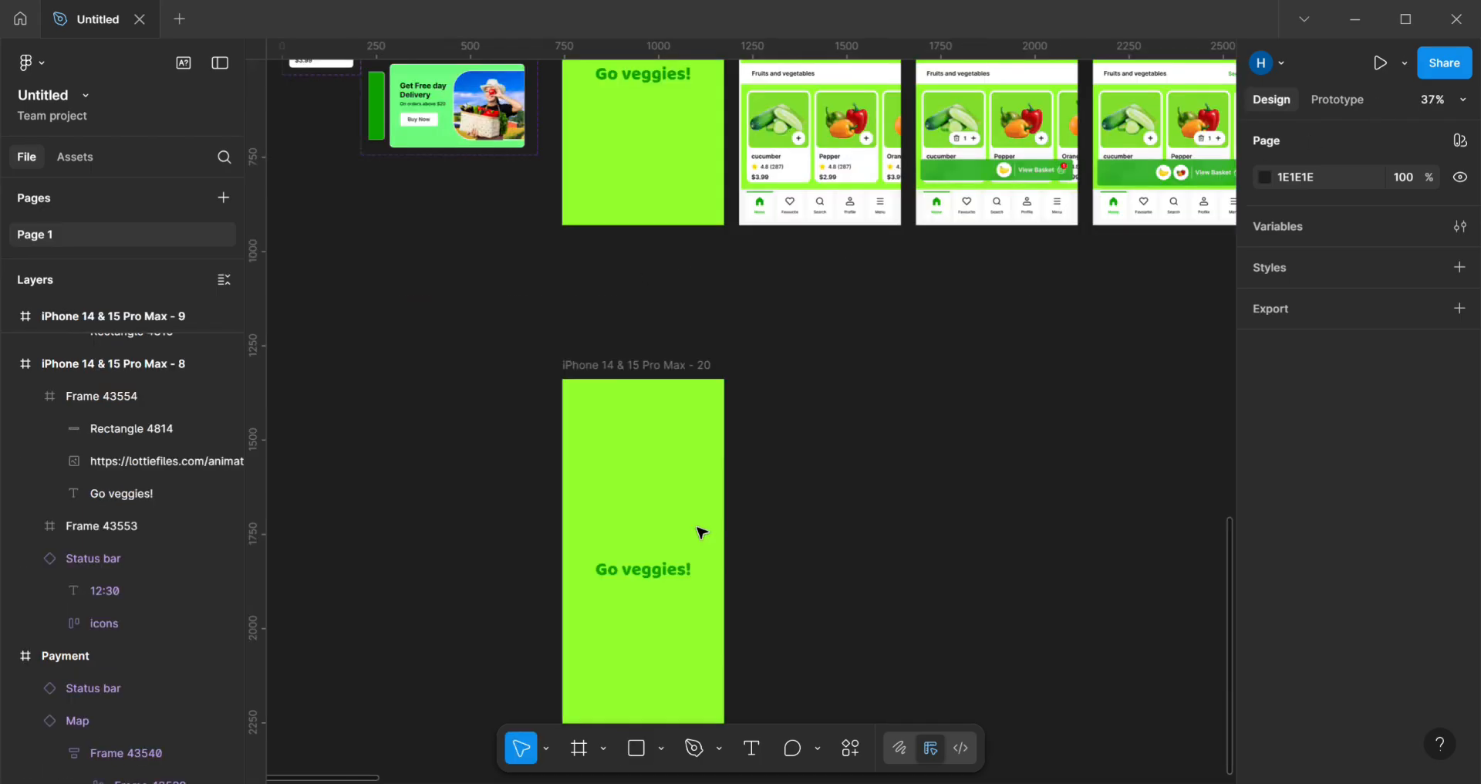
# Step: Draw a rectangle about 430 × 78 just above the lower green "Go veggies!" frame, matching the frame's width
pyautogui.scroll(2, 757, 475)
pyautogui.scroll(5, 741, 463)
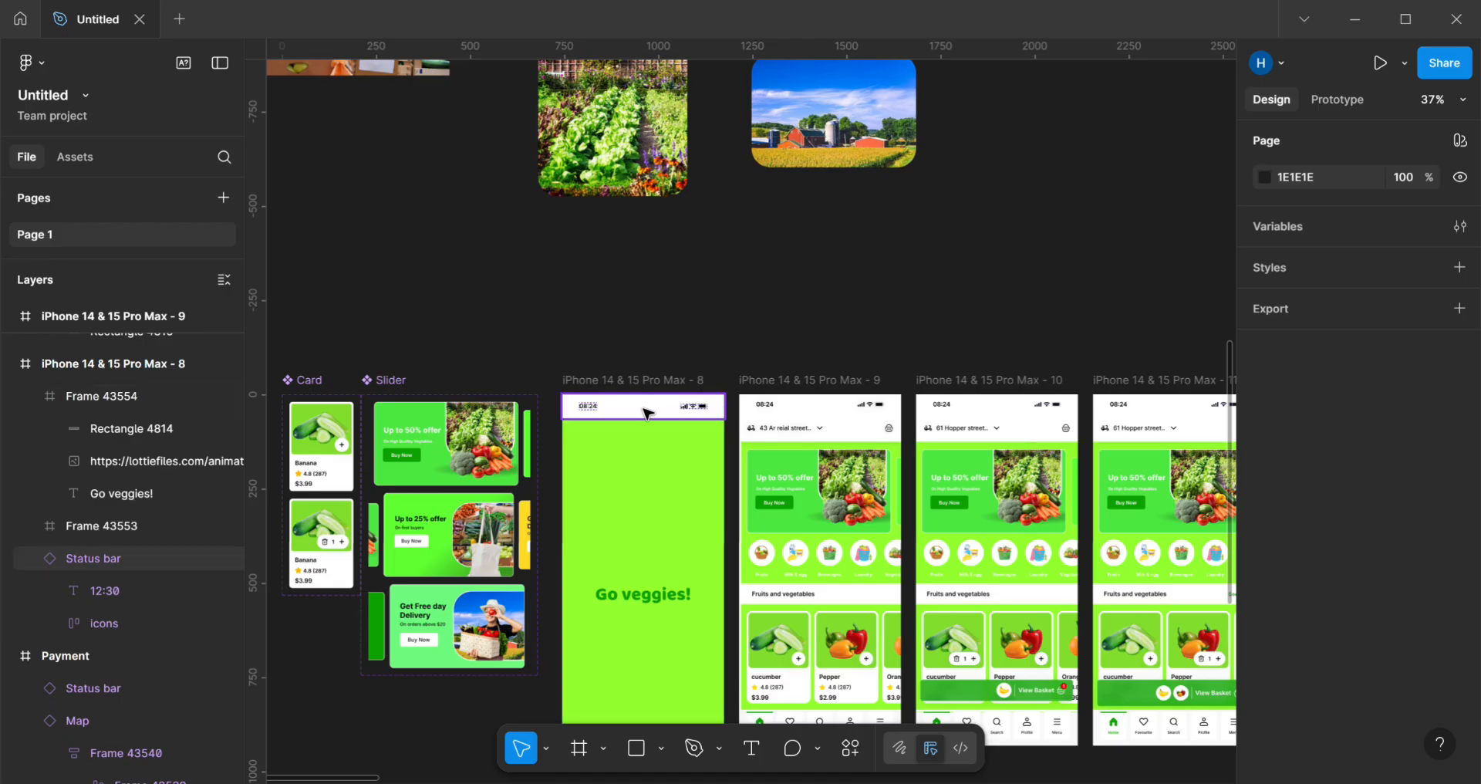
pyautogui.scroll(-5, 648, 414)
pyautogui.scroll(-2, 648, 415)
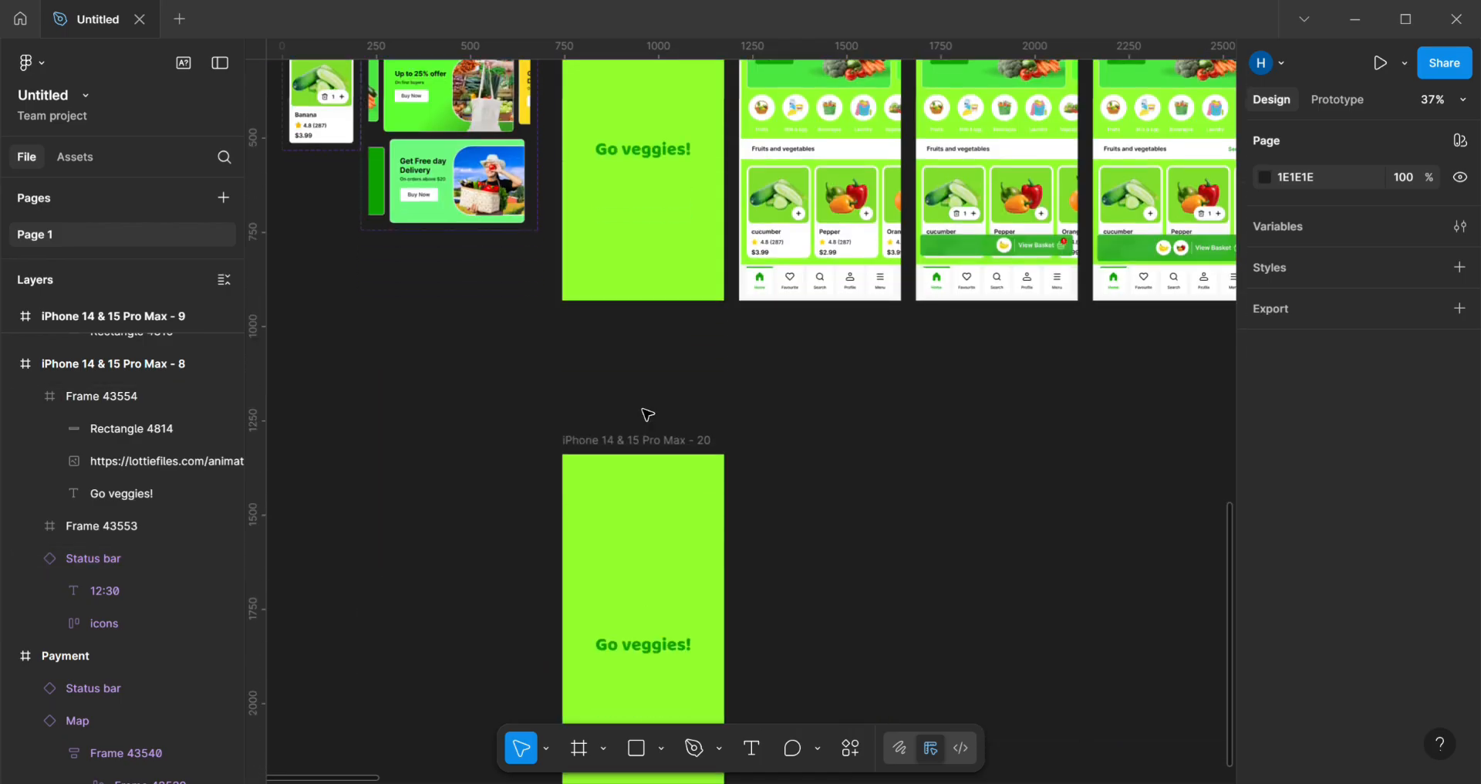
pyautogui.click(638, 748)
pyautogui.moveTo(571, 407); pyautogui.dragTo(743, 452)
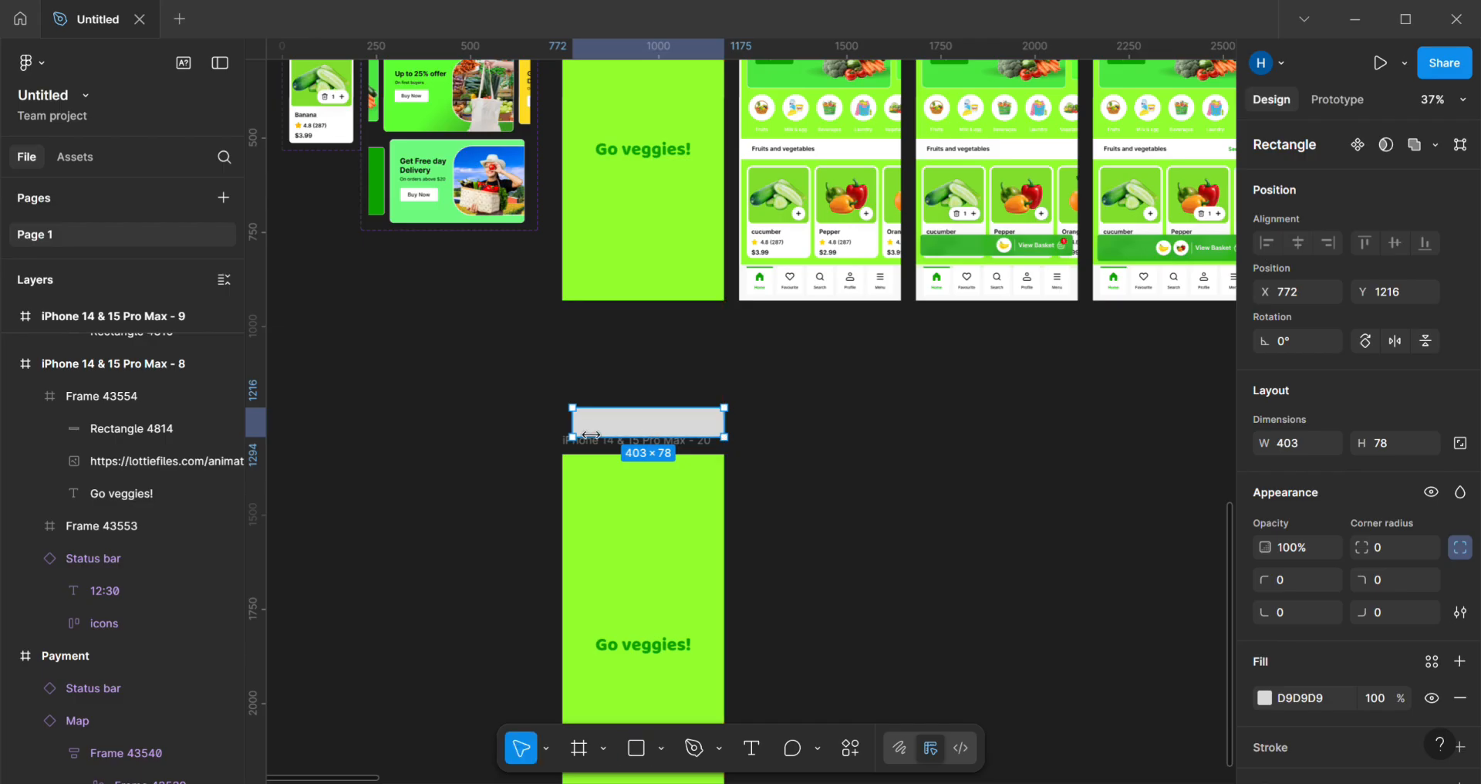
pyautogui.moveTo(573, 432); pyautogui.dragTo(579, 440)
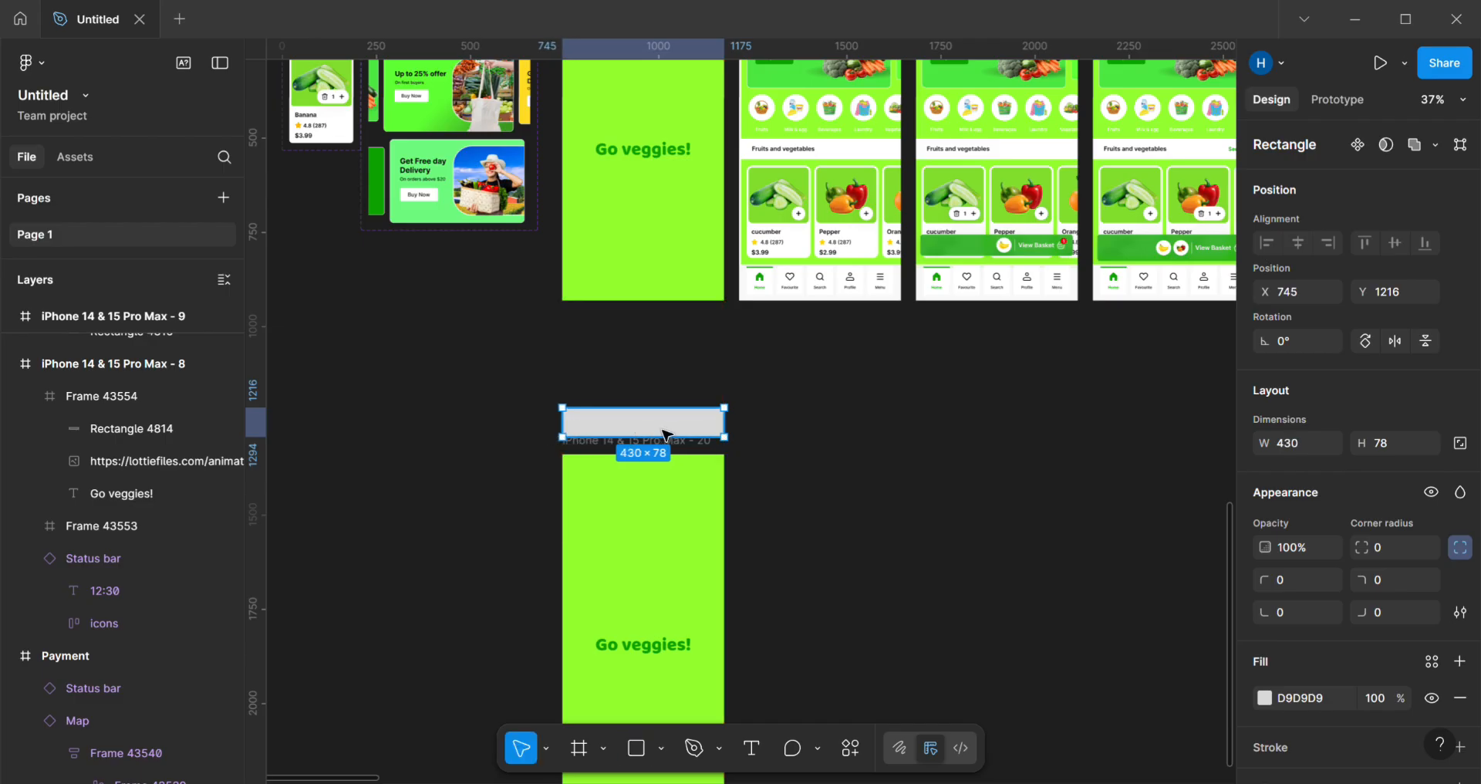
# Step: Change the fill of the new rectangle above the lower green frame to white
pyautogui.scroll(1, 874, 466)
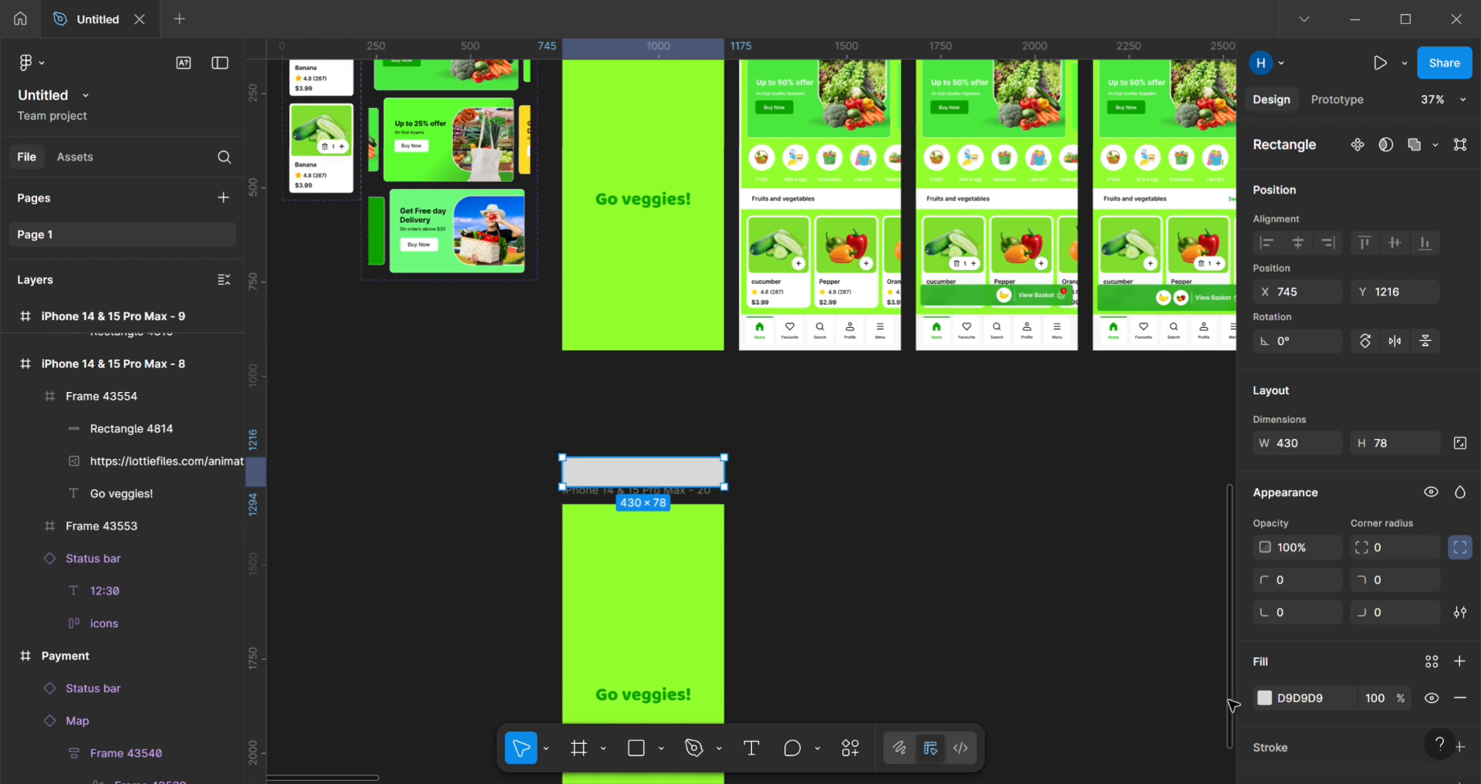
pyautogui.click(1266, 699)
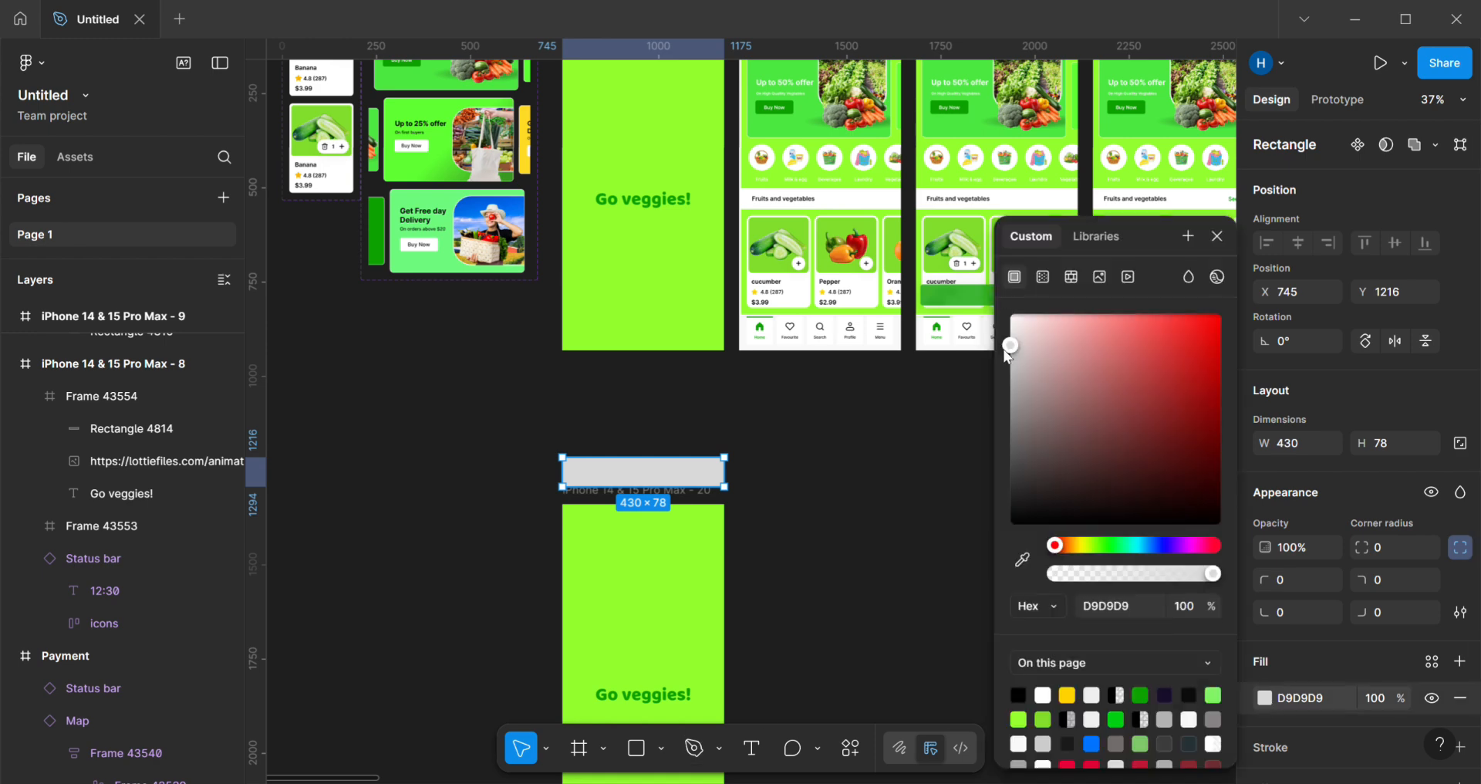
pyautogui.moveTo(1008, 355); pyautogui.dragTo(1010, 314)
pyautogui.click(795, 484)
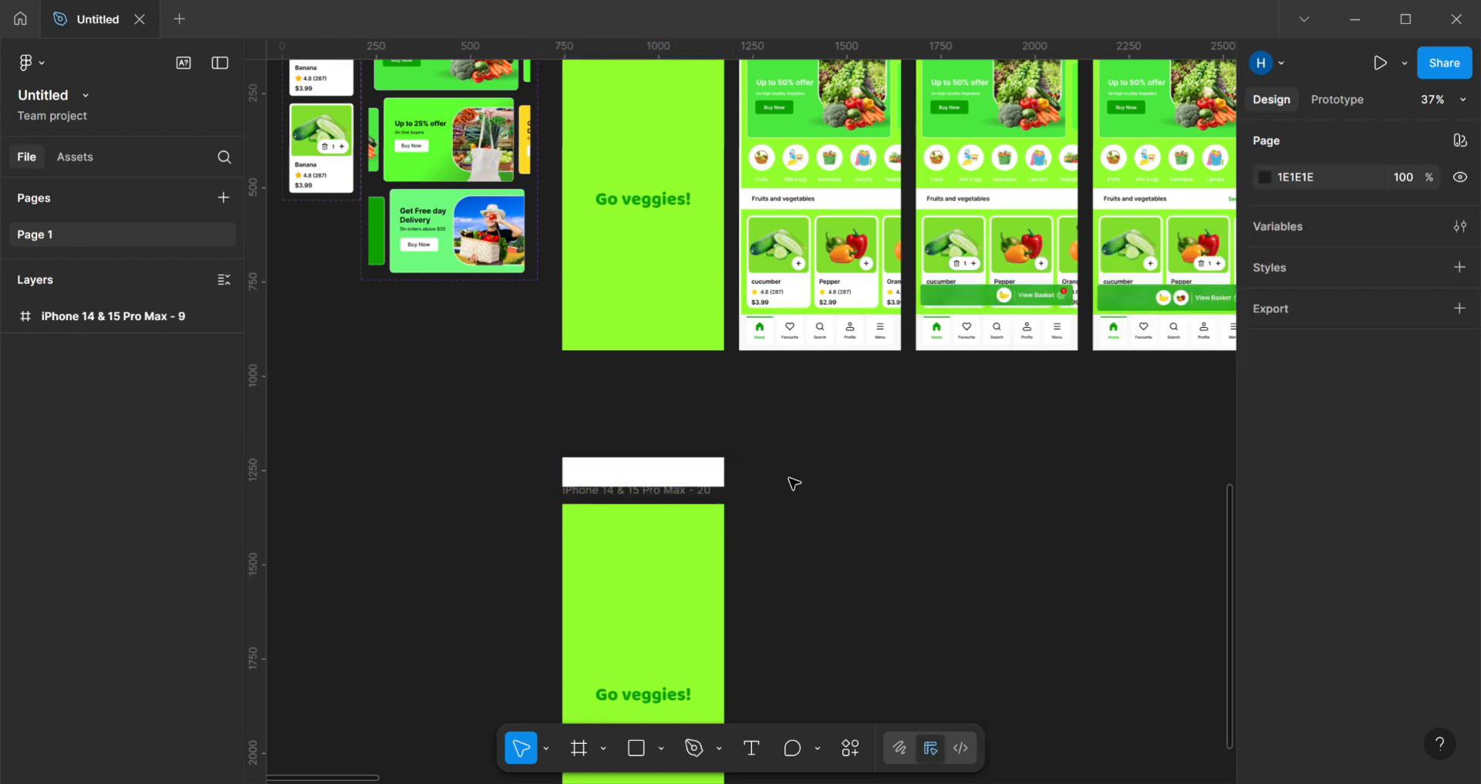
# Step: Select the status bar on the iPhone 14 & 15 Pro Max - 8 screen to examine its layout, undoing any accidental change
pyautogui.scroll(3, 795, 483)
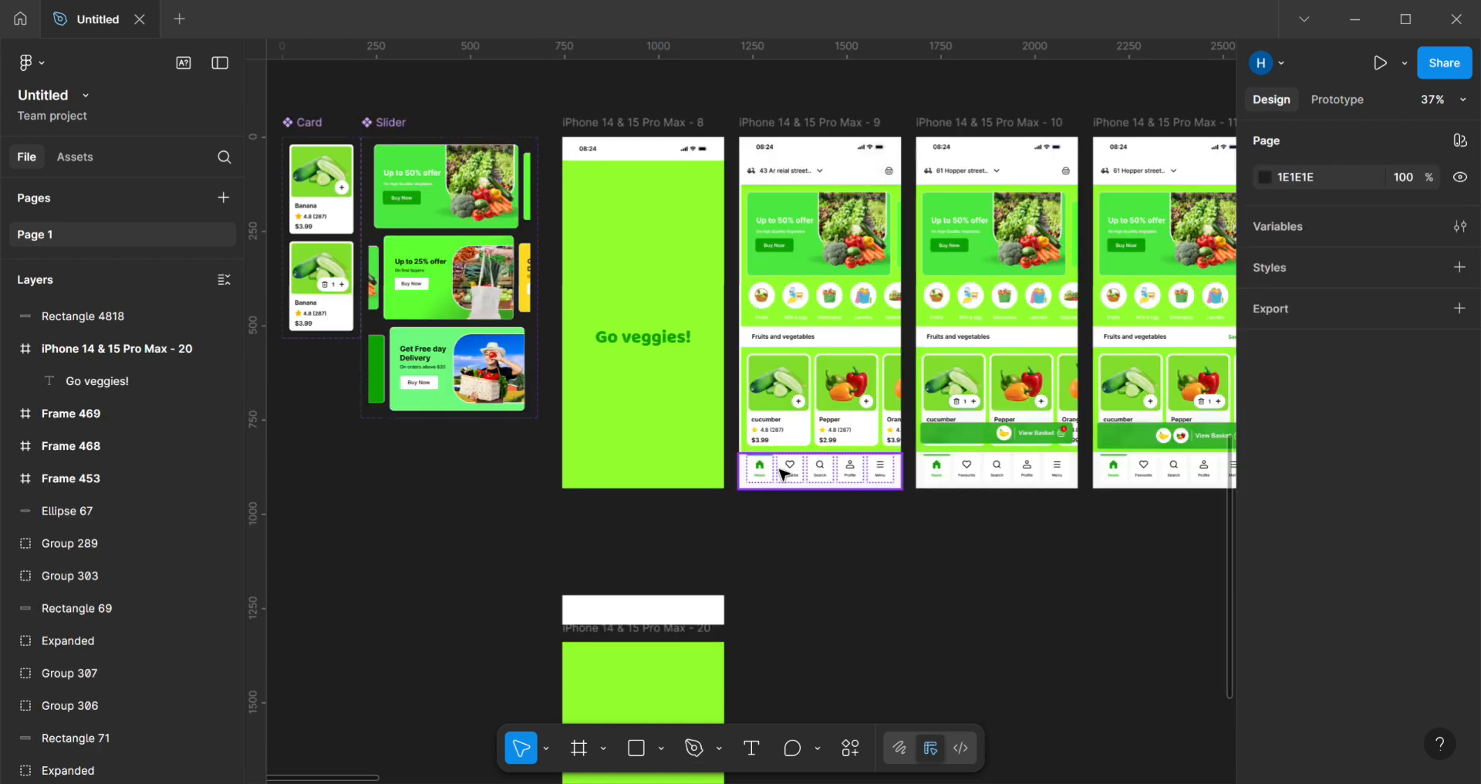
pyautogui.click(593, 156)
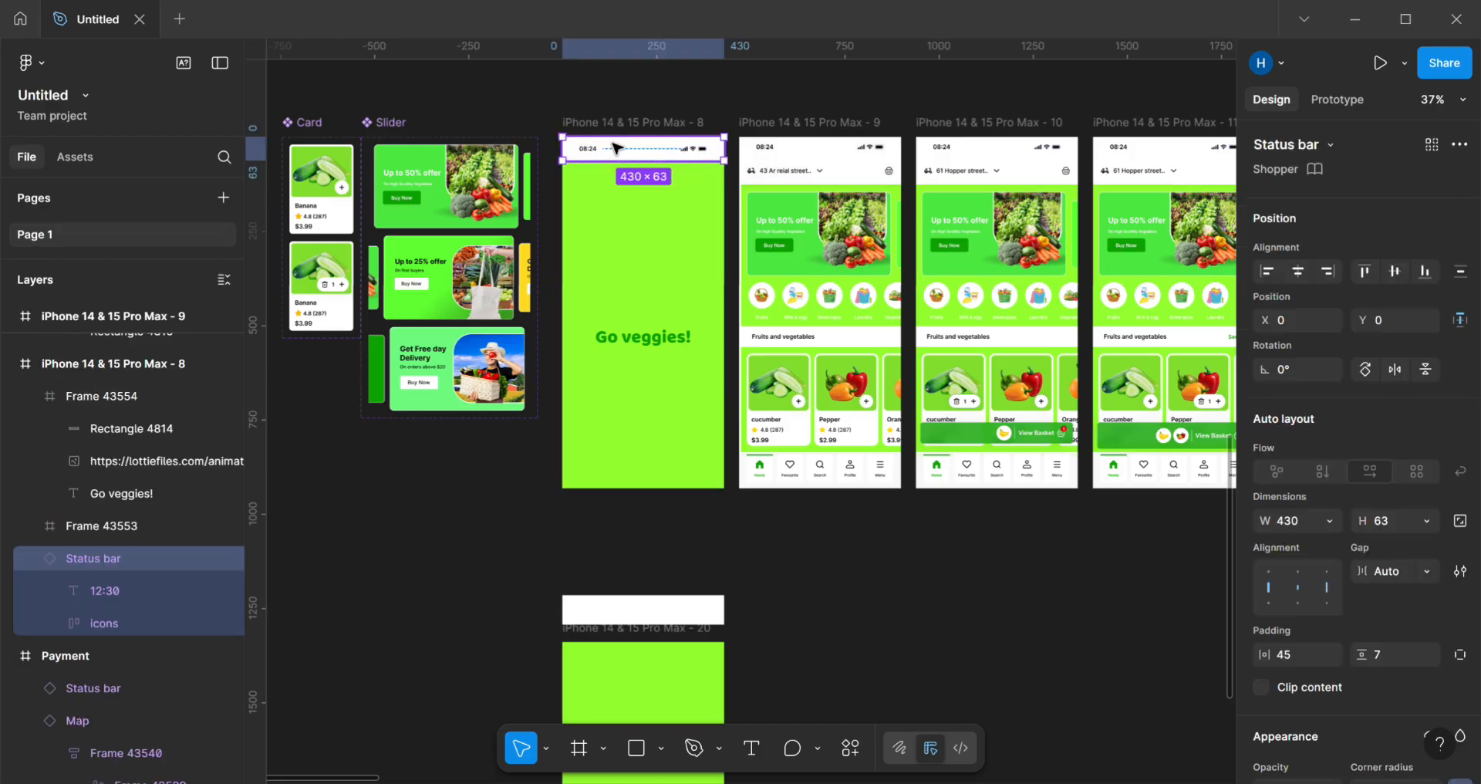
pyautogui.moveTo(581, 150); pyautogui.dragTo(626, 160)
pyautogui.hotkey('ctrl', 'z')
pyautogui.scroll(-3, 667, 280)
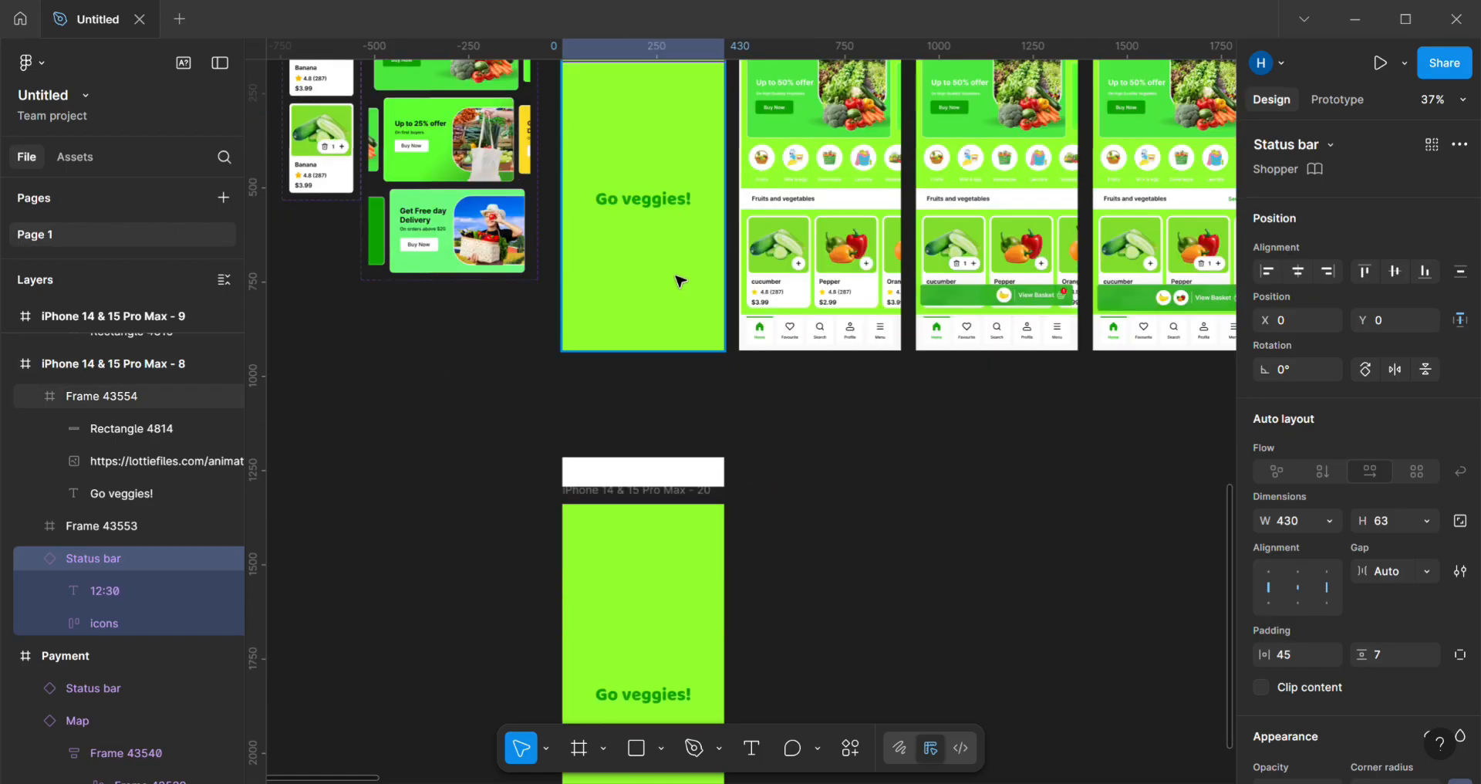
pyautogui.scroll(1, 675, 231)
pyautogui.scroll(5, 639, 123)
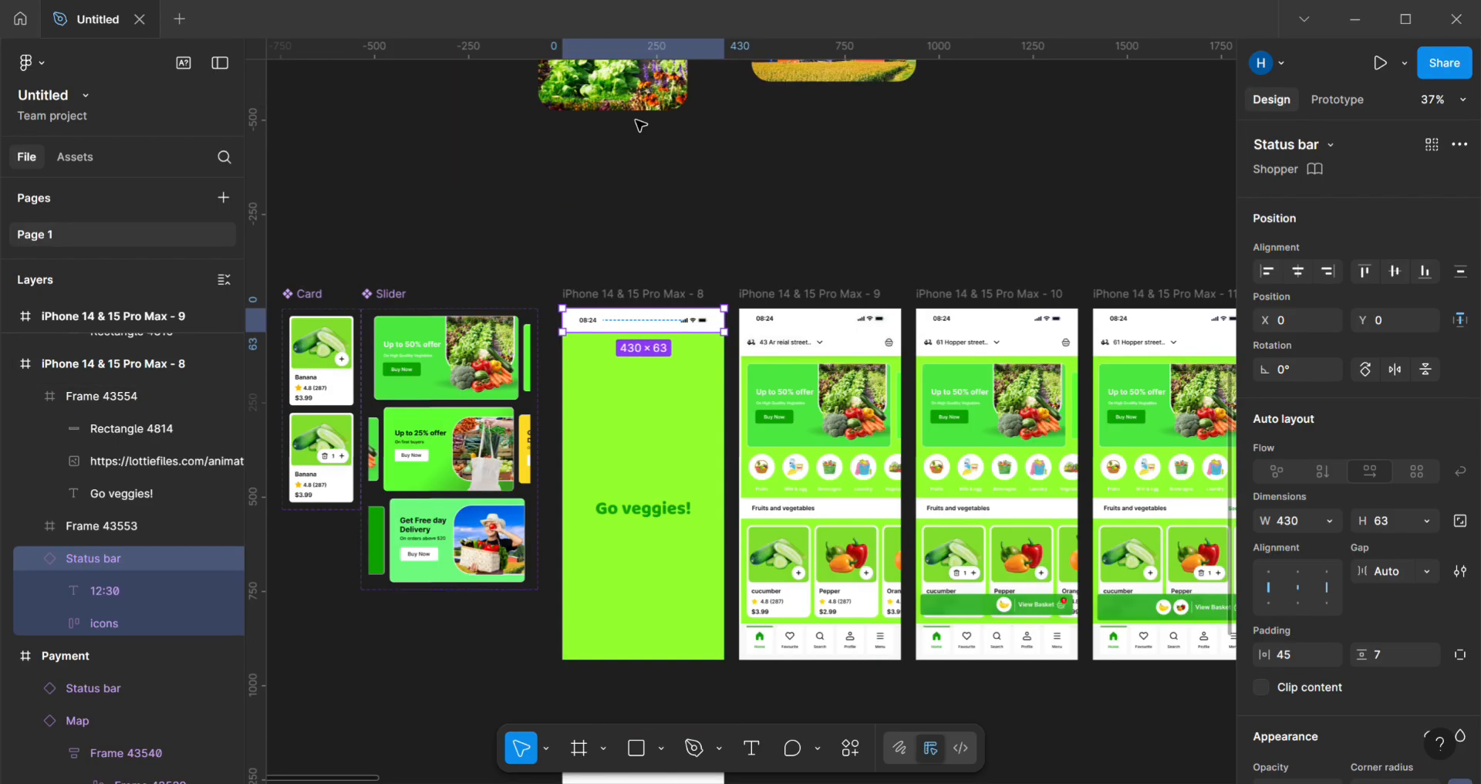
pyautogui.scroll(-10, 663, 165)
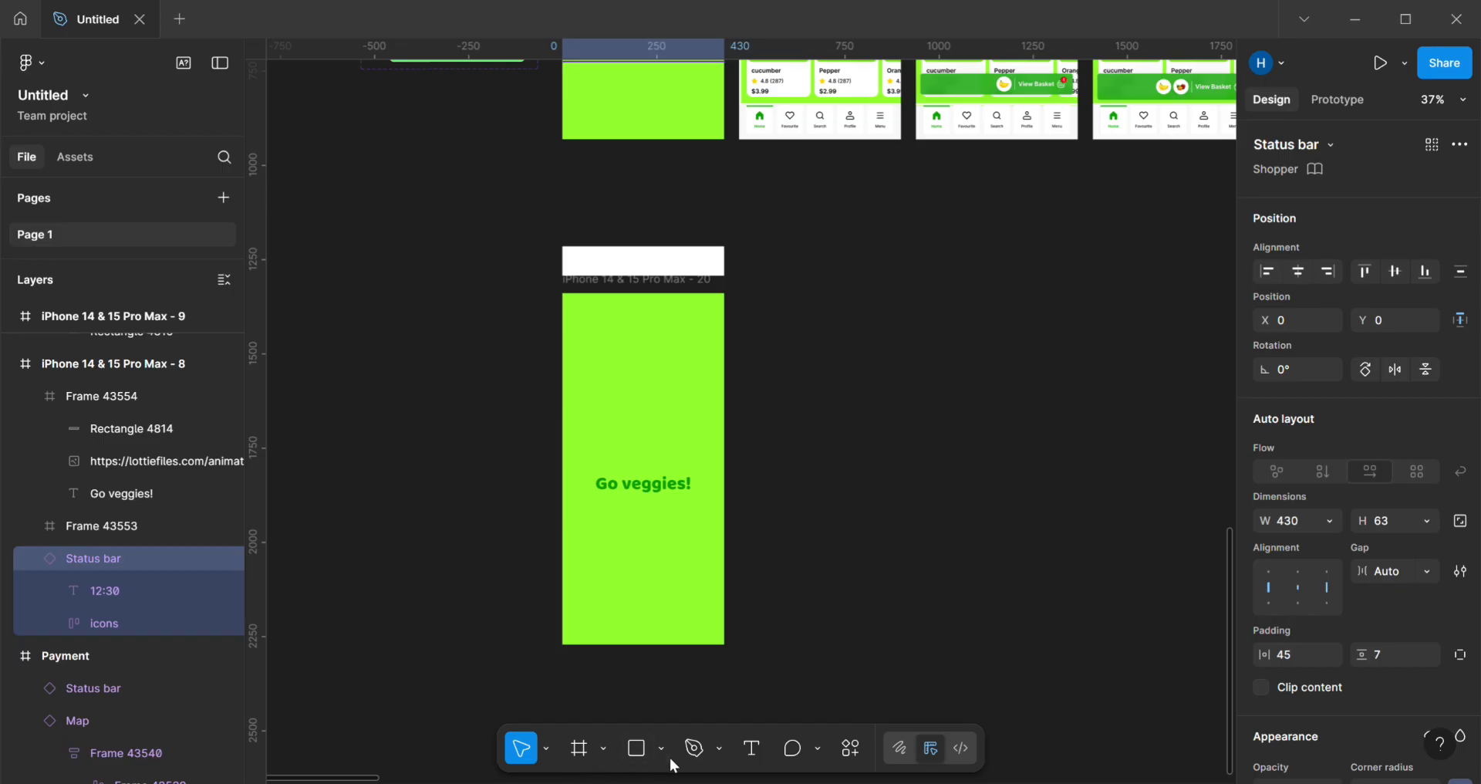
pyautogui.click(747, 748)
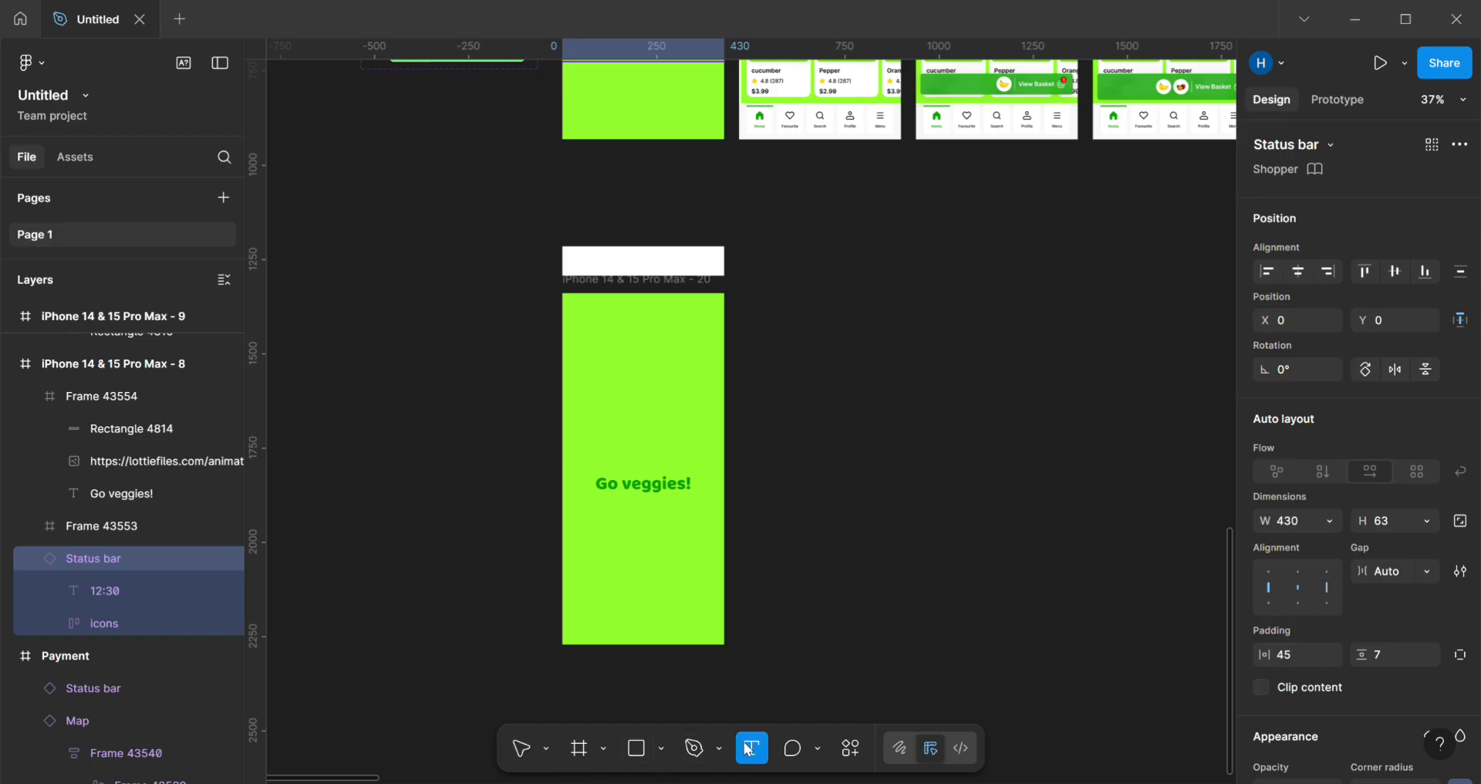
pyautogui.click(586, 261)
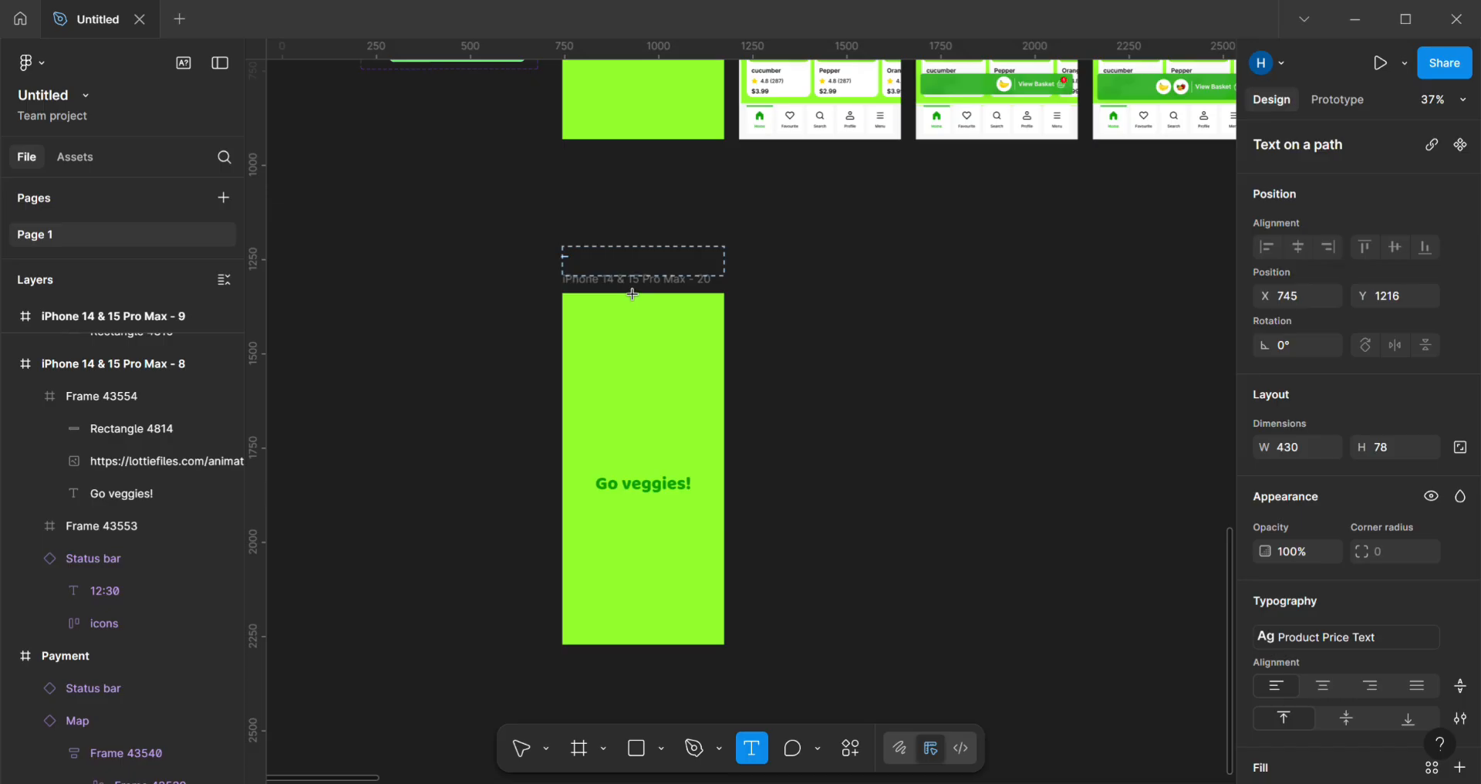
pyautogui.press('Escape')
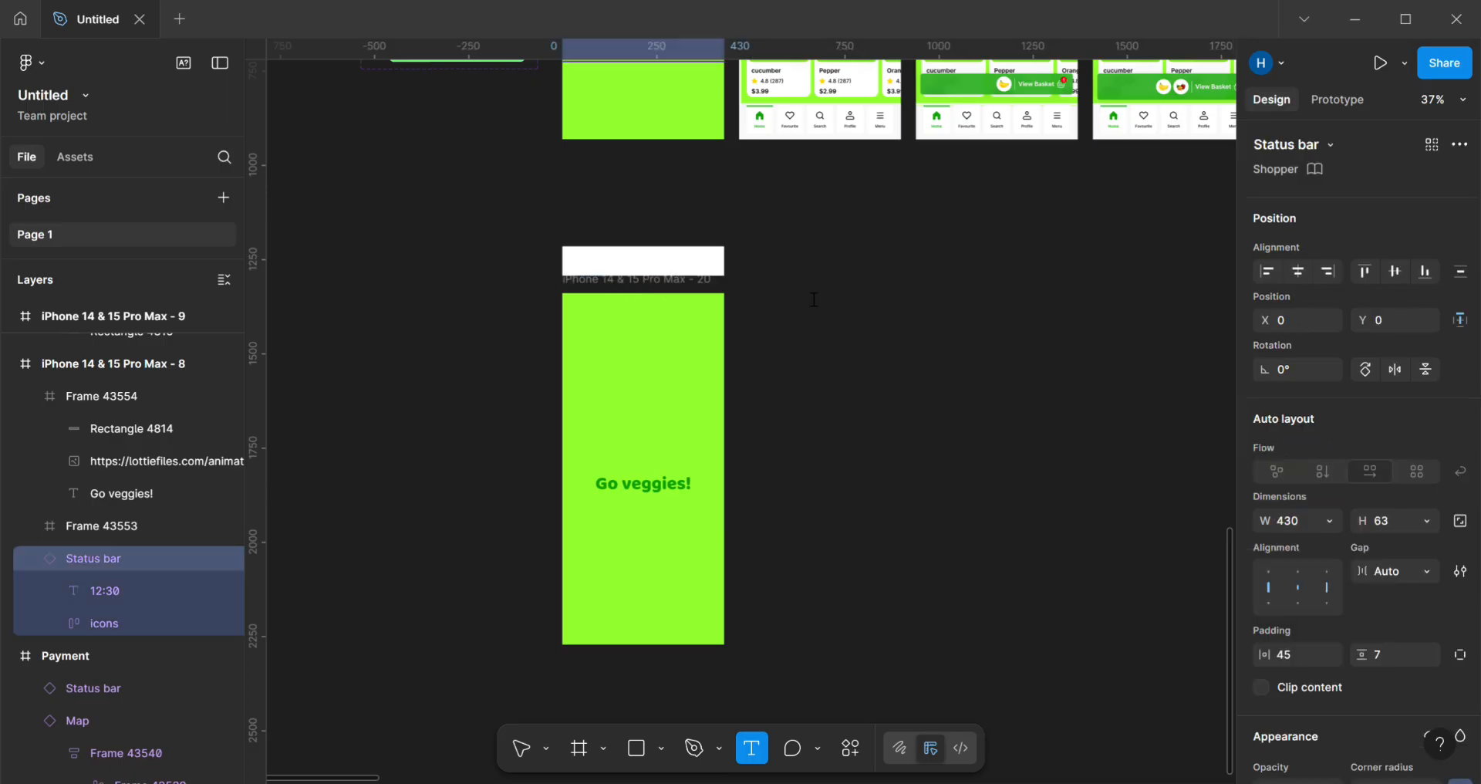
# Step: Add a text layer reading "08:06" on the empty canvas beside the lower green frame
pyautogui.click(813, 300)
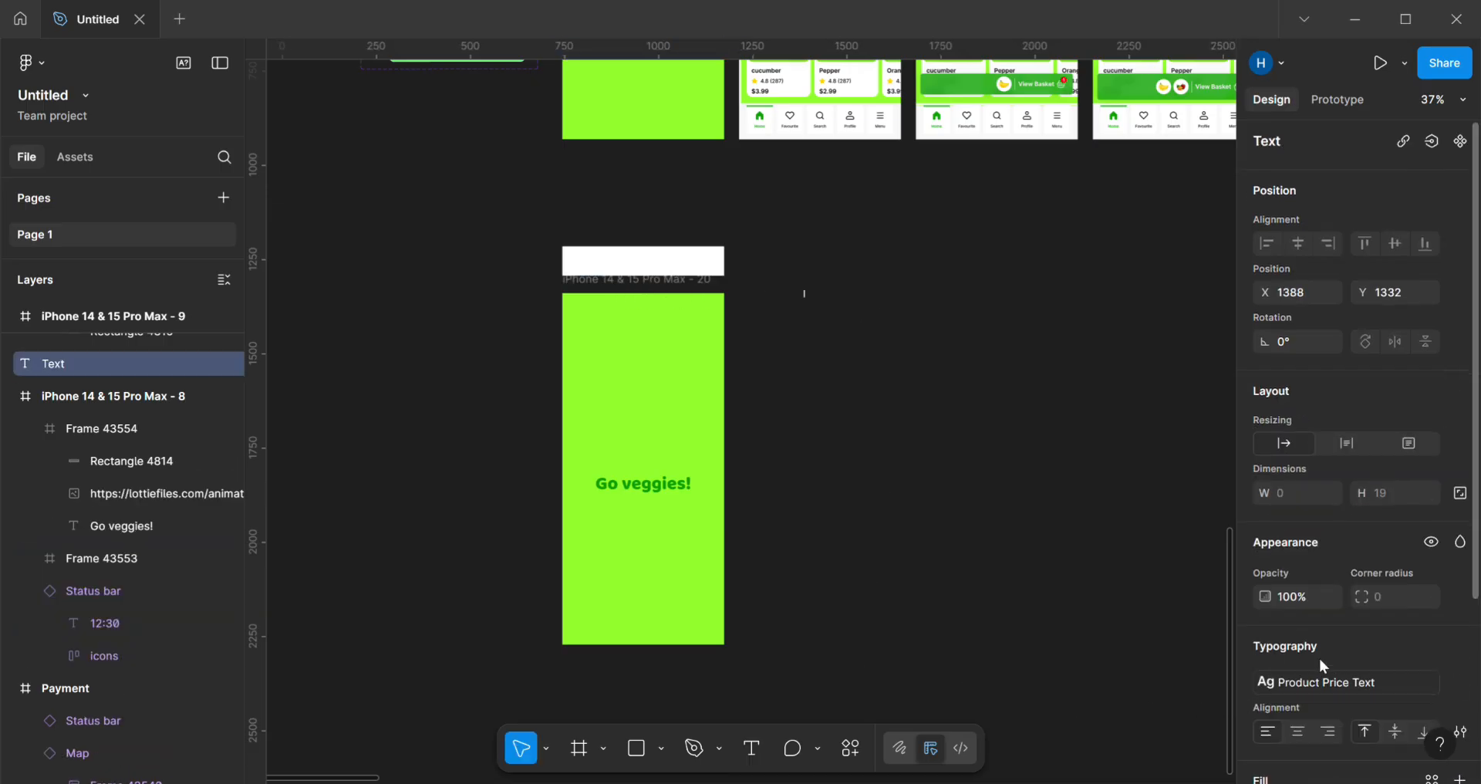
pyautogui.scroll(-3, 1319, 657)
pyautogui.scroll(7, 841, 420)
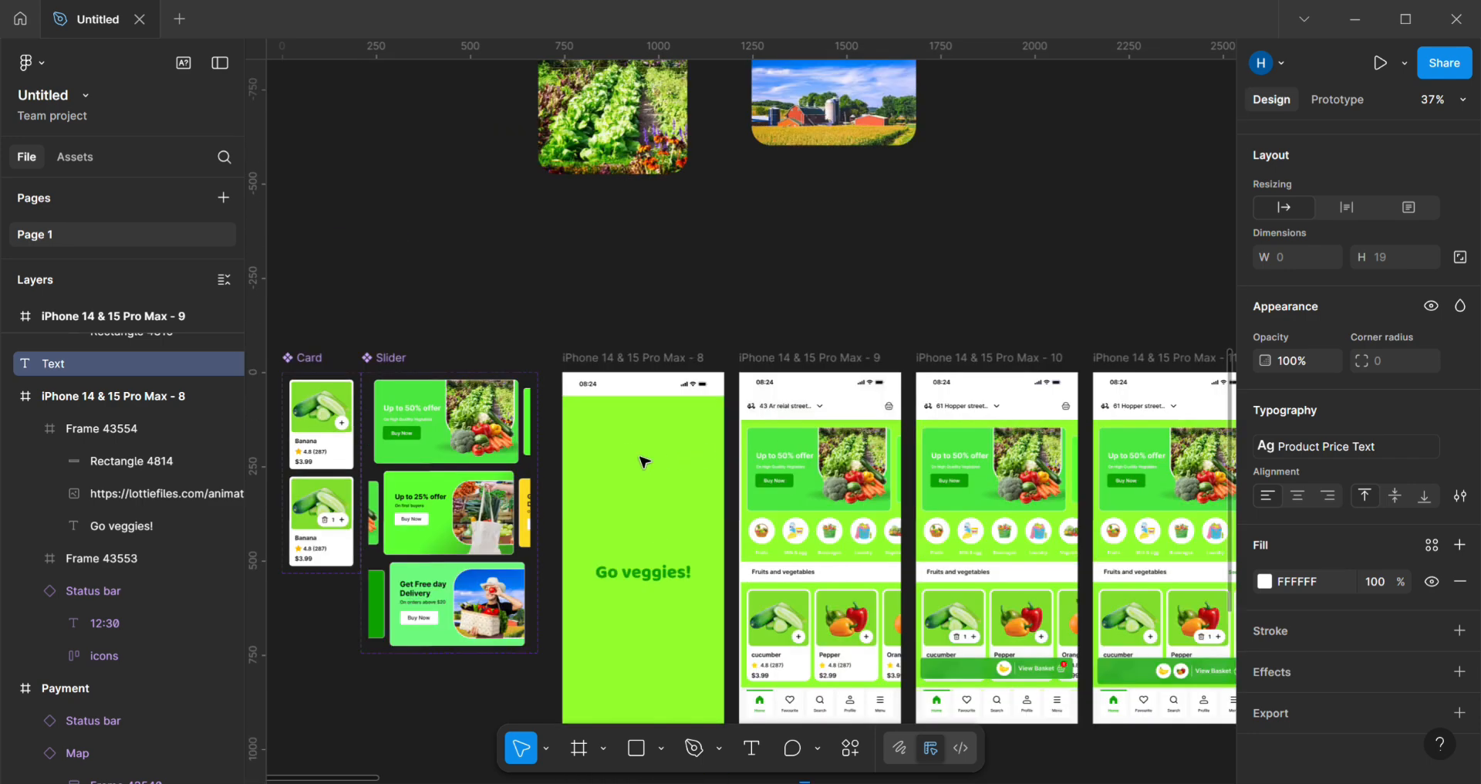
pyautogui.scroll(-5, 605, 416)
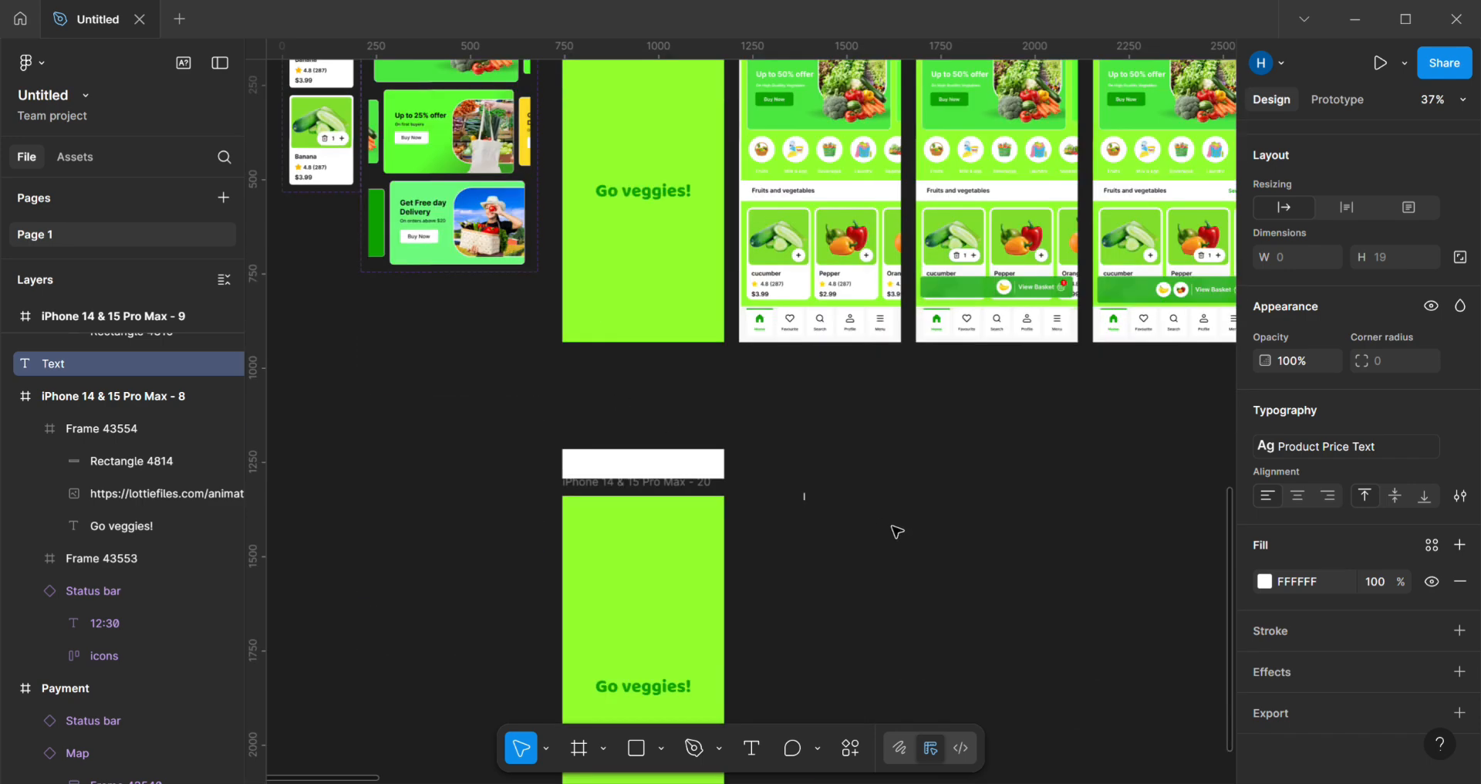
pyautogui.write('08:06')
pyautogui.press('Escape')
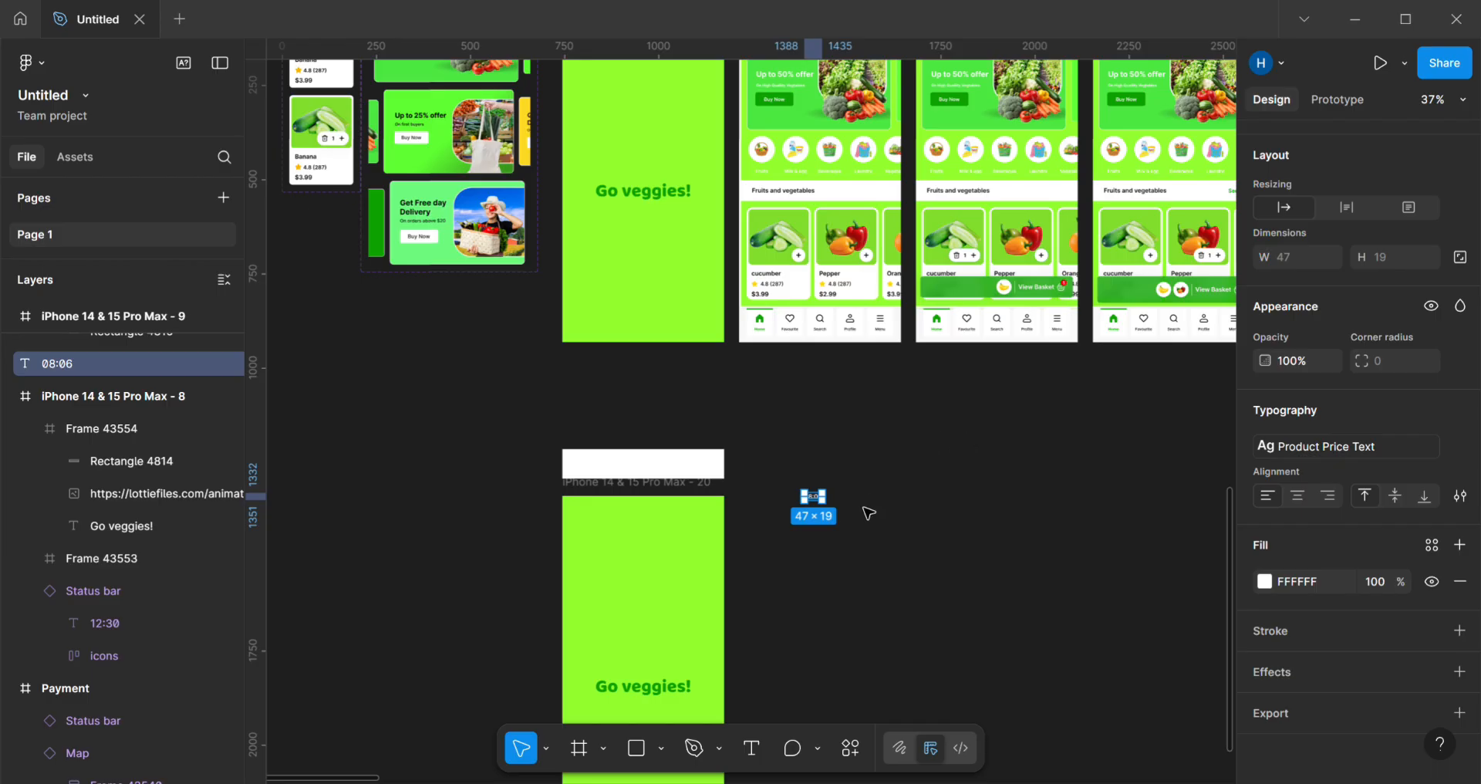
# Step: Examine the status bar icons on the iPhone 14 & 15 Pro Max - 8 screen and browse the available plugins and widgets
pyautogui.scroll(5, 893, 485)
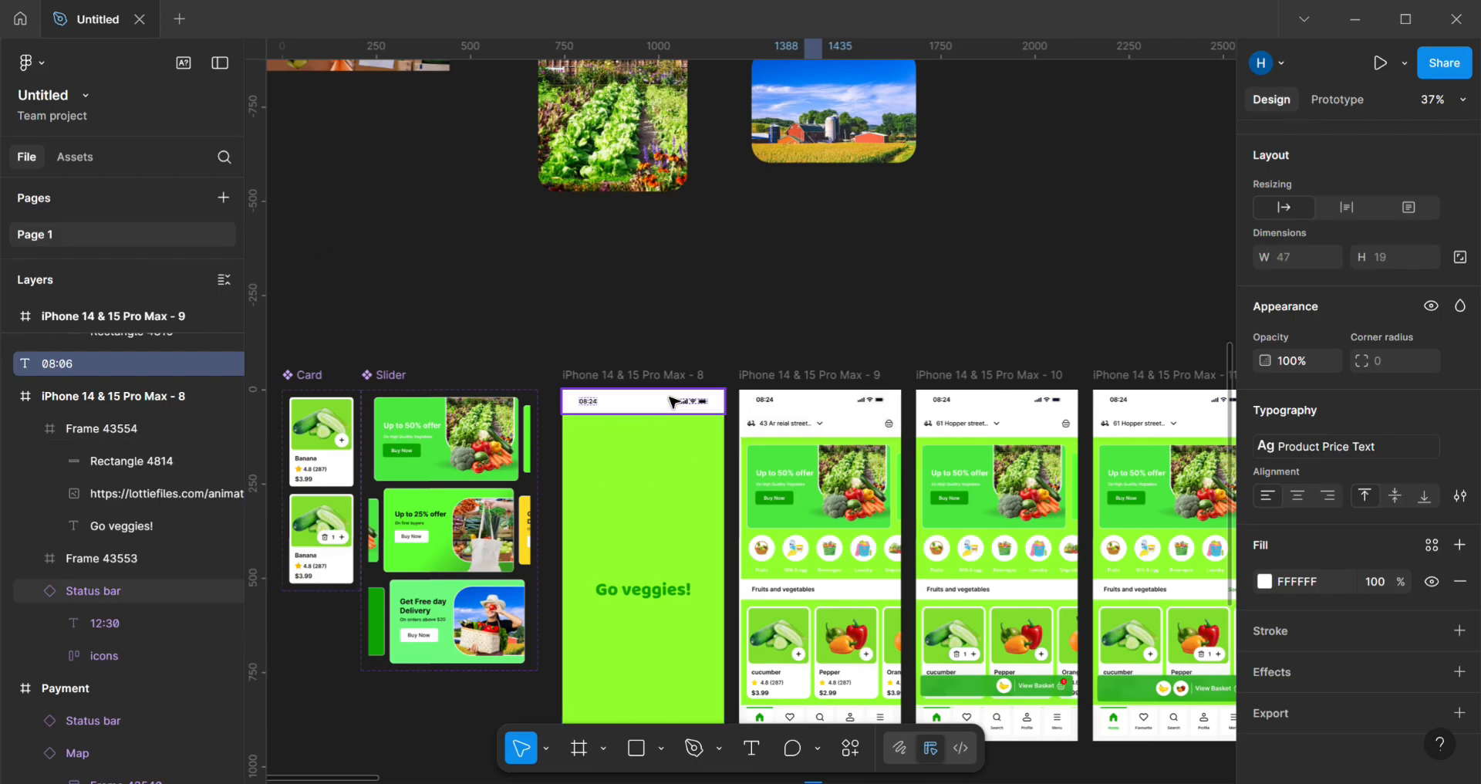
pyautogui.keyDown('ctrl'); pyautogui.scroll(2, 689, 393); pyautogui.keyUp('ctrl')
pyautogui.keyDown('ctrl'); pyautogui.scroll(2, 689, 394); pyautogui.keyUp('ctrl')
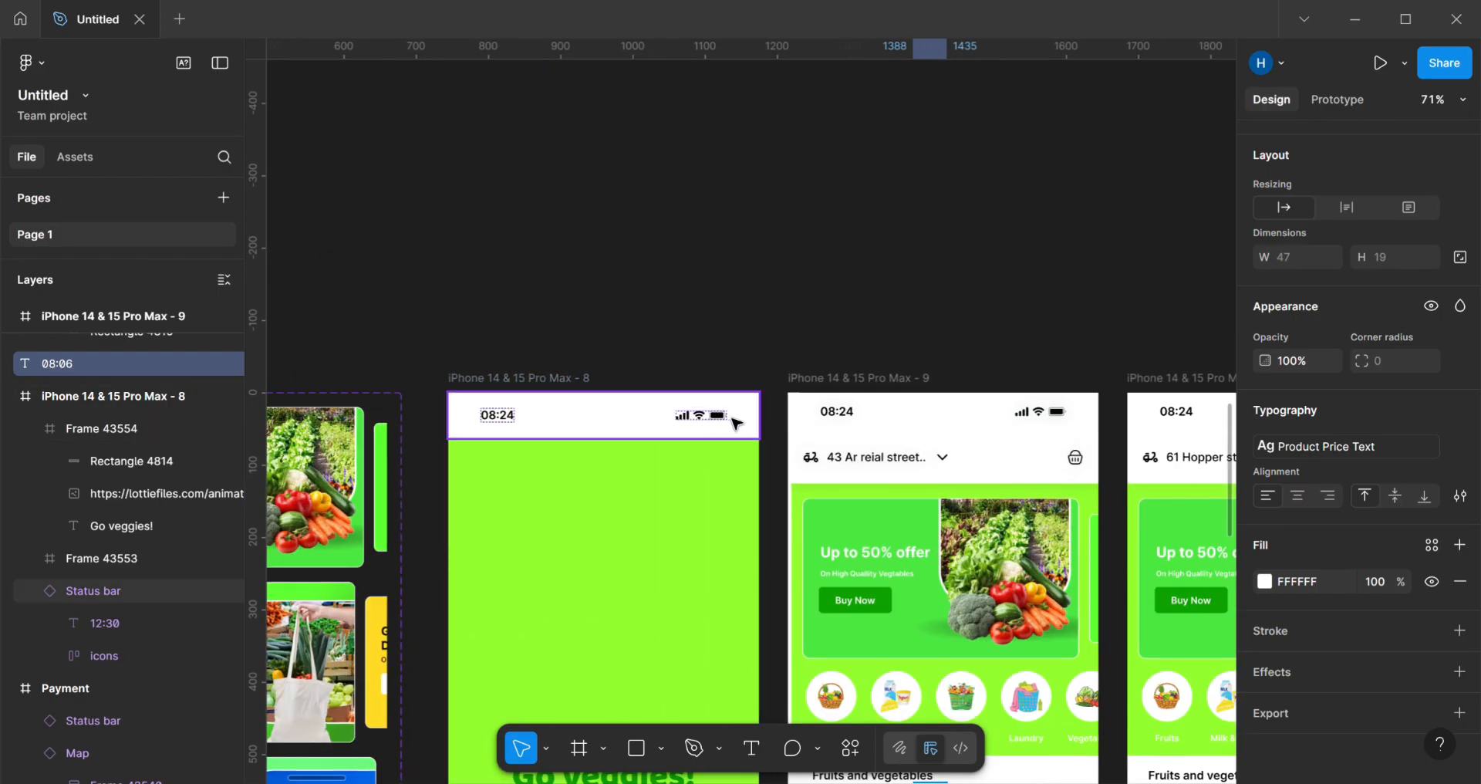
pyautogui.keyDown('ctrl'); pyautogui.scroll(-3, 739, 424); pyautogui.keyUp('ctrl')
pyautogui.keyDown('ctrl'); pyautogui.scroll(-3, 739, 424); pyautogui.keyUp('ctrl')
pyautogui.click(851, 748)
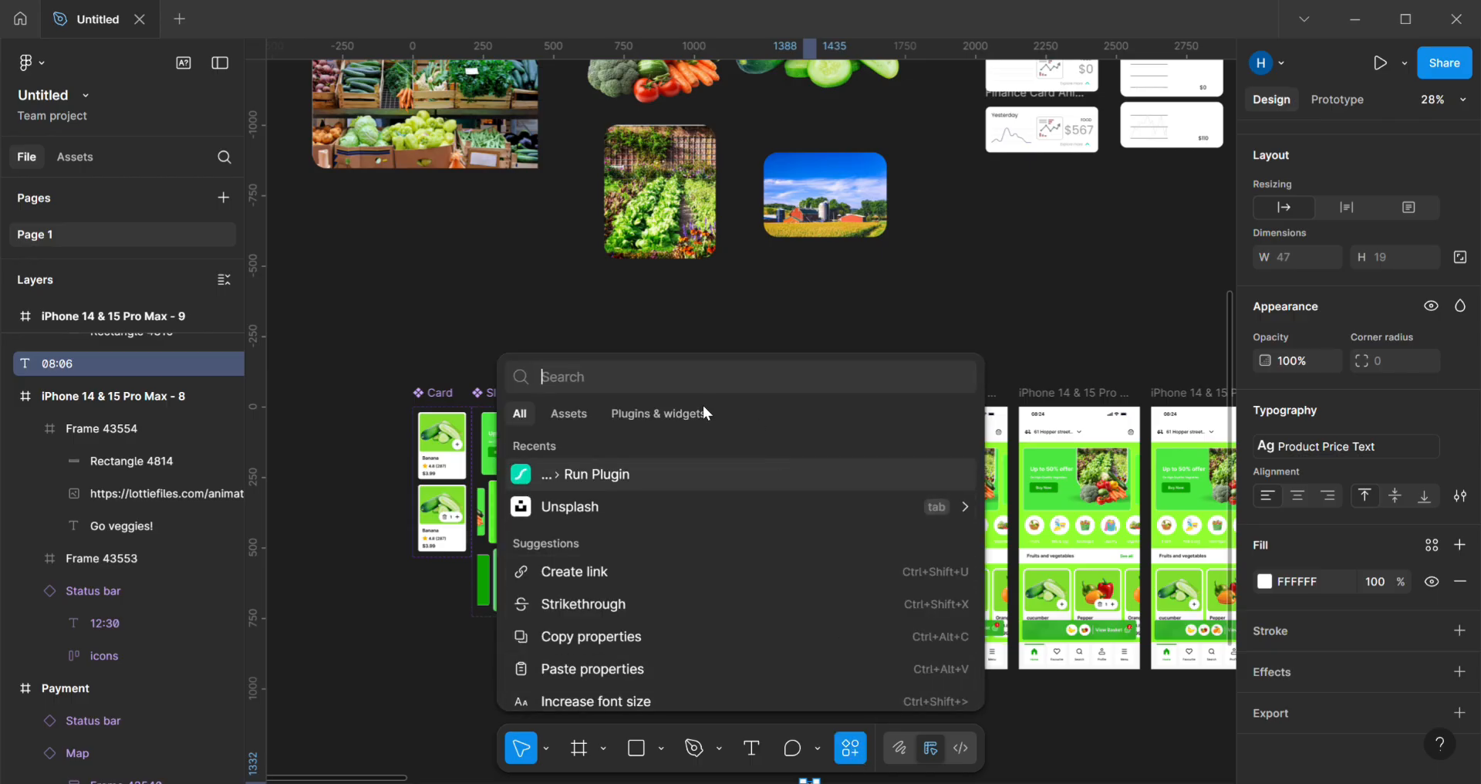
pyautogui.click(680, 415)
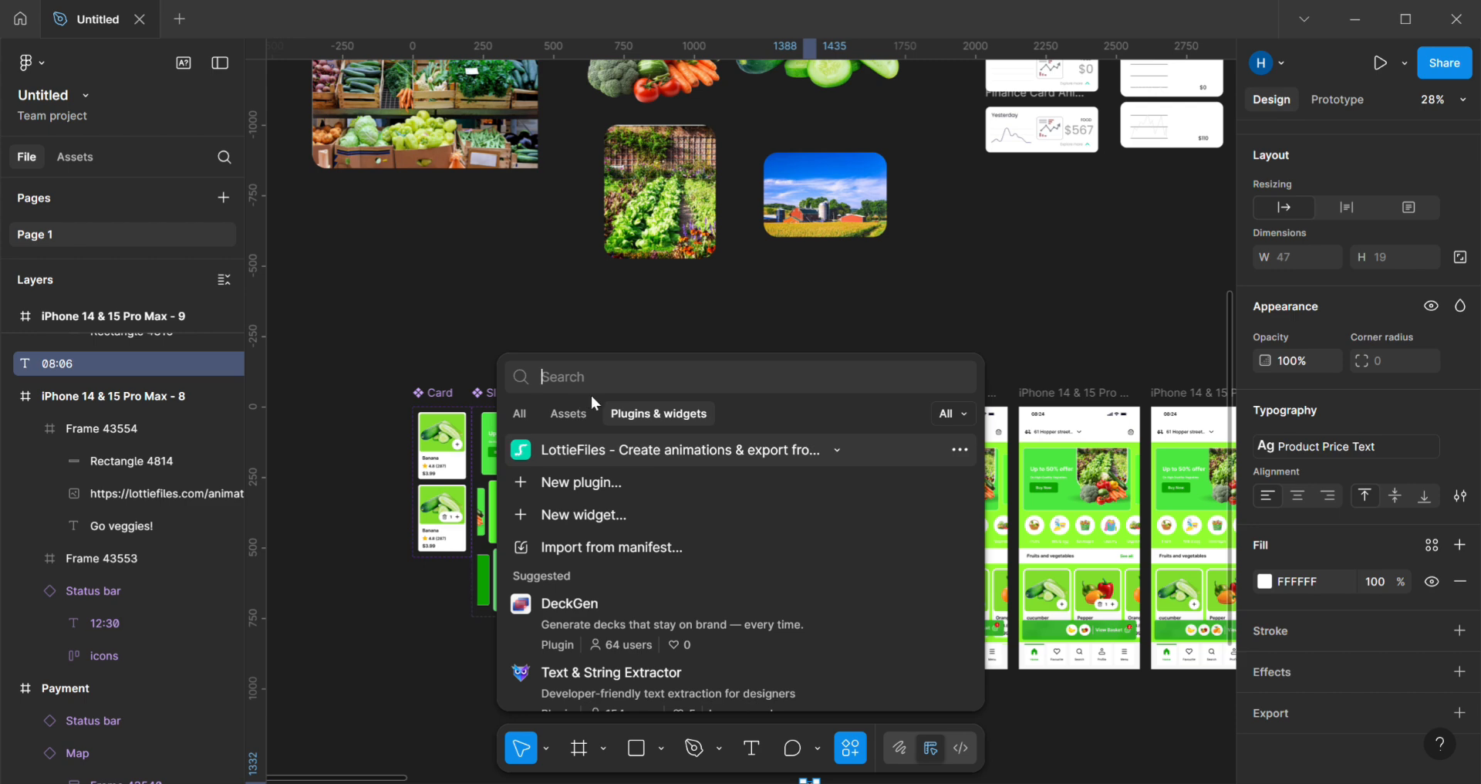
pyautogui.scroll(-5, 587, 532)
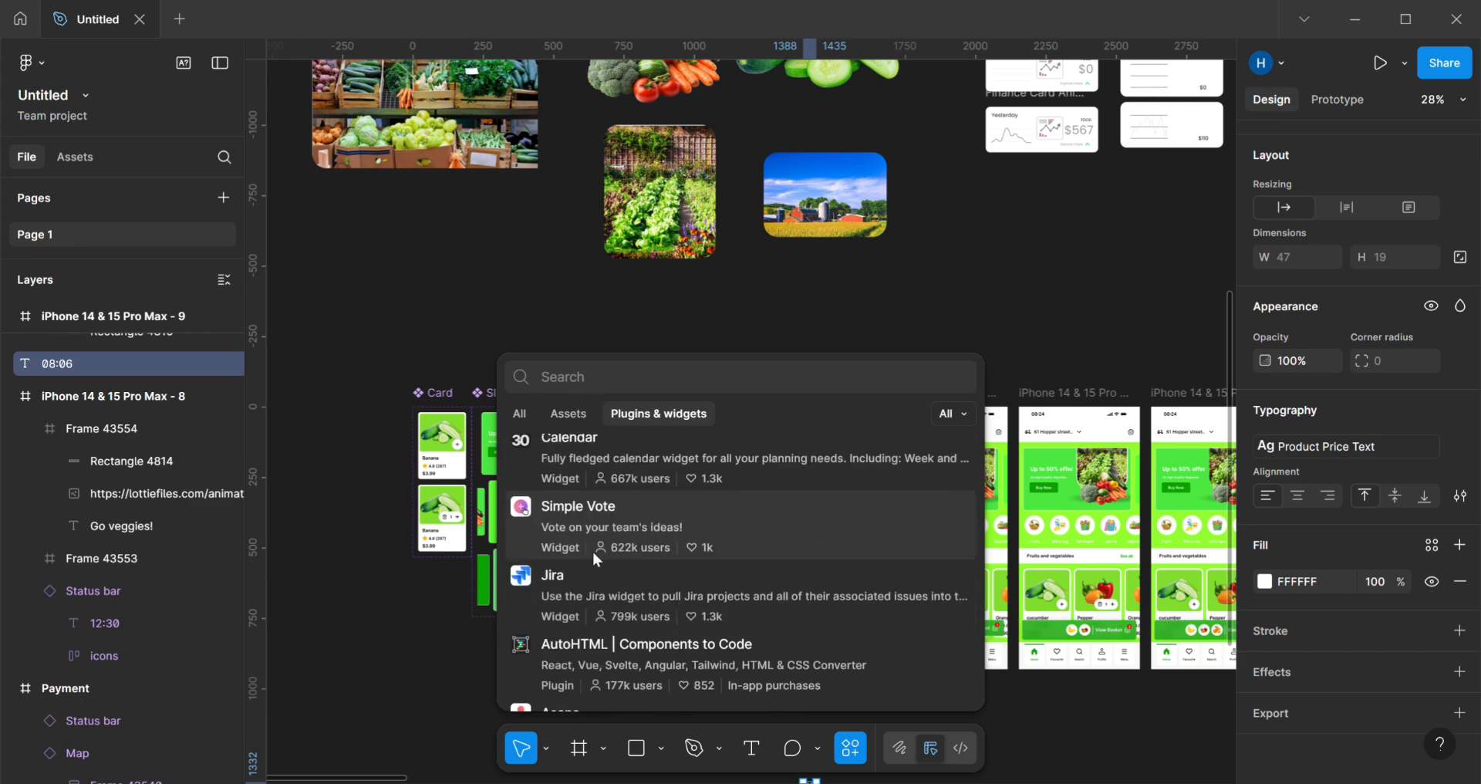
pyautogui.scroll(-3, 587, 551)
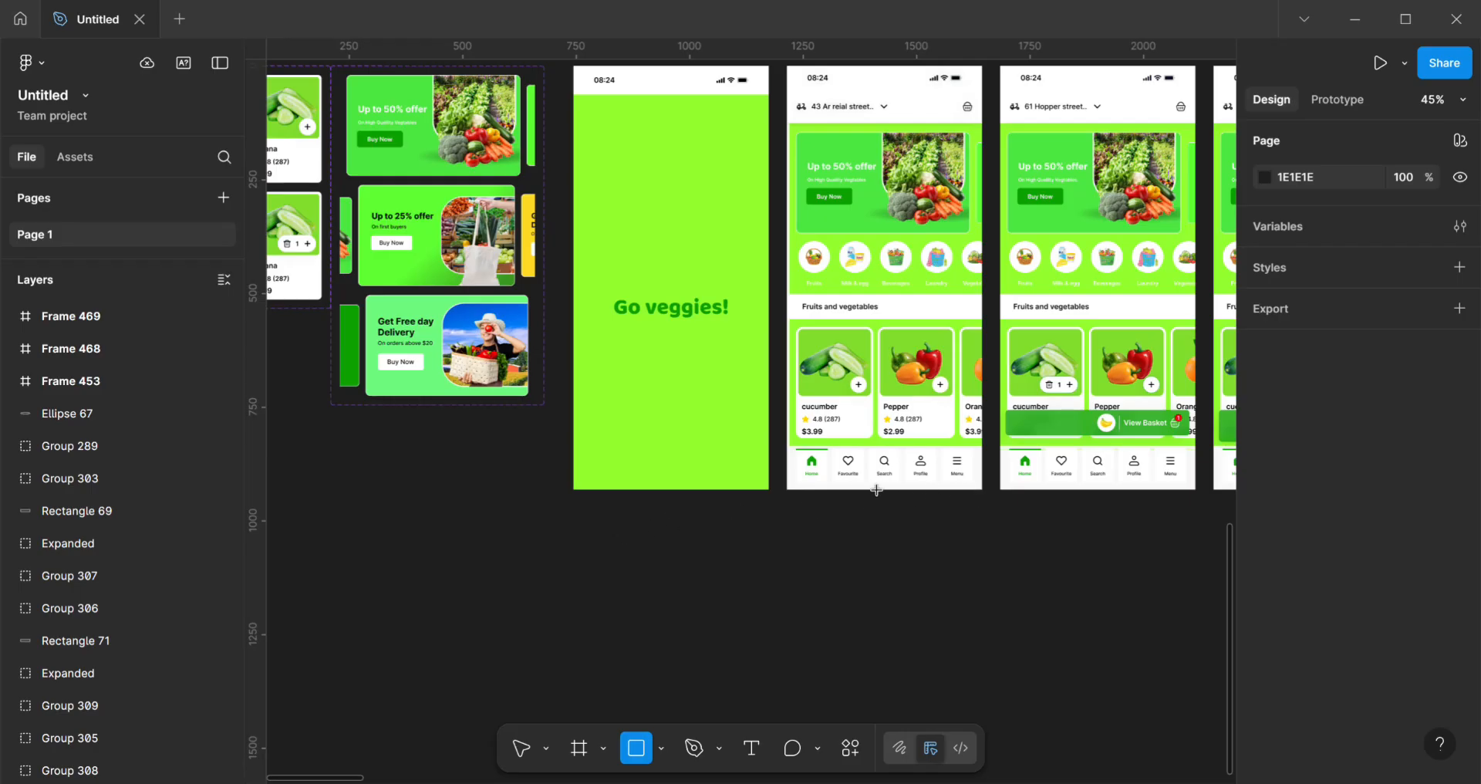
# Step: Create a new frame from the iPhone 14 & 15 Pro Max phone preset (430 × 932)
pyautogui.scroll(1, 856, 654)
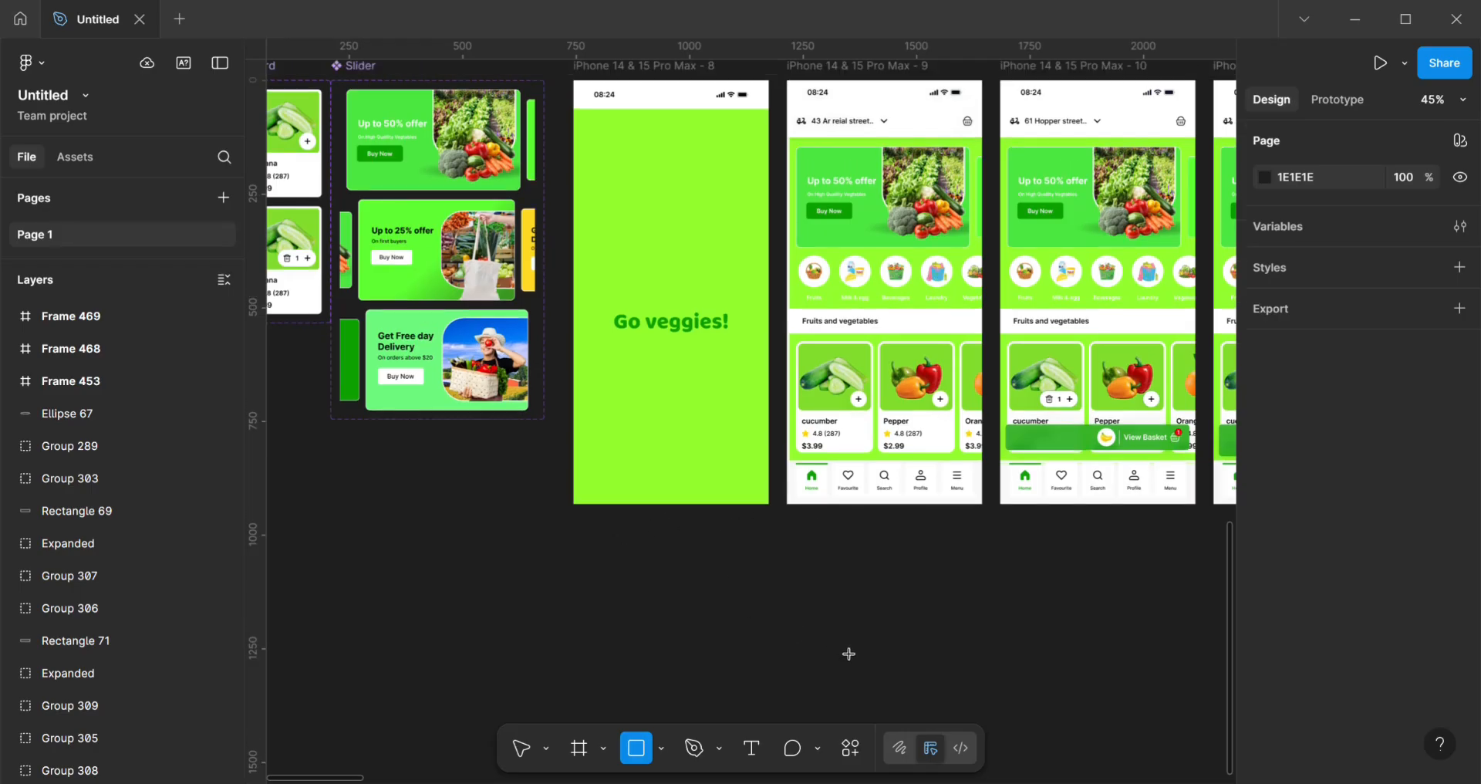
pyautogui.click(579, 750)
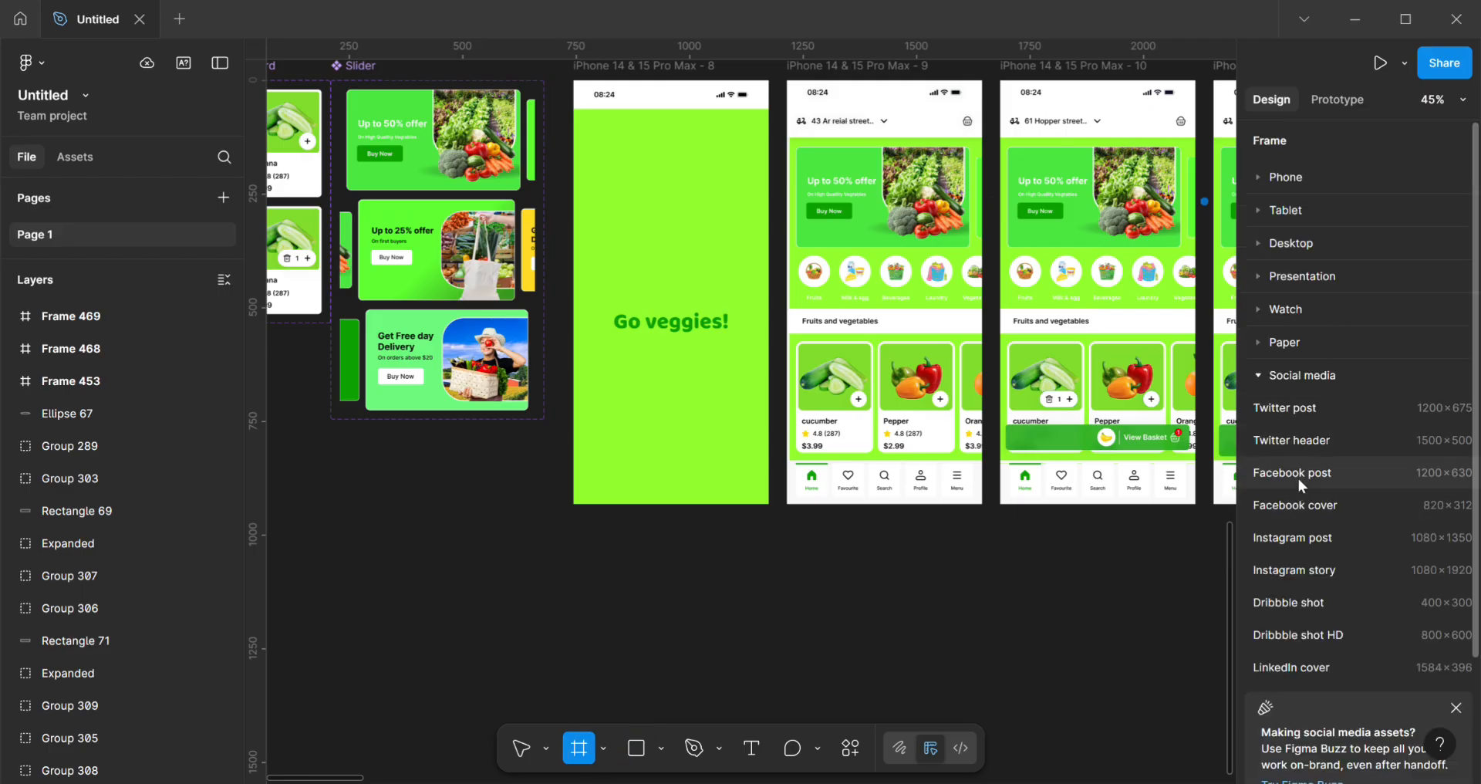
pyautogui.click(1289, 178)
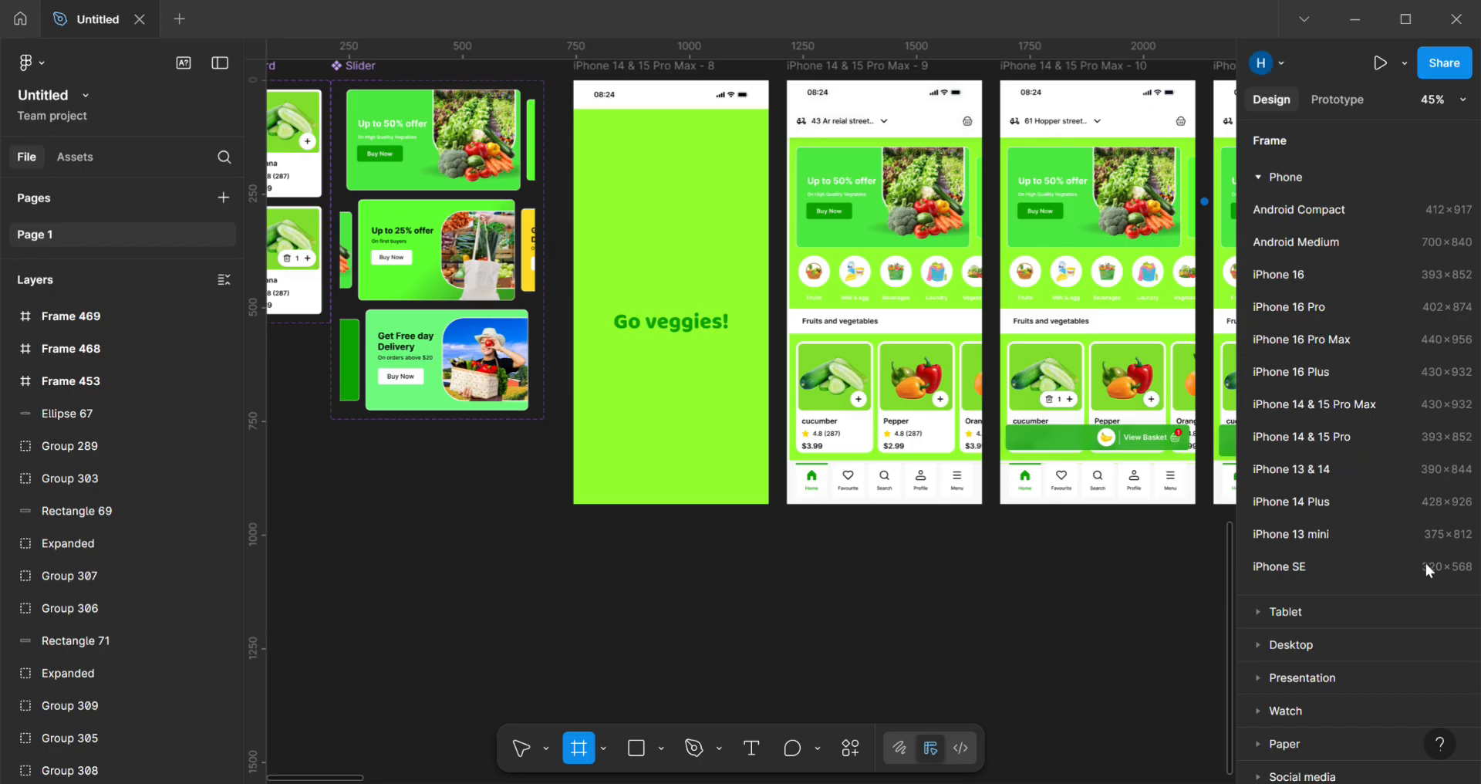
pyautogui.click(1351, 406)
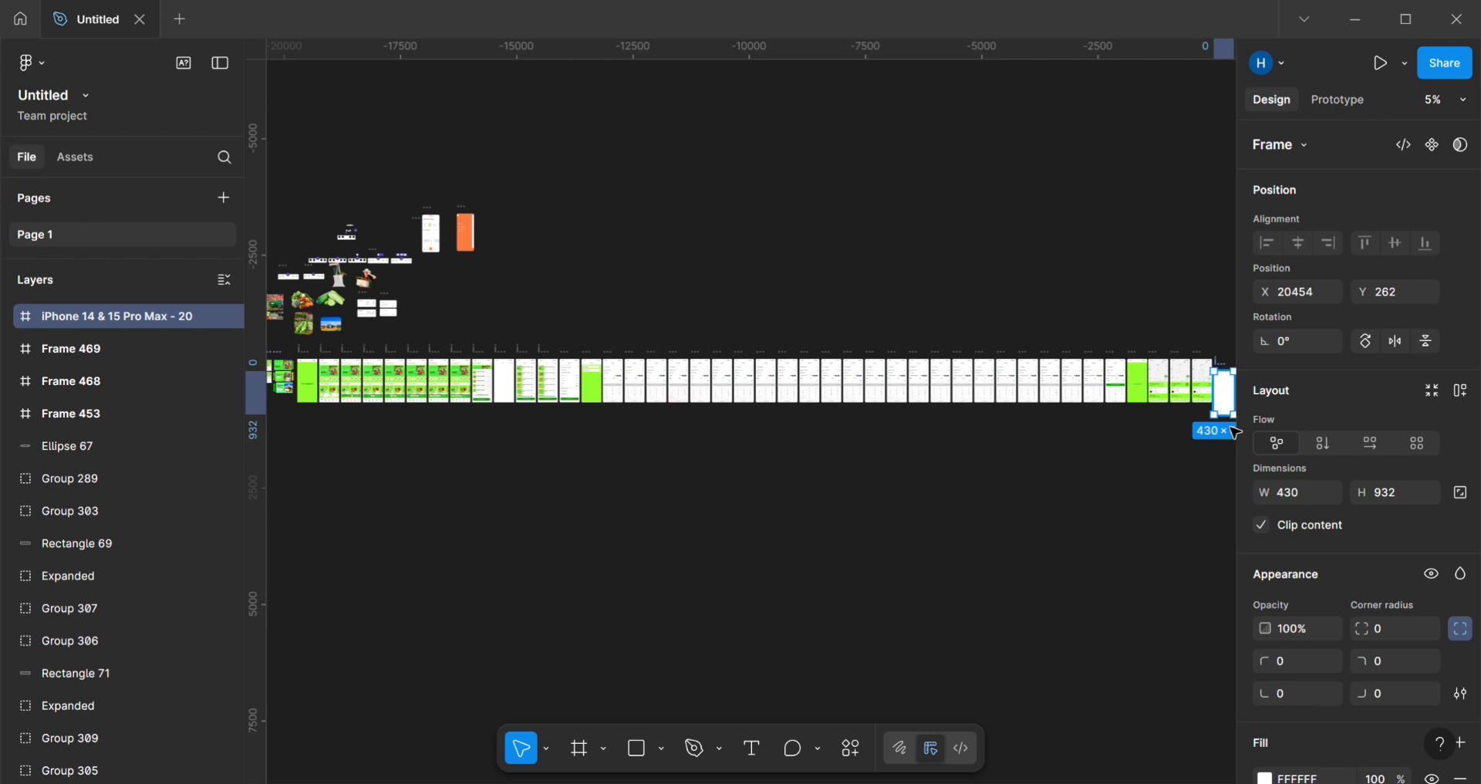
# Step: Move the new phone frame below the green "Go veggies!" splash screen, to about X 785, Y 1343
pyautogui.moveTo(1235, 432); pyautogui.dragTo(443, 719)
pyautogui.scroll(5, 486, 684)
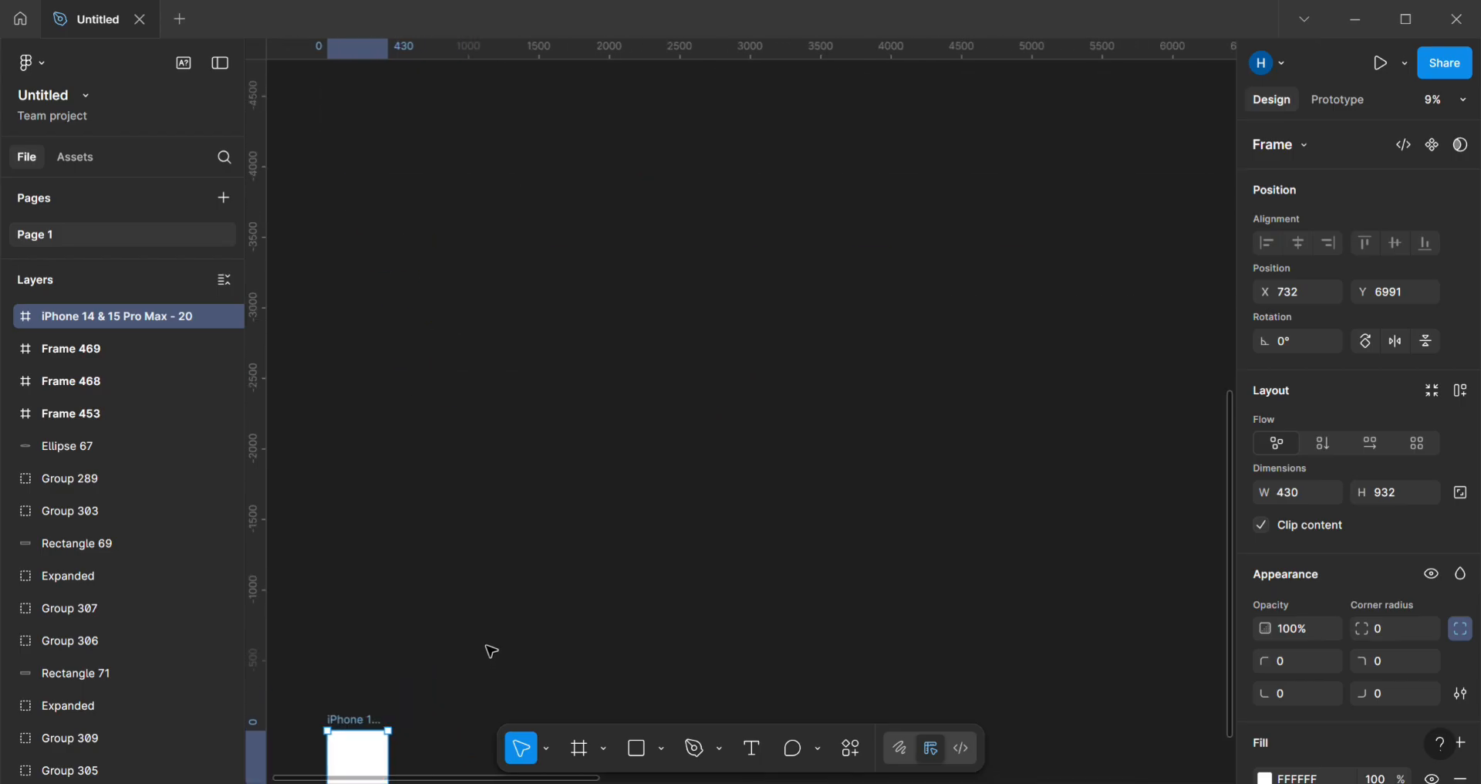
pyautogui.moveTo(492, 651); pyautogui.dragTo(721, 490)
pyautogui.scroll(1, 628, 615)
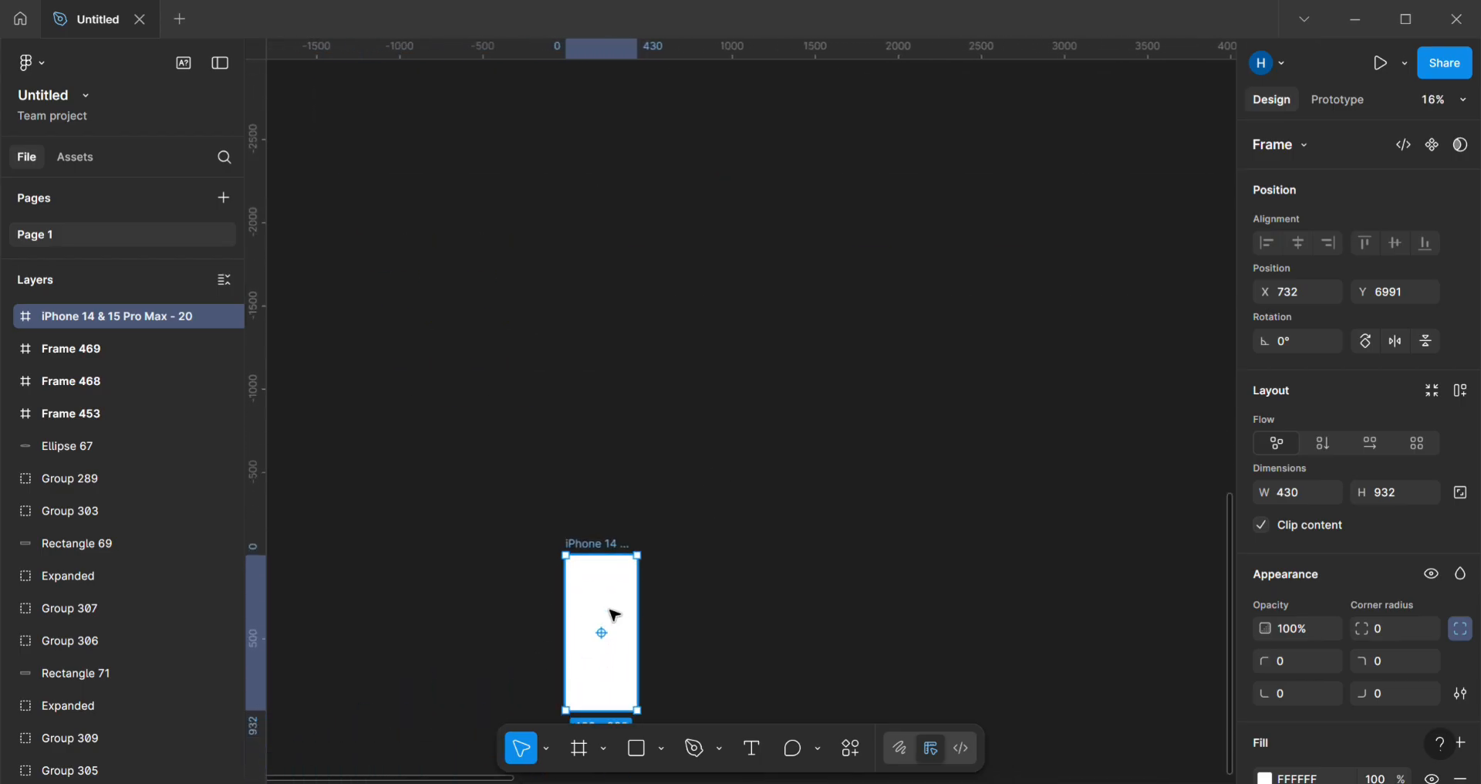
pyautogui.moveTo(615, 615); pyautogui.dragTo(658, 125)
pyautogui.moveTo(702, 249); pyautogui.dragTo(766, 652)
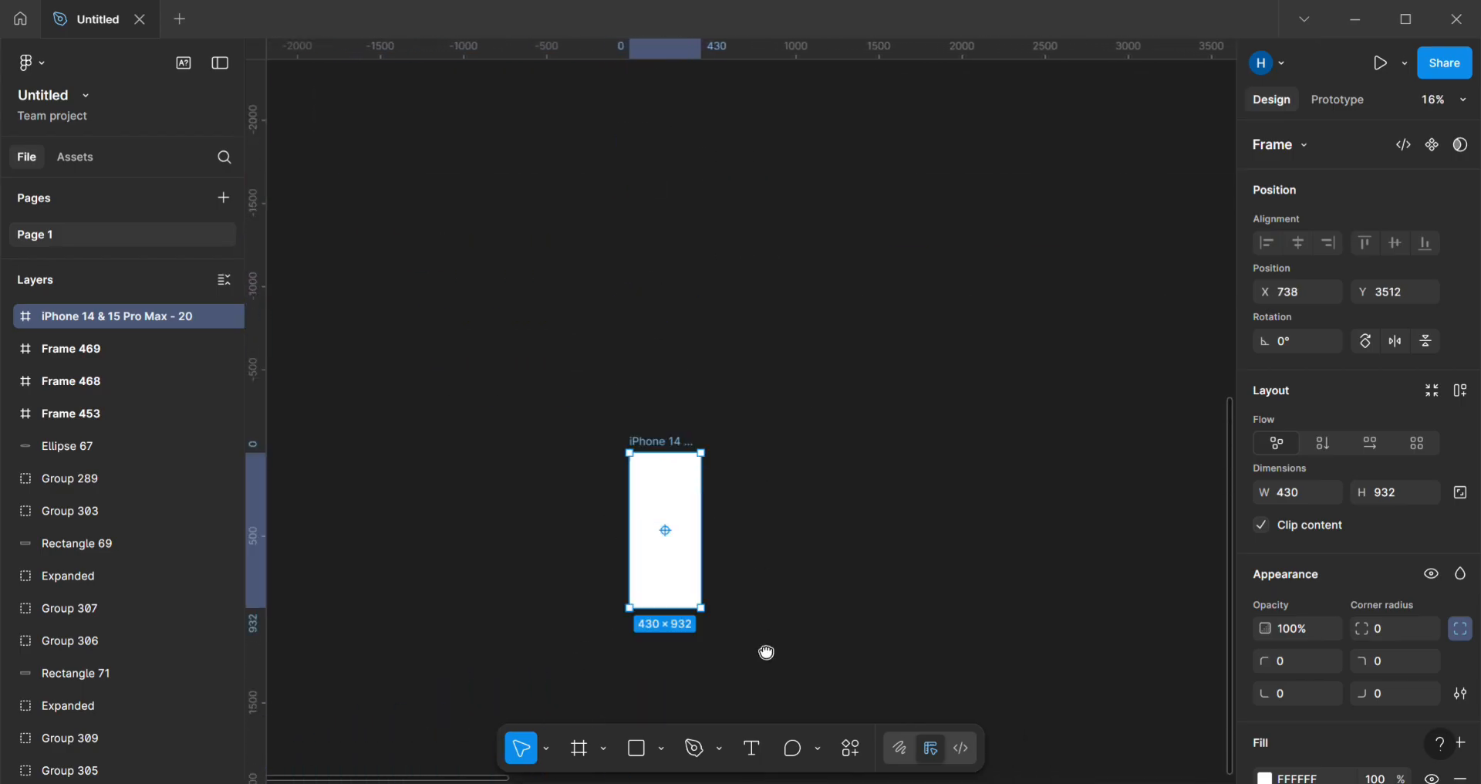
pyautogui.moveTo(679, 555); pyautogui.dragTo(685, 192)
pyautogui.moveTo(817, 251); pyautogui.dragTo(808, 421)
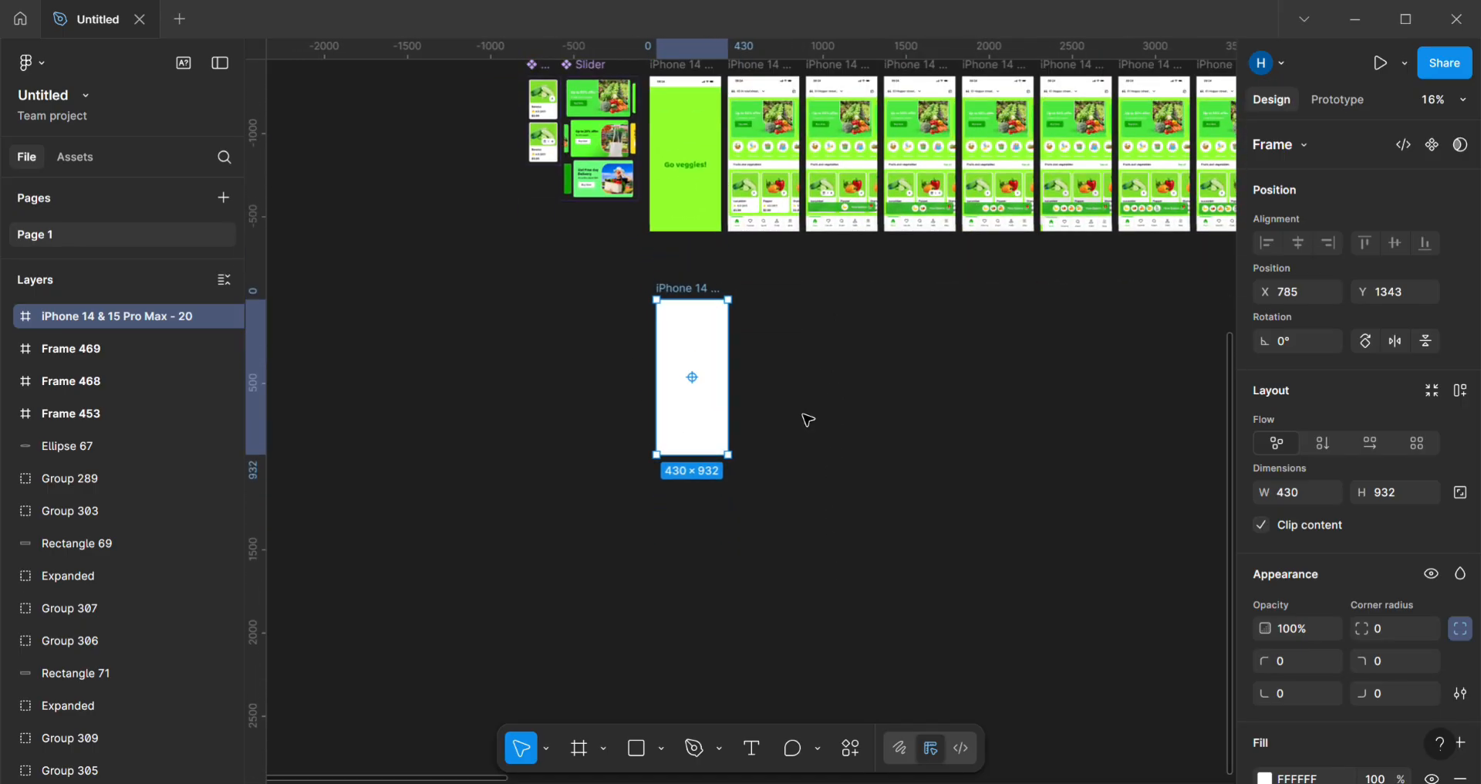
# Step: Move the new white phone frame into line directly below the green "Go veggies!" splash screen, at X 745, Y 1340
pyautogui.scroll(2, 802, 415)
pyautogui.scroll(1, 801, 409)
pyautogui.moveTo(784, 350); pyautogui.dragTo(832, 455)
pyautogui.scroll(1, 783, 490)
pyautogui.click(849, 411)
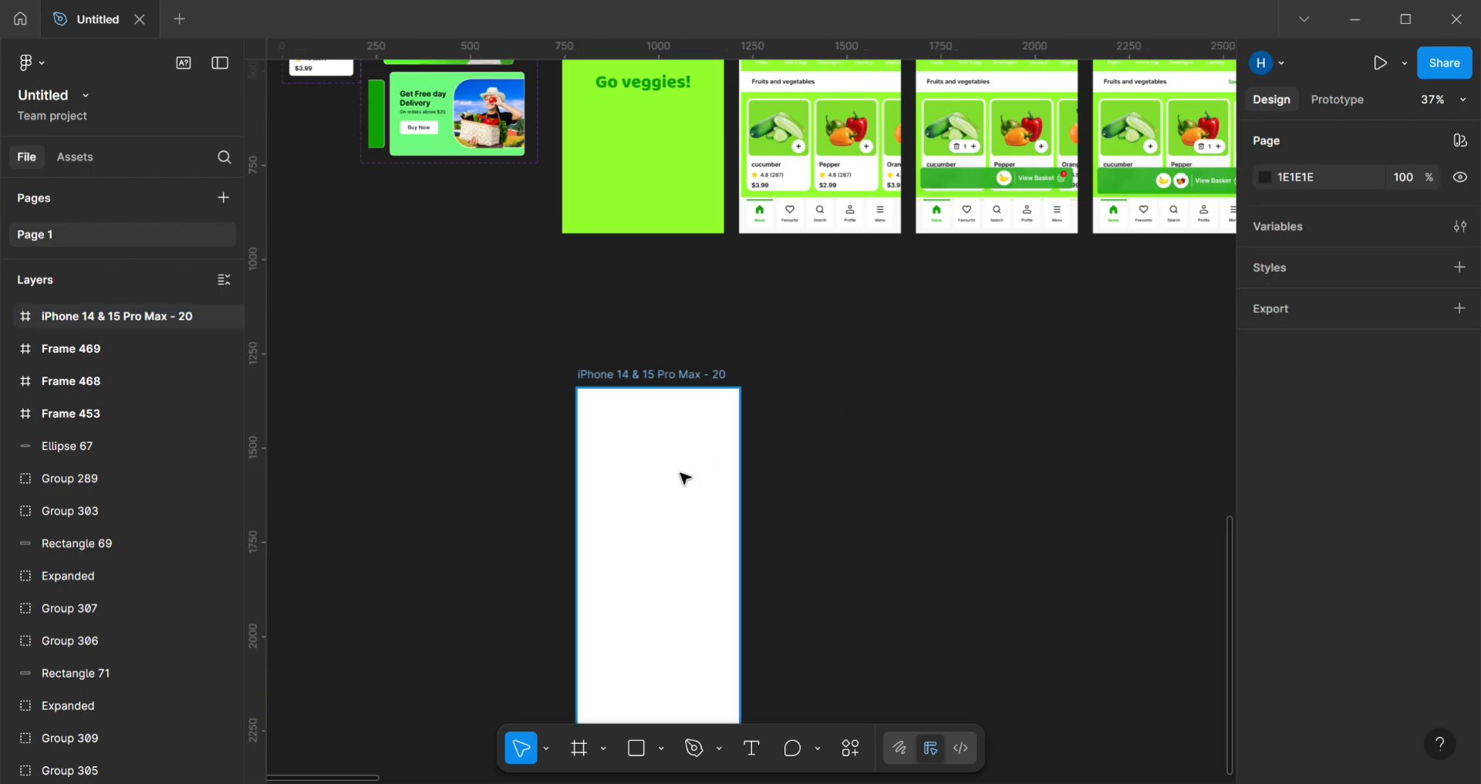
pyautogui.click(685, 478)
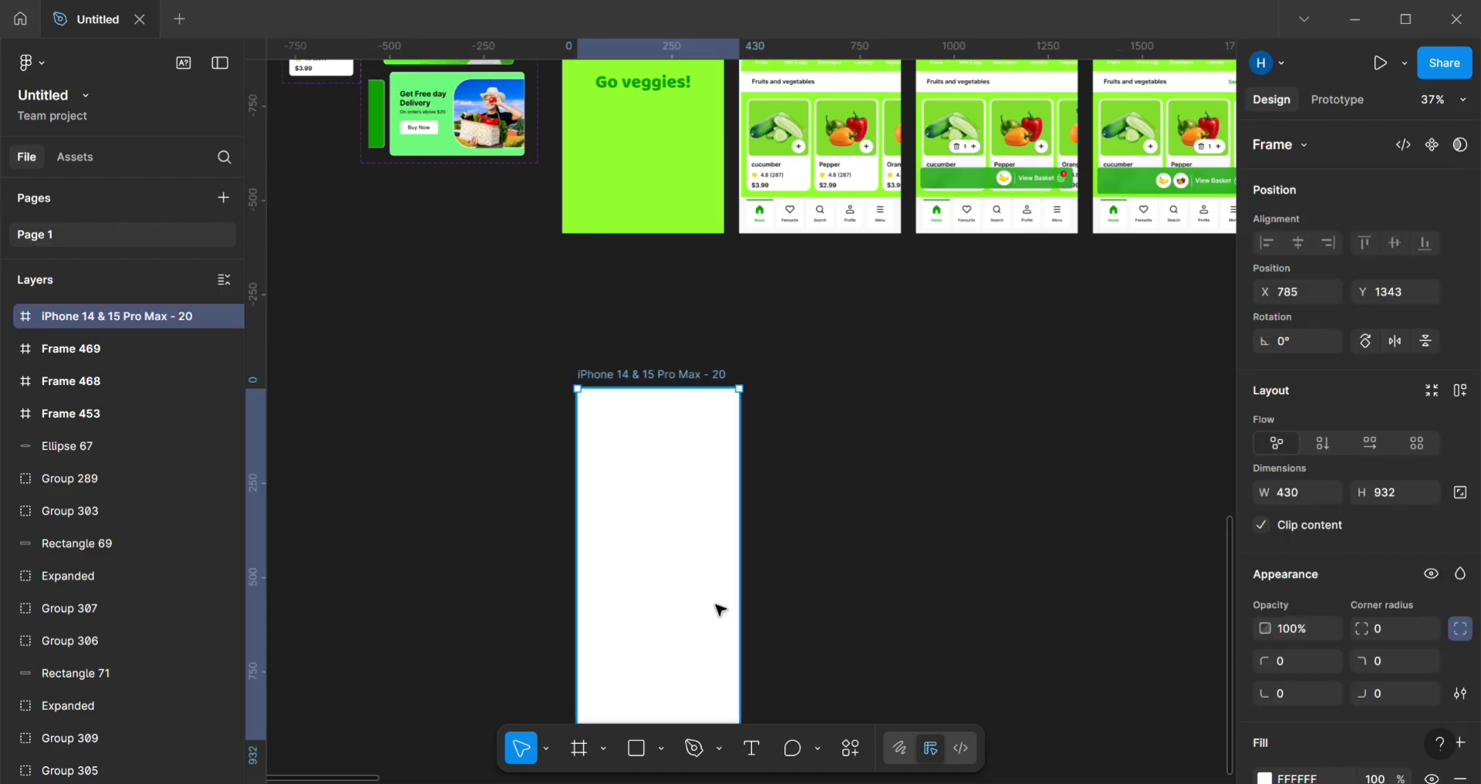
pyautogui.moveTo(685, 605)
pyautogui.mouseDown()
pyautogui.moveTo(645, 605)
pyautogui.moveTo(665, 605)
pyautogui.mouseUp()
pyautogui.scroll(-1, 708, 673)
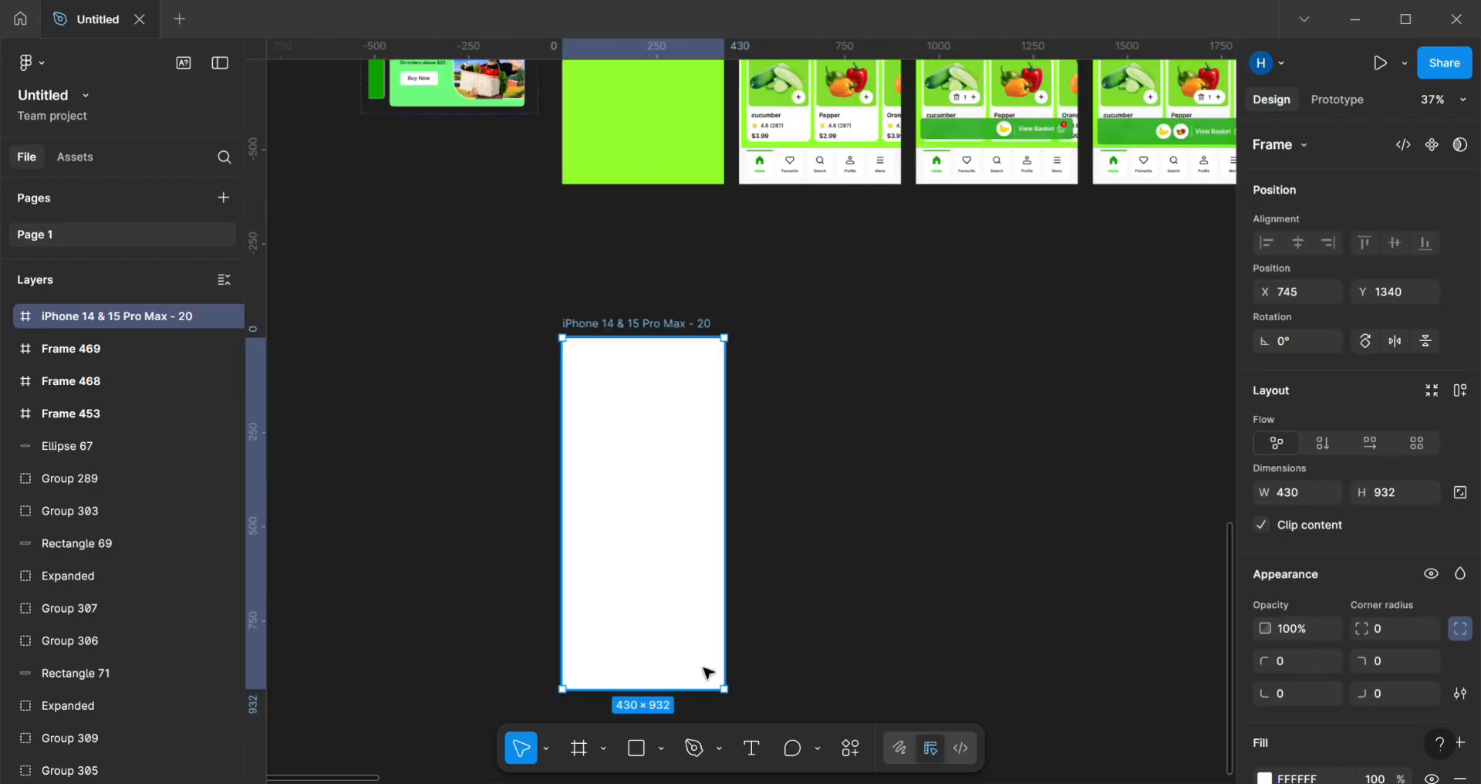
# Step: Add the text "Go veggies" inside the white phone frame and position it at the frame's centre, at X 95, Y 466
pyautogui.scroll(-2, 708, 672)
pyautogui.click(756, 759)
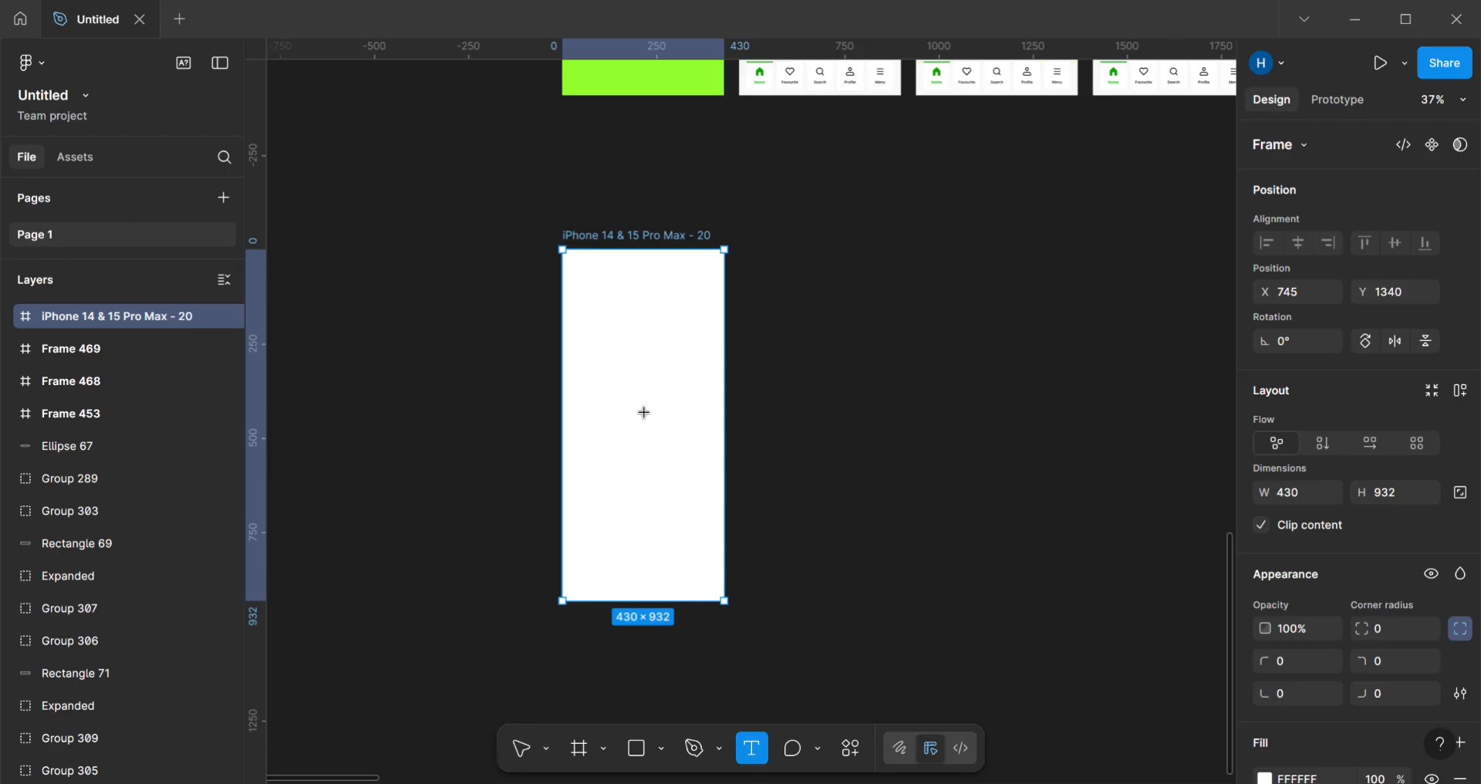
pyautogui.click(657, 444)
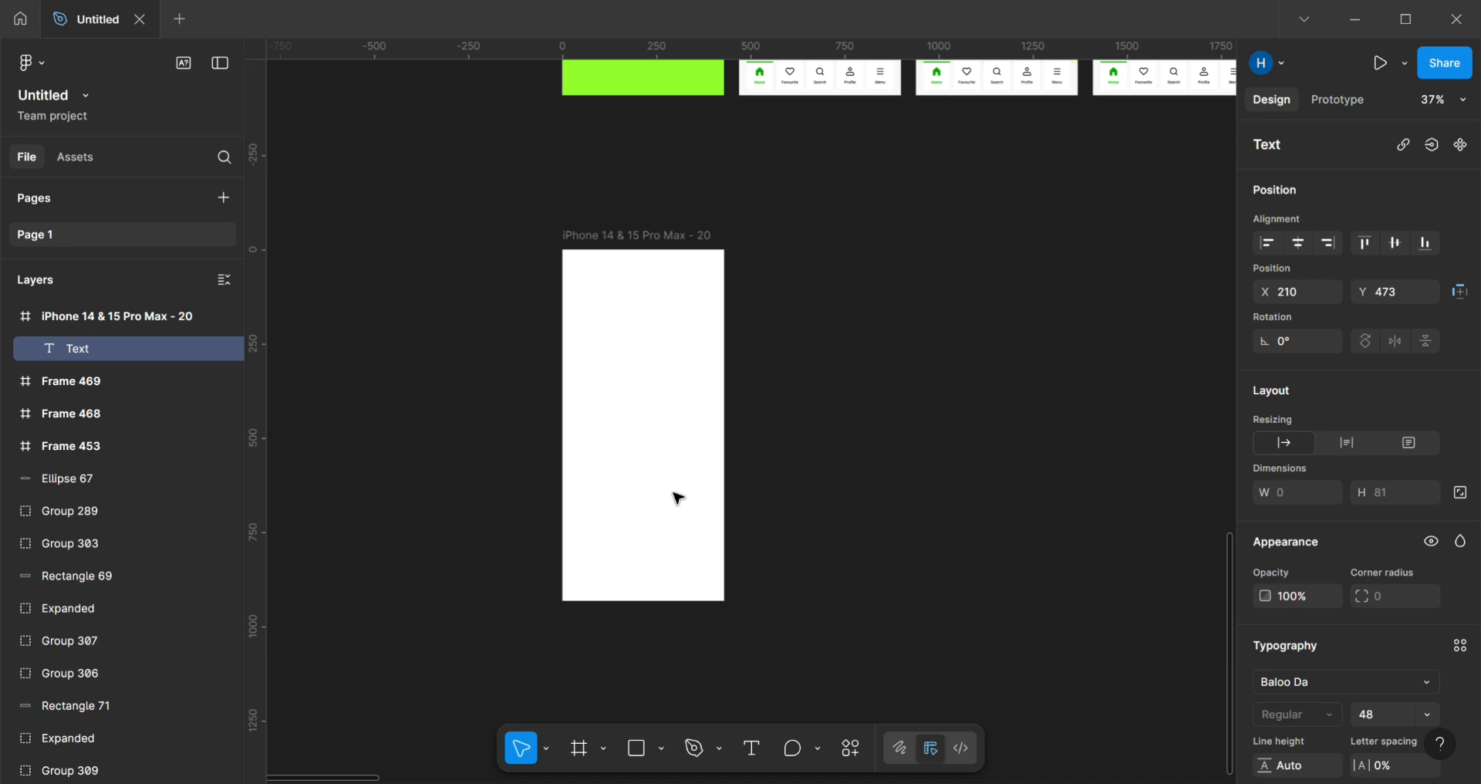
pyautogui.write('Go ve')
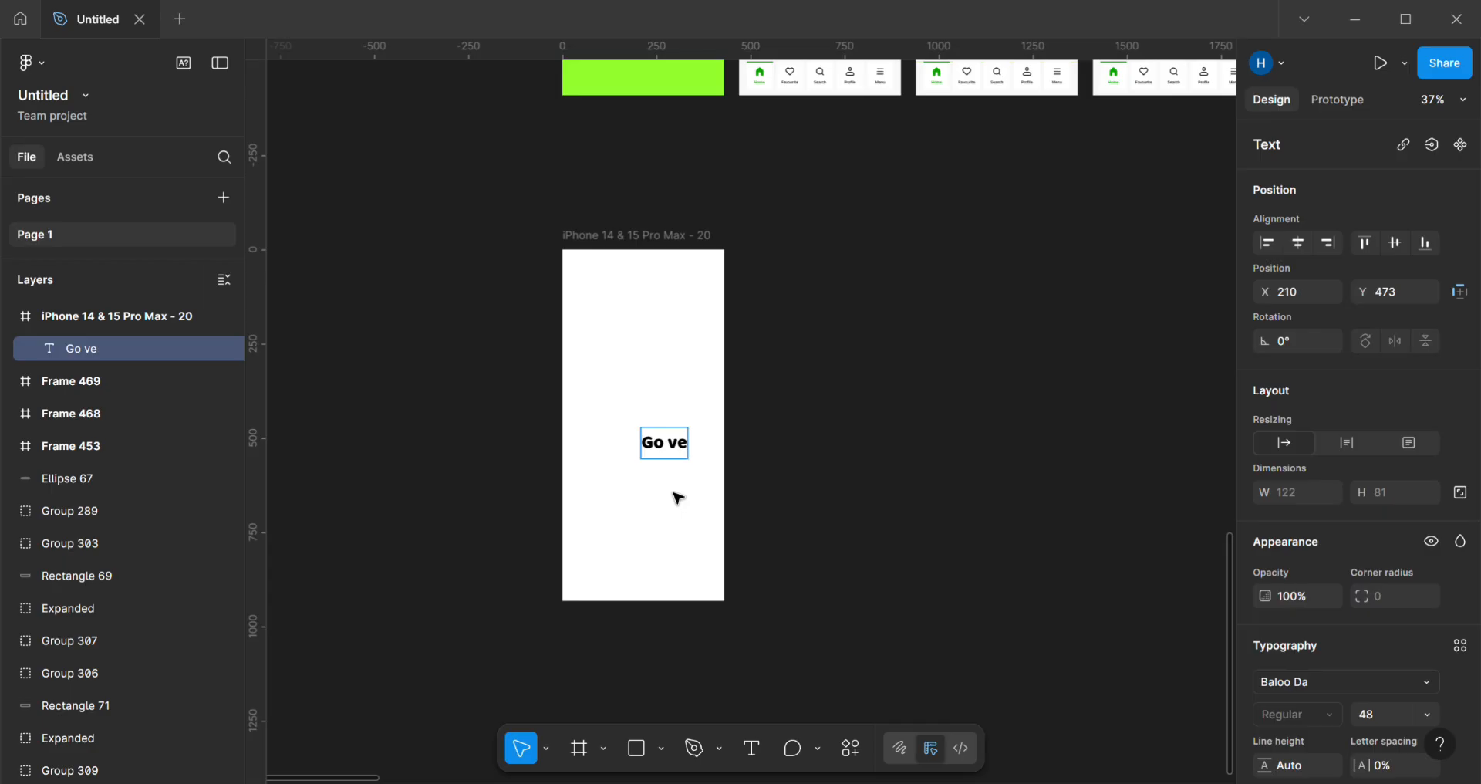
pyautogui.write('ggies')
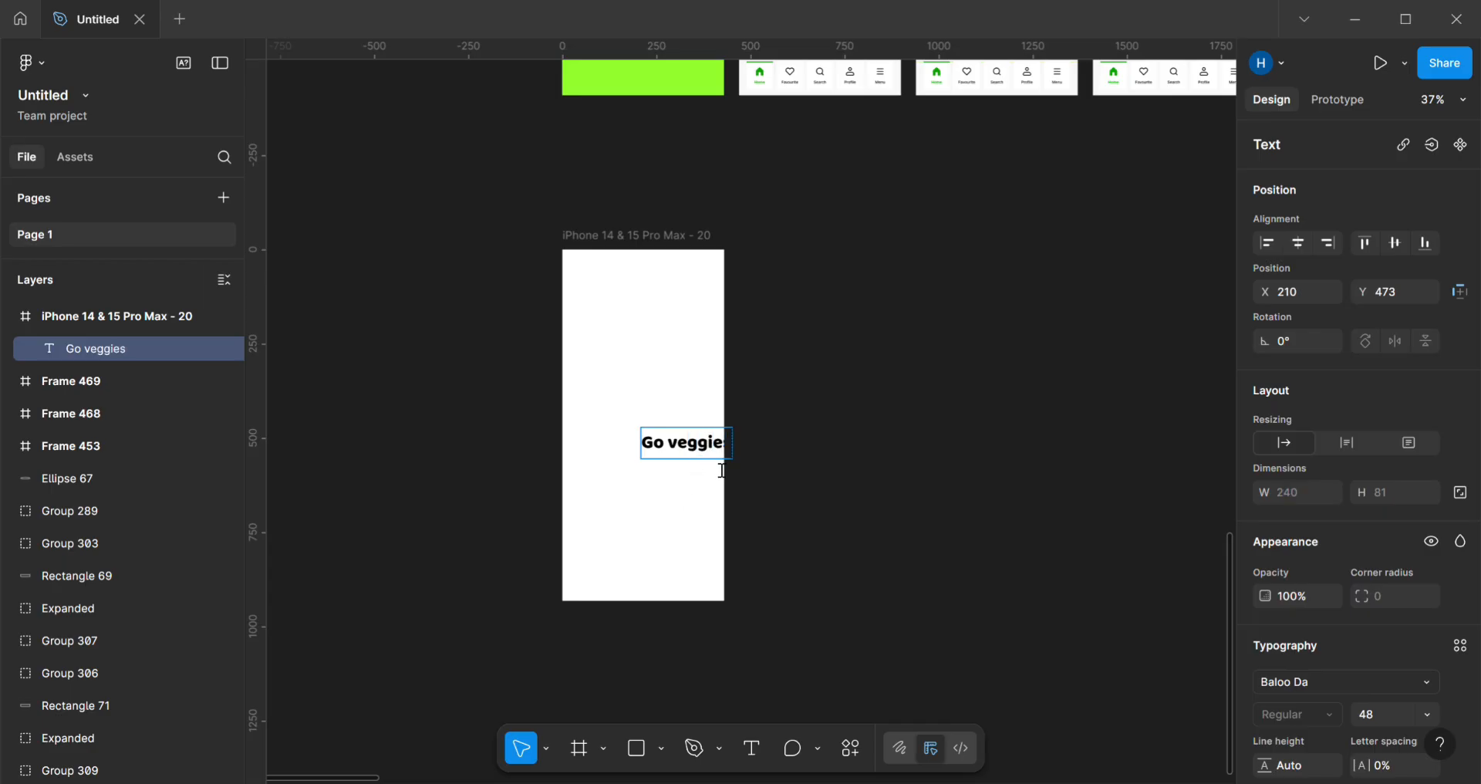
pyautogui.press('Escape')
pyautogui.moveTo(710, 453); pyautogui.dragTo(671, 456)
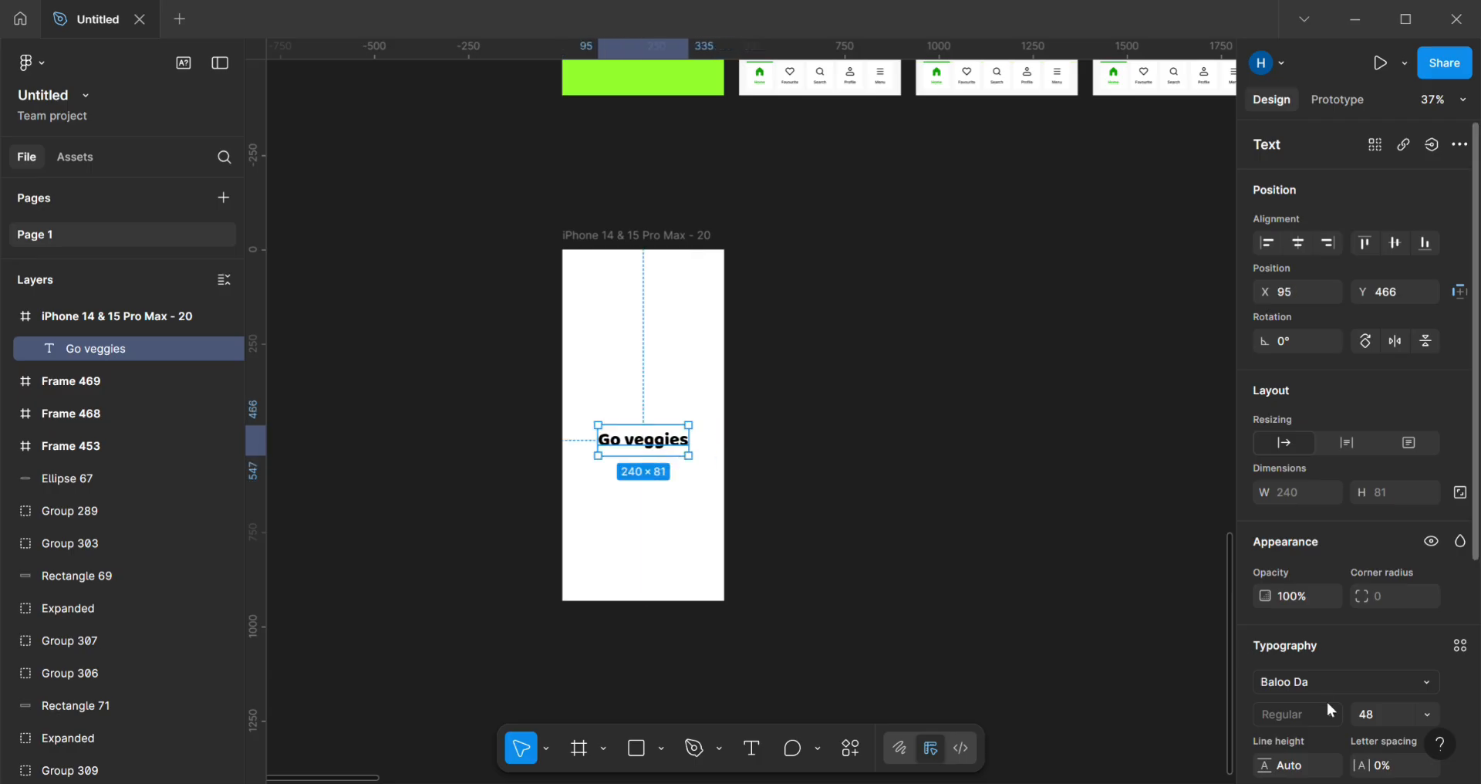
# Step: Change the fill colour of the "Go veggies" text to green 34D837
pyautogui.scroll(-4, 1341, 698)
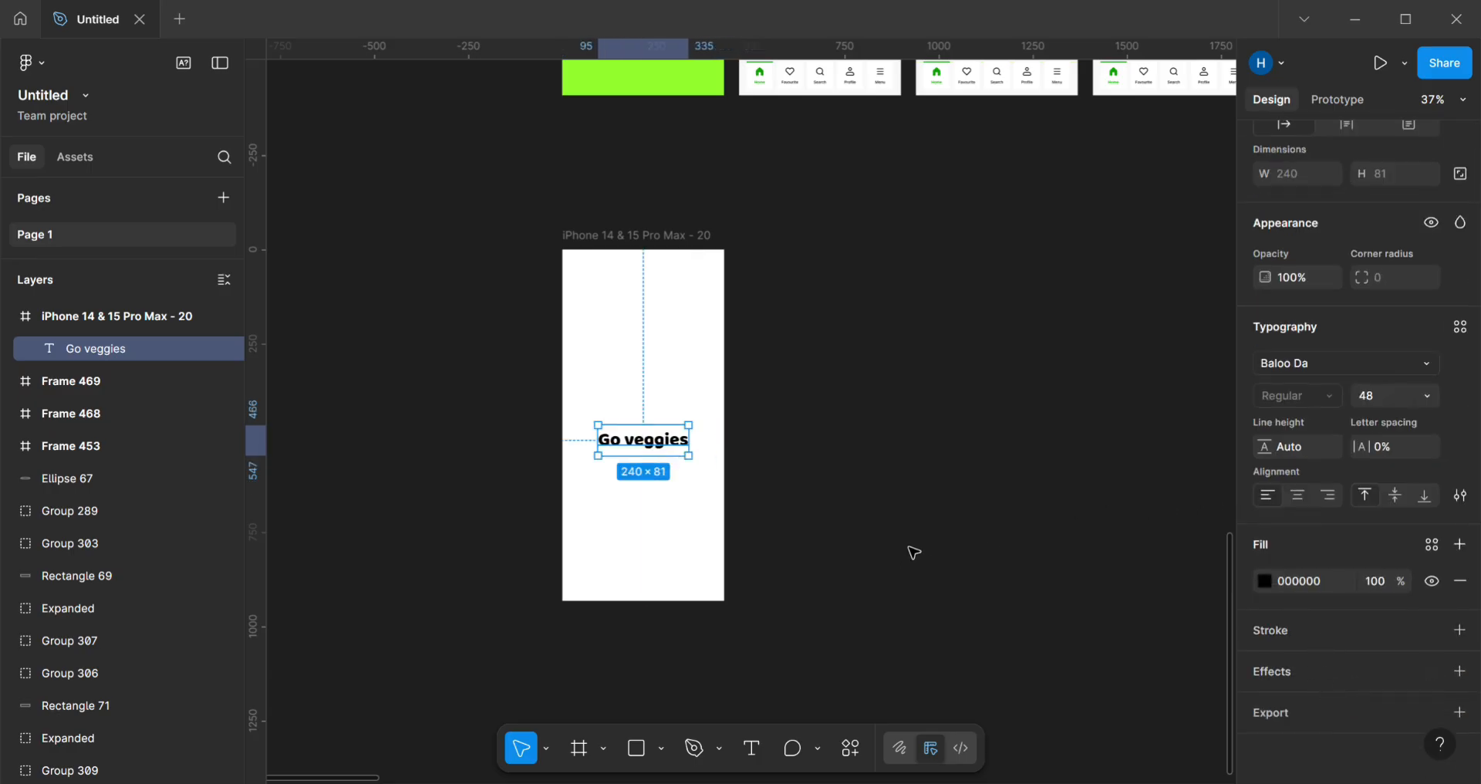
pyautogui.scroll(1, 768, 476)
pyautogui.scroll(-3, 775, 476)
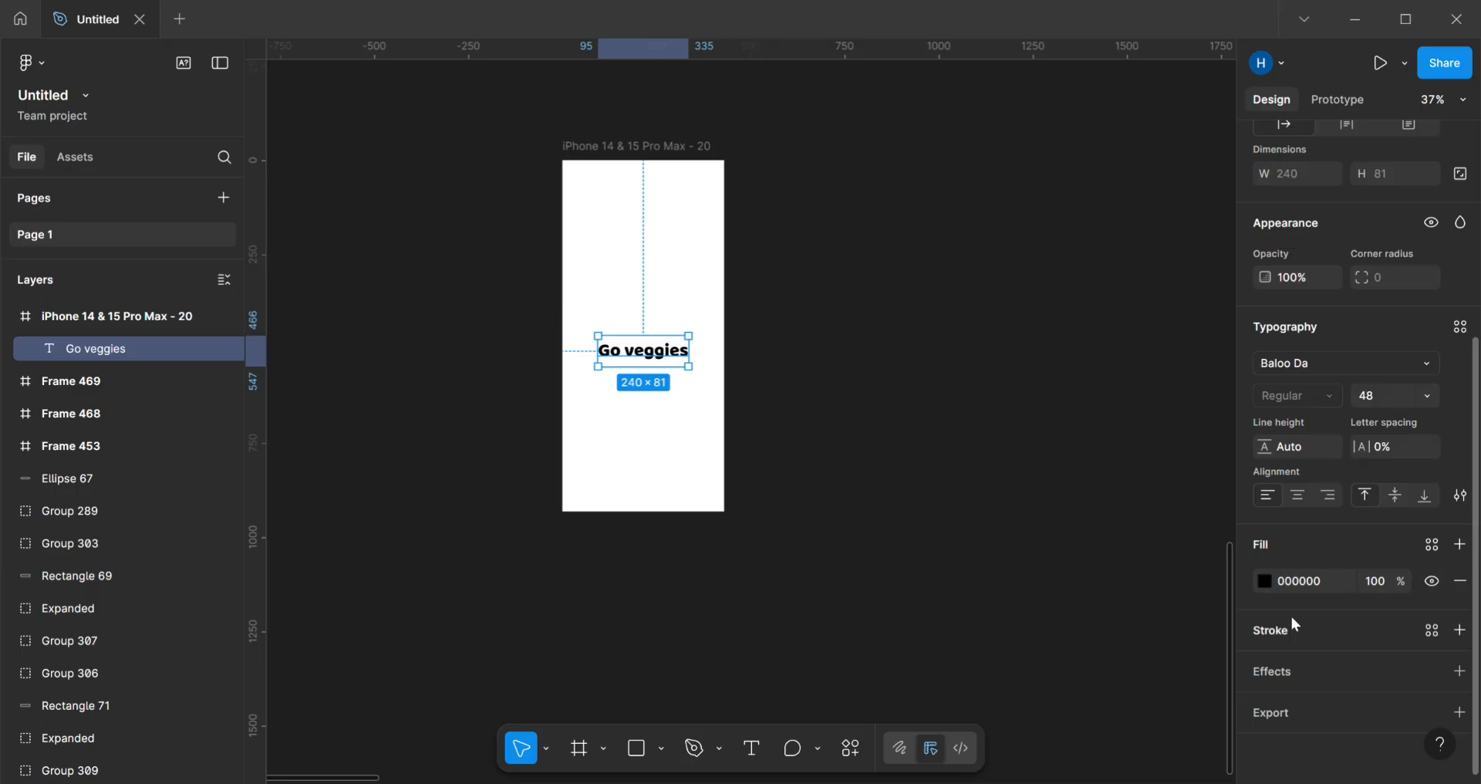
pyautogui.click(1266, 581)
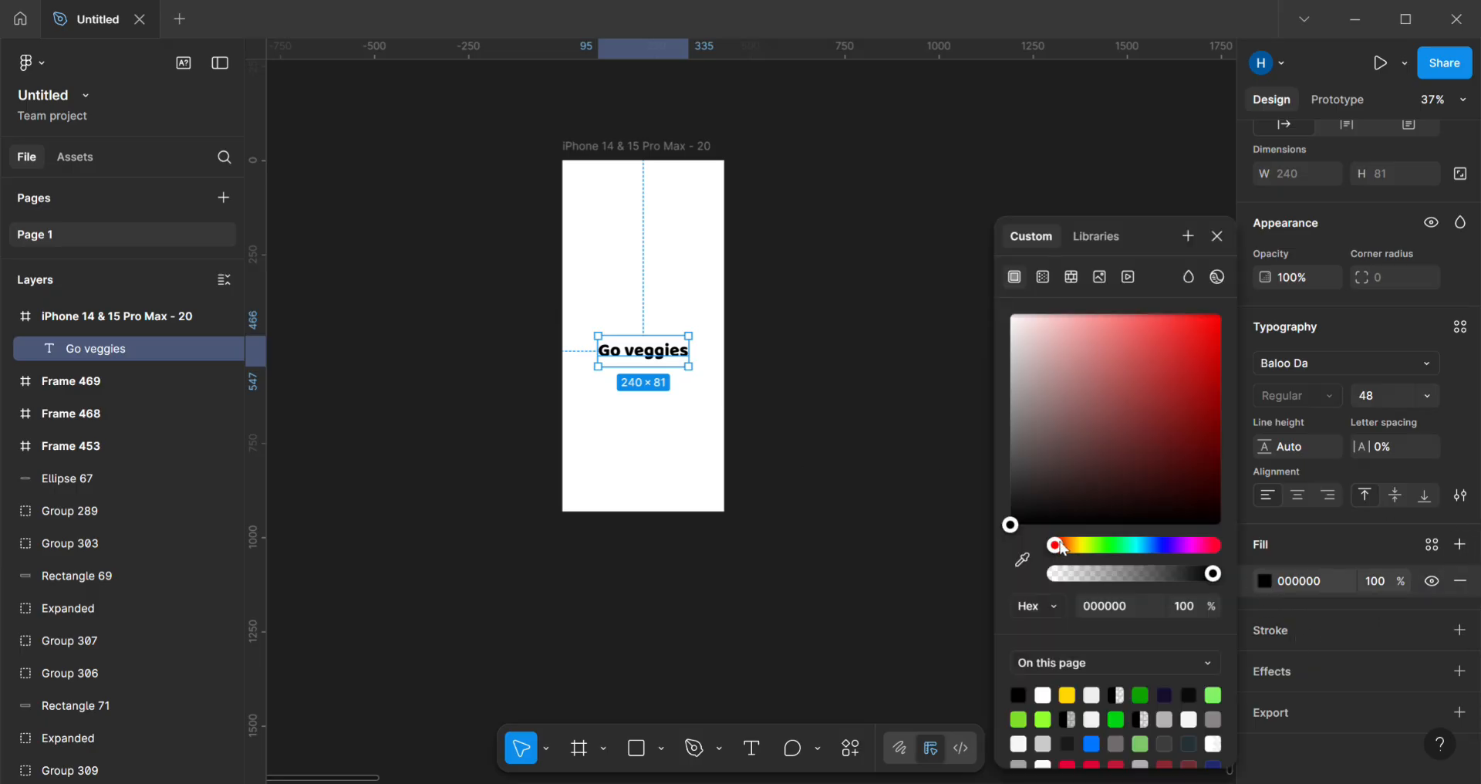
pyautogui.moveTo(1100, 546); pyautogui.dragTo(1114, 547)
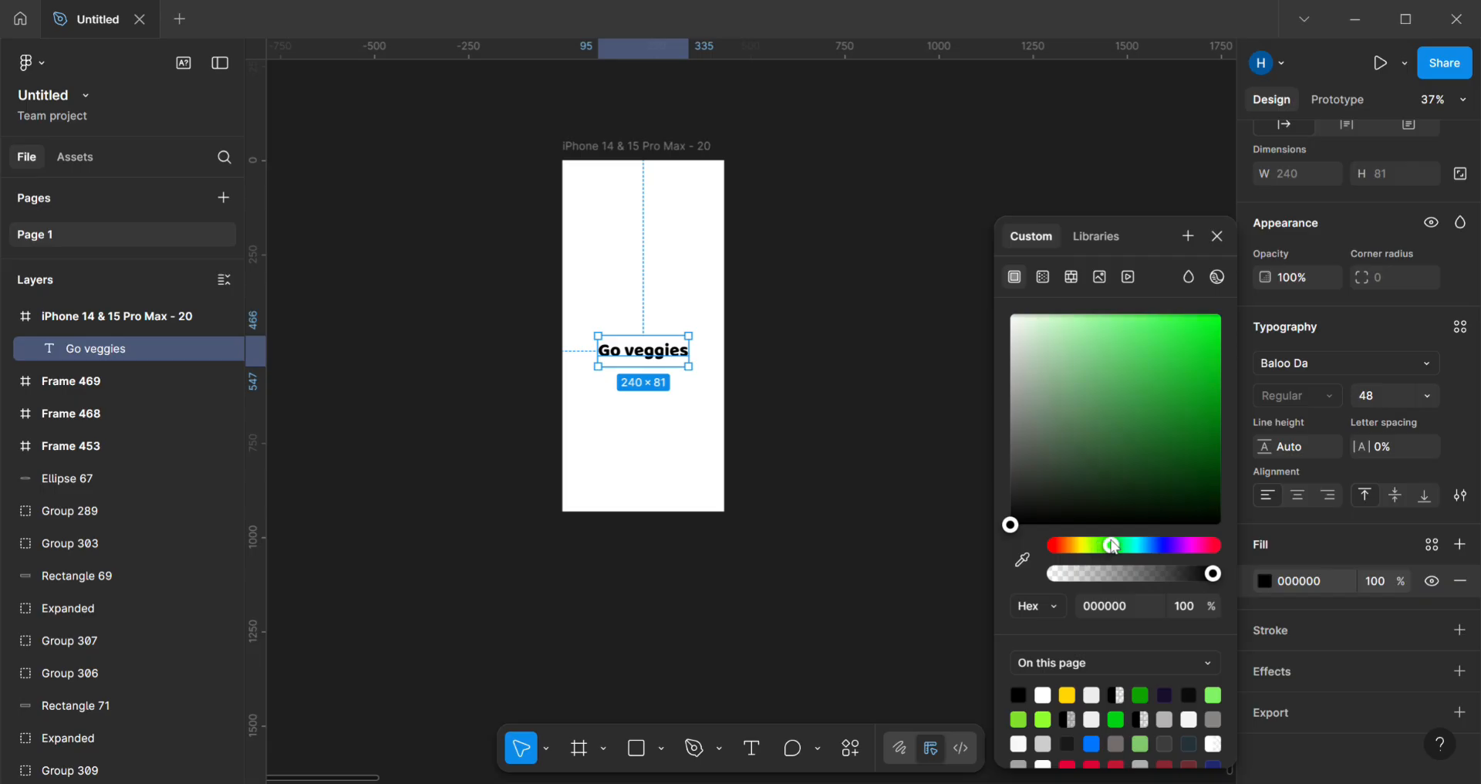
pyautogui.doubleClick(673, 371)
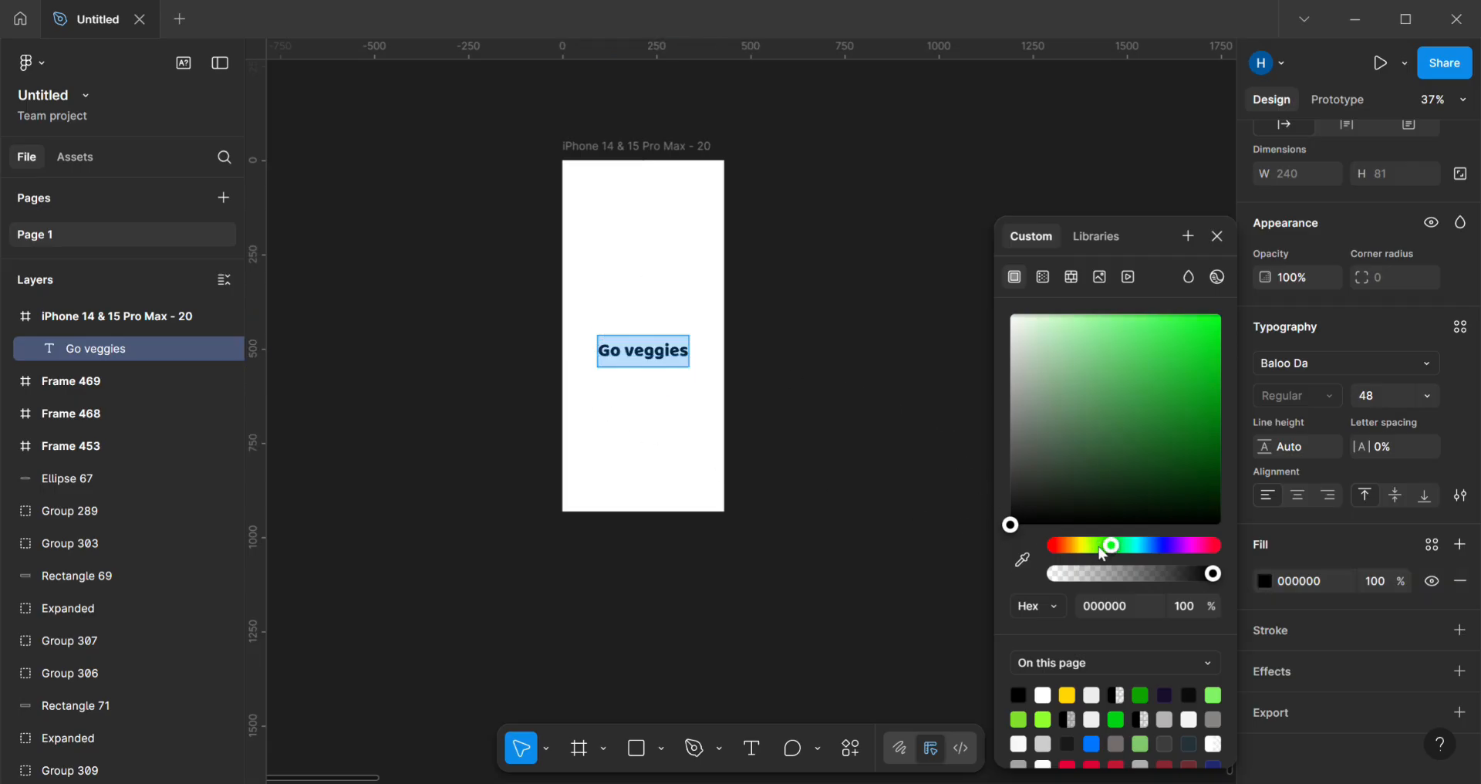
pyautogui.moveTo(1102, 552)
pyautogui.mouseDown()
pyautogui.moveTo(1076, 548)
pyautogui.moveTo(1111, 546)
pyautogui.mouseUp()
pyautogui.moveTo(1062, 413); pyautogui.dragTo(1170, 347)
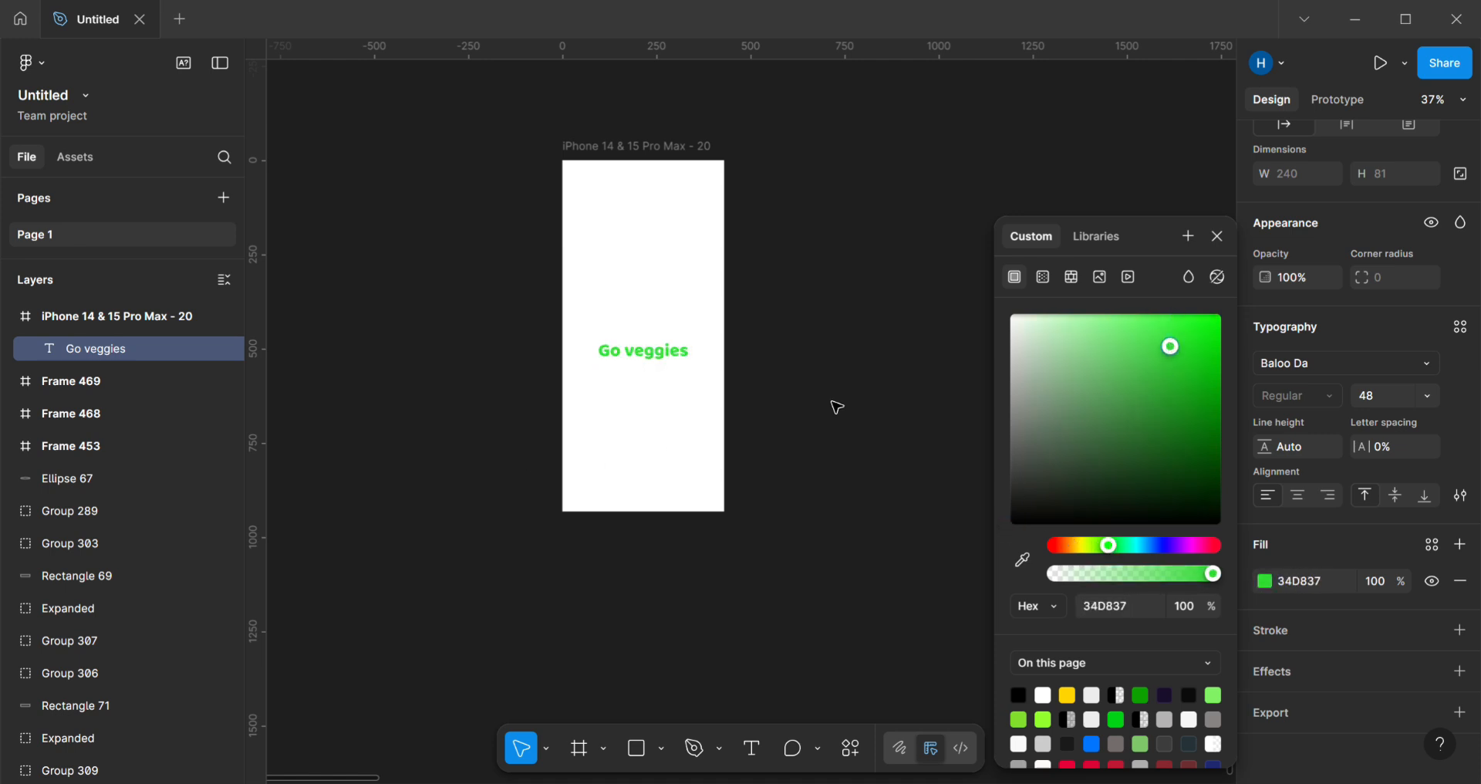
# Step: Fill the new phone frame with the lime green sampled from the original splash screen above it
pyautogui.click(627, 166)
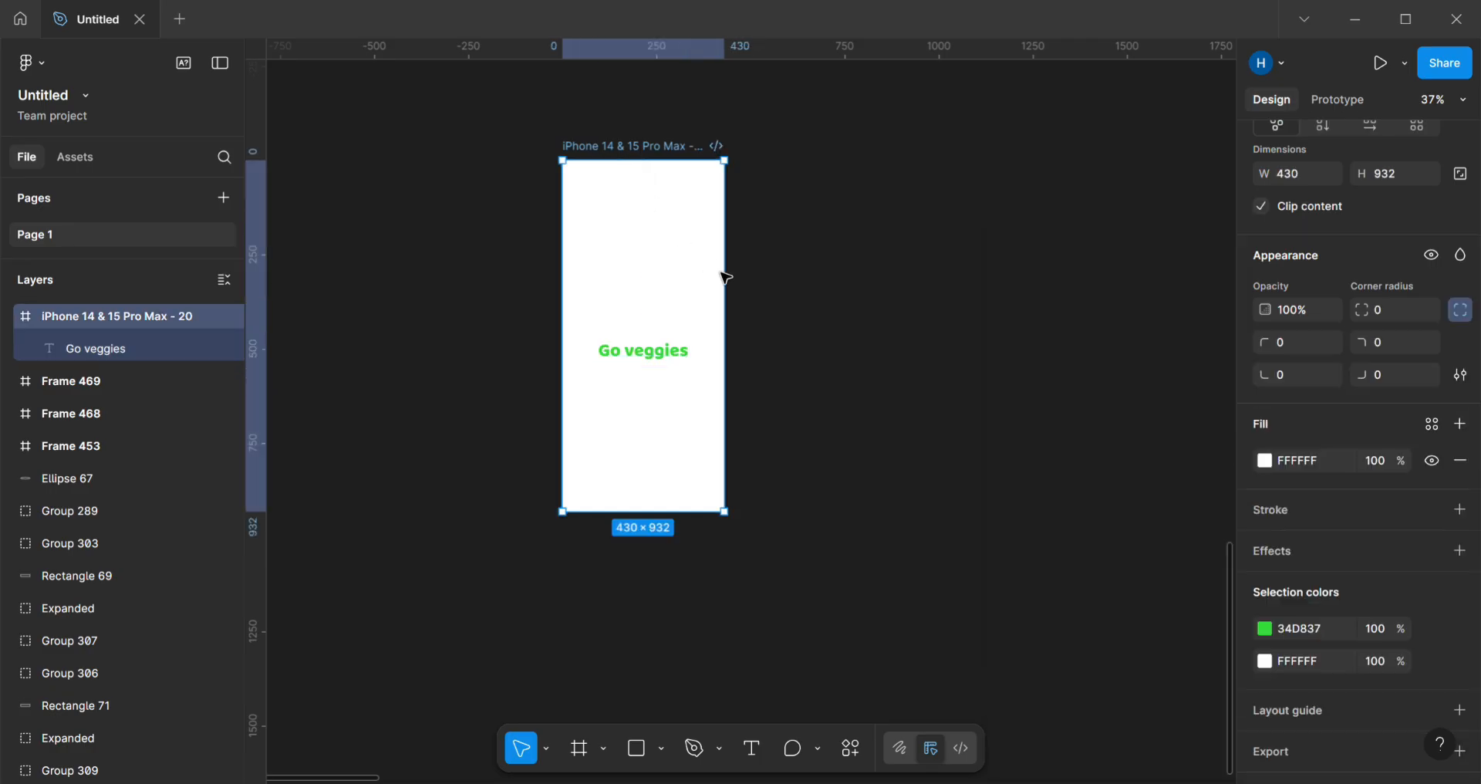
pyautogui.scroll(5, 817, 368)
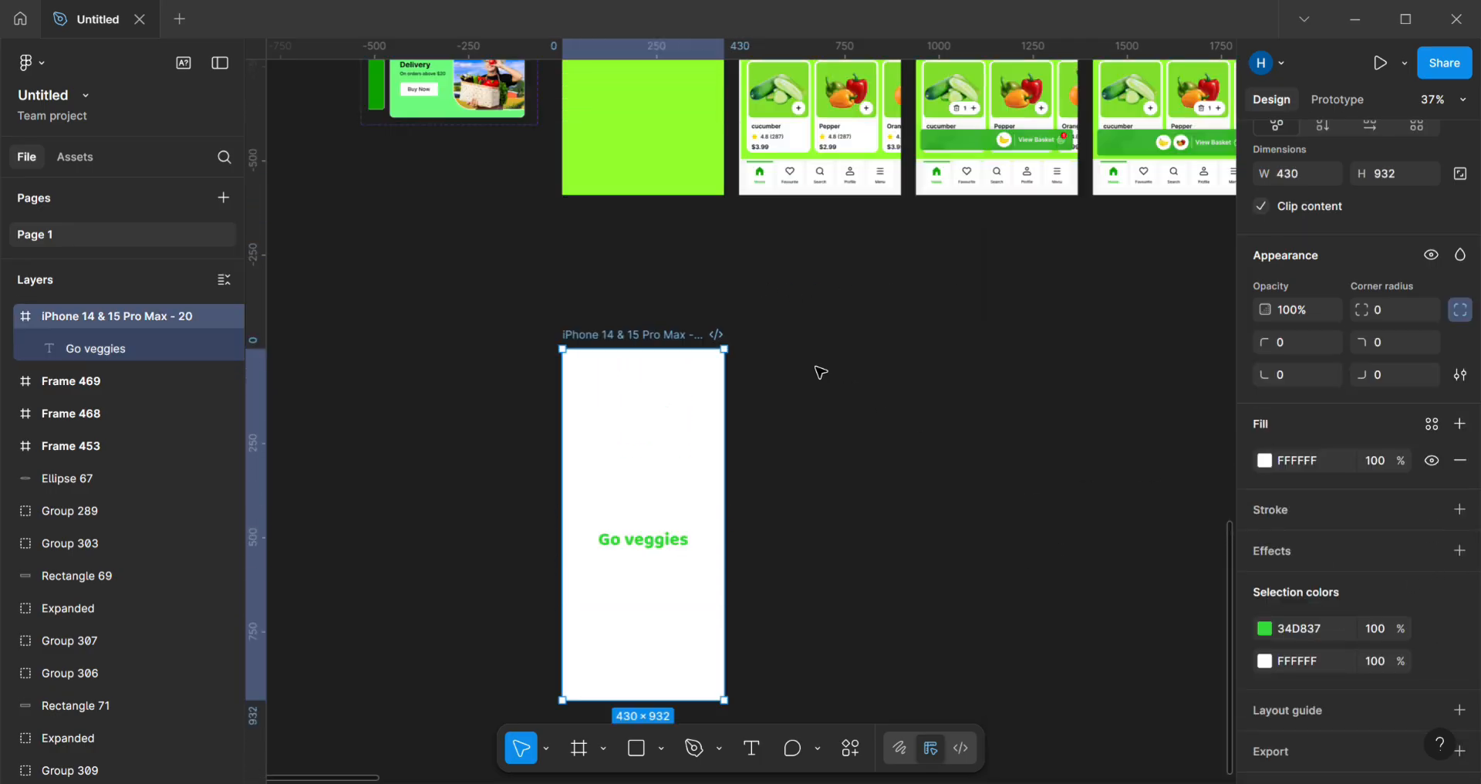
pyautogui.click(1265, 661)
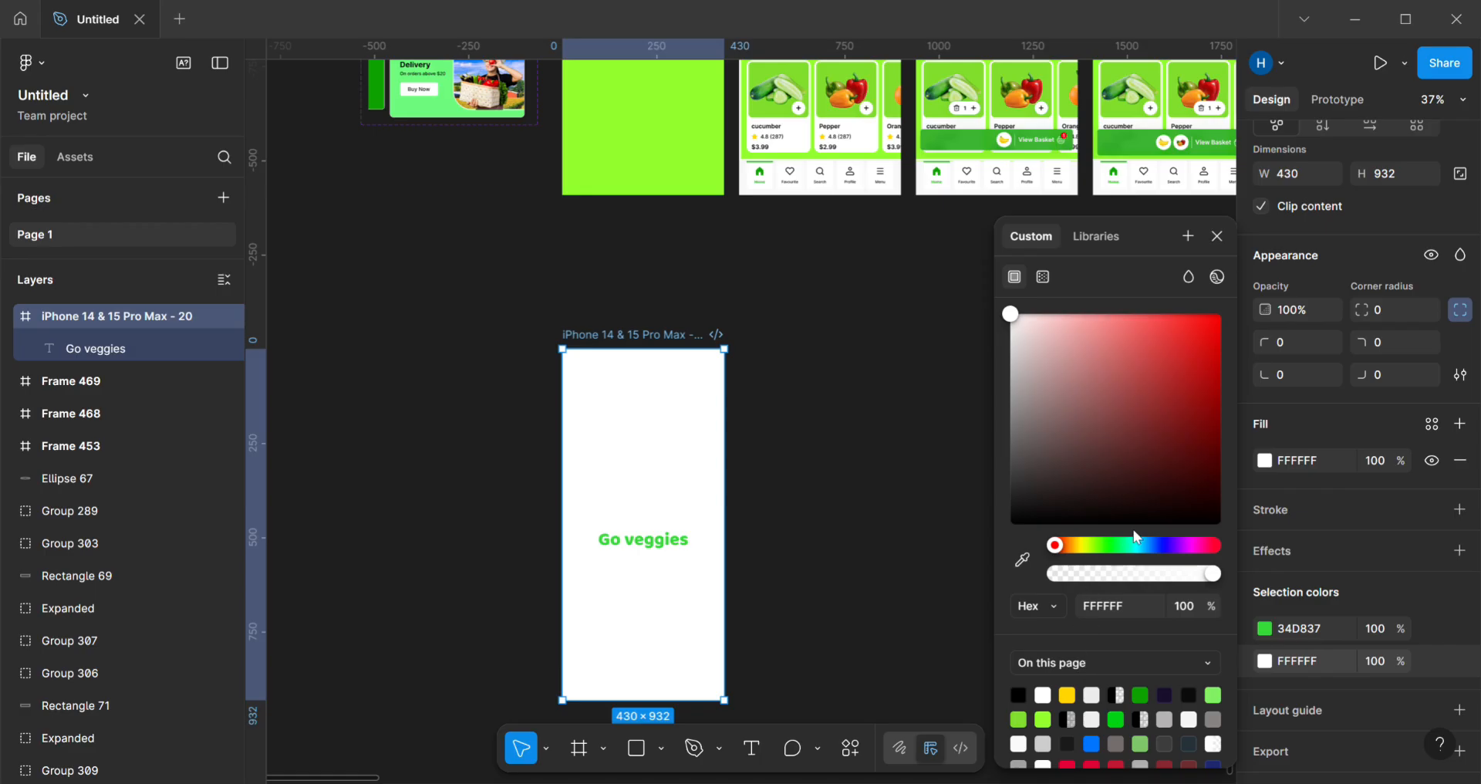
pyautogui.click(1022, 561)
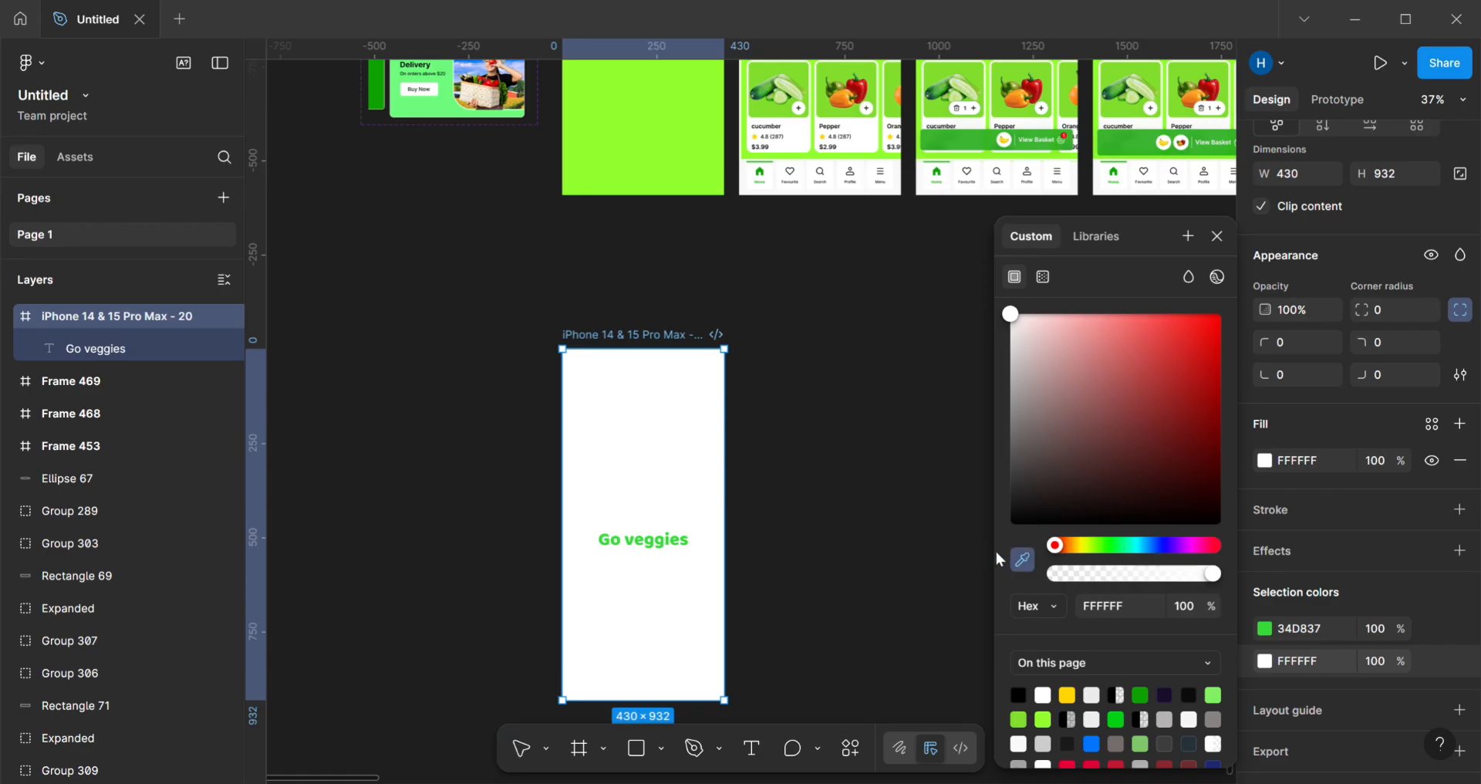
pyautogui.click(659, 124)
pyautogui.click(896, 468)
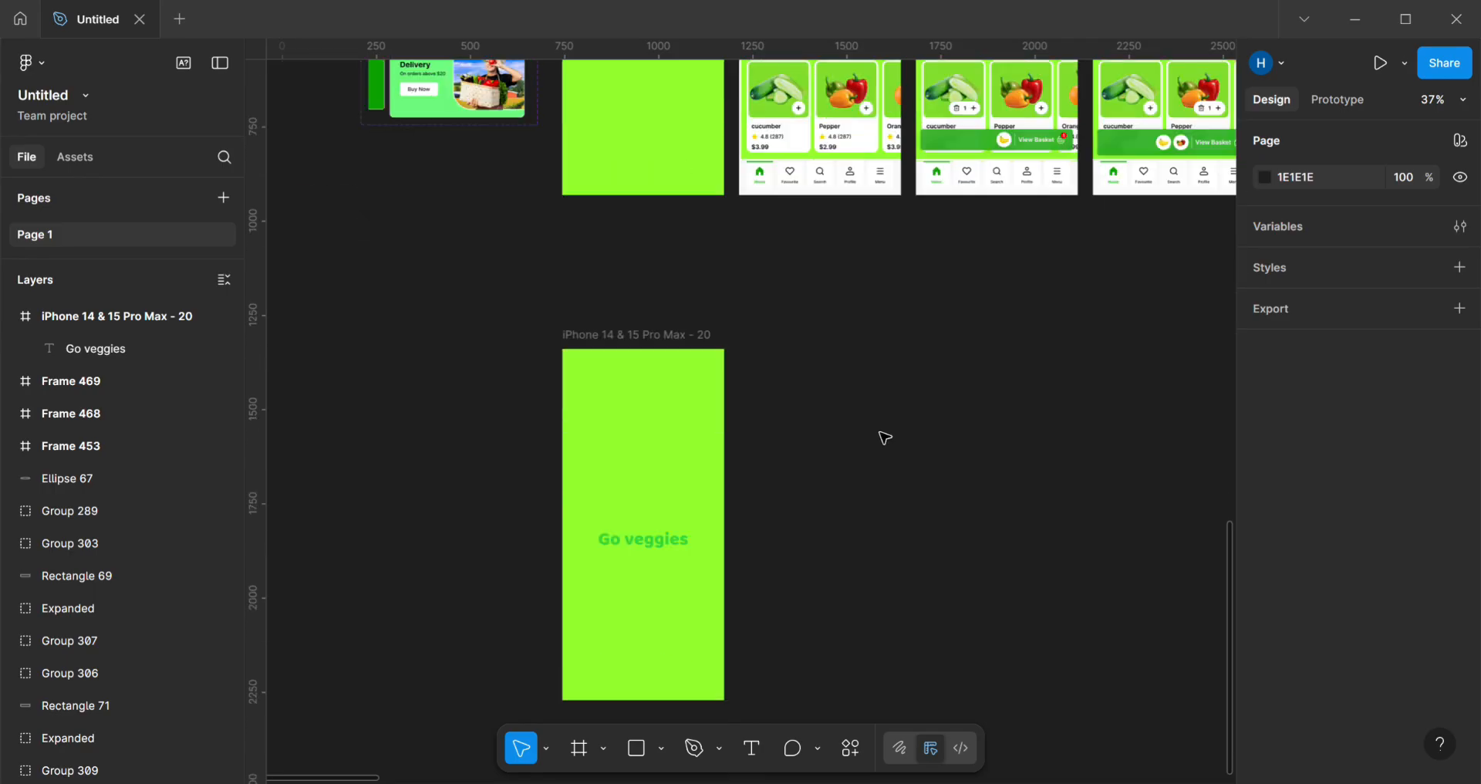
pyautogui.click(683, 544)
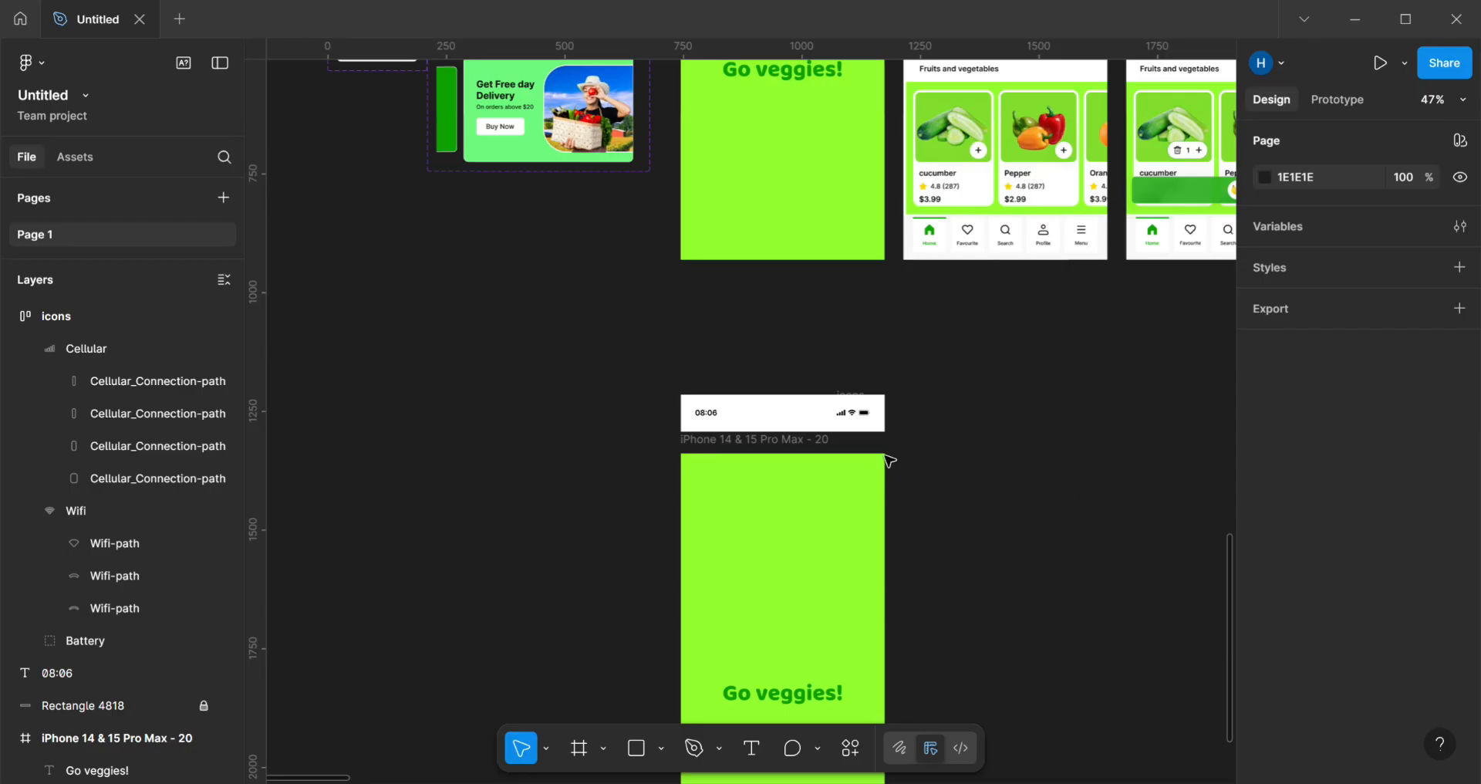
# Step: Wrap the "08:06" text and the status icons together in a frame and turn that frame into a component
pyautogui.scroll(5, 877, 448)
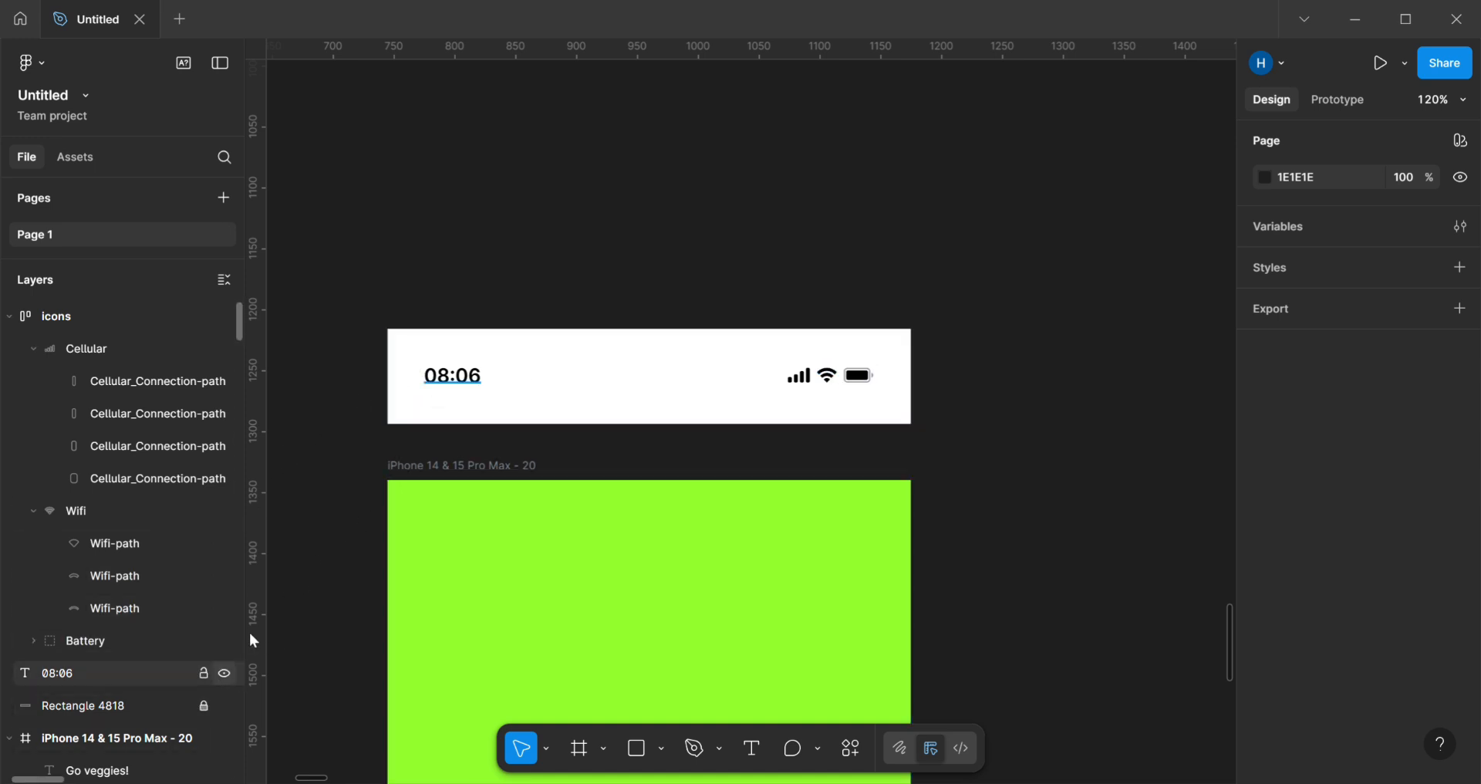
pyautogui.moveTo(418, 358); pyautogui.dragTo(899, 411)
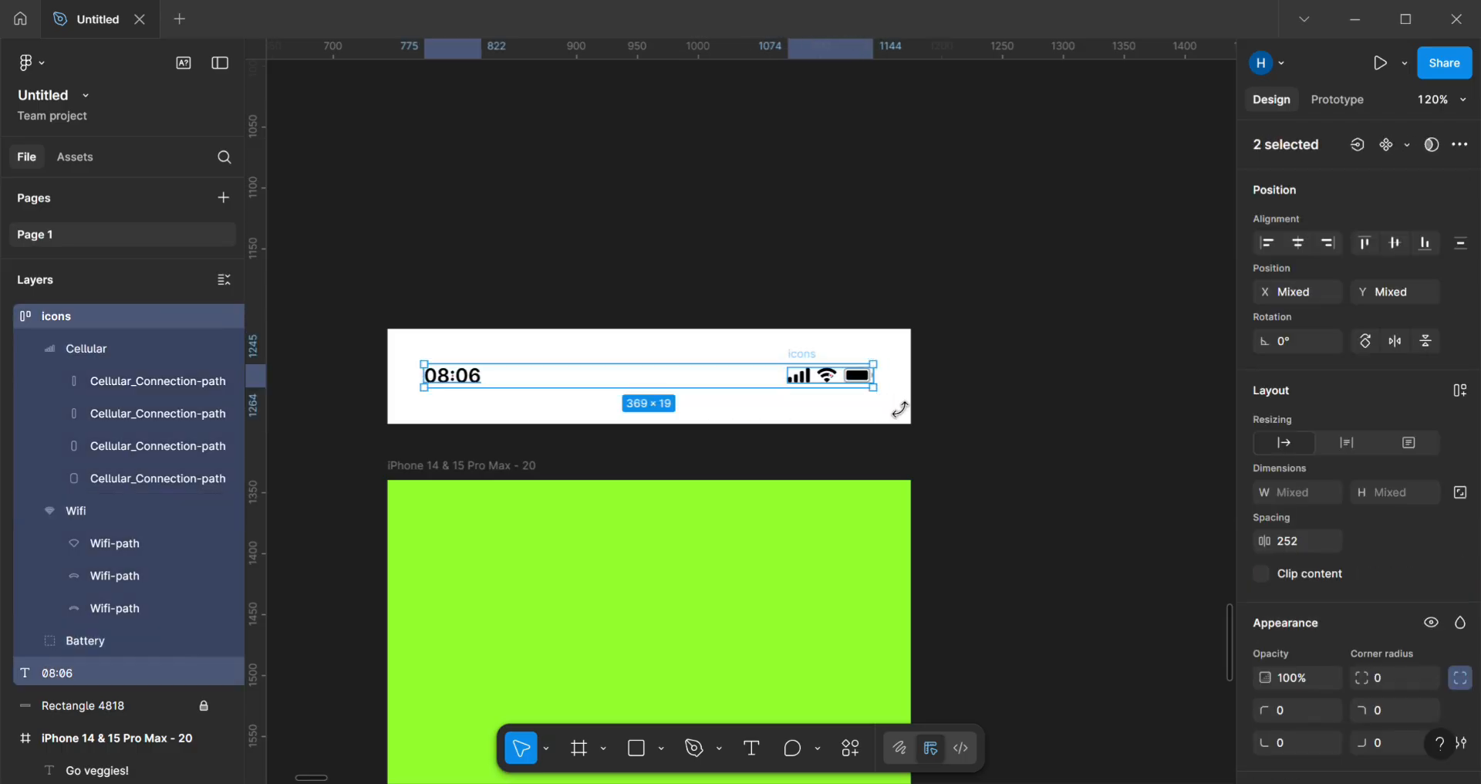
pyautogui.rightClick(703, 398)
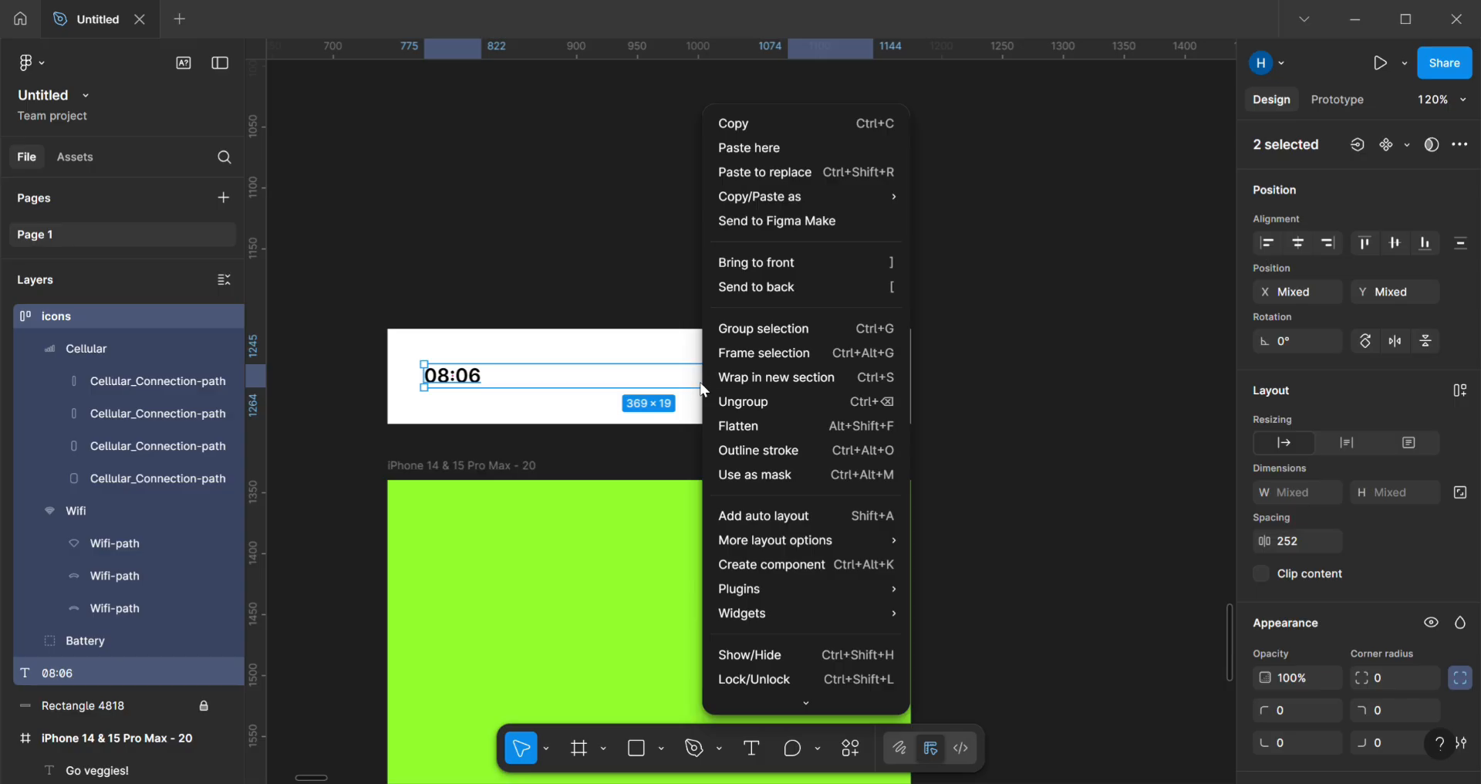
pyautogui.click(745, 353)
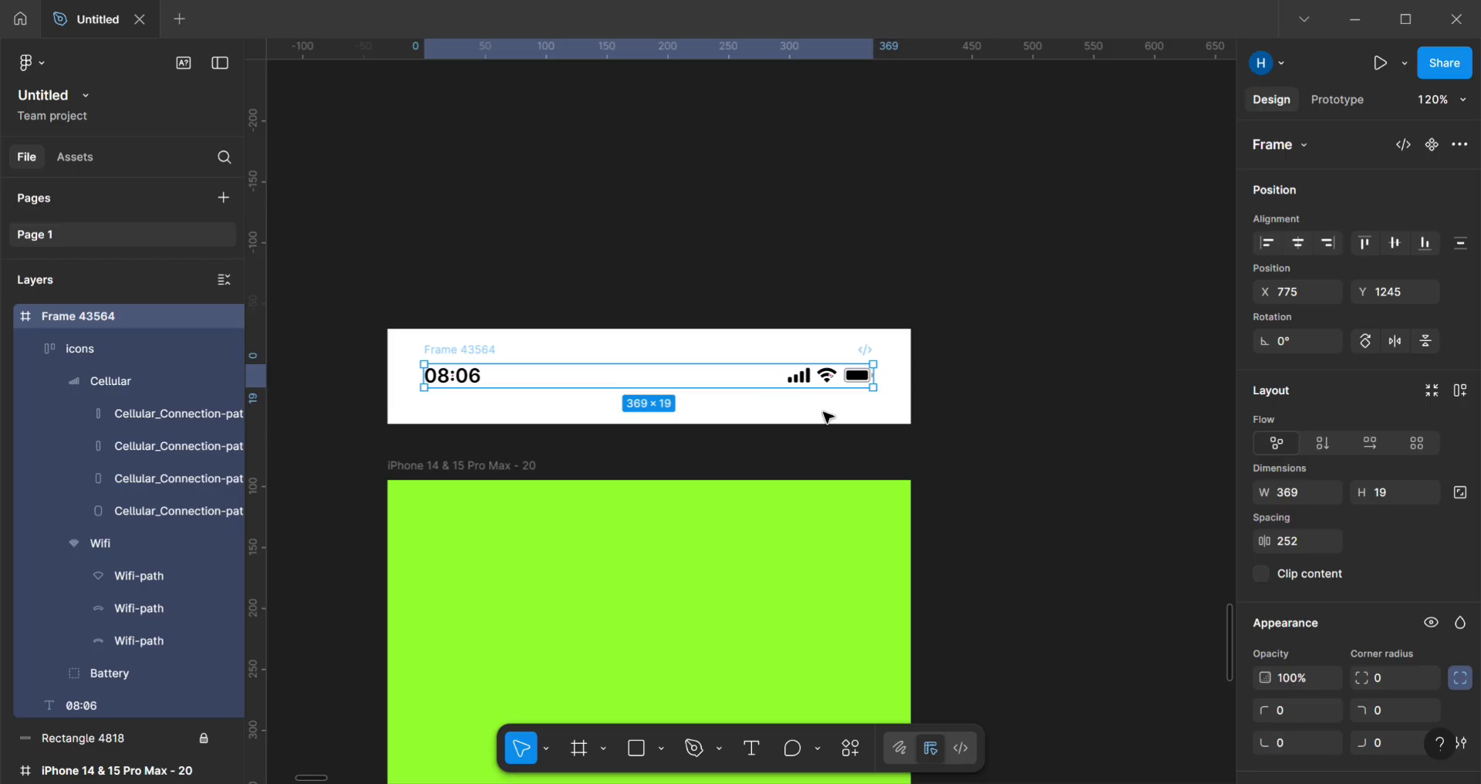
pyautogui.click(1432, 146)
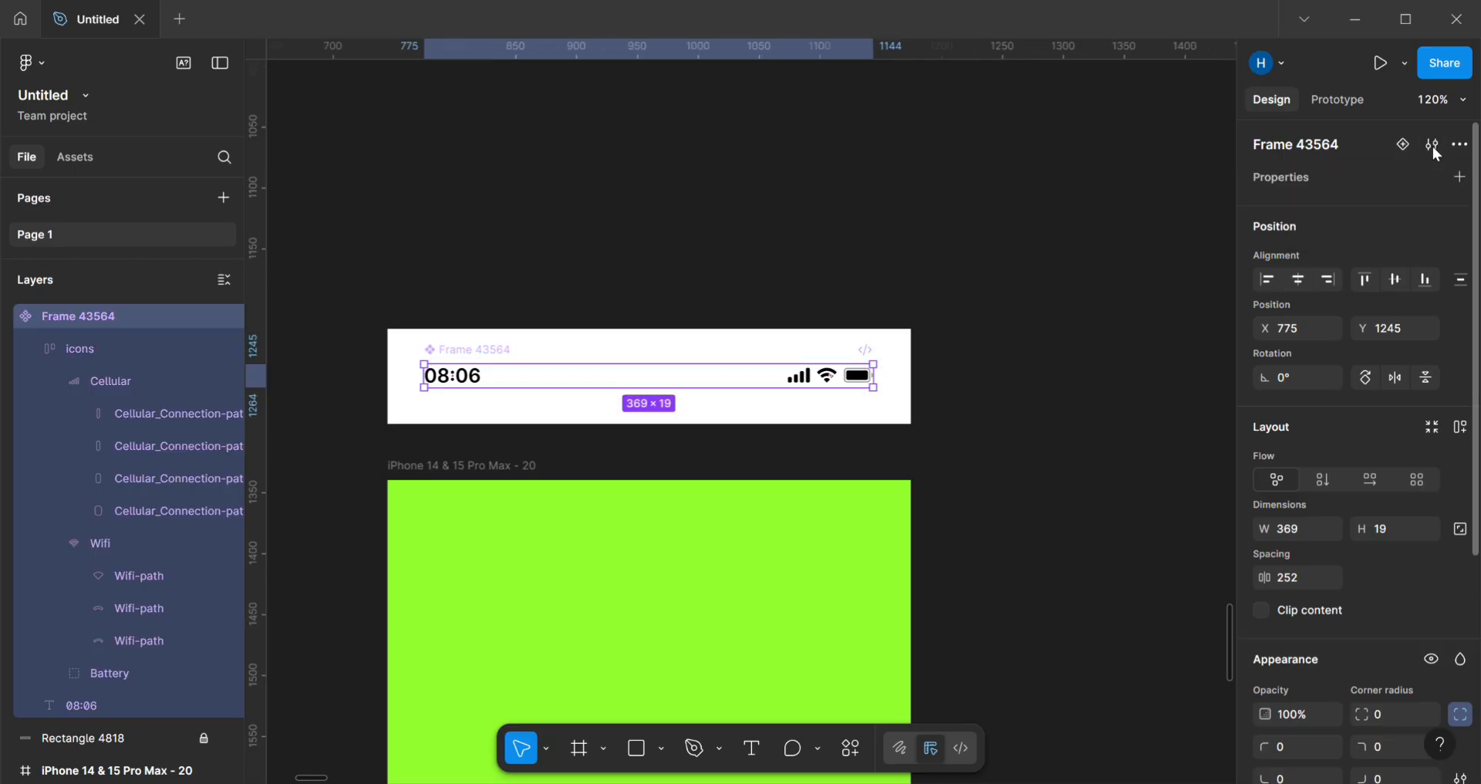
pyautogui.click(733, 282)
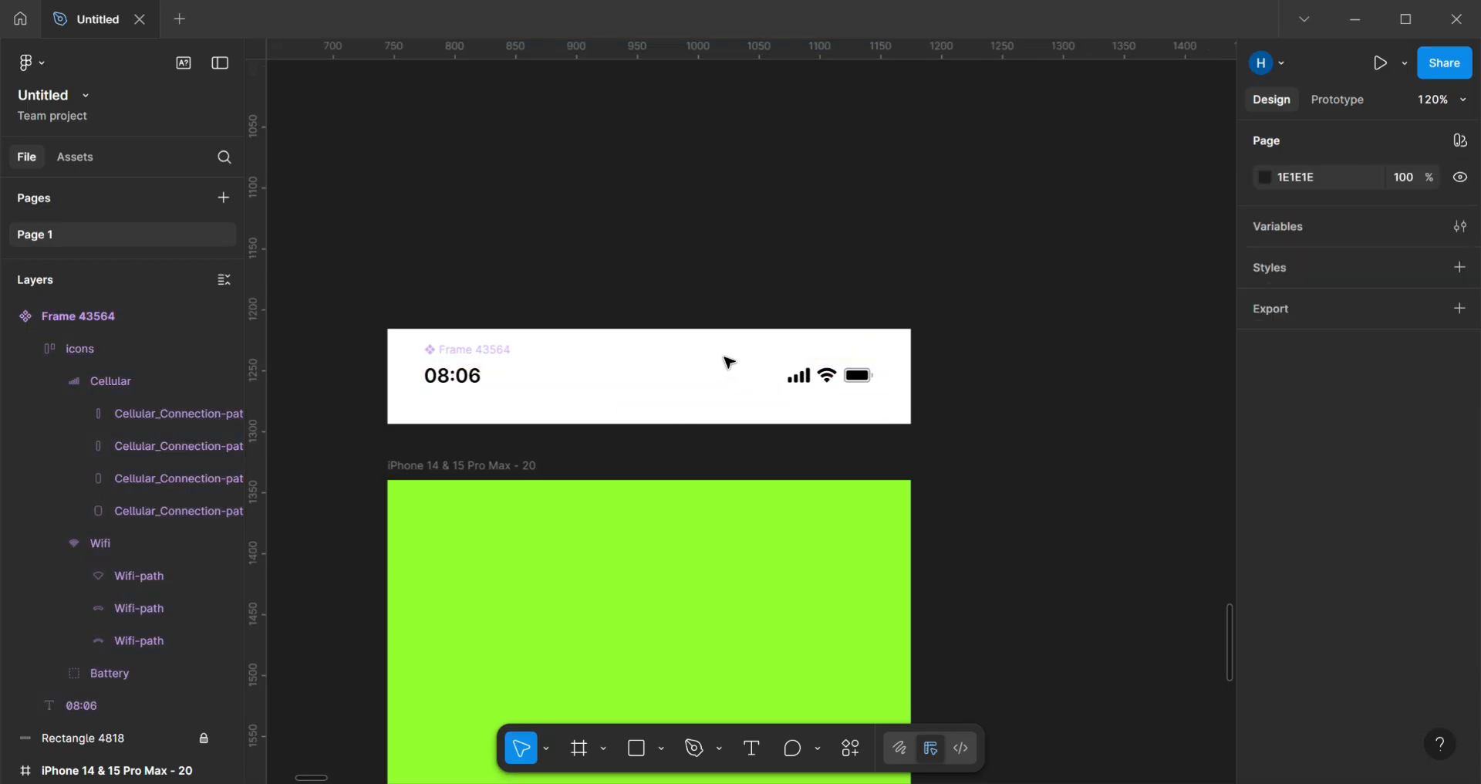
# Step: Frame the time-and-icons component together with its white background rectangle and make the 430 × 78 frame a component
pyautogui.scroll(-3, 728, 359)
pyautogui.scroll(-2, 483, 167)
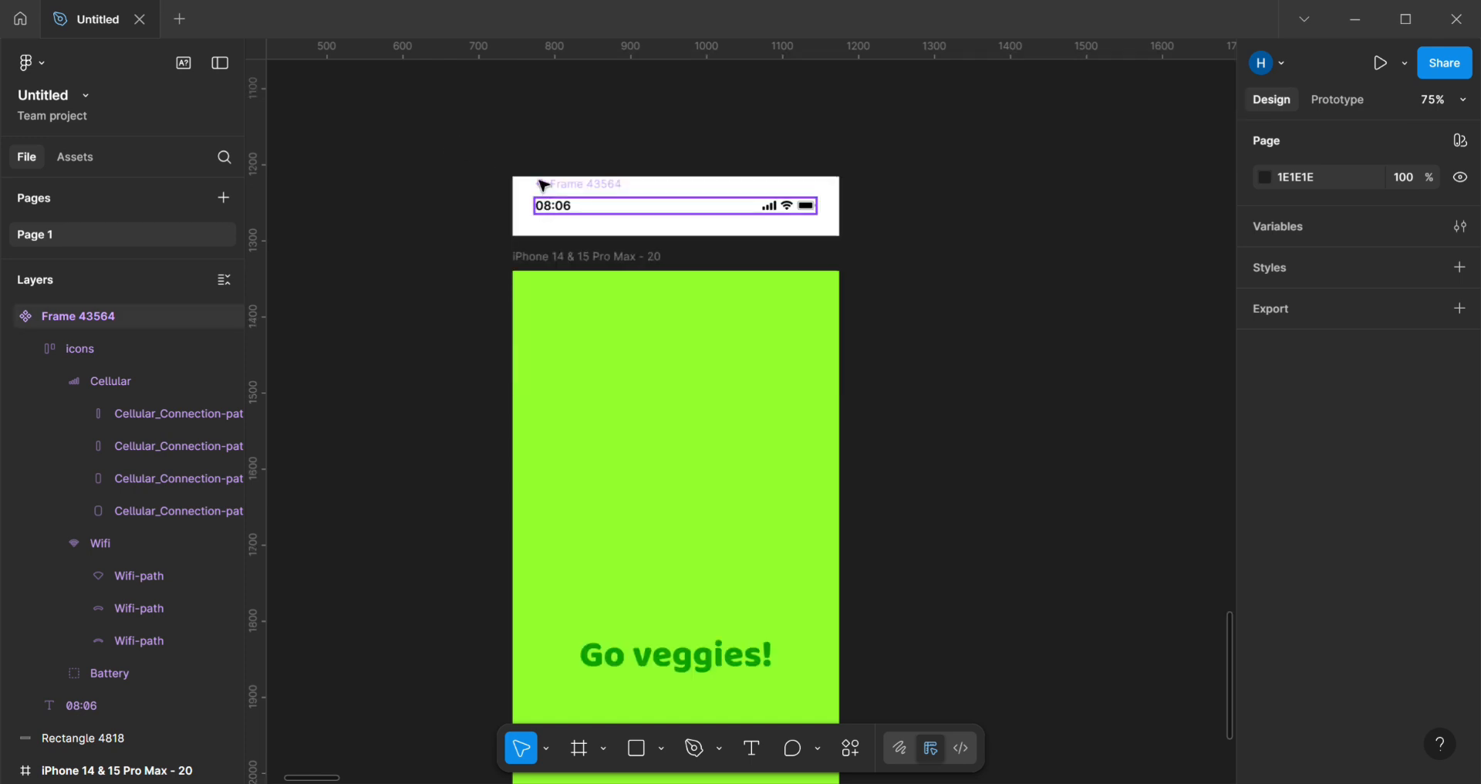
pyautogui.moveTo(487, 154); pyautogui.dragTo(861, 245)
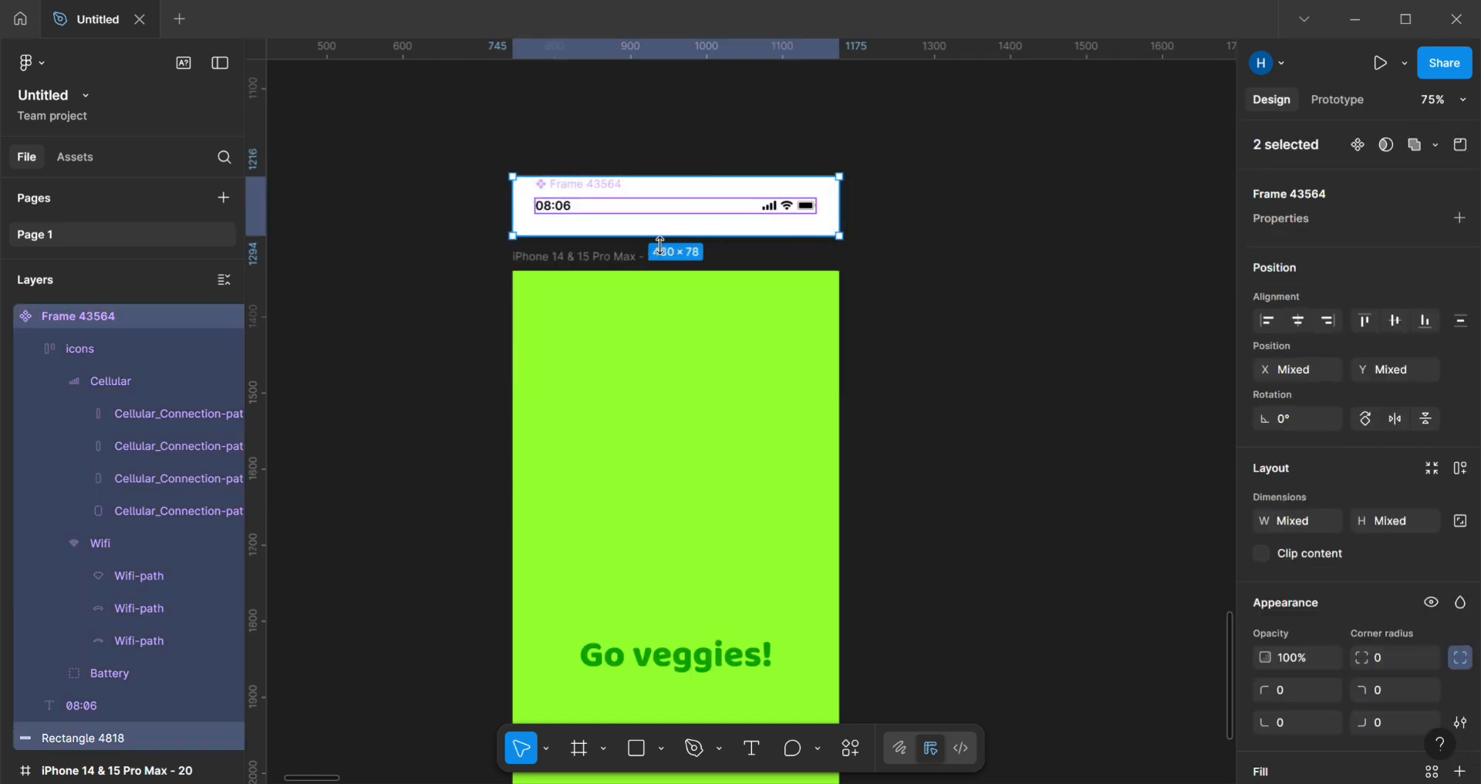
pyautogui.rightClick(690, 208)
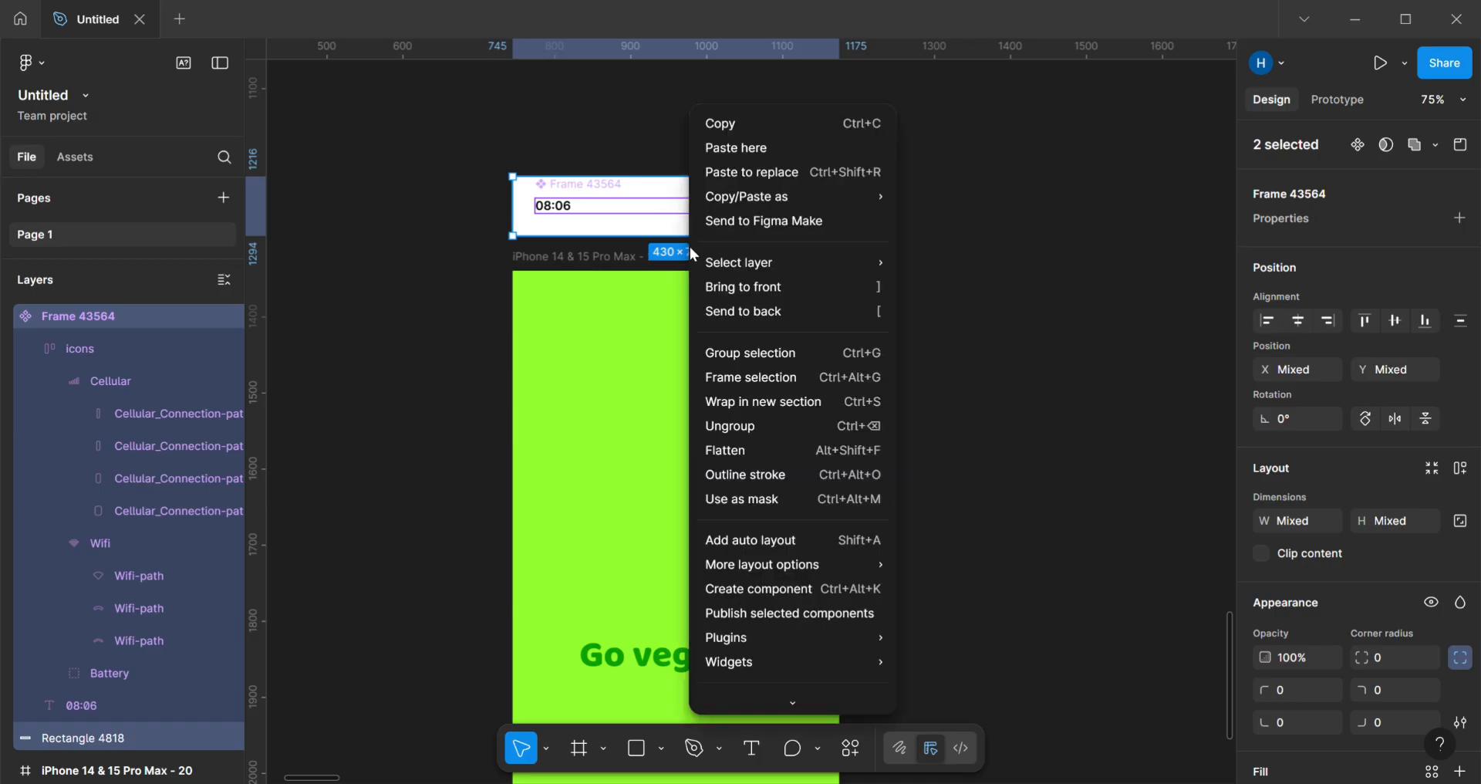
pyautogui.click(753, 377)
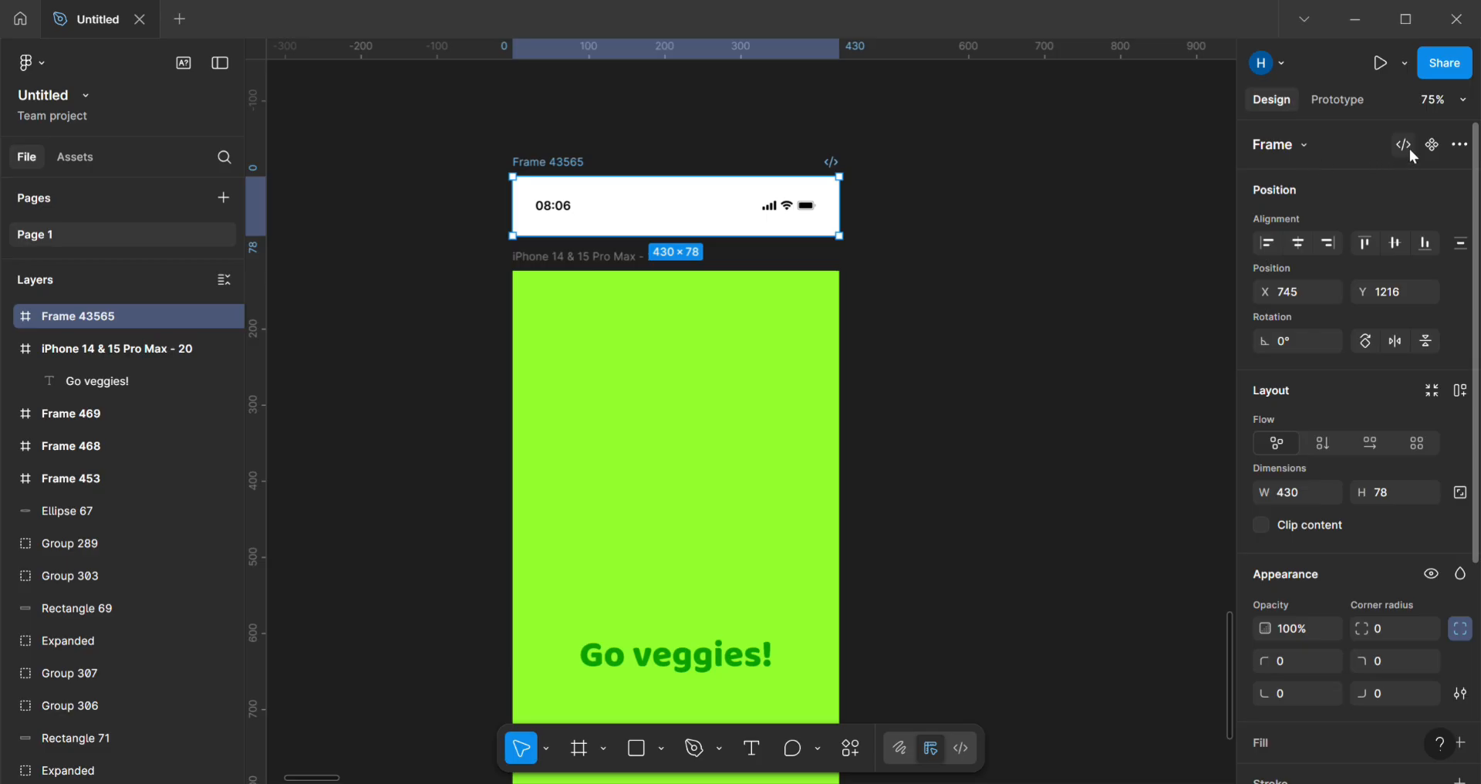
pyautogui.click(1433, 145)
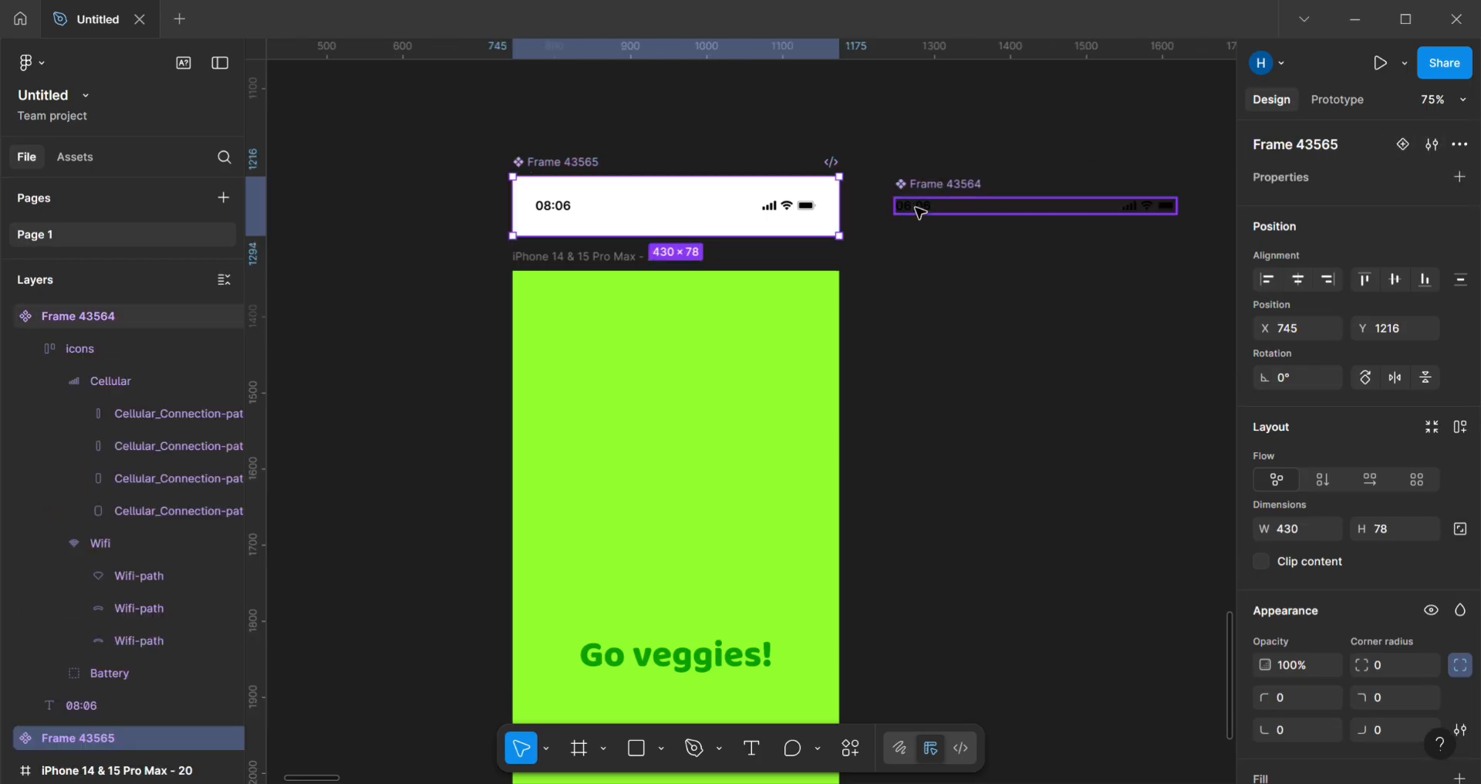
# Step: Move the separate time-and-icons component to X 1004, Y 1144 and place the white status bar component in the green phone frame at X 0, Y 0
pyautogui.moveTo(951, 211); pyautogui.dragTo(818, 133)
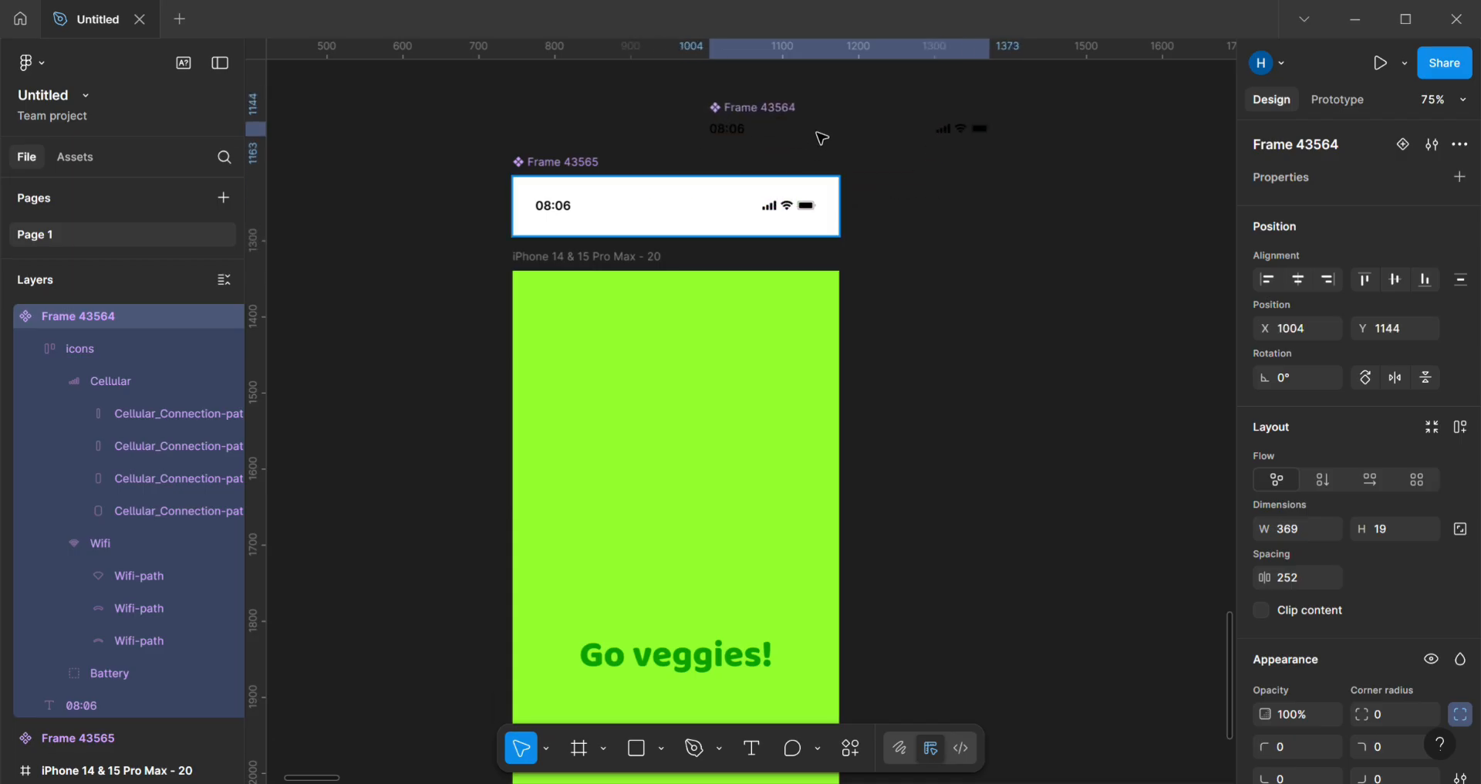
pyautogui.click(598, 163)
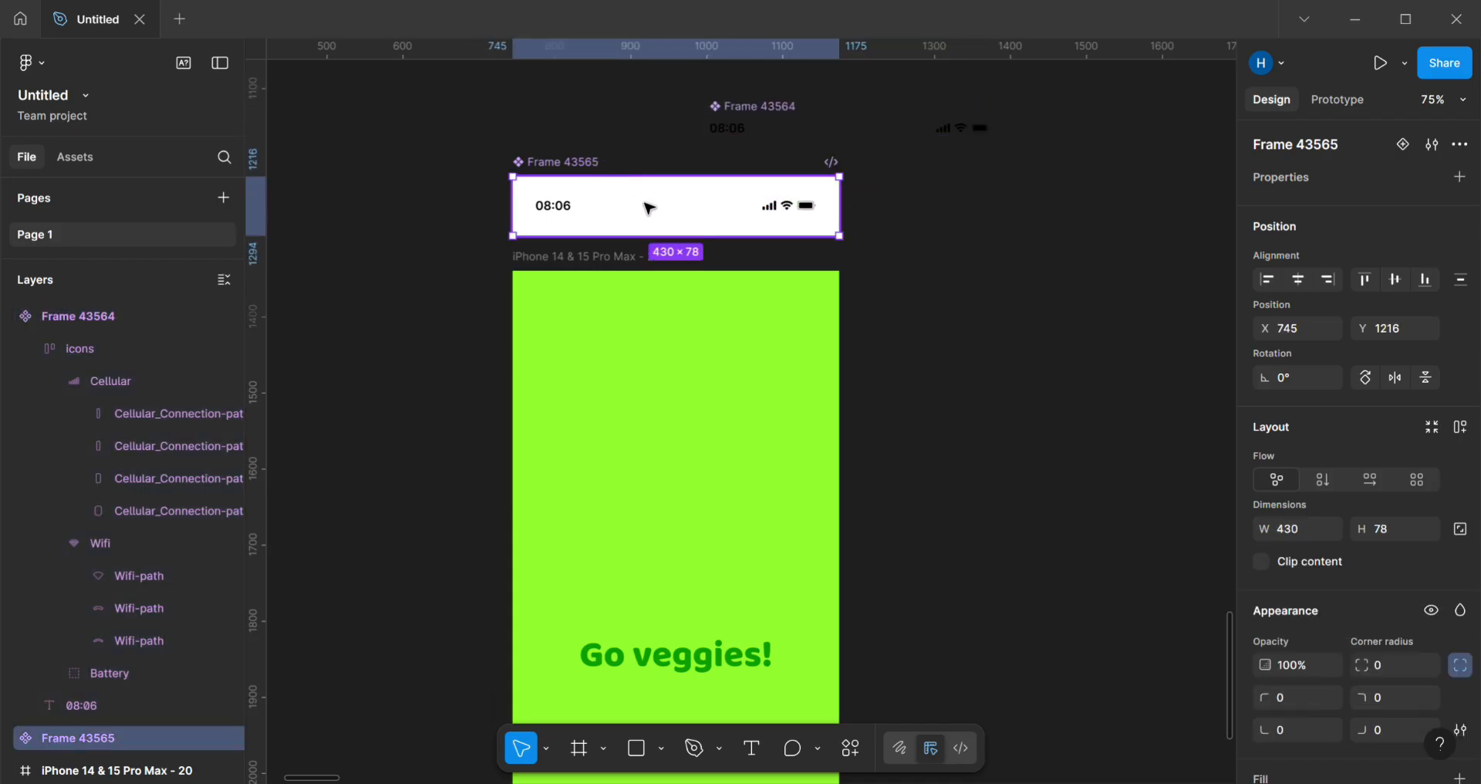
pyautogui.moveTo(650, 210); pyautogui.dragTo(657, 297)
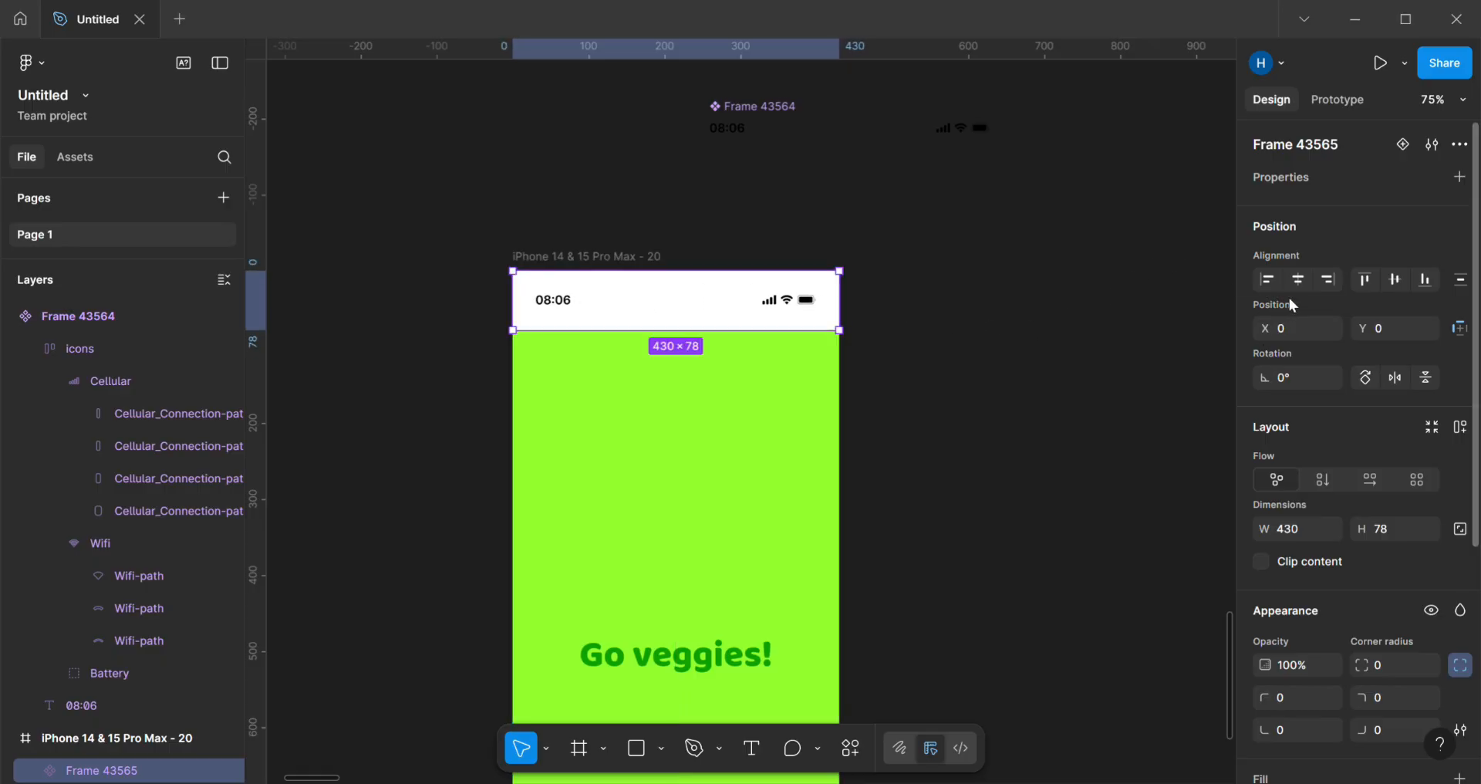
pyautogui.click(1096, 252)
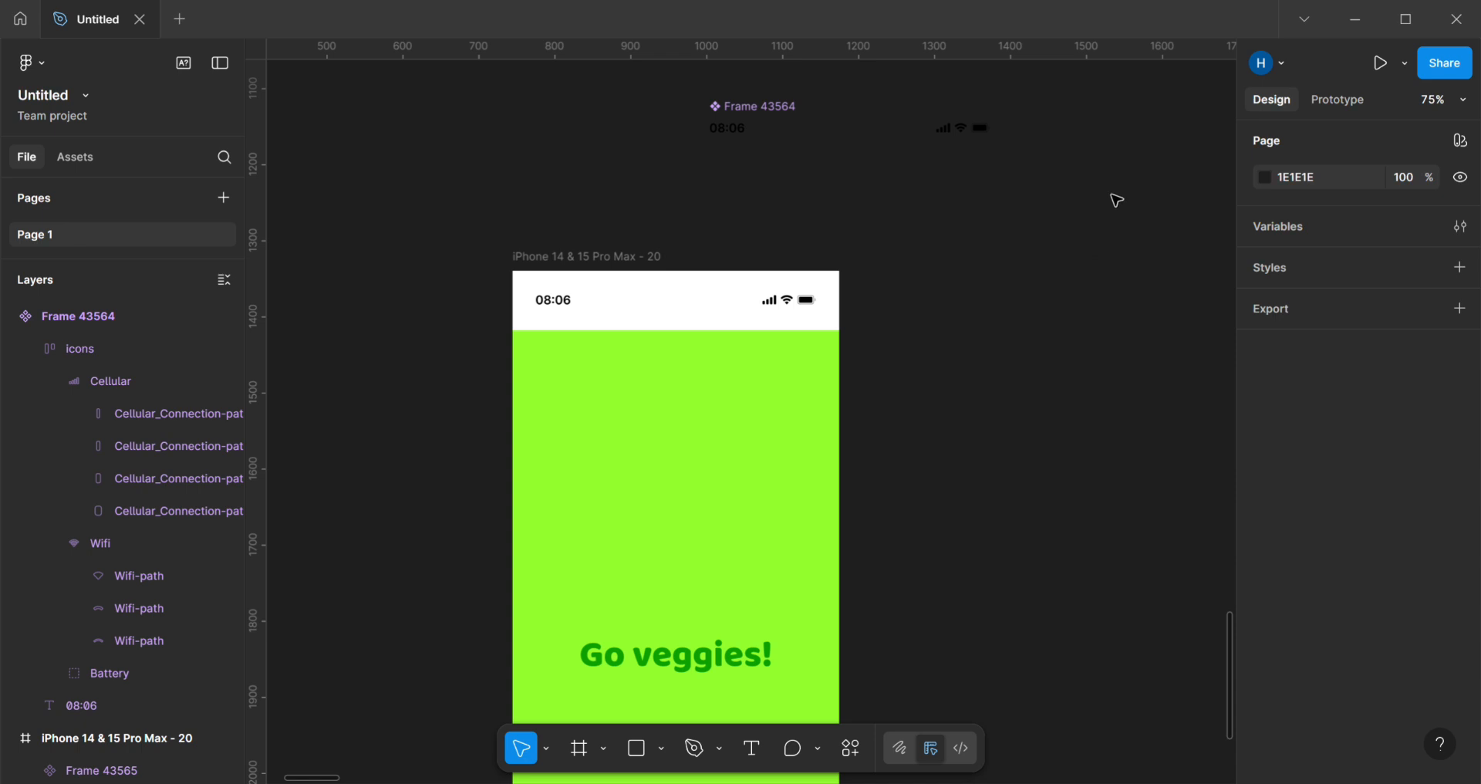
# Step: Add a second iPhone 14 & 15 Pro Max frame and align it beside the green splash screen frame
pyautogui.scroll(-5, 708, 443)
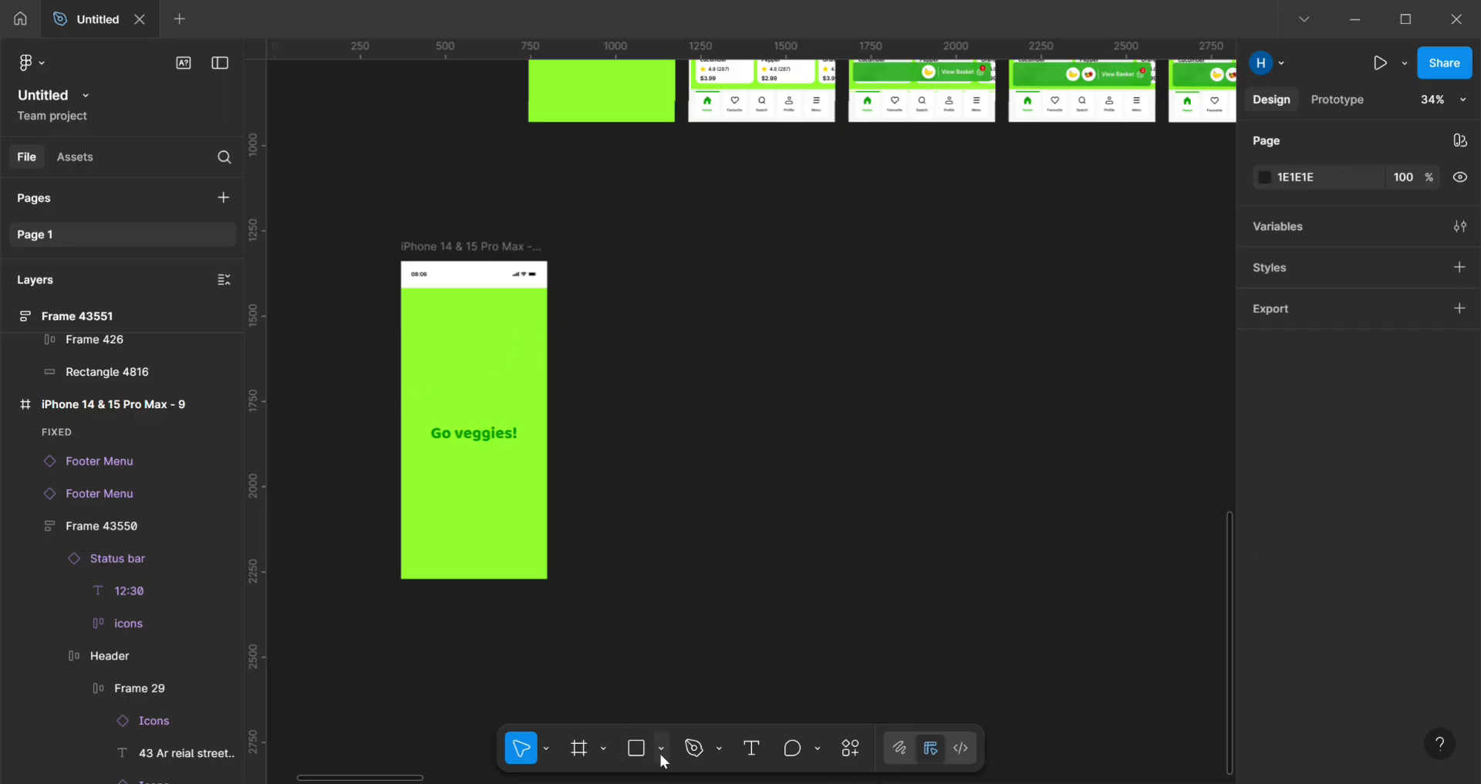
pyautogui.click(590, 759)
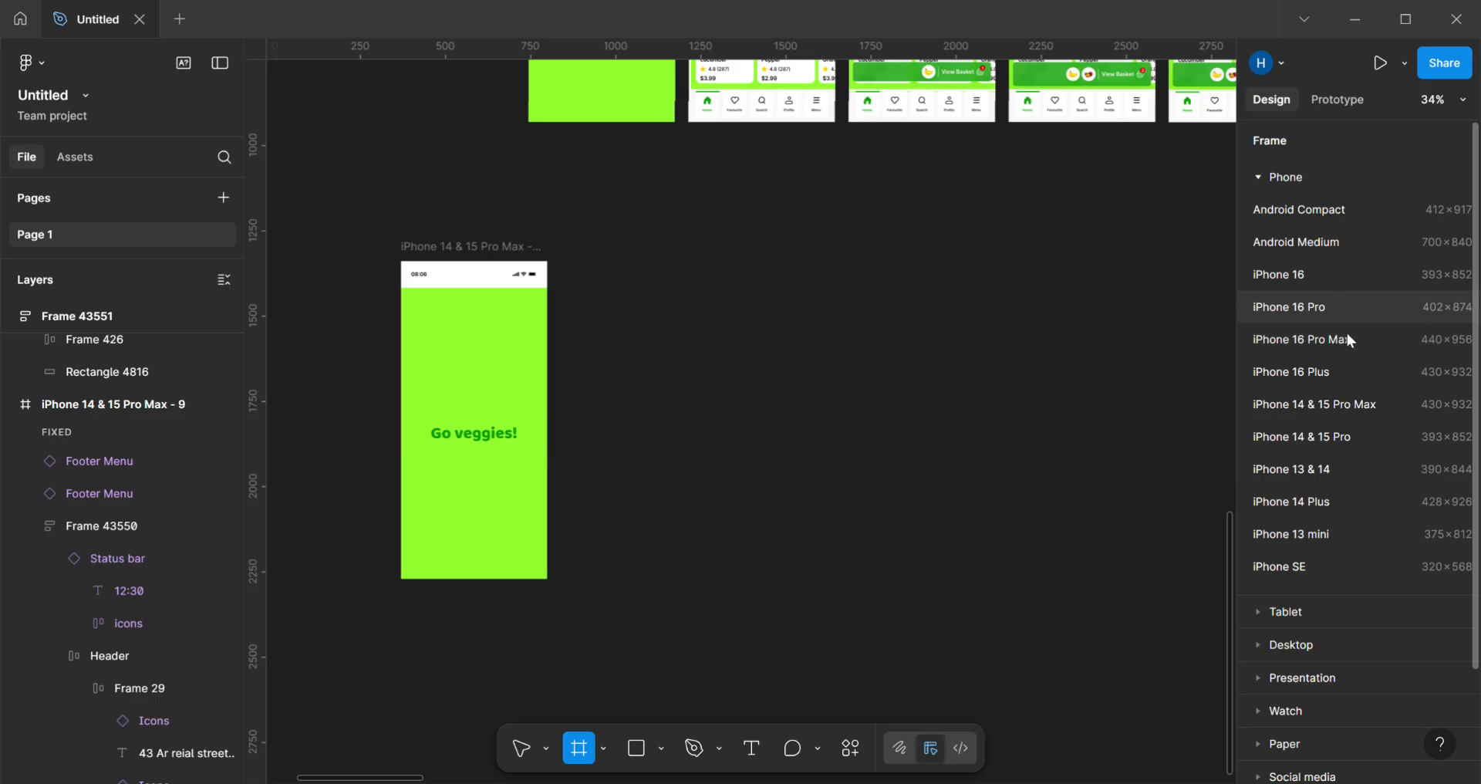
pyautogui.click(1337, 417)
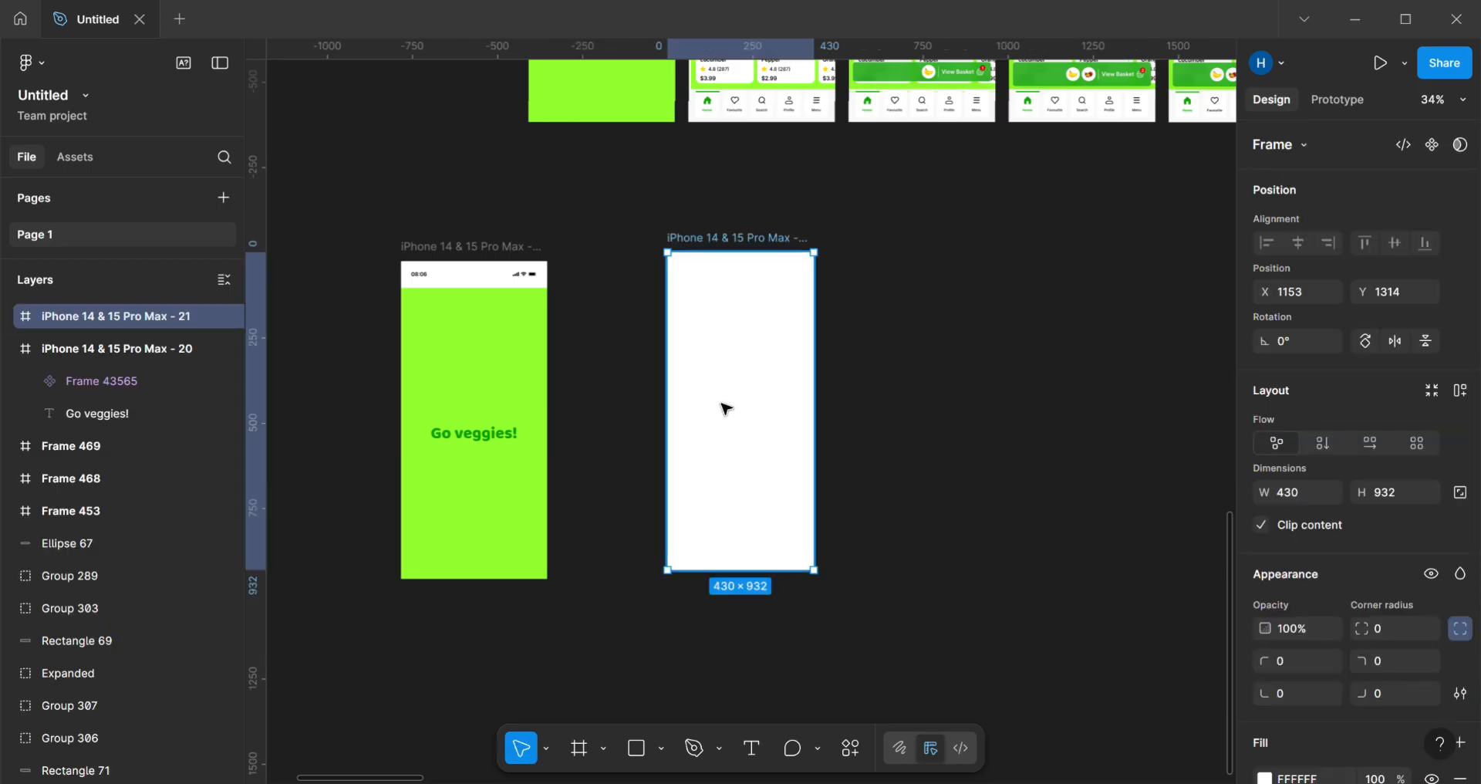
pyautogui.moveTo(725, 409); pyautogui.dragTo(634, 418)
pyautogui.click(813, 416)
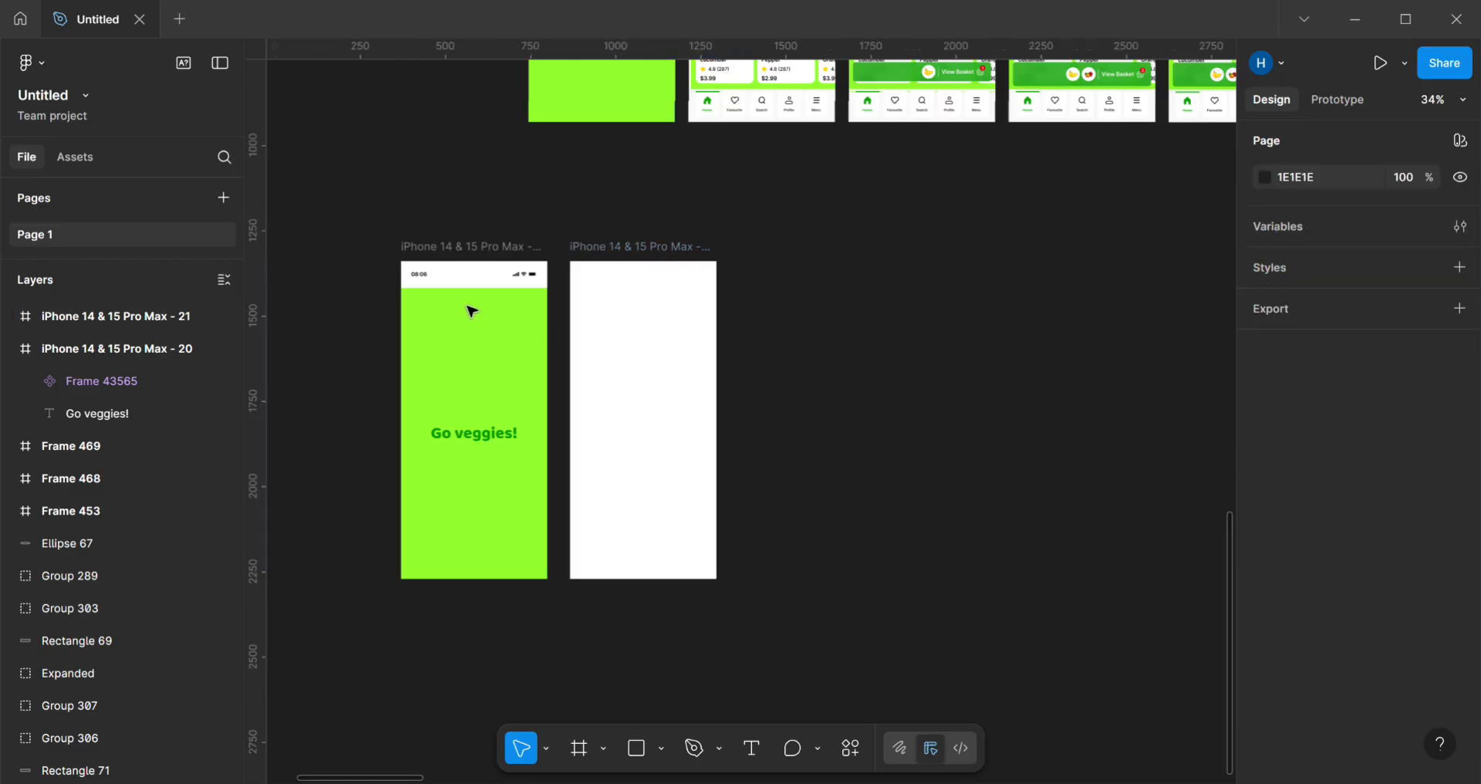
# Step: Move the status bar component from the green frame to X 0, Y 0 in the new white frame and reduce its height to 69
pyautogui.click(483, 293)
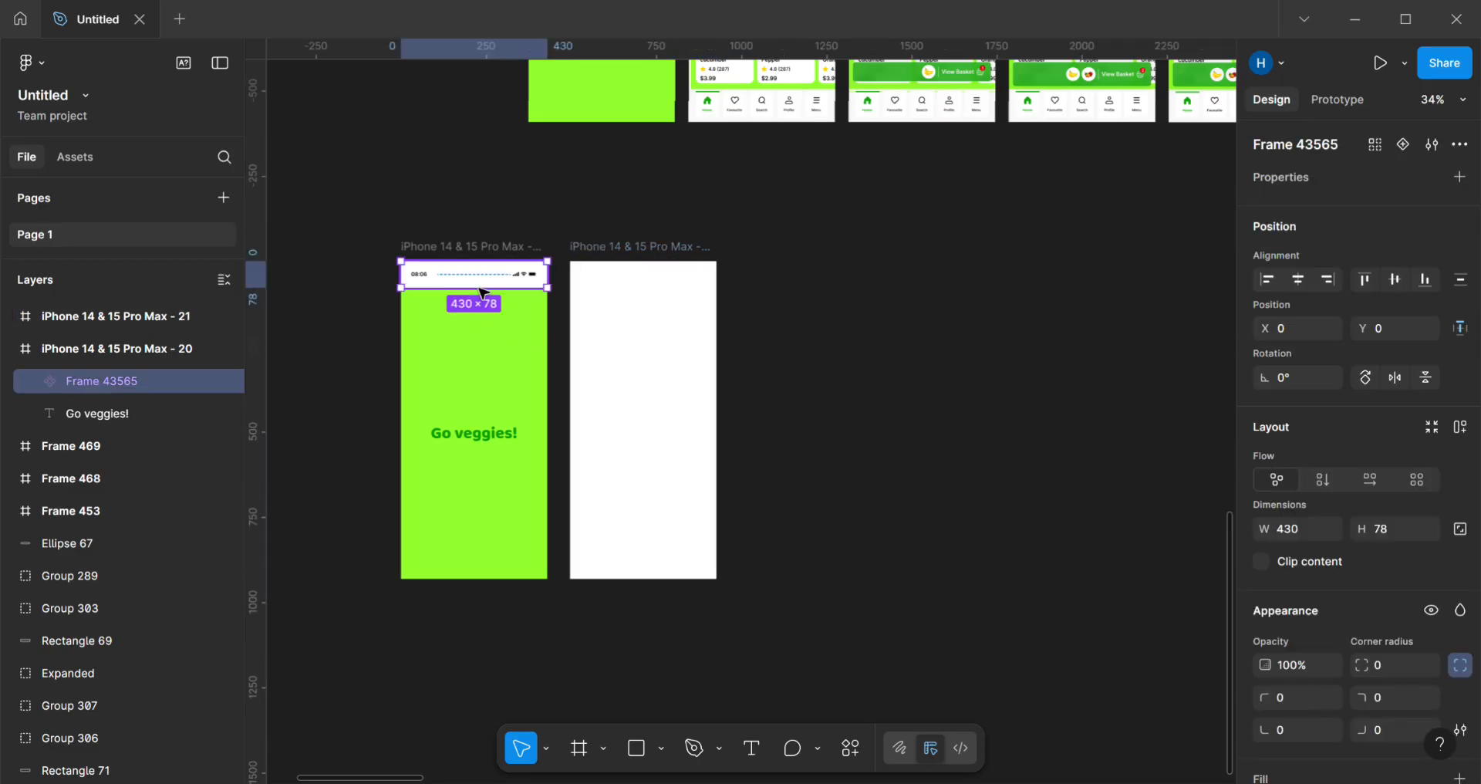
pyautogui.scroll(5, 483, 293)
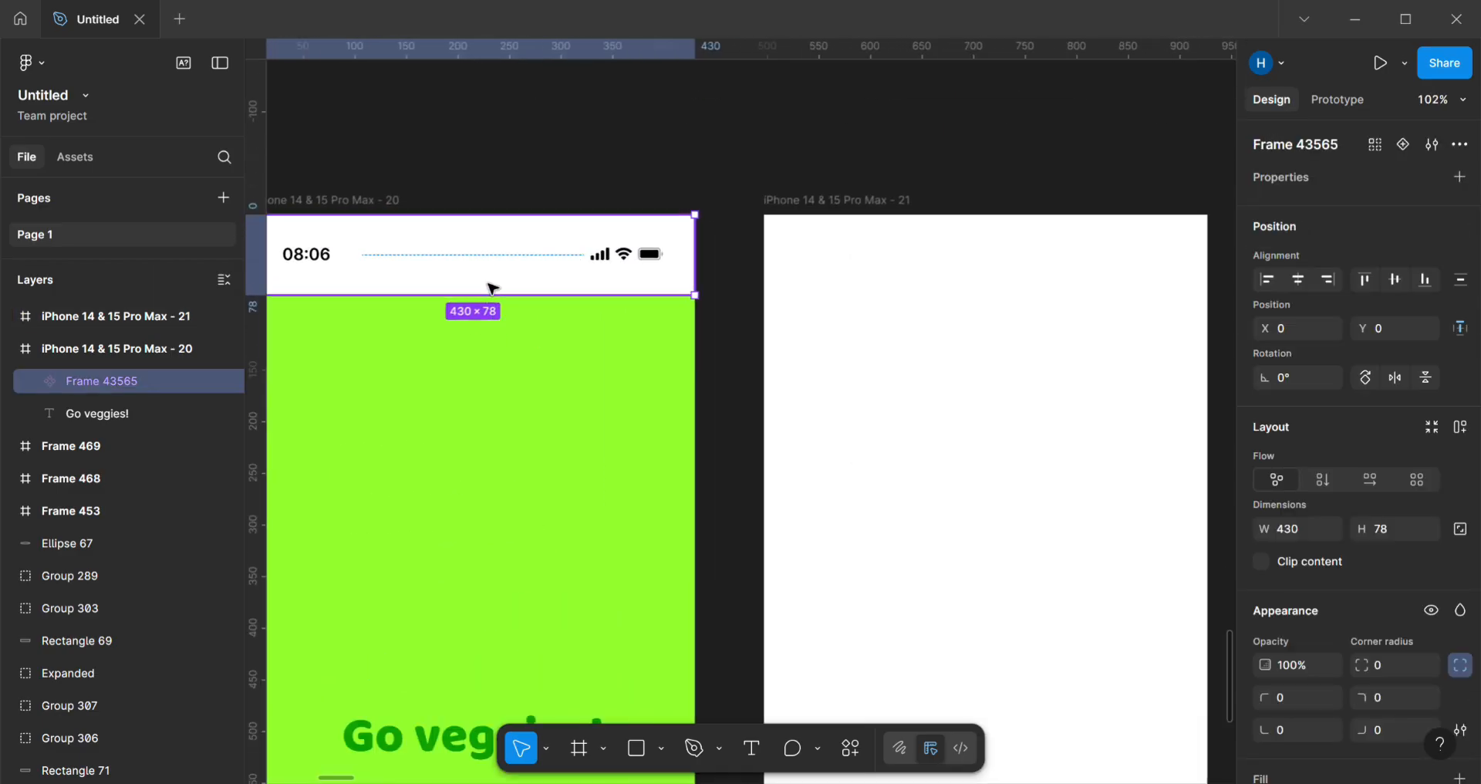
pyautogui.press('Escape')
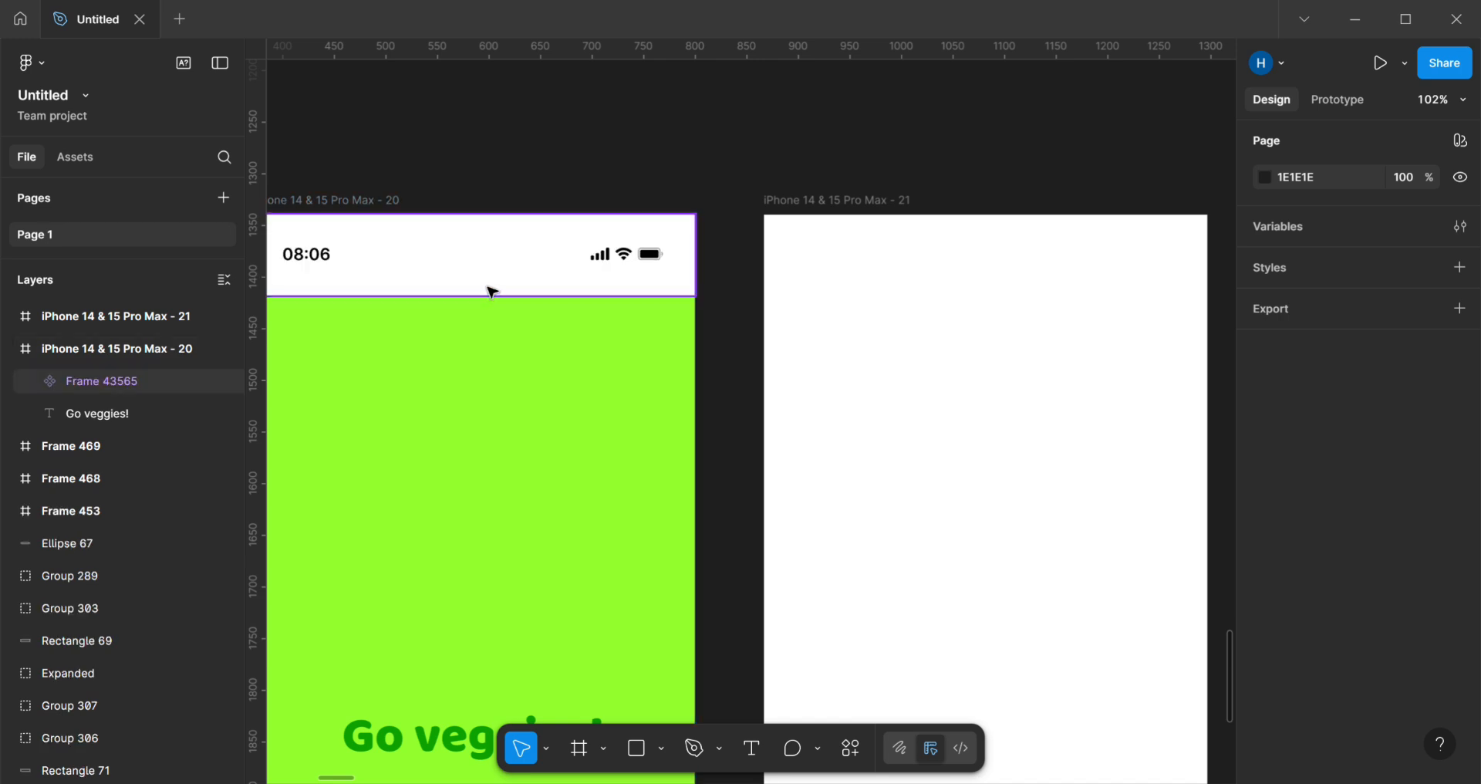
pyautogui.moveTo(489, 293); pyautogui.dragTo(1022, 297)
pyautogui.moveTo(949, 265); pyautogui.dragTo(929, 268)
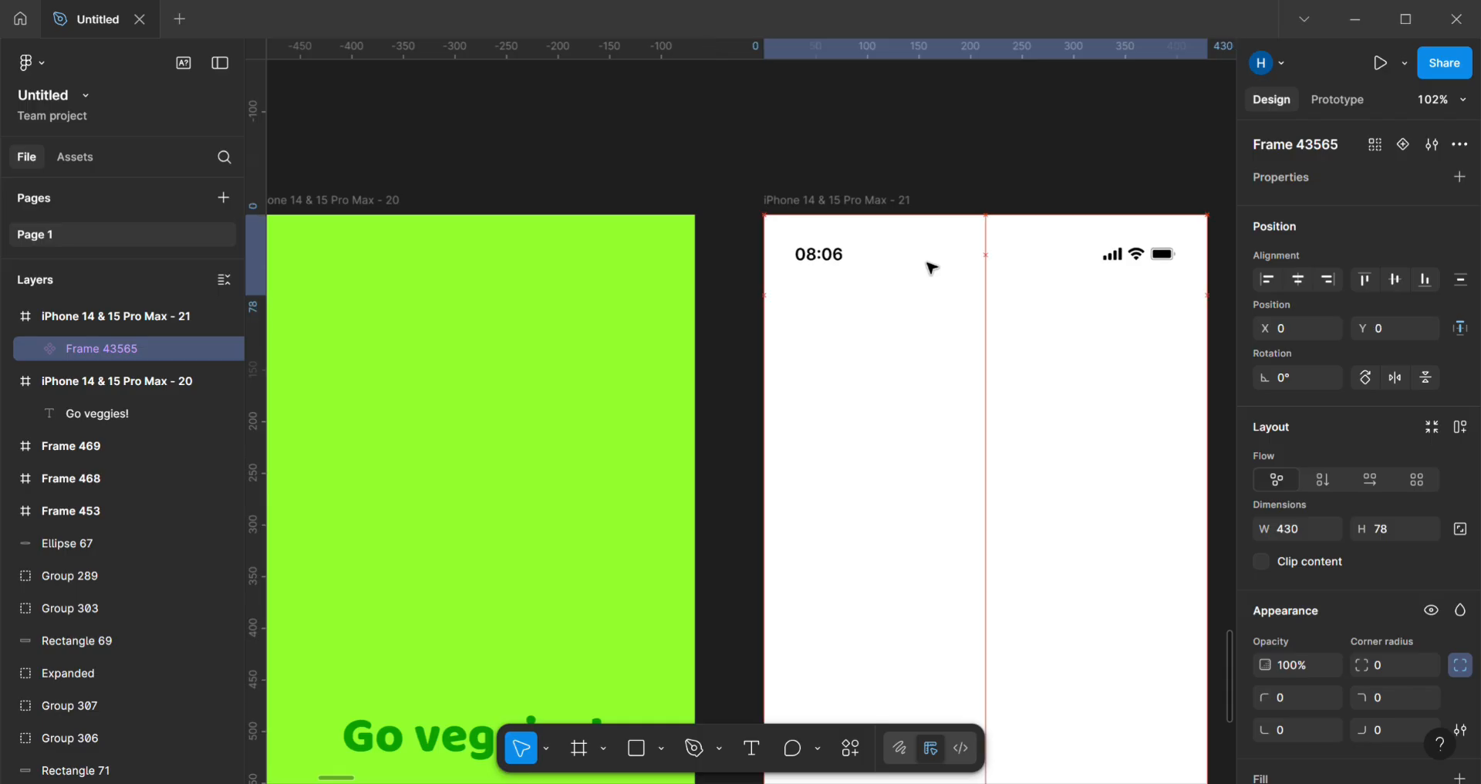
pyautogui.moveTo(999, 310); pyautogui.dragTo(999, 301)
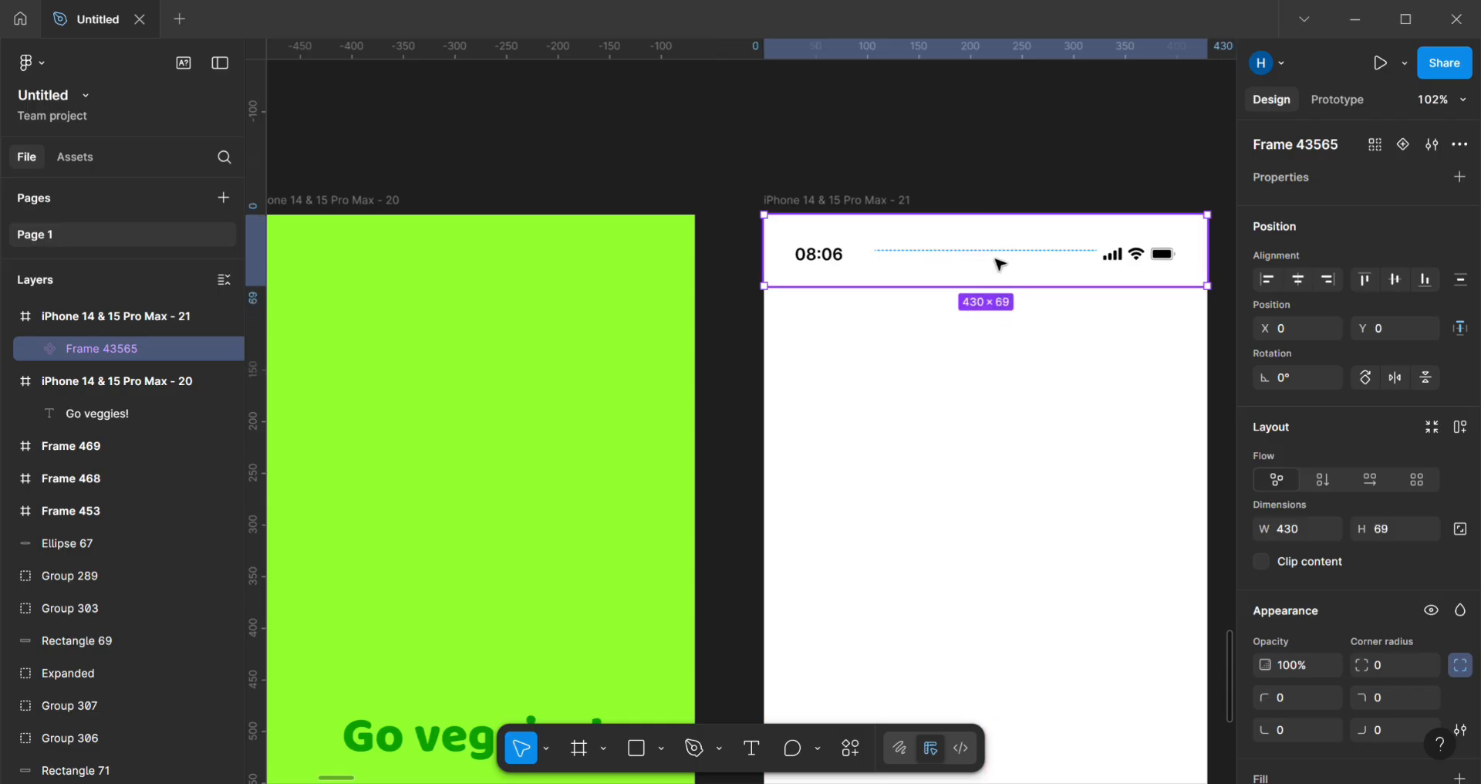
pyautogui.click(1061, 343)
# Step: Examine the original home screens' status bar and header and compare them with the new white frame
pyautogui.scroll(-3, 802, 231)
pyautogui.scroll(-3, 803, 231)
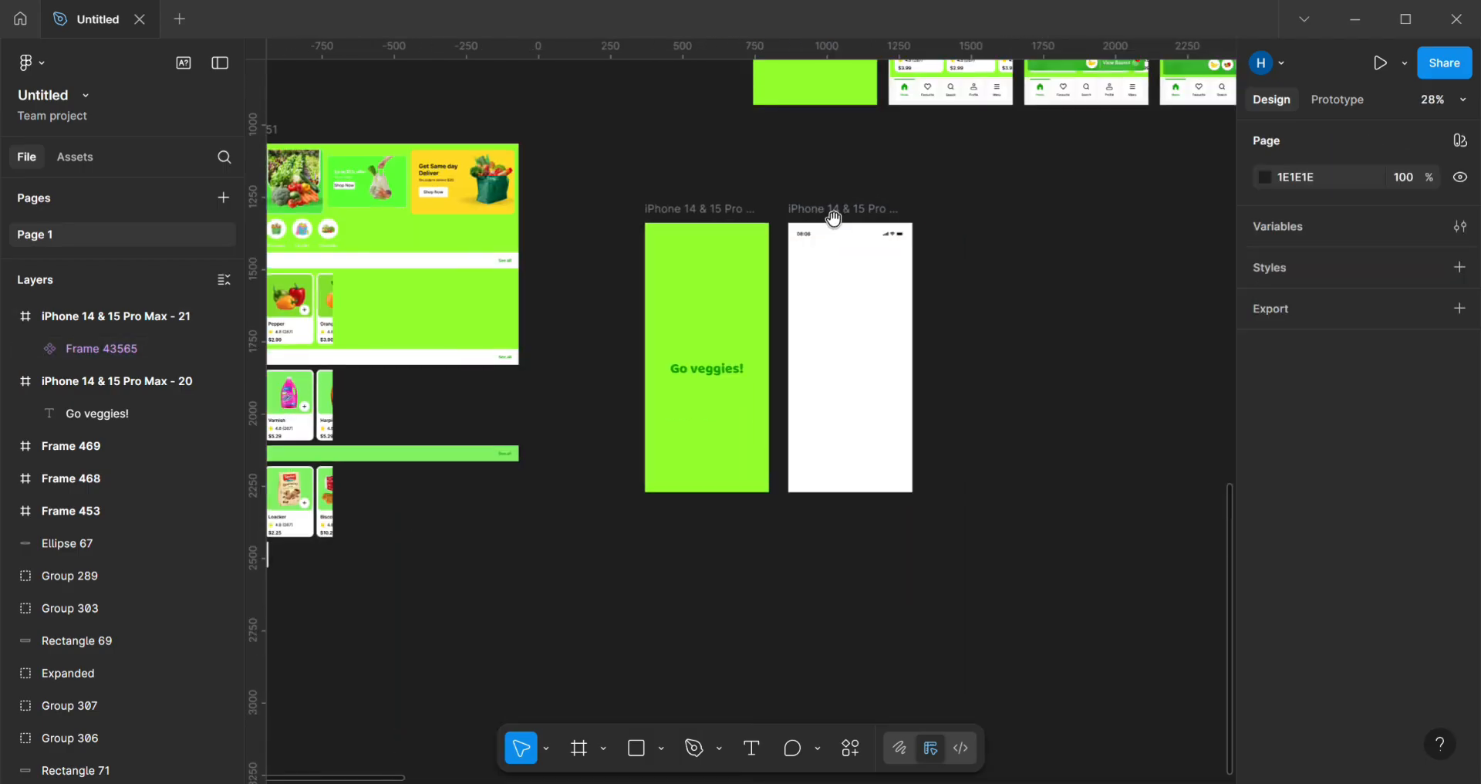
pyautogui.moveTo(831, 216); pyautogui.dragTo(671, 462)
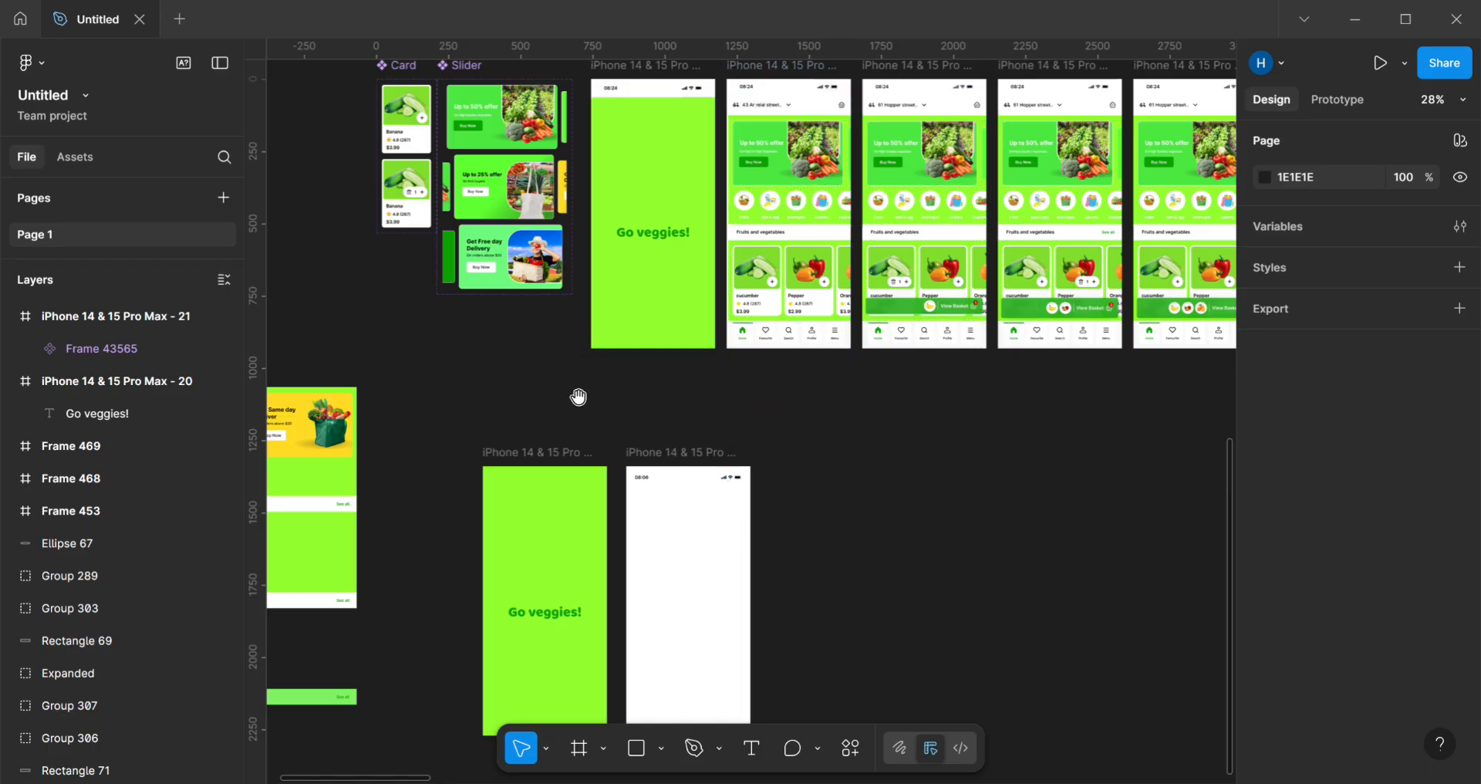
pyautogui.moveTo(579, 397); pyautogui.dragTo(587, 304)
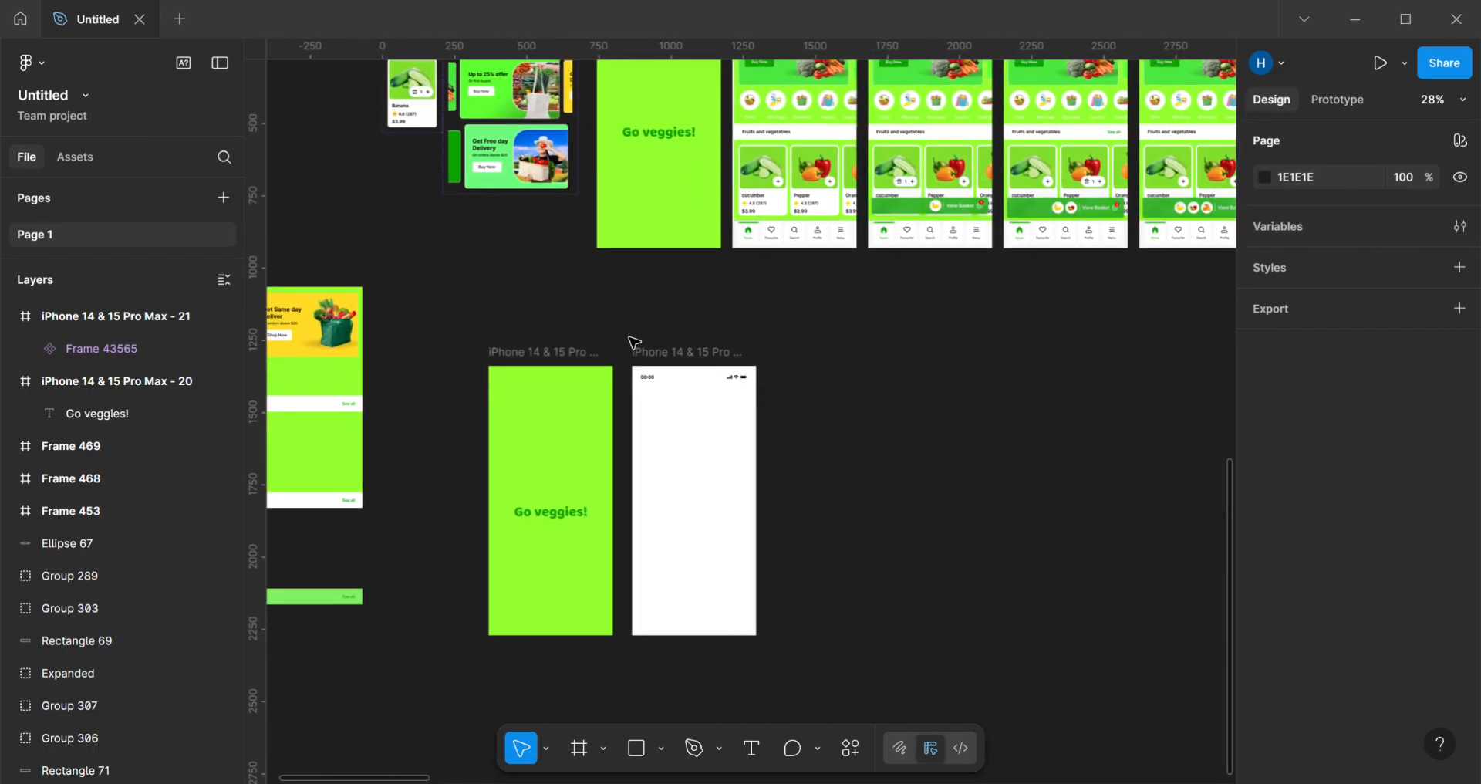
pyautogui.scroll(5, 711, 415)
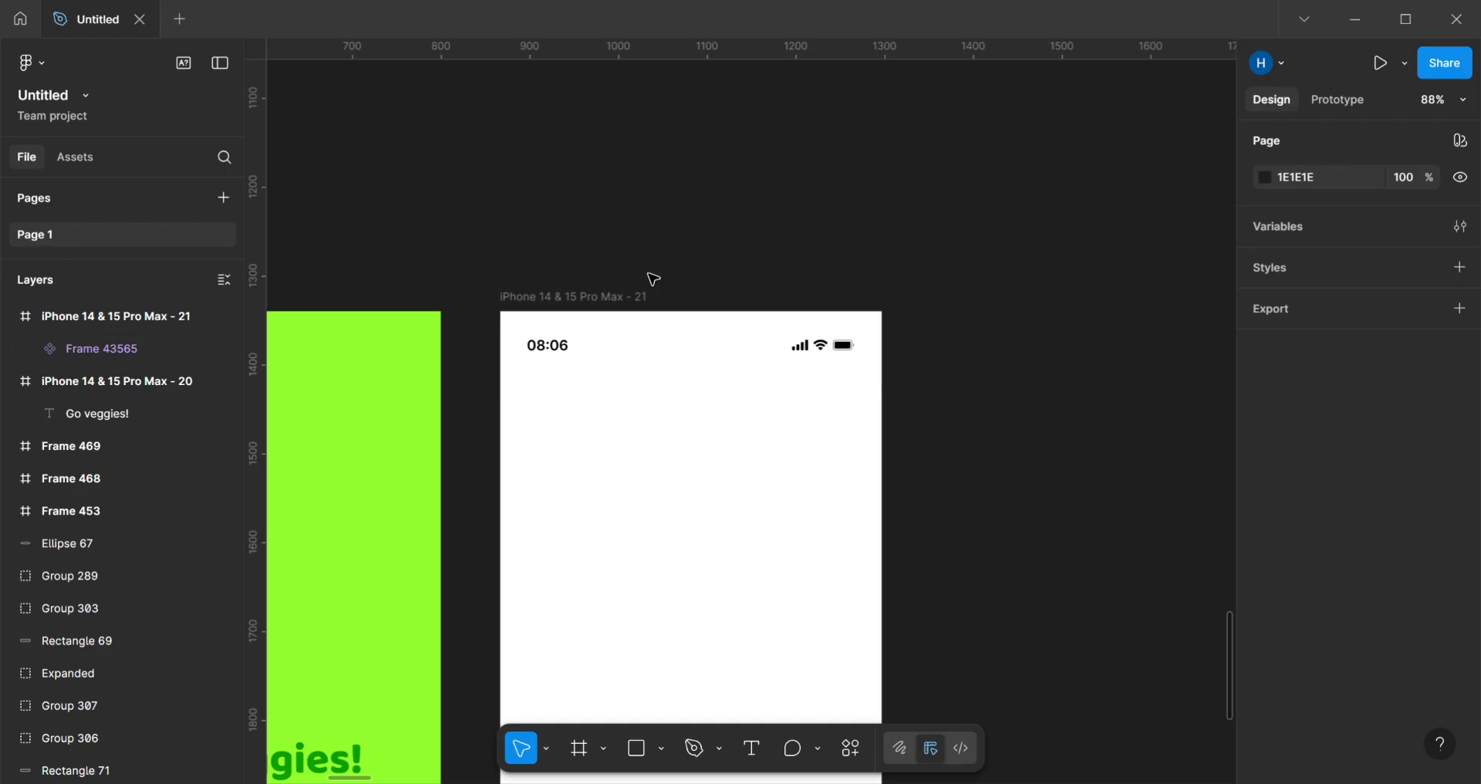
pyautogui.scroll(-6, 670, 342)
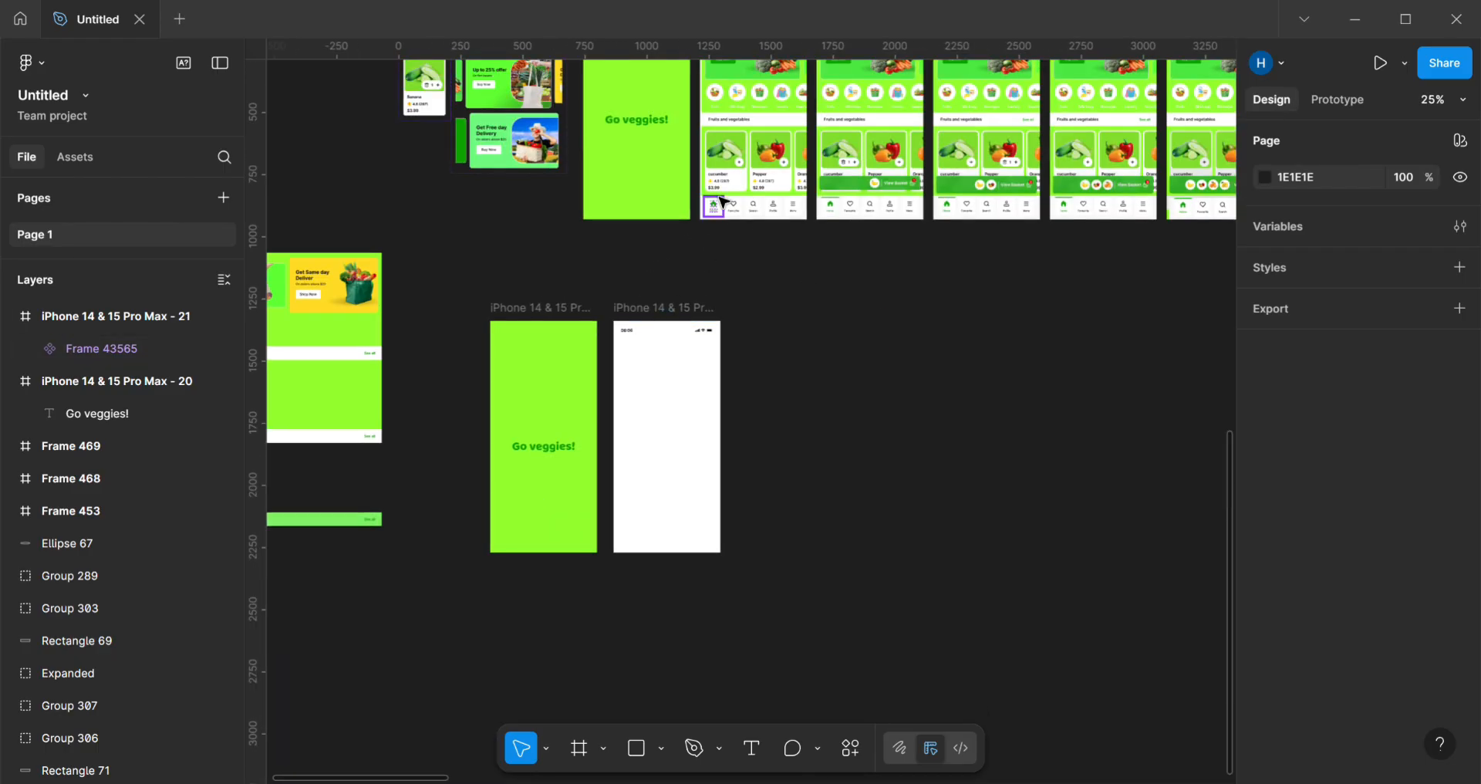
pyautogui.moveTo(748, 275); pyautogui.dragTo(726, 502)
pyautogui.scroll(6, 729, 276)
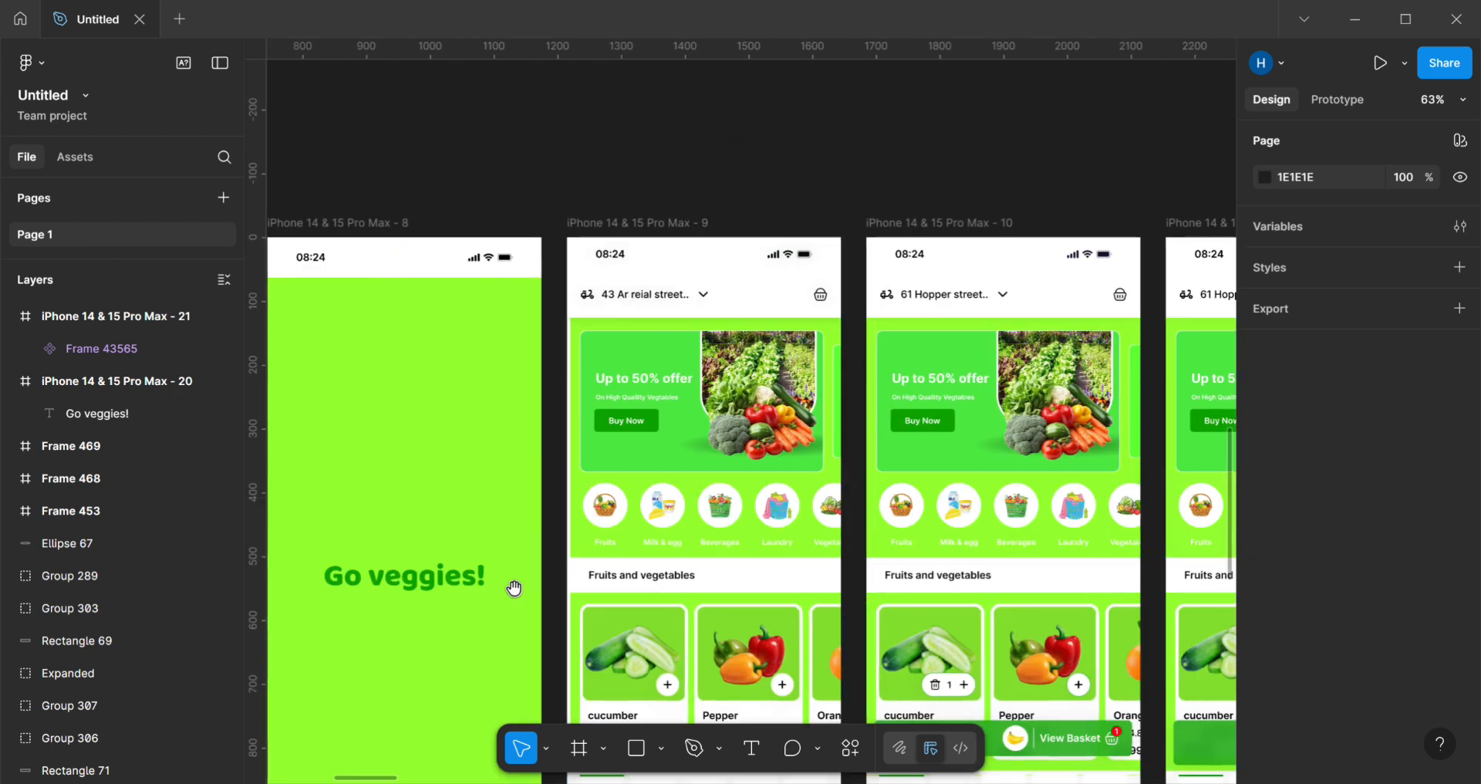
pyautogui.moveTo(513, 585); pyautogui.dragTo(727, 231)
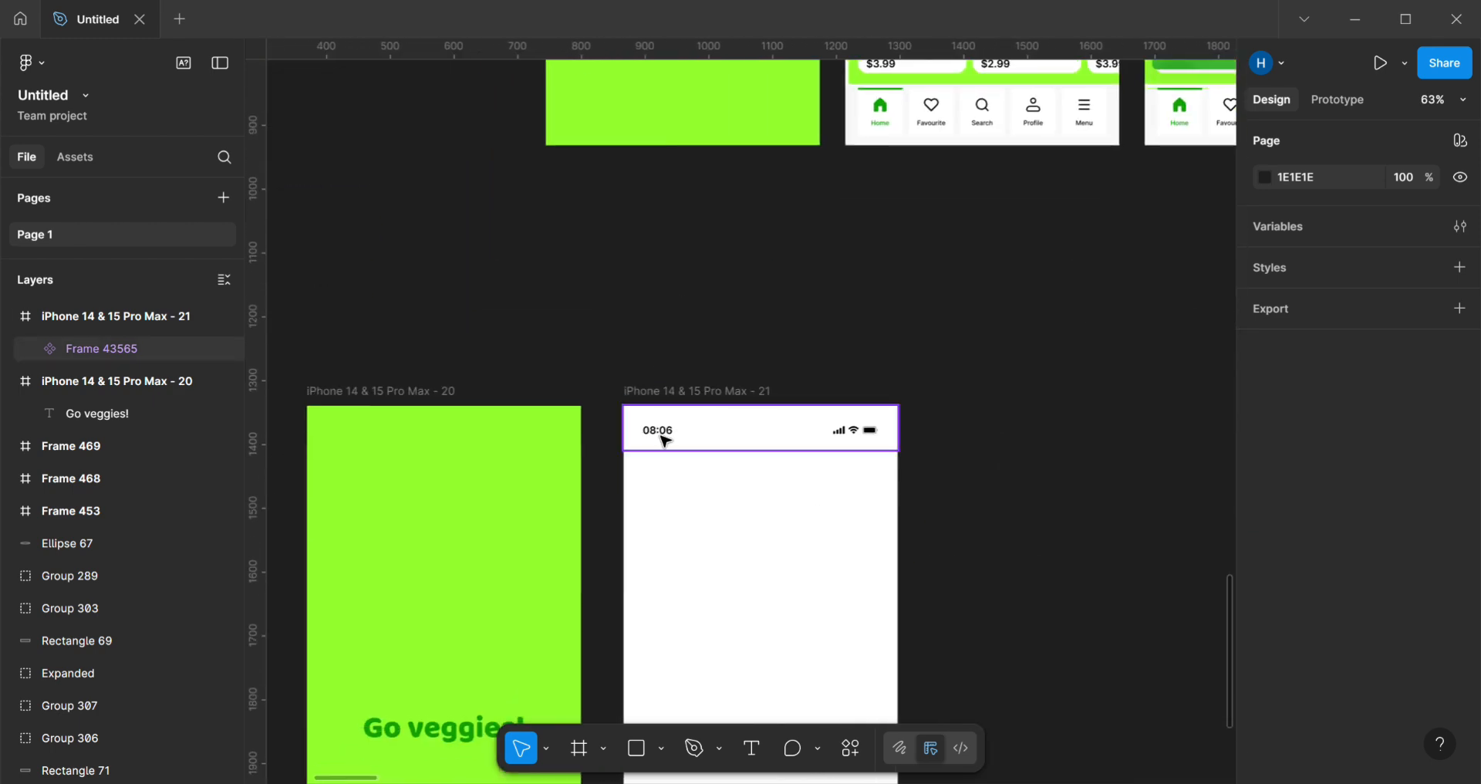
pyautogui.click(666, 444)
pyautogui.click(764, 354)
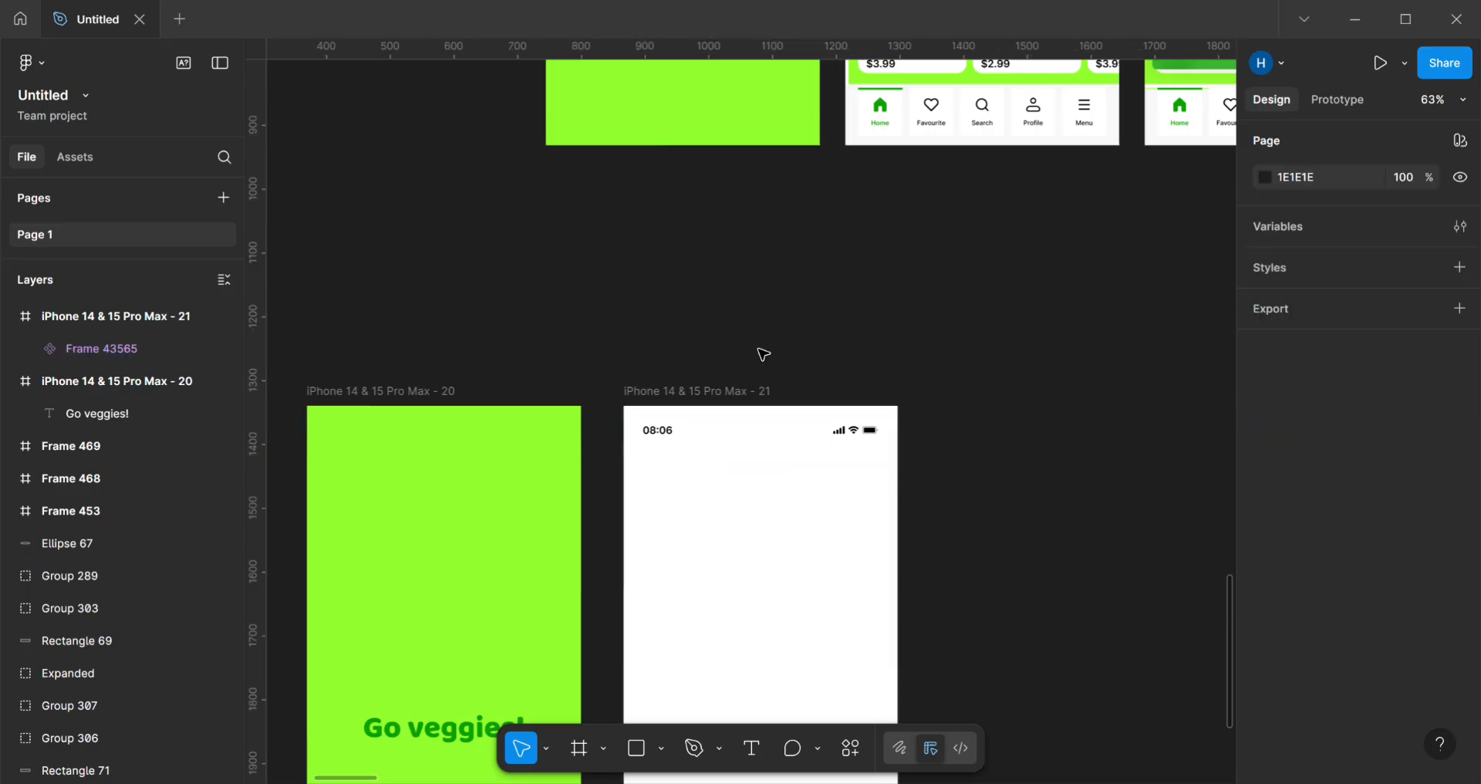
# Step: Add the text "halo" to the white frame below the status bar at X 61, Y 157
pyautogui.click(752, 747)
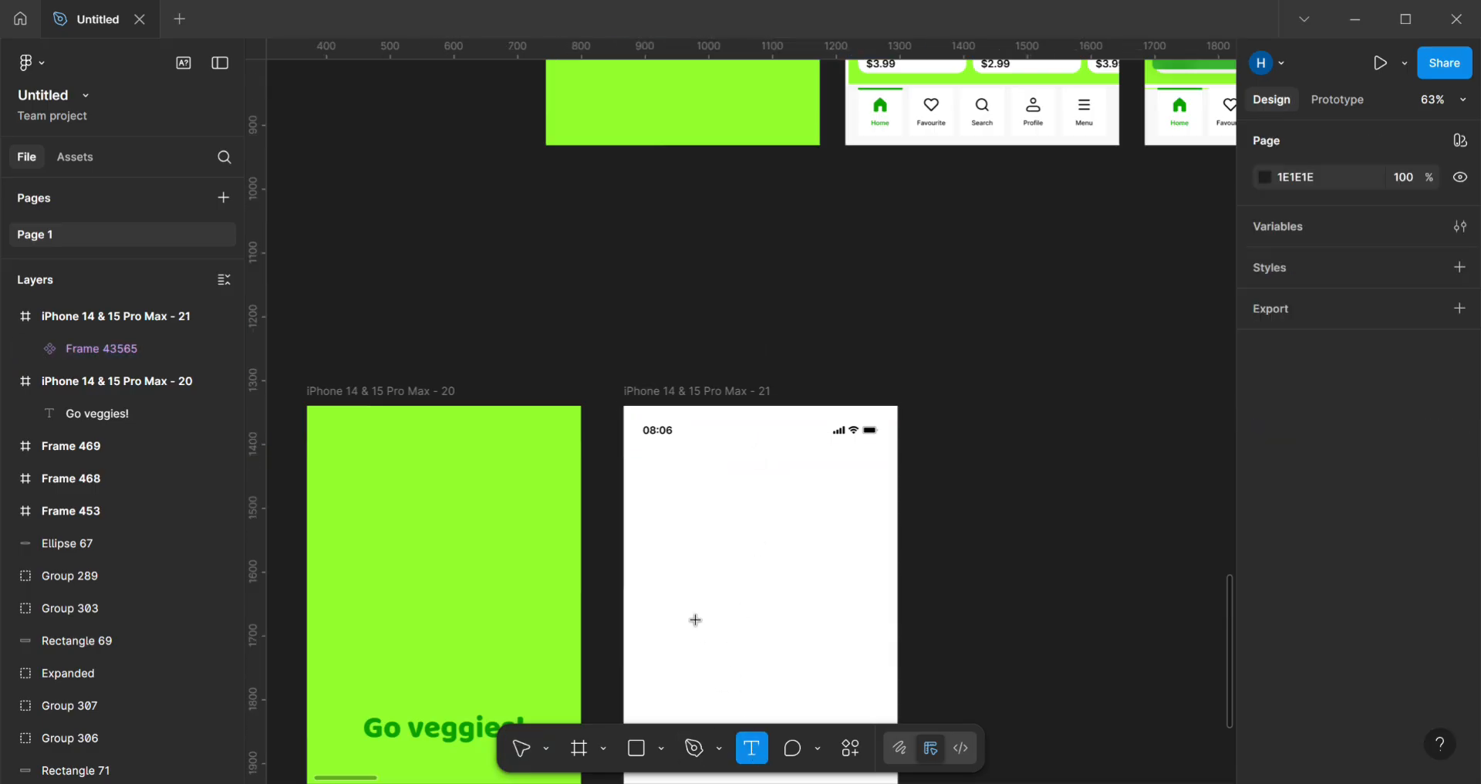
pyautogui.click(688, 514)
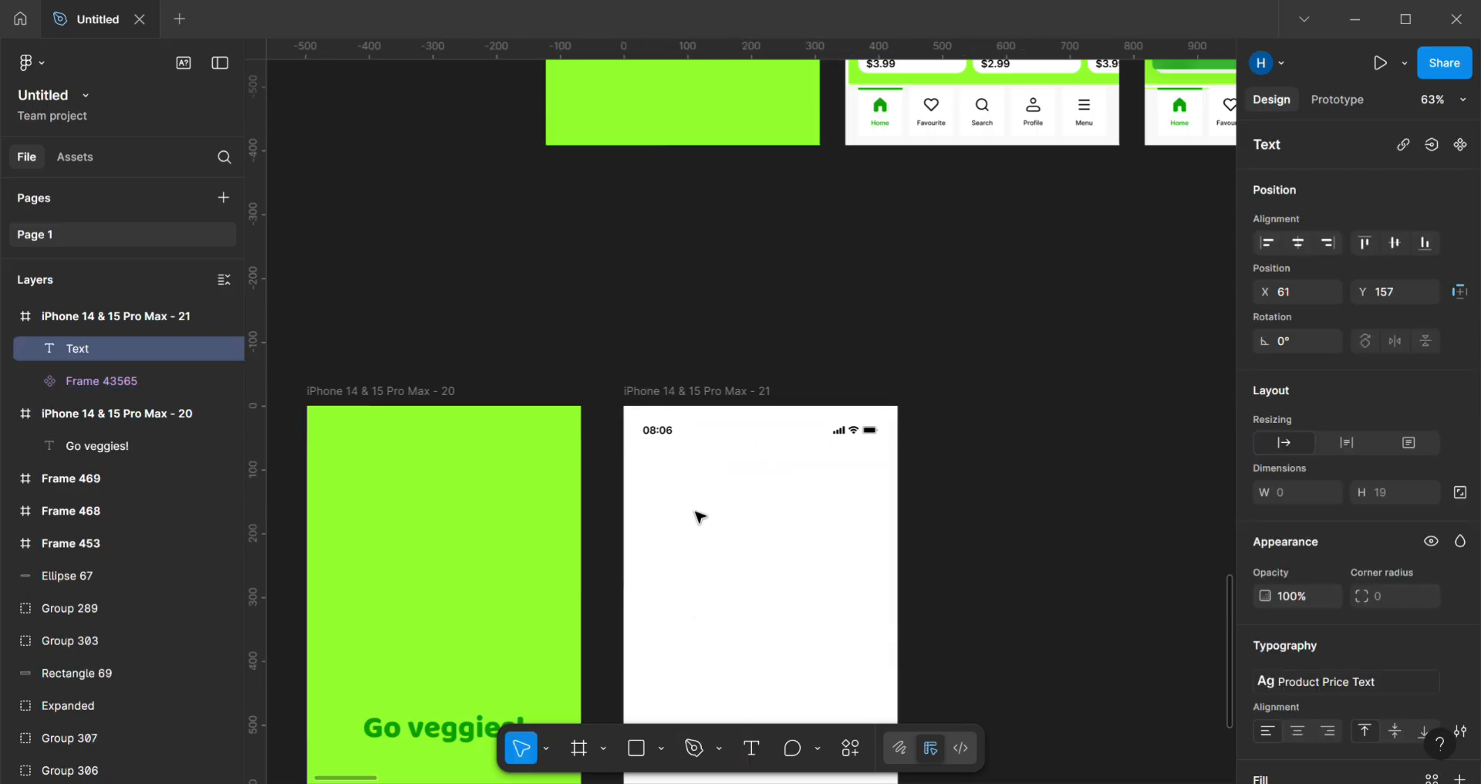
pyautogui.write('halo')
pyautogui.press('Return')
pyautogui.press('BackSpace')
pyautogui.press('Escape')
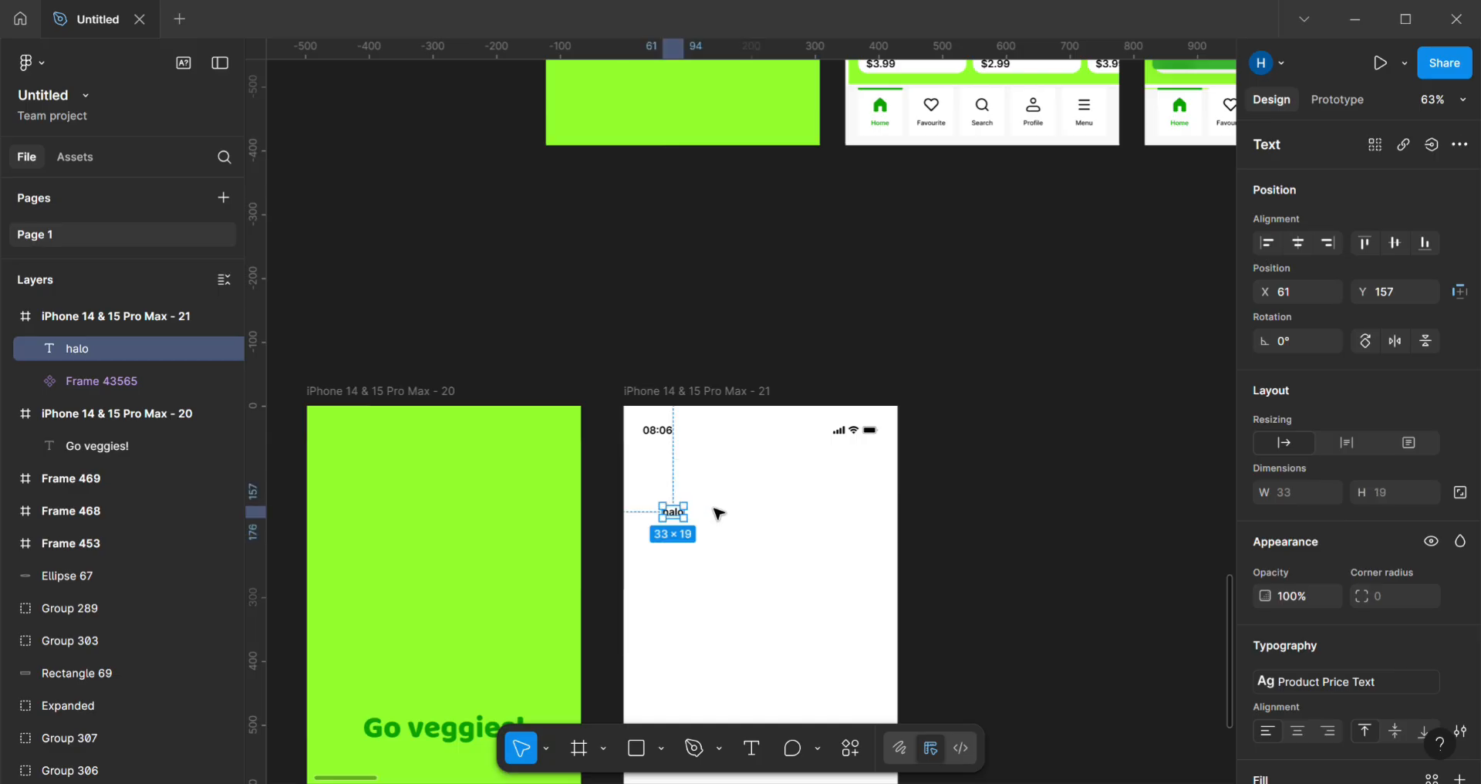
# Step: Duplicate the status icons out of the status bar component and place the copy level with "halo" at X 325, Y 161
pyautogui.click(747, 685)
pyautogui.click(849, 438)
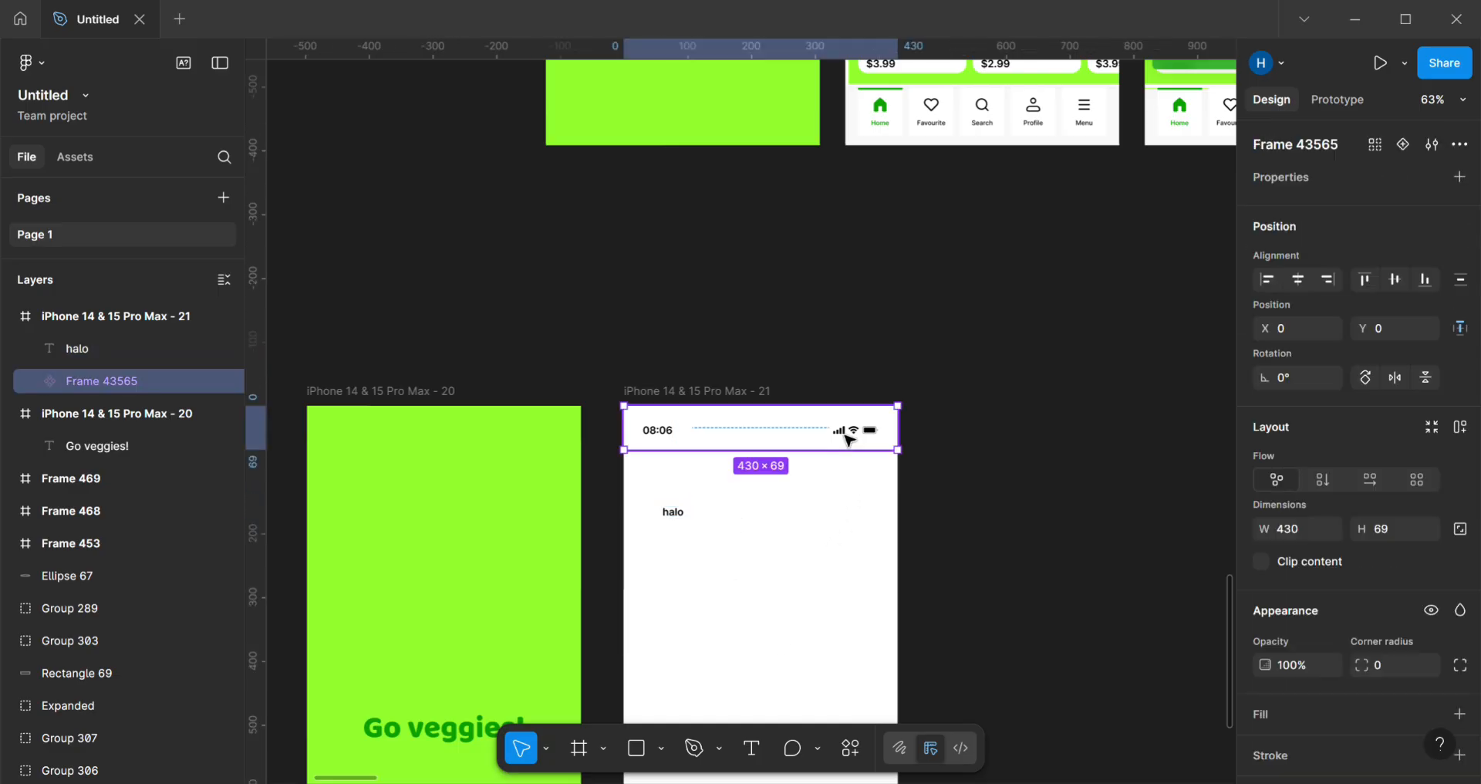
pyautogui.doubleClick(848, 439)
pyautogui.doubleClick(859, 439)
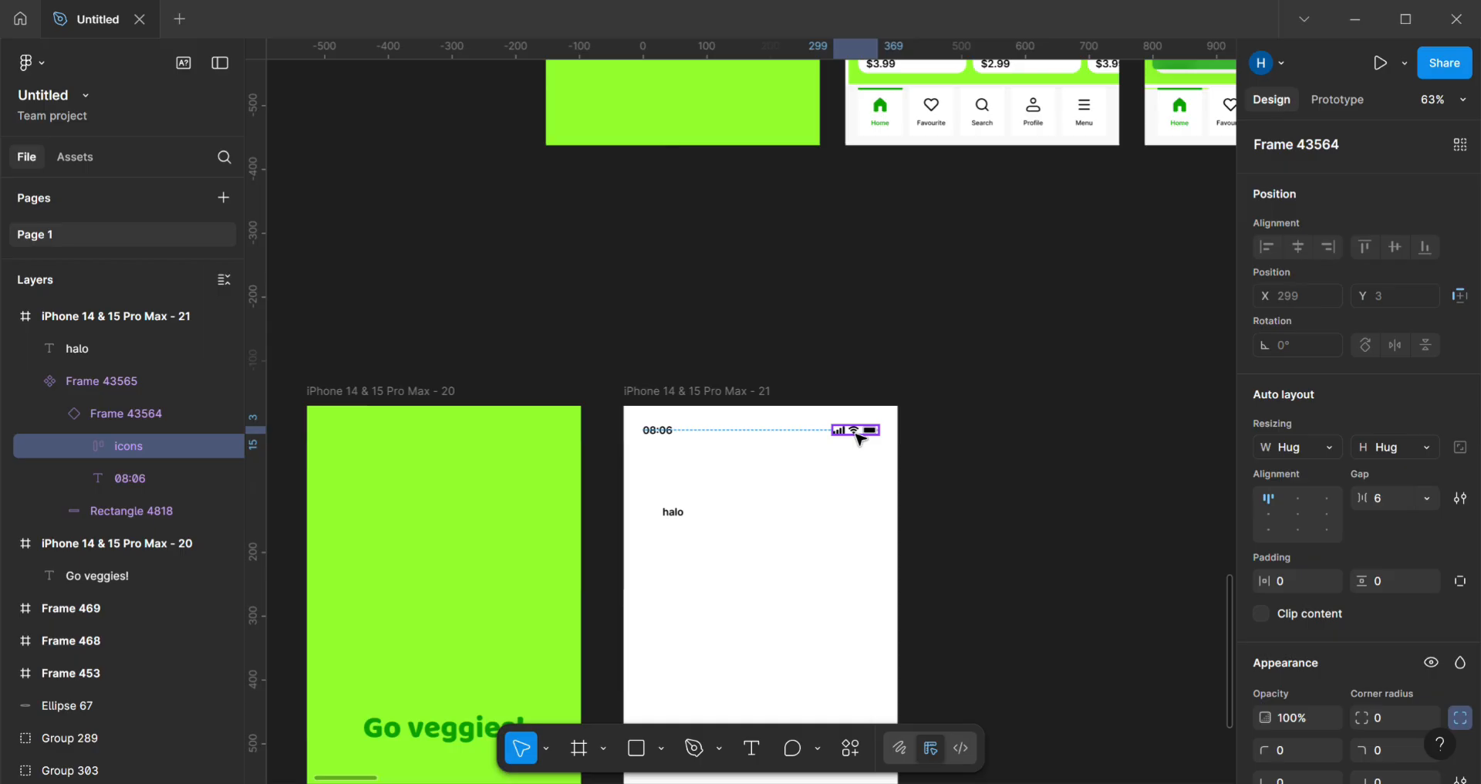
pyautogui.moveTo(858, 439); pyautogui.dragTo(859, 518)
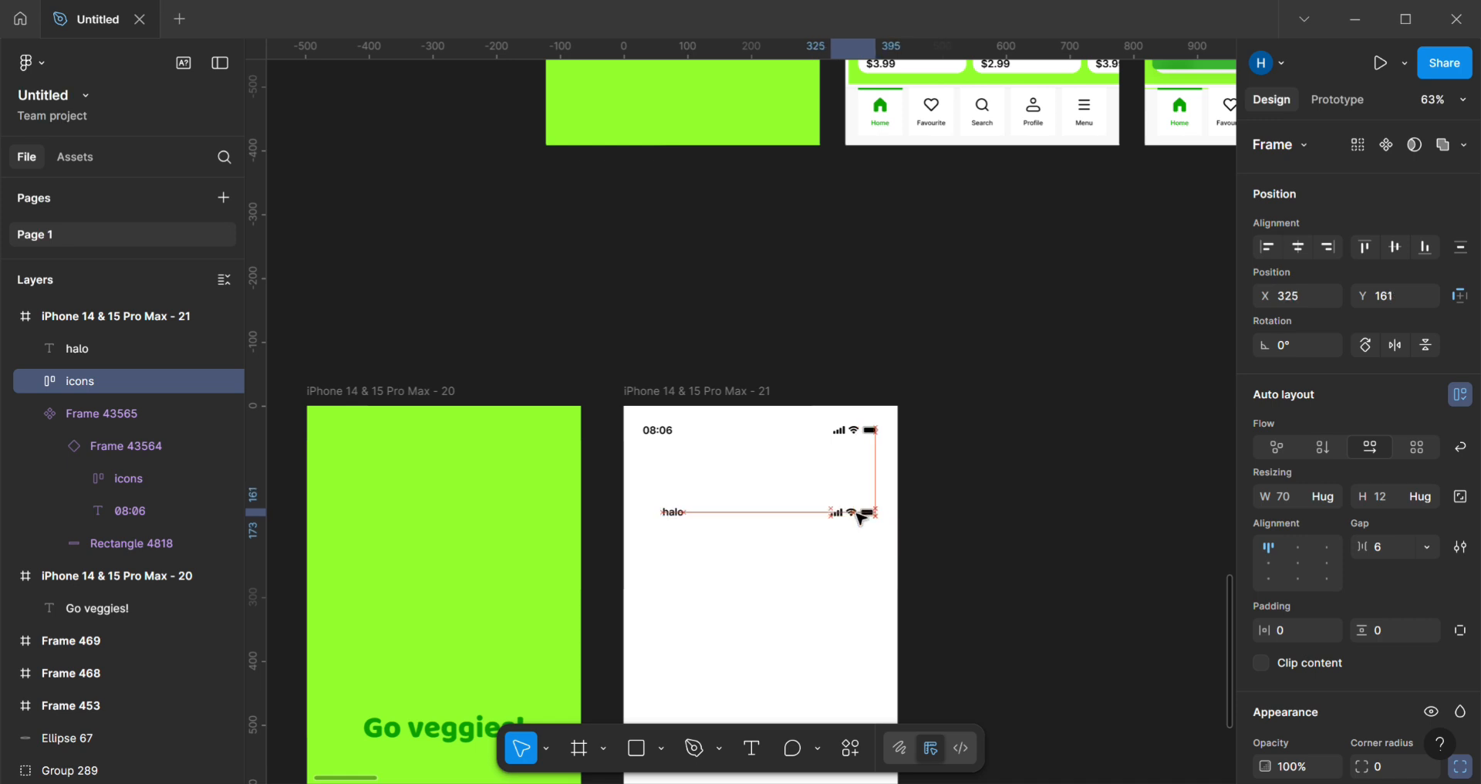
# Step: Group the "halo" text with the copied icons and wrap the group in a frame
pyautogui.click(648, 502)
pyautogui.moveTo(646, 493); pyautogui.dragTo(883, 544)
pyautogui.rightClick(778, 523)
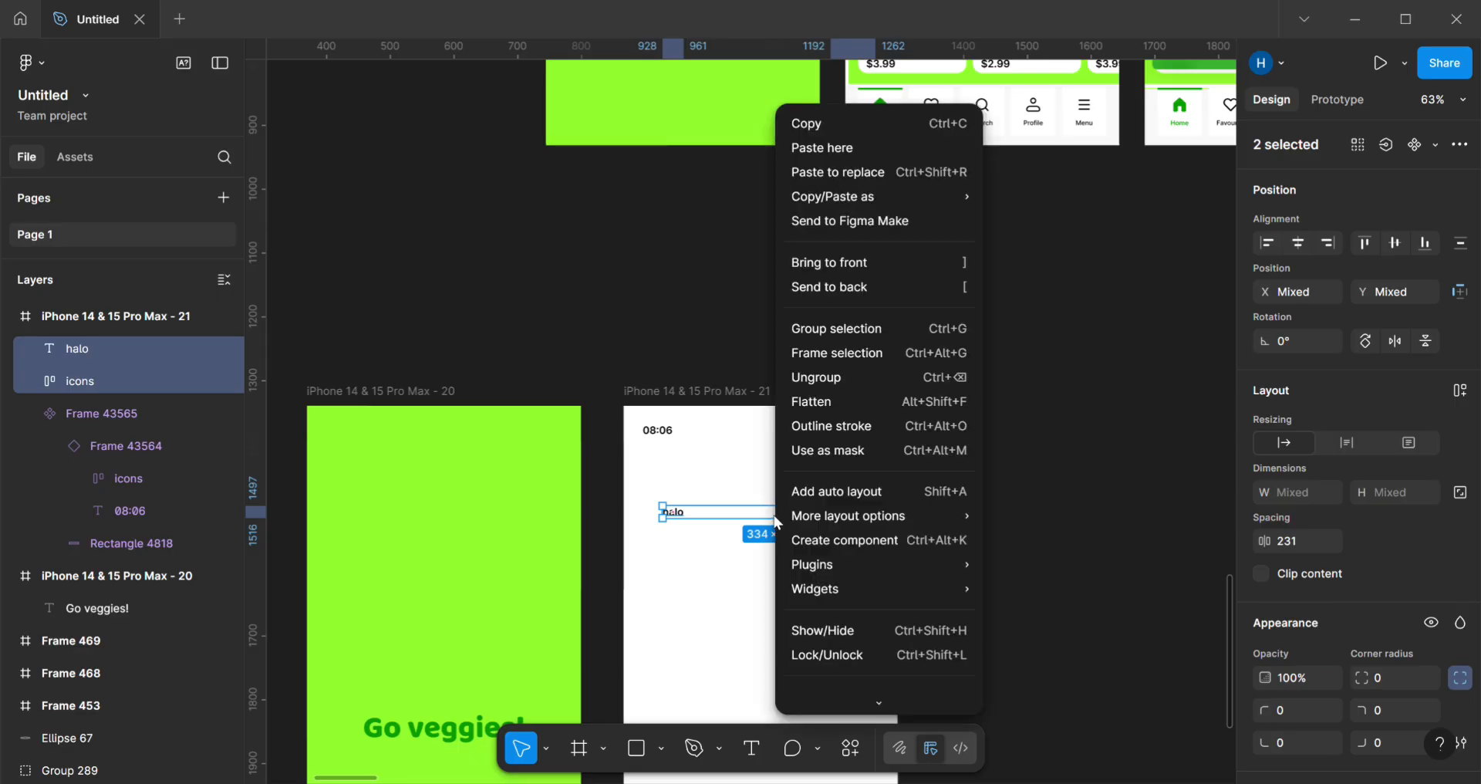
pyautogui.click(827, 331)
pyautogui.rightClick(776, 512)
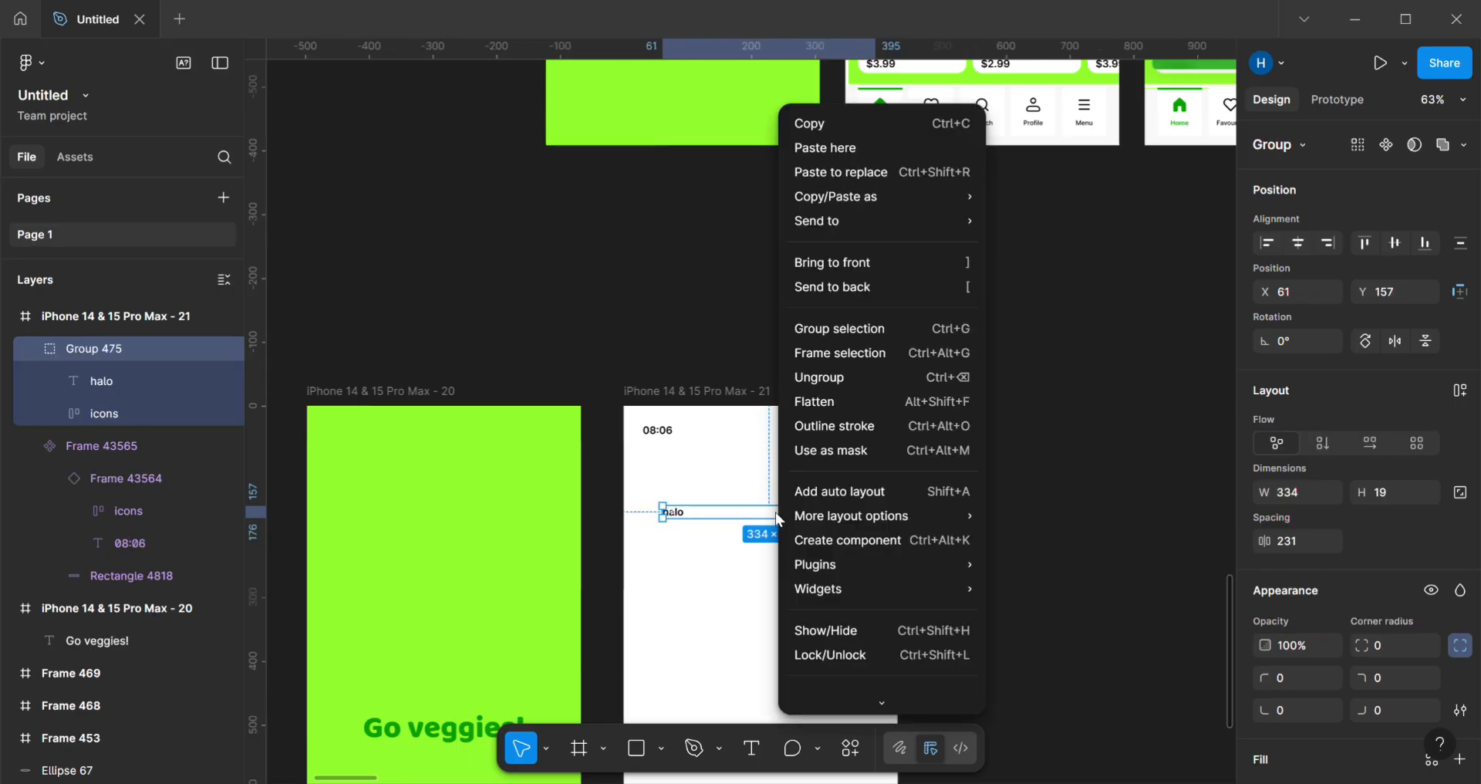
pyautogui.click(847, 355)
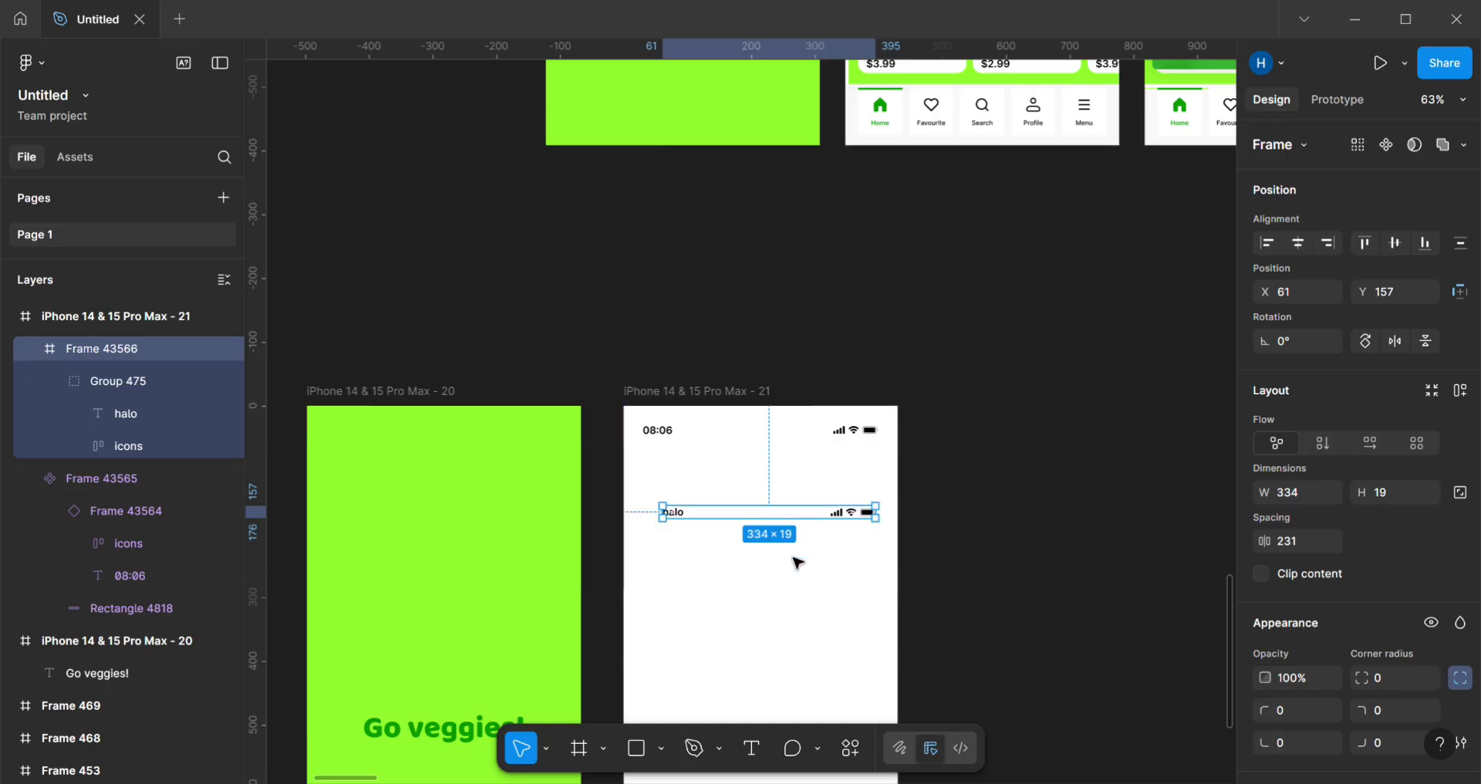
# Step: Wrap the framed "halo" row in another frame and turn that outer frame into a component
pyautogui.rightClick(745, 517)
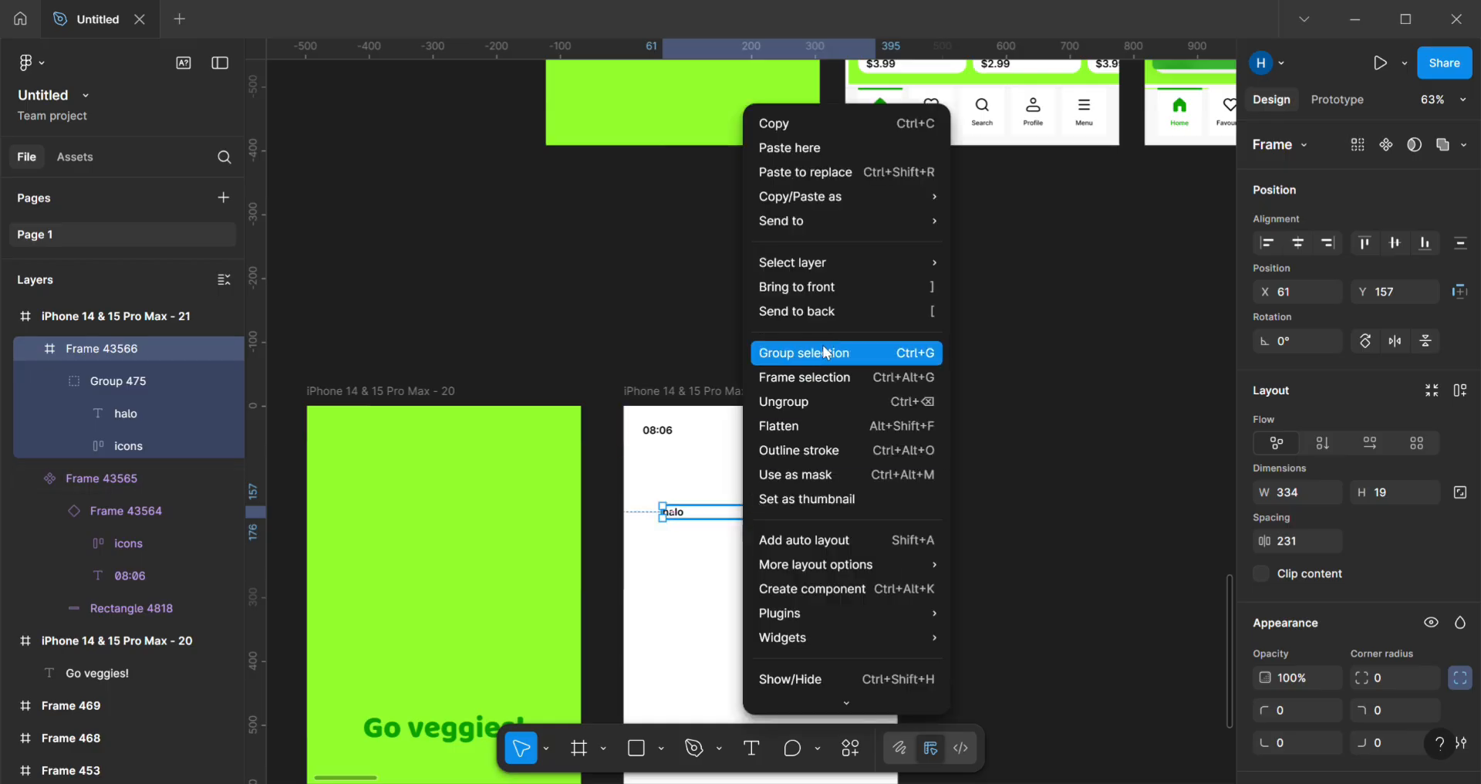
pyautogui.click(816, 380)
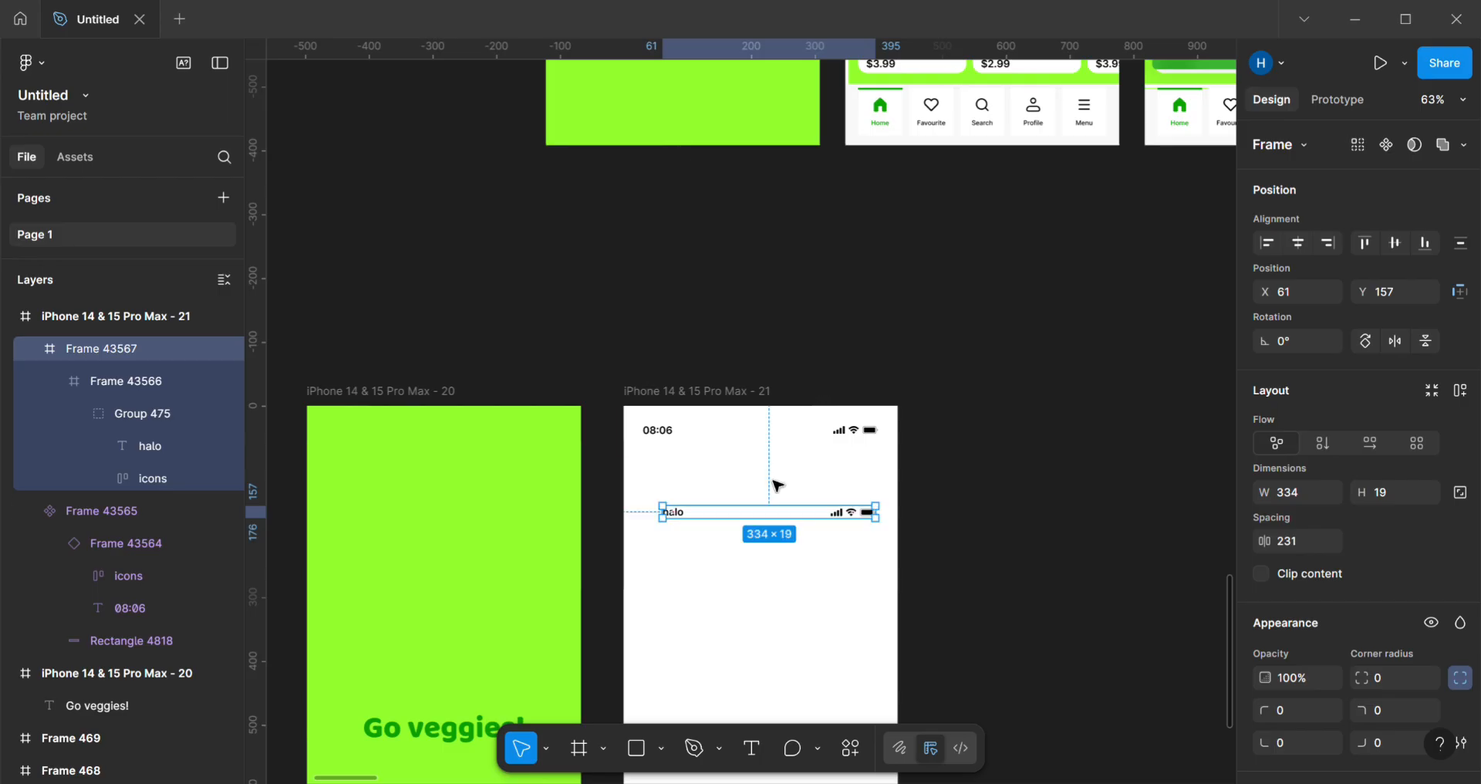
pyautogui.rightClick(771, 512)
pyautogui.click(1067, 332)
pyautogui.click(1387, 147)
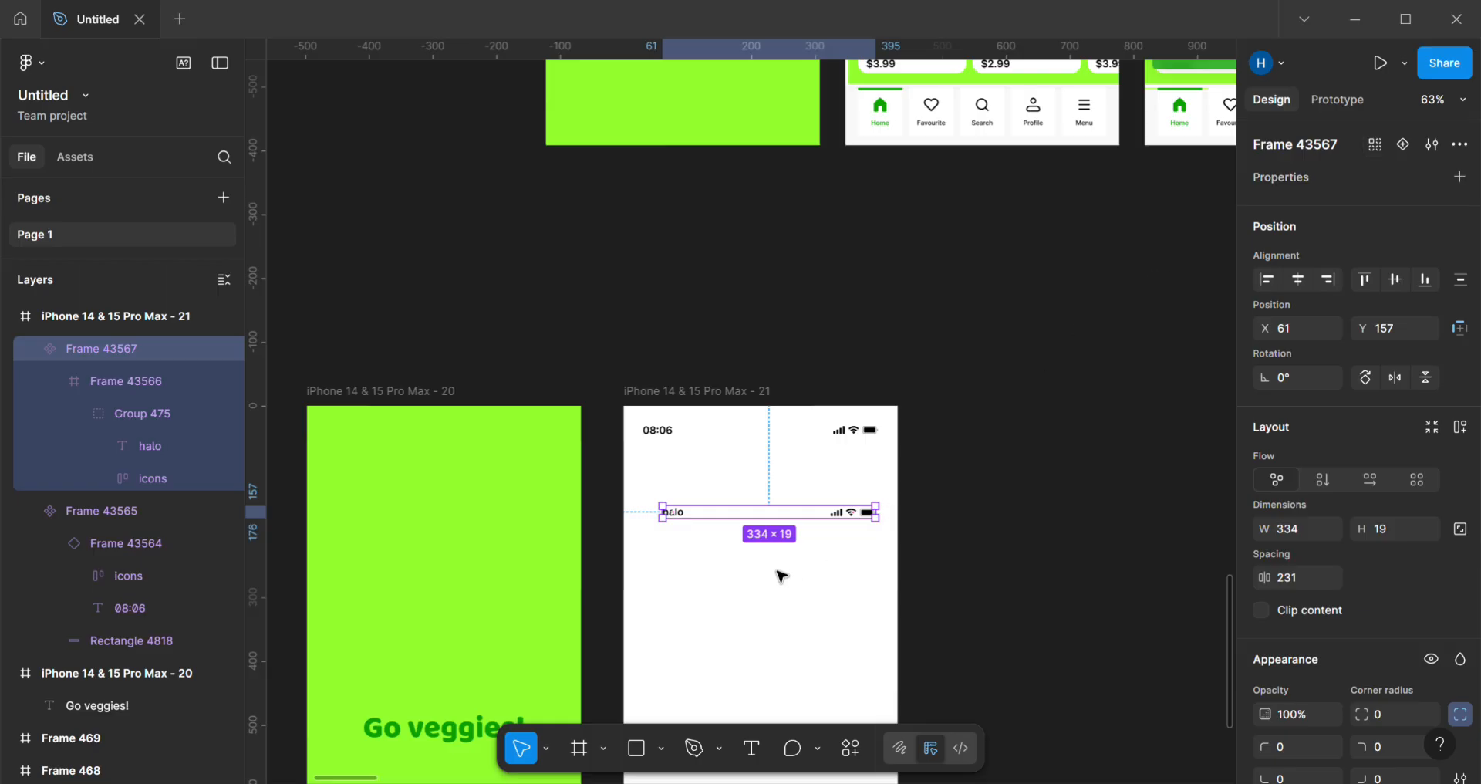
# Step: Move the "halo" component to X 54, Y 69 directly beneath the status bar and delete it
pyautogui.moveTo(807, 517); pyautogui.dragTo(814, 479)
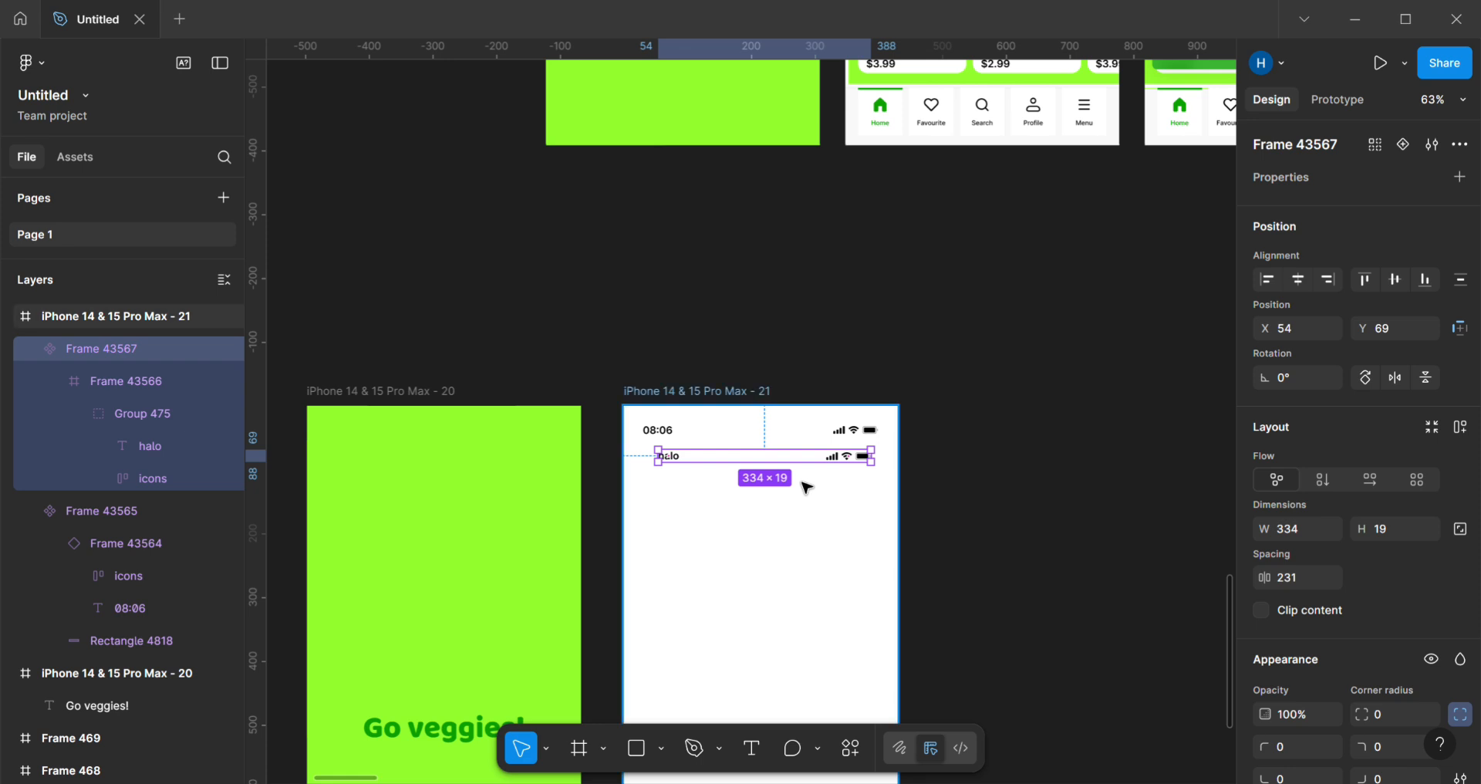
pyautogui.press('Delete')
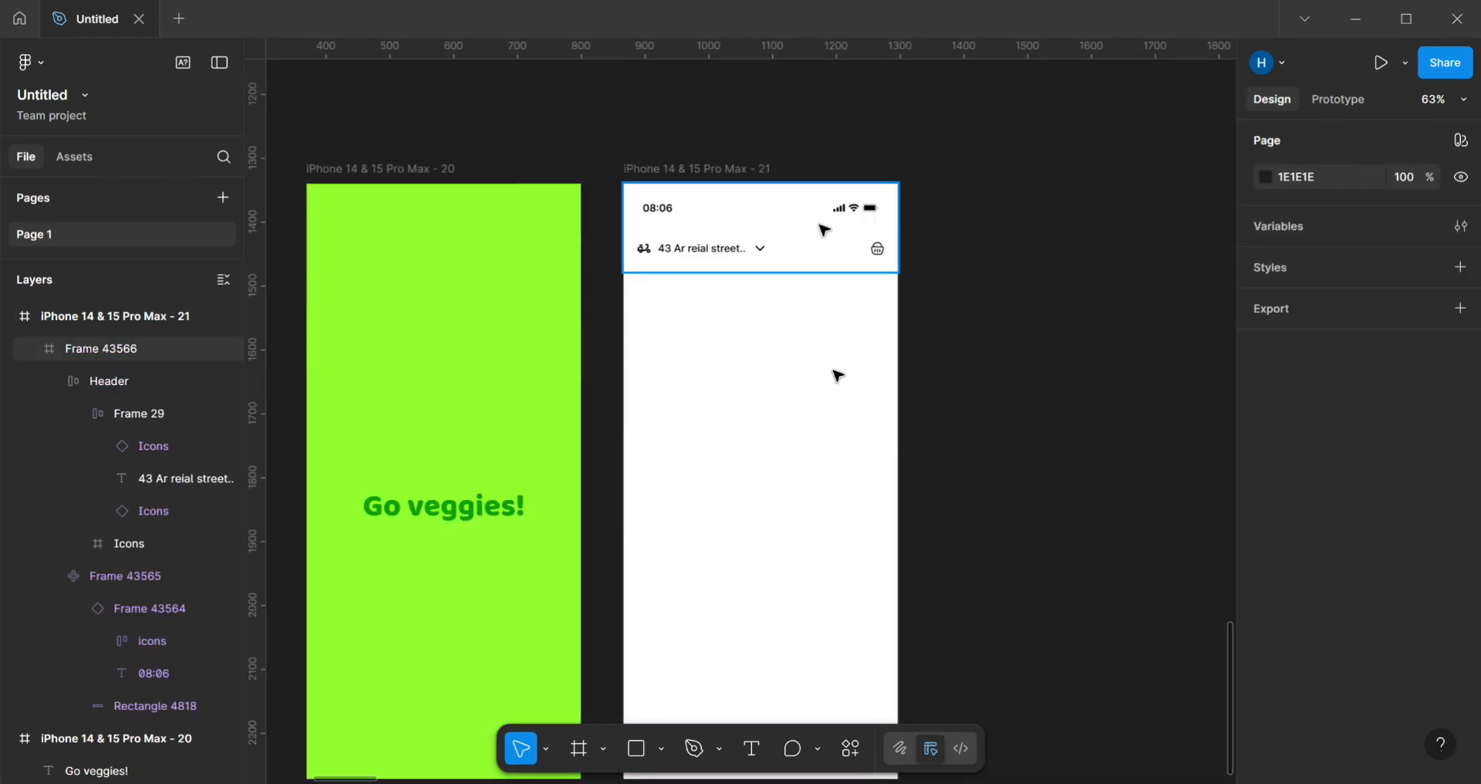
# Step: Apply auto layout to the frame holding the status bar and address header, and select the status bar component inside it
pyautogui.click(725, 236)
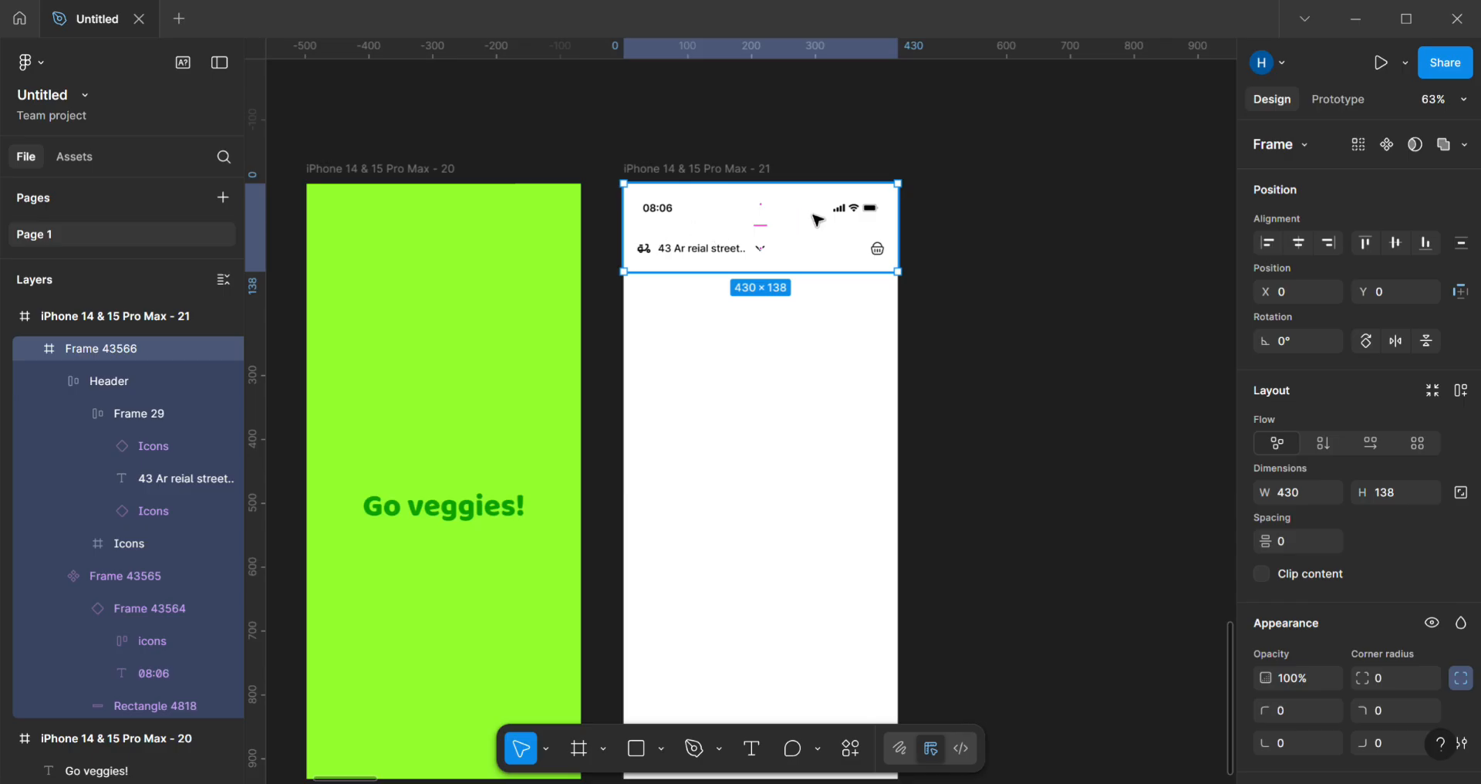
pyautogui.rightClick(717, 225)
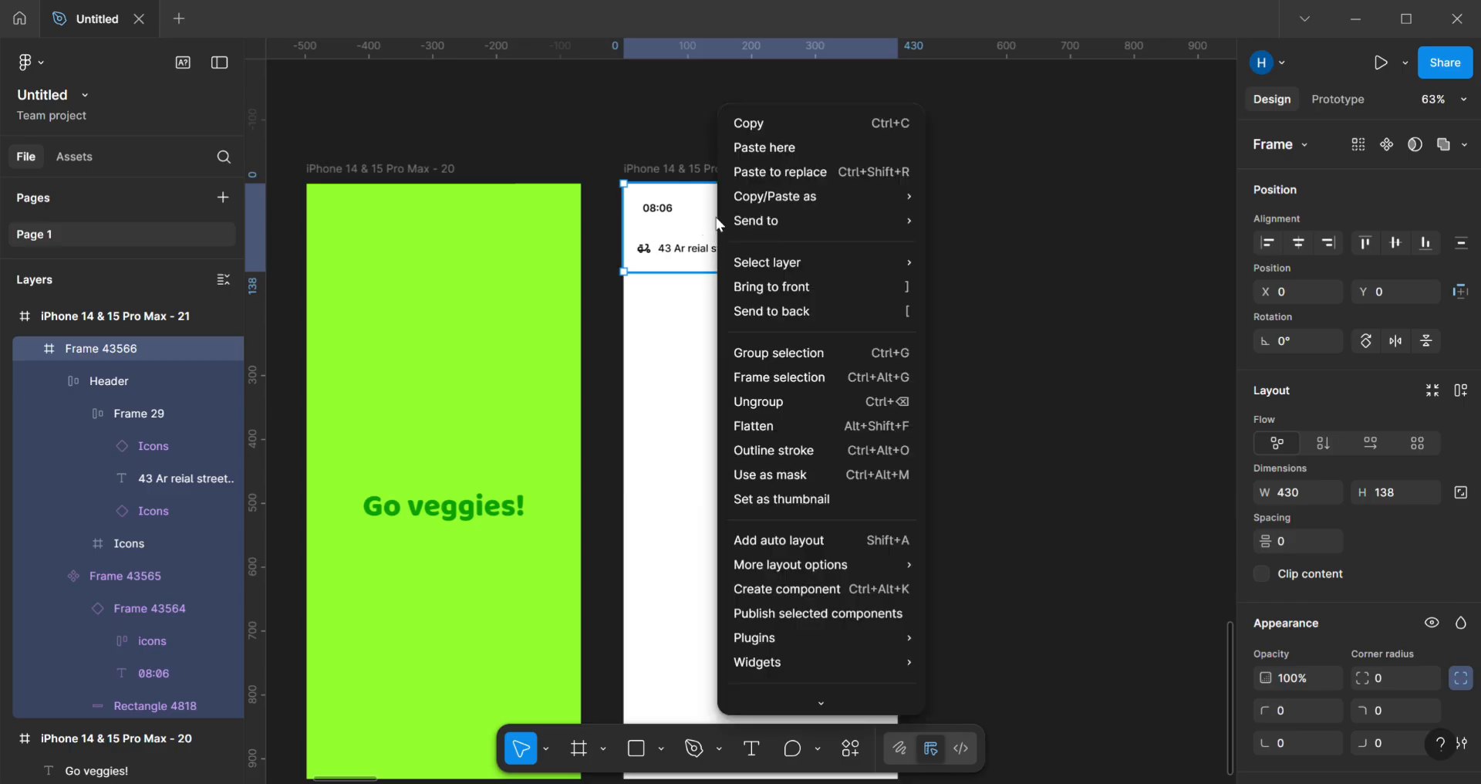
pyautogui.click(781, 539)
pyautogui.scroll(1, 787, 347)
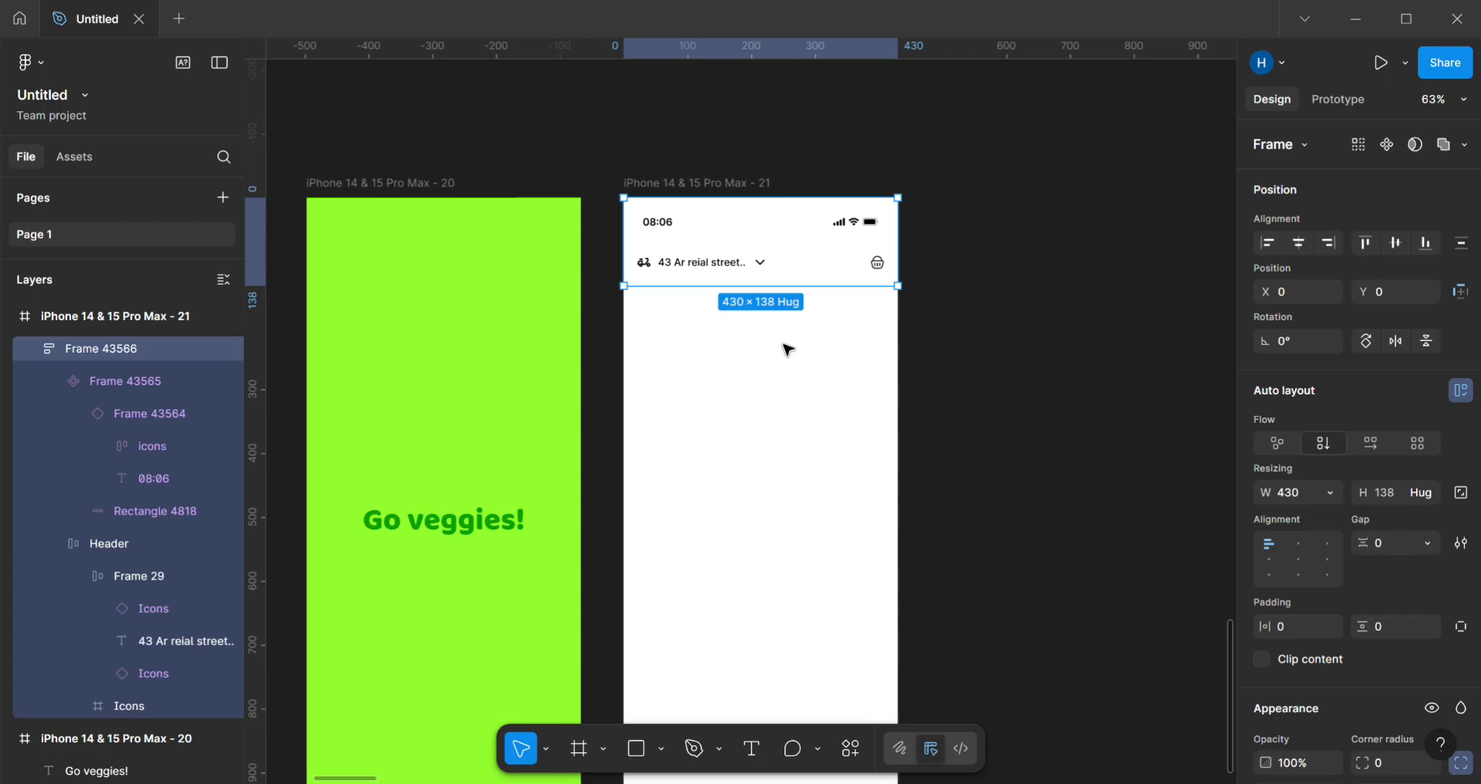
pyautogui.doubleClick(792, 247)
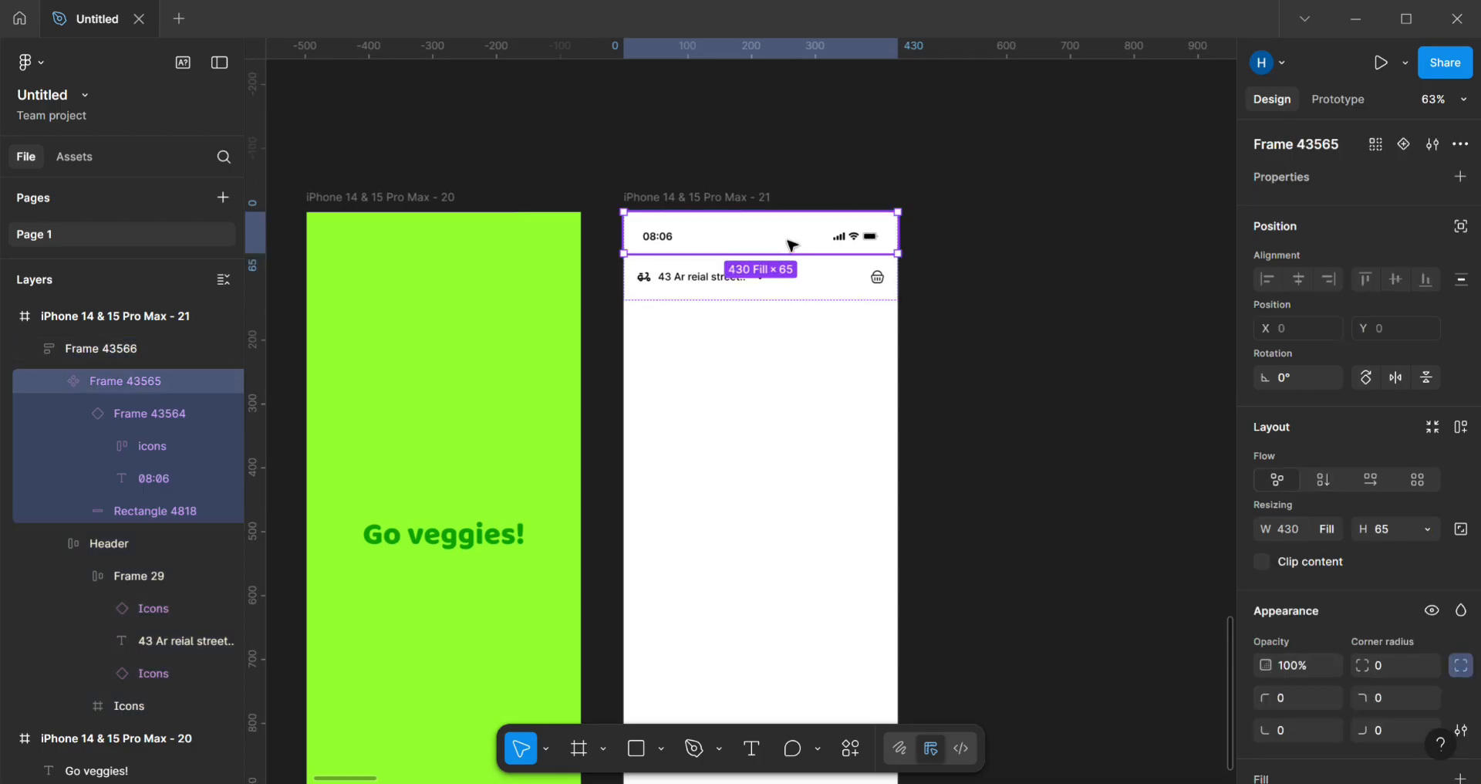
# Step: Pull the duplicate 08:24 header off the iPhone 14 & 15 Pro Max - 9 screen and delete it
pyautogui.moveTo(791, 246)
pyautogui.mouseDown()
pyautogui.moveTo(791, 280)
pyautogui.moveTo(794, 255)
pyautogui.mouseUp()
pyautogui.scroll(10, 903, 238)
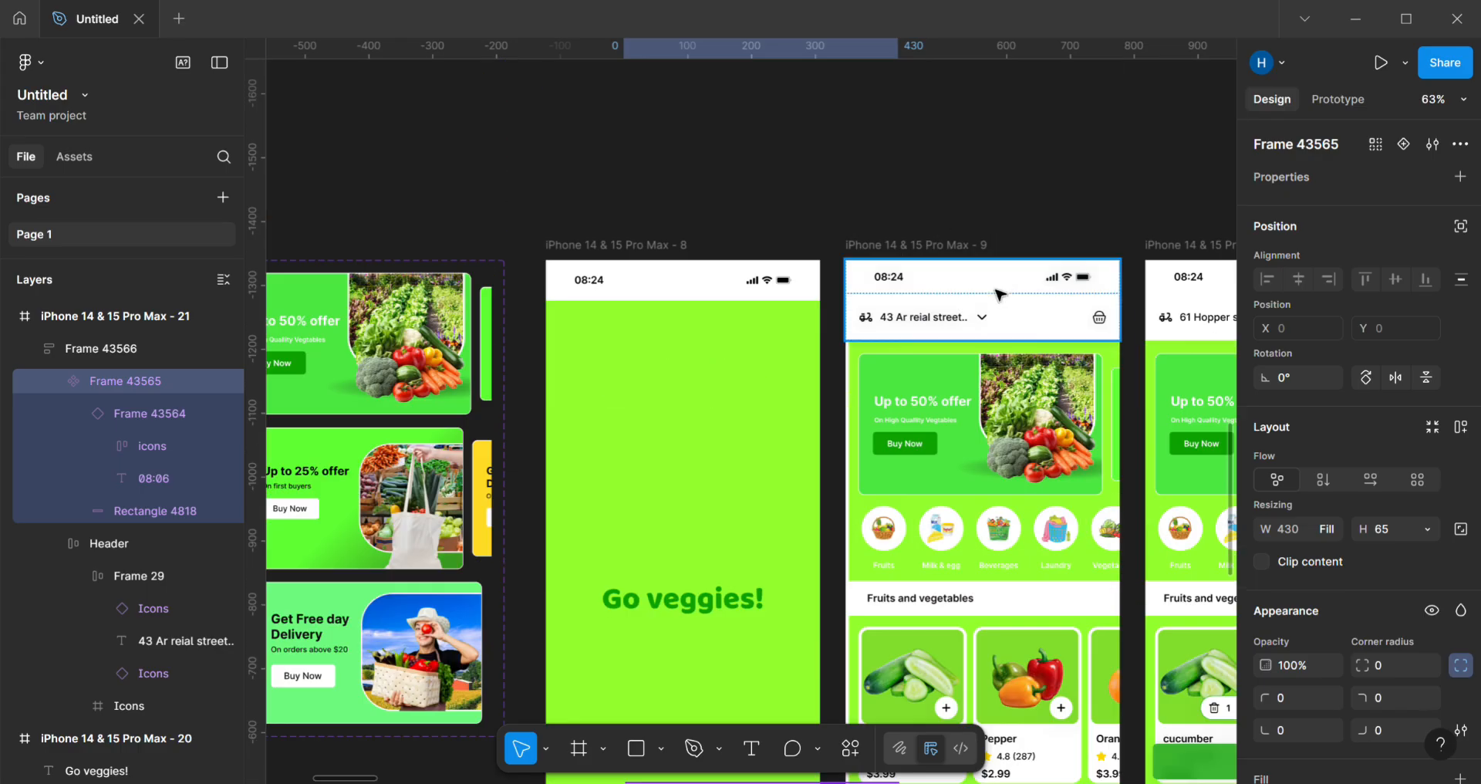
pyautogui.click(1000, 294)
pyautogui.moveTo(1007, 291)
pyautogui.mouseDown()
pyautogui.moveTo(1010, 314)
pyautogui.moveTo(1009, 295)
pyautogui.mouseUp()
pyautogui.moveTo(980, 337); pyautogui.dragTo(980, 340)
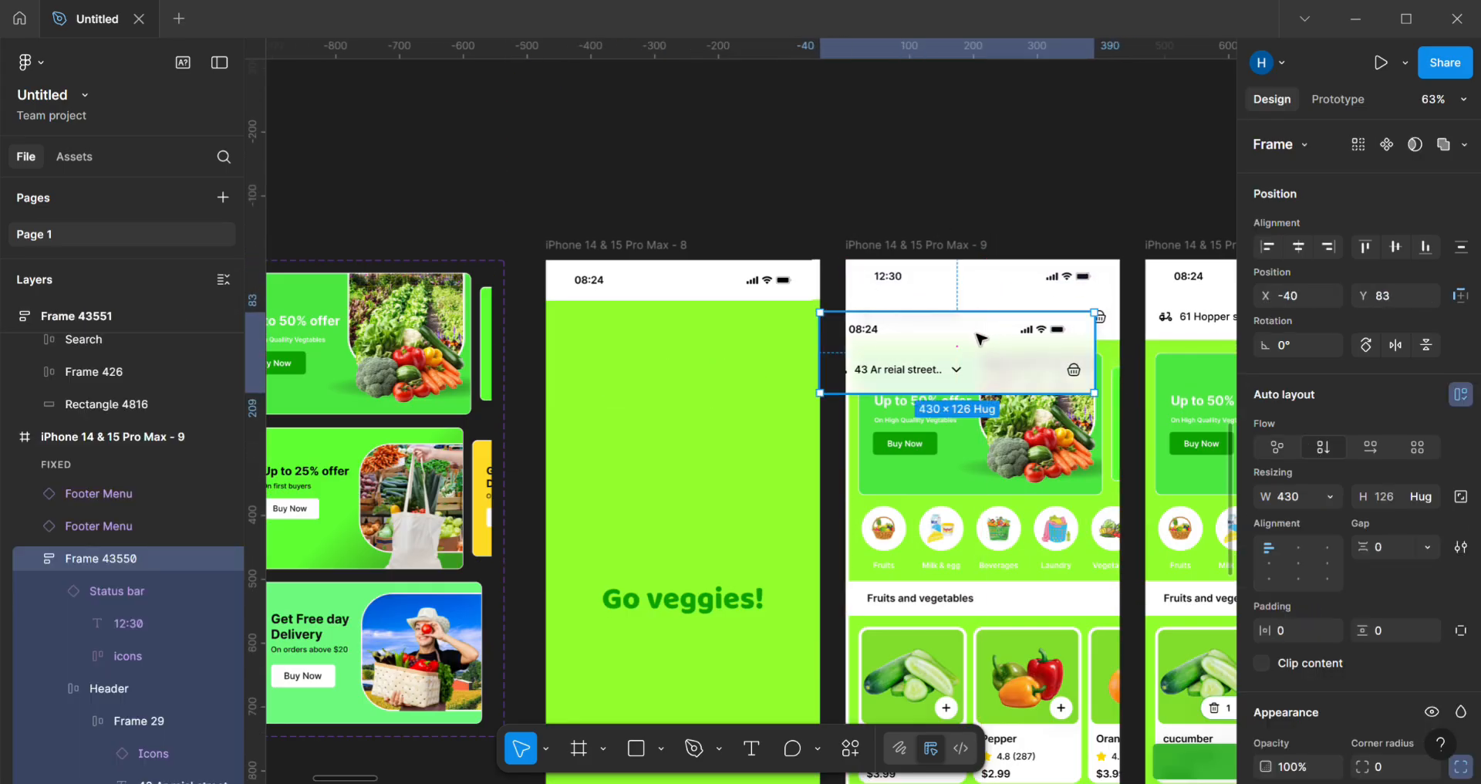
pyautogui.press('Delete')
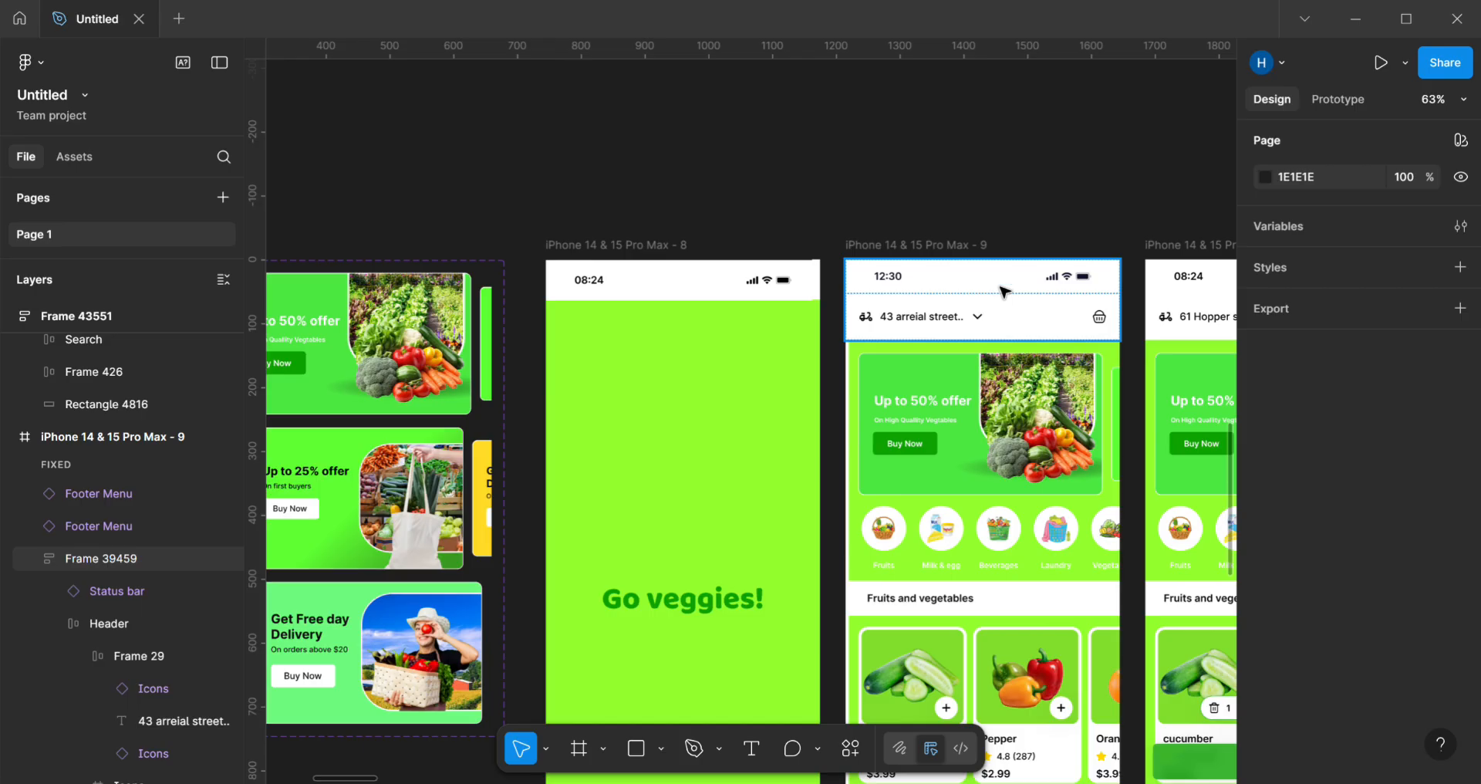
# Step: Examine the layout settings of the status bar in the remaining header of the iPhone 14 & 15 Pro Max - 9 screen
pyautogui.click(1001, 287)
pyautogui.doubleClick(1001, 287)
pyautogui.moveTo(999, 287)
pyautogui.mouseDown()
pyautogui.moveTo(997, 326)
pyautogui.moveTo(998, 291)
pyautogui.mouseUp()
pyautogui.scroll(-10, 1001, 296)
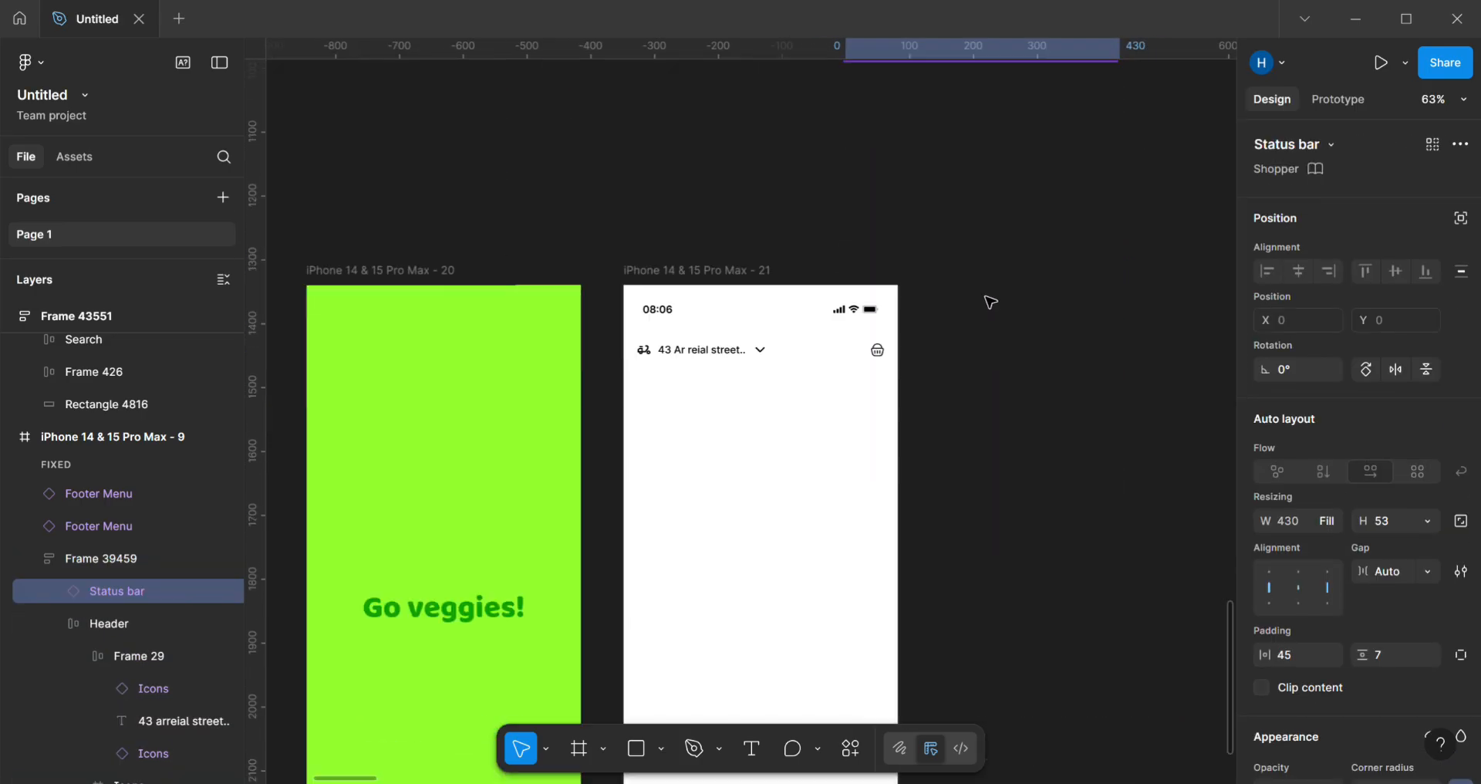
pyautogui.click(946, 312)
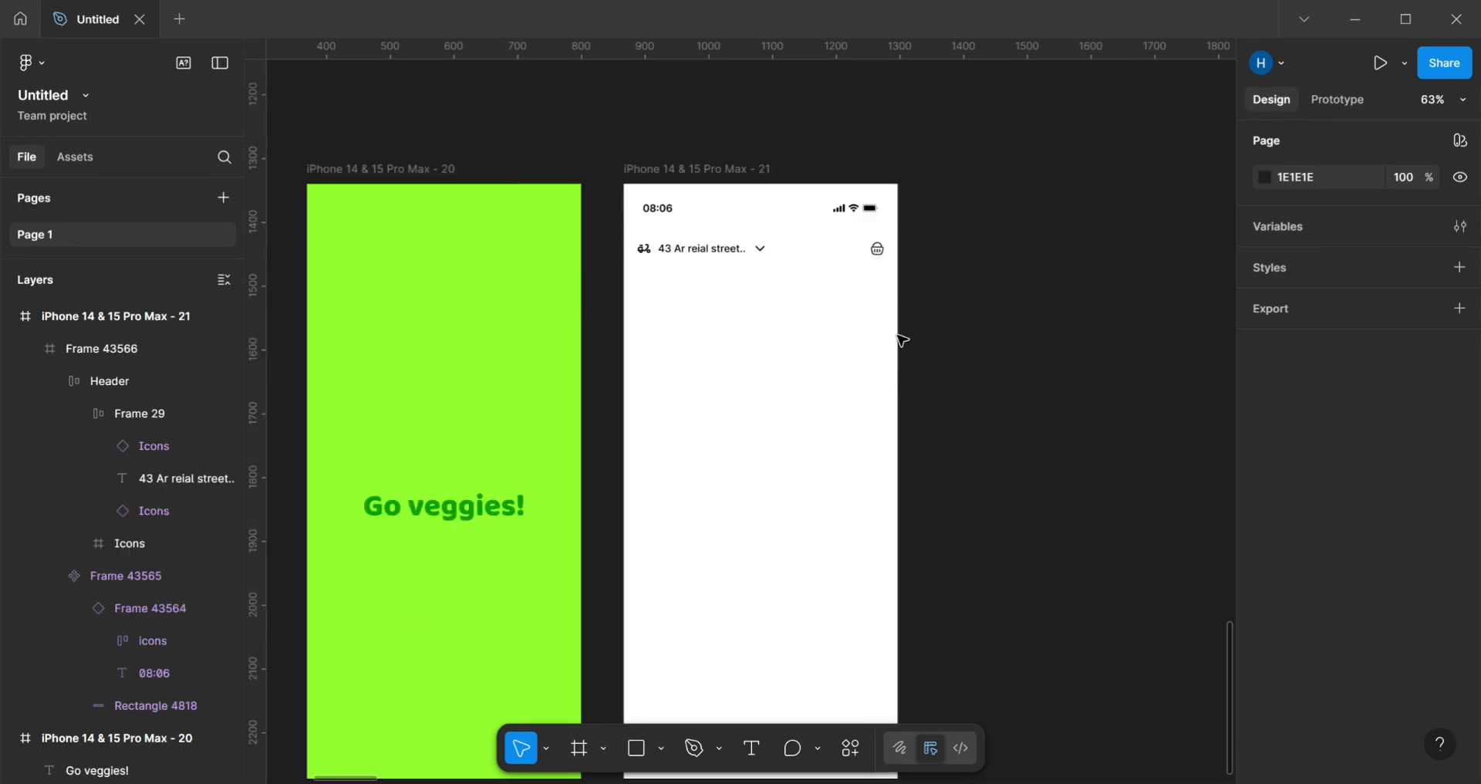
# Step: Add auto layout to the frame that holds the status bar and address header on the iPhone 14 & 15 Pro Max - 21 screen
pyautogui.click(855, 226)
pyautogui.click(731, 235)
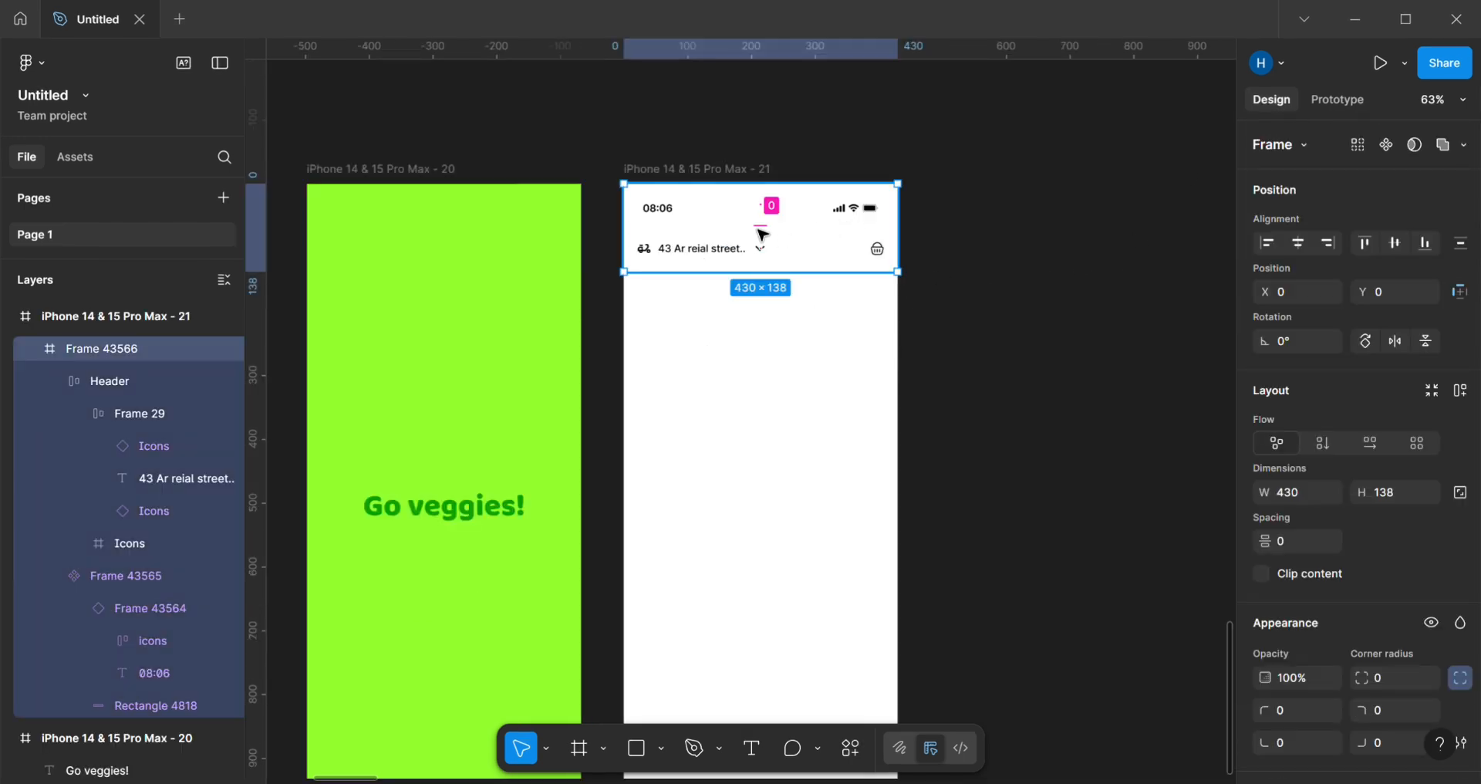
pyautogui.rightClick(721, 226)
pyautogui.moveTo(739, 233)
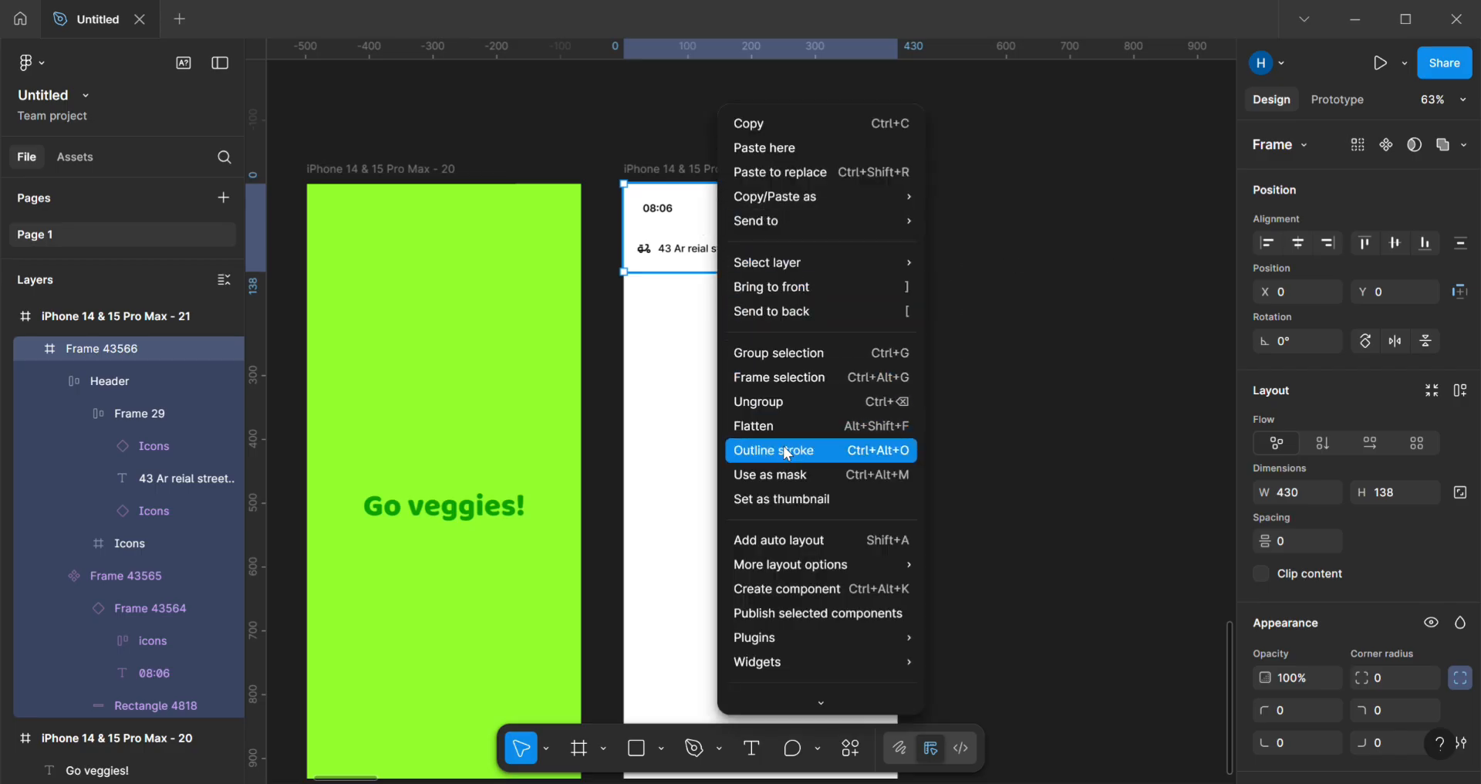
pyautogui.click(780, 545)
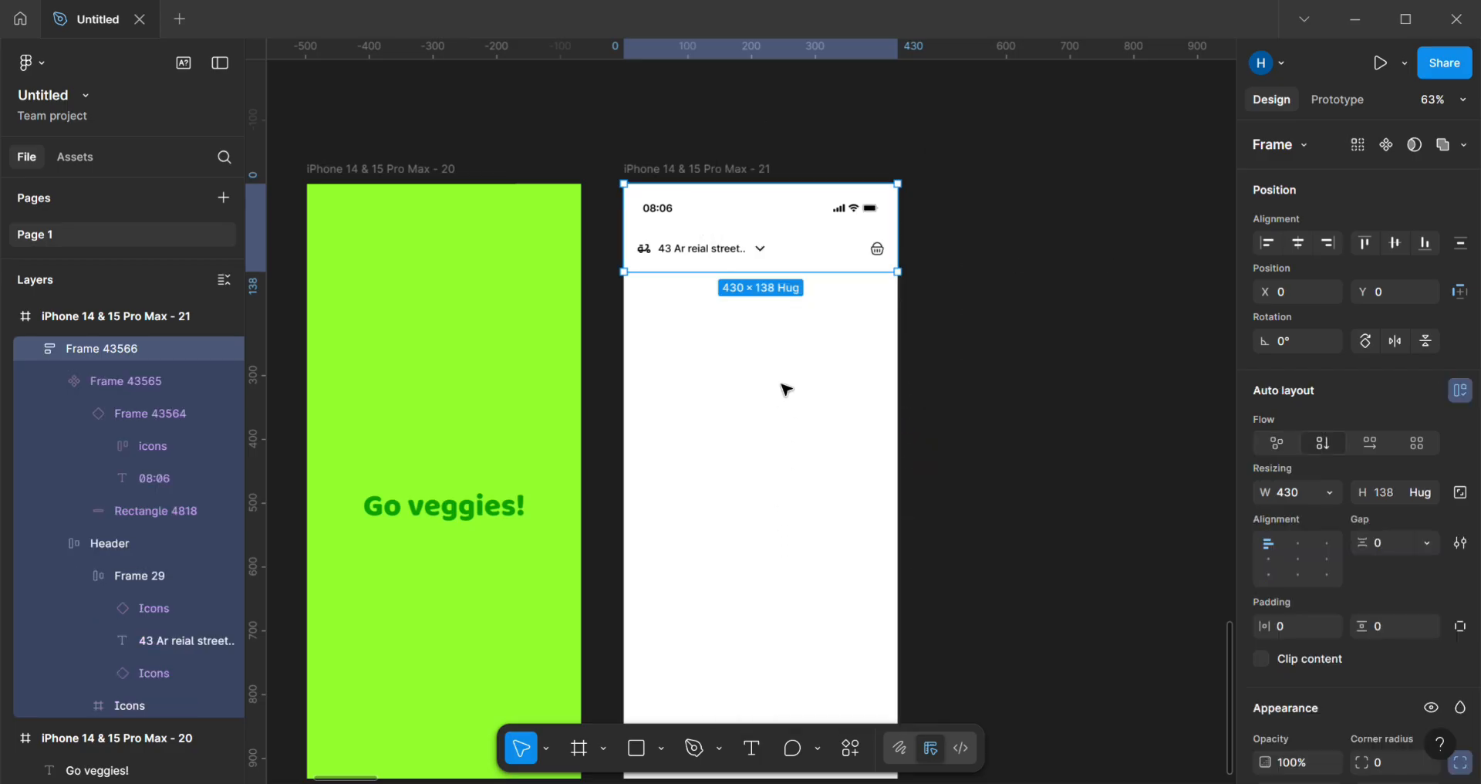
pyautogui.scroll(1, 784, 362)
# Step: Move the overlapping 08:24 header away from the top of the iPhone 14 & 15 Pro Max - 9 screen and remove it
pyautogui.click(791, 248)
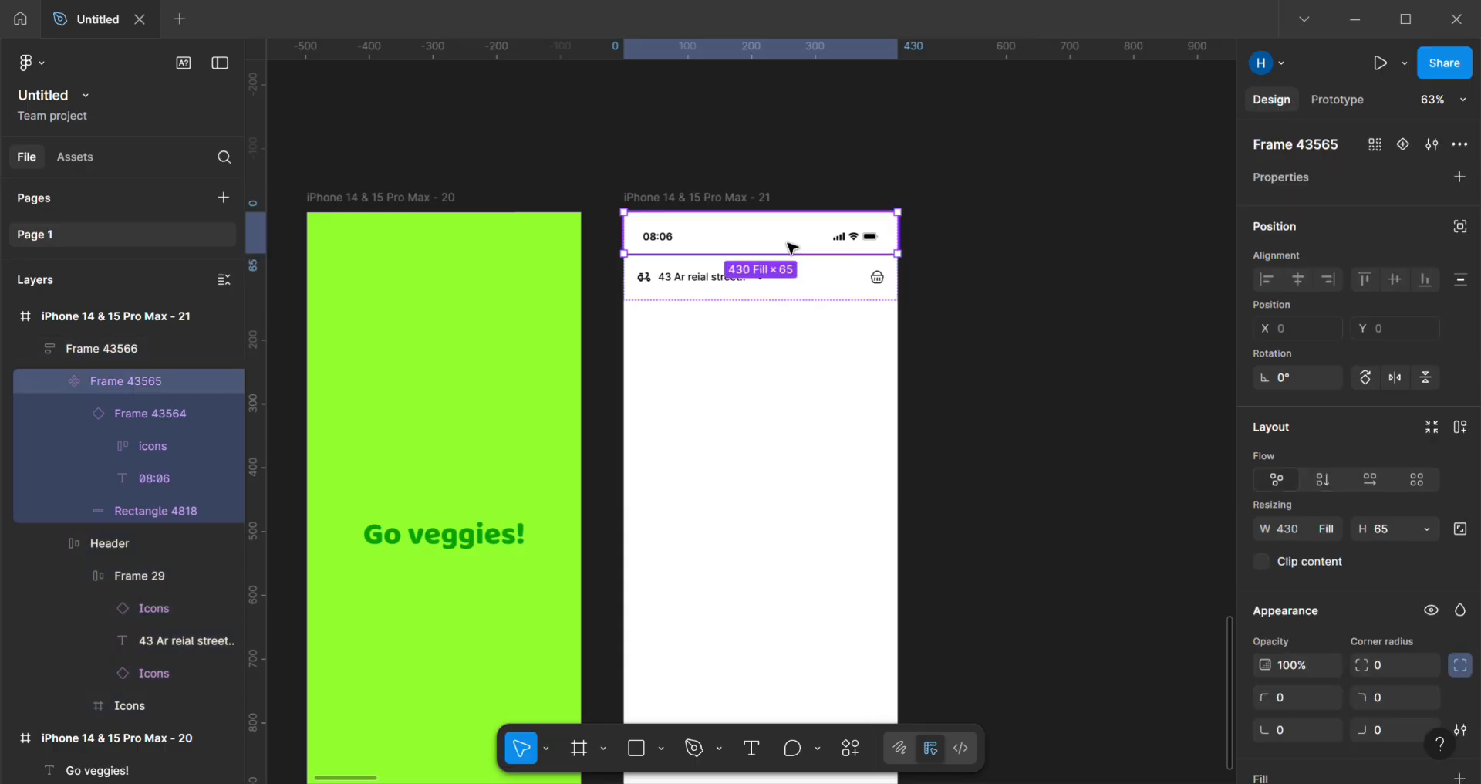
pyautogui.moveTo(791, 245)
pyautogui.mouseDown()
pyautogui.moveTo(783, 285)
pyautogui.moveTo(794, 252)
pyautogui.mouseUp()
pyautogui.scroll(12, 915, 239)
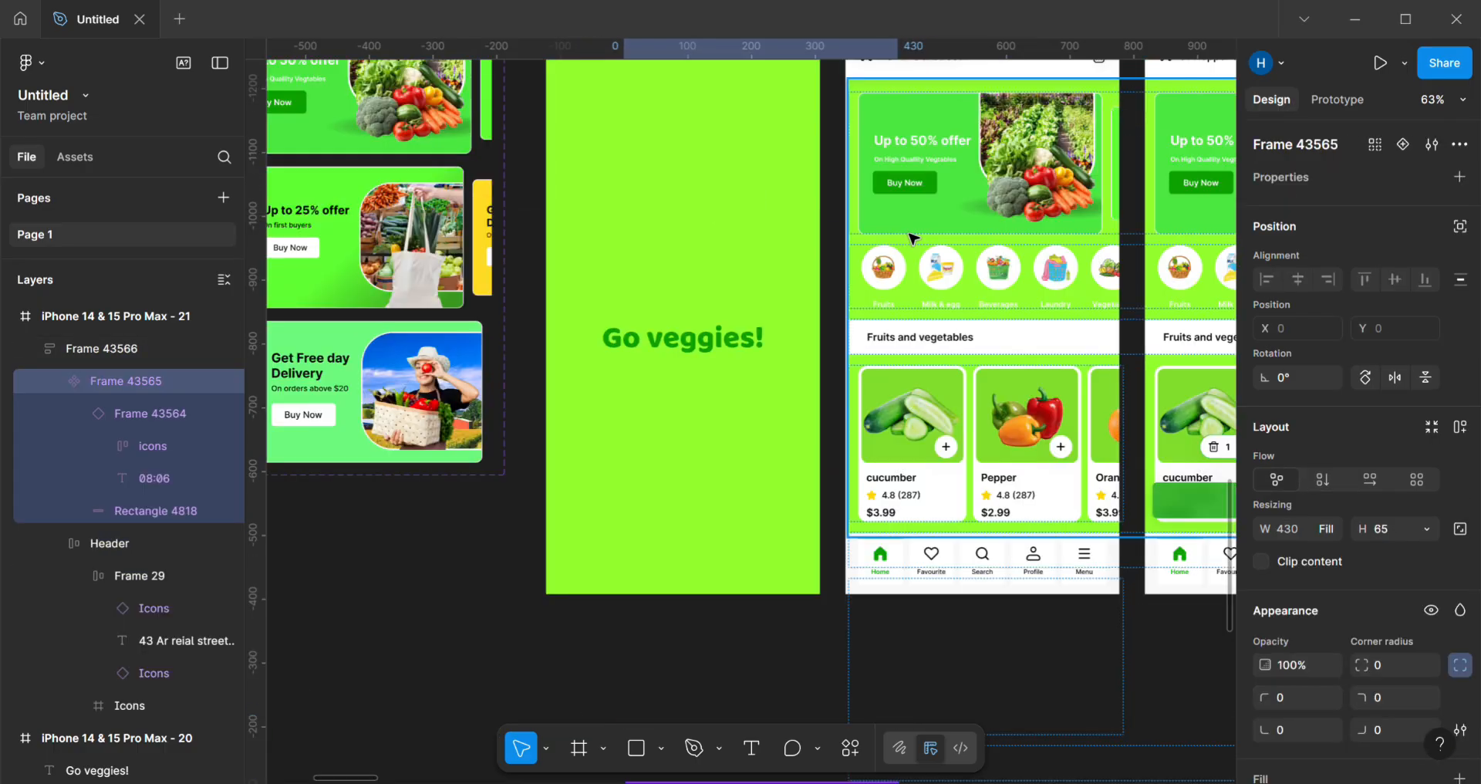
pyautogui.click(1004, 293)
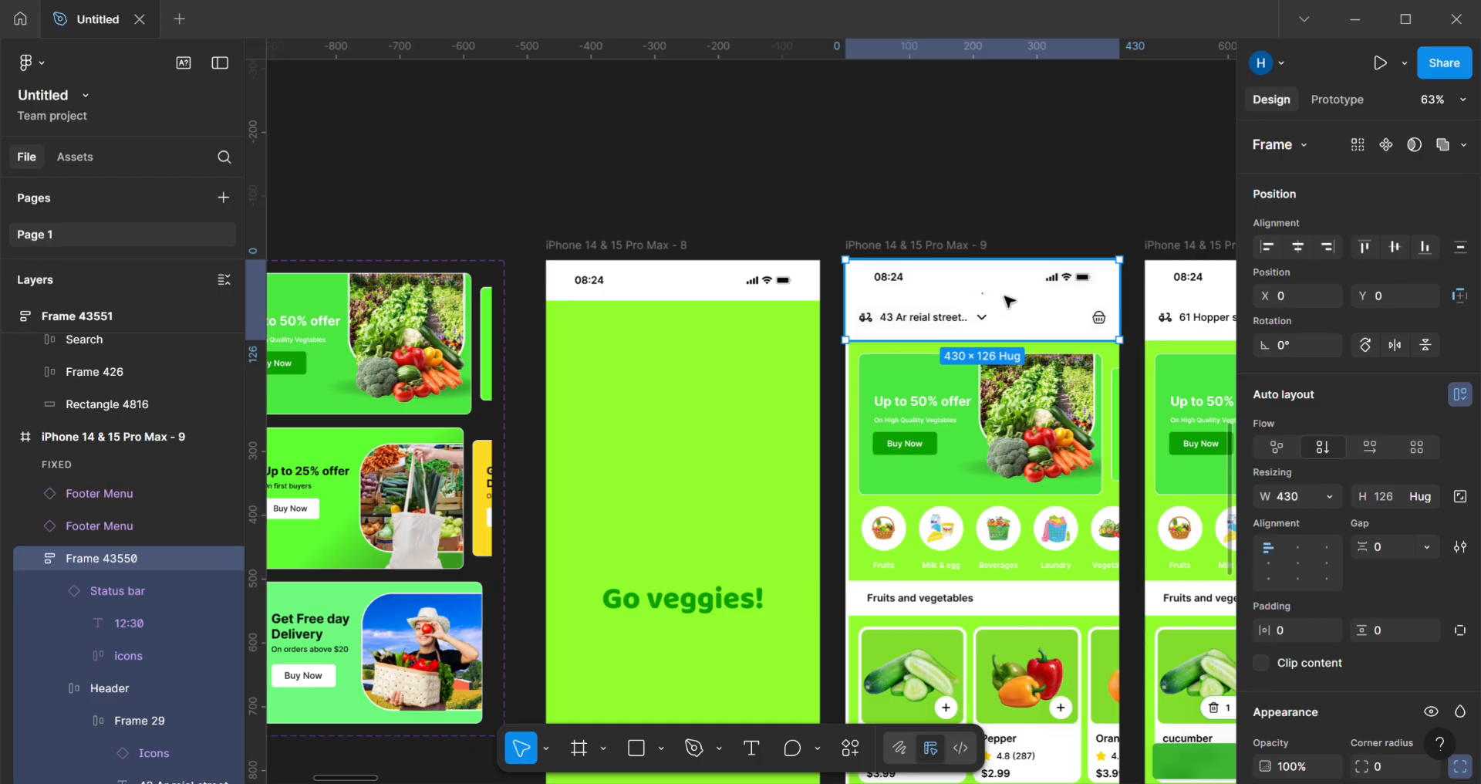
pyautogui.moveTo(1007, 299); pyautogui.dragTo(980, 338)
pyautogui.hotkey('ctrl', 'z')
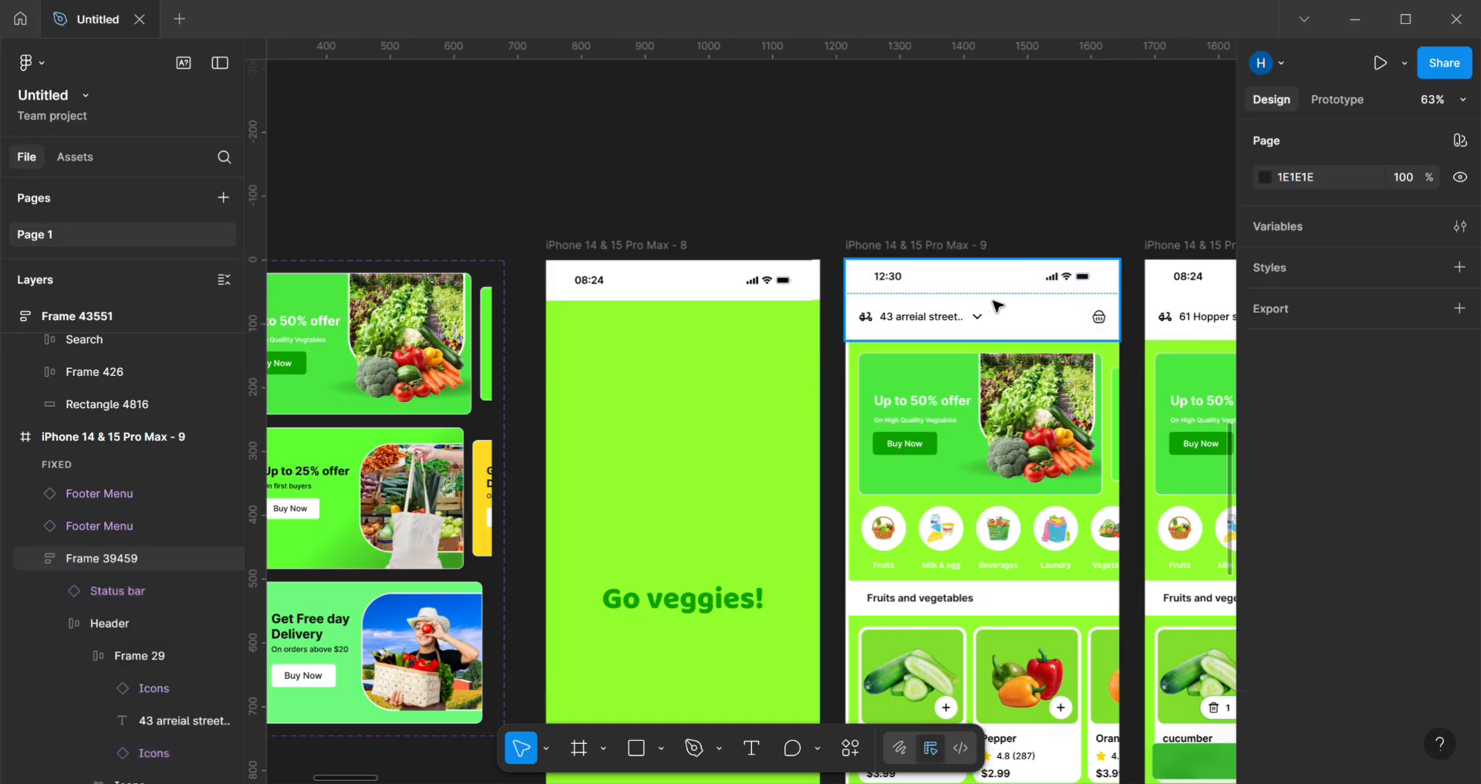
# Step: Check the sizing and auto layout of the 12:30 status bar on the iPhone 14 & 15 Pro Max - 9 screen
pyautogui.click(1003, 292)
pyautogui.click(1003, 291)
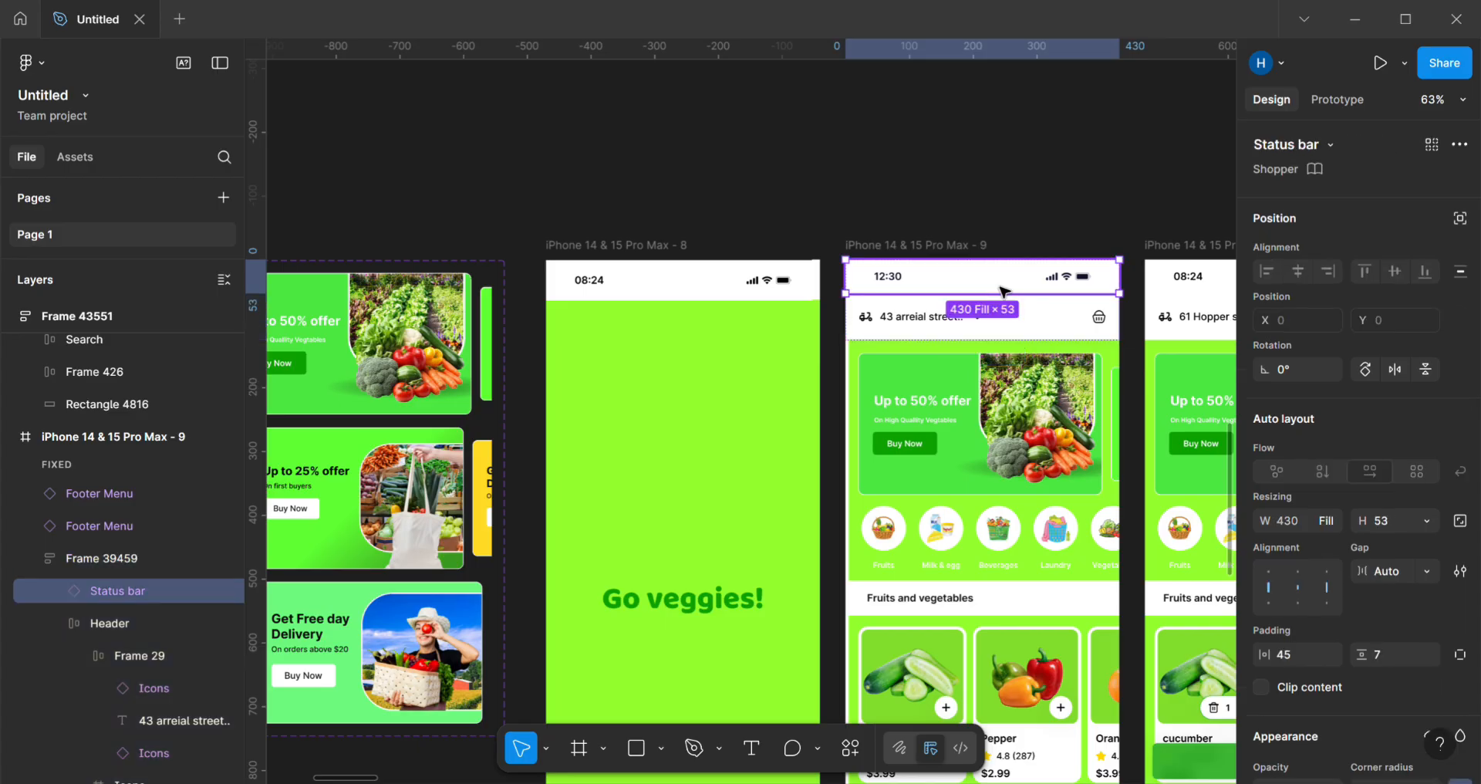
pyautogui.scroll(-9, 1002, 295)
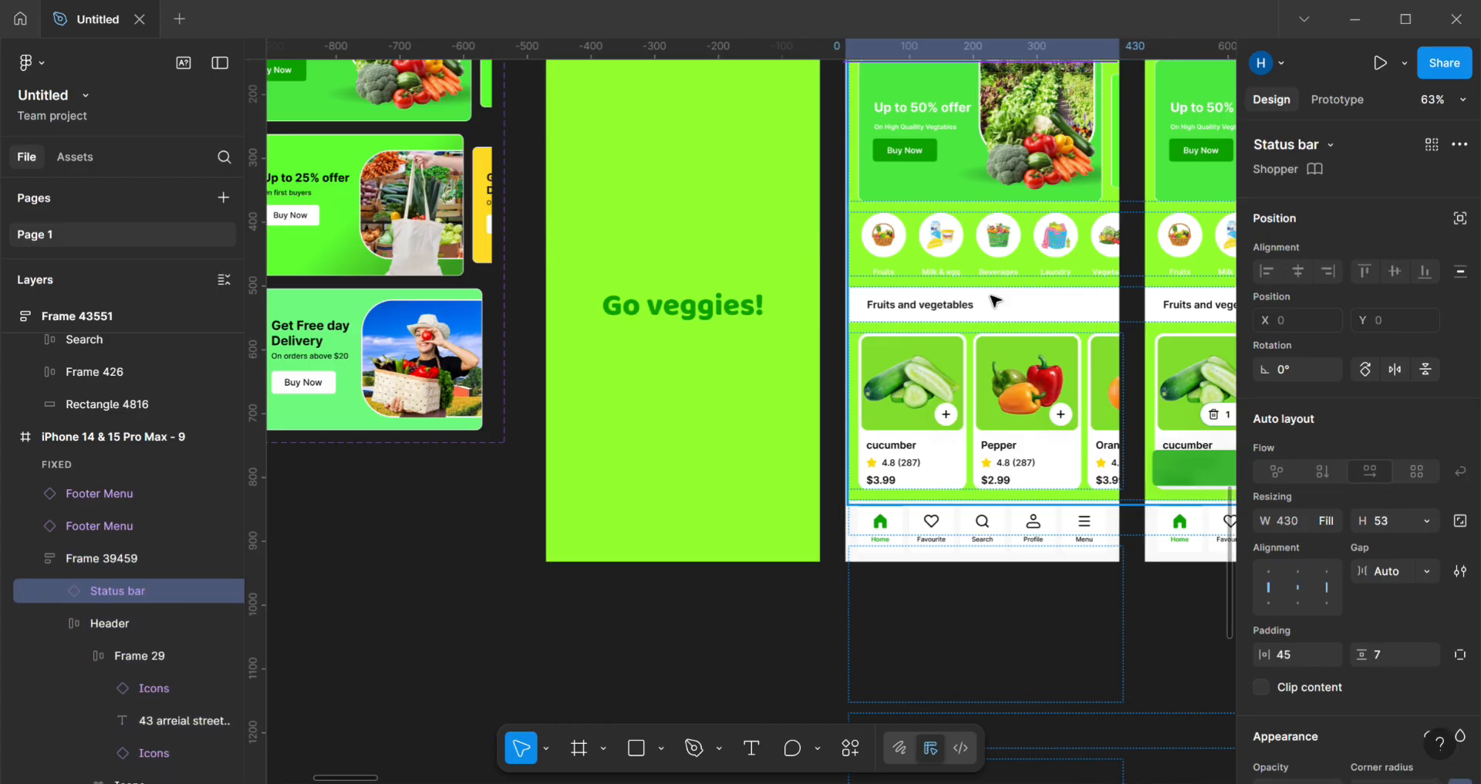
pyautogui.click(945, 312)
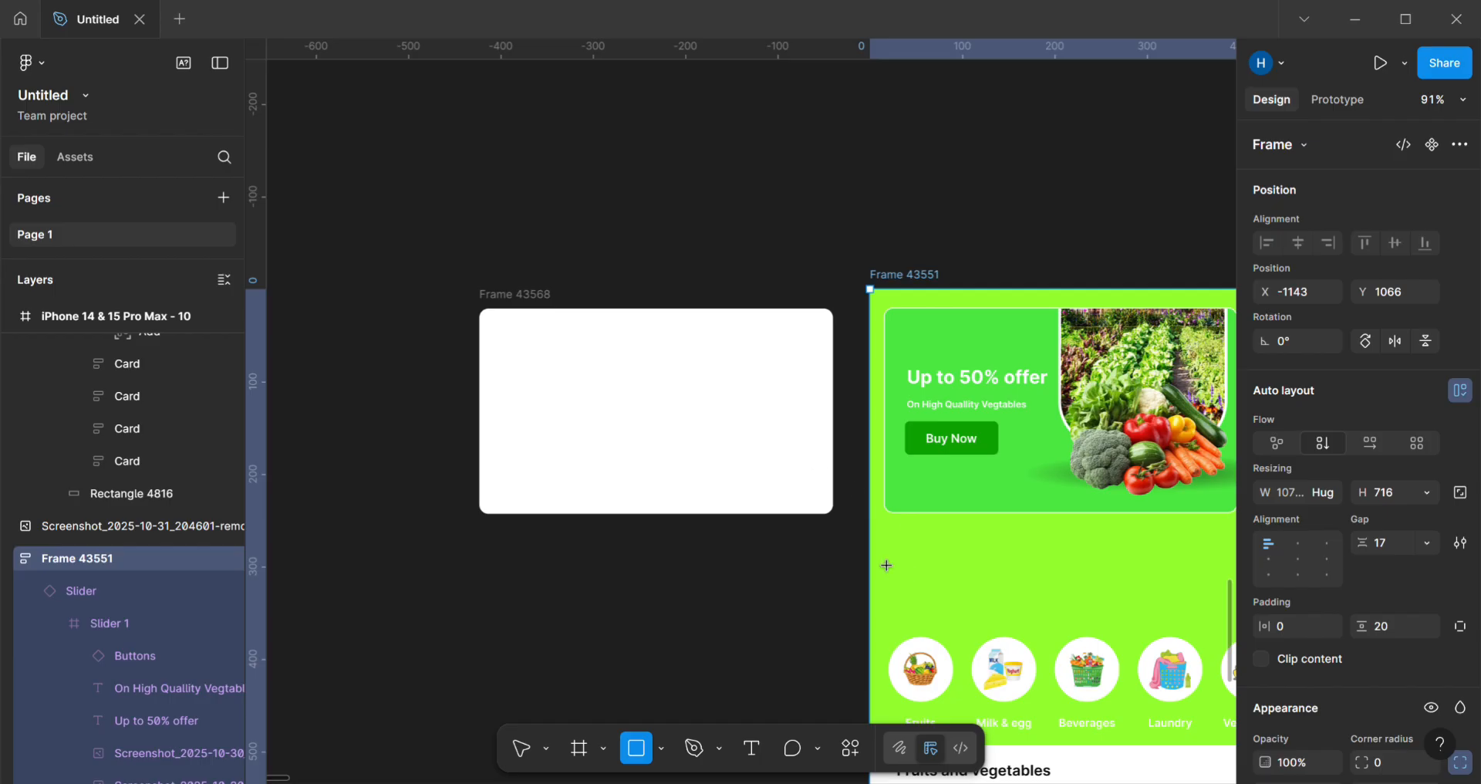
pyautogui.scroll(-6, 1306, 423)
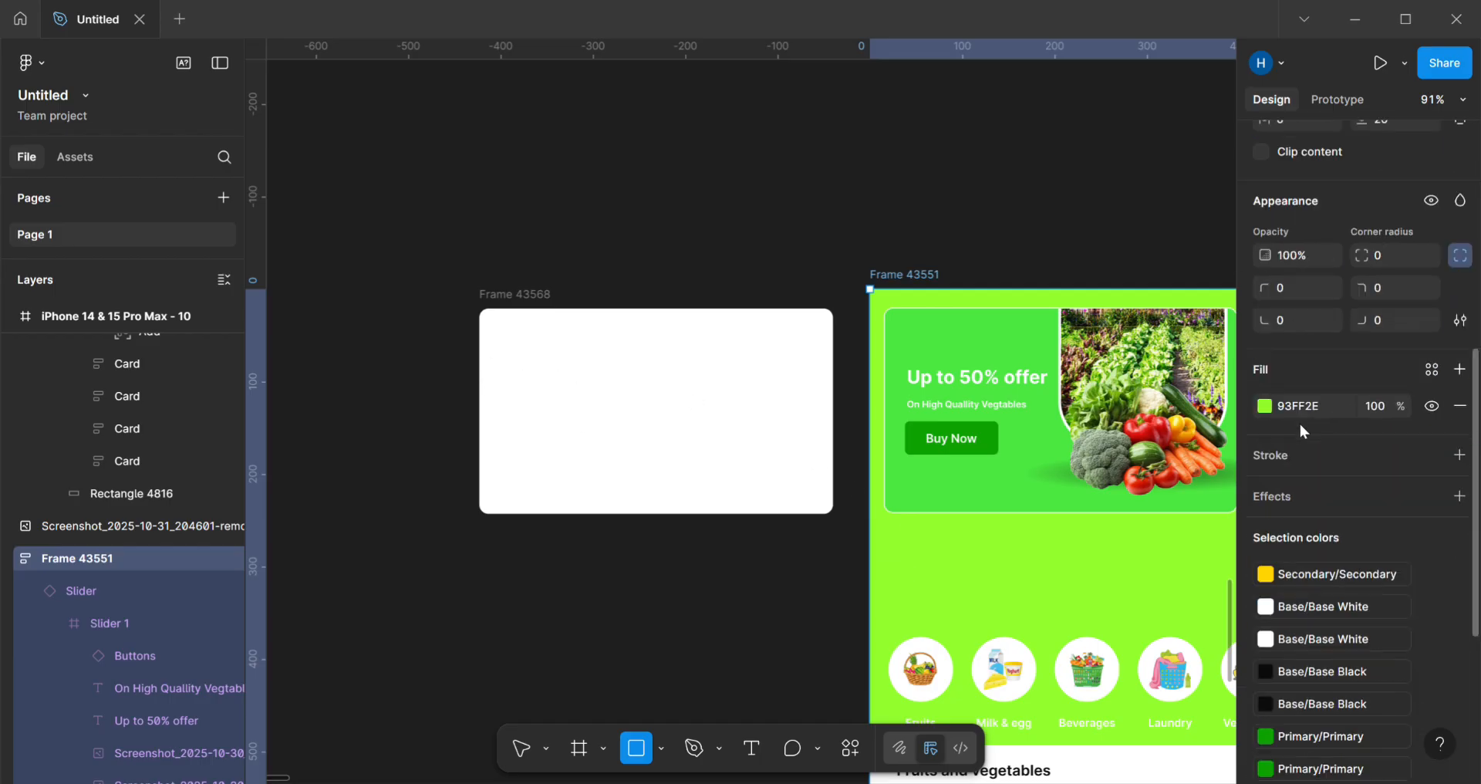
pyautogui.click(734, 429)
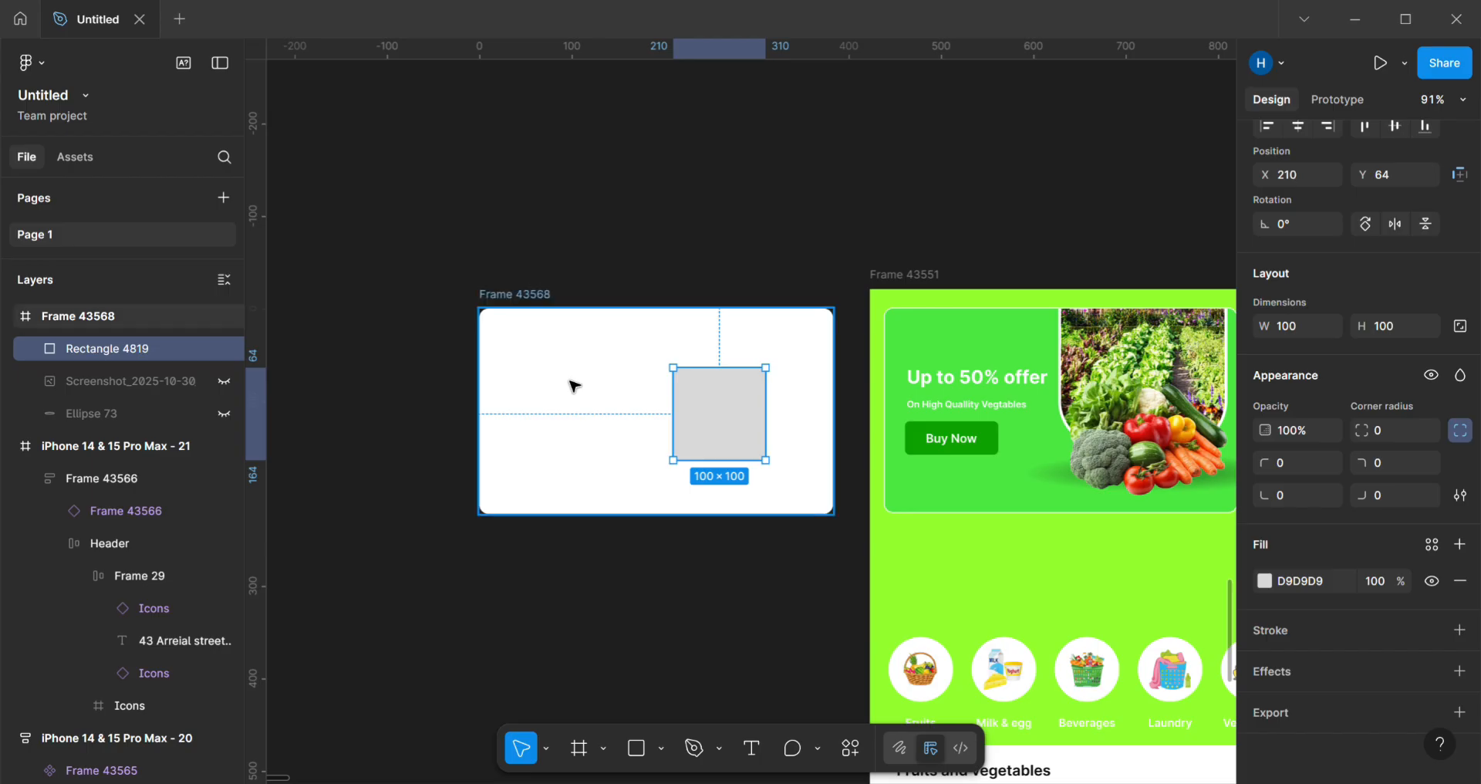
pyautogui.hotkey('ctrl', 'z')
# Step: Add a white FFFFFF stroke to the blank banner frame beside the home screen content
pyautogui.click(628, 330)
pyautogui.scroll(-2, 1321, 442)
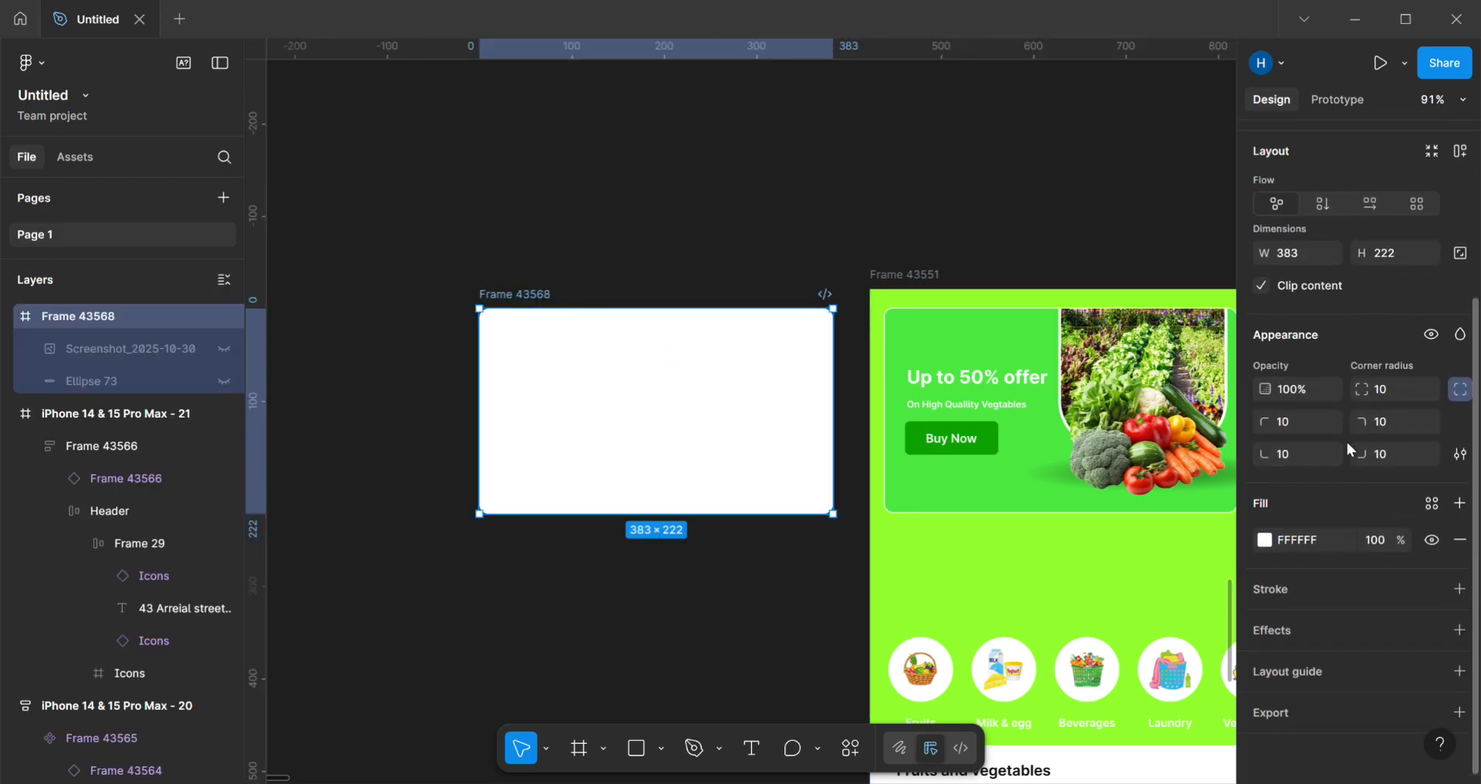
pyautogui.click(1460, 589)
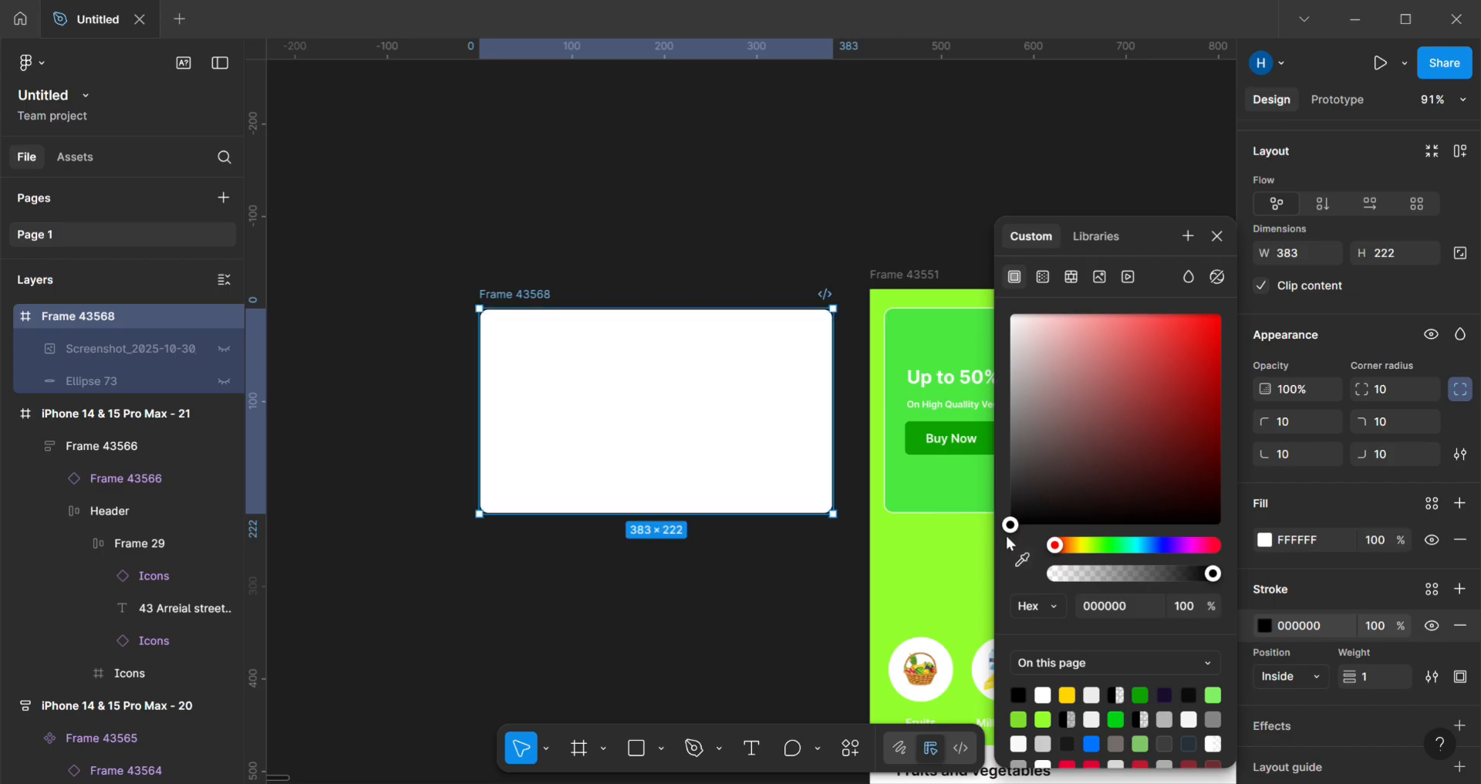
pyautogui.moveTo(1008, 525); pyautogui.dragTo(1011, 391)
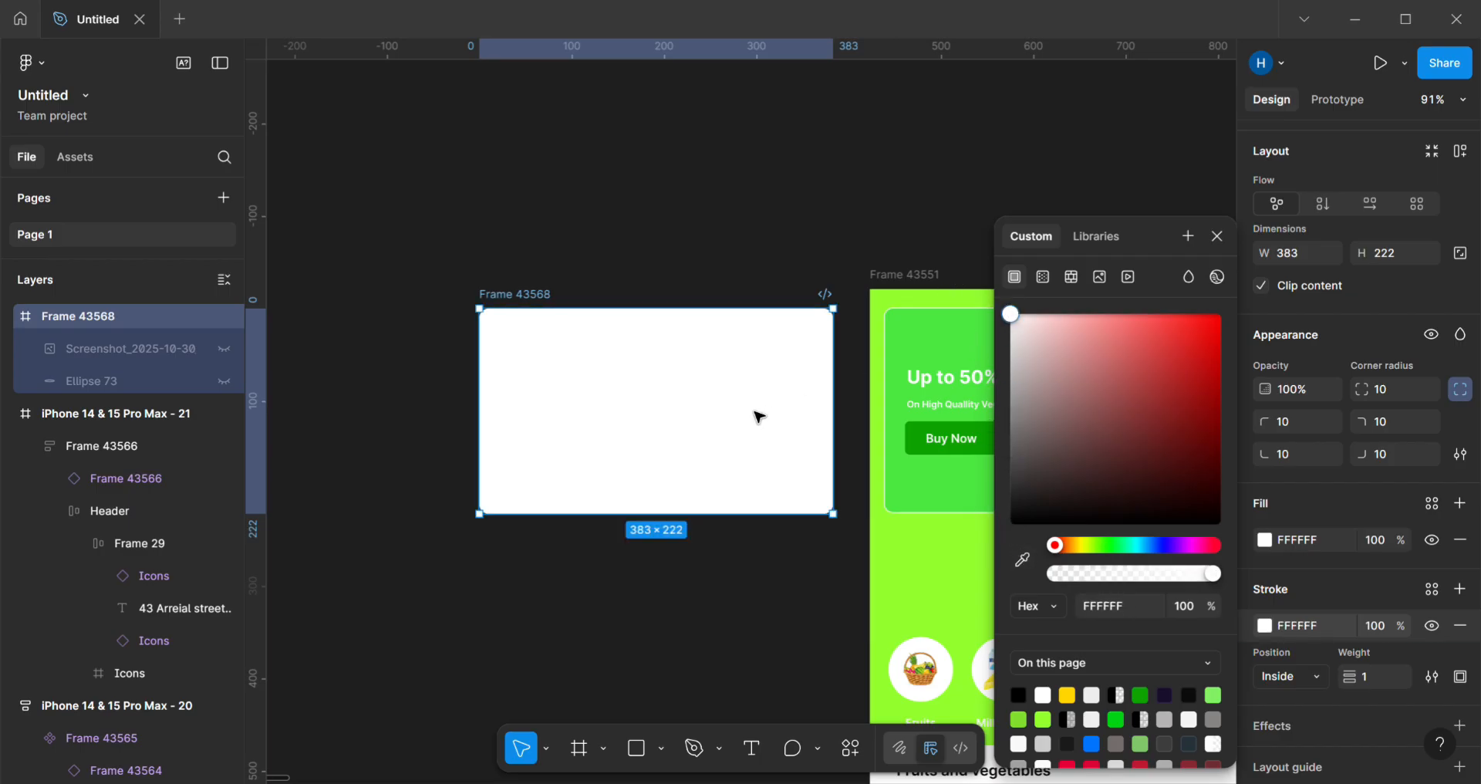
pyautogui.press('Escape')
pyautogui.press('Escape')
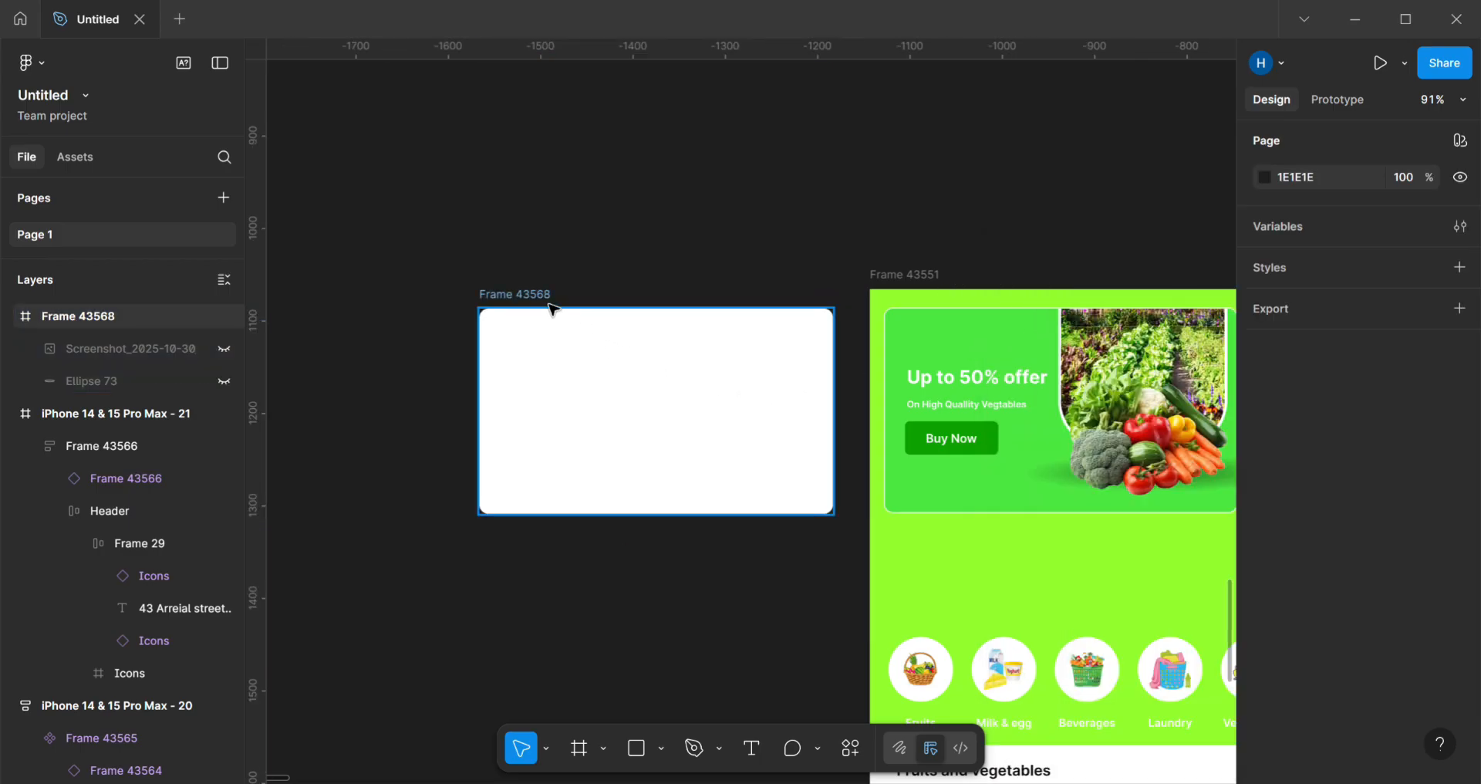
# Step: Fill the blank banner frame with the green #4BE740 sampled from the "Up to 50% offer" banner
pyautogui.click(612, 350)
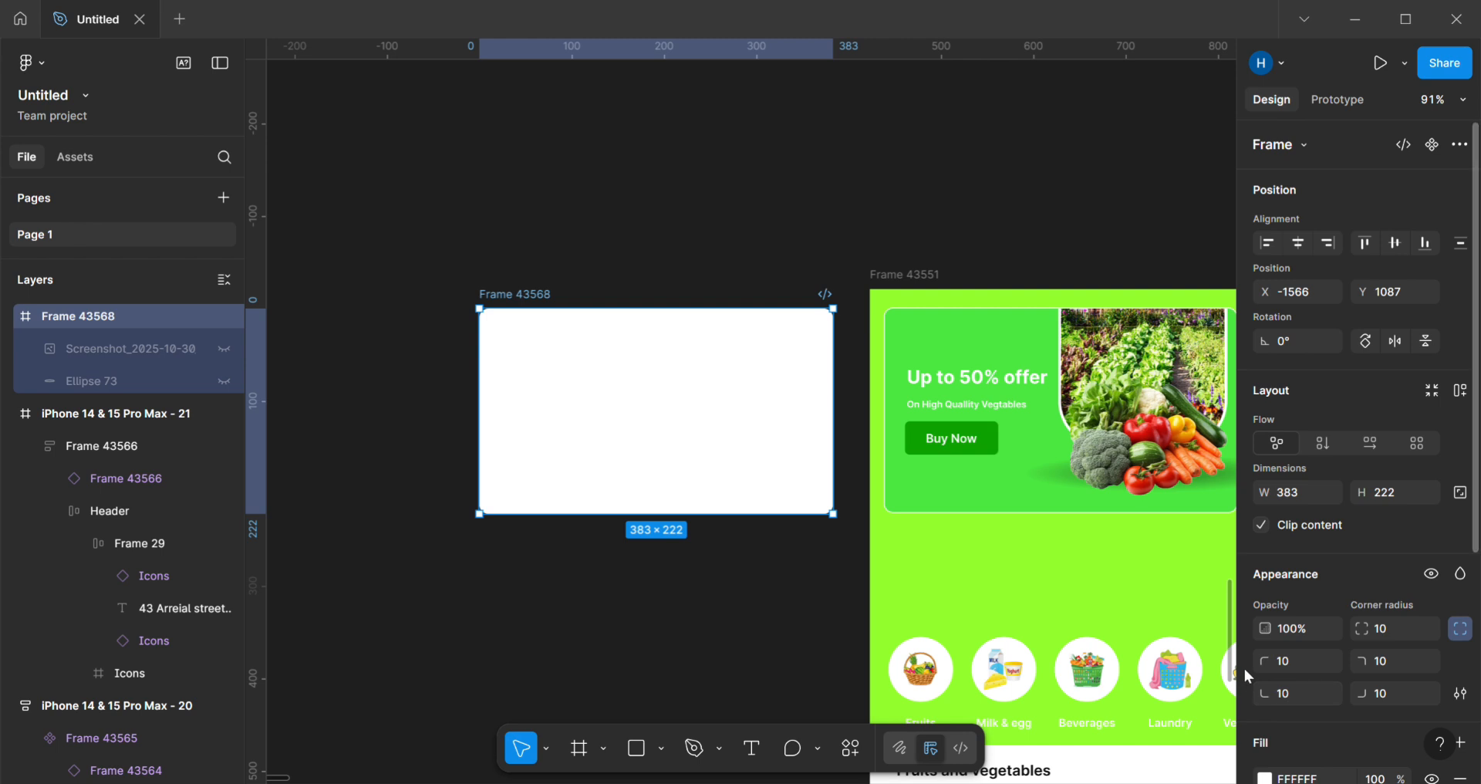
pyautogui.click(1265, 778)
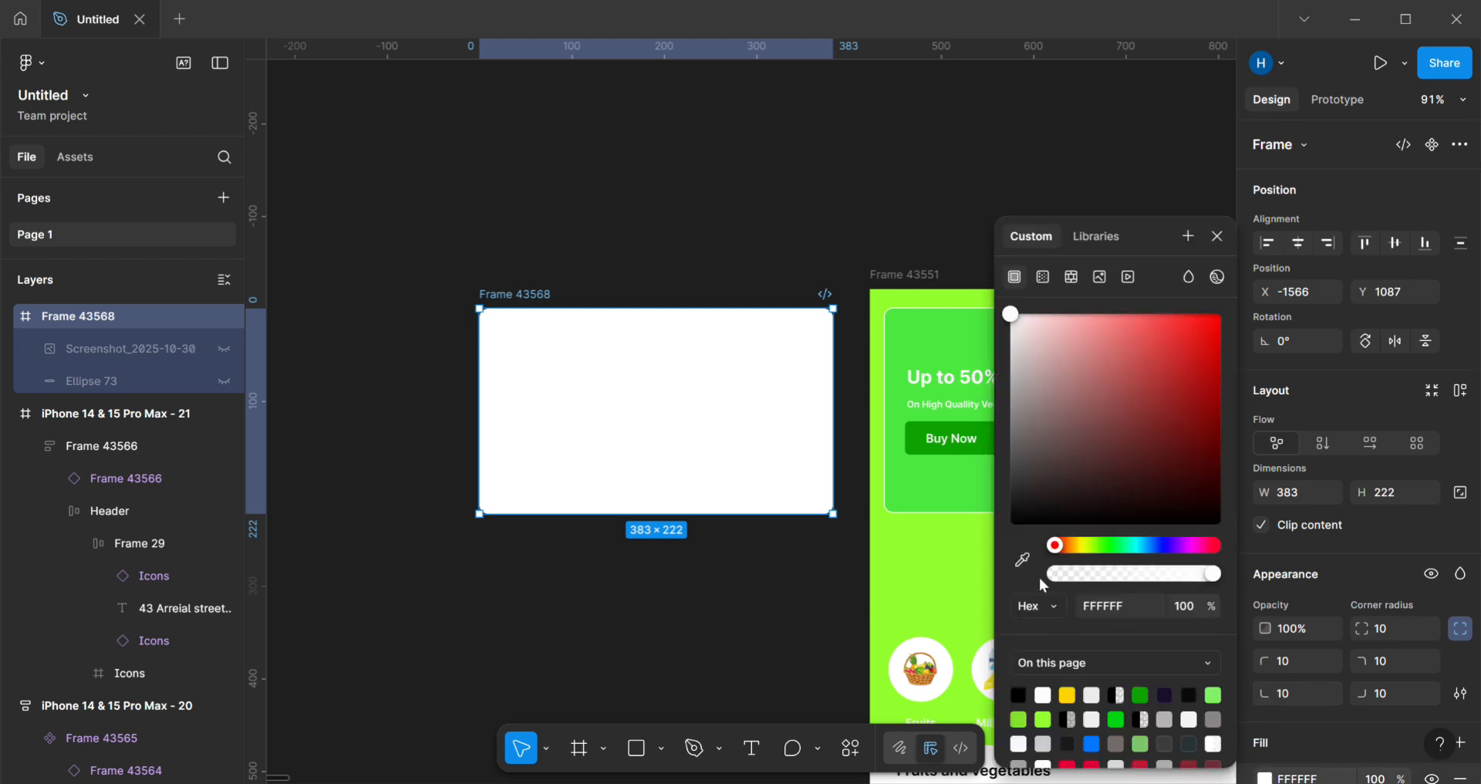
pyautogui.click(1023, 560)
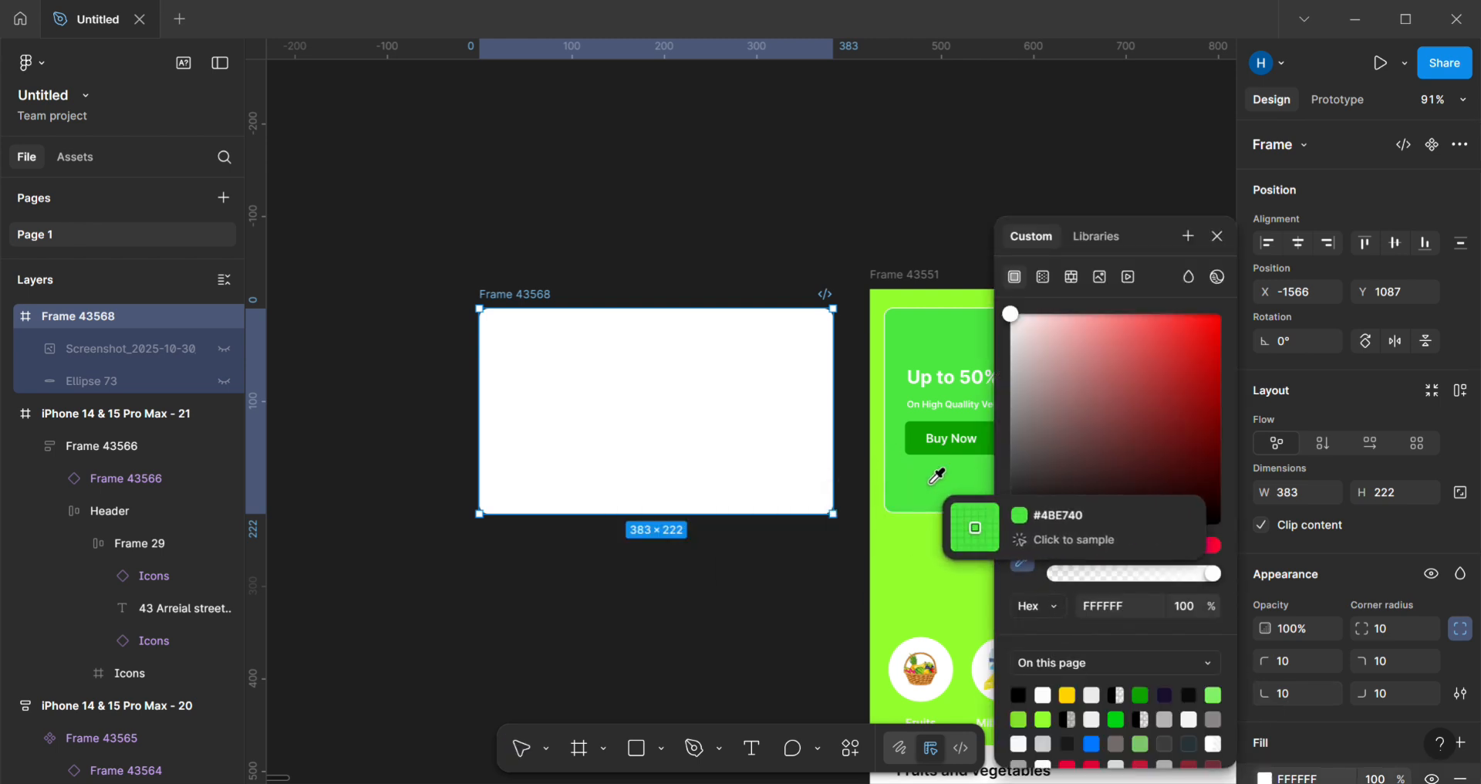
pyautogui.click(936, 488)
pyautogui.click(778, 275)
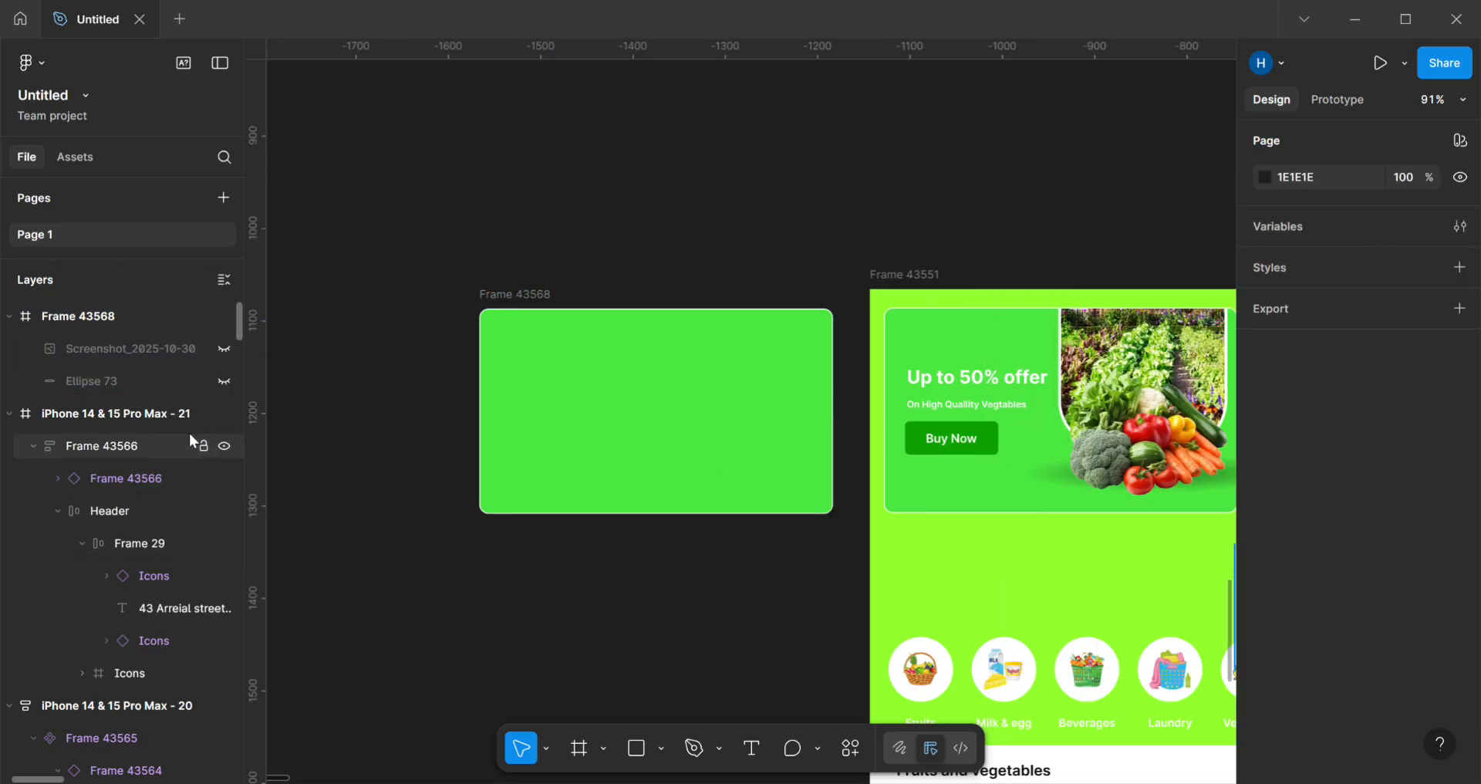
# Step: Unhide the Ellipse 73 layer inside the green banner frame and select the ellipse
pyautogui.click(225, 381)
pyautogui.click(722, 494)
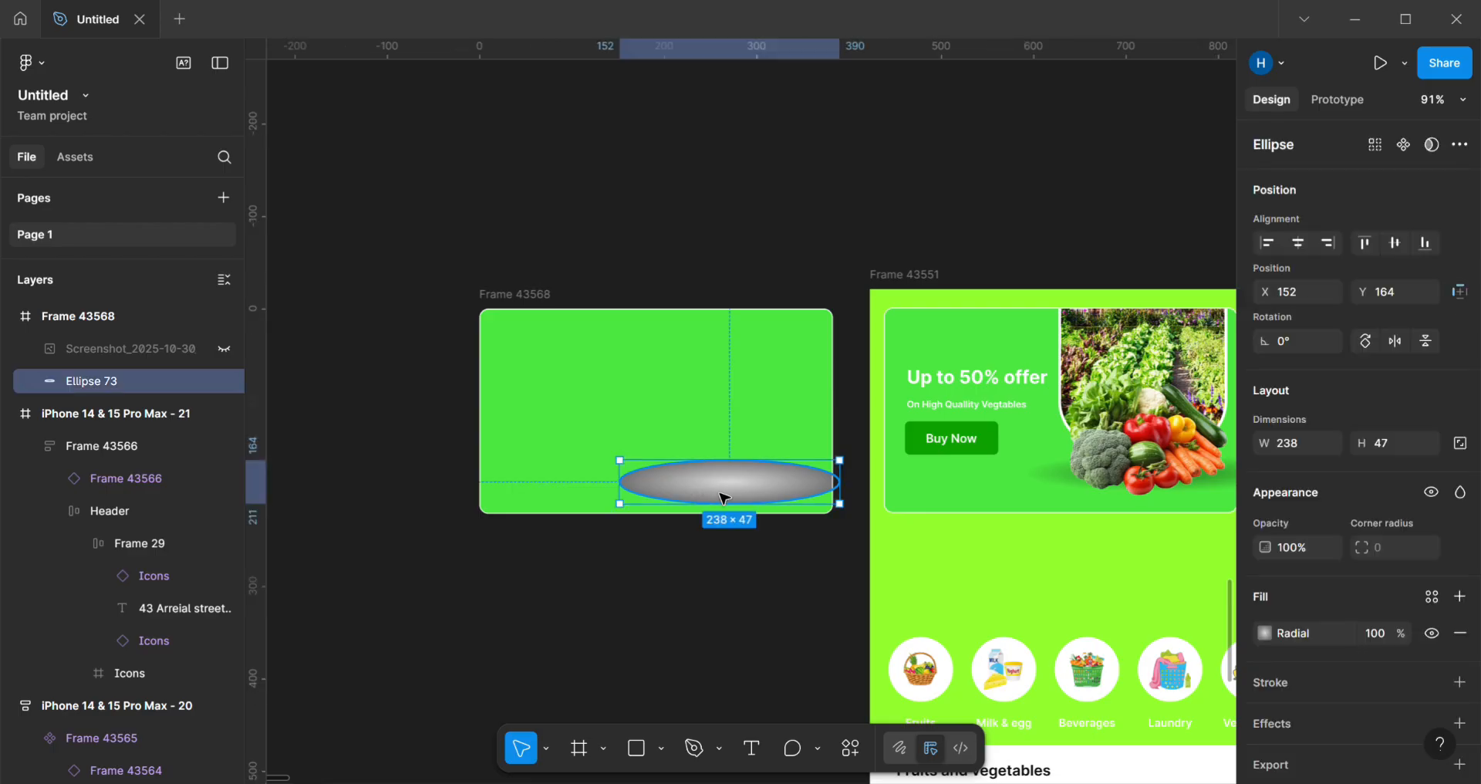
pyautogui.click(662, 749)
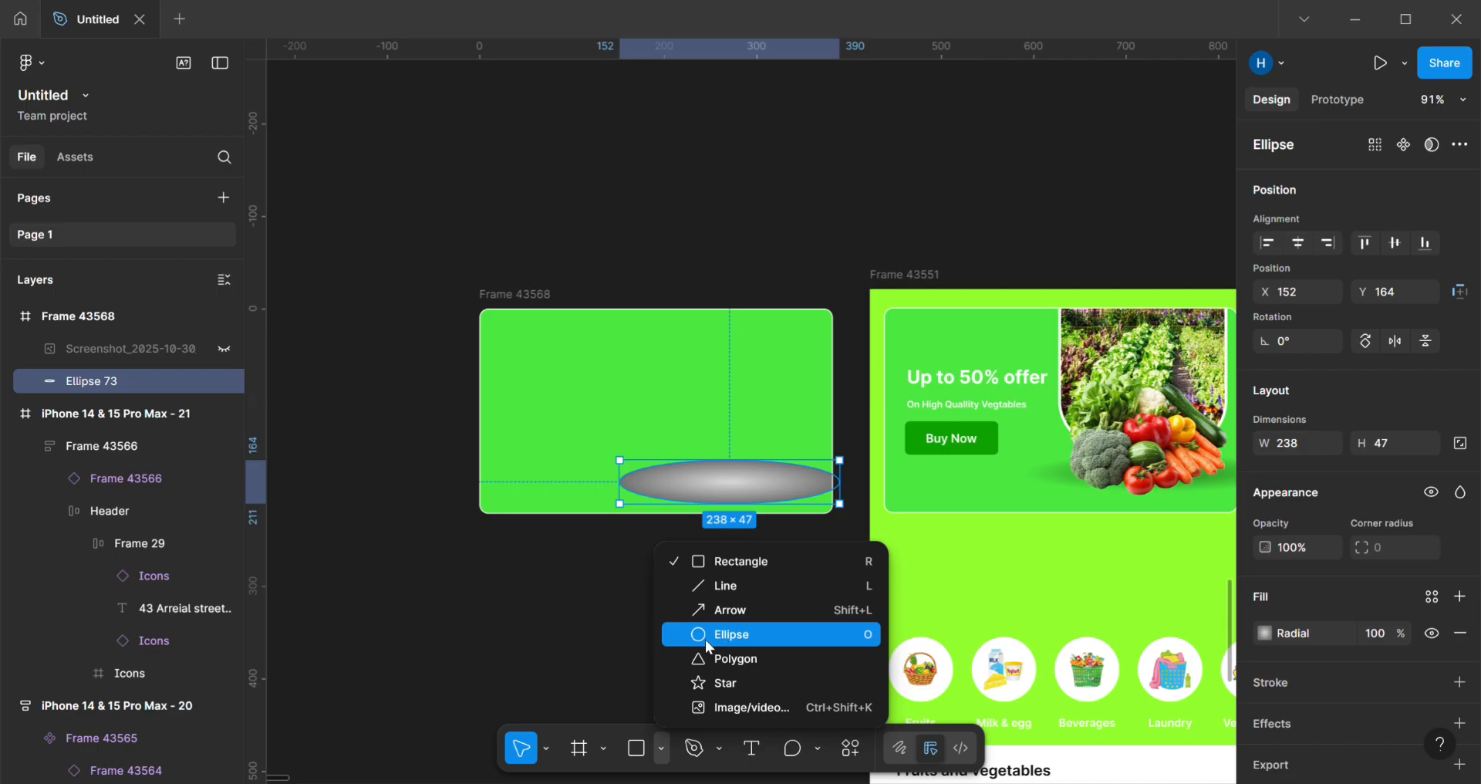
pyautogui.click(618, 628)
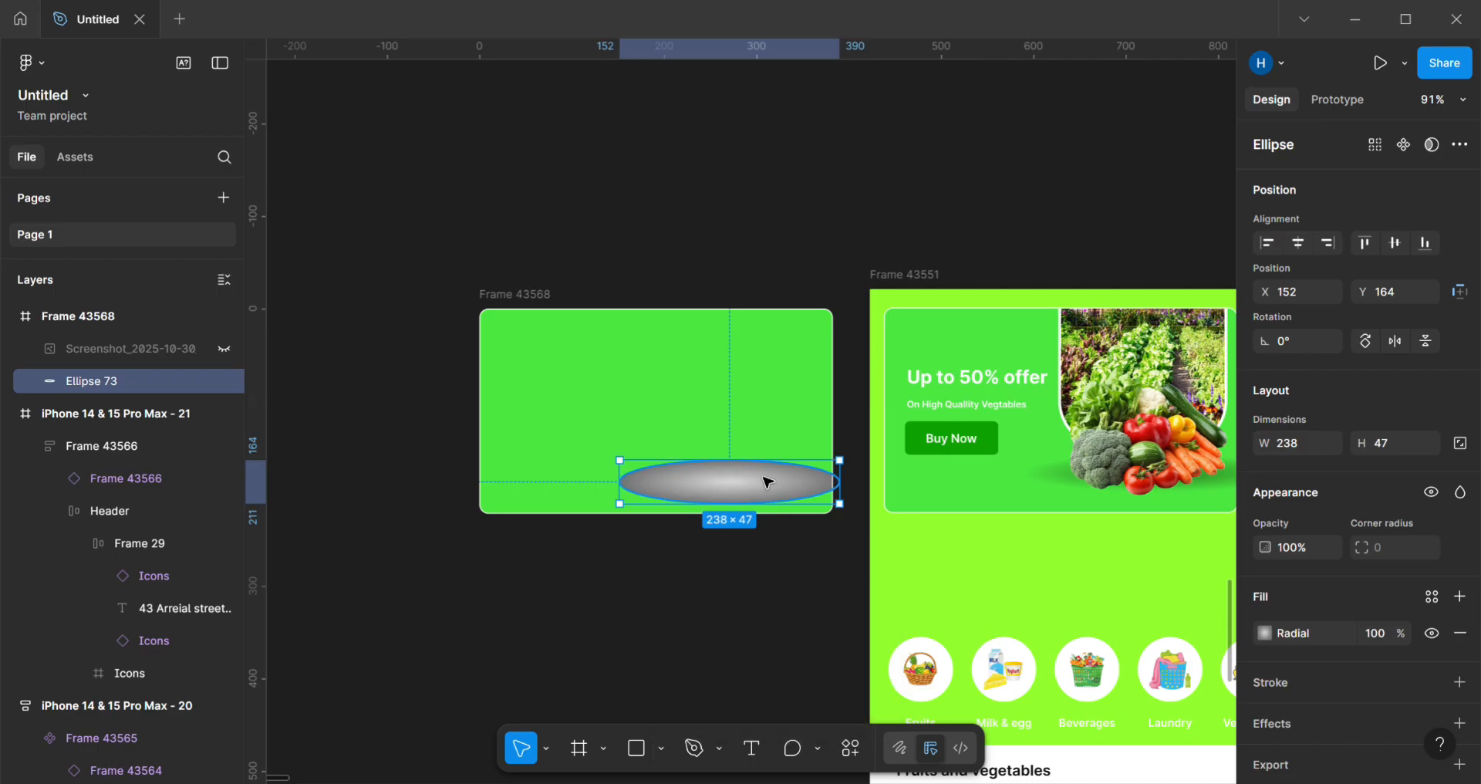
pyautogui.rightClick(758, 488)
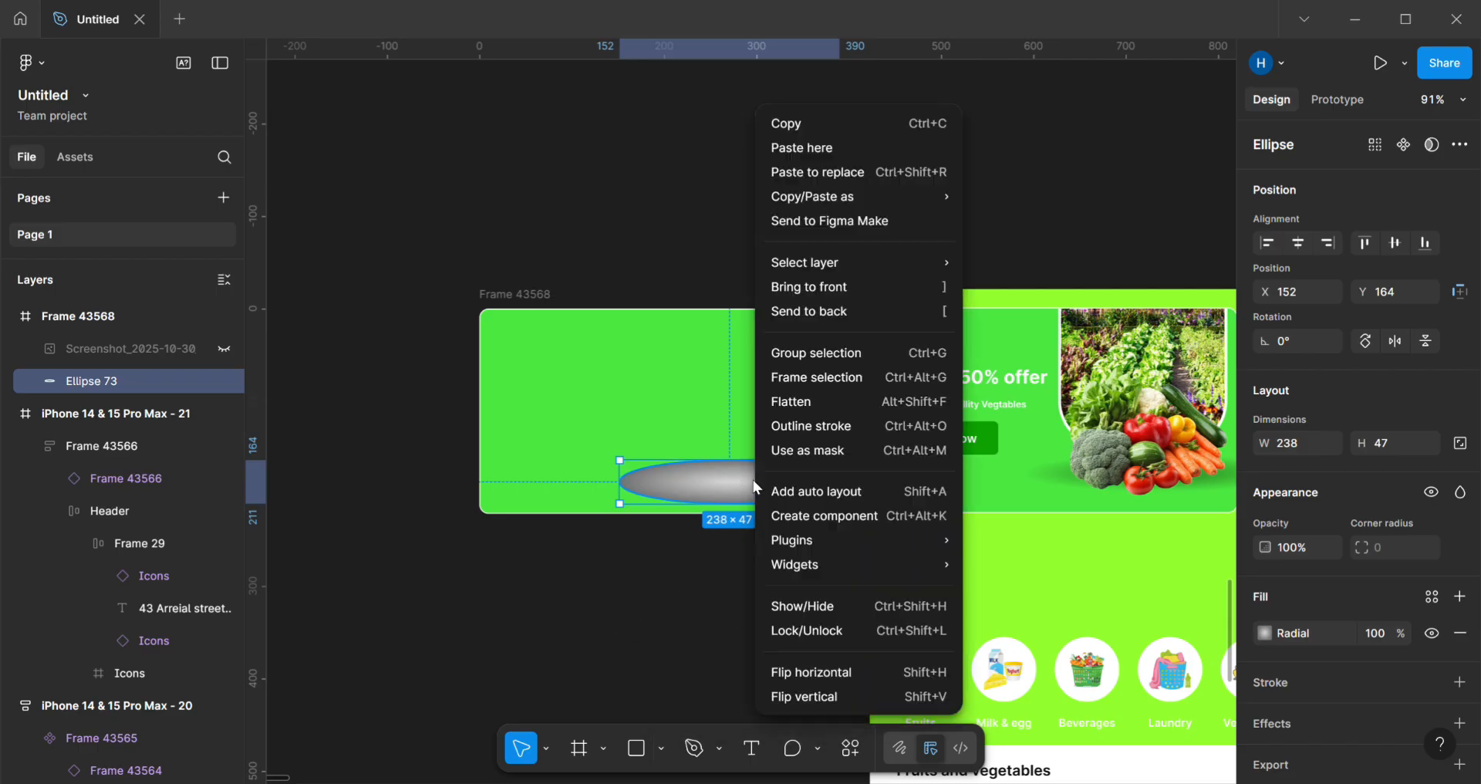
pyautogui.click(752, 479)
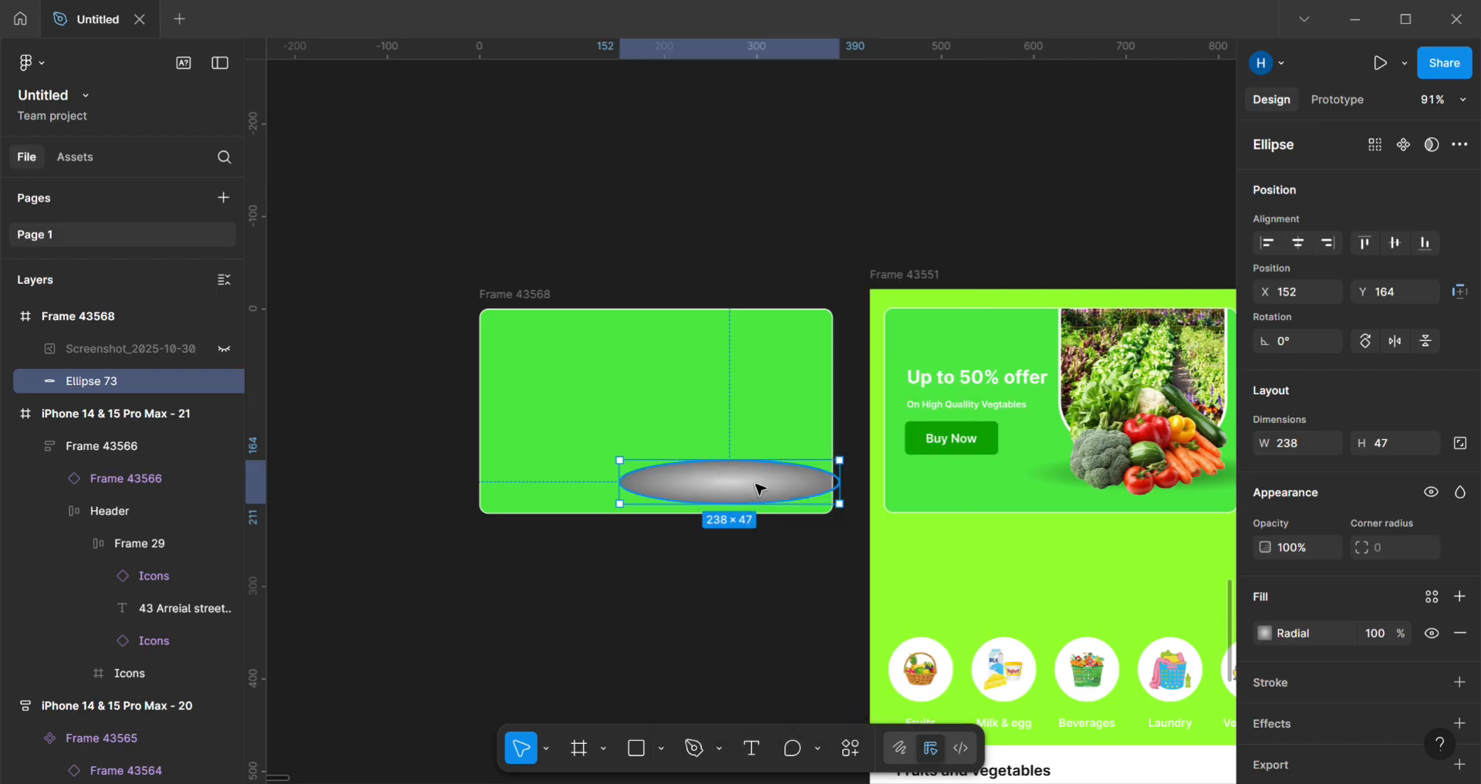
pyautogui.click(1265, 634)
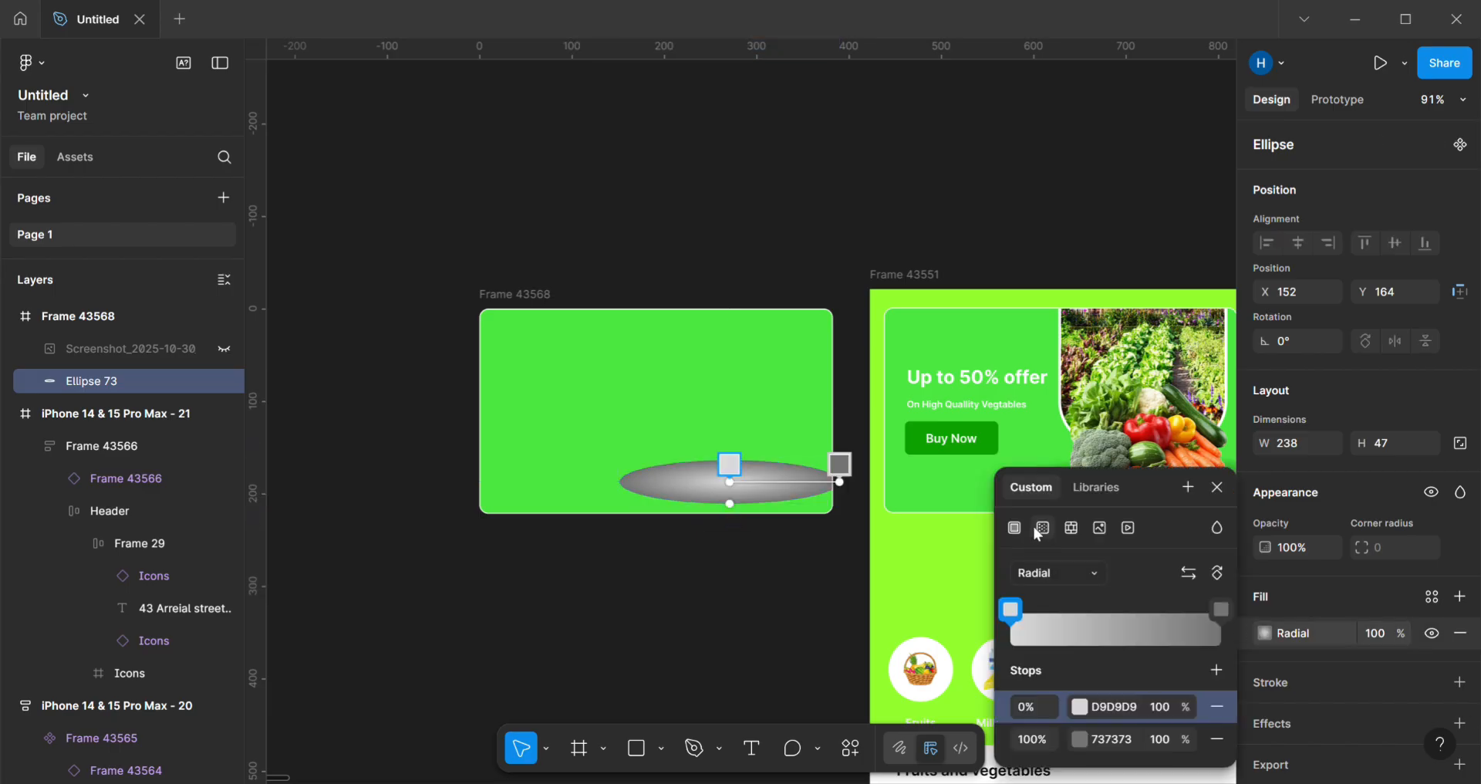
pyautogui.click(1087, 577)
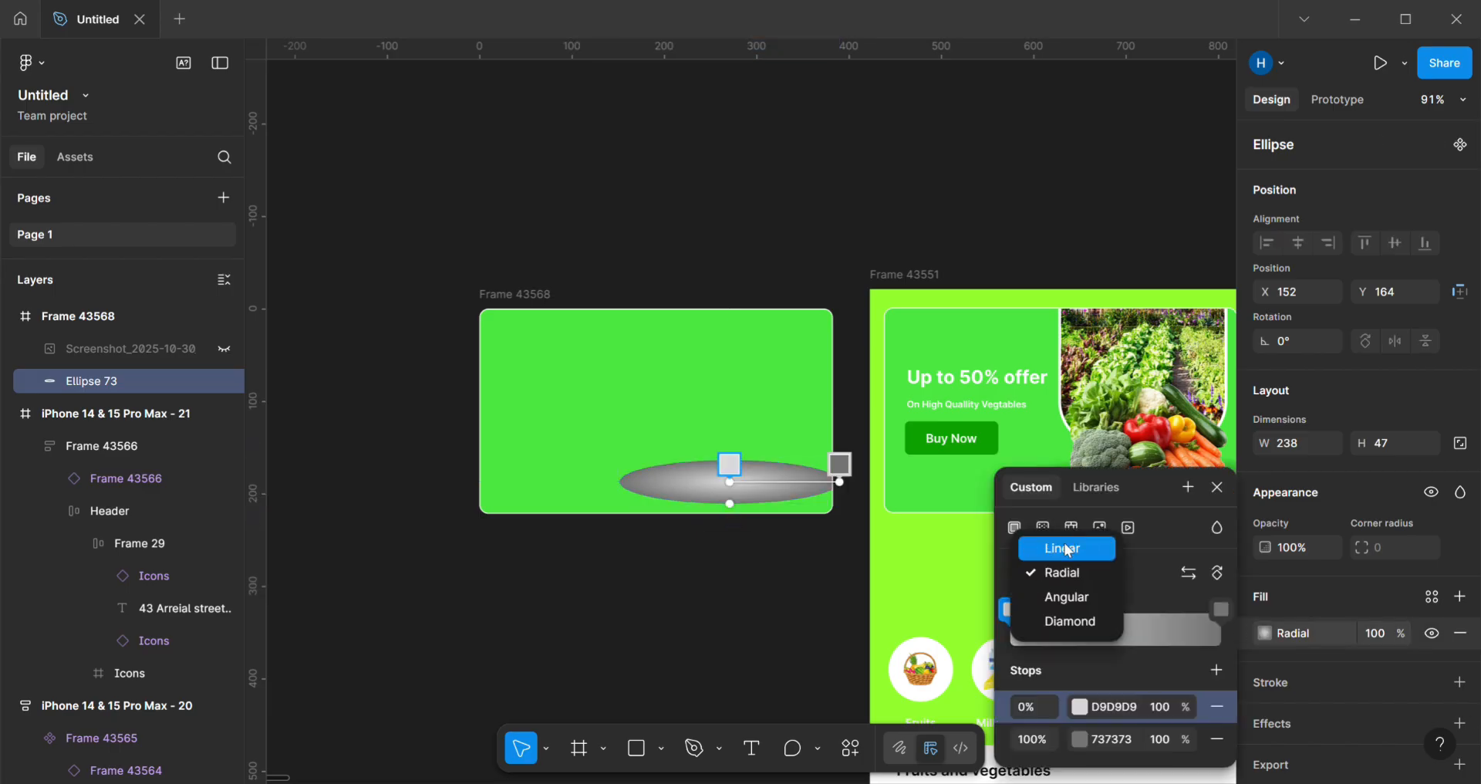
pyautogui.press('Escape')
pyautogui.press('Escape')
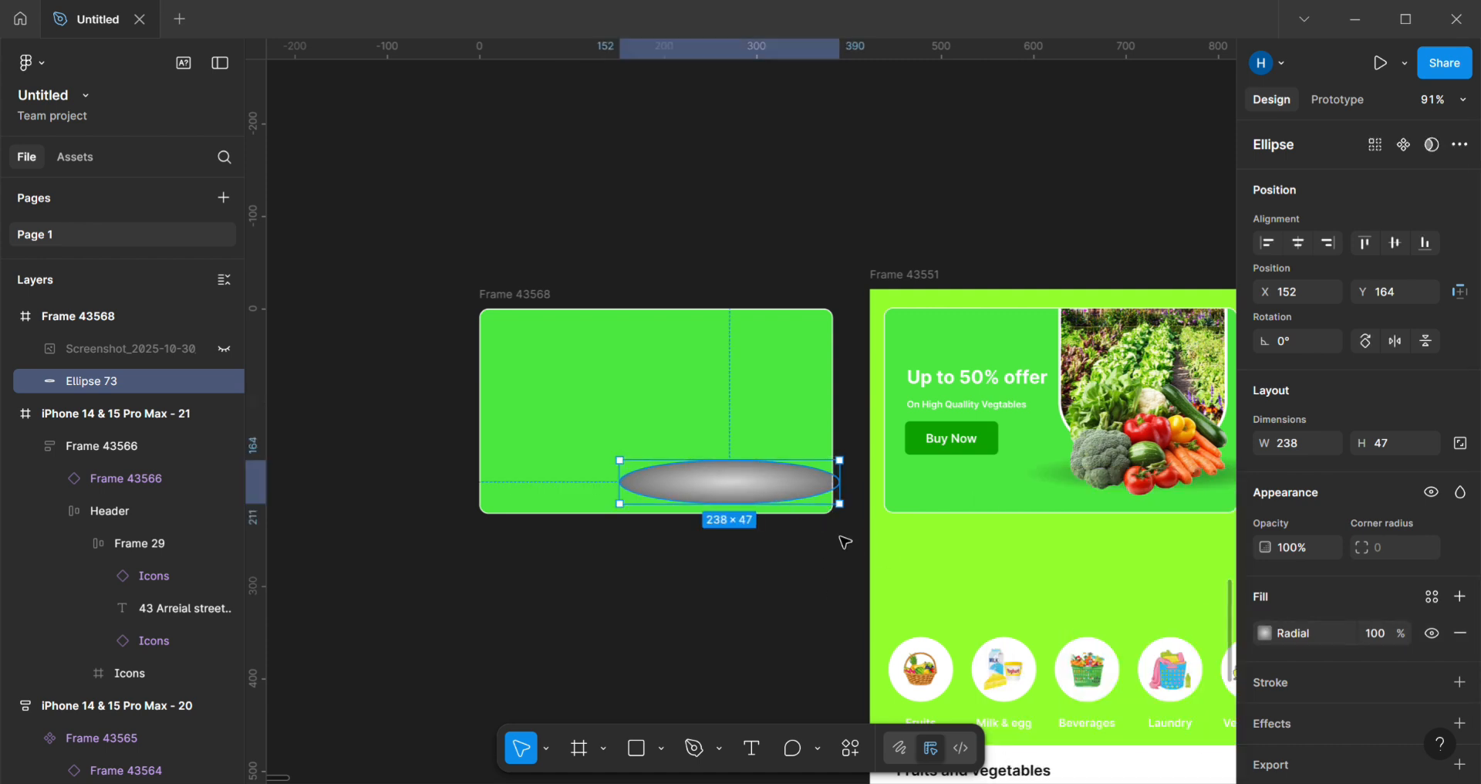
# Step: Change the 737373 stop of the ellipse's radial gradient to black 000000 at 57% opacity and move it to 42%
pyautogui.click(1265, 633)
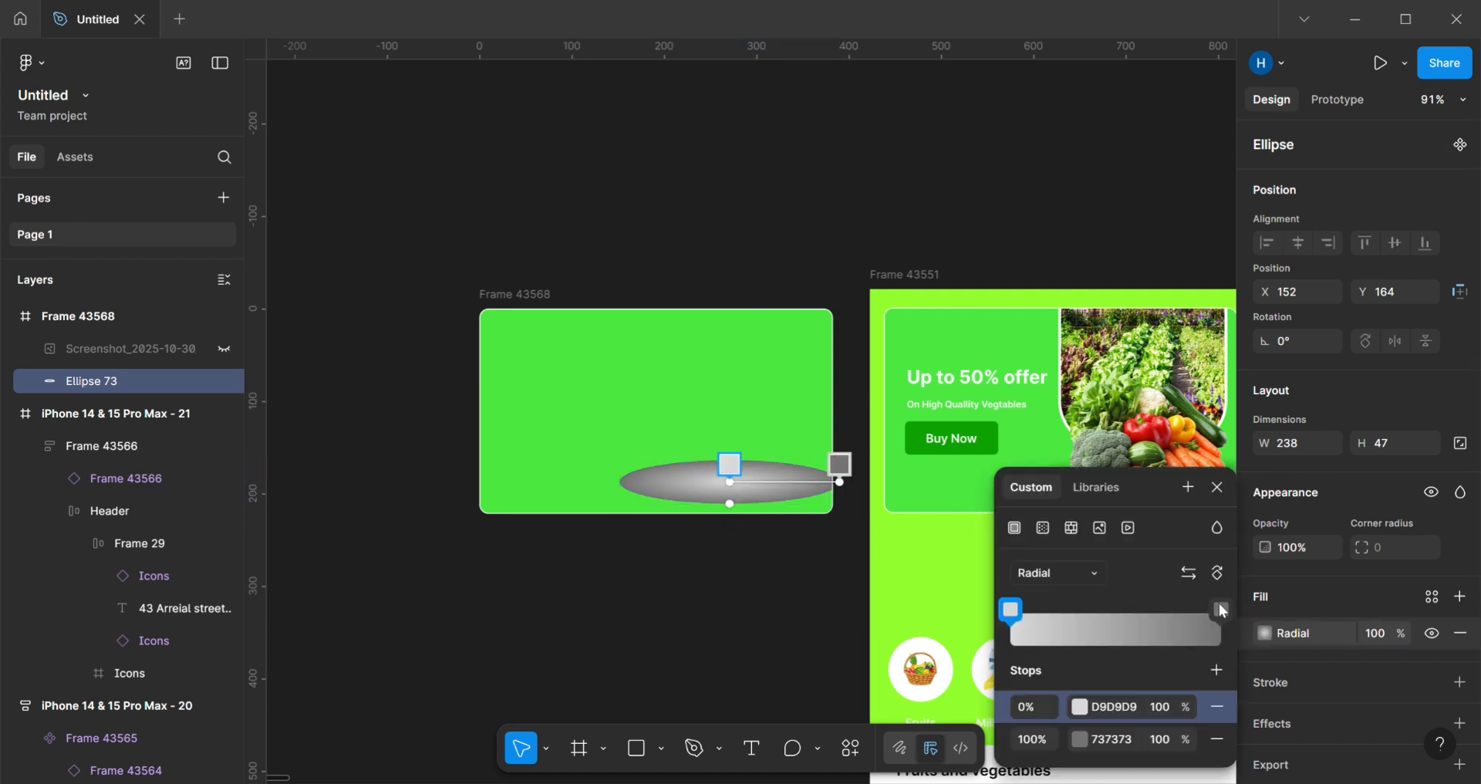
pyautogui.click(1221, 610)
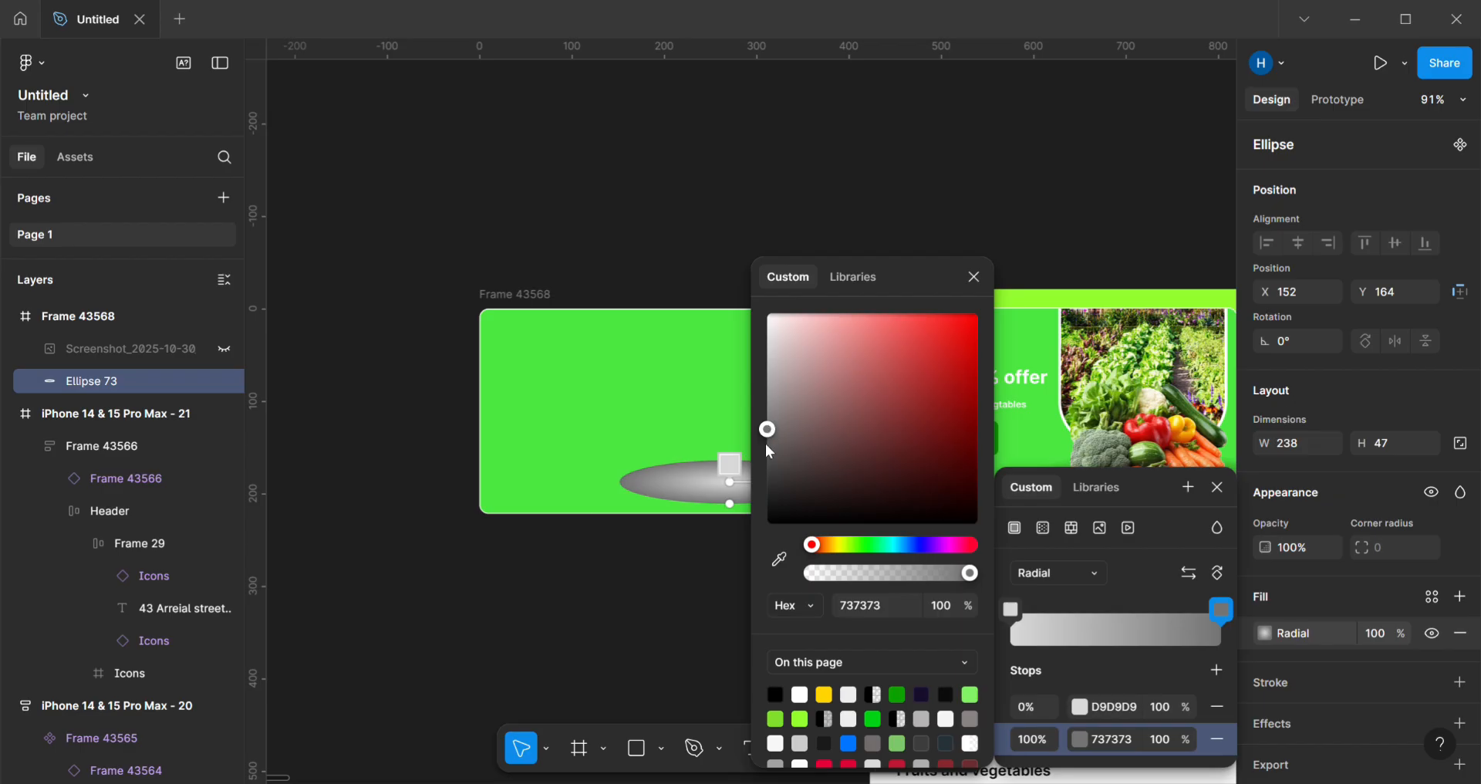
pyautogui.moveTo(769, 451); pyautogui.dragTo(762, 545)
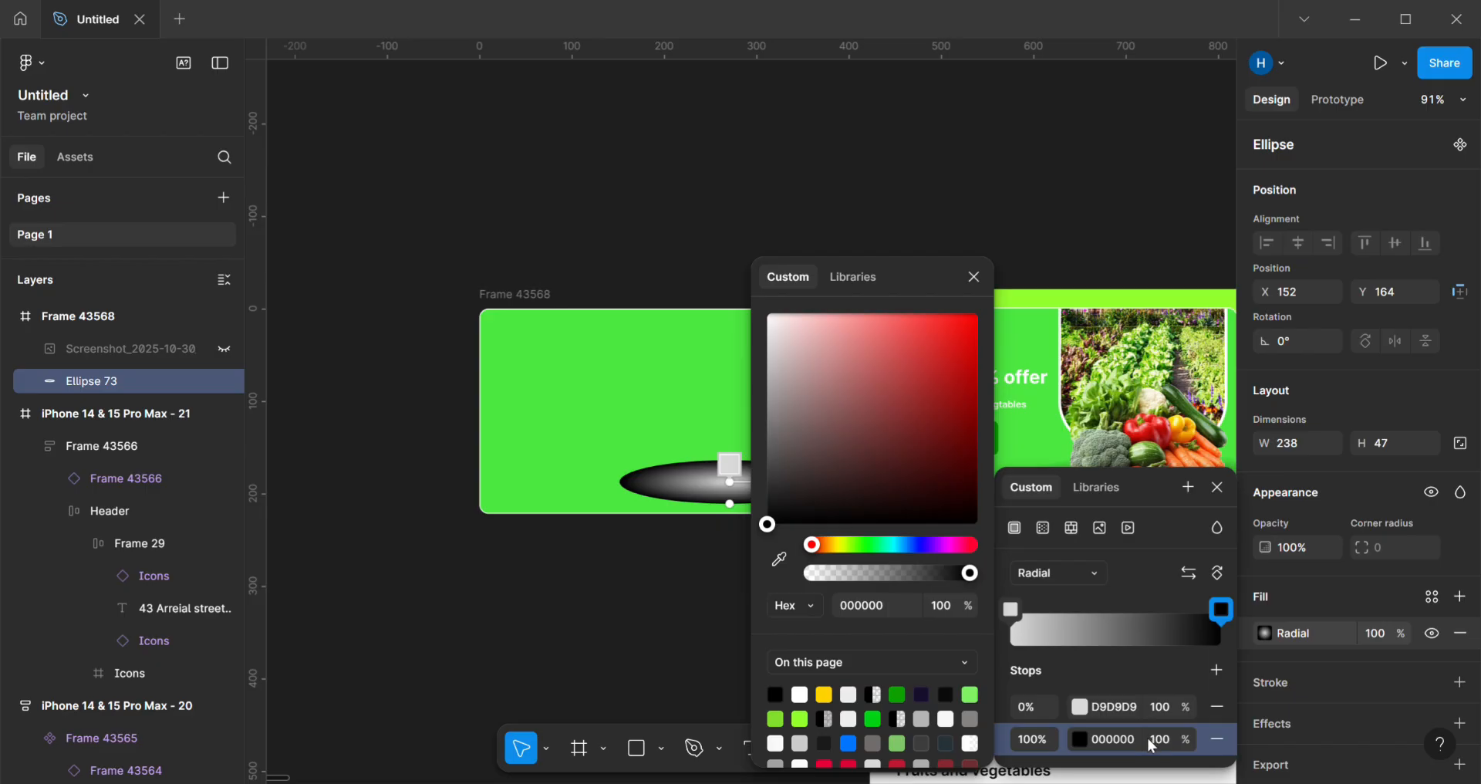
pyautogui.moveTo(1185, 739); pyautogui.dragTo(1213, 738)
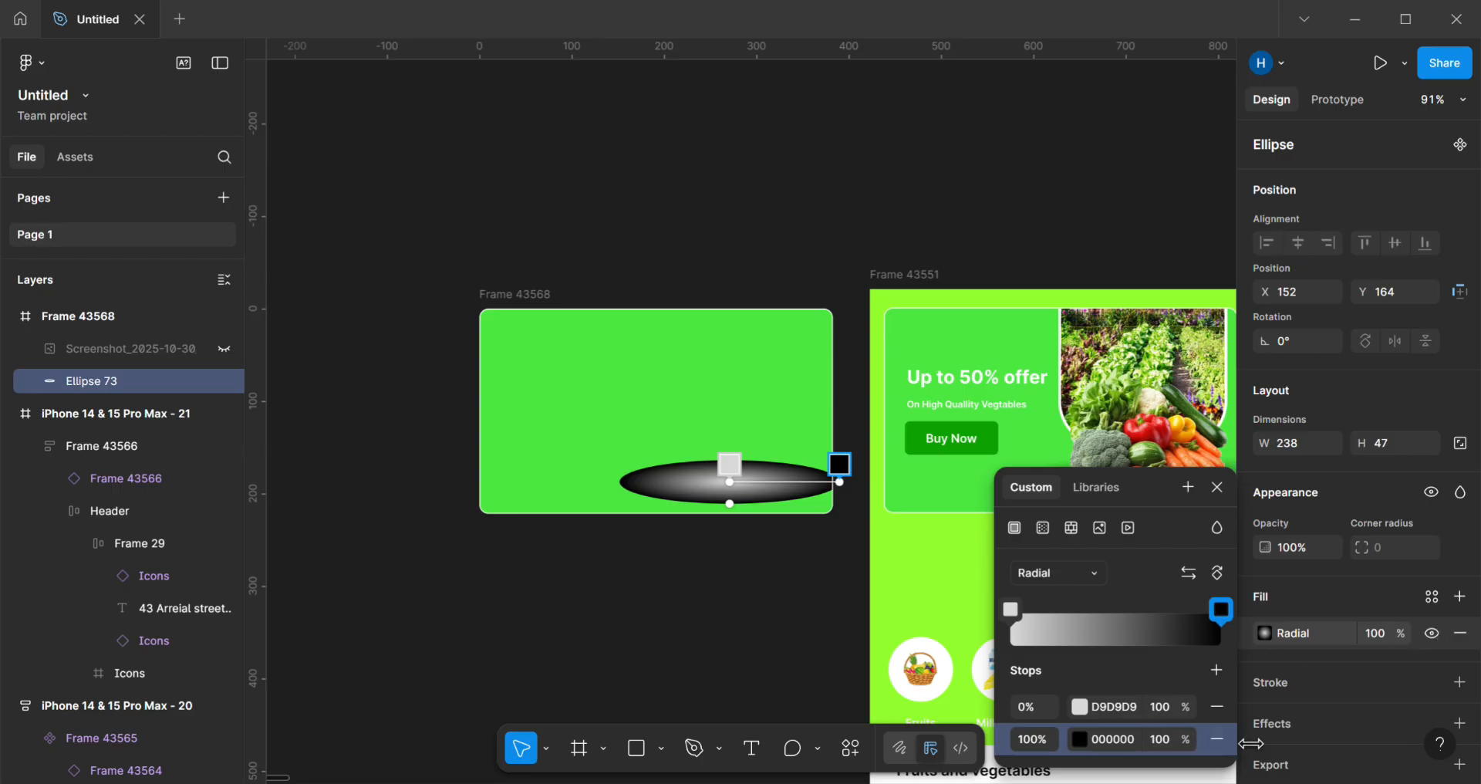
pyautogui.moveTo(1188, 739); pyautogui.dragTo(1102, 610)
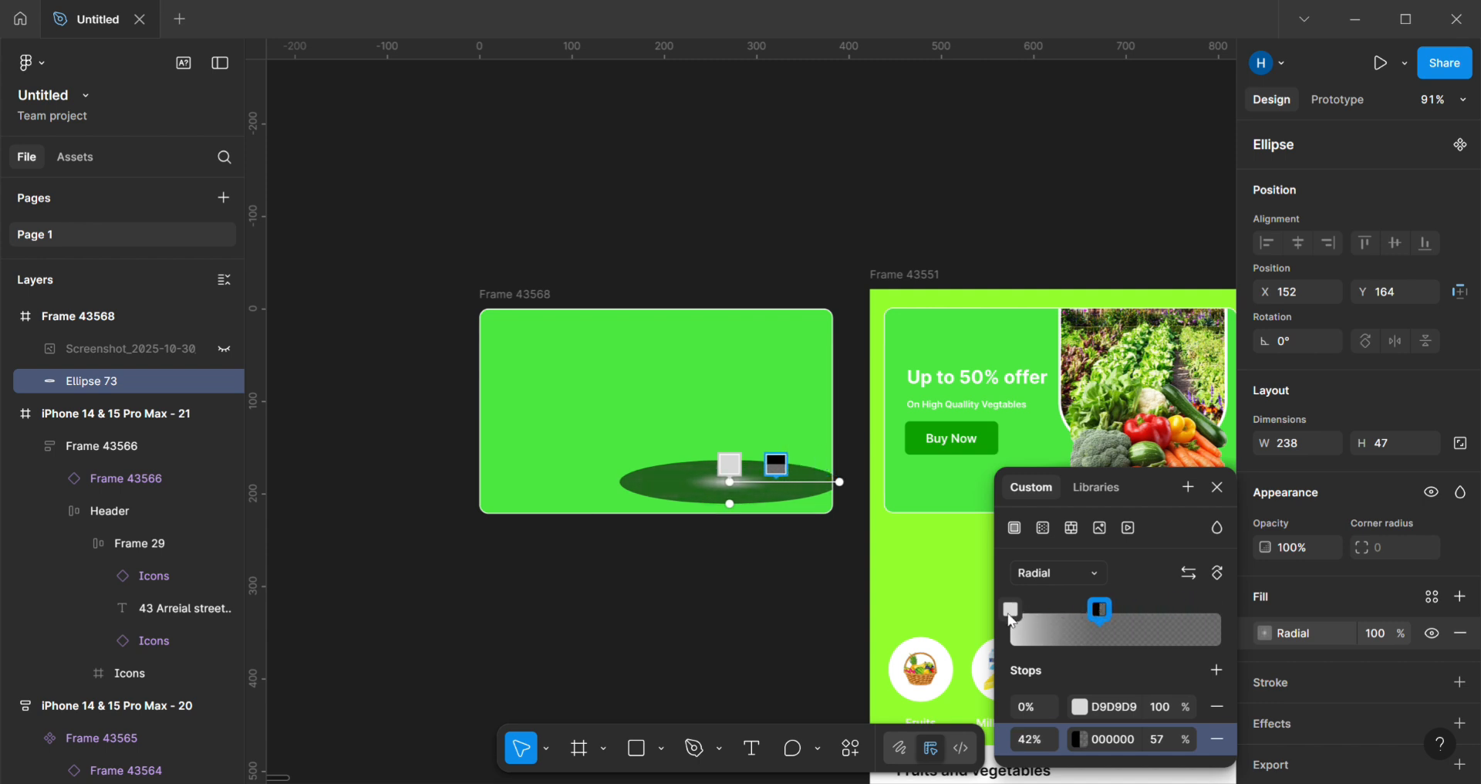
# Step: Swap the ellipse's gradient stops so D9D9D9 sits at 100% and black 000000 at 6%
pyautogui.moveTo(1010, 611); pyautogui.dragTo(1244, 652)
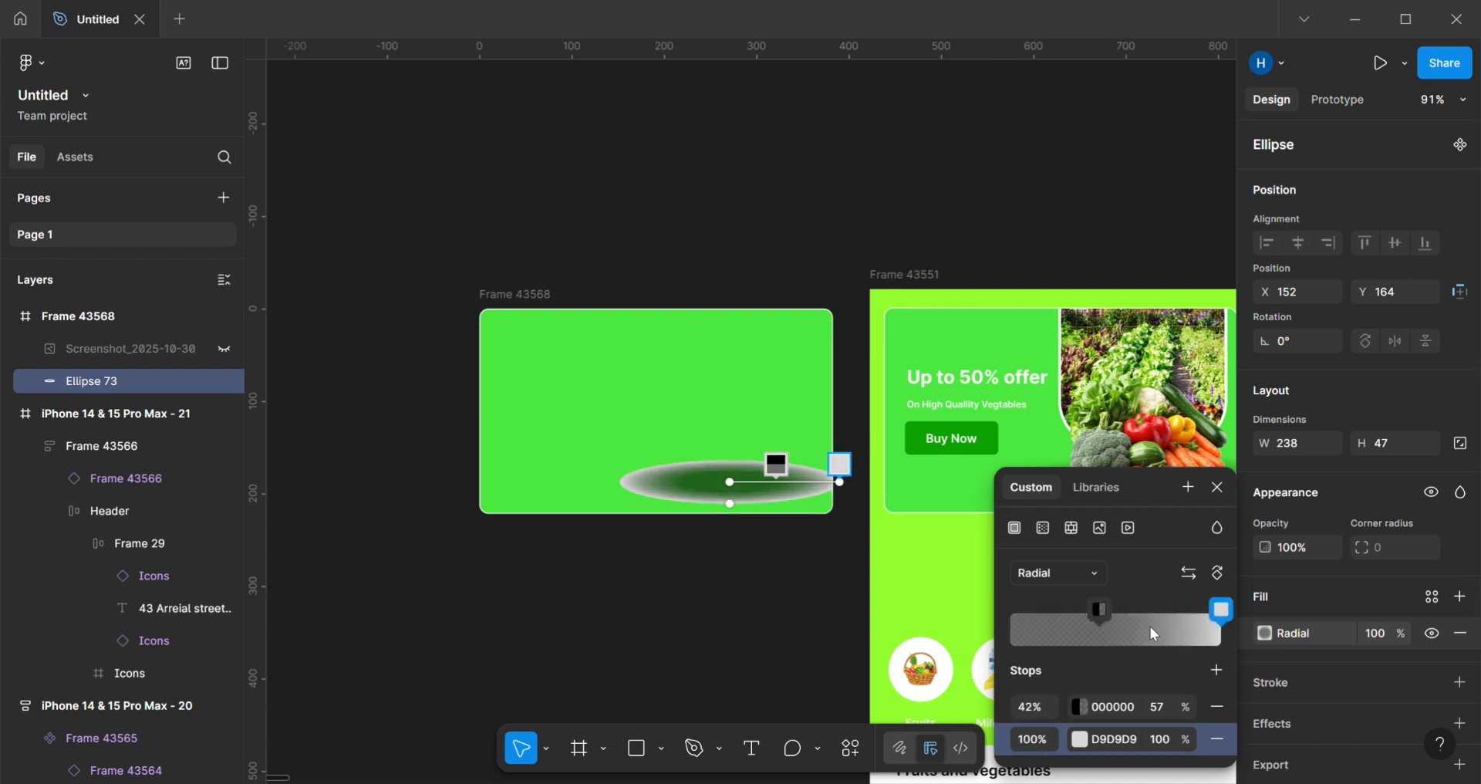
pyautogui.click(1103, 611)
pyautogui.moveTo(1100, 610); pyautogui.dragTo(1021, 613)
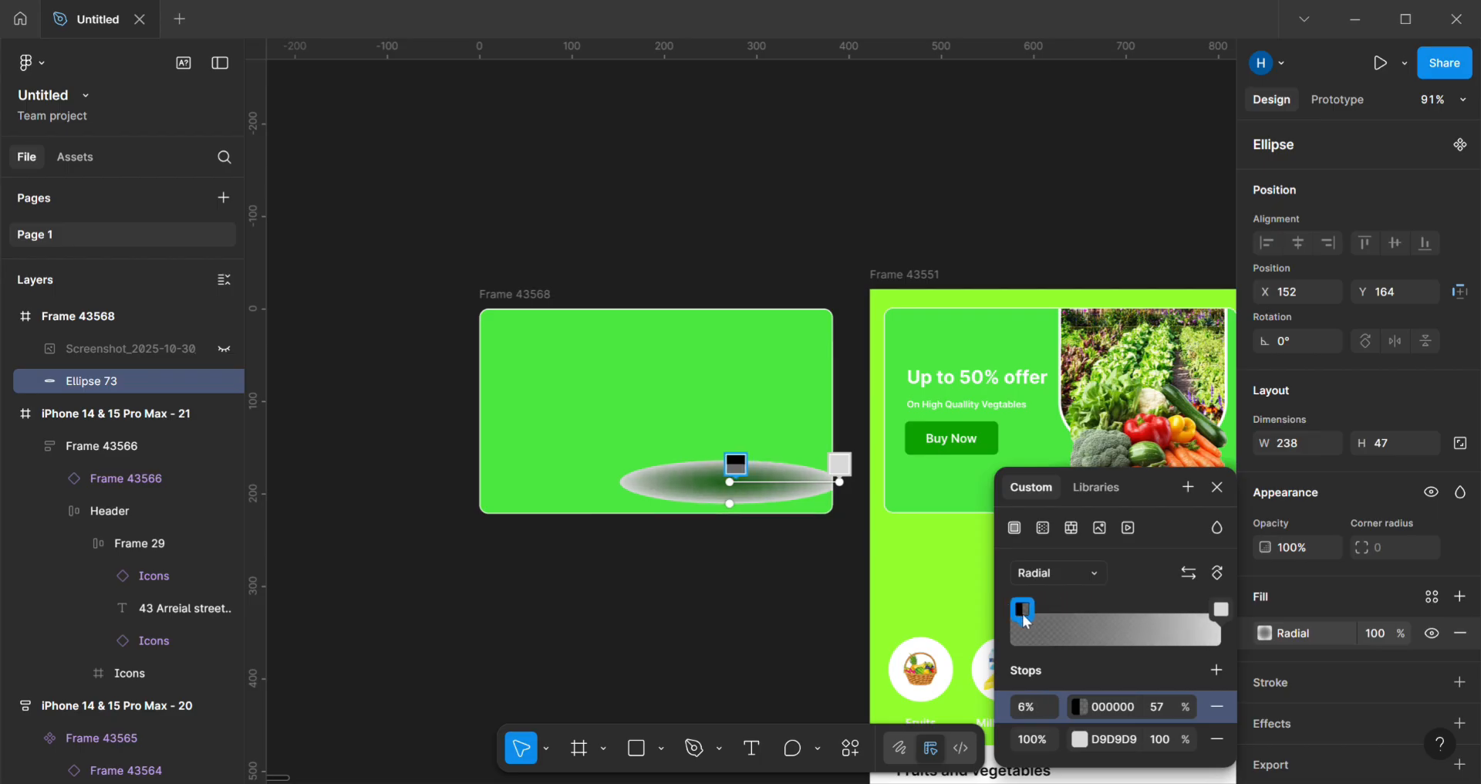
pyautogui.click(1023, 613)
# Step: Fade the outer D9D9D9 stop of the ellipse's gradient to 0% opacity
pyautogui.click(1221, 611)
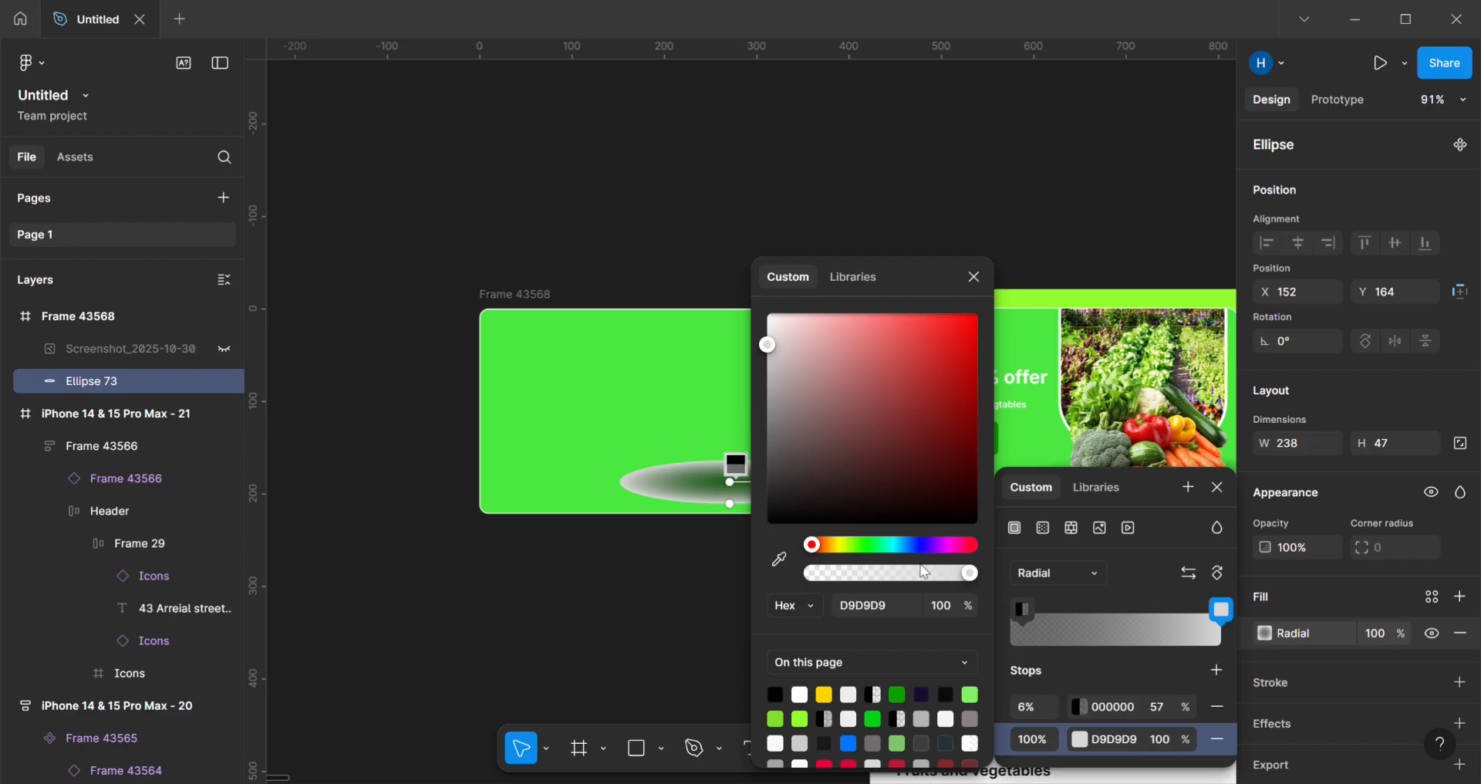
pyautogui.moveTo(969, 572); pyautogui.dragTo(835, 579)
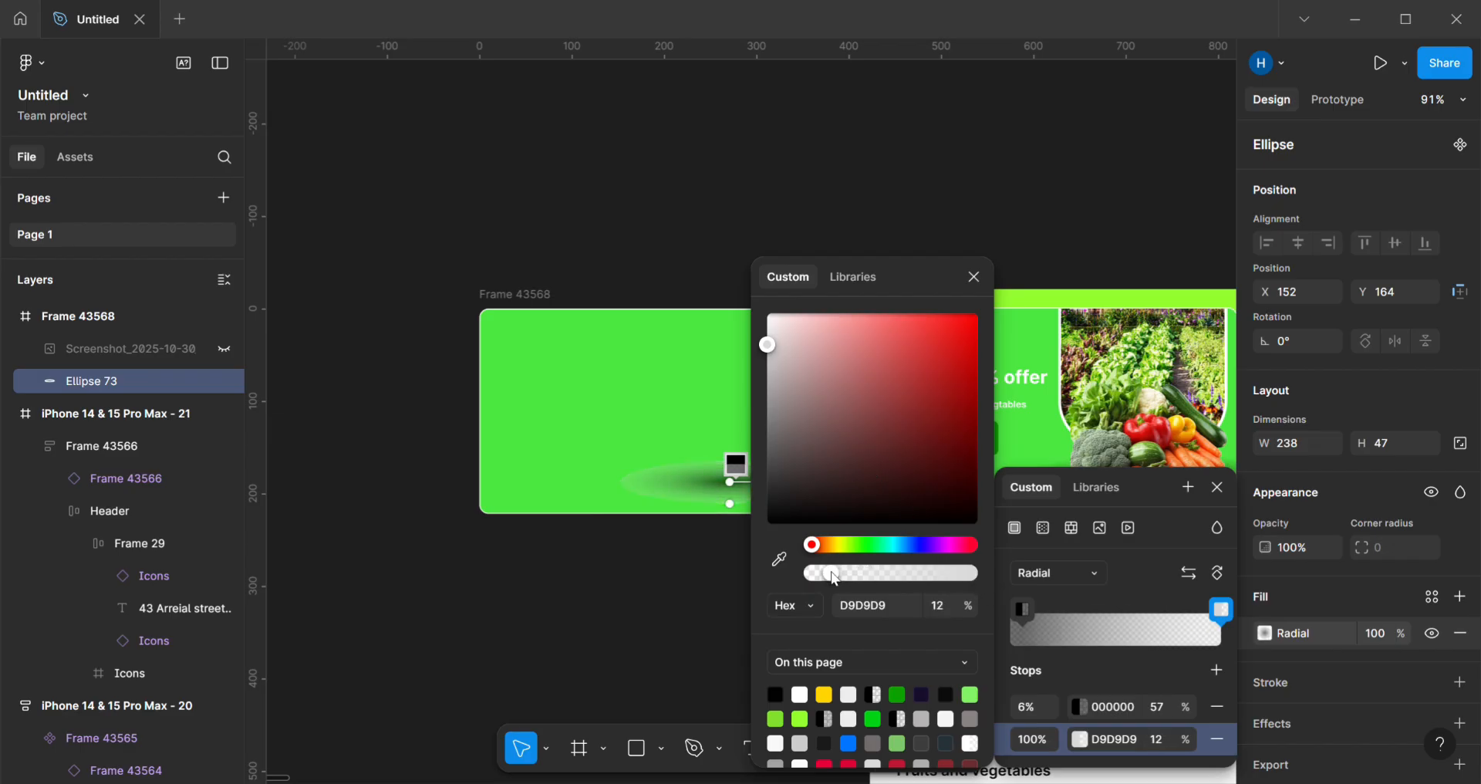
pyautogui.click(692, 635)
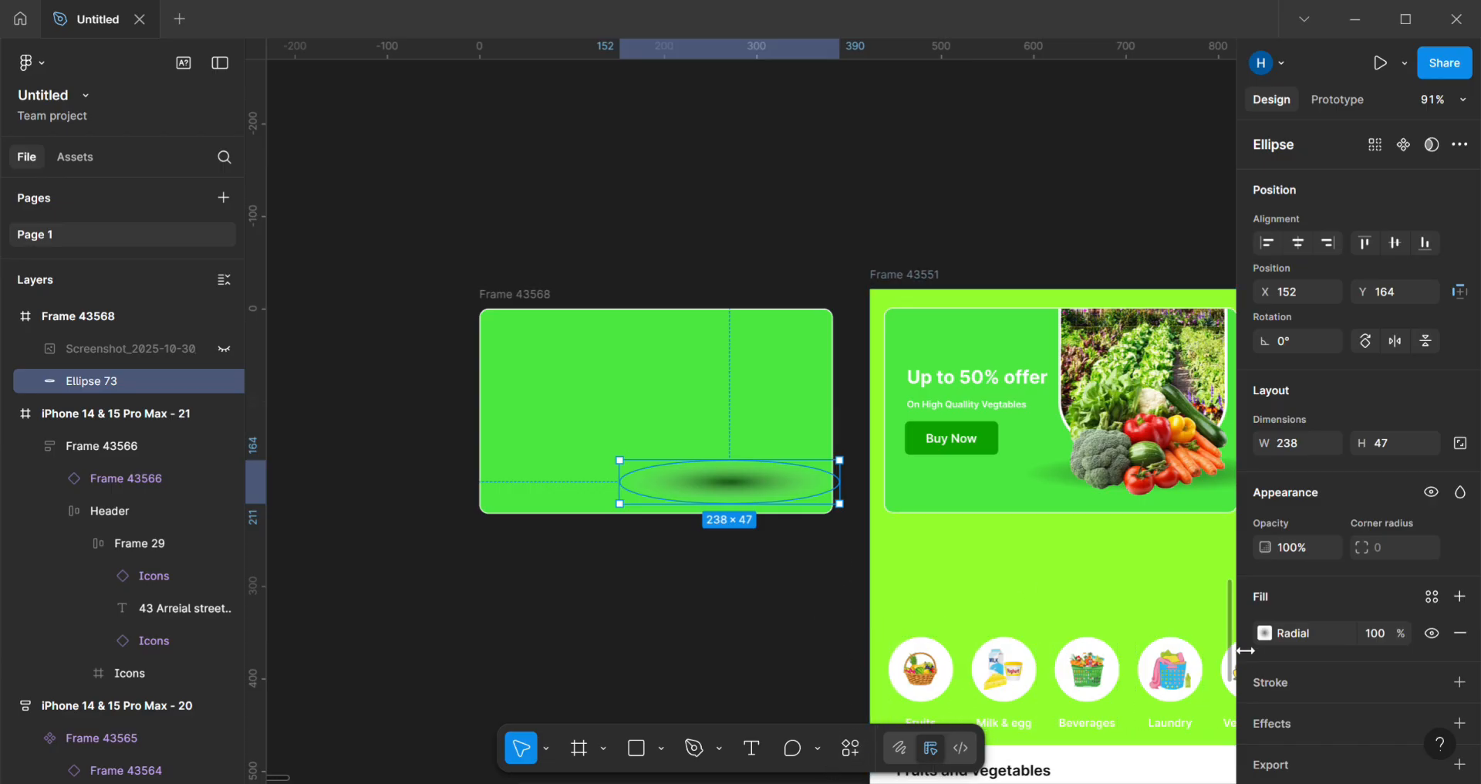
# Step: Set the opacity of the ellipse's black gradient stop to 89%
pyautogui.click(1265, 633)
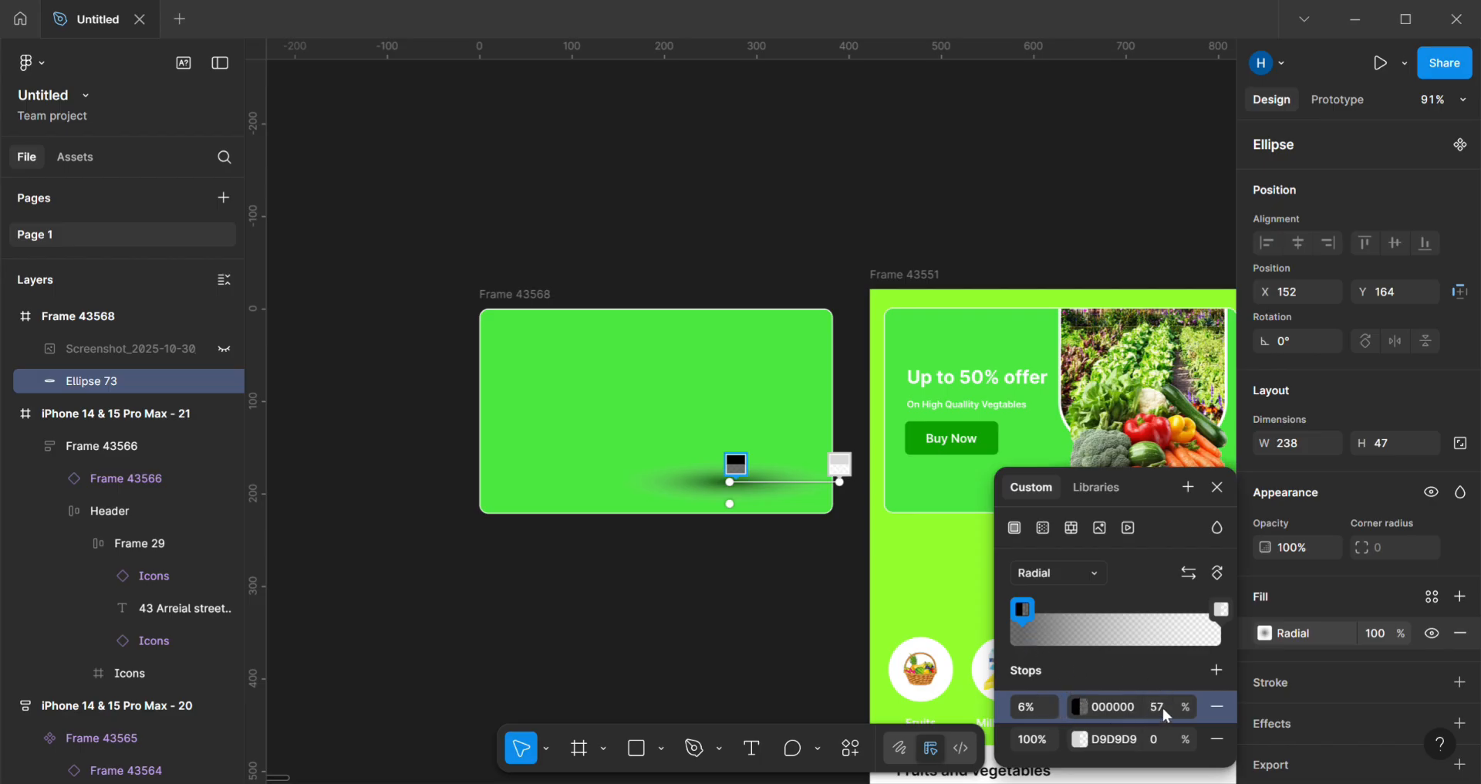
pyautogui.moveTo(1167, 708); pyautogui.dragTo(1270, 708)
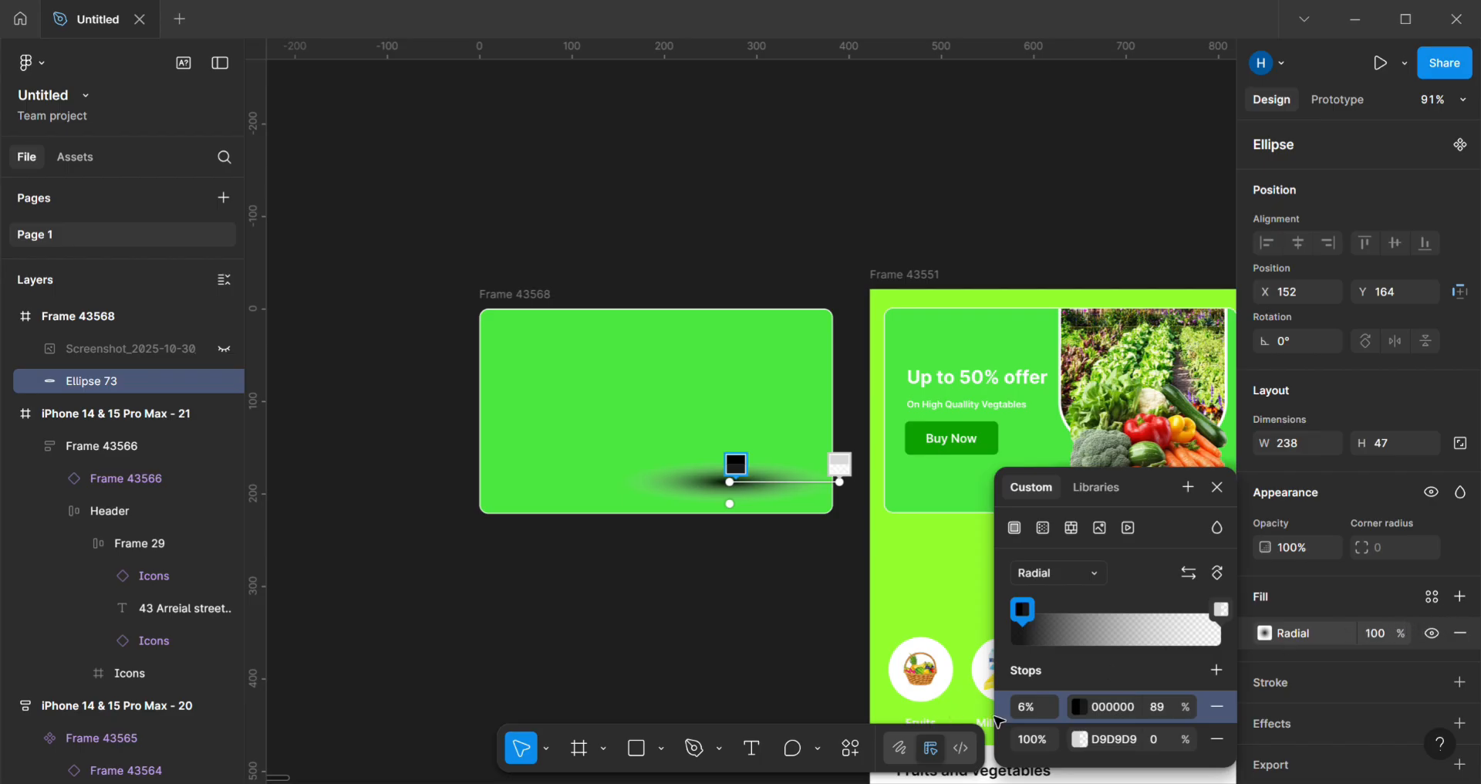
pyautogui.click(1036, 708)
pyautogui.press('Return')
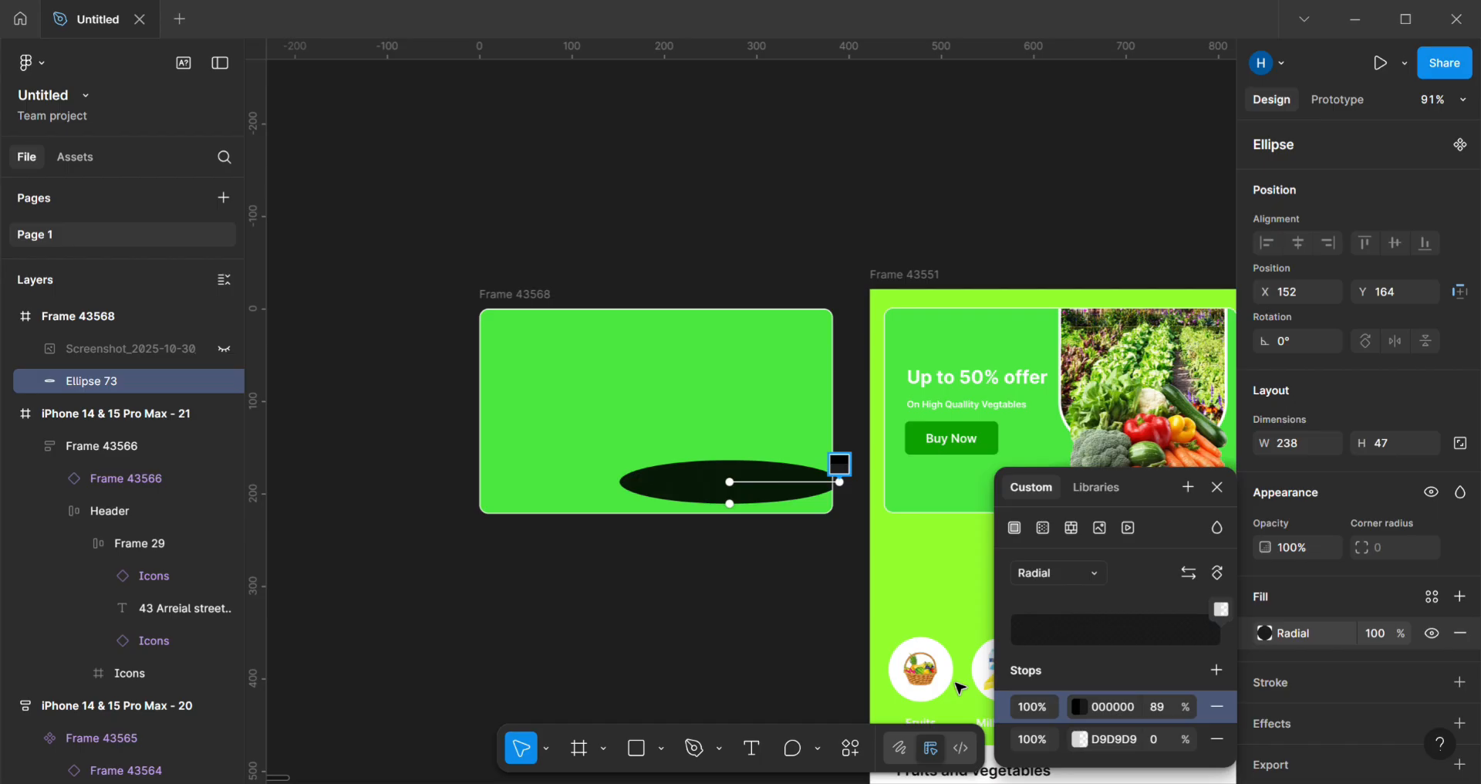
pyautogui.hotkey('ctrl', 'z')
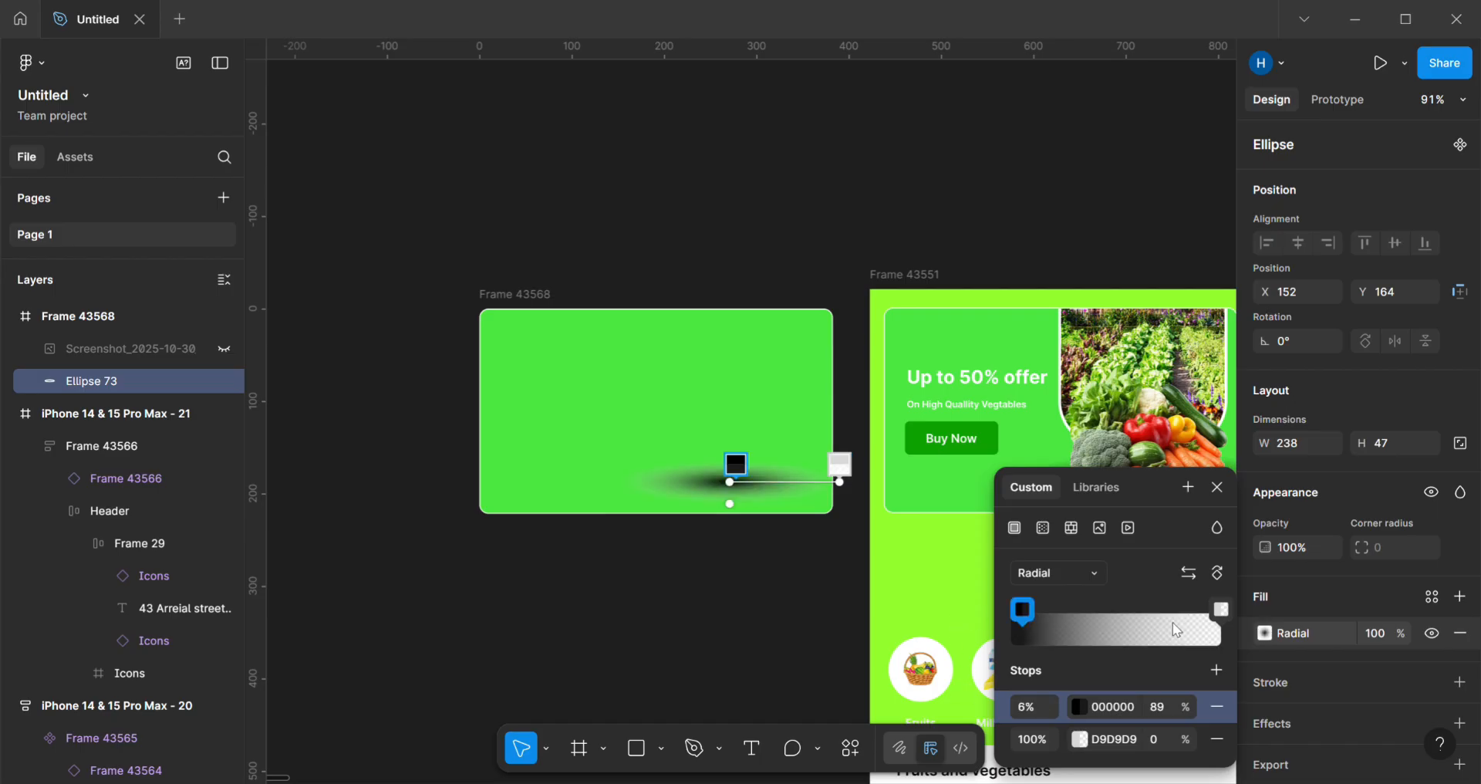
# Step: Move the black gradient stop to 18%, recolor it to grey 555555 and lower its opacity for a softer shadow
pyautogui.moveTo(1021, 615); pyautogui.dragTo(1066, 637)
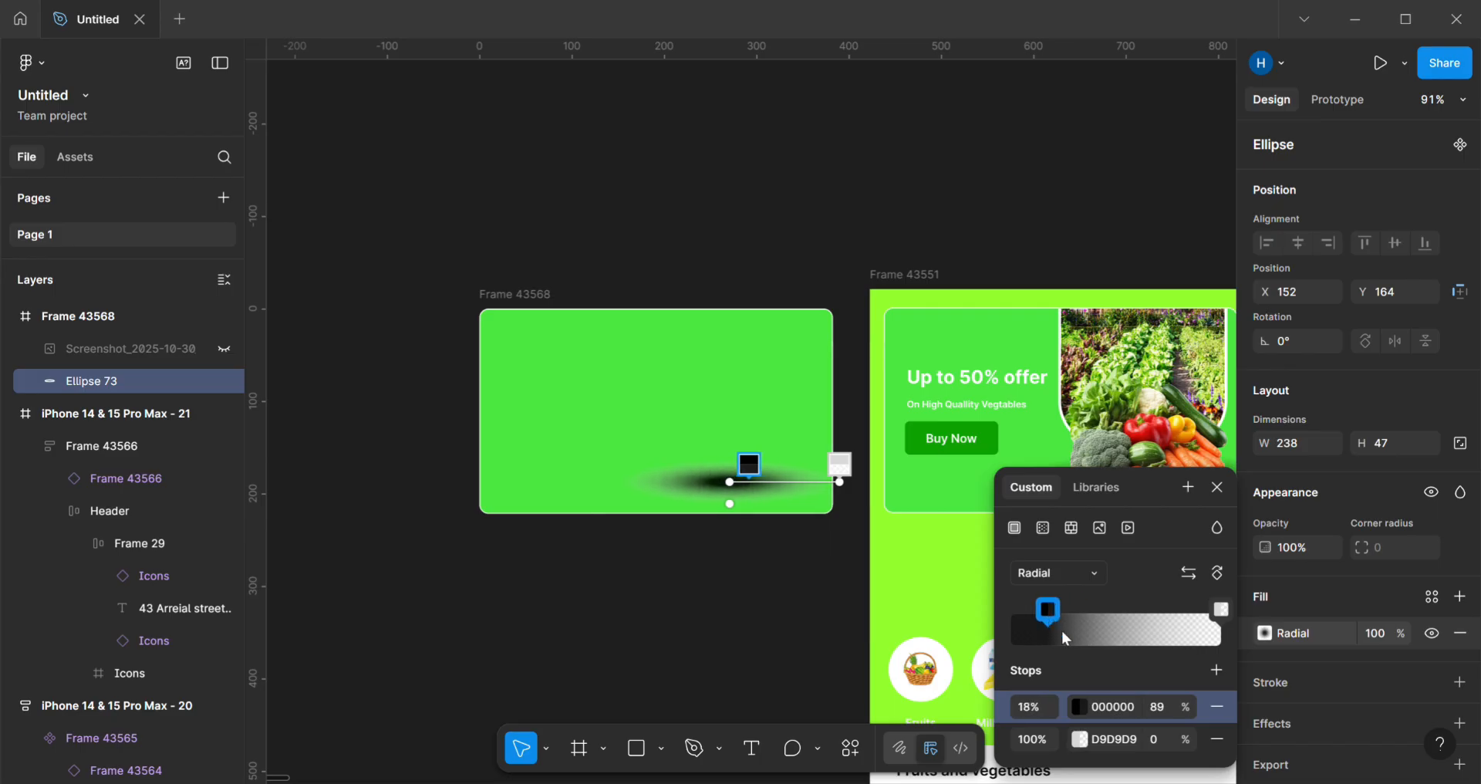
pyautogui.click(1082, 702)
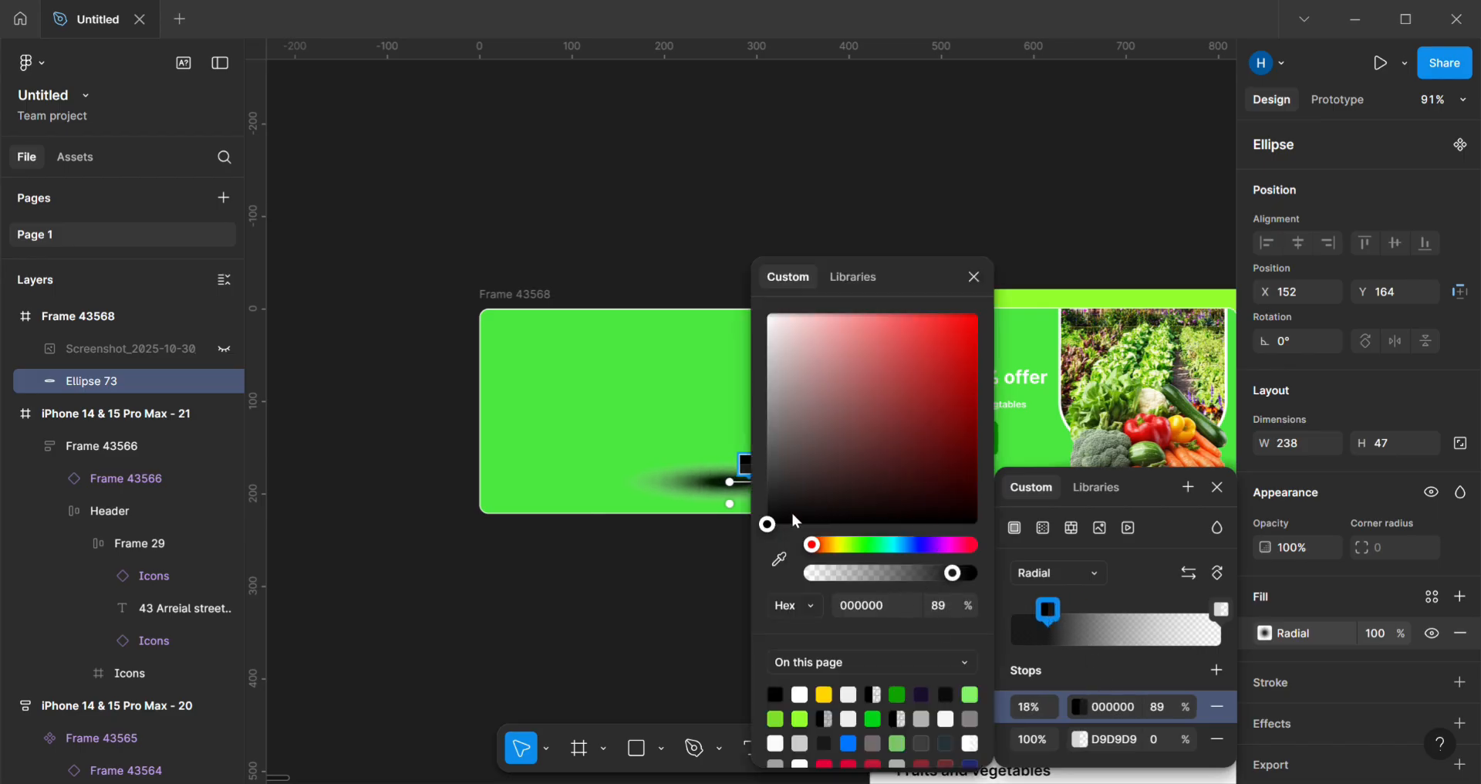
pyautogui.moveTo(777, 527); pyautogui.dragTo(758, 467)
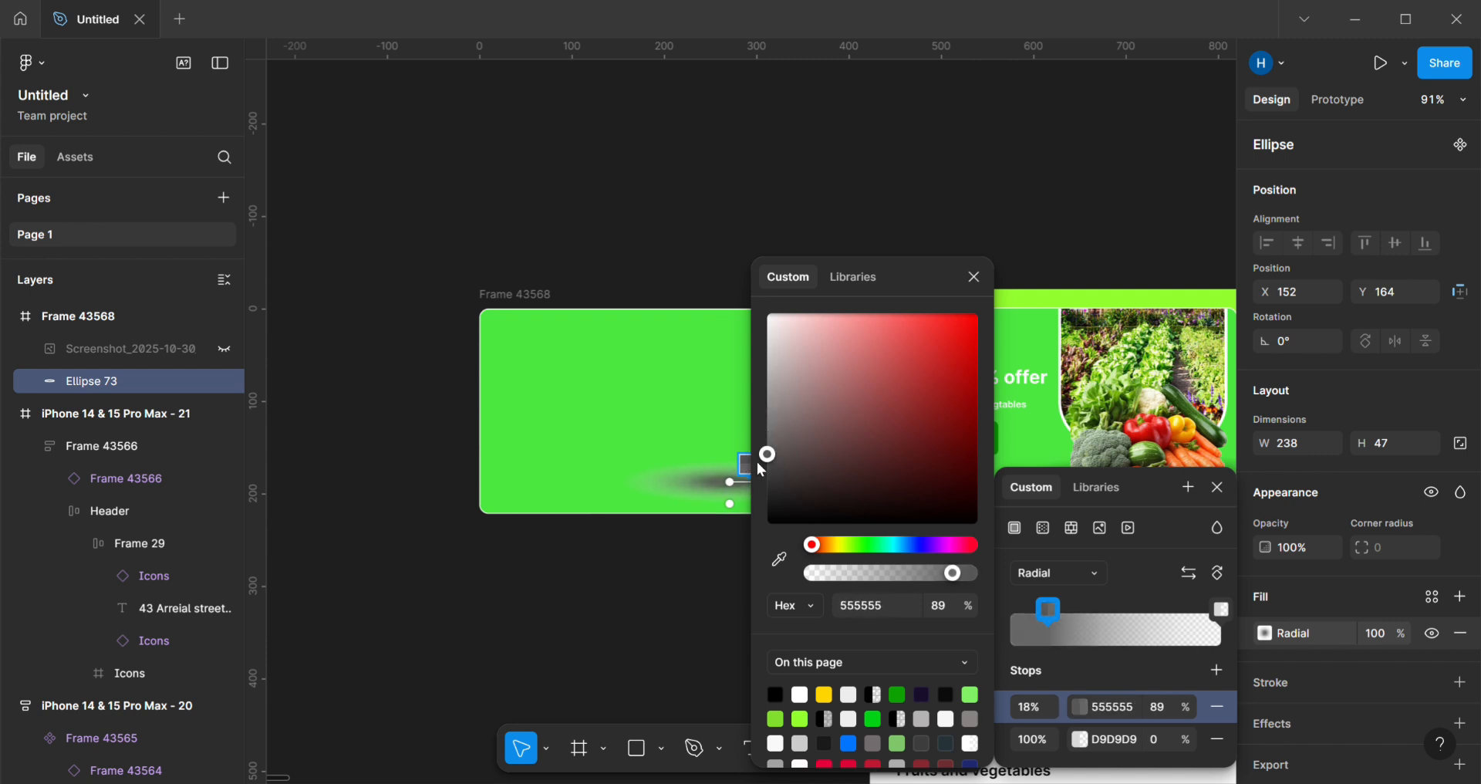
pyautogui.click(1124, 682)
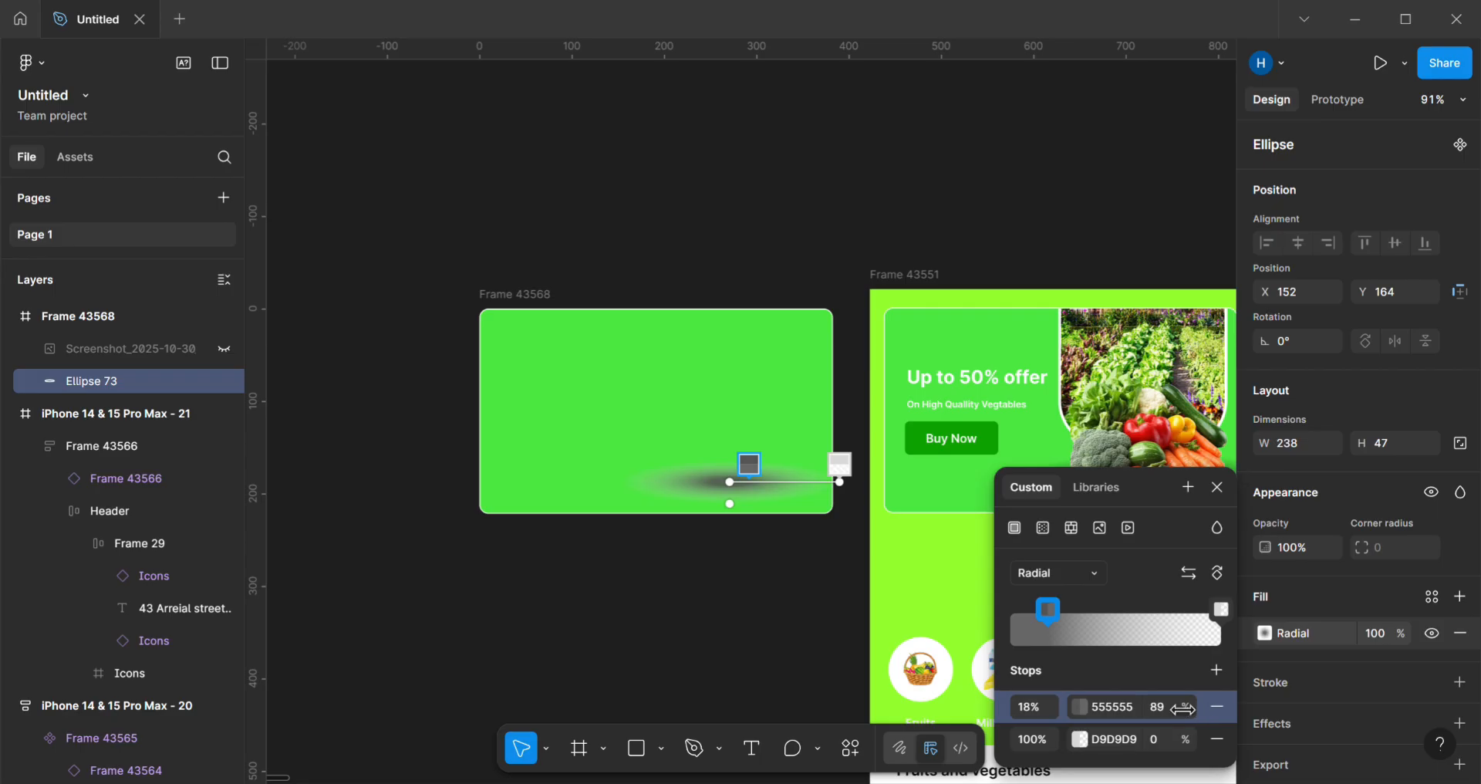
pyautogui.moveTo(1201, 710); pyautogui.dragTo(1076, 717)
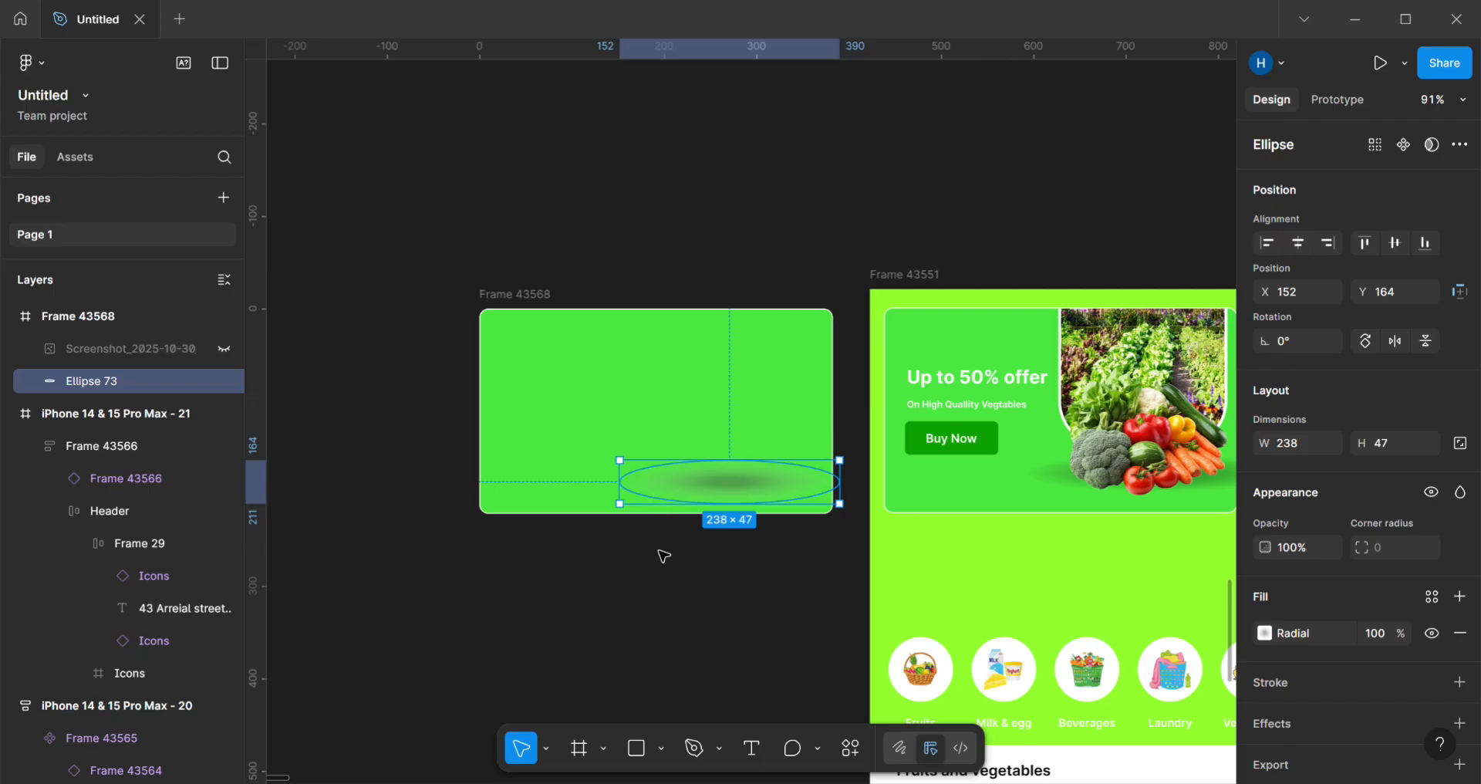
# Step: Move the shadow ellipse to X 156, Y 168, and unhide the vegetable image, placing it over the shadow at X 179, Y 45
pyautogui.moveTo(741, 488); pyautogui.dragTo(745, 491)
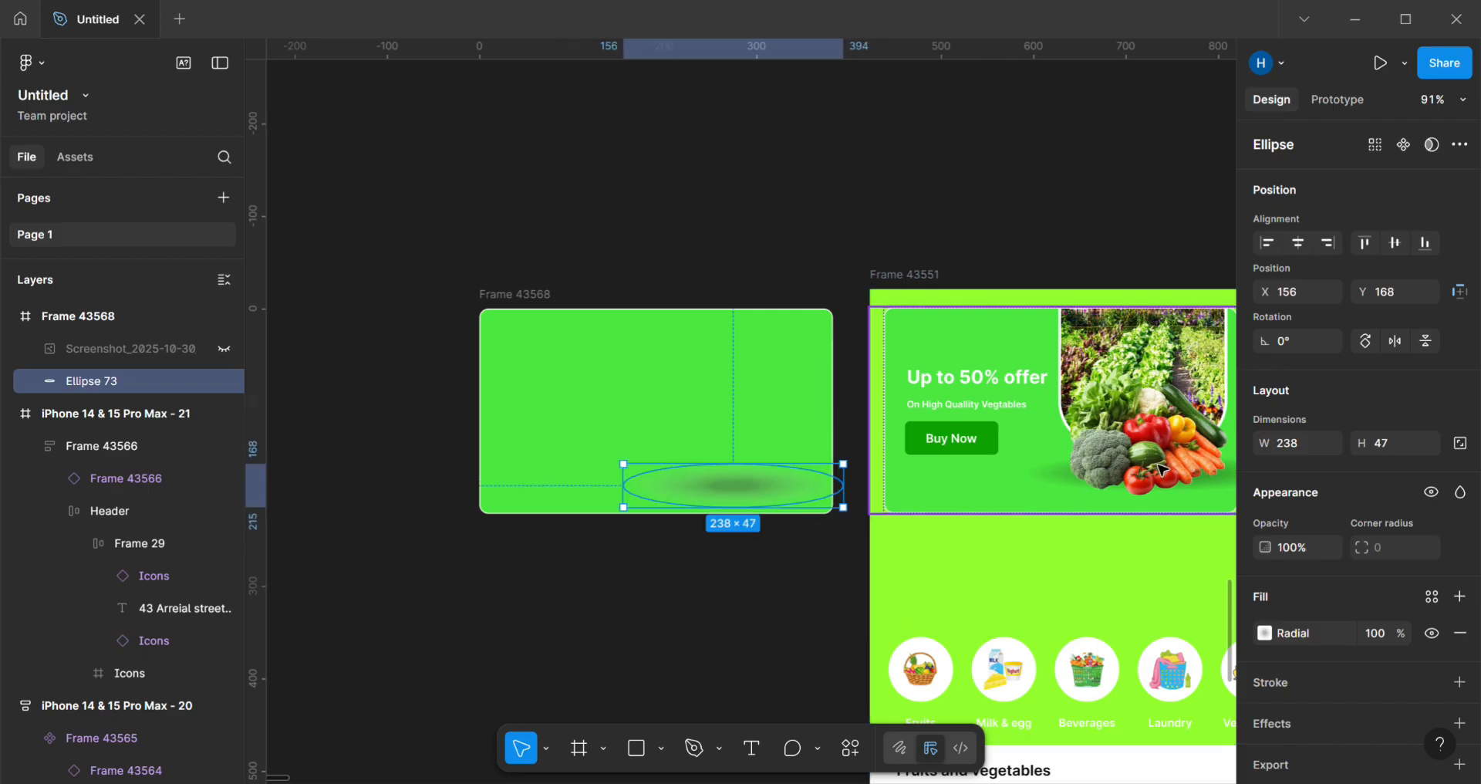
pyautogui.click(224, 349)
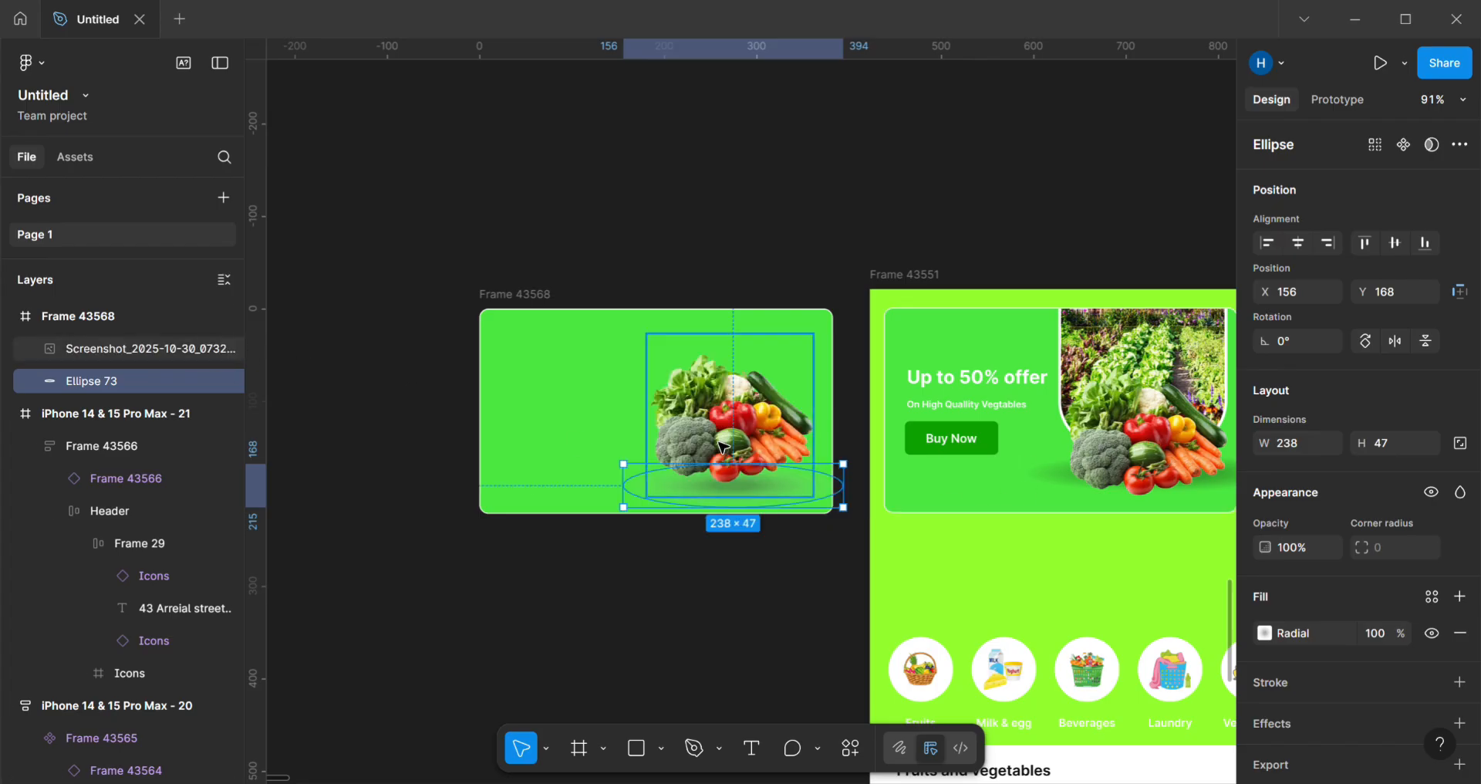
pyautogui.click(751, 418)
pyautogui.moveTo(752, 419); pyautogui.dragTo(750, 435)
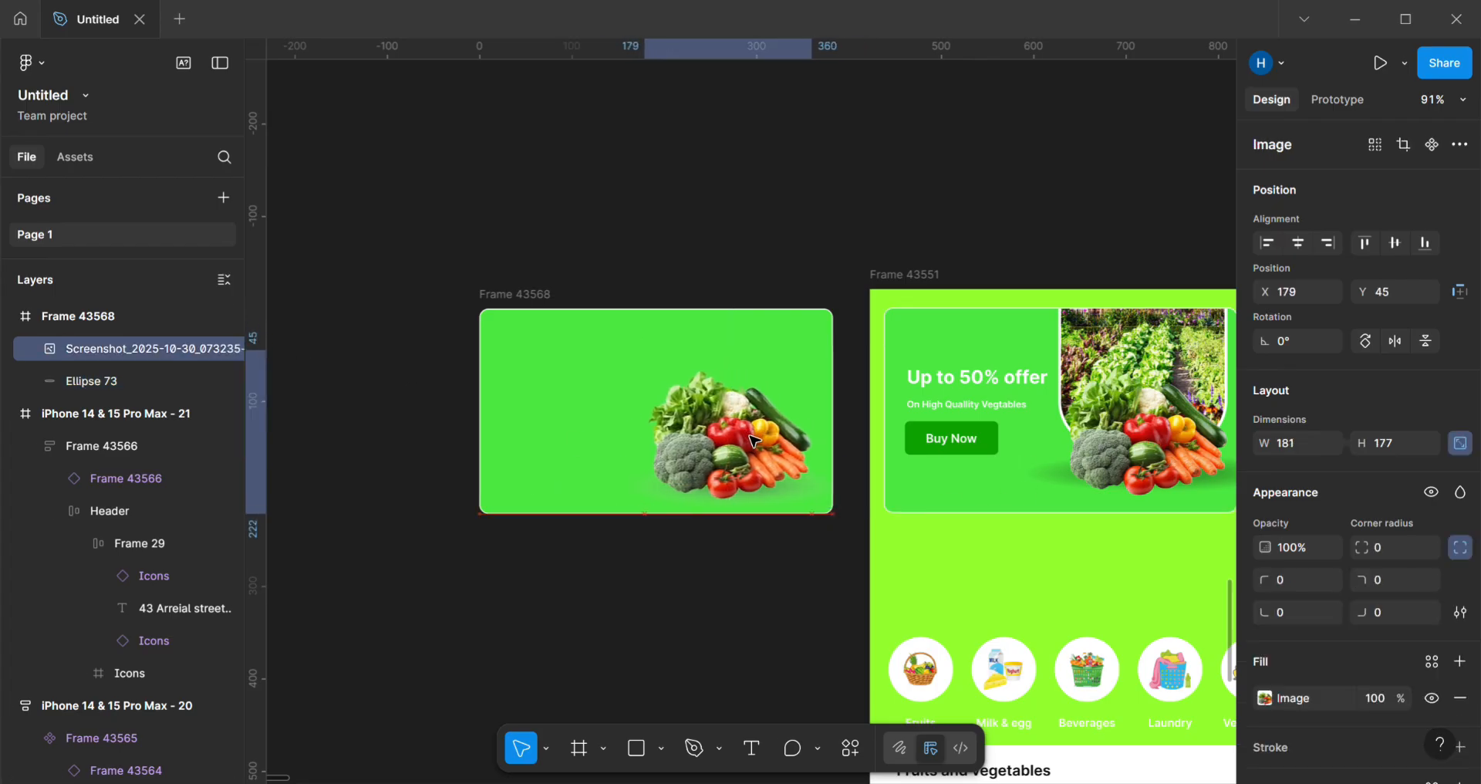
pyautogui.click(790, 582)
pyautogui.click(787, 491)
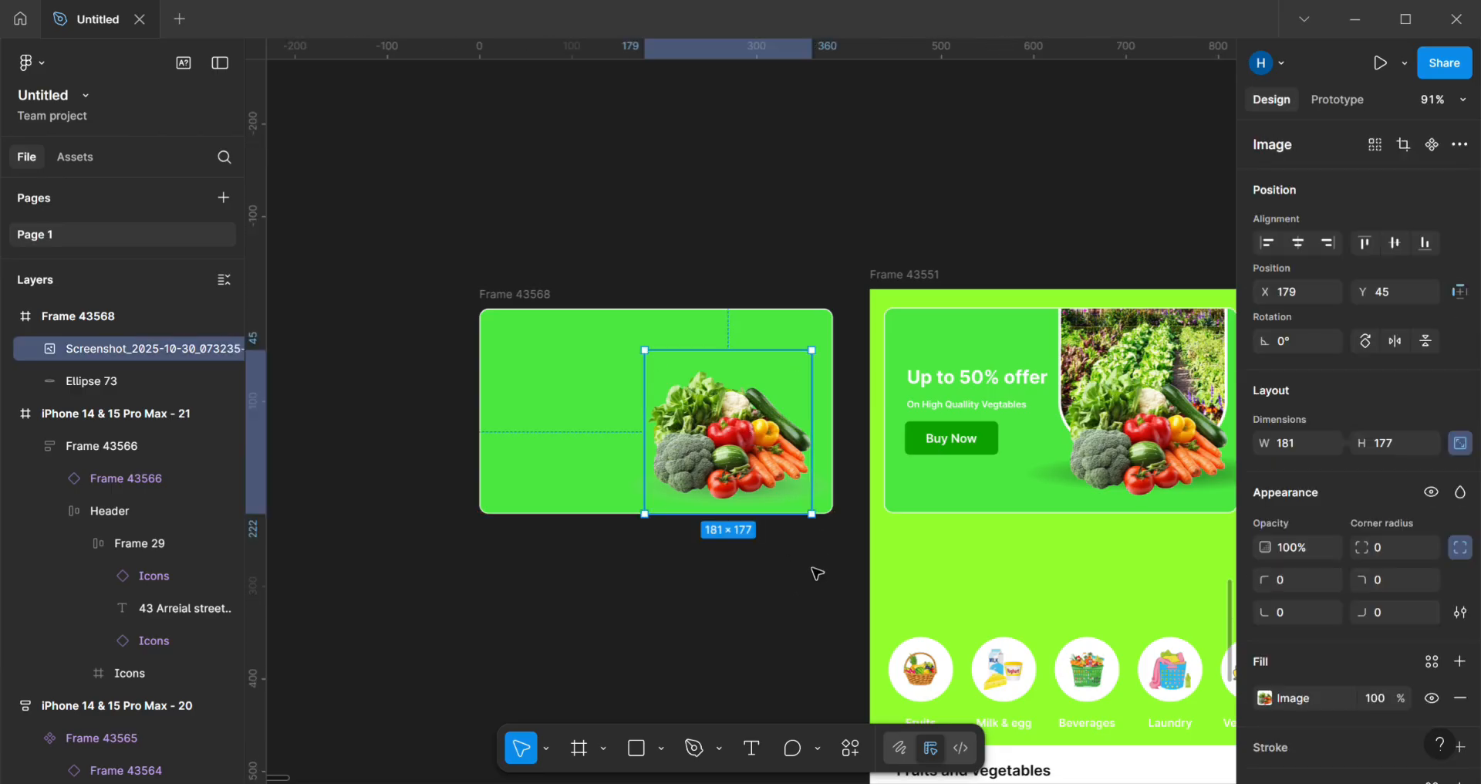
pyautogui.click(641, 500)
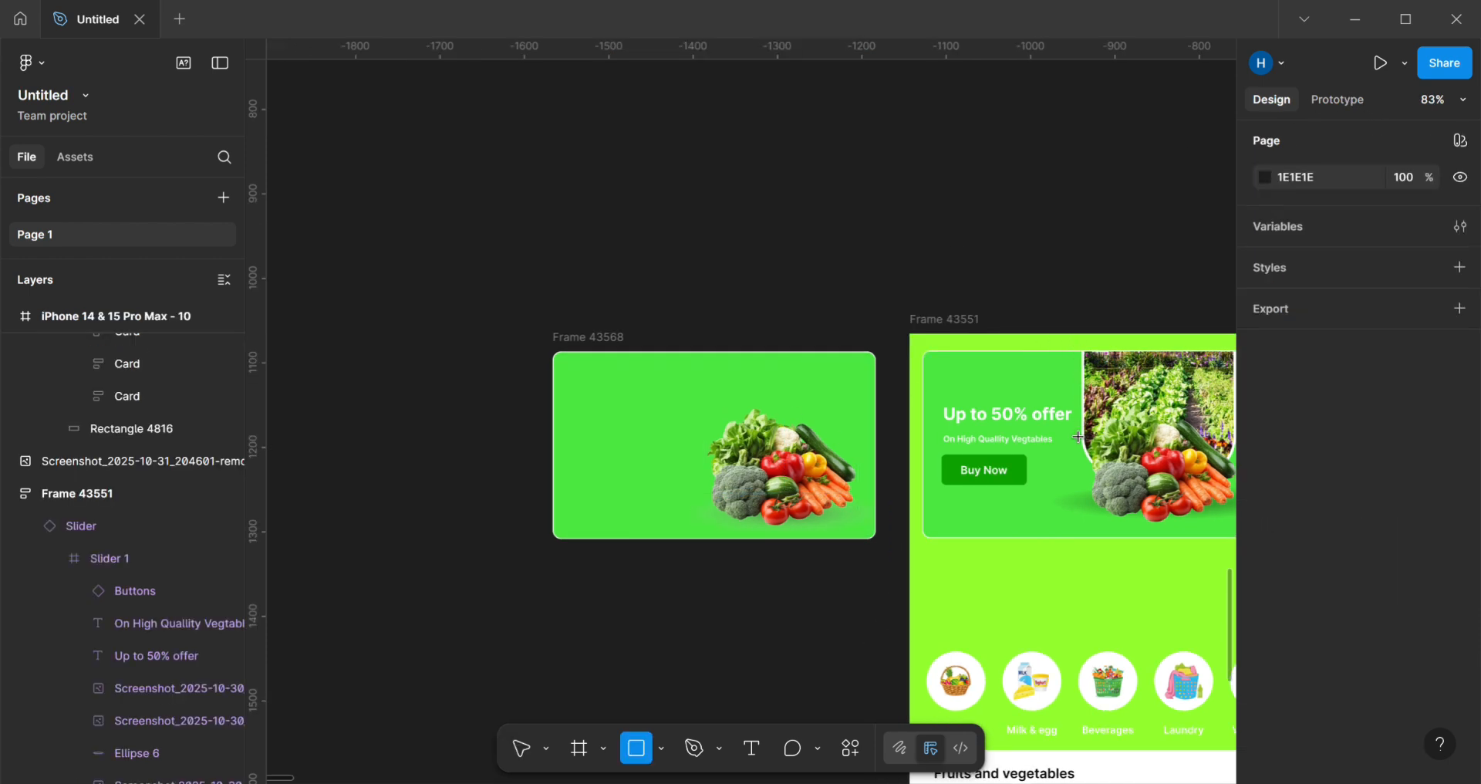
# Step: Copy the rounded garden photo from the "Up to 50% offer" banner into the green banner frame at X 182, Y -29
pyautogui.click(1134, 415)
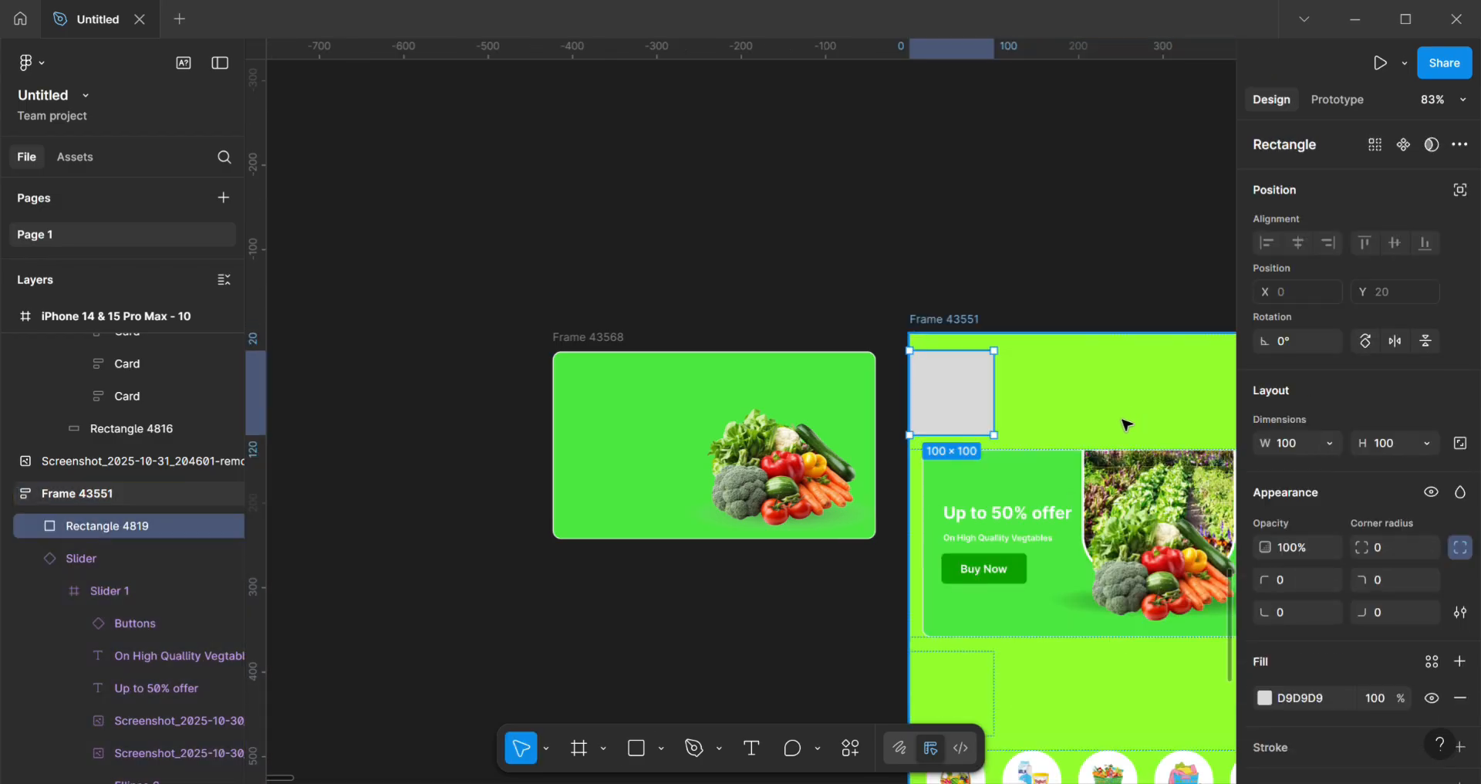
pyautogui.press('Delete')
pyautogui.doubleClick(1117, 402)
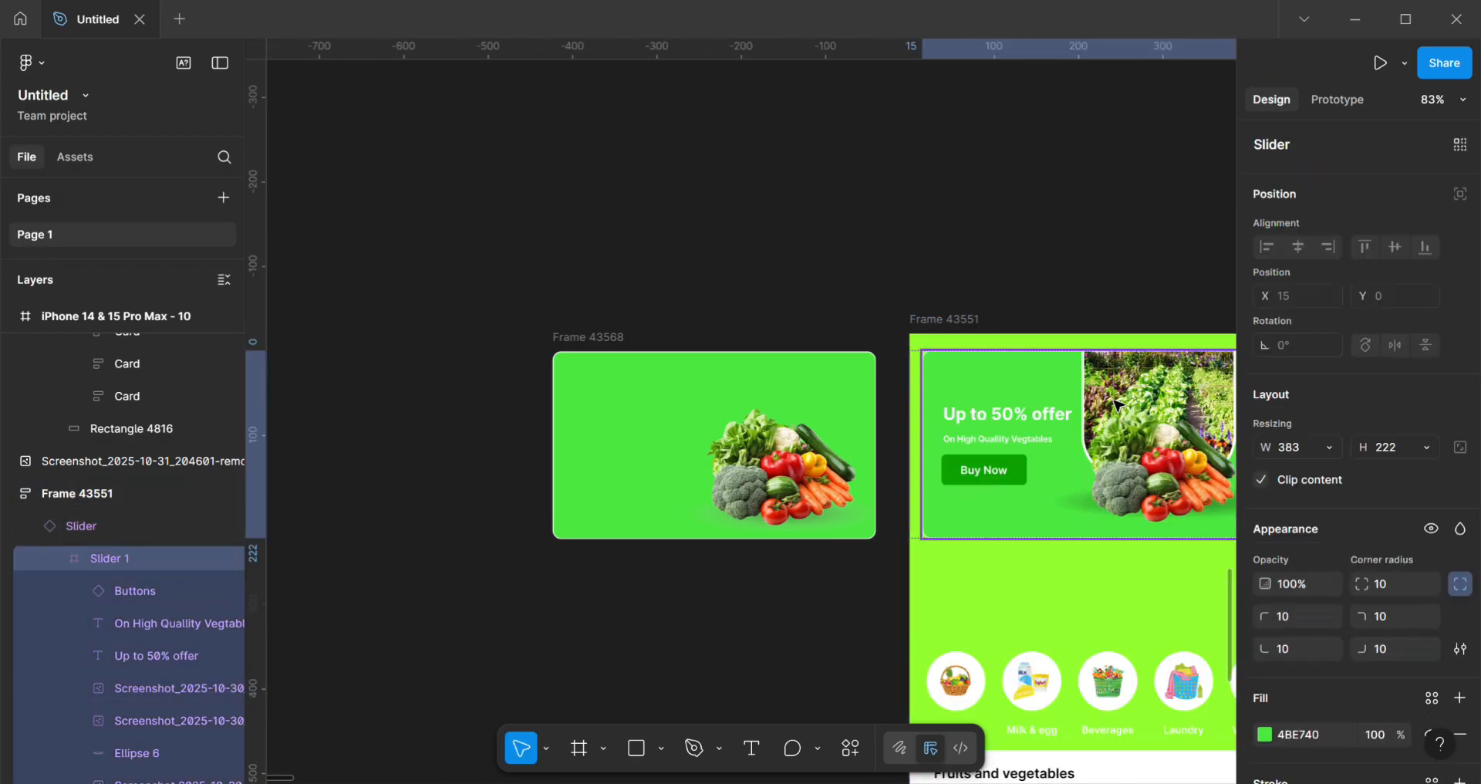
pyautogui.doubleClick(1117, 402)
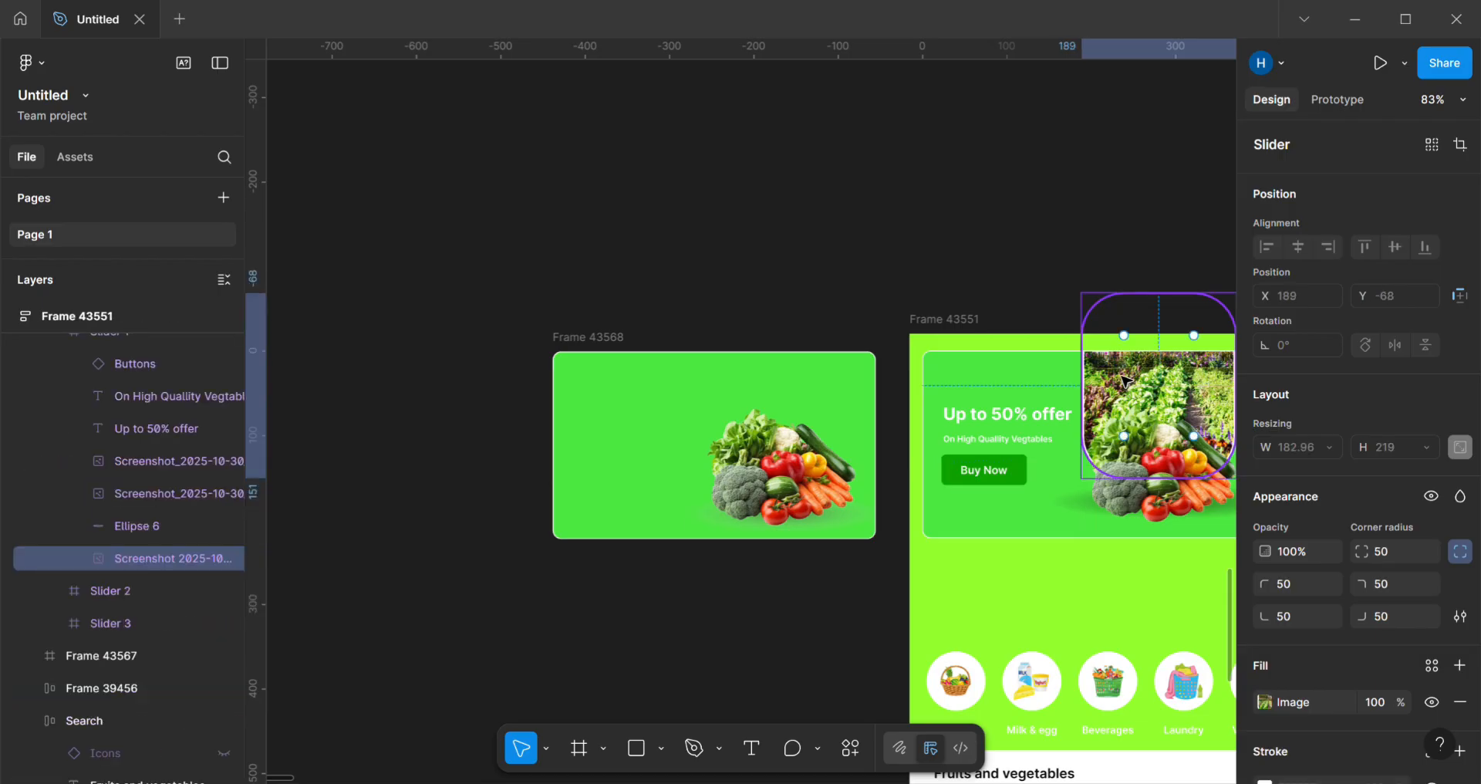
pyautogui.moveTo(1126, 381); pyautogui.dragTo(799, 409)
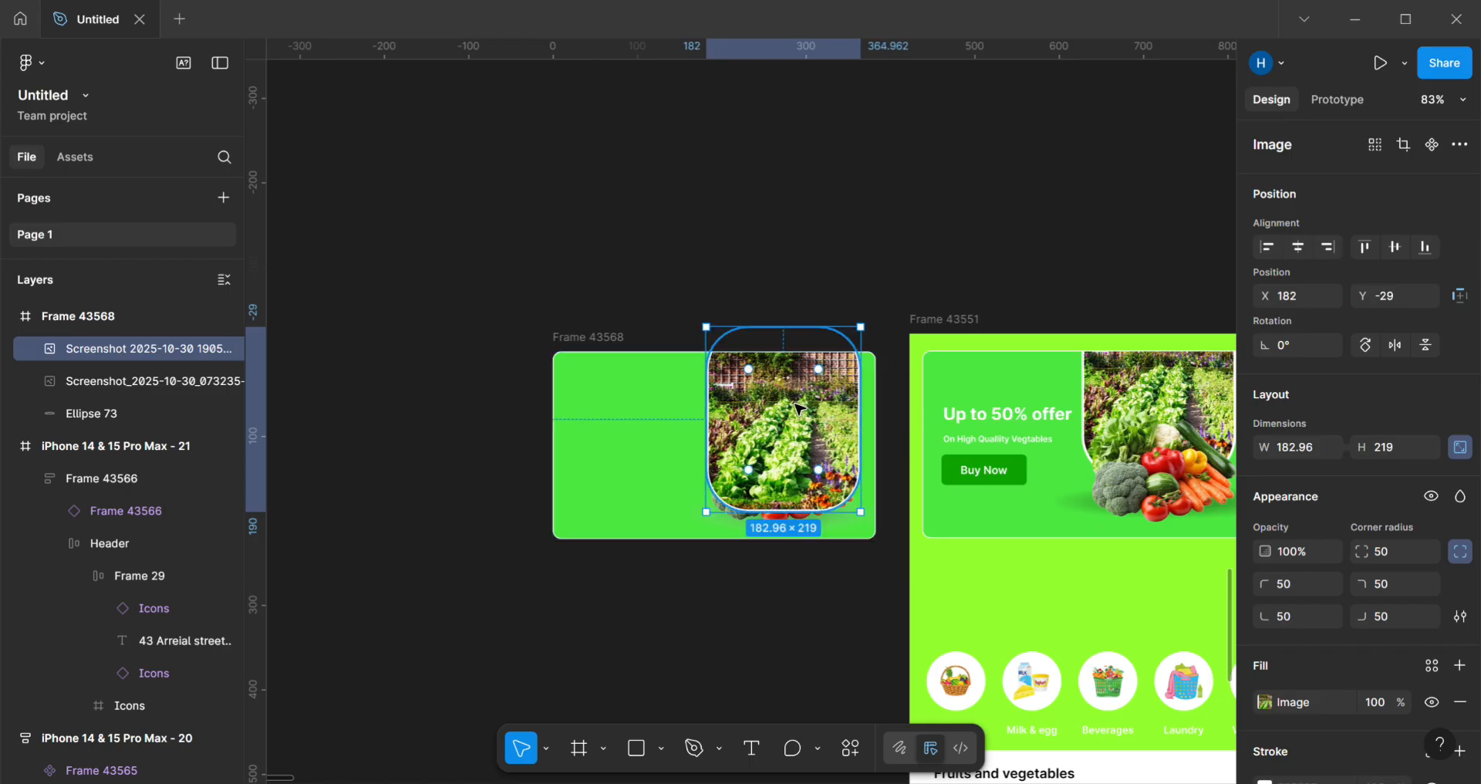
# Step: Send the garden photo behind the vegetables and shadow ellipse, and nudge it slightly up and to the left
pyautogui.rightClick(796, 402)
pyautogui.click(852, 310)
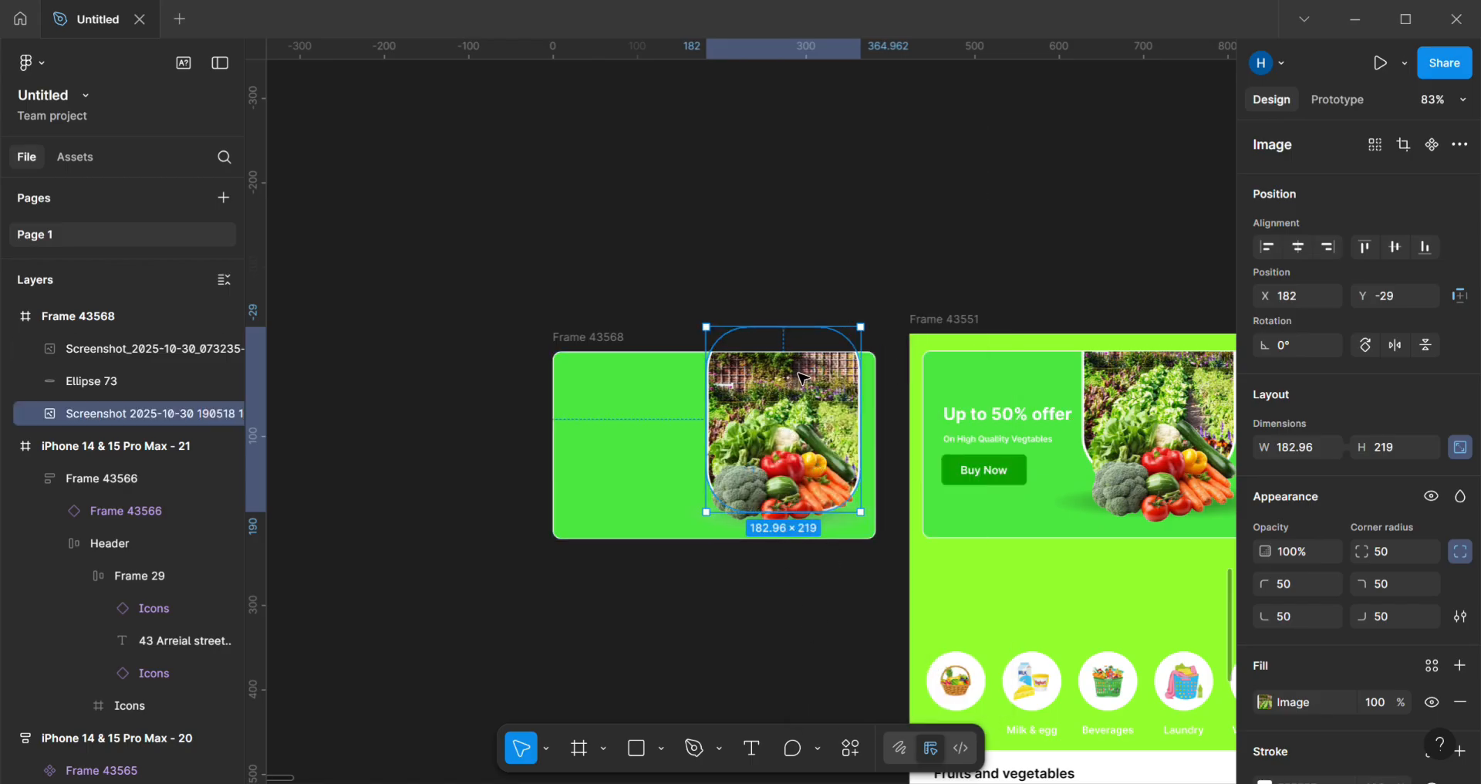
pyautogui.moveTo(803, 378)
pyautogui.mouseDown()
pyautogui.moveTo(802, 395)
pyautogui.moveTo(790, 367)
pyautogui.mouseUp()
pyautogui.click(768, 621)
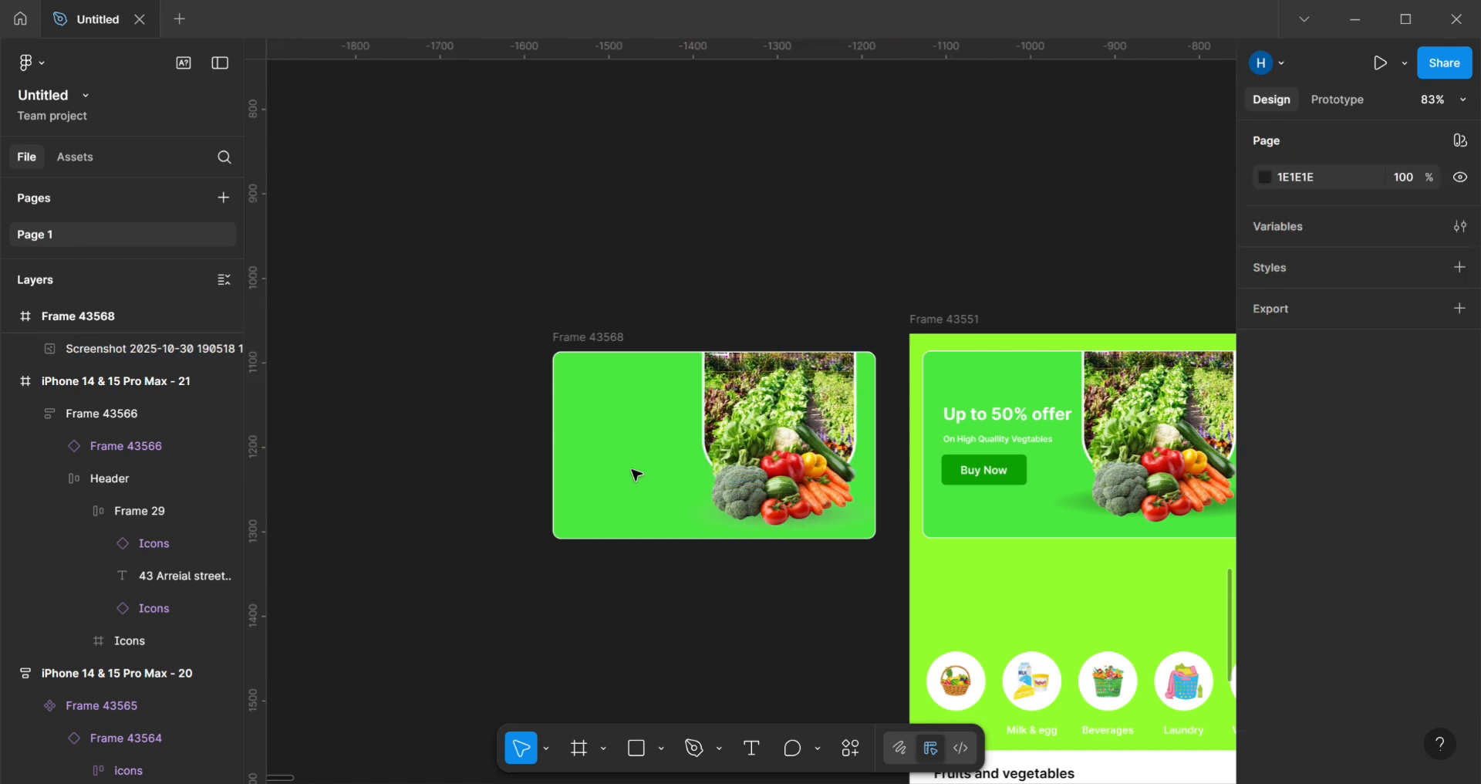
# Step: Draw a grey backing rectangle about 369 × 271 below the new banner frame and lock it
pyautogui.click(750, 753)
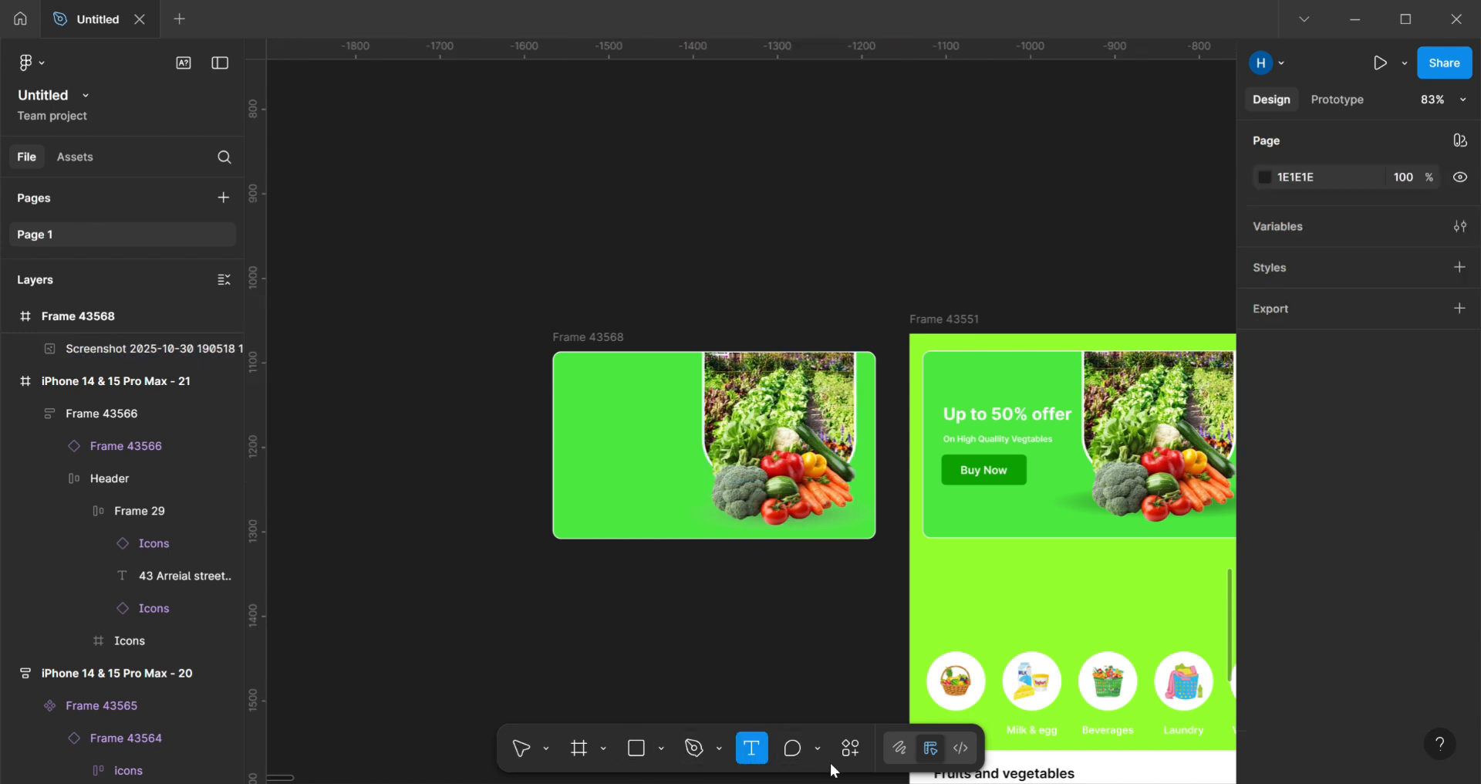
pyautogui.scroll(-5, 660, 594)
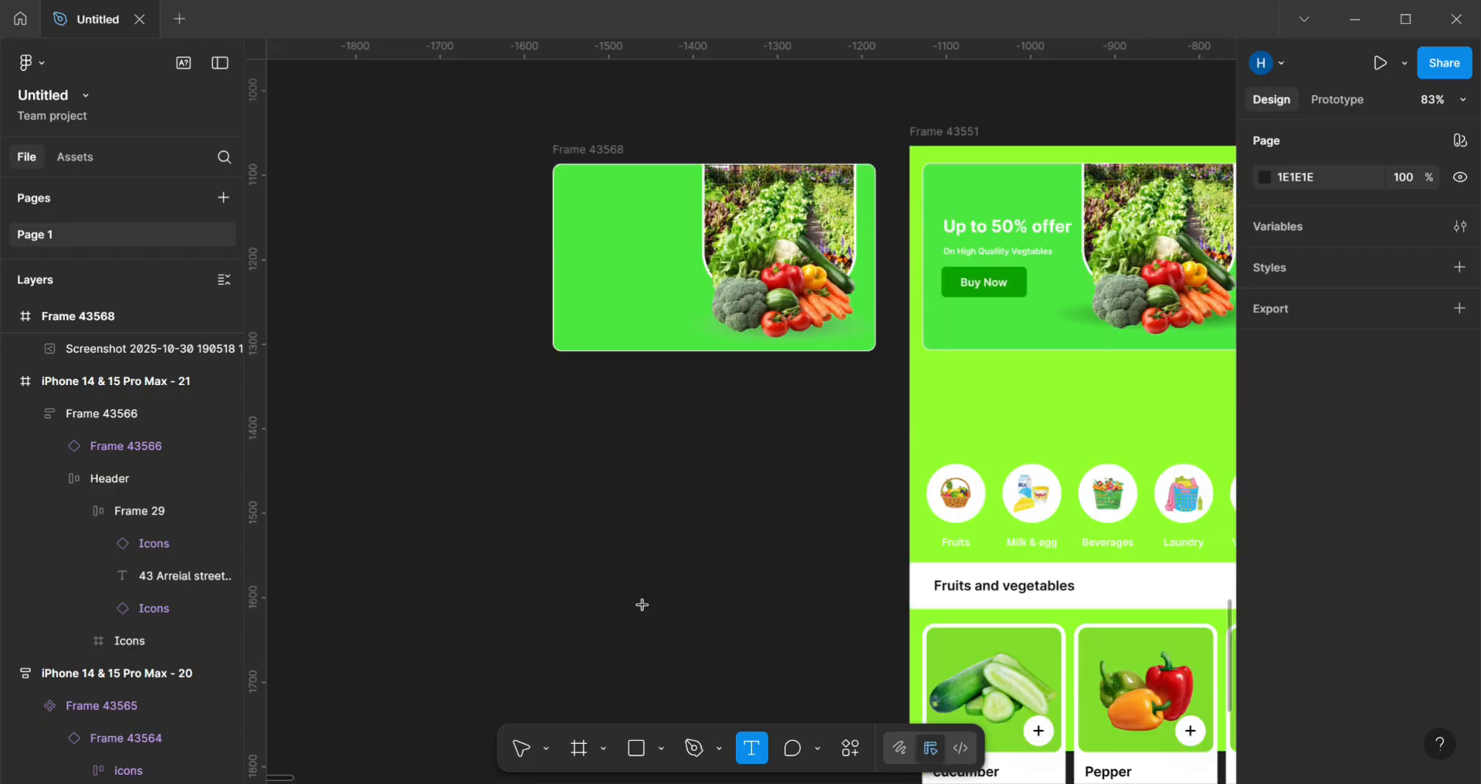
pyautogui.click(637, 747)
pyautogui.moveTo(419, 462); pyautogui.dragTo(749, 707)
pyautogui.click(751, 748)
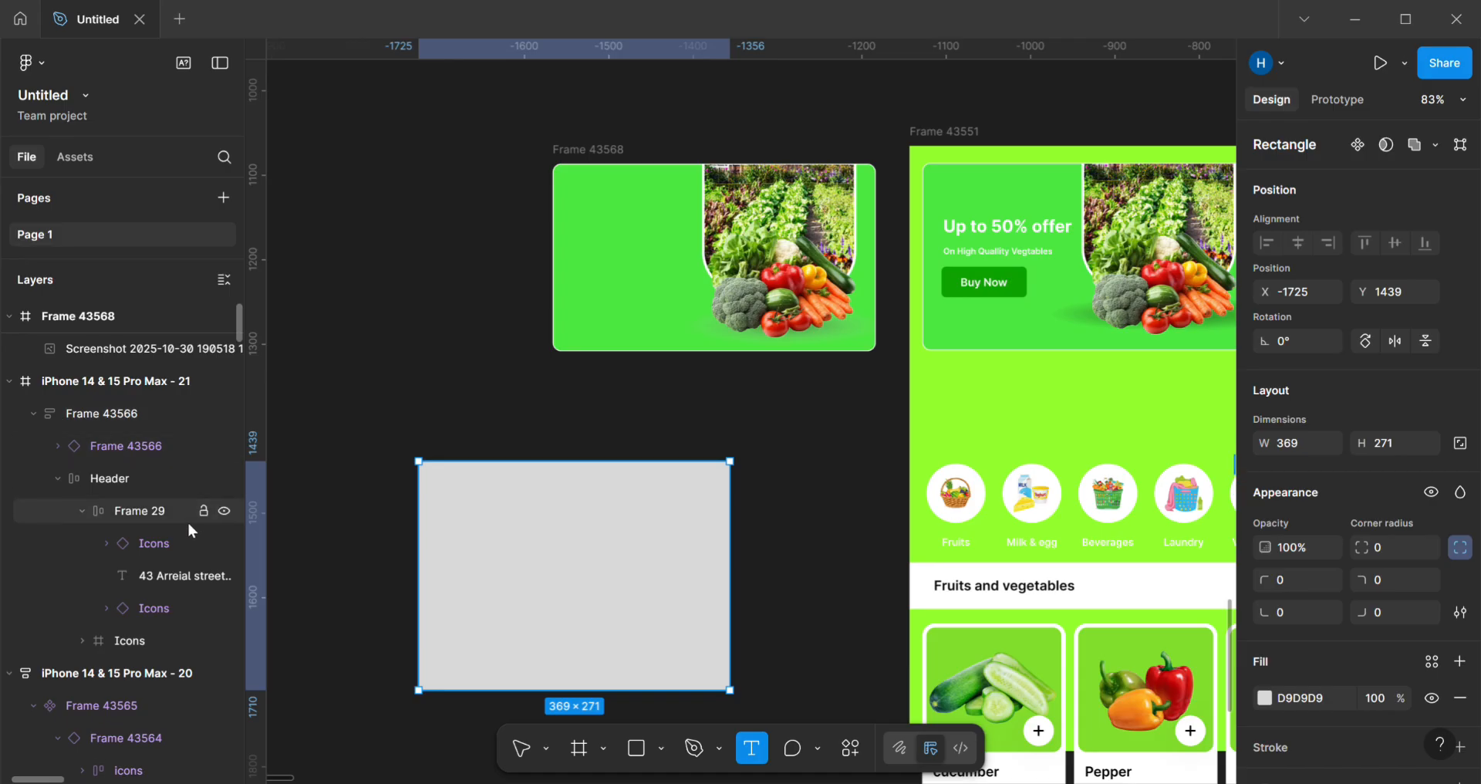
pyautogui.scroll(2, 188, 521)
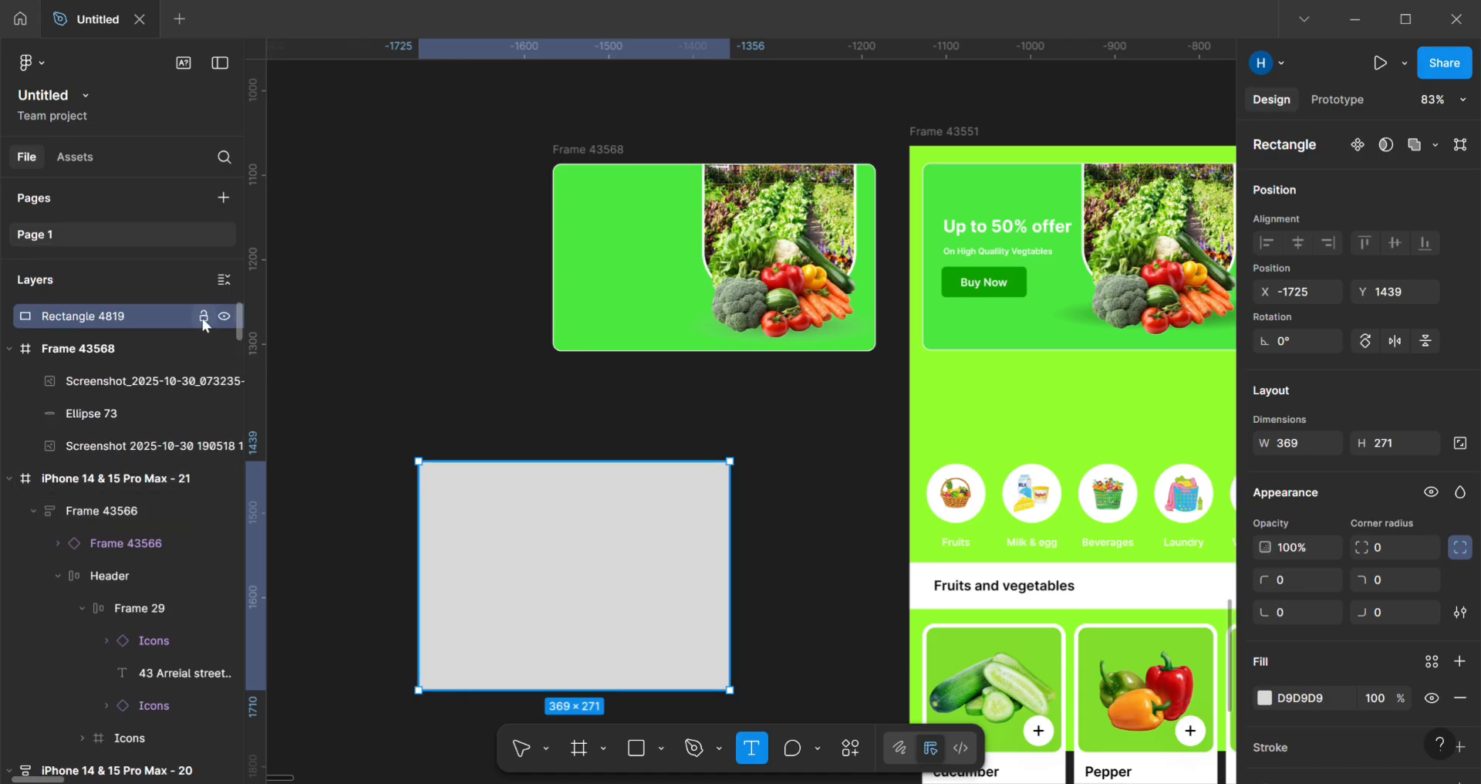
pyautogui.click(204, 317)
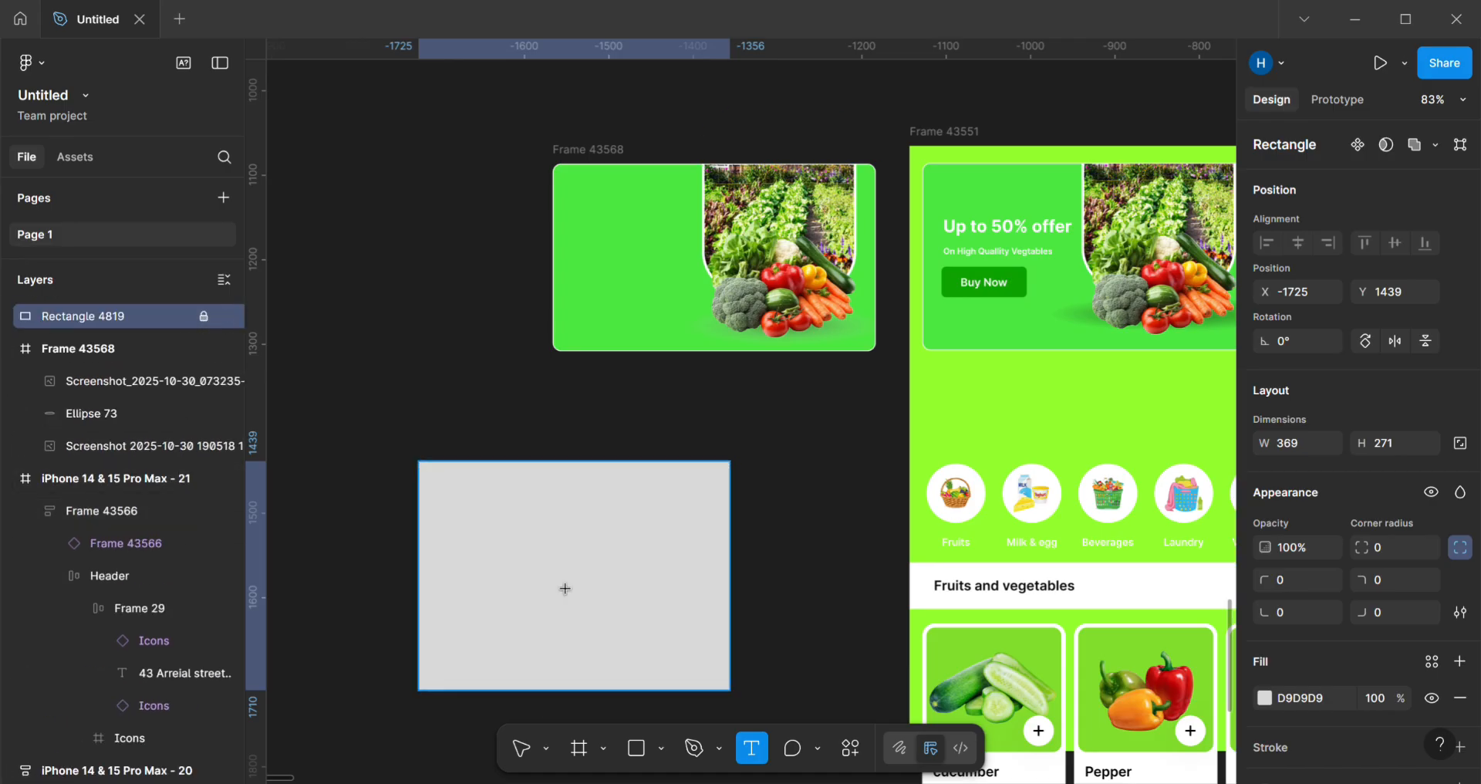
# Step: Start a text layer on the grey rectangle and set its fill to black 000000
pyautogui.click(475, 529)
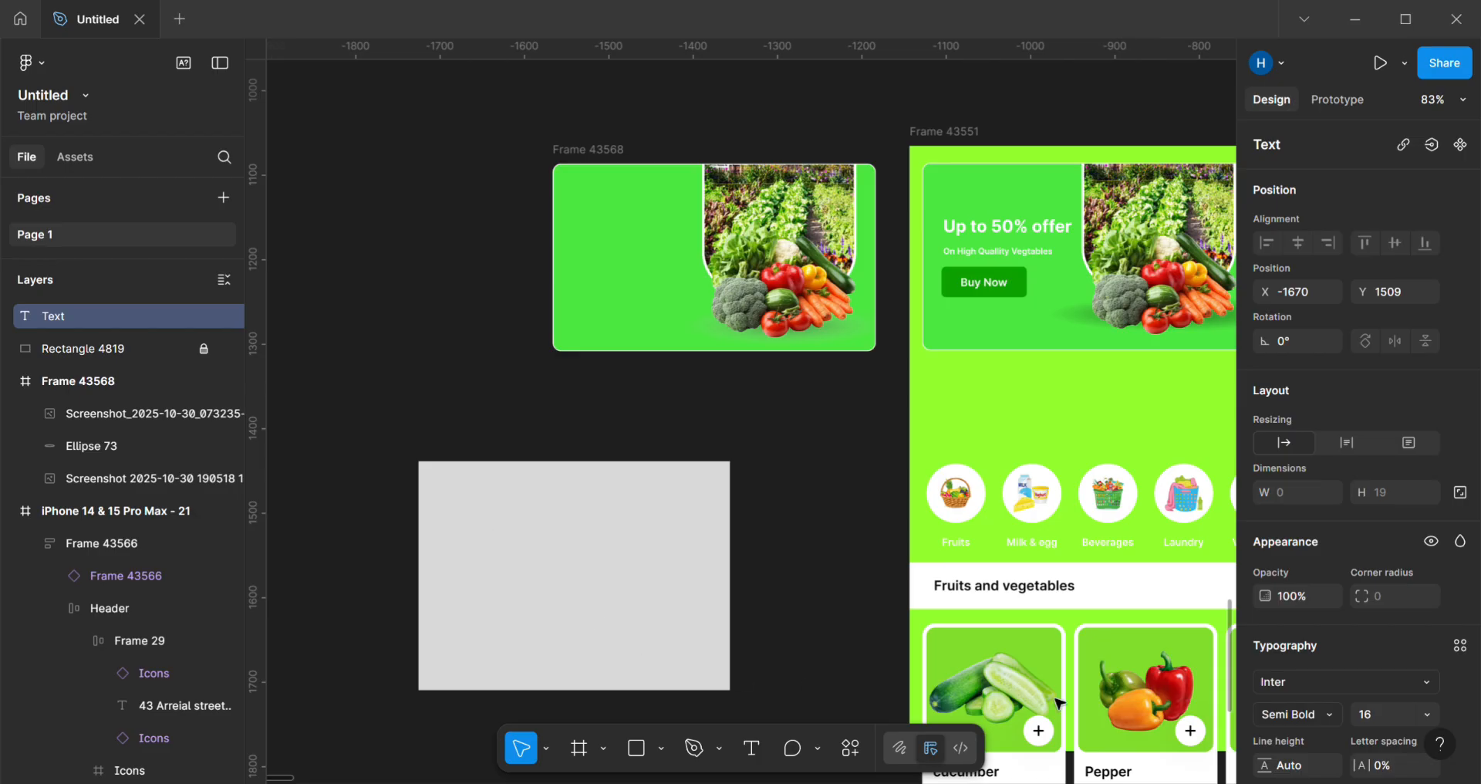
pyautogui.scroll(-4, 1275, 606)
pyautogui.click(1265, 582)
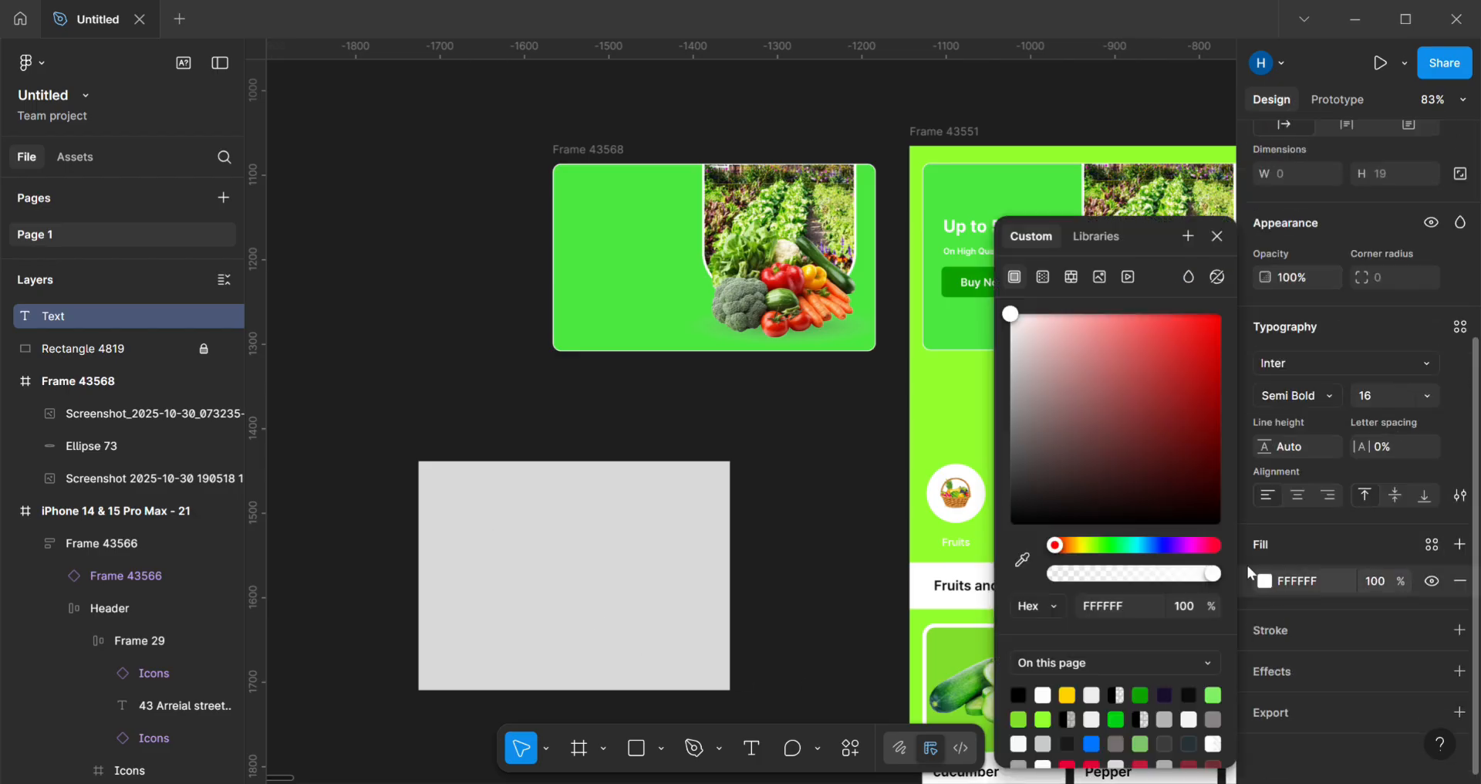
pyautogui.moveTo(1010, 315); pyautogui.dragTo(1010, 525)
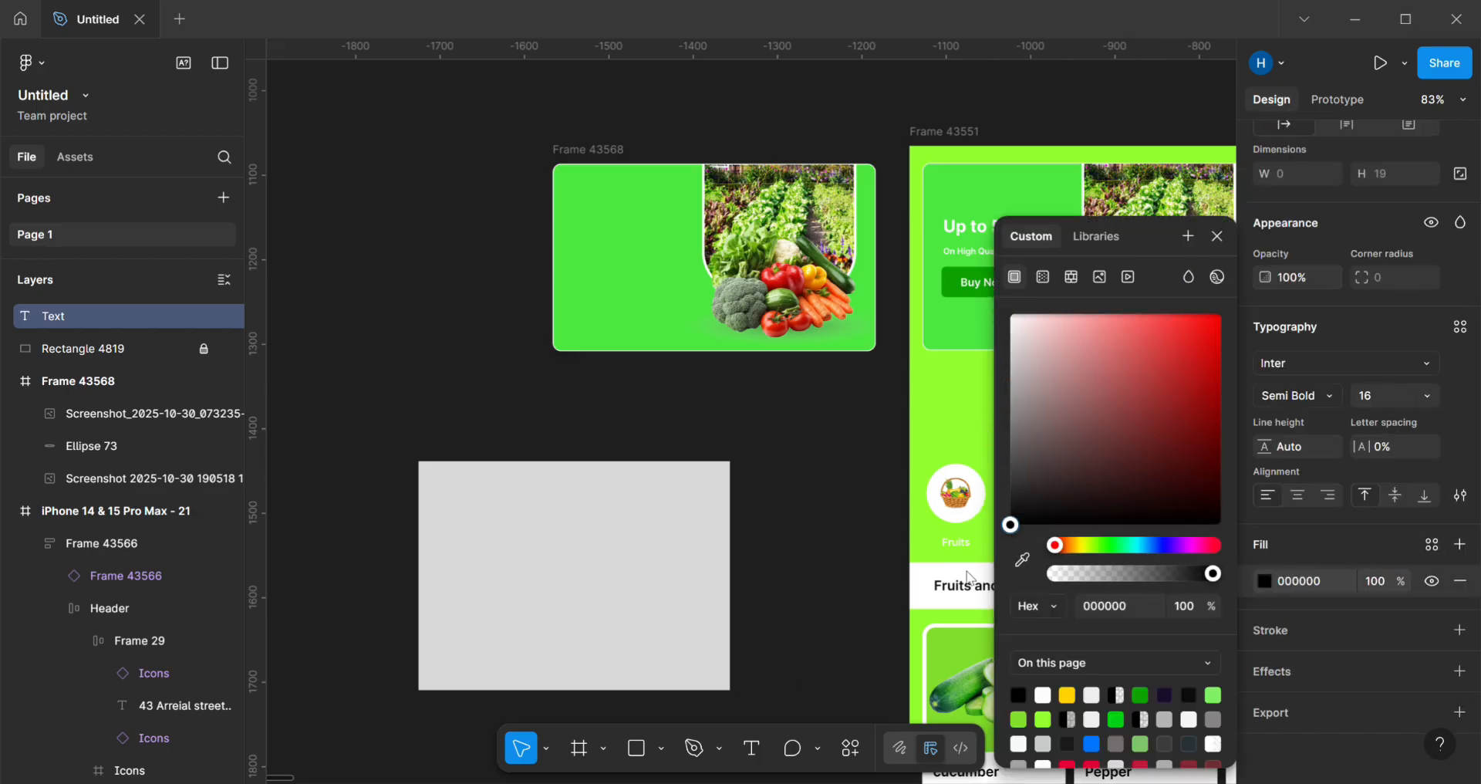
pyautogui.click(771, 456)
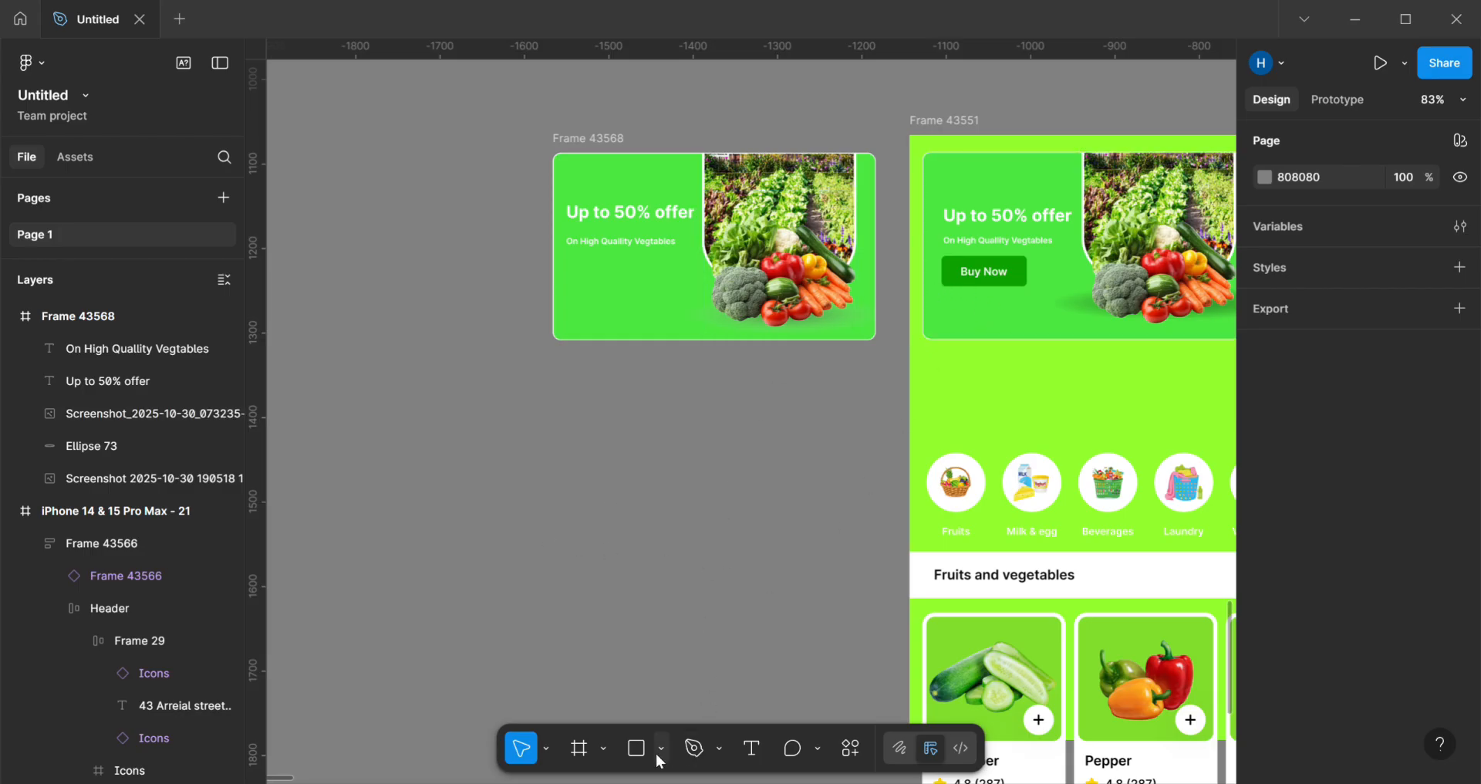
# Step: Add a text layer reading "botton" in the empty space below the new banner frame
pyautogui.click(750, 749)
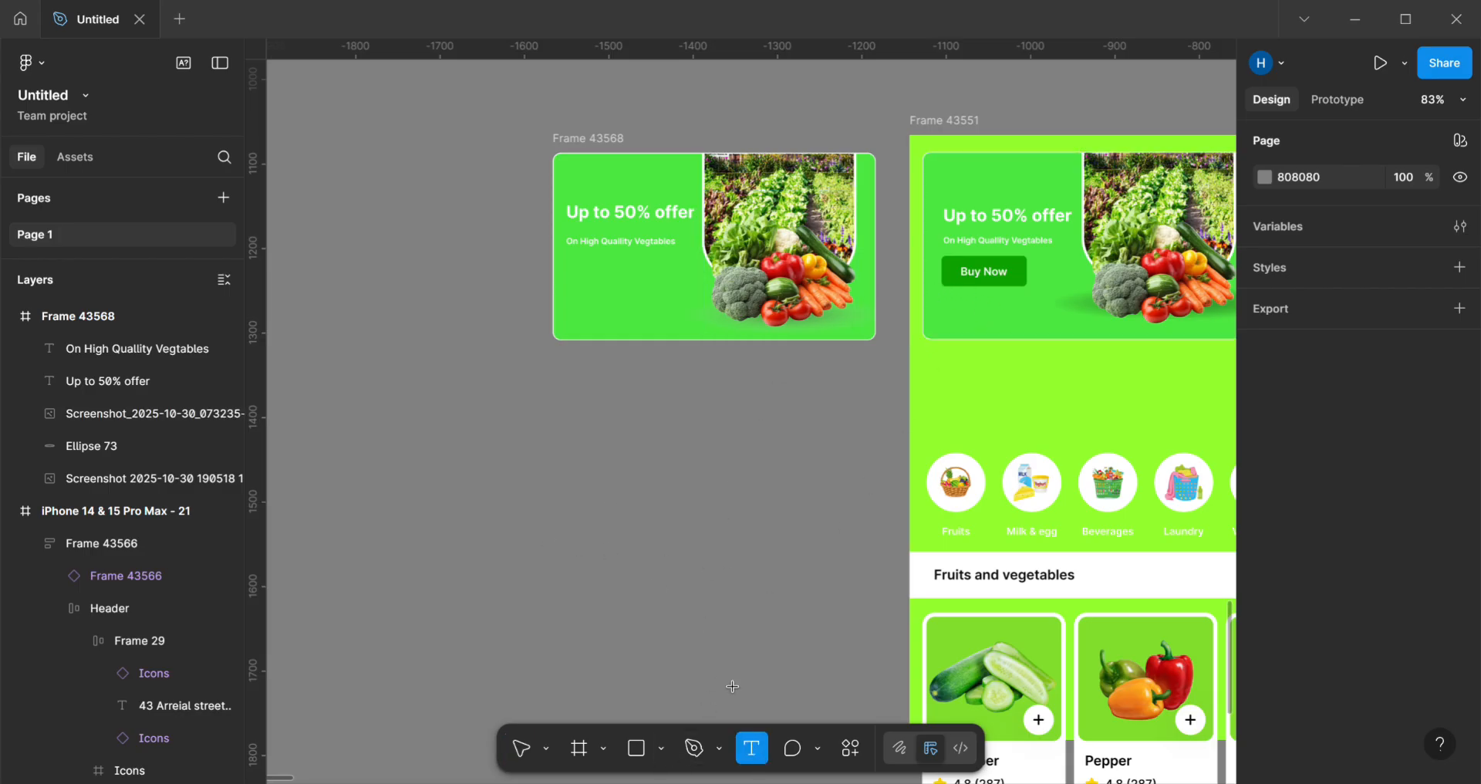
pyautogui.click(591, 475)
pyautogui.write('qbutt')
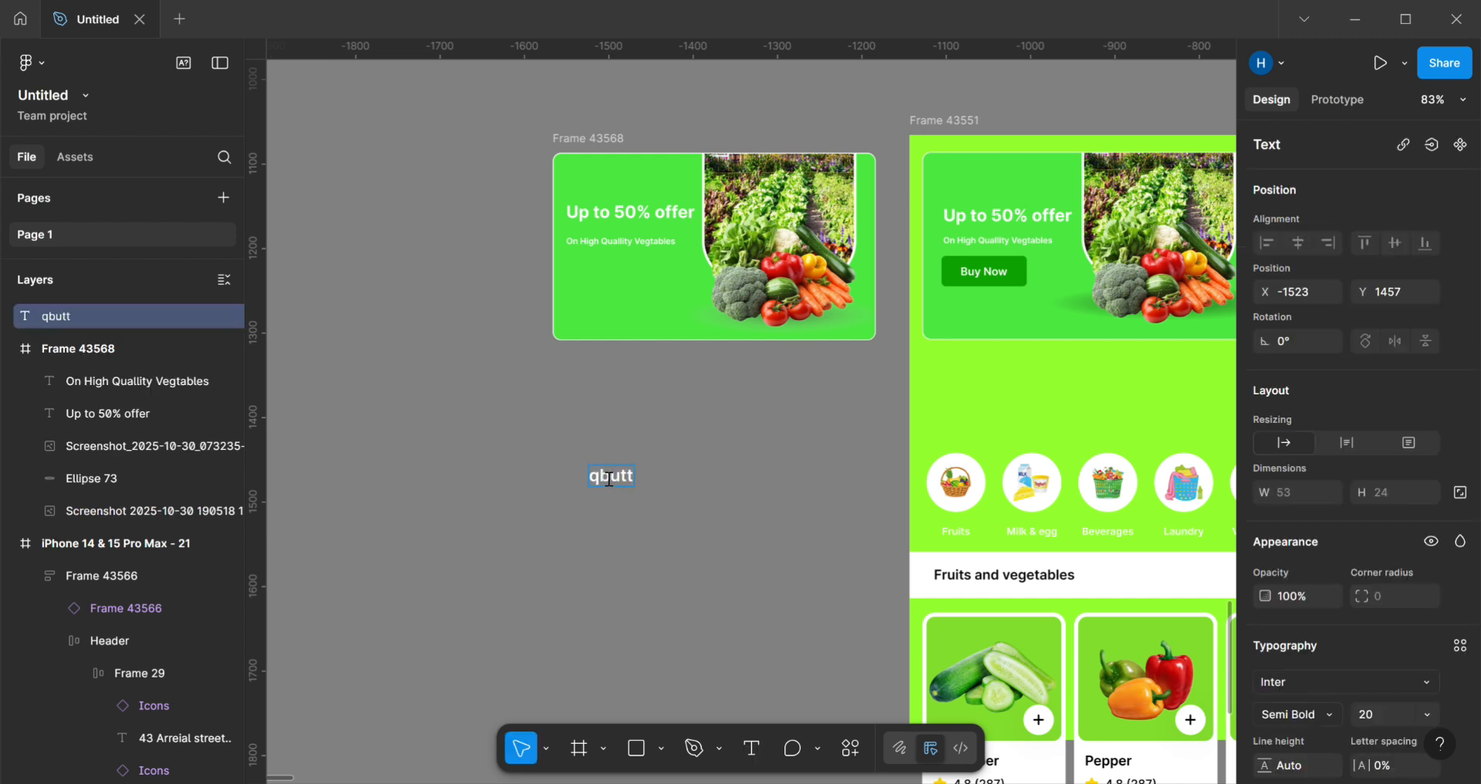
pyautogui.hotkey('ctrl', 'a')
pyautogui.press('BackSpace')
pyautogui.write('bot')
pyautogui.write('ton')
pyautogui.press('Escape')
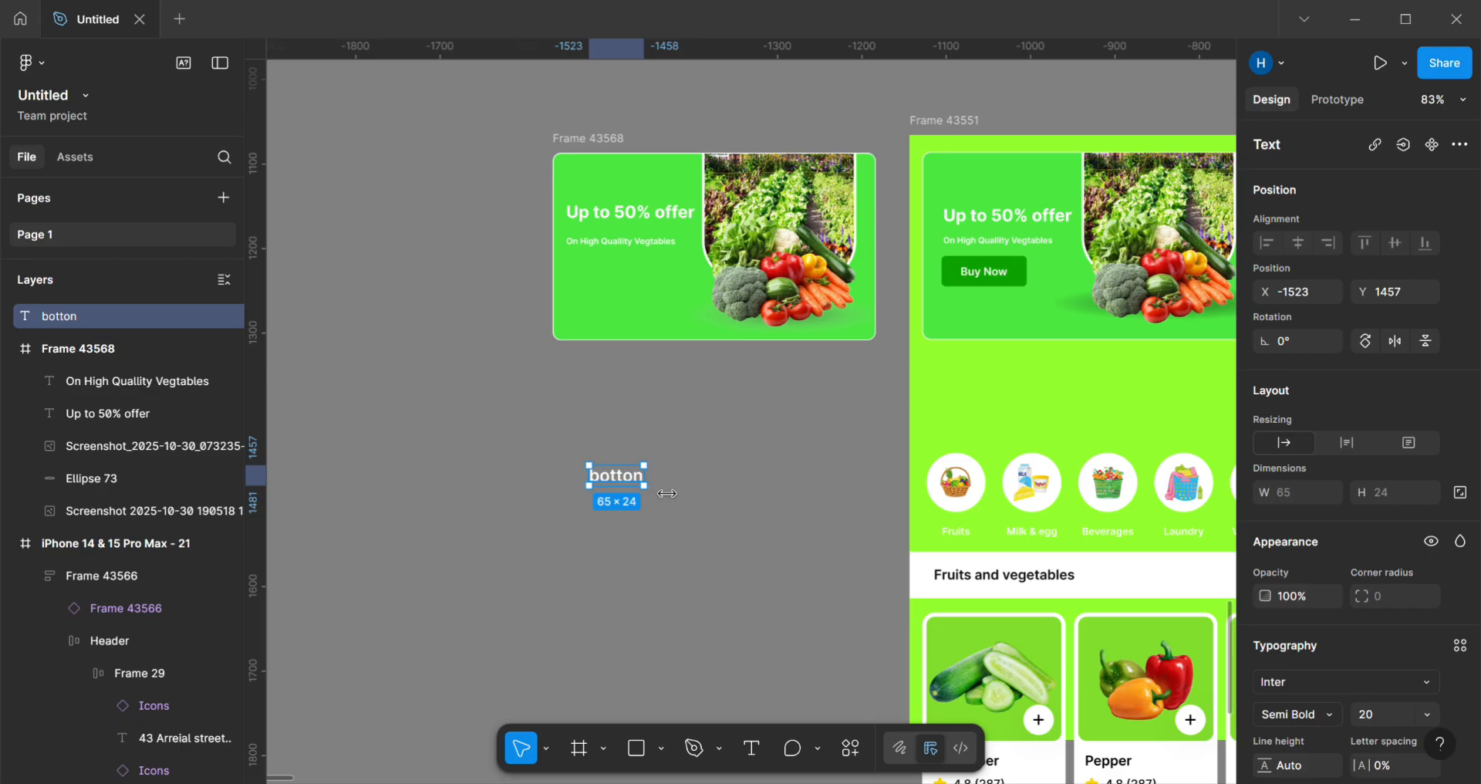
# Step: Resize the "botton" text box to about 71 × 36, wrap it in an auto layout frame and widen the frame to 125
pyautogui.moveTo(667, 494); pyautogui.dragTo(646, 446)
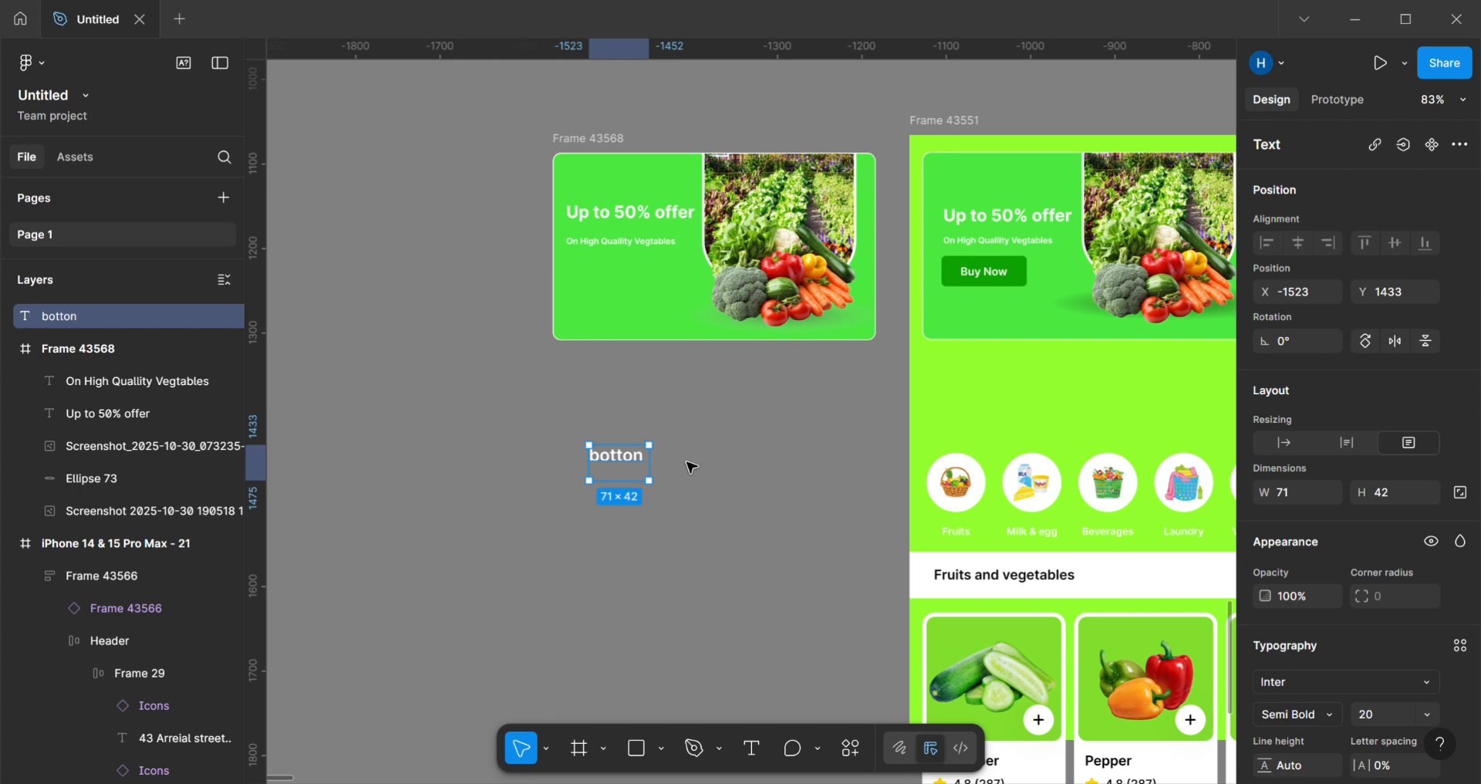
pyautogui.moveTo(645, 497); pyautogui.dragTo(645, 492)
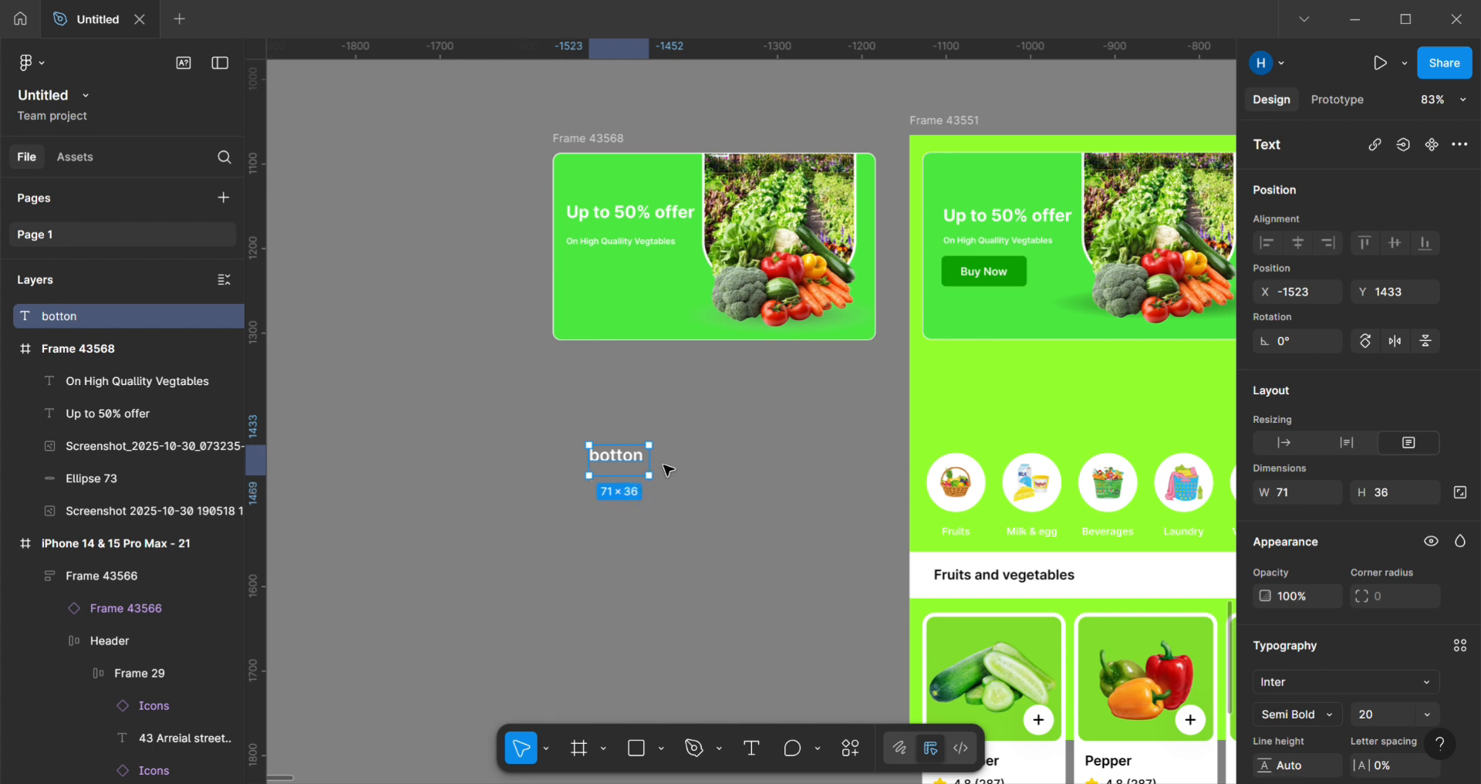
pyautogui.hotkey('shift', 'a')
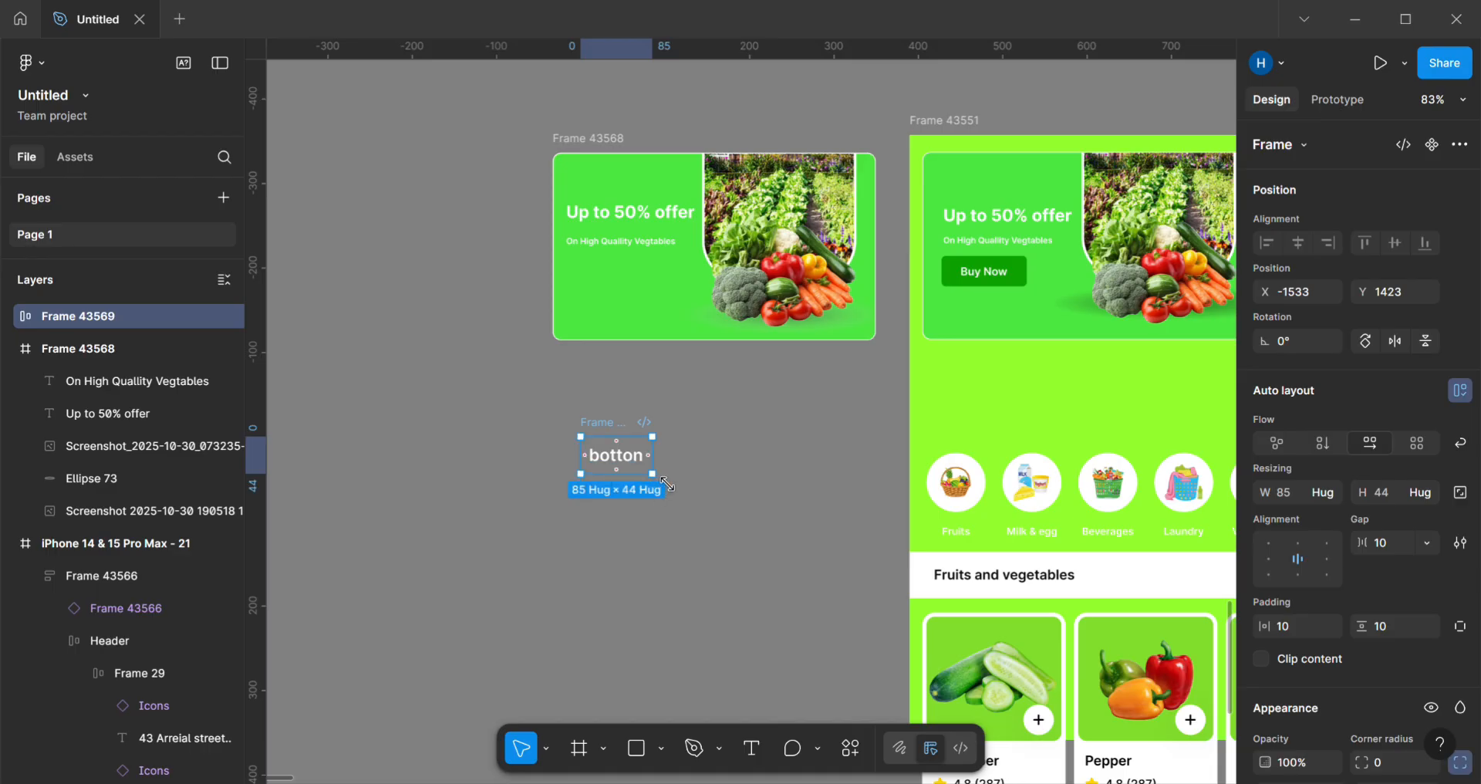
pyautogui.moveTo(676, 476); pyautogui.dragTo(702, 480)
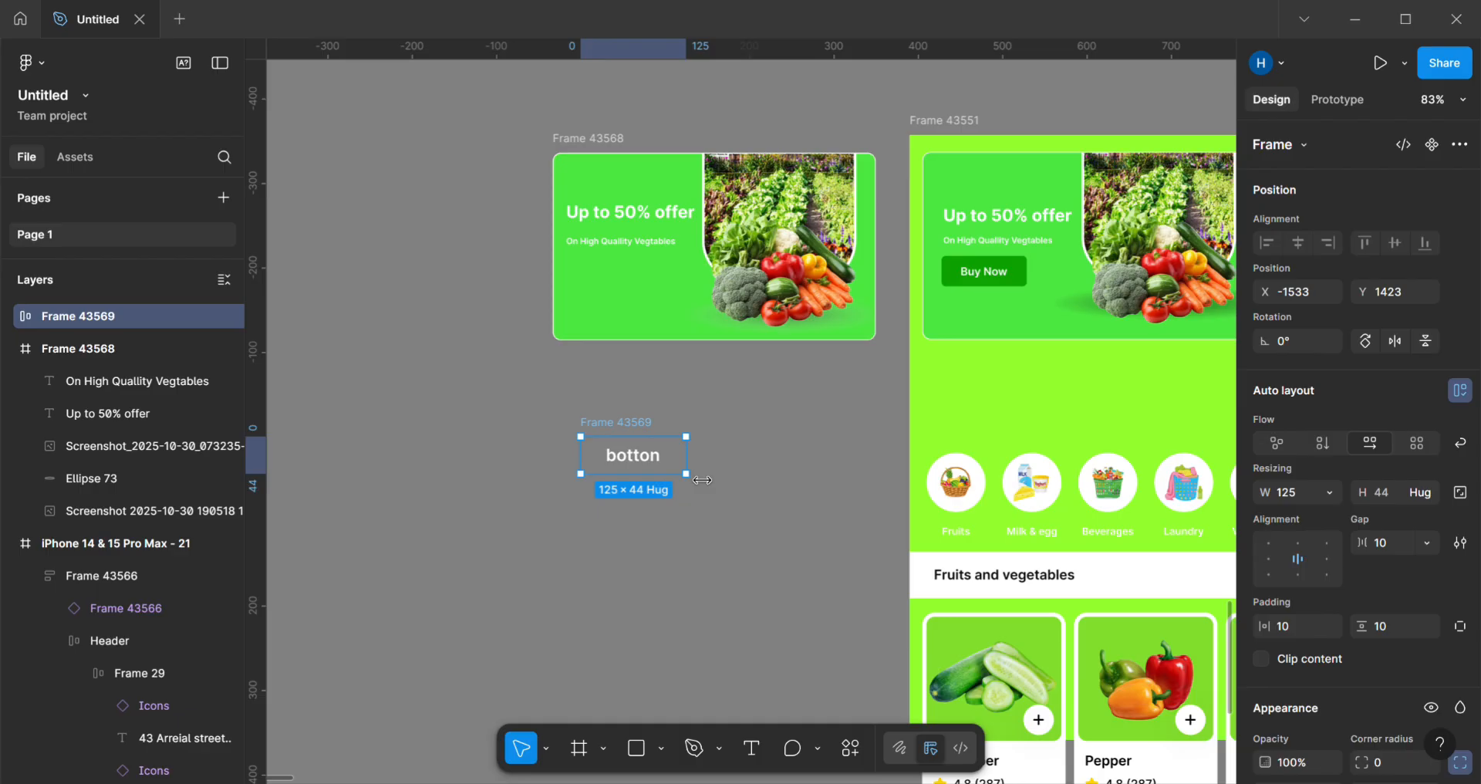
# Step: Fill the "botton" frame with green 0CA201, sampled from the reference banner's Buy Now button
pyautogui.scroll(-5, 1318, 470)
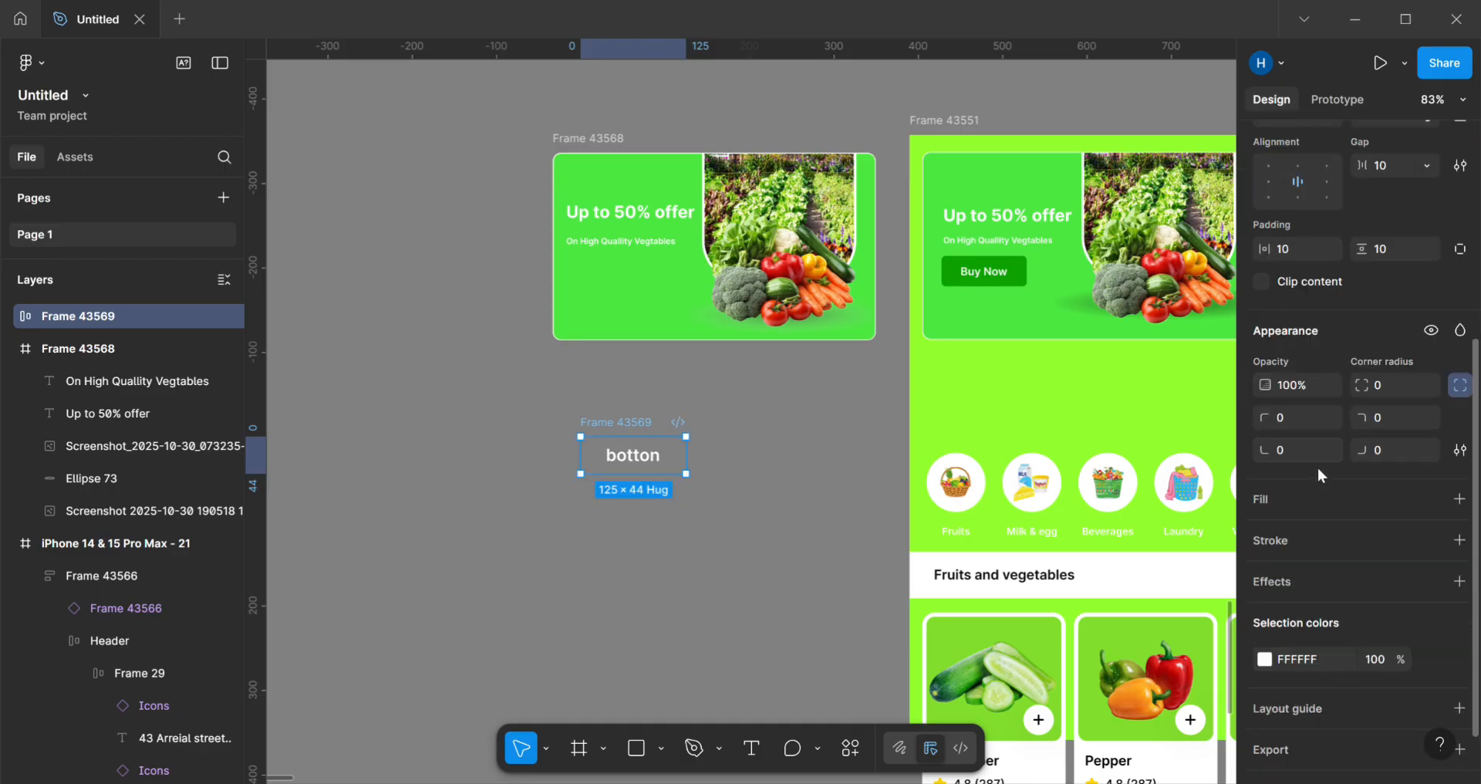
pyautogui.scroll(-1, 1317, 468)
pyautogui.click(1459, 471)
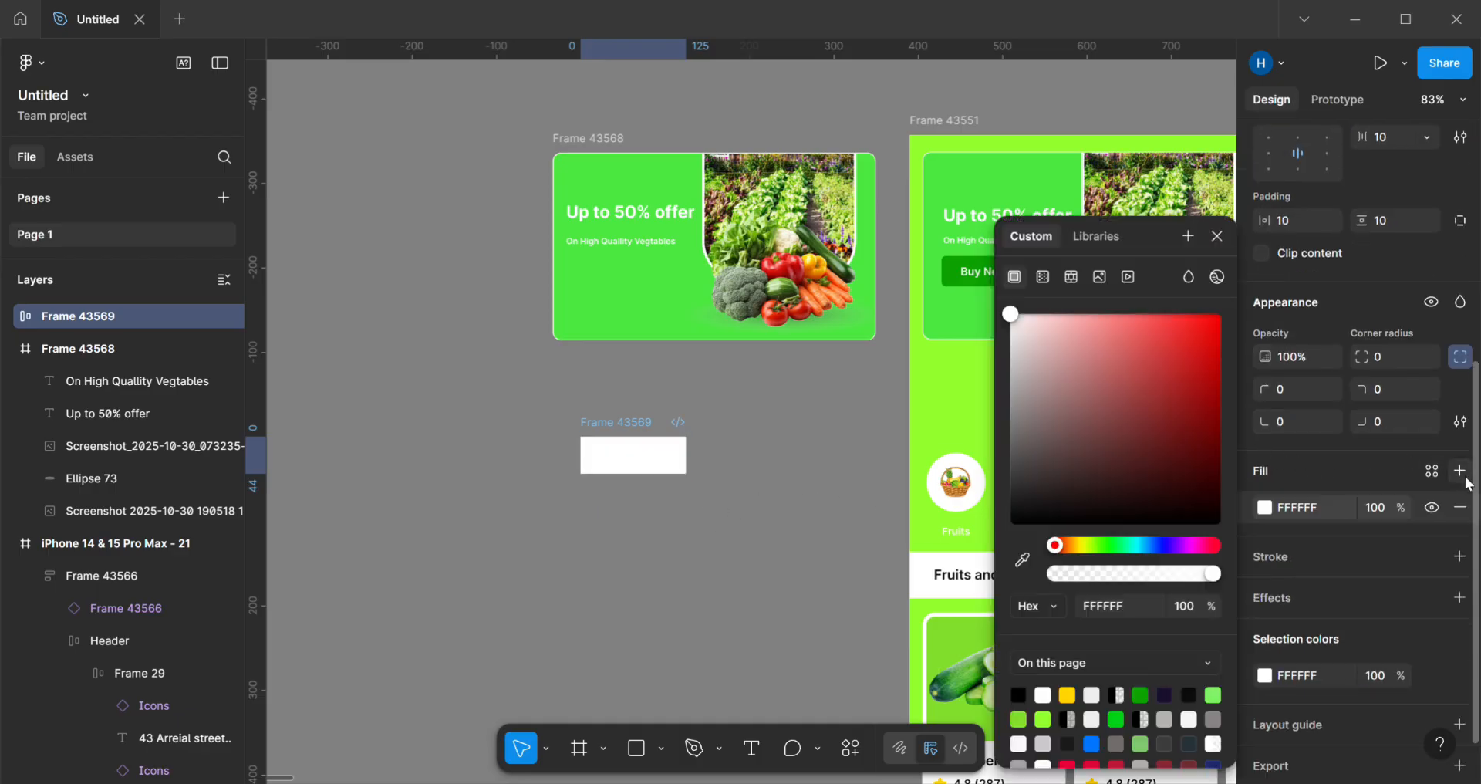
pyautogui.click(1022, 558)
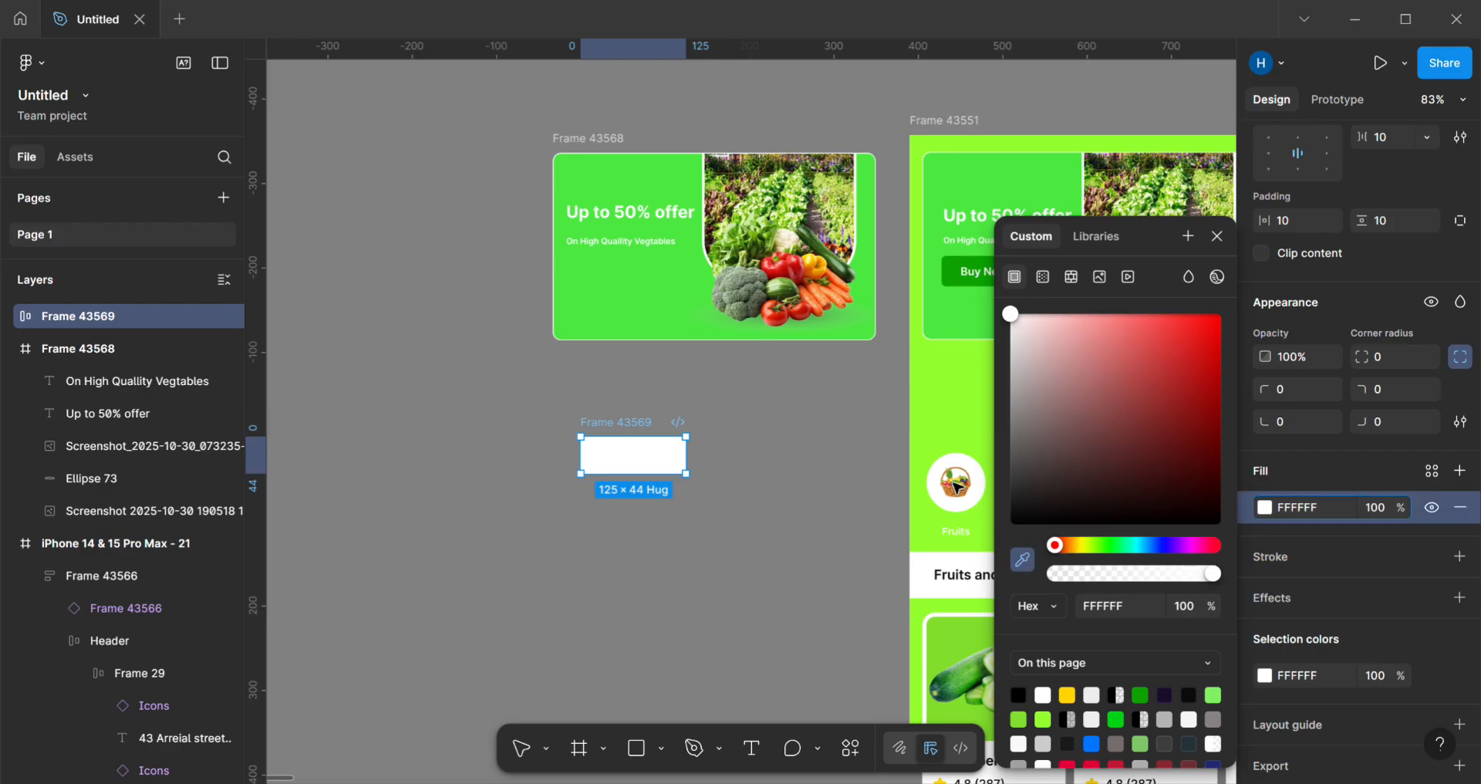
pyautogui.click(957, 262)
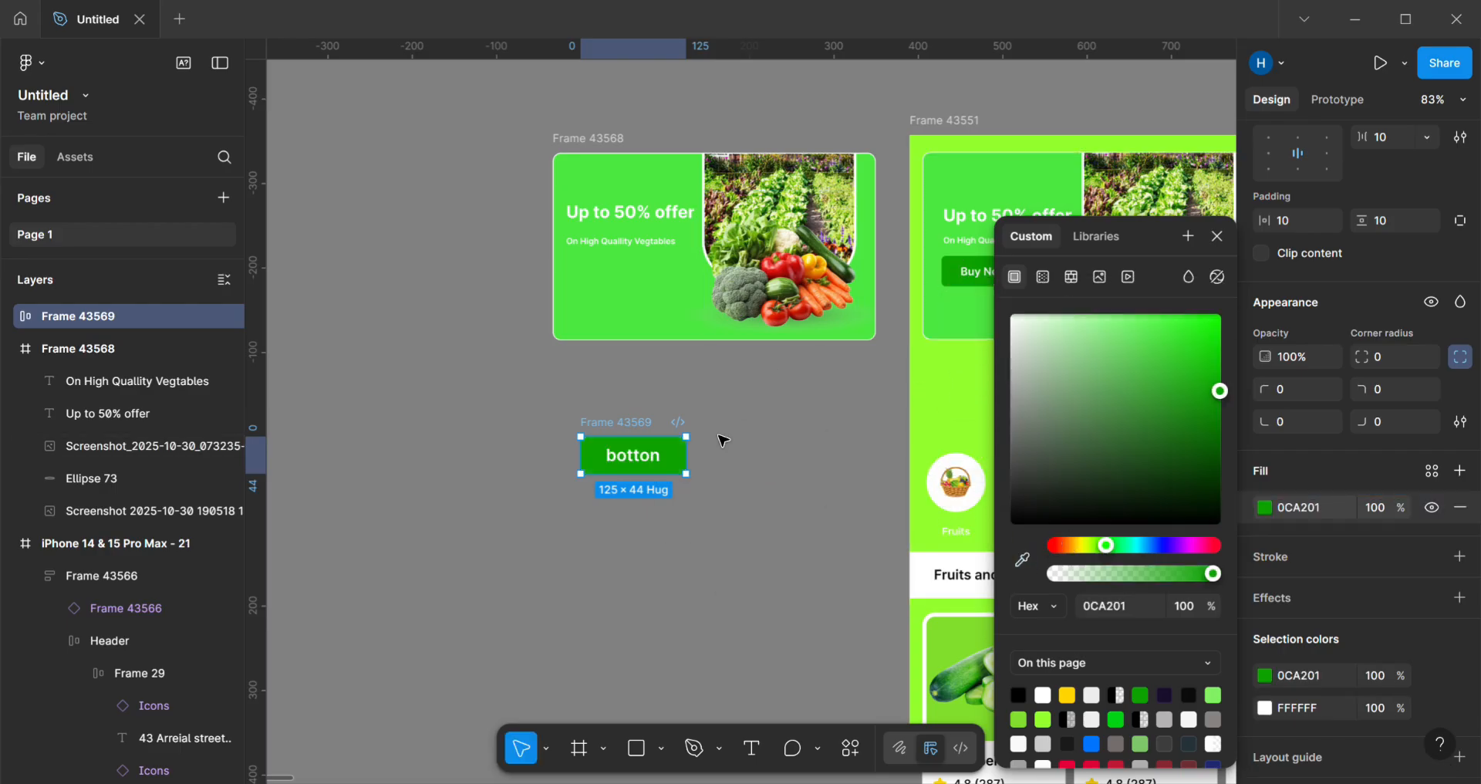
pyautogui.click(727, 502)
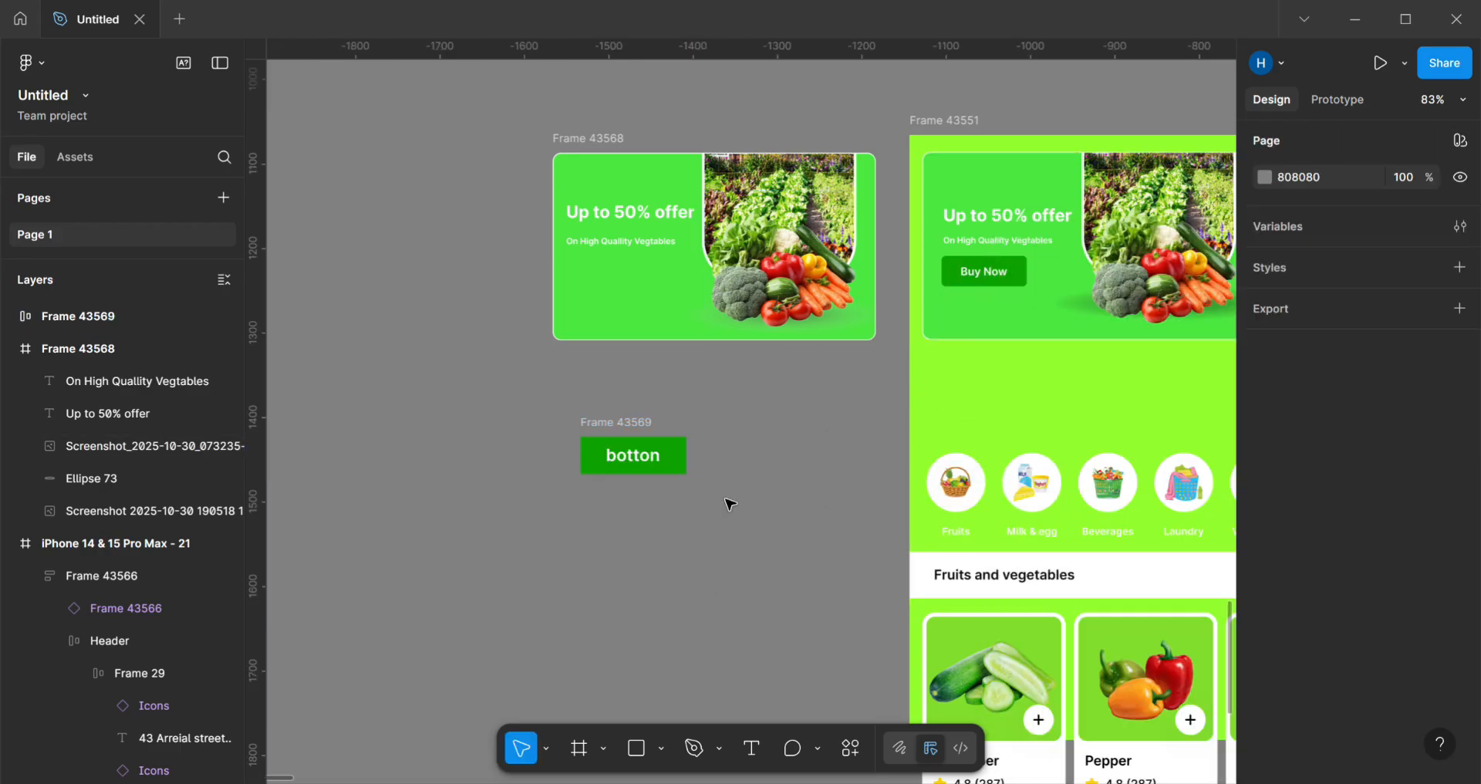
# Step: Set the "botton" frame's auto layout alignment to bottom center and its corner radius to 10
pyautogui.click(685, 461)
pyautogui.scroll(-3, 1296, 560)
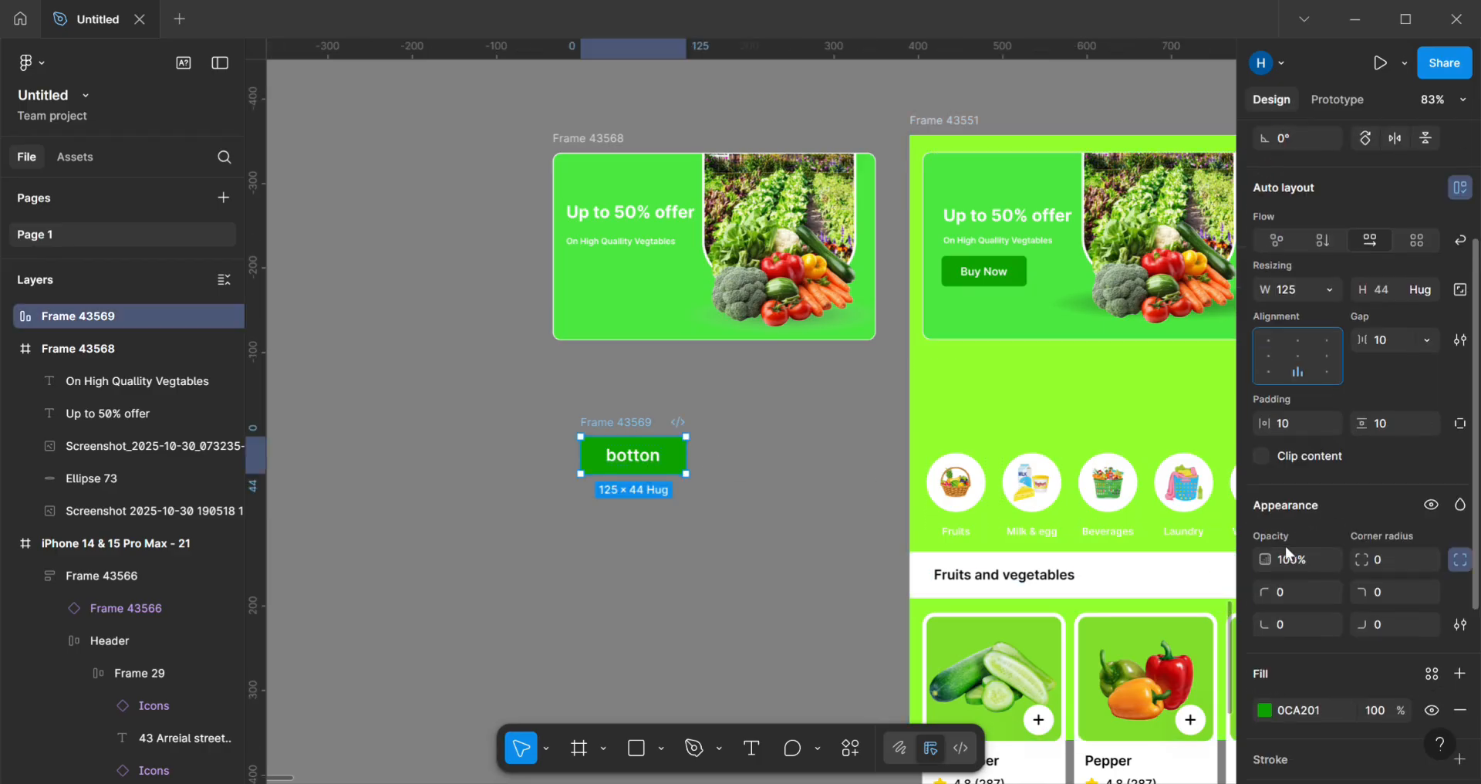
pyautogui.click(1375, 560)
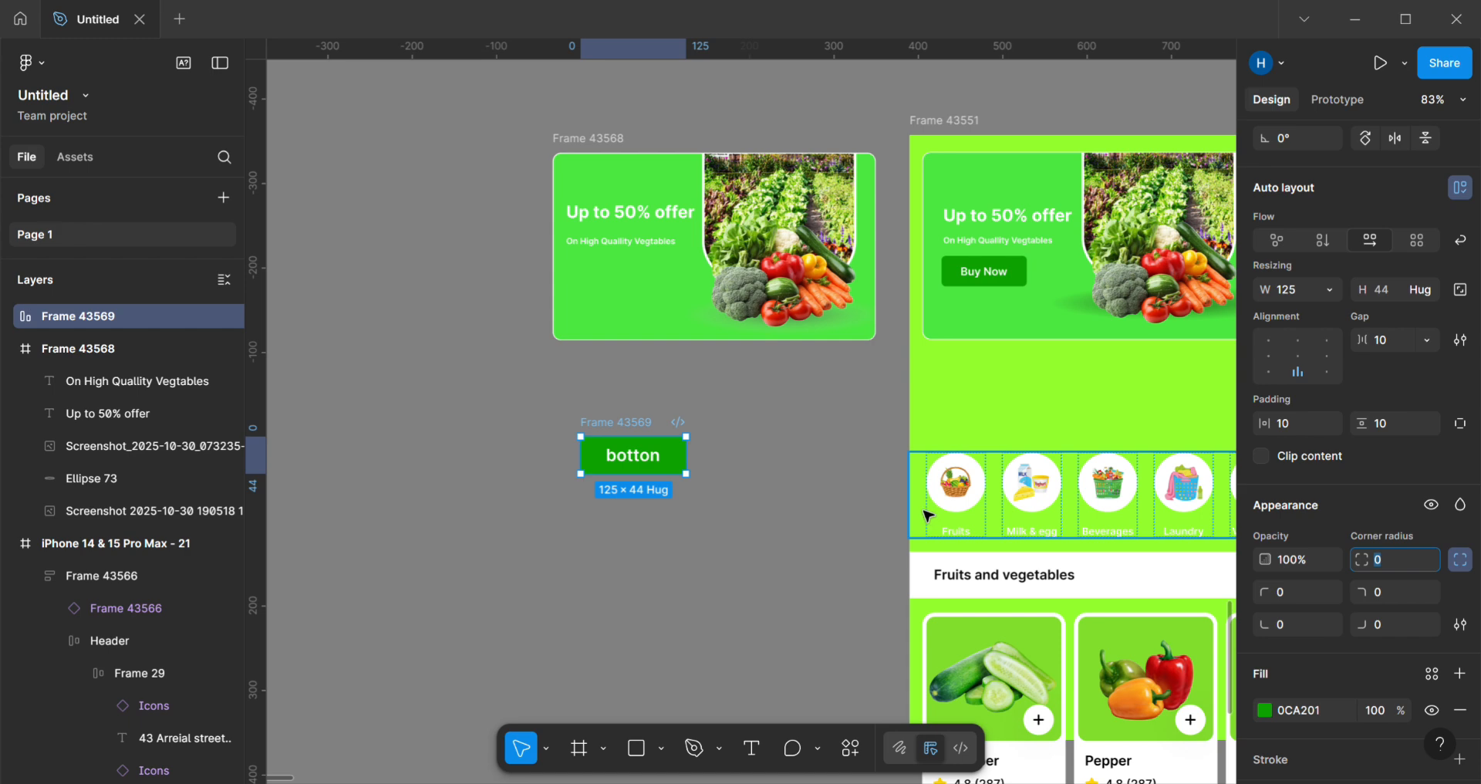
pyautogui.write('10')
pyautogui.press('Return')
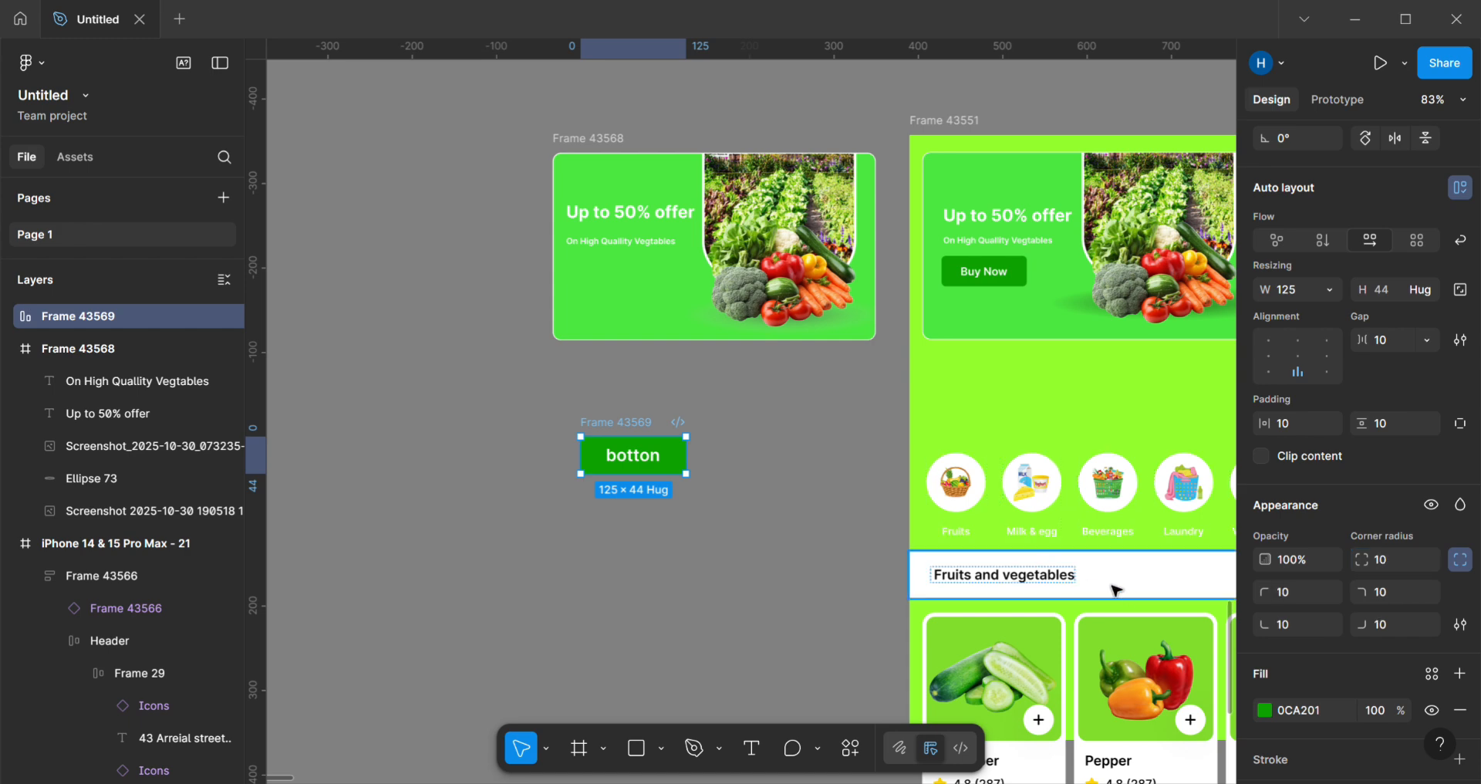
pyautogui.click(810, 565)
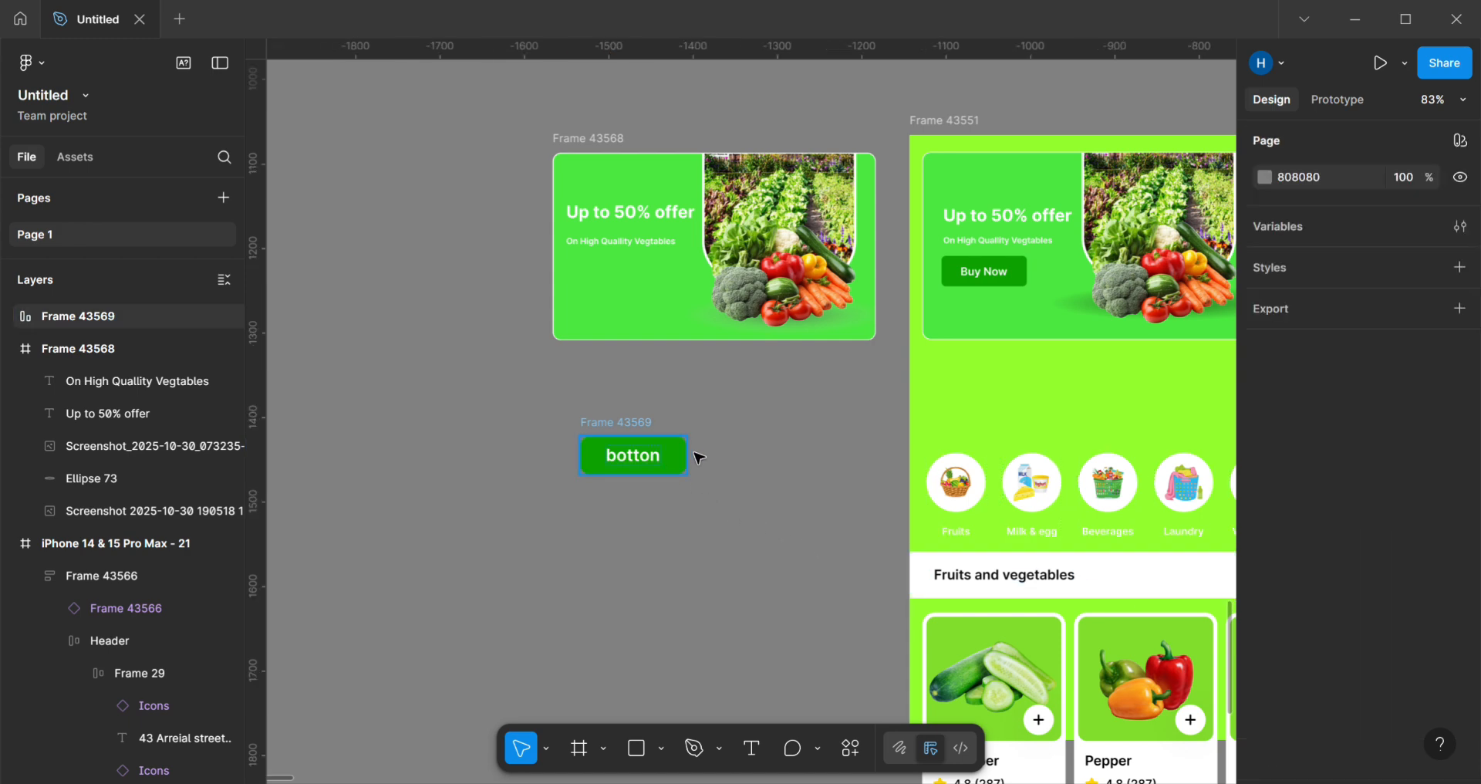
# Step: Examine the size, layout and corner radius of the reference Buy Now button, and reselect the new "botton" frame
pyautogui.click(954, 270)
pyautogui.doubleClick(956, 271)
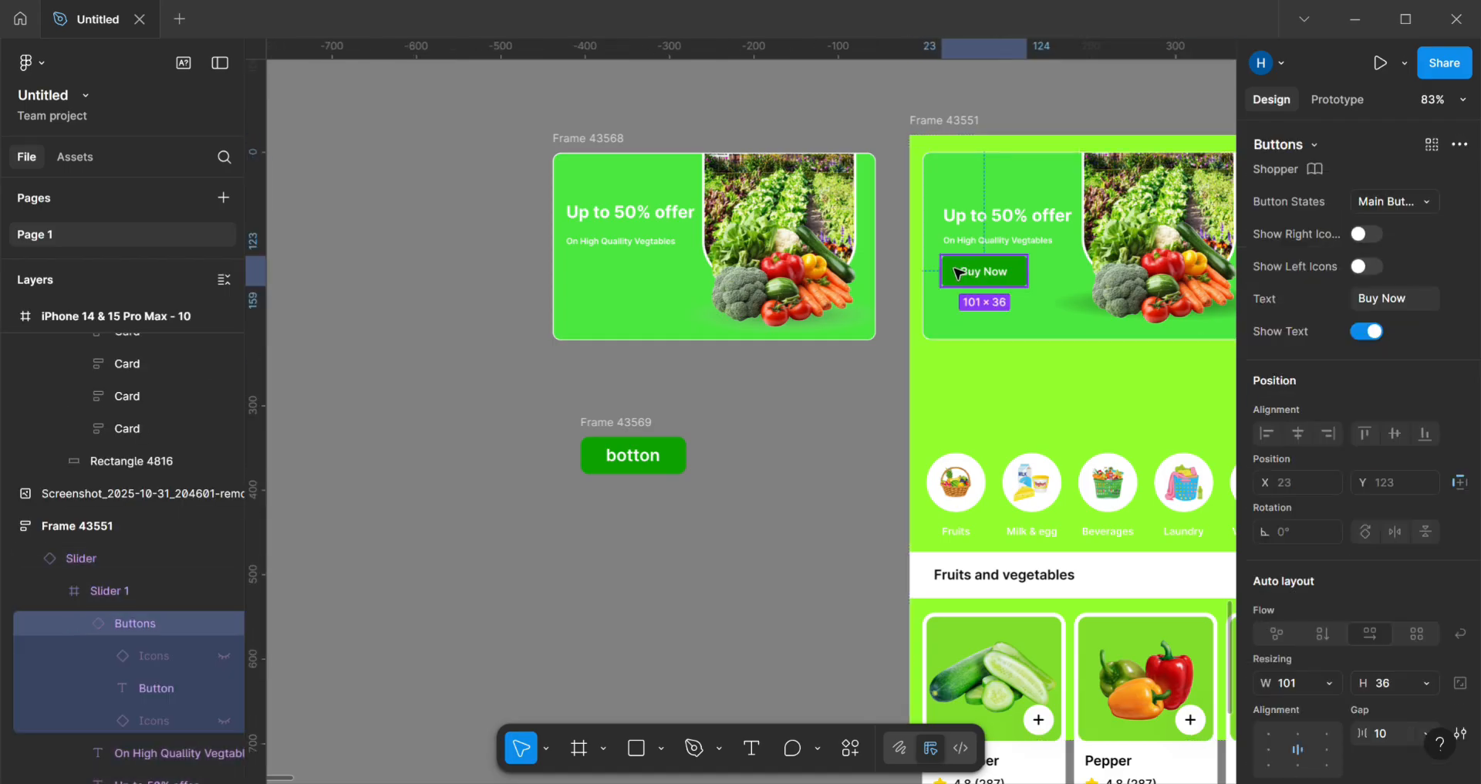
pyautogui.scroll(-5, 1343, 694)
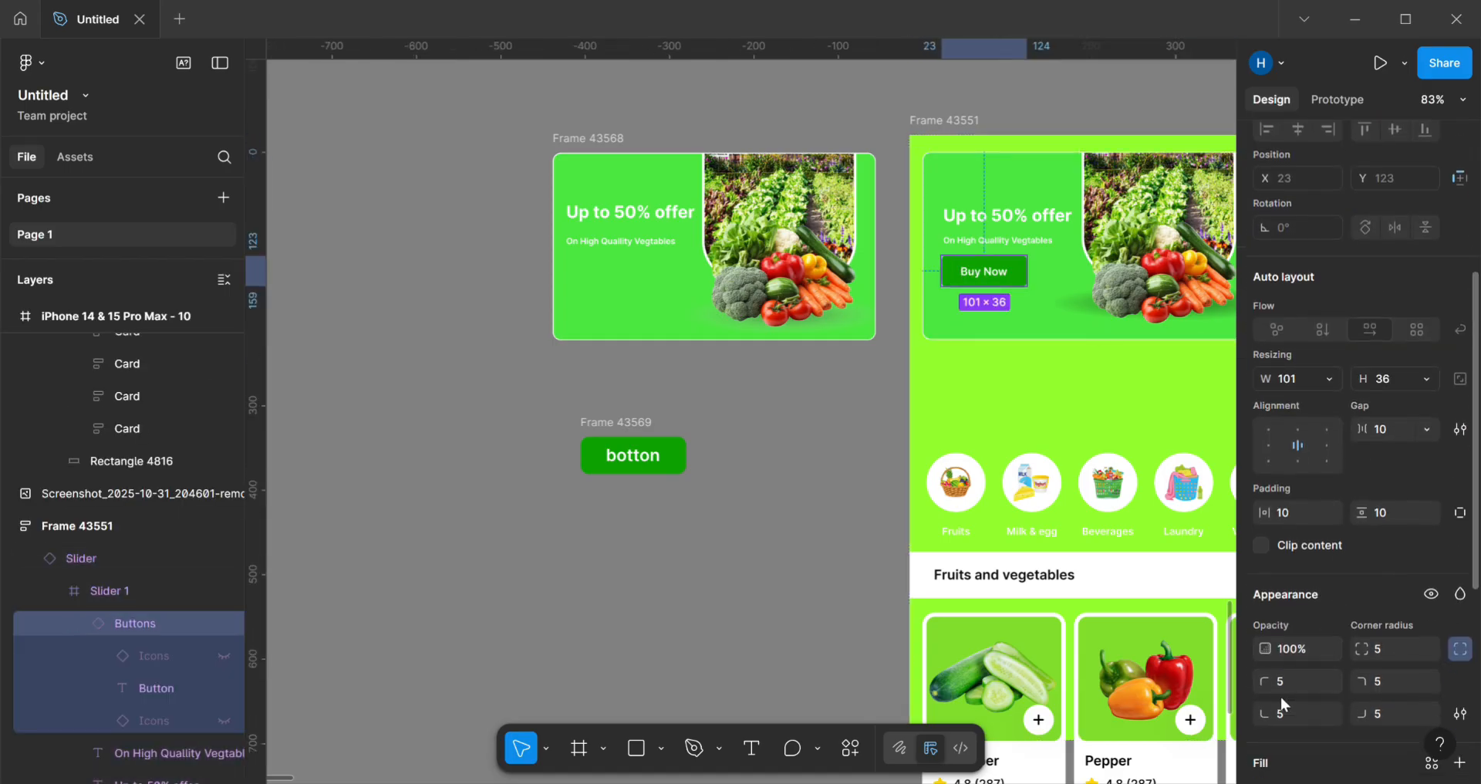
pyautogui.click(900, 376)
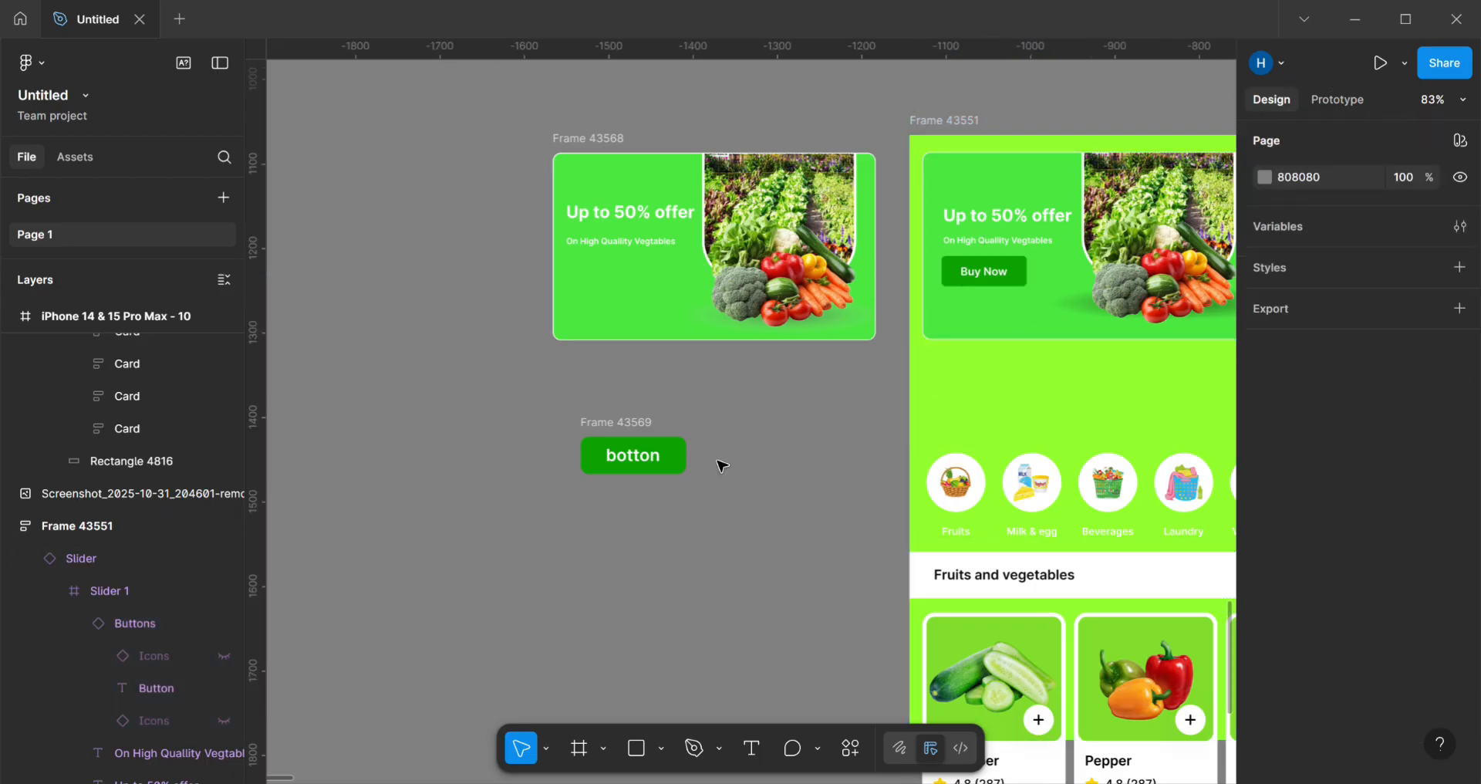
pyautogui.click(641, 430)
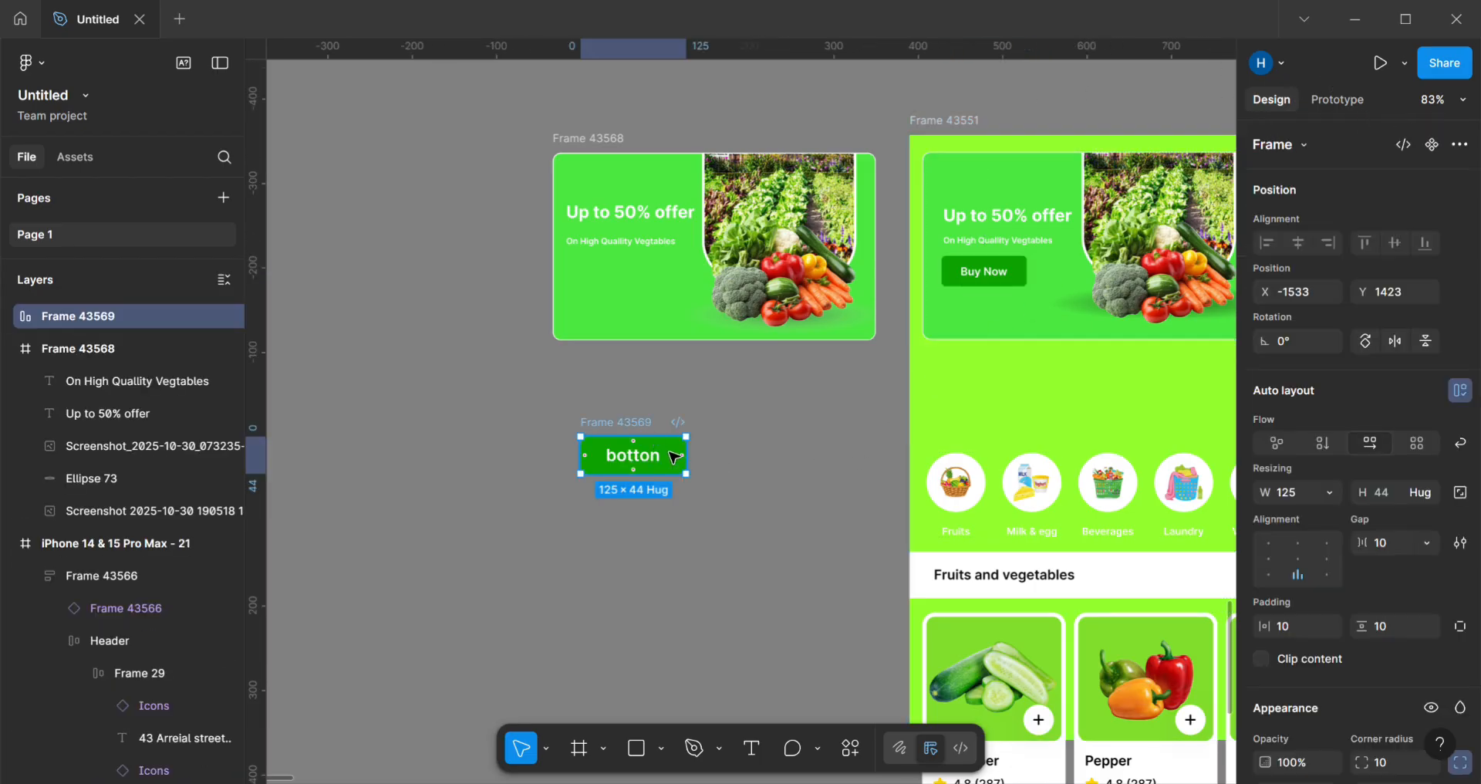
pyautogui.moveTo(681, 463); pyautogui.dragTo(703, 490)
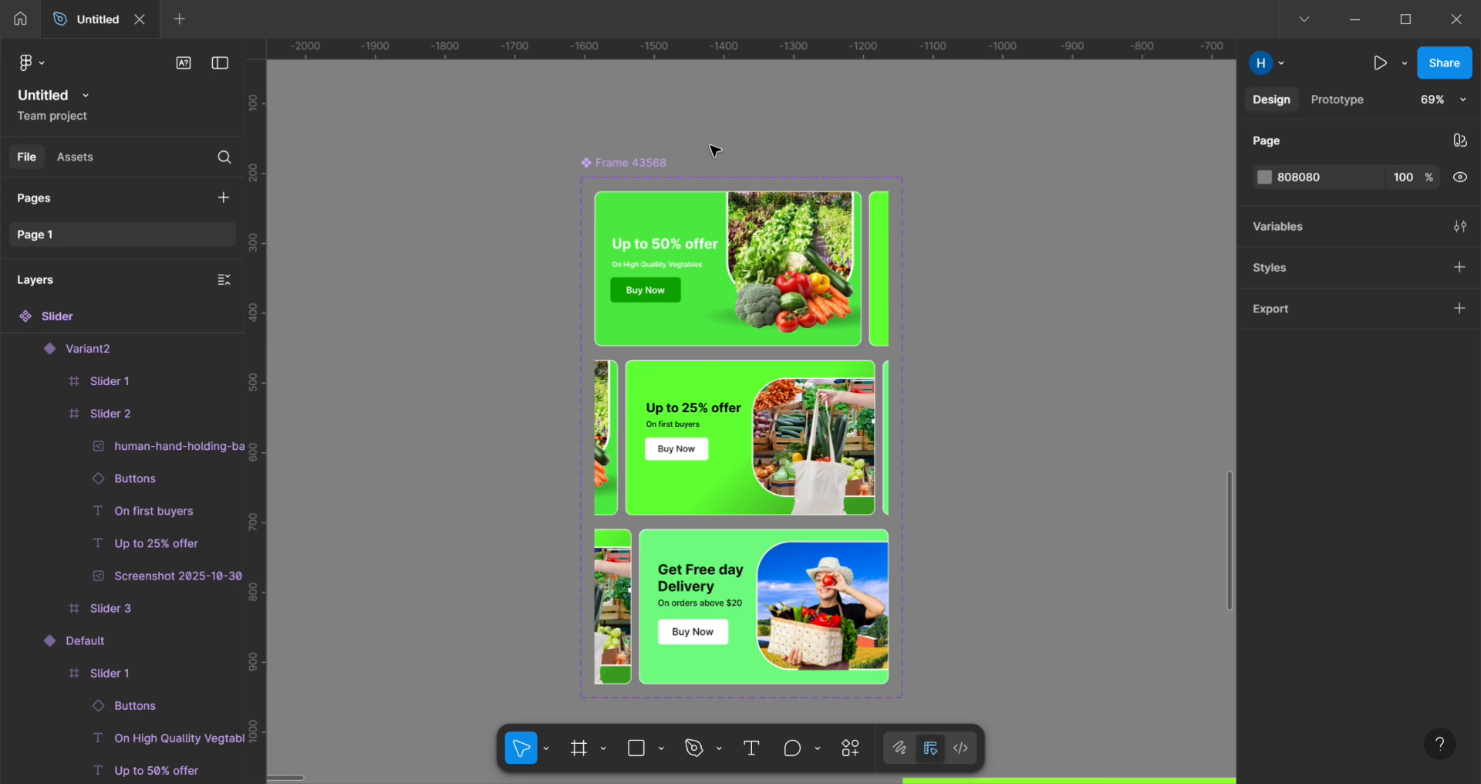
# Step: Select all three variants of the offer slider component and set the vertical spacing between them to 15
pyautogui.click(726, 214)
pyautogui.keyDown('shift'); pyautogui.click(742, 437); pyautogui.keyUp('shift')
pyautogui.keyDown('shift'); pyautogui.click(742, 606); pyautogui.keyUp('shift')
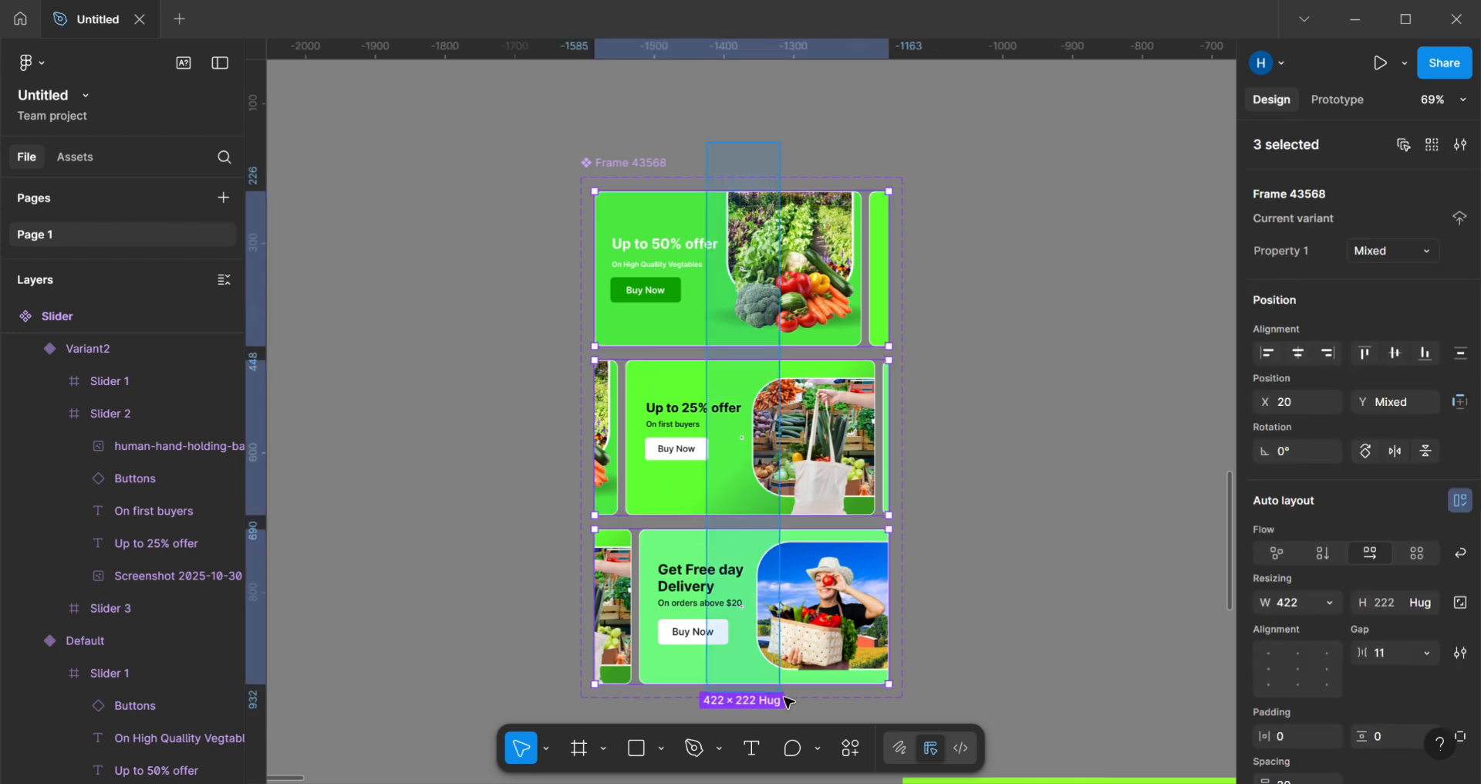
pyautogui.scroll(-5, 1340, 600)
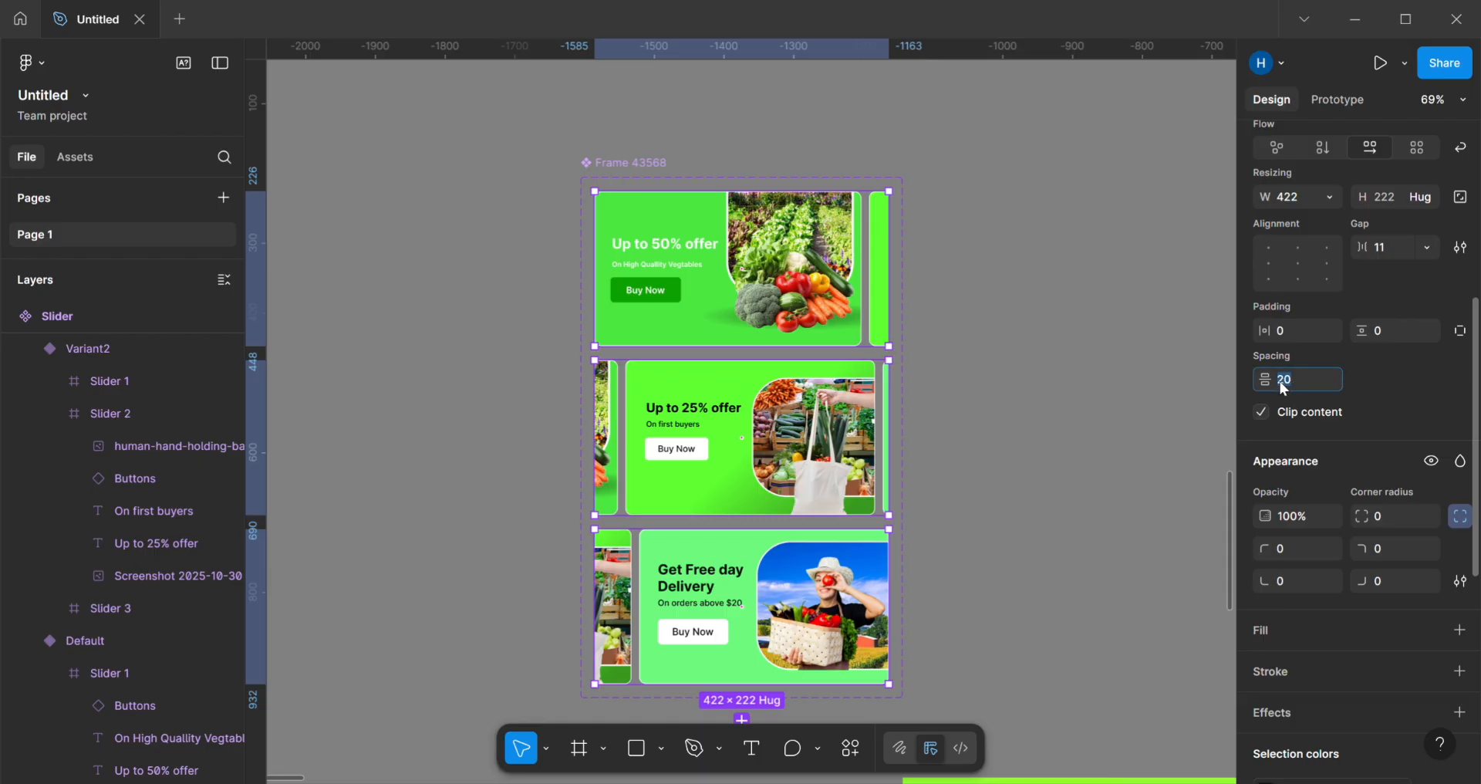
pyautogui.write('15')
pyautogui.press('Return')
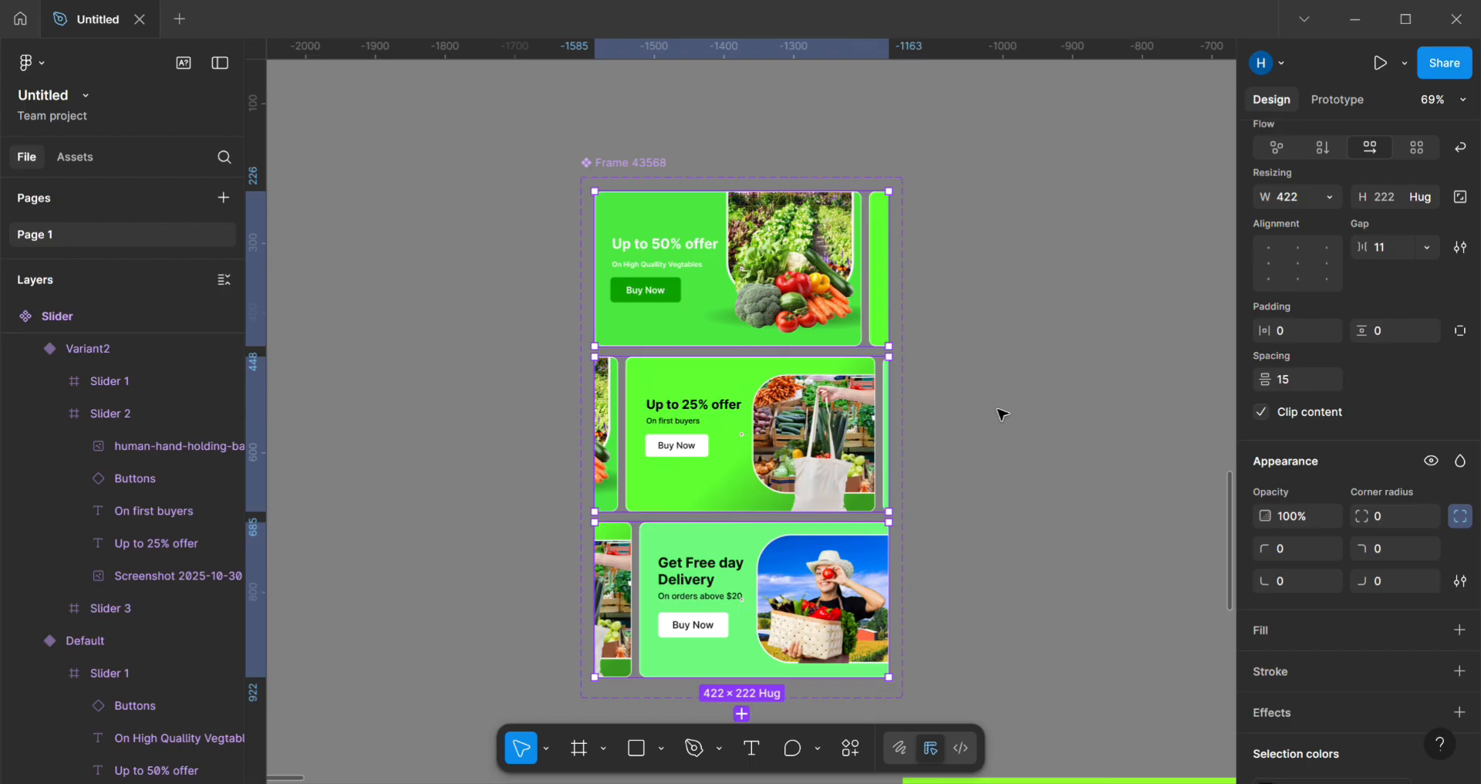
pyautogui.click(995, 317)
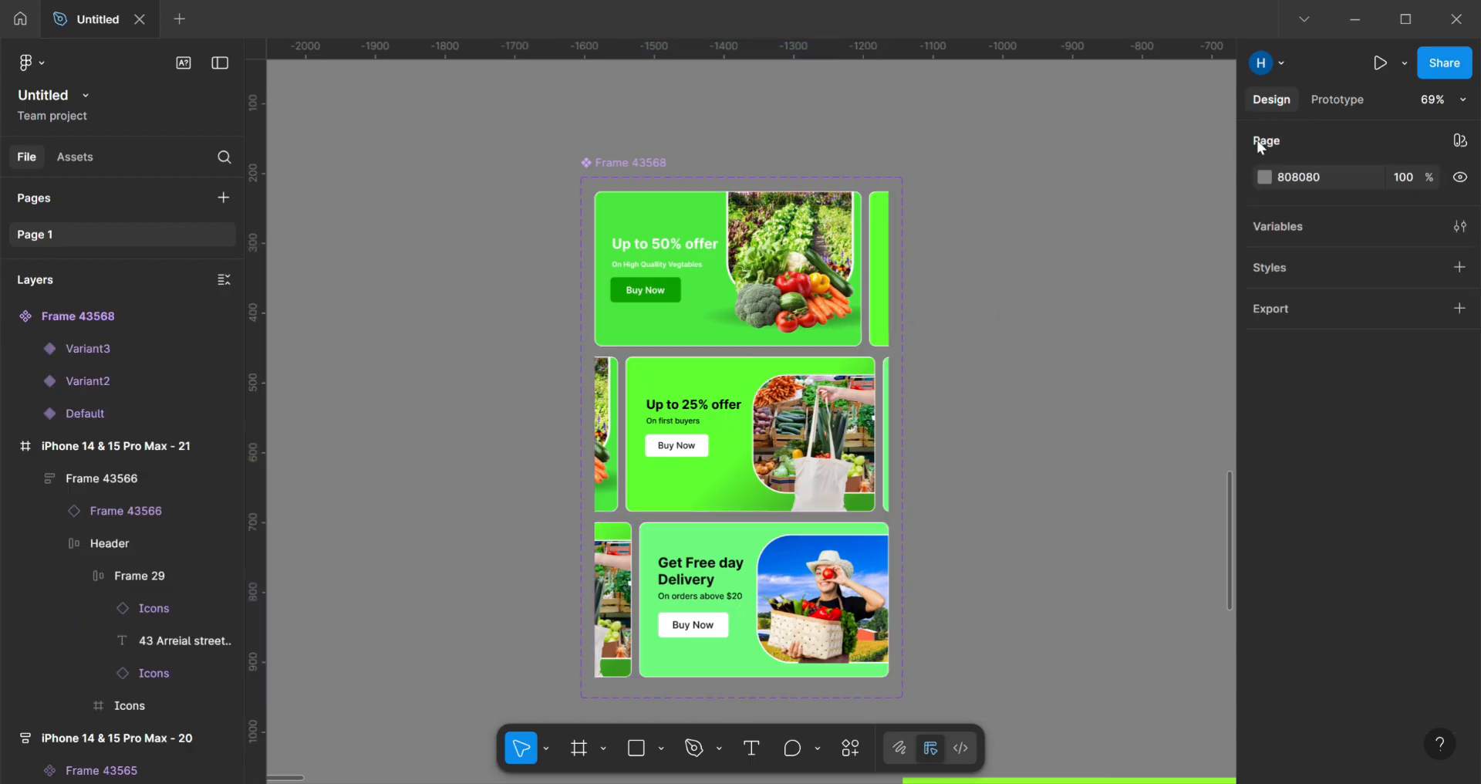
# Step: Add a prototype interaction from the Default slider variant that changes to Variant2 on click with Smart animate
pyautogui.click(1364, 106)
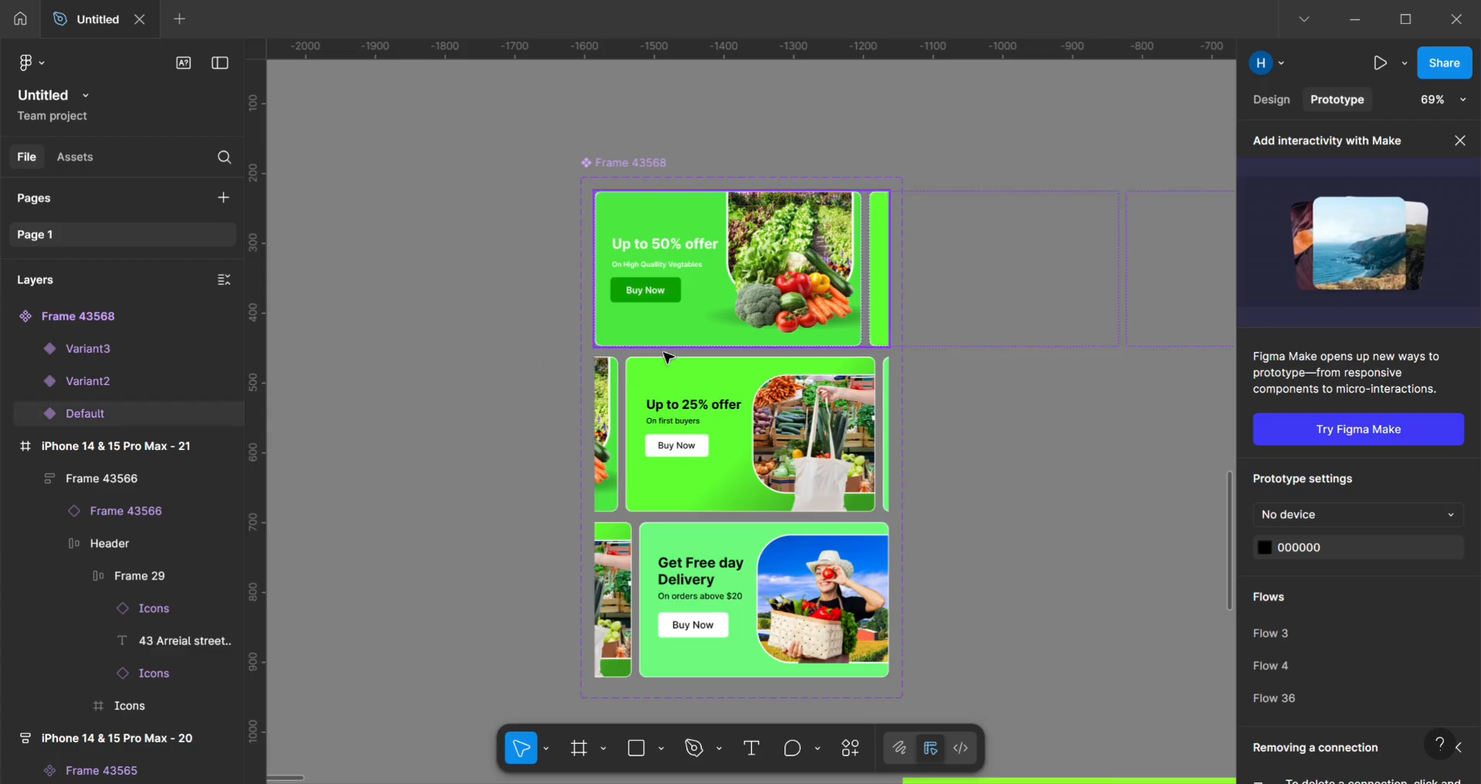
pyautogui.click(740, 345)
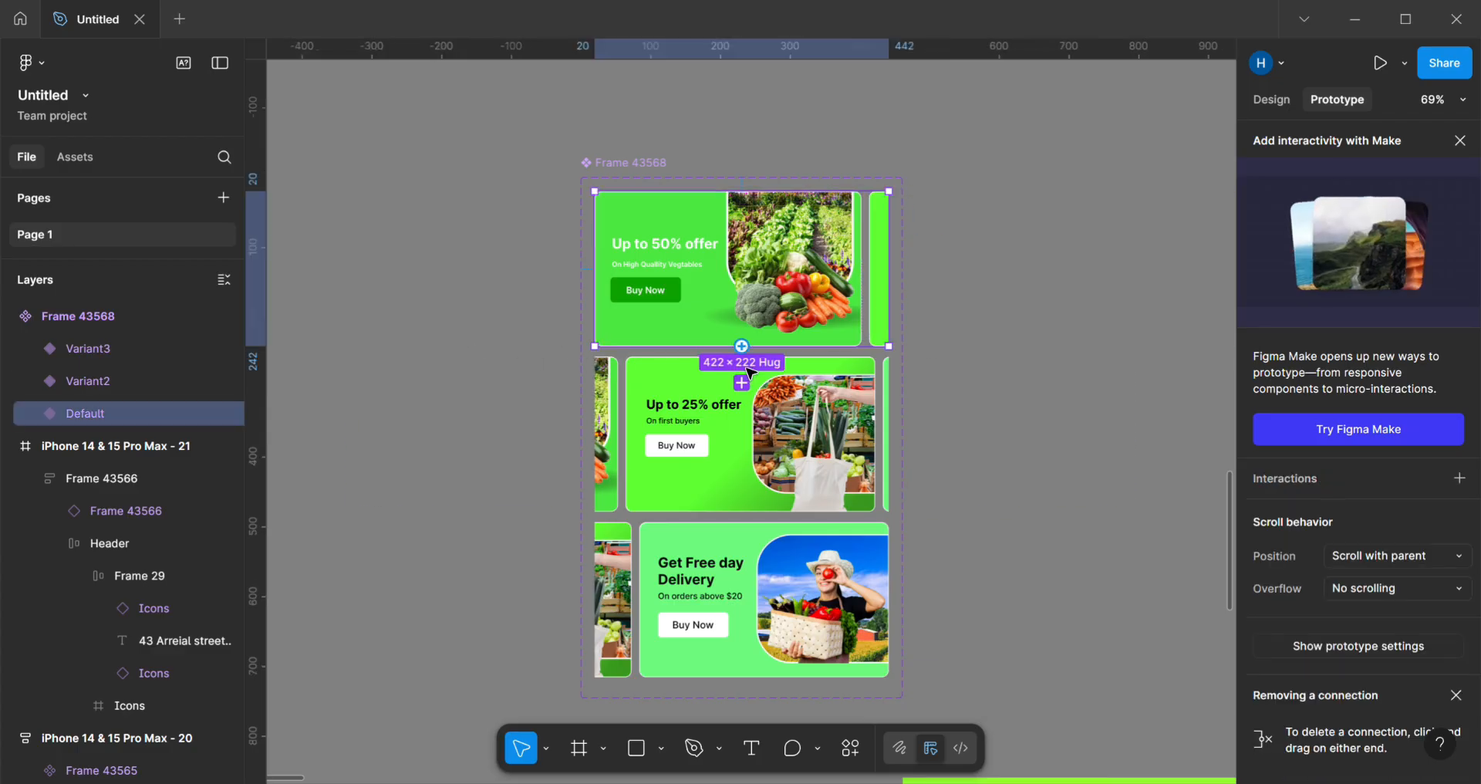
pyautogui.moveTo(749, 375); pyautogui.dragTo(688, 374)
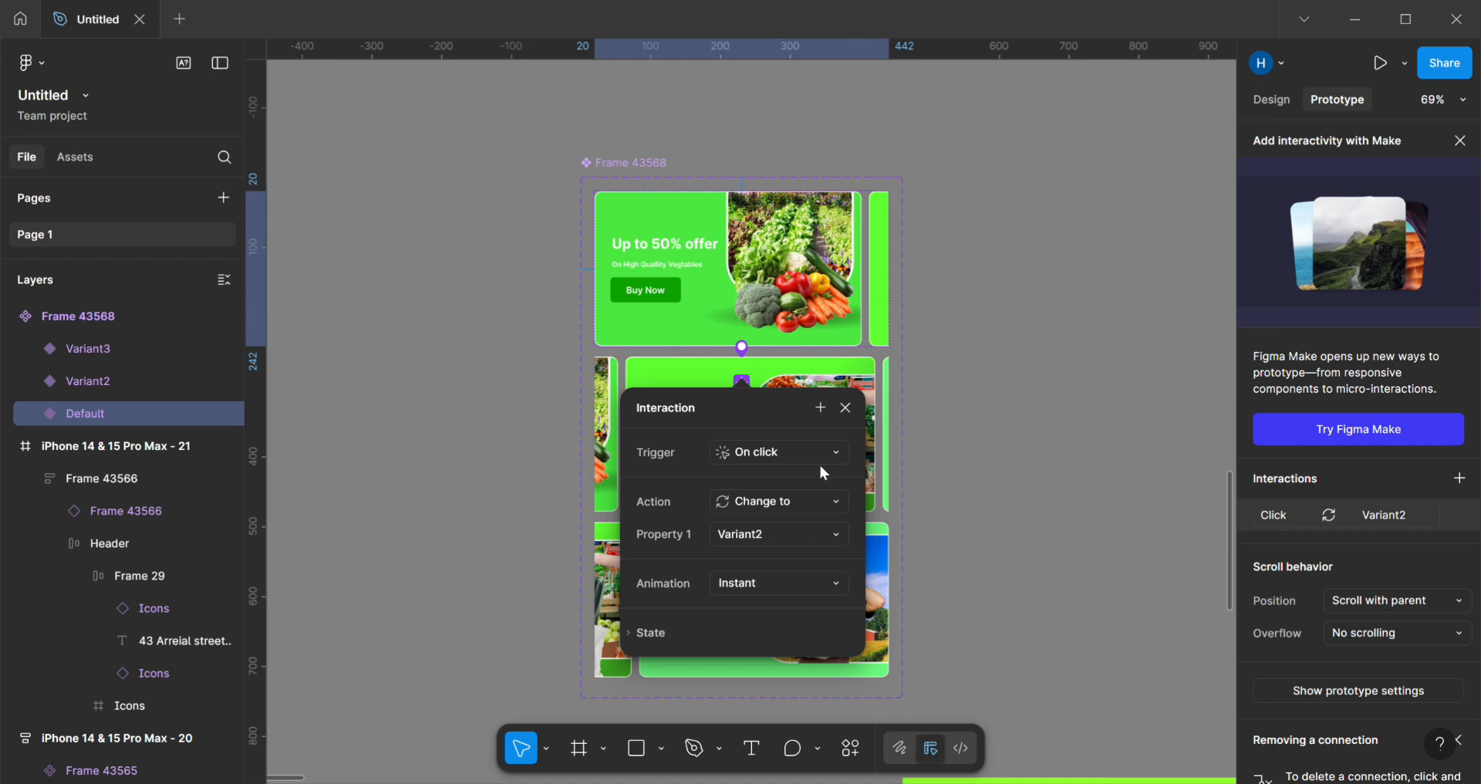
pyautogui.click(834, 584)
pyautogui.click(802, 627)
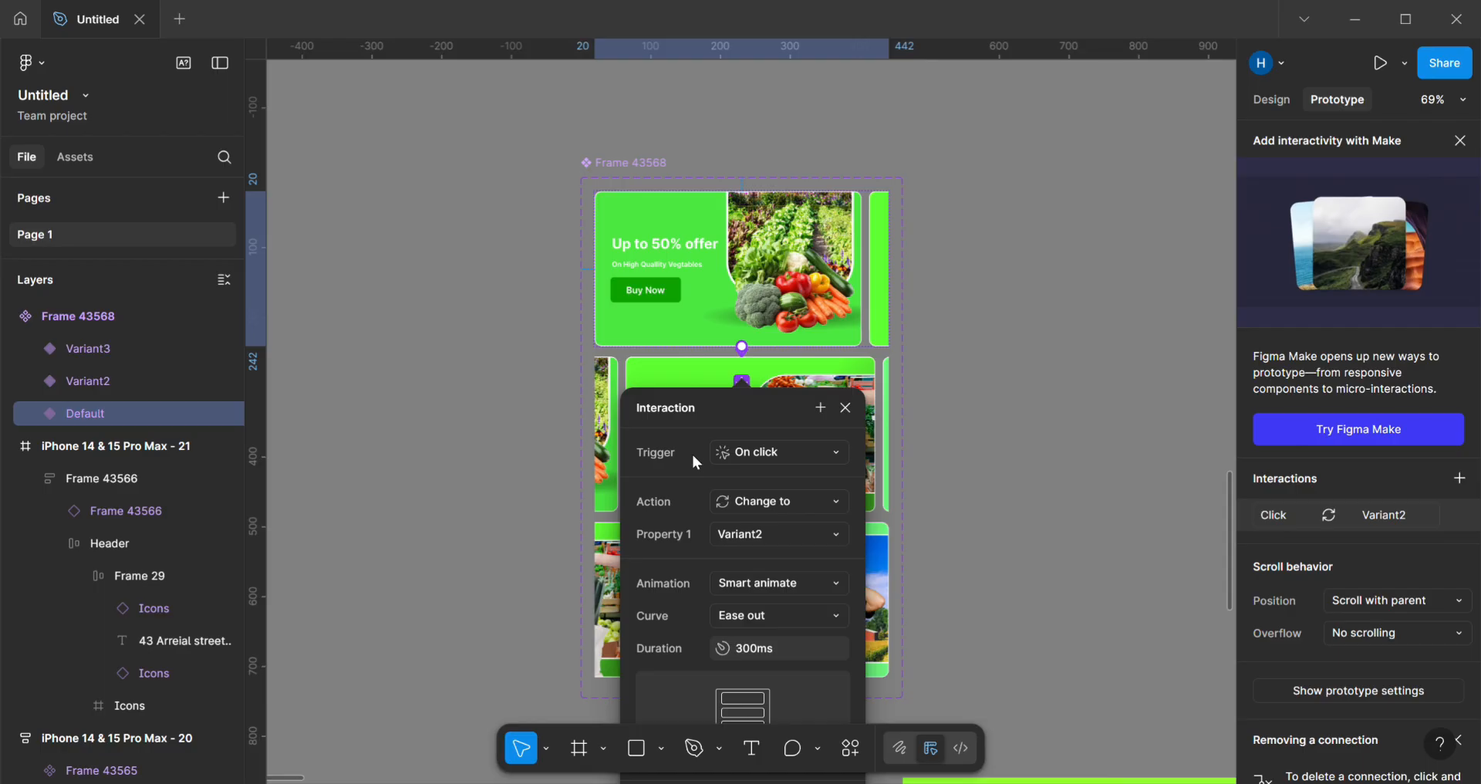
# Step: Set the duration of the Default-to-Variant2 animation to 3000 ms
pyautogui.scroll(-1, 692, 452)
pyautogui.click(765, 591)
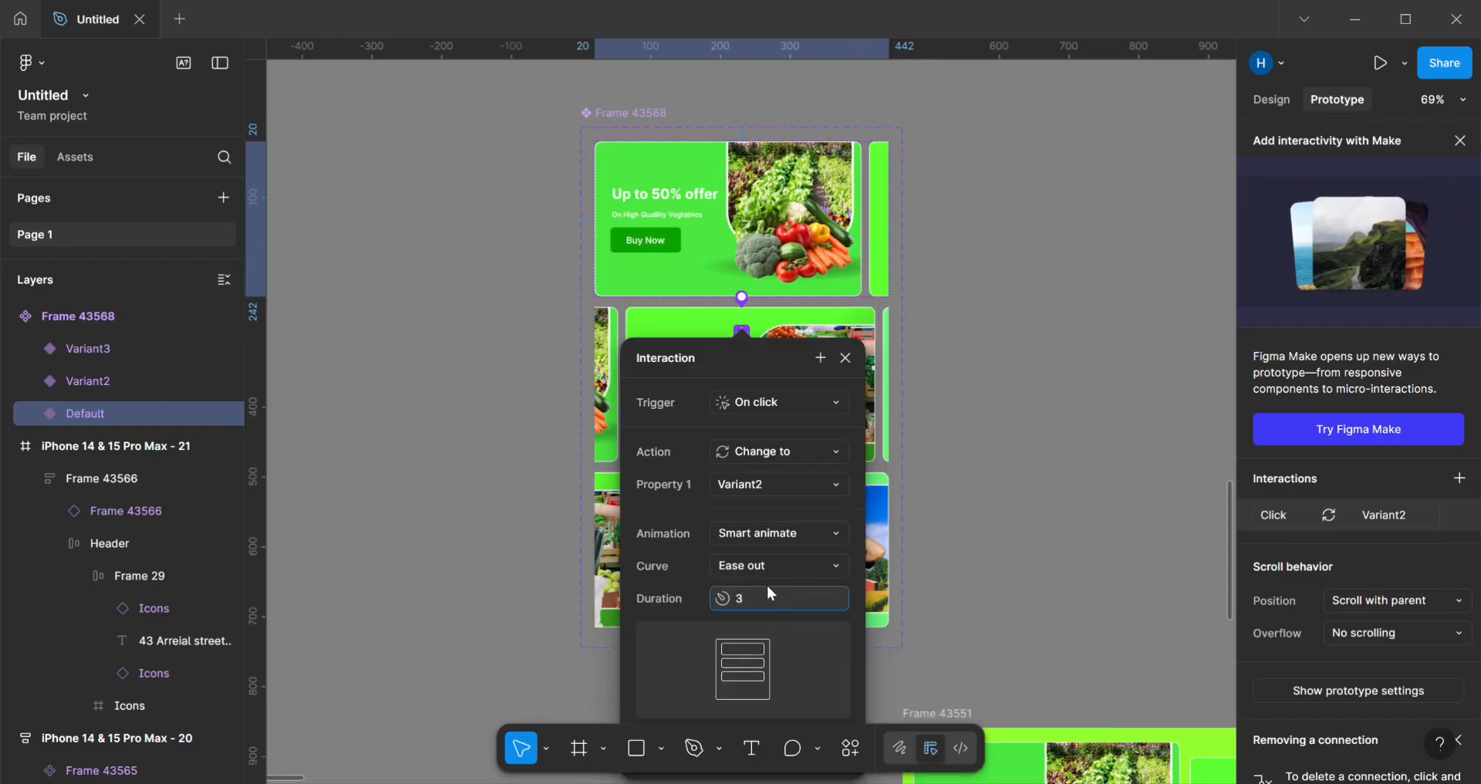
pyautogui.press('Return')
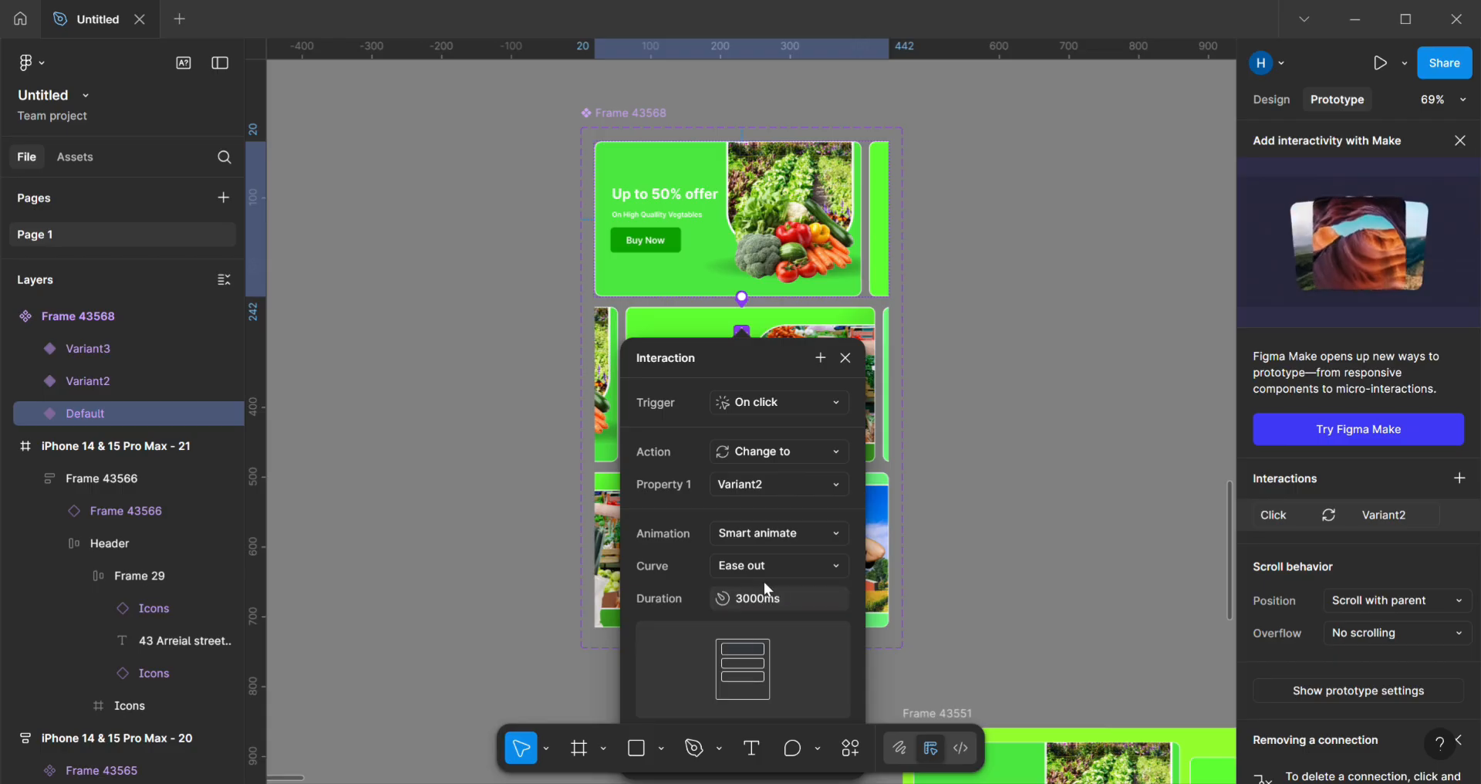
pyautogui.scroll(-3, 830, 532)
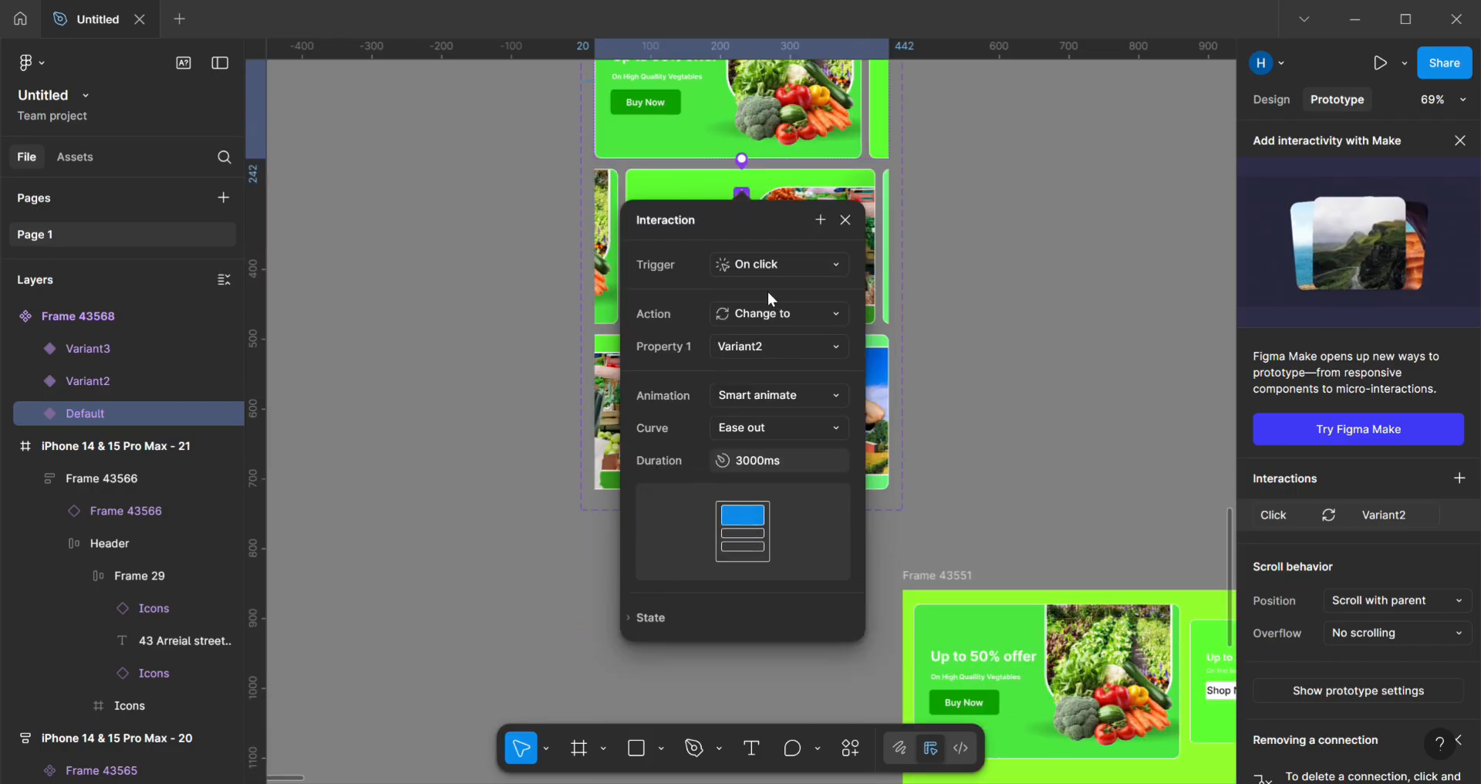
pyautogui.scroll(1, 749, 285)
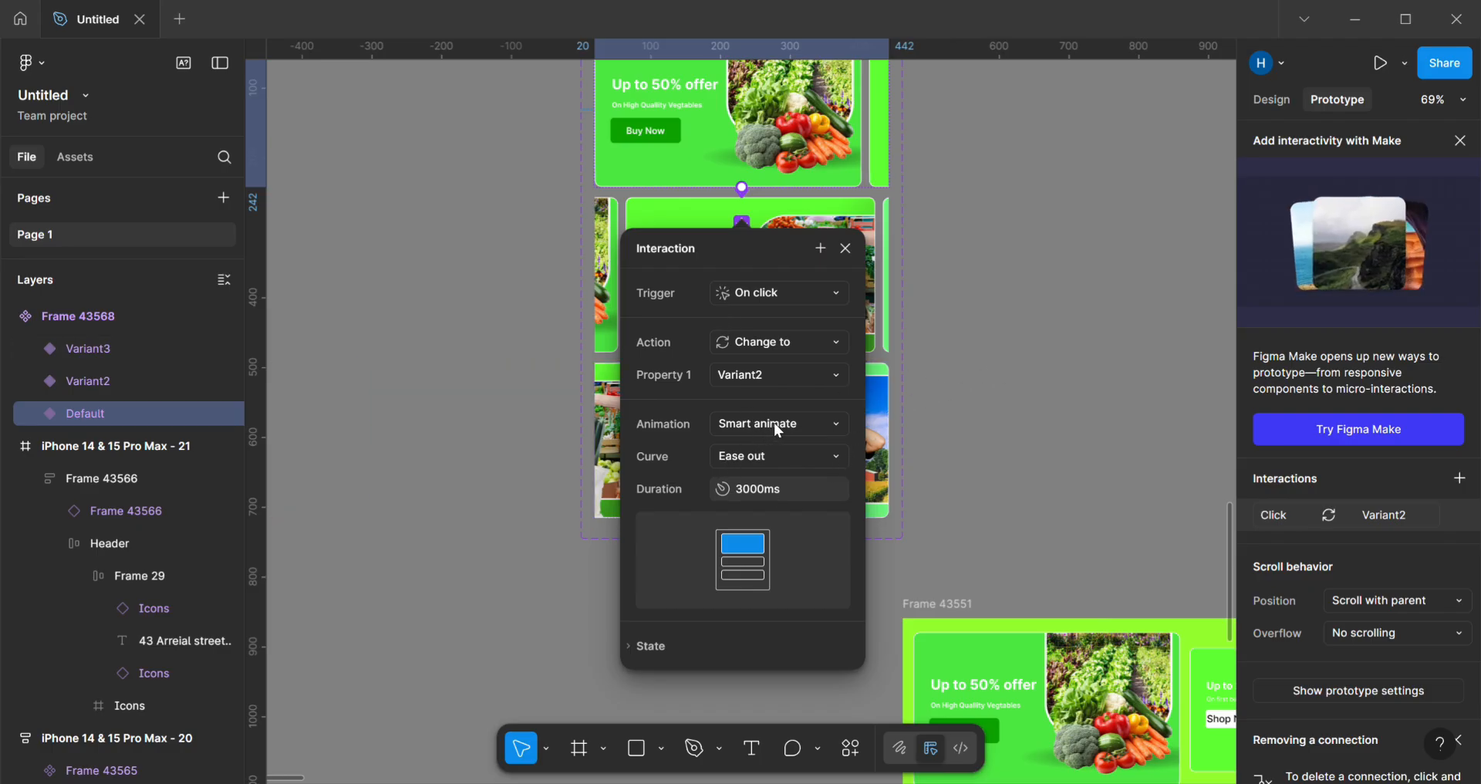
pyautogui.click(980, 419)
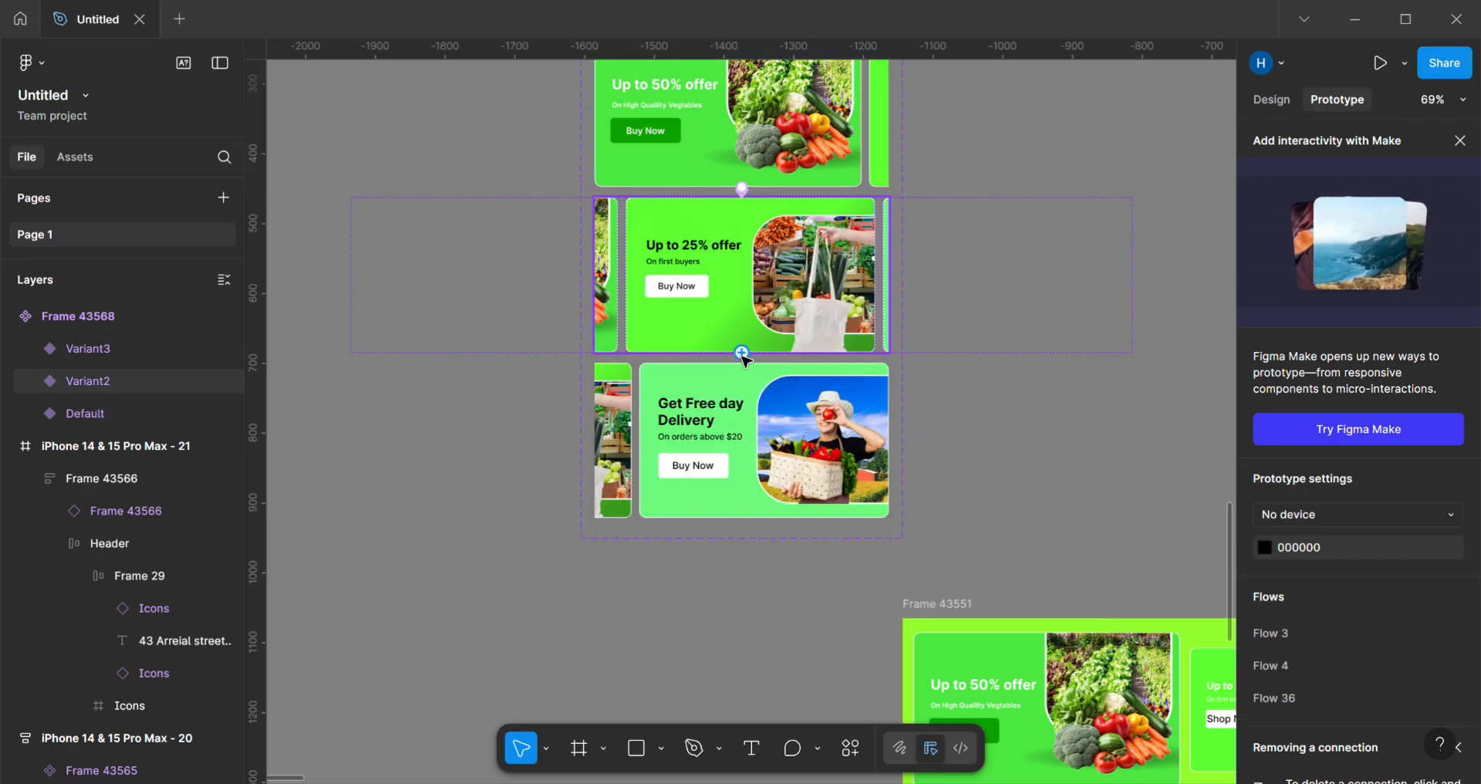
# Step: Add a prototype interaction from Variant2 that changes to Variant3 on click, using Smart animate, Ease out and 3000 ms
pyautogui.click(742, 340)
pyautogui.click(743, 387)
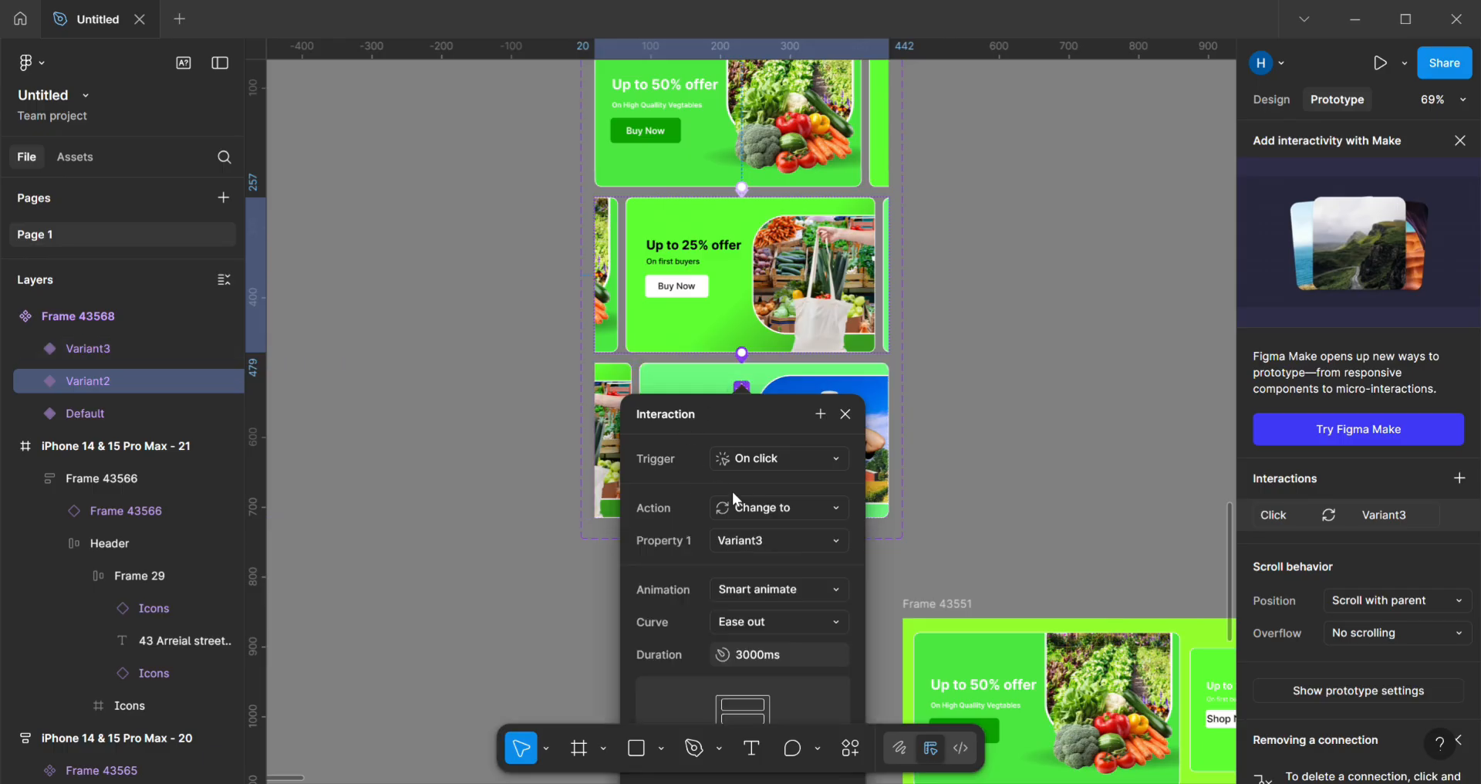
pyautogui.scroll(-1, 751, 486)
pyautogui.scroll(-3, 729, 479)
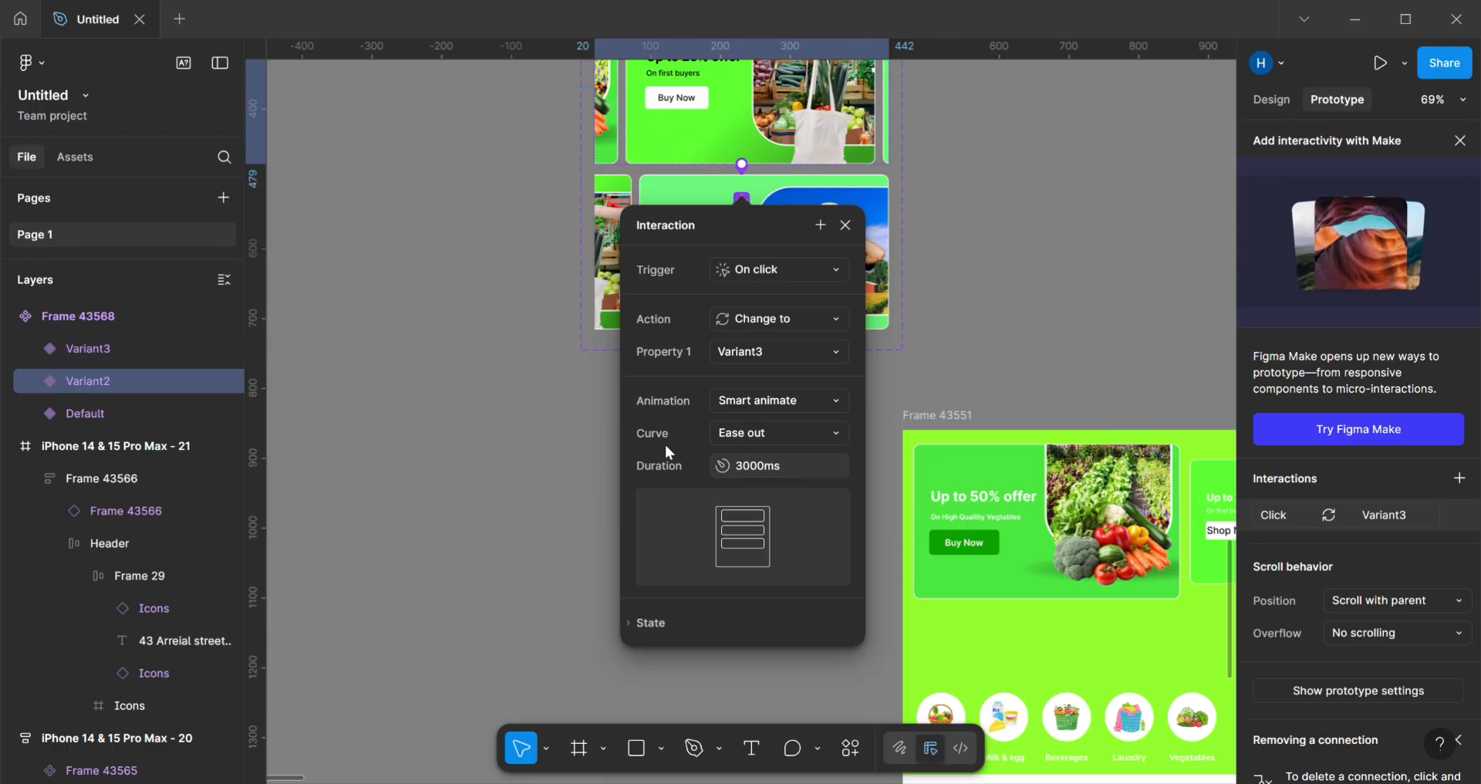
pyautogui.scroll(1, 797, 326)
pyautogui.scroll(8, 798, 326)
# Step: Change the trigger of the Default-to-Variant2 interaction to After delay, with an 800 ms delay
pyautogui.click(742, 370)
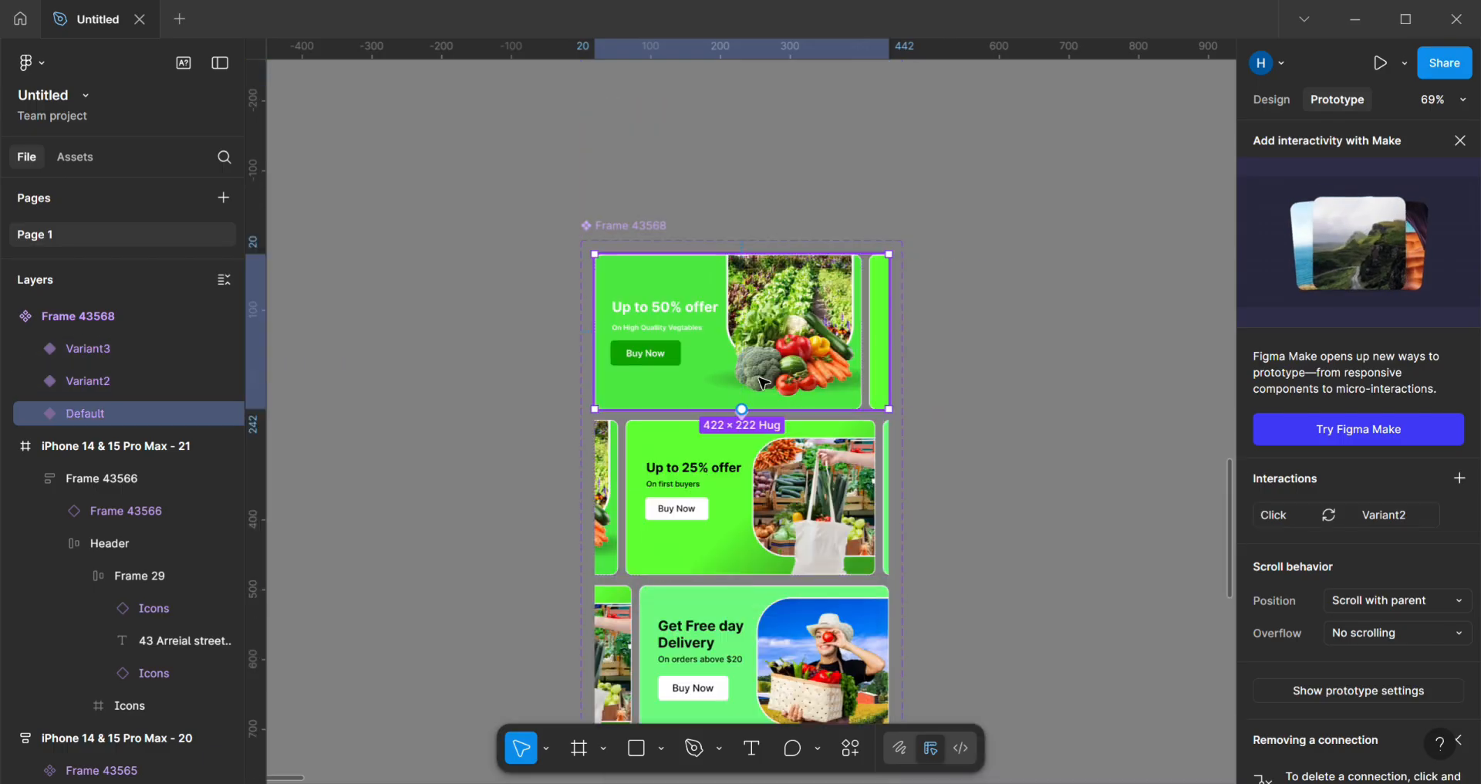
pyautogui.click(745, 432)
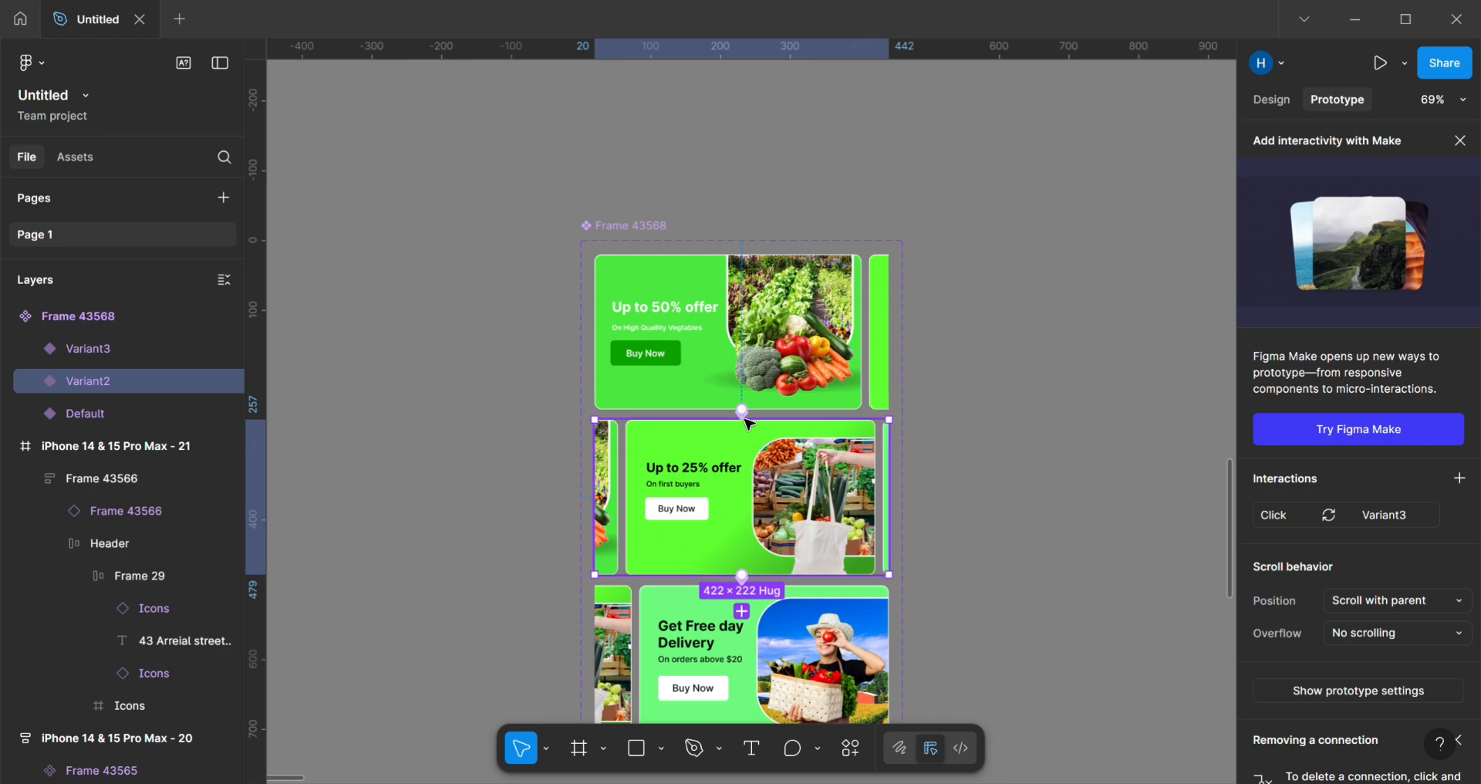
pyautogui.click(747, 402)
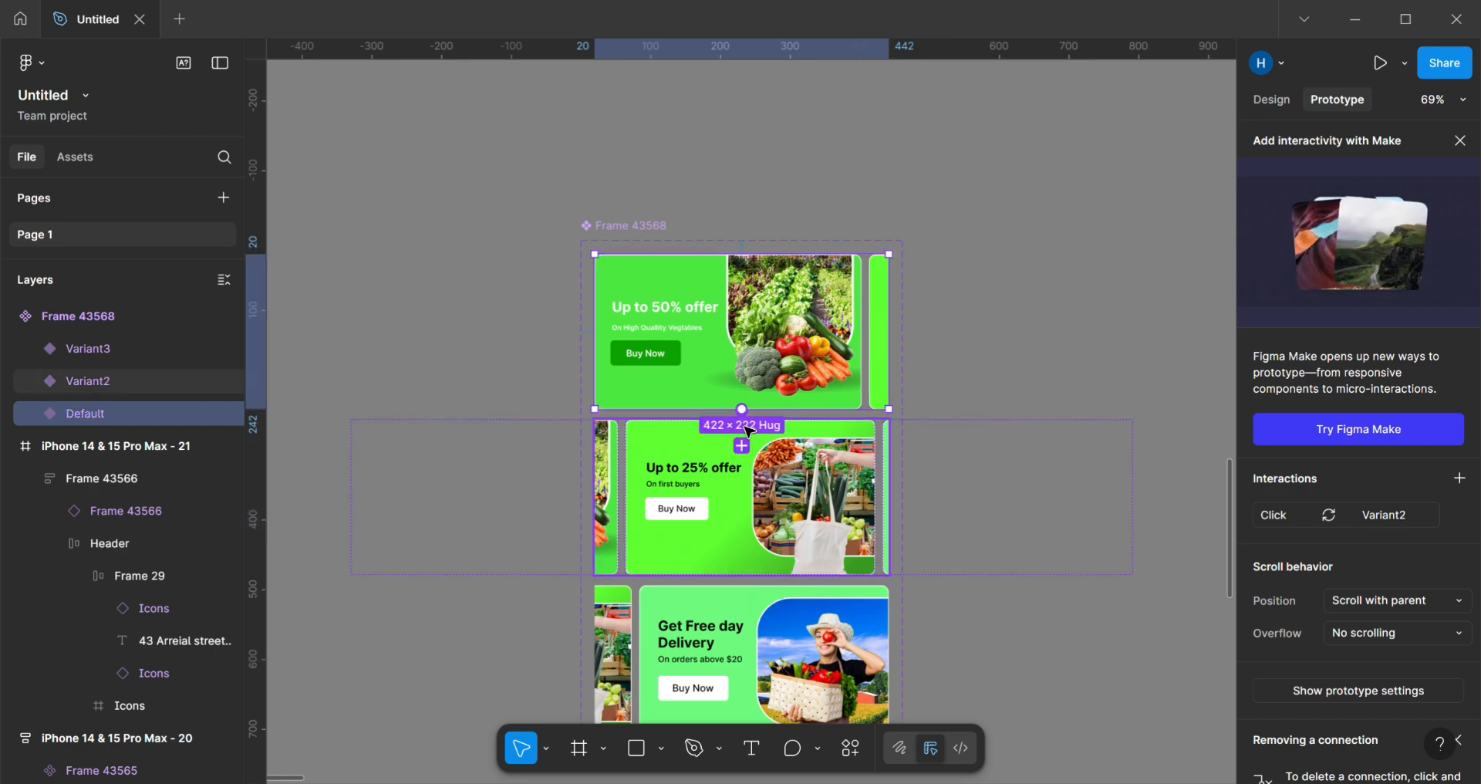
pyautogui.scroll(5, 755, 423)
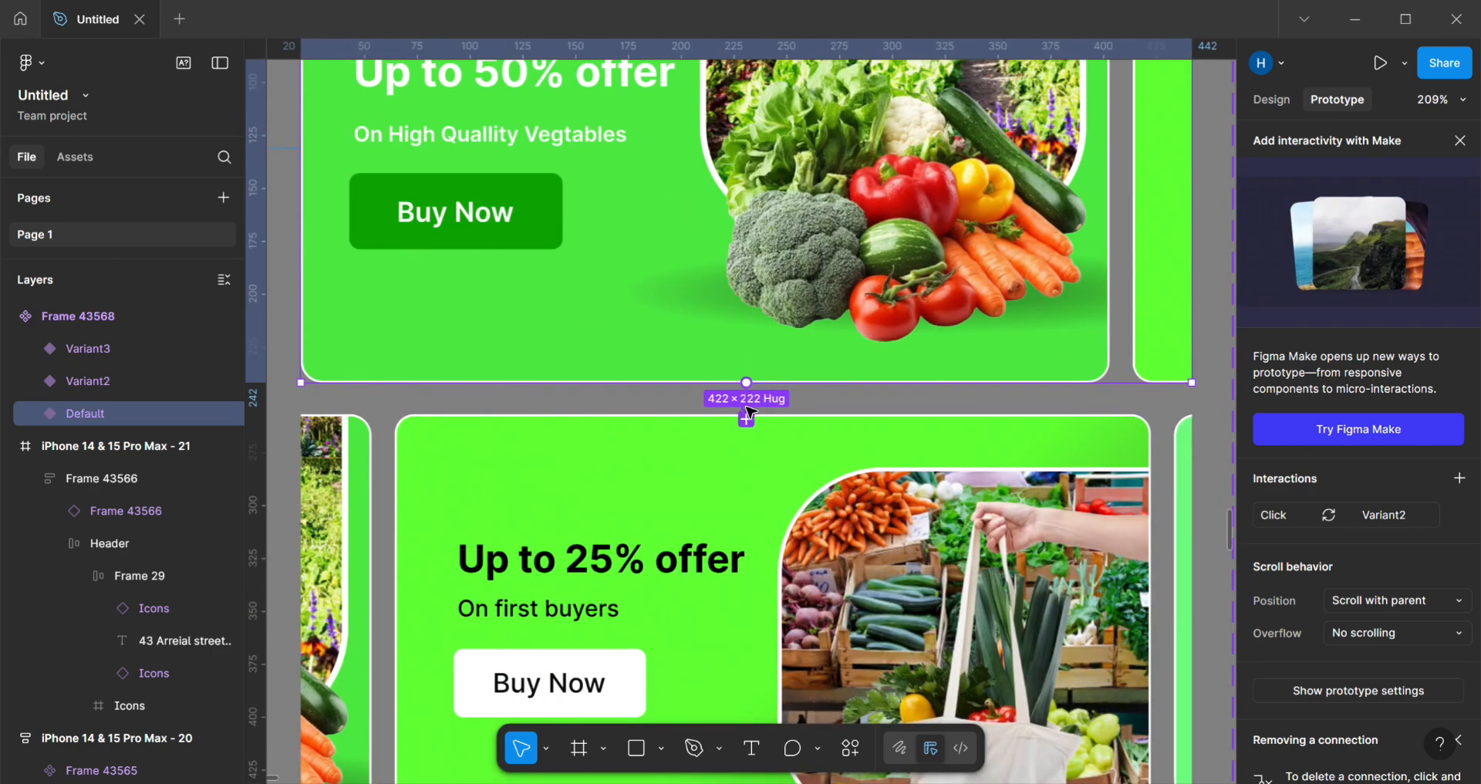
pyautogui.click(747, 413)
pyautogui.click(815, 503)
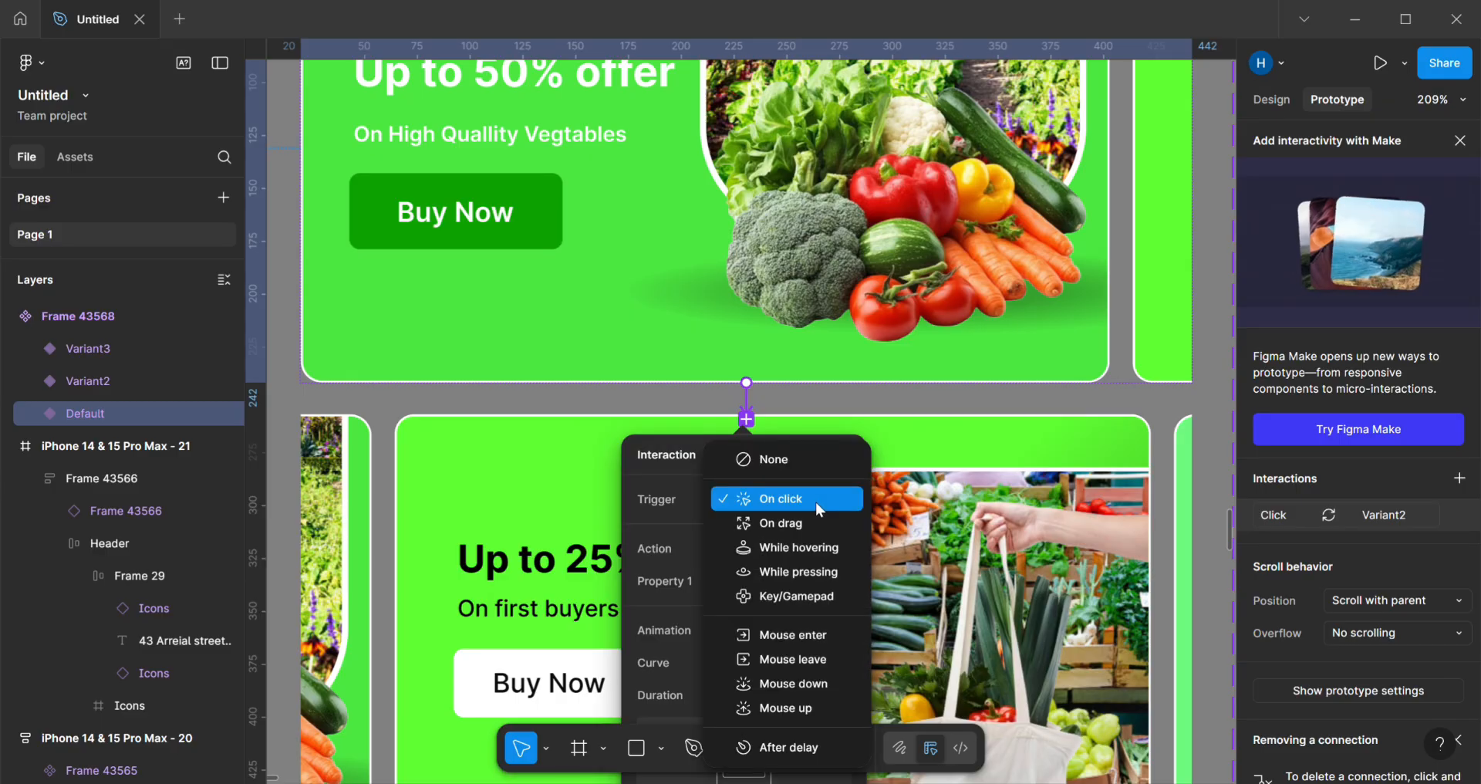
pyautogui.click(789, 743)
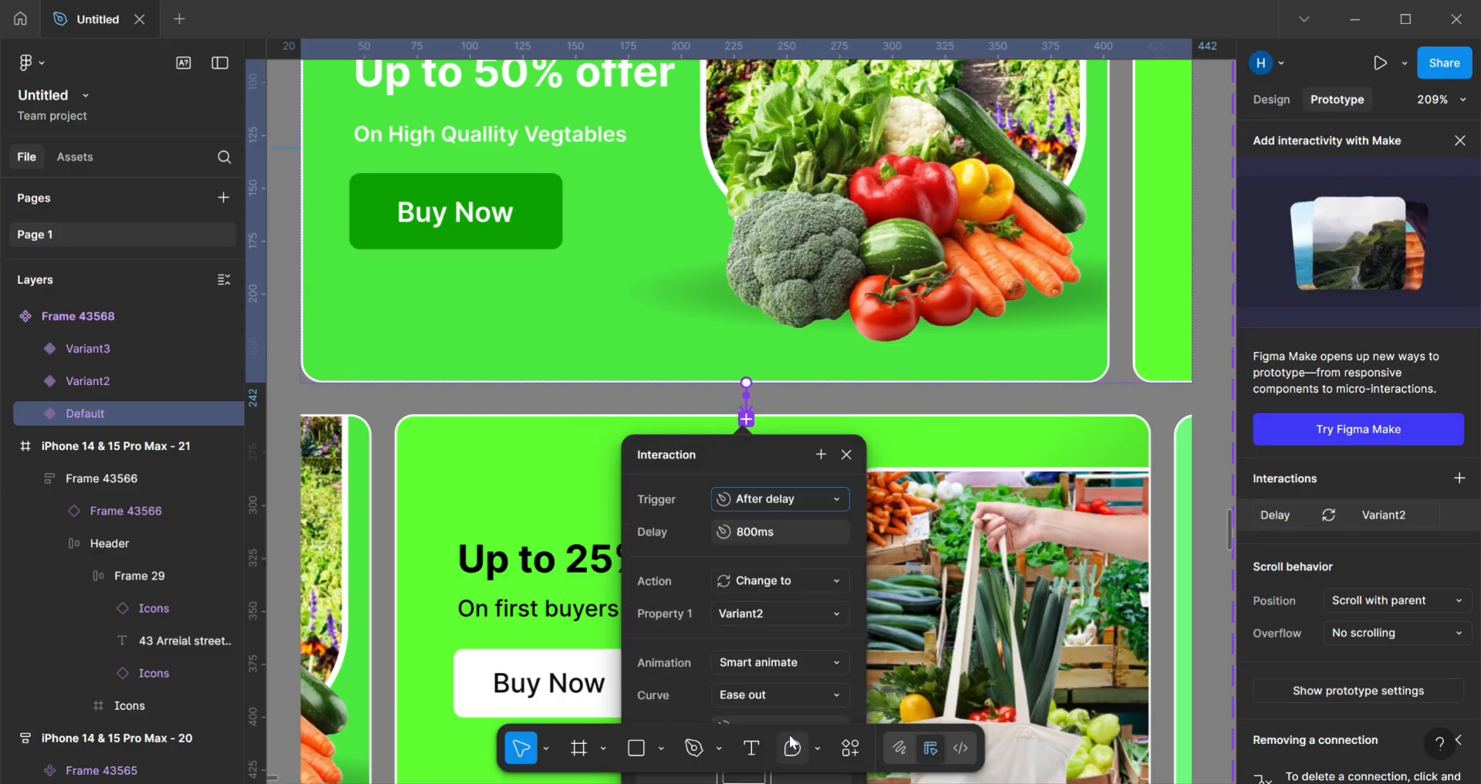
# Step: Change the trigger of the Variant2-to-Variant3 interaction to After delay, with an 800 ms delay
pyautogui.scroll(-7, 692, 415)
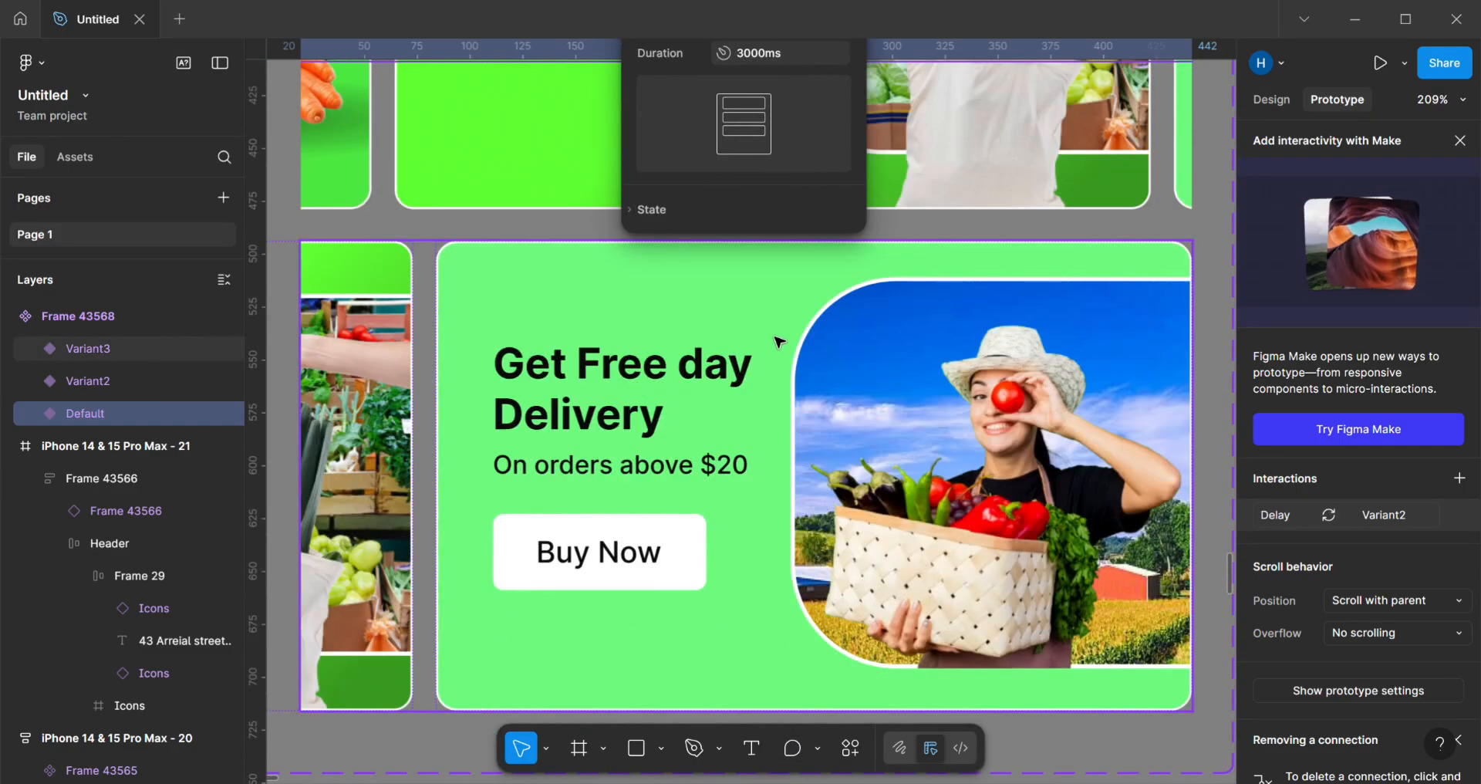
pyautogui.click(778, 312)
pyautogui.click(746, 228)
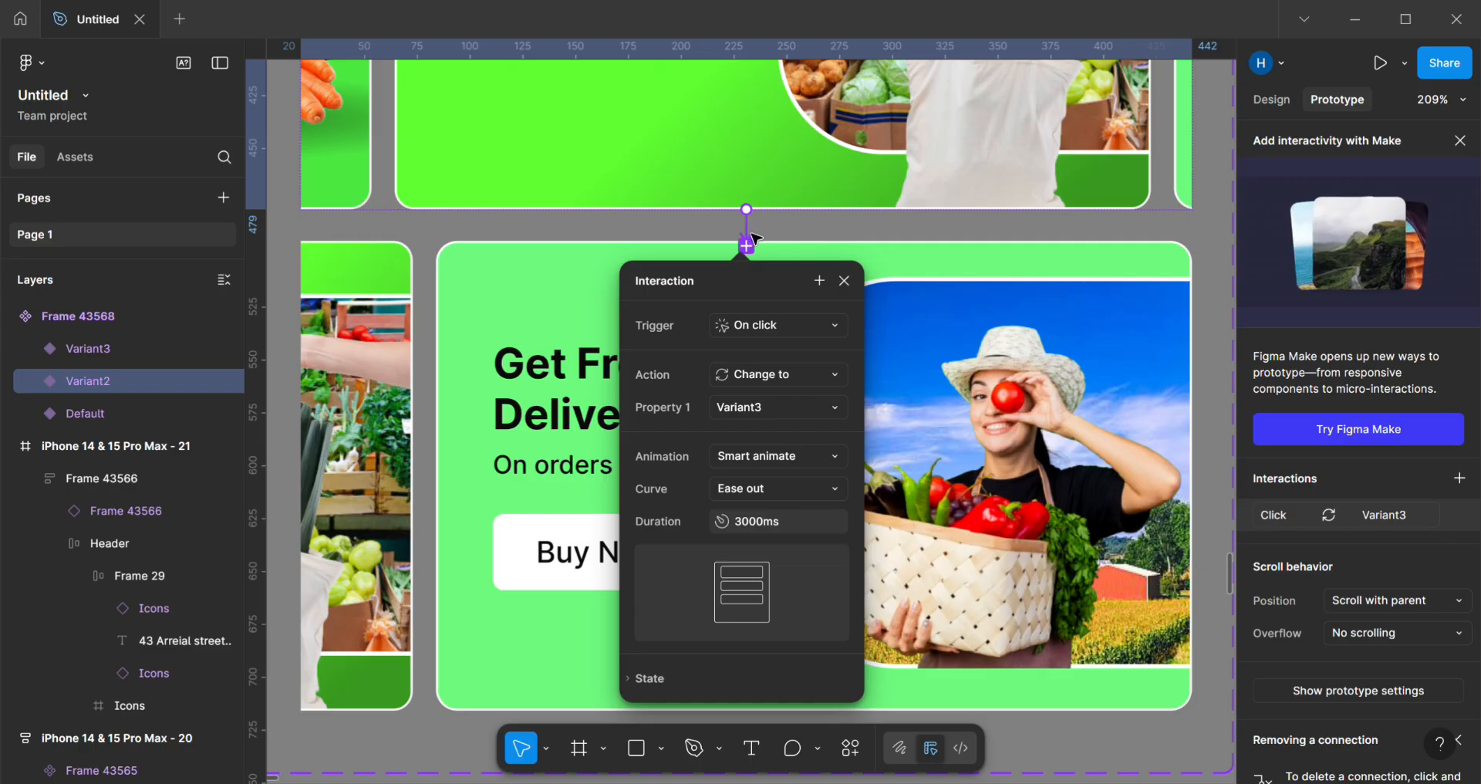
pyautogui.click(824, 328)
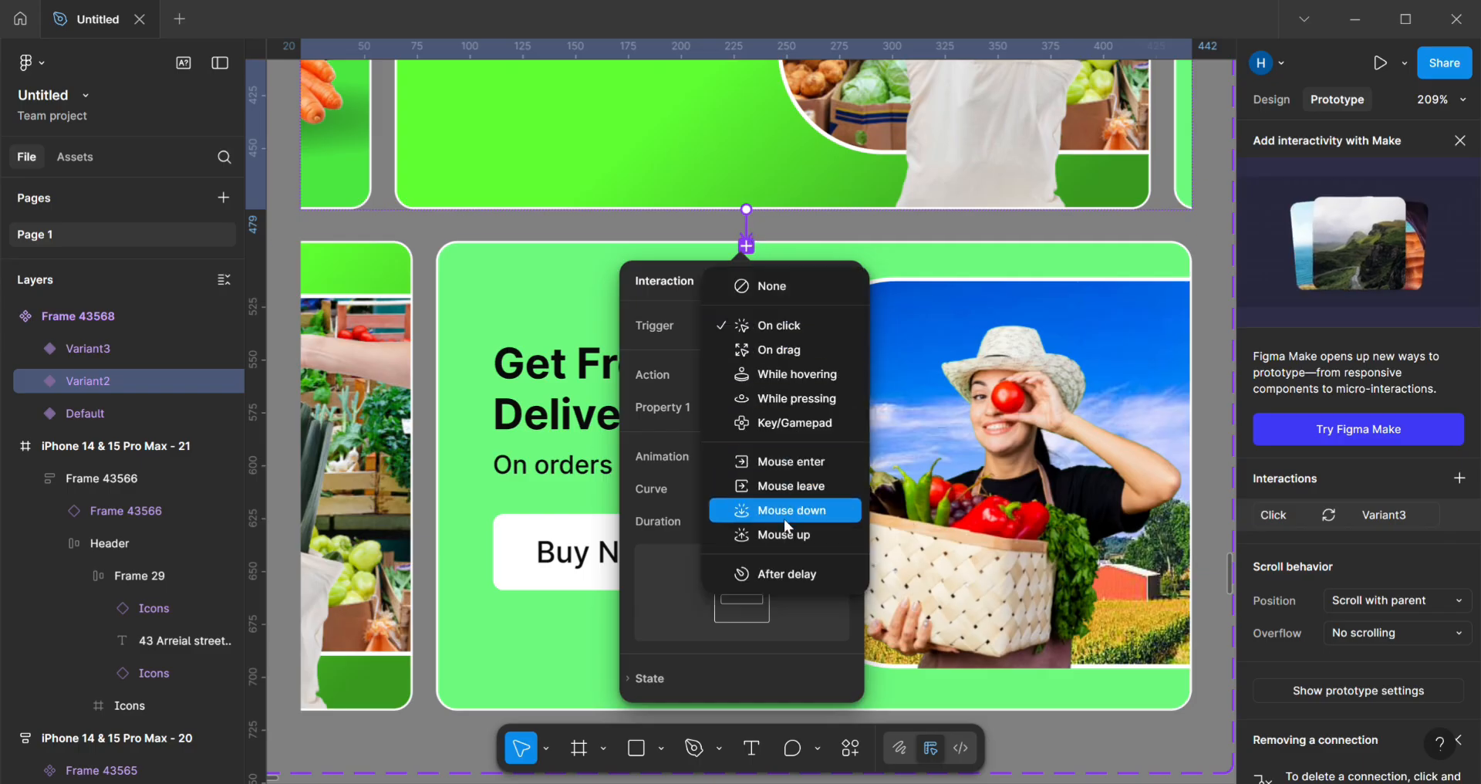
pyautogui.click(774, 575)
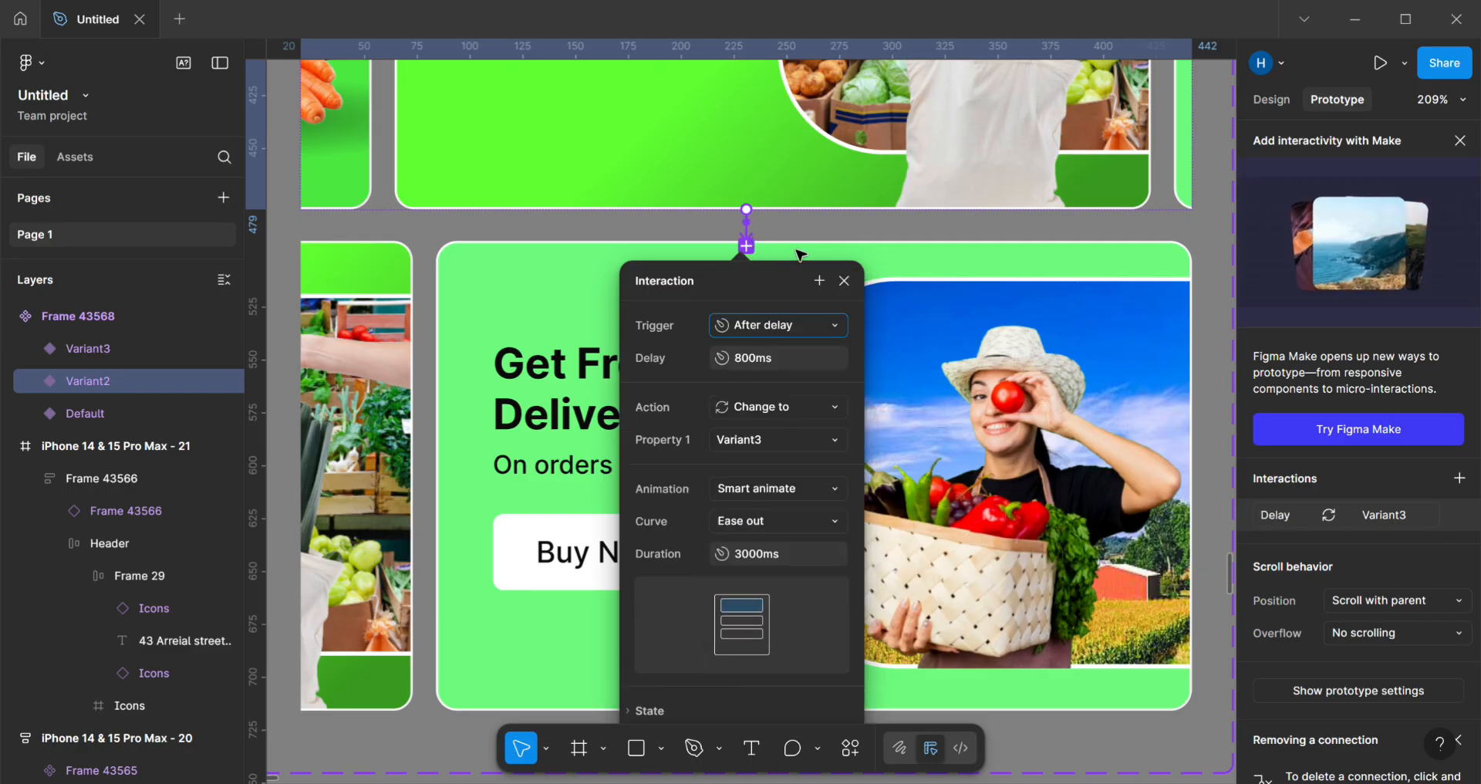
pyautogui.click(841, 282)
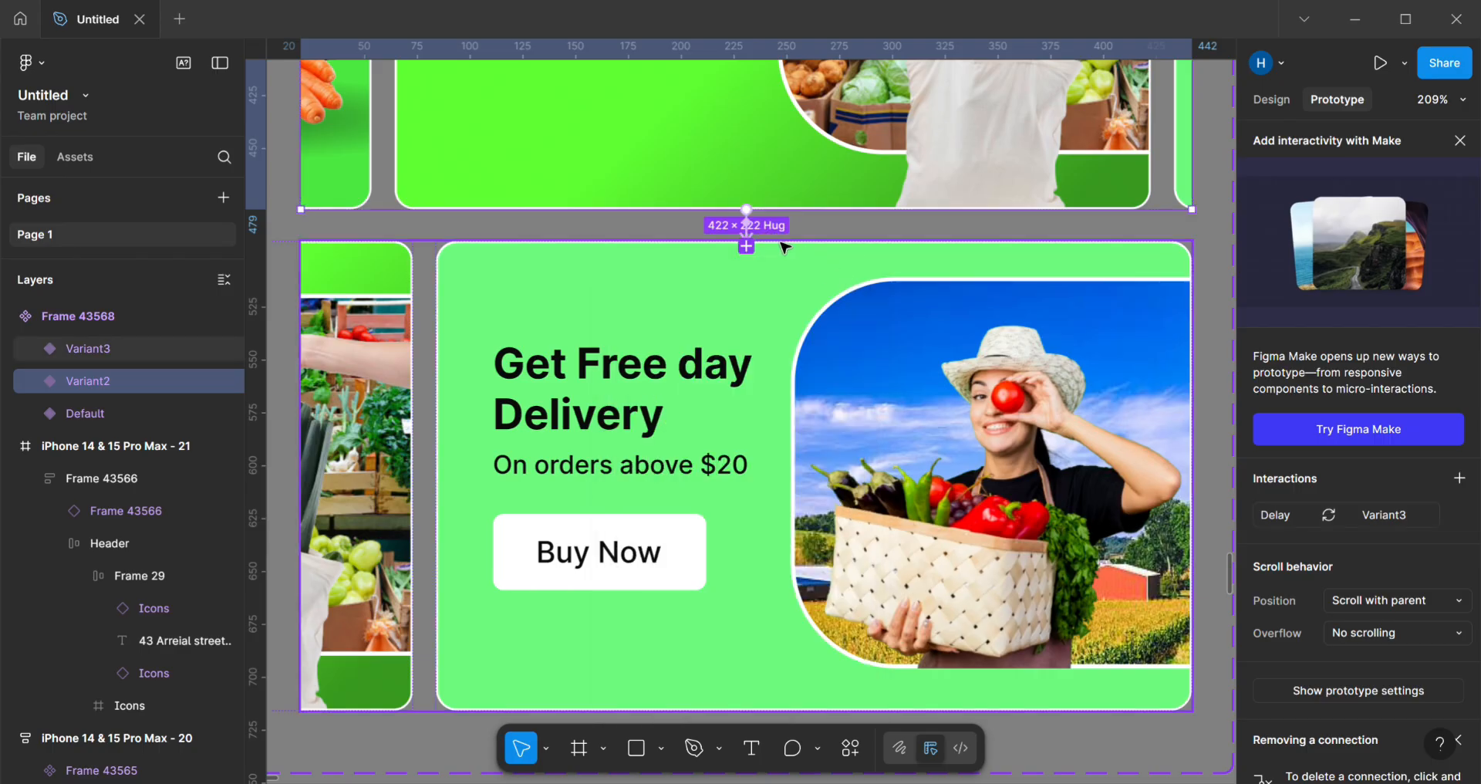
# Step: Insert an instance of the local Frame 43568 component from the file's assets onto the canvas beside its variant set
pyautogui.scroll(-6, 782, 245)
pyautogui.moveTo(969, 182); pyautogui.dragTo(901, 407)
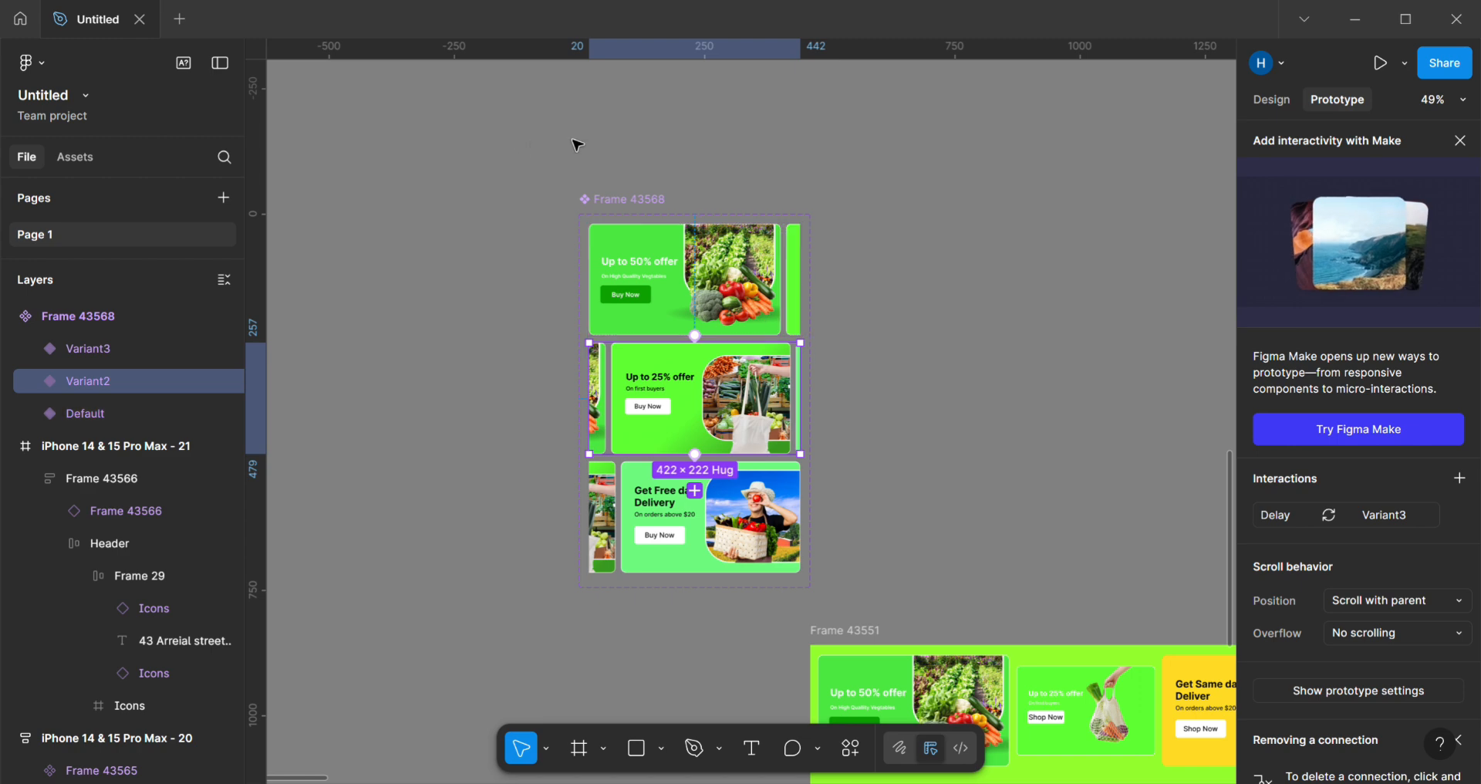
pyautogui.click(783, 311)
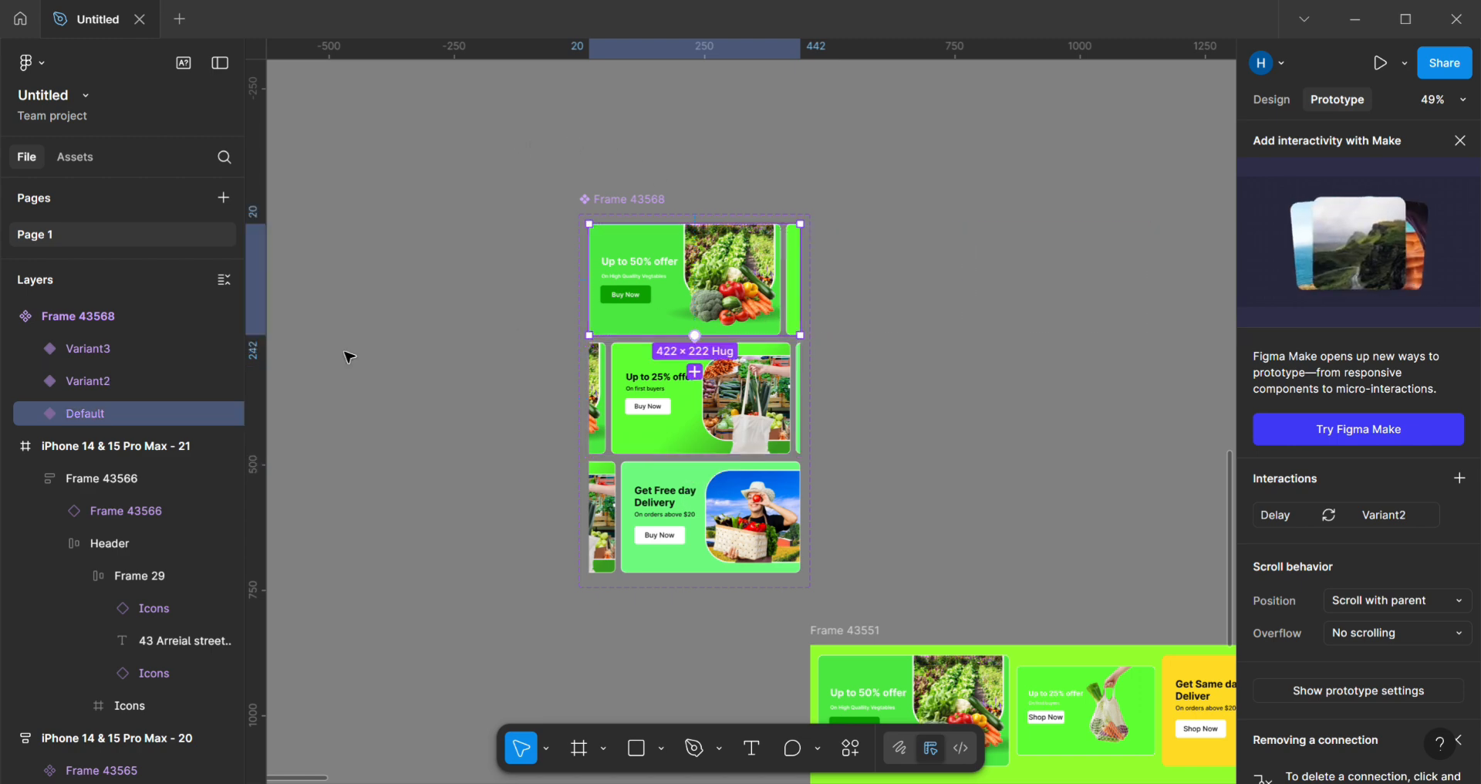
pyautogui.click(72, 151)
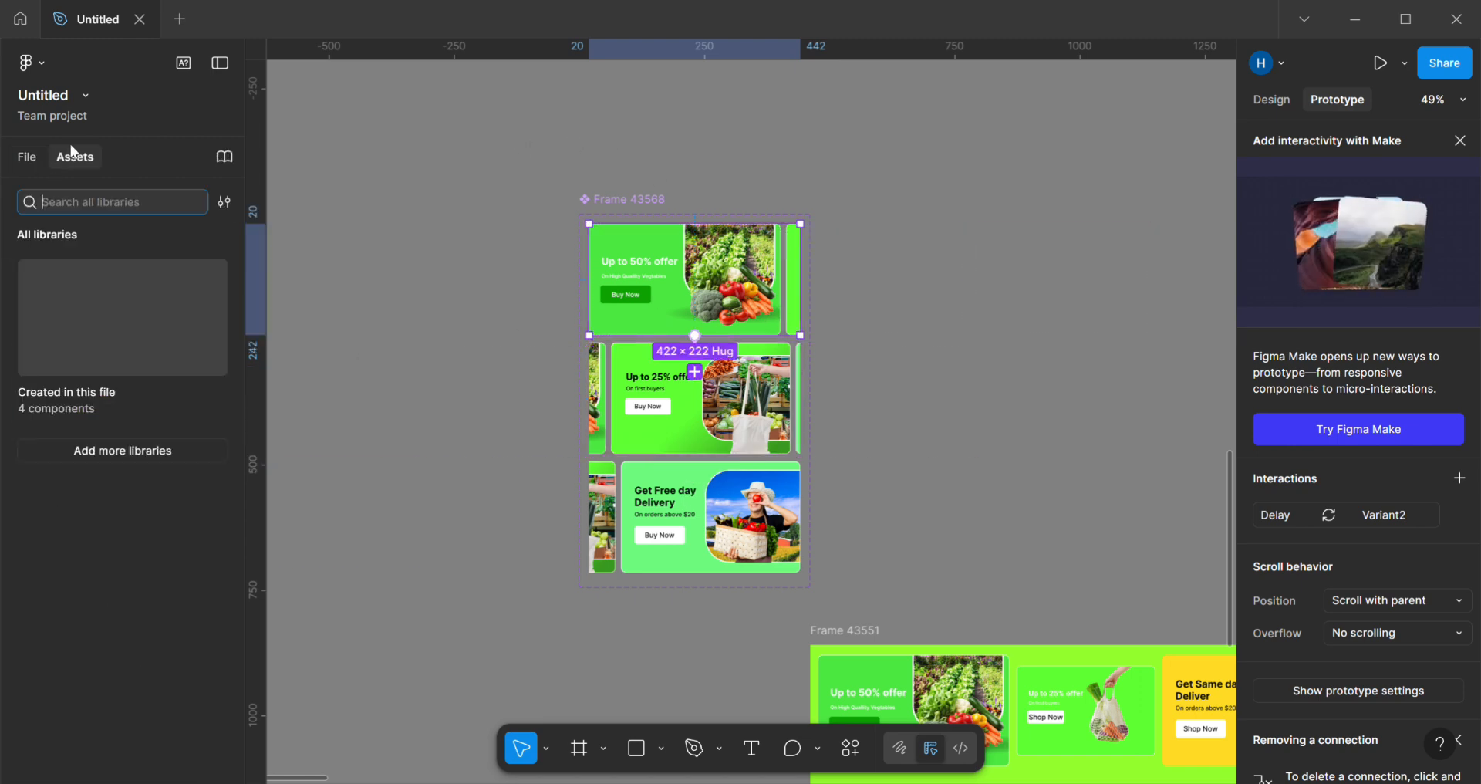
pyautogui.click(129, 452)
pyautogui.press('Escape')
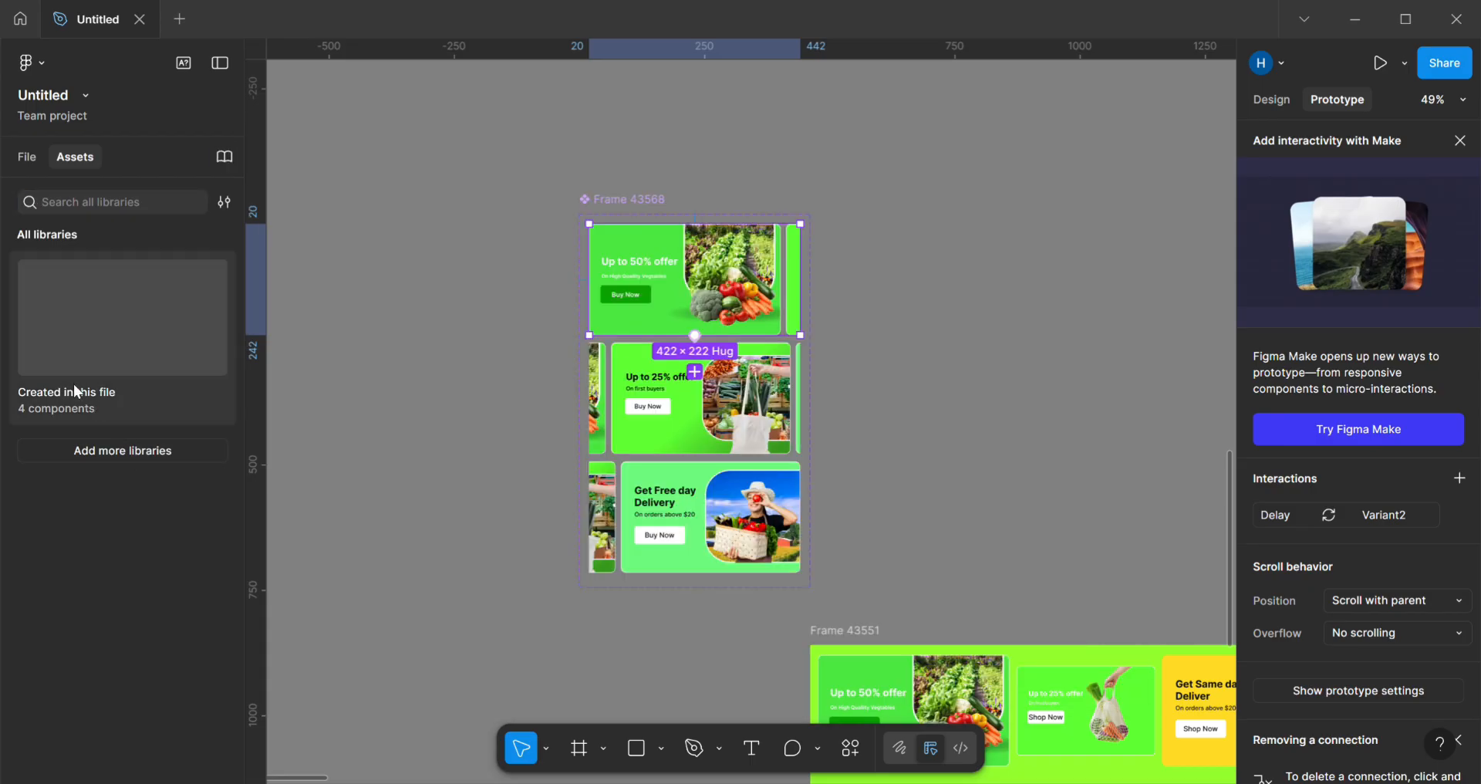
pyautogui.click(72, 383)
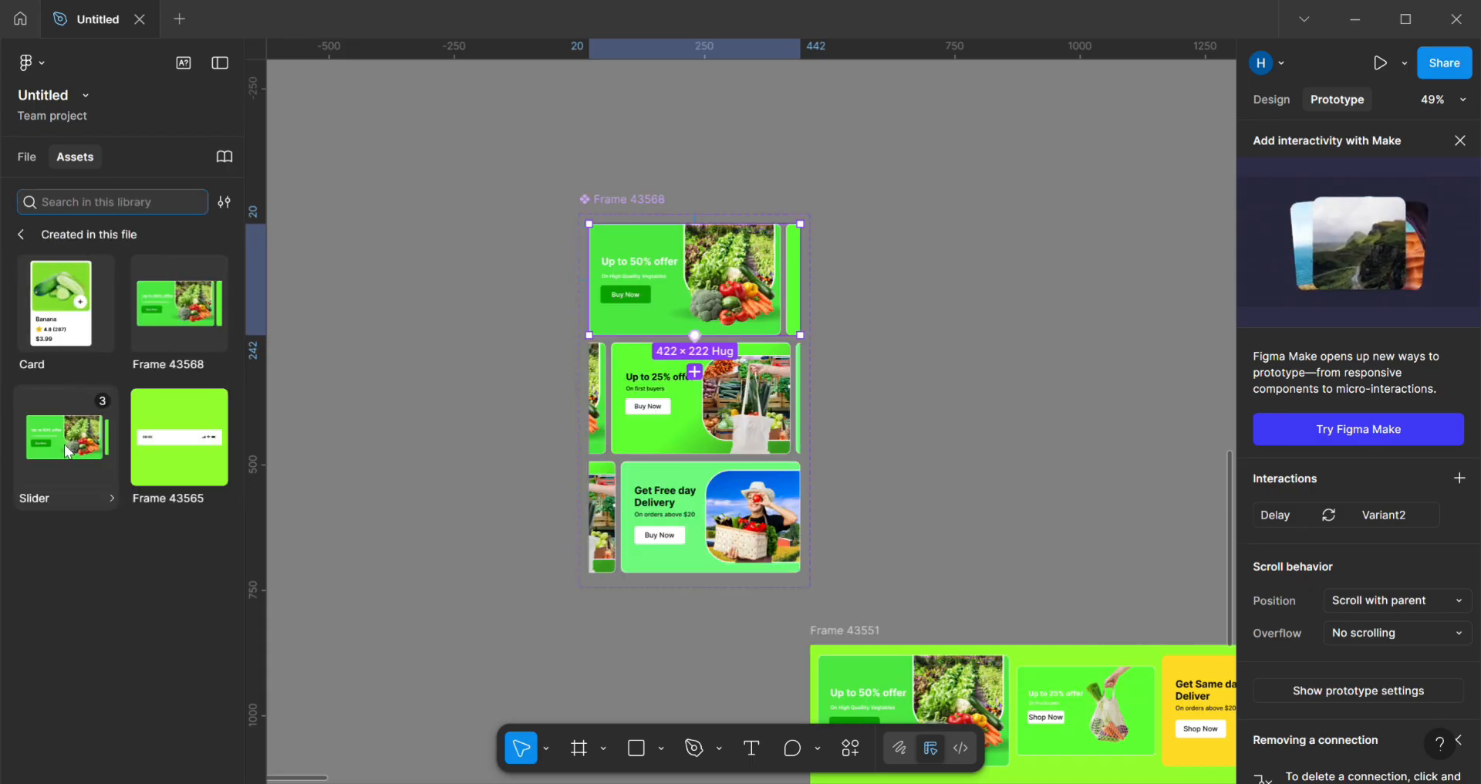
pyautogui.click(152, 328)
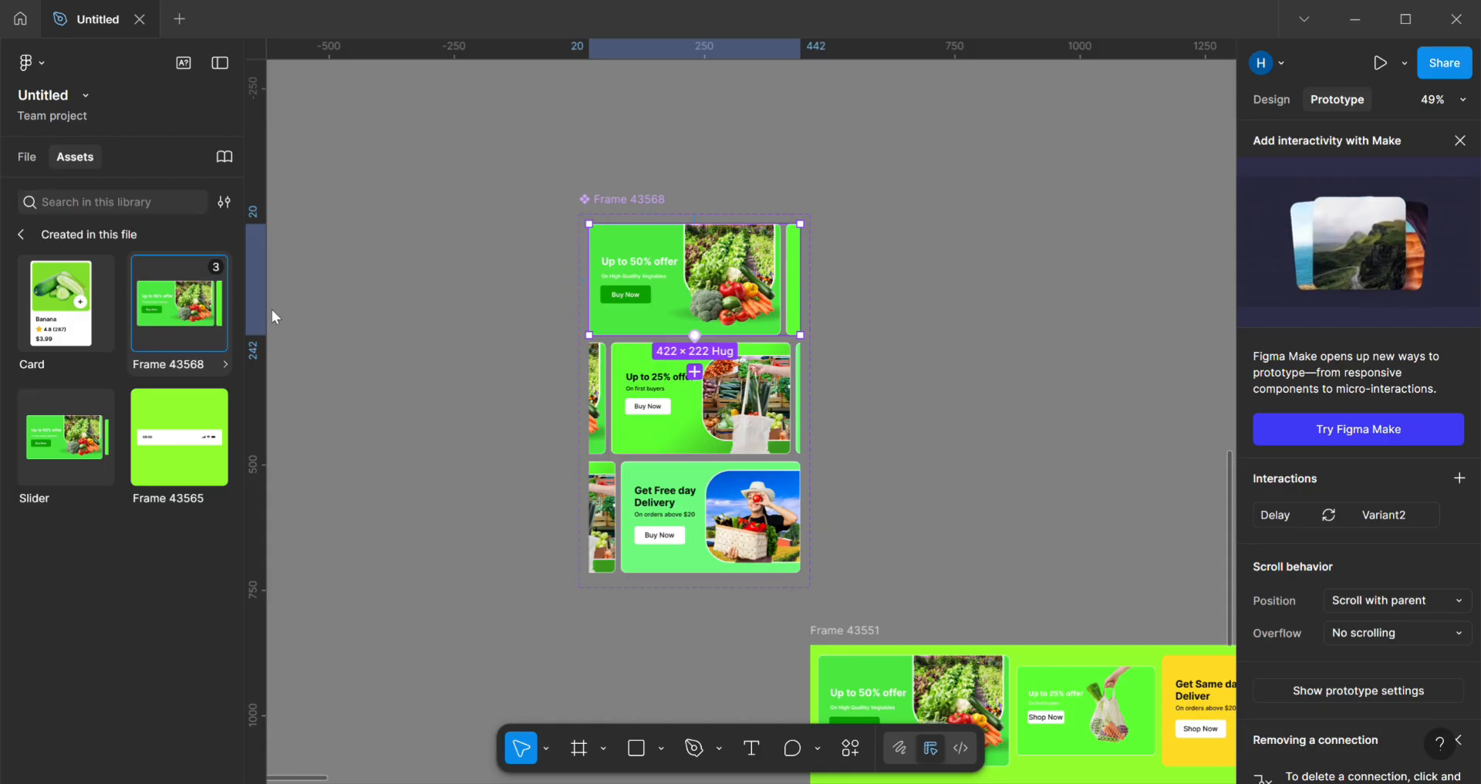
pyautogui.moveTo(273, 317); pyautogui.dragTo(1022, 330)
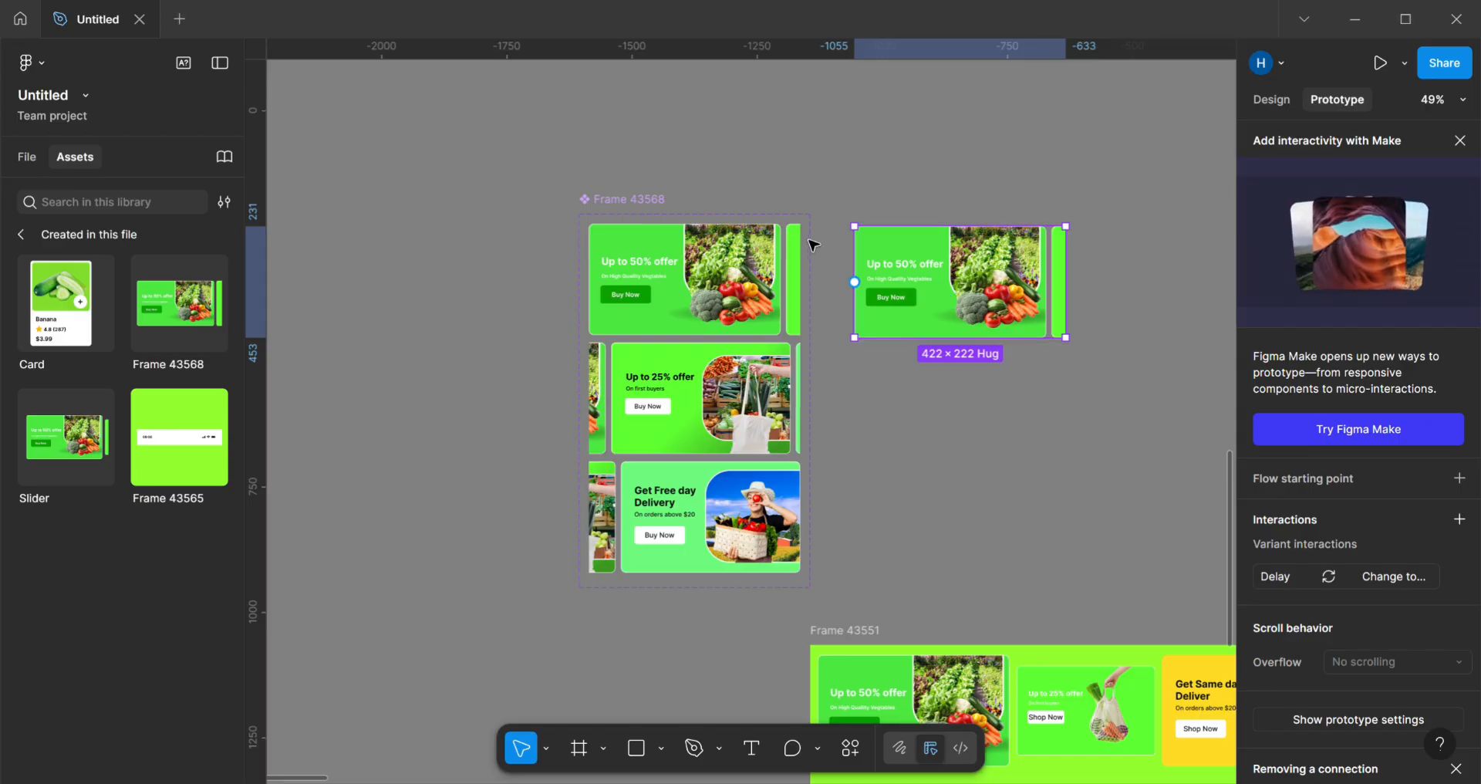
# Step: Move the Frame 43568 slider instance into the white iPhone 14 & 15 Pro Max frame, just below the address header
pyautogui.keyDown('ctrl'); pyautogui.scroll(-2, 813, 244); pyautogui.keyUp('ctrl')
pyautogui.keyDown('ctrl'); pyautogui.scroll(-2, 986, 334); pyautogui.keyUp('ctrl')
pyautogui.scroll(-2, 755, 293)
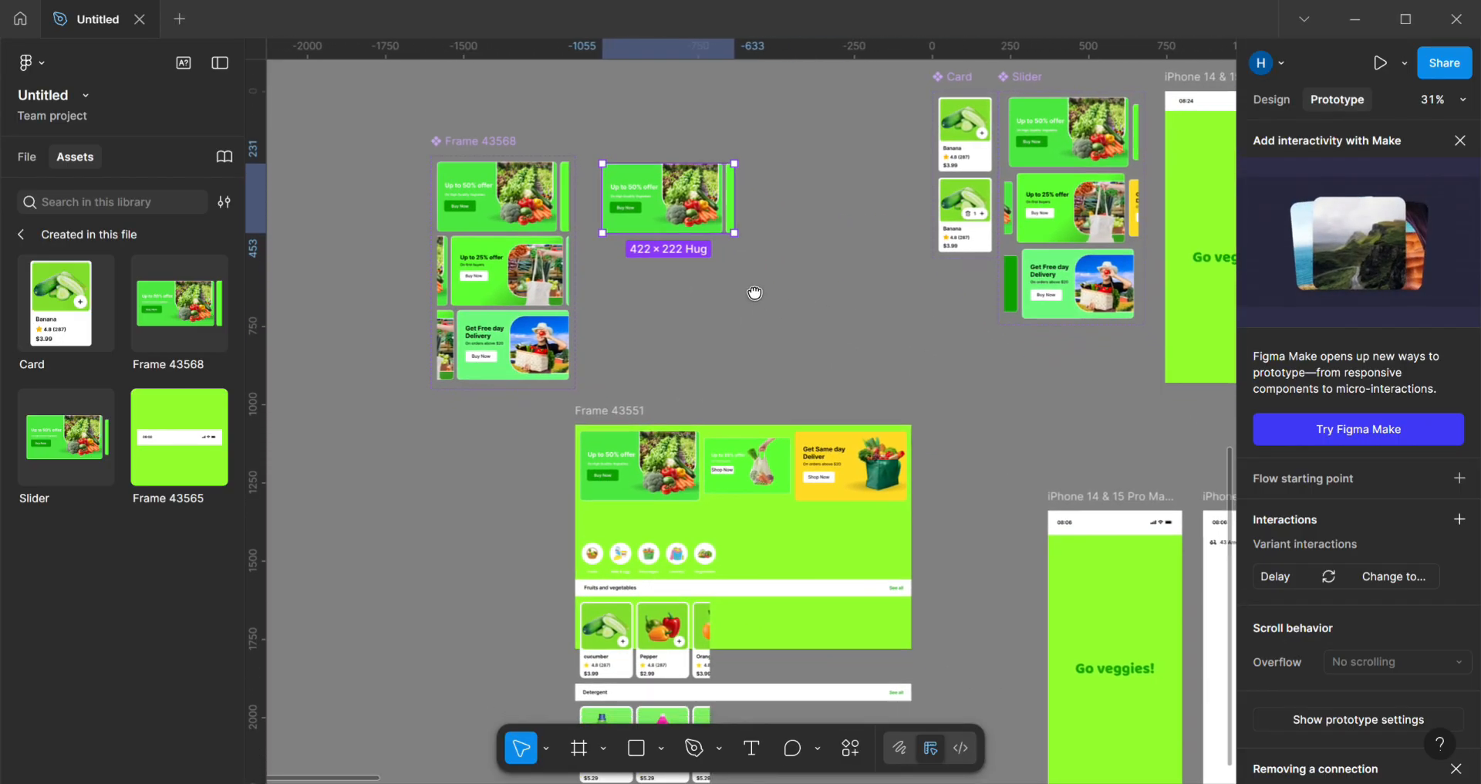
pyautogui.moveTo(756, 293); pyautogui.dragTo(625, 263)
pyautogui.moveTo(573, 196); pyautogui.dragTo(1159, 573)
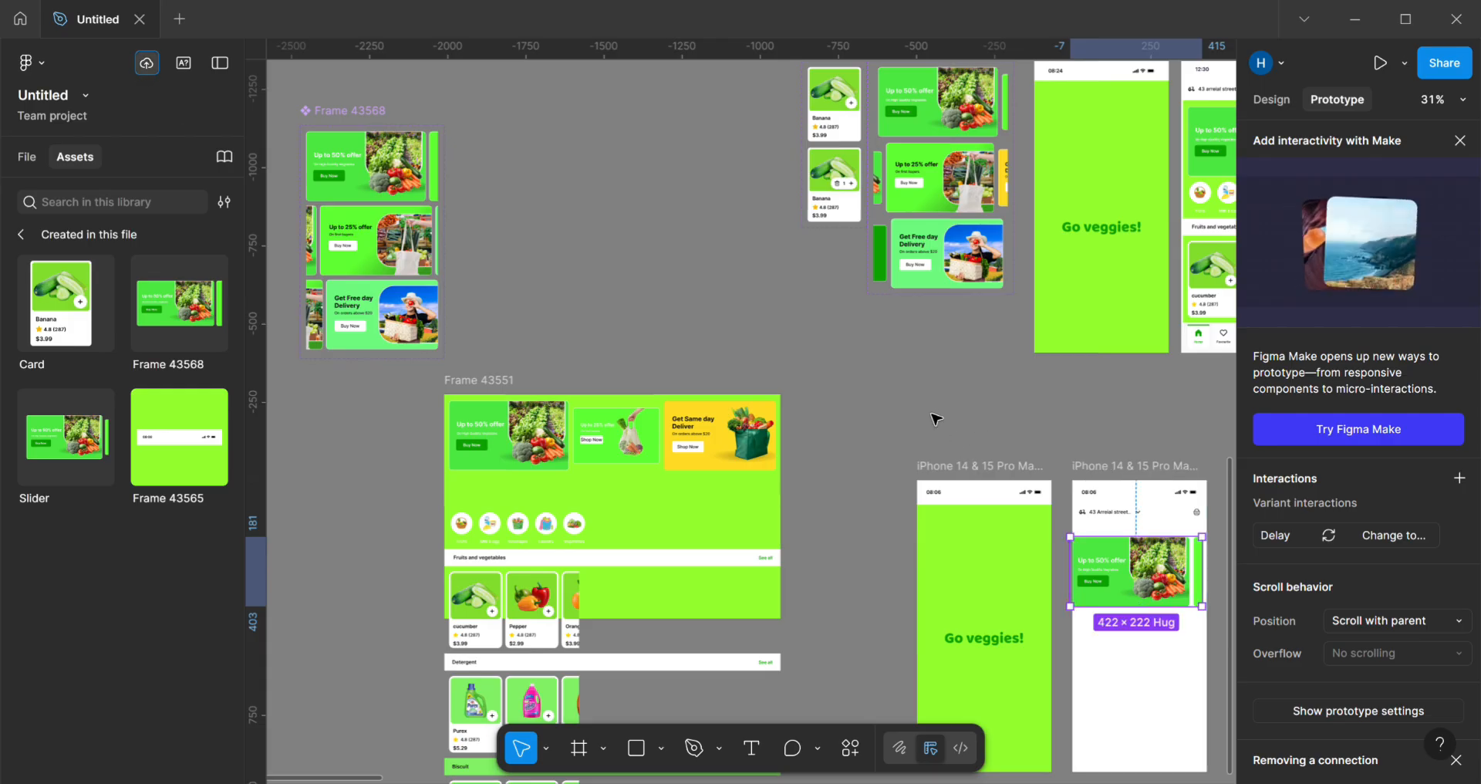
# Step: Reposition the slider instance inside the white iPhone frame to about x 5, y 178, below the header
pyautogui.click(625, 347)
pyautogui.click(652, 425)
pyautogui.click(957, 397)
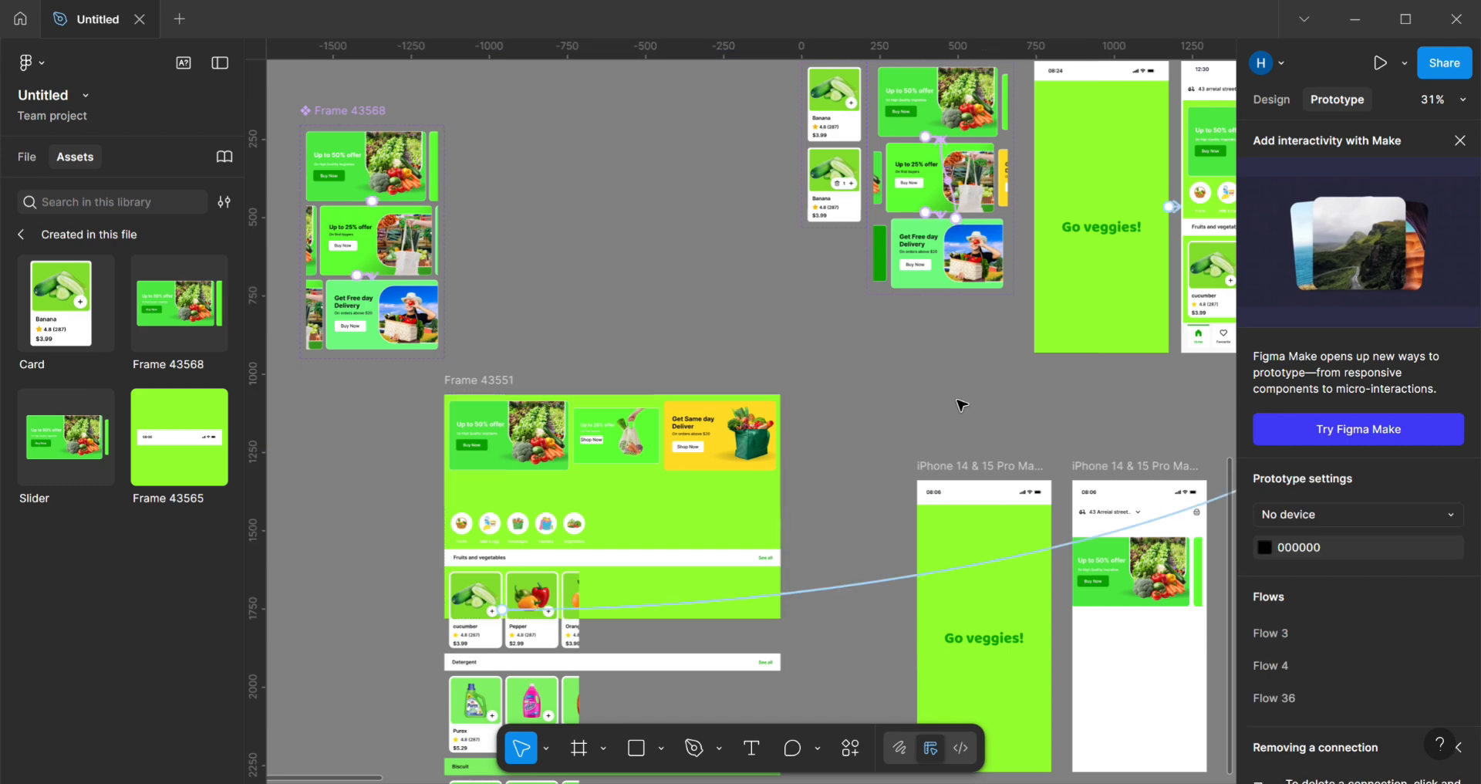
pyautogui.moveTo(957, 397); pyautogui.dragTo(665, 335)
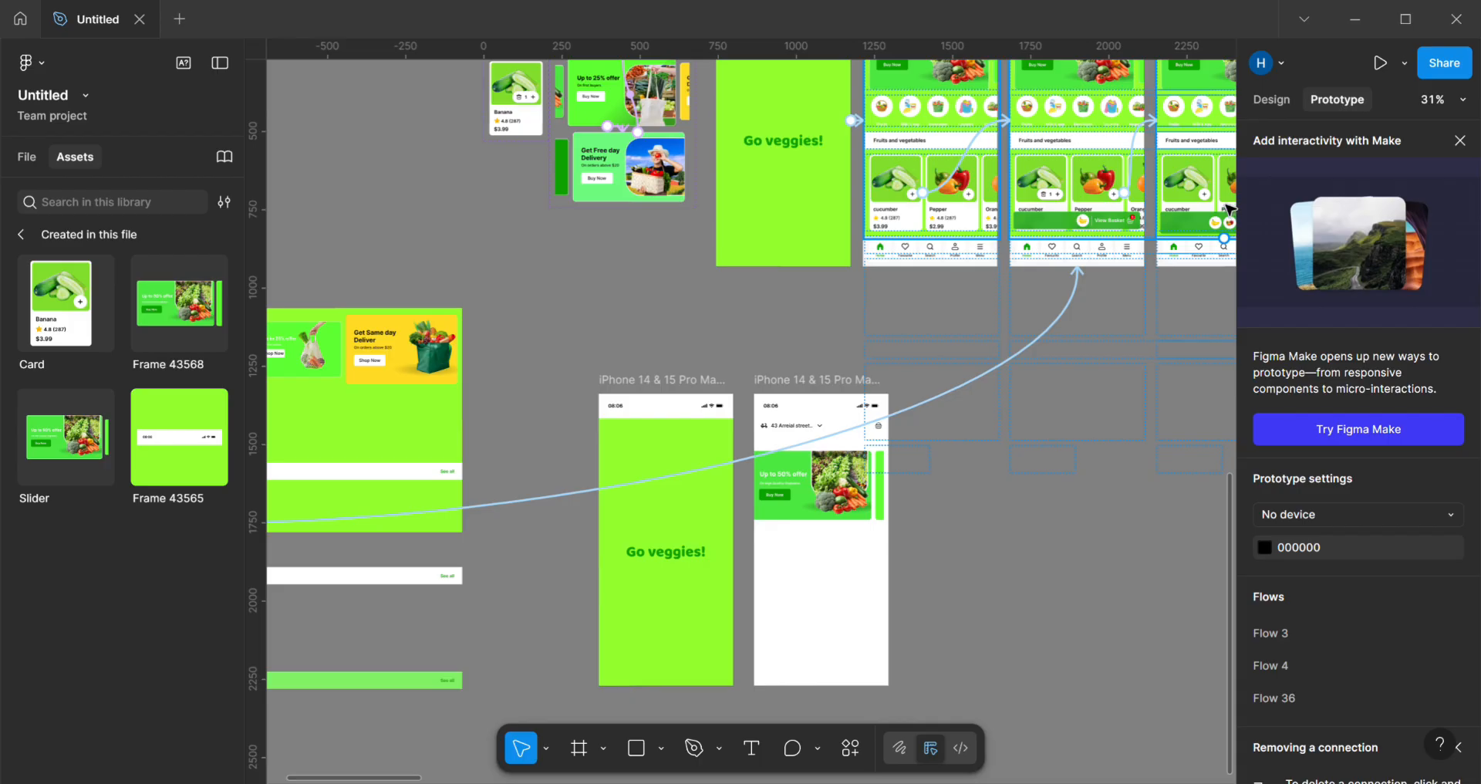
pyautogui.click(810, 510)
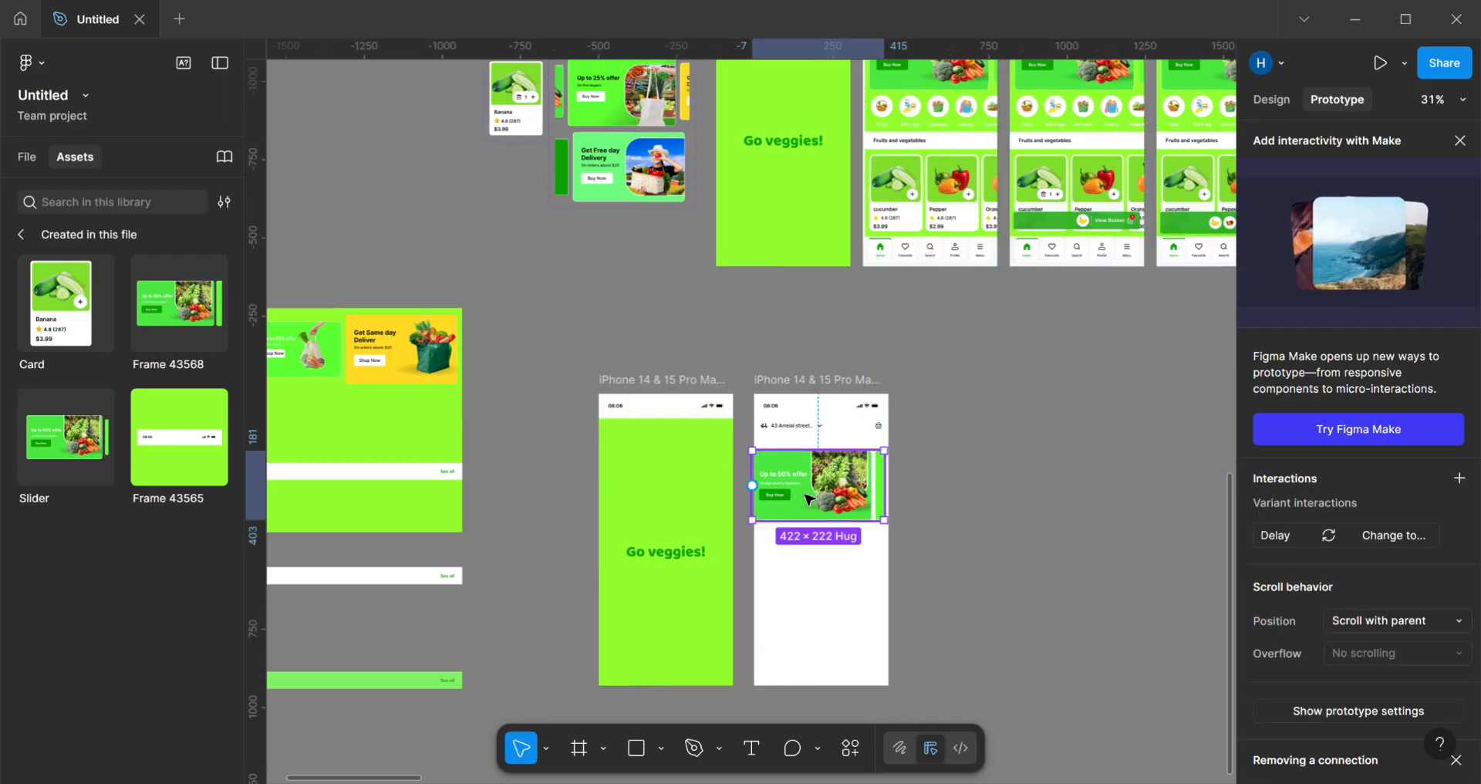
pyautogui.moveTo(808, 500); pyautogui.dragTo(808, 500)
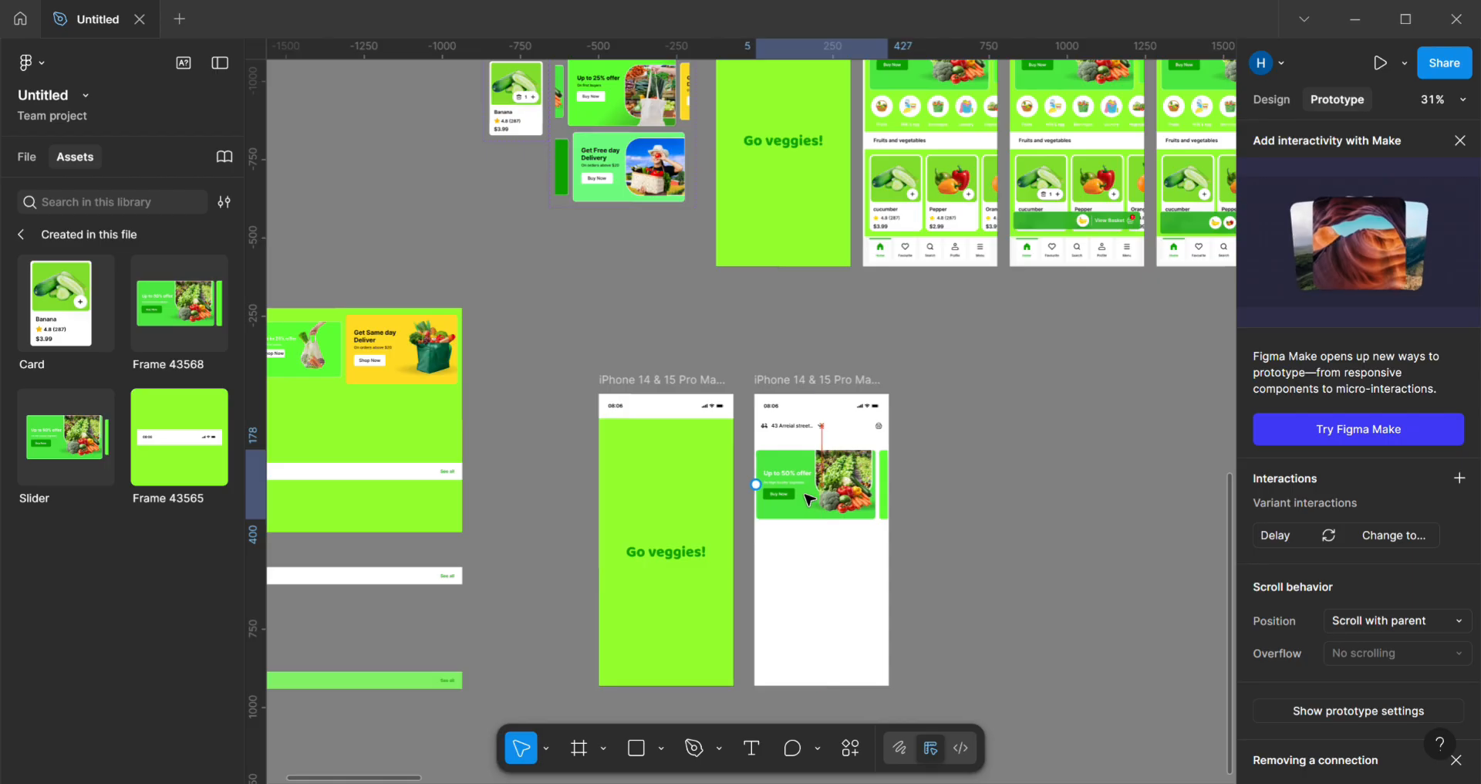
# Step: Preview the prototype from the green Go veggies! splash frame and close the preview
pyautogui.click(1190, 502)
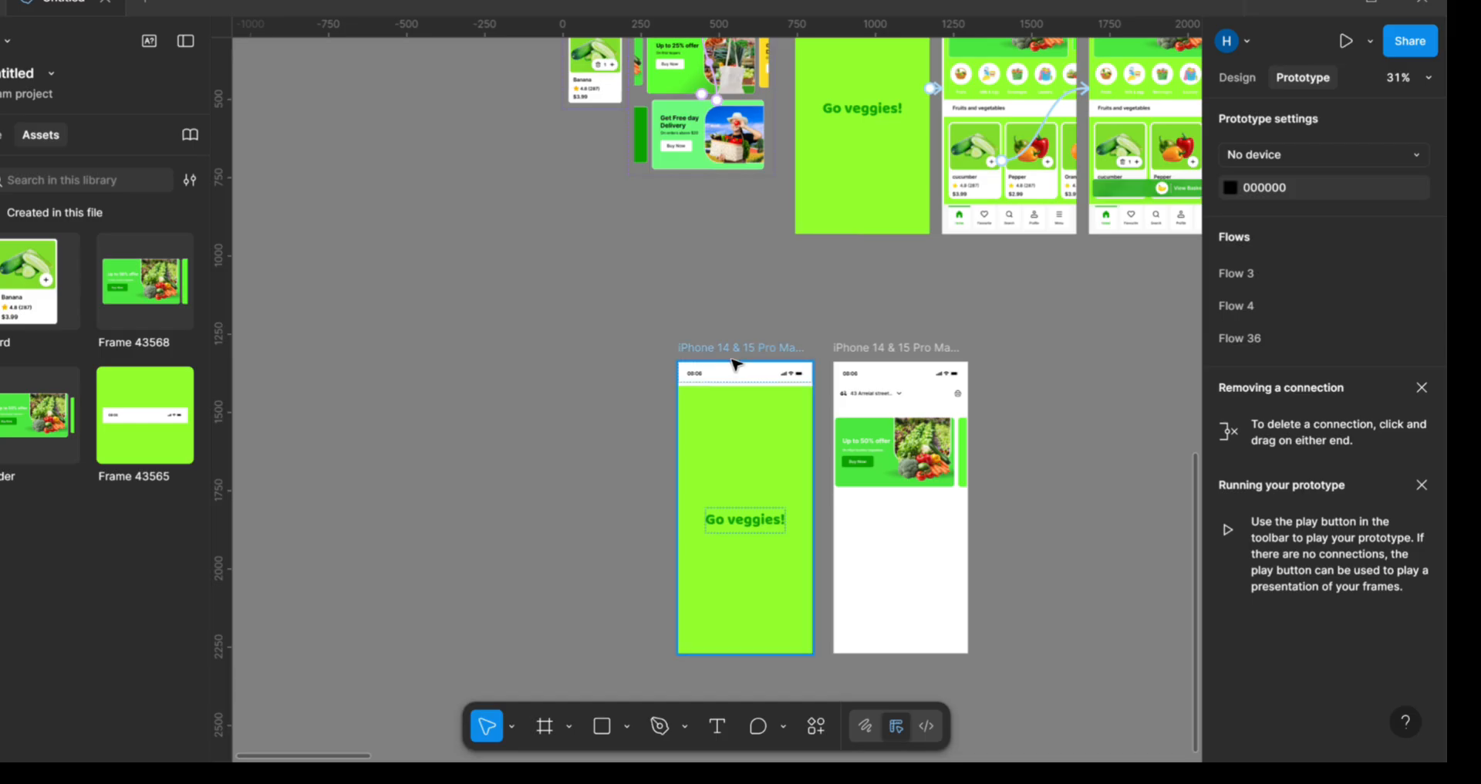
pyautogui.click(740, 348)
pyautogui.hotkey('shift', 'space')
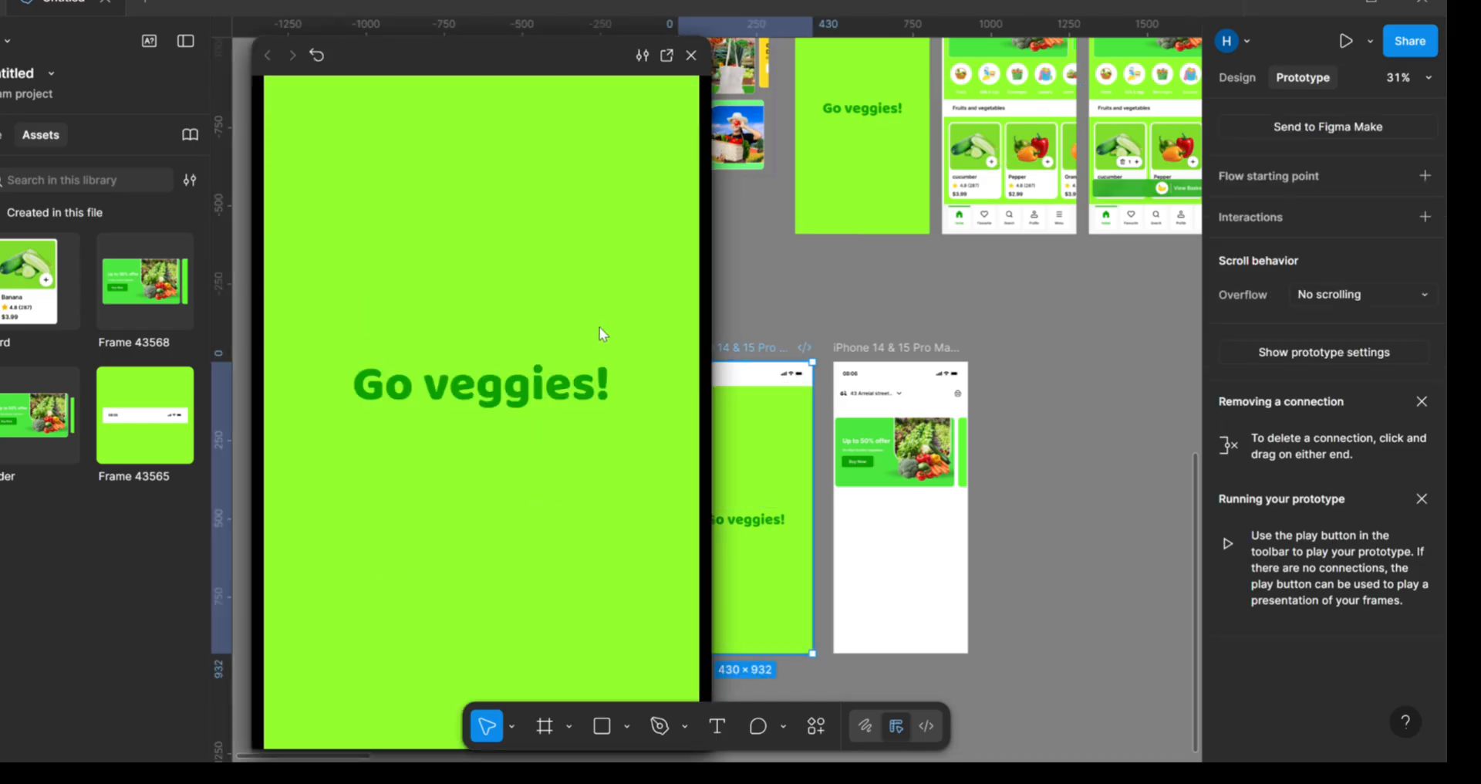
pyautogui.click(691, 55)
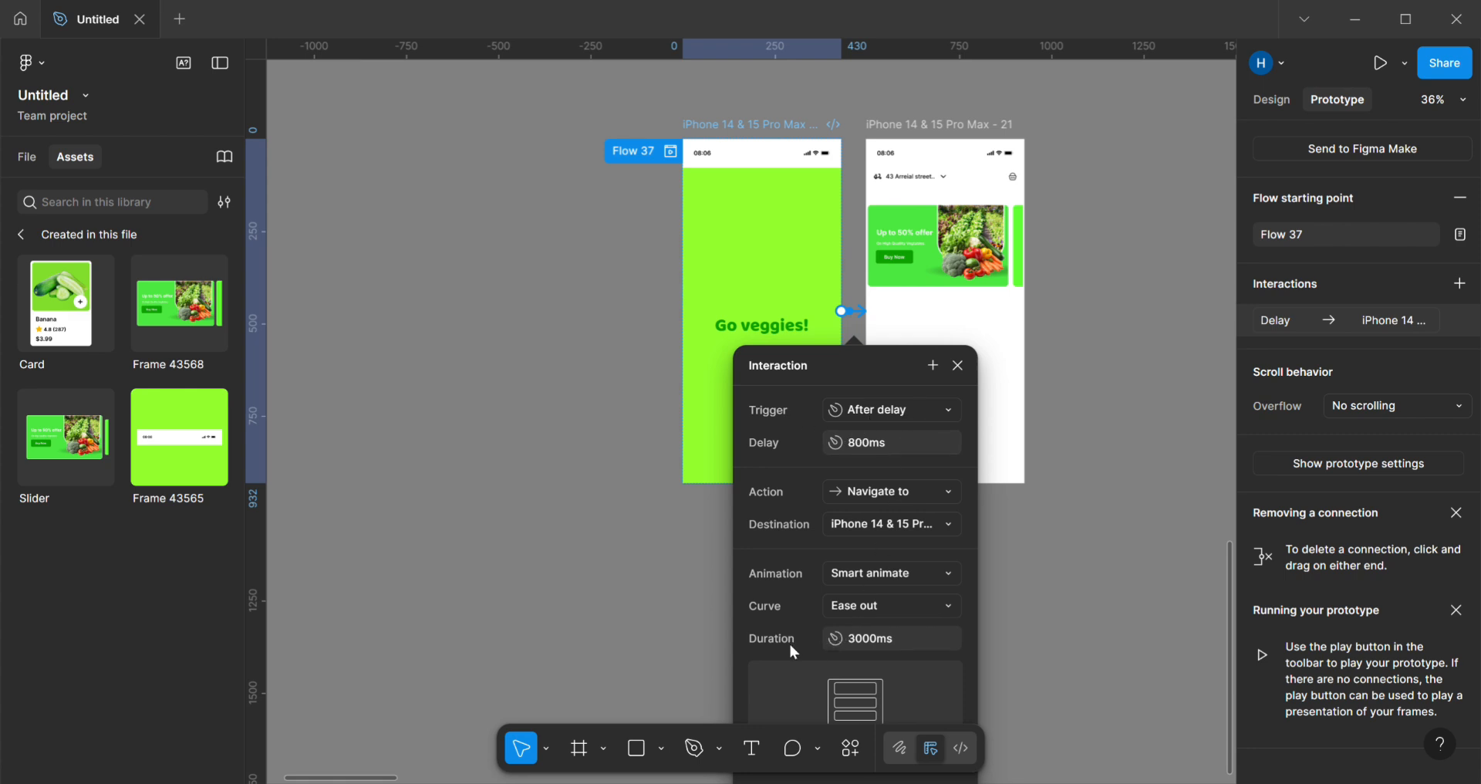
# Step: Set the Smart animate duration of the splash-to-home interaction to 300 ms and preview the flow
pyautogui.click(873, 646)
pyautogui.write('300')
pyautogui.press('Return')
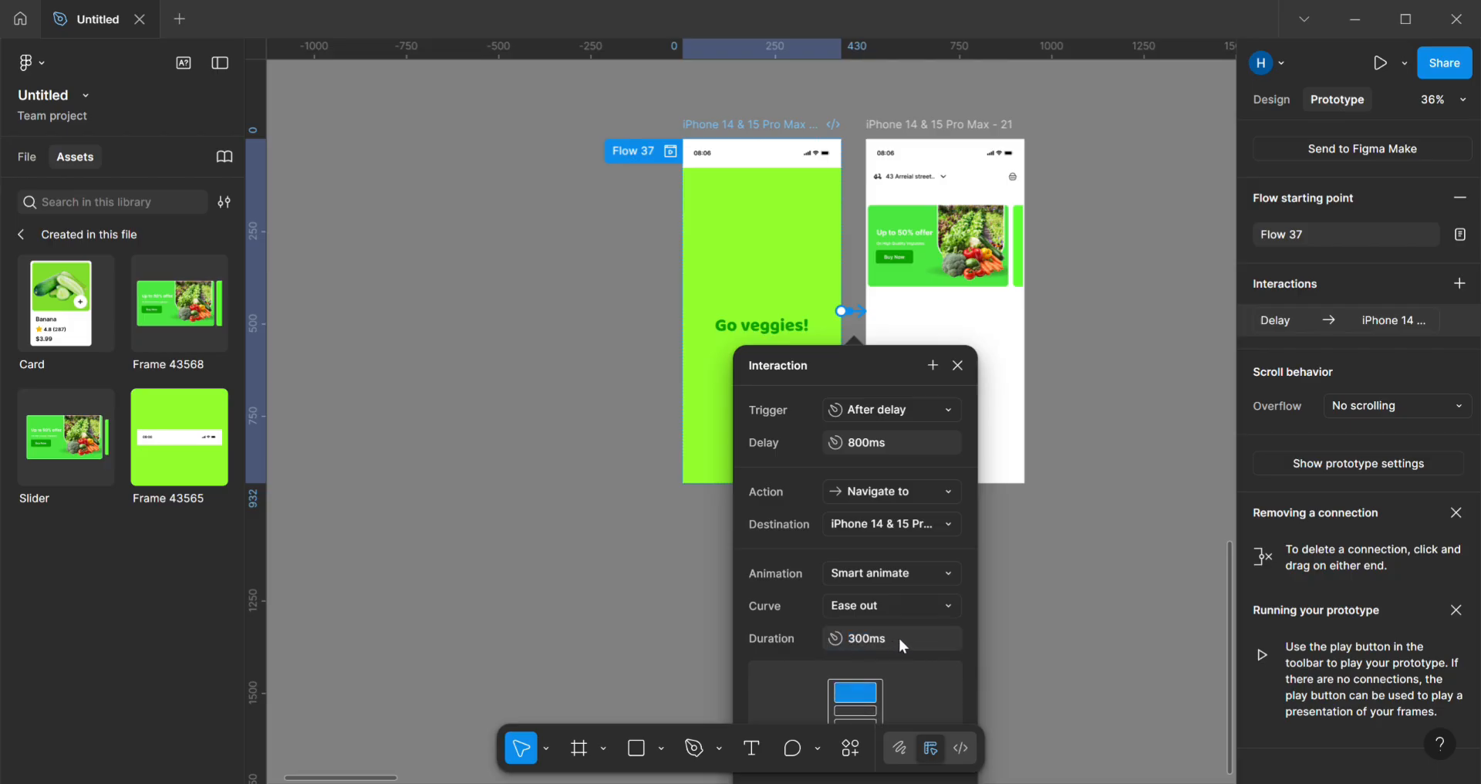
pyautogui.click(966, 369)
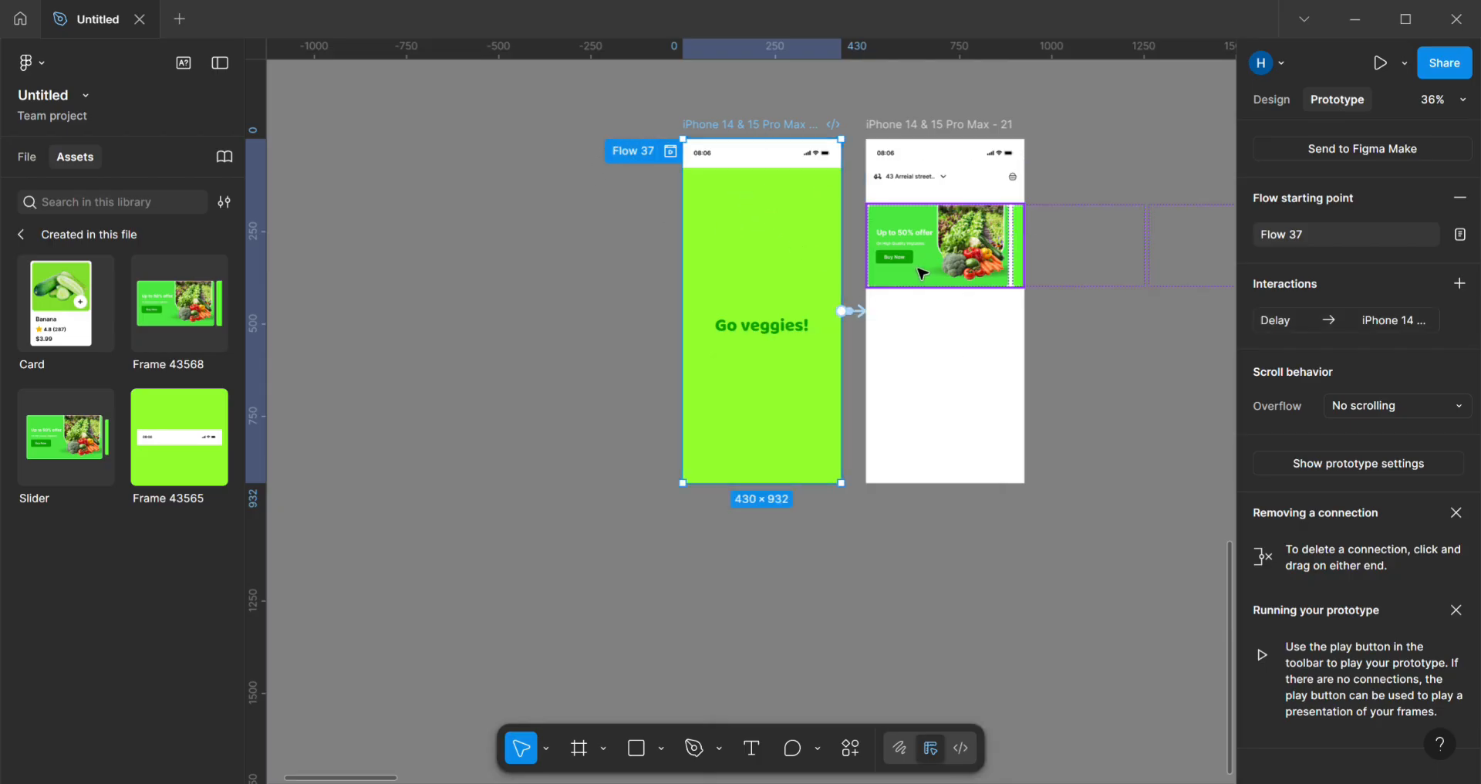
pyautogui.hotkey('shift', 'space')
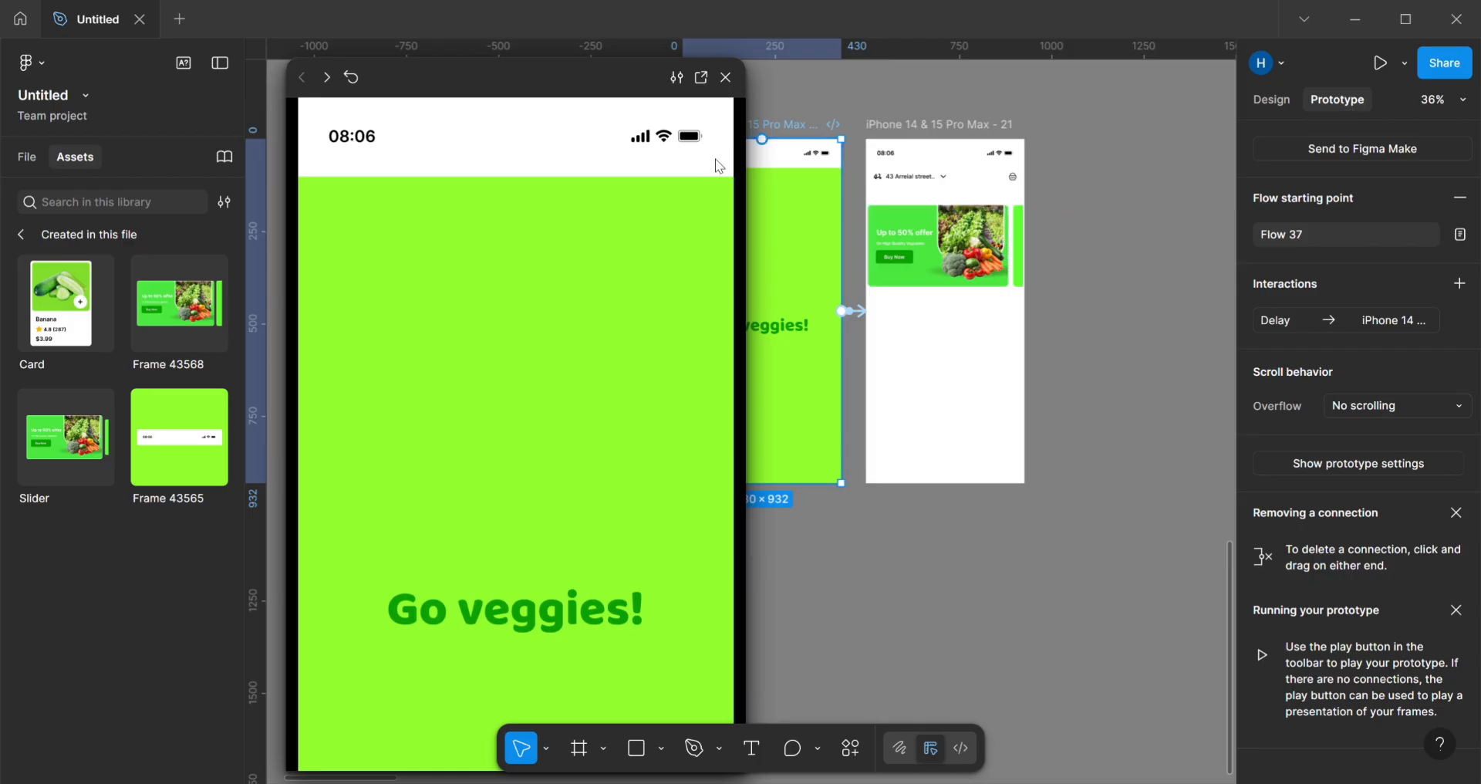
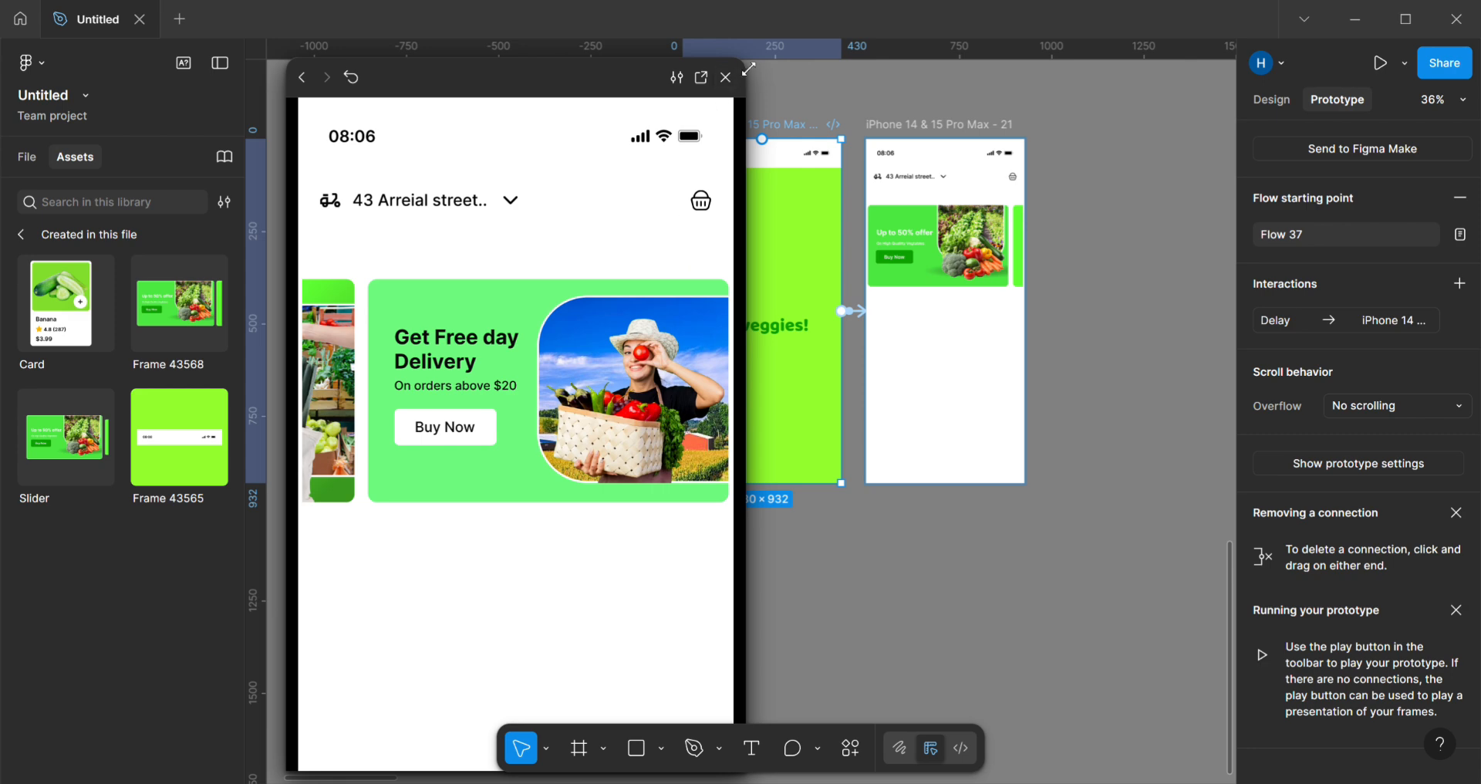
pyautogui.click(726, 78)
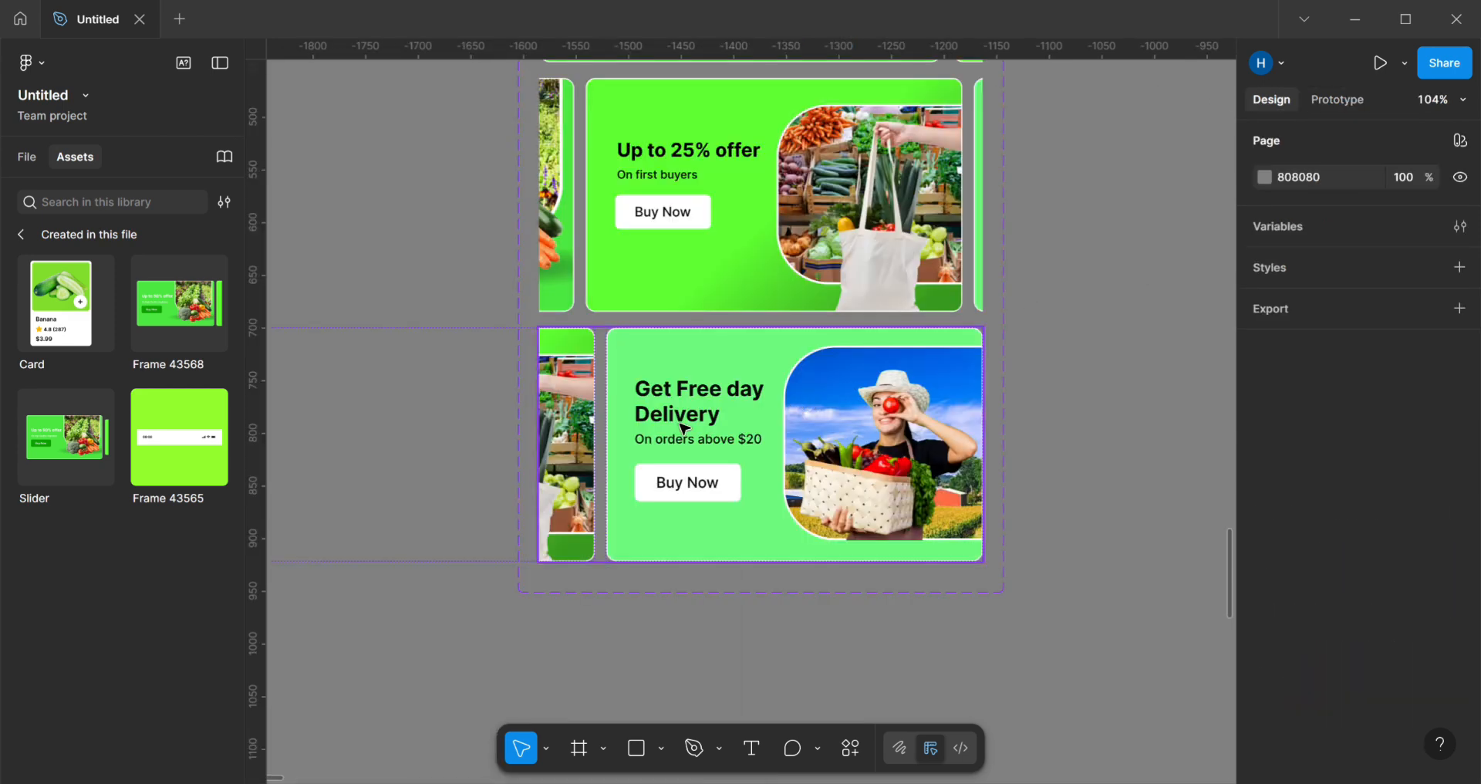
# Step: Shrink the partly hidden side card in Variant3 to 210 px high, keeping it vertically centred
pyautogui.click(572, 436)
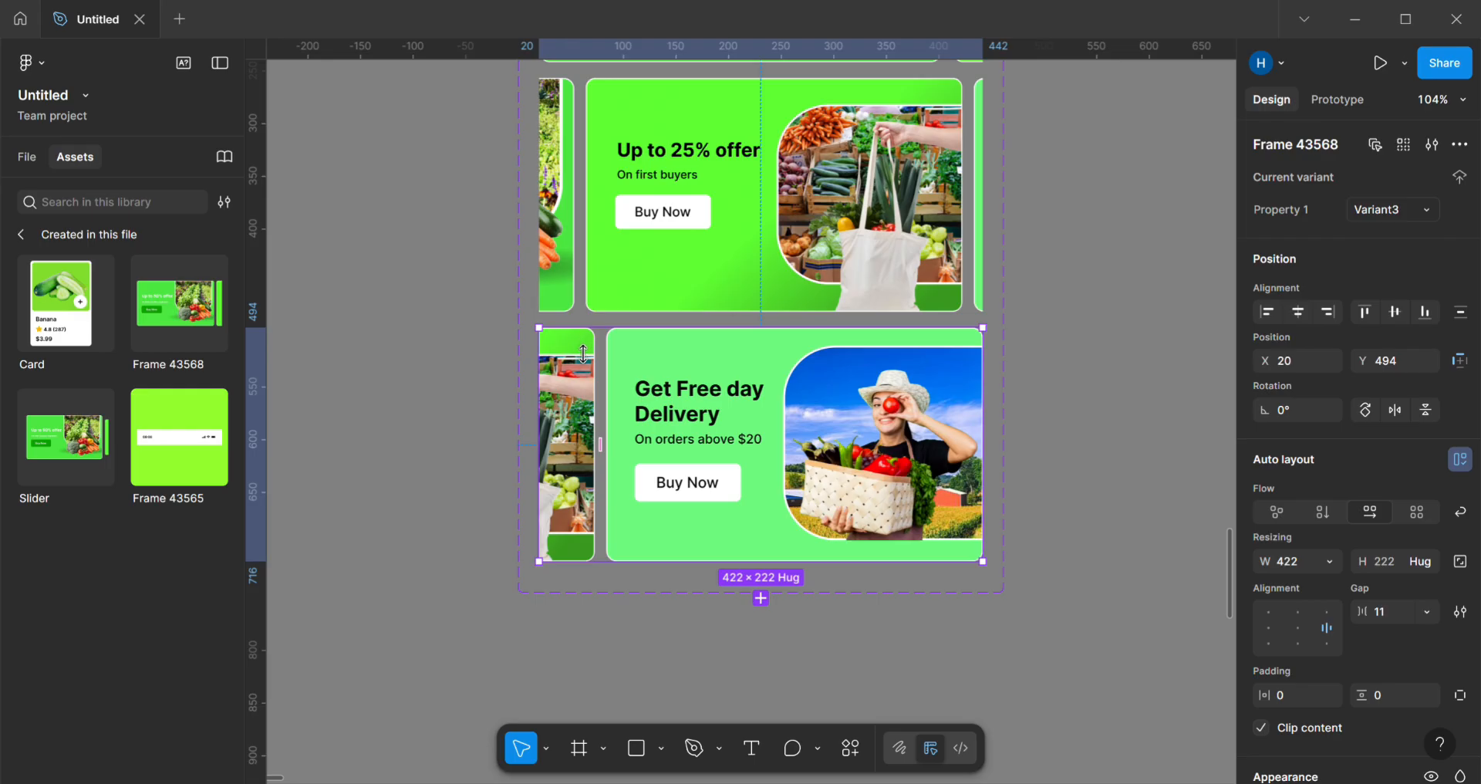
pyautogui.moveTo(583, 352); pyautogui.dragTo(584, 358)
pyautogui.hotkey('ctrl', 'z')
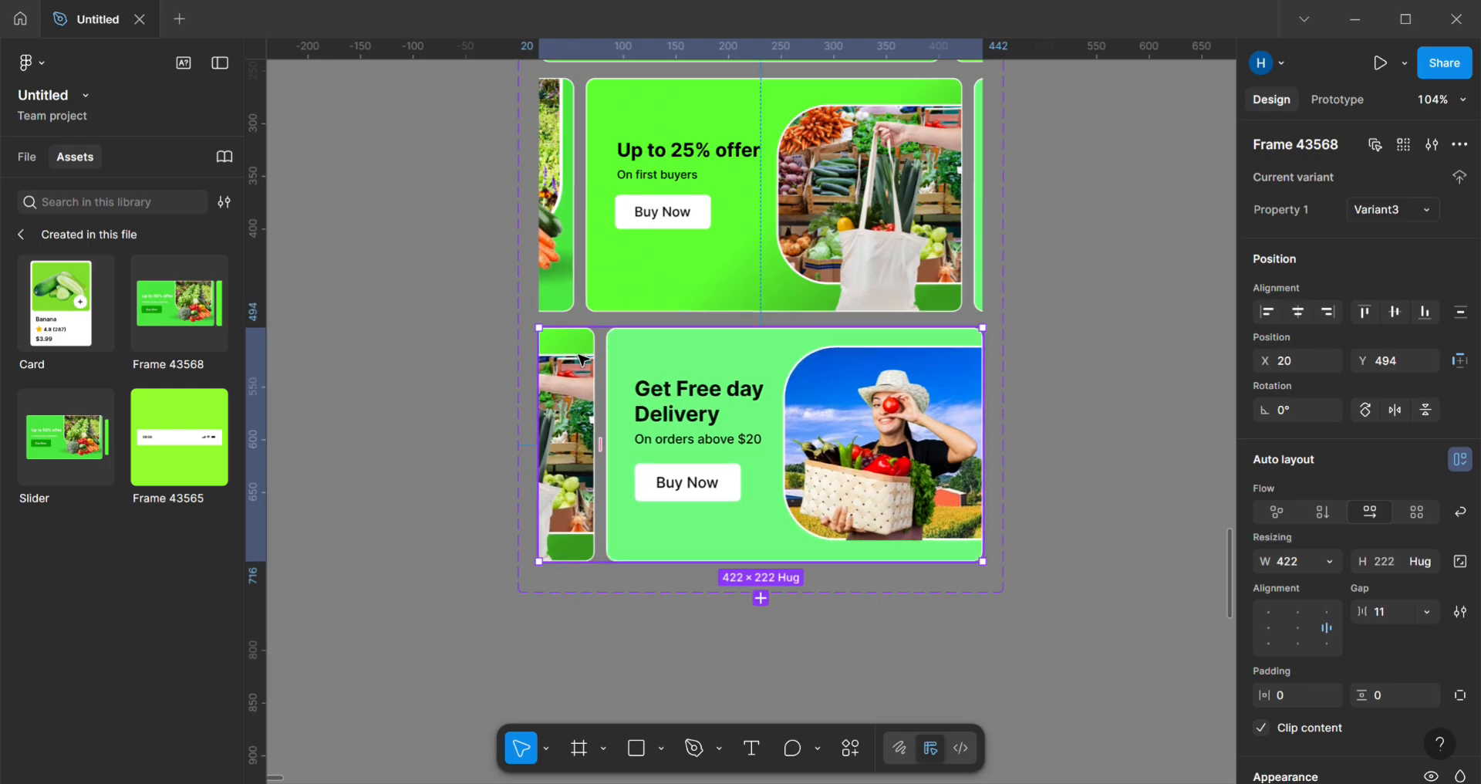
pyautogui.click(583, 361)
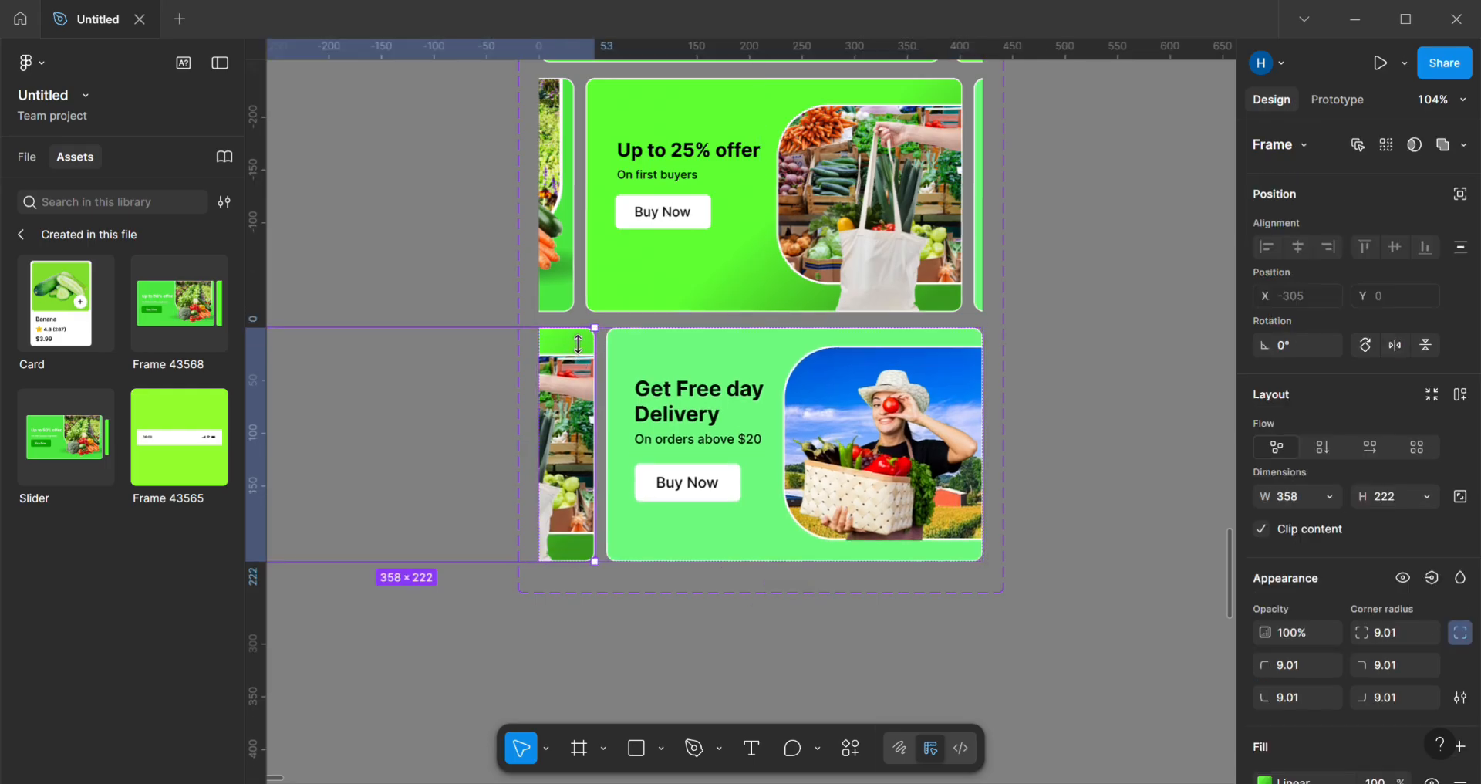
pyautogui.moveTo(578, 344); pyautogui.dragTo(580, 350)
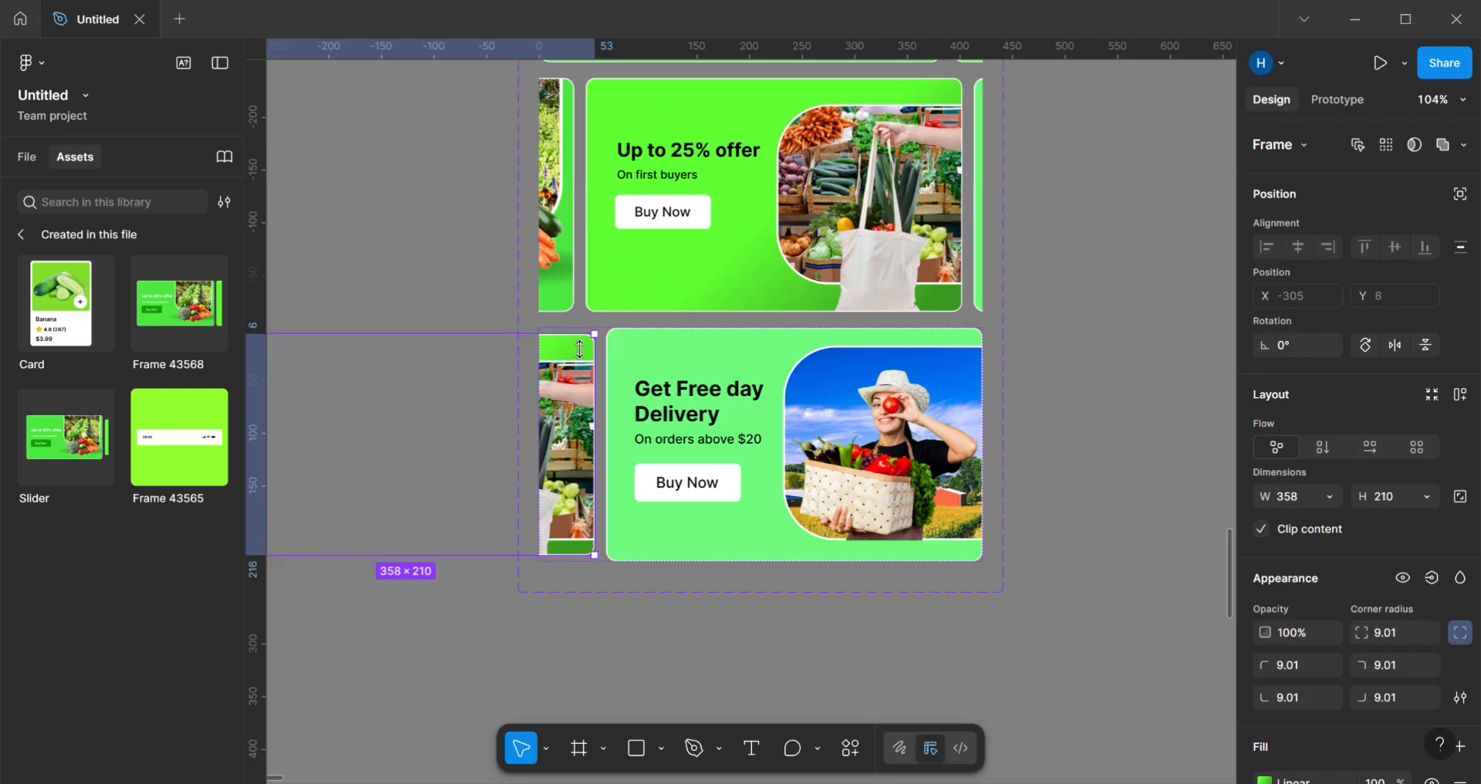
# Step: Scale the market photo inside Variant3's side card down to about 235 × 159
pyautogui.doubleClick(575, 395)
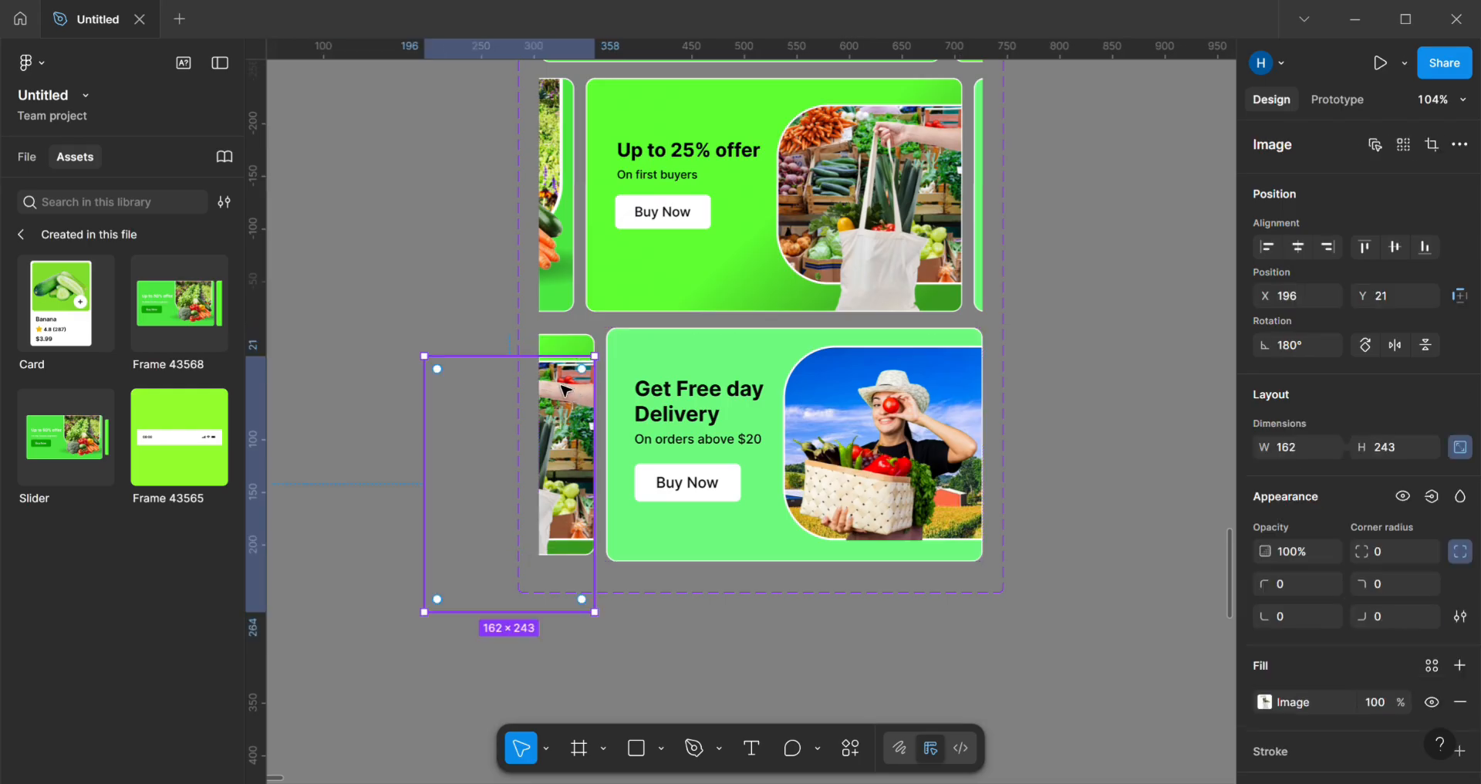
pyautogui.moveTo(561, 384)
pyautogui.mouseDown()
pyautogui.moveTo(580, 426)
pyautogui.moveTo(568, 375)
pyautogui.mouseUp()
pyautogui.click(570, 376)
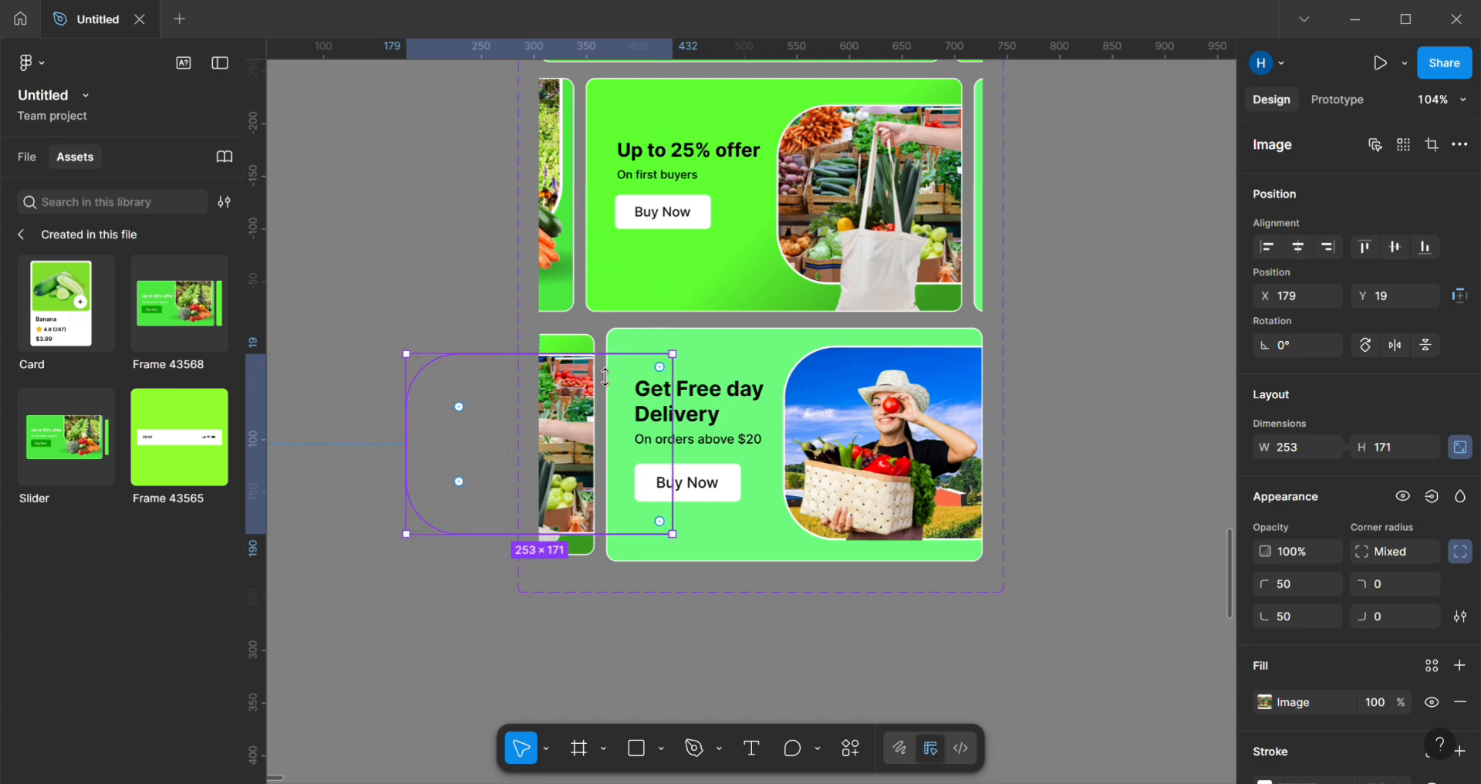
pyautogui.moveTo(624, 549); pyautogui.dragTo(623, 538)
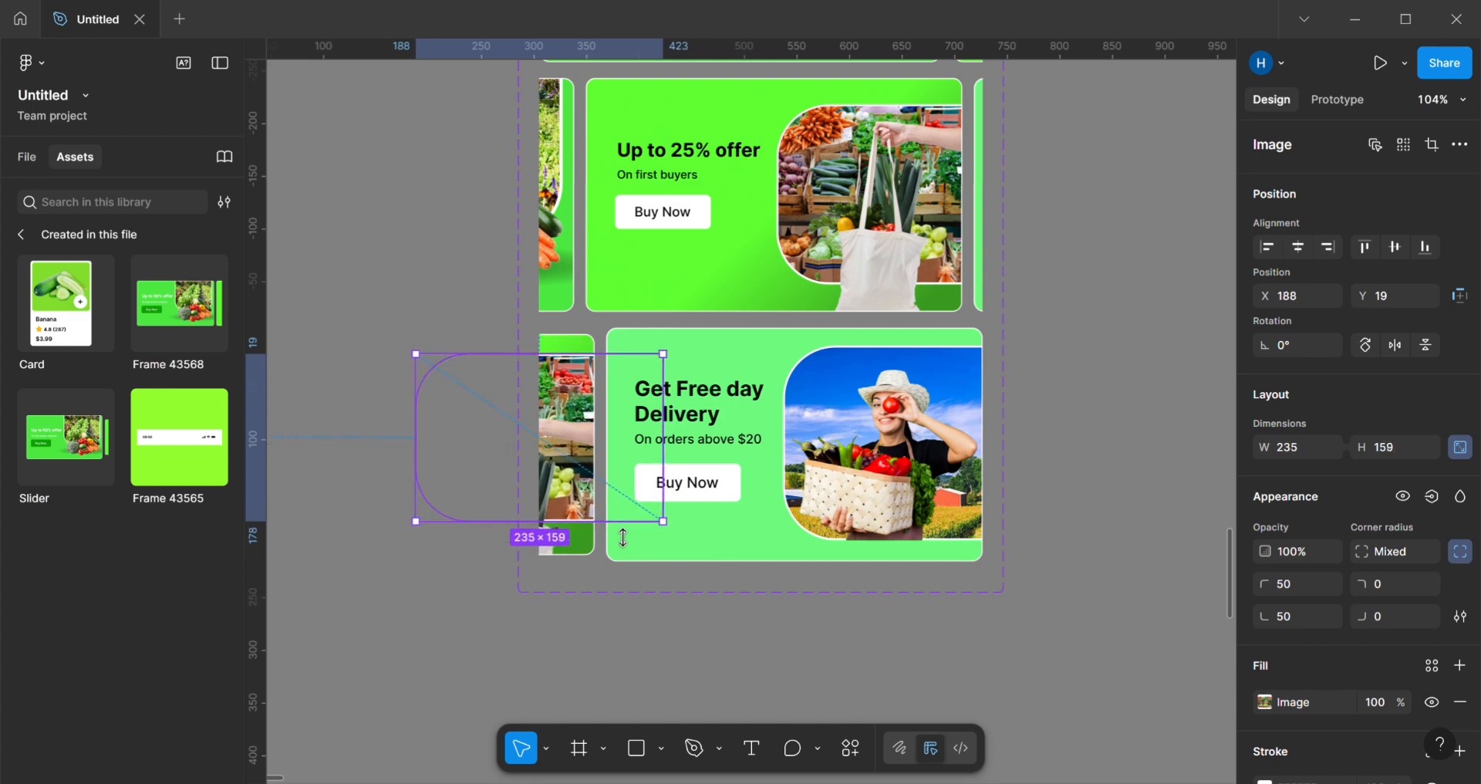
# Step: Reposition the shopping bag image inside Variant3's side card to about Y 36 and shrink the card to 202 px high
pyautogui.doubleClick(570, 442)
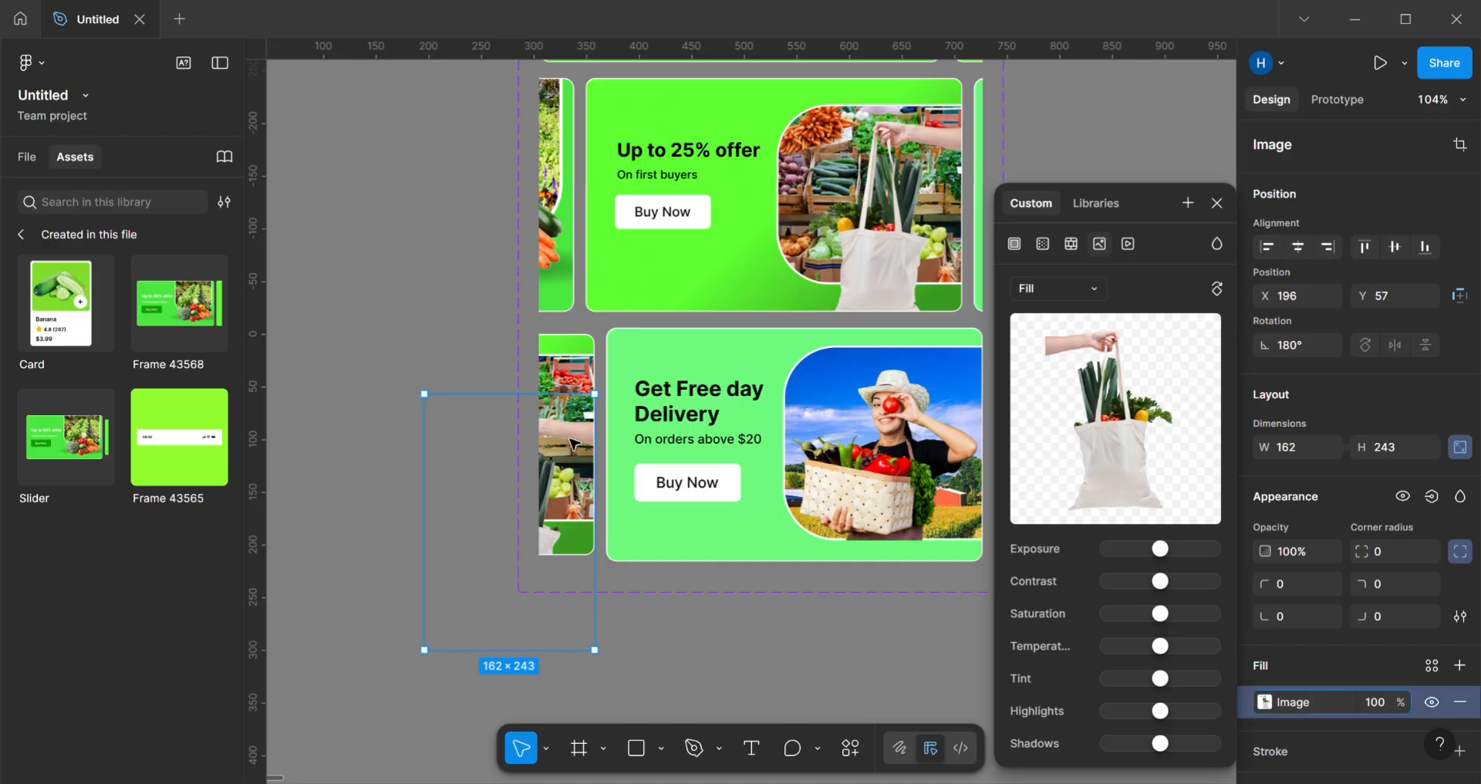
pyautogui.click(654, 665)
pyautogui.click(570, 442)
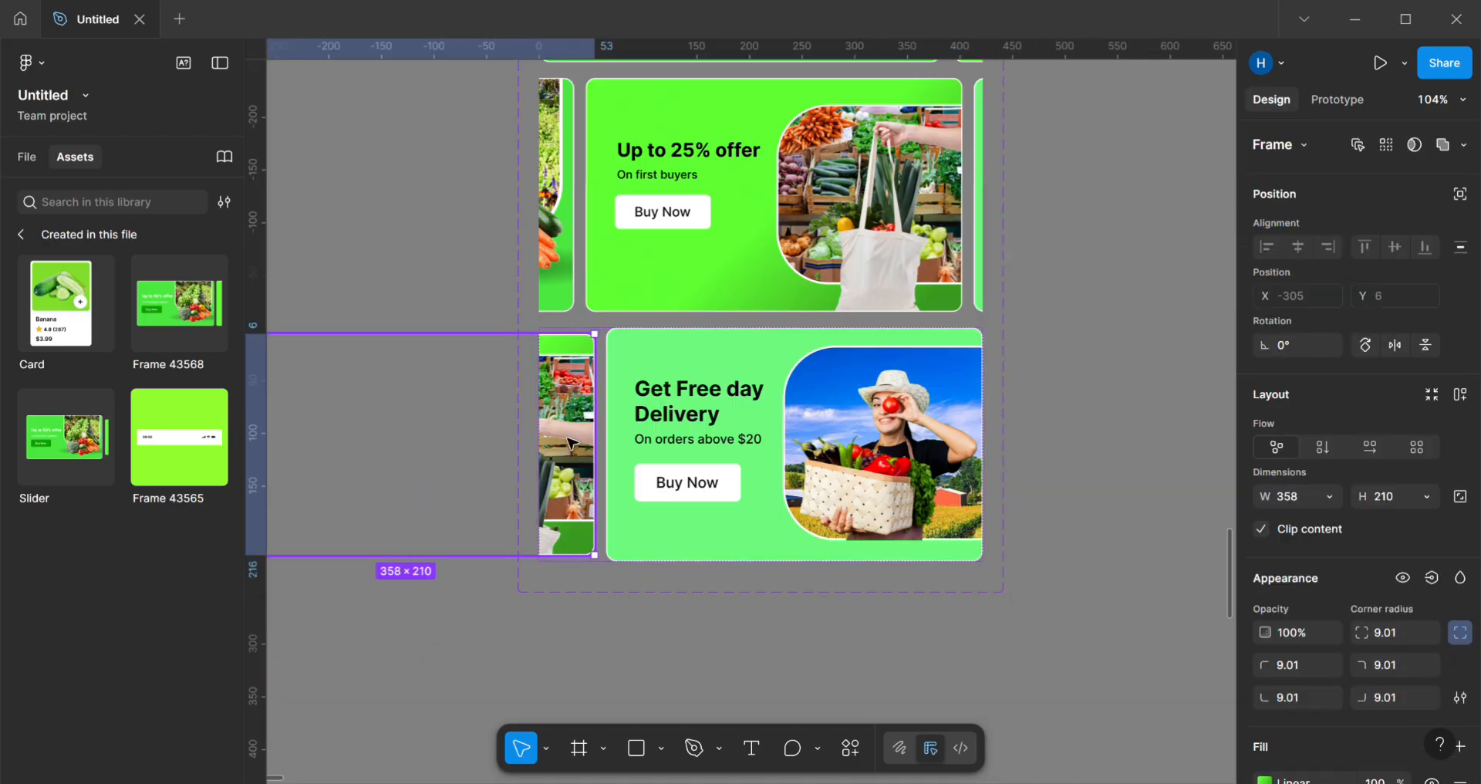
pyautogui.doubleClick(569, 442)
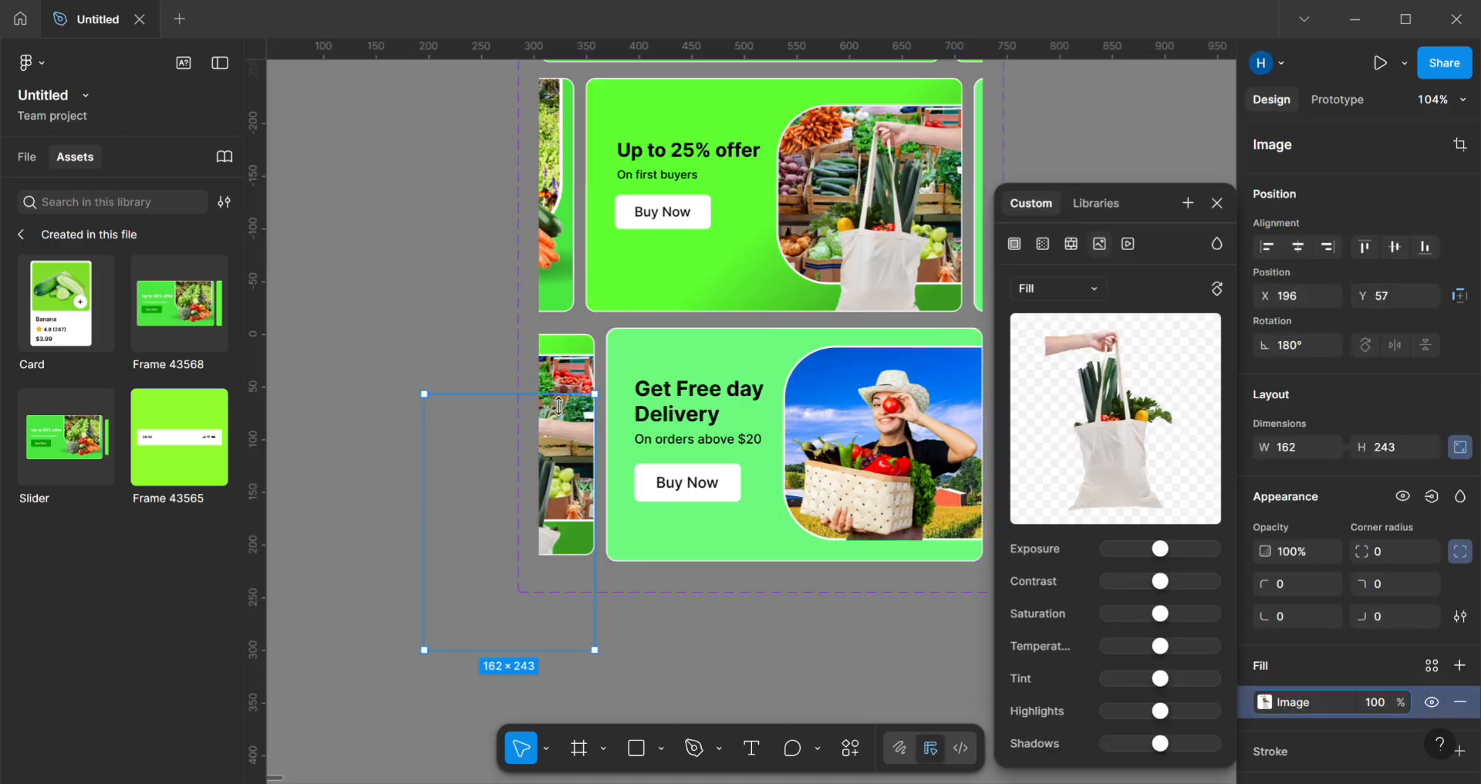
pyautogui.moveTo(559, 405); pyautogui.dragTo(566, 435)
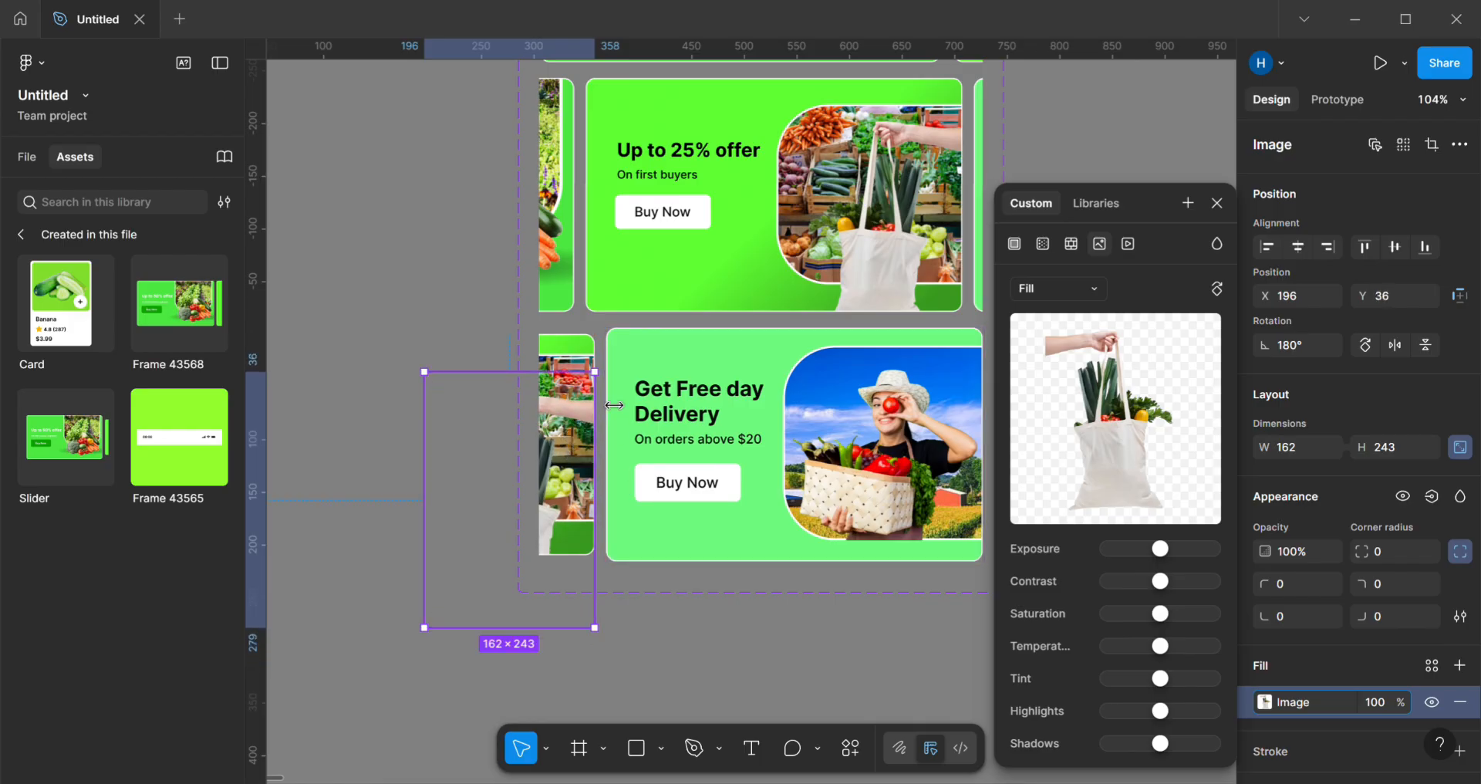
pyautogui.click(590, 346)
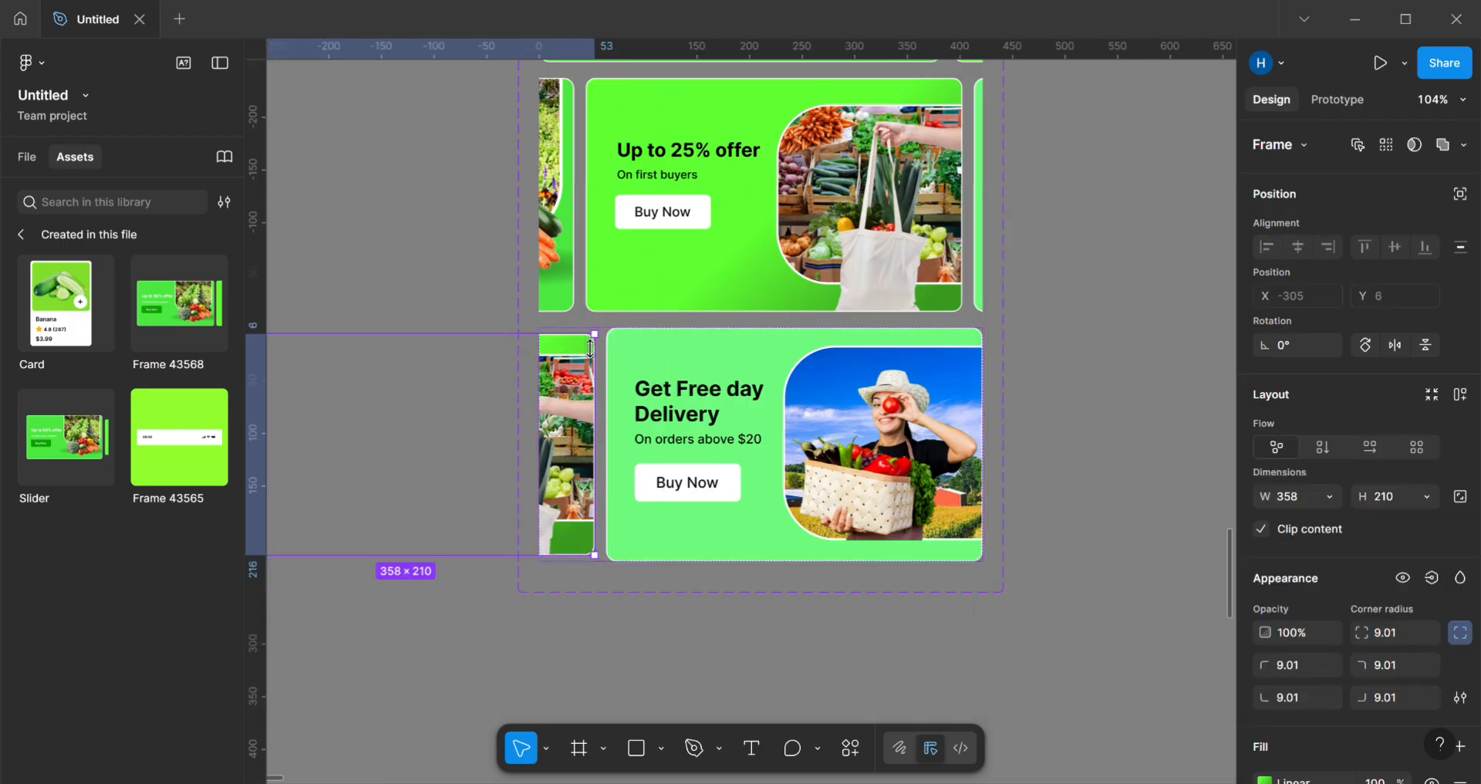
pyautogui.moveTo(590, 348); pyautogui.dragTo(590, 356)
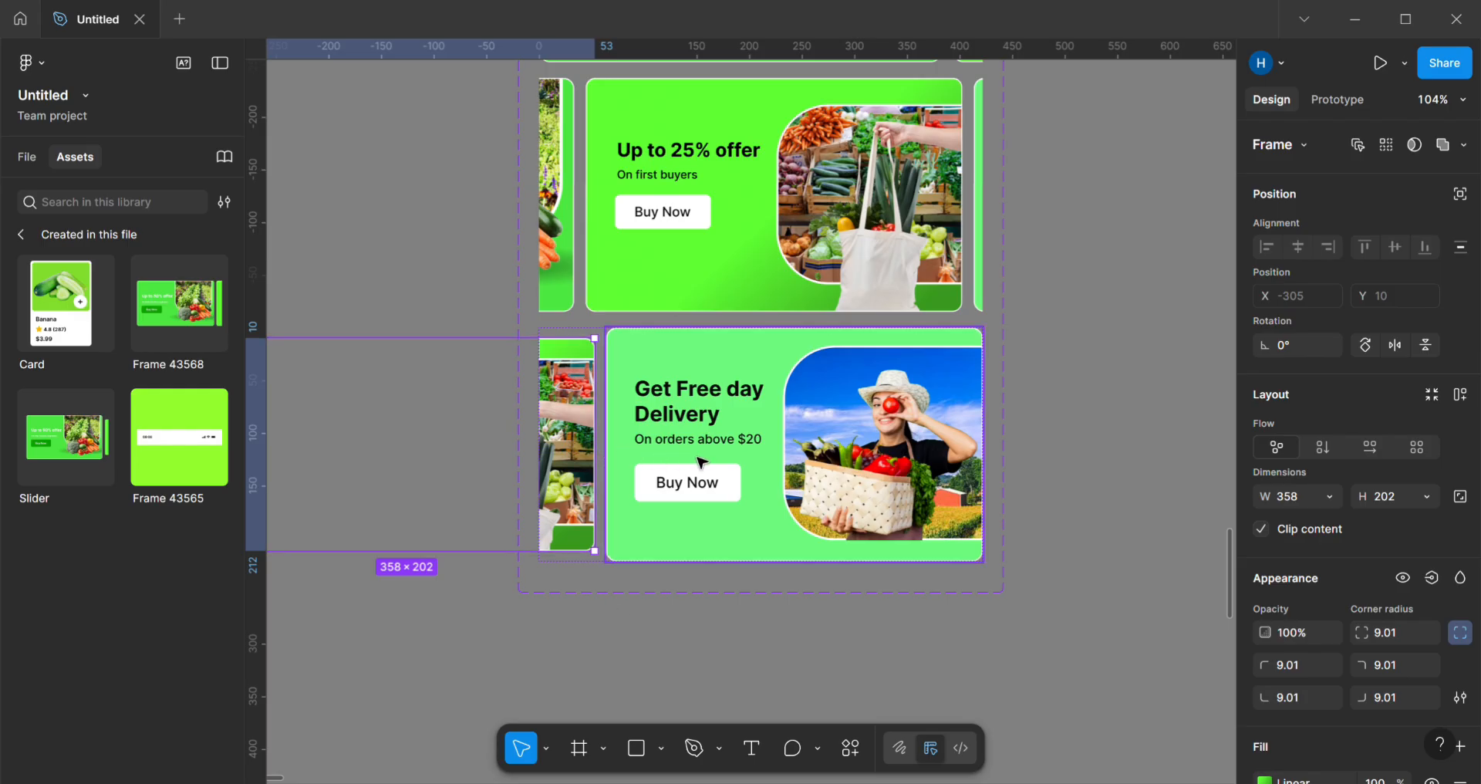
# Step: Shrink both partly hidden side cards of the Up to 25% offer variant to 188 px high, vertically centred
pyautogui.scroll(3, 532, 364)
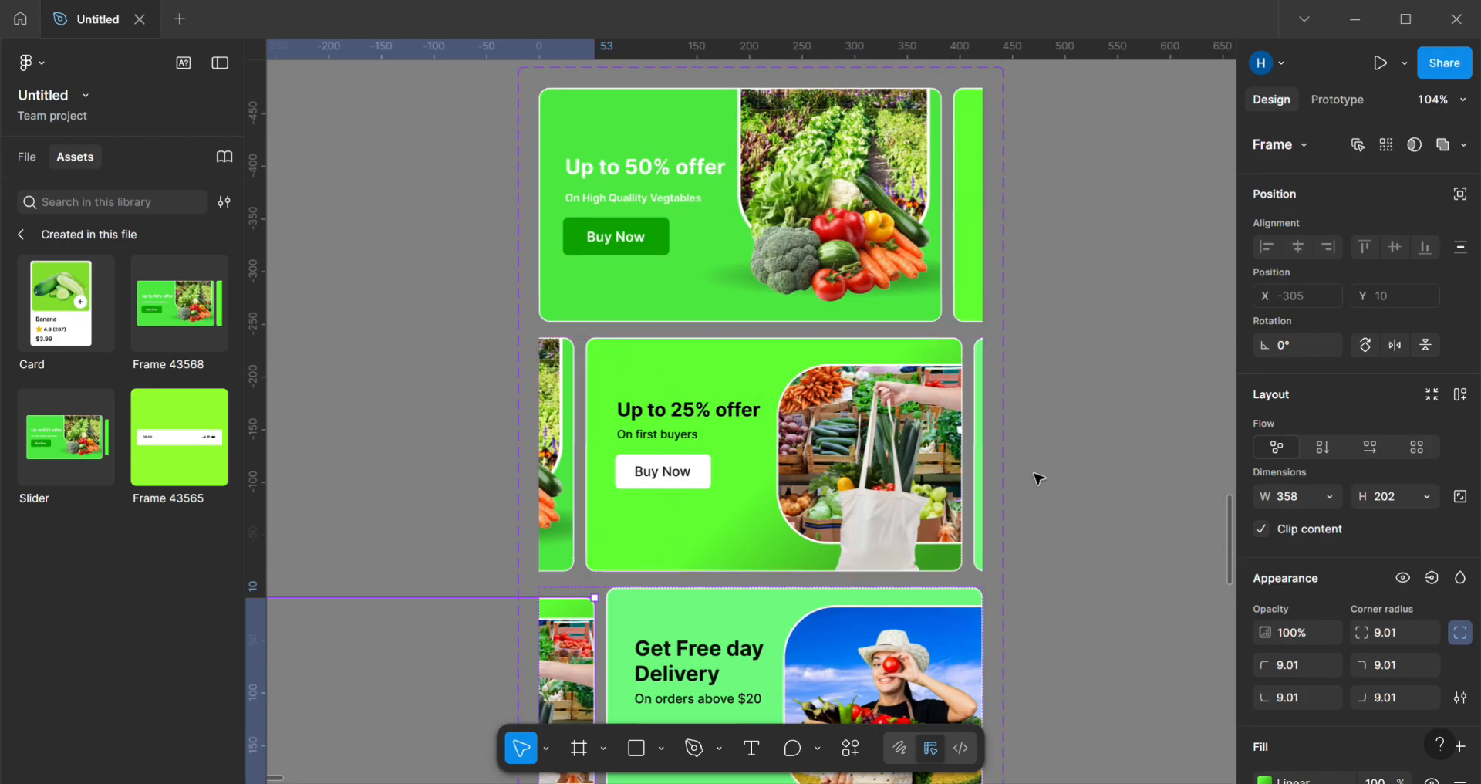
pyautogui.click(987, 463)
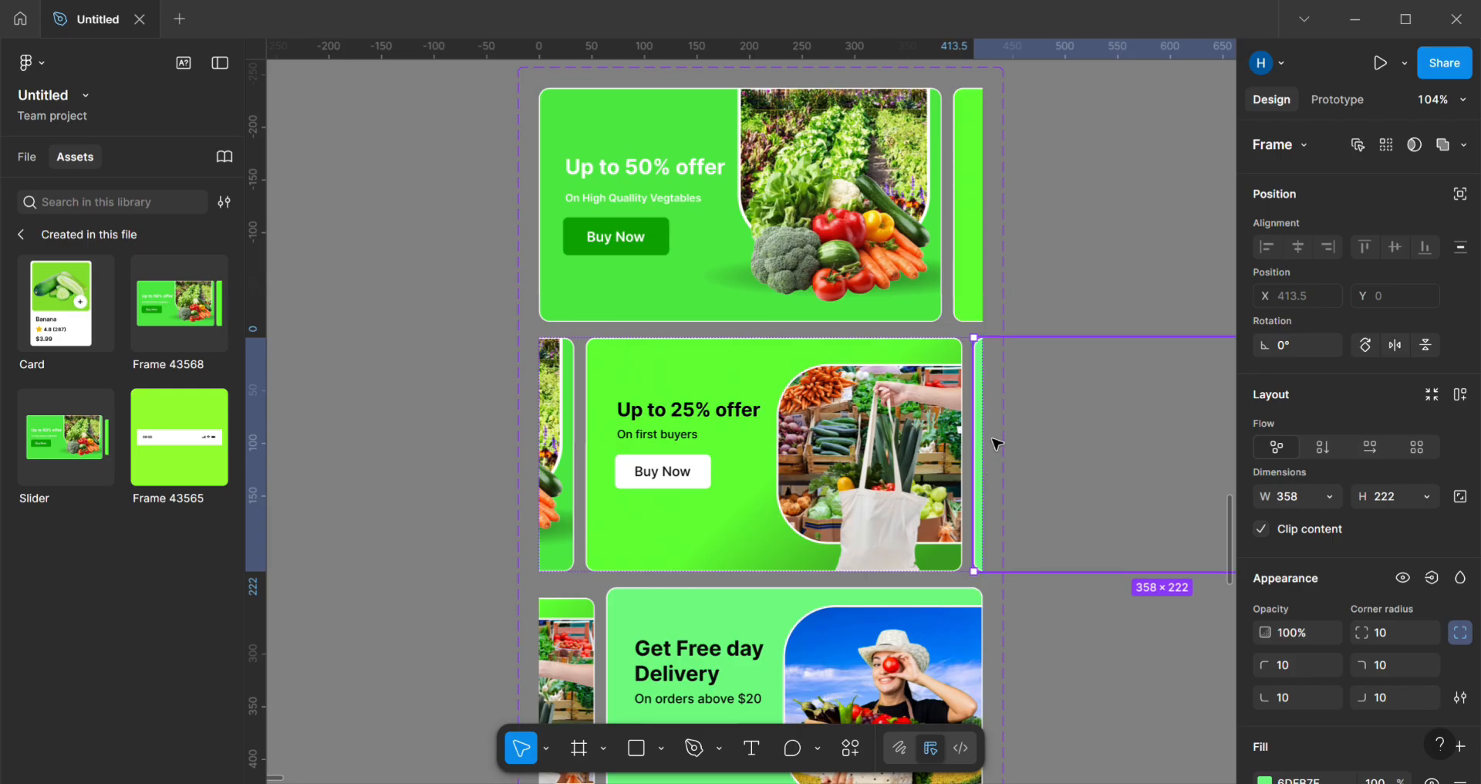
pyautogui.moveTo(1024, 356); pyautogui.dragTo(1024, 378)
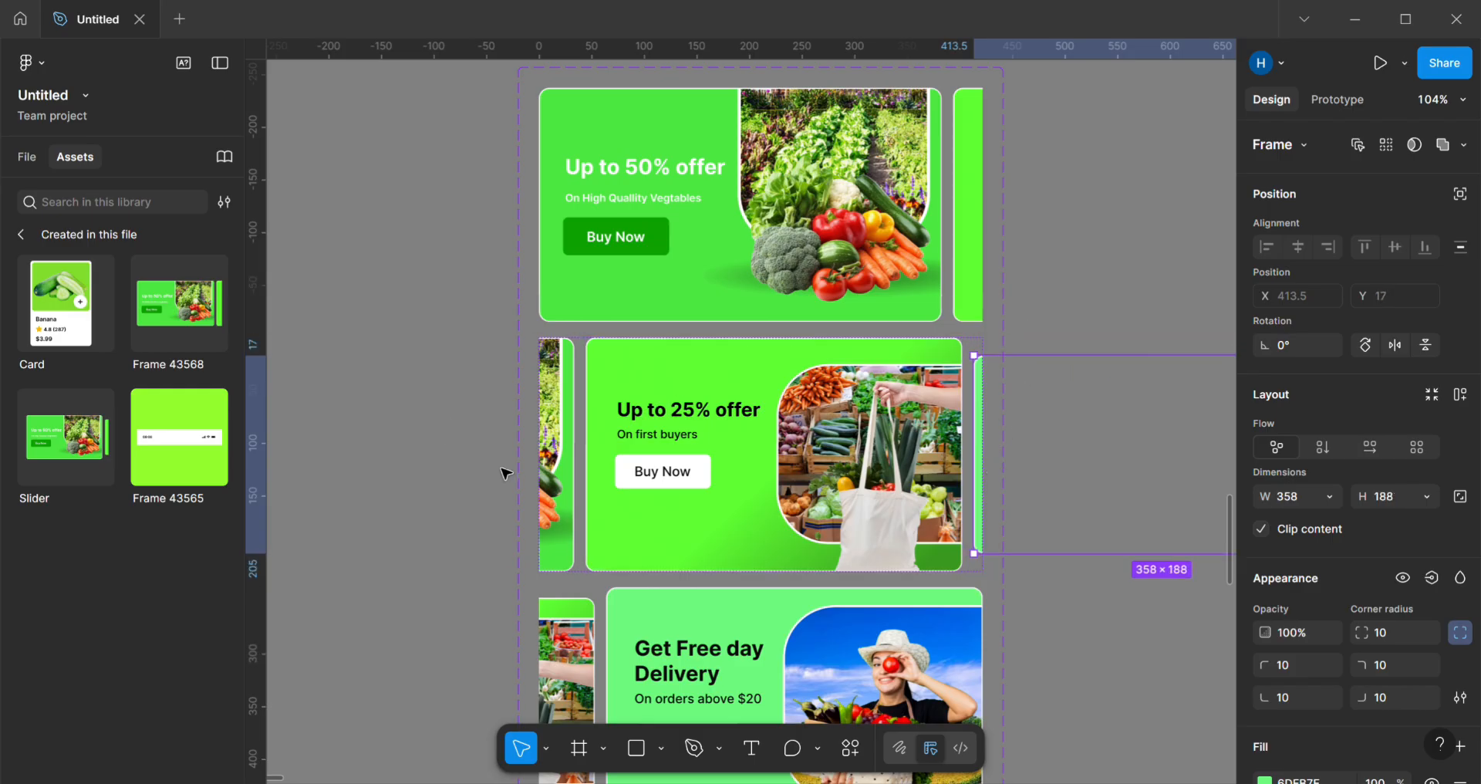
pyautogui.doubleClick(554, 472)
pyautogui.moveTo(557, 474); pyautogui.dragTo(576, 373)
pyautogui.press('Escape')
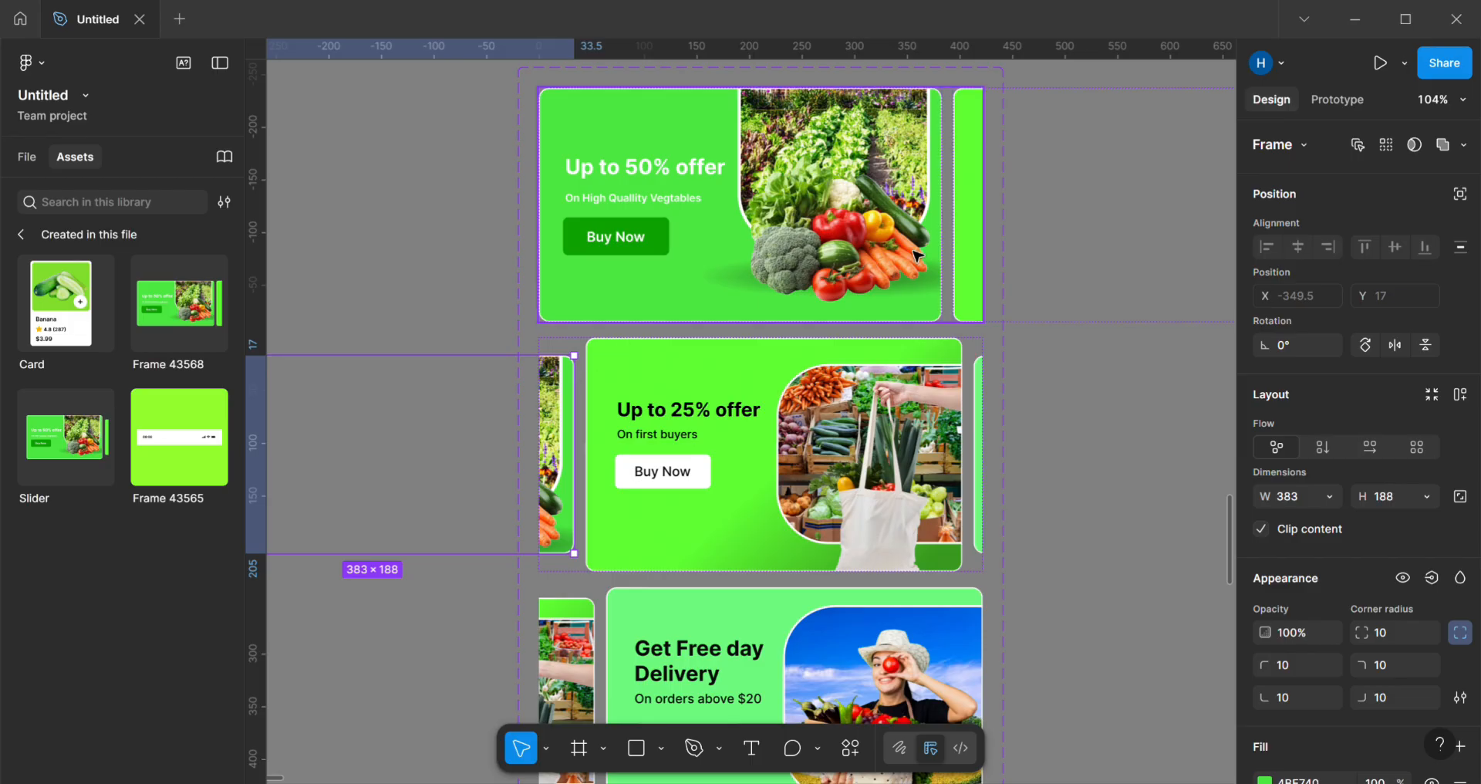
# Step: Shrink the partly hidden side card of the Up to 50% offer variant to 196 px high, vertically centred
pyautogui.click(976, 265)
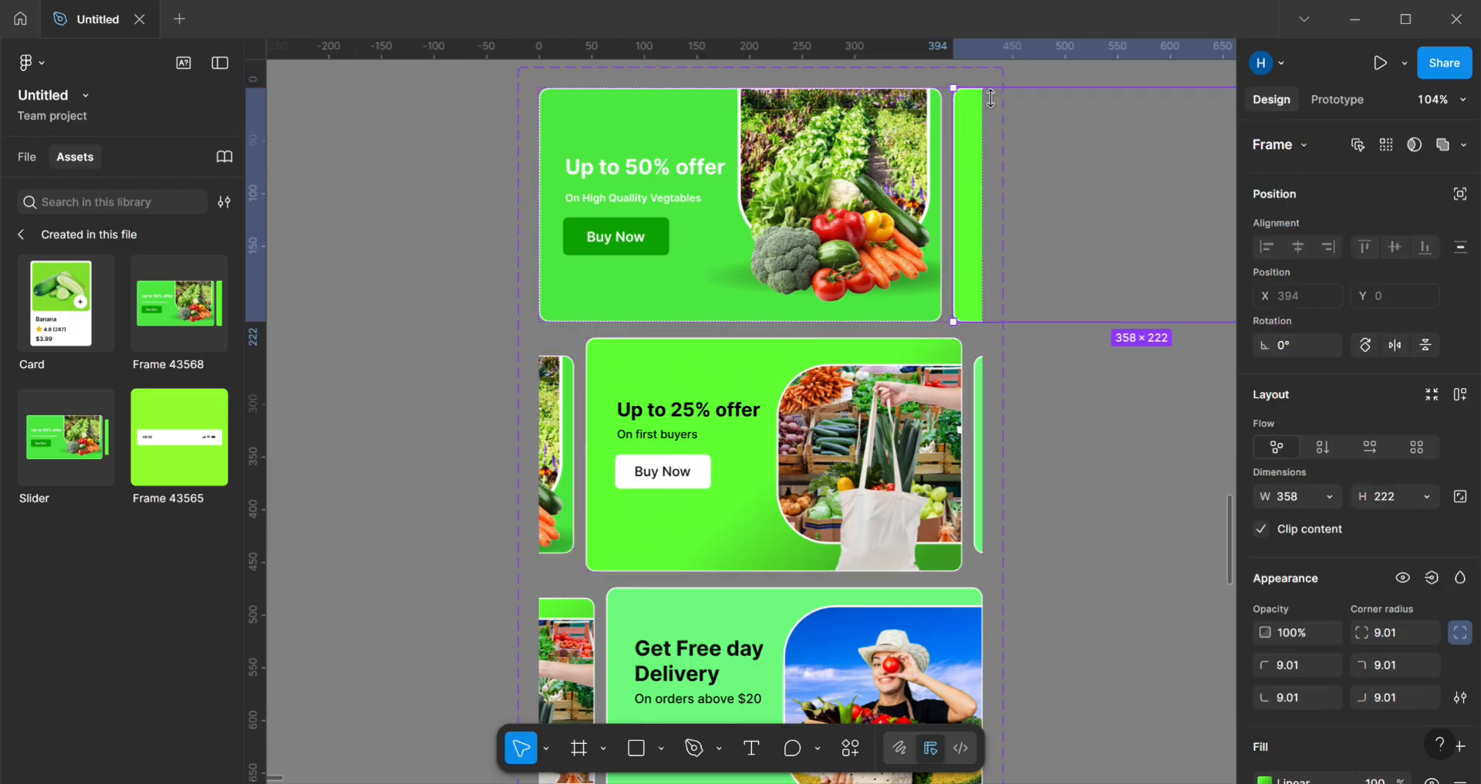
pyautogui.moveTo(989, 101); pyautogui.dragTo(989, 114)
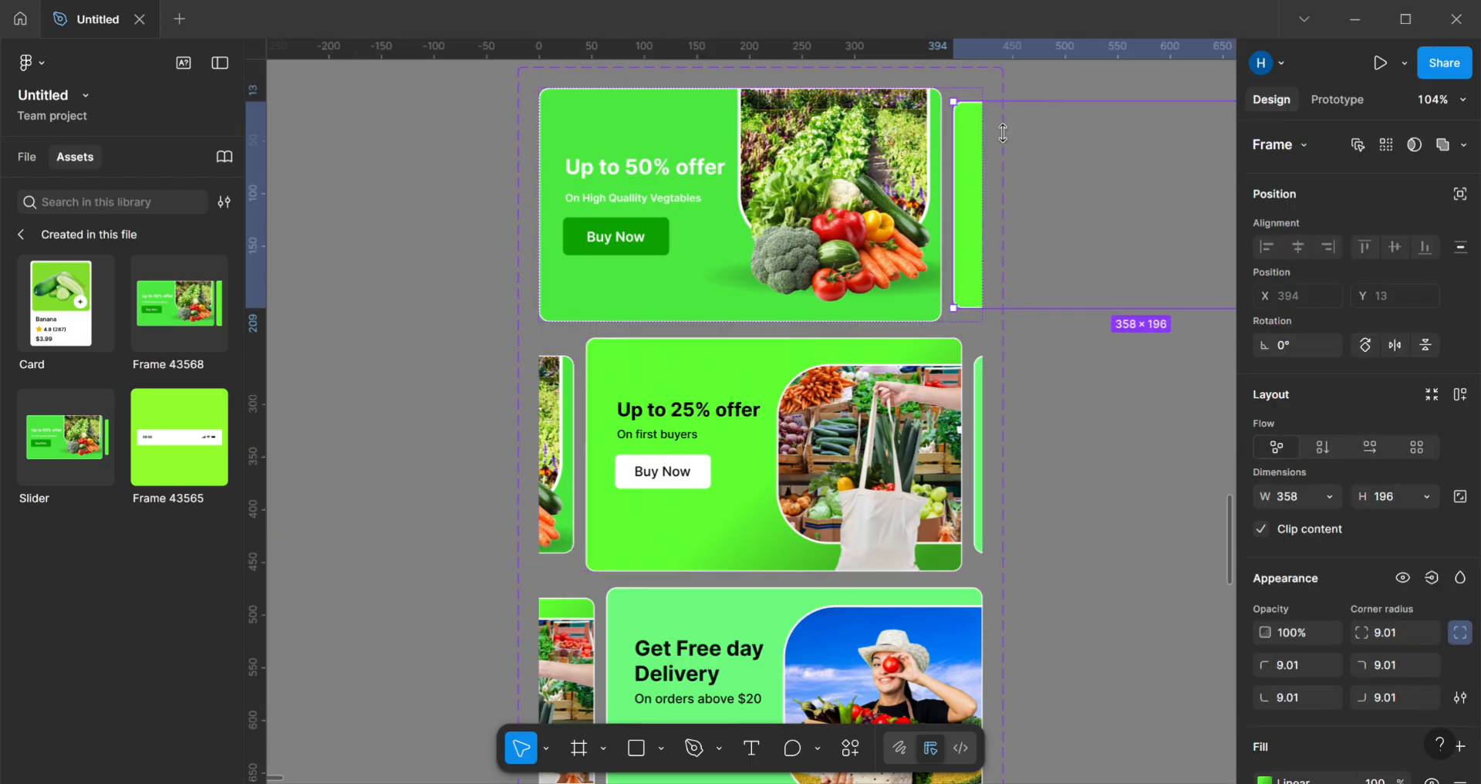
pyautogui.click(1078, 567)
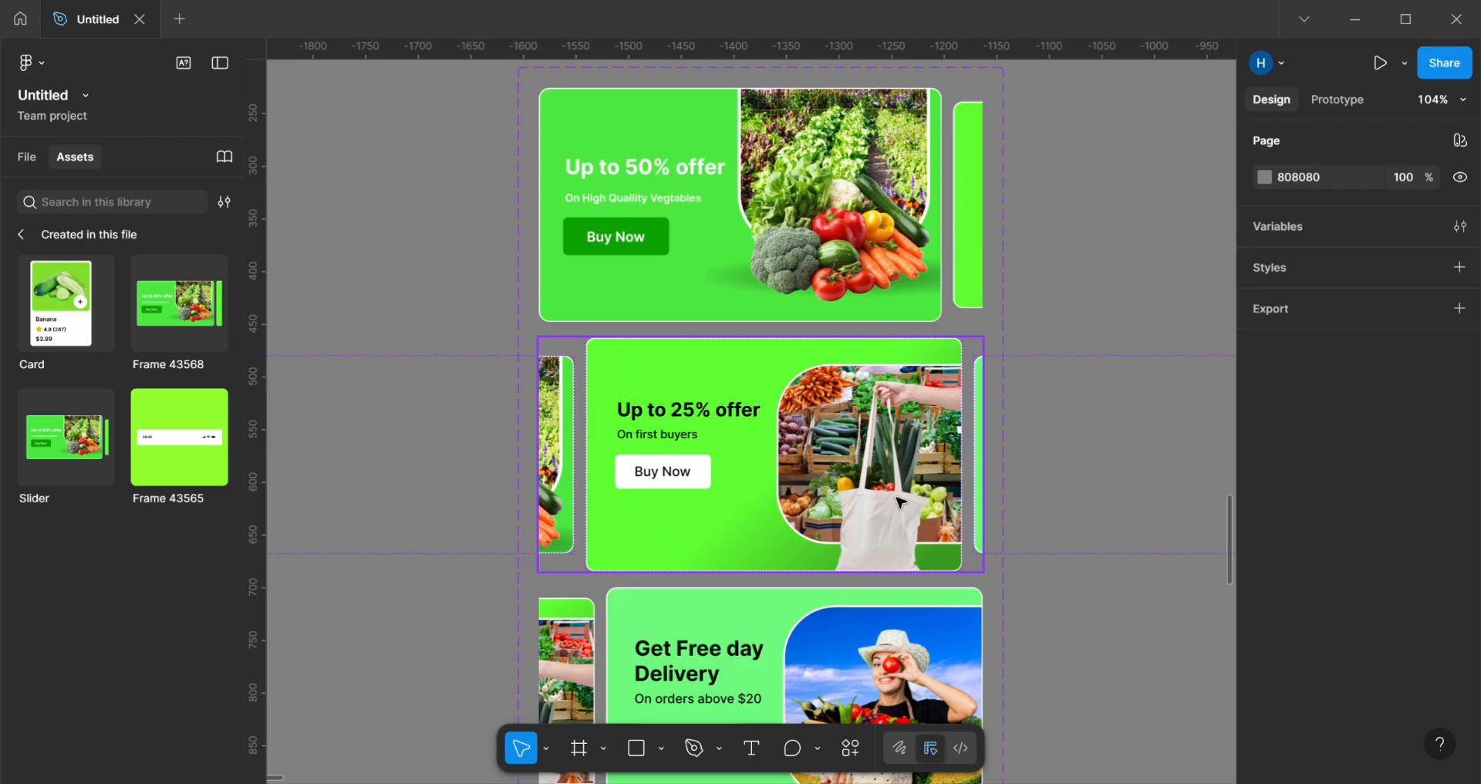
# Step: Reduce the side card of the Get Free day Delivery variant to 188 px high, vertically centred
pyautogui.scroll(-2, 872, 498)
pyautogui.click(592, 482)
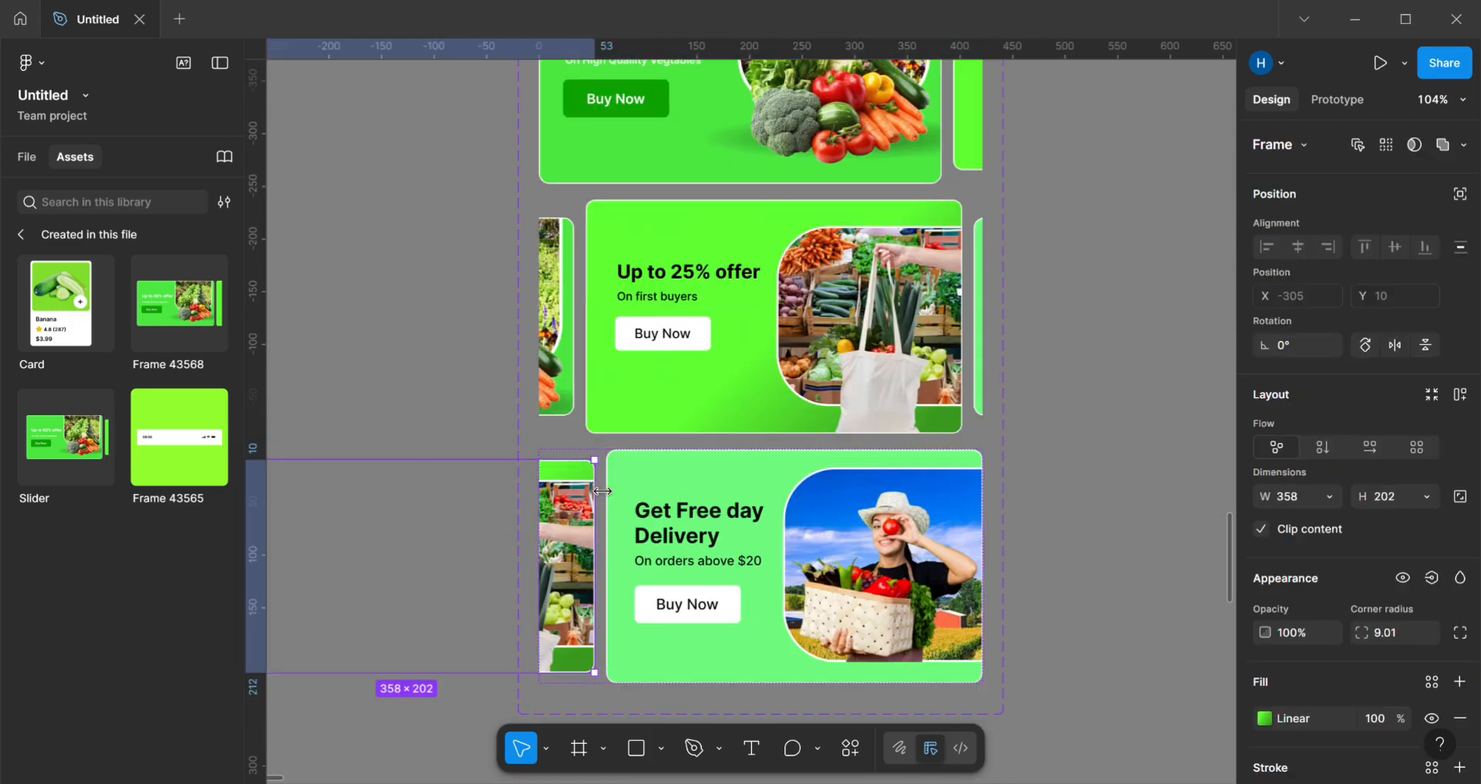
pyautogui.moveTo(588, 482); pyautogui.dragTo(588, 484)
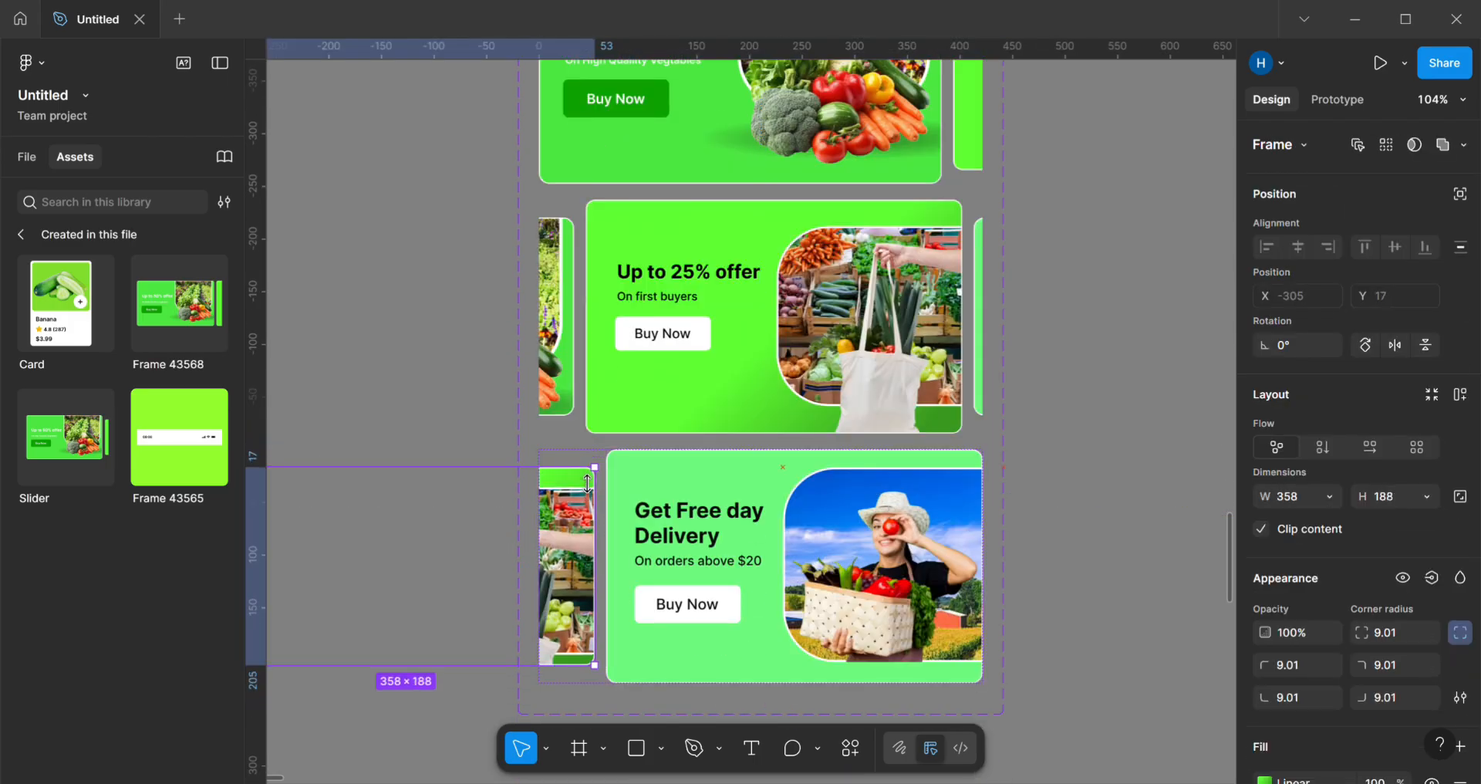
pyautogui.click(626, 559)
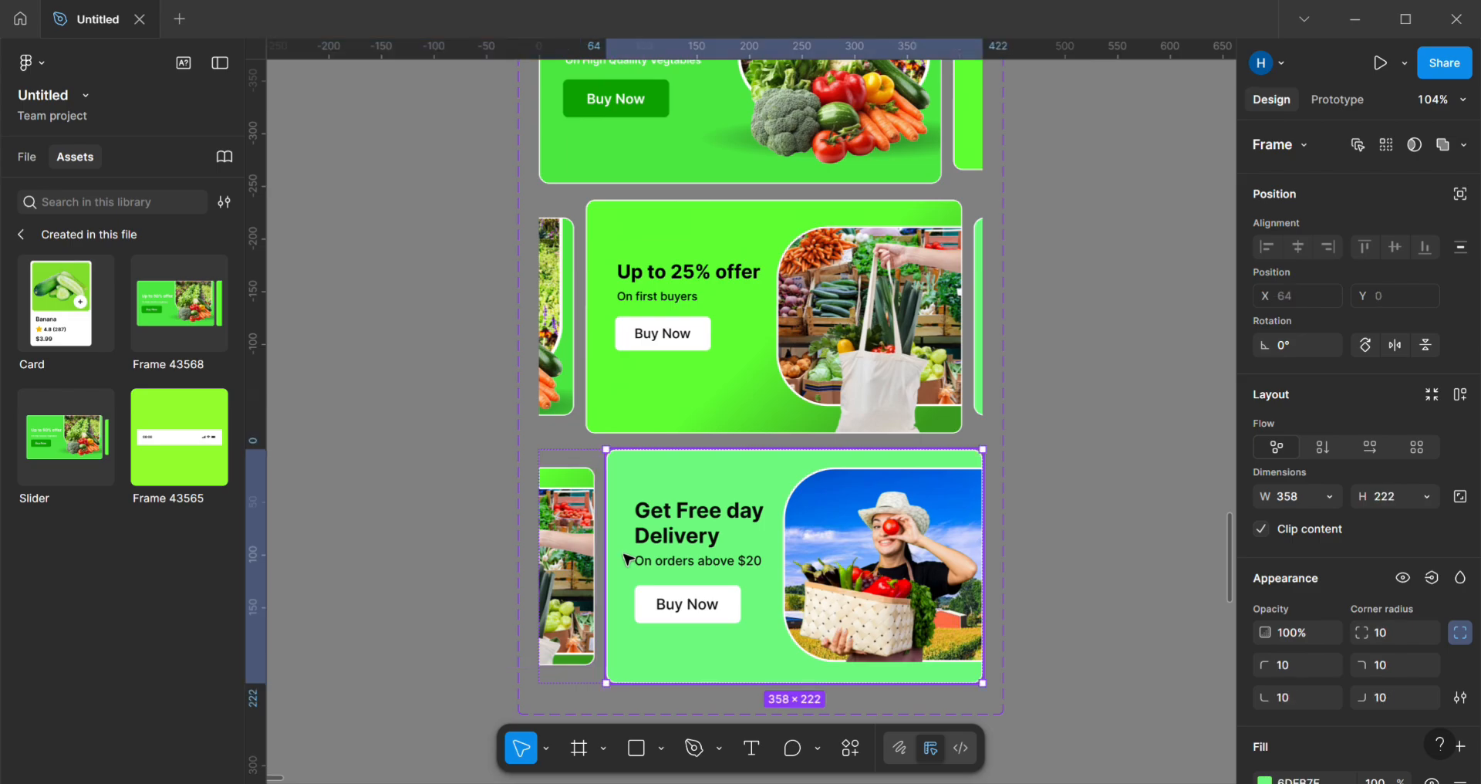
pyautogui.click(588, 571)
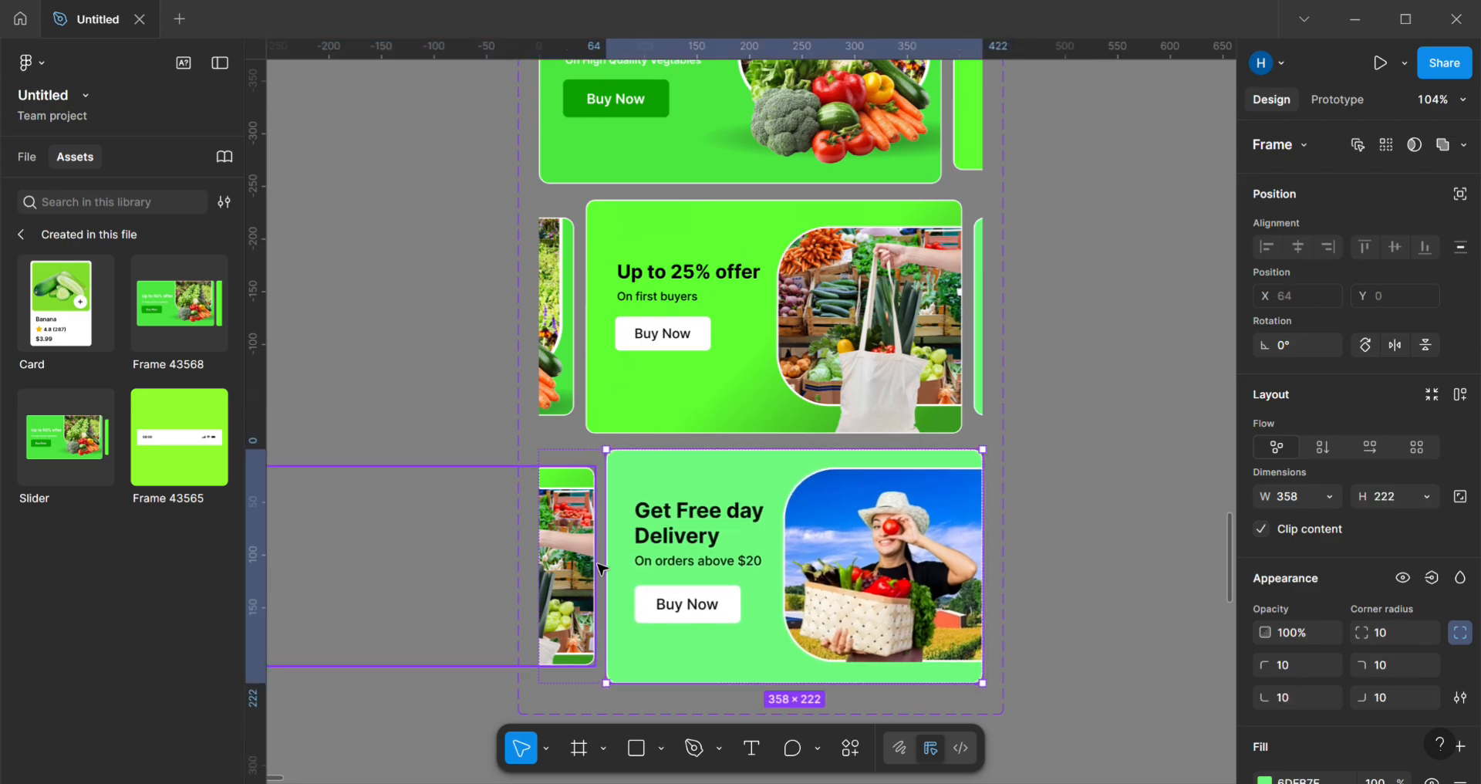
pyautogui.moveTo(580, 559); pyautogui.dragTo(544, 559)
pyautogui.click(631, 571)
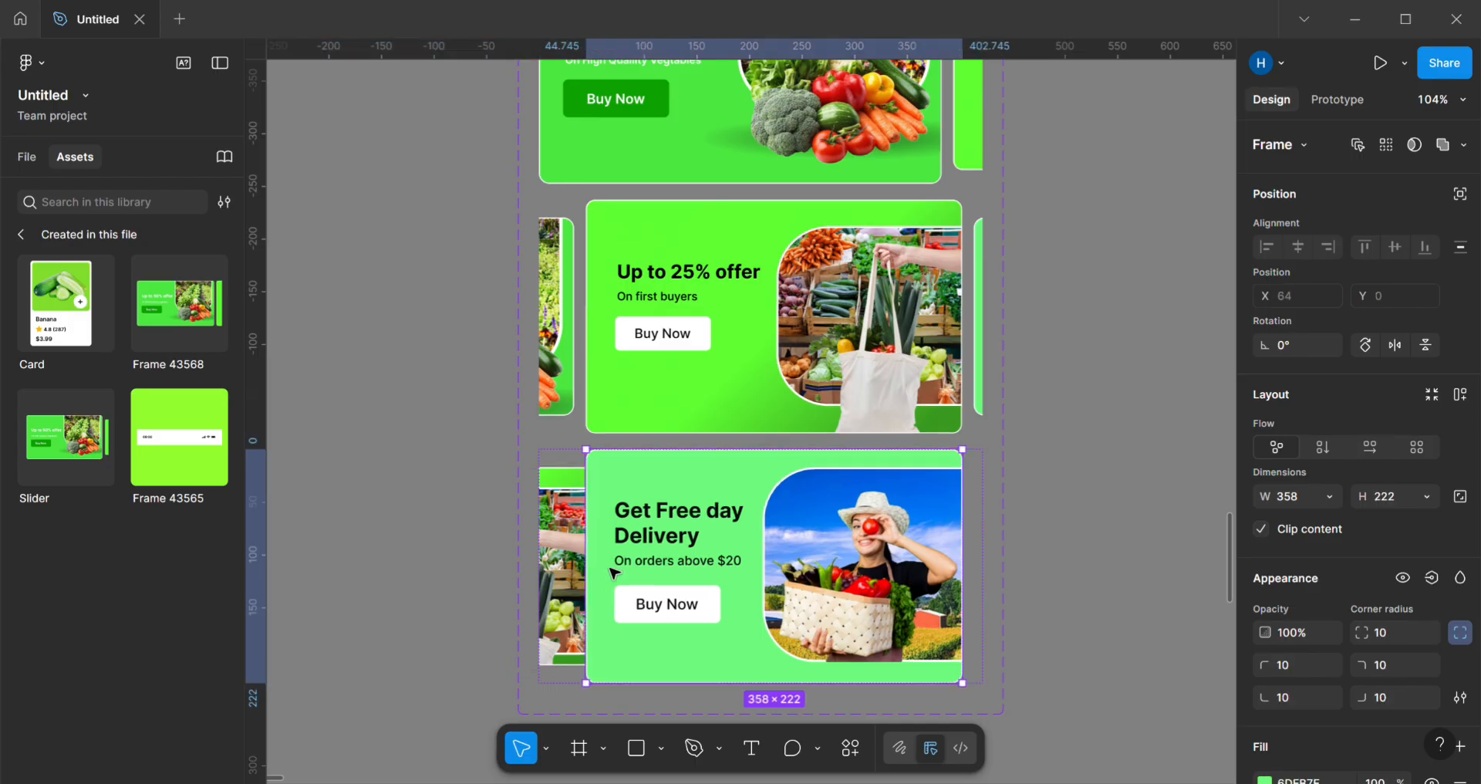
pyautogui.click(593, 571)
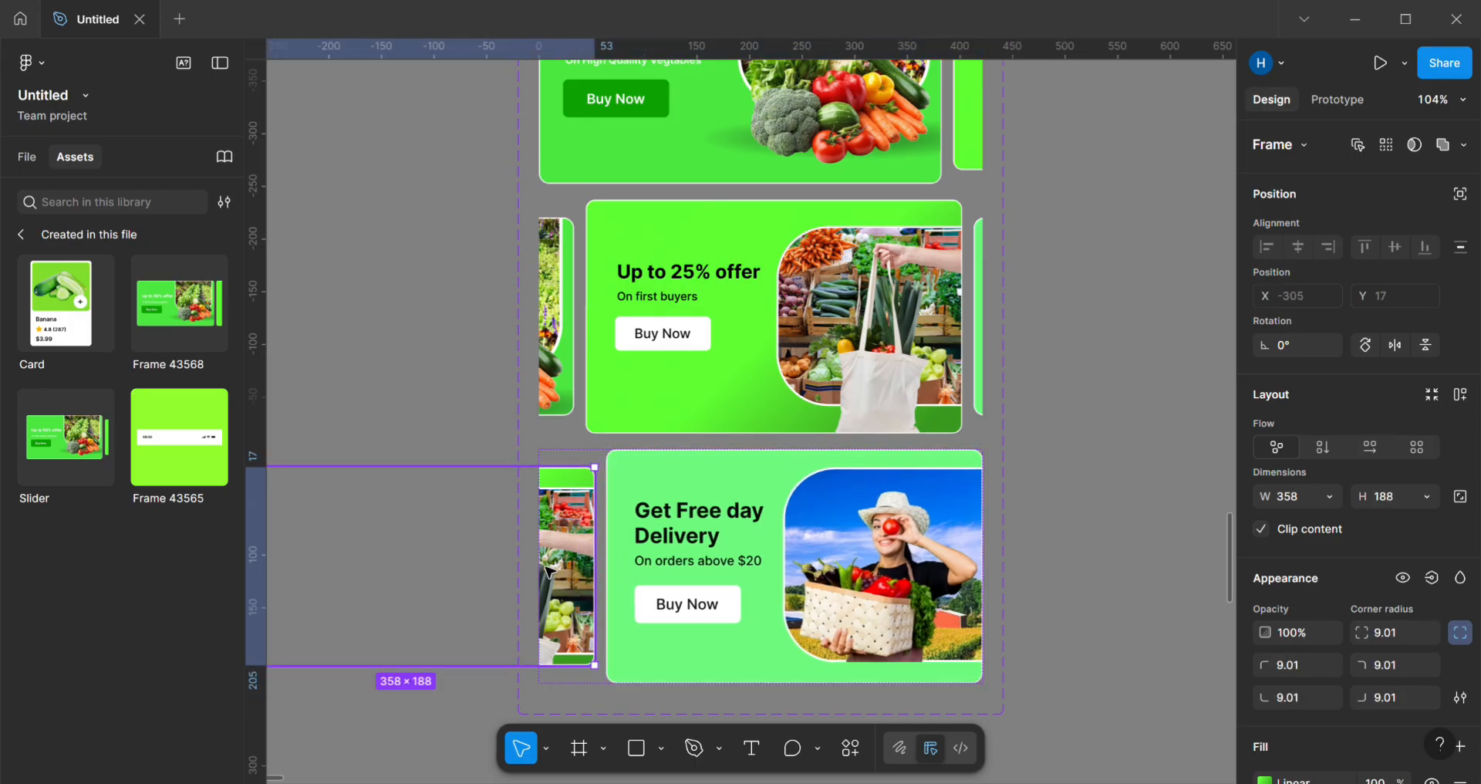
pyautogui.click(687, 538)
pyautogui.scroll(3, 827, 488)
pyautogui.scroll(3, 827, 488)
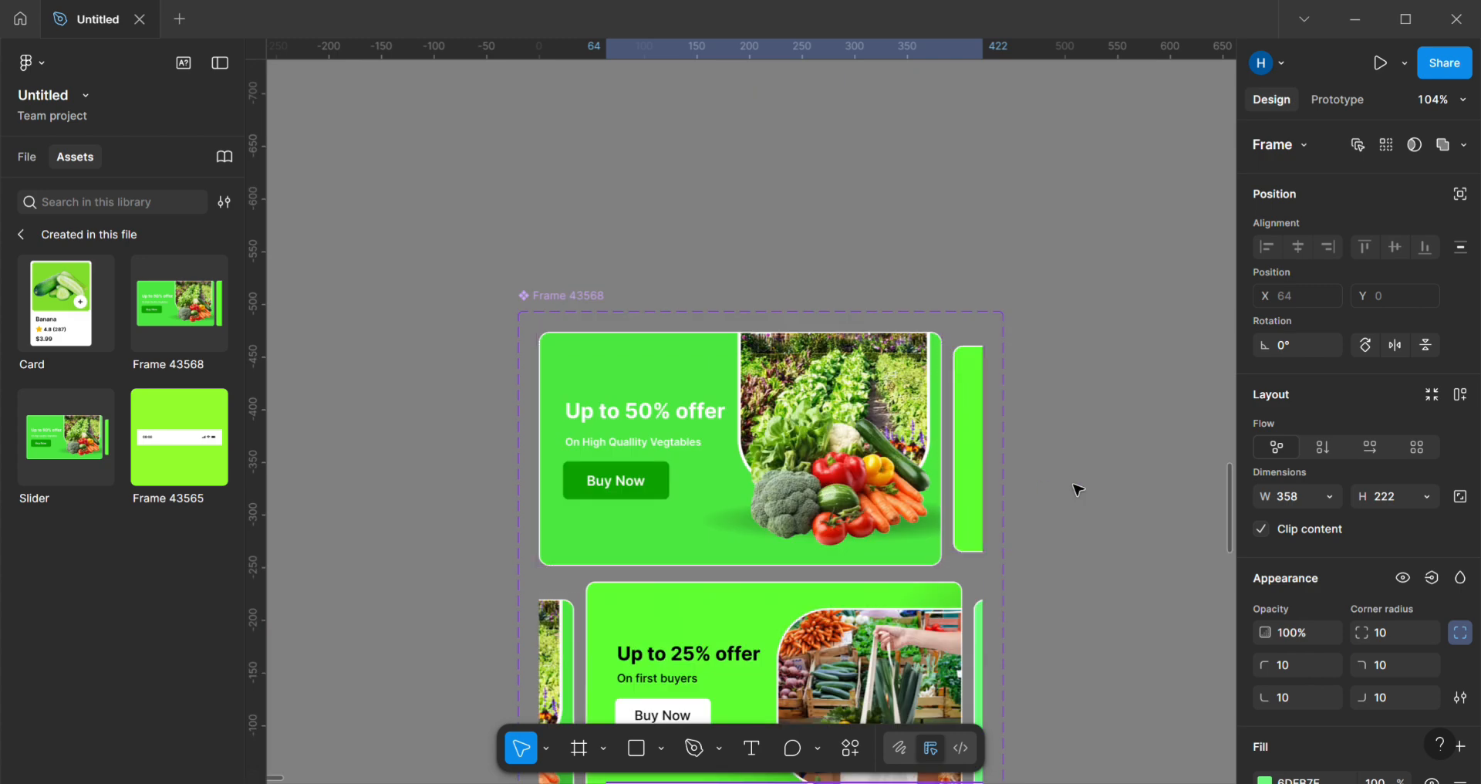
# Step: Draw a square frame beside the offer slider component set and size it to 70 × 70
pyautogui.click(1073, 486)
pyautogui.scroll(-5, 913, 468)
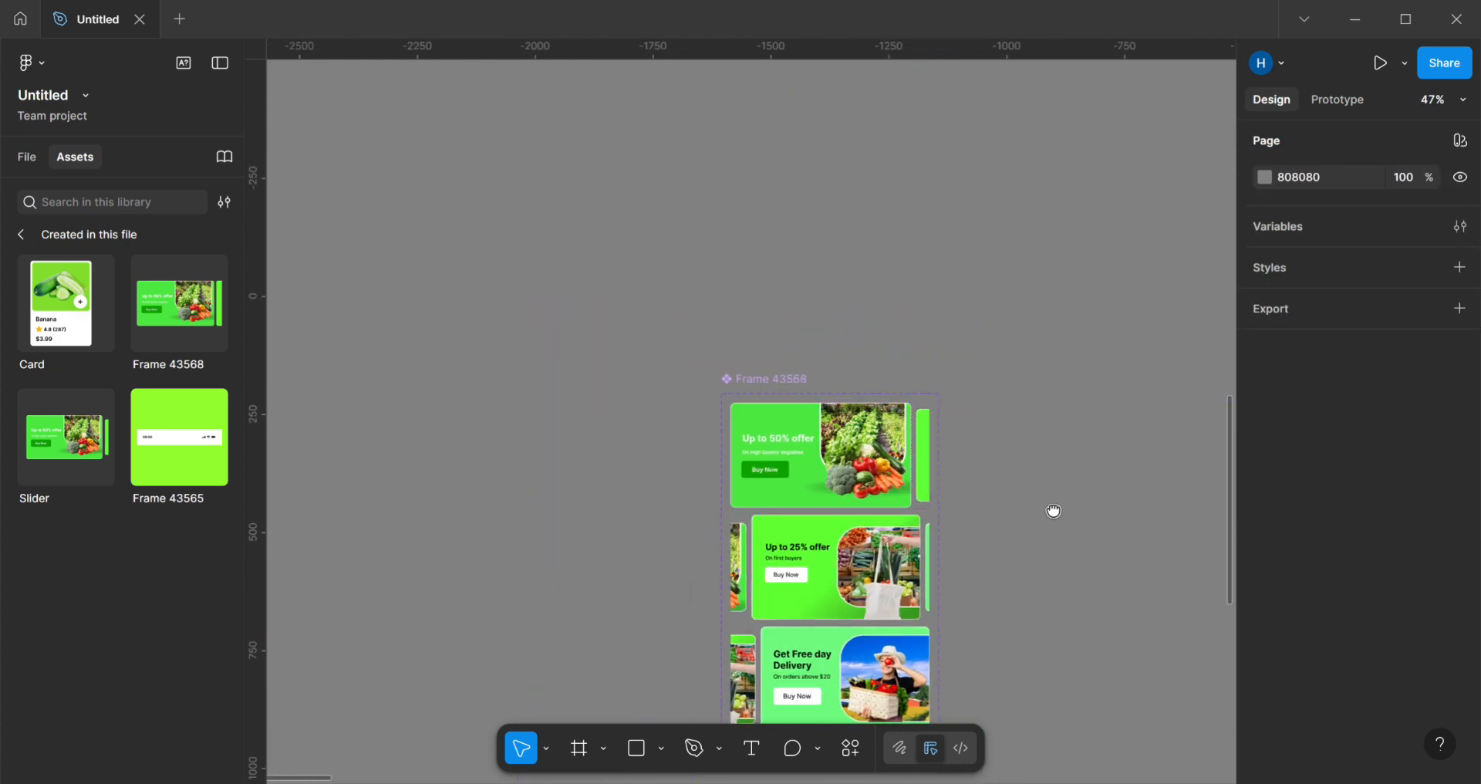
pyautogui.moveTo(1052, 510); pyautogui.dragTo(705, 480)
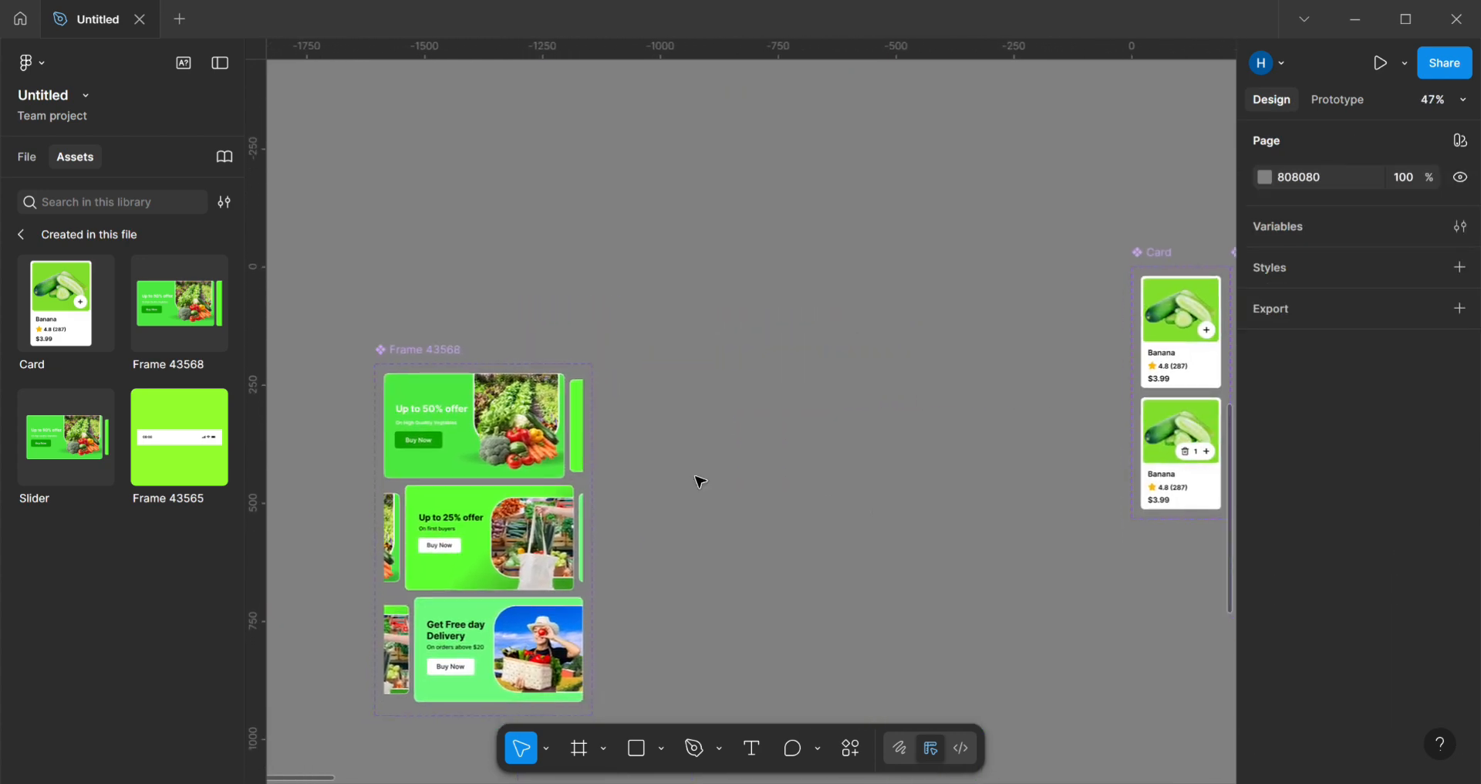
pyautogui.click(641, 752)
pyautogui.click(580, 749)
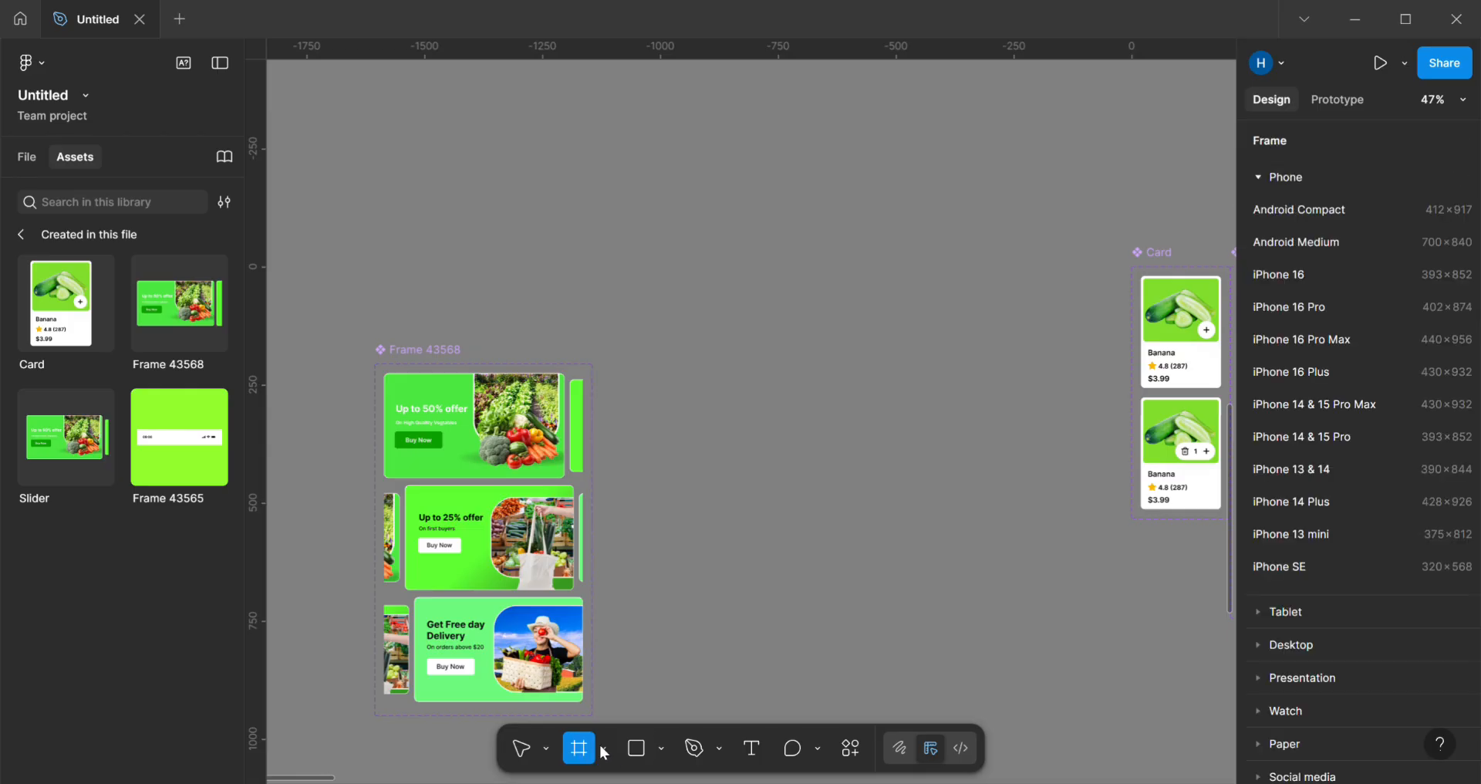
pyautogui.moveTo(702, 472); pyautogui.dragTo(739, 510)
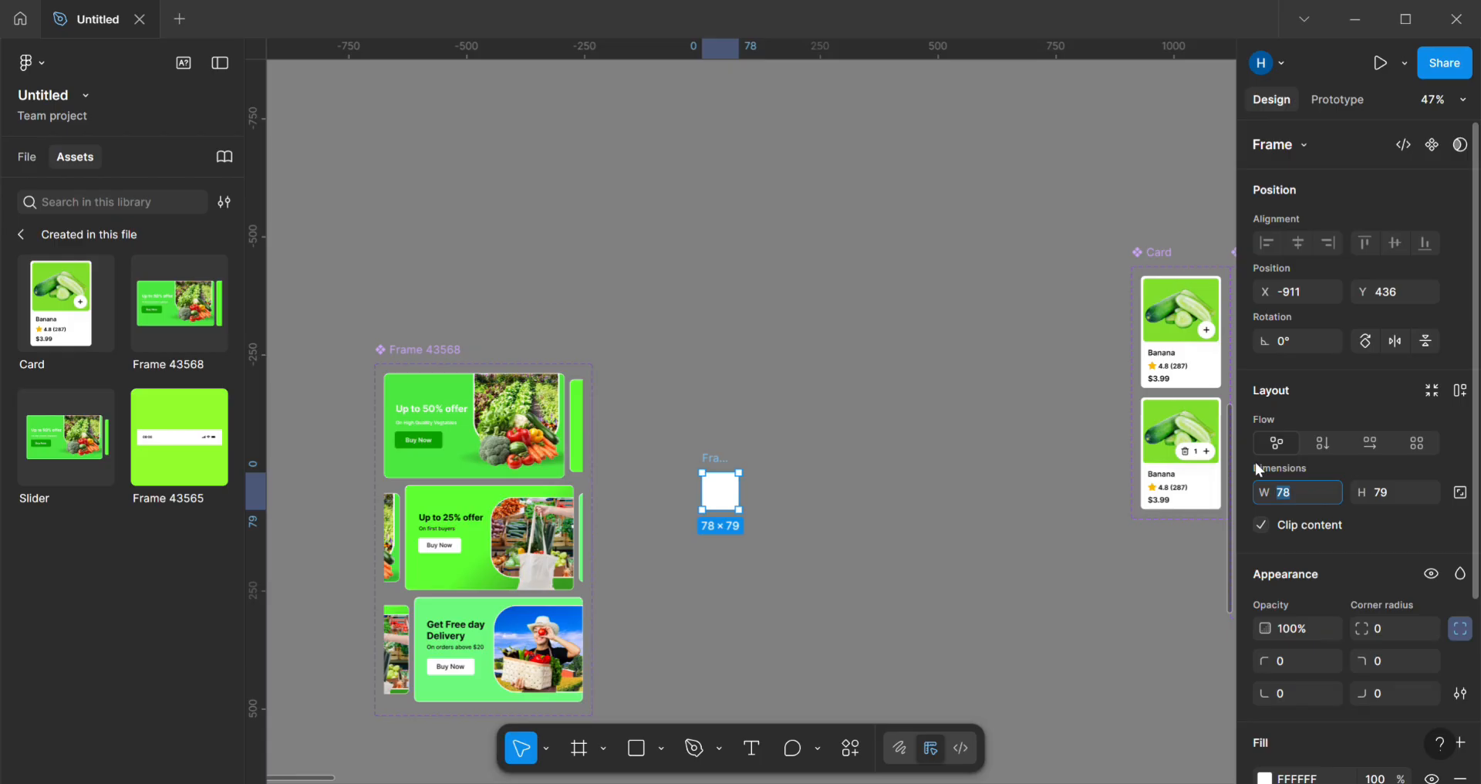
pyautogui.write('70')
pyautogui.press('Return')
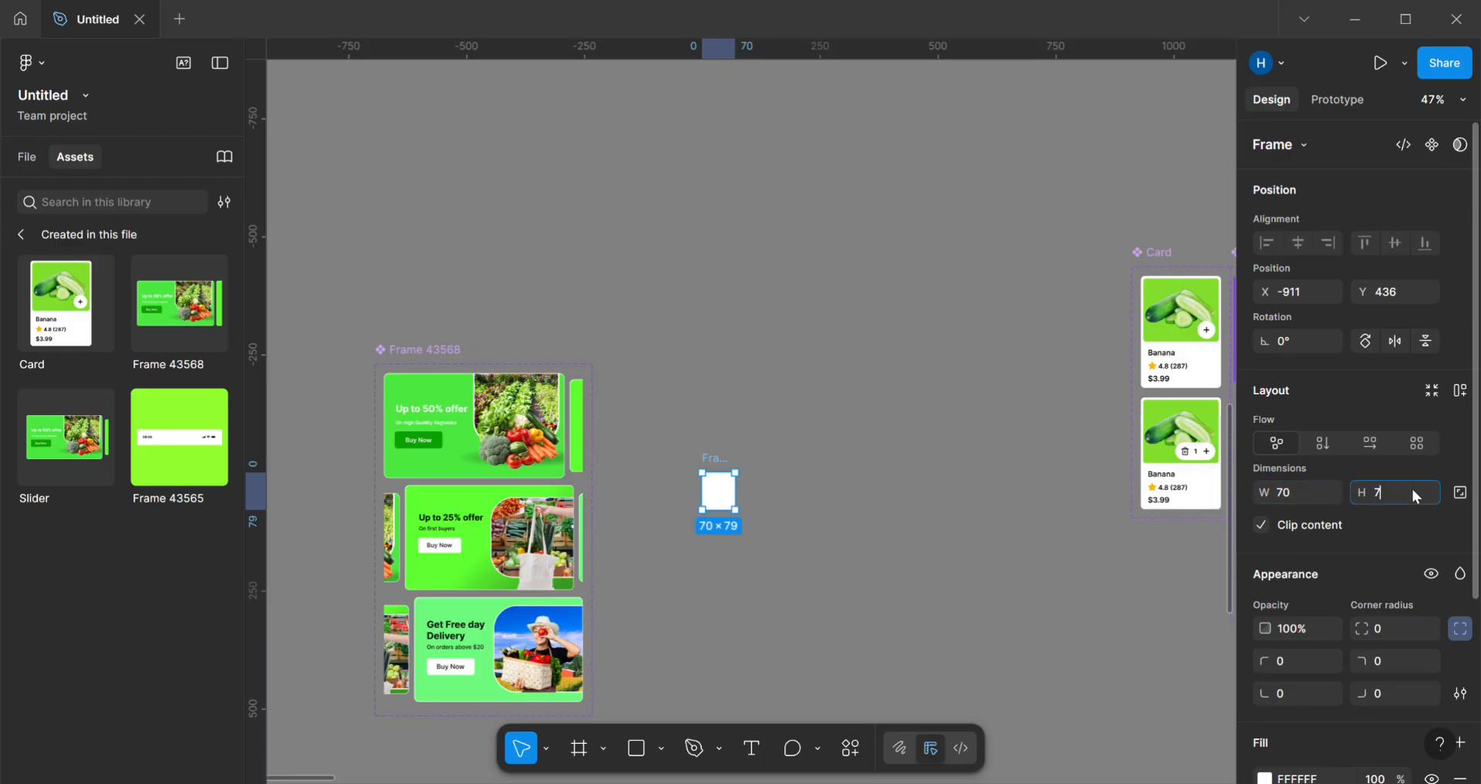
pyautogui.press('Return')
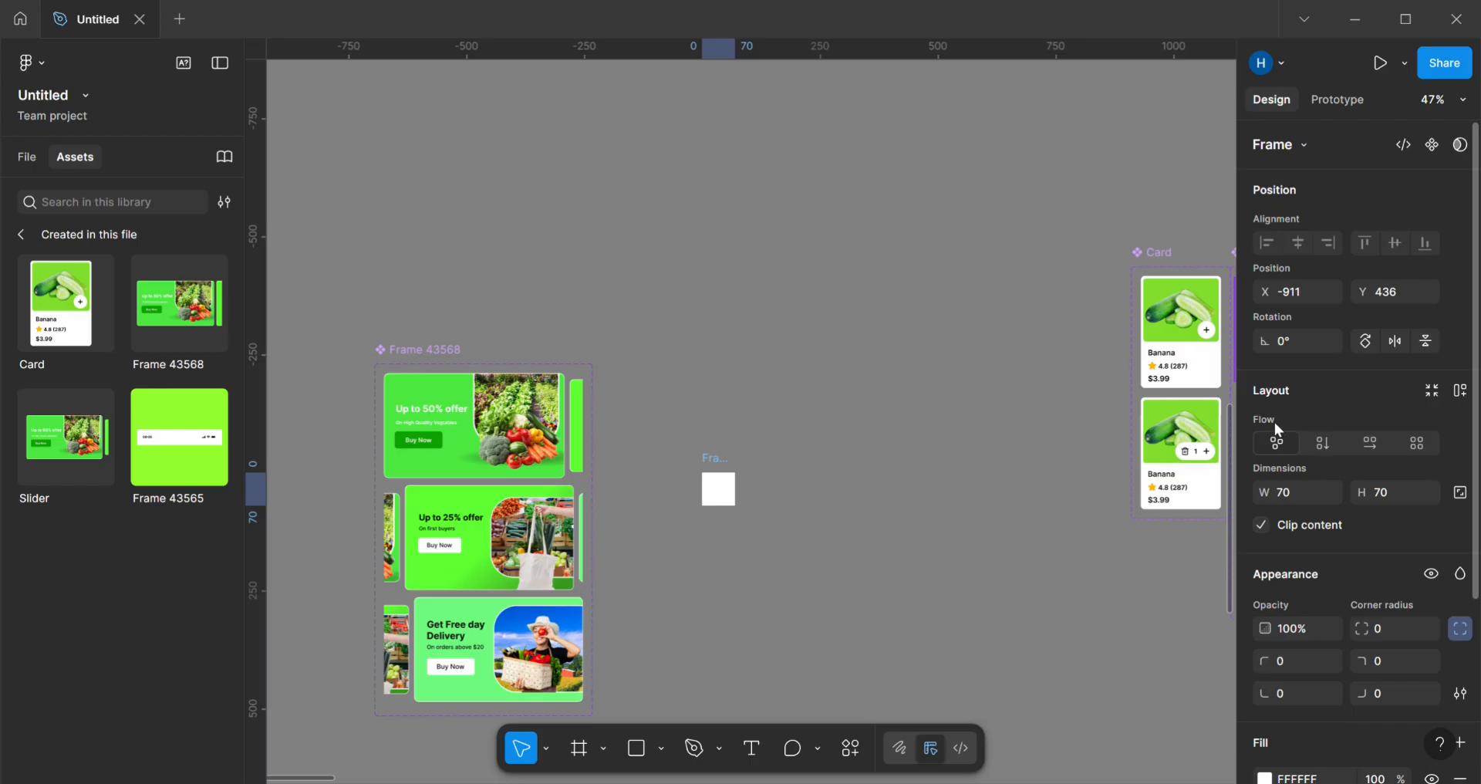
# Step: Round the small square frame into a circle with a corner radius of 500
pyautogui.scroll(-3, 1361, 609)
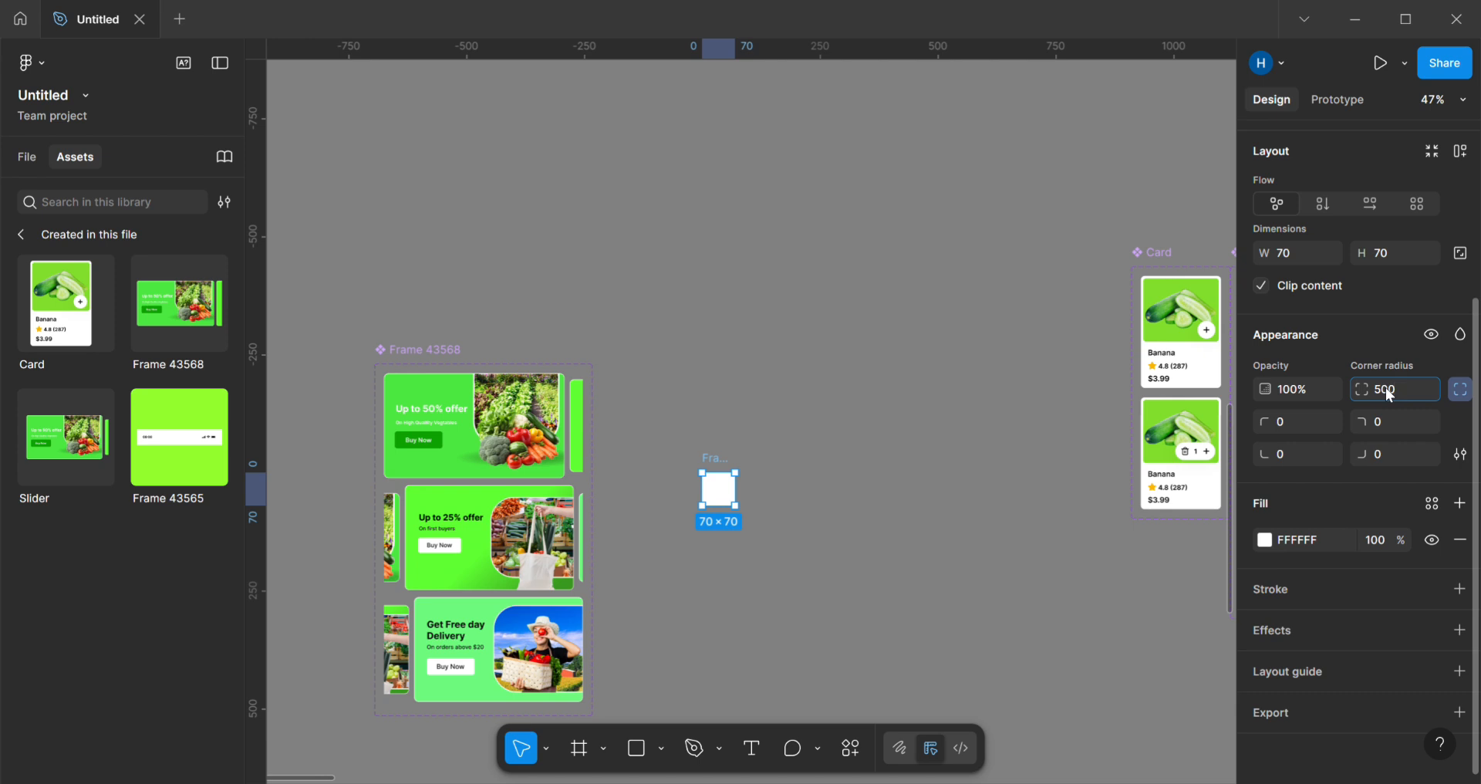
pyautogui.click(1386, 388)
pyautogui.write('500')
pyautogui.press('Return')
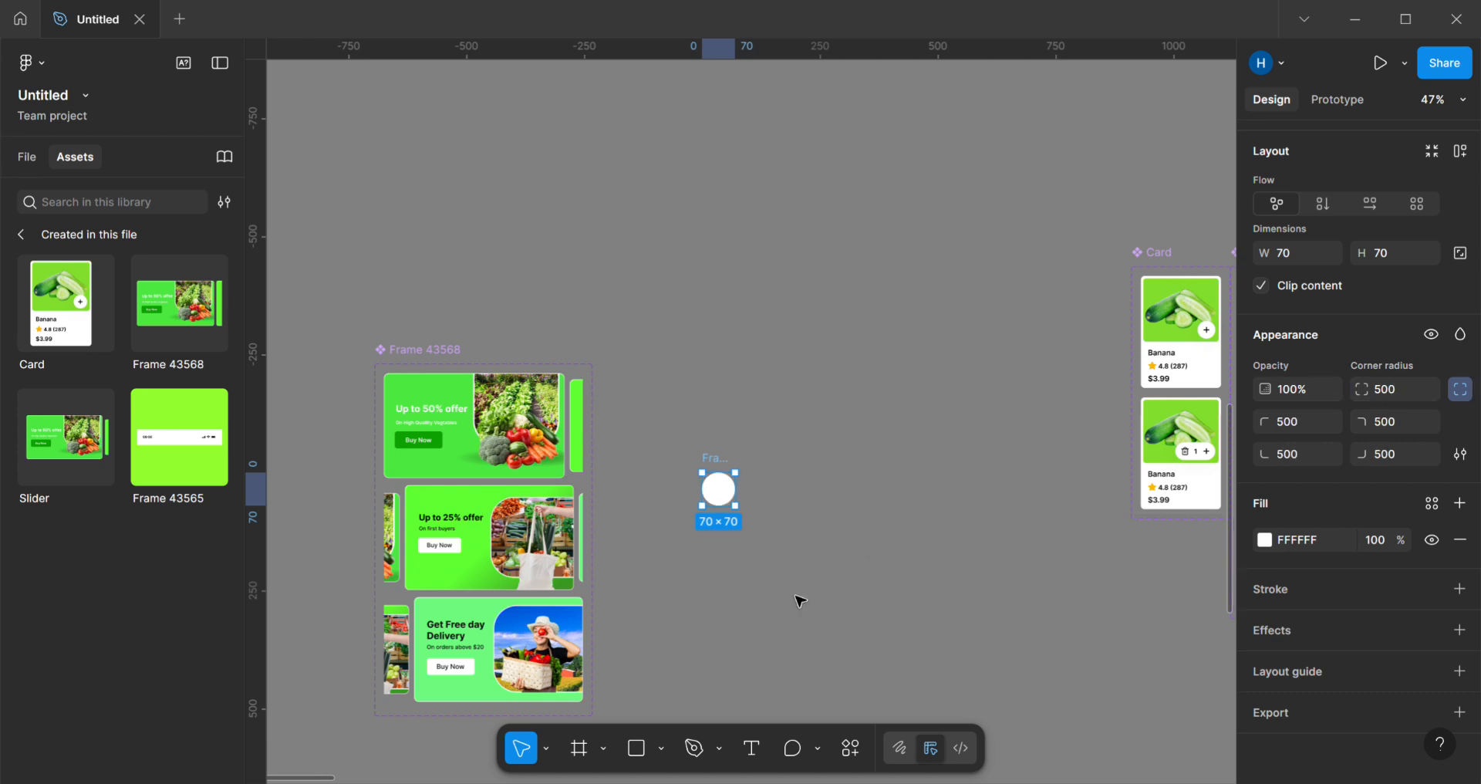
pyautogui.click(800, 600)
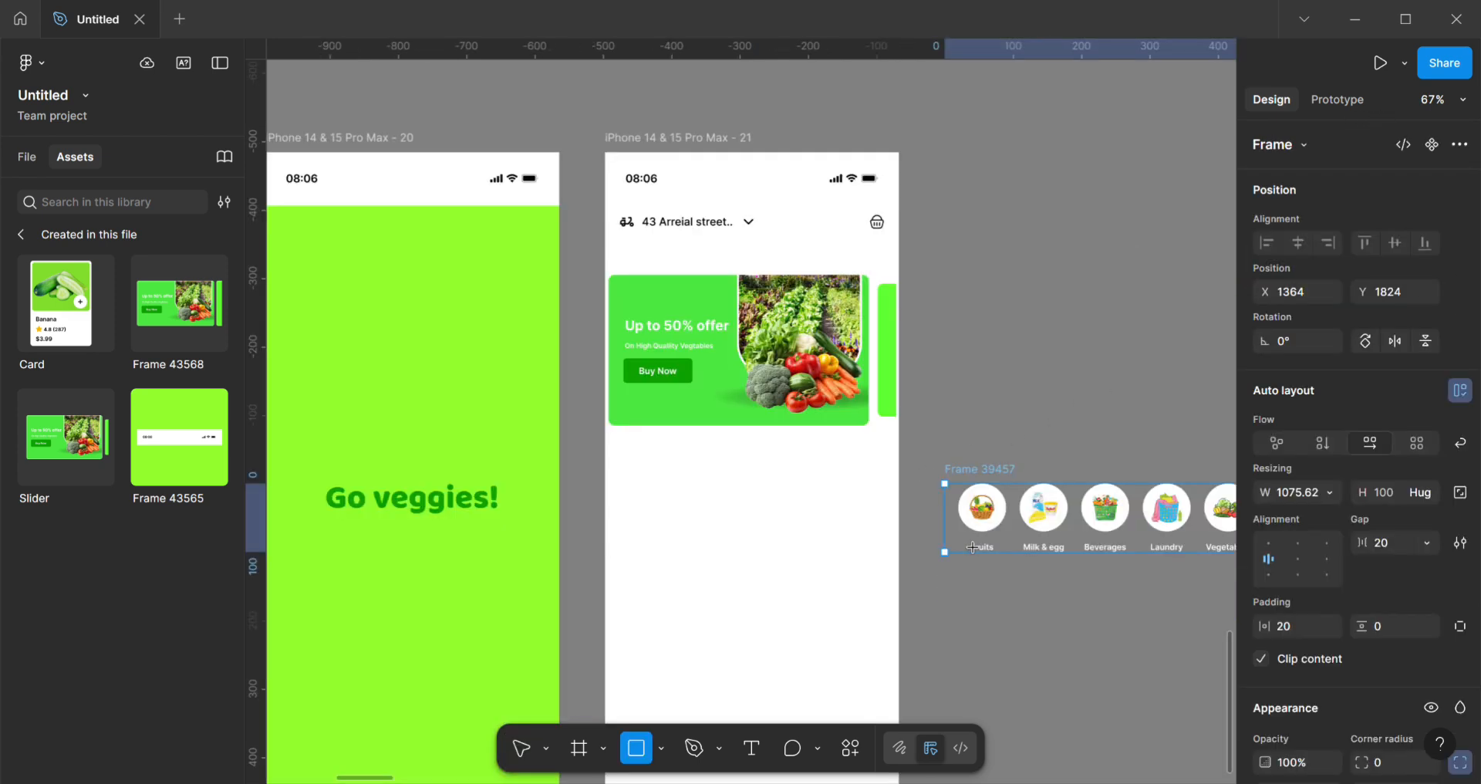
# Step: Place the category icon row below the offer slider on iPhone 14 & 15 Pro Max - 21, at about X 4, Y 455
pyautogui.moveTo(1056, 549); pyautogui.dragTo(1003, 568)
pyautogui.hotkey('ctrl', 'z')
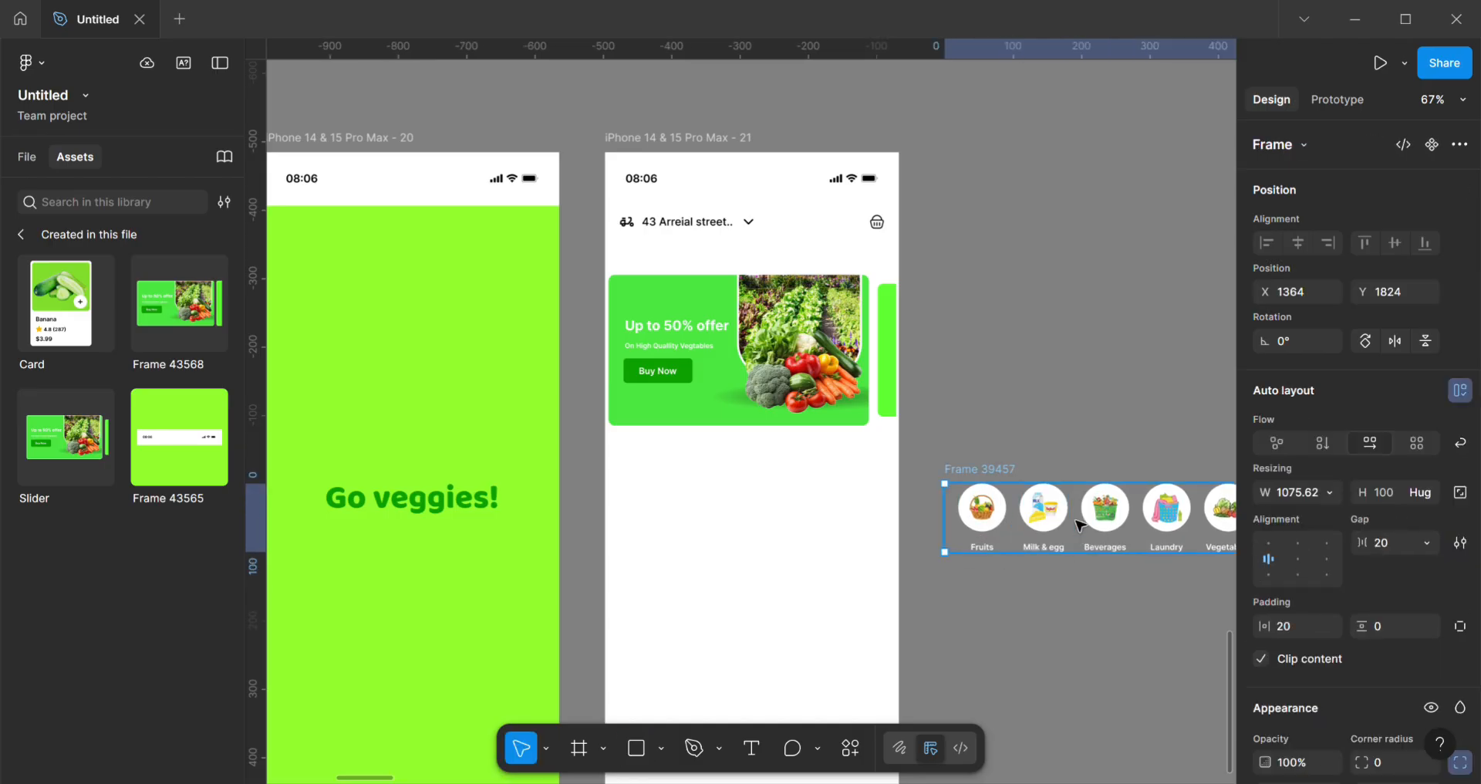
pyautogui.moveTo(998, 498)
pyautogui.mouseDown()
pyautogui.moveTo(679, 483)
pyautogui.moveTo(693, 488)
pyautogui.mouseUp()
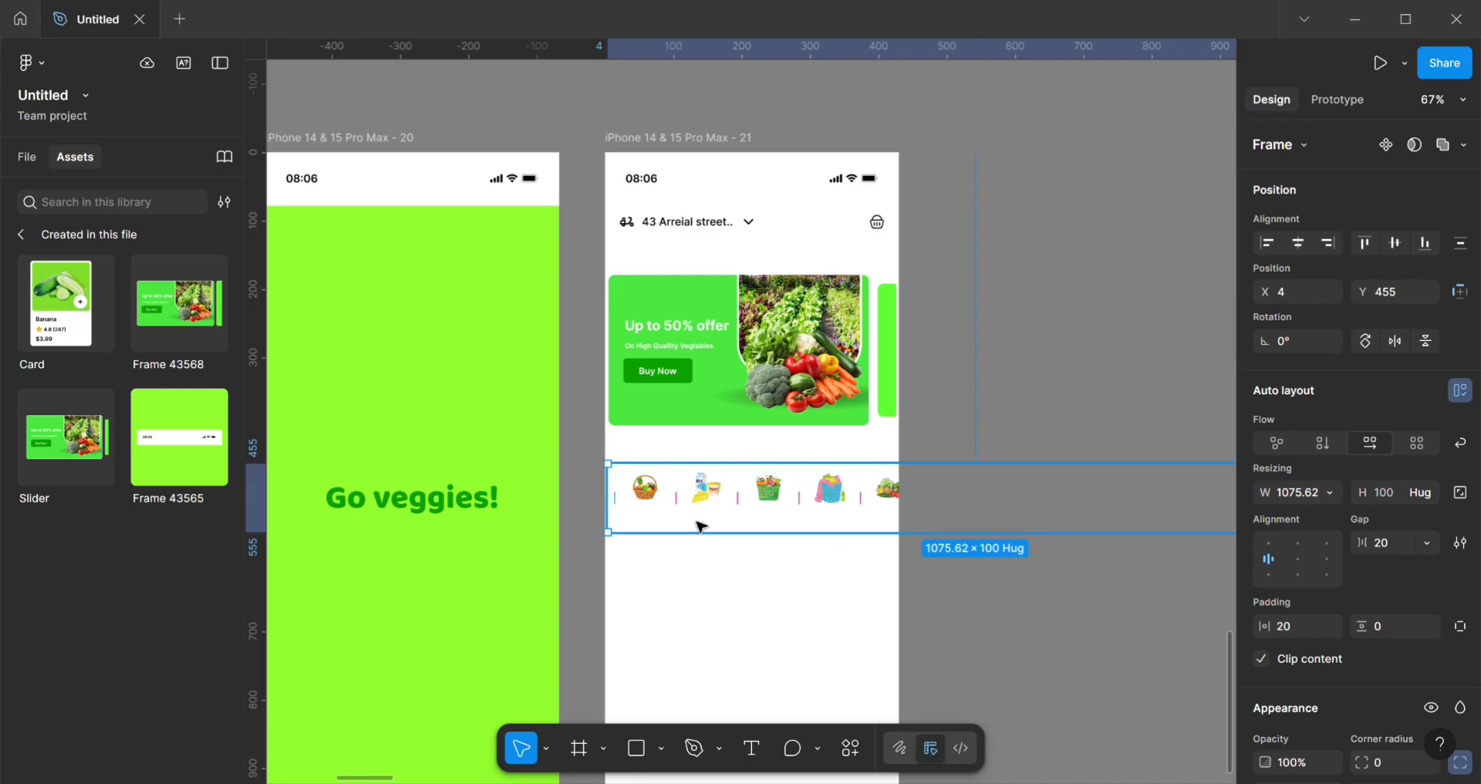
pyautogui.click(654, 518)
pyautogui.click(706, 521)
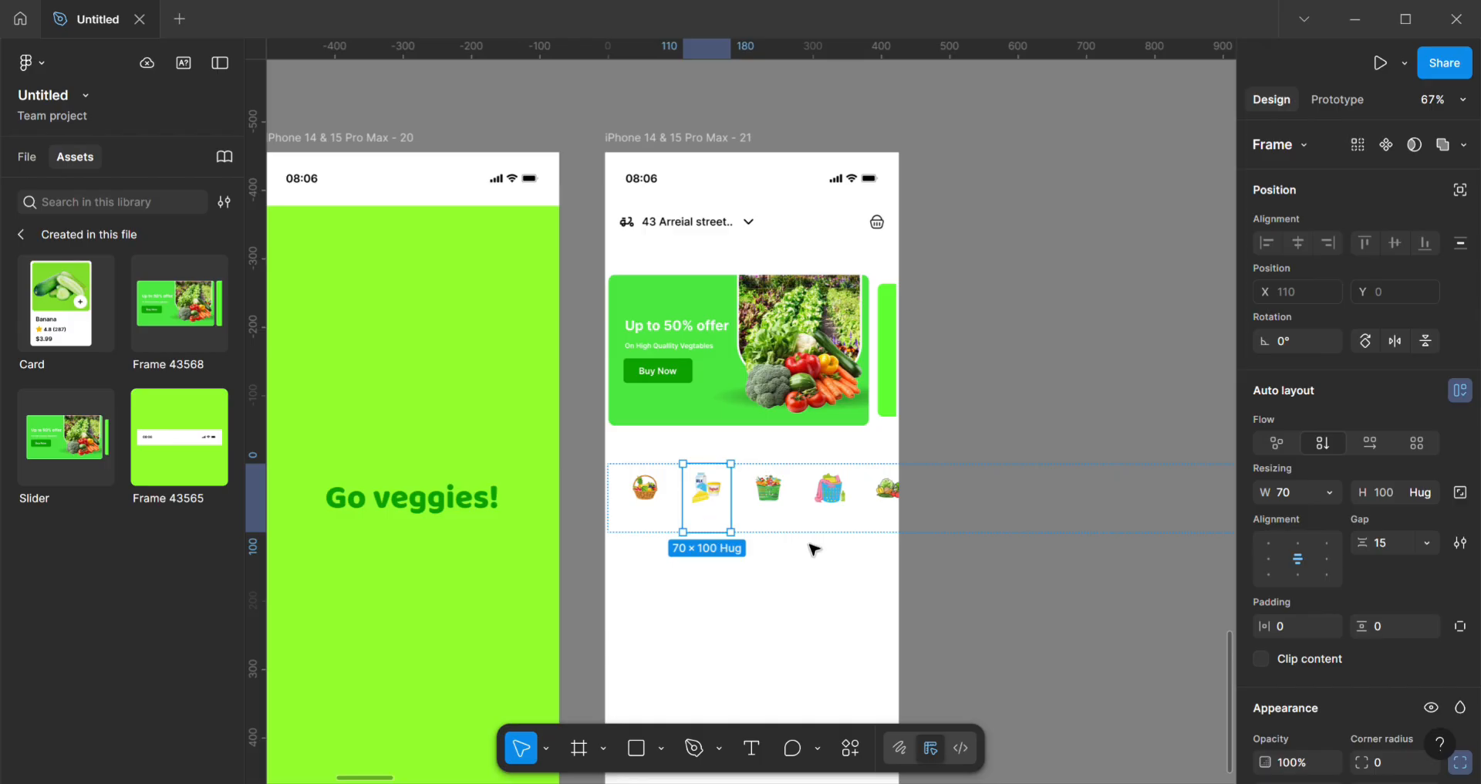
pyautogui.moveTo(753, 519); pyautogui.dragTo(752, 520)
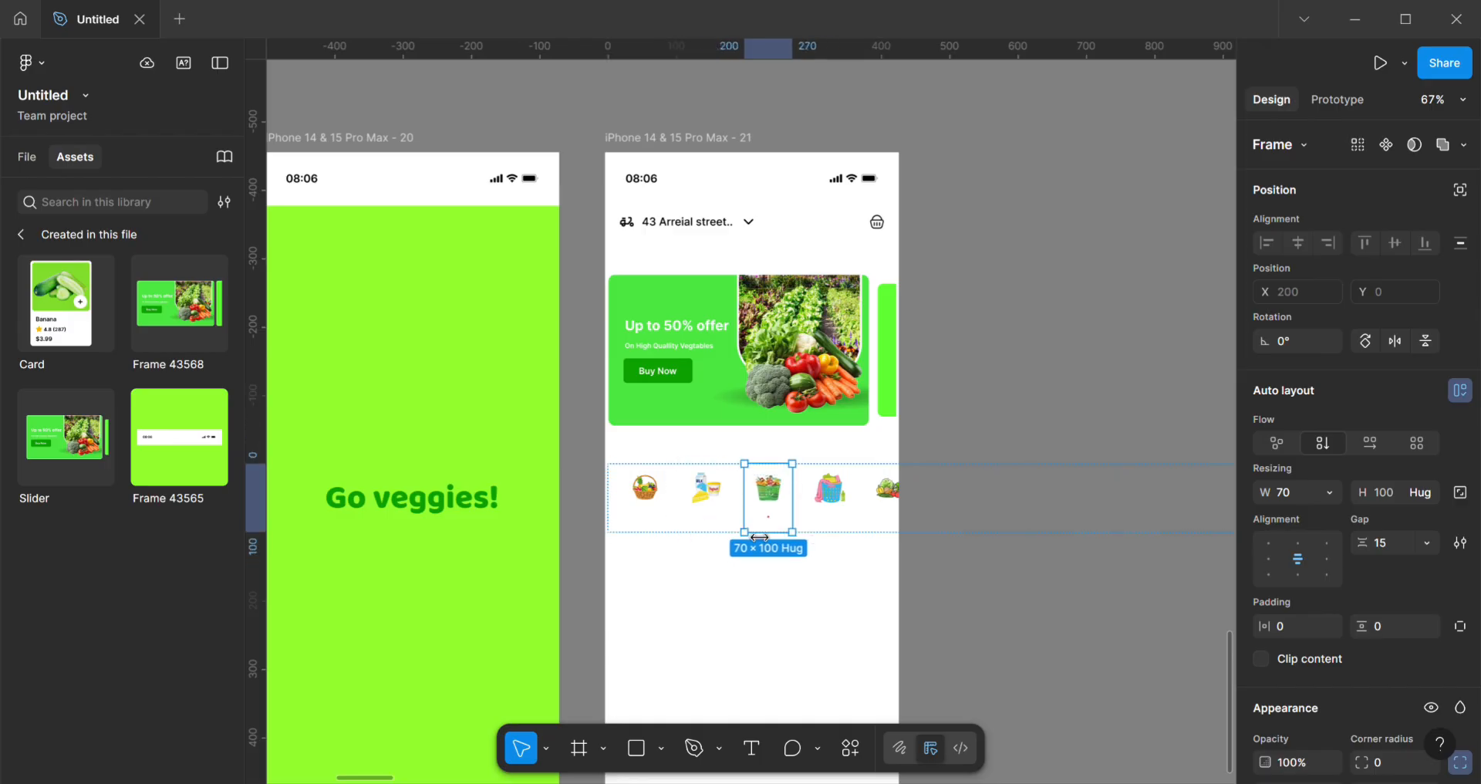
pyautogui.click(1054, 621)
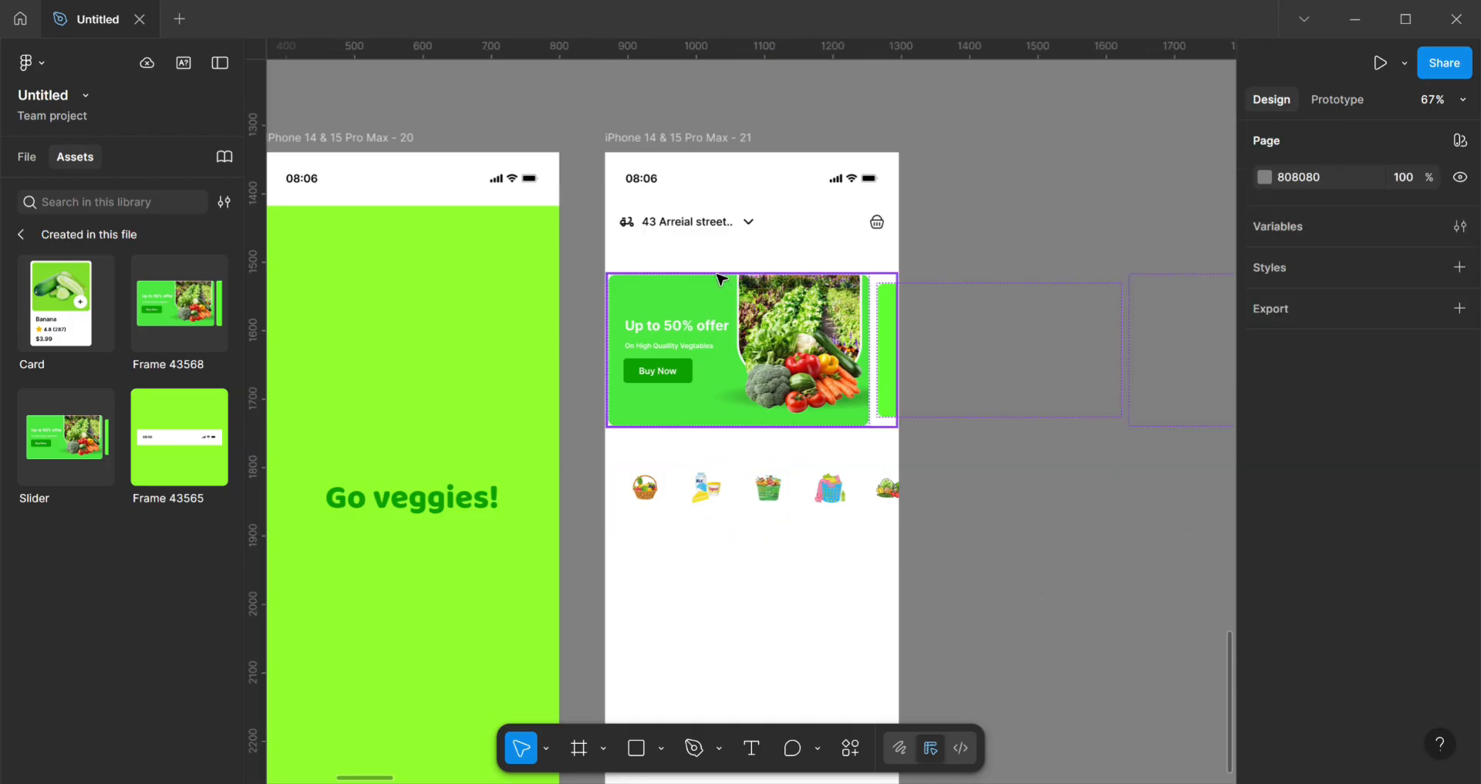
# Step: Fill the iPhone 14 & 15 Pro Max - 21 screen with the green 93FF2E sampled from the splash screen's background
pyautogui.click(694, 144)
pyautogui.scroll(-3, 1269, 576)
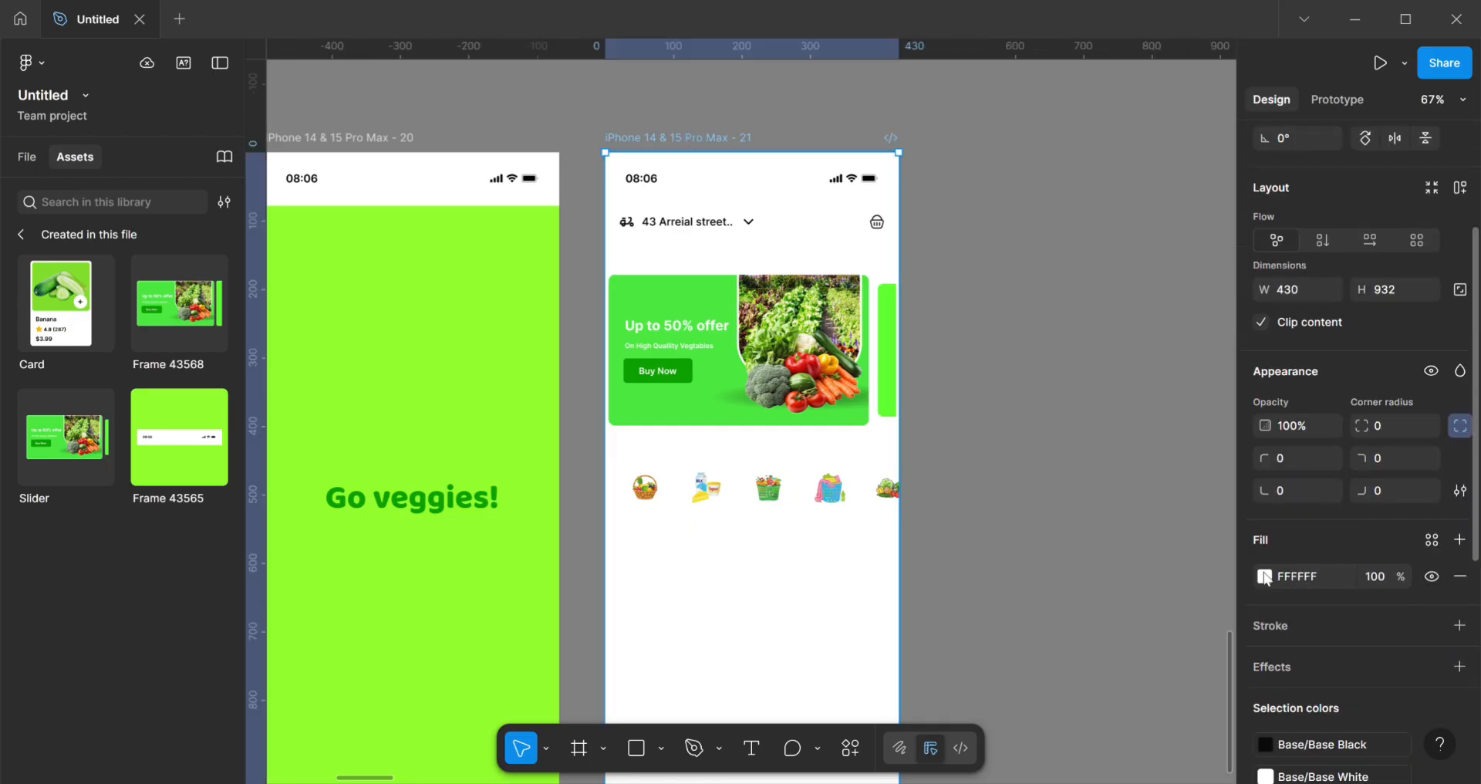
pyautogui.click(1265, 576)
pyautogui.click(1020, 558)
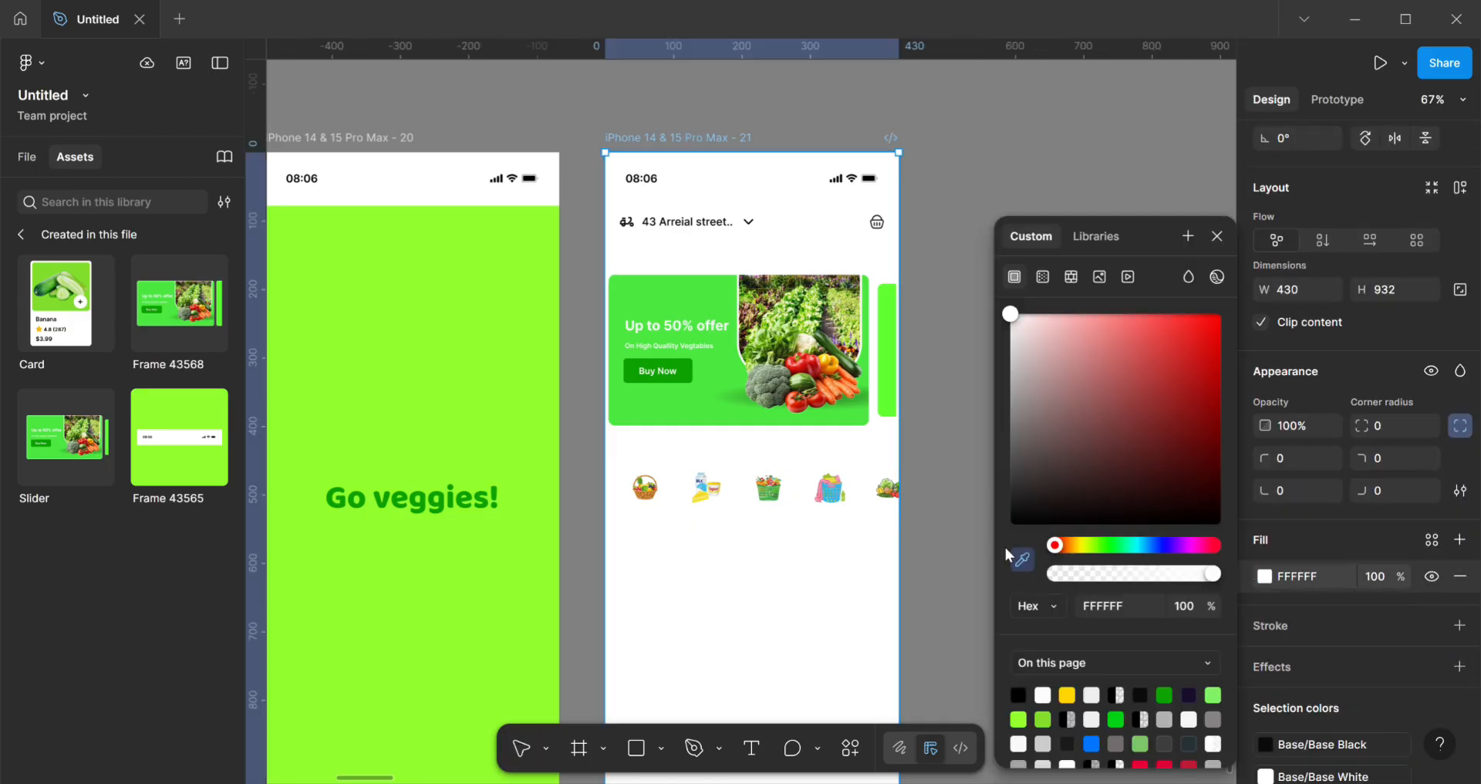
pyautogui.click(492, 361)
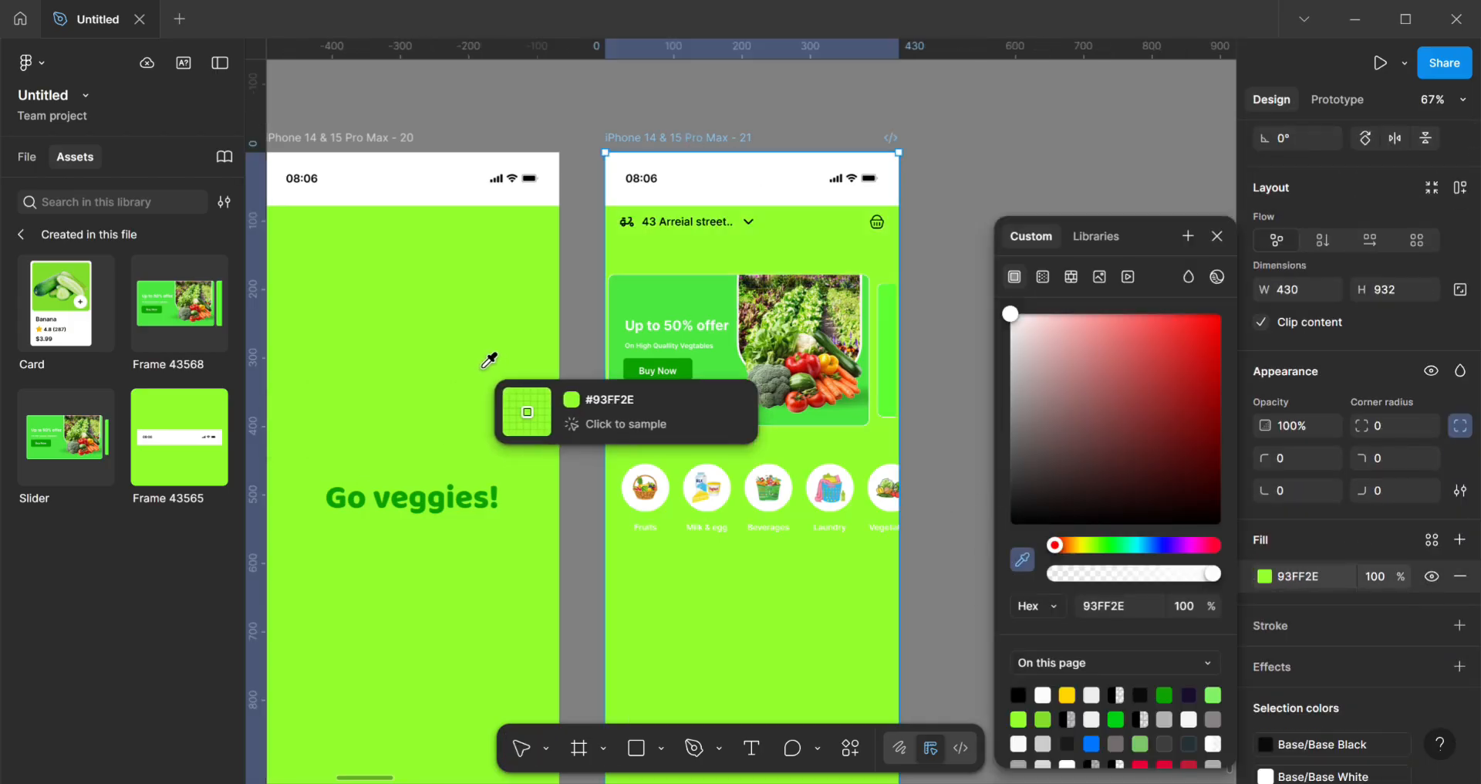
pyautogui.click(987, 411)
# Step: Move the category icon row up, closer under the offer slider, to X 0, Y 424
pyautogui.click(818, 498)
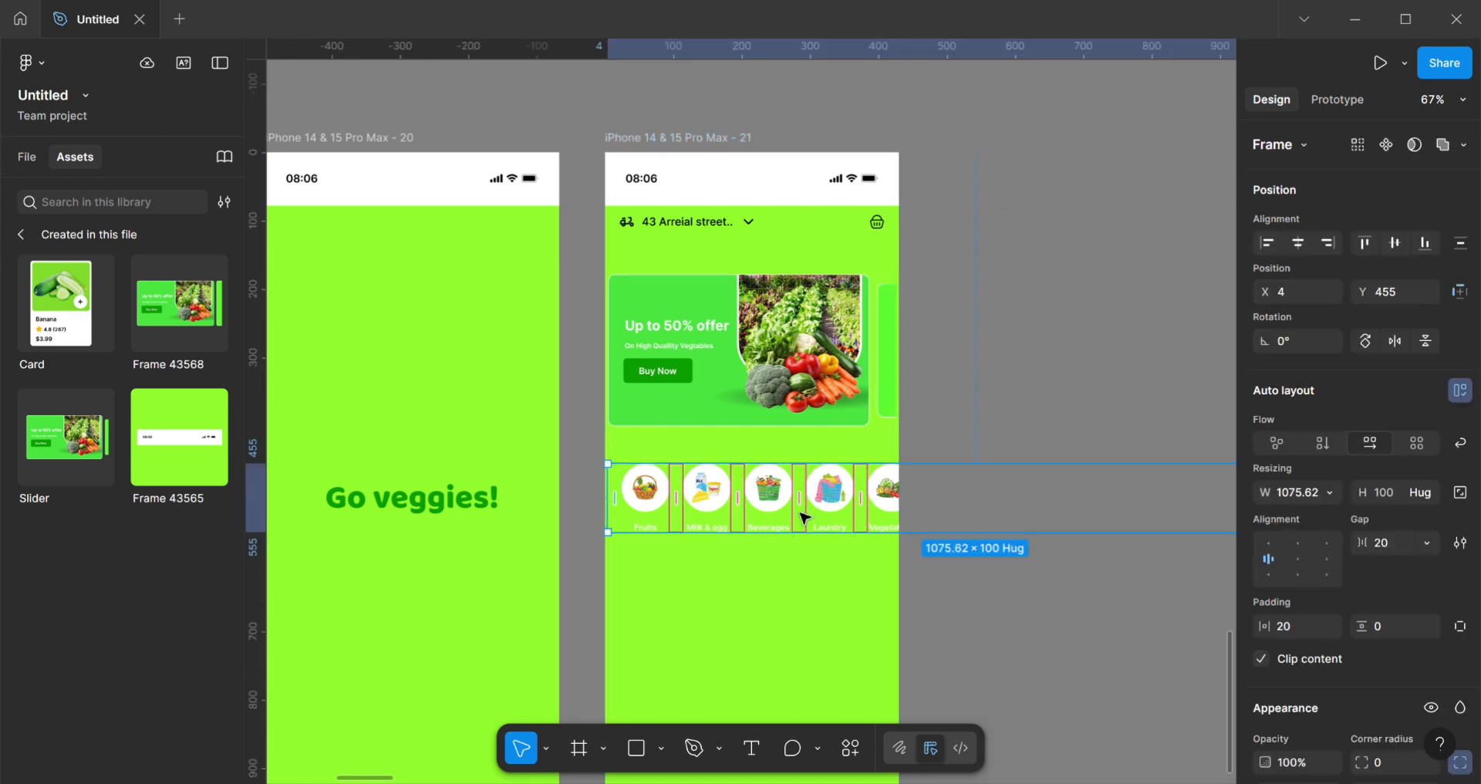
pyautogui.moveTo(801, 511); pyautogui.dragTo(799, 500)
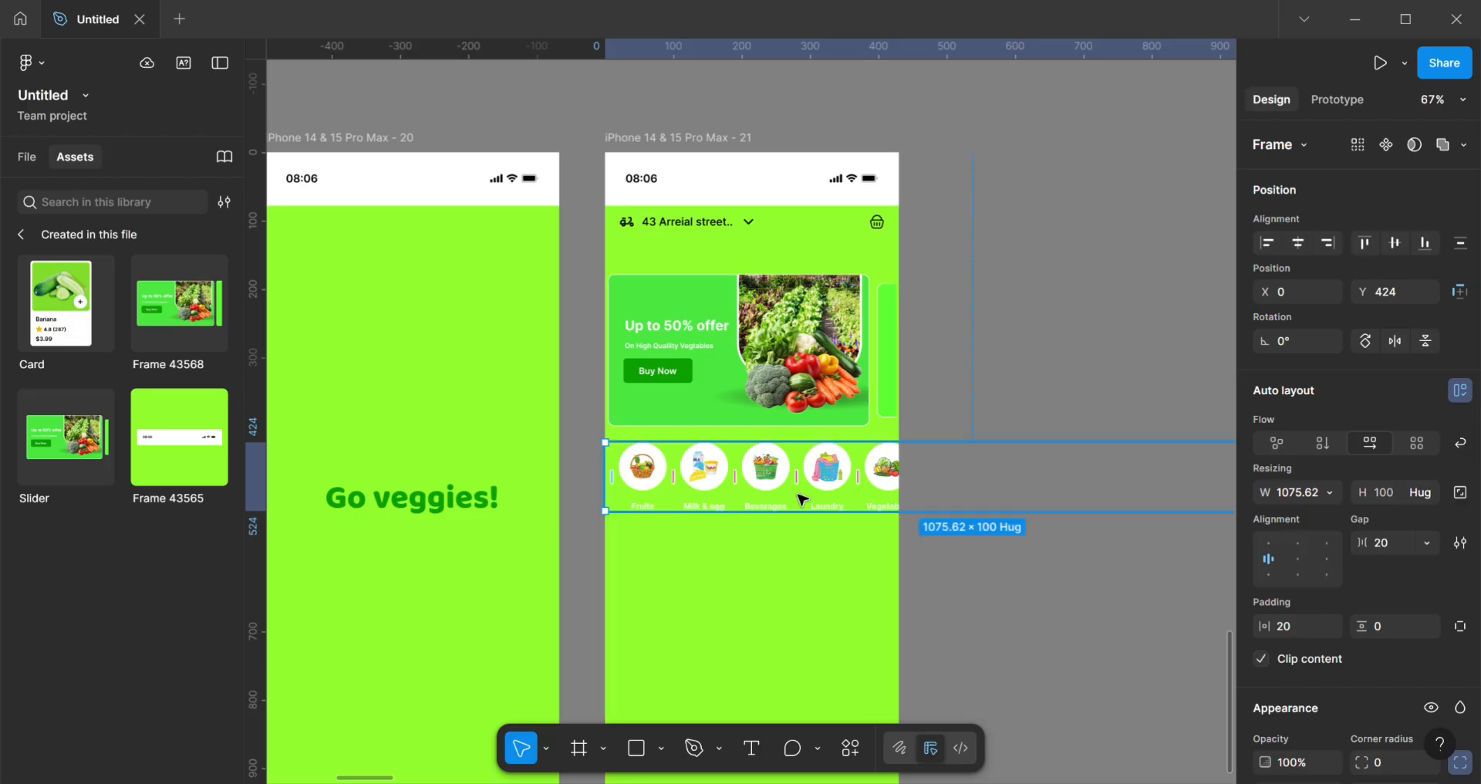
pyautogui.click(1026, 591)
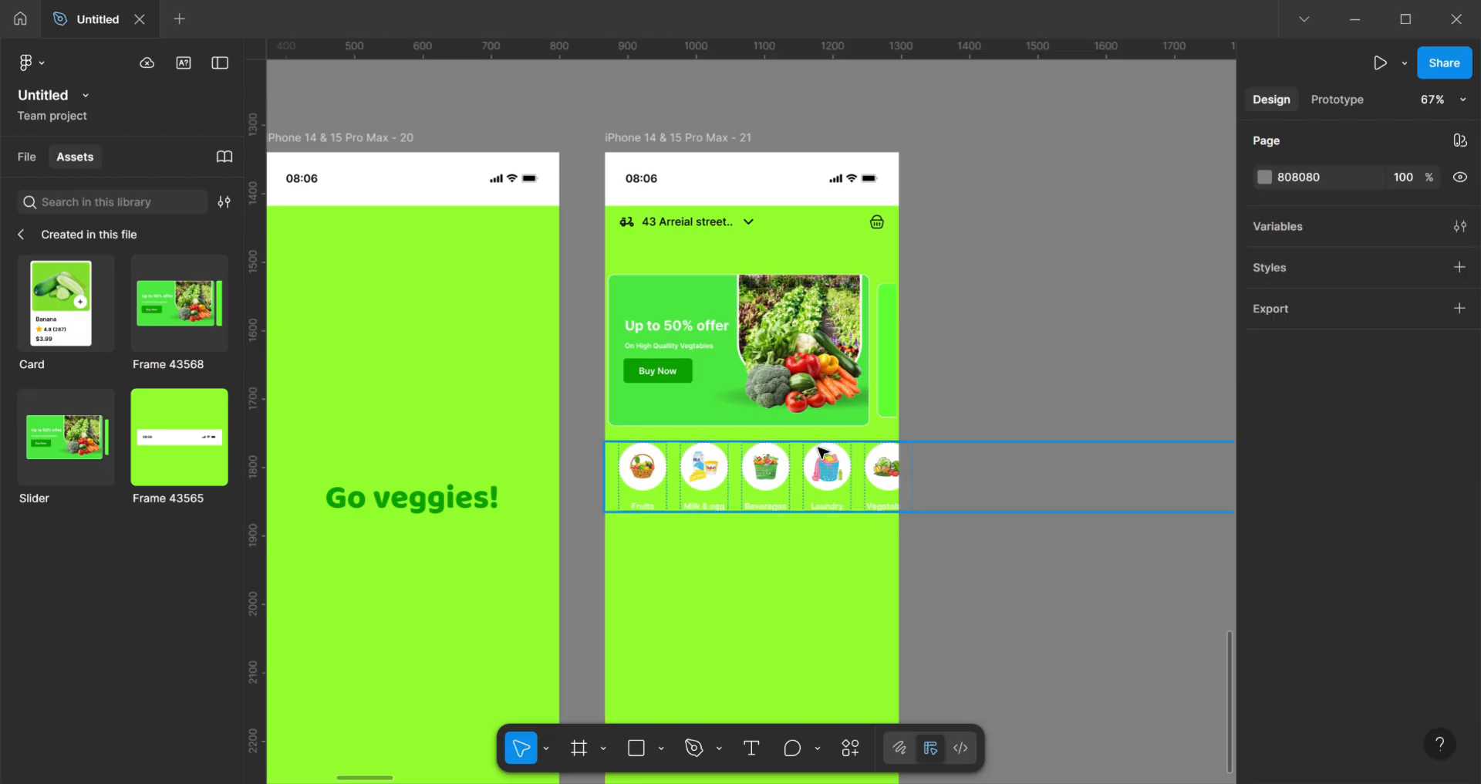
# Step: Preview the iPhone 14 & 15 Pro Max - 21 screen and check its scrolling, offer slider and category row
pyautogui.click(690, 139)
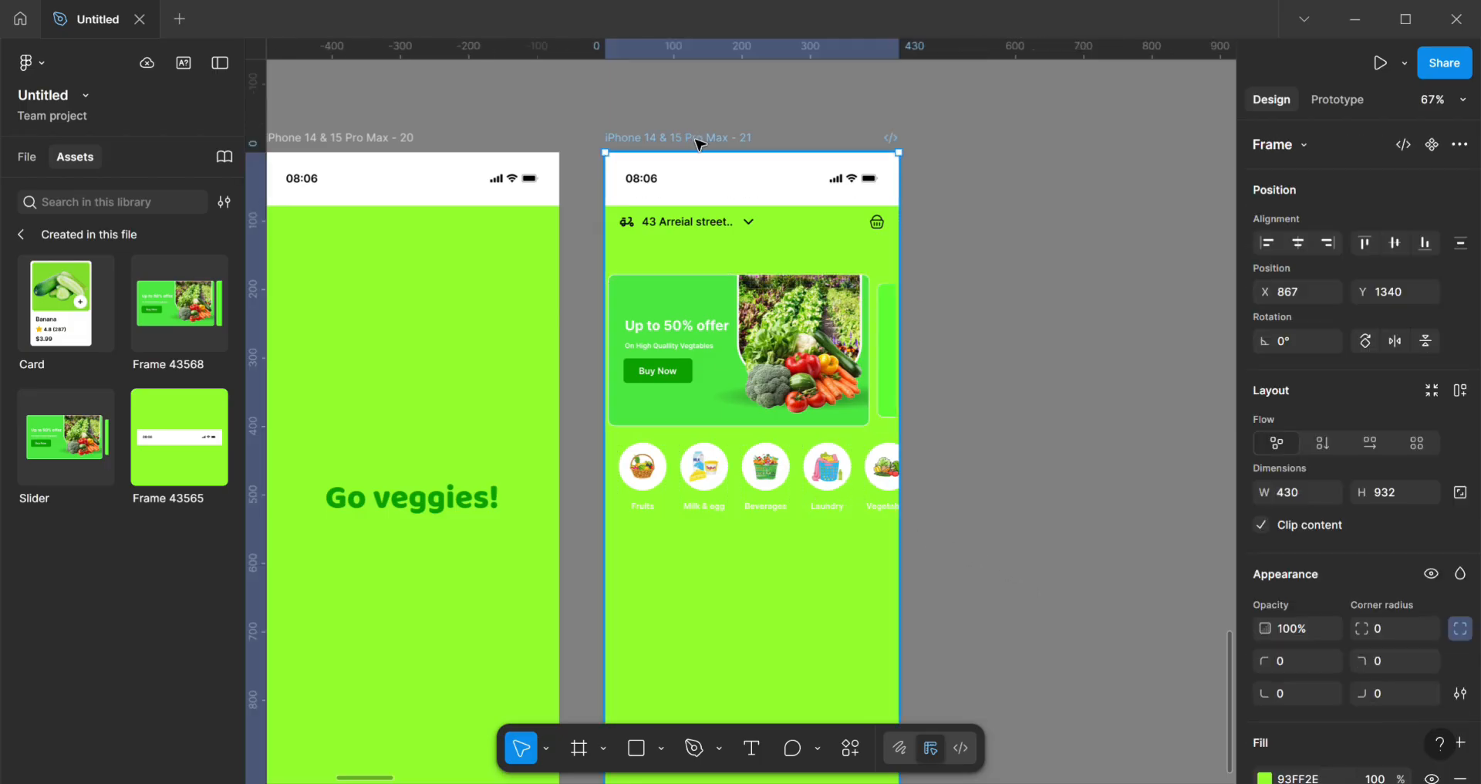
pyautogui.hotkey('shift', 'space')
pyautogui.scroll(-1, 614, 468)
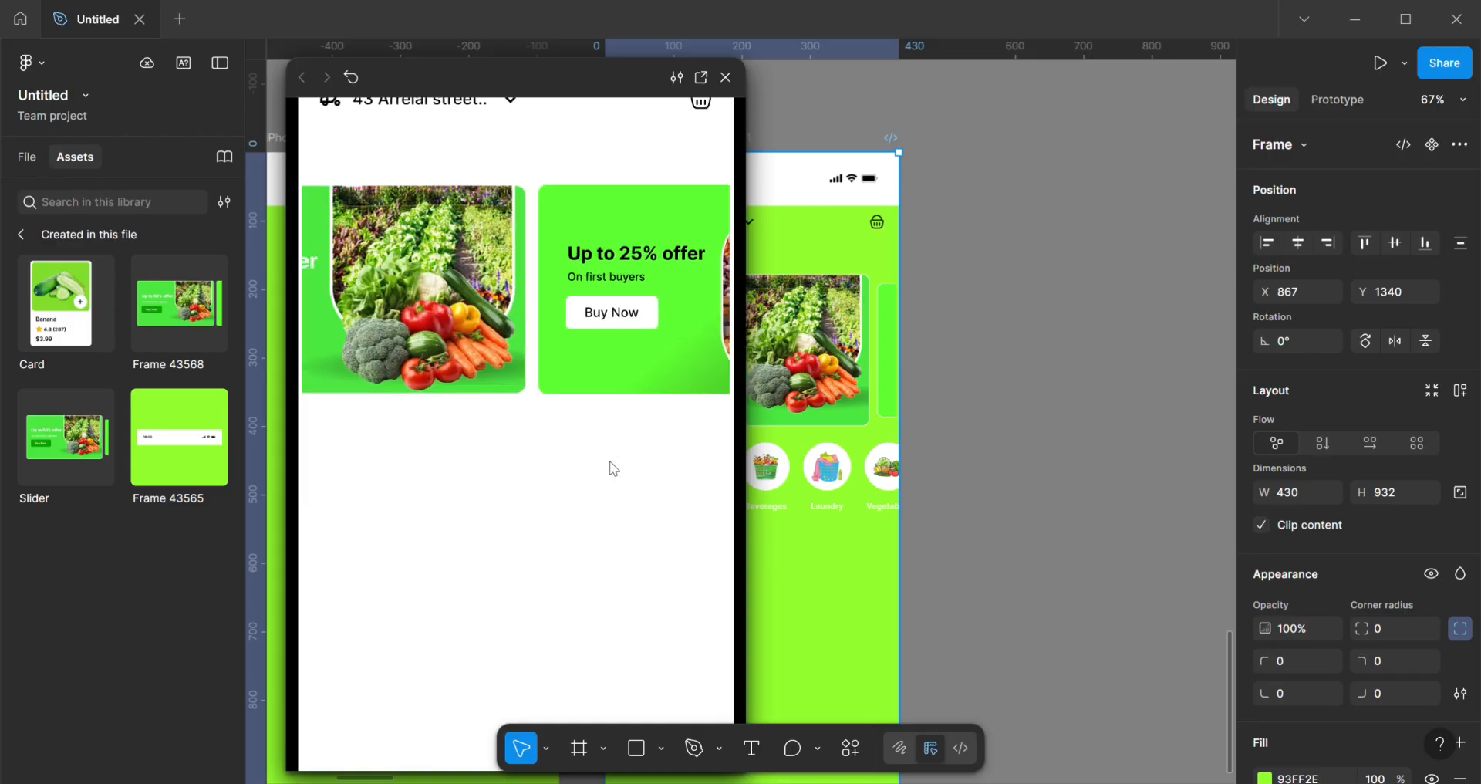
pyautogui.scroll(-4, 745, 428)
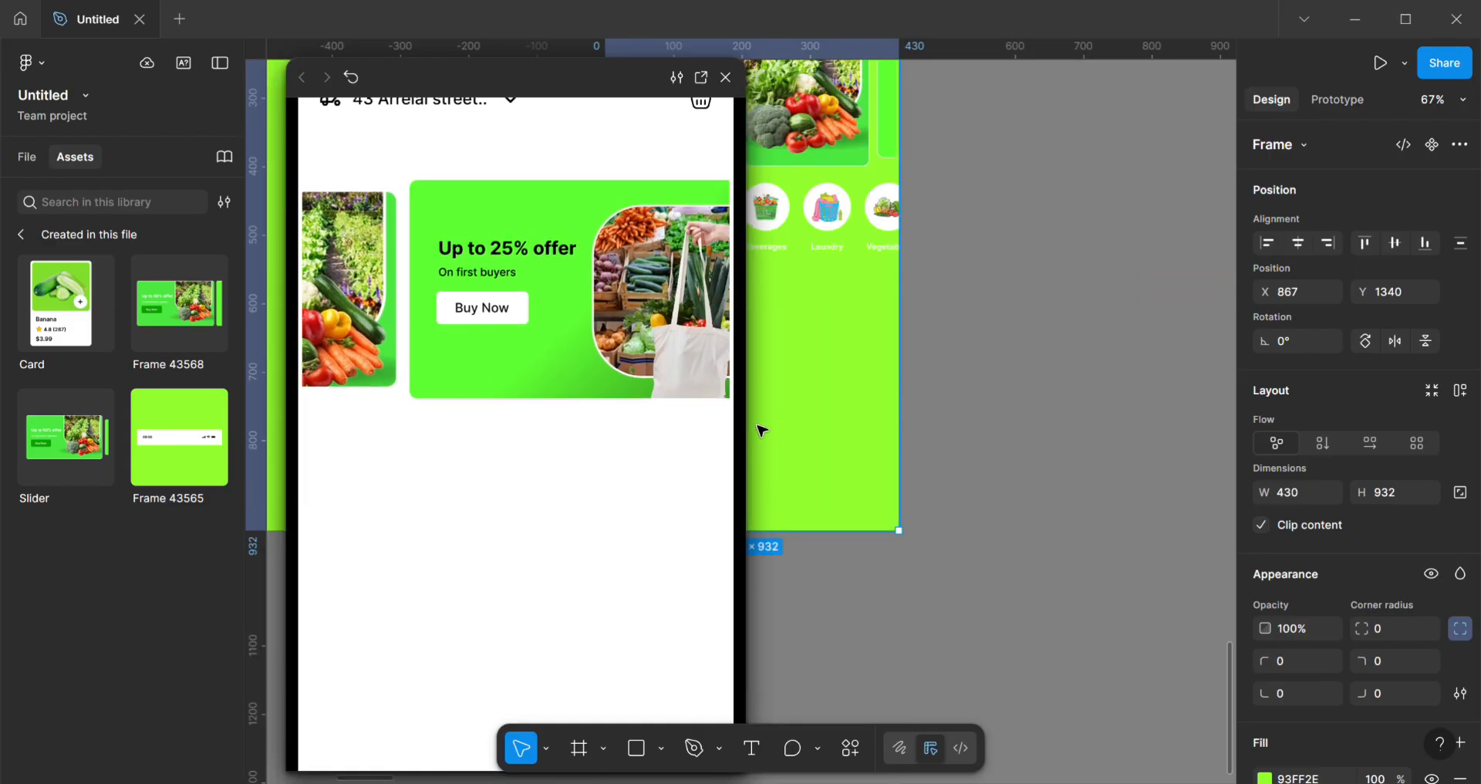
pyautogui.click(966, 428)
pyautogui.click(725, 77)
pyautogui.scroll(4, 916, 266)
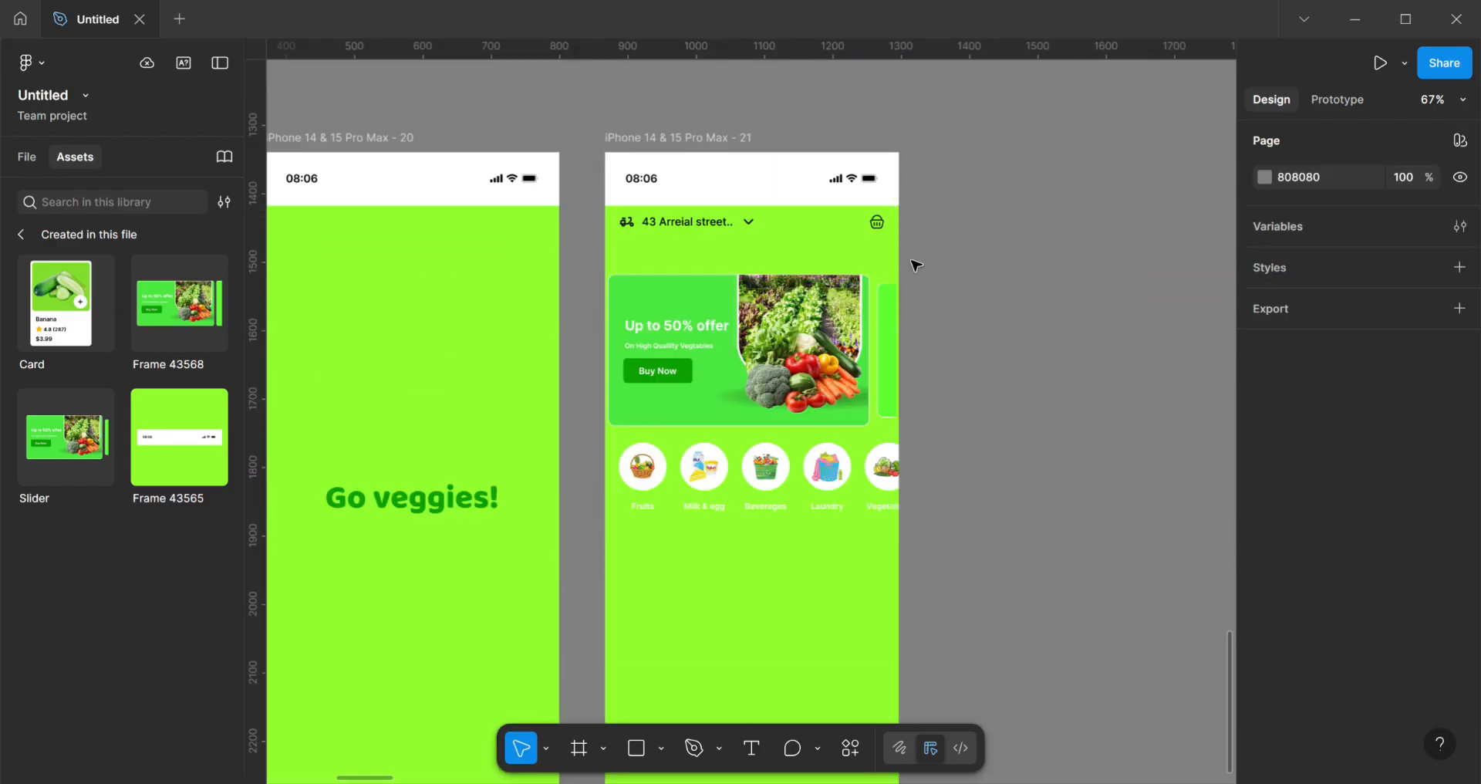
pyautogui.click(677, 153)
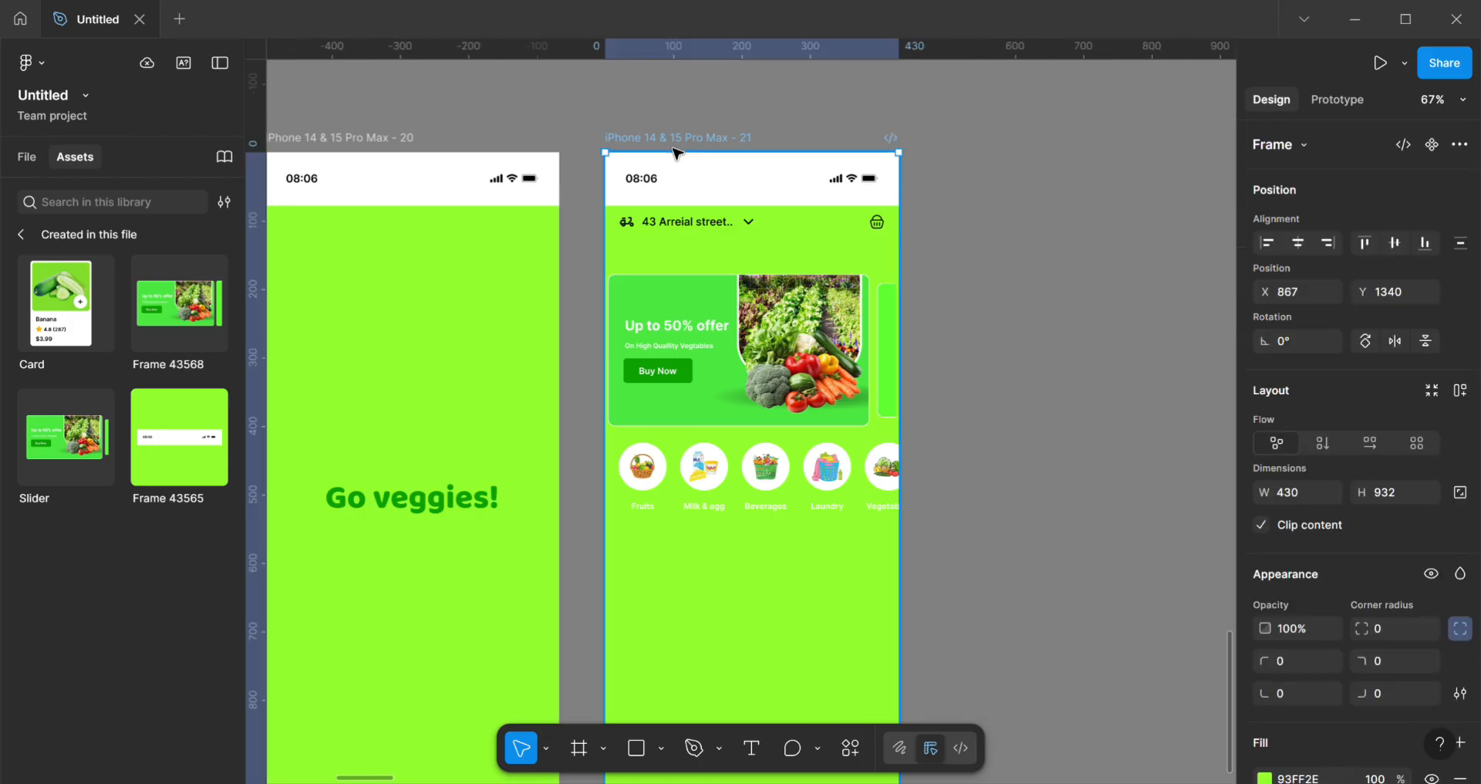
pyautogui.hotkey('shift', 'space')
pyautogui.scroll(-4, 566, 364)
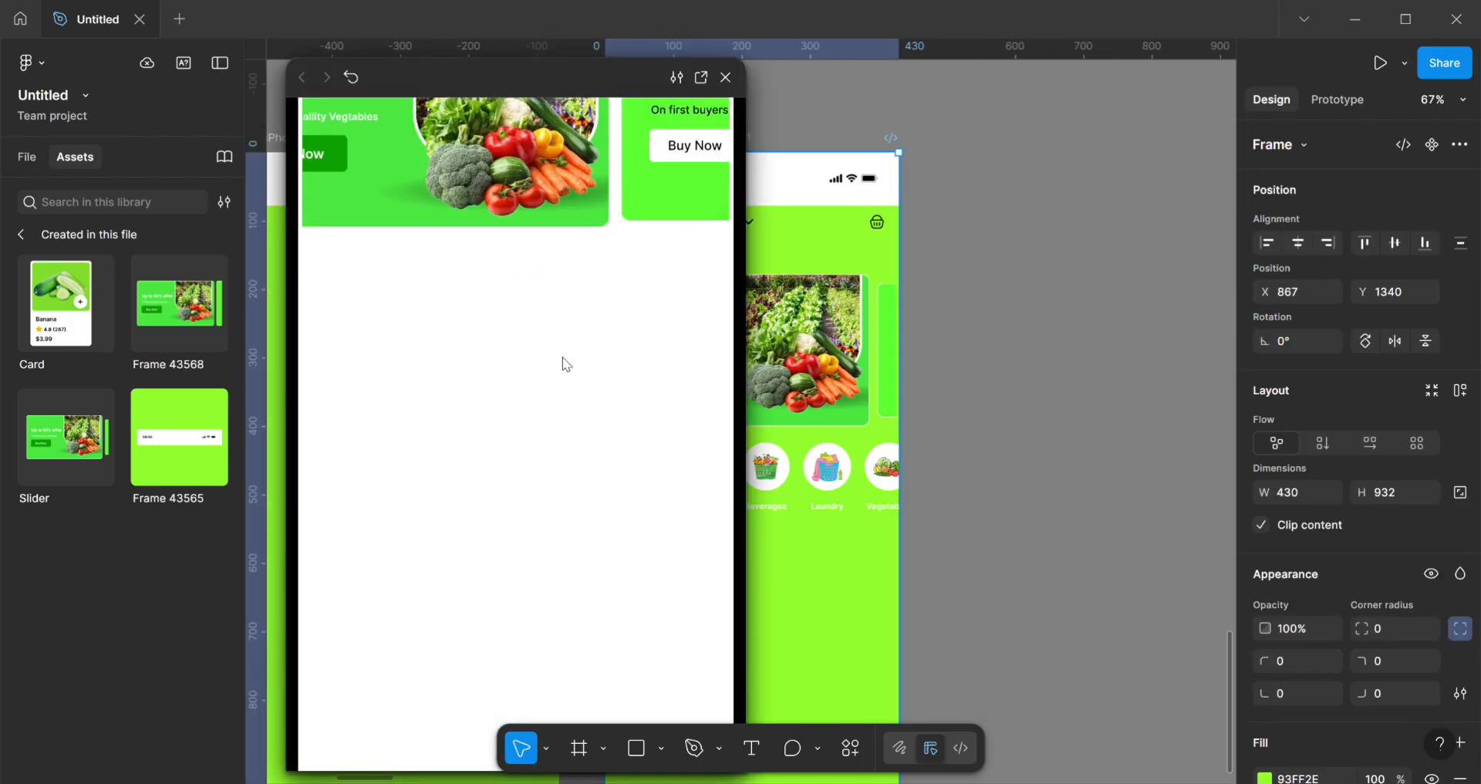
pyautogui.scroll(4, 565, 364)
pyautogui.scroll(-4, 562, 350)
pyautogui.scroll(4, 563, 350)
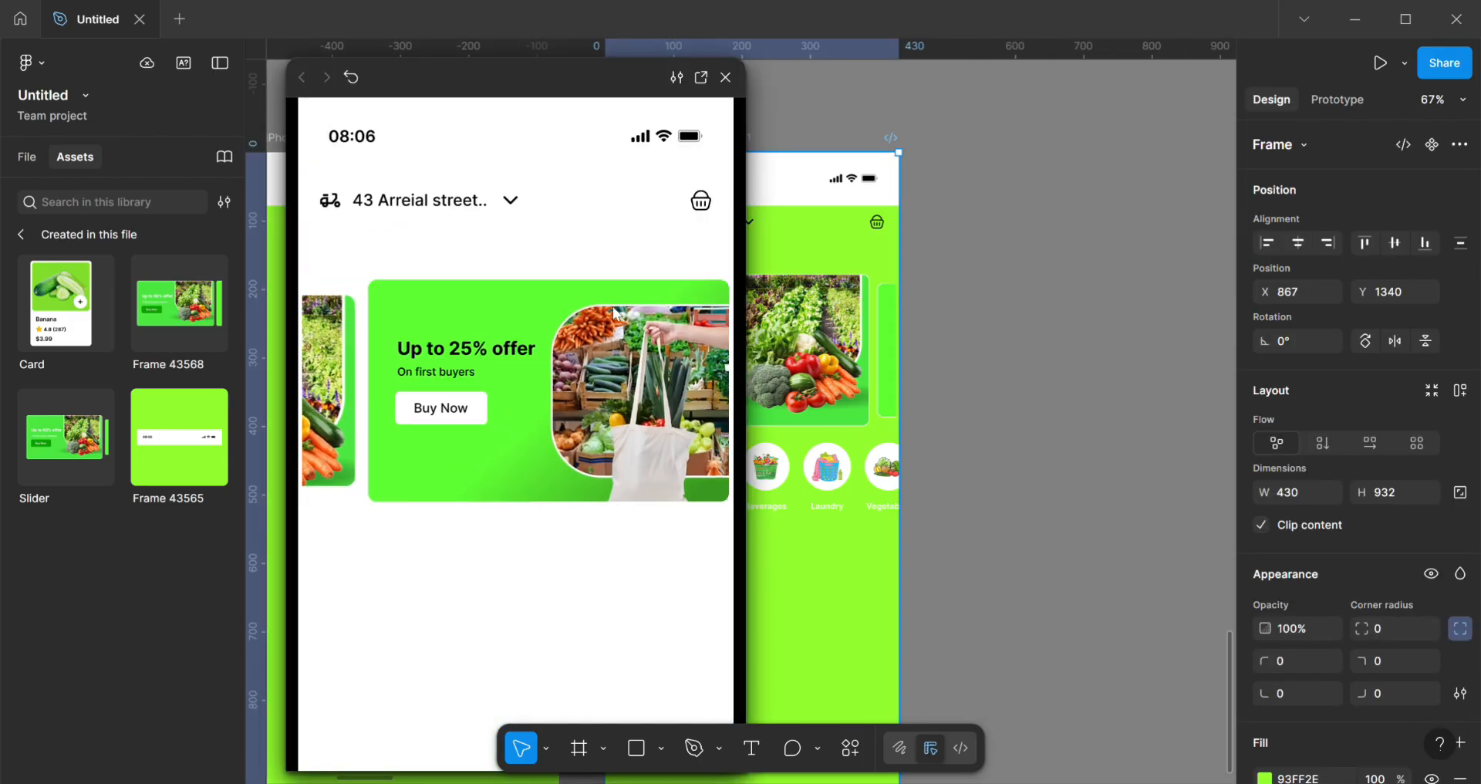
pyautogui.scroll(-4, 506, 549)
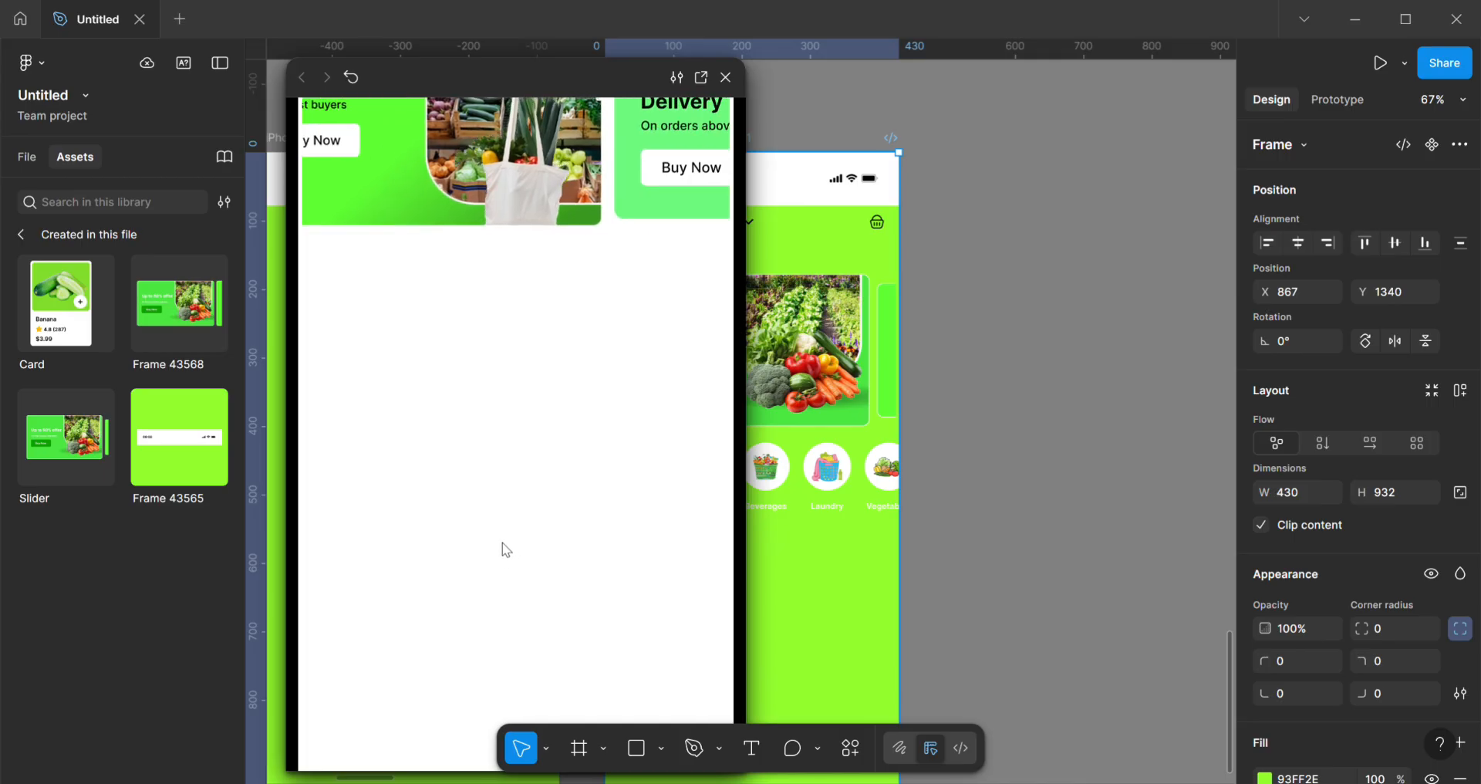
pyautogui.click(731, 80)
# Step: Examine the category row, Fruits and vegetables heading and product cards on the finished home screens as reference
pyautogui.scroll(-4, 689, 387)
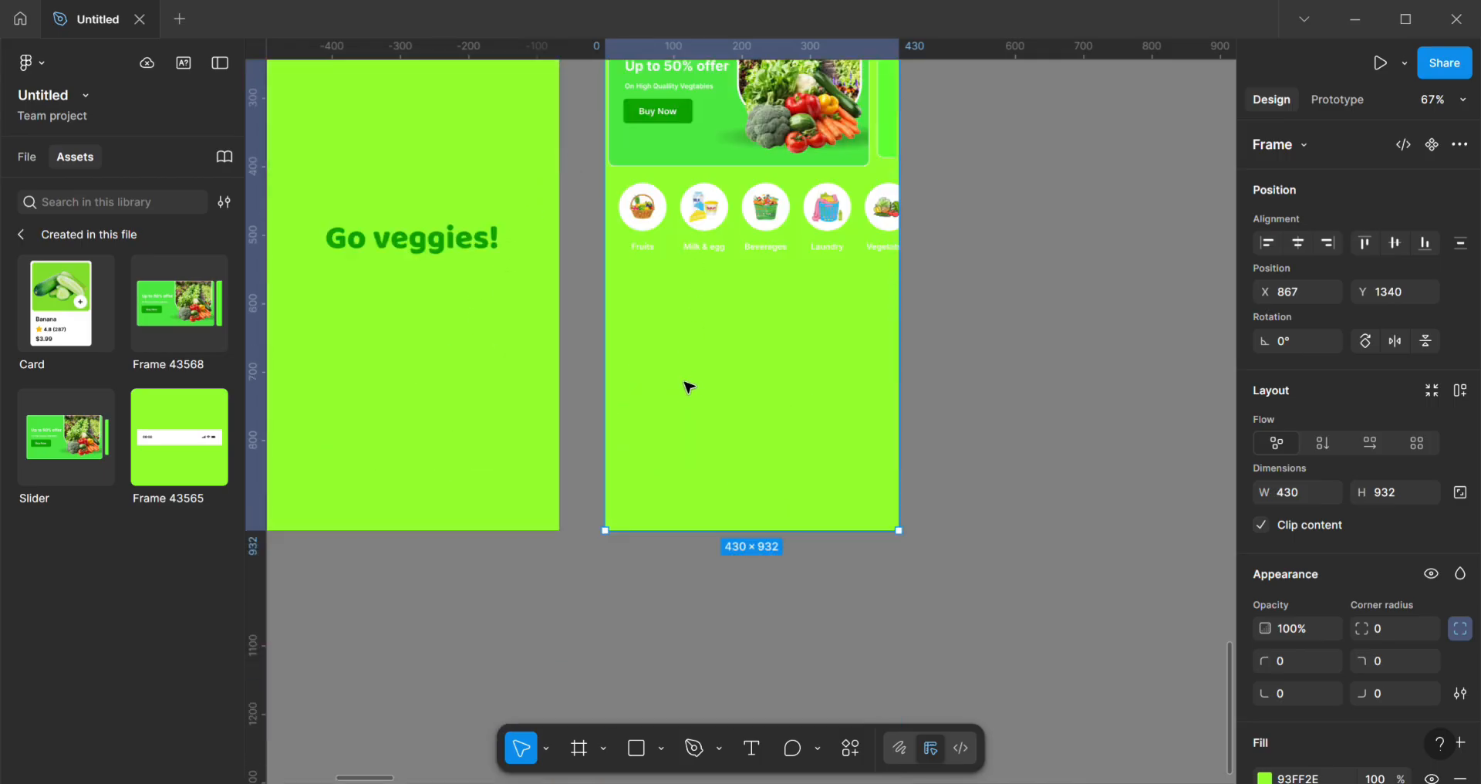
pyautogui.scroll(4, 731, 380)
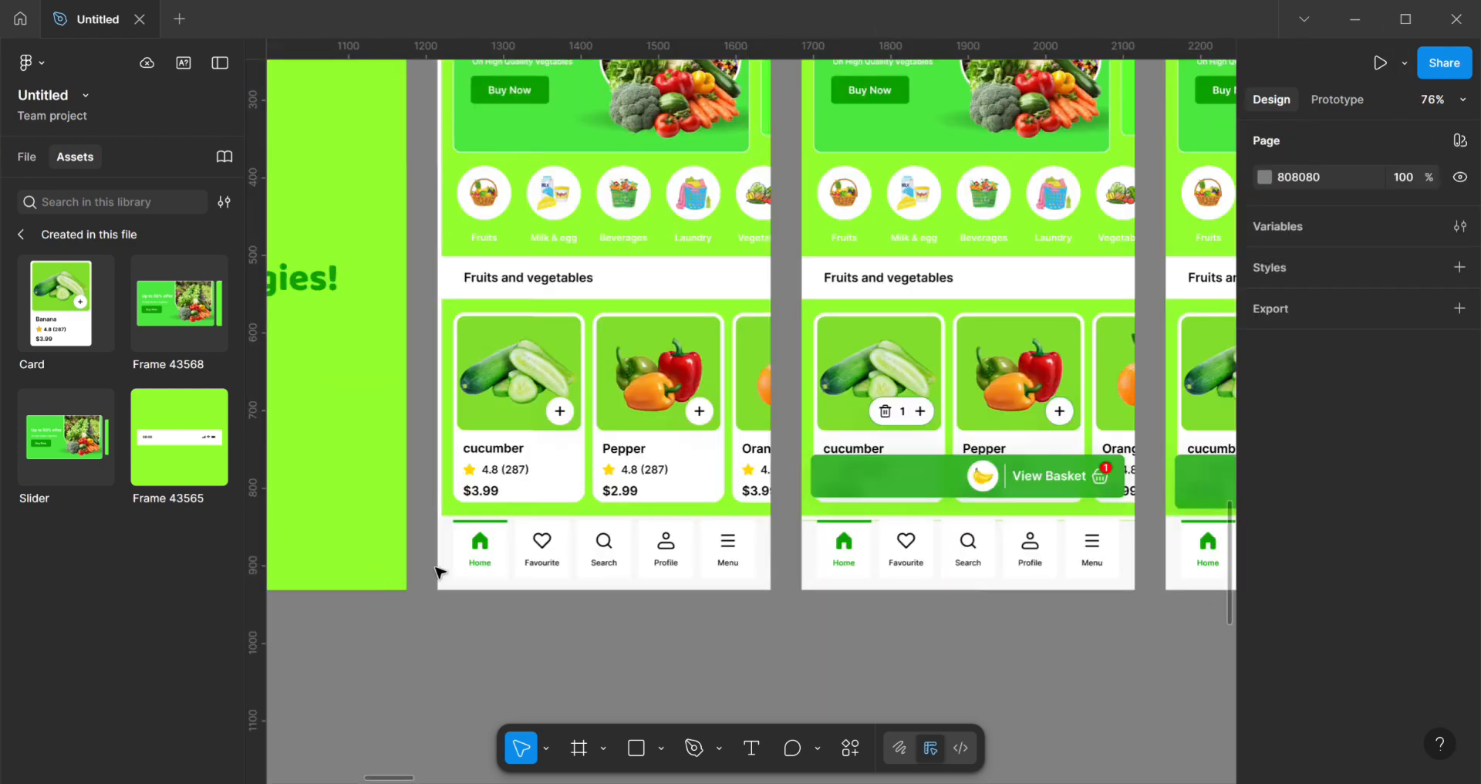
pyautogui.scroll(3, 479, 498)
pyautogui.scroll(5, 621, 364)
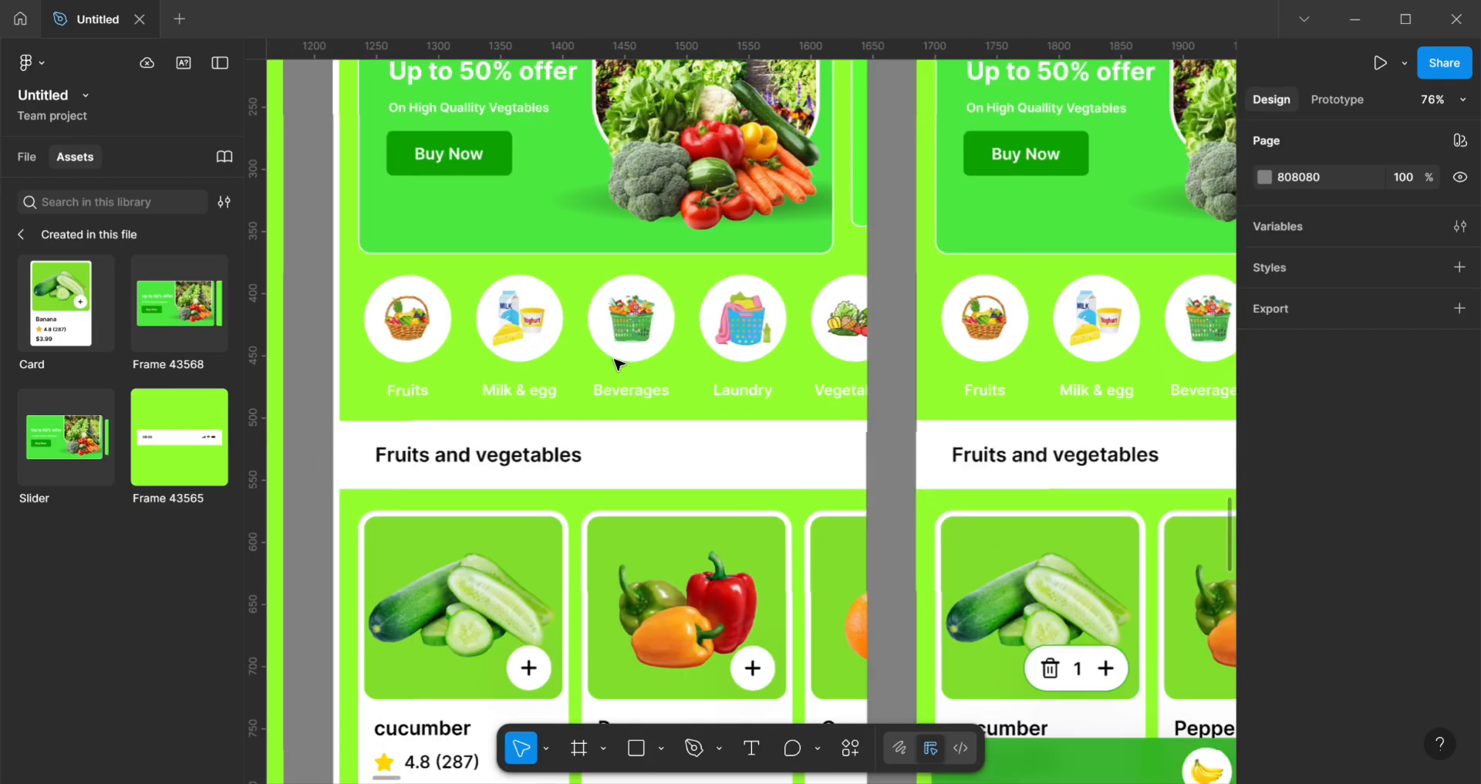
pyautogui.scroll(-6, 450, 360)
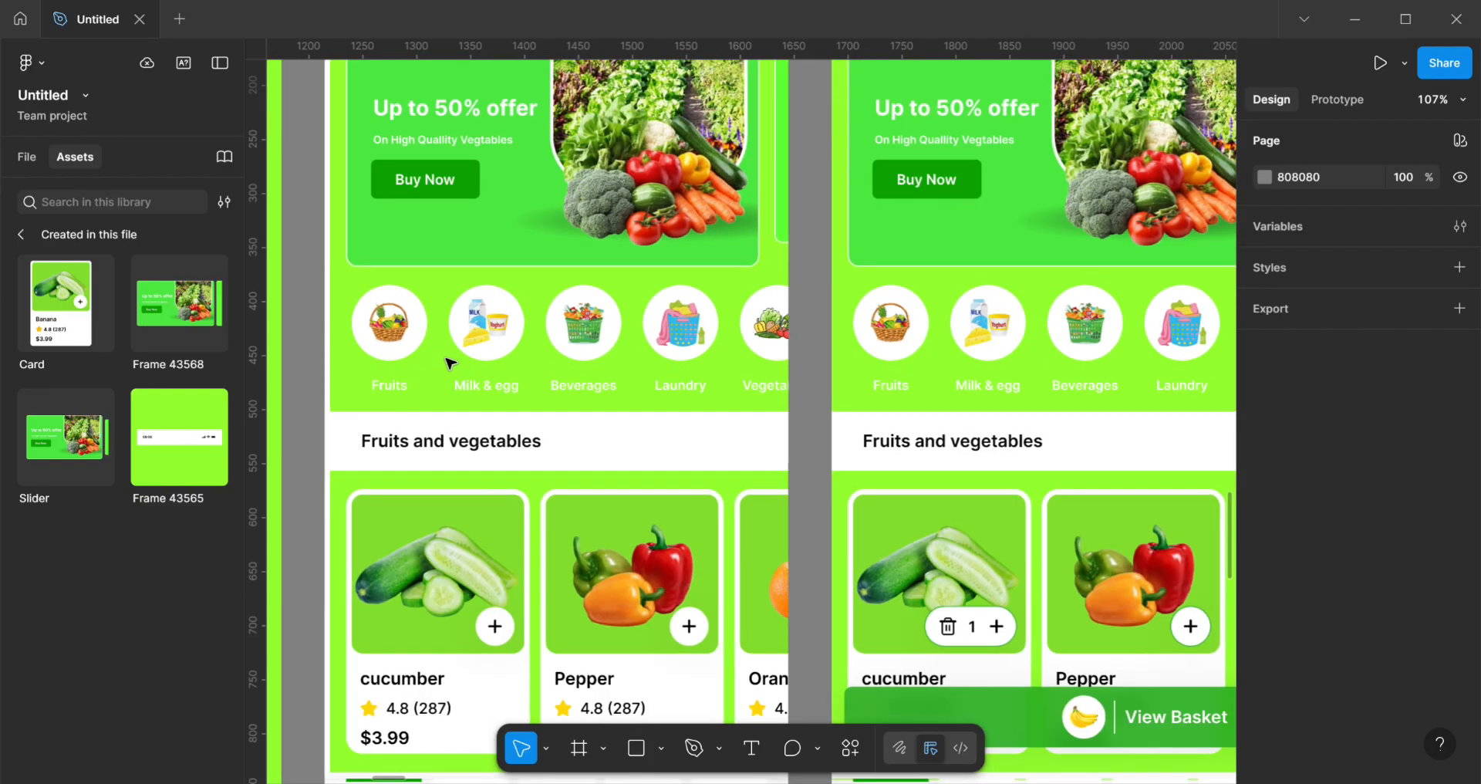
pyautogui.click(617, 521)
pyautogui.moveTo(617, 521); pyautogui.dragTo(658, 412)
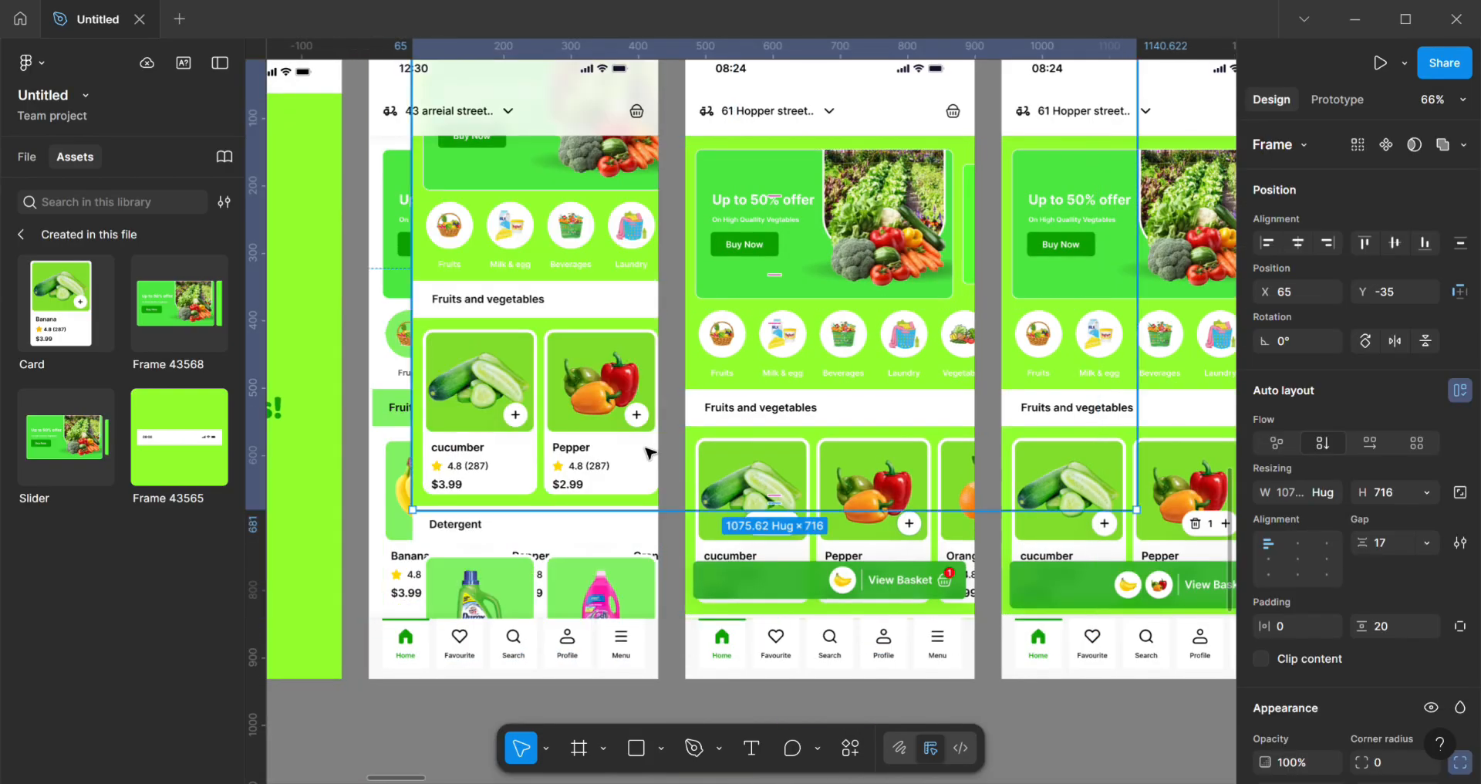
pyautogui.press('Escape')
pyautogui.scroll(-5, 671, 486)
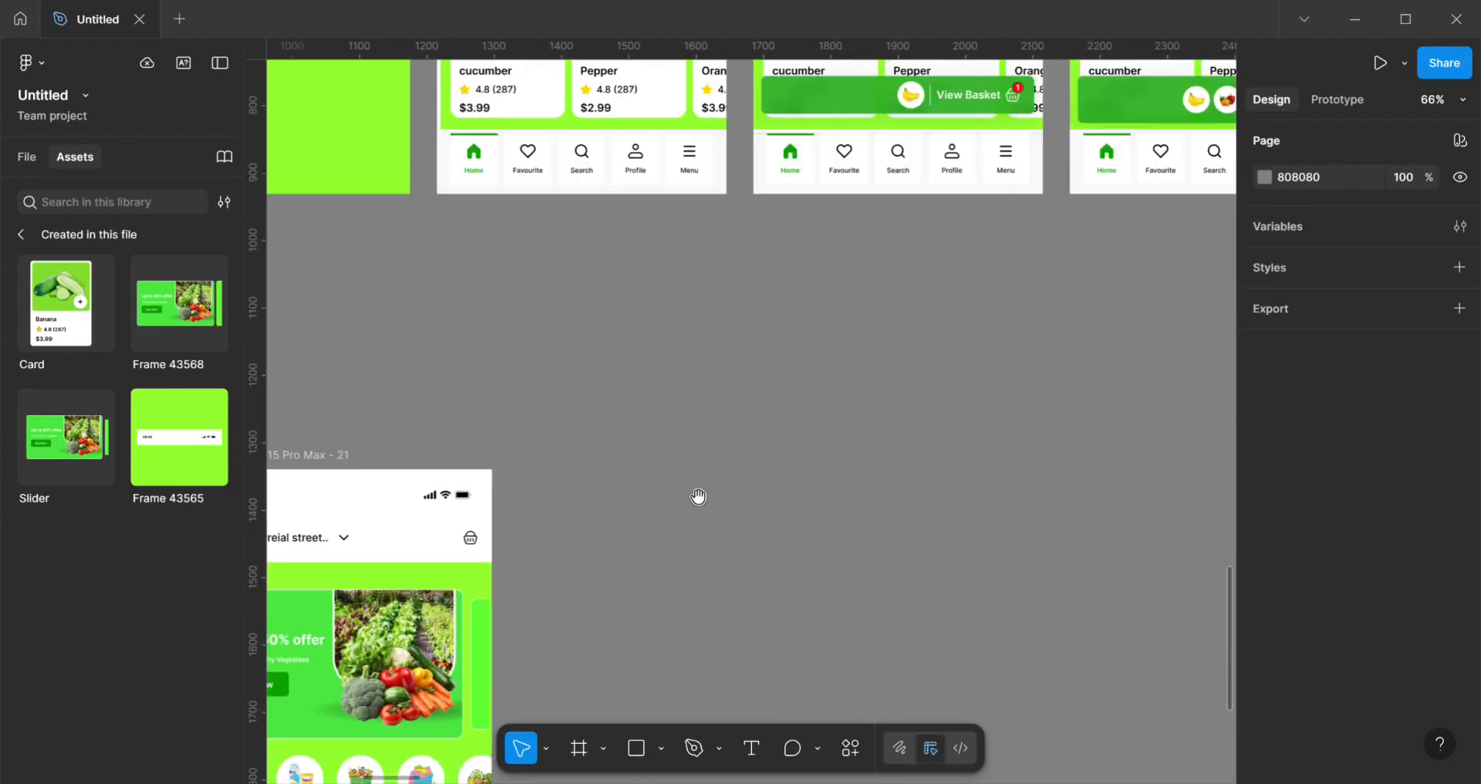
pyautogui.hscroll(1, 656, 517)
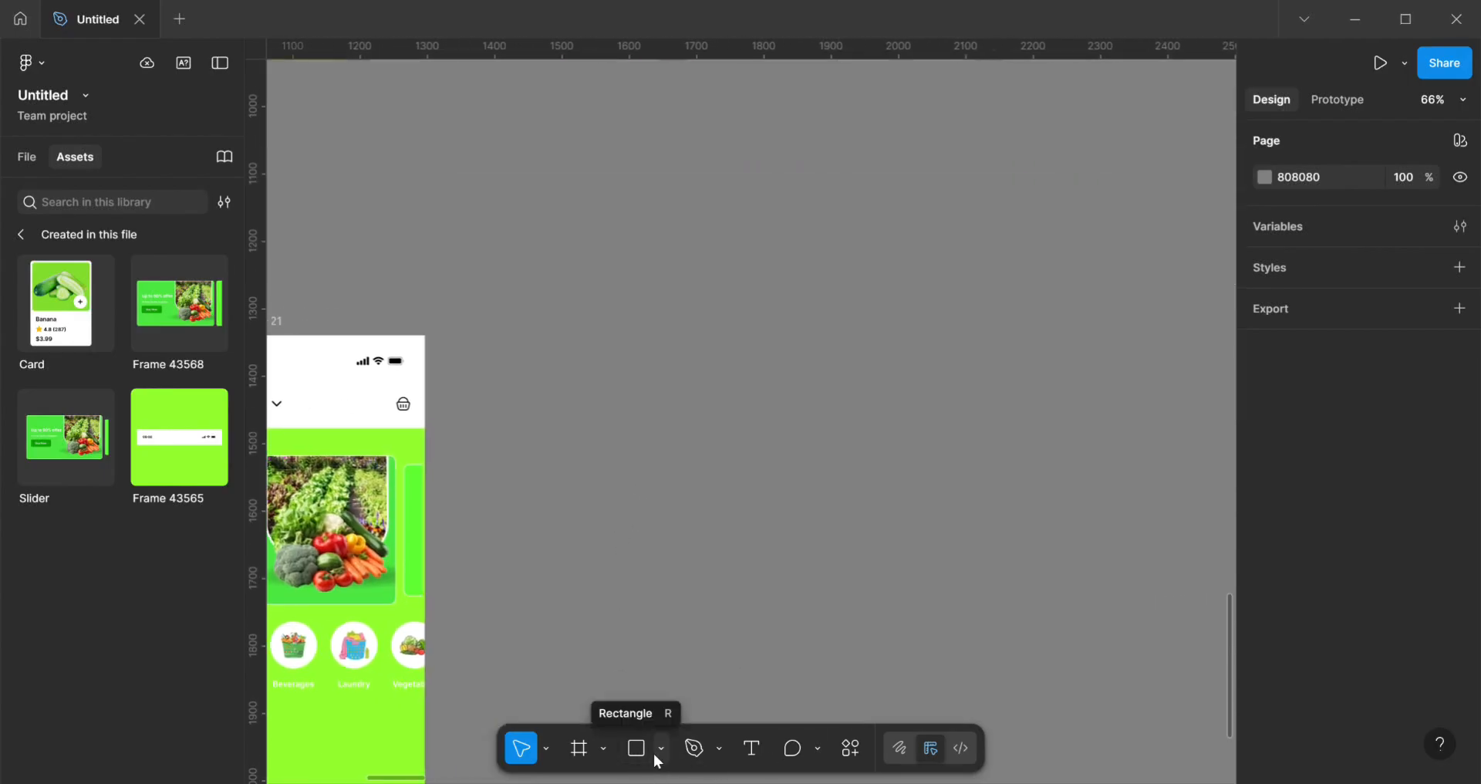
# Step: Draw a frame on the empty canvas beside the iPhone 14 & 15 Pro Max - 21 screen and size it to 70 by 70
pyautogui.click(577, 750)
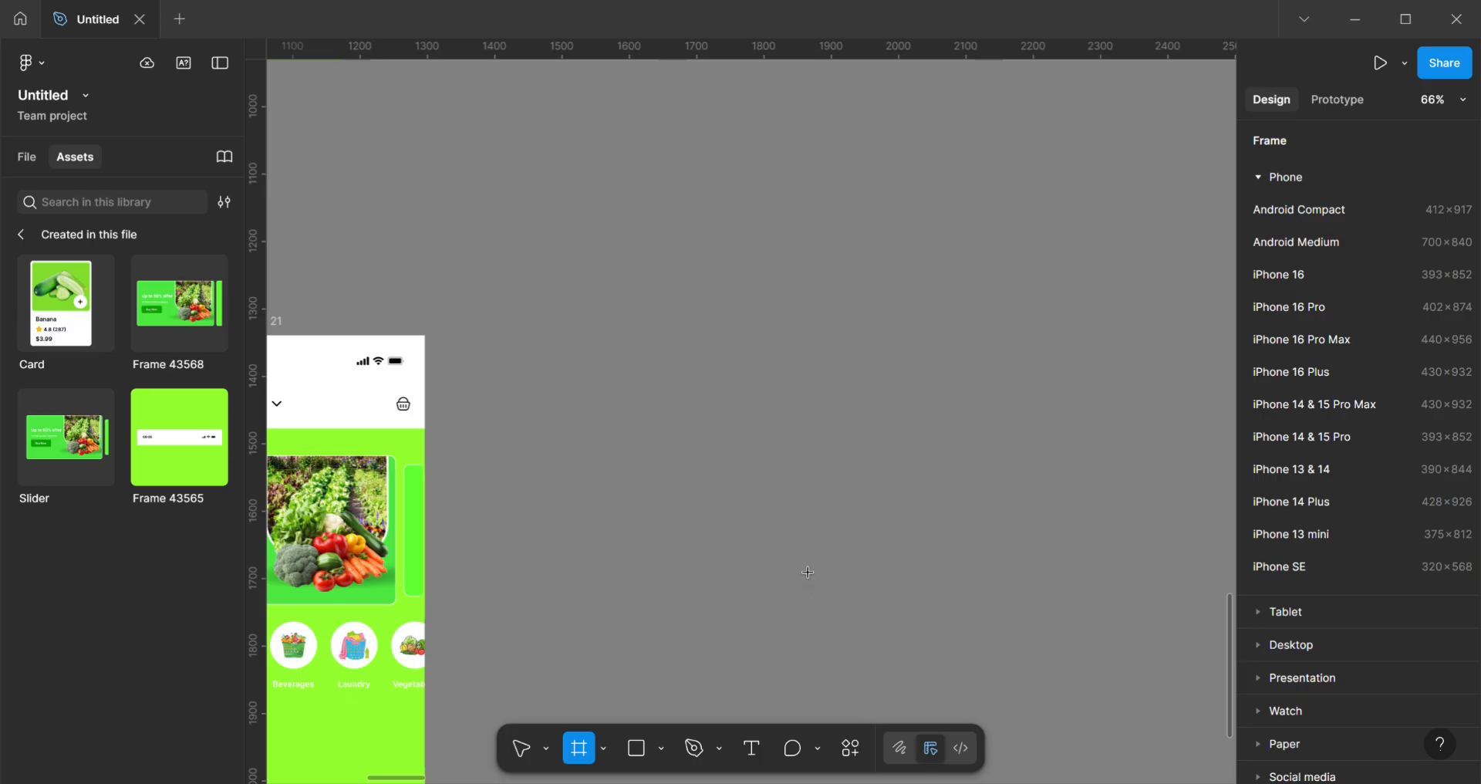
pyautogui.moveTo(790, 557); pyautogui.dragTo(849, 617)
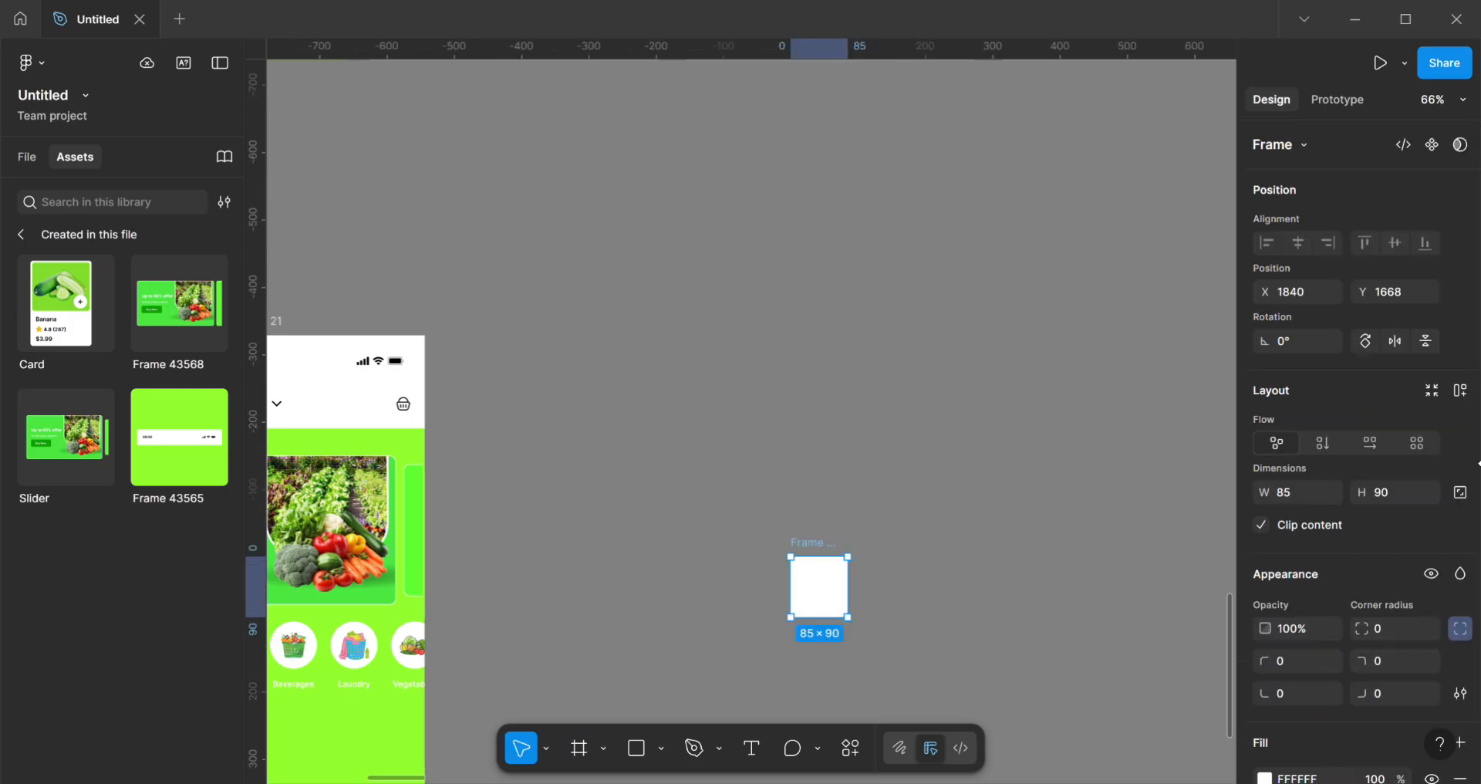
pyautogui.click(1323, 500)
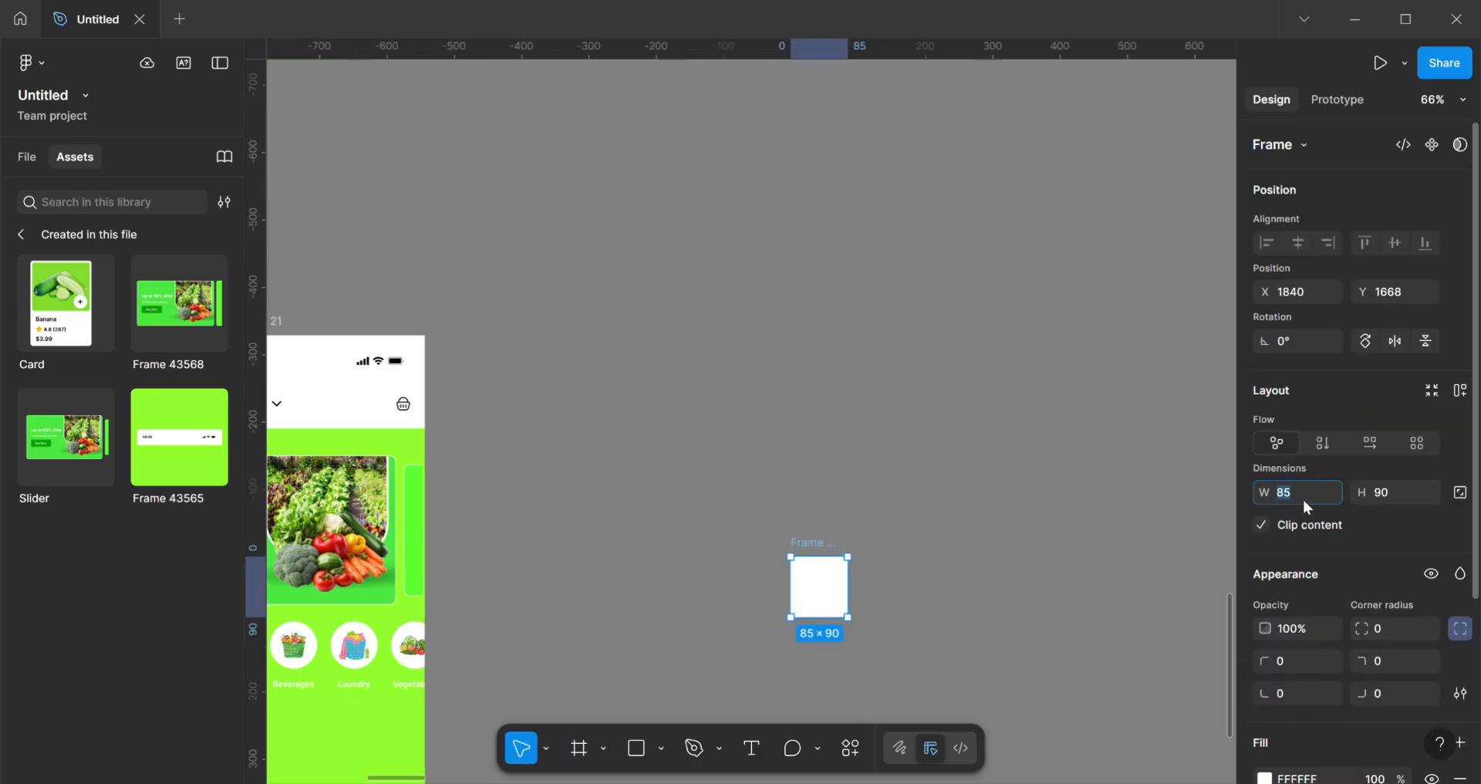
pyautogui.write('70')
pyautogui.click(1414, 502)
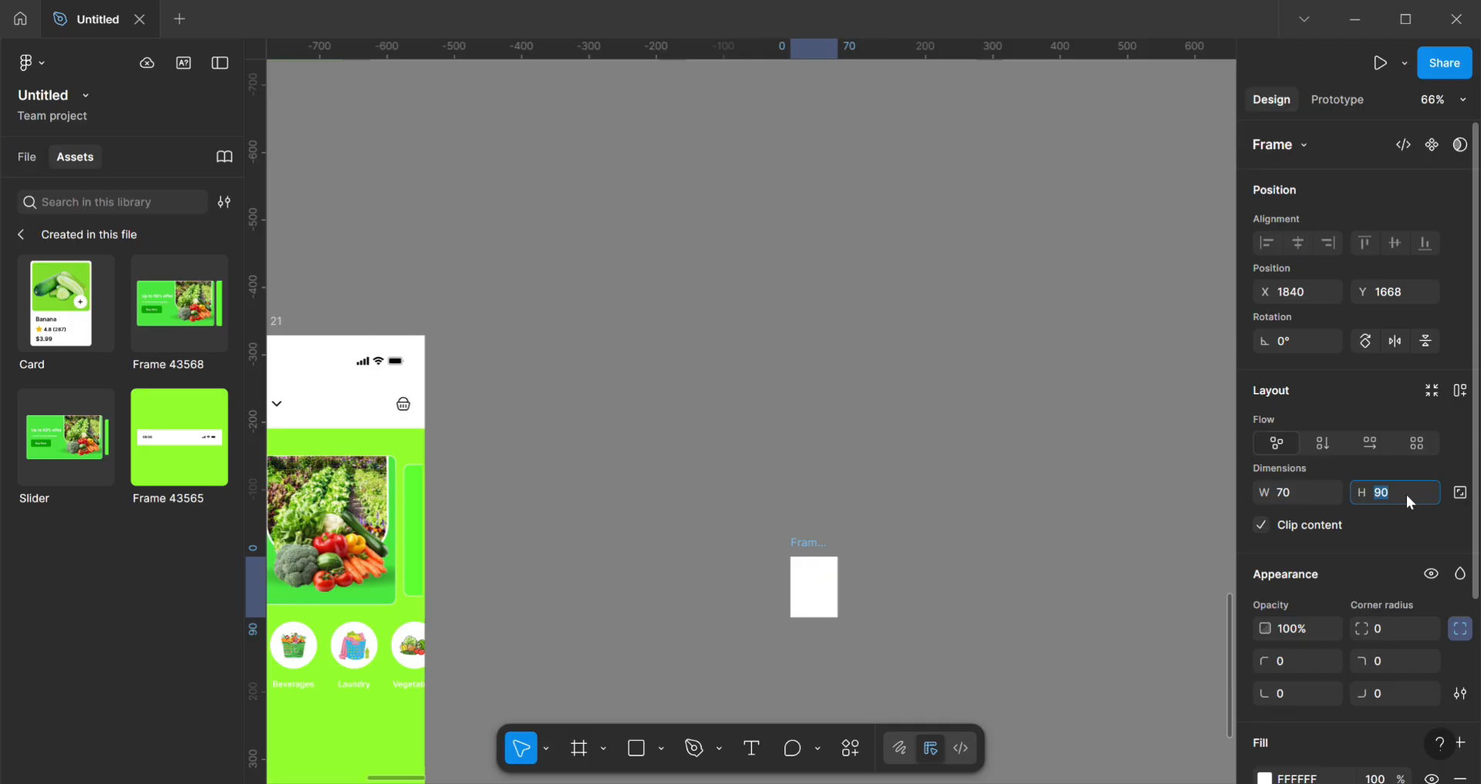
pyautogui.write('70')
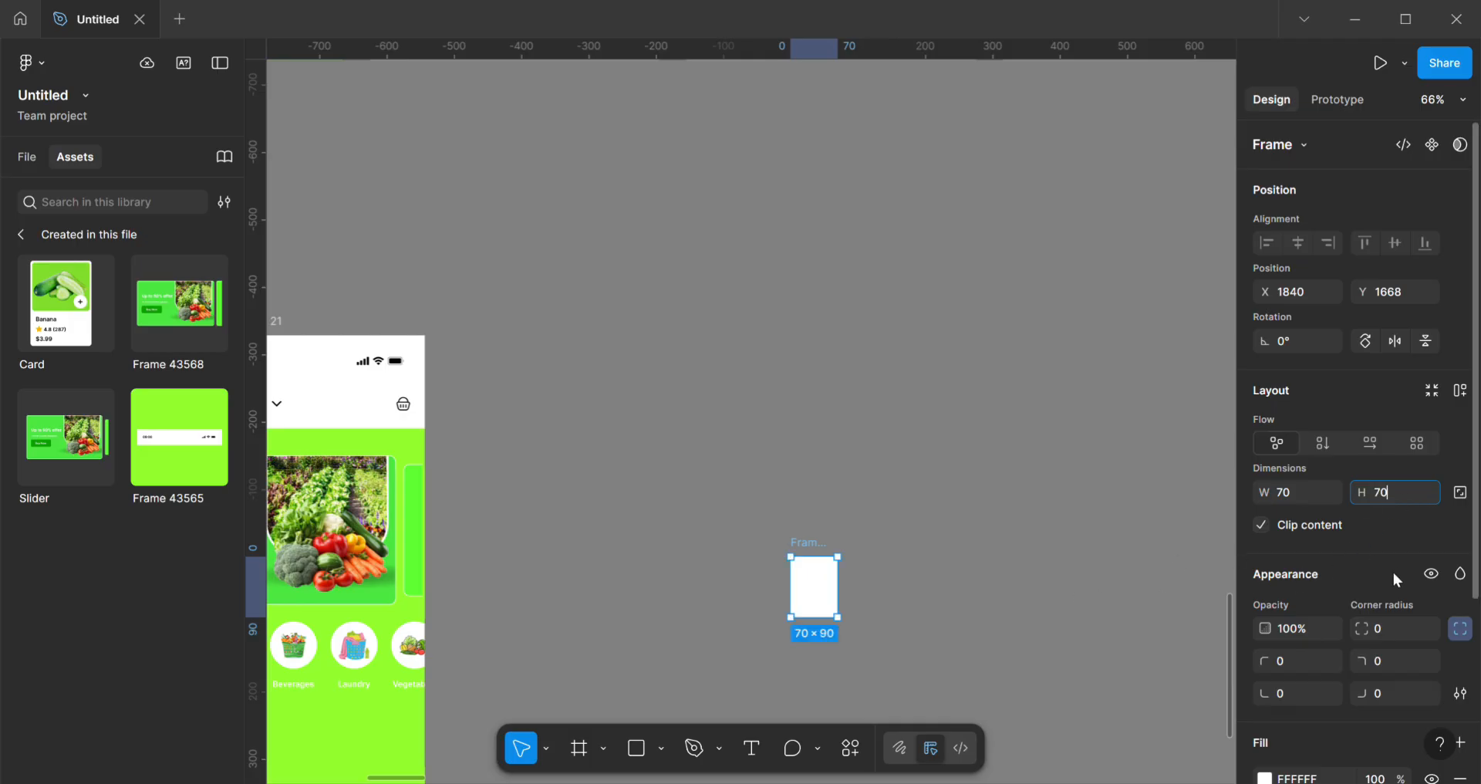
# Step: Add a second fill of 000000 at 20% to the small square frame and set its corner radius to 500
pyautogui.scroll(-3, 1458, 556)
pyautogui.click(1459, 539)
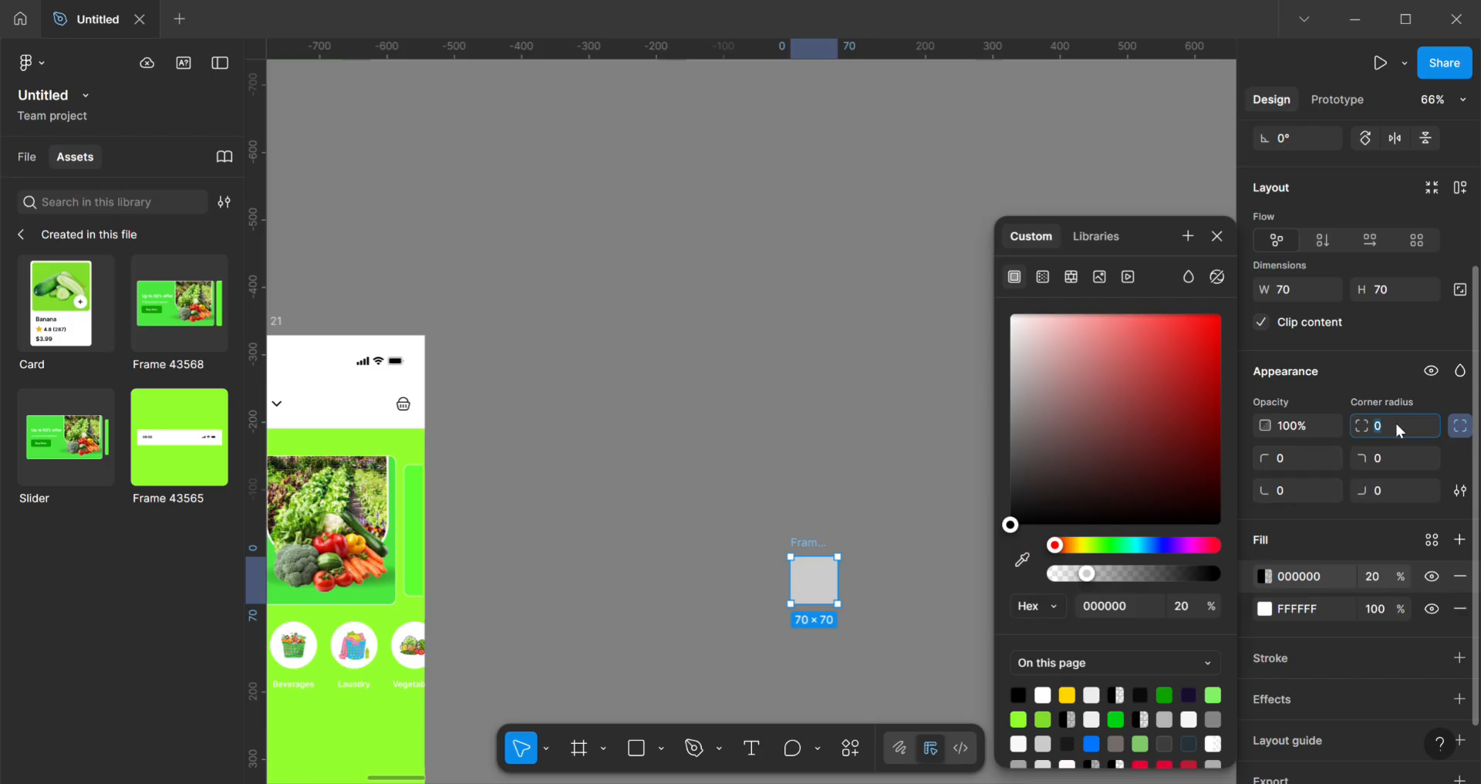
pyautogui.press('Return')
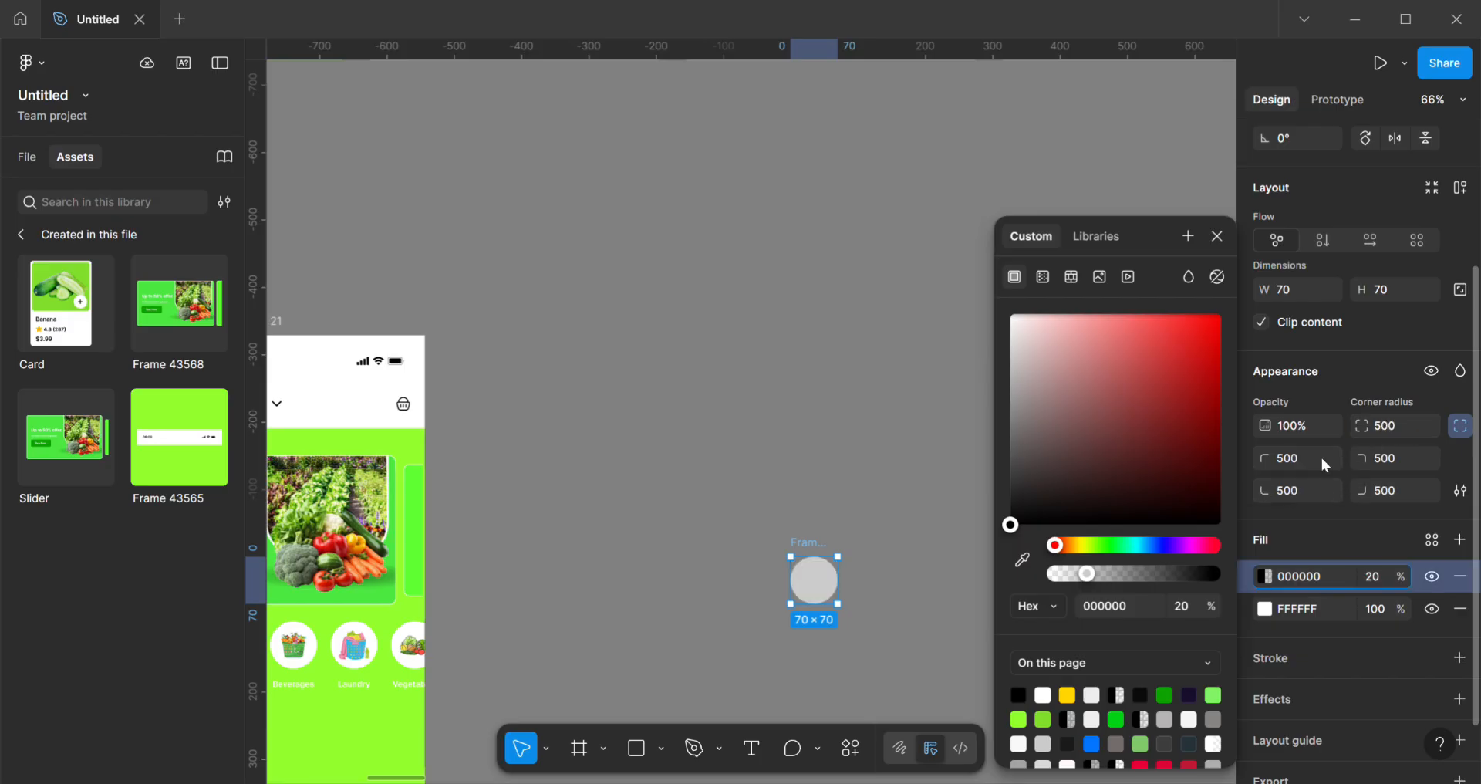
# Step: Place a copy of the Laundry category image inside the standalone 70 × 70 grey circle frame, 9 px from its edges
pyautogui.click(960, 502)
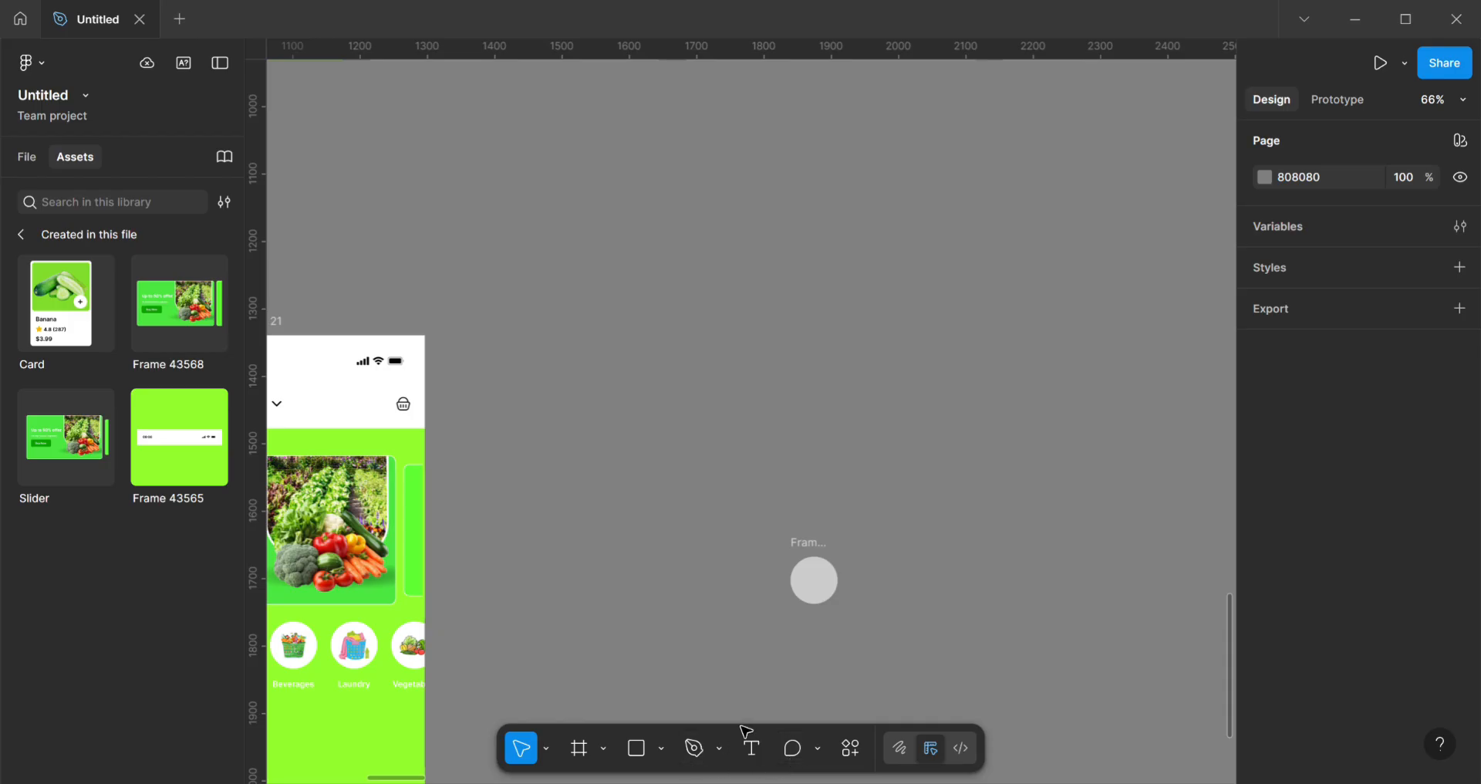
pyautogui.click(362, 665)
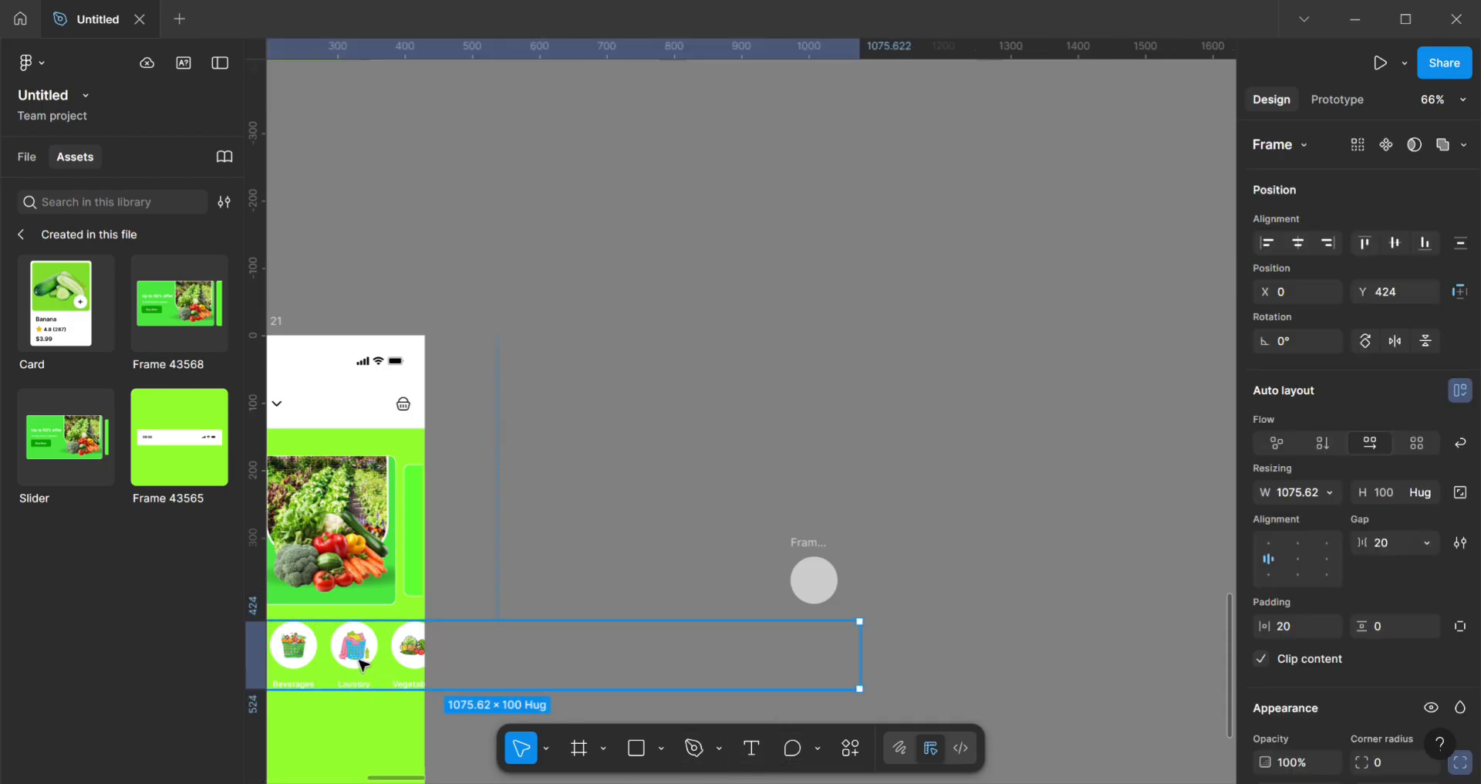
pyautogui.click(363, 665)
pyautogui.click(362, 665)
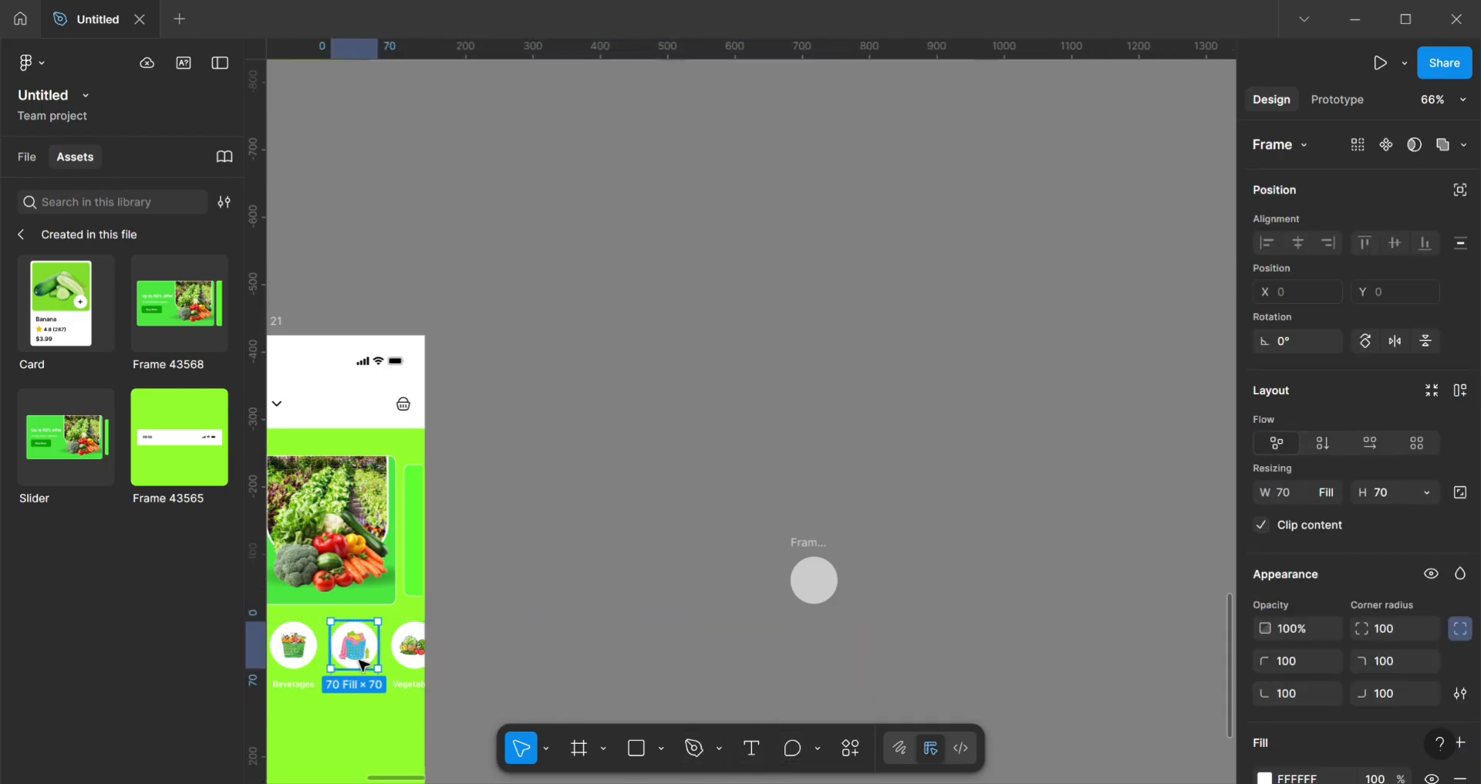
pyautogui.click(362, 665)
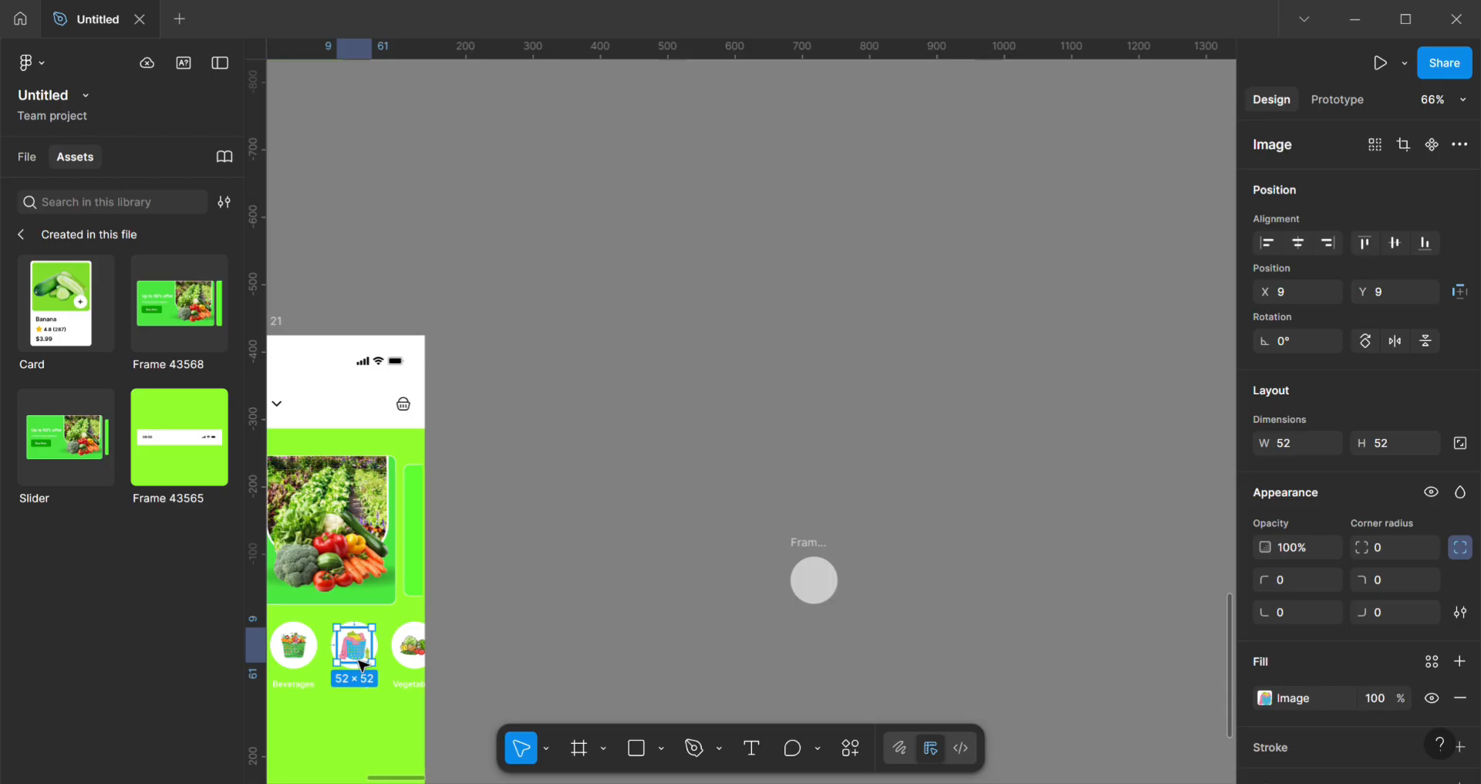
pyautogui.moveTo(356, 661); pyautogui.dragTo(821, 600)
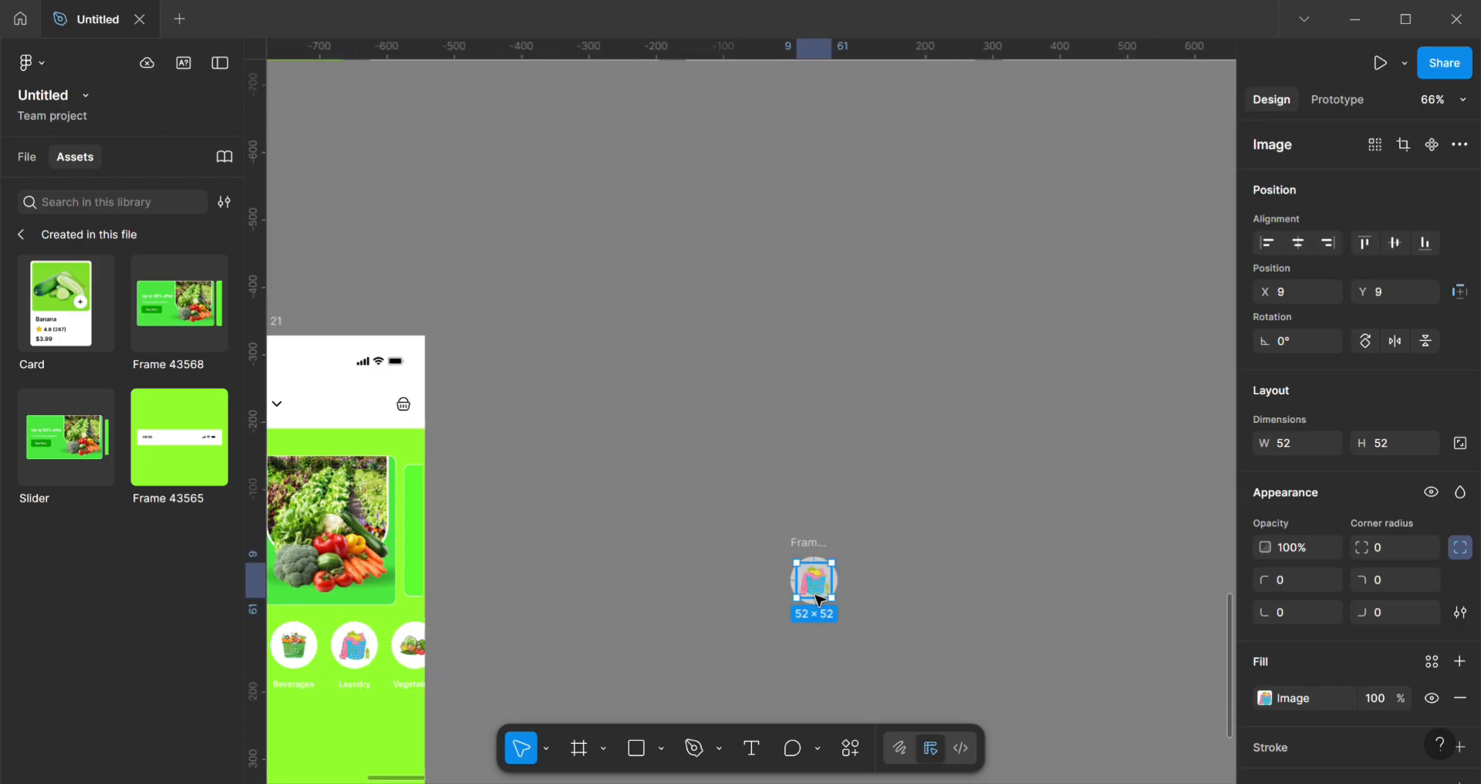
pyautogui.click(944, 625)
# Step: Add a "laundry" text label and centre it beneath the grey circle
pyautogui.click(751, 747)
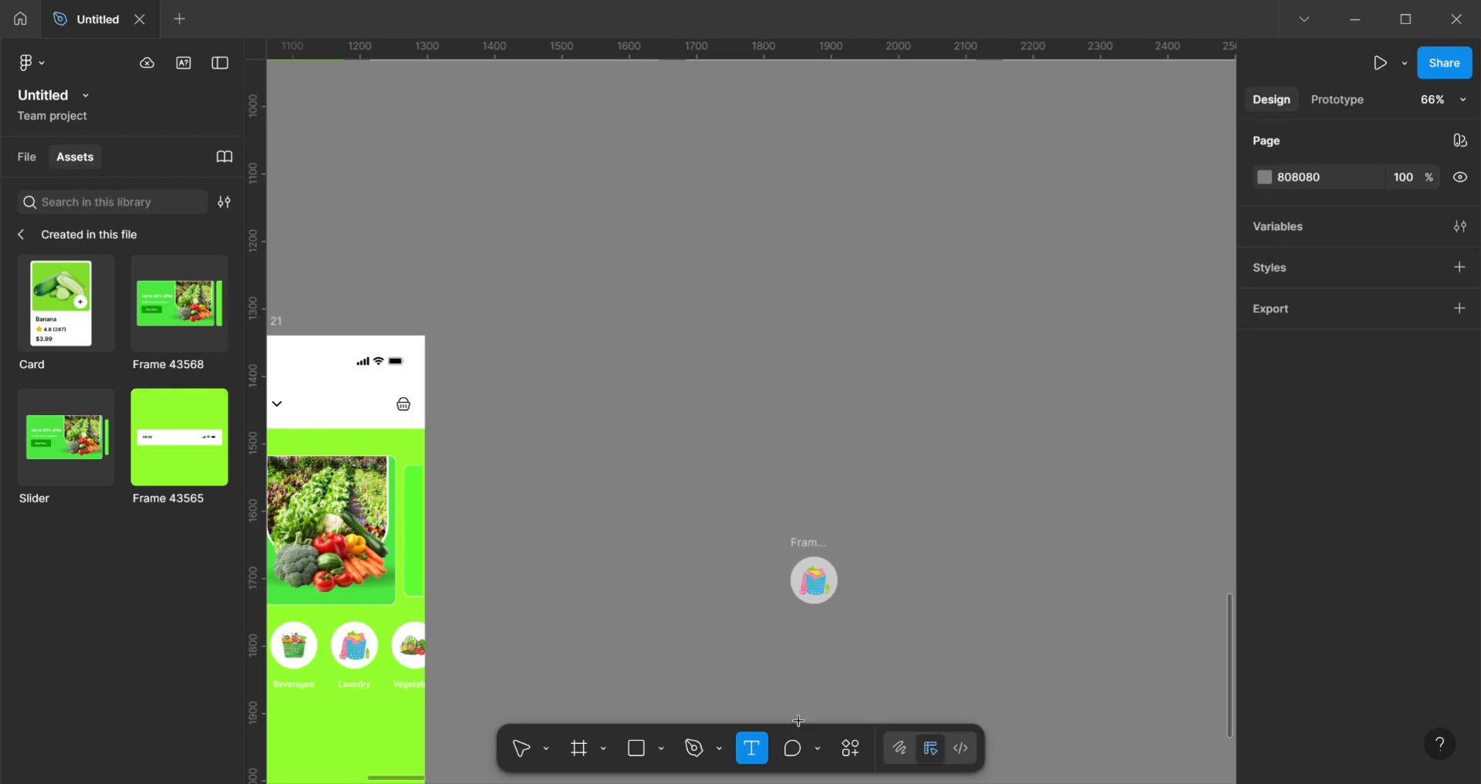
pyautogui.click(817, 645)
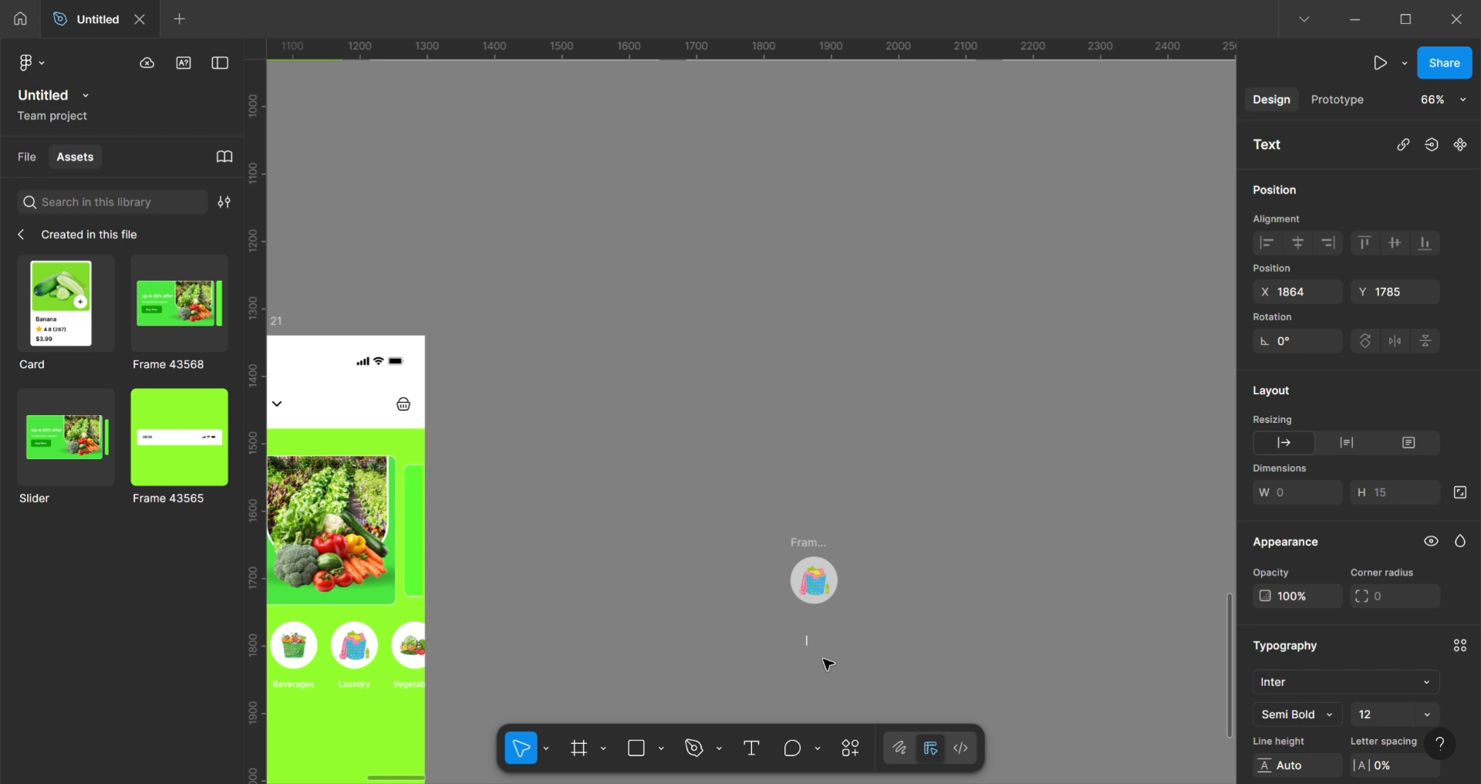
pyautogui.write('lzn')
pyautogui.press('BackSpace')
pyautogui.write('laundry')
pyautogui.press('Escape')
pyautogui.moveTo(818, 651); pyautogui.dragTo(824, 638)
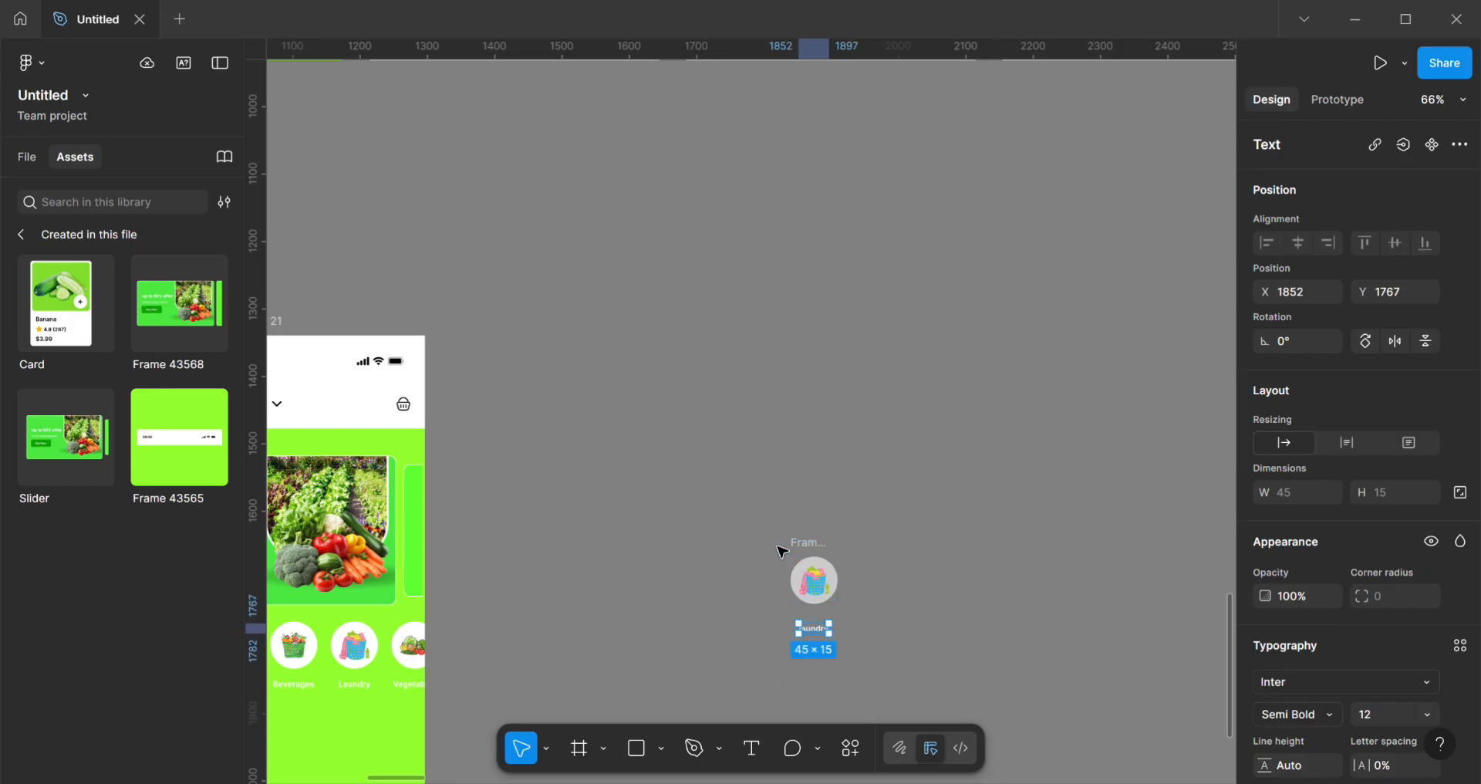
# Step: Move the laundry label up closer beneath the circle, to Y 1751, keeping it centred
pyautogui.moveTo(780, 548); pyautogui.dragTo(848, 671)
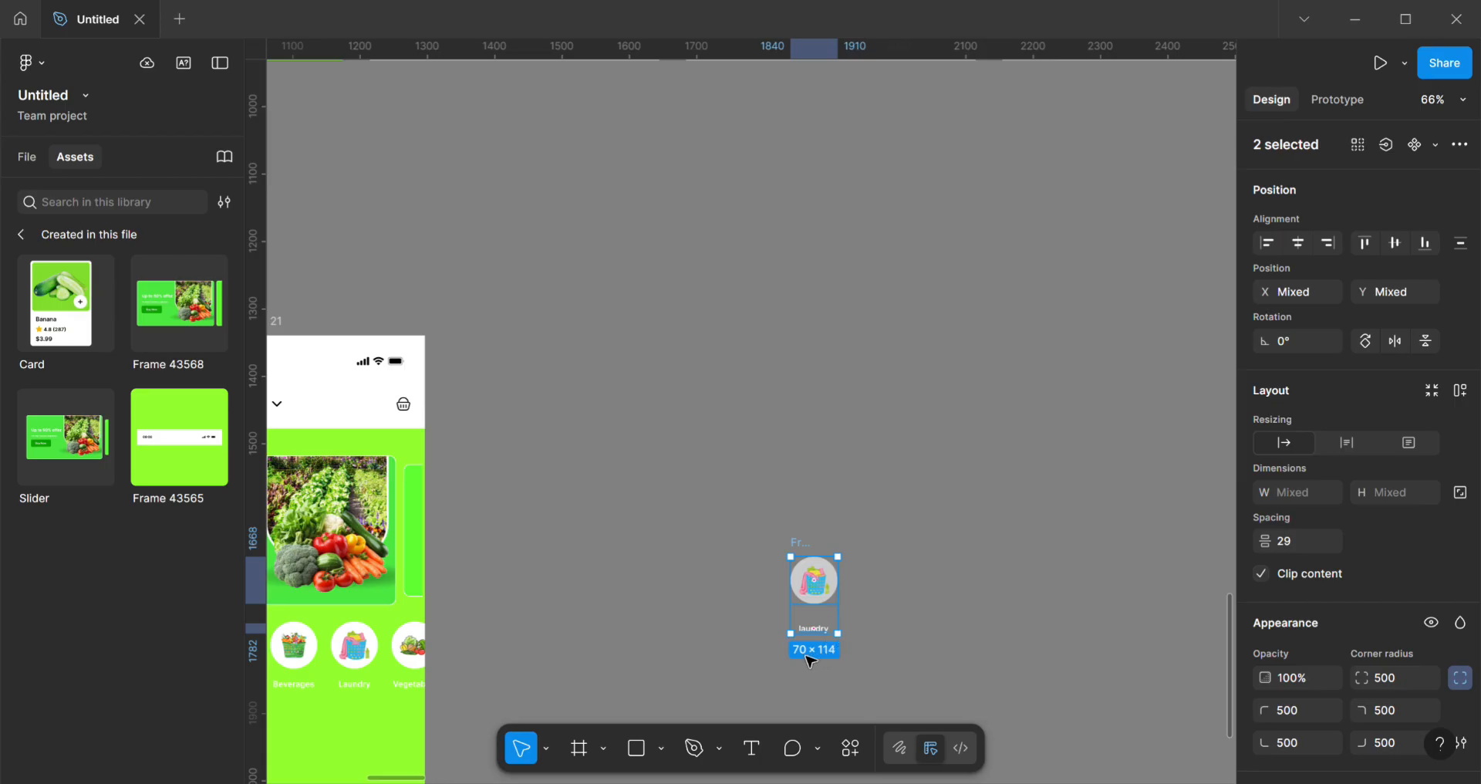
pyautogui.click(894, 656)
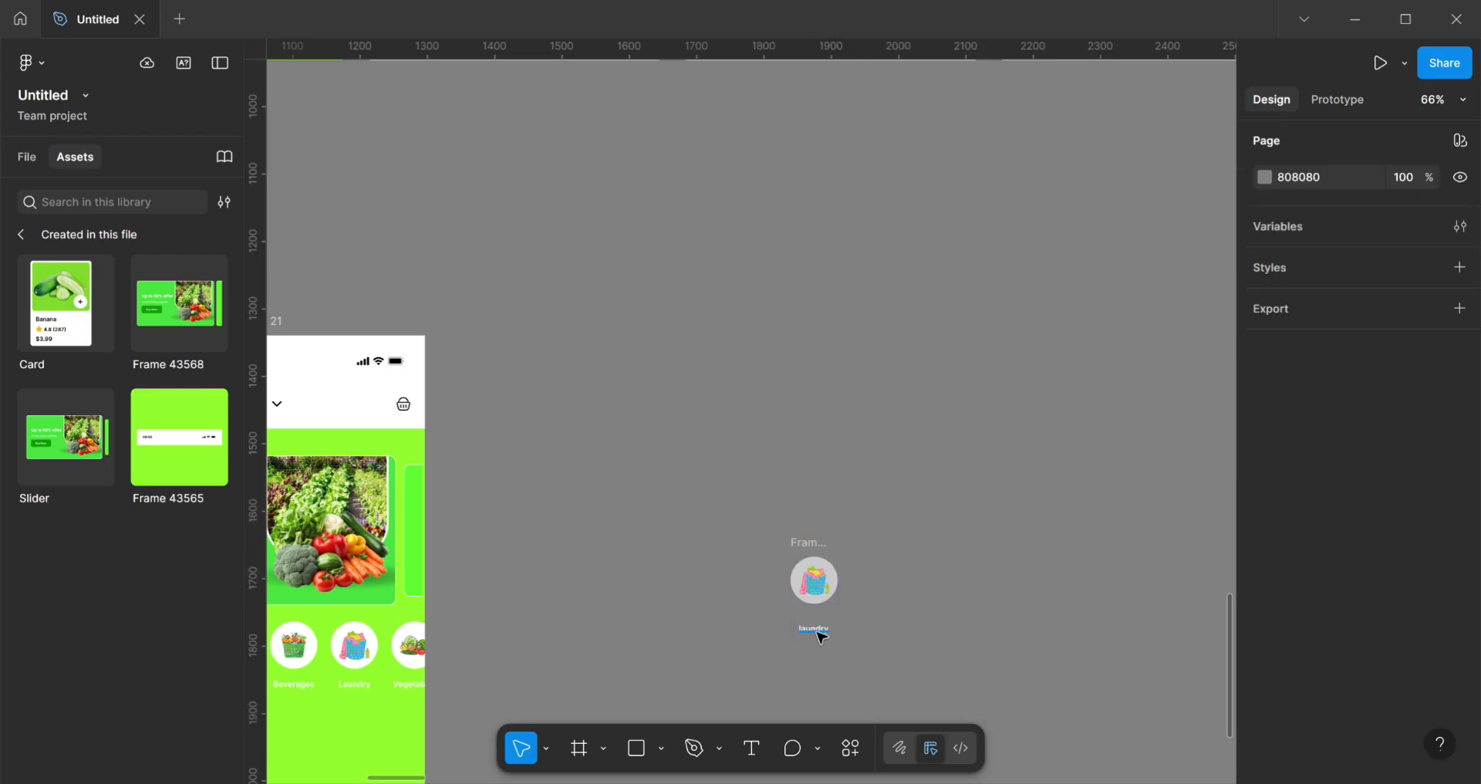
pyautogui.click(822, 636)
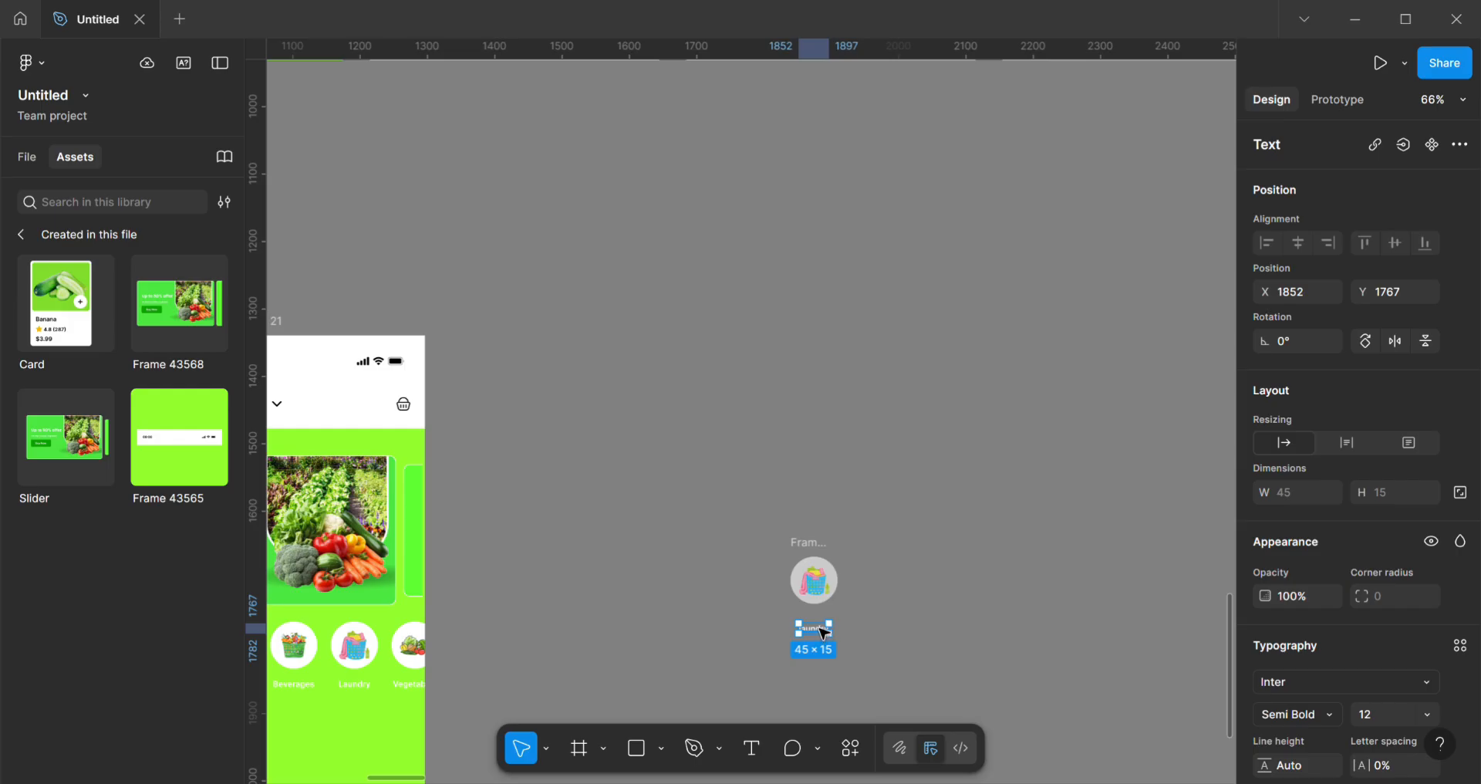
pyautogui.click(848, 590)
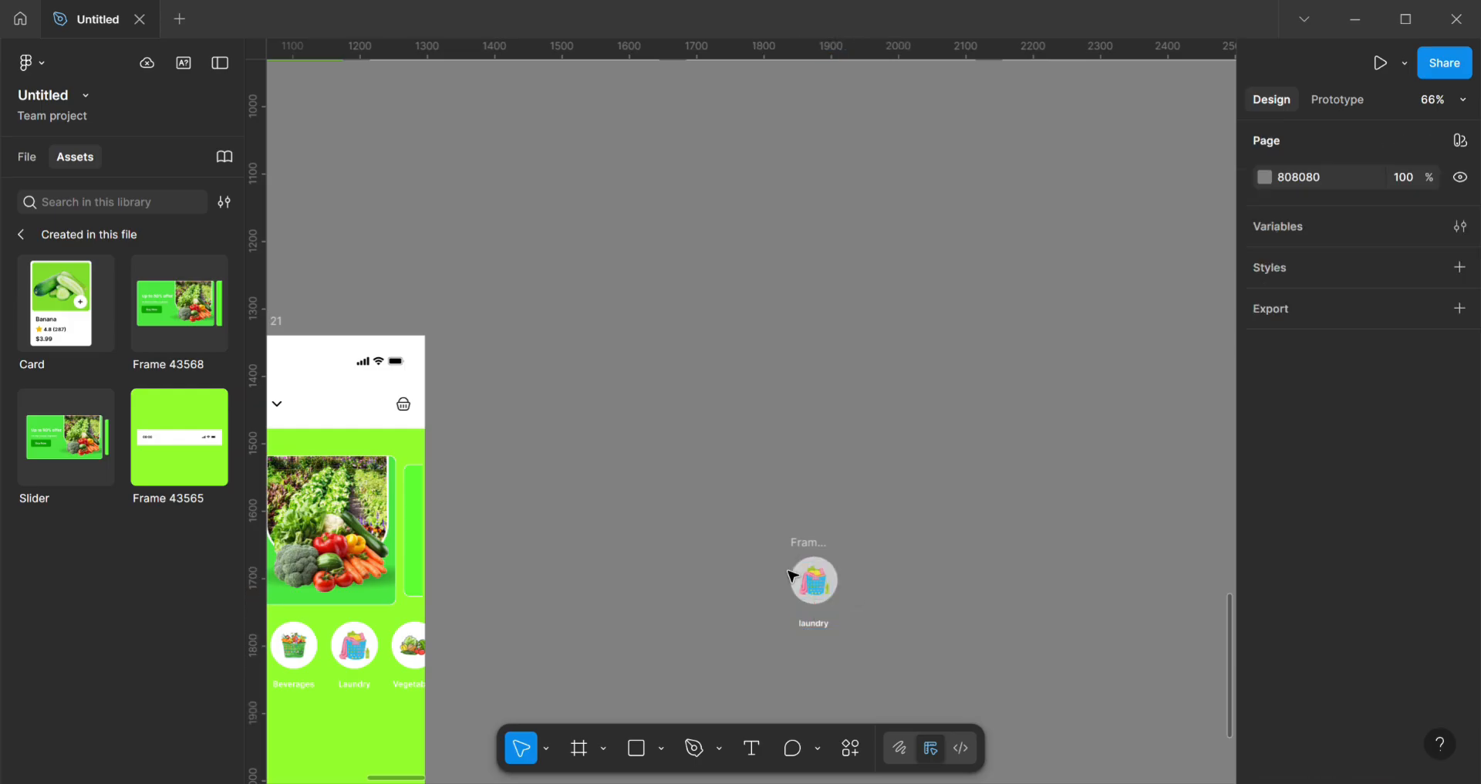
pyautogui.moveTo(800, 550); pyautogui.dragTo(837, 647)
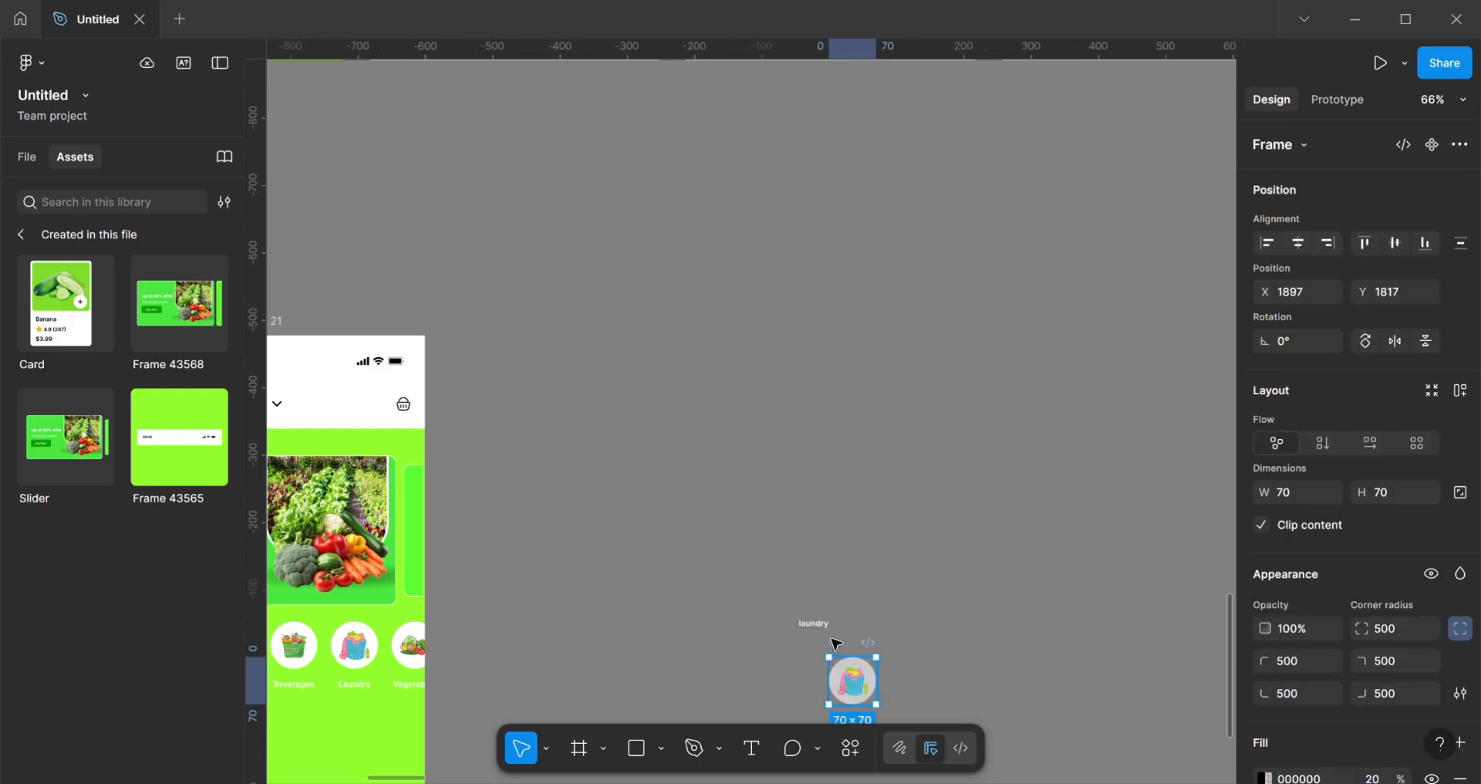
pyautogui.hotkey('ctrl', 'z')
pyautogui.moveTo(774, 526); pyautogui.dragTo(842, 673)
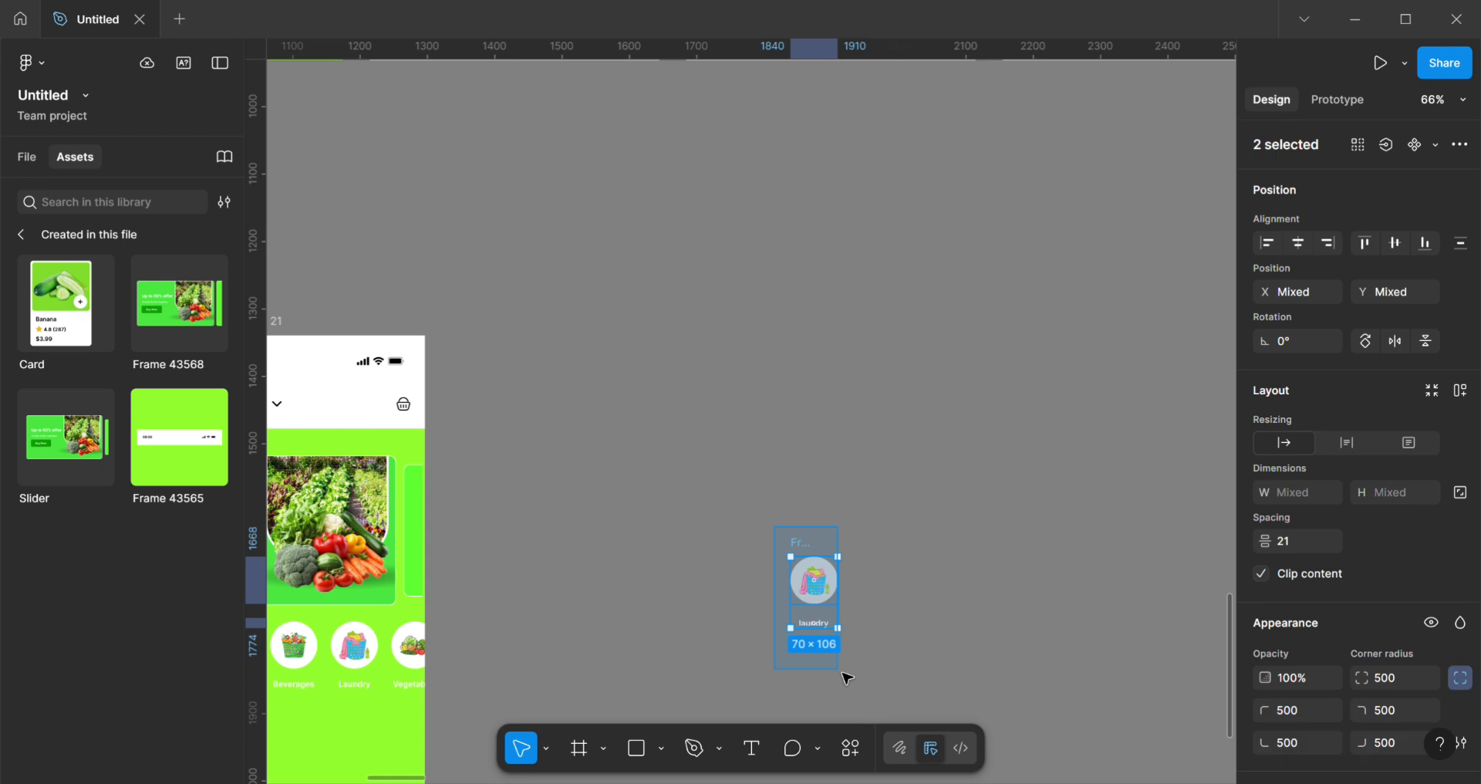
pyautogui.click(867, 637)
pyautogui.click(822, 632)
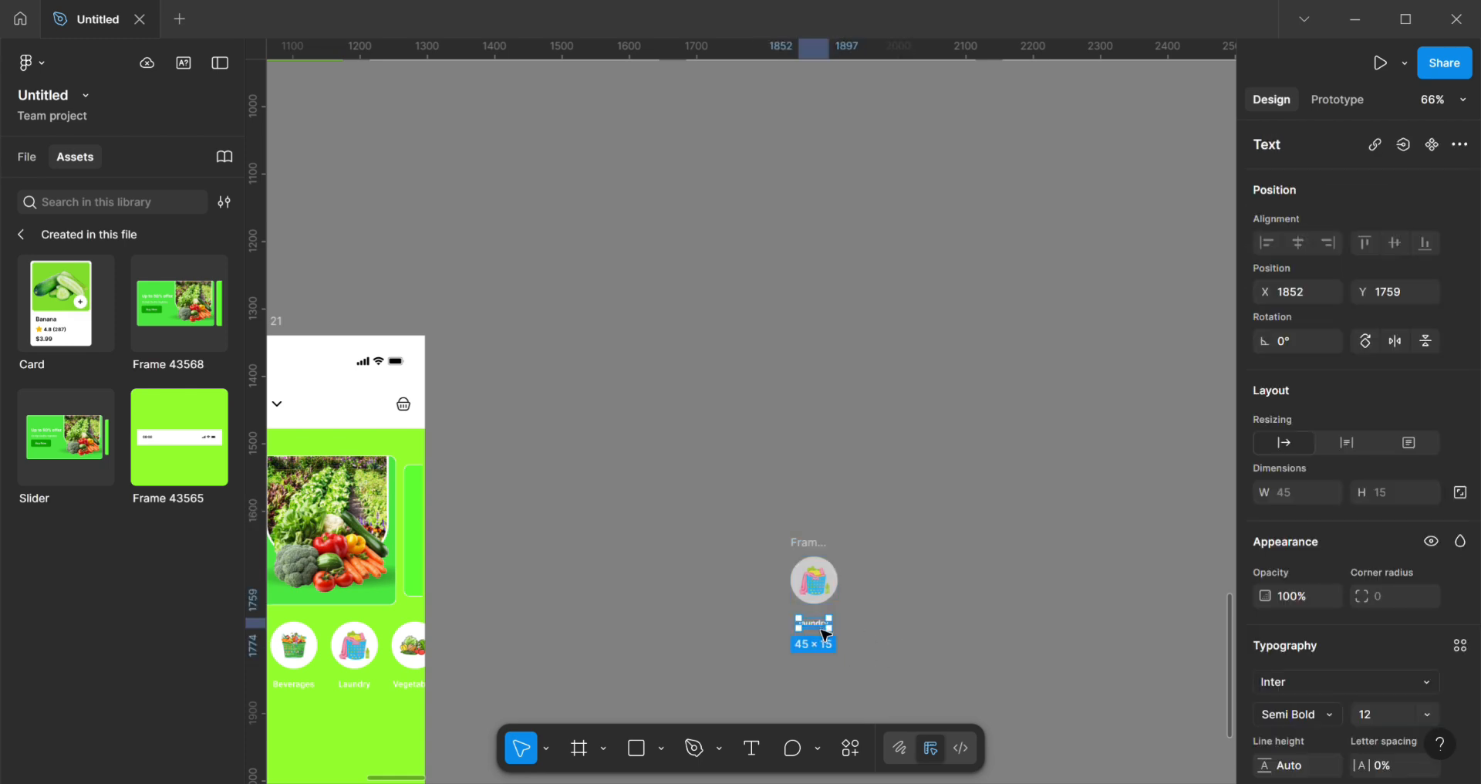
pyautogui.moveTo(824, 629); pyautogui.dragTo(822, 627)
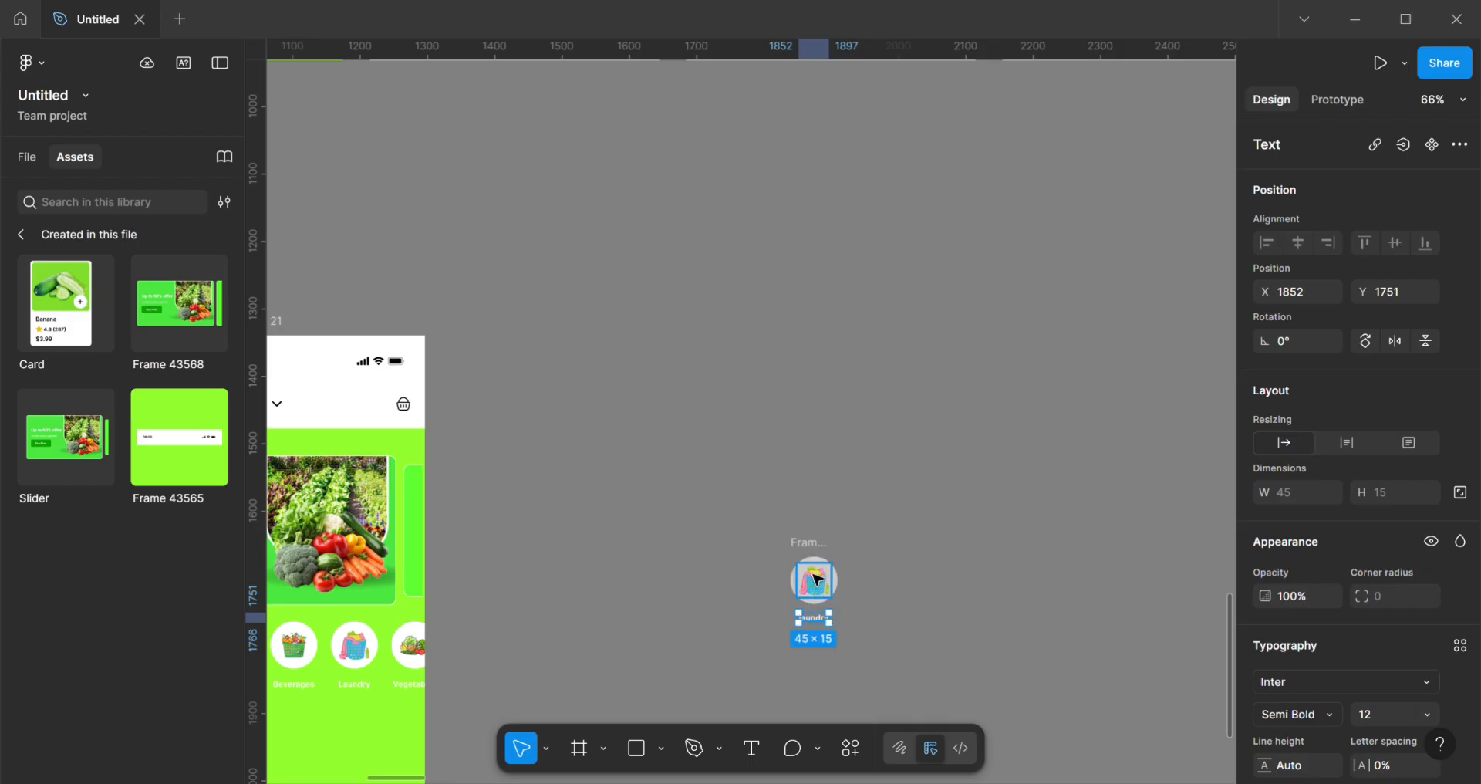
# Step: Resize the circle and its laundry label together to 70 × 102
pyautogui.moveTo(777, 533); pyautogui.dragTo(867, 661)
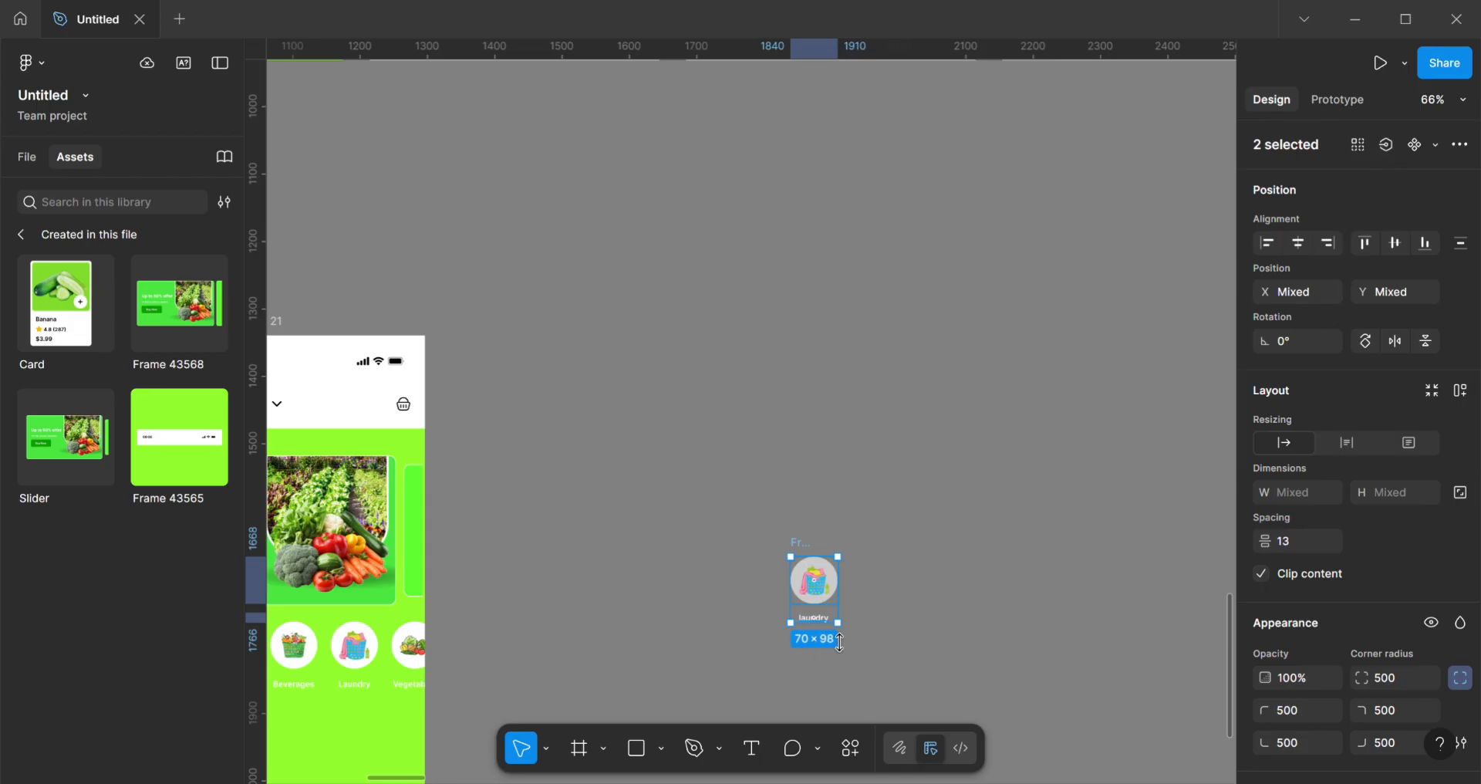
pyautogui.moveTo(840, 645); pyautogui.dragTo(840, 636)
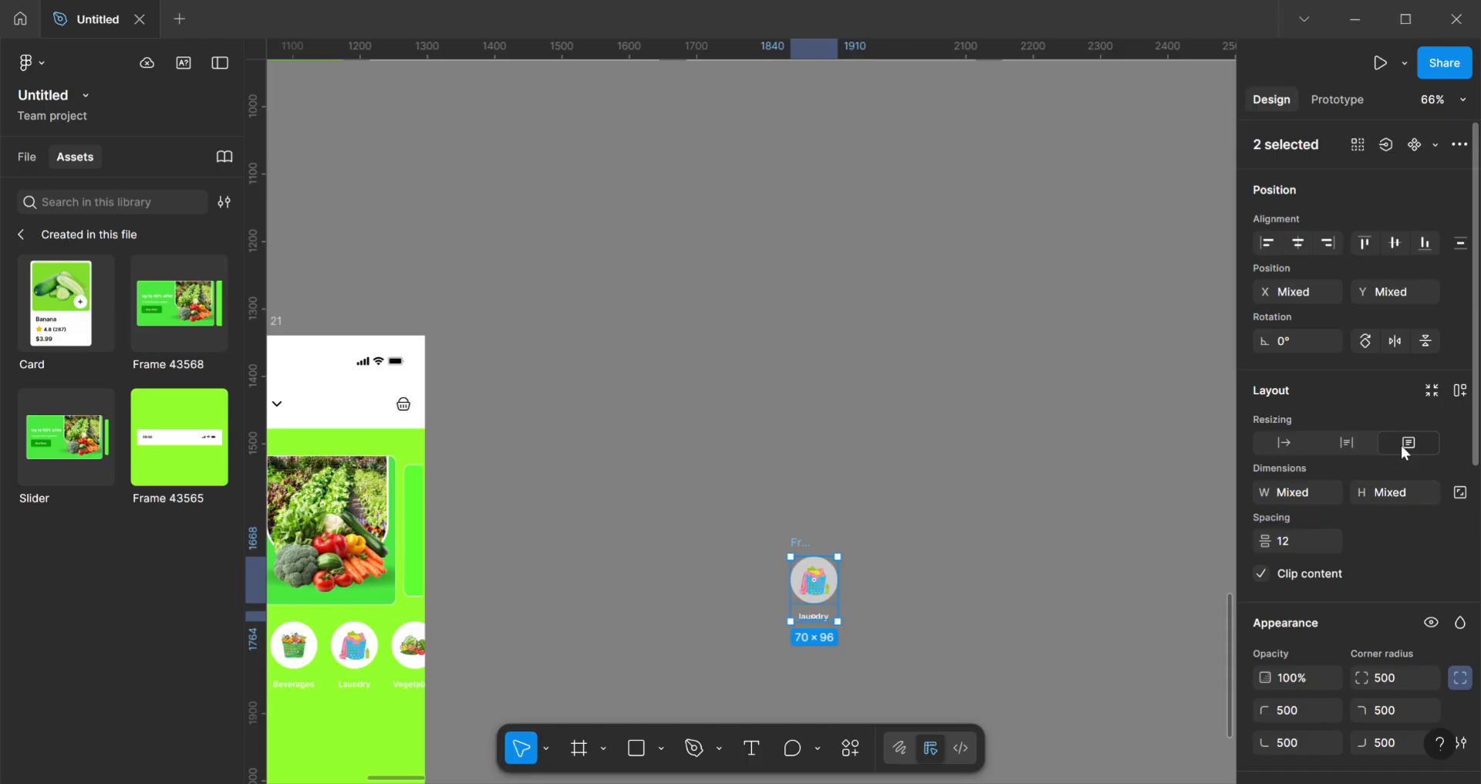
pyautogui.scroll(-4, 1400, 441)
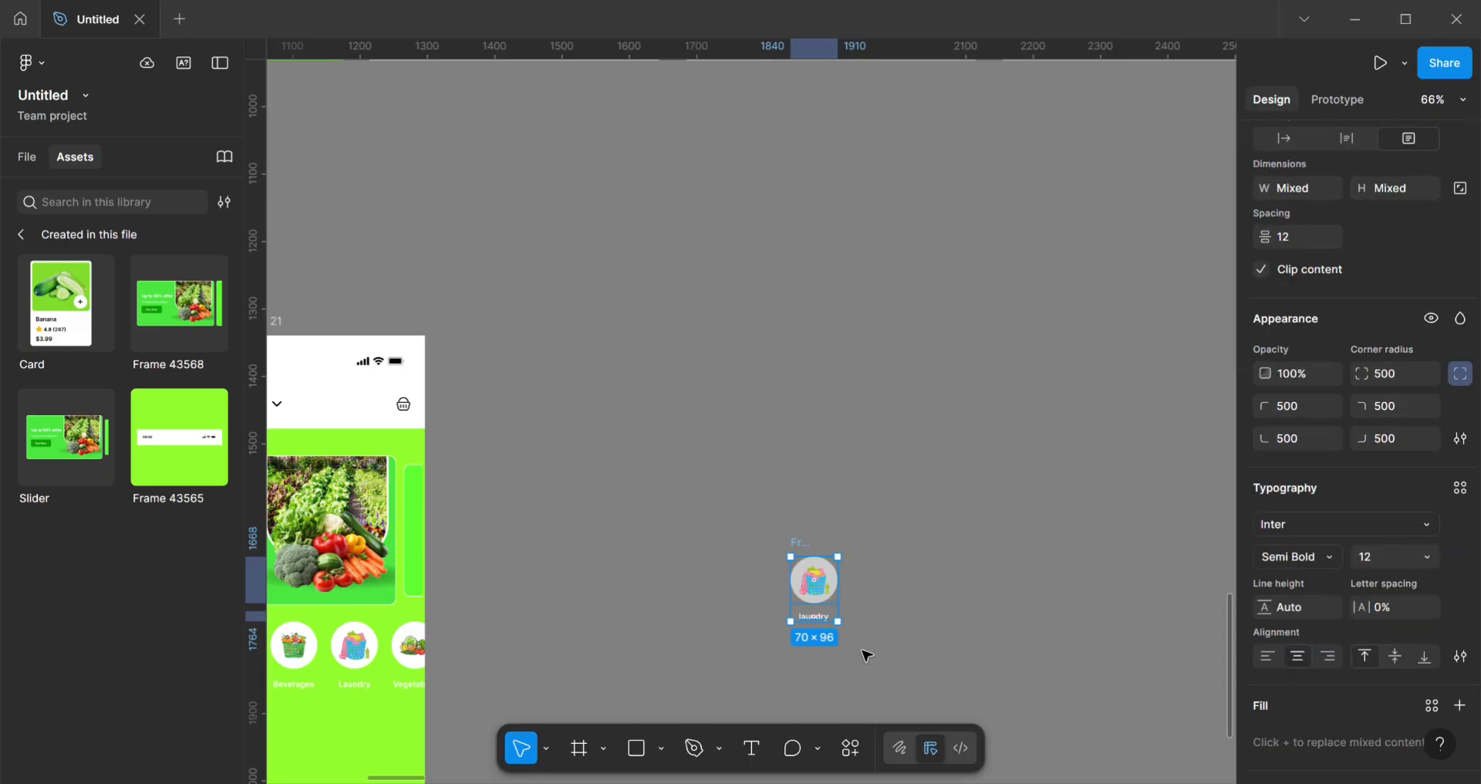
pyautogui.scroll(3, 1206, 518)
pyautogui.scroll(-5, 969, 587)
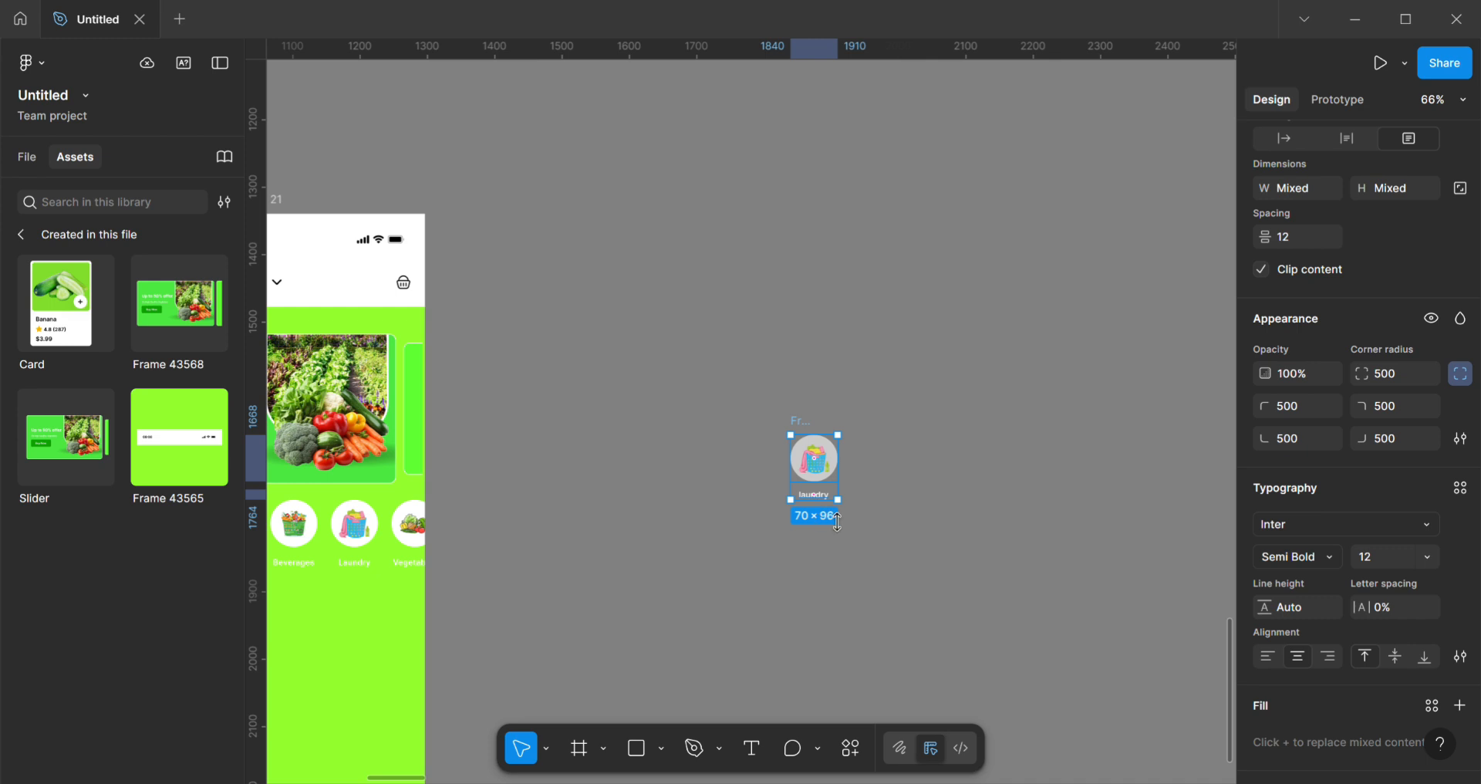
pyautogui.moveTo(838, 523); pyautogui.dragTo(840, 520)
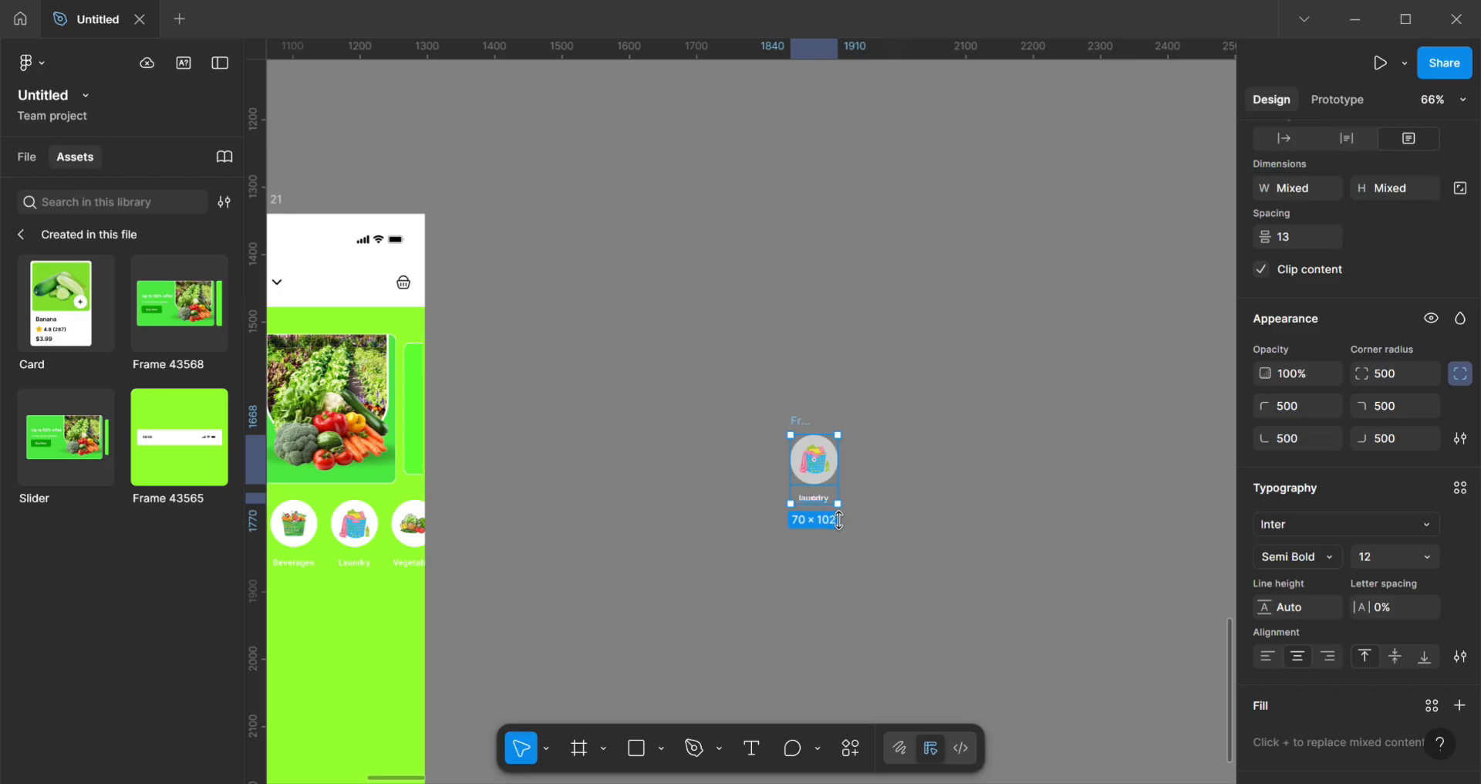
pyautogui.click(977, 470)
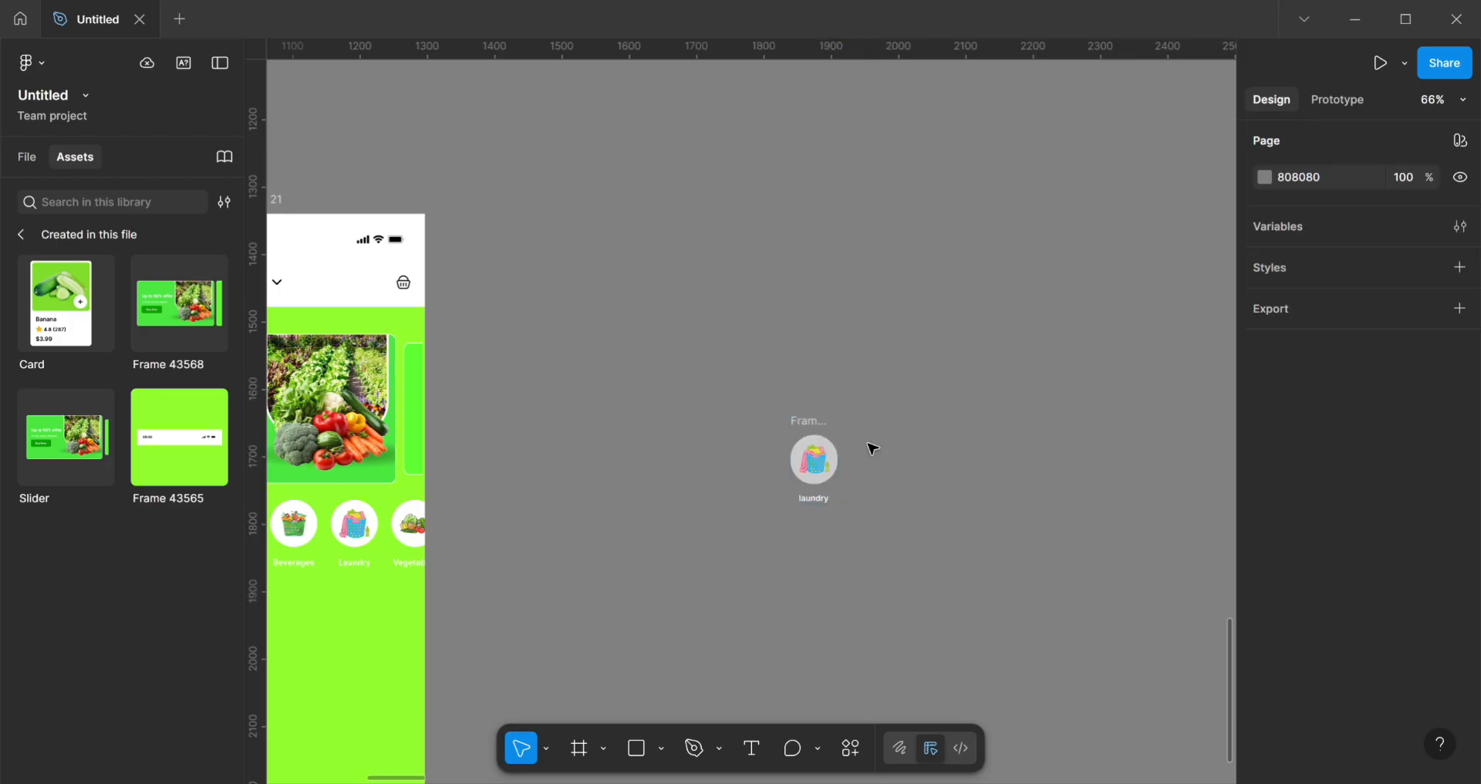
# Step: Duplicate the laundry circle frame four times to form an evenly spaced horizontal row of five
pyautogui.click(820, 451)
pyautogui.click(895, 475)
pyautogui.click(824, 423)
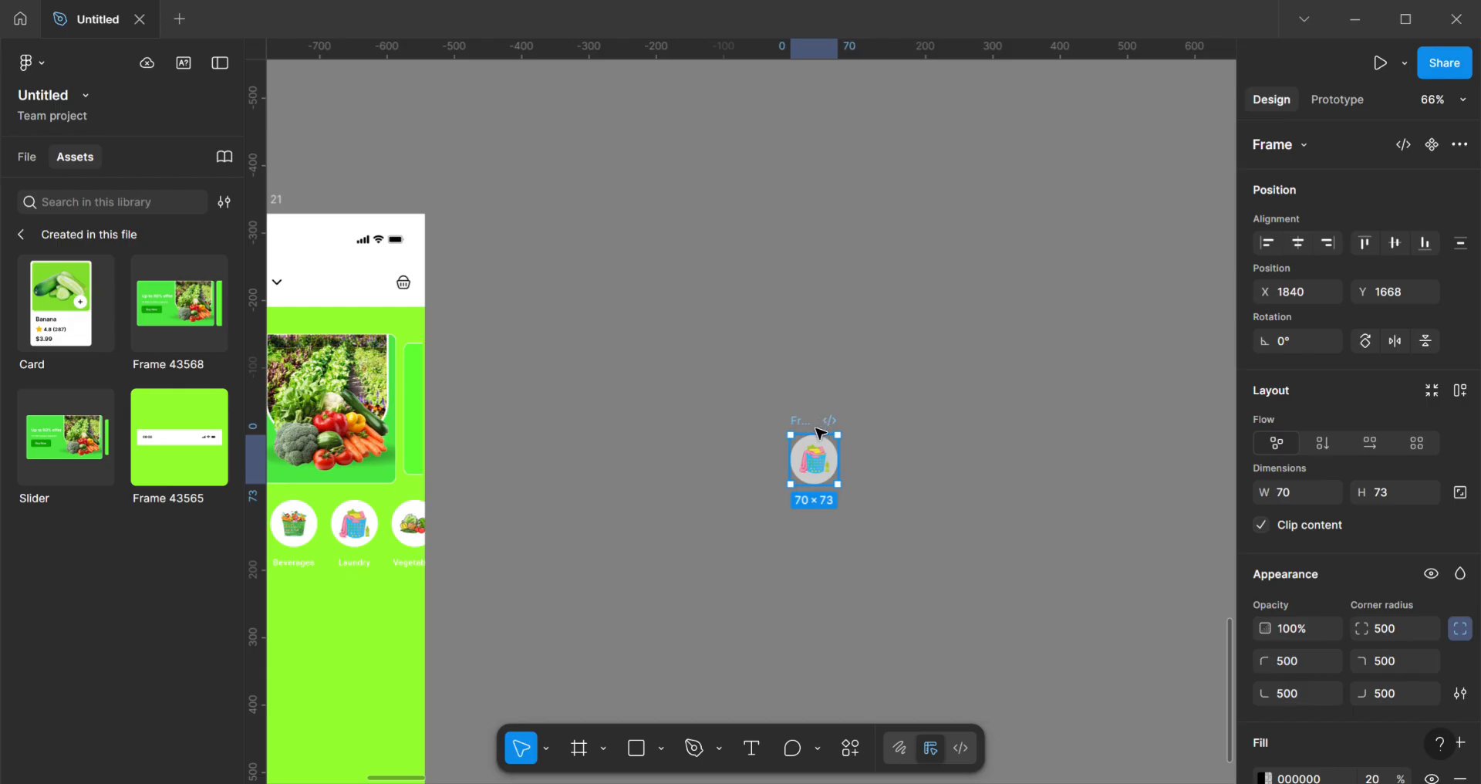
pyautogui.hotkey('ctrl', 'd')
pyautogui.hotkey('ctrl', 'd')
pyautogui.hotkey('ctrl', 'd')
pyautogui.hotkey('ctrl', 'd')
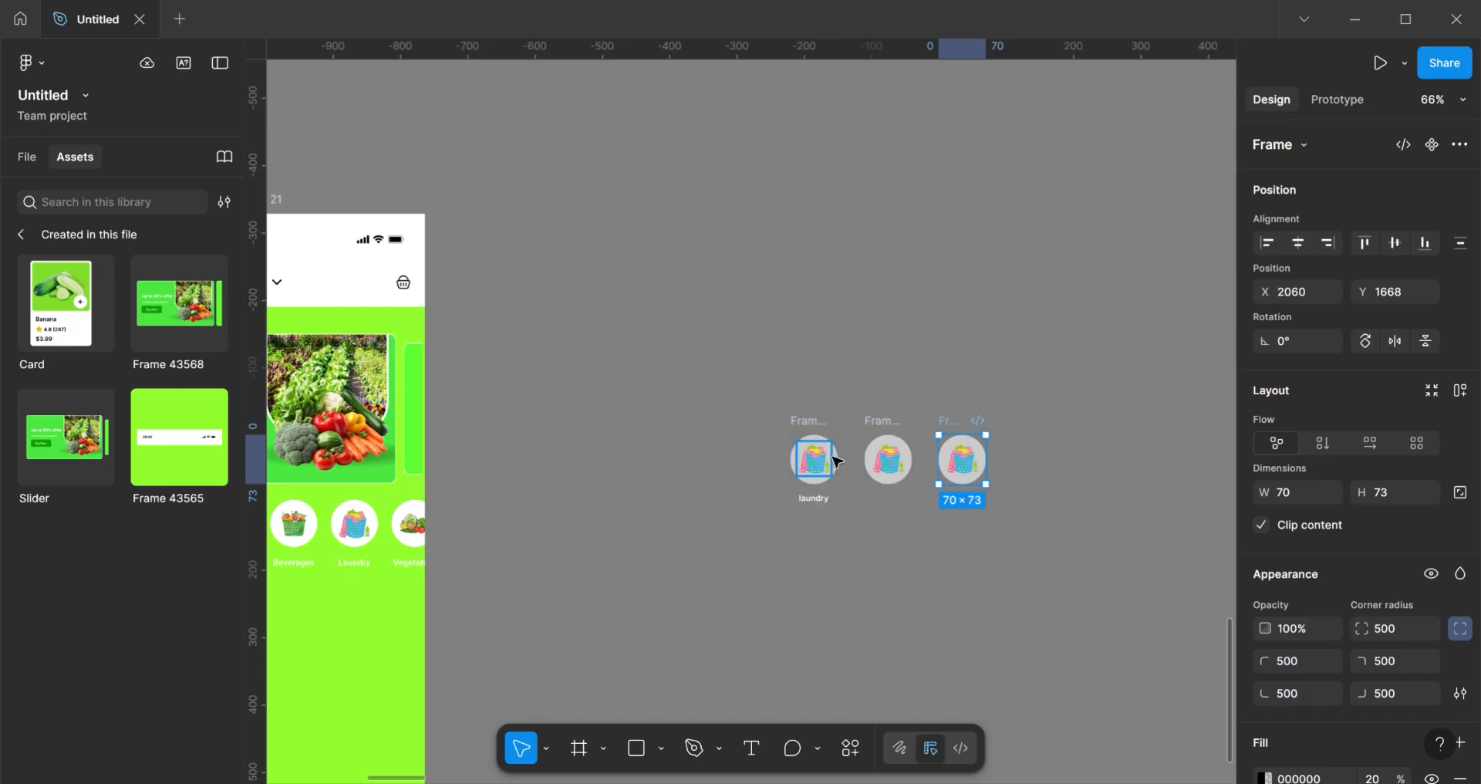
# Step: Enclose all five circles and the laundry label in one new frame
pyautogui.click(764, 371)
pyautogui.moveTo(735, 418); pyautogui.dragTo(1223, 553)
pyautogui.rightClick(830, 490)
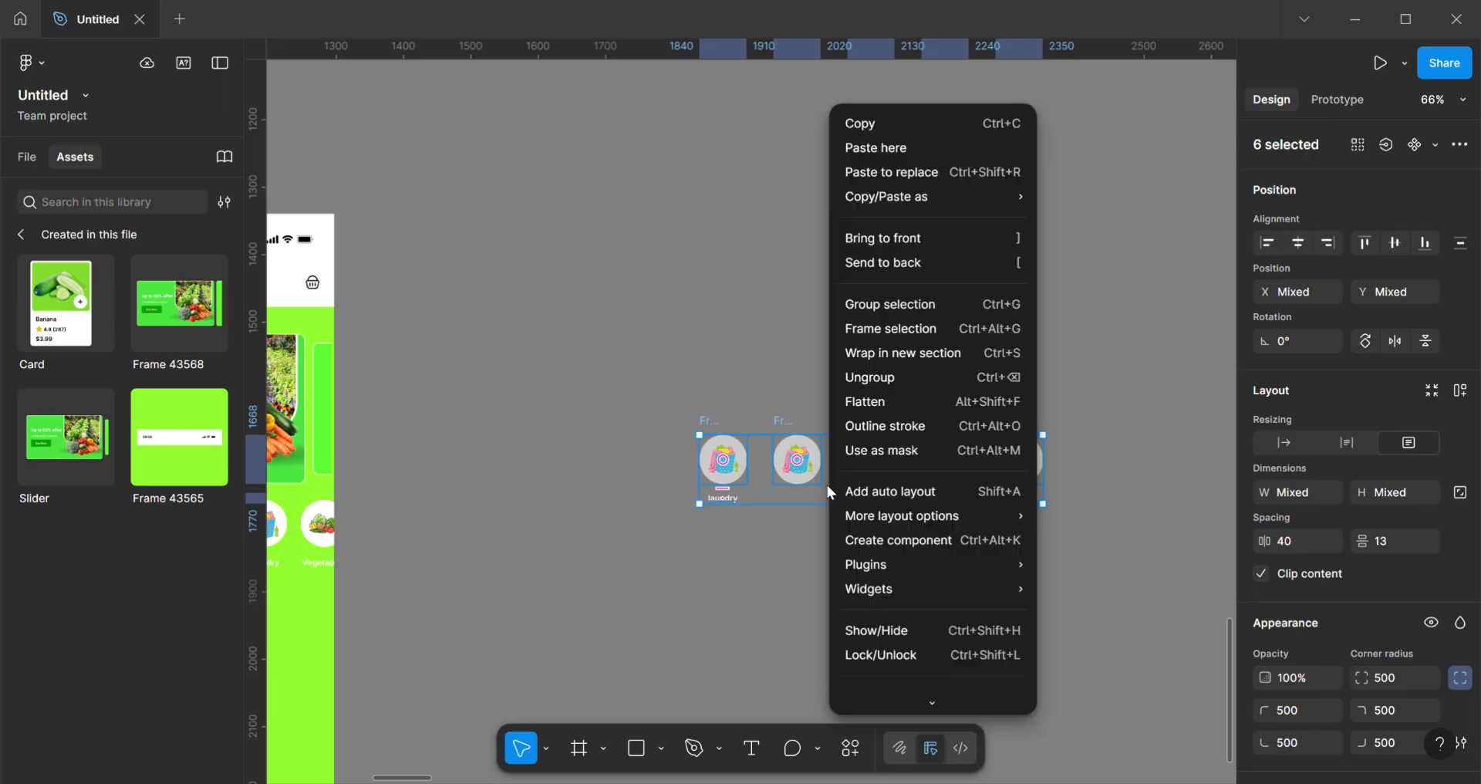
pyautogui.click(910, 329)
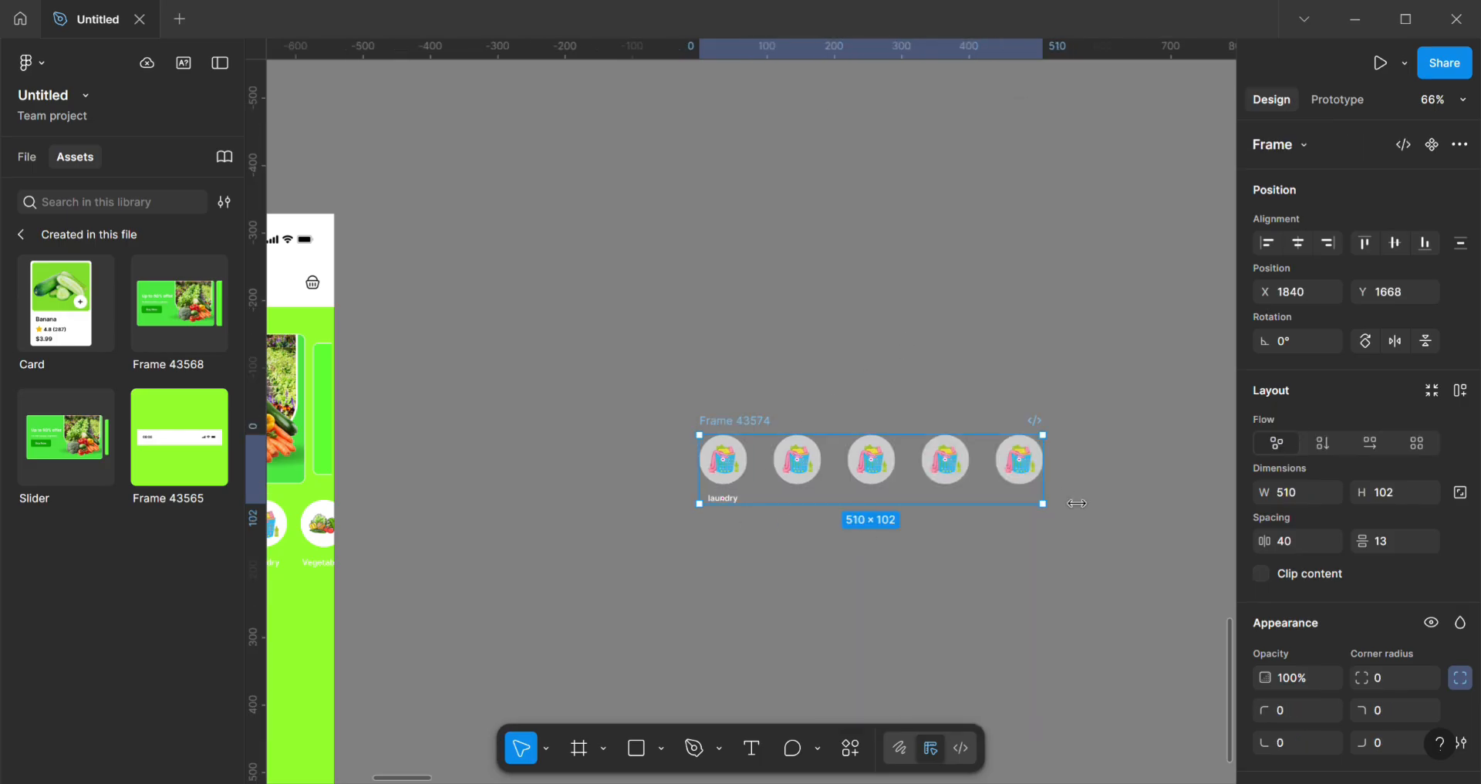
# Step: Widen the frame around the circle row to 1328 px, leaving the circles at its start
pyautogui.moveTo(1059, 501); pyautogui.dragTo(1254, 498)
pyautogui.click(972, 645)
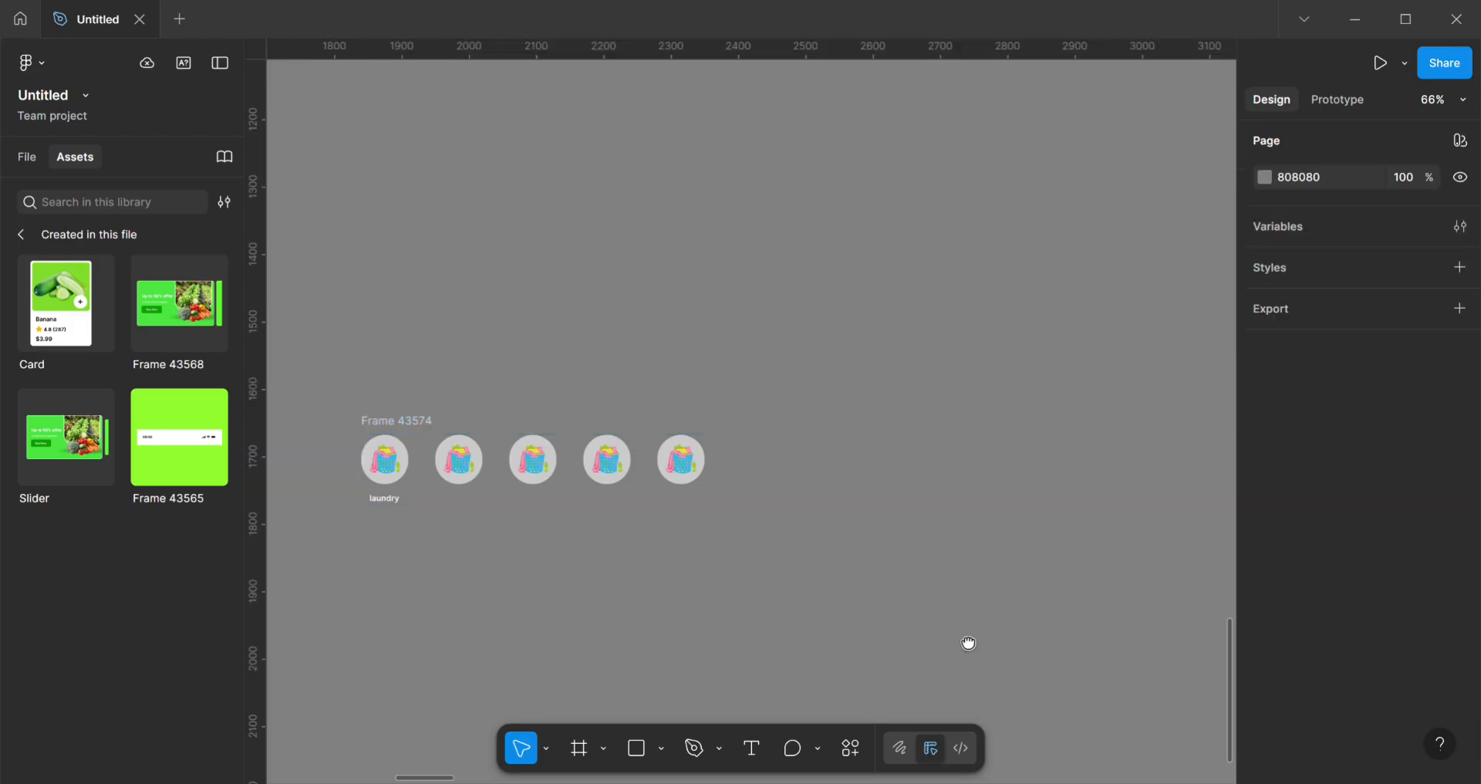
pyautogui.moveTo(969, 644); pyautogui.dragTo(828, 649)
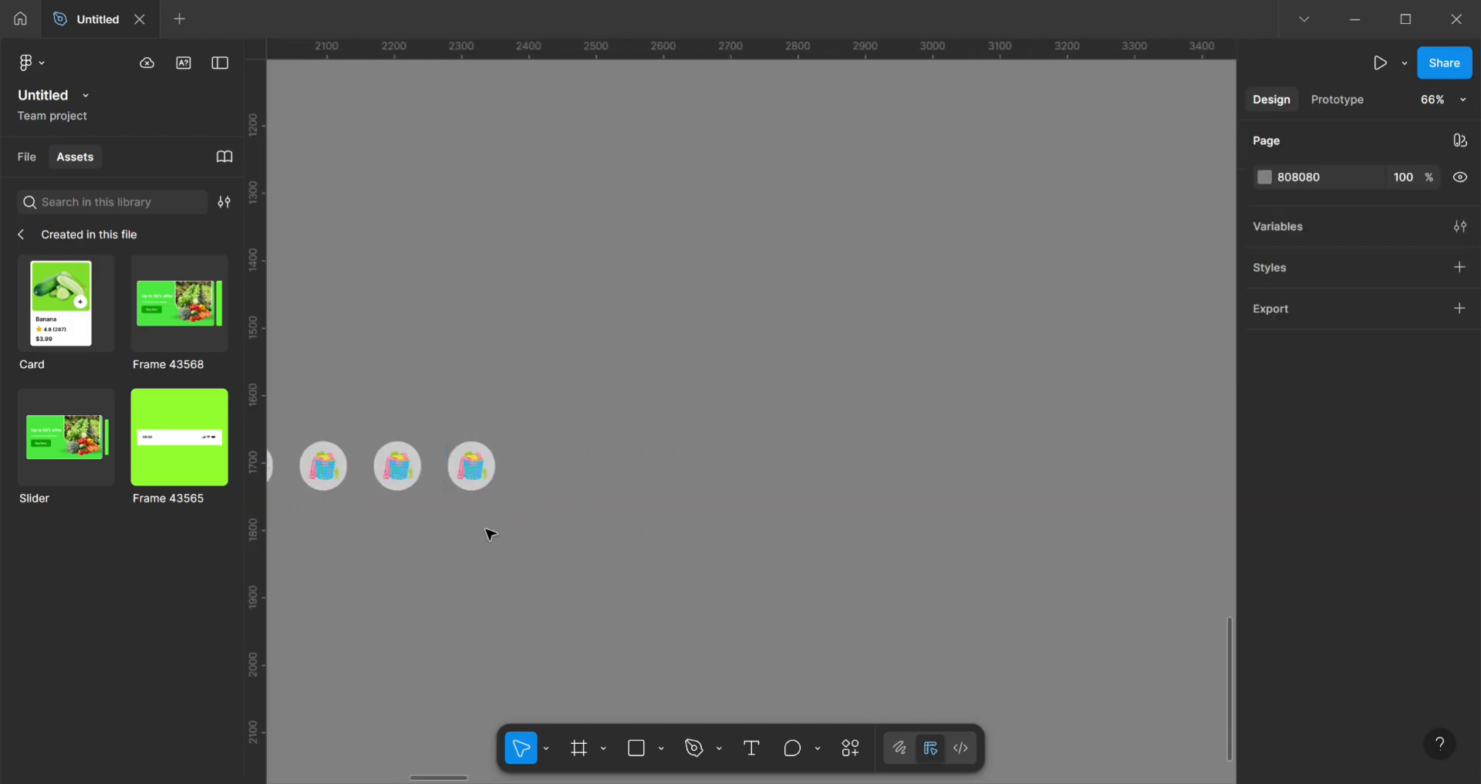
pyautogui.hscroll(-5, 491, 534)
pyautogui.click(521, 438)
pyautogui.hscroll(1, 913, 669)
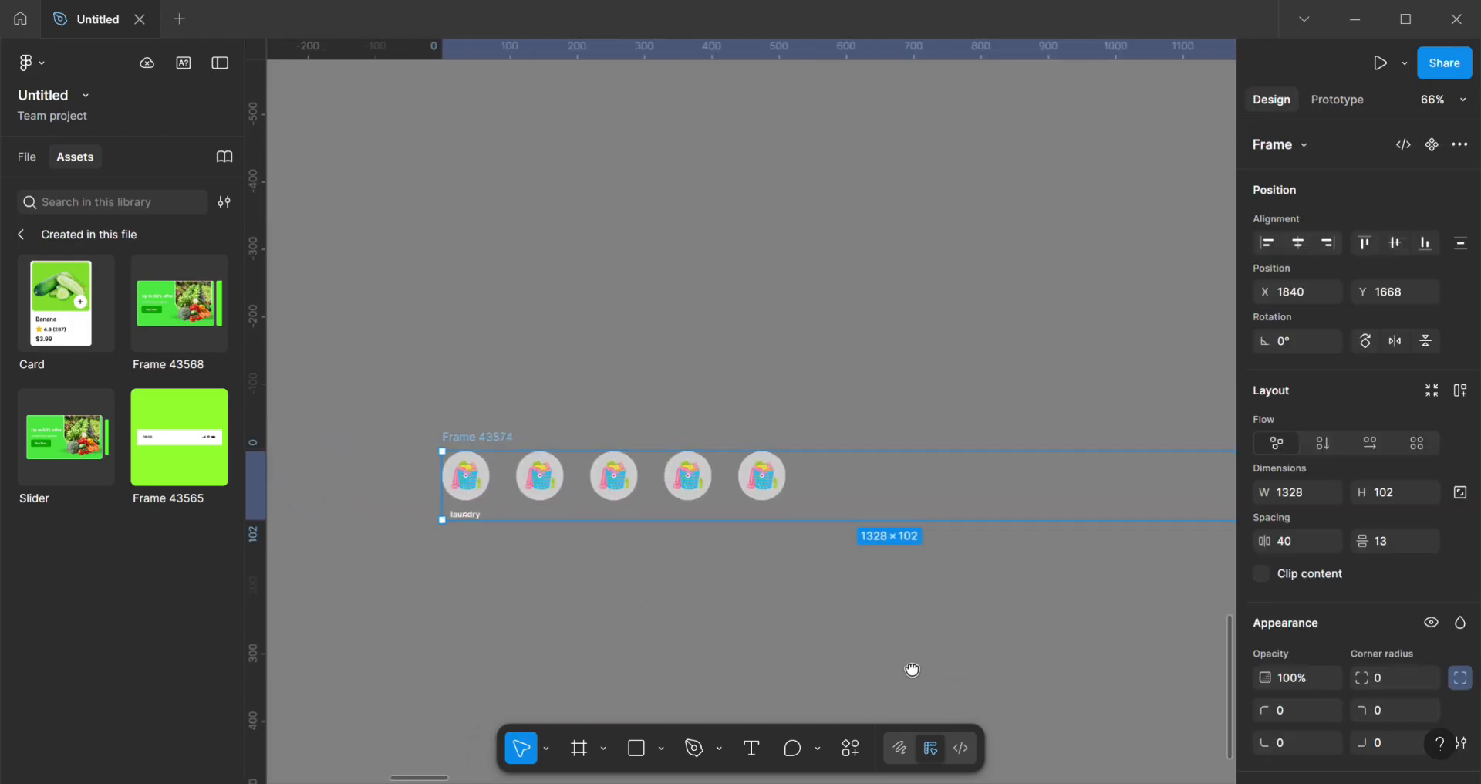
# Step: Examine the layout settings of the finished category row on the phone screen, and those of the new row's frame and first circle
pyautogui.moveTo(912, 670); pyautogui.dragTo(1164, 628)
pyautogui.moveTo(654, 691); pyautogui.dragTo(1157, 645)
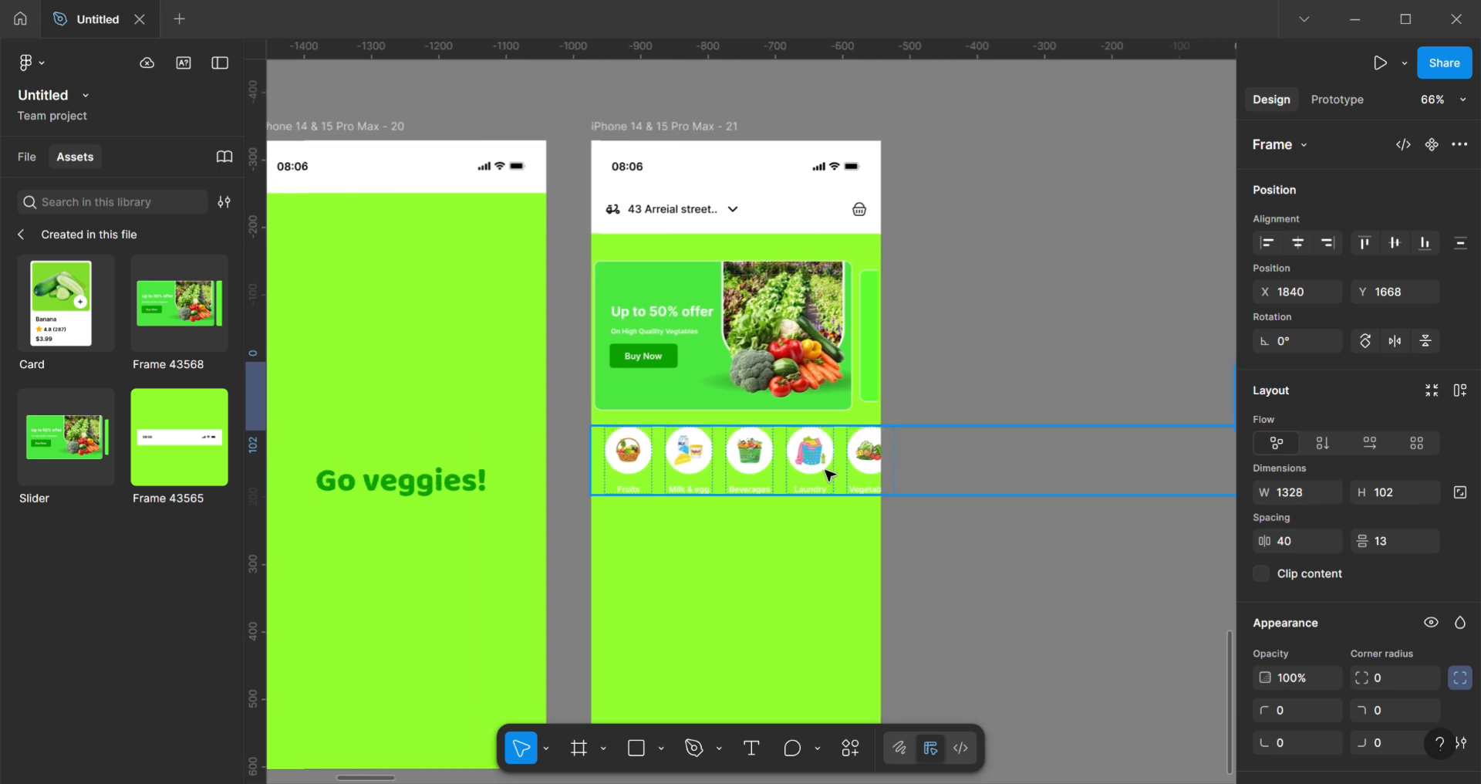
pyautogui.click(830, 474)
pyautogui.hscroll(6, 887, 586)
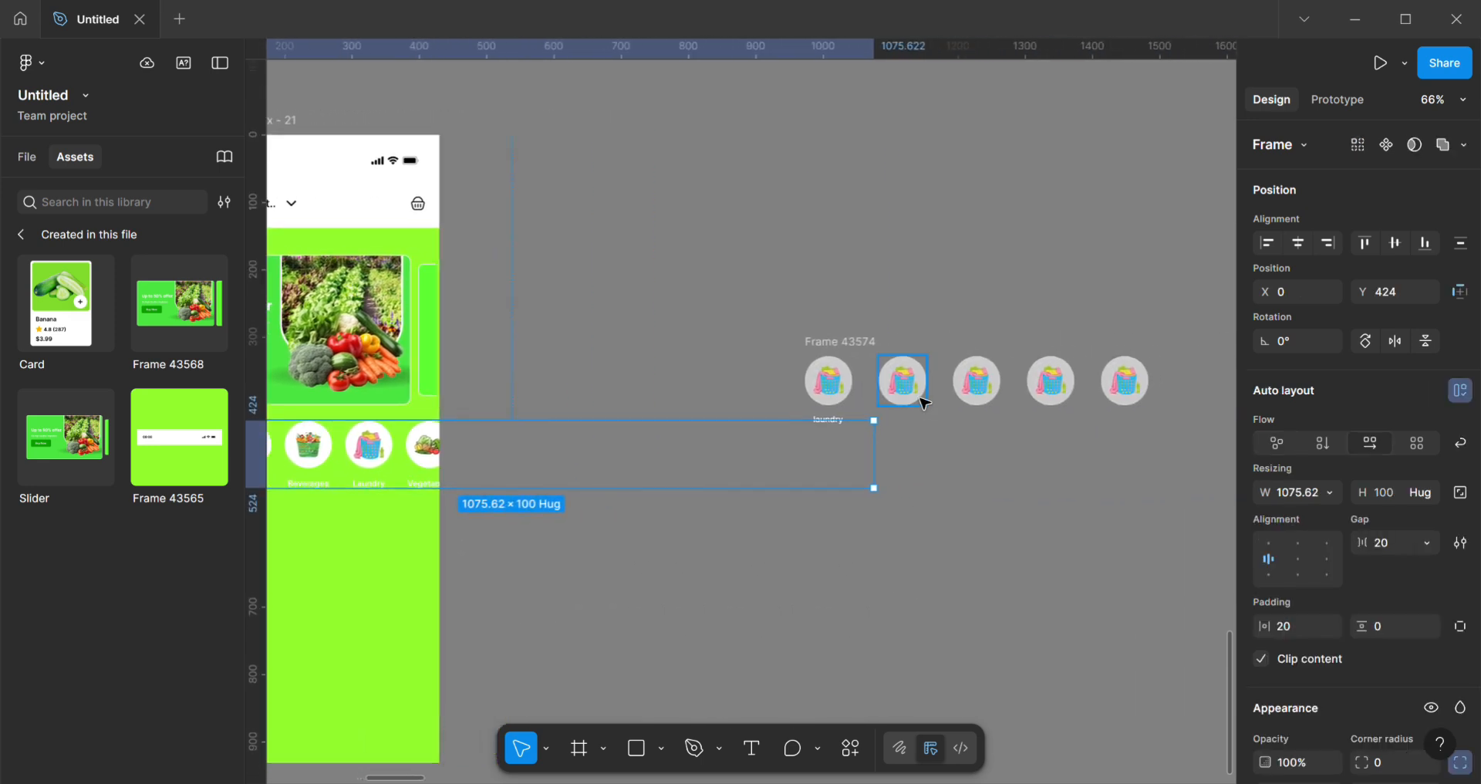
pyautogui.click(870, 348)
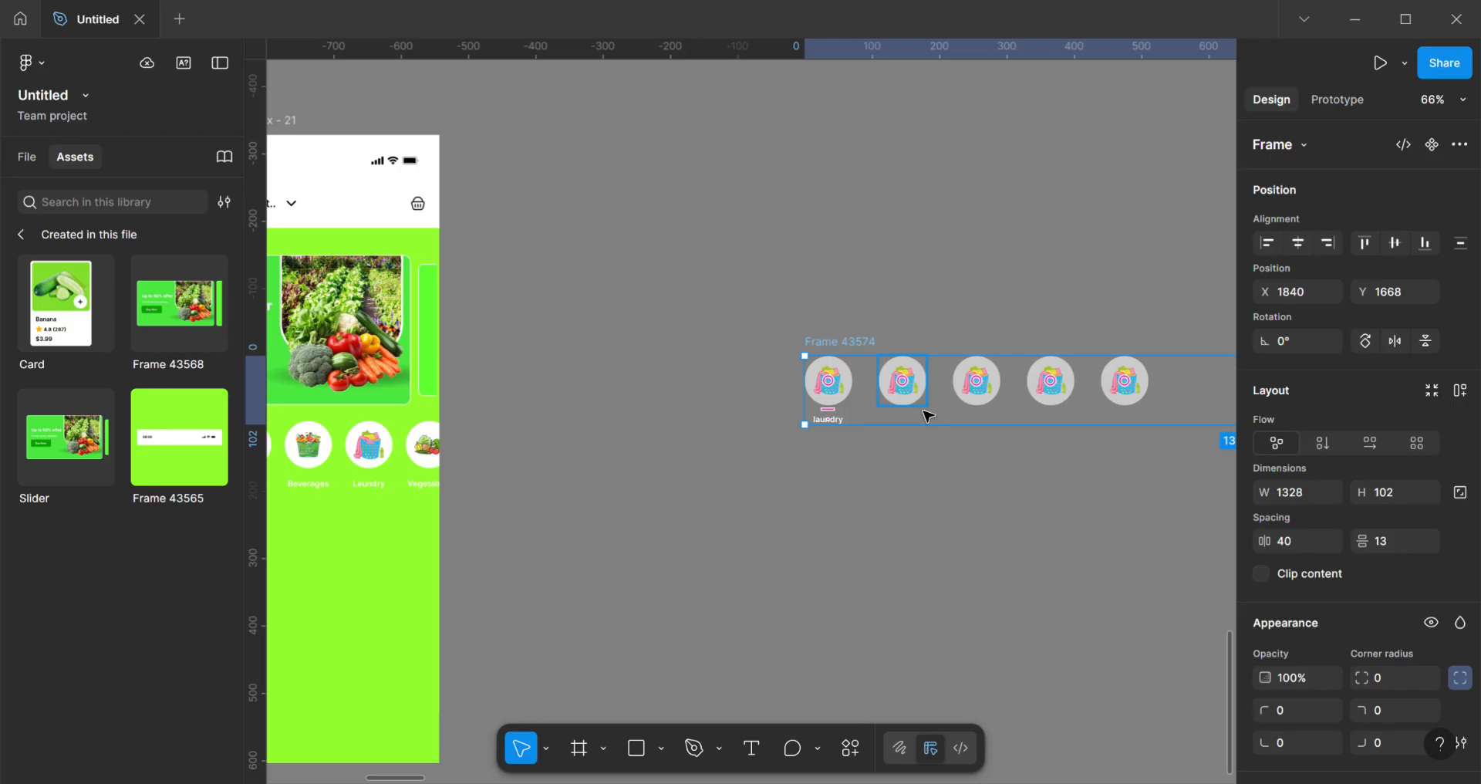
pyautogui.click(841, 398)
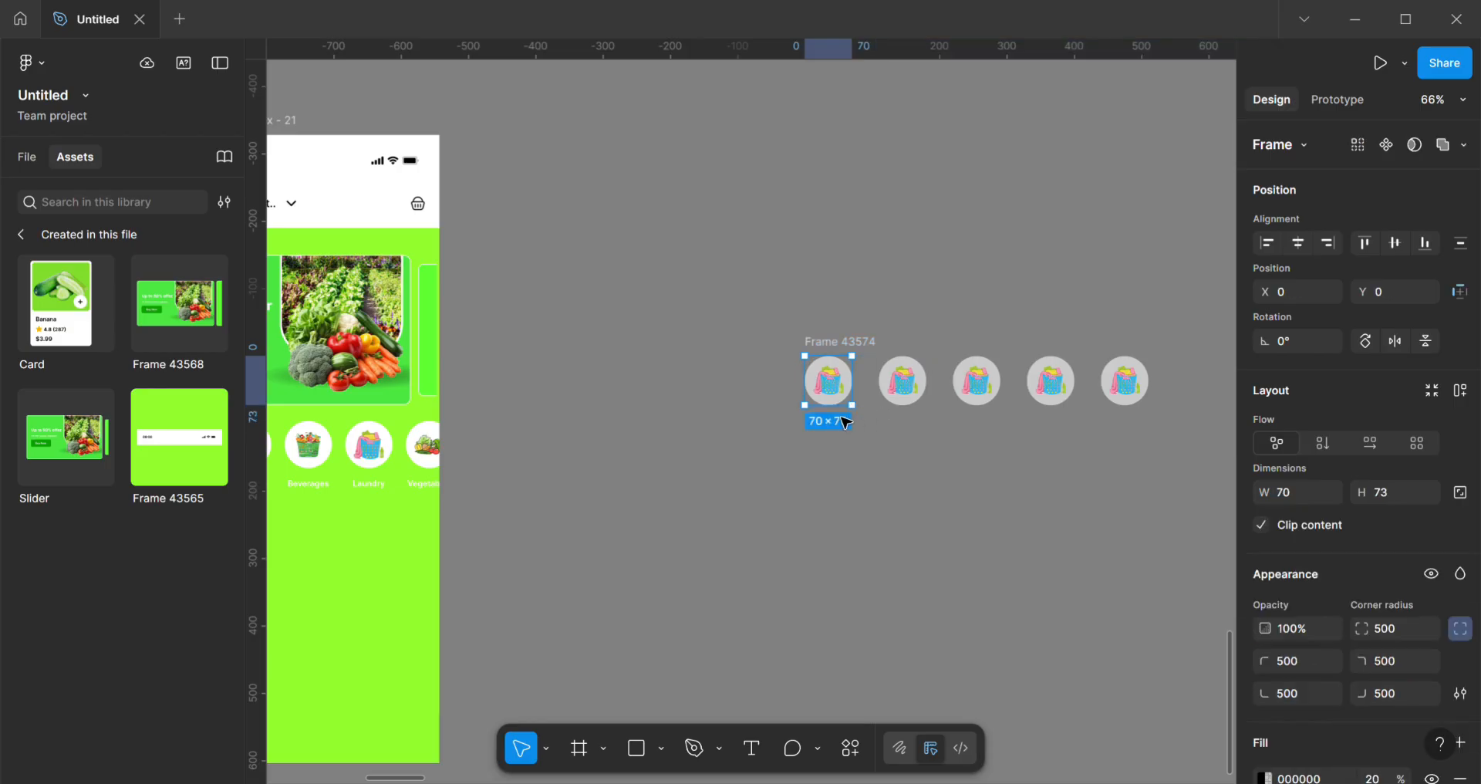
pyautogui.click(882, 420)
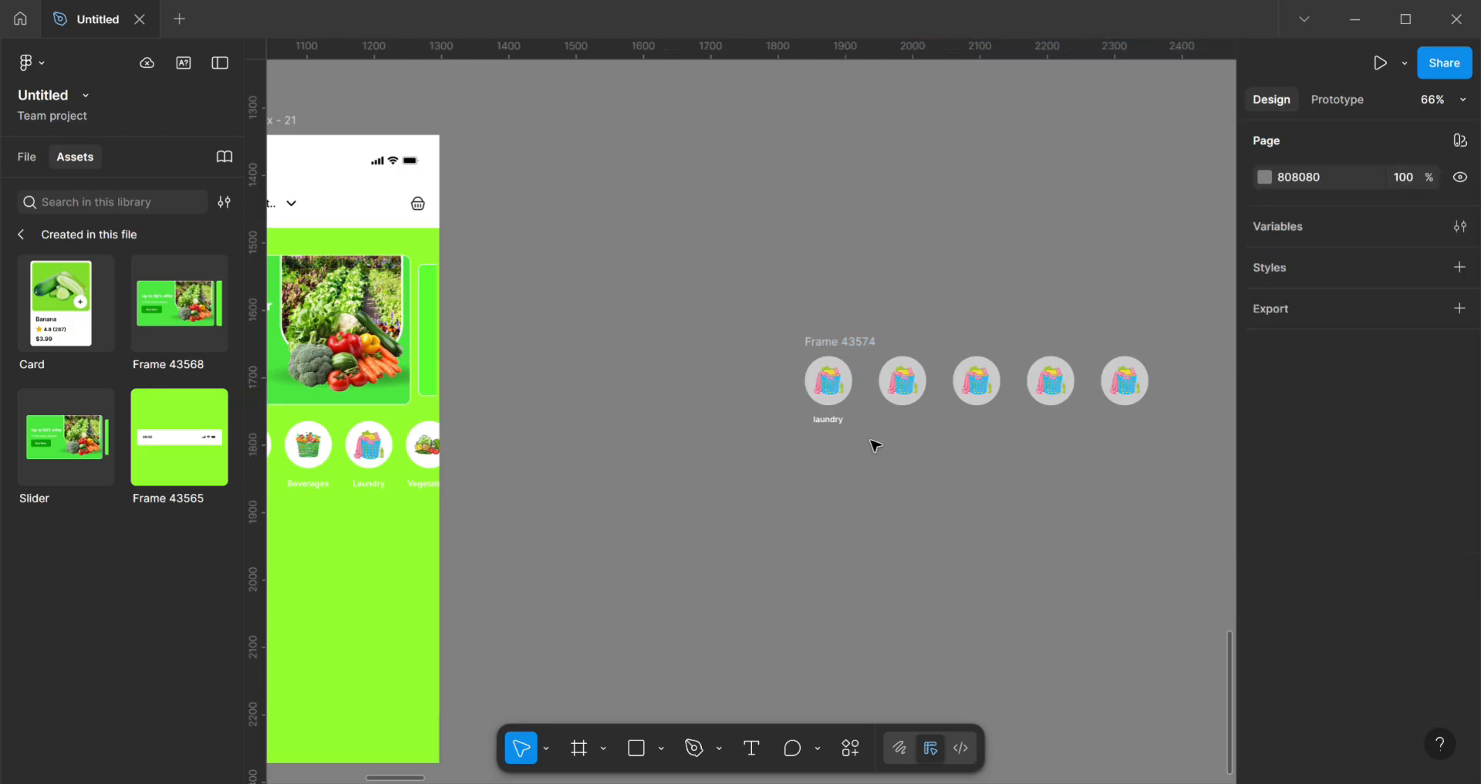
pyautogui.click(844, 399)
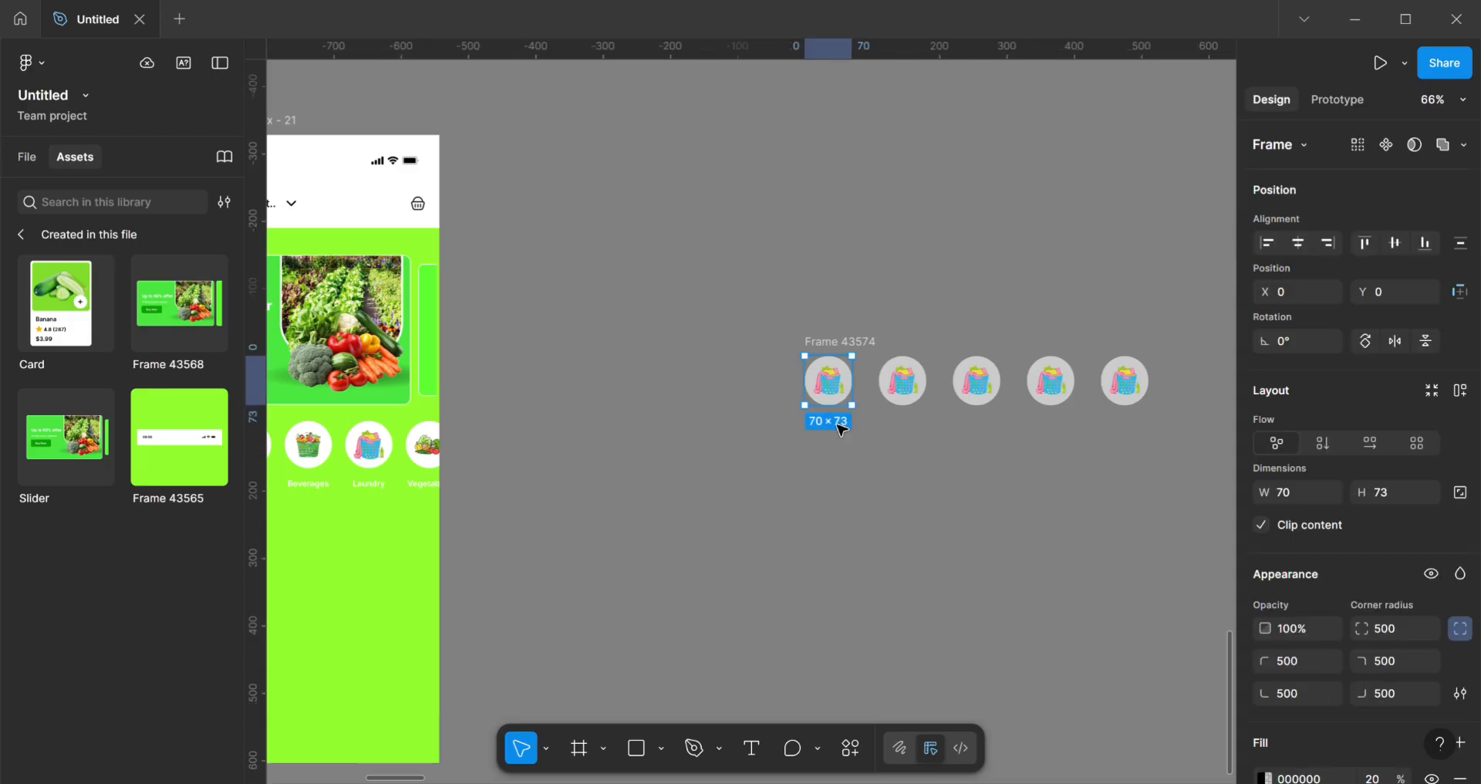
# Step: Select the first laundry circle together with its label and examine the grouping and framing options
pyautogui.click(855, 434)
pyautogui.click(845, 431)
pyautogui.click(797, 377)
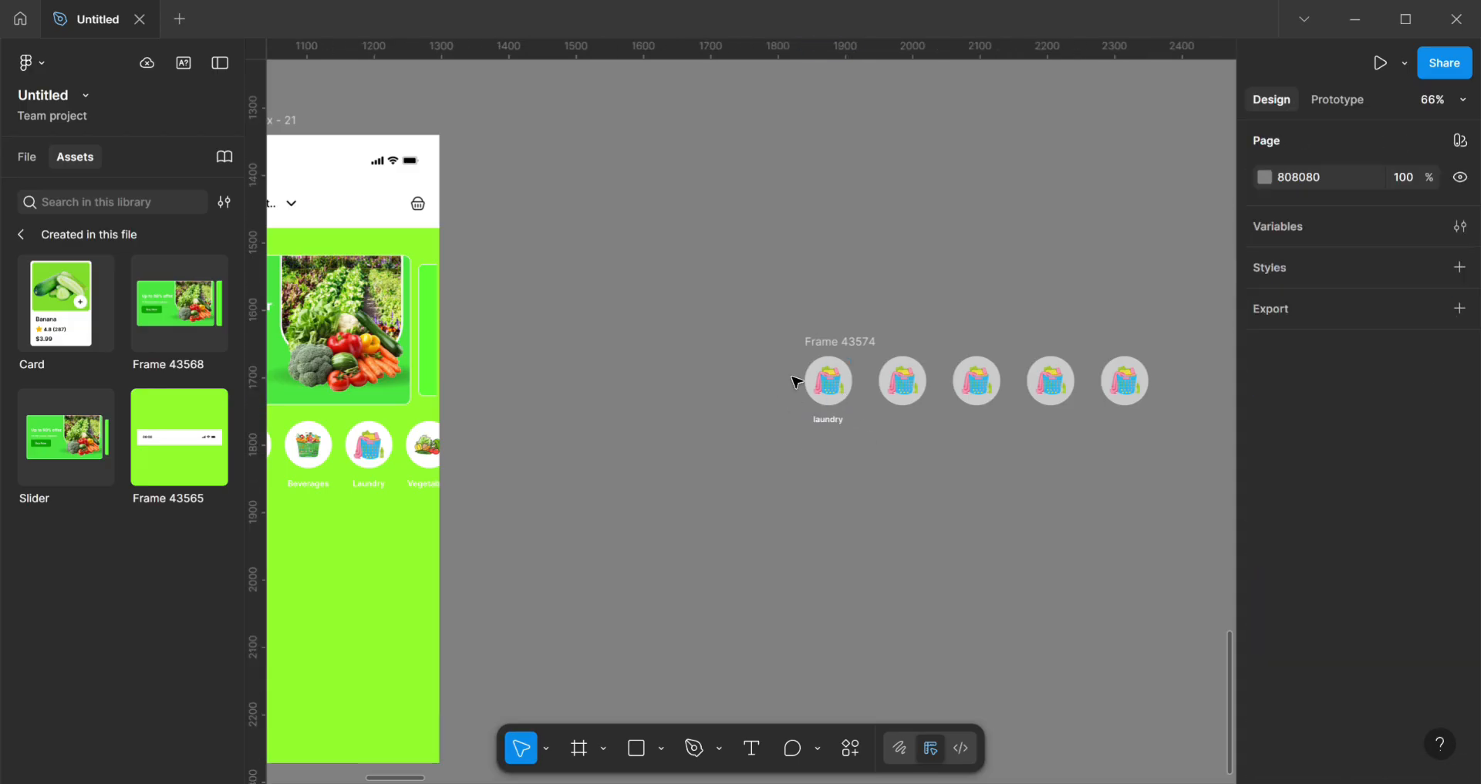
pyautogui.moveTo(794, 362); pyautogui.dragTo(855, 438)
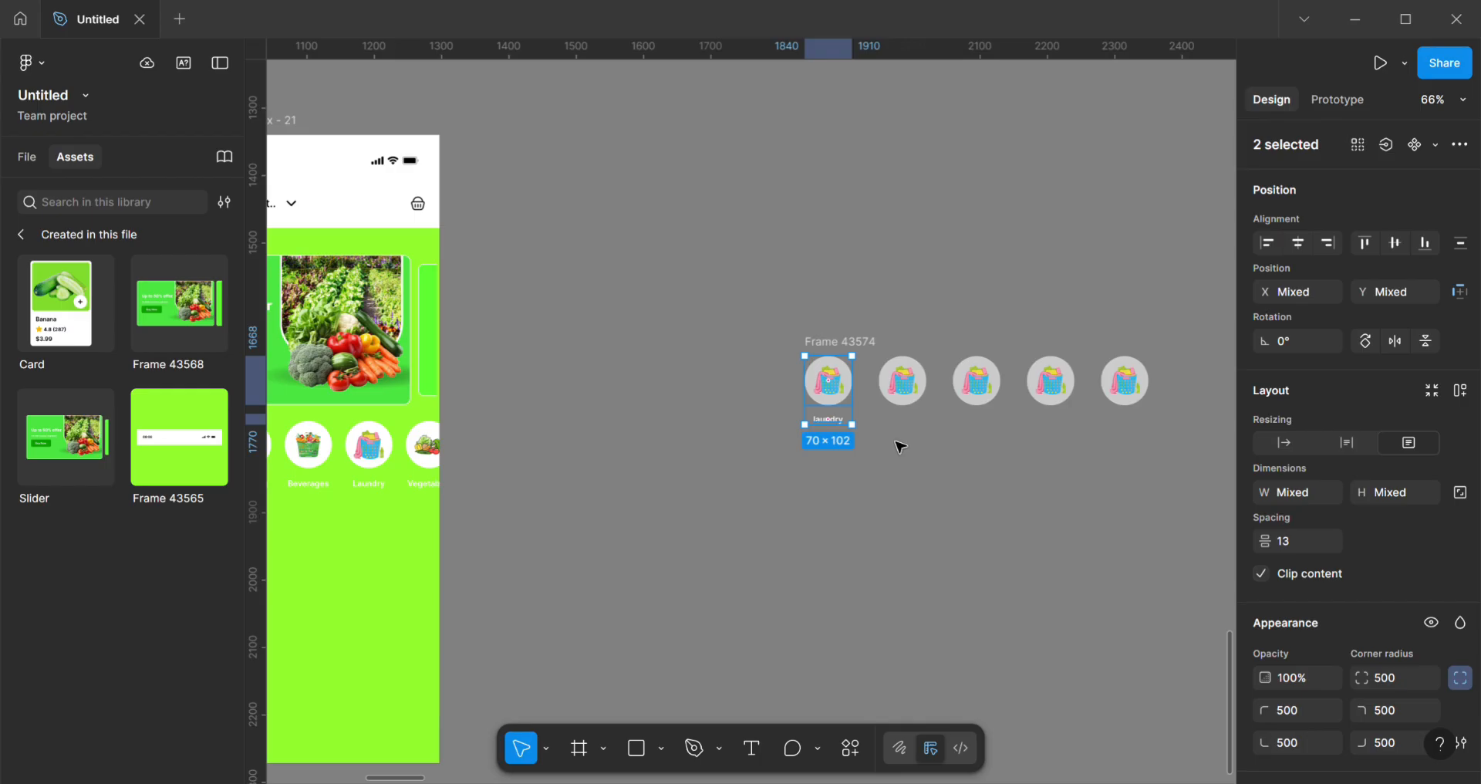
pyautogui.rightClick(849, 393)
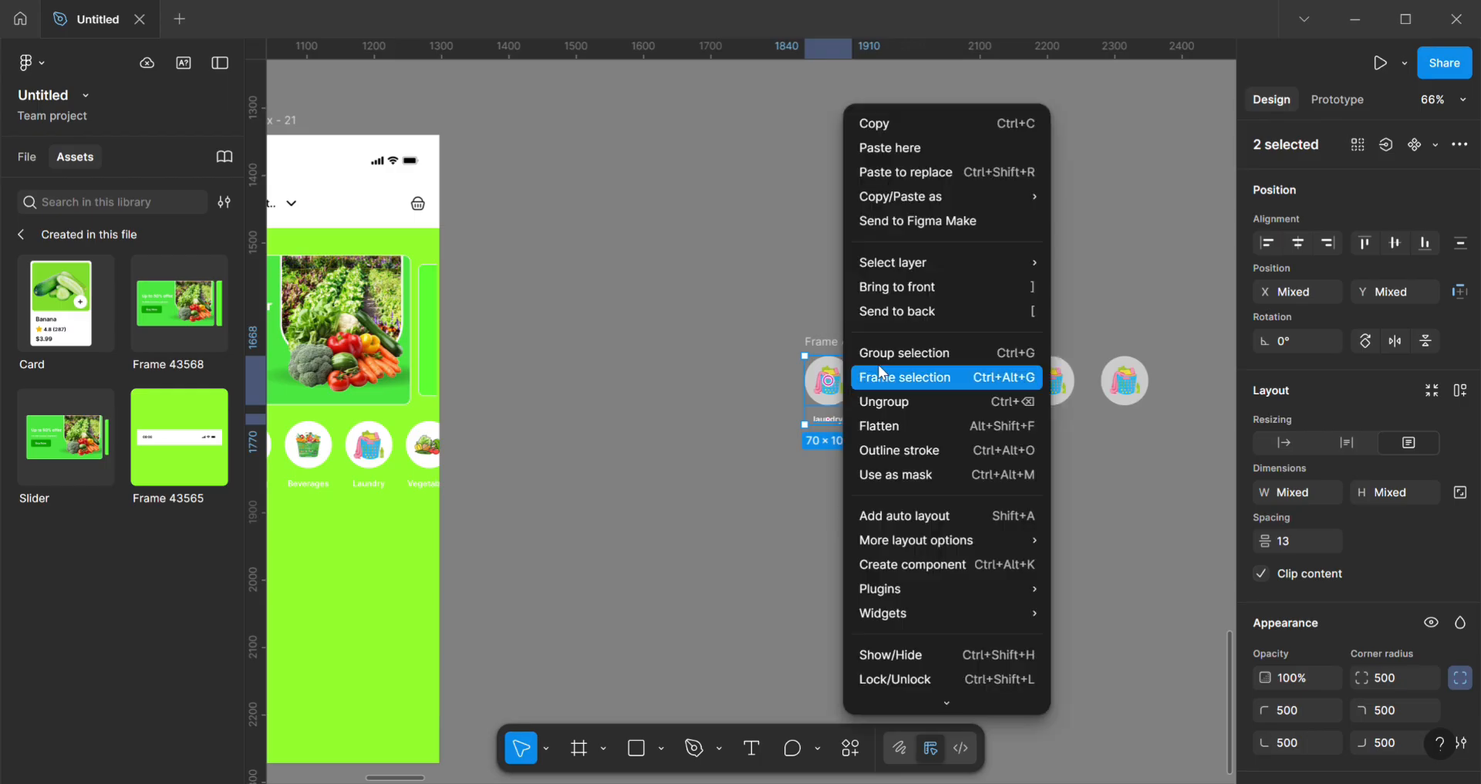
pyautogui.click(807, 453)
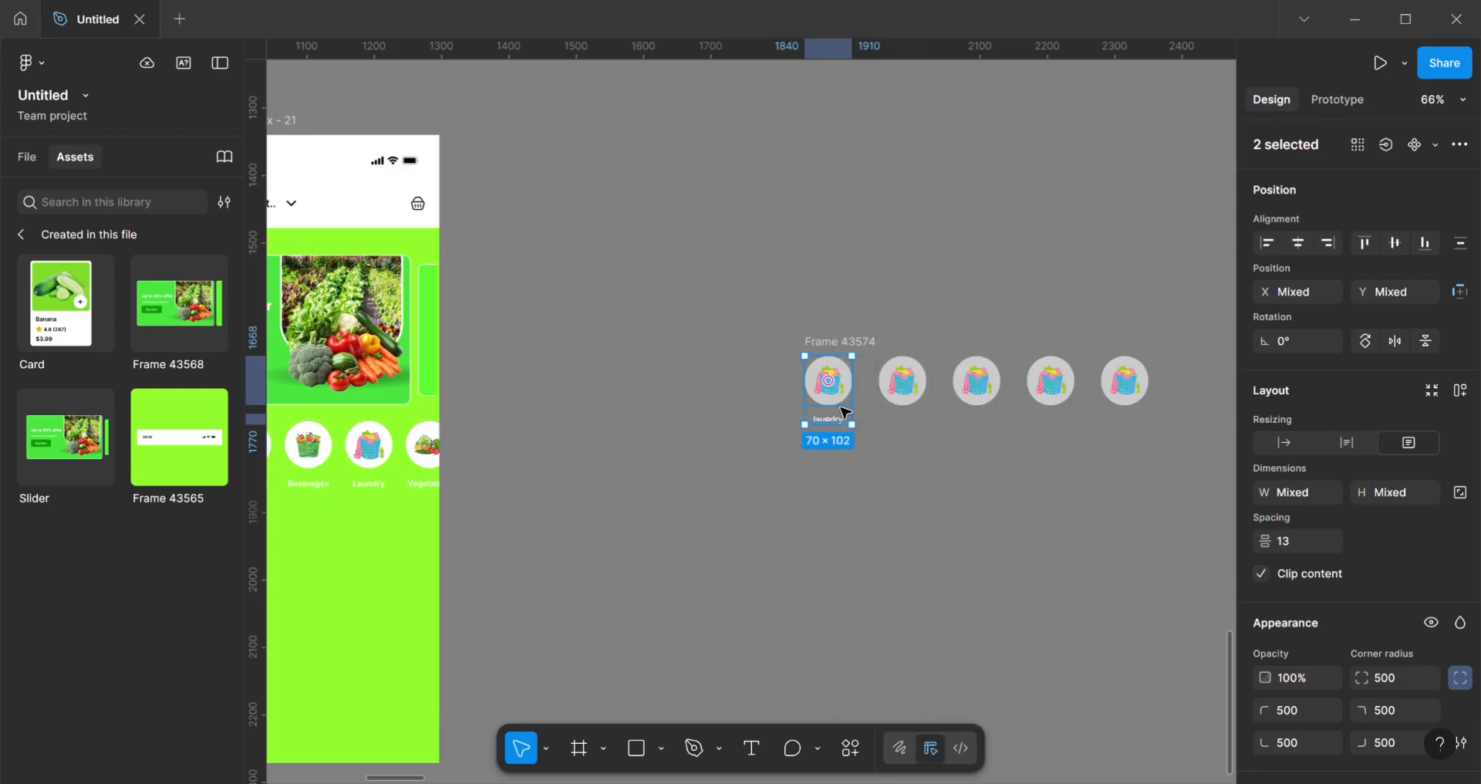
pyautogui.click(872, 352)
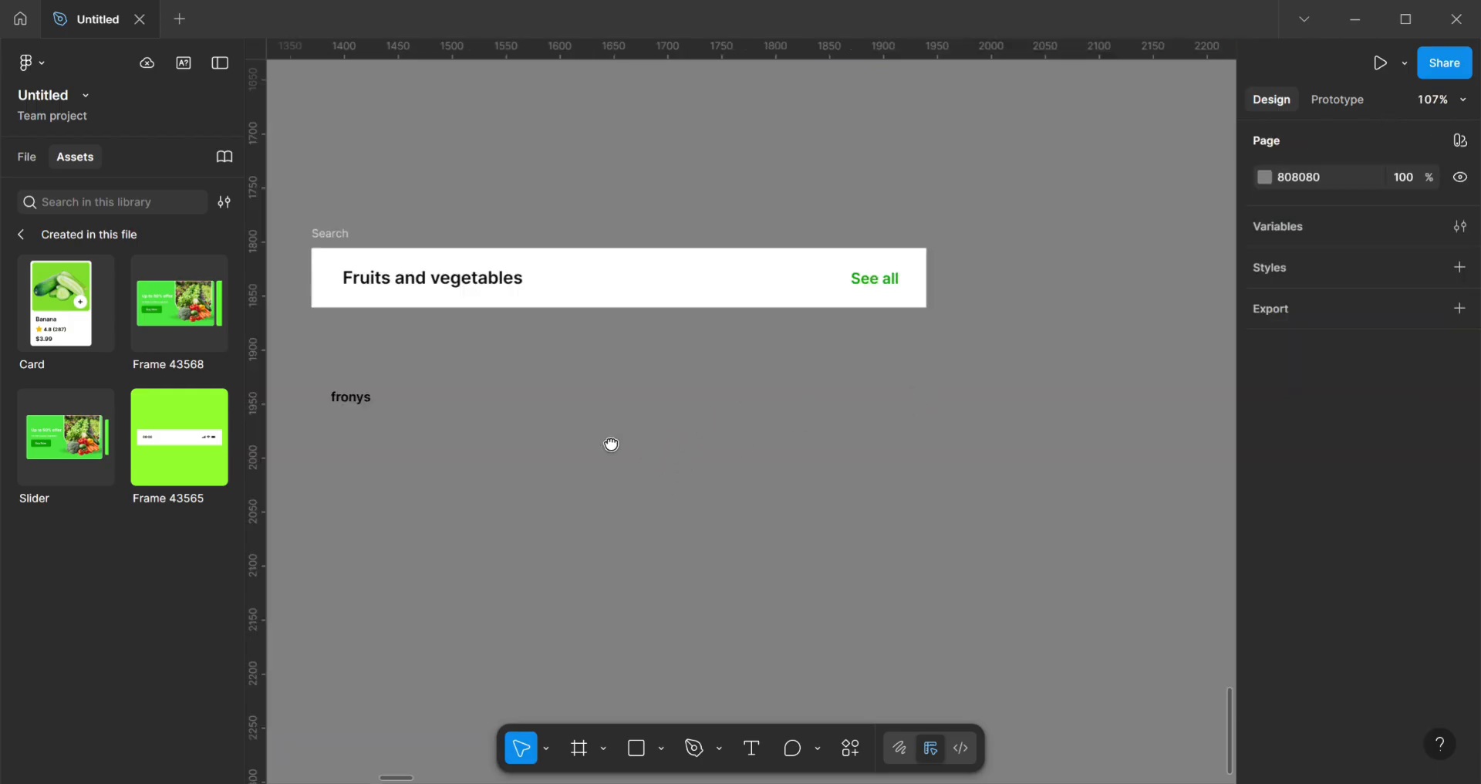
# Step: Duplicate the "fronys" text horizontally beside the original, leaving a gap of about 217 px
pyautogui.moveTo(610, 444); pyautogui.dragTo(887, 573)
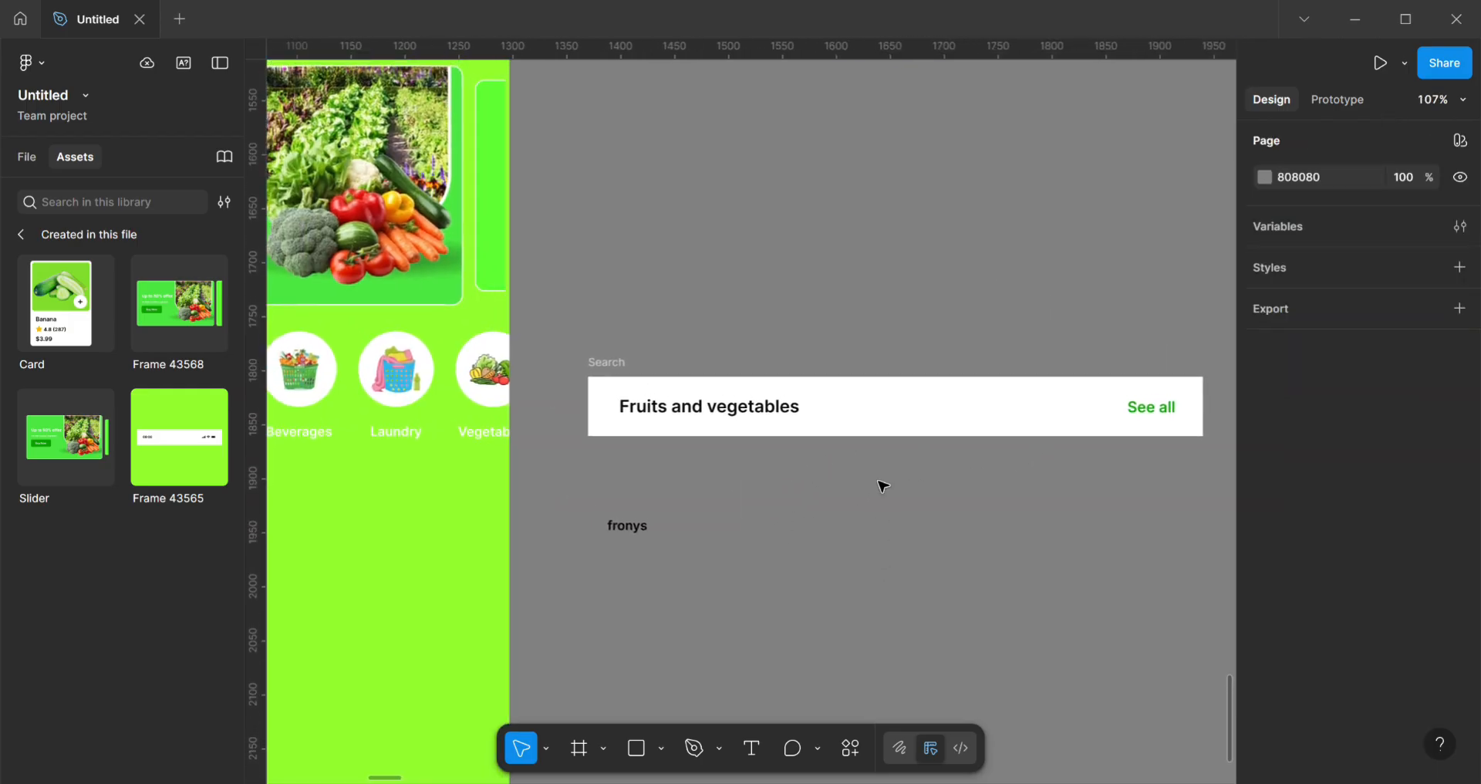
pyautogui.click(630, 530)
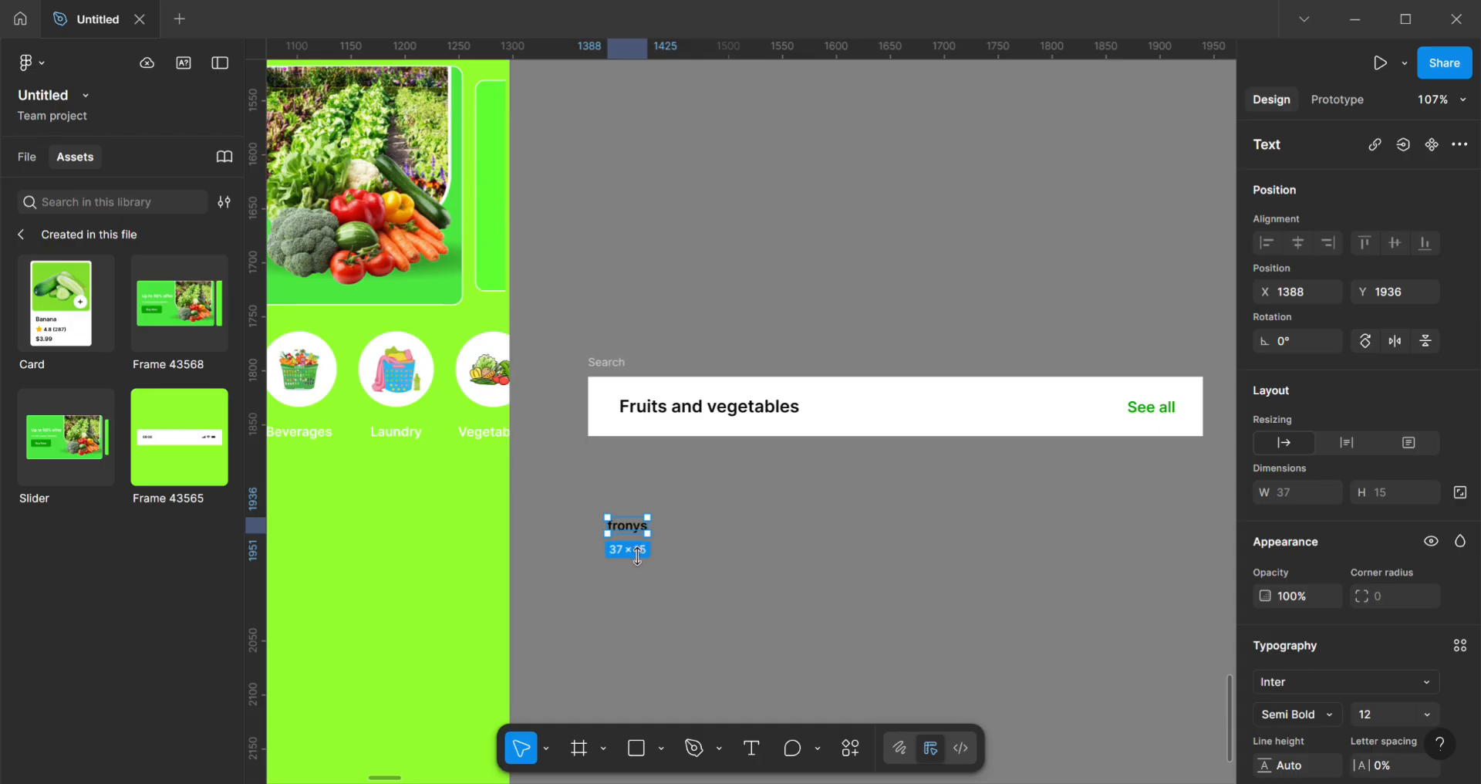
pyautogui.moveTo(653, 535); pyautogui.dragTo(917, 533)
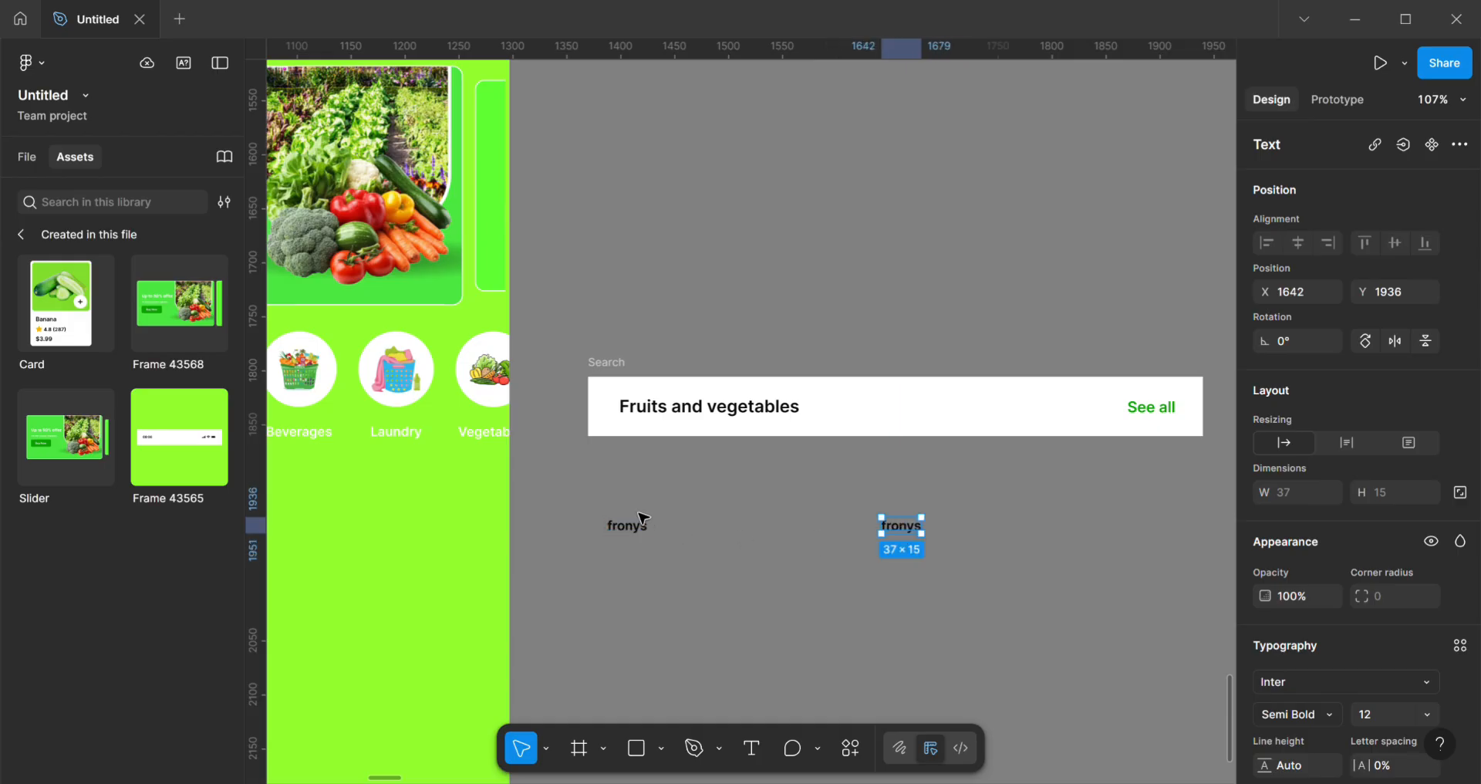
# Step: Enclose both "fronys" texts in one frame and apply horizontal auto layout to it
pyautogui.moveTo(573, 489); pyautogui.dragTo(932, 546)
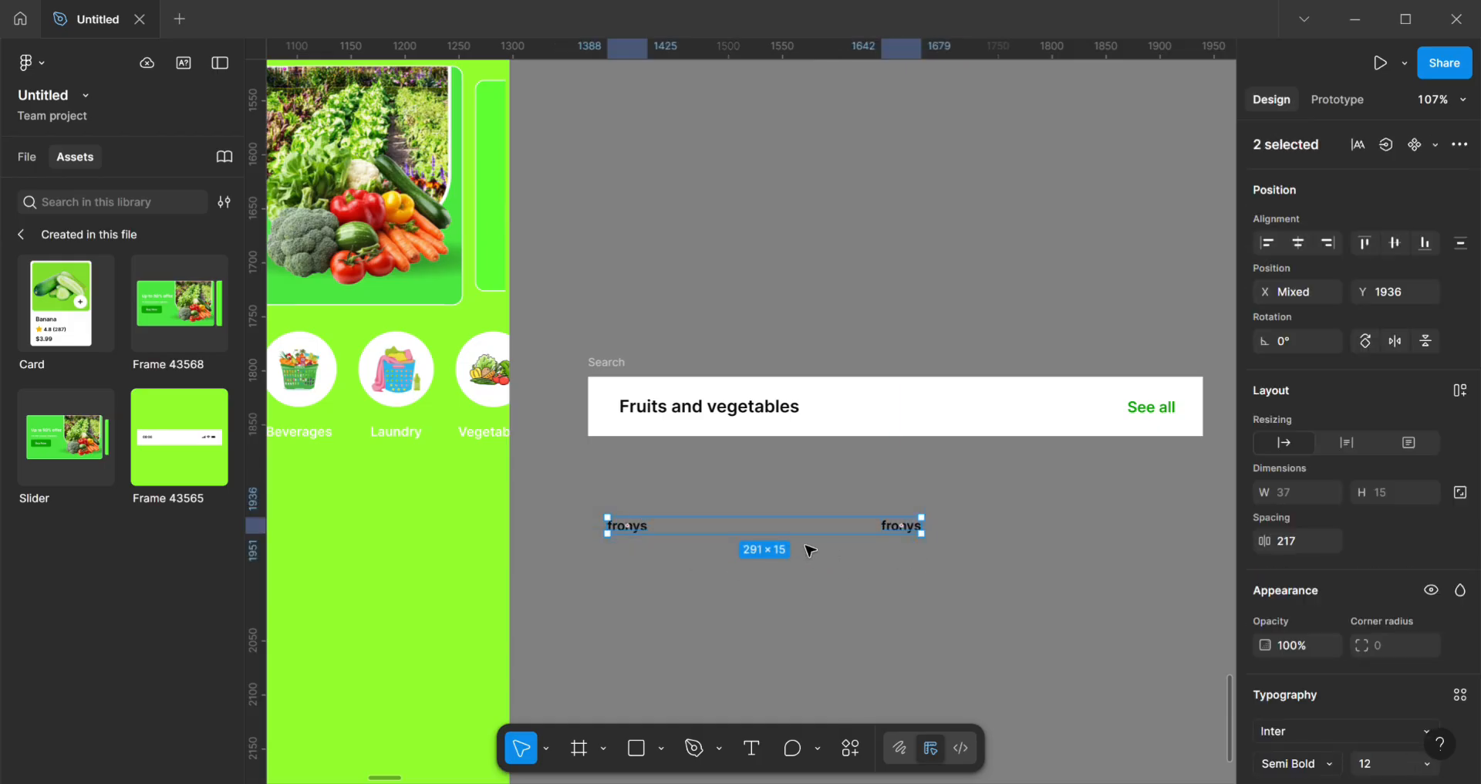
pyautogui.rightClick(804, 545)
pyautogui.click(786, 533)
pyautogui.rightClick(787, 532)
pyautogui.click(859, 362)
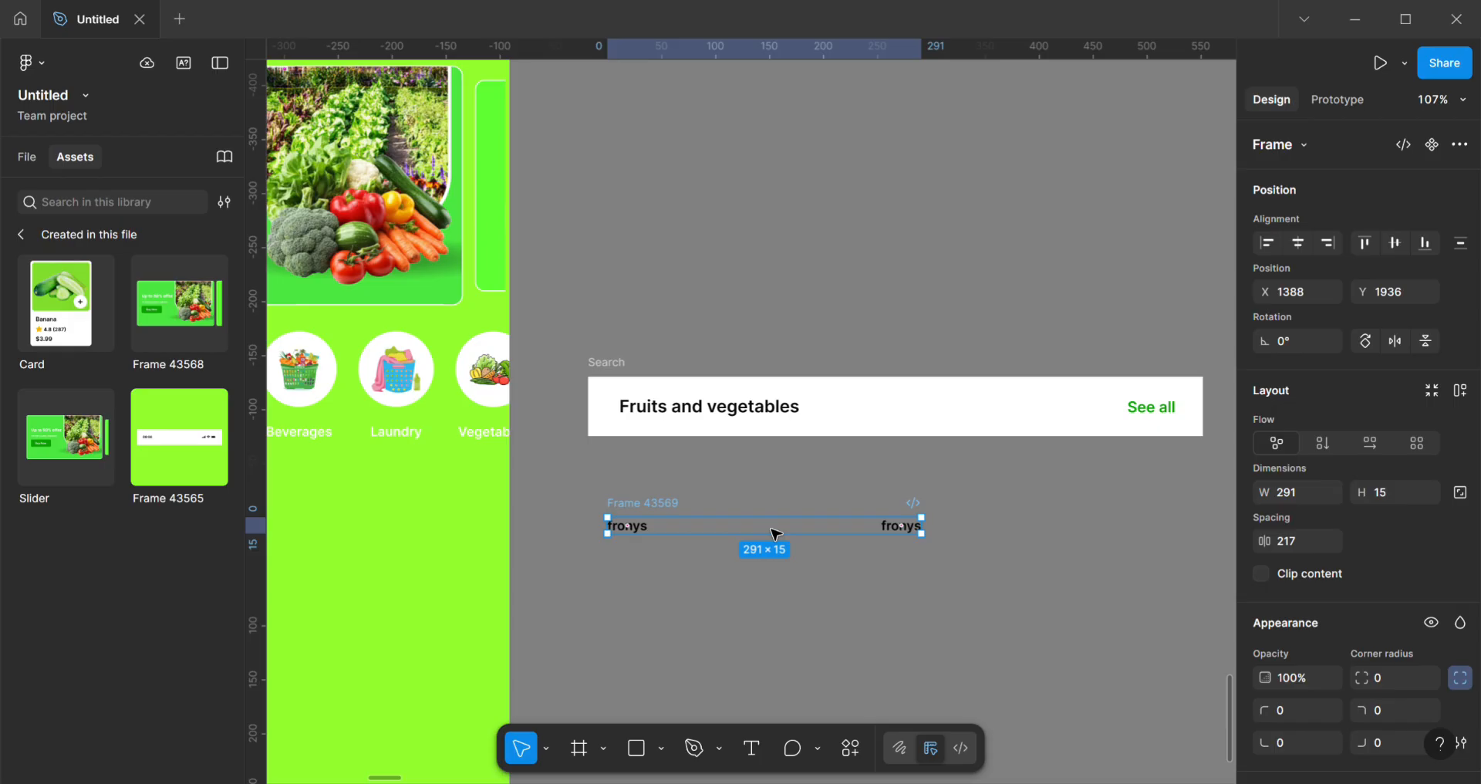
pyautogui.hotkey('shift', 'a')
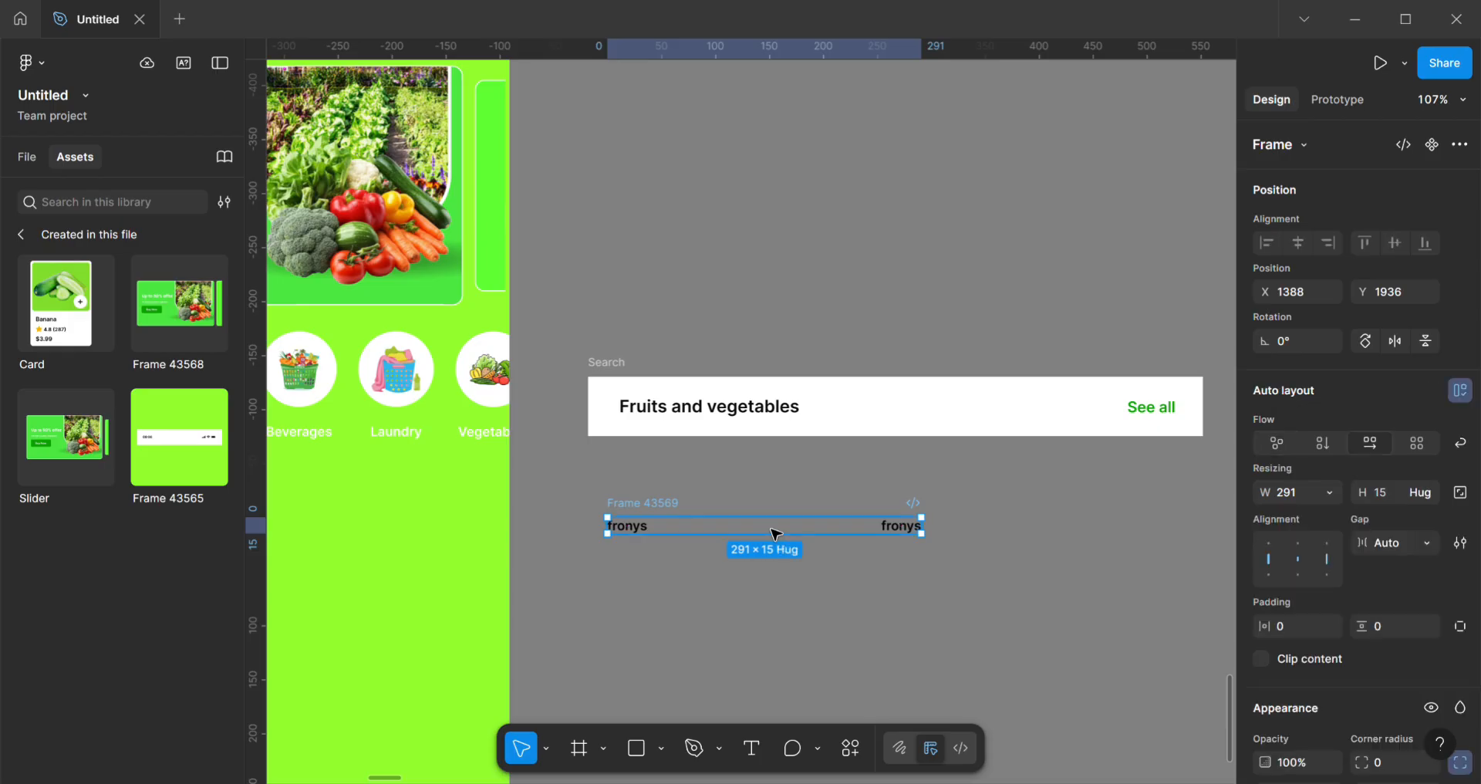
# Step: Try to ungroup the frame around the two "fronys" texts, undoing the change
pyautogui.click(586, 512)
pyautogui.click(699, 537)
pyautogui.click(739, 549)
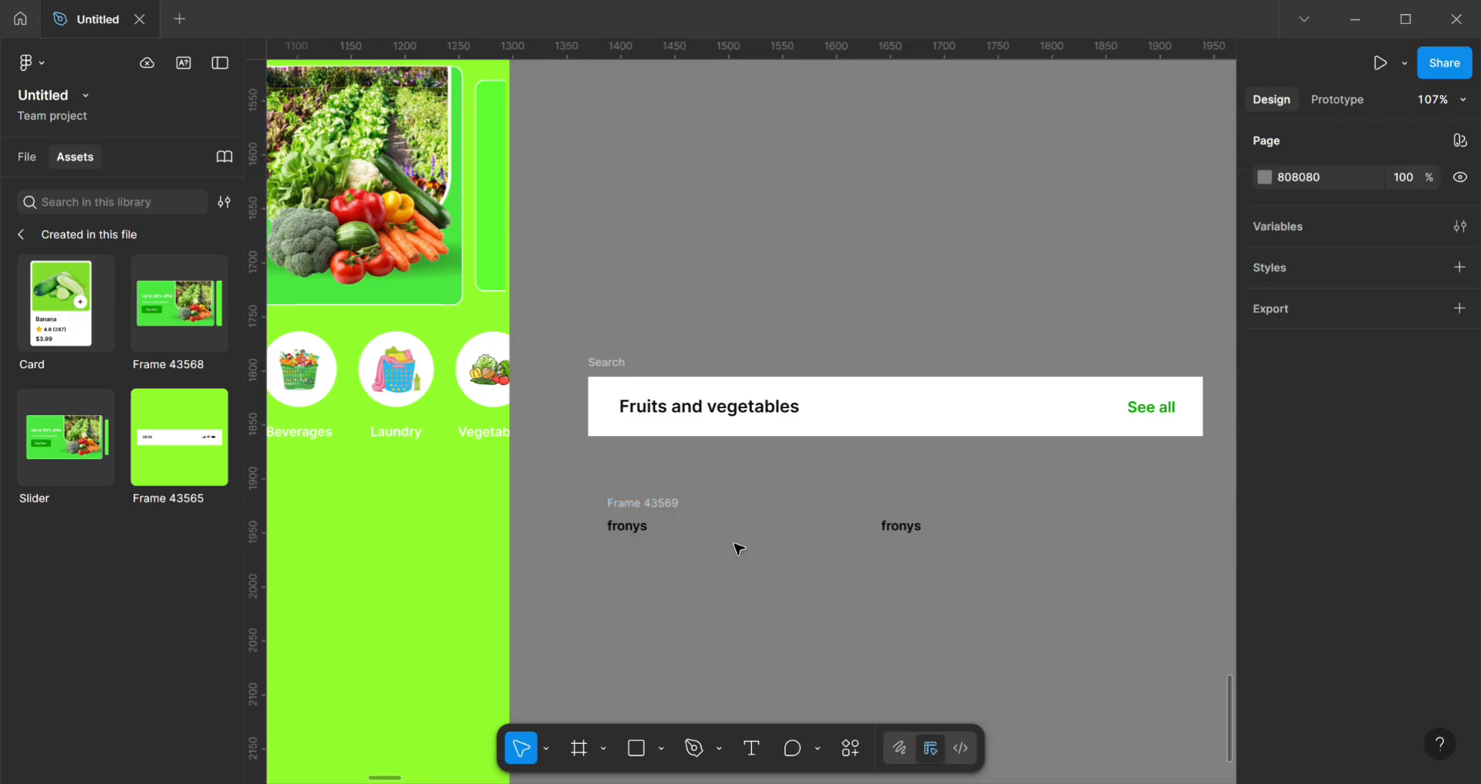
pyautogui.click(747, 530)
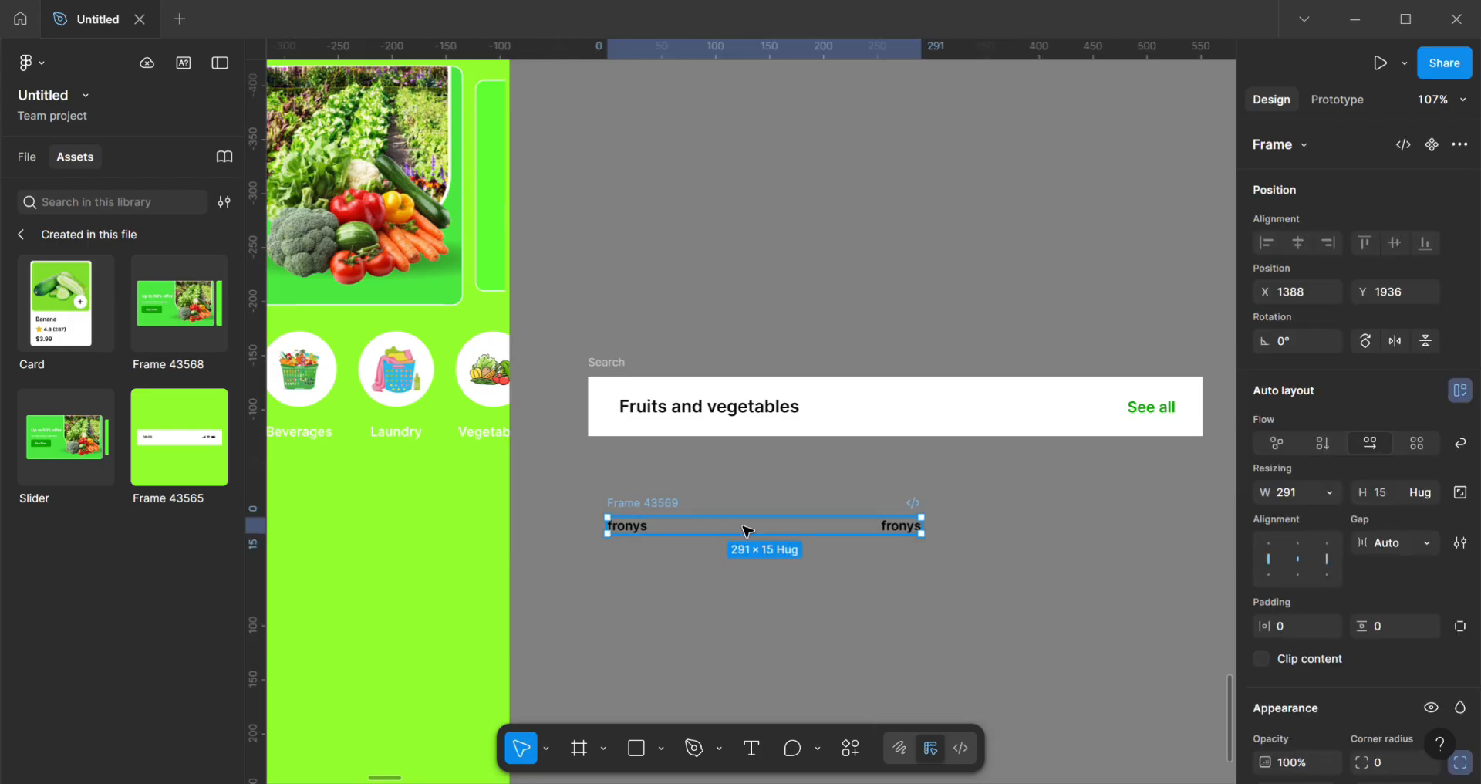
pyautogui.hotkey('shift', 'alt', 'a')
pyautogui.hotkey('ctrl', 'shift', 'g')
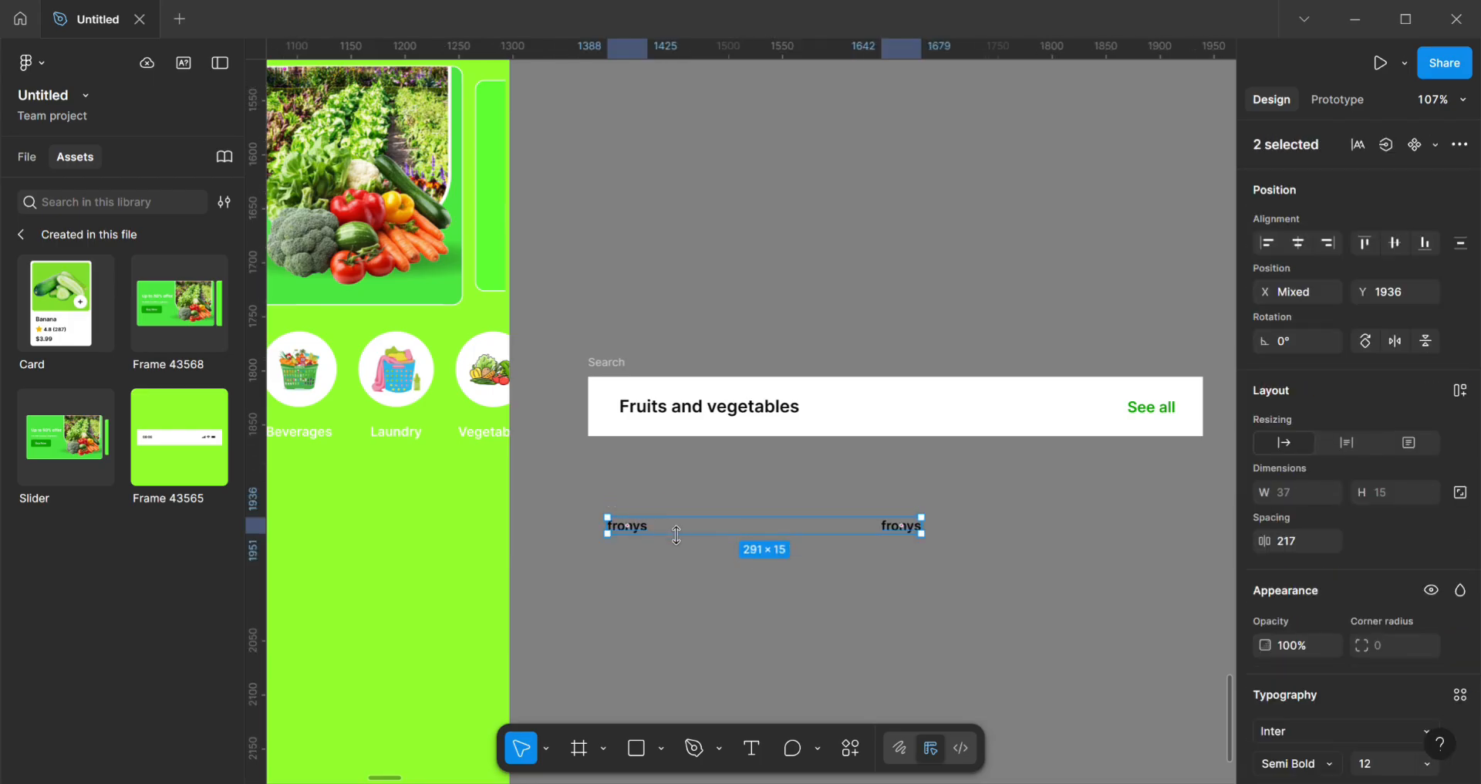
pyautogui.hotkey('ctrl', 'z')
pyautogui.hotkey('ctrl', 'z')
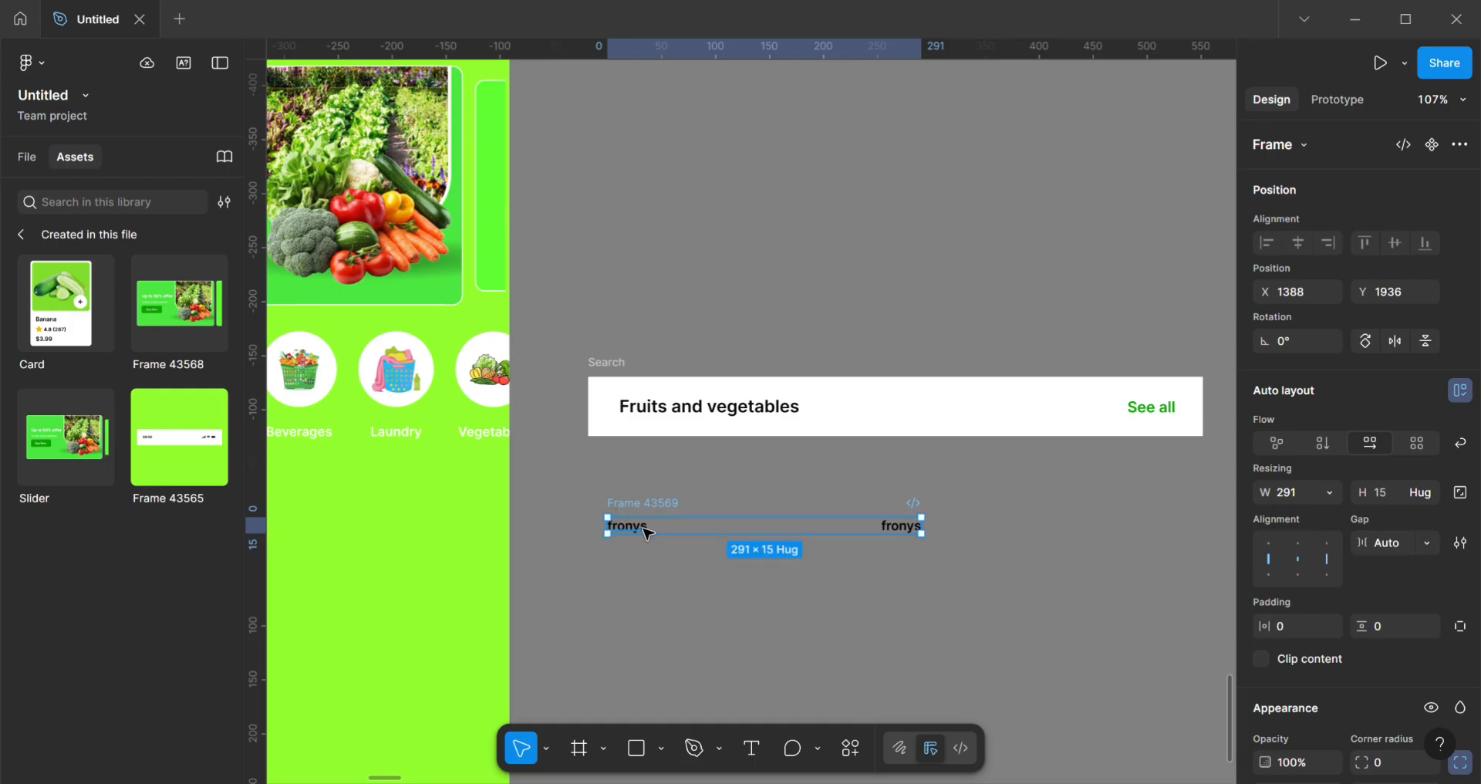
# Step: Wrap the "fronys" row in an outer auto layout frame with 10 px padding and give it a white fill
pyautogui.hotkey('shift', 'a')
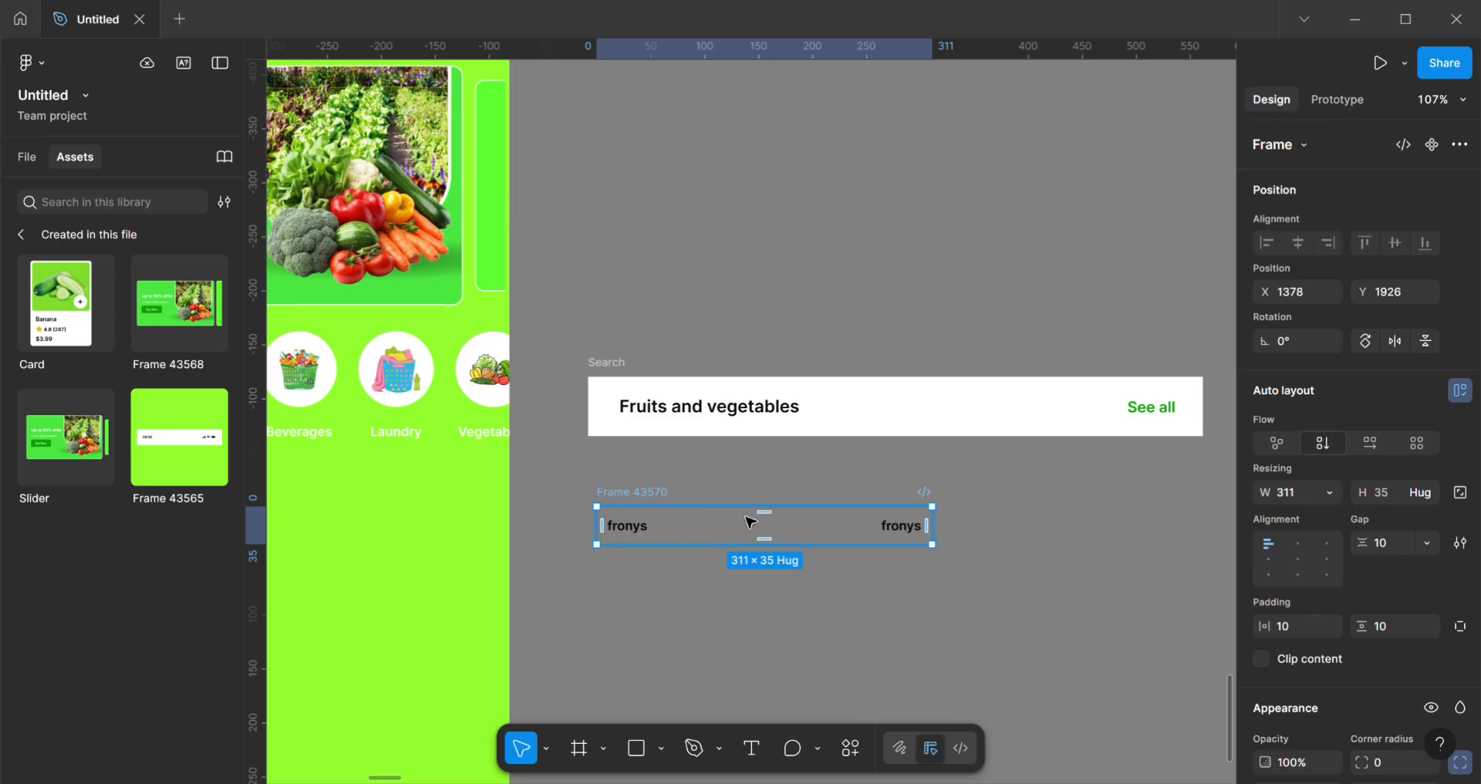
pyautogui.scroll(5, 848, 581)
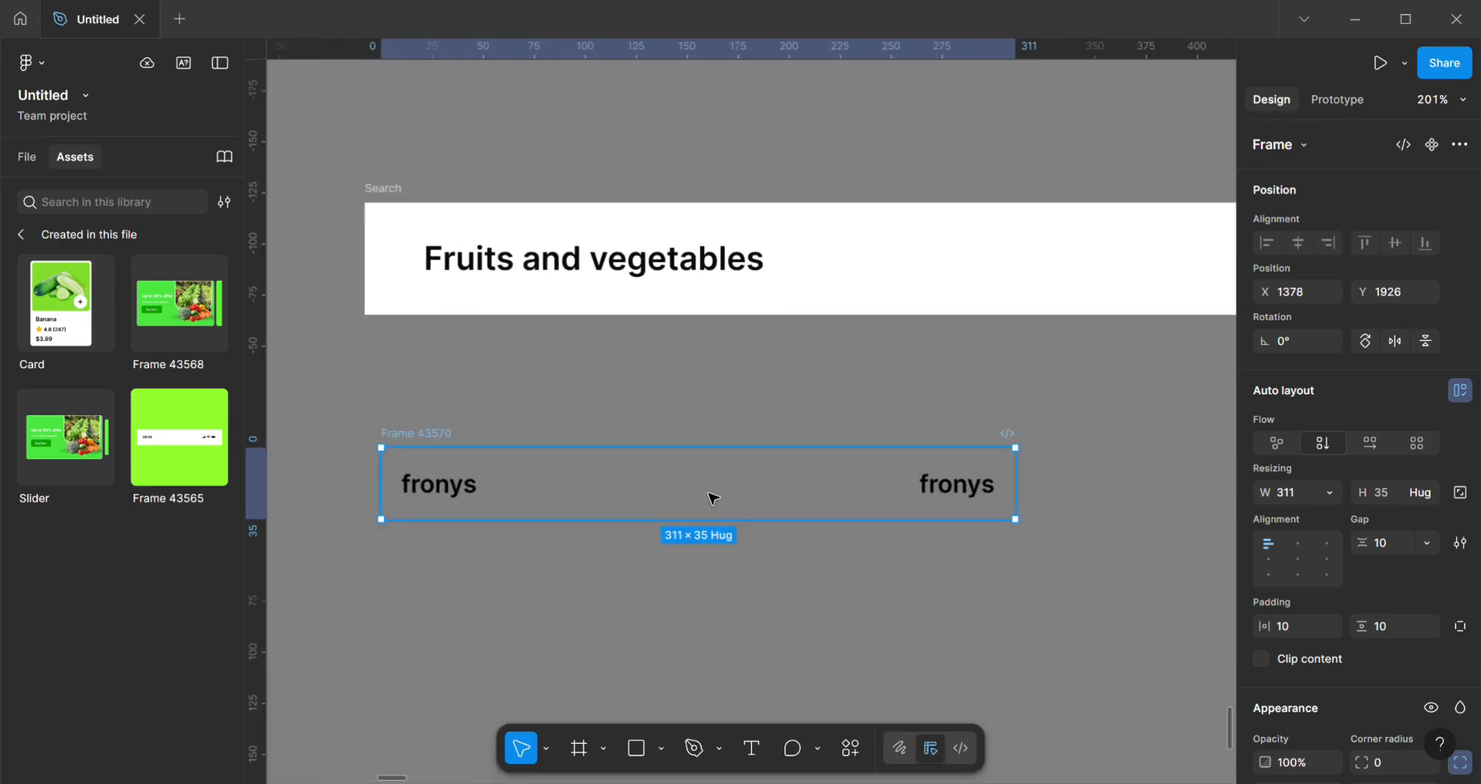
pyautogui.click(676, 519)
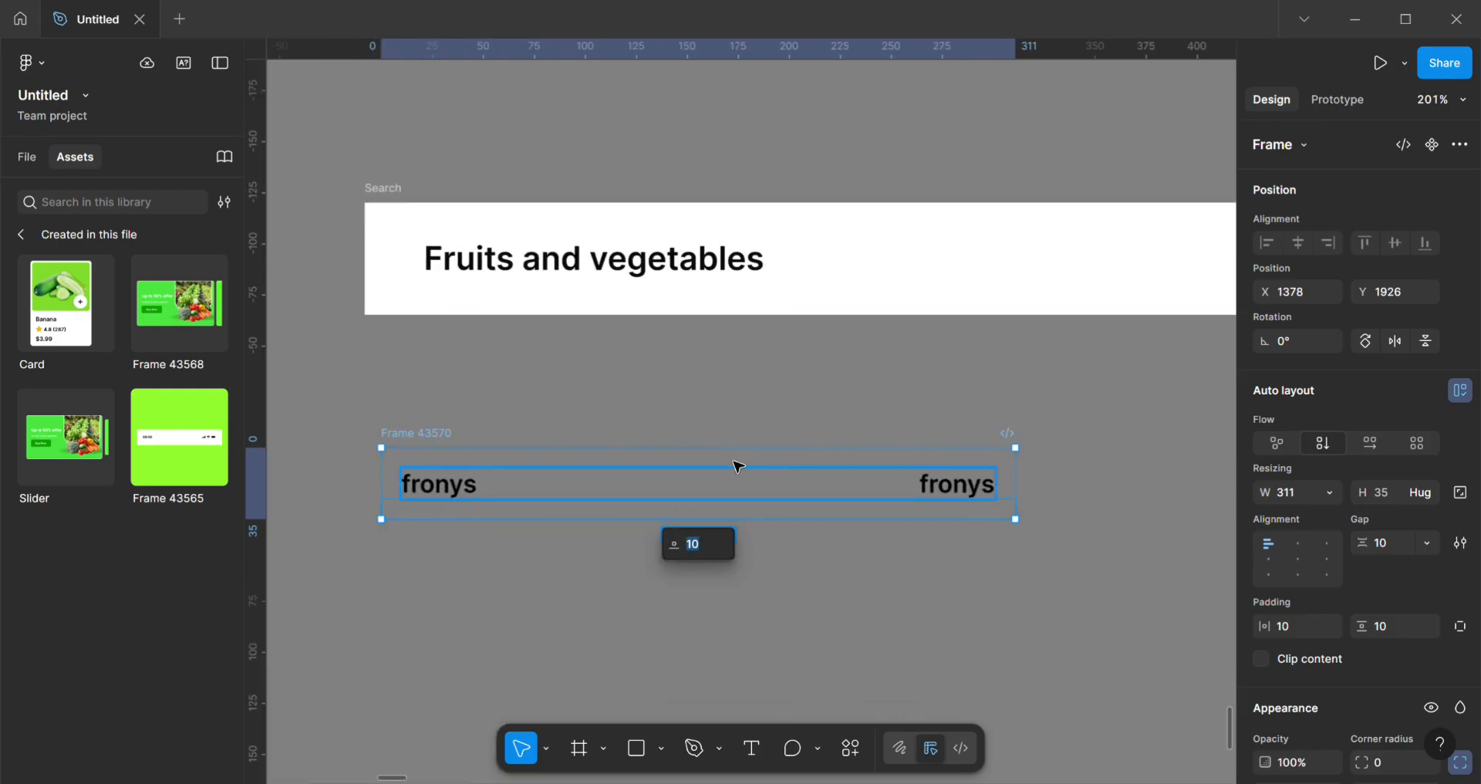
pyautogui.press('Escape')
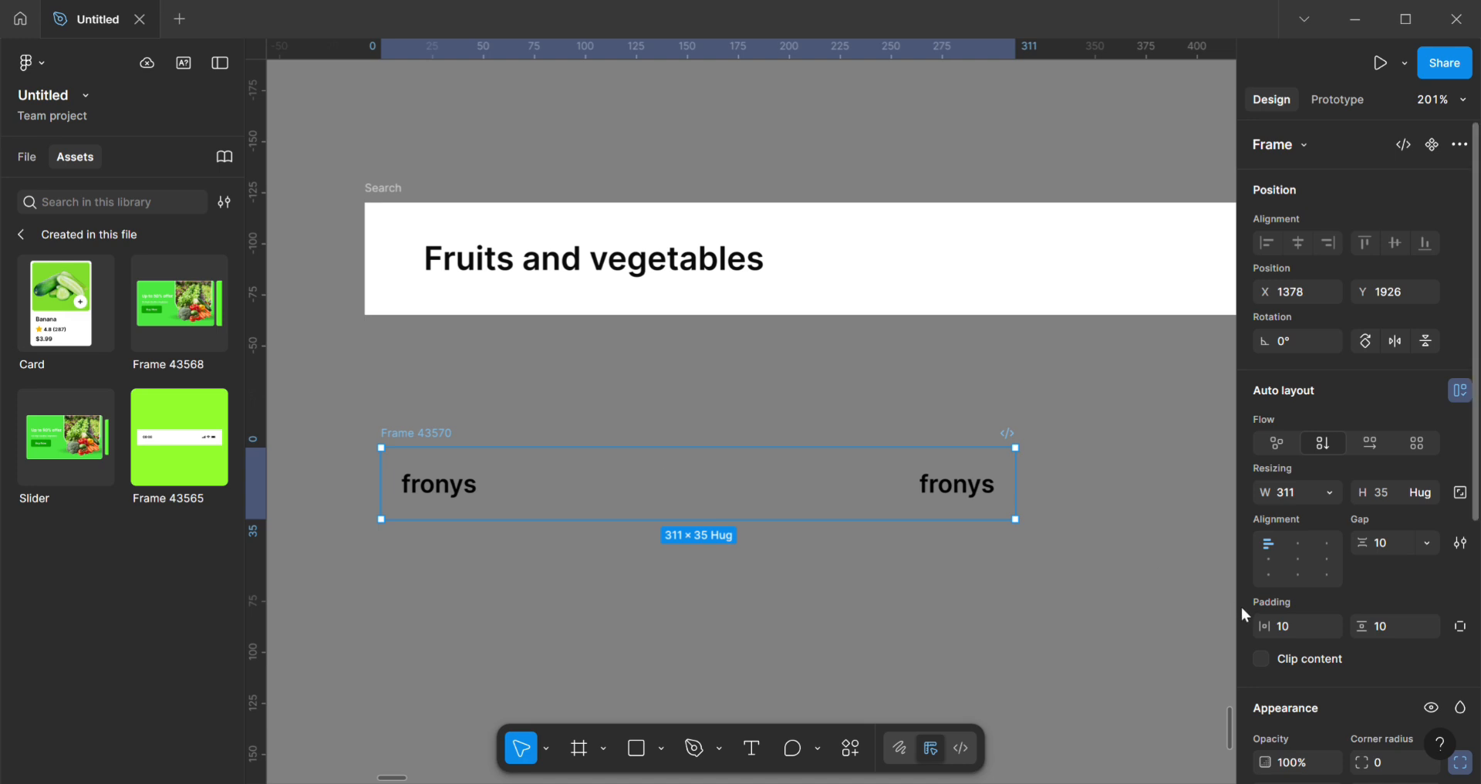
pyautogui.scroll(-5, 1246, 595)
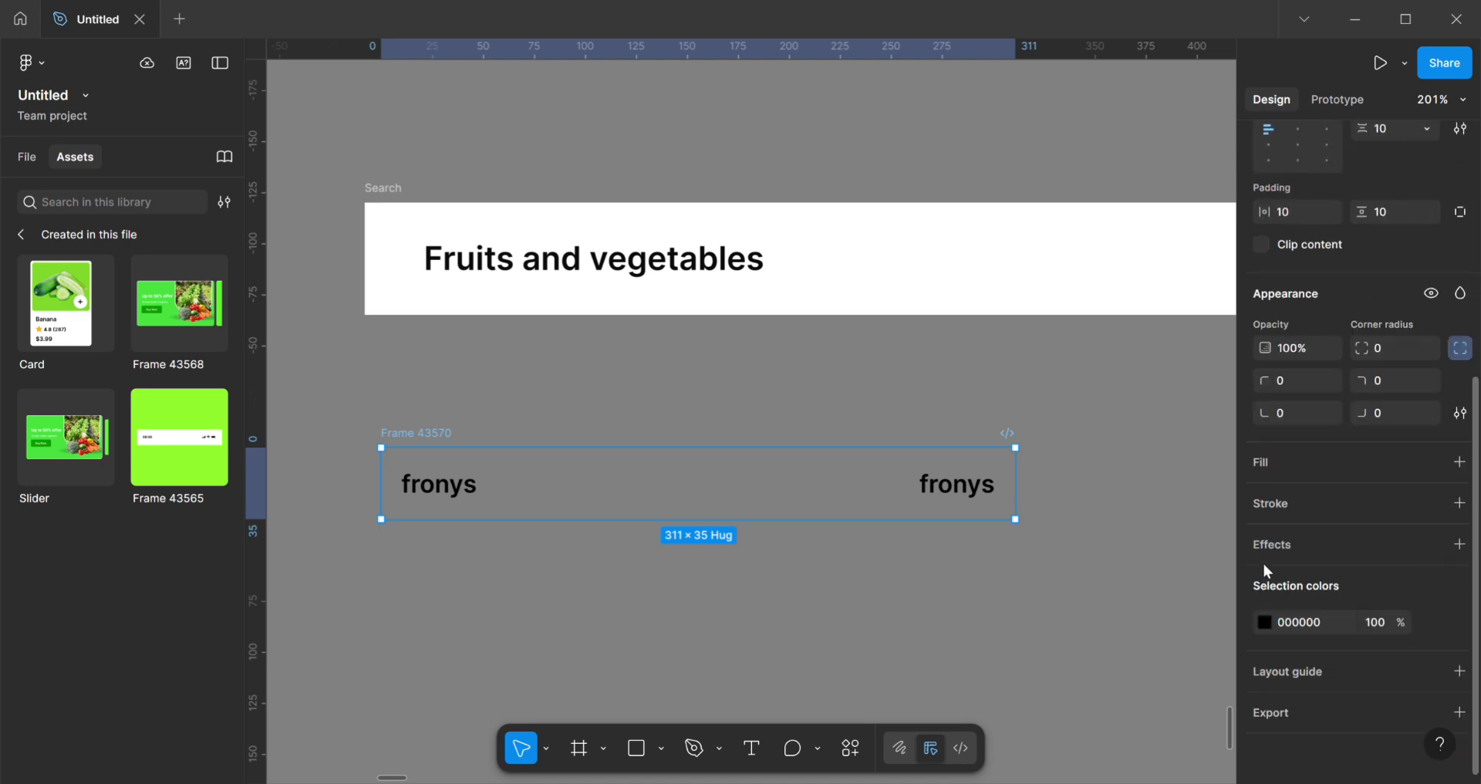
pyautogui.click(1460, 461)
pyautogui.click(852, 627)
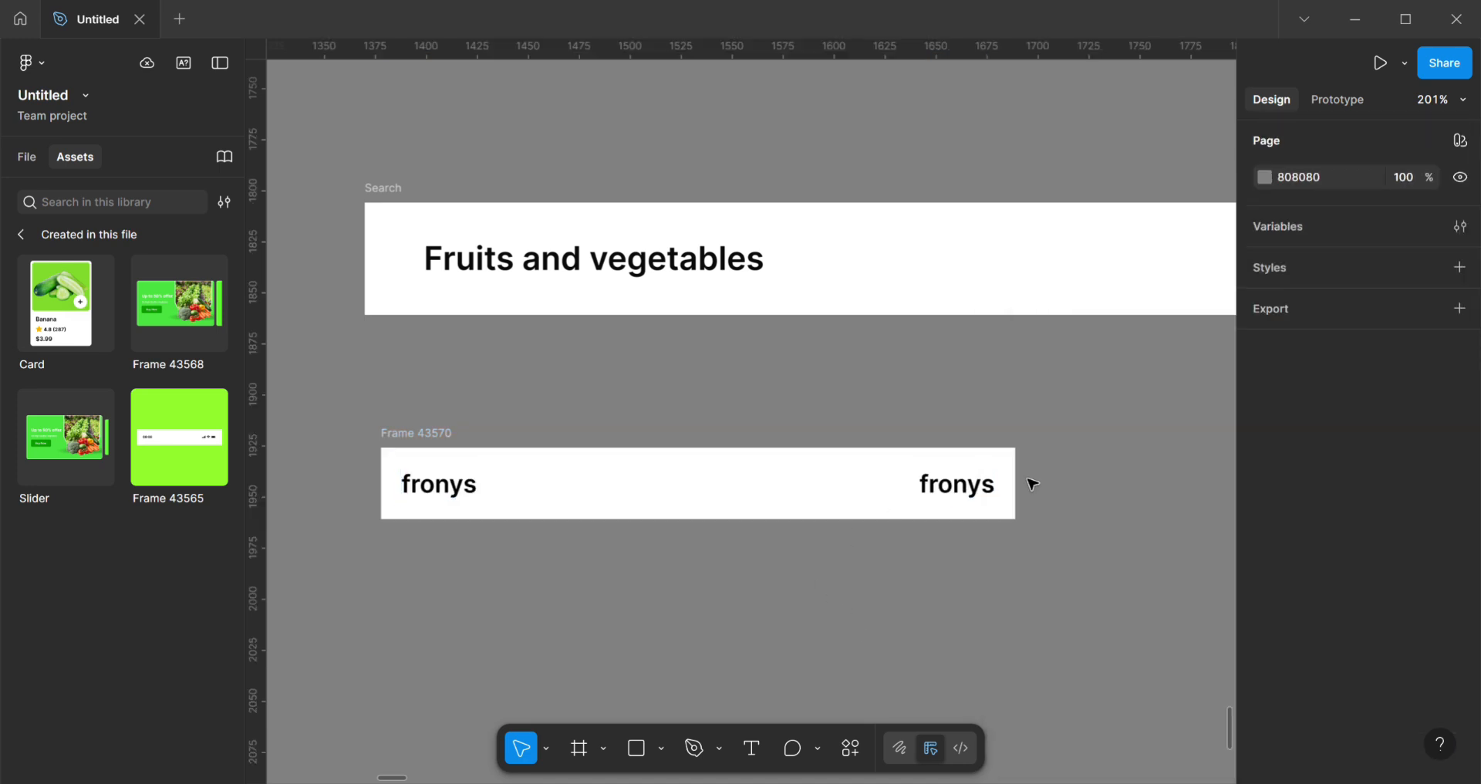
pyautogui.moveTo(1091, 521); pyautogui.dragTo(857, 615)
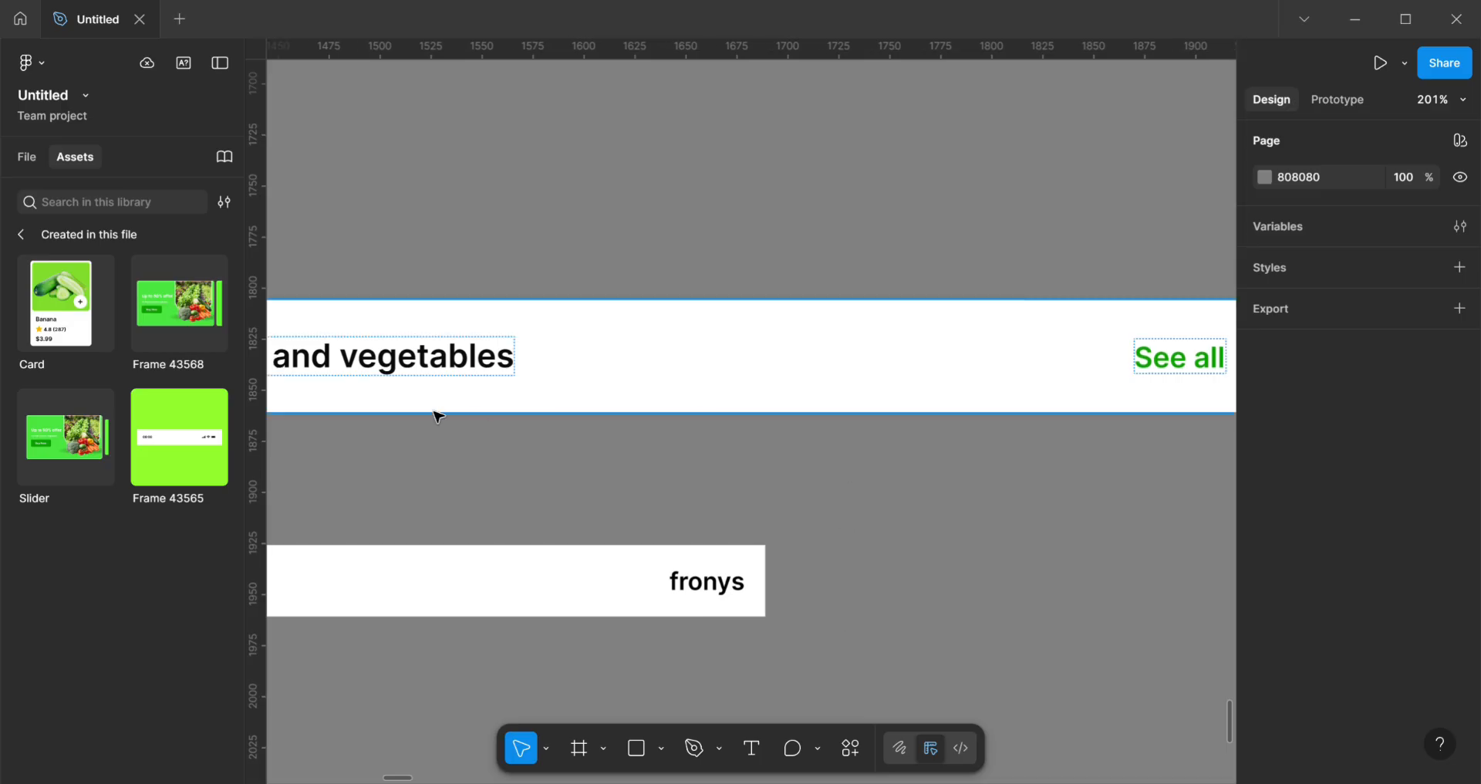
pyautogui.moveTo(466, 473); pyautogui.dragTo(701, 468)
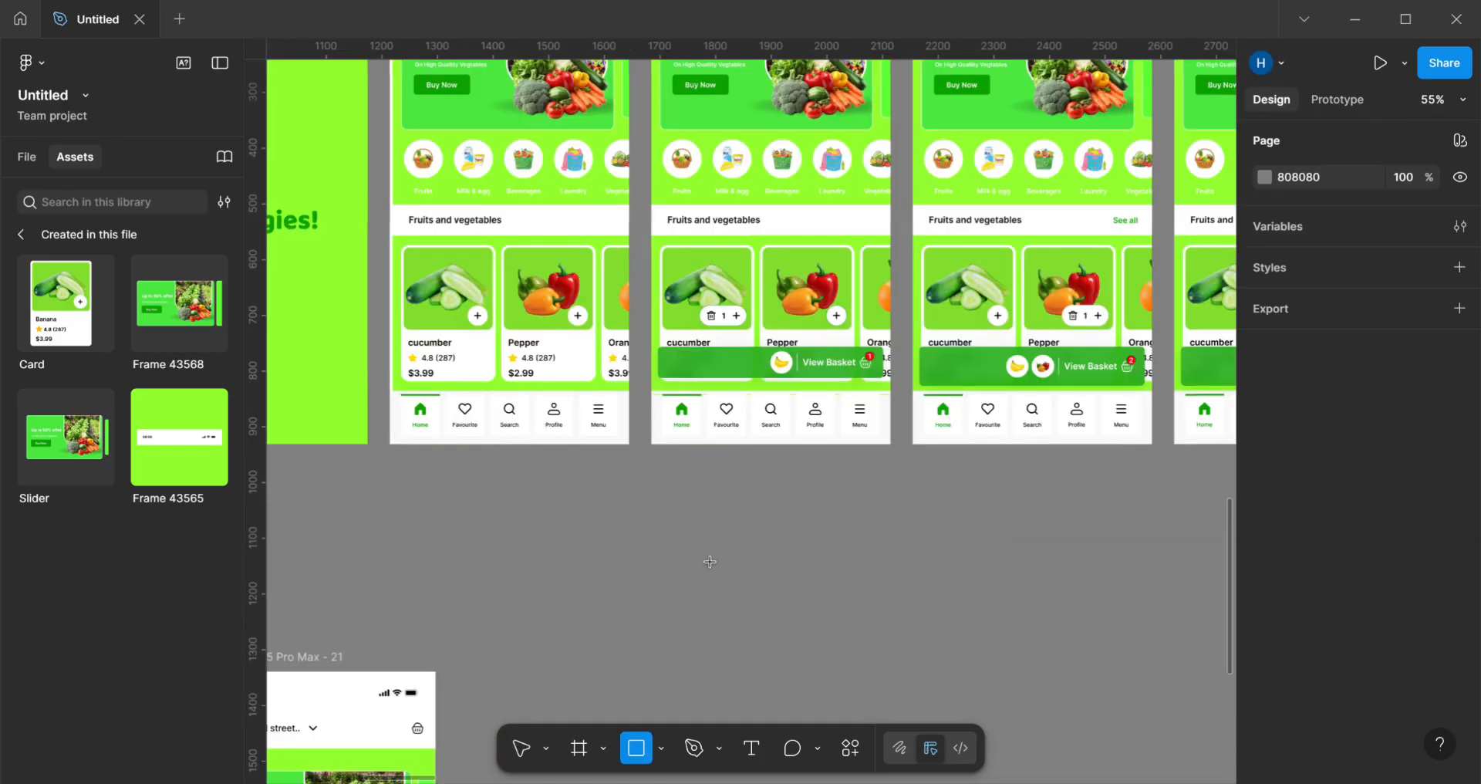
pyautogui.scroll(3, 704, 549)
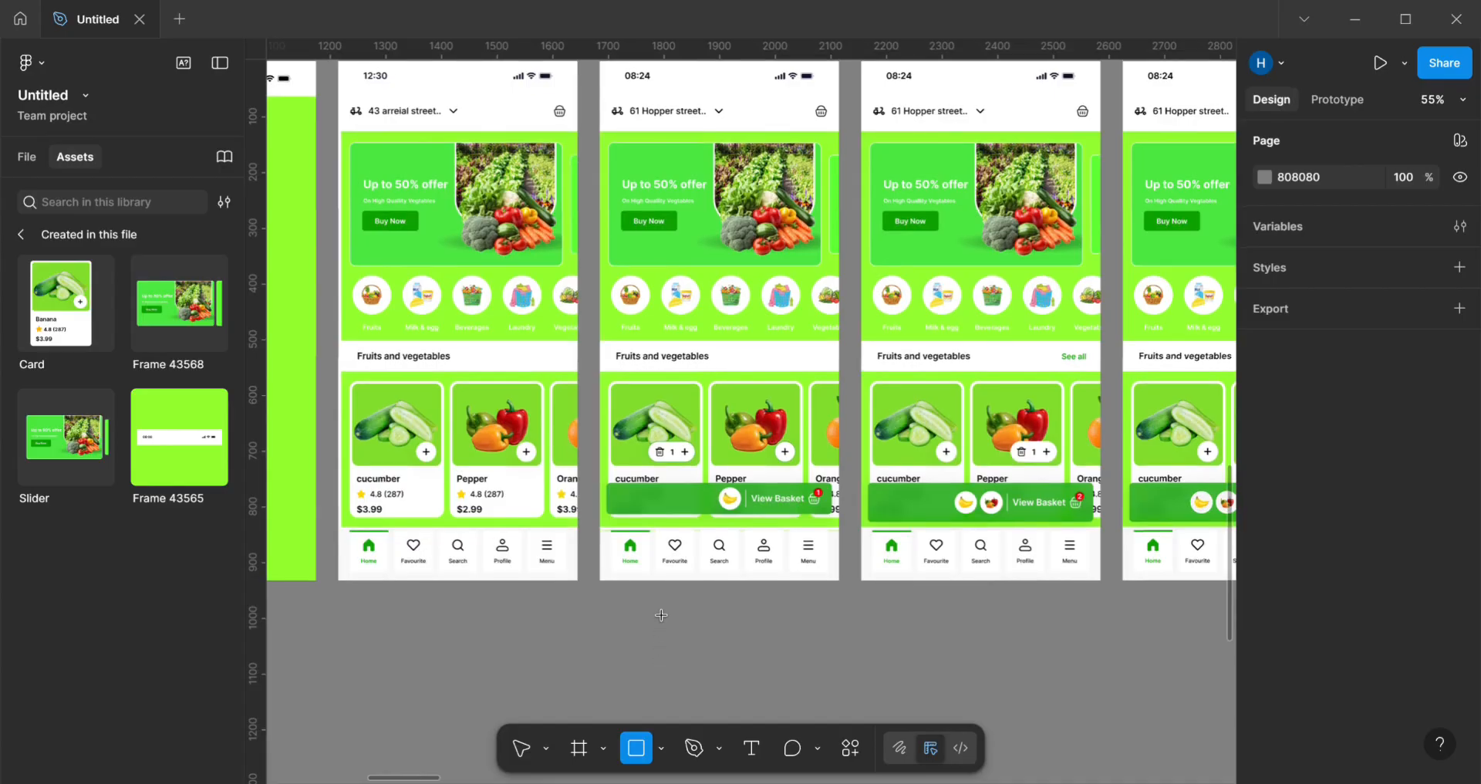
pyautogui.click(446, 433)
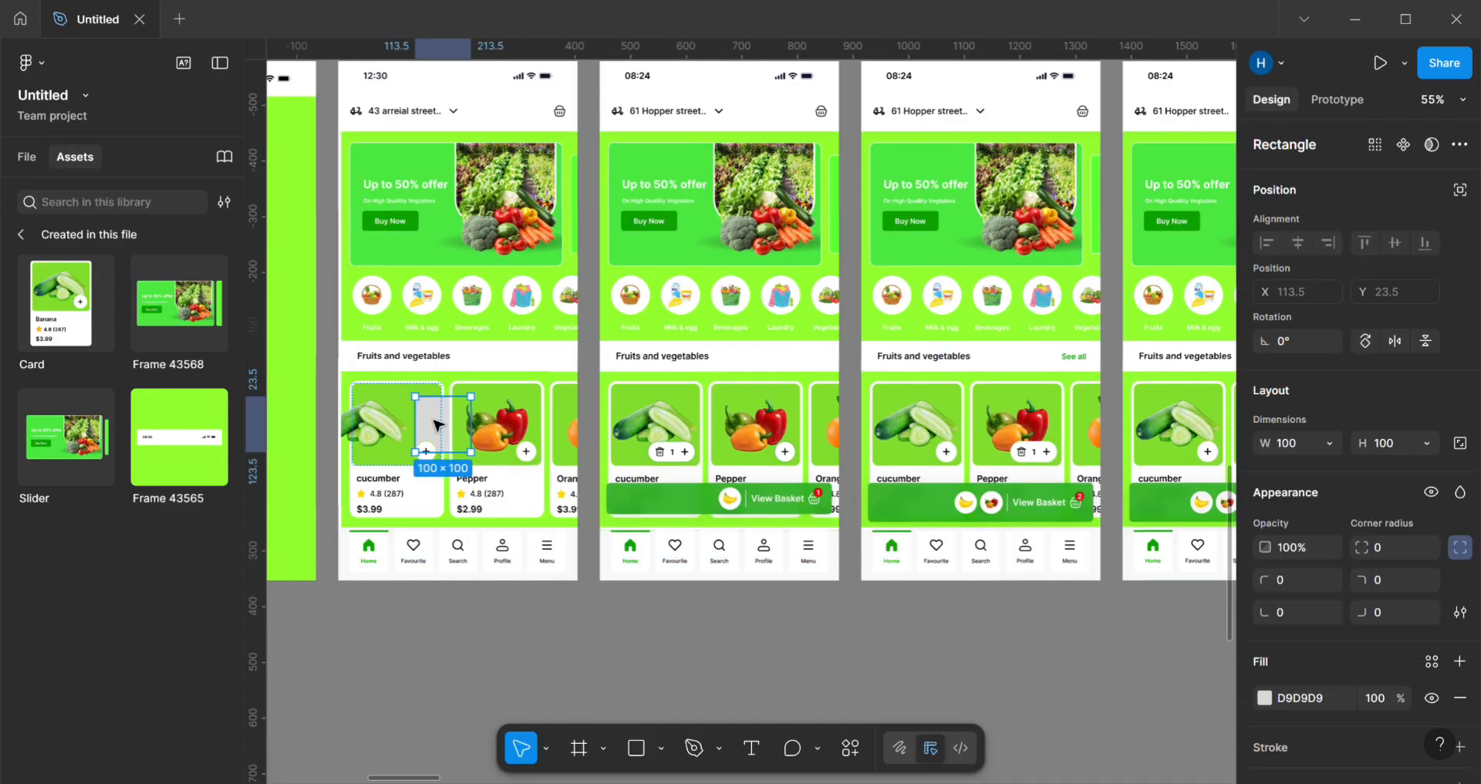
pyautogui.press('Delete')
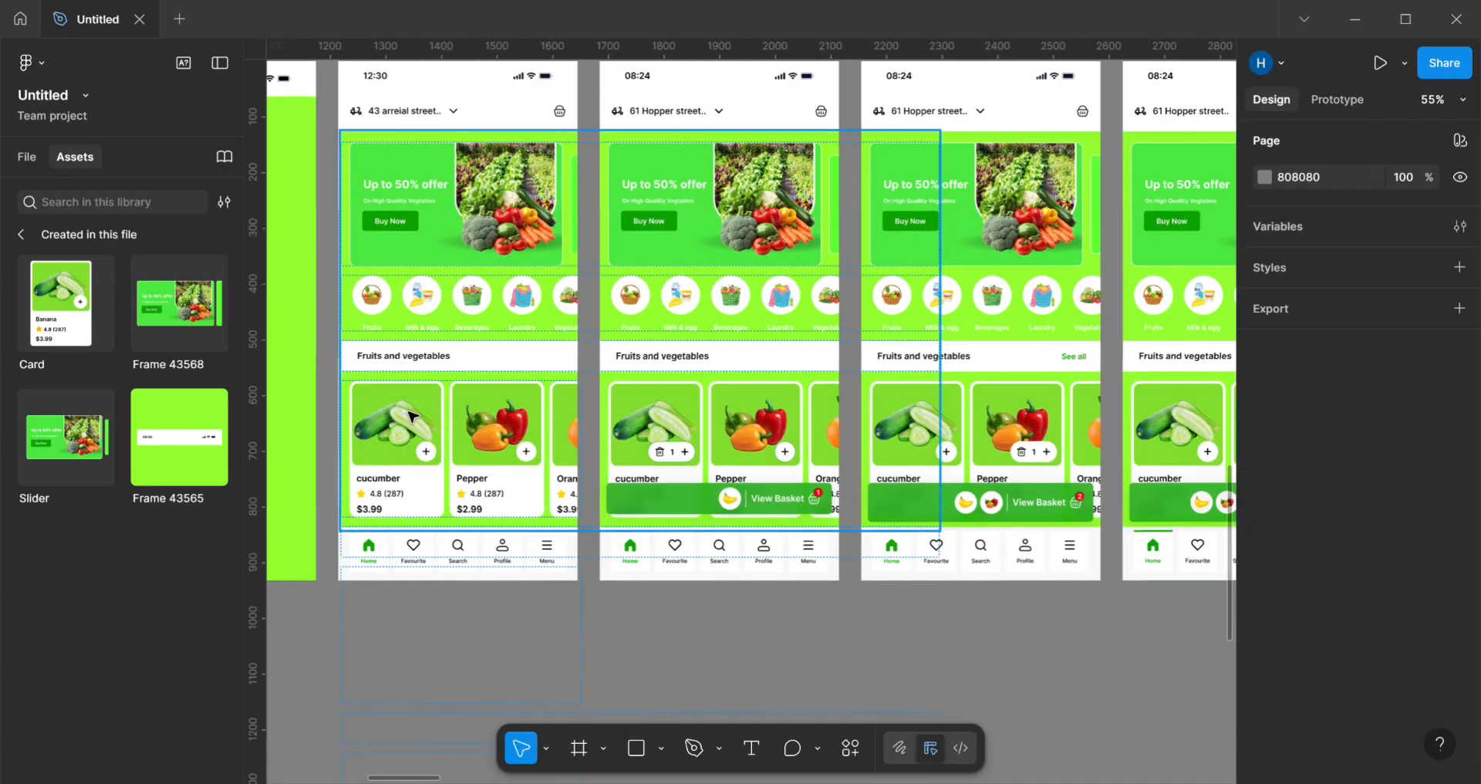
# Step: Examine the auto layout settings of the product row and its cucumber and Pepper cards on the finished home screen
pyautogui.click(360, 412)
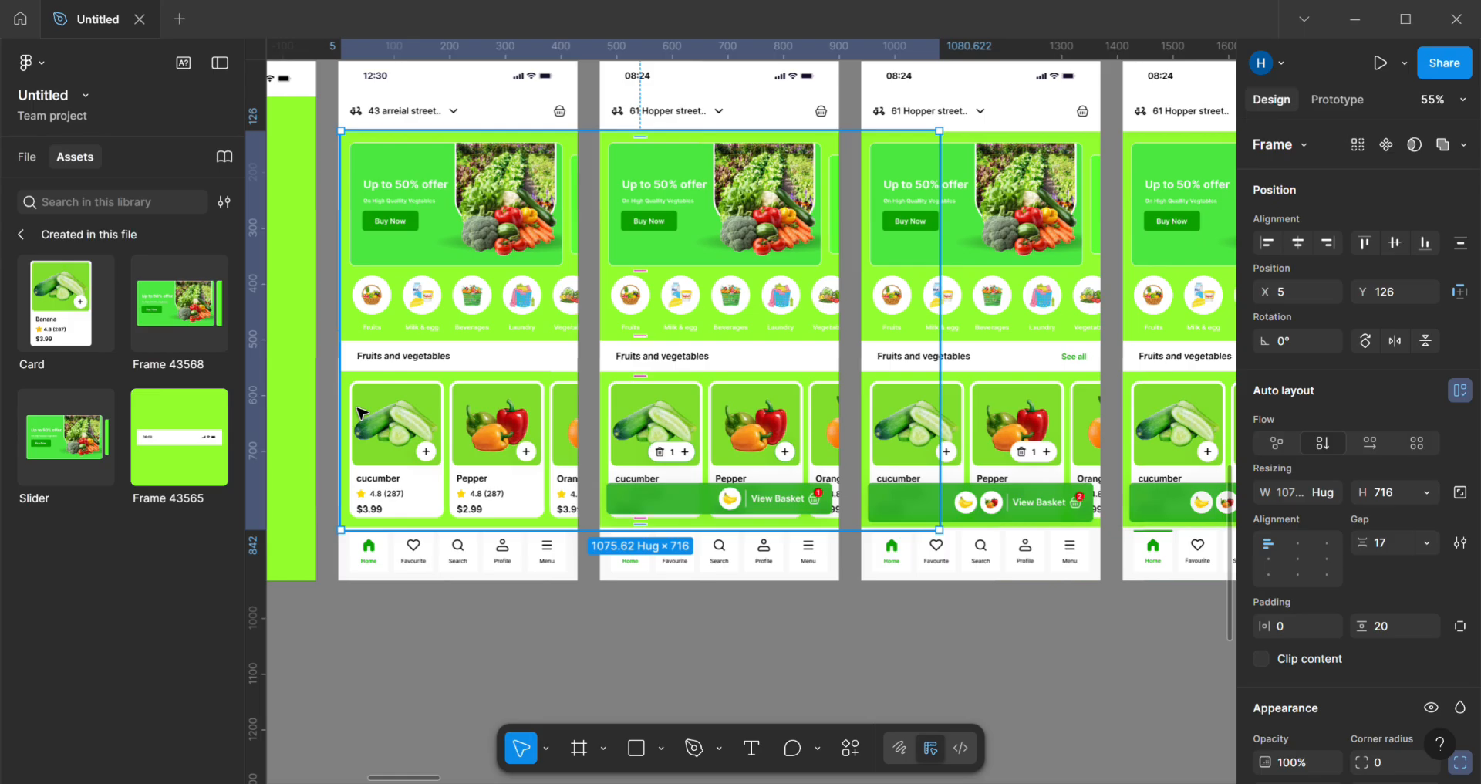
pyautogui.click(360, 412)
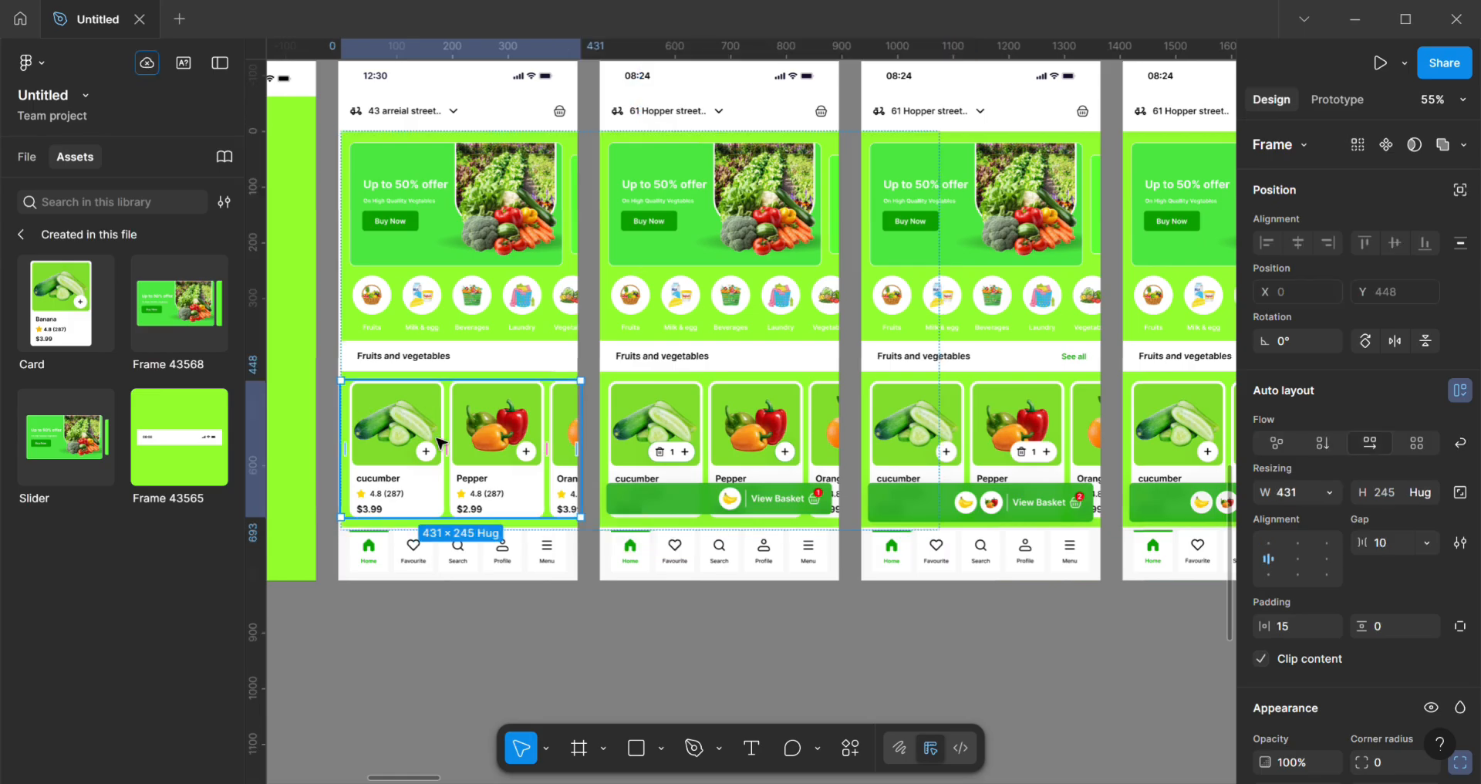
pyautogui.moveTo(438, 442); pyautogui.dragTo(478, 609)
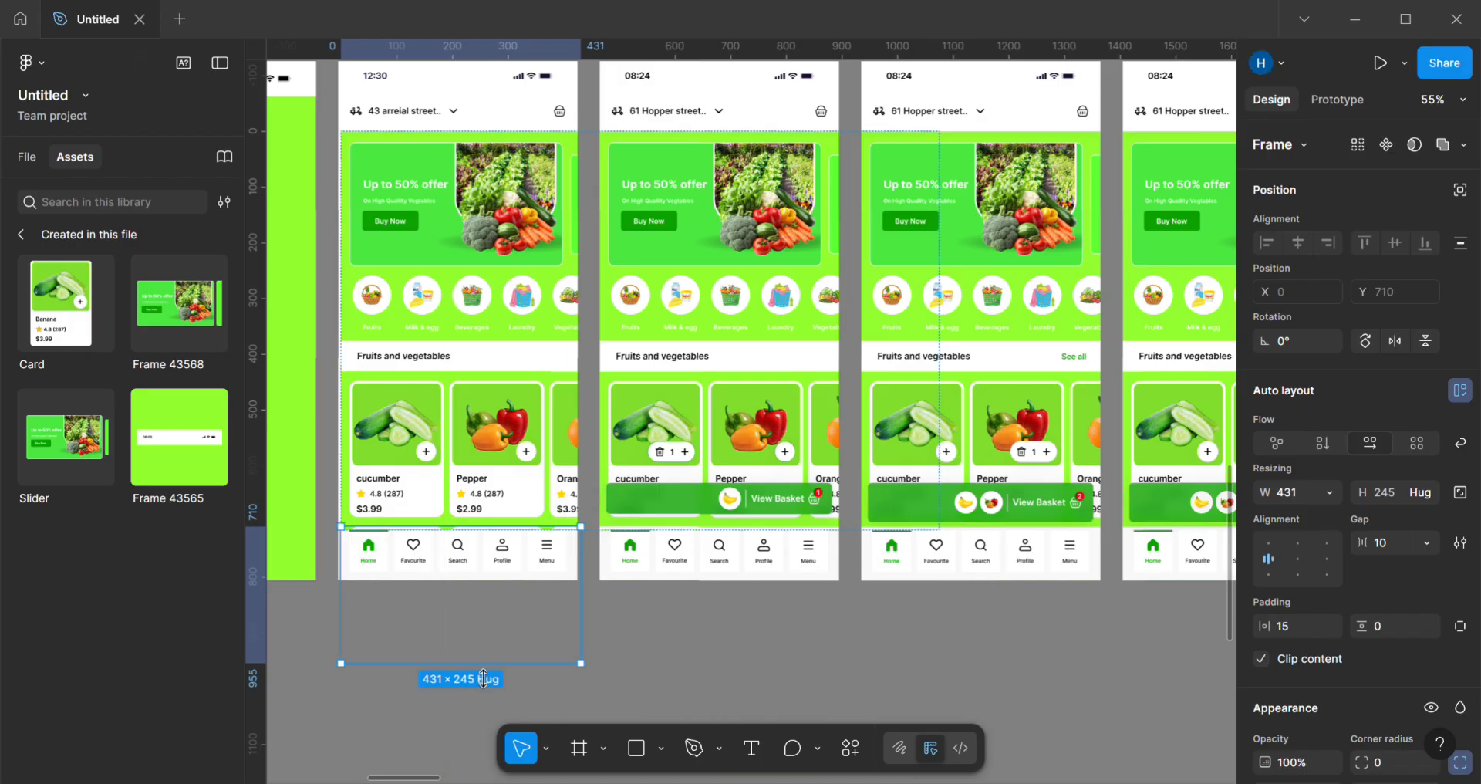
pyautogui.hotkey('ctrl', 'z')
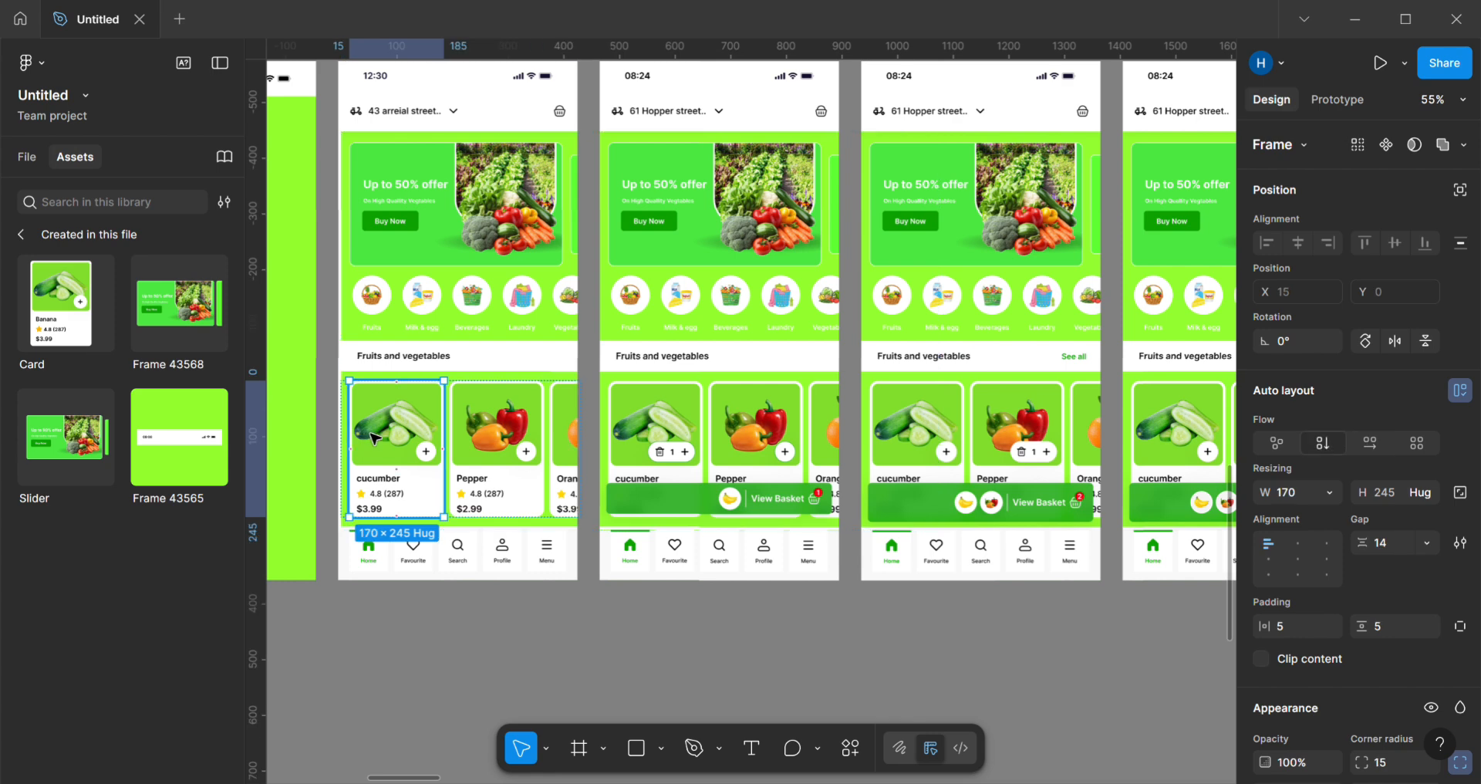
pyautogui.click(473, 454)
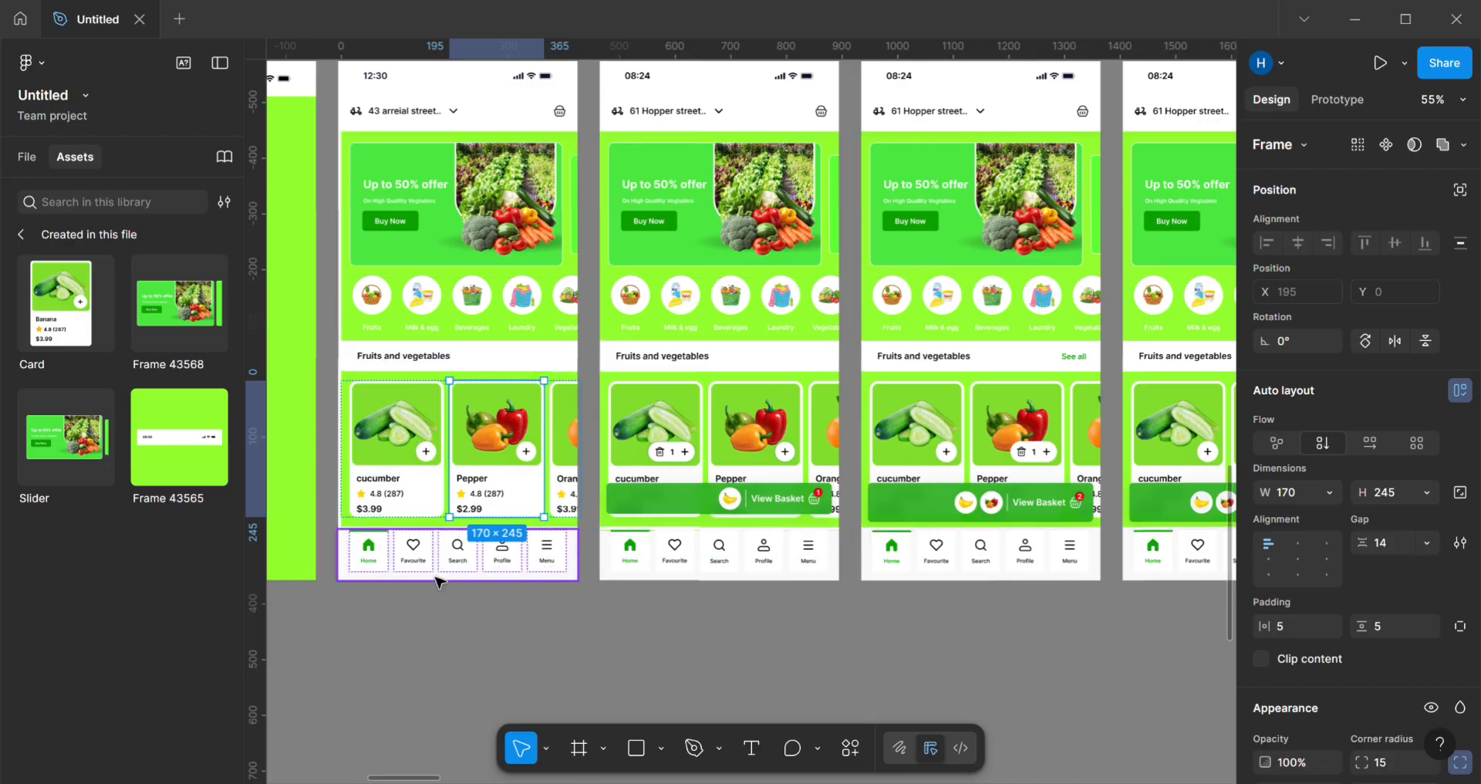
# Step: Draw a rectangle about 207 × 189 px below the white "fronys" header frame
pyautogui.moveTo(435, 653); pyautogui.dragTo(565, 262)
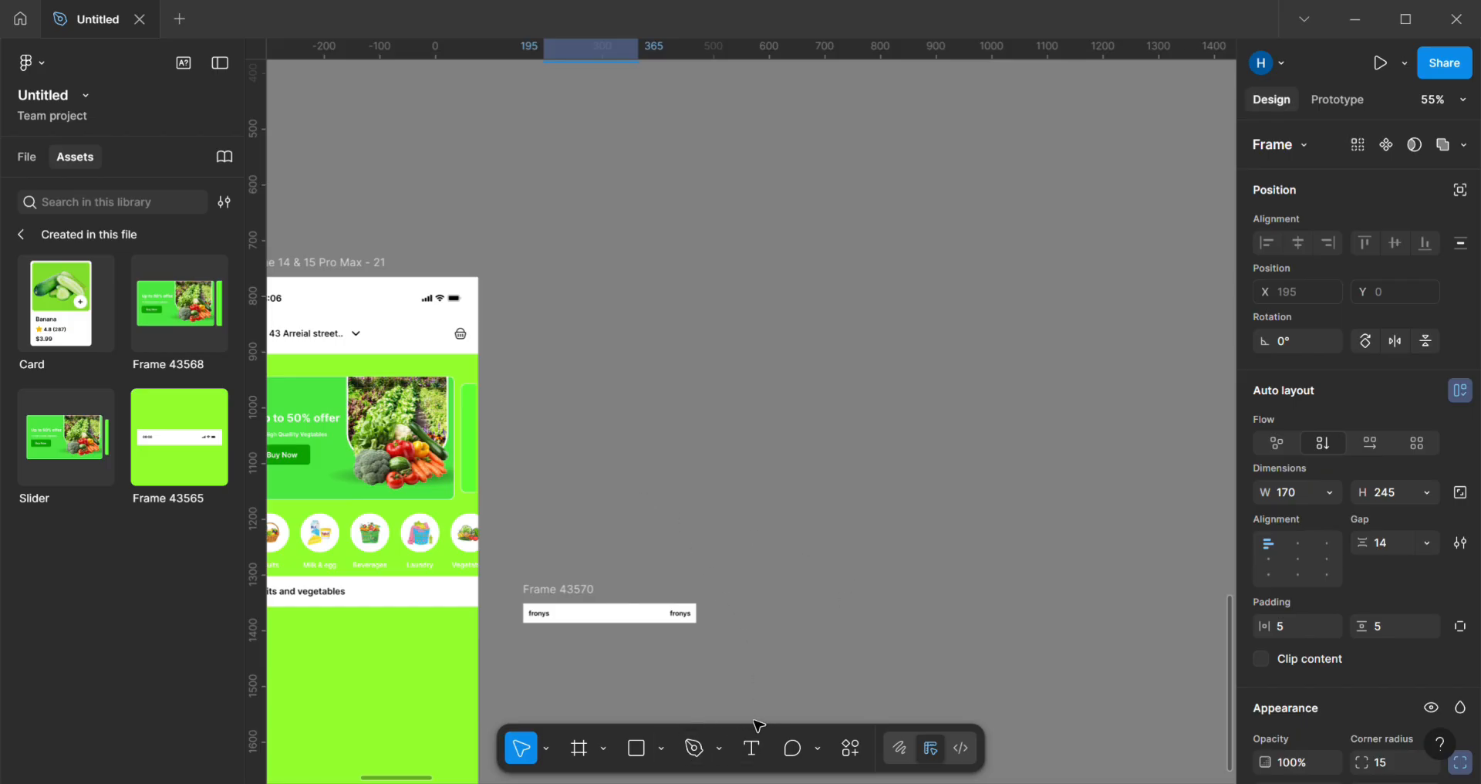
pyautogui.scroll(3, 779, 661)
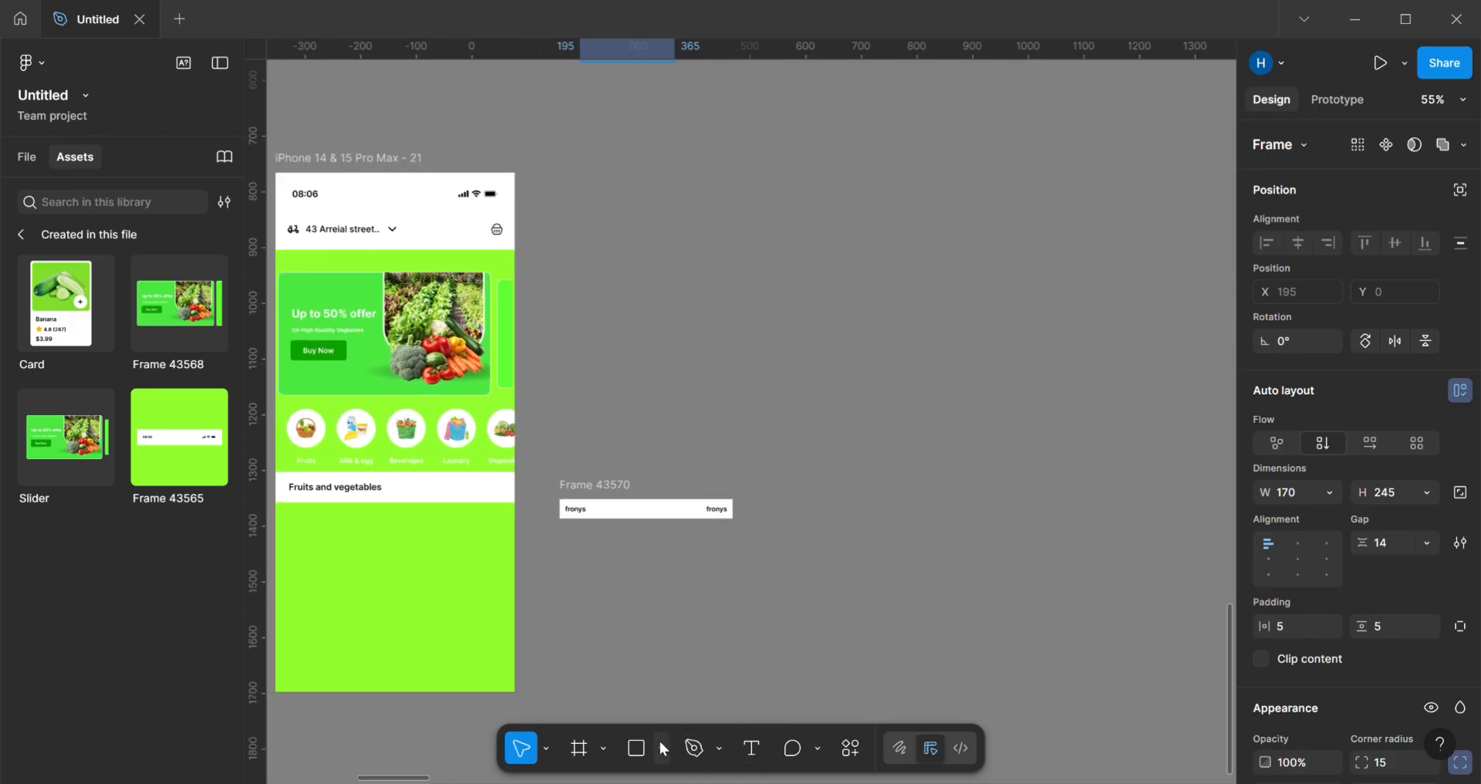
pyautogui.click(637, 748)
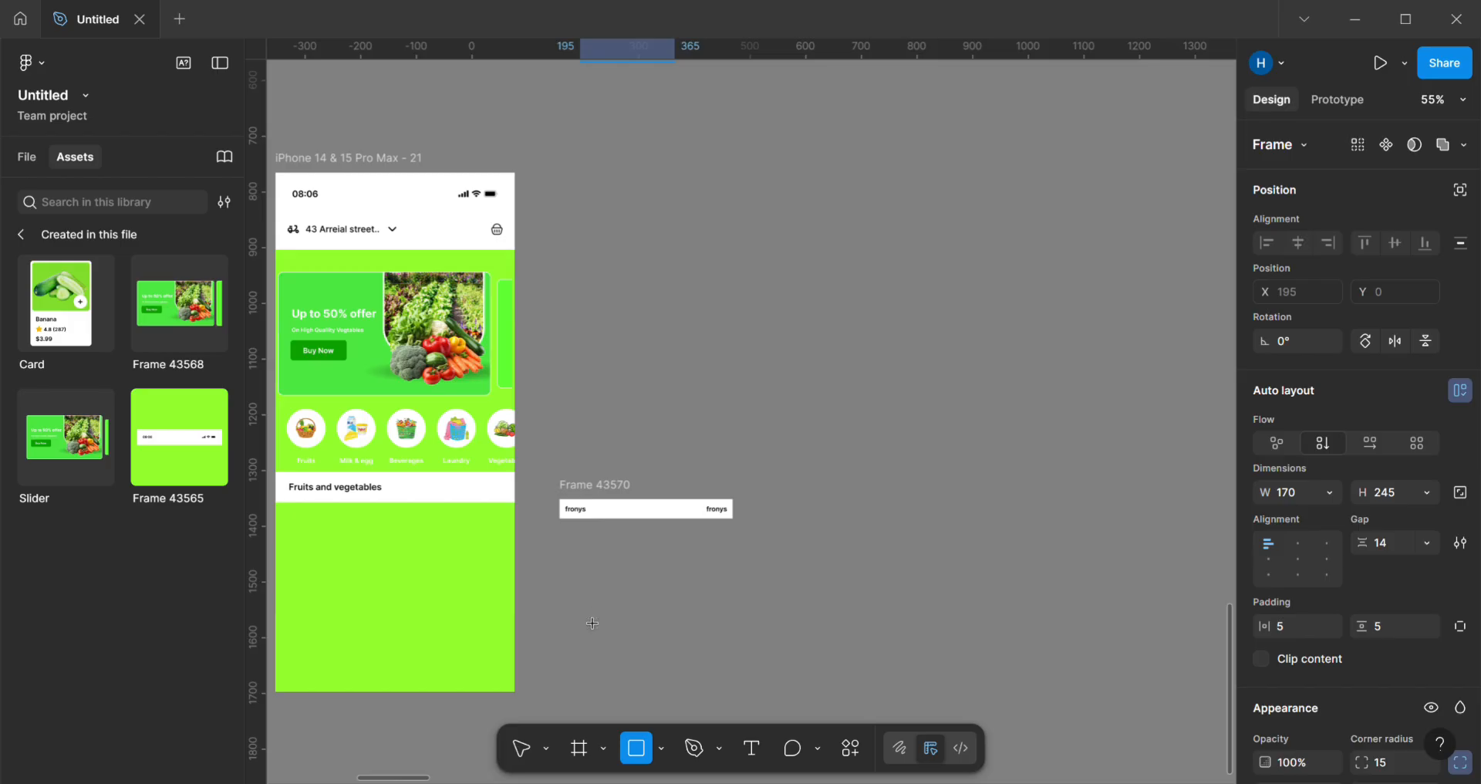
pyautogui.moveTo(593, 624)
pyautogui.mouseDown()
pyautogui.moveTo(660, 733)
pyautogui.moveTo(708, 728)
pyautogui.mouseUp()
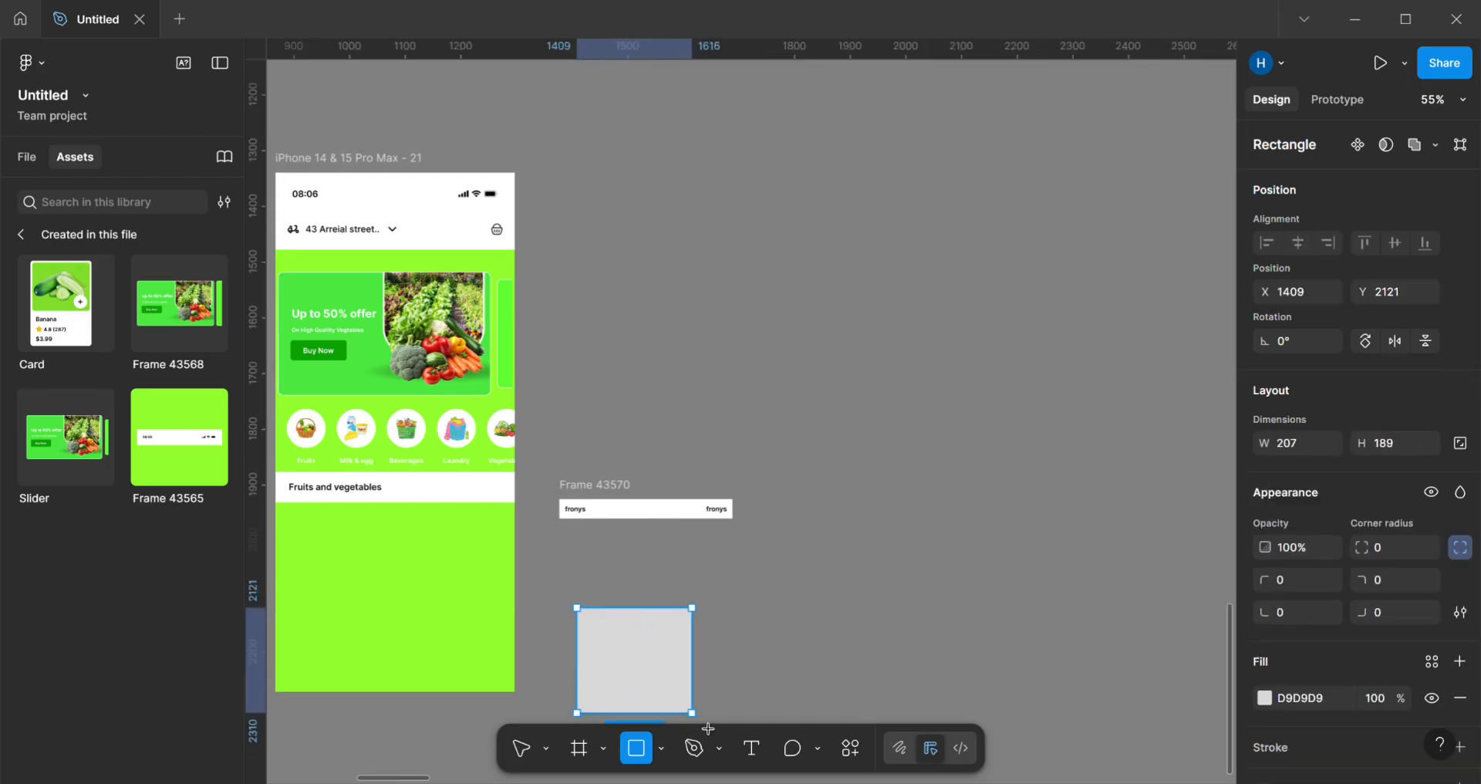
# Step: Wrap the grey rectangle below the "fronys" header in its own frame
pyautogui.click(824, 628)
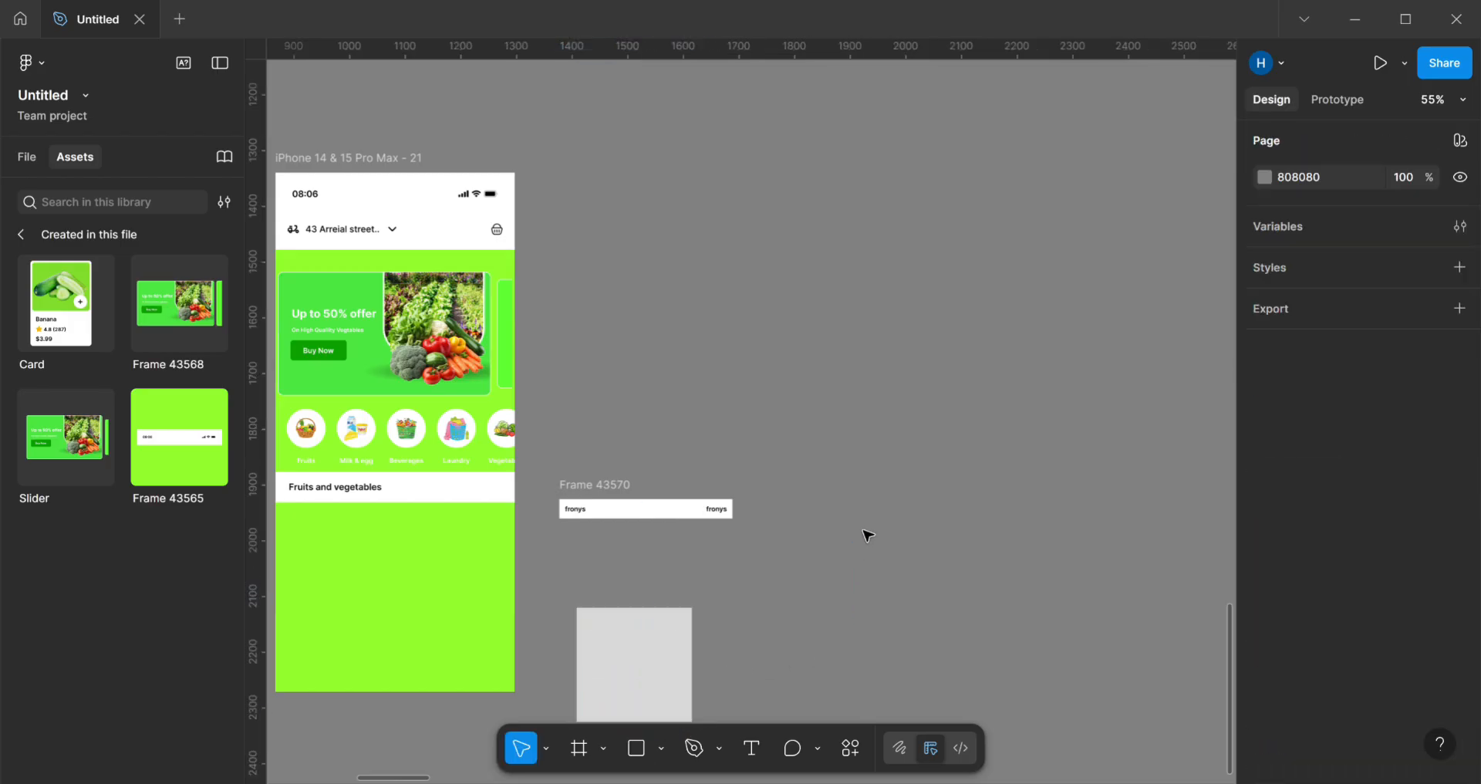
pyautogui.scroll(-5, 794, 525)
pyautogui.hscroll(-2, 795, 525)
pyautogui.click(747, 493)
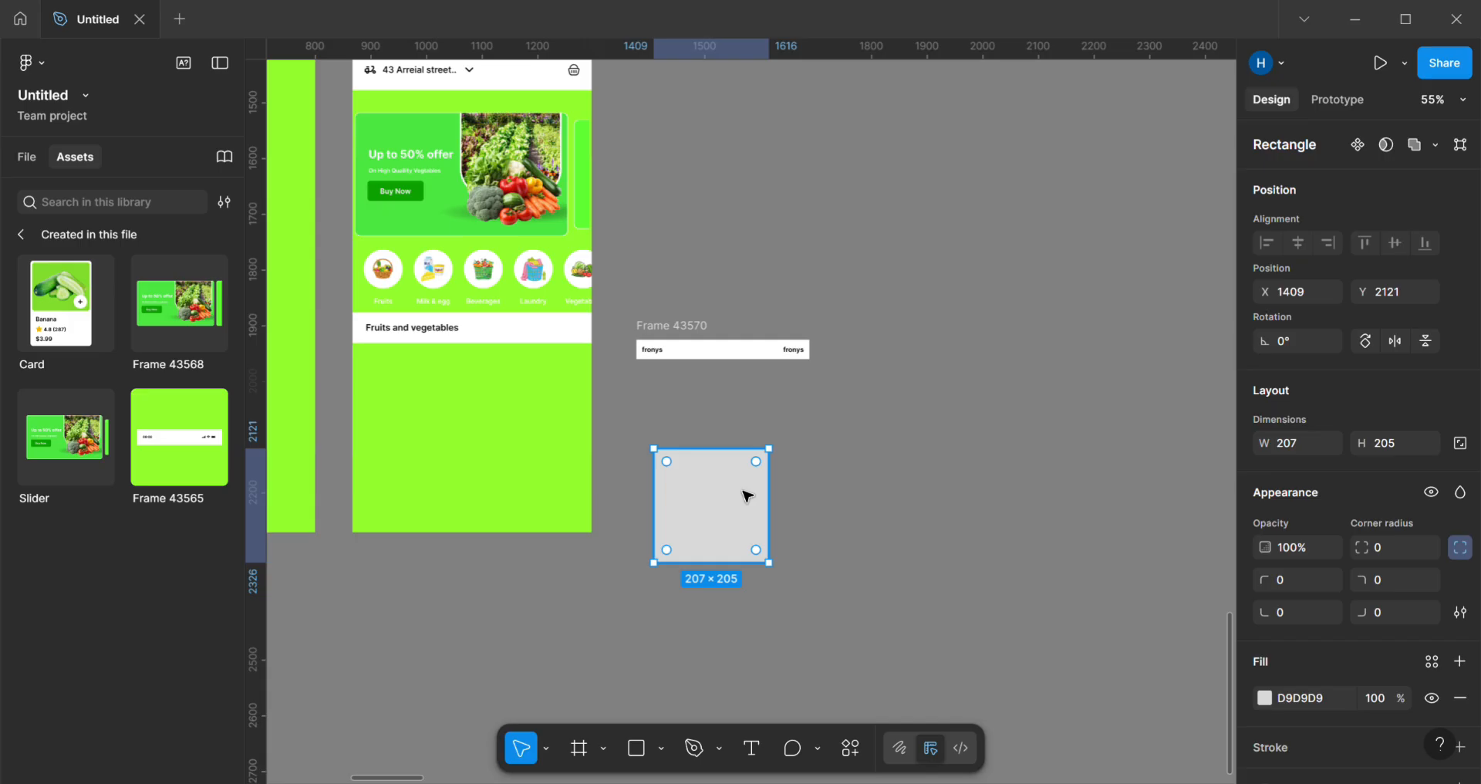
pyautogui.rightClick(701, 515)
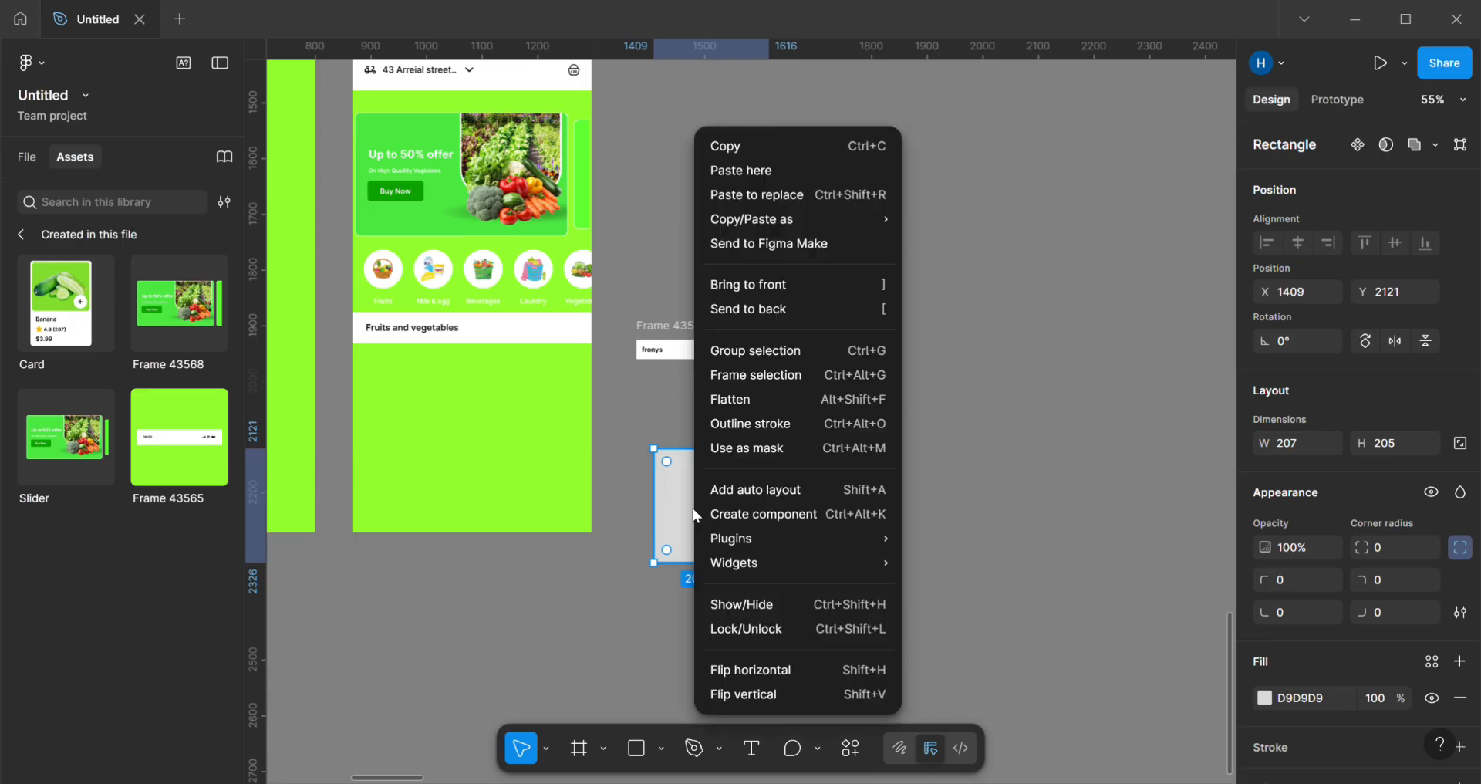
pyautogui.click(726, 378)
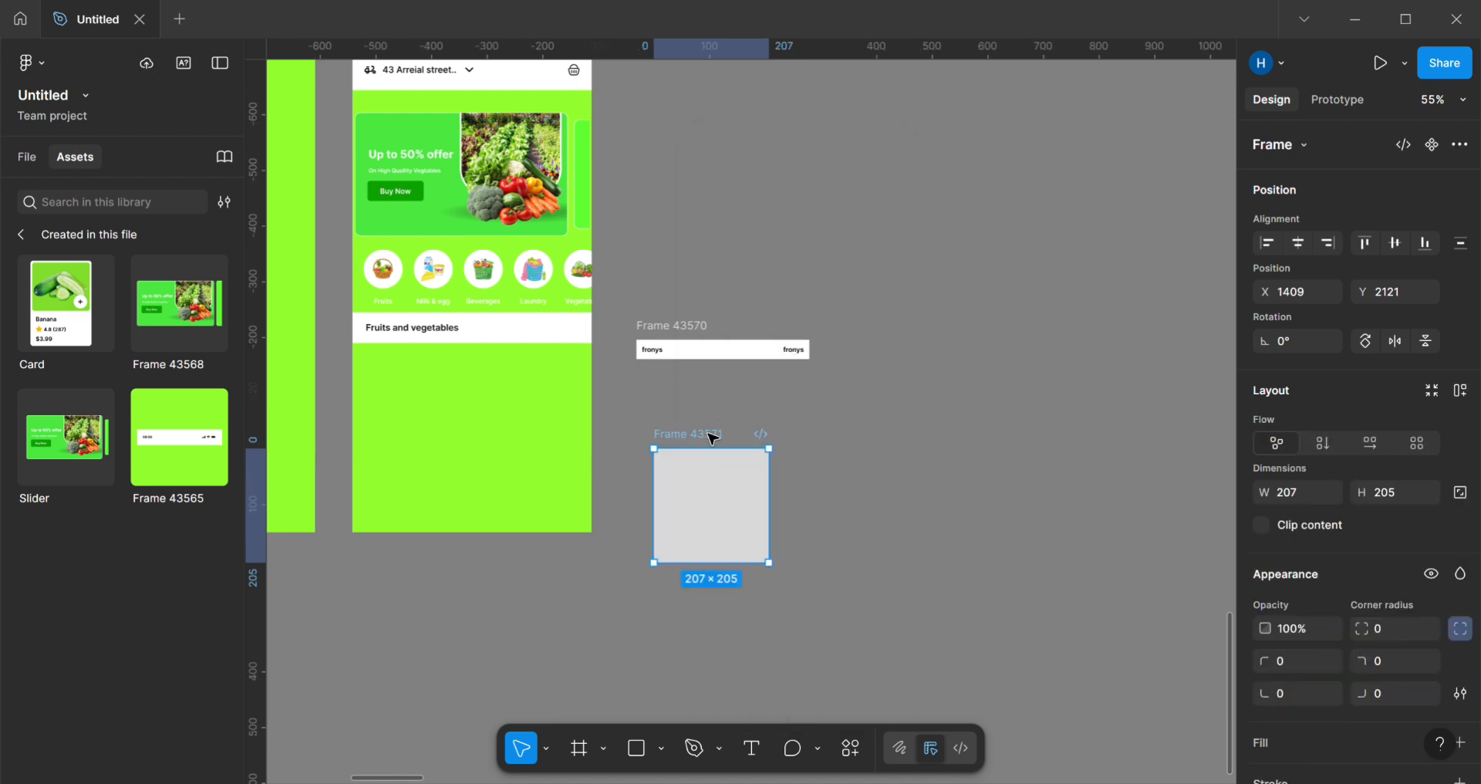
# Step: Shrink the grey rectangle inside its frame to about 150 × 137 px and centre it horizontally near the frame's upper edge
pyautogui.doubleClick(706, 527)
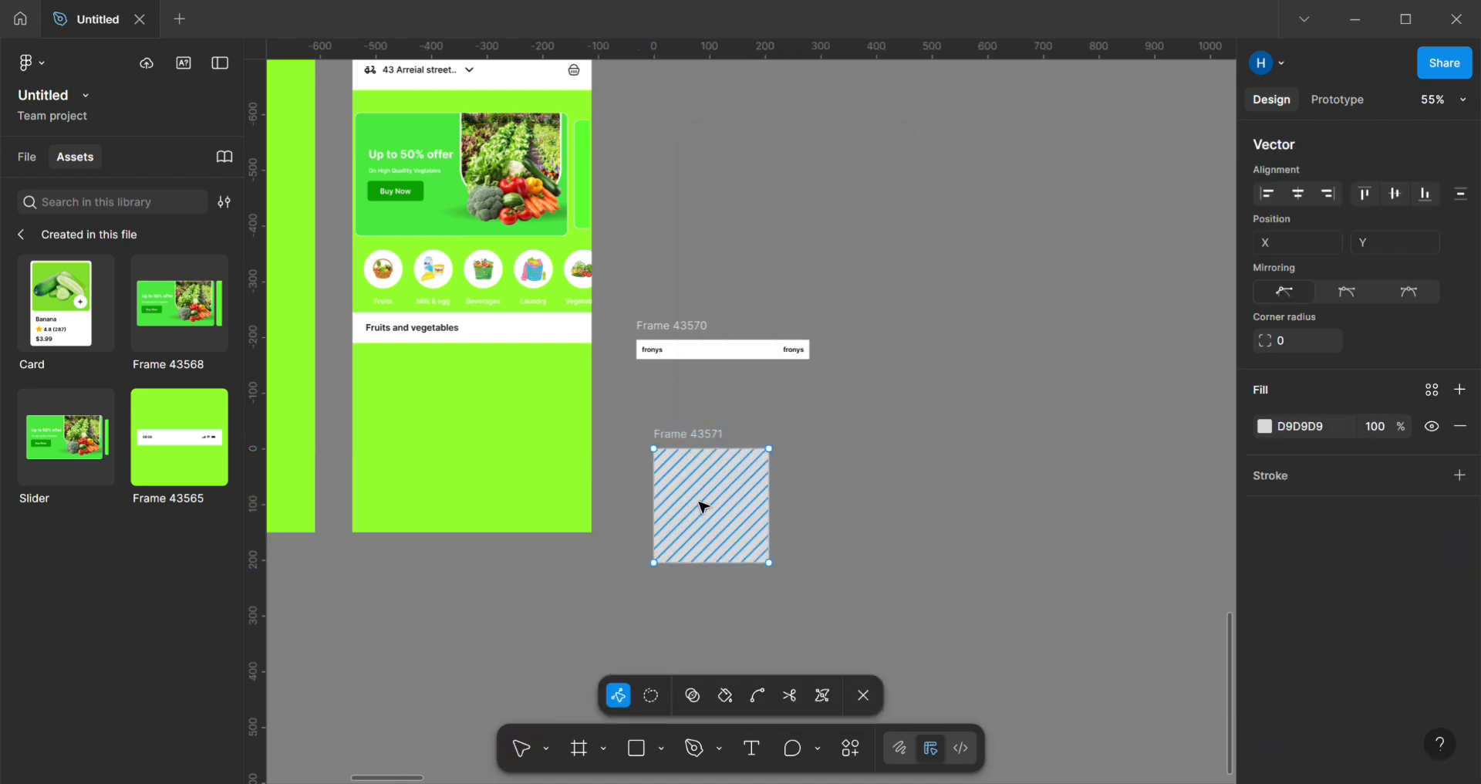
pyautogui.press('Escape')
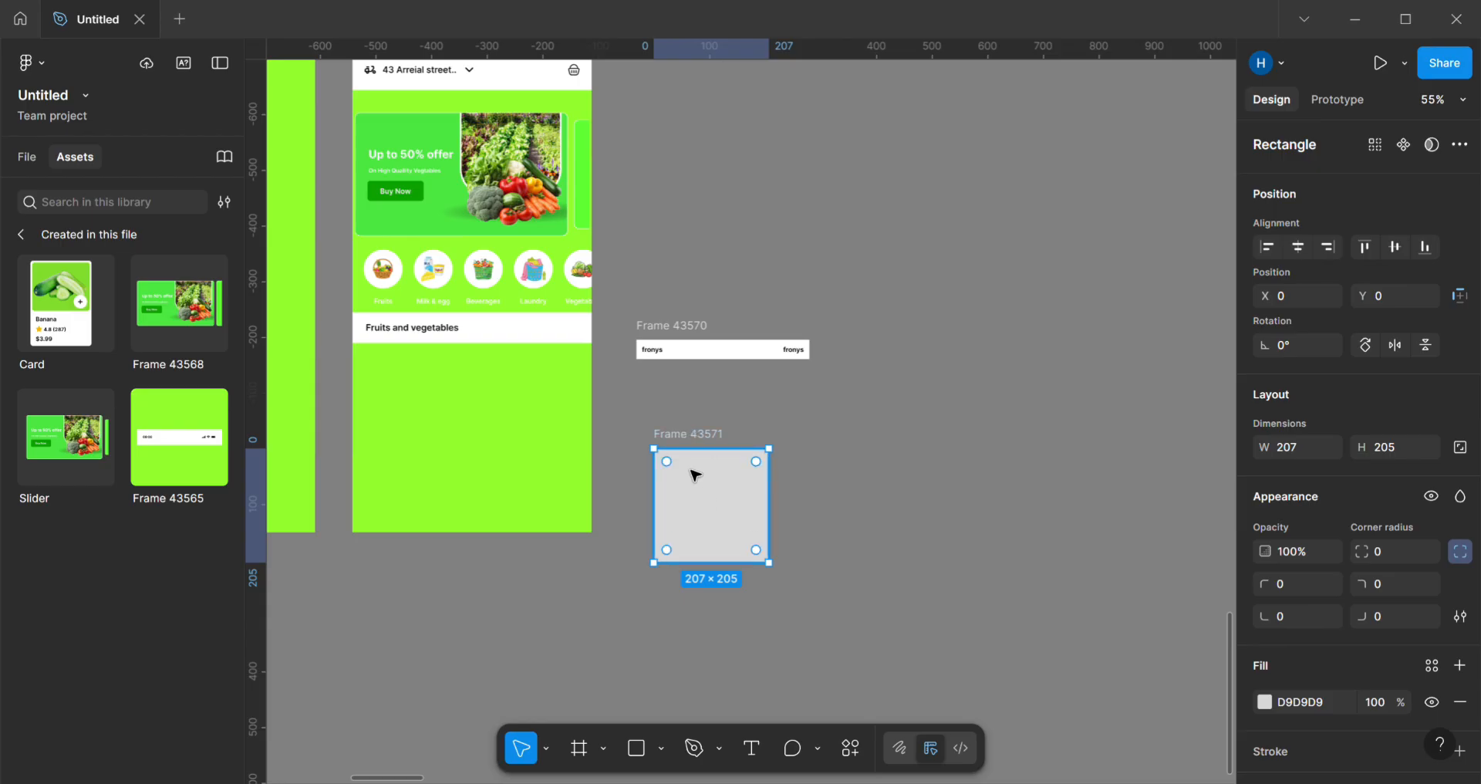
pyautogui.moveTo(710, 462); pyautogui.dragTo(710, 483)
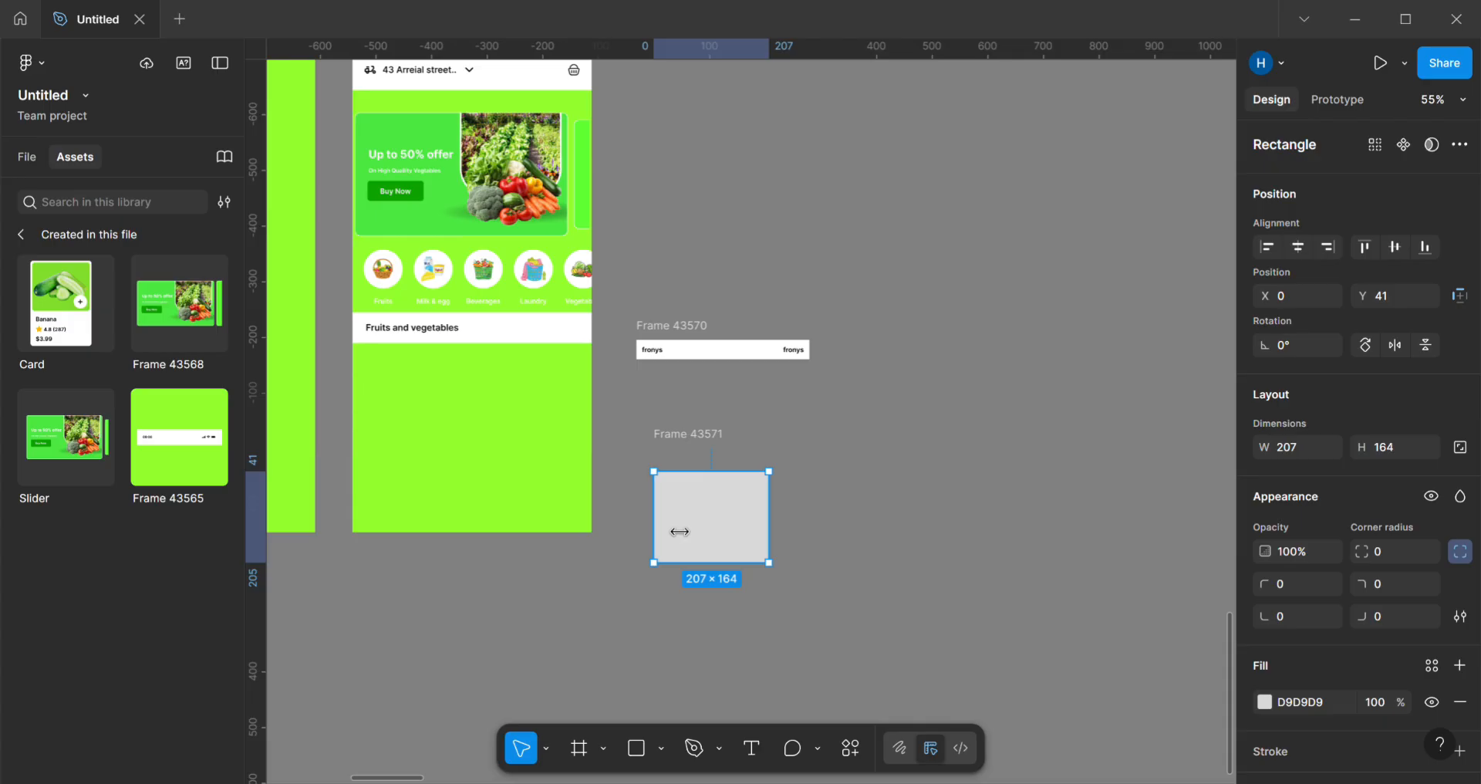
pyautogui.moveTo(680, 532); pyautogui.dragTo(679, 531)
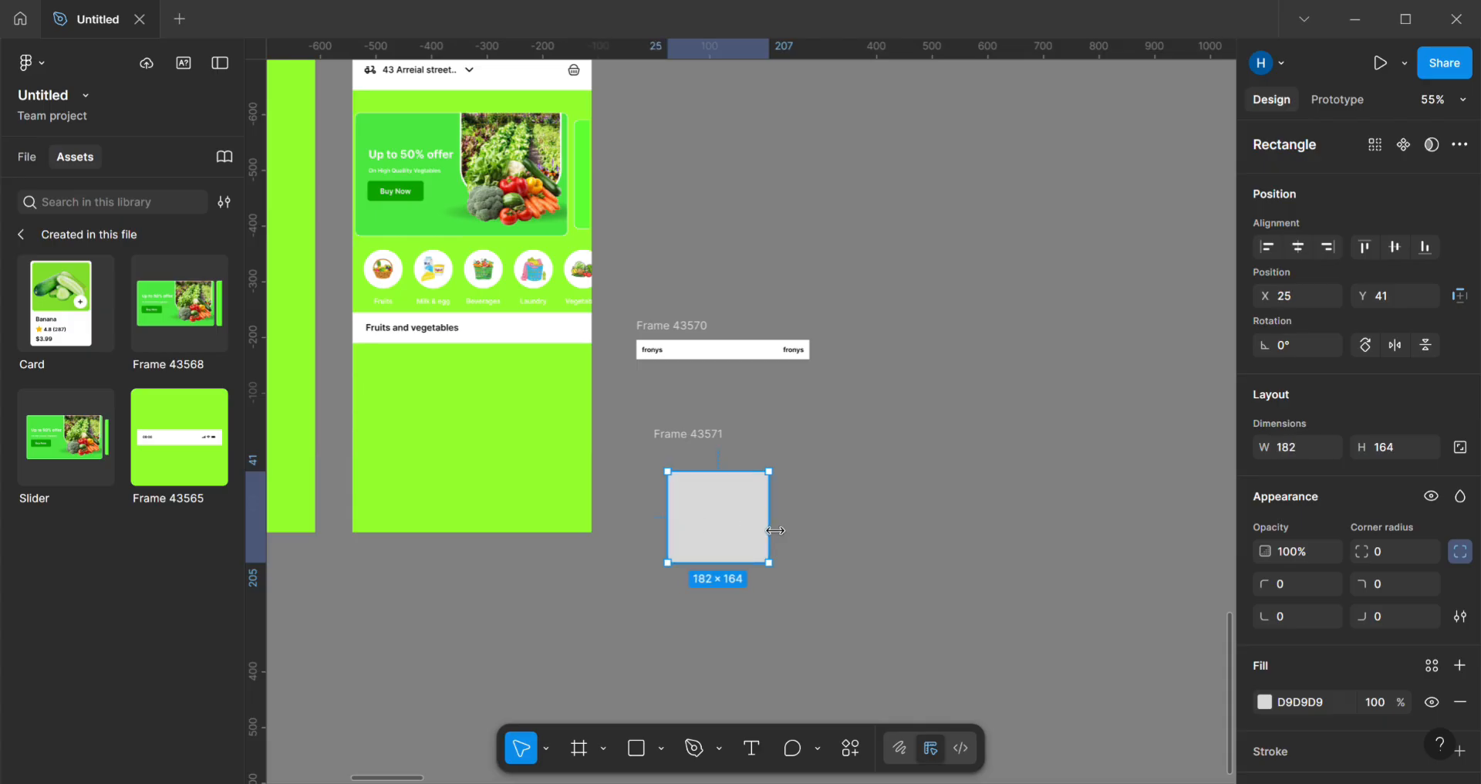
pyautogui.moveTo(775, 531); pyautogui.dragTo(719, 517)
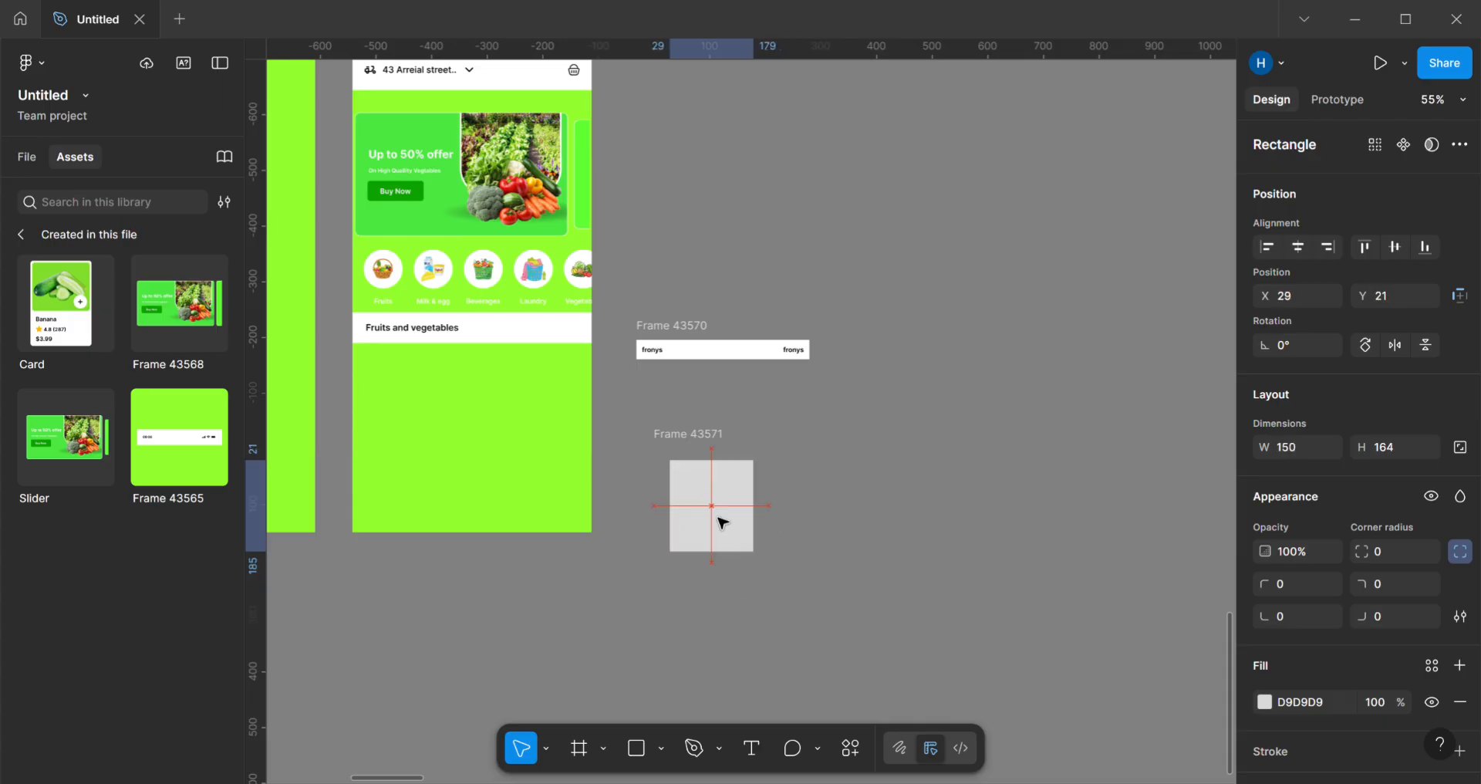
pyautogui.click(829, 519)
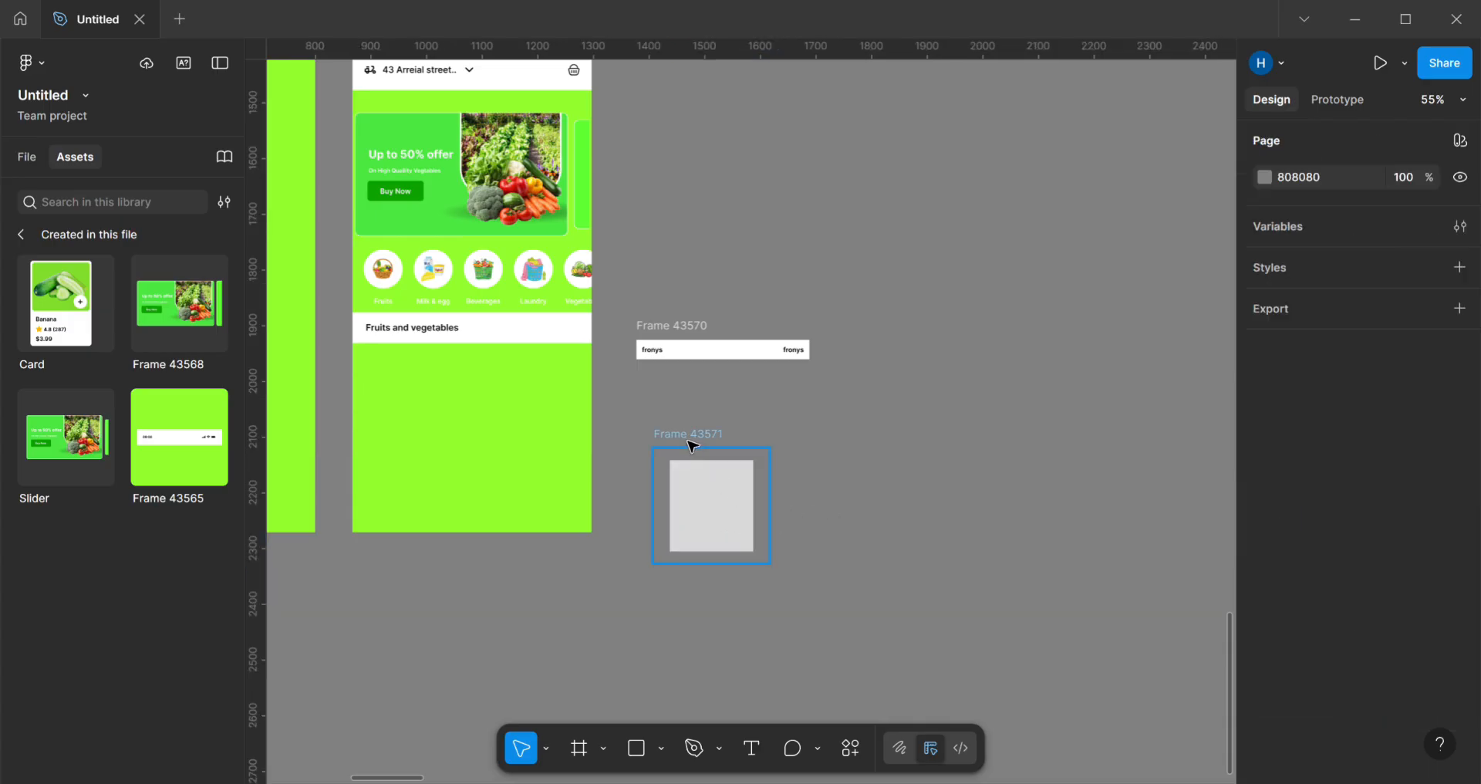
pyautogui.click(698, 521)
pyautogui.moveTo(726, 556); pyautogui.dragTo(726, 552)
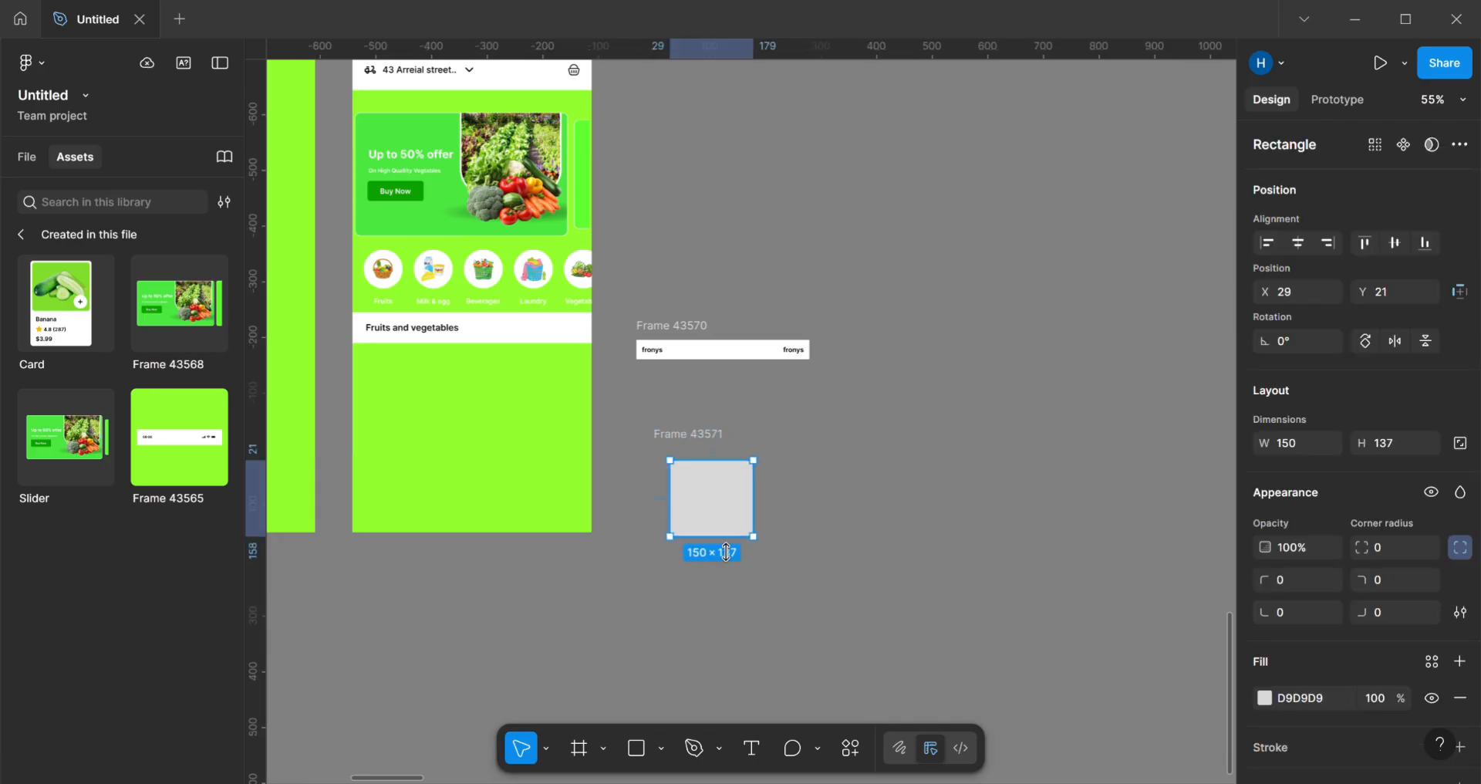
pyautogui.click(818, 513)
# Step: Extend the card frame downward to a height of about 267 px, leaving room below the grey rectangle
pyautogui.click(687, 437)
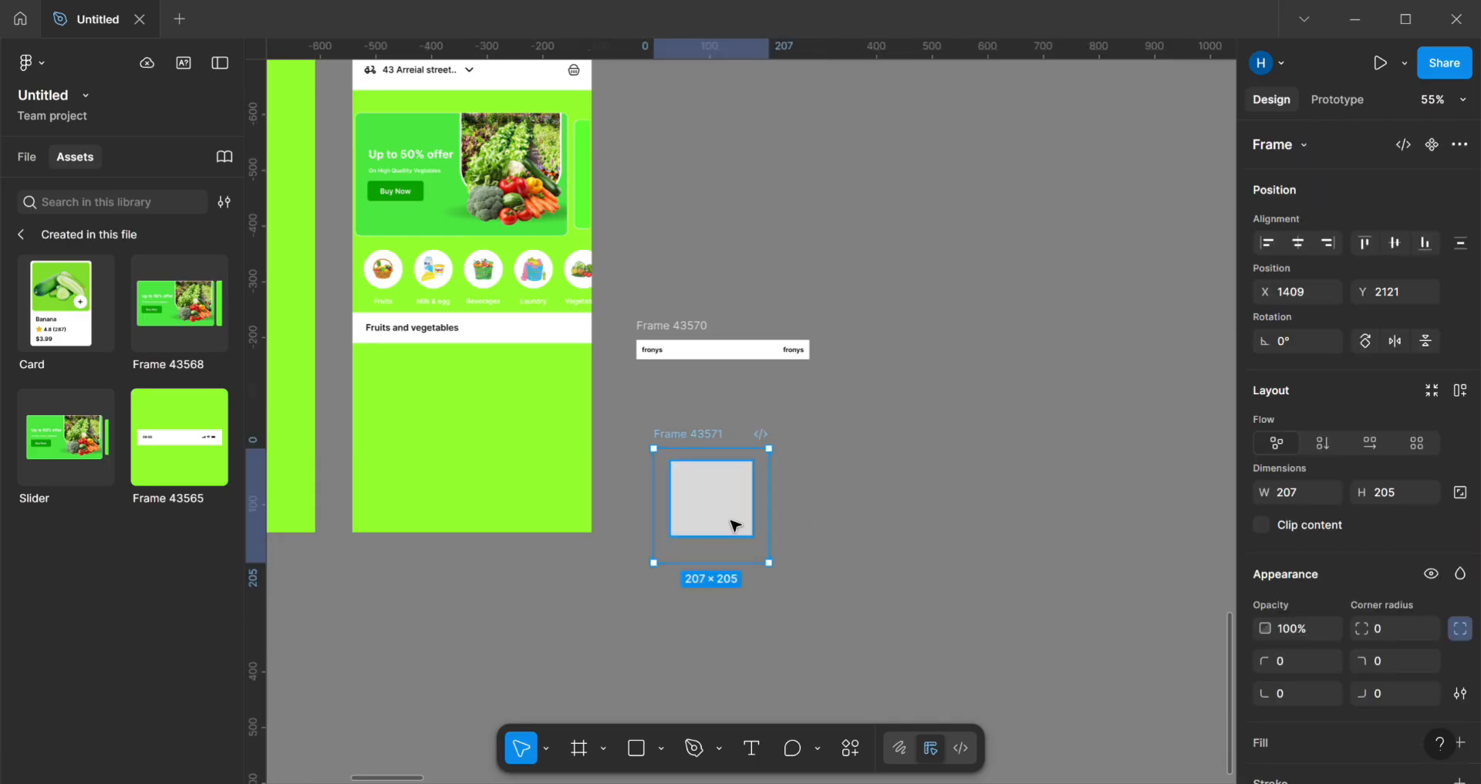
pyautogui.moveTo(734, 579); pyautogui.dragTo(734, 613)
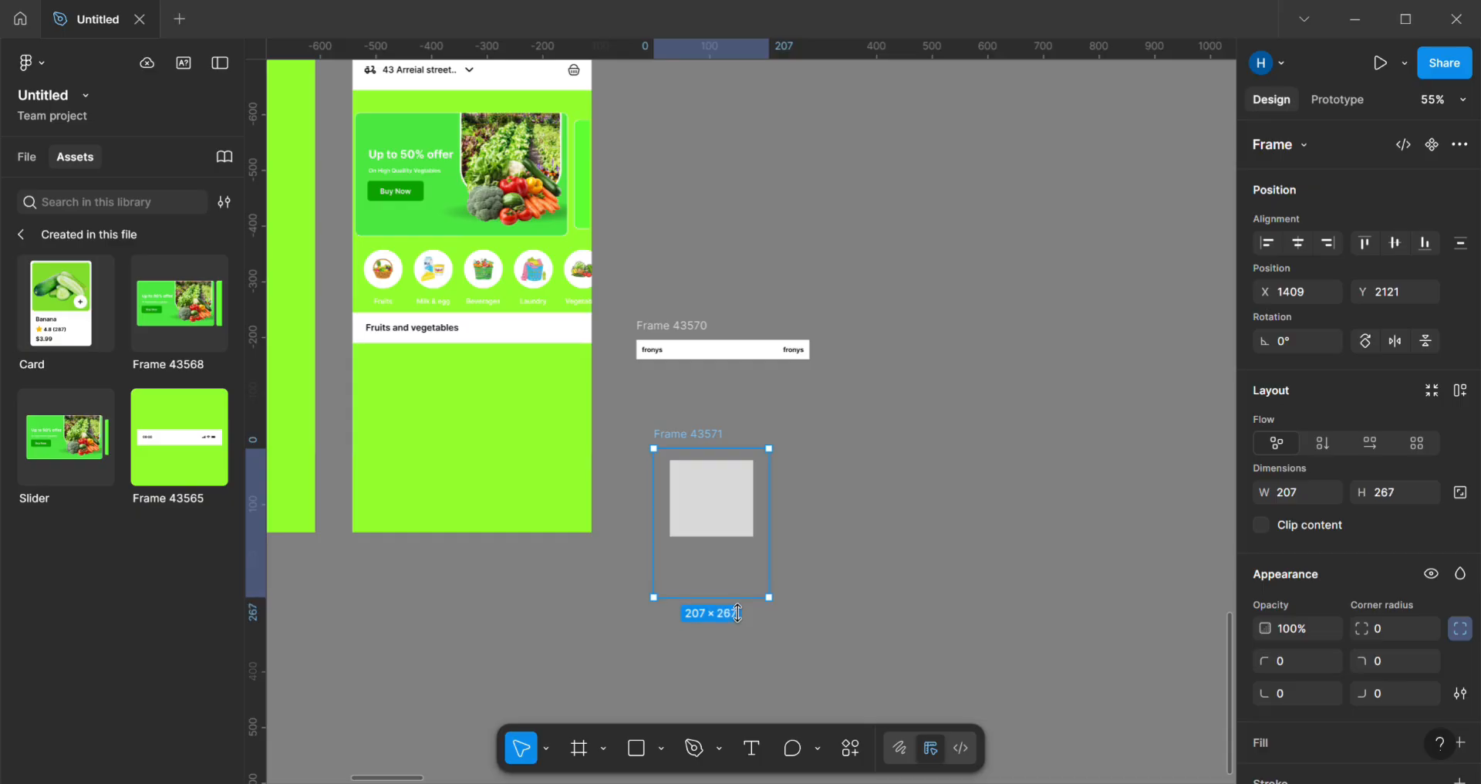
pyautogui.click(882, 469)
# Step: Check the product cards on the finished home screen and give the new card frame a white FFFFFF fill
pyautogui.moveTo(958, 257); pyautogui.dragTo(767, 581)
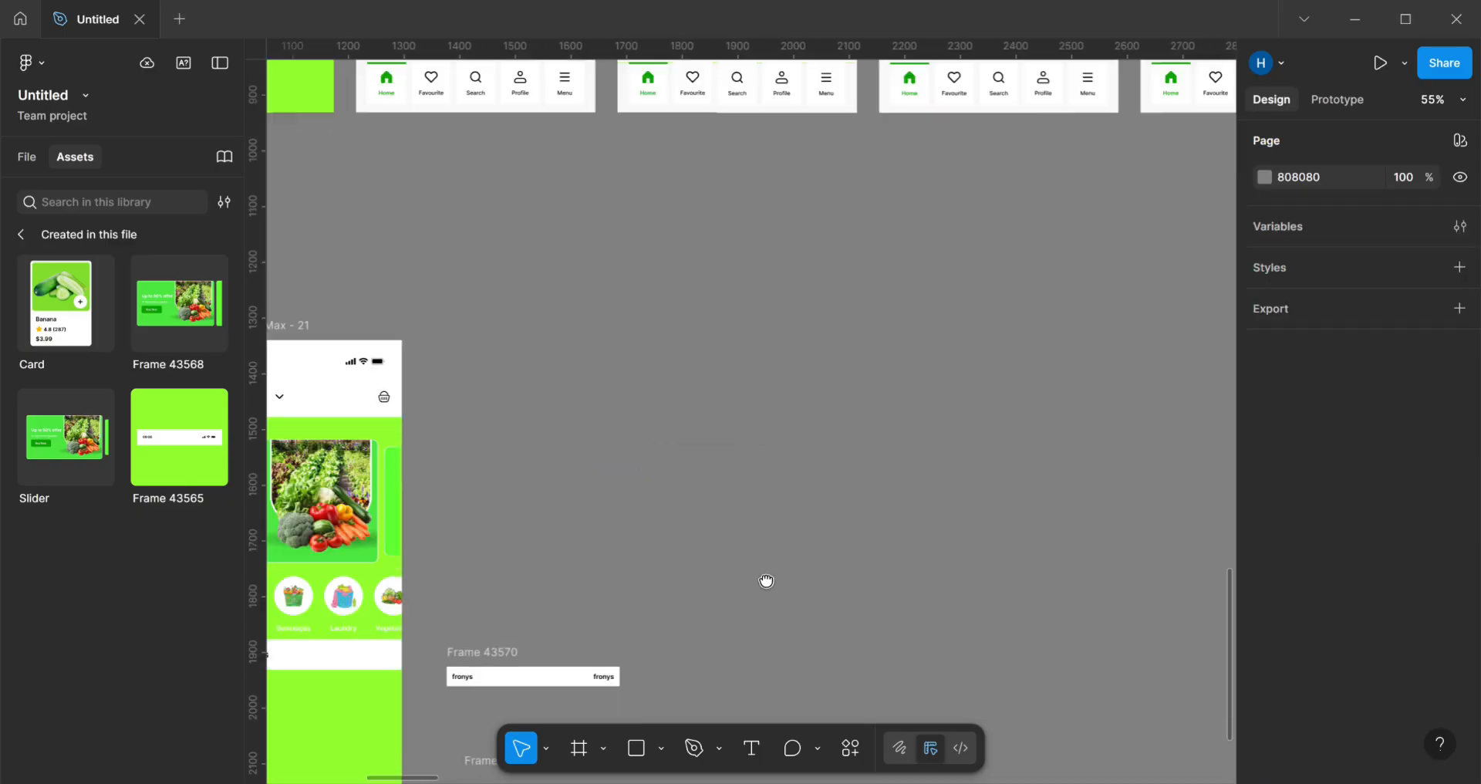
pyautogui.moveTo(888, 333); pyautogui.dragTo(986, 638)
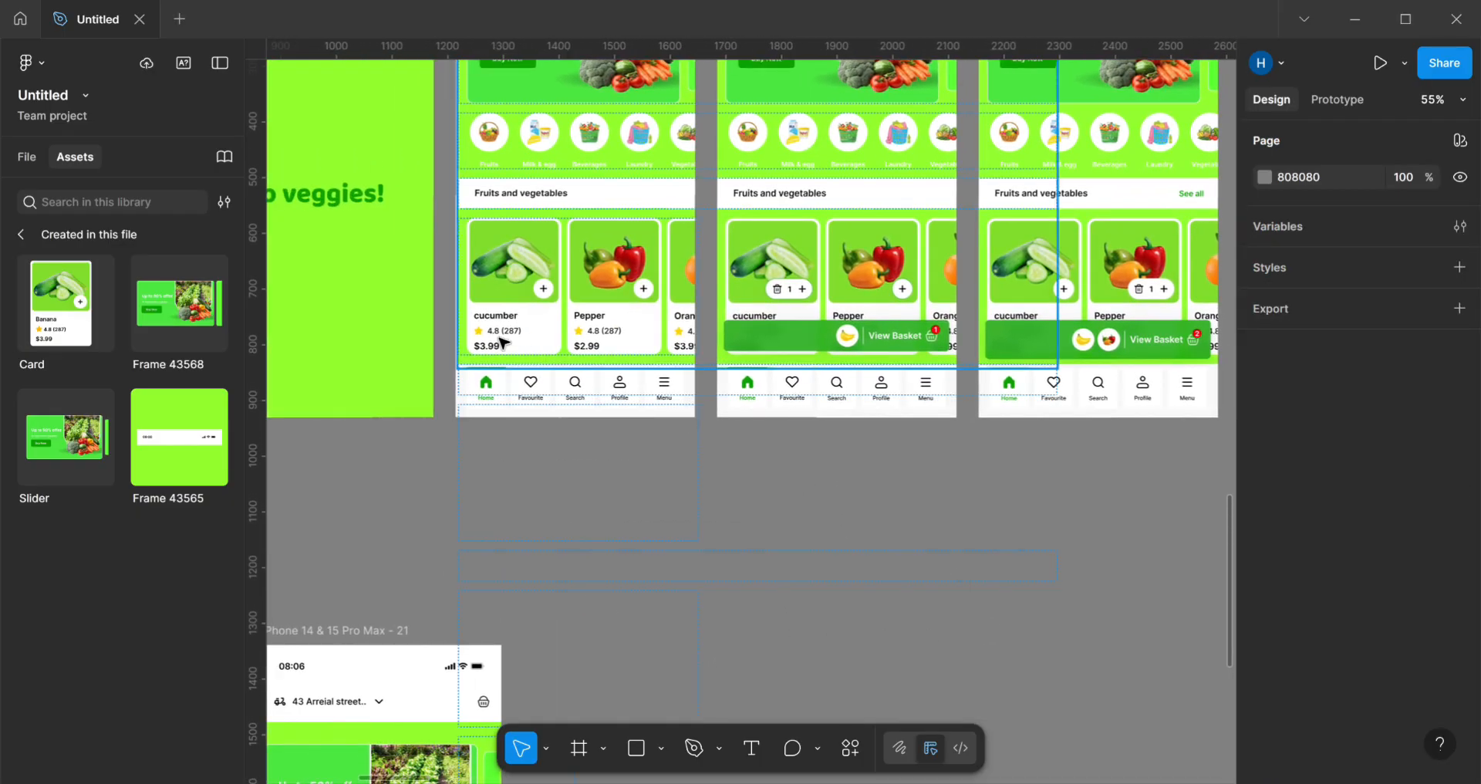
pyautogui.moveTo(773, 582); pyautogui.dragTo(824, 333)
pyautogui.scroll(-4, 825, 333)
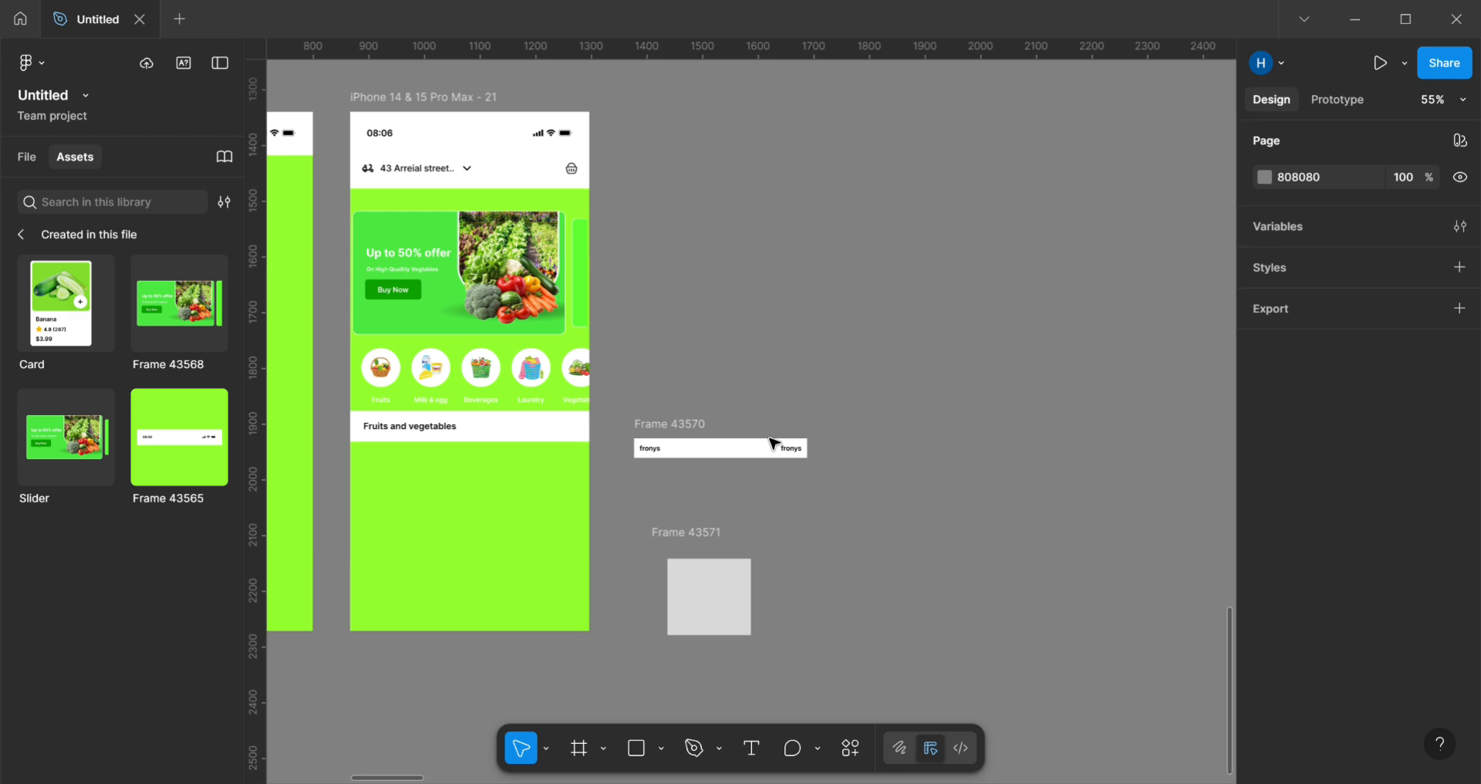
pyautogui.click(720, 550)
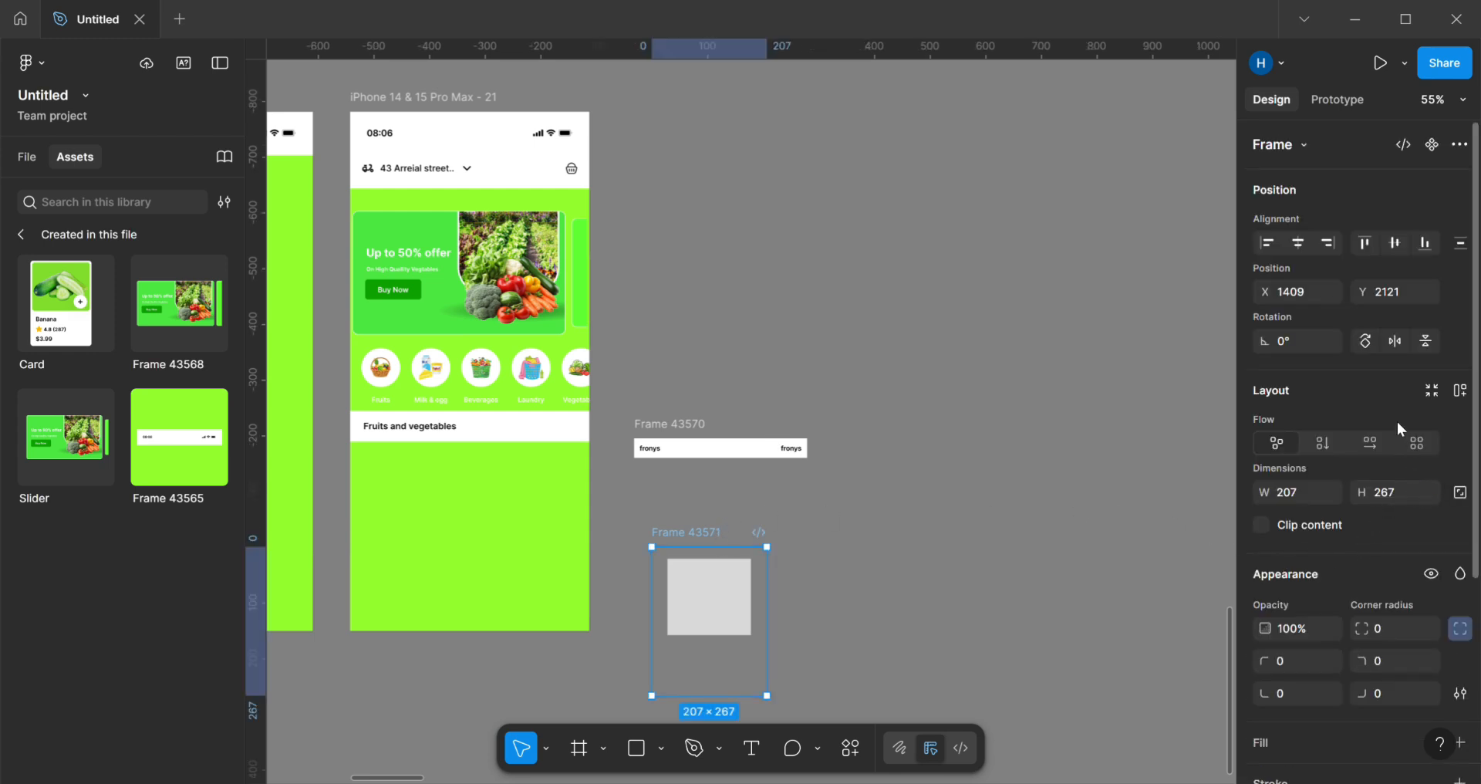
pyautogui.scroll(-4, 1398, 517)
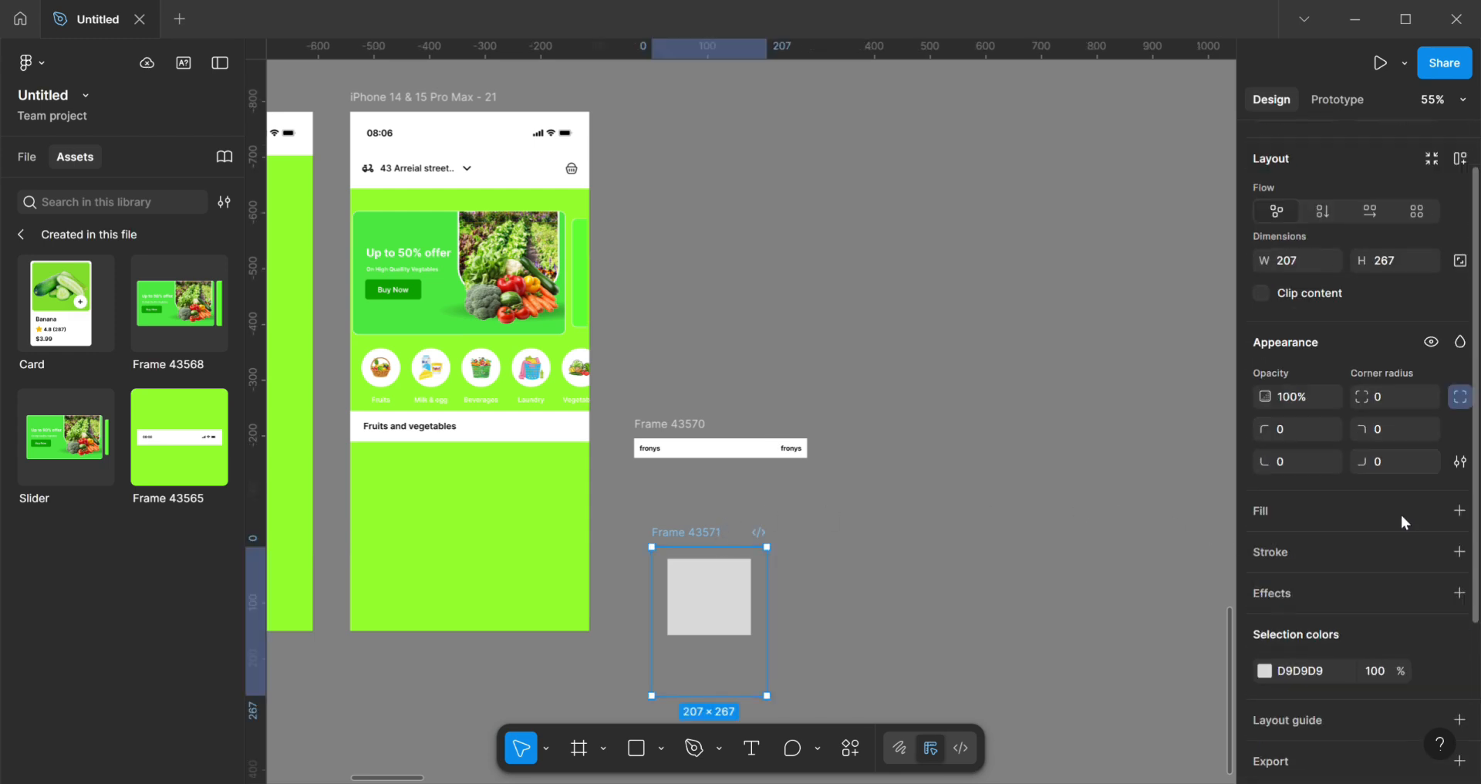
pyautogui.click(1458, 462)
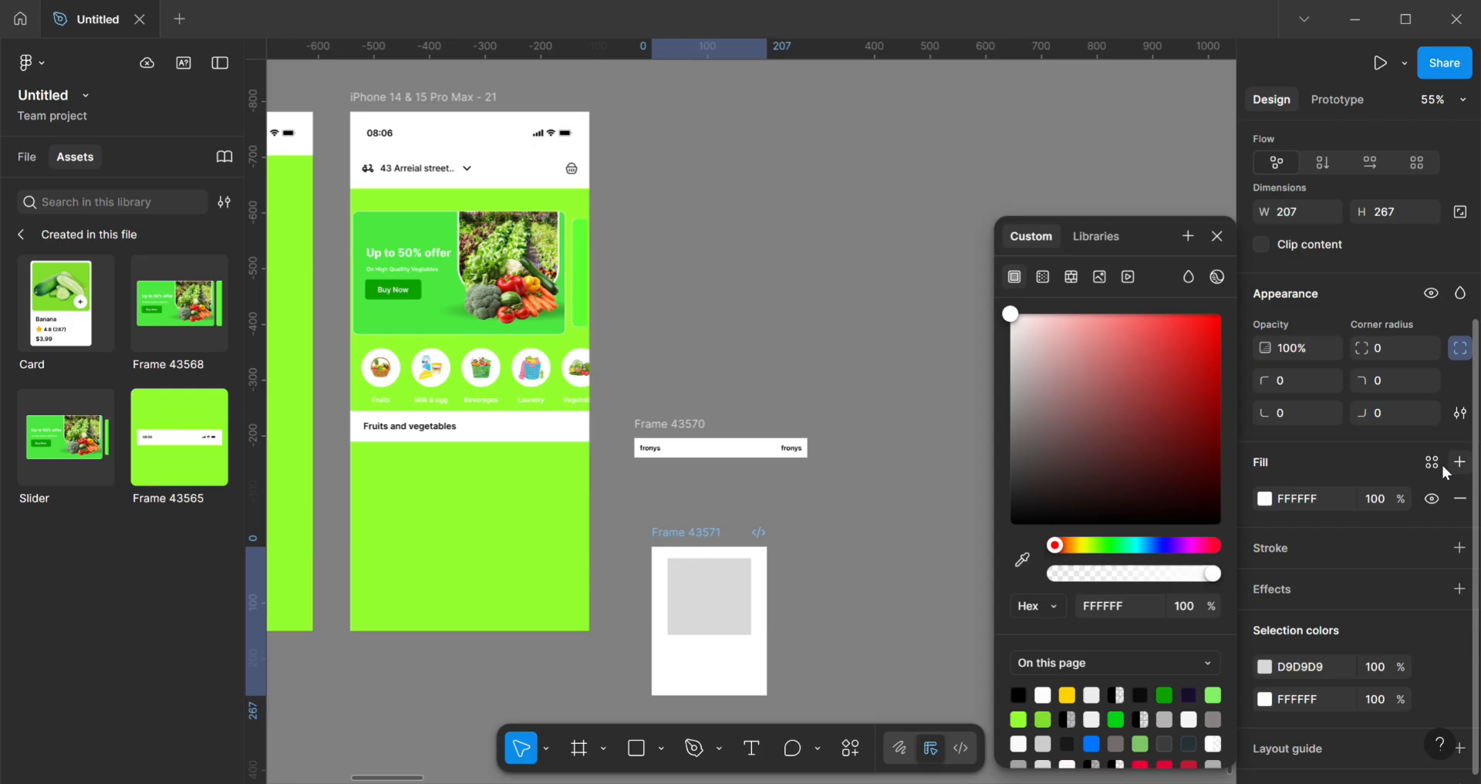
pyautogui.click(911, 556)
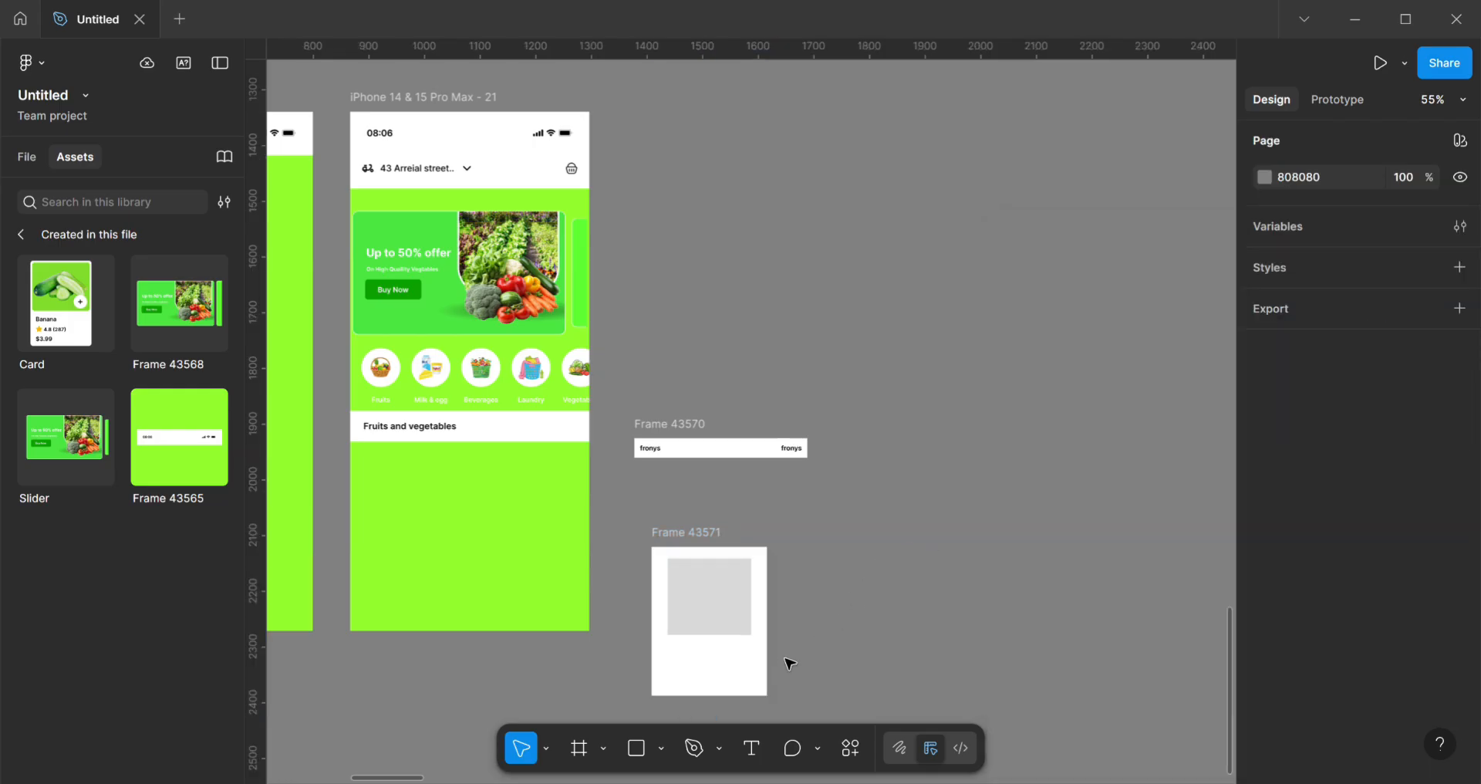
# Step: Round the white card frame's corners, trying a radius of 50 before settling on 10
pyautogui.click(724, 554)
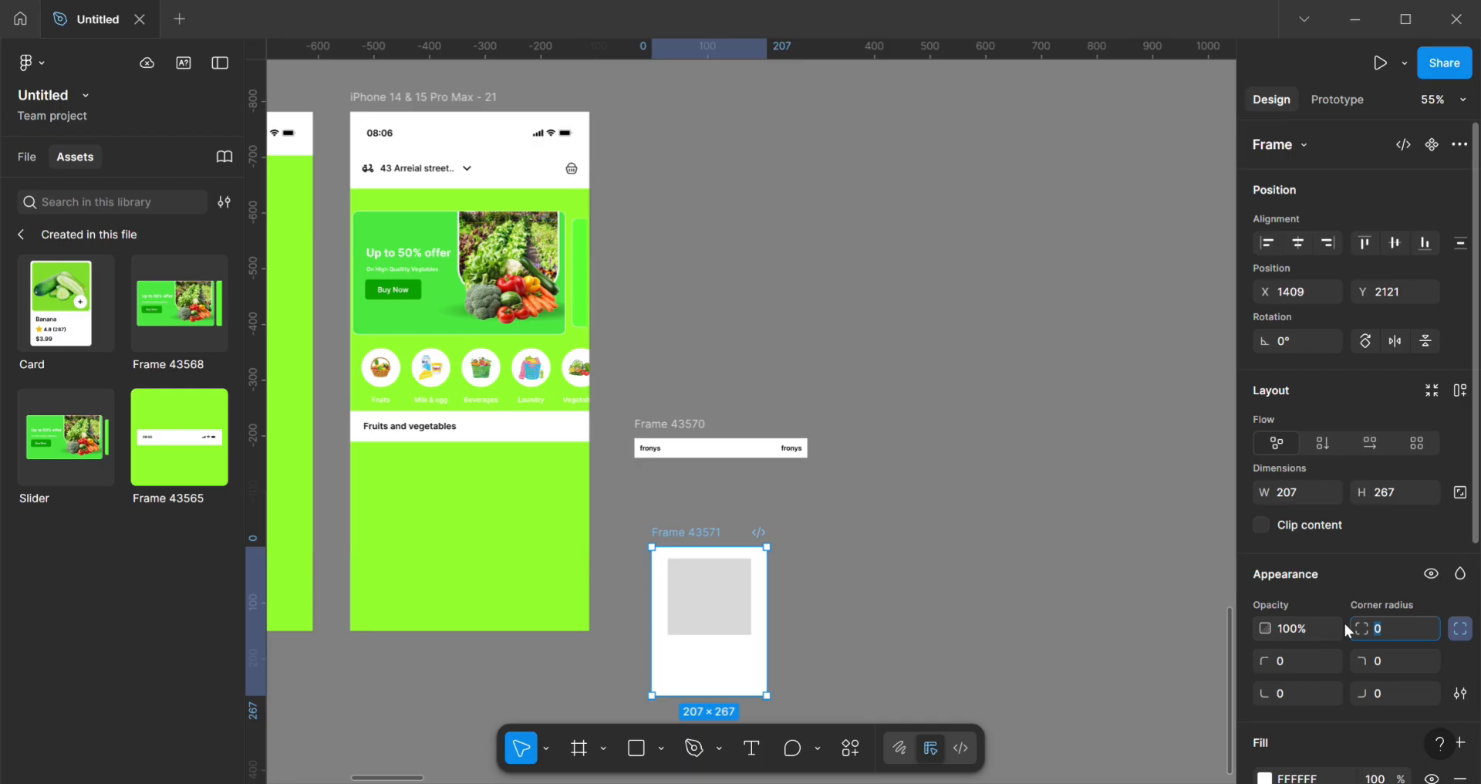
pyautogui.write('50')
pyautogui.press('Return')
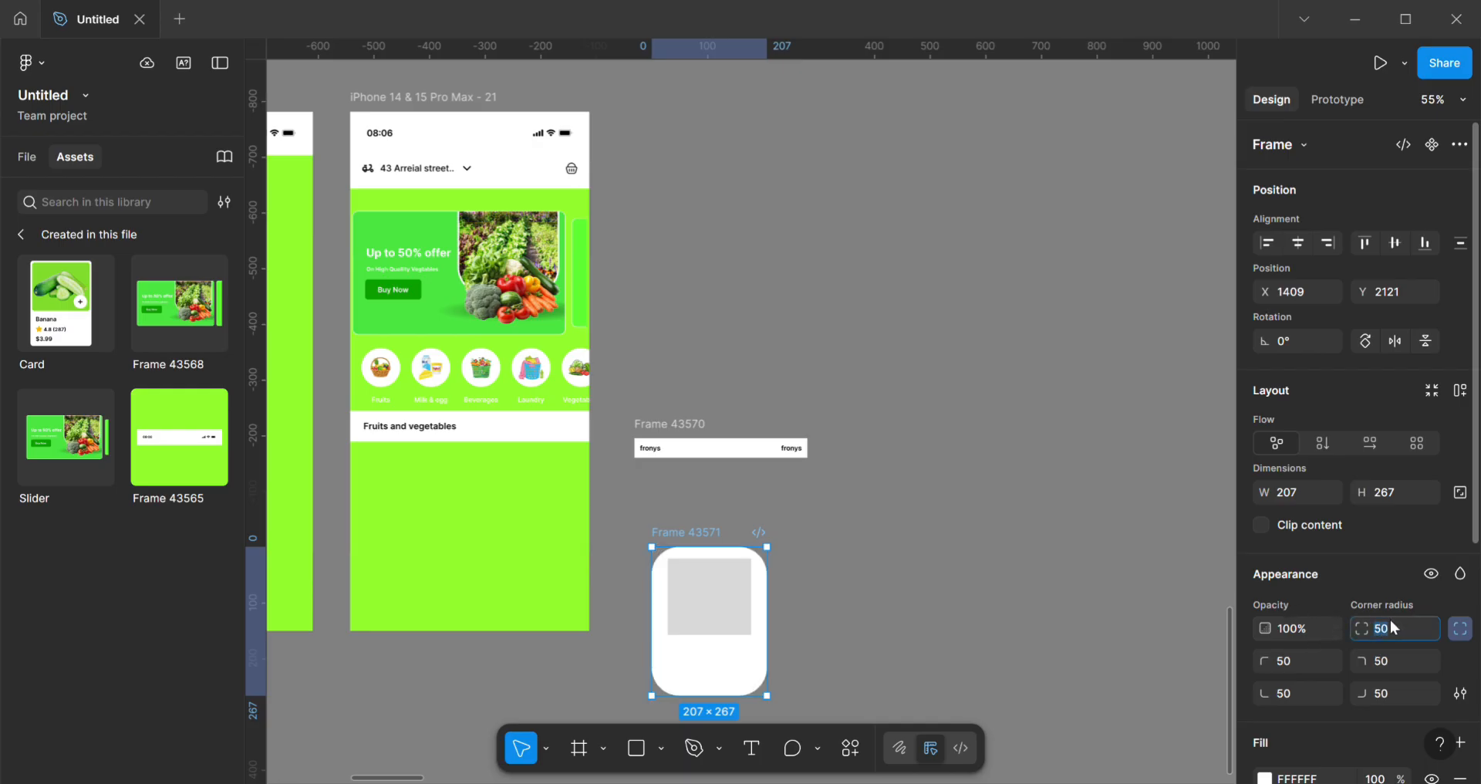
pyautogui.write('10')
pyautogui.press('Return')
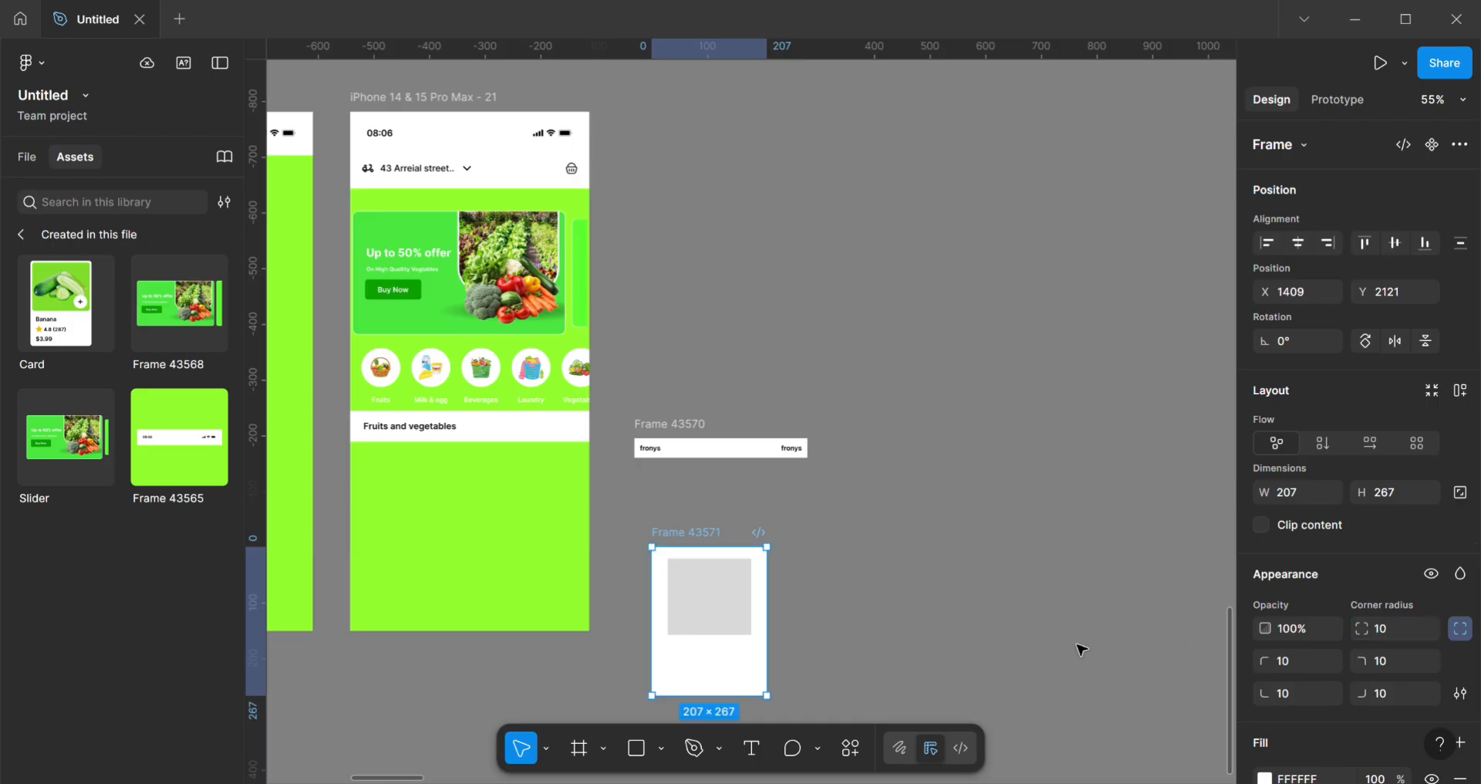
pyautogui.click(1011, 586)
# Step: Set the corner radius of the grey rectangle inside the card to 10
pyautogui.moveTo(1002, 391); pyautogui.dragTo(867, 689)
pyautogui.moveTo(868, 592); pyautogui.dragTo(1001, 323)
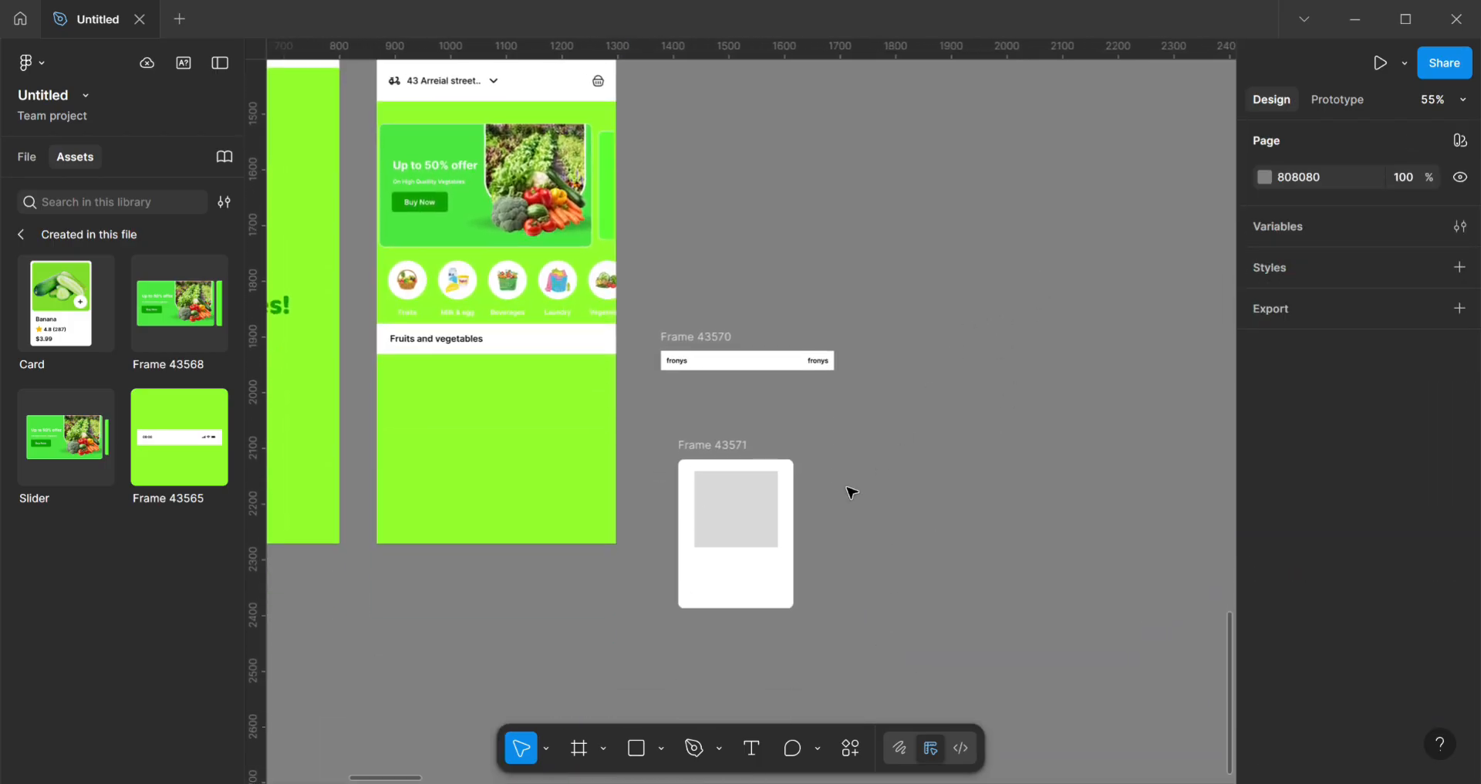
pyautogui.click(755, 532)
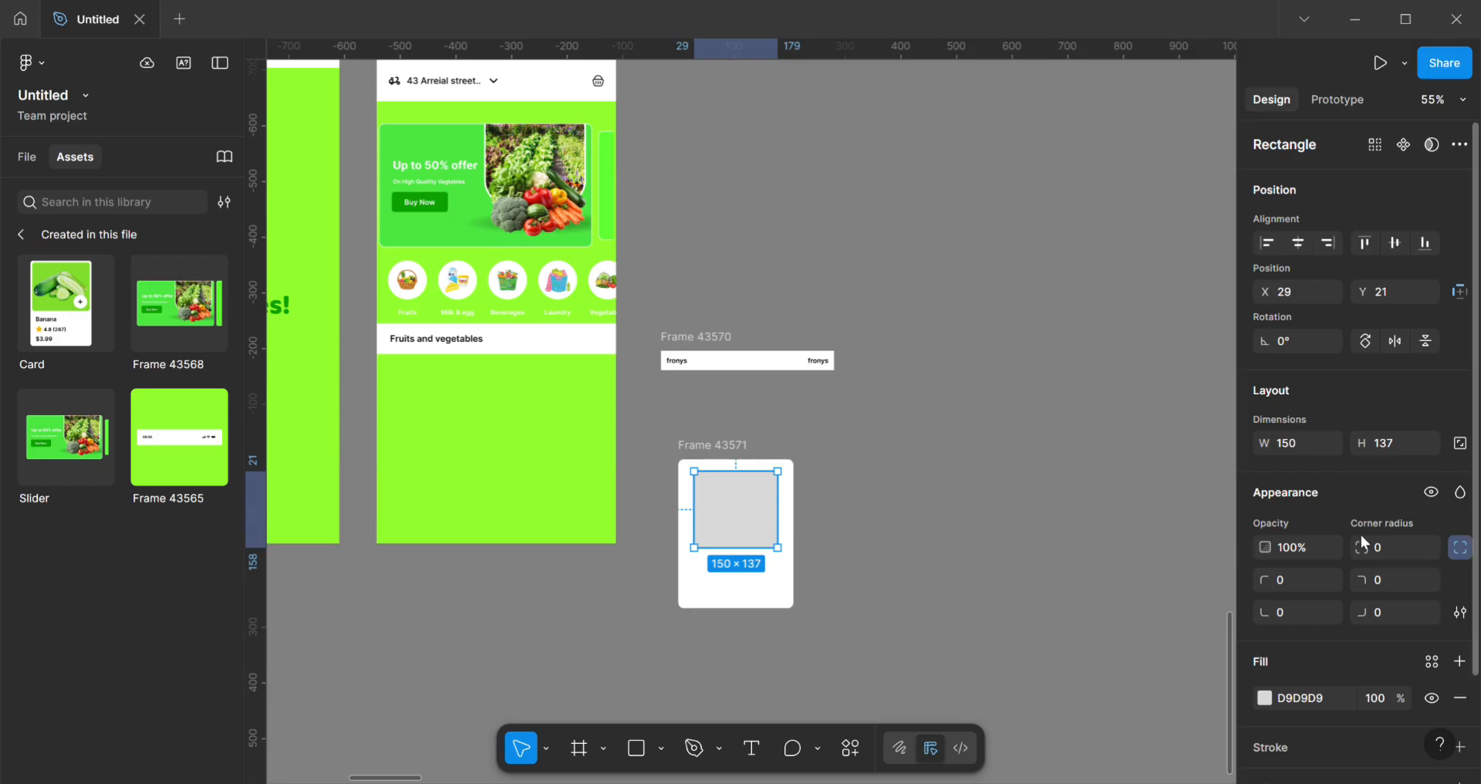
pyautogui.click(1381, 550)
pyautogui.write('10')
pyautogui.press('Return')
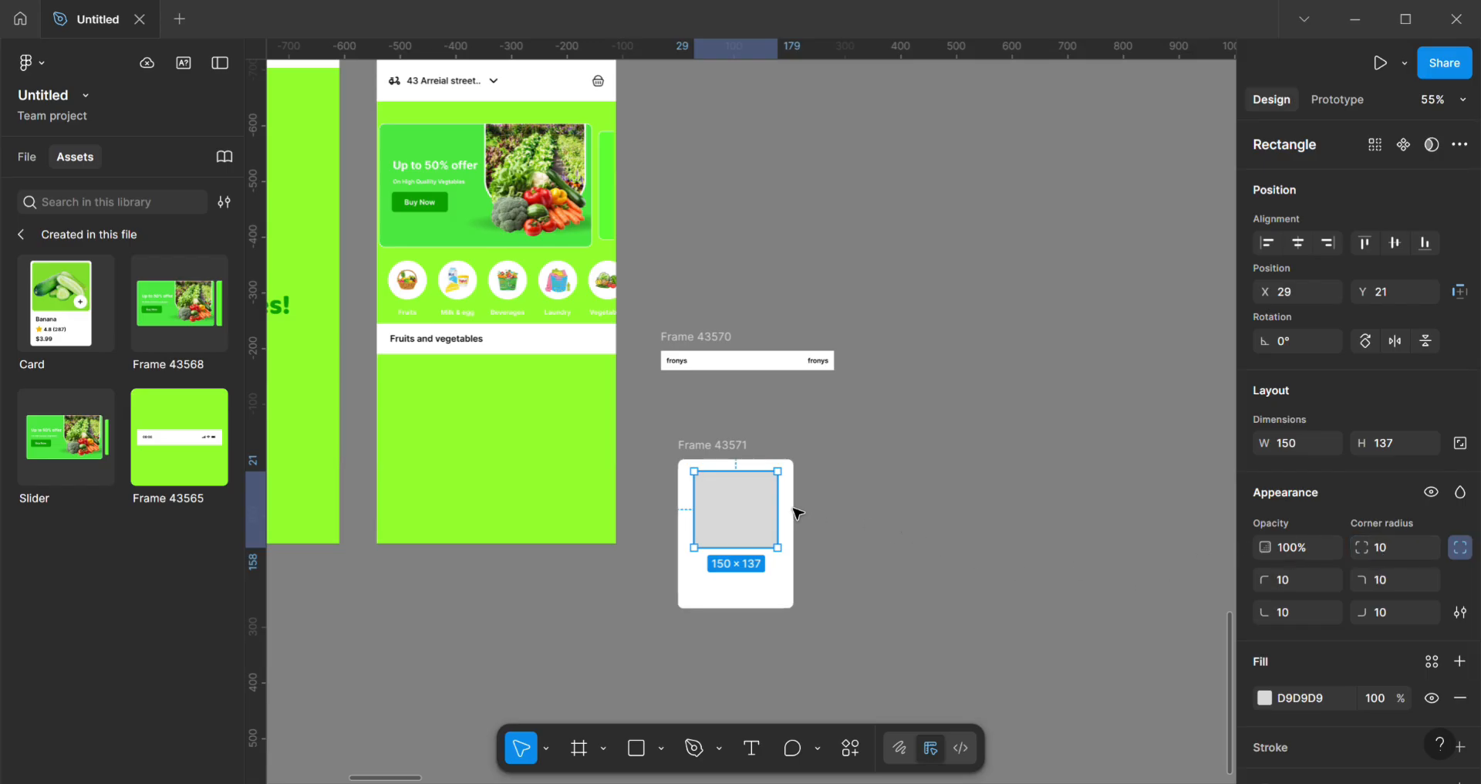
# Step: Enlarge the card's grey rectangle to about 179 × 144 px, leaving 14 px margins at its upper edge and sides
pyautogui.moveTo(798, 521); pyautogui.dragTo(802, 522)
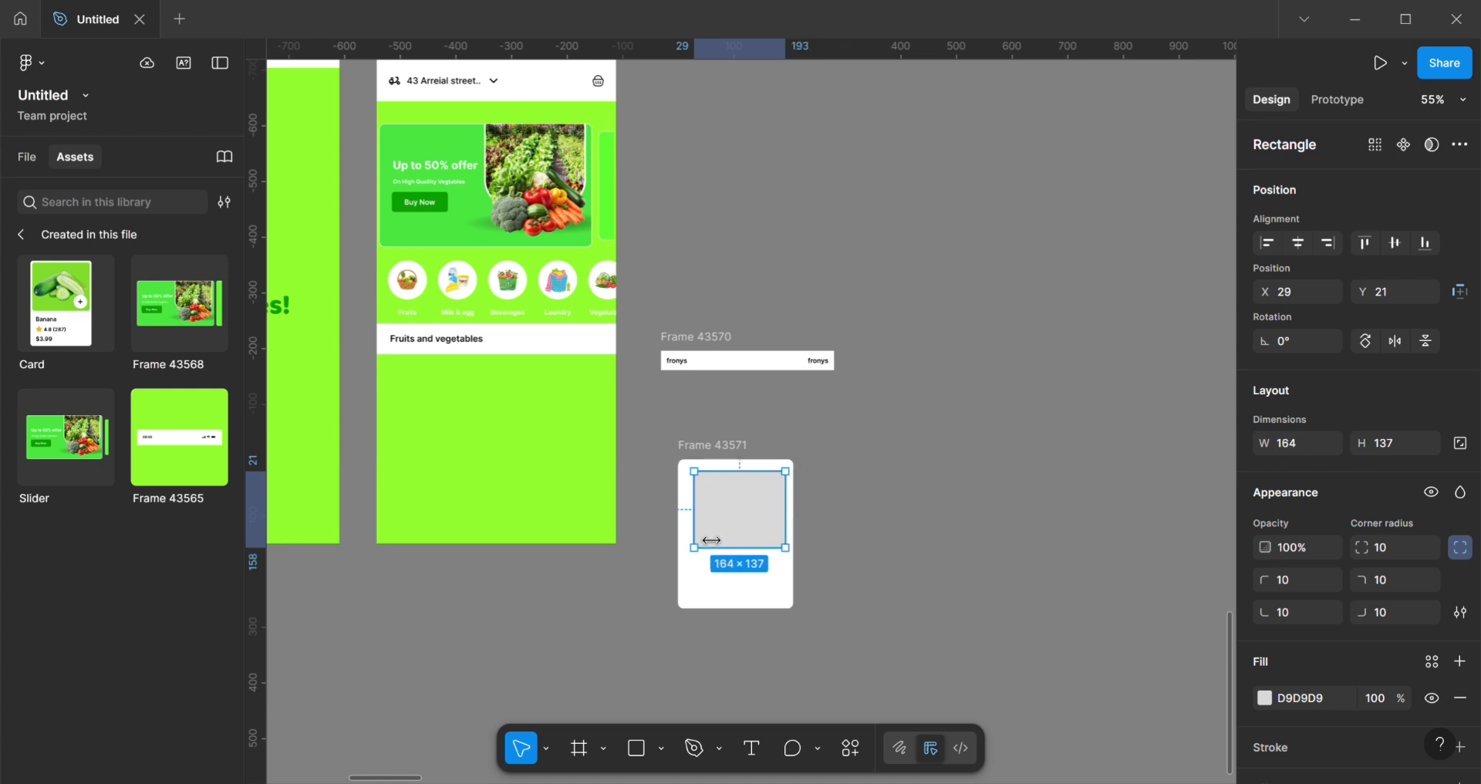
pyautogui.moveTo(711, 539); pyautogui.dragTo(700, 539)
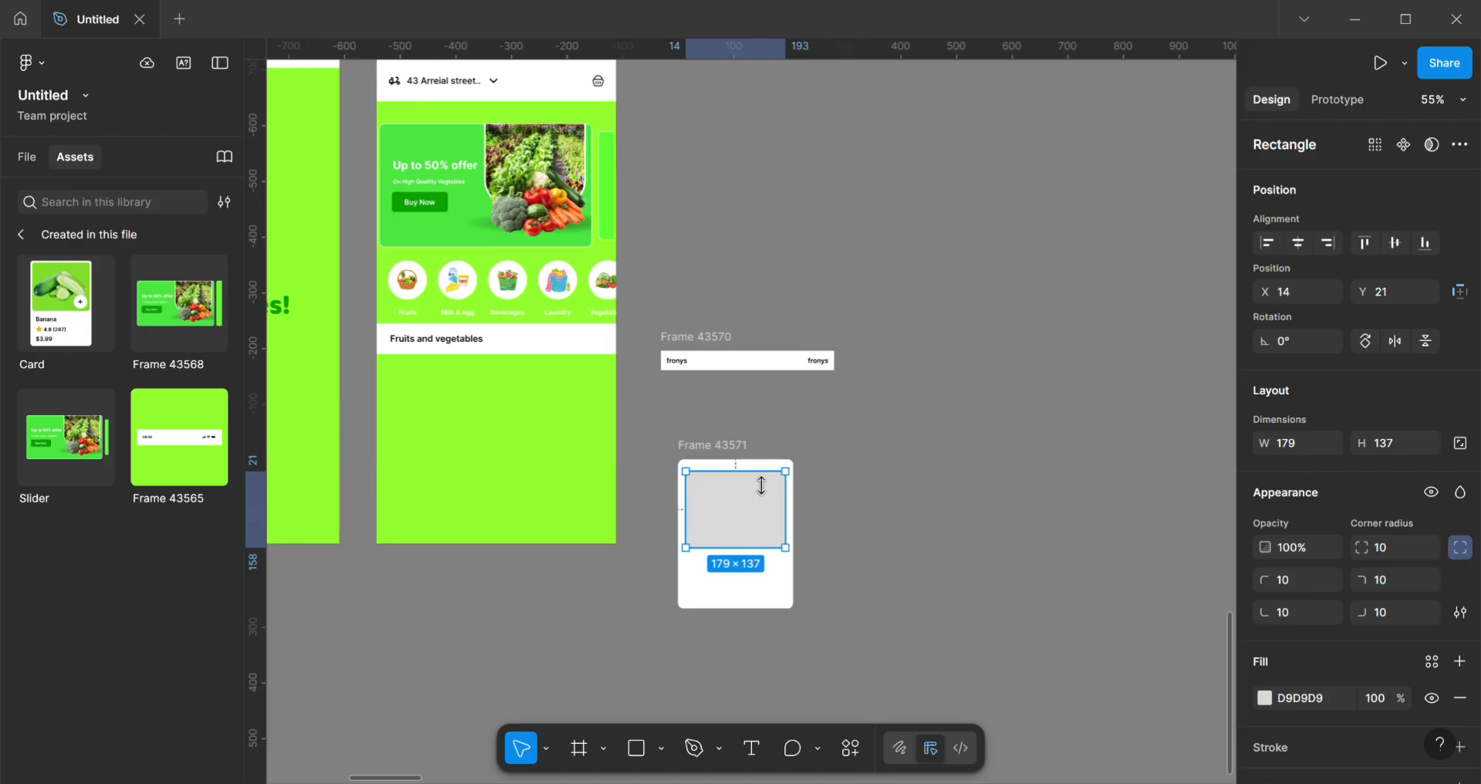
pyautogui.moveTo(760, 484); pyautogui.dragTo(760, 483)
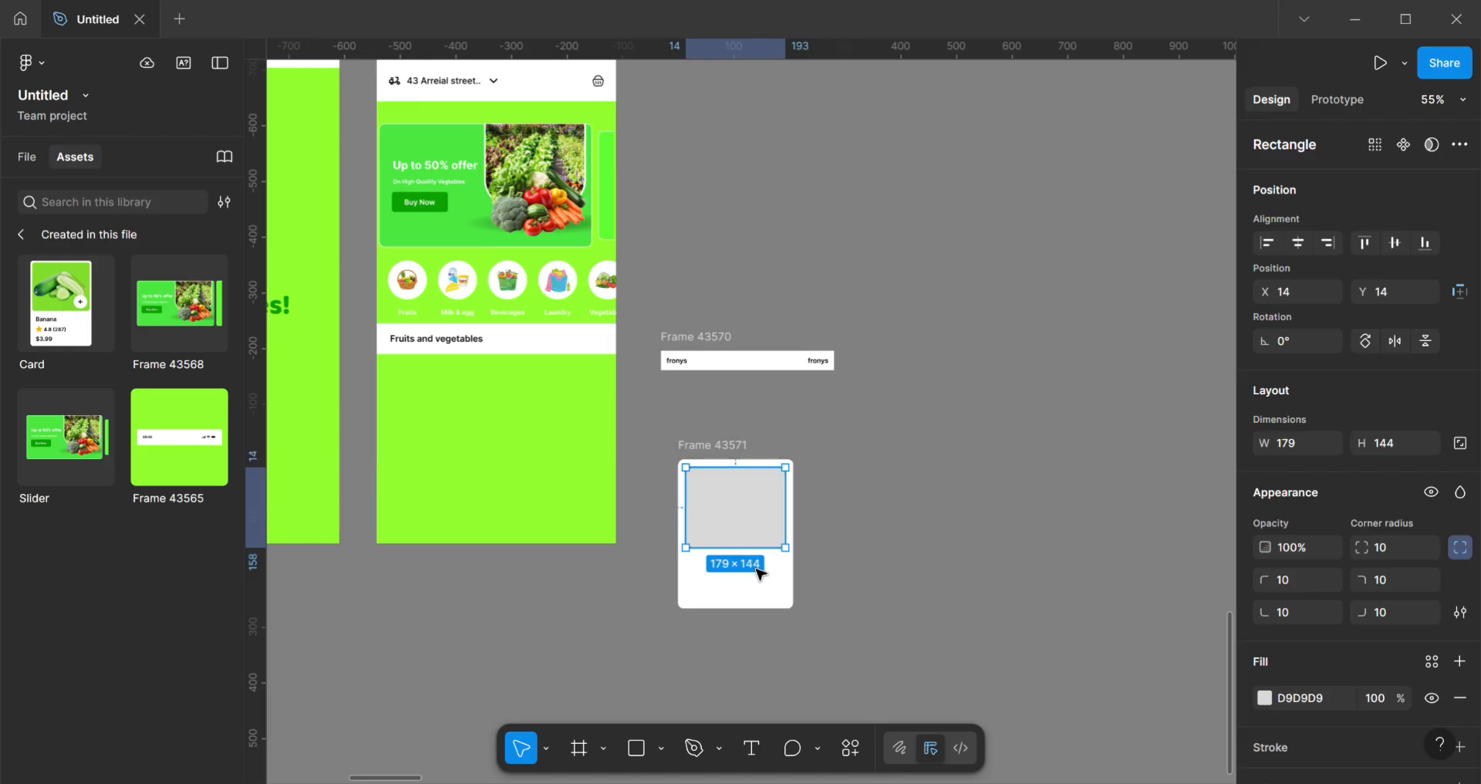
pyautogui.click(766, 595)
# Step: Add a "cucumber" text at about X 16, Y 189 below the white card's grey rectangle and duplicate it down to about Y 216
pyautogui.moveTo(953, 484); pyautogui.dragTo(913, 629)
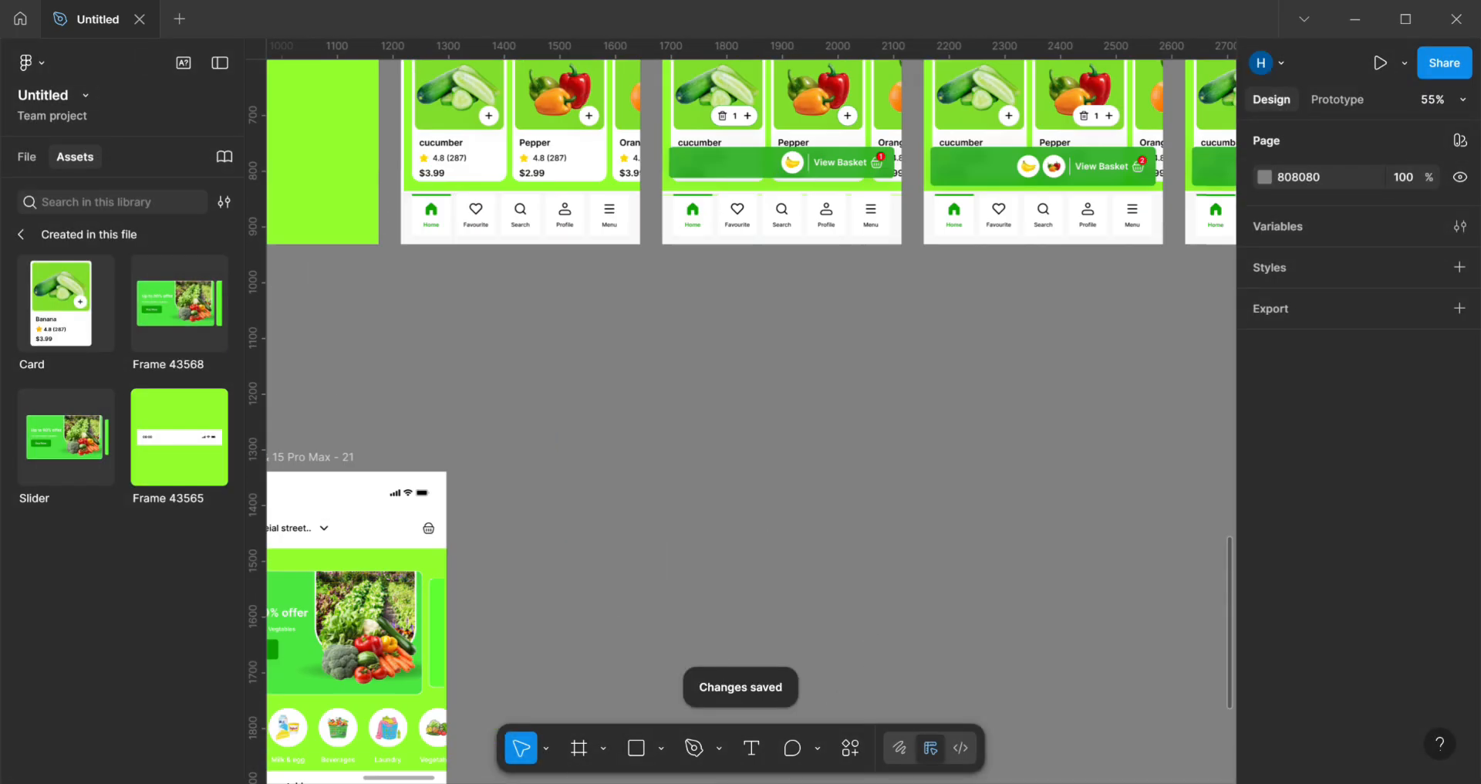
pyautogui.moveTo(871, 537); pyautogui.dragTo(903, 659)
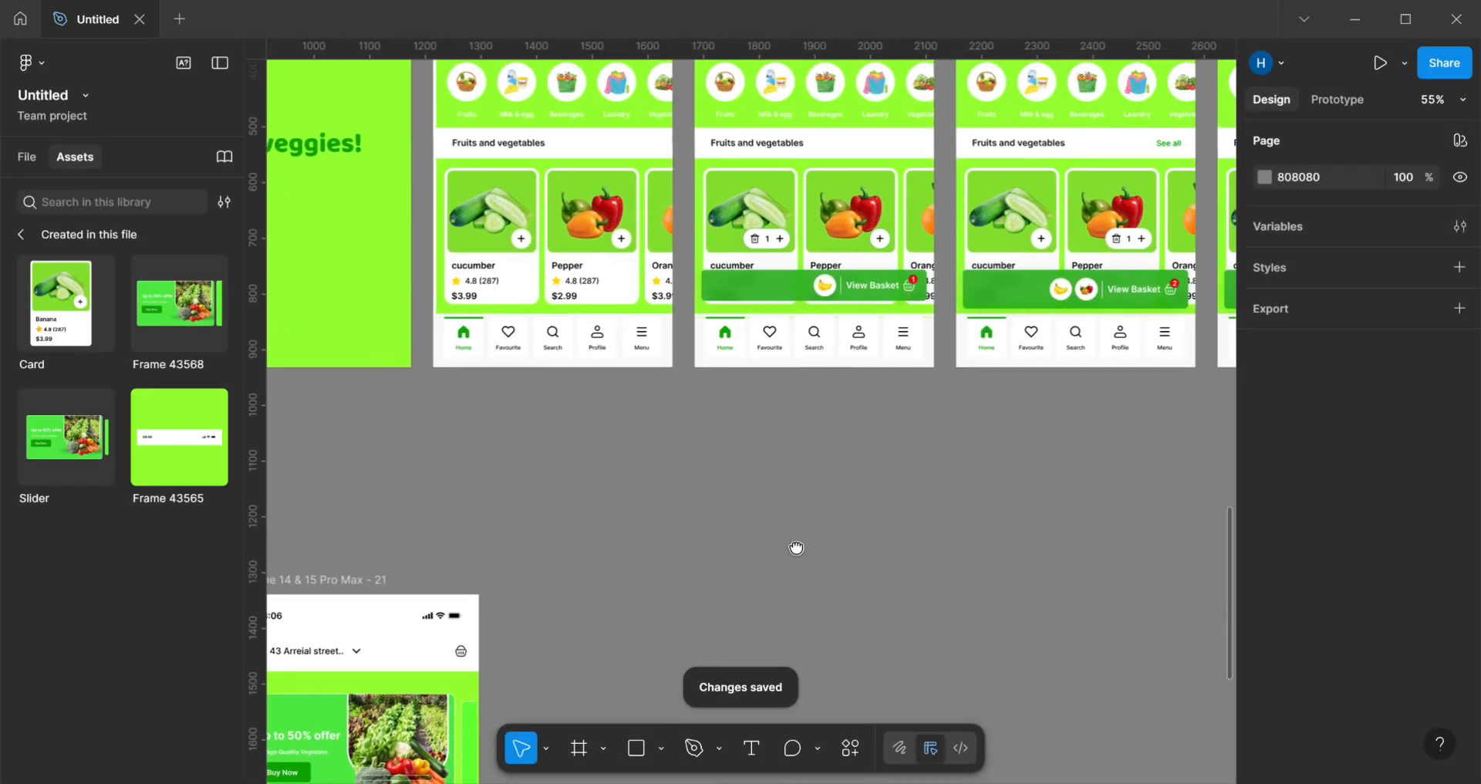
pyautogui.moveTo(796, 546); pyautogui.dragTo(905, 631)
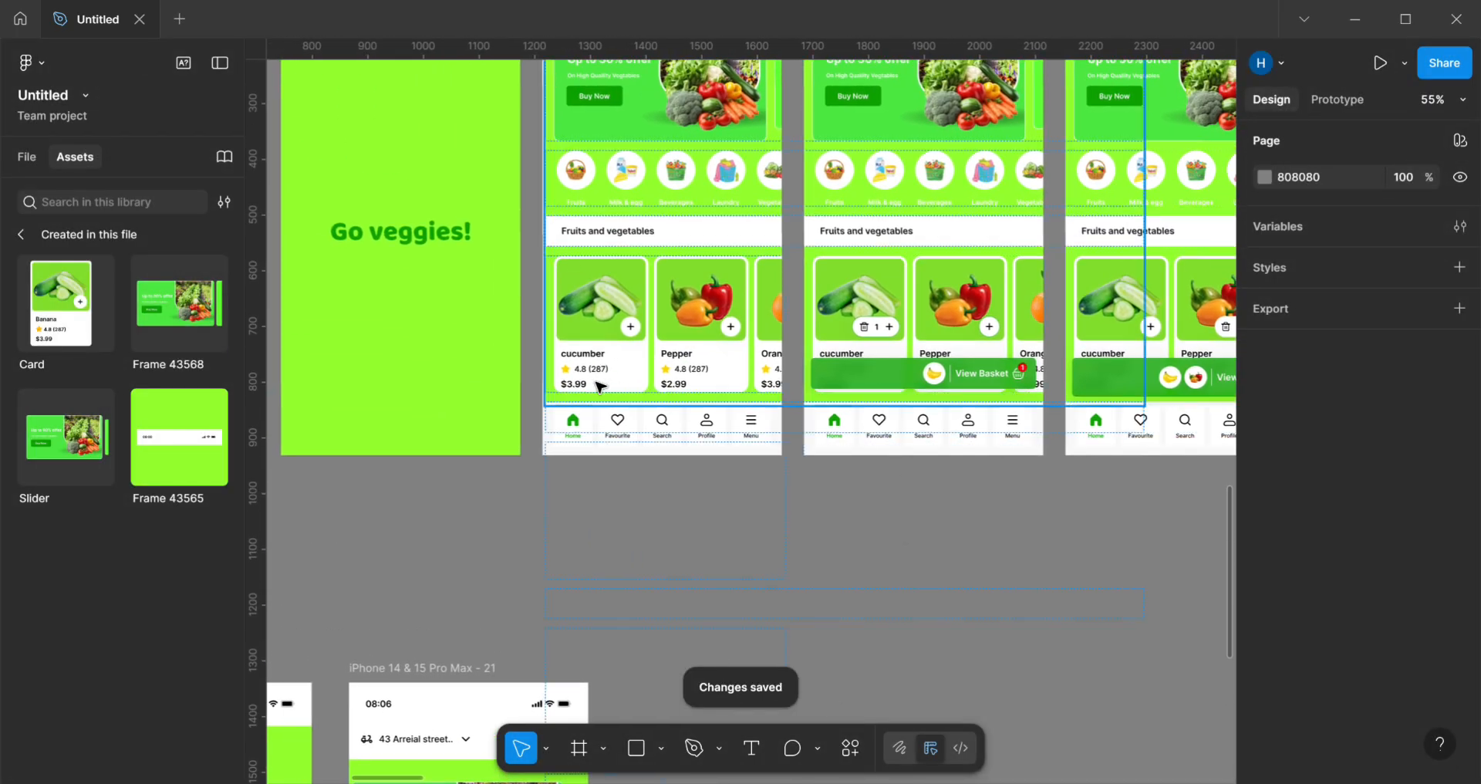
pyautogui.moveTo(800, 598); pyautogui.dragTo(827, 430)
pyautogui.moveTo(829, 490); pyautogui.dragTo(876, 238)
pyautogui.click(751, 746)
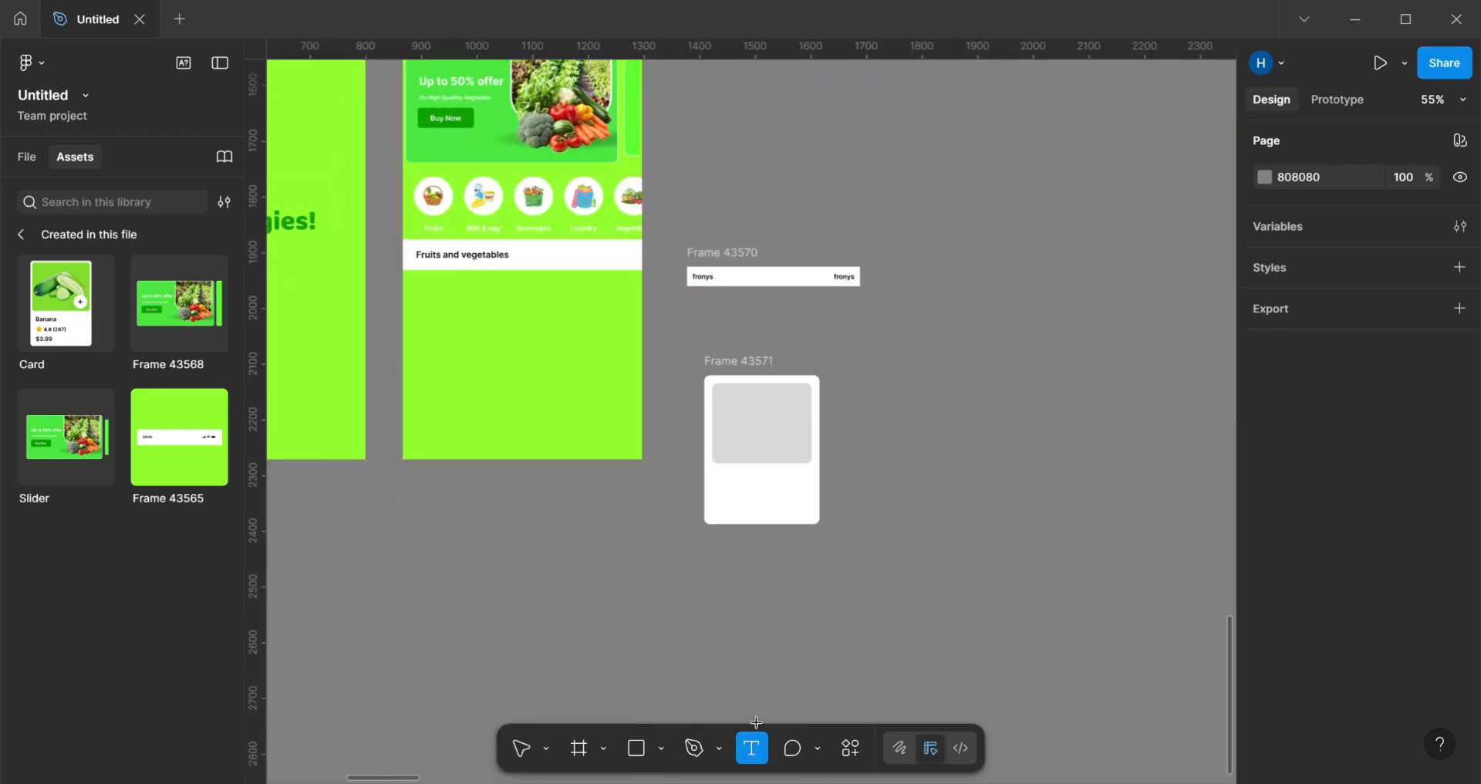
pyautogui.click(723, 489)
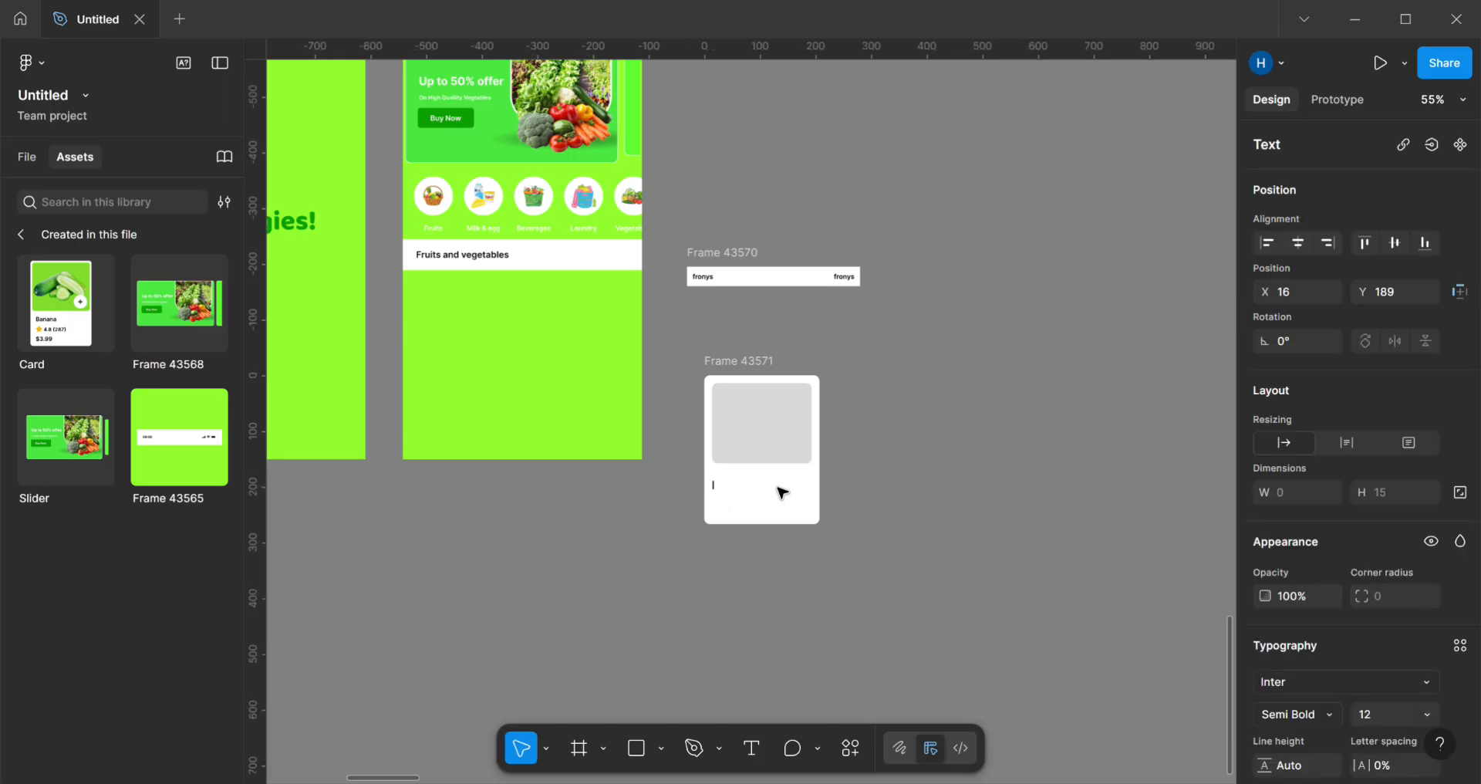
pyautogui.scroll(10, 793, 489)
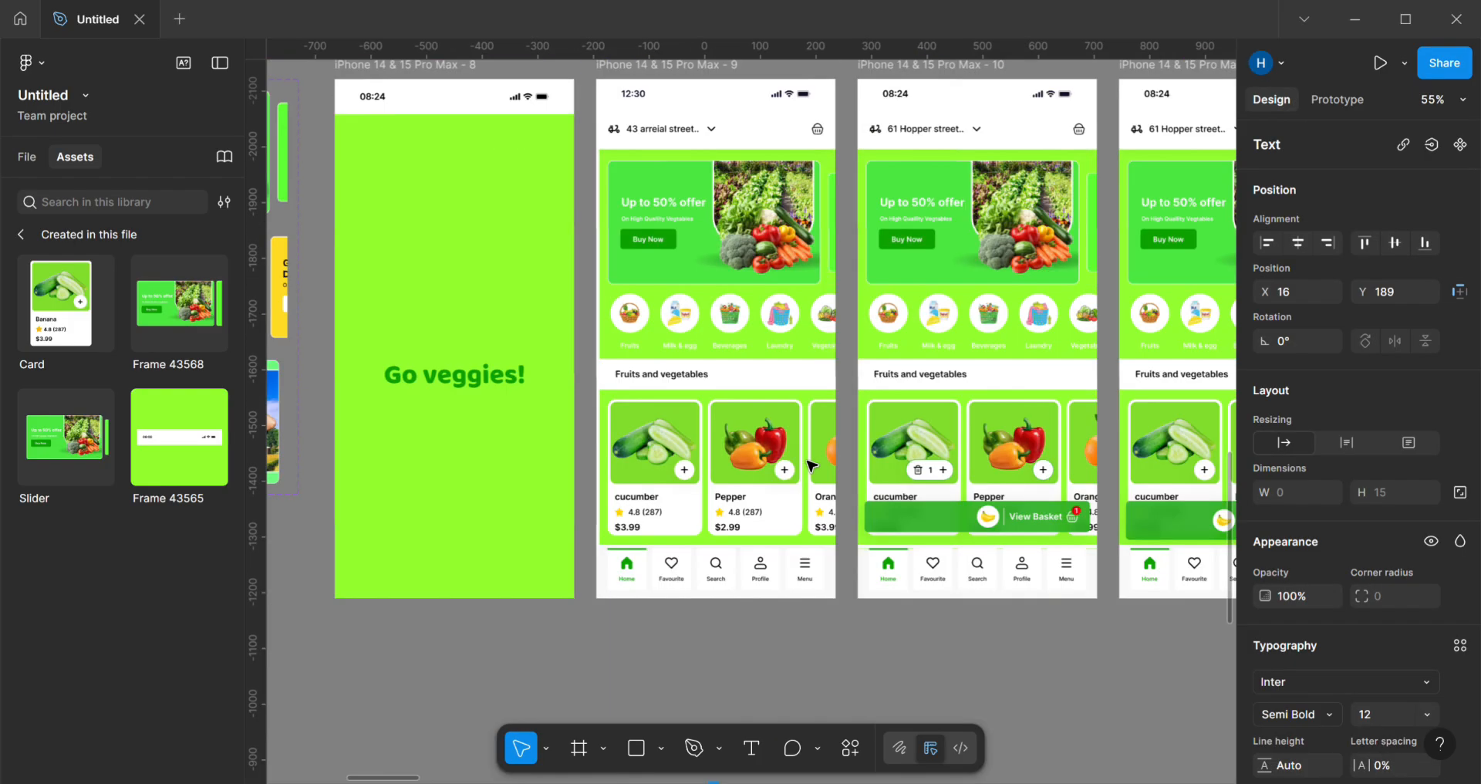
pyautogui.scroll(-10, 641, 502)
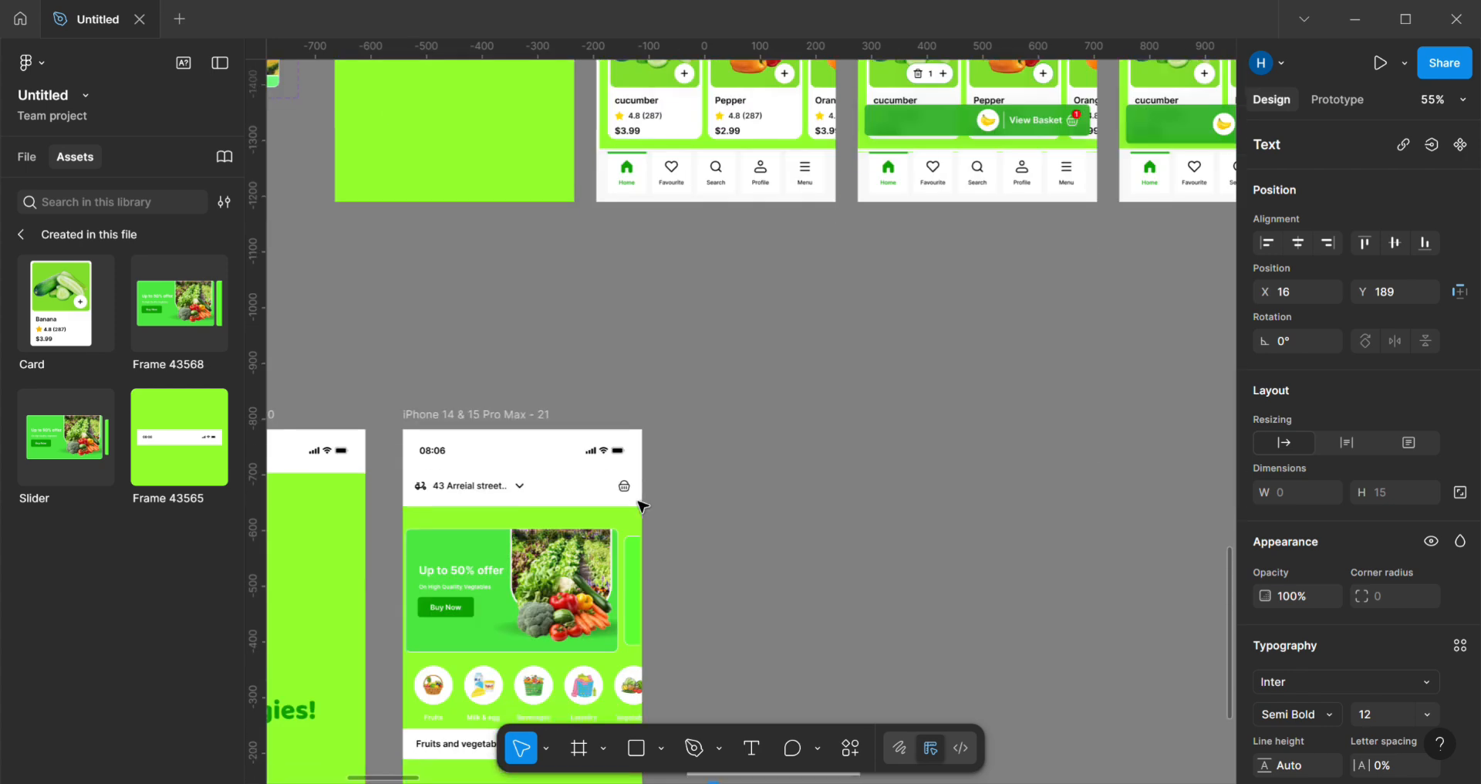
pyautogui.scroll(-1, 642, 505)
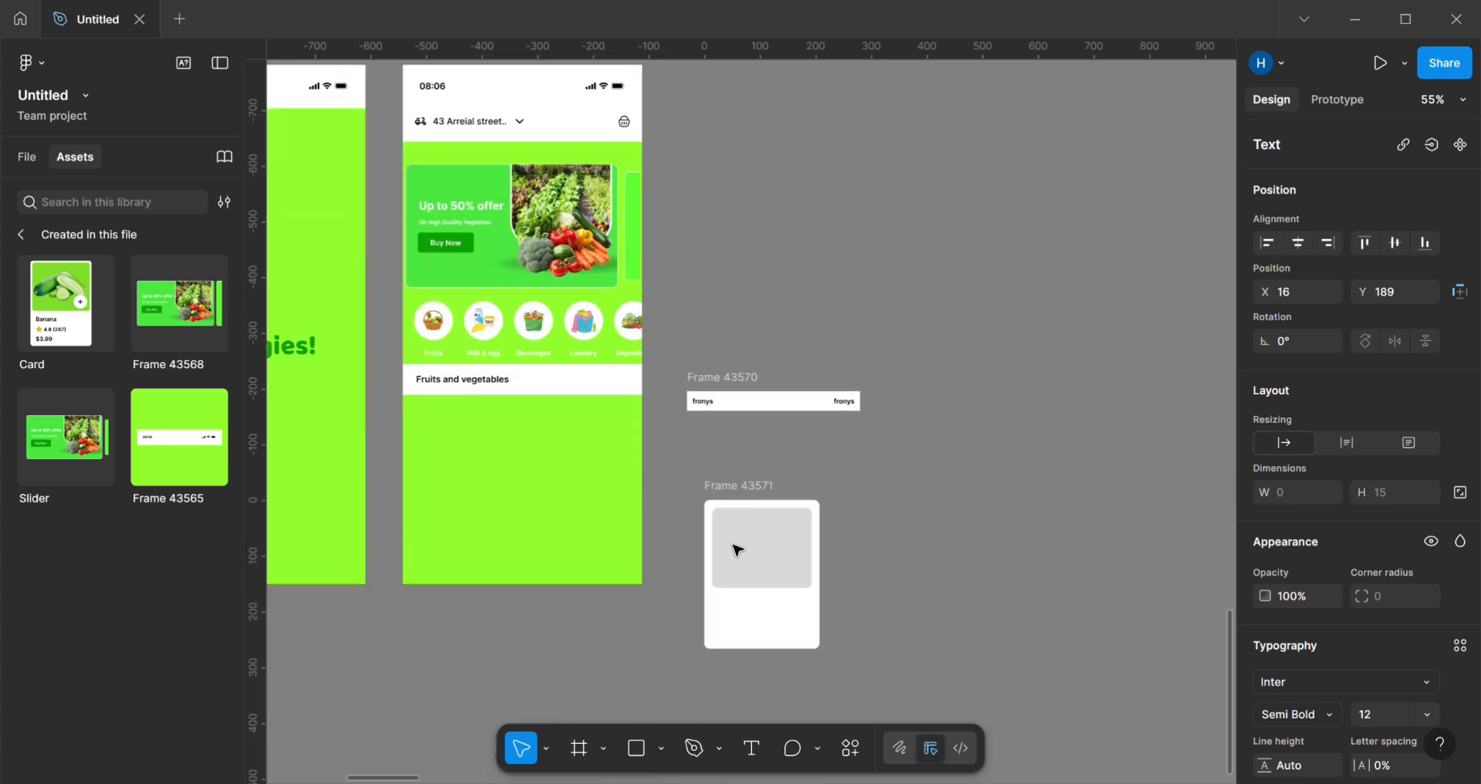
pyautogui.write('B')
pyautogui.press('Escape')
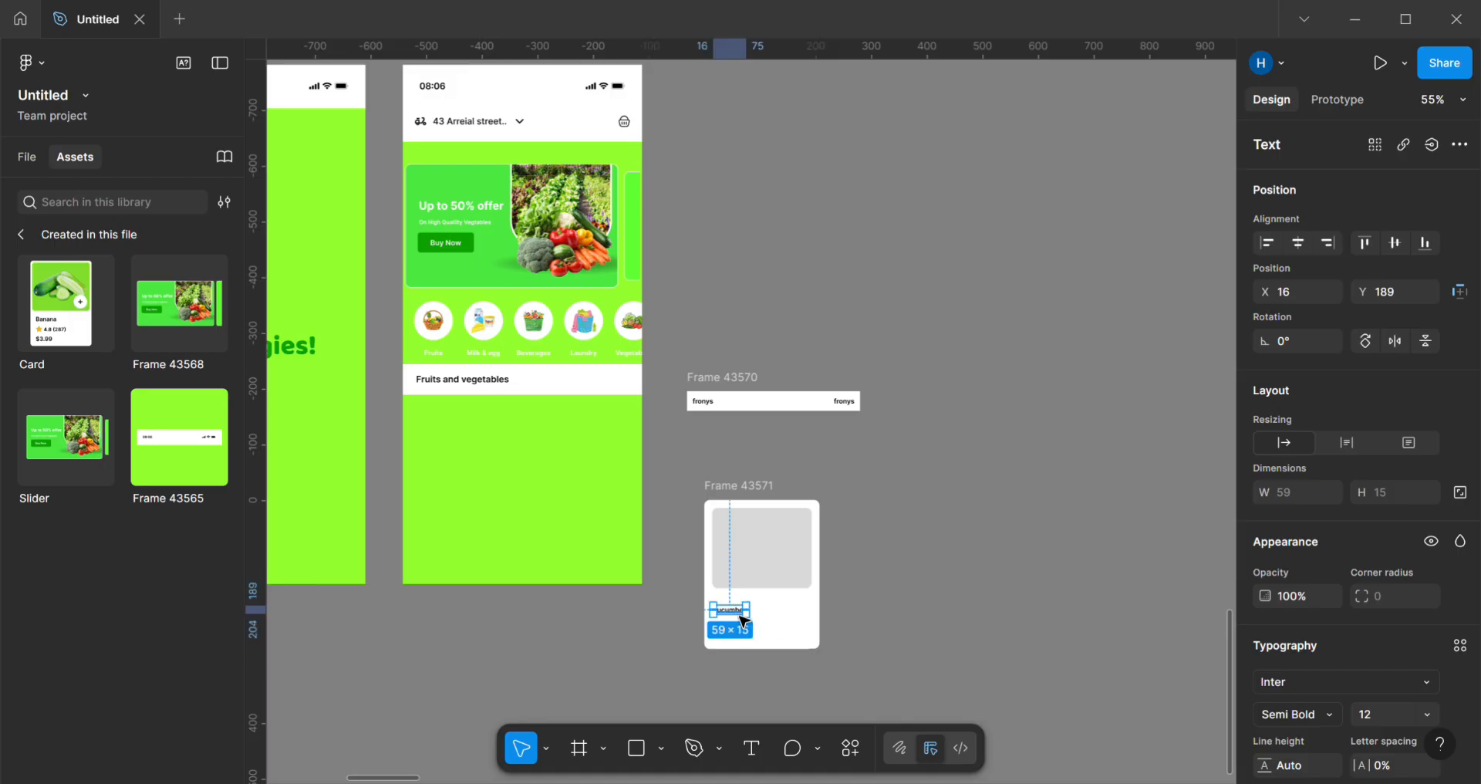
pyautogui.moveTo(743, 621); pyautogui.dragTo(745, 635)
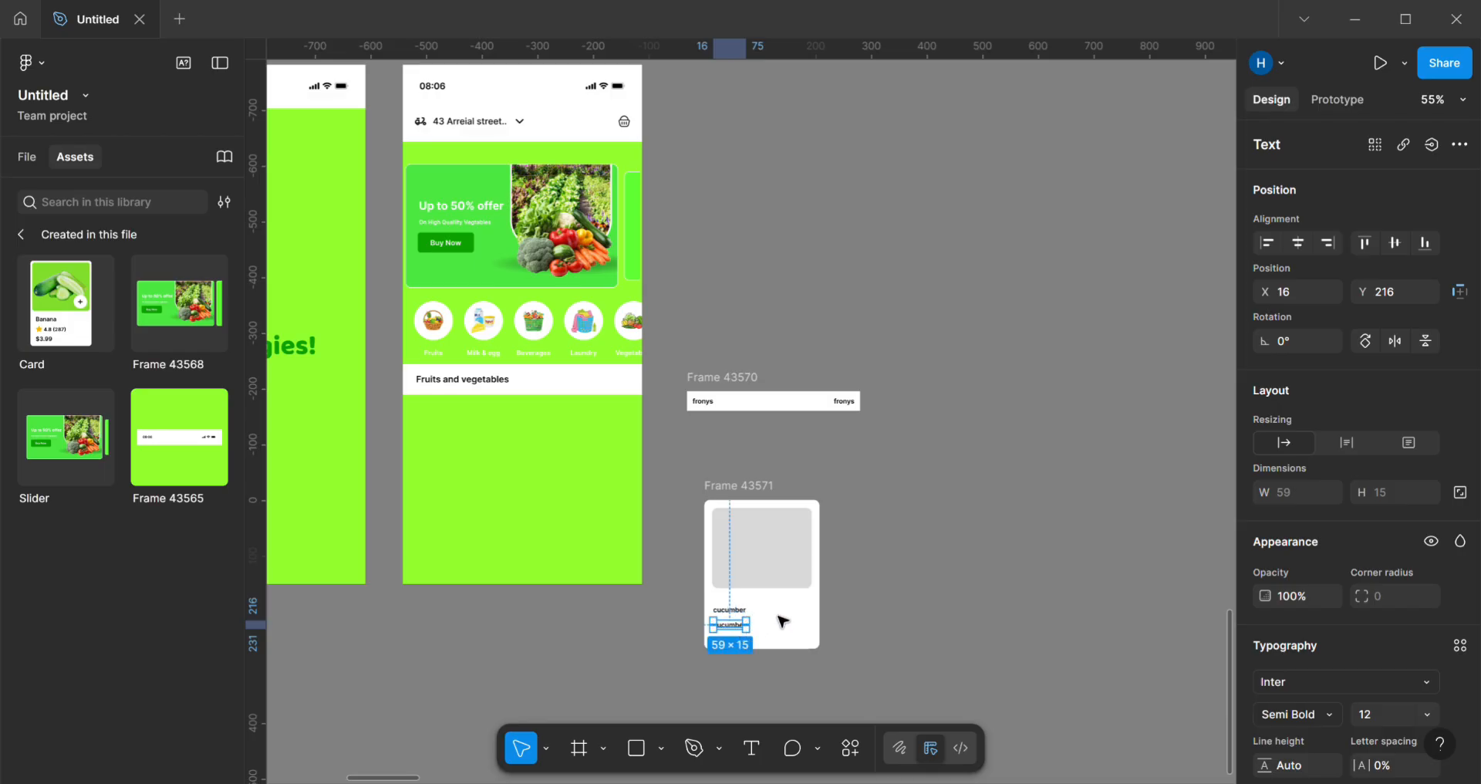
# Step: Examine the name, star rating and price lines of the product cards on the finished home screen and view the available shape tools
pyautogui.scroll(6, 784, 532)
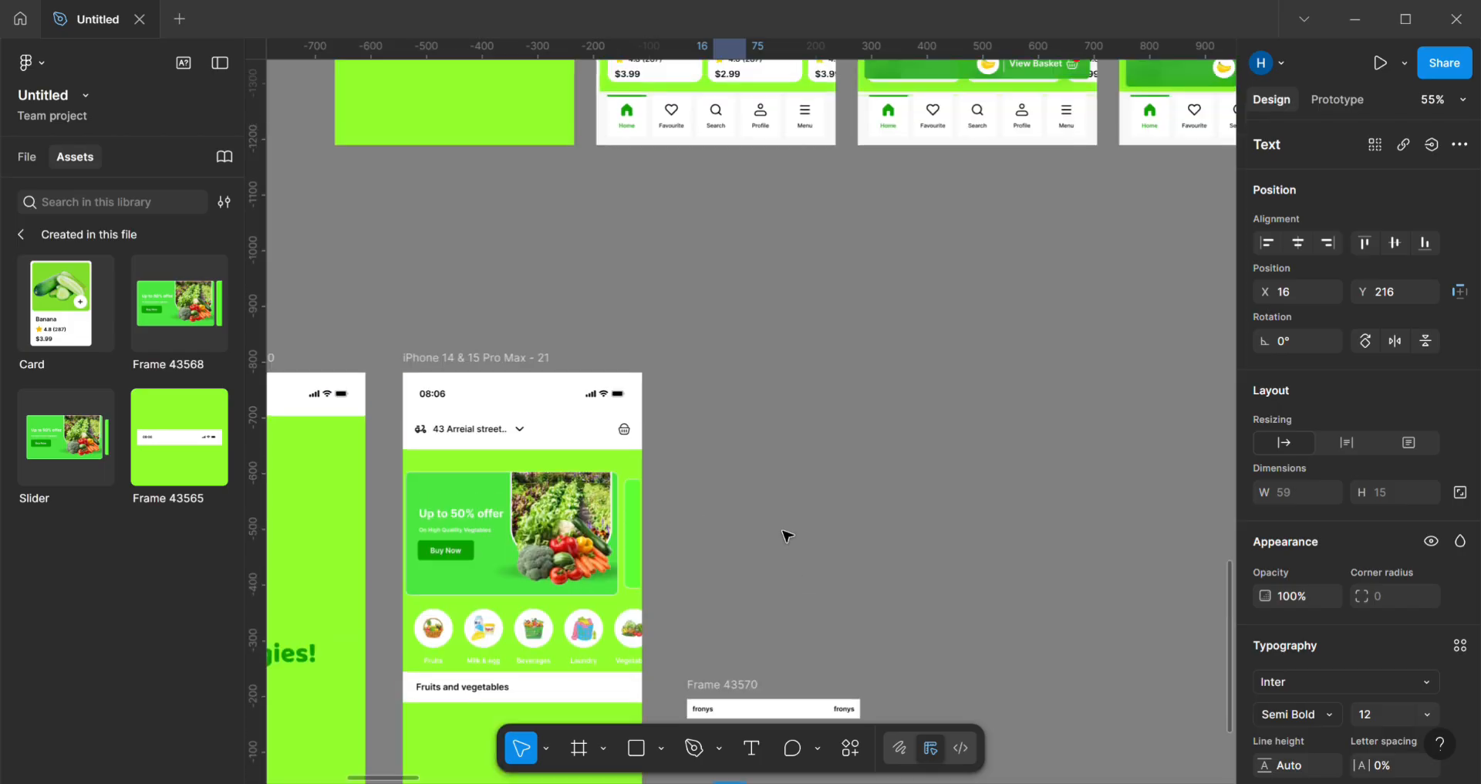
pyautogui.scroll(-5, 783, 464)
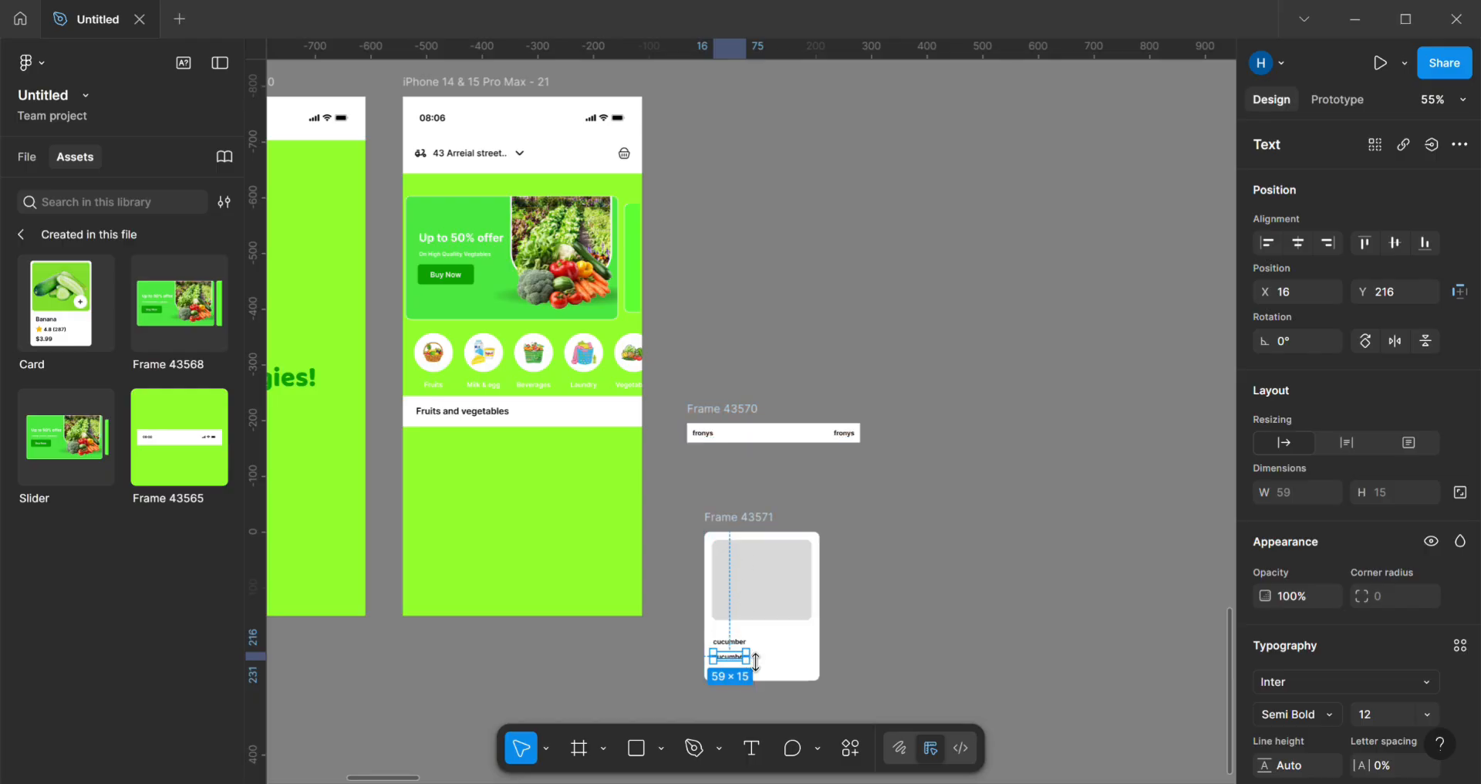
pyautogui.scroll(-1, 756, 658)
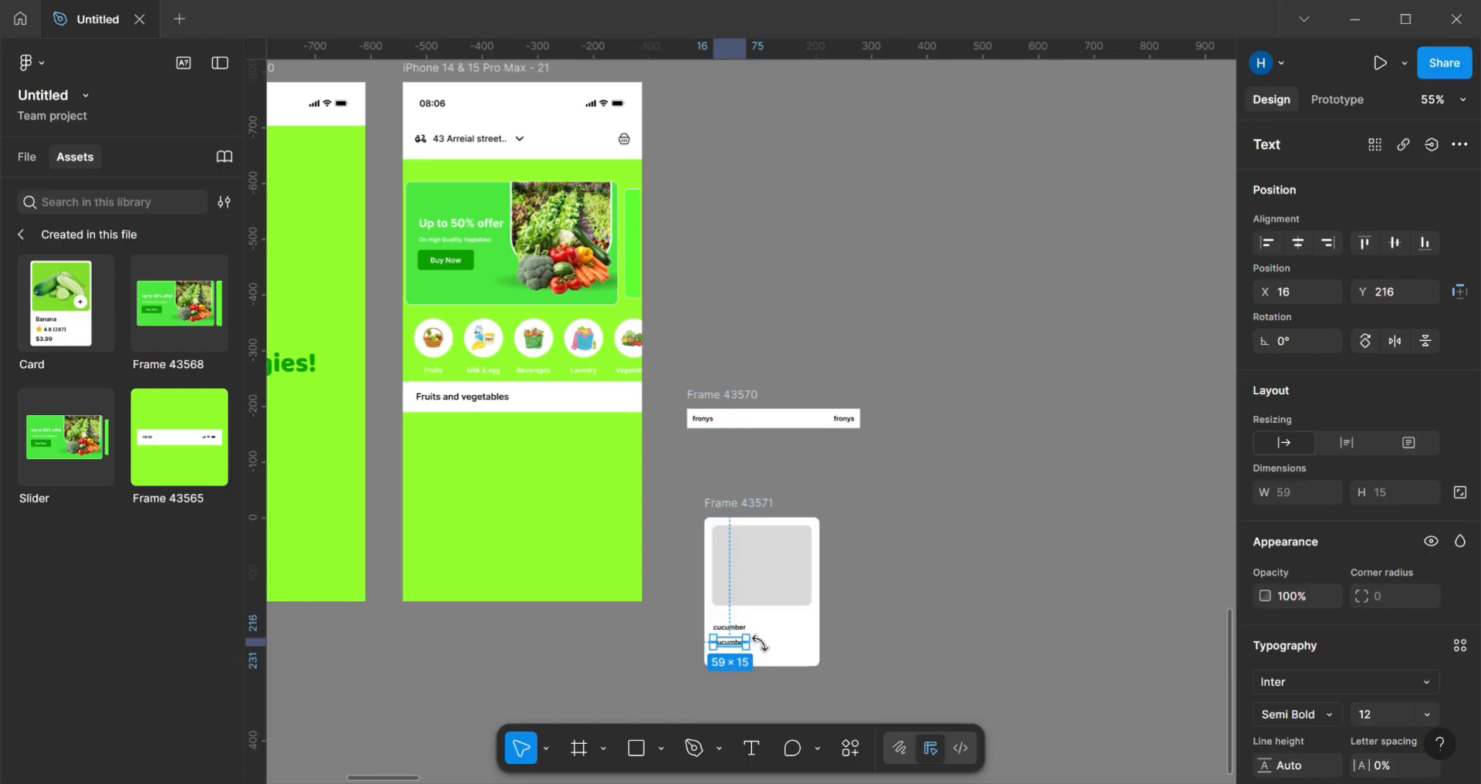
pyautogui.scroll(10, 752, 637)
pyautogui.scroll(-12, 710, 600)
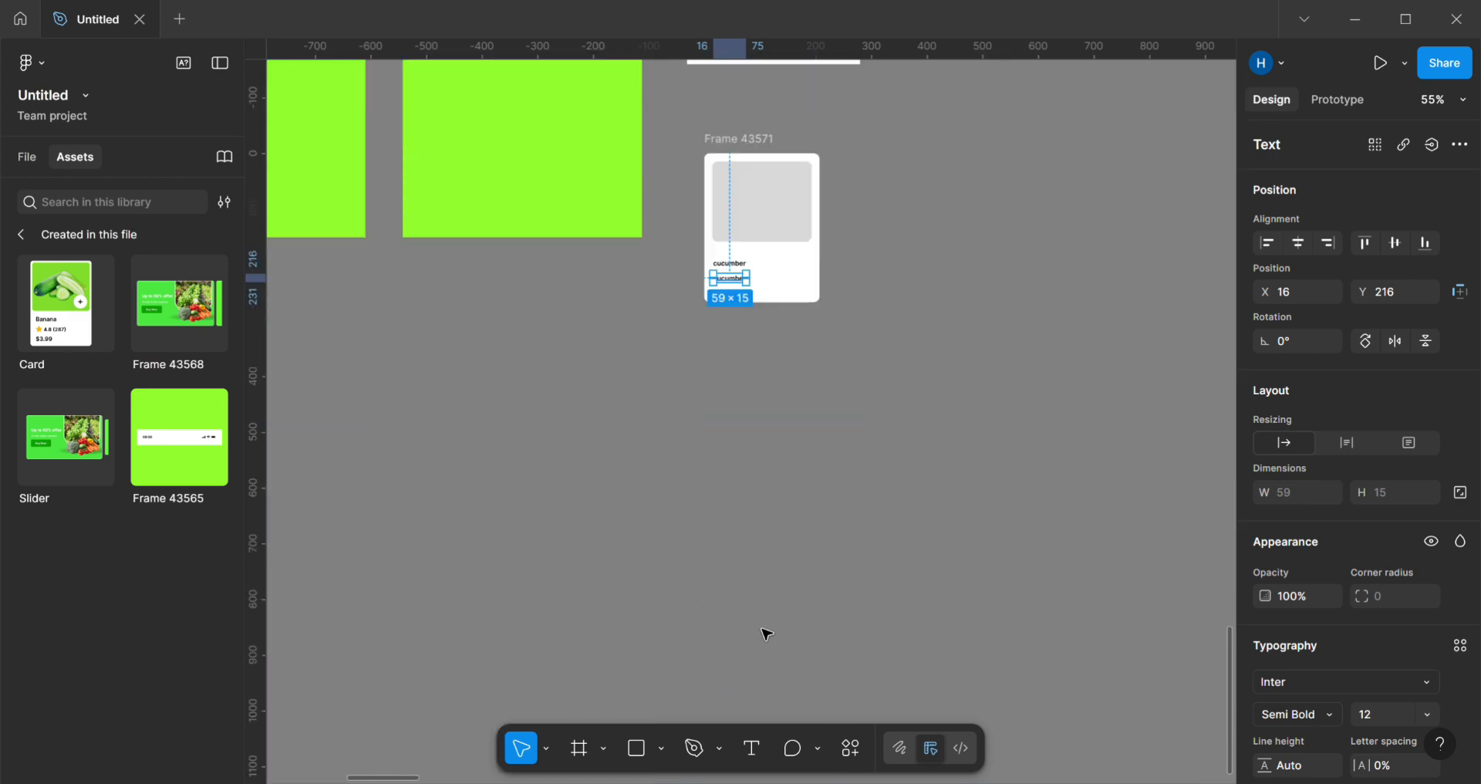
pyautogui.scroll(3, 766, 634)
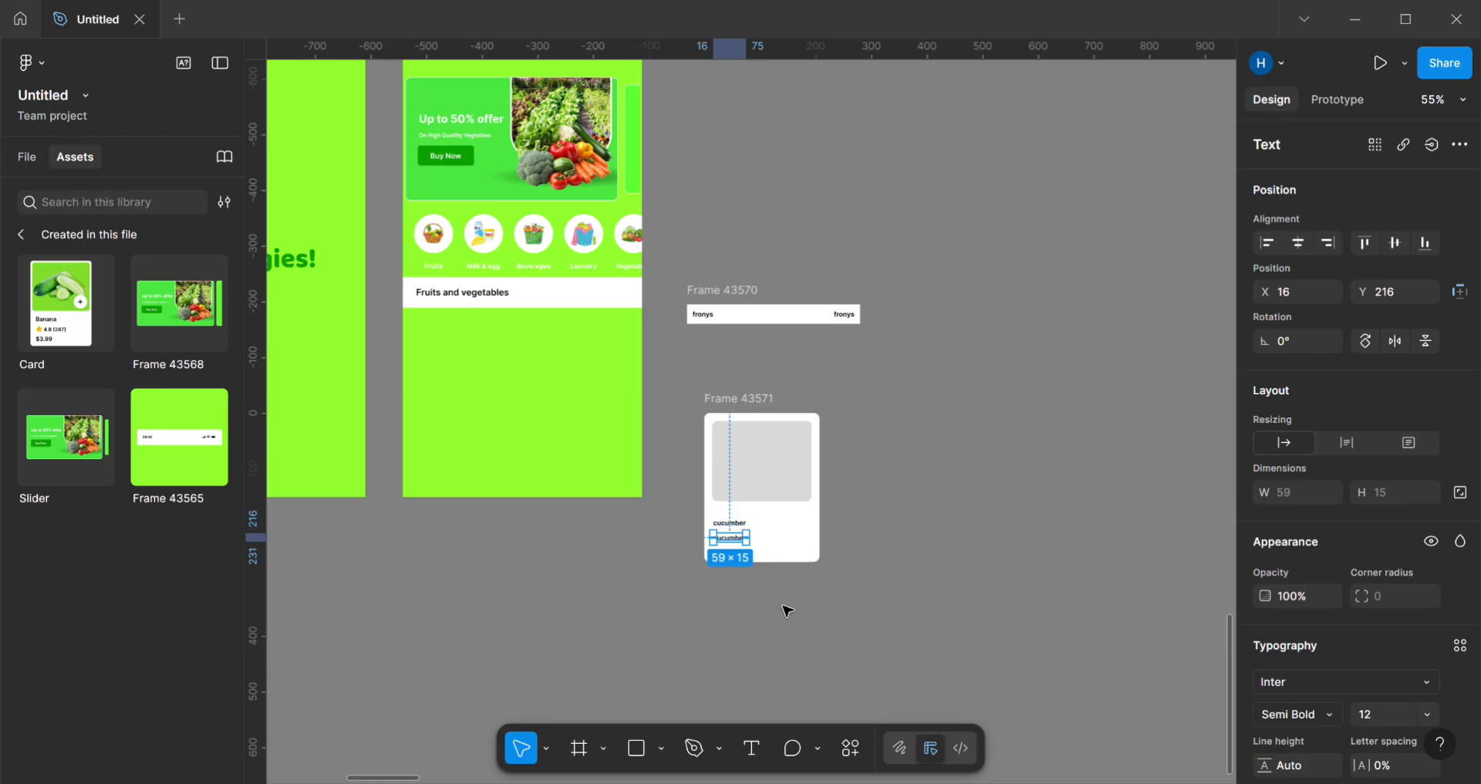
pyautogui.scroll(9, 783, 609)
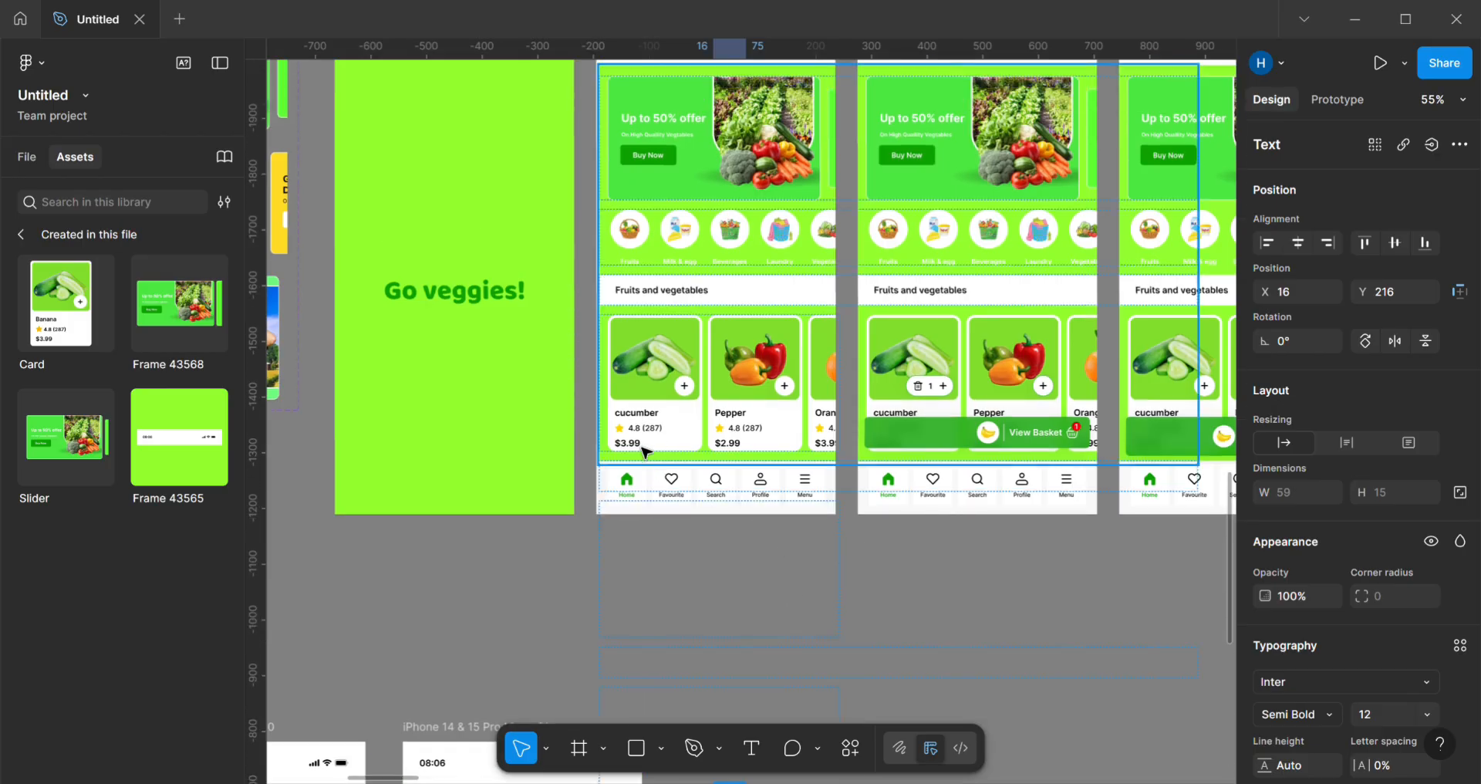
pyautogui.scroll(-4, 645, 440)
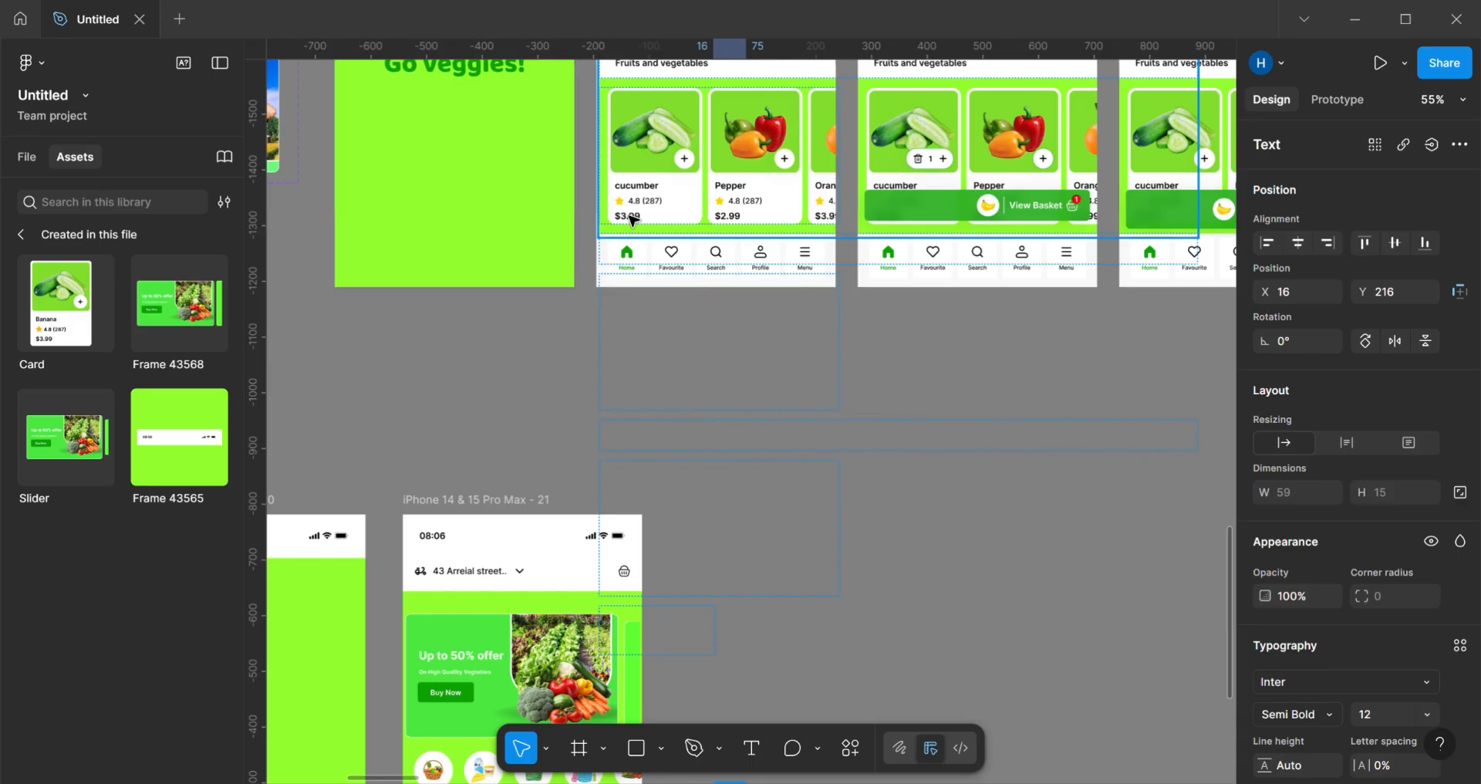
pyautogui.click(664, 750)
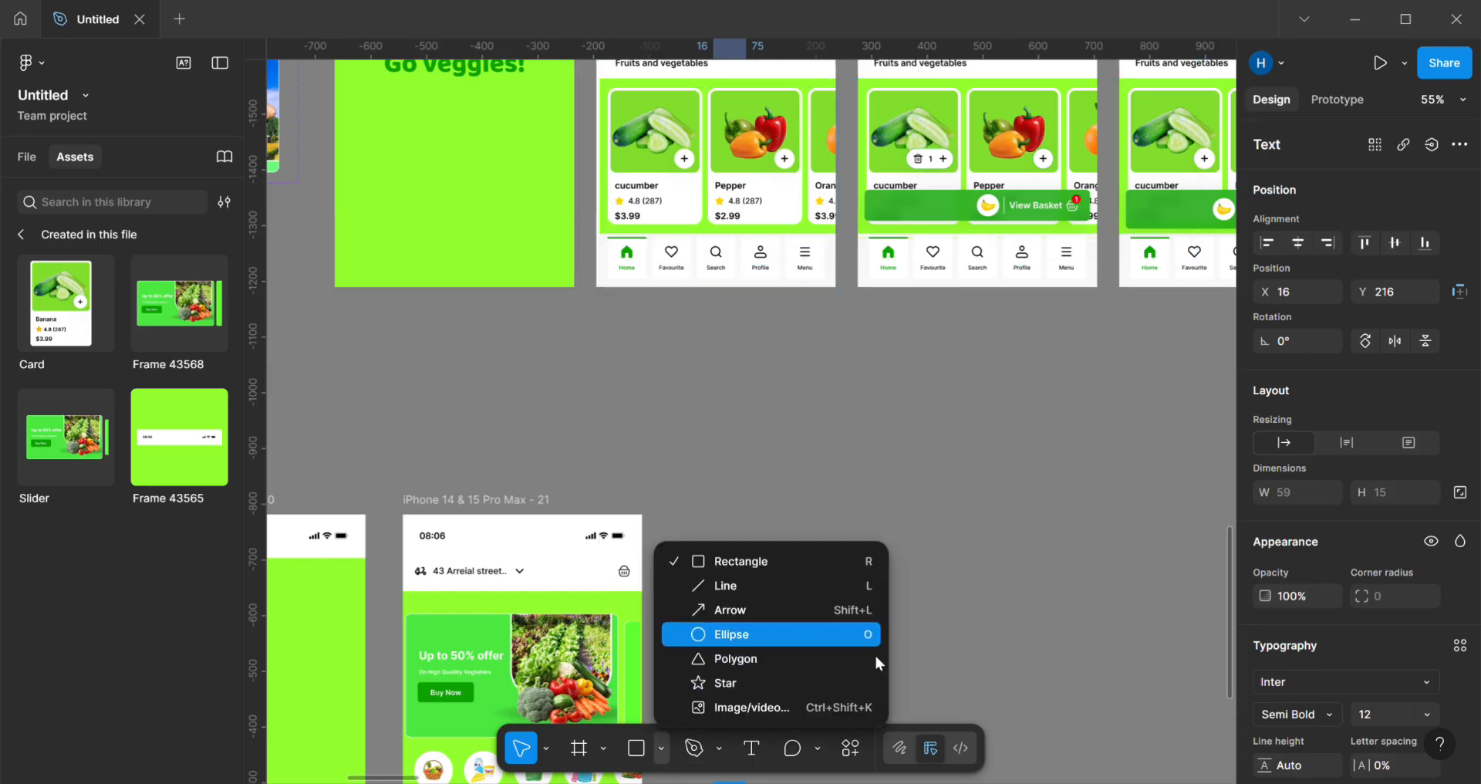
pyautogui.scroll(-5, 888, 610)
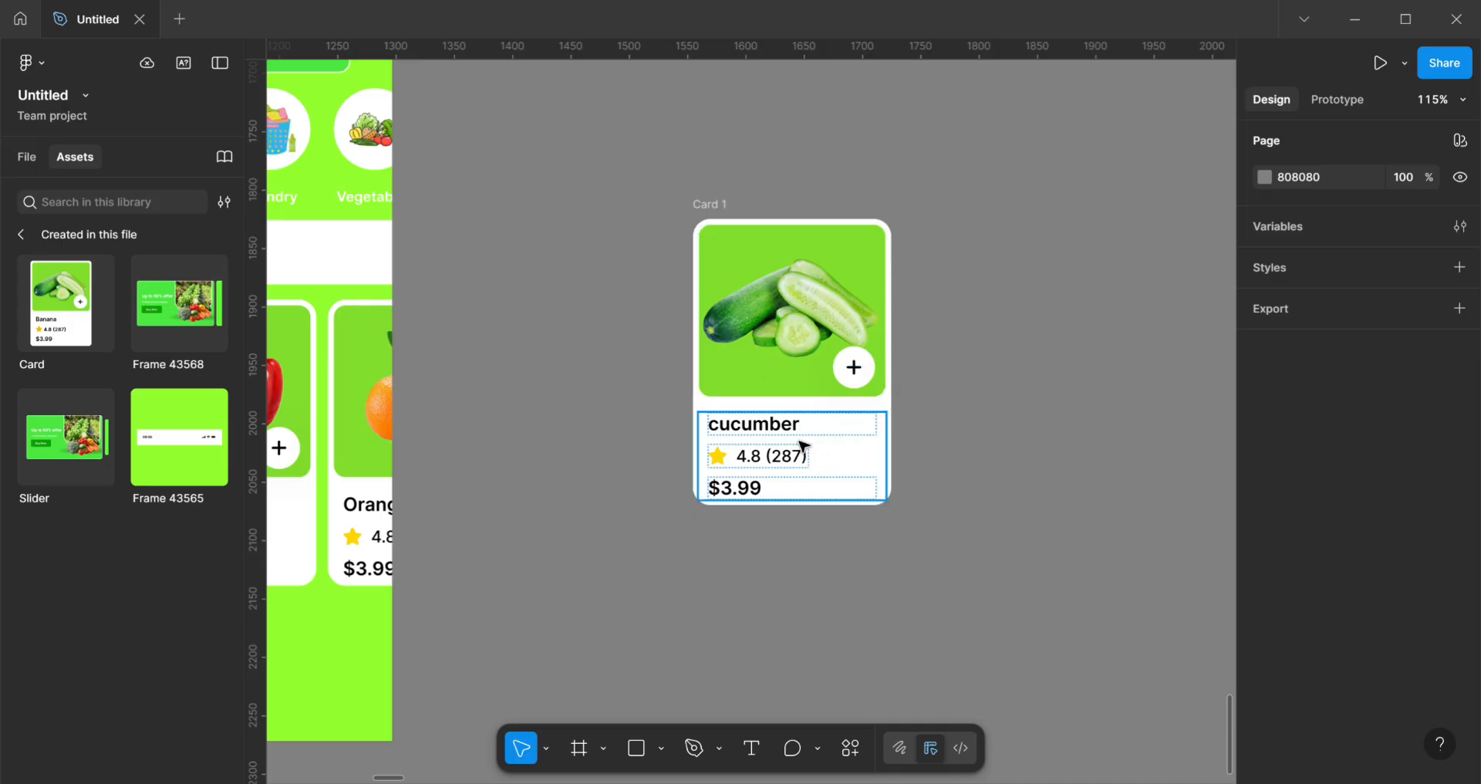
# Step: Reveal the layer structure of the text frame in the finished Card 1, down to its rating text
pyautogui.click(847, 446)
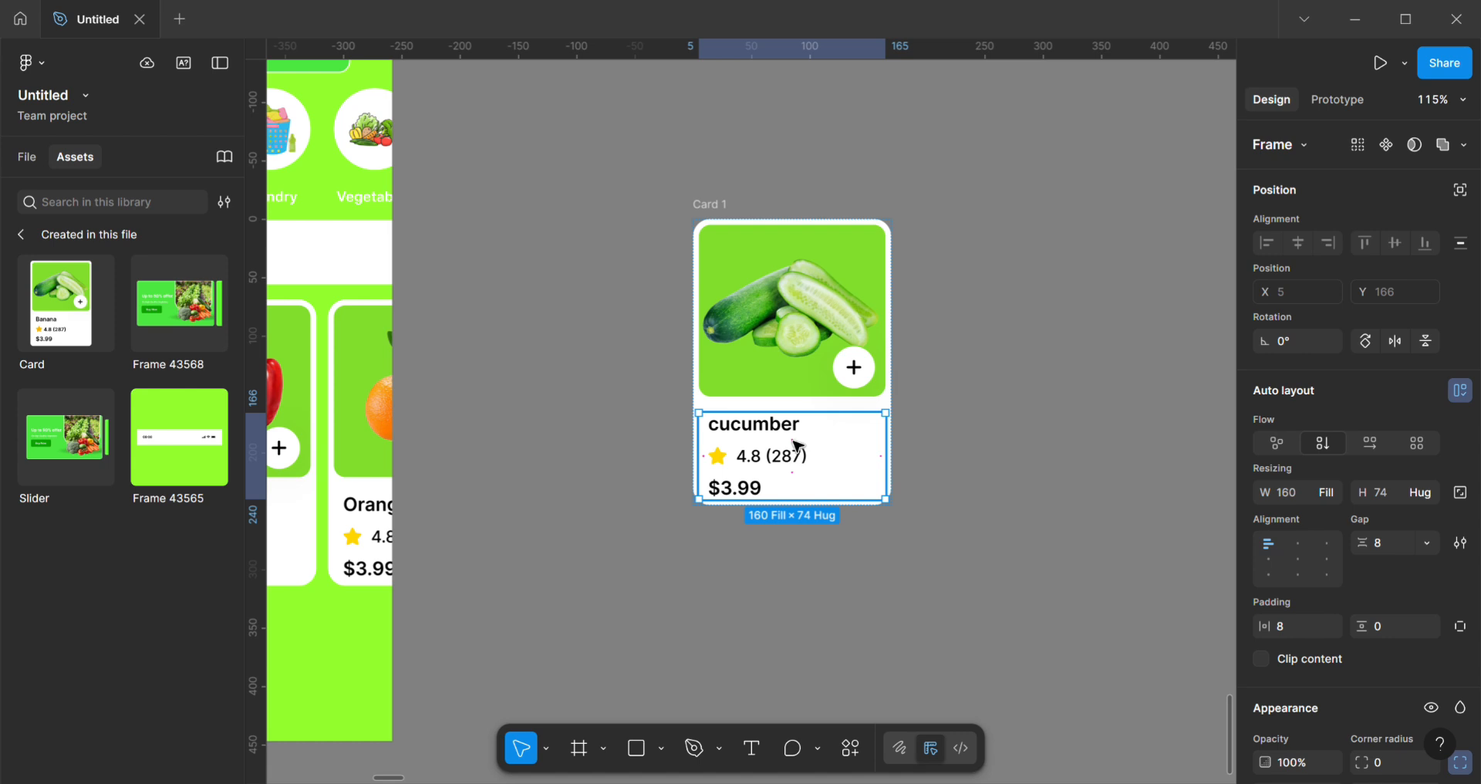
pyautogui.click(38, 166)
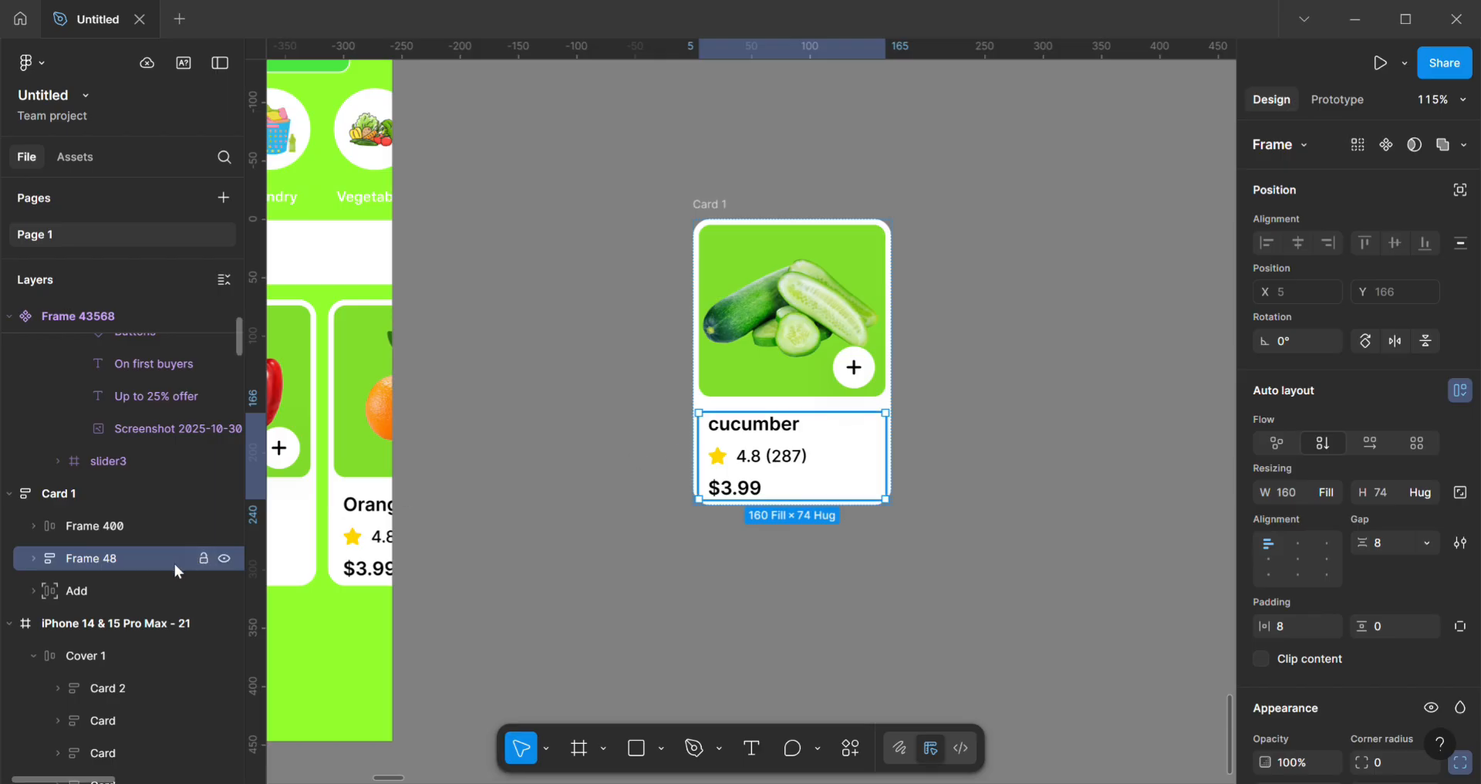
pyautogui.click(35, 556)
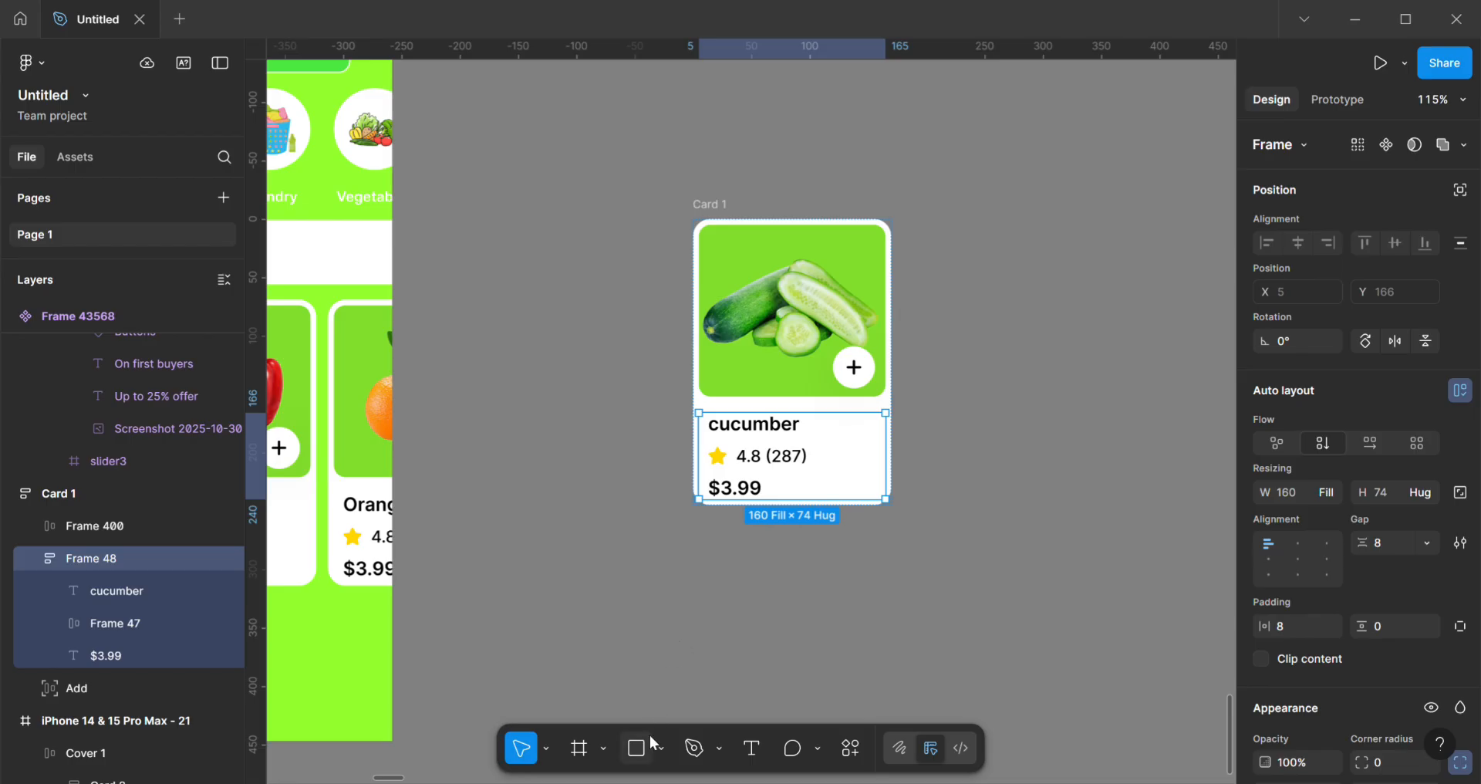
pyautogui.click(744, 466)
pyautogui.click(744, 466)
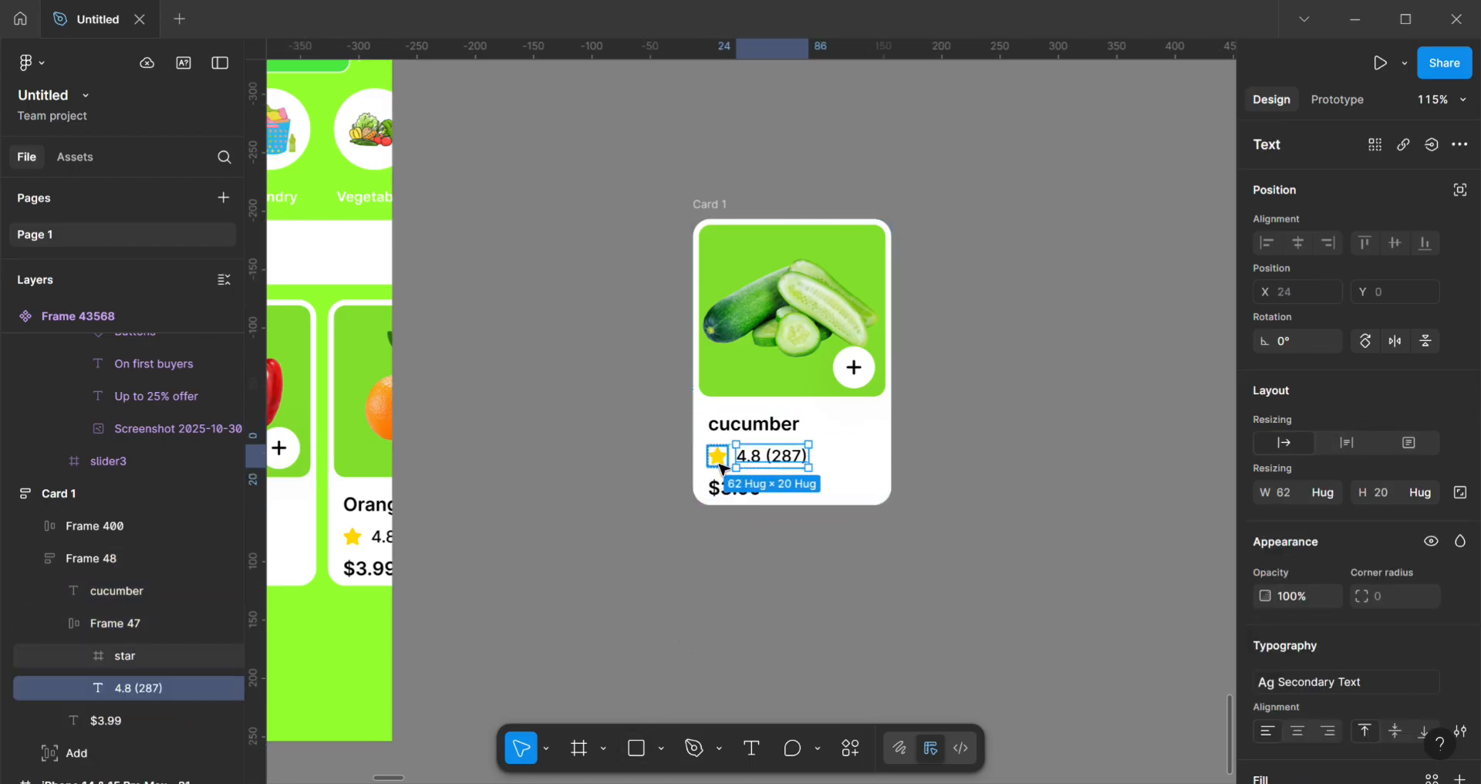
# Step: Inspect the layout settings of the product name, price and star rating row inside Card 1's text frame
pyautogui.click(739, 437)
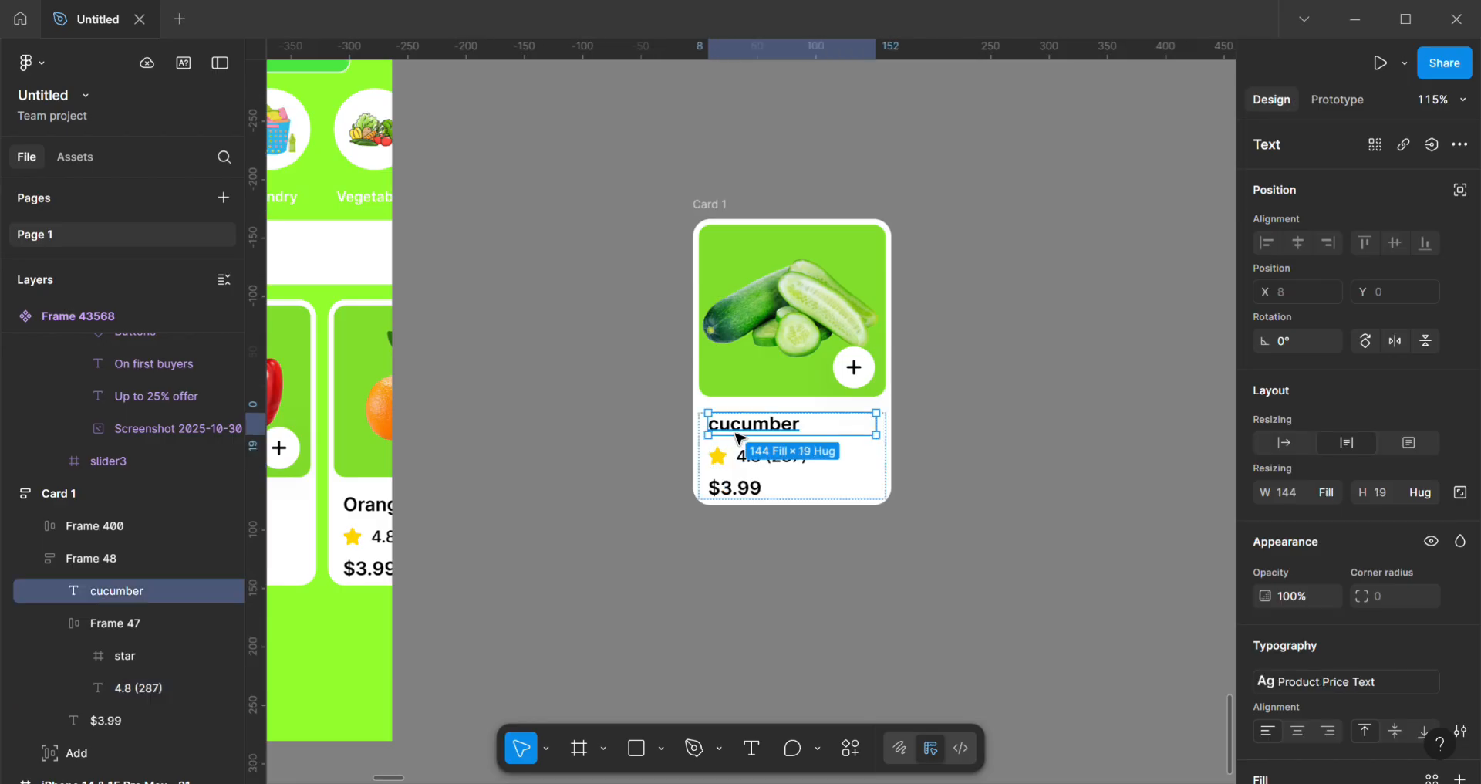
pyautogui.click(771, 490)
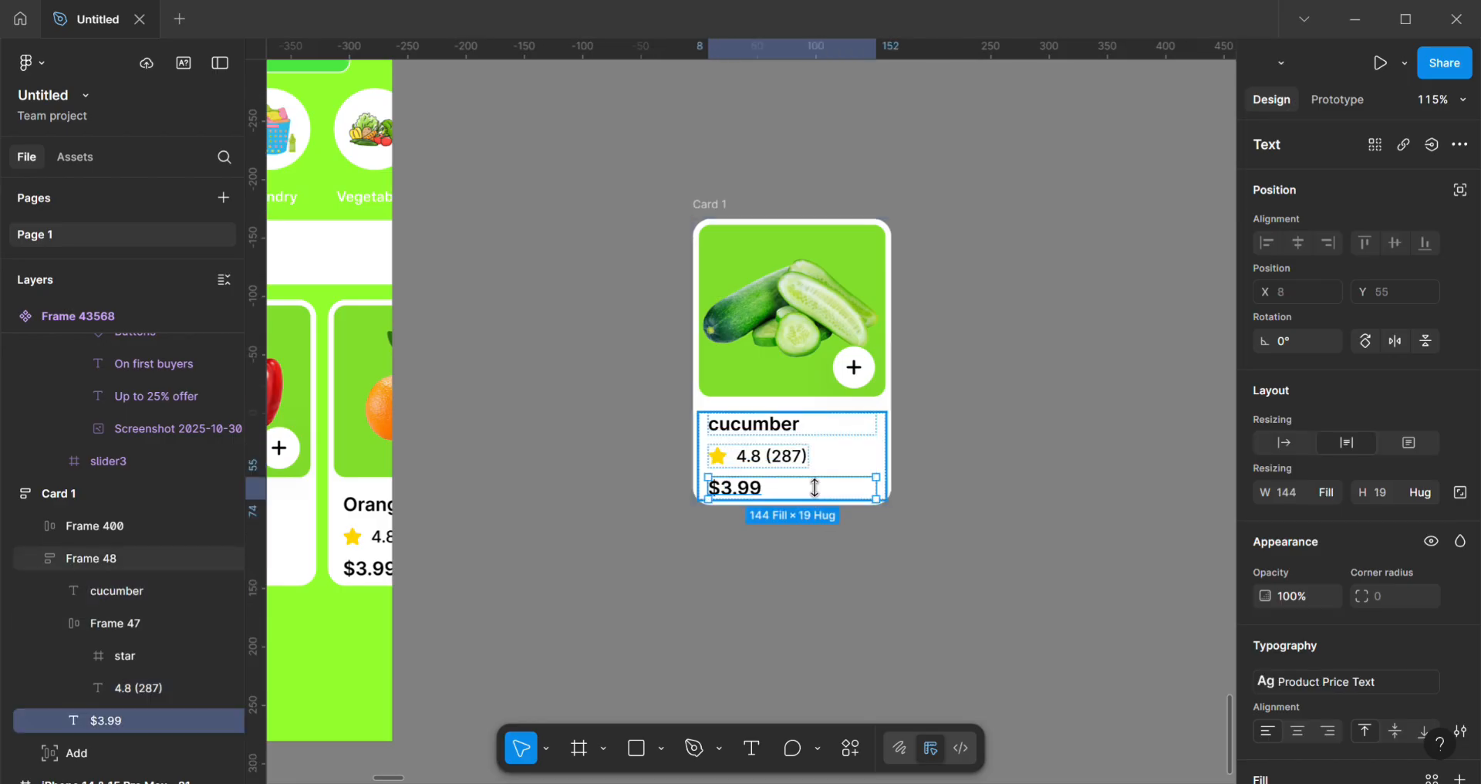
pyautogui.click(843, 467)
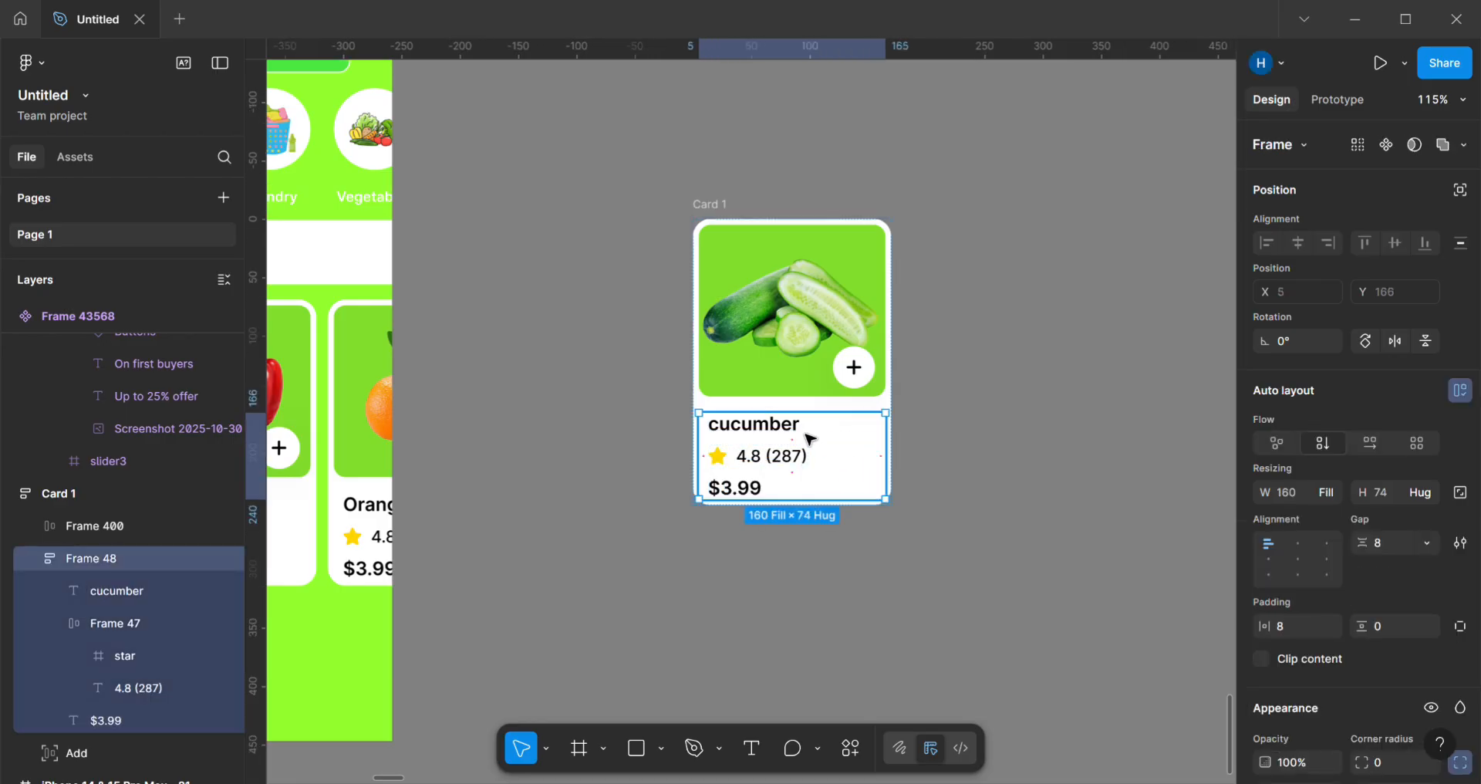
pyautogui.click(741, 434)
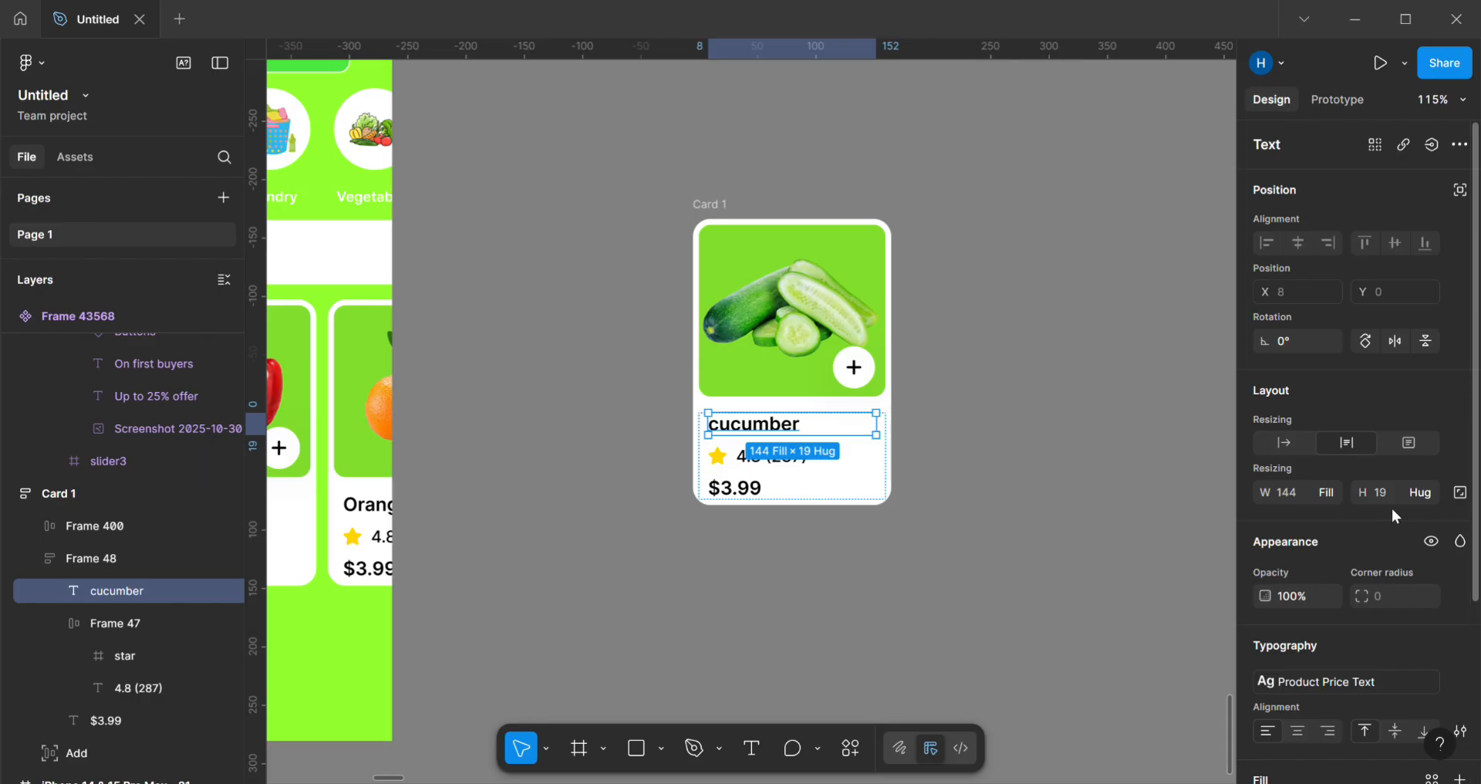
pyautogui.click(763, 500)
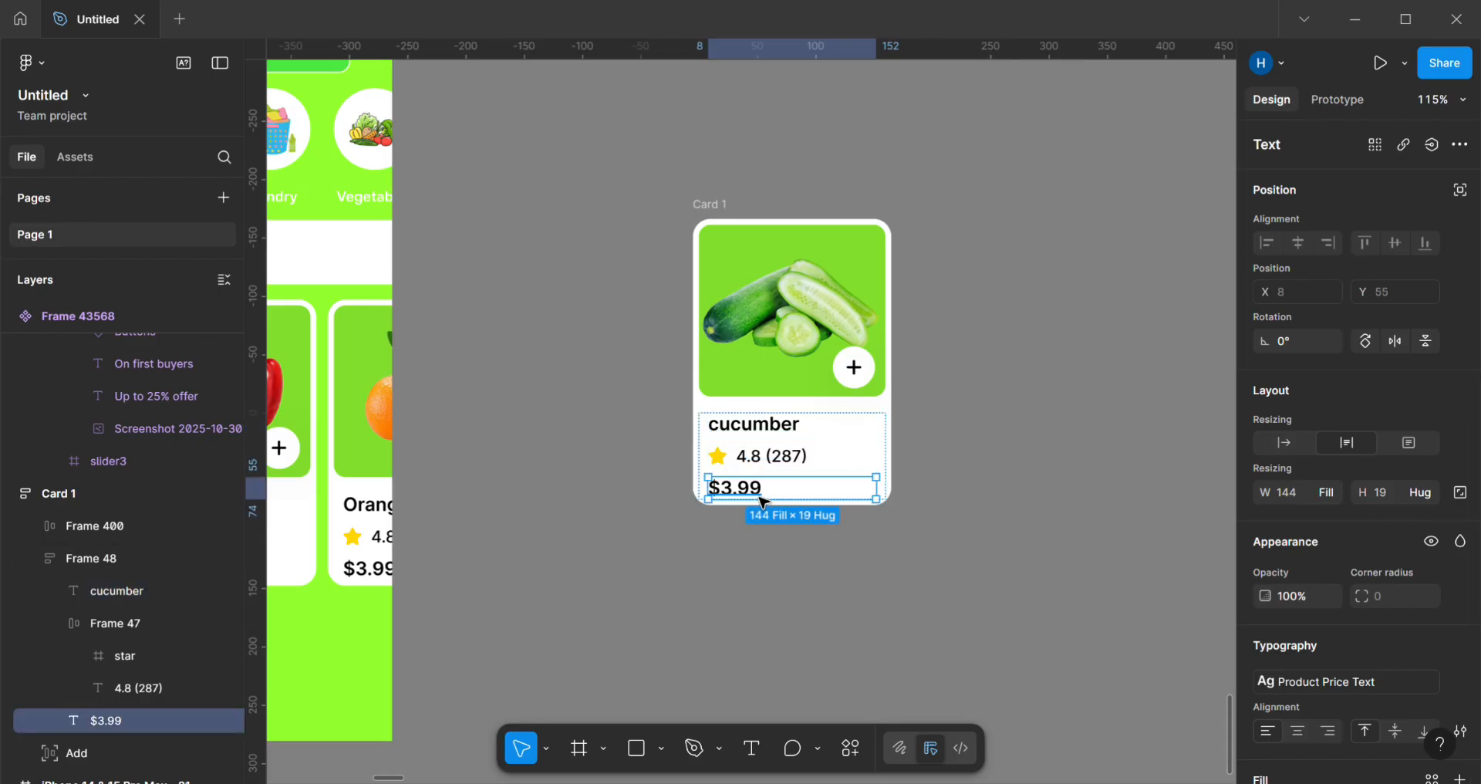
pyautogui.click(772, 462)
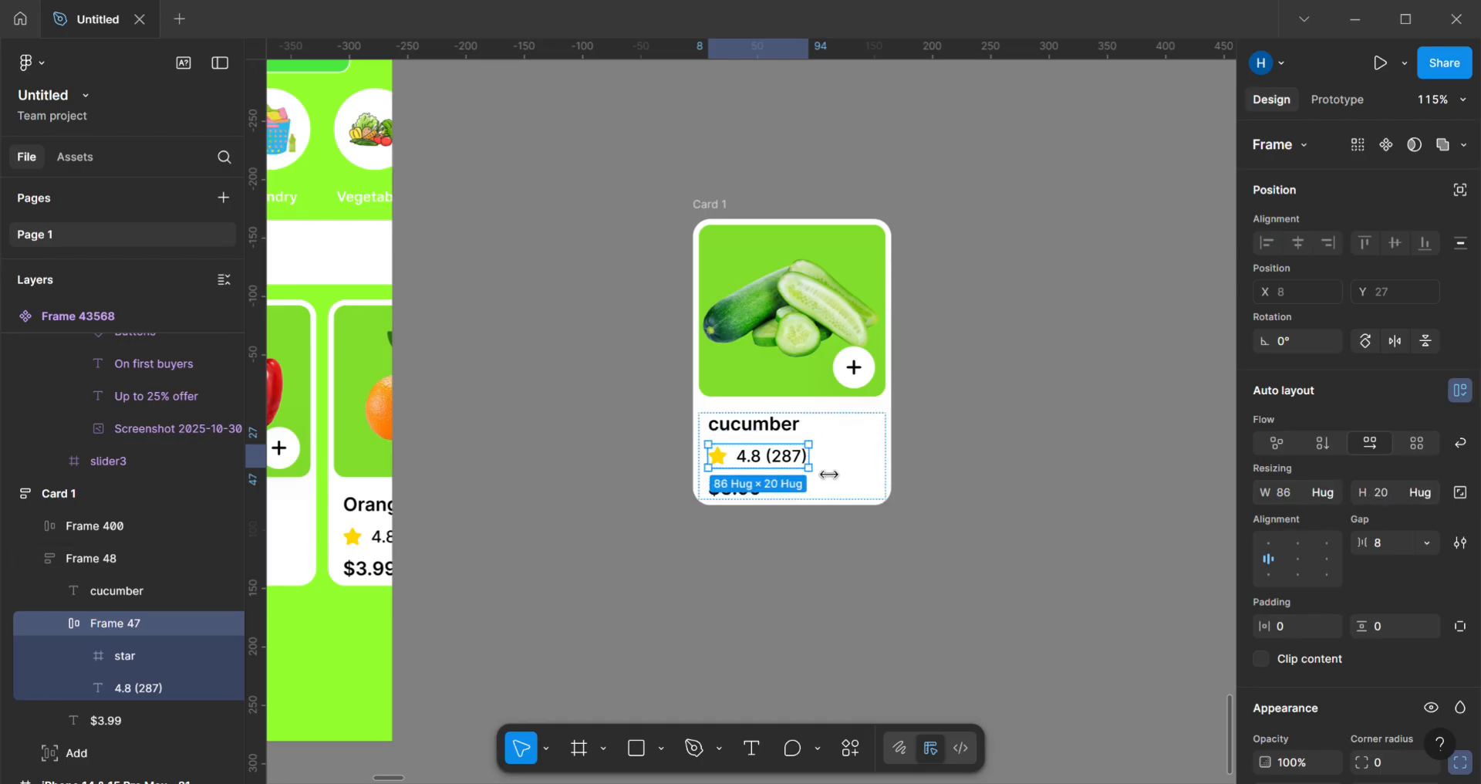
# Step: Inspect Card 1's image frame with its cucumber picture and the round add button with its plus icon
pyautogui.click(774, 361)
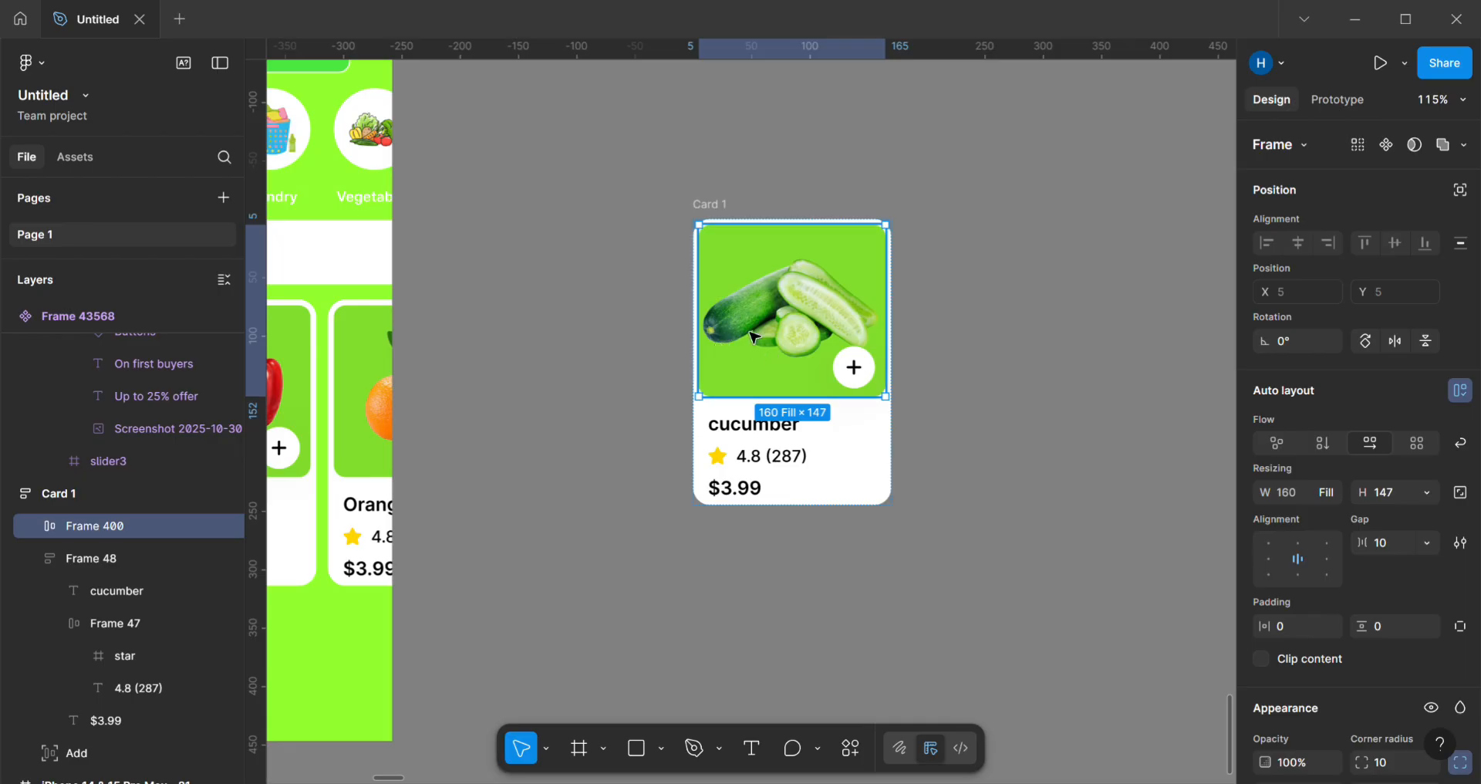
pyautogui.doubleClick(776, 338)
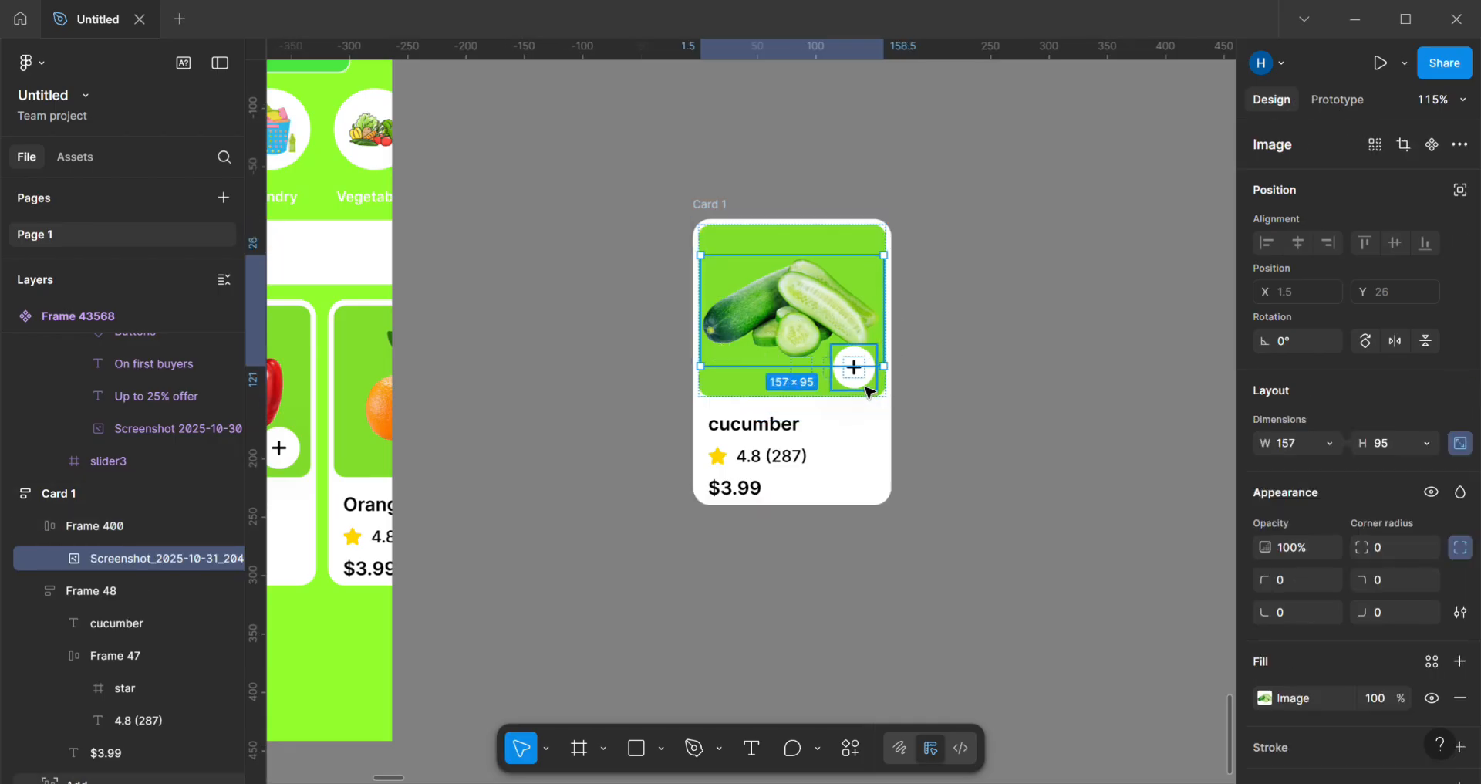
pyautogui.click(863, 385)
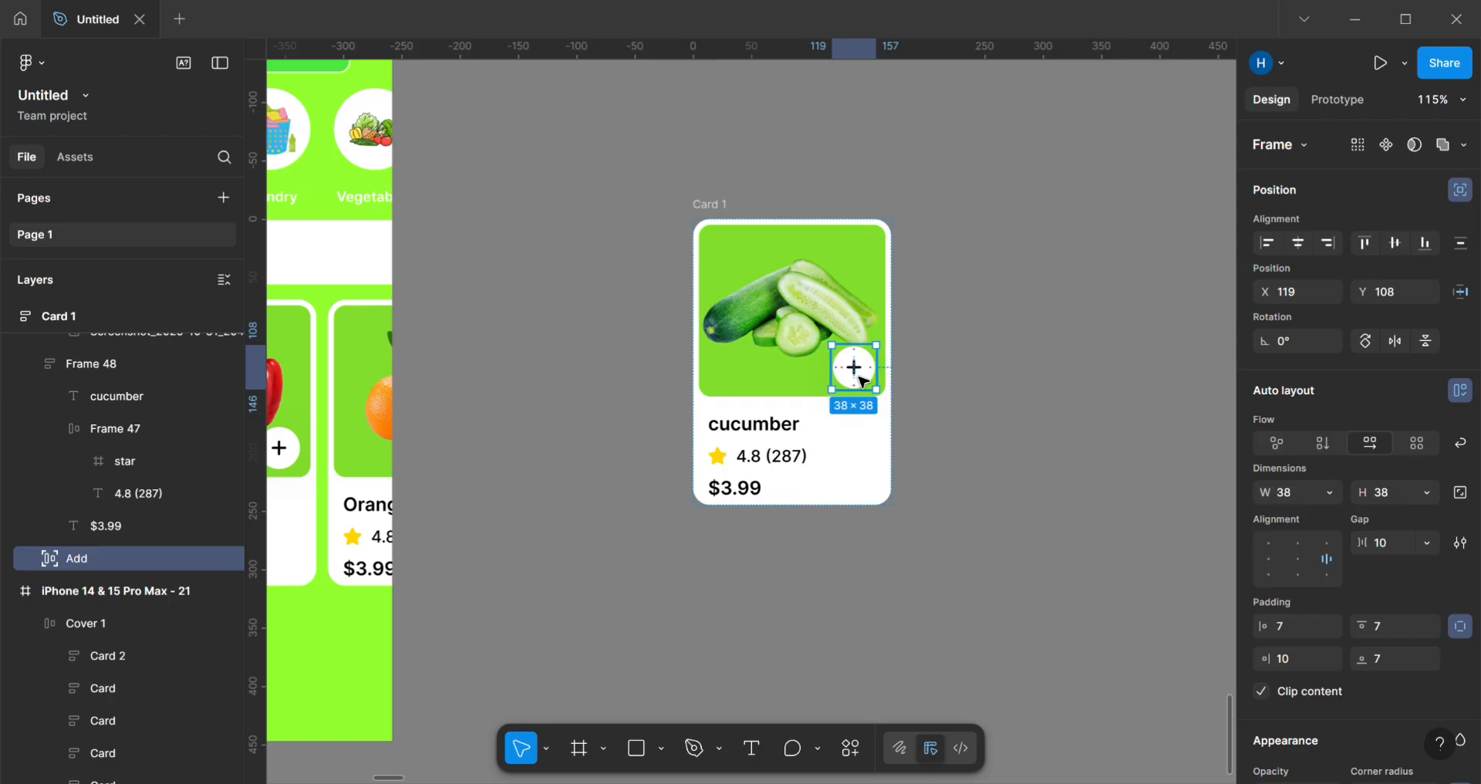
pyautogui.doubleClick(863, 381)
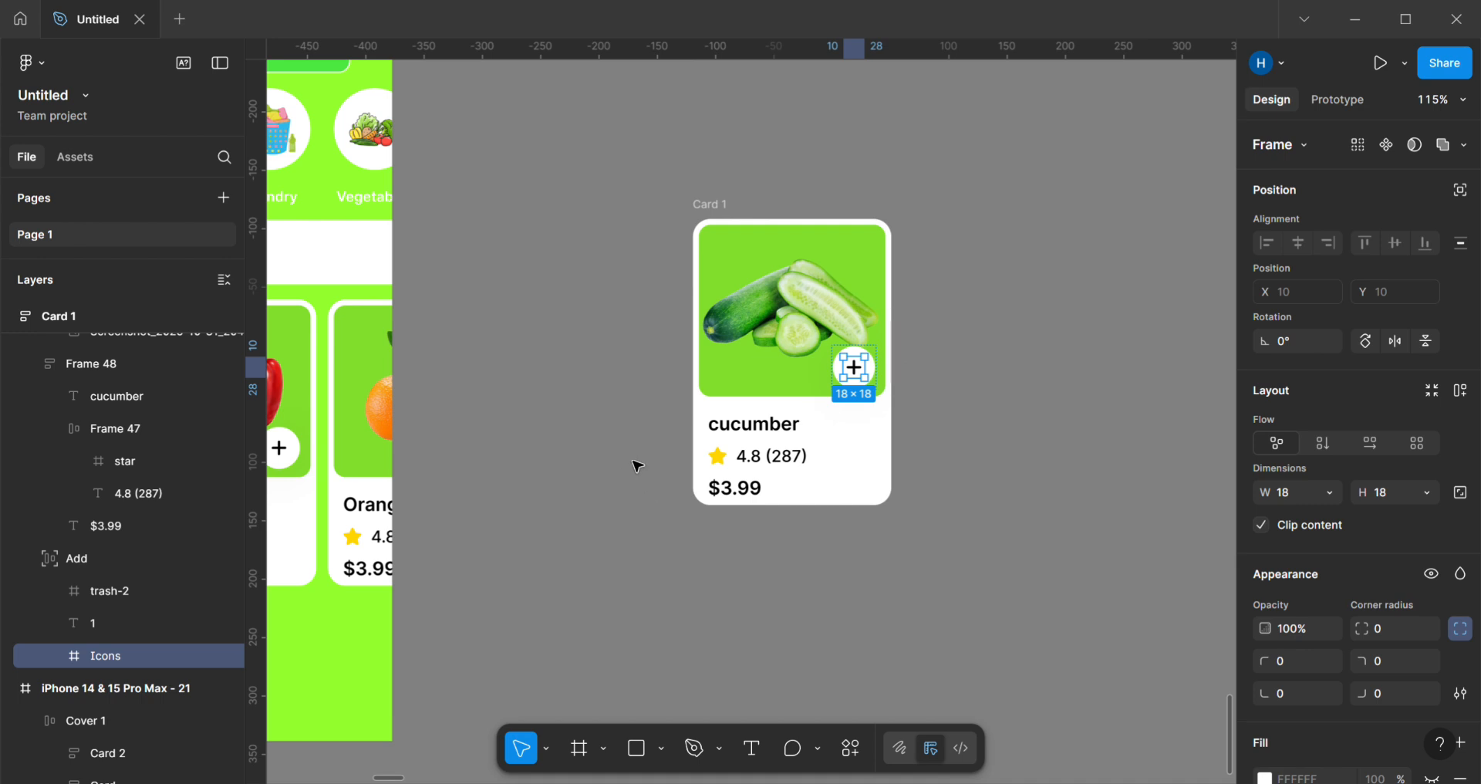
# Step: Search the plugins and widgets for "icon" and browse the community icon plugins
pyautogui.click(845, 752)
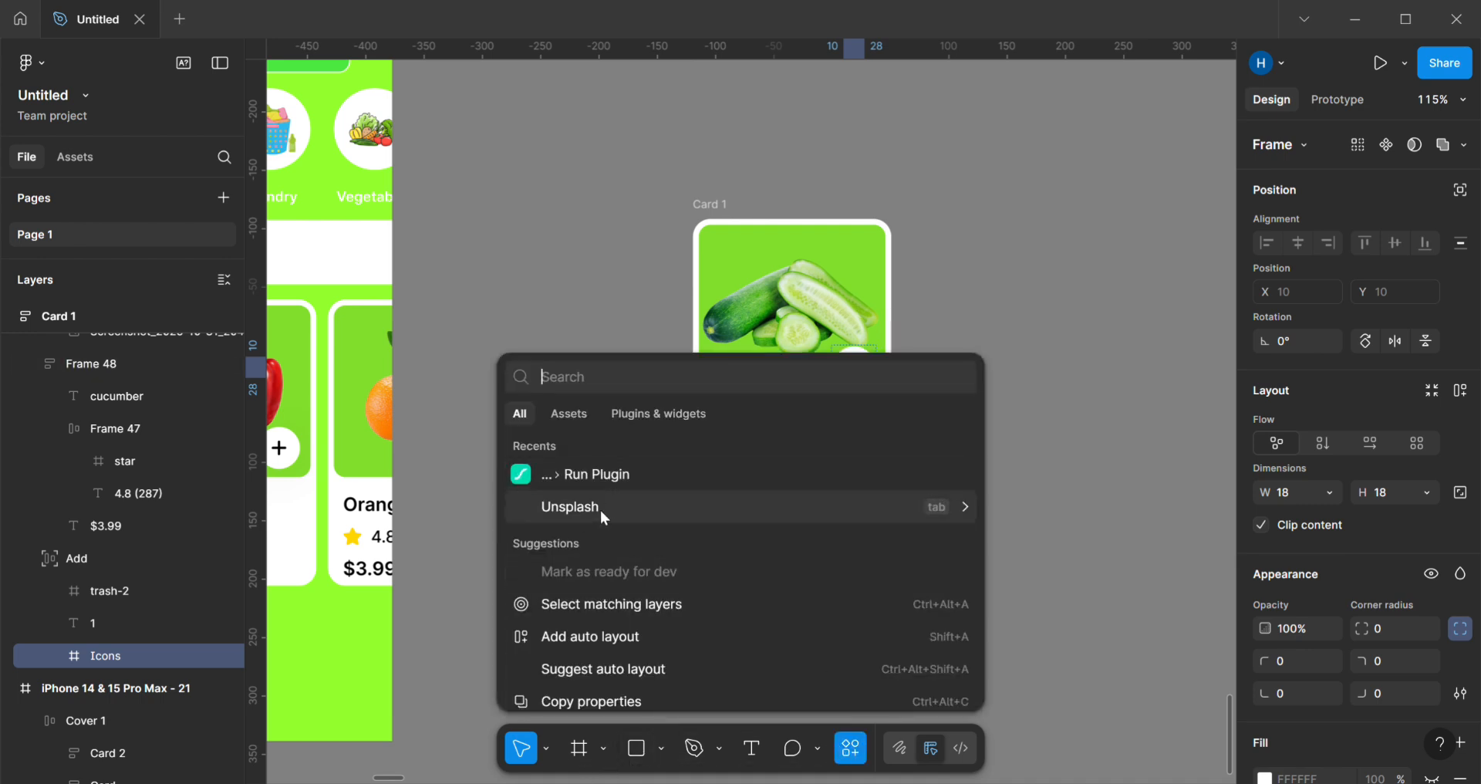
pyautogui.click(668, 415)
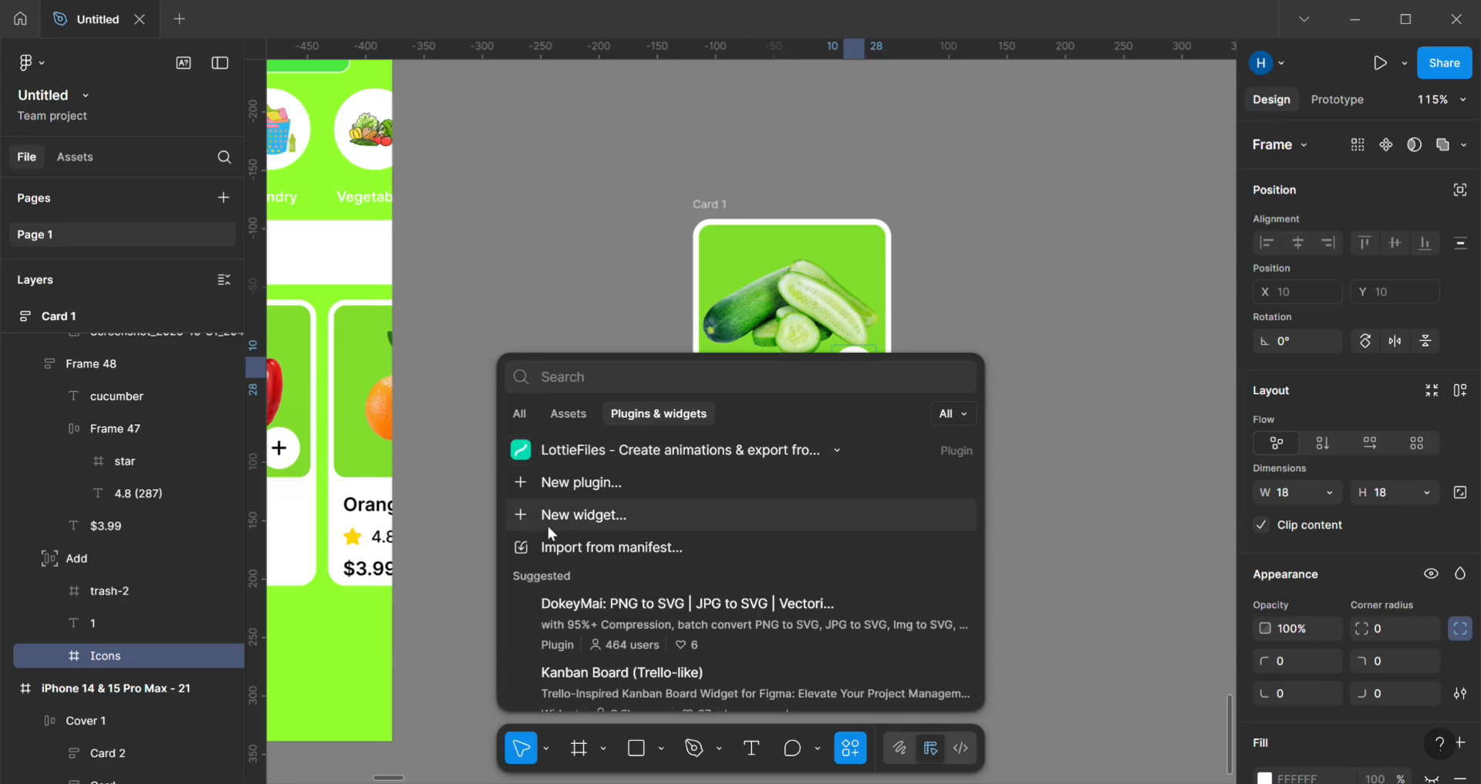
pyautogui.click(571, 415)
pyautogui.click(522, 418)
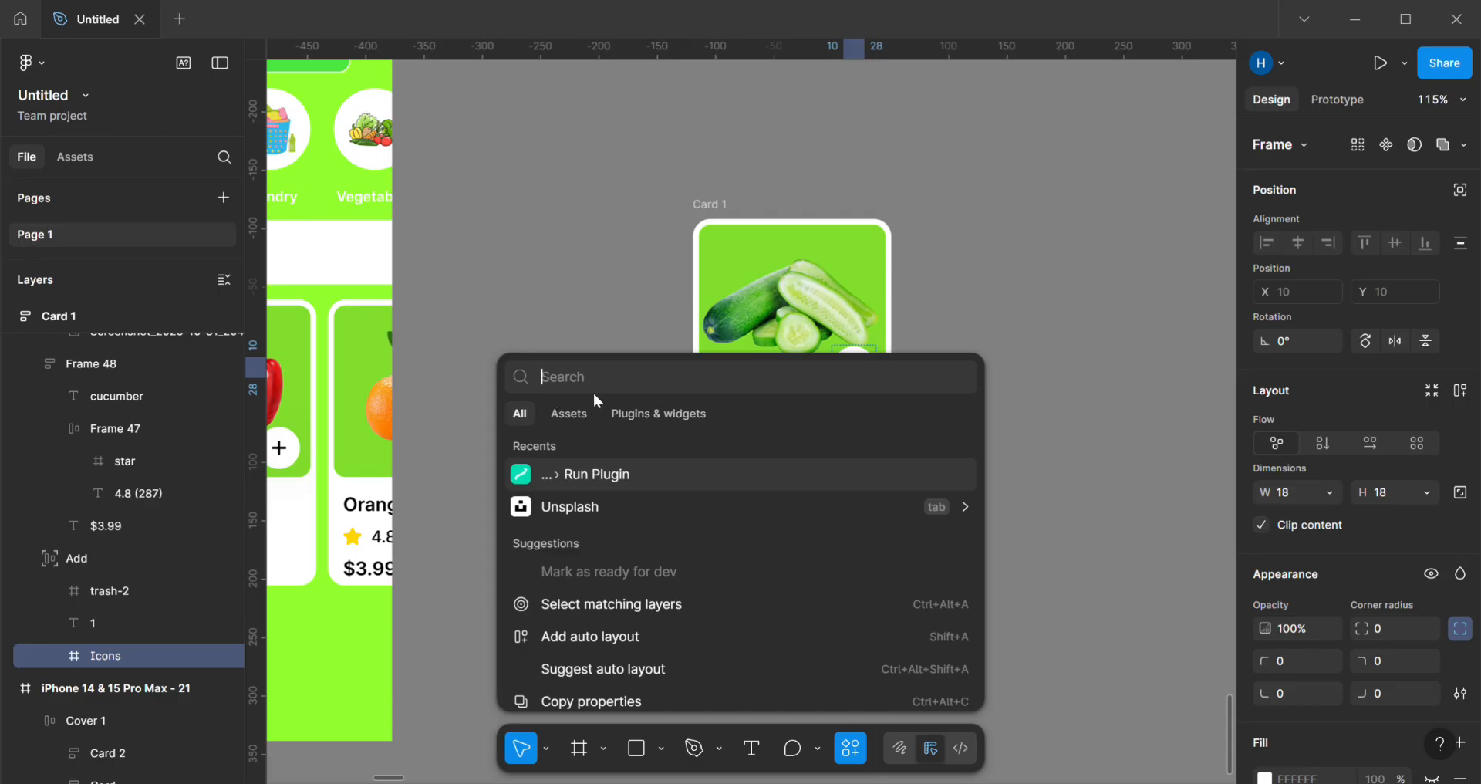
pyautogui.write('icon')
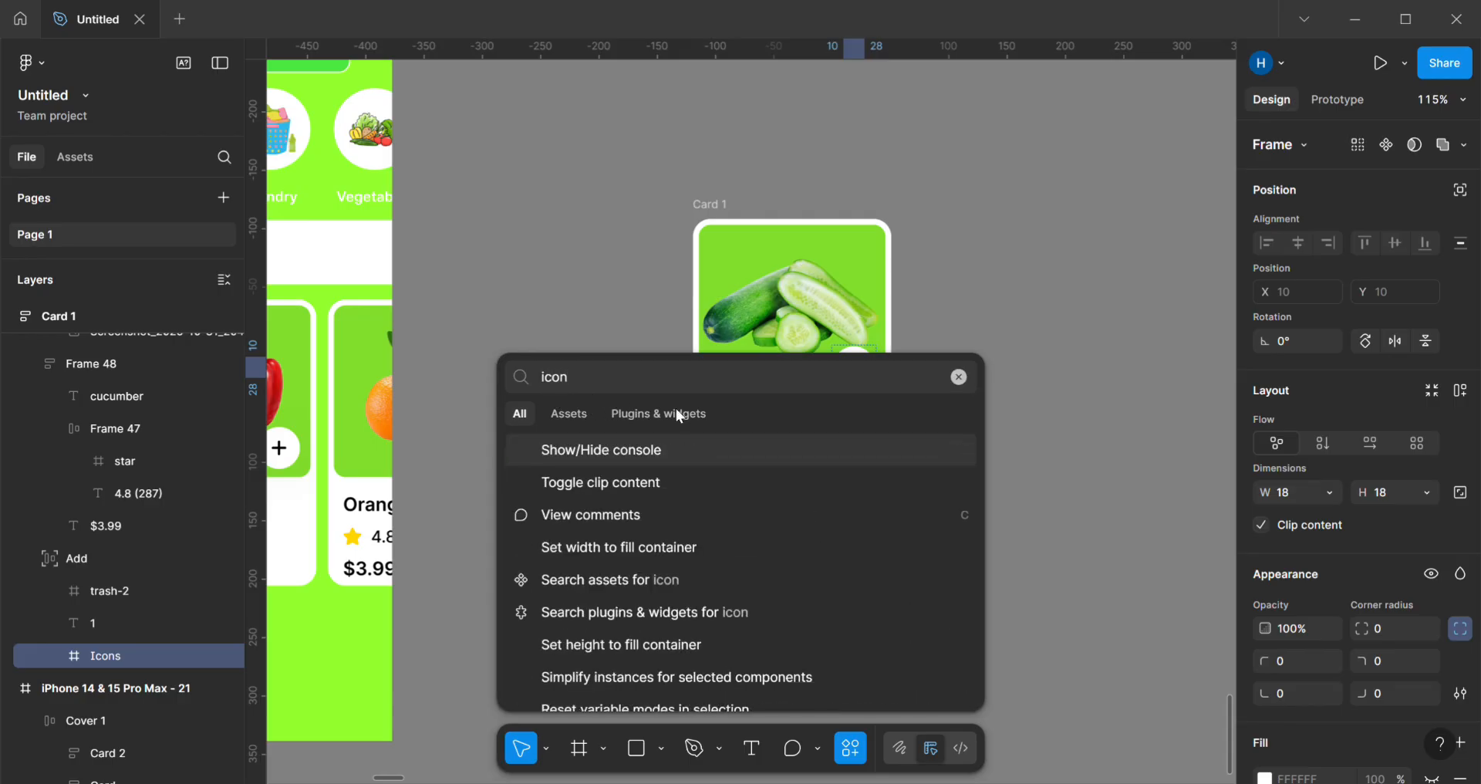
pyautogui.click(685, 417)
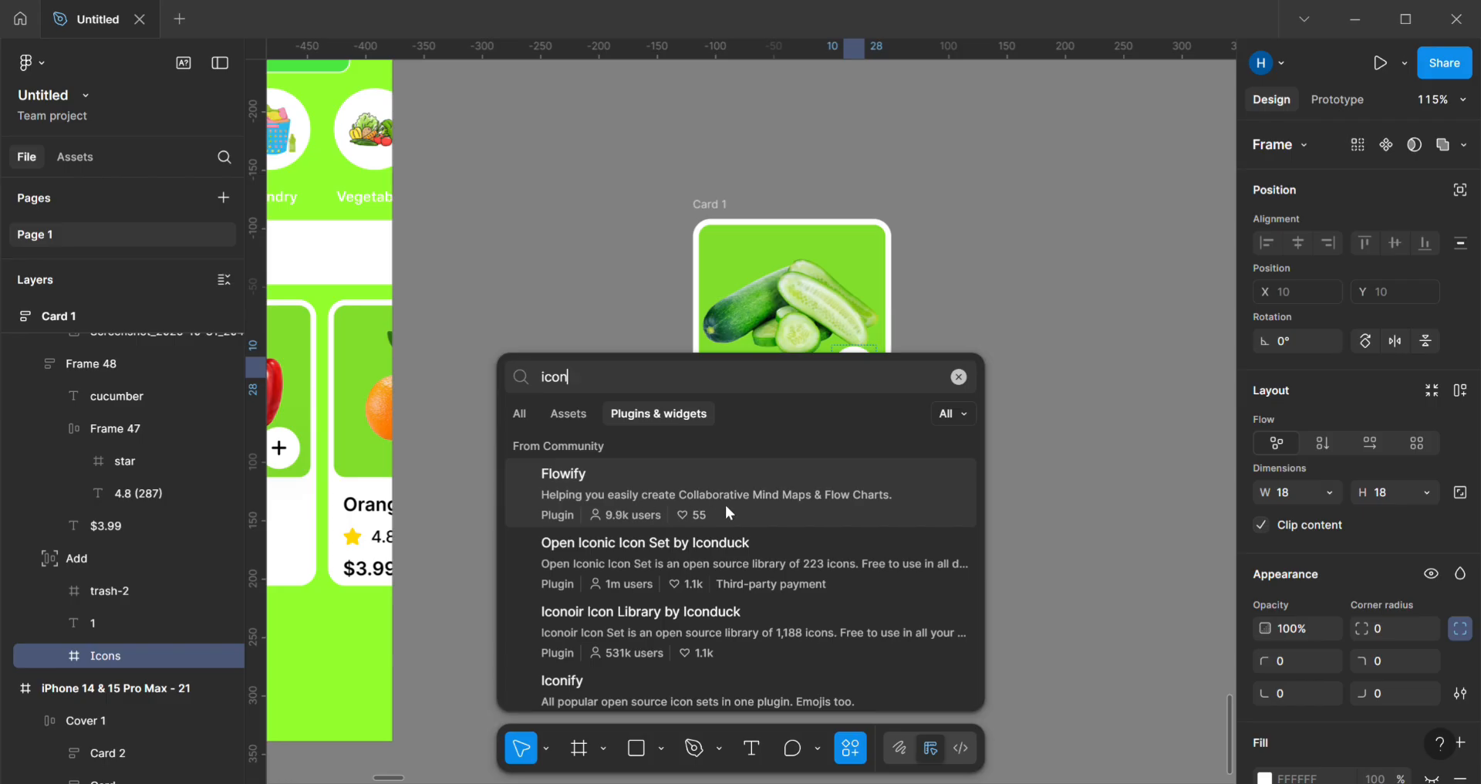
pyautogui.scroll(-2, 589, 513)
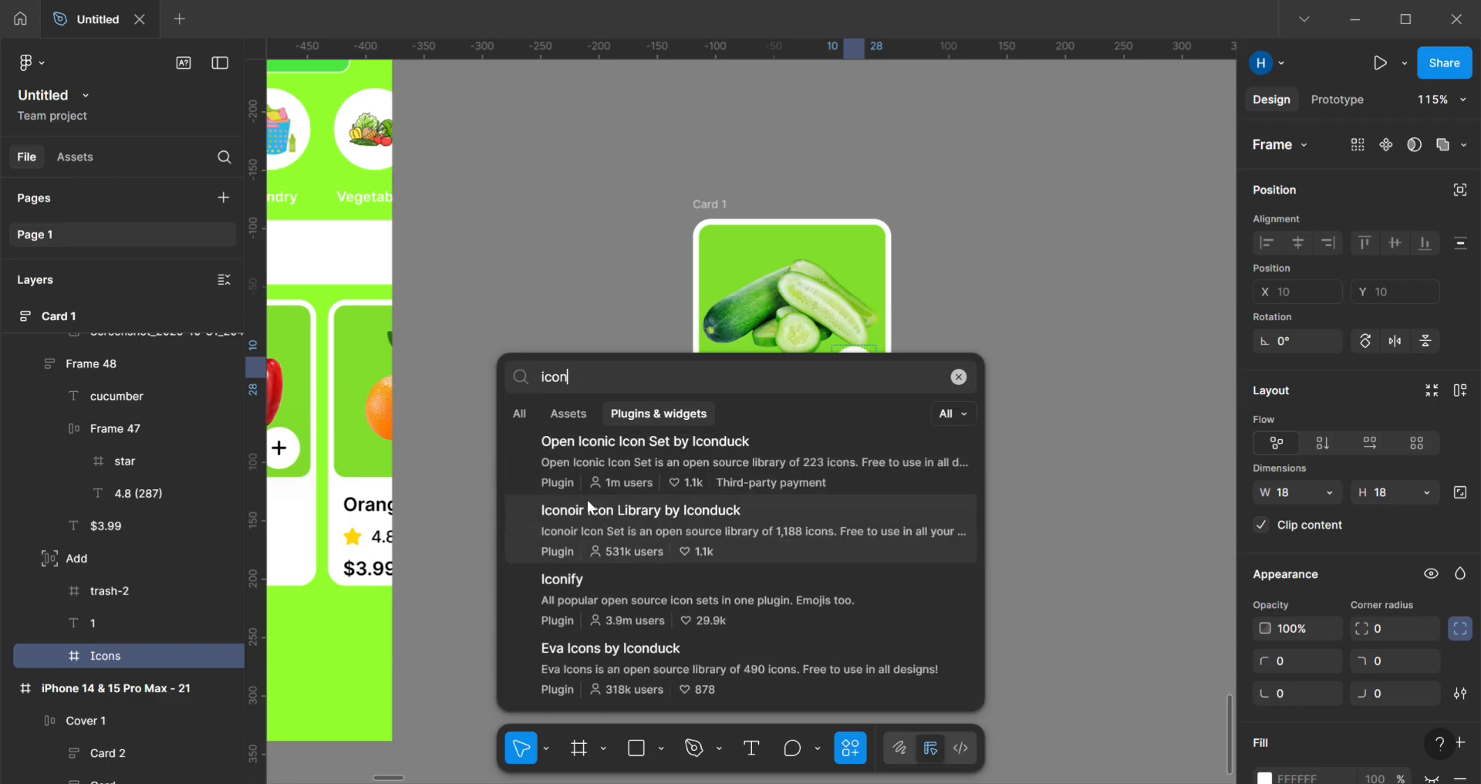
pyautogui.scroll(2, 564, 555)
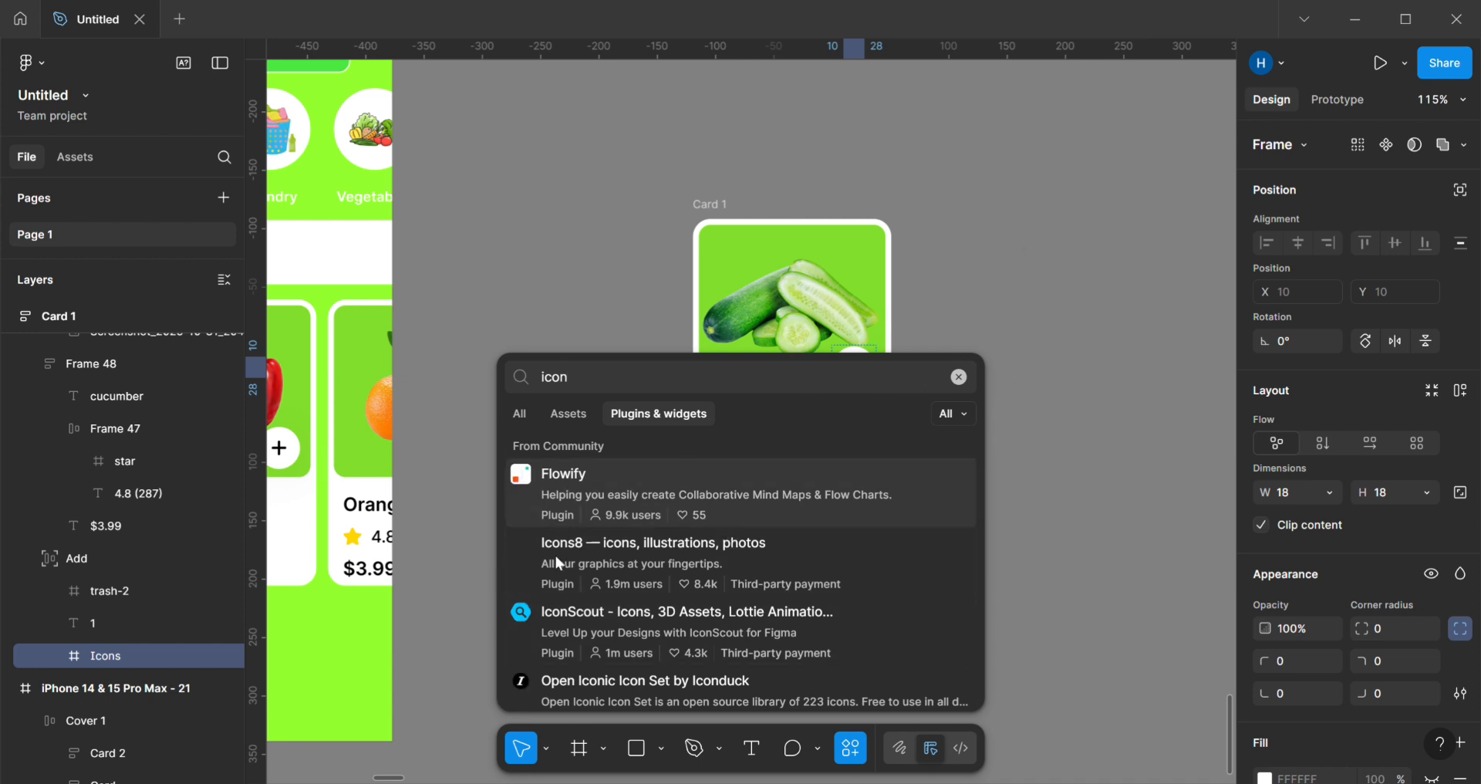
pyautogui.click(959, 376)
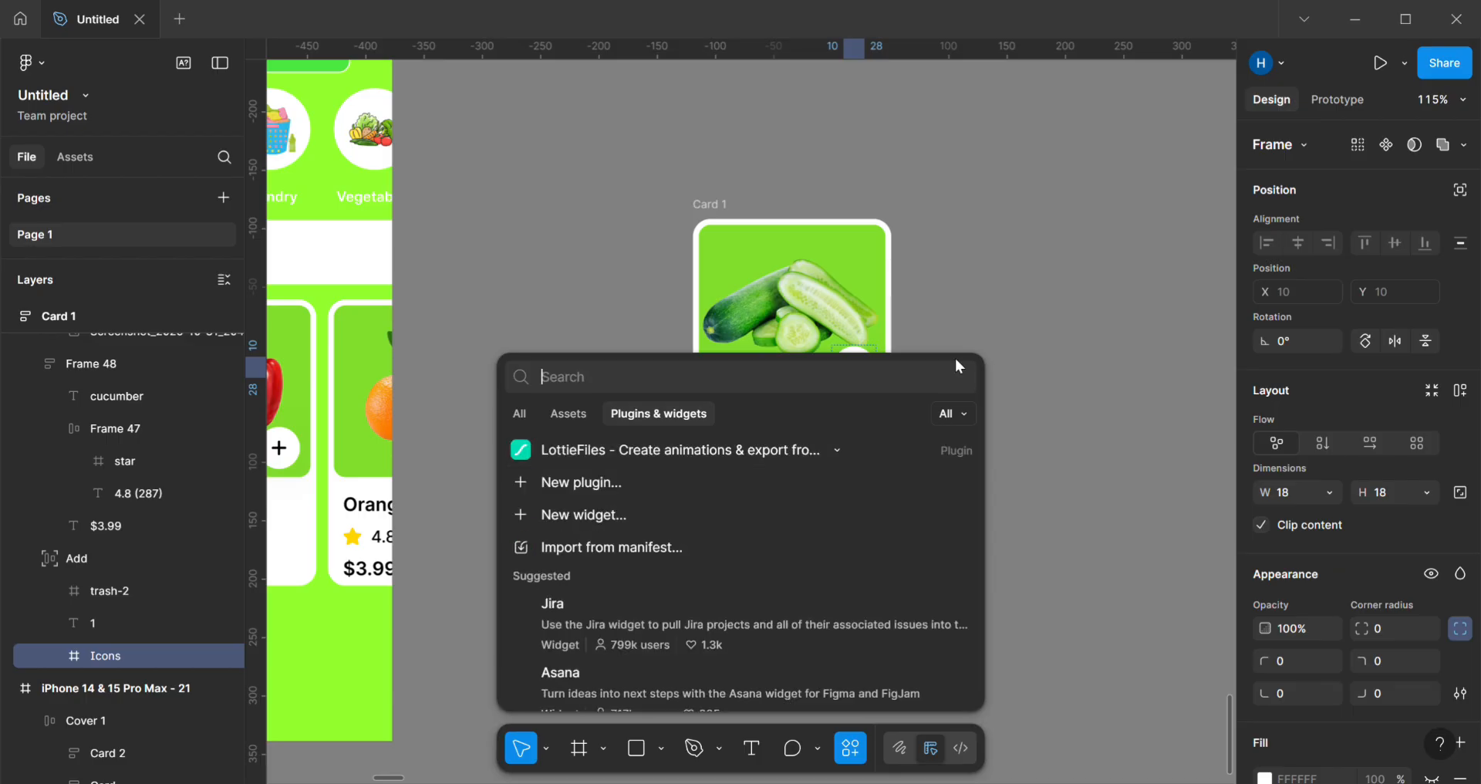
pyautogui.click(618, 327)
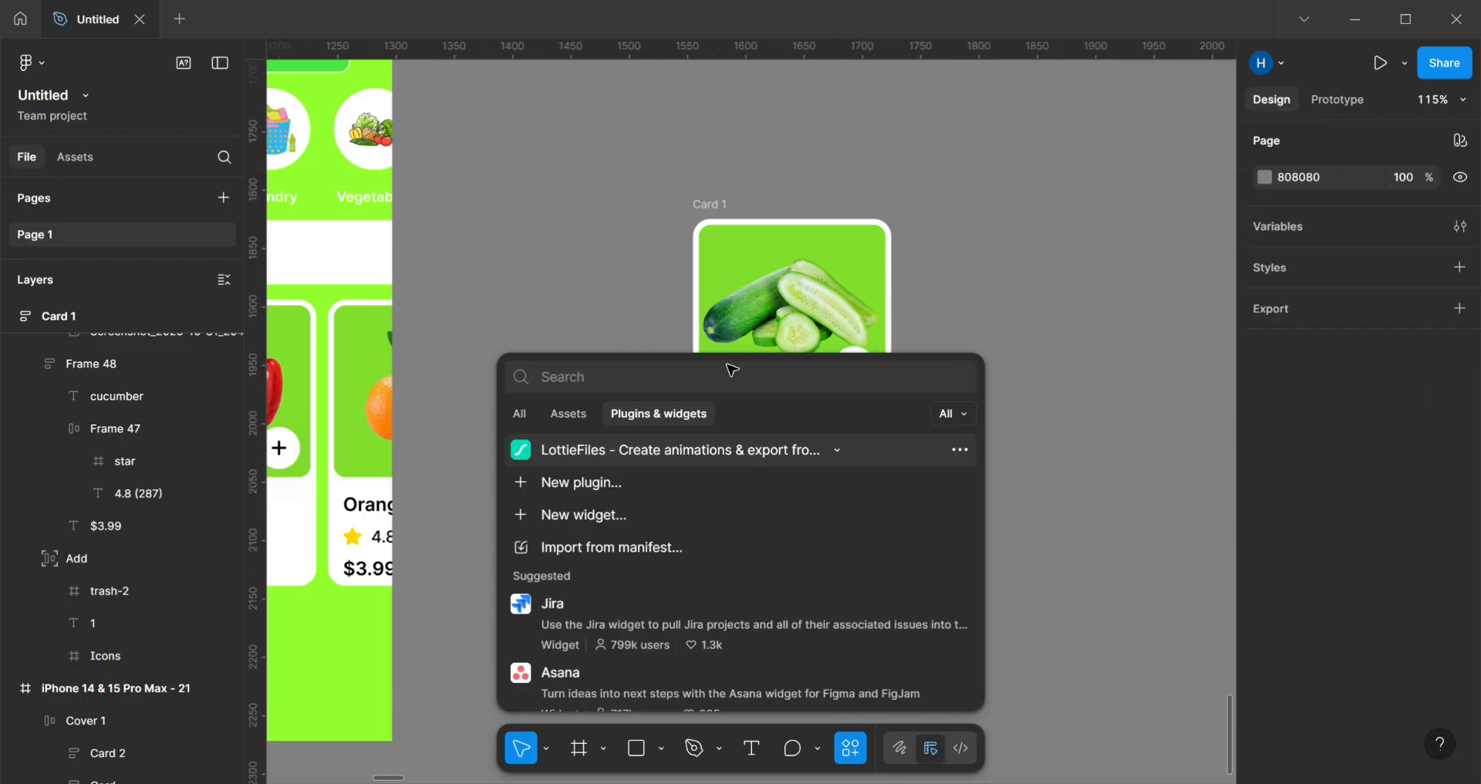
pyautogui.click(1045, 615)
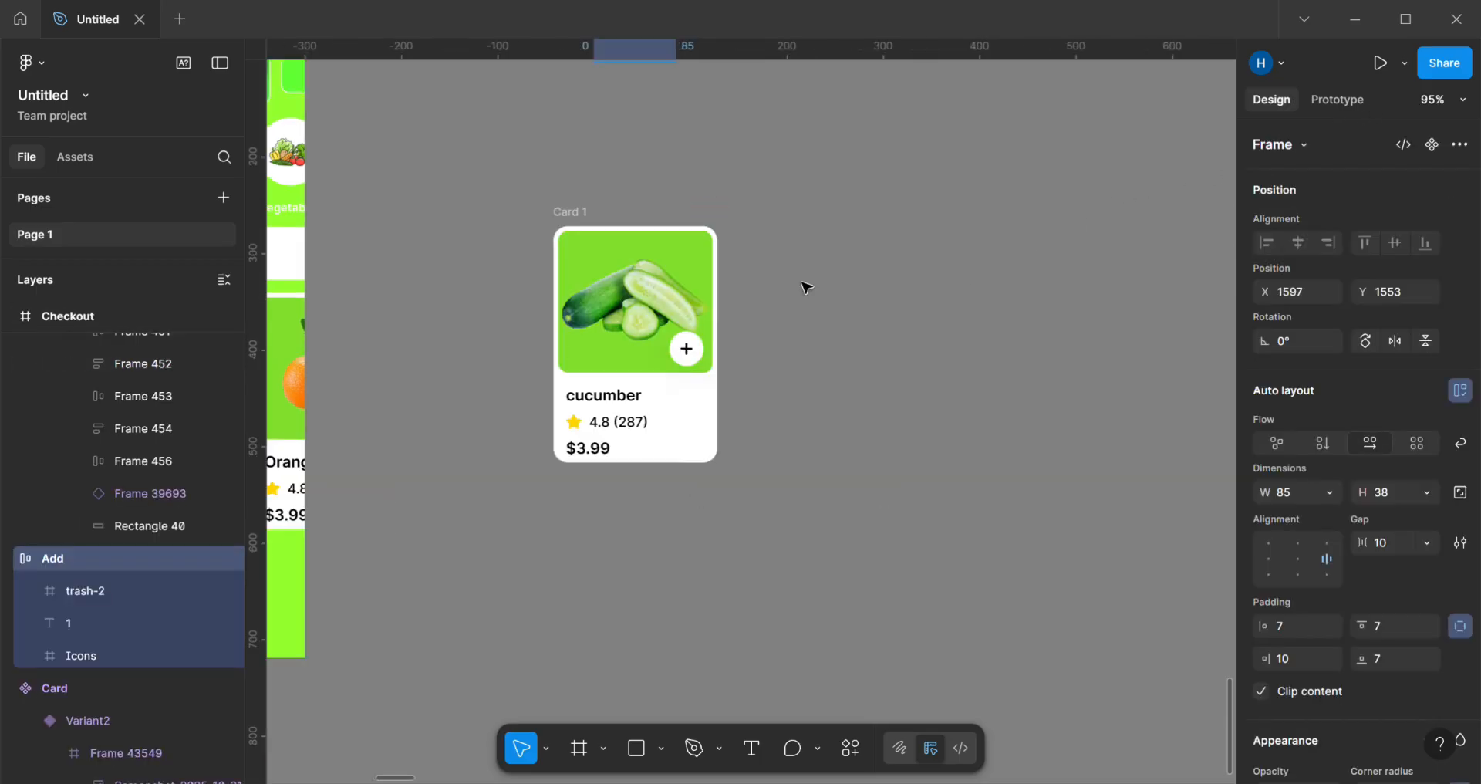
# Step: Inspect the size and auto layout settings of the round Add button in Card 1
pyautogui.click(695, 366)
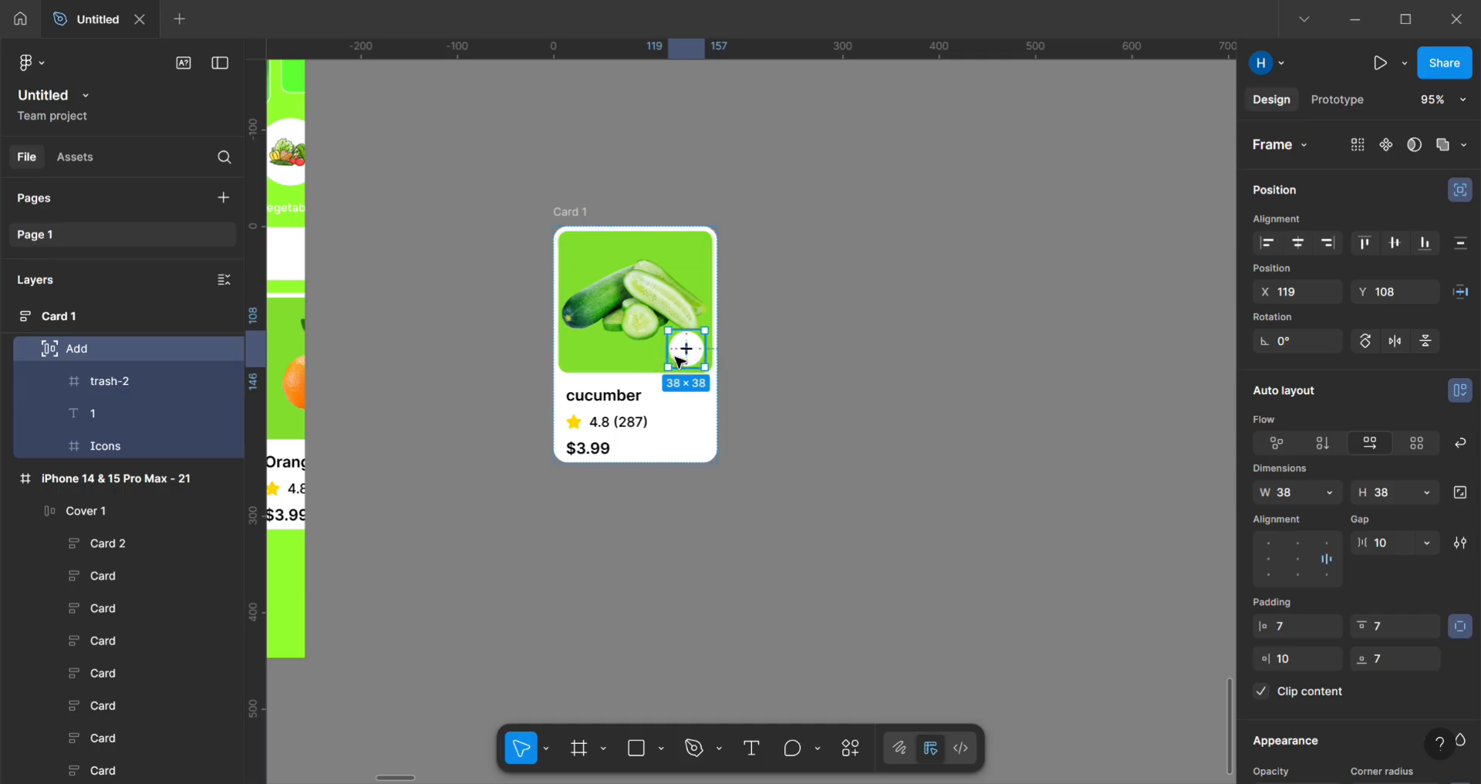
pyautogui.moveTo(684, 369)
pyautogui.mouseDown()
pyautogui.moveTo(642, 369)
pyautogui.moveTo(682, 373)
pyautogui.mouseUp()
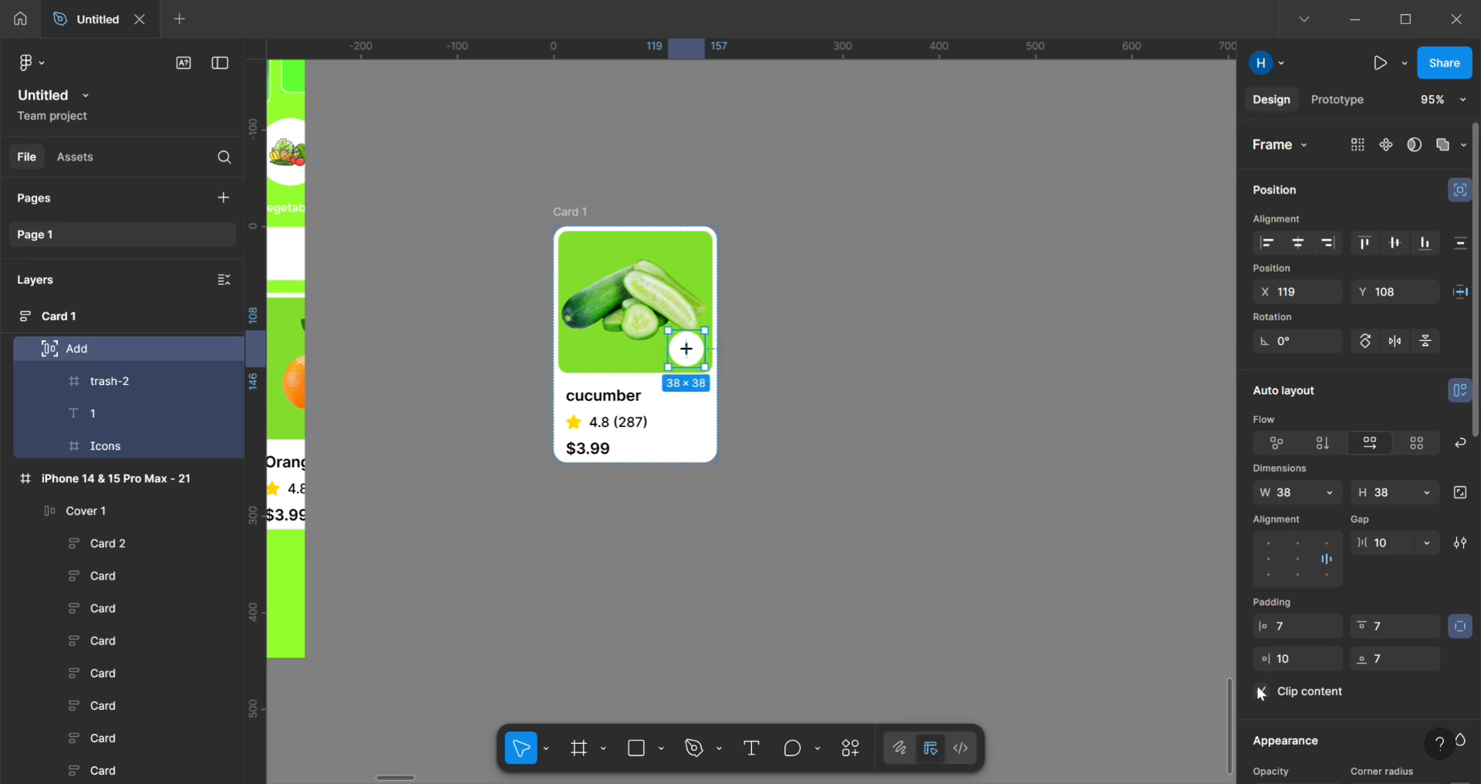
pyautogui.click(823, 430)
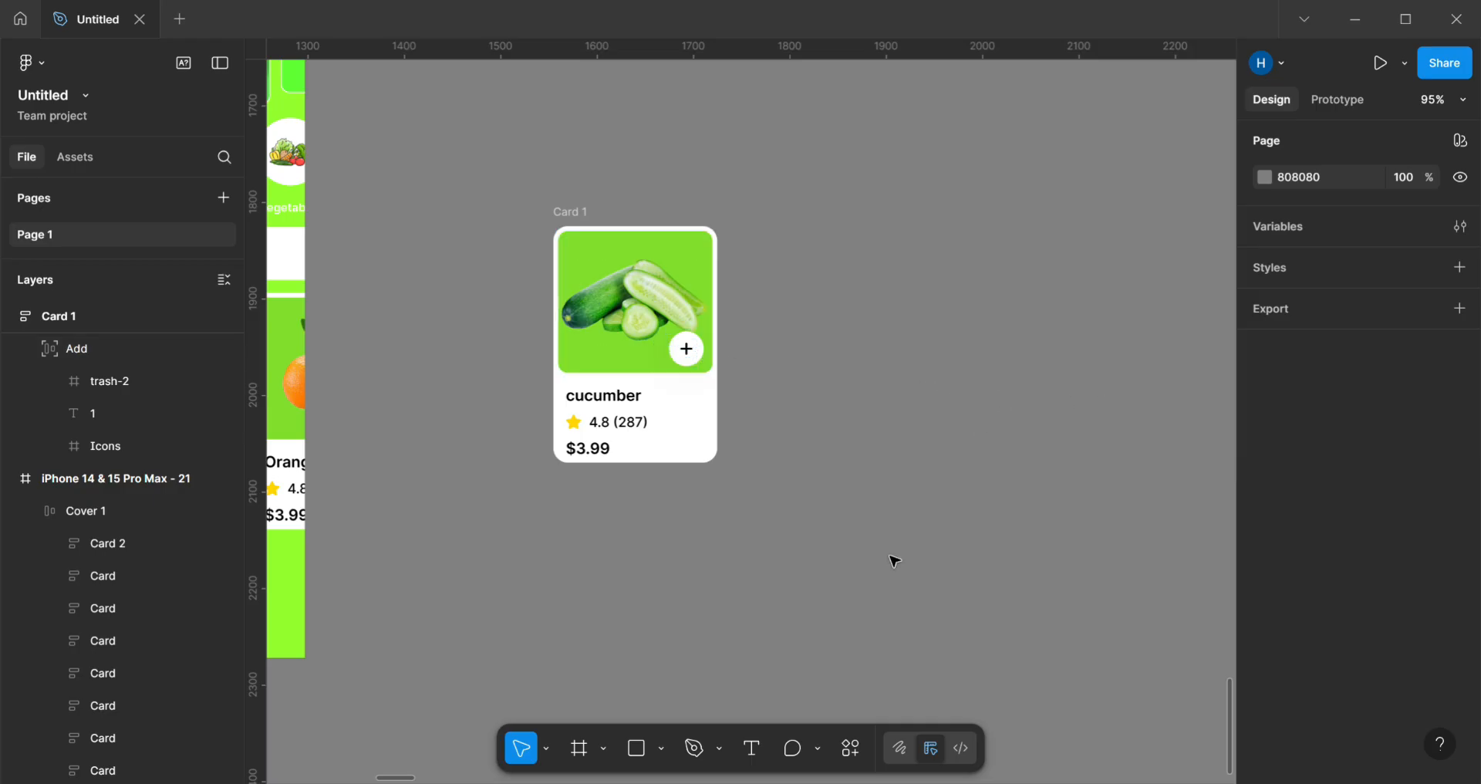
# Step: Draw a square frame of about 31 × 31 beside Card 1 and set its width and height to 38
pyautogui.click(583, 752)
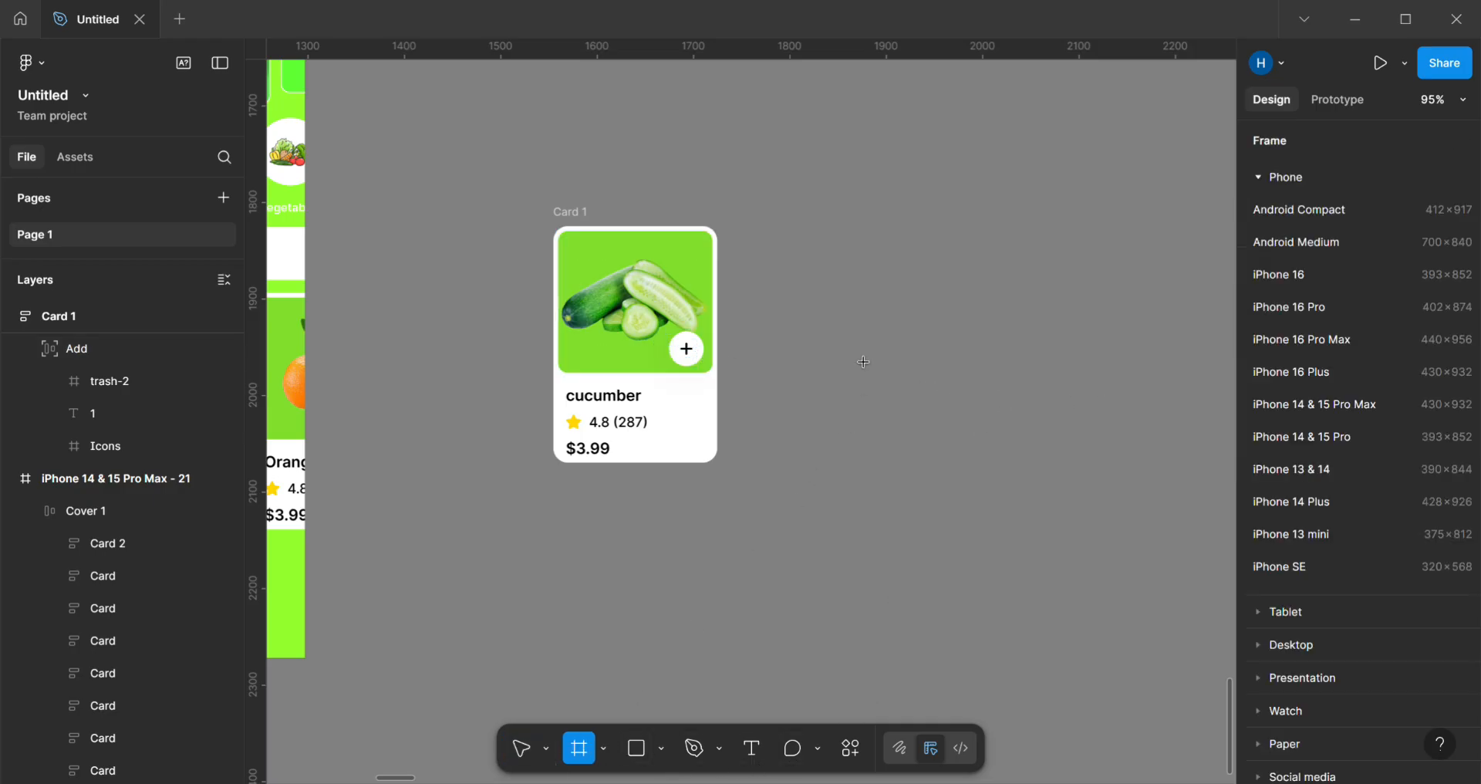
pyautogui.moveTo(840, 333); pyautogui.dragTo(862, 358)
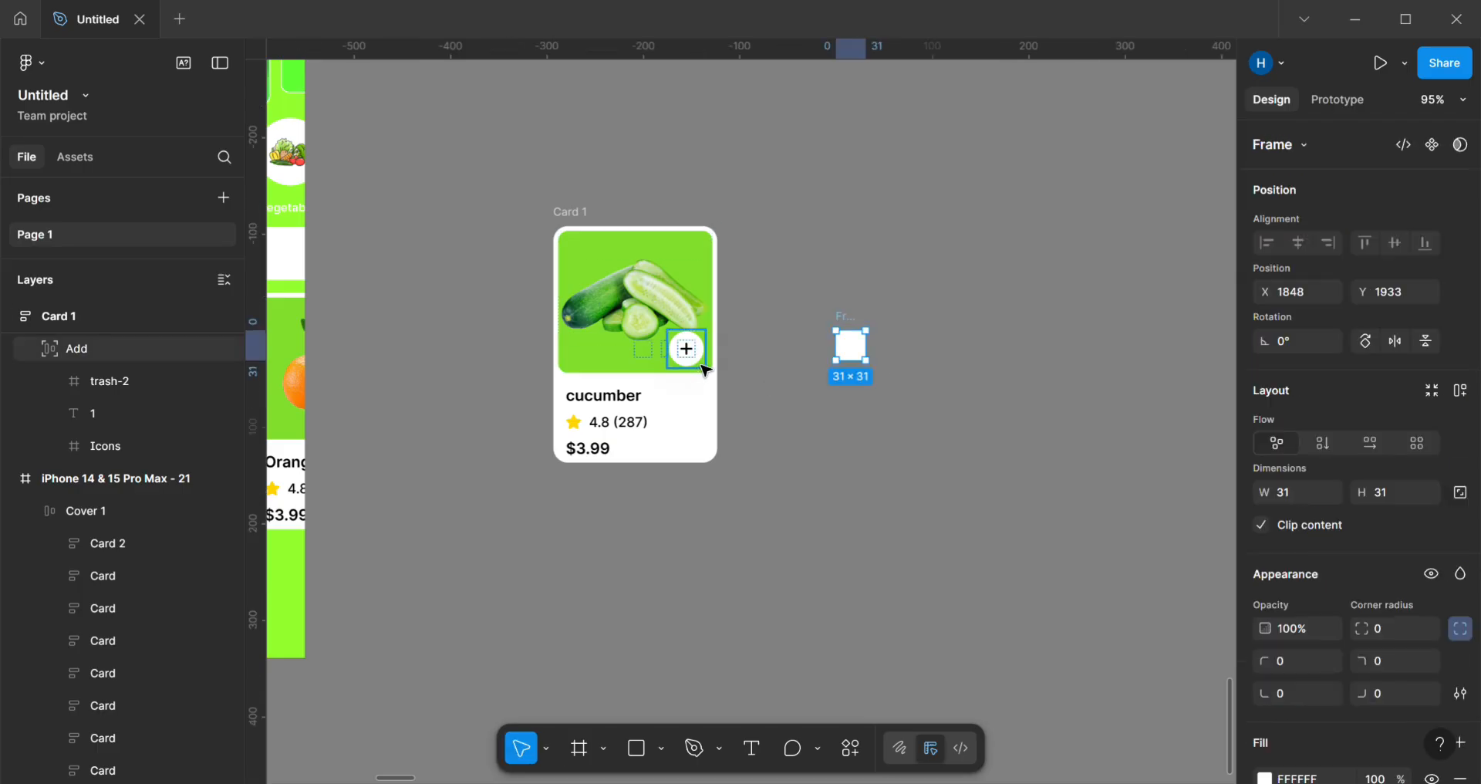
pyautogui.click(703, 368)
pyautogui.click(851, 345)
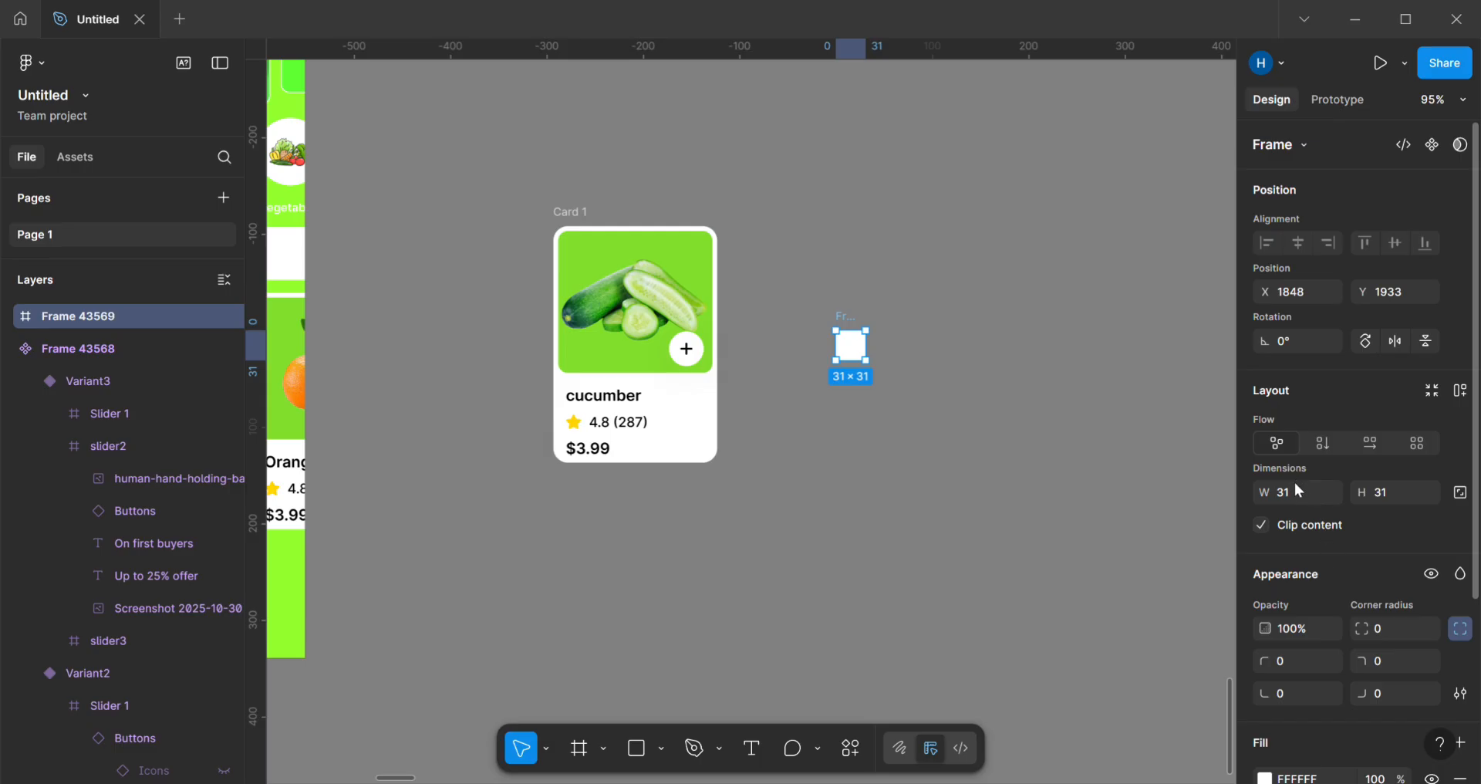
pyautogui.write('38')
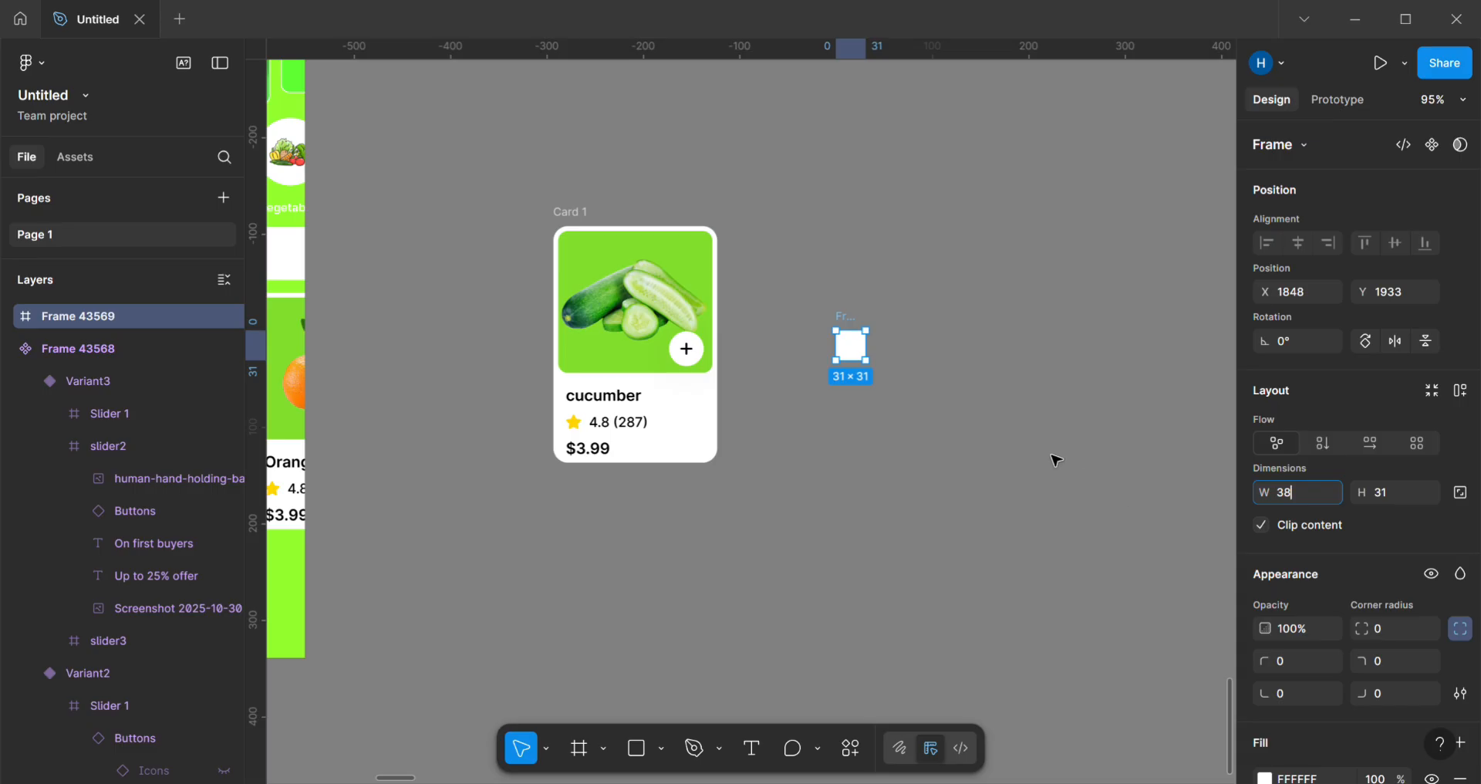
pyautogui.click(1402, 489)
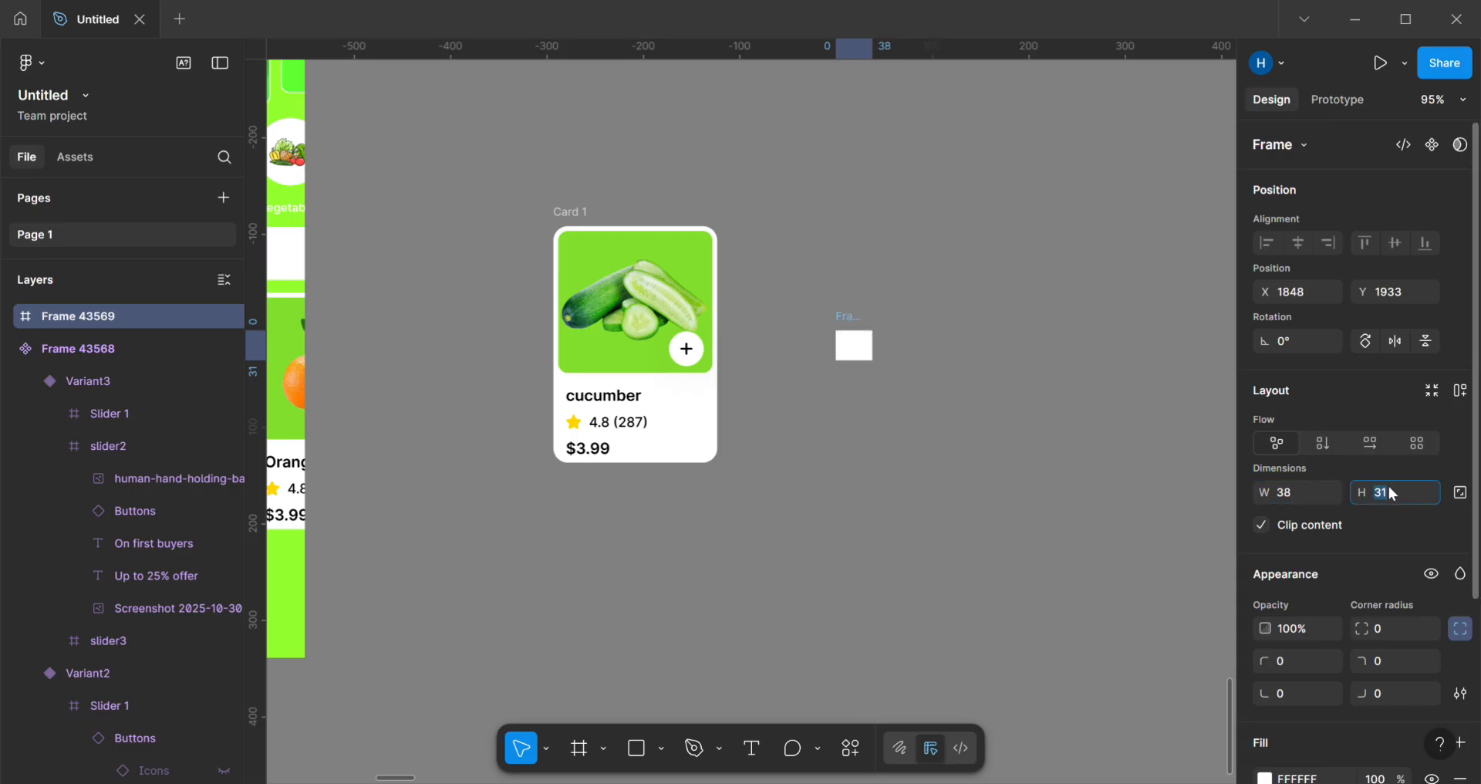
pyautogui.write('38')
pyautogui.press('Return')
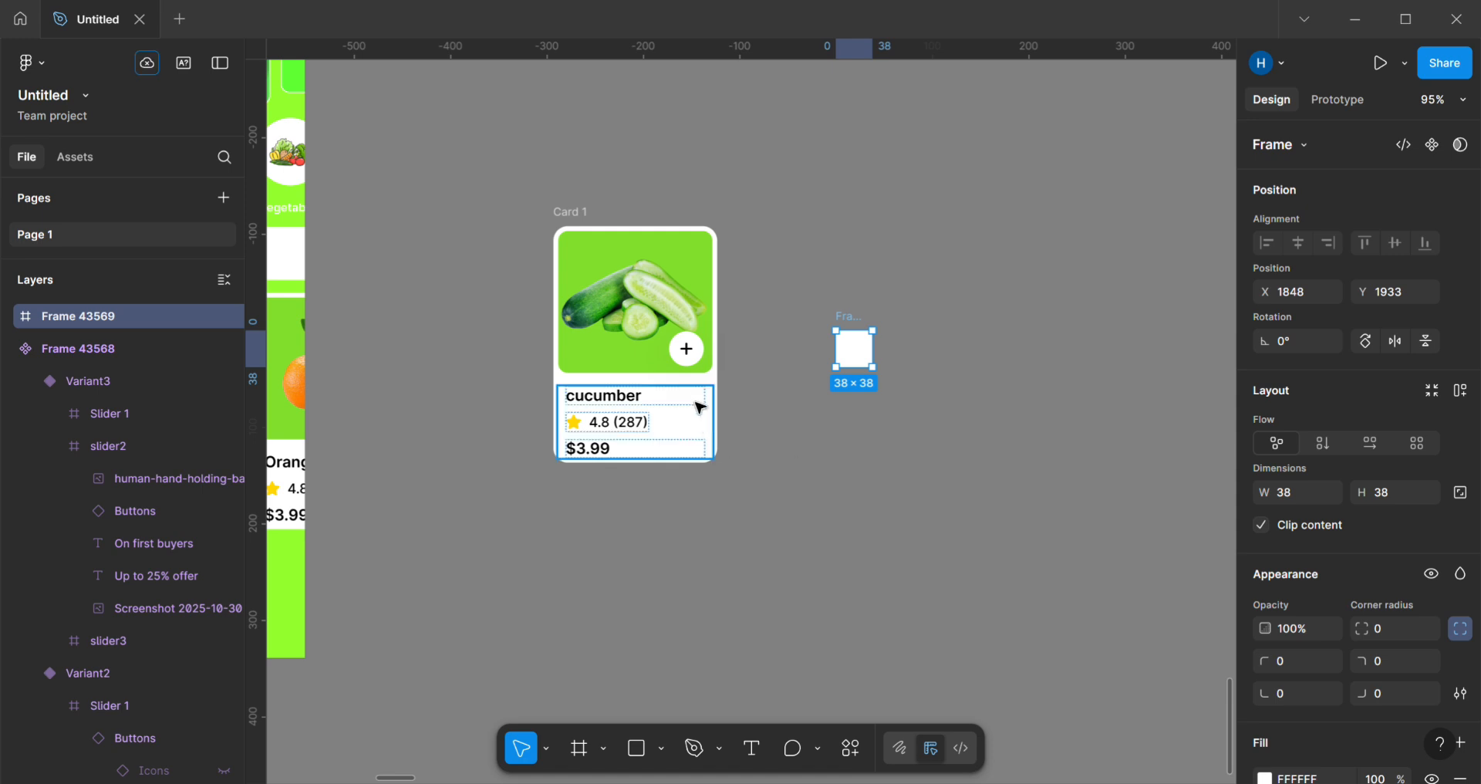
# Step: Check the corner radius of Card 1's Add button and give the new square frame a corner radius of 40
pyautogui.click(697, 369)
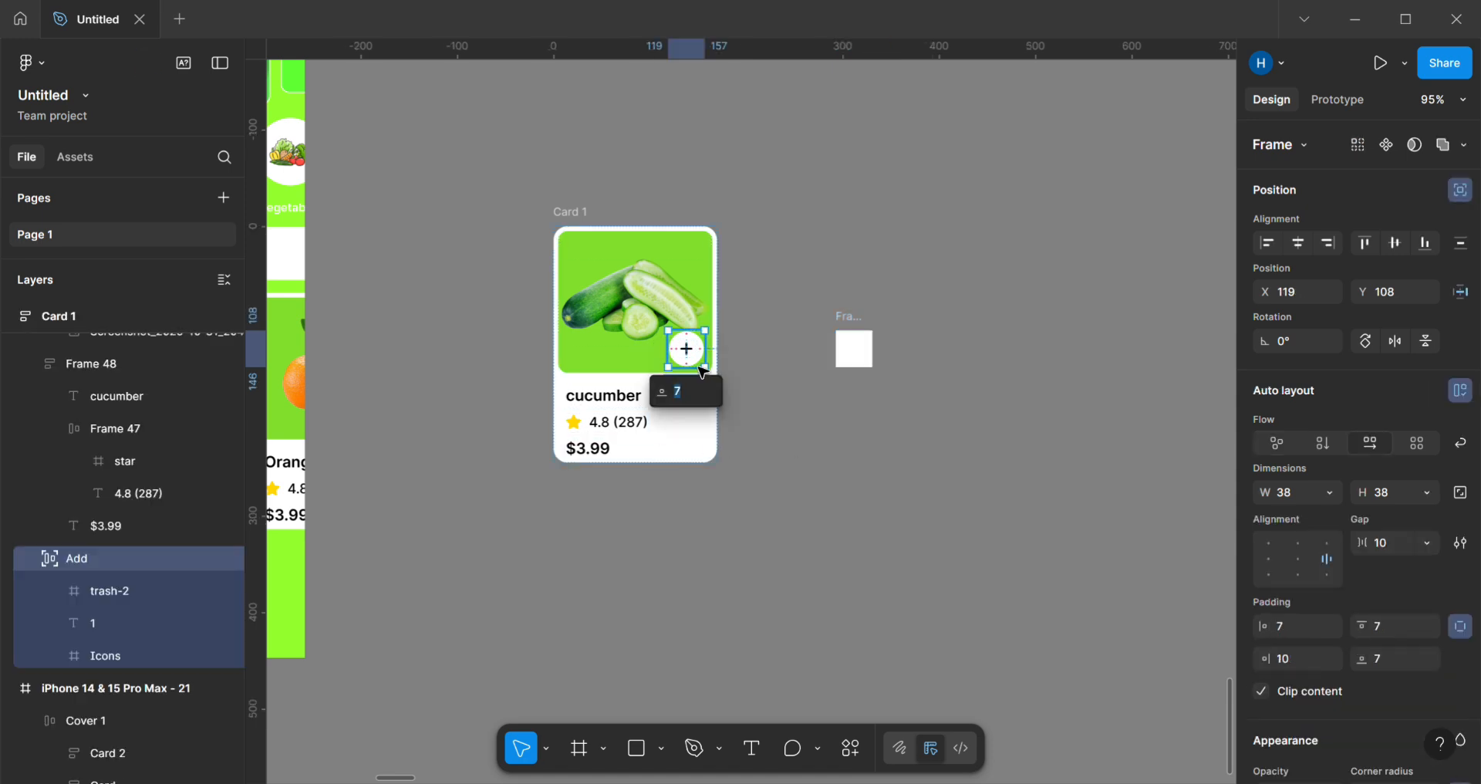
pyautogui.click(1083, 472)
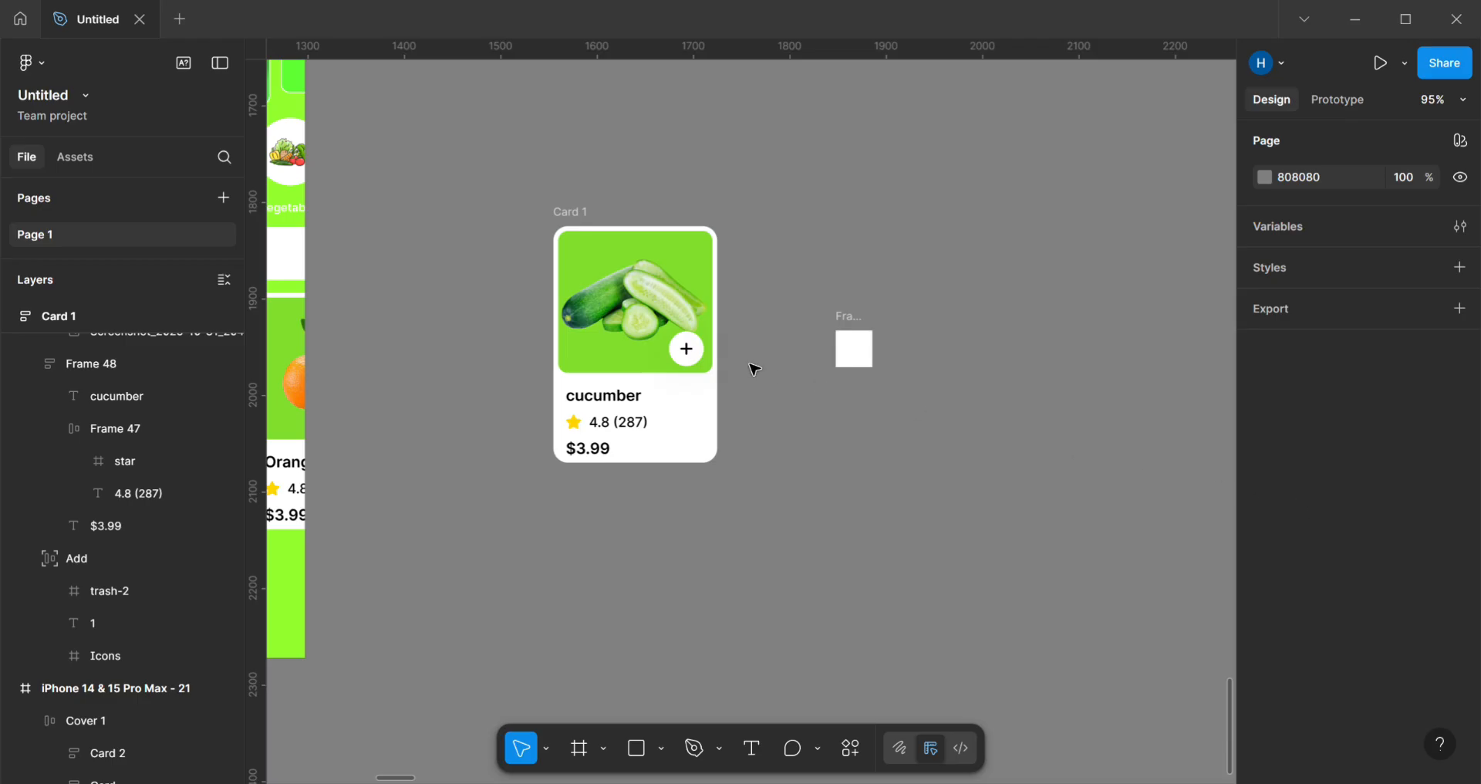
pyautogui.click(684, 351)
pyautogui.scroll(-3, 1297, 491)
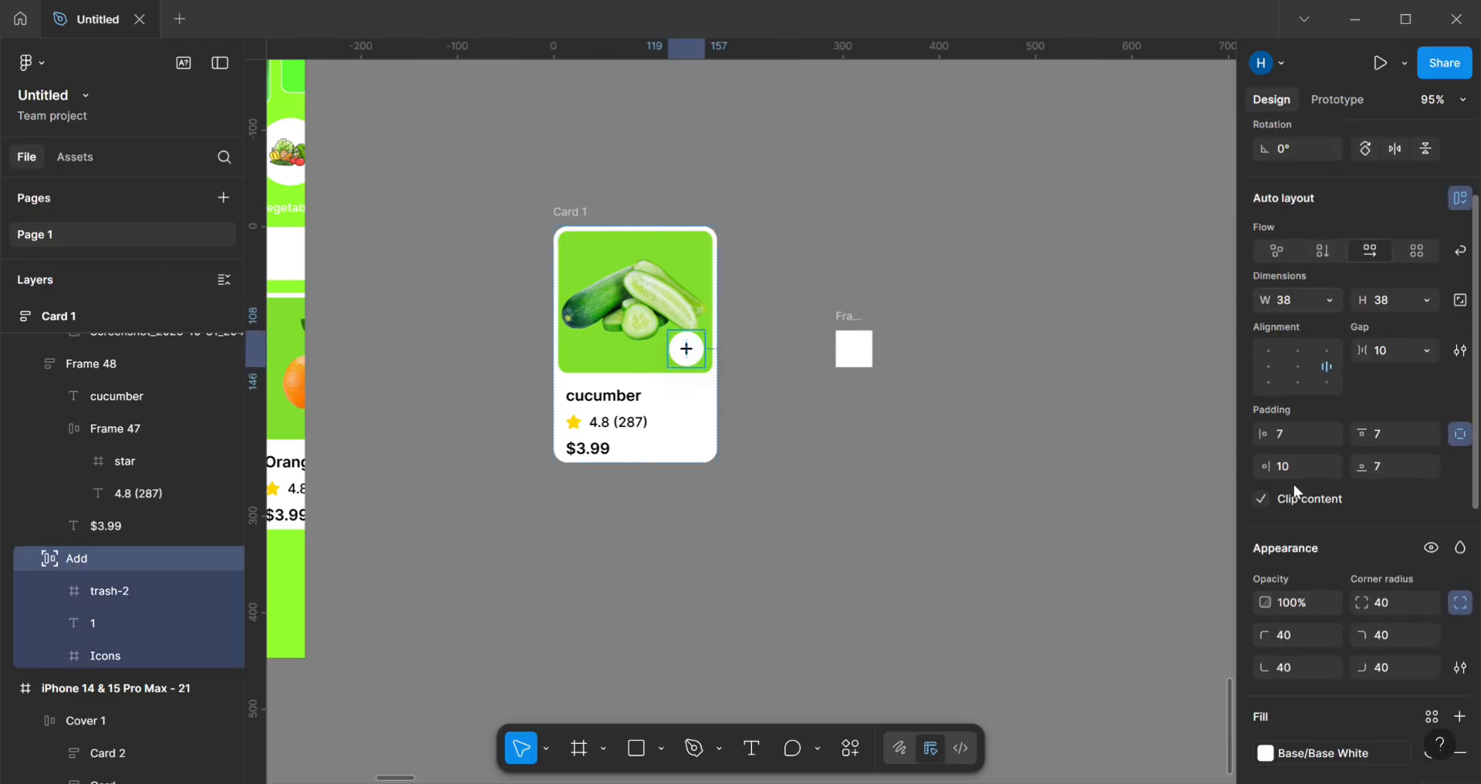
pyautogui.click(854, 367)
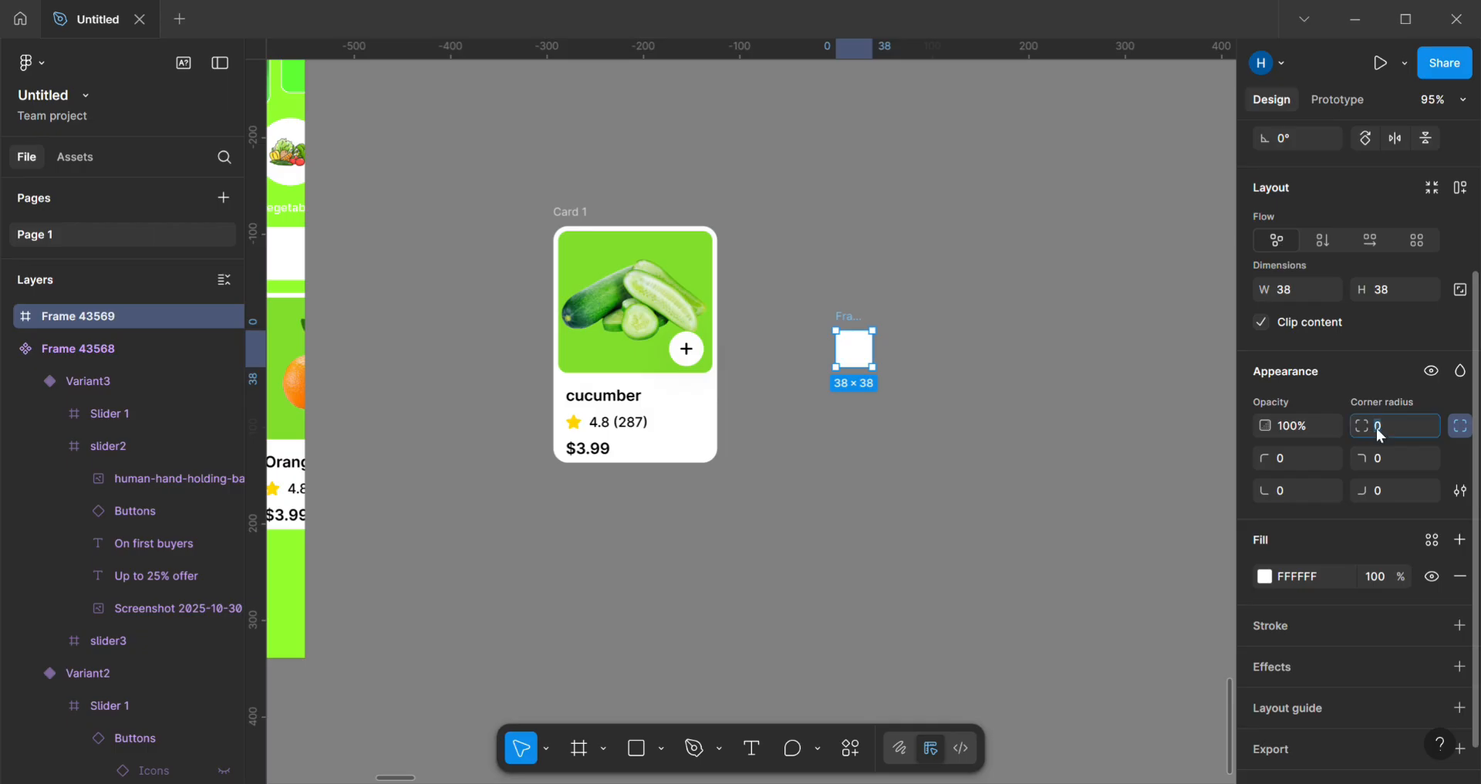
pyautogui.write('4')
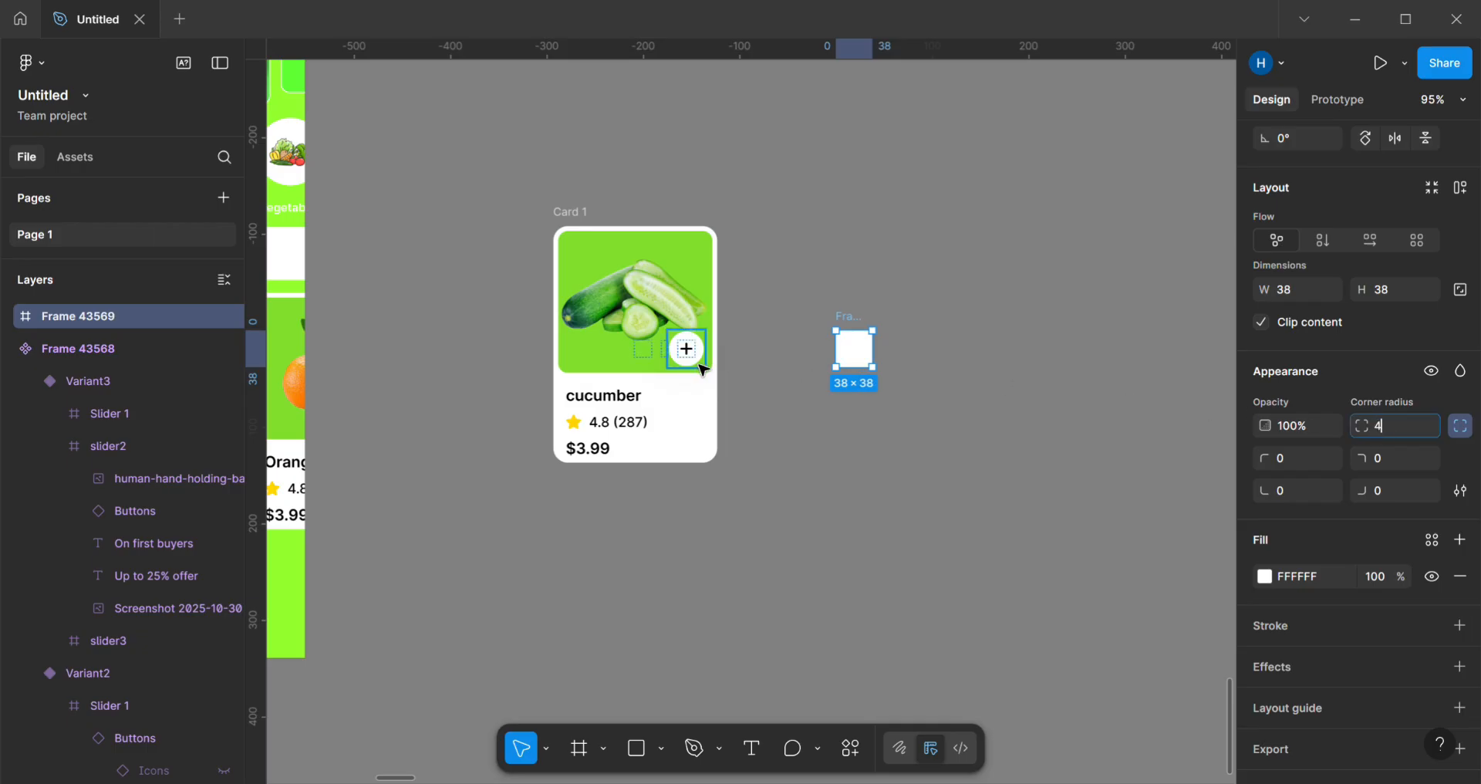
pyautogui.press('Return')
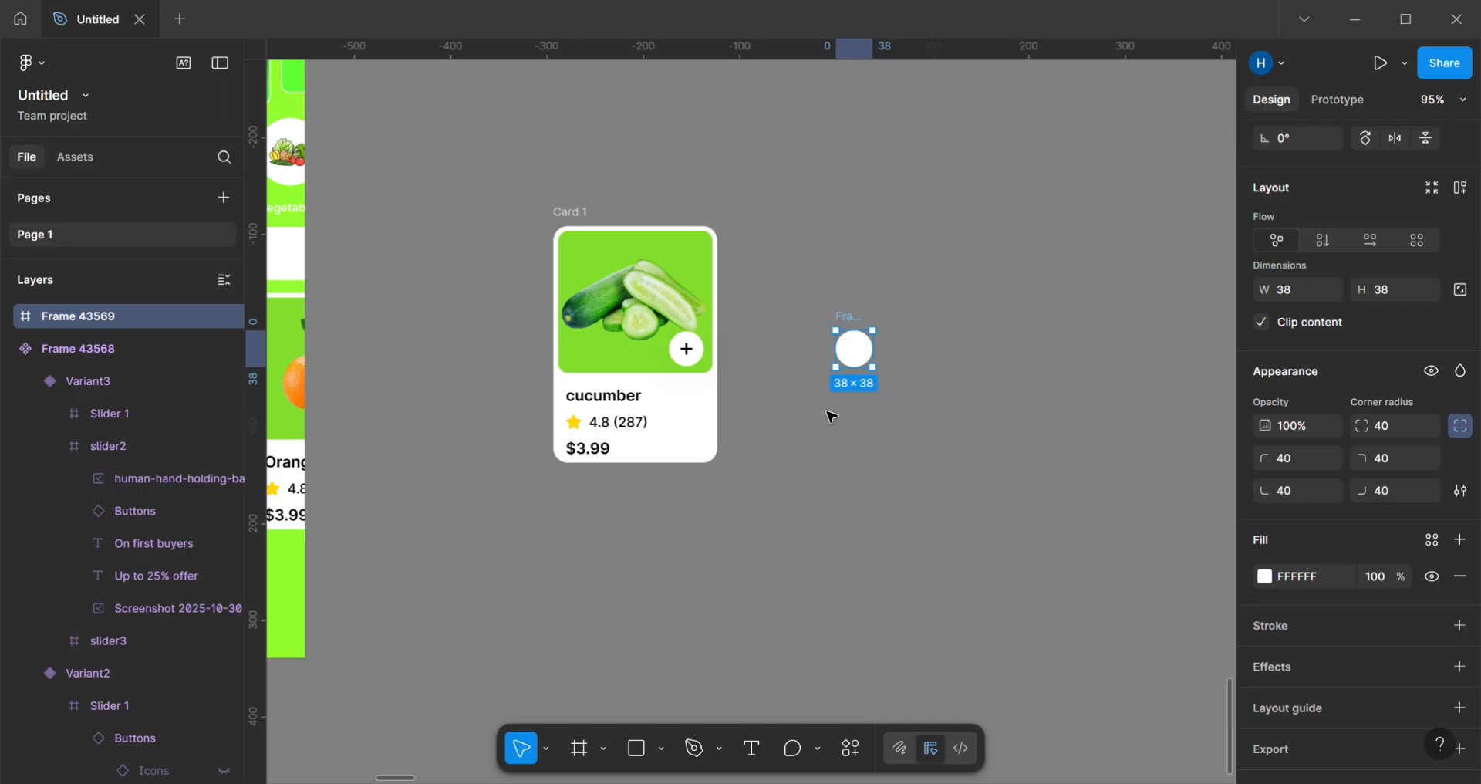
# Step: Widen Card 1's Add button to 86 to expose its trash icon and quantity, and compare it with the separate Add button above
pyautogui.click(701, 362)
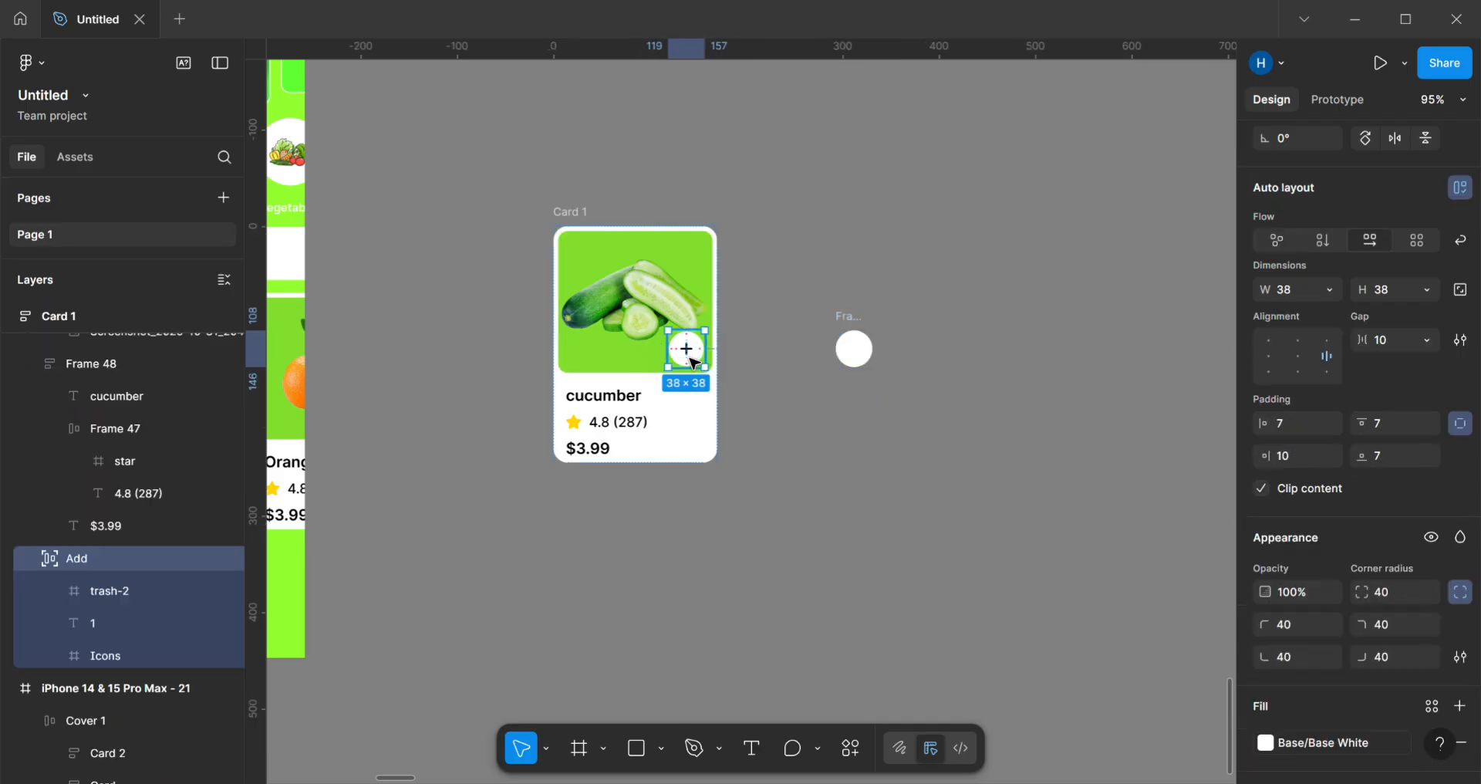
pyautogui.moveTo(670, 370); pyautogui.dragTo(638, 376)
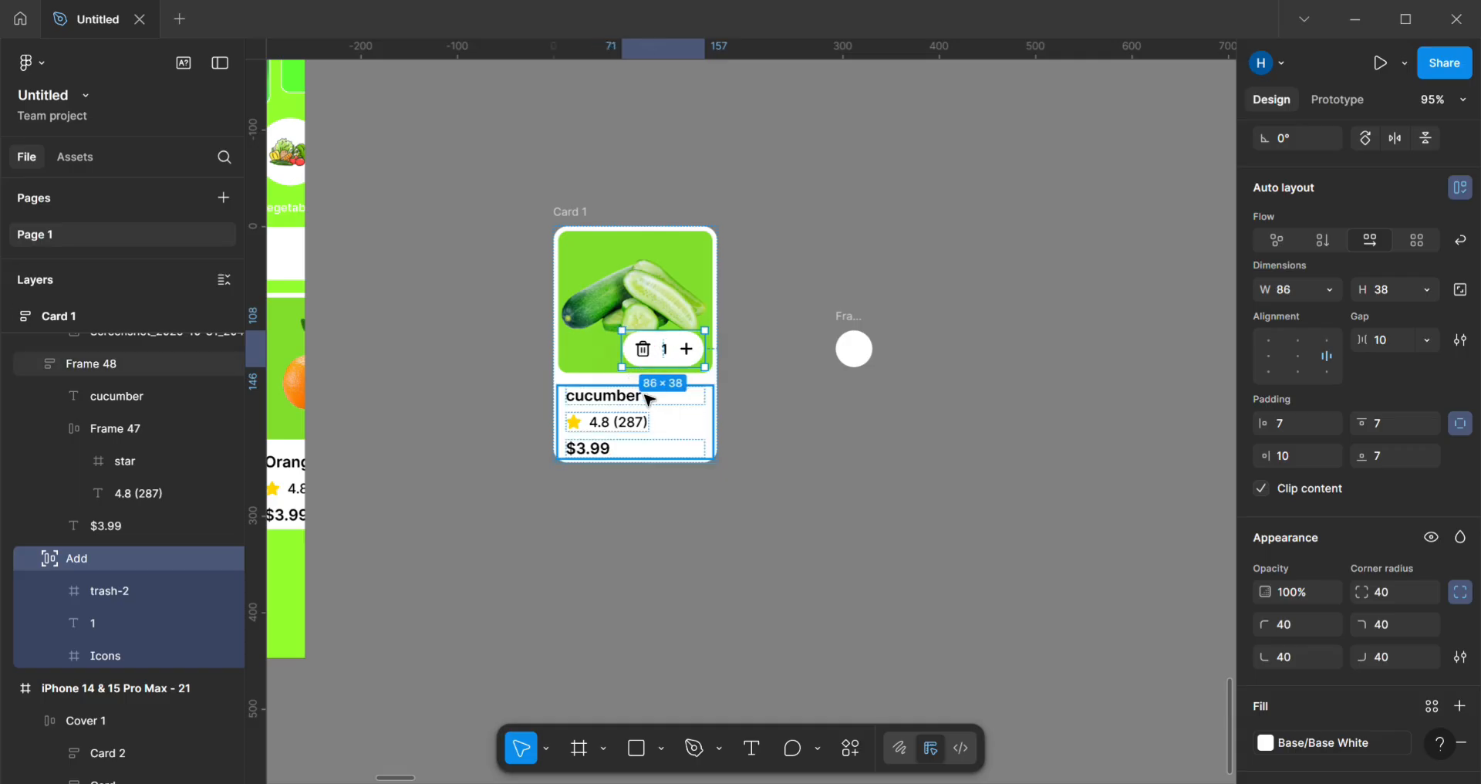
pyautogui.scroll(5, 690, 375)
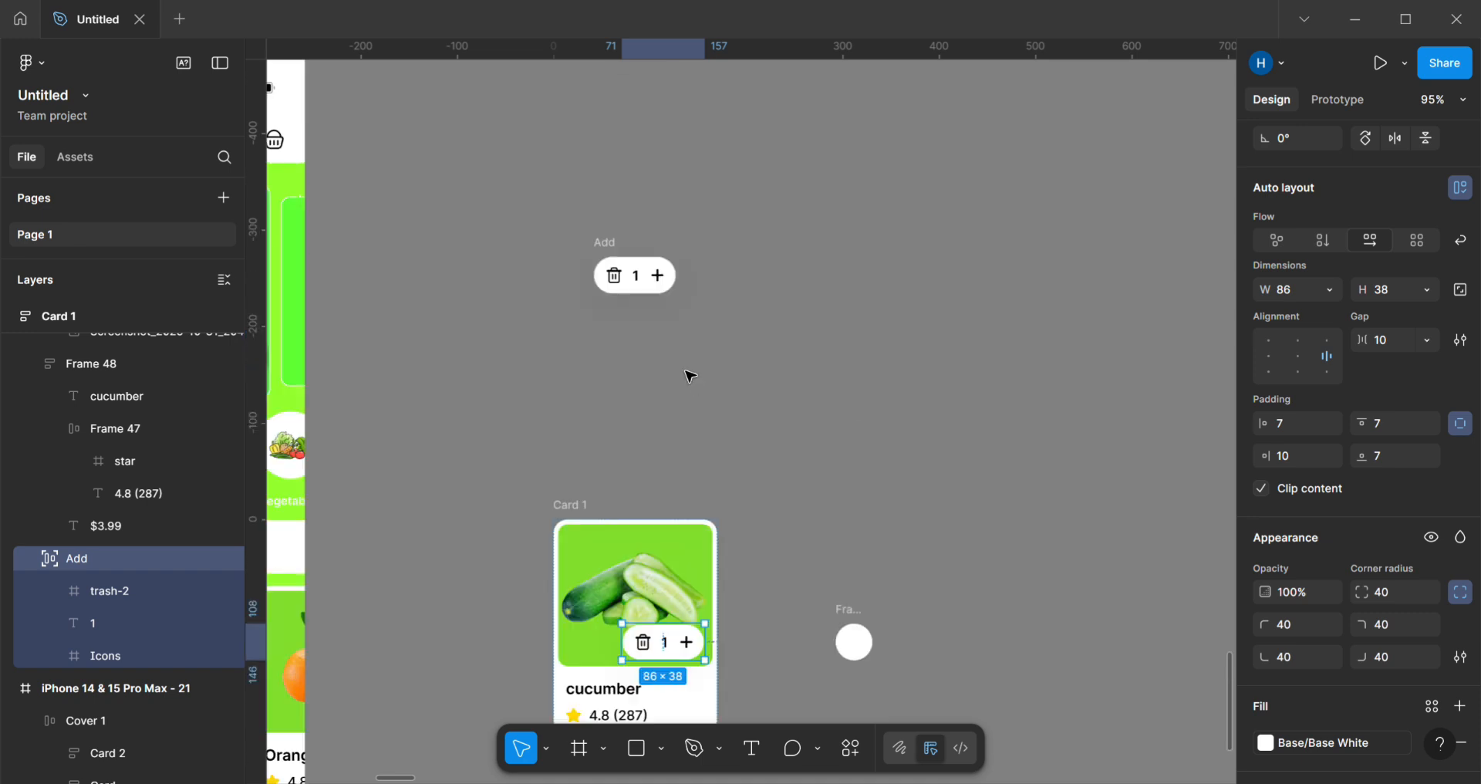
pyautogui.click(635, 284)
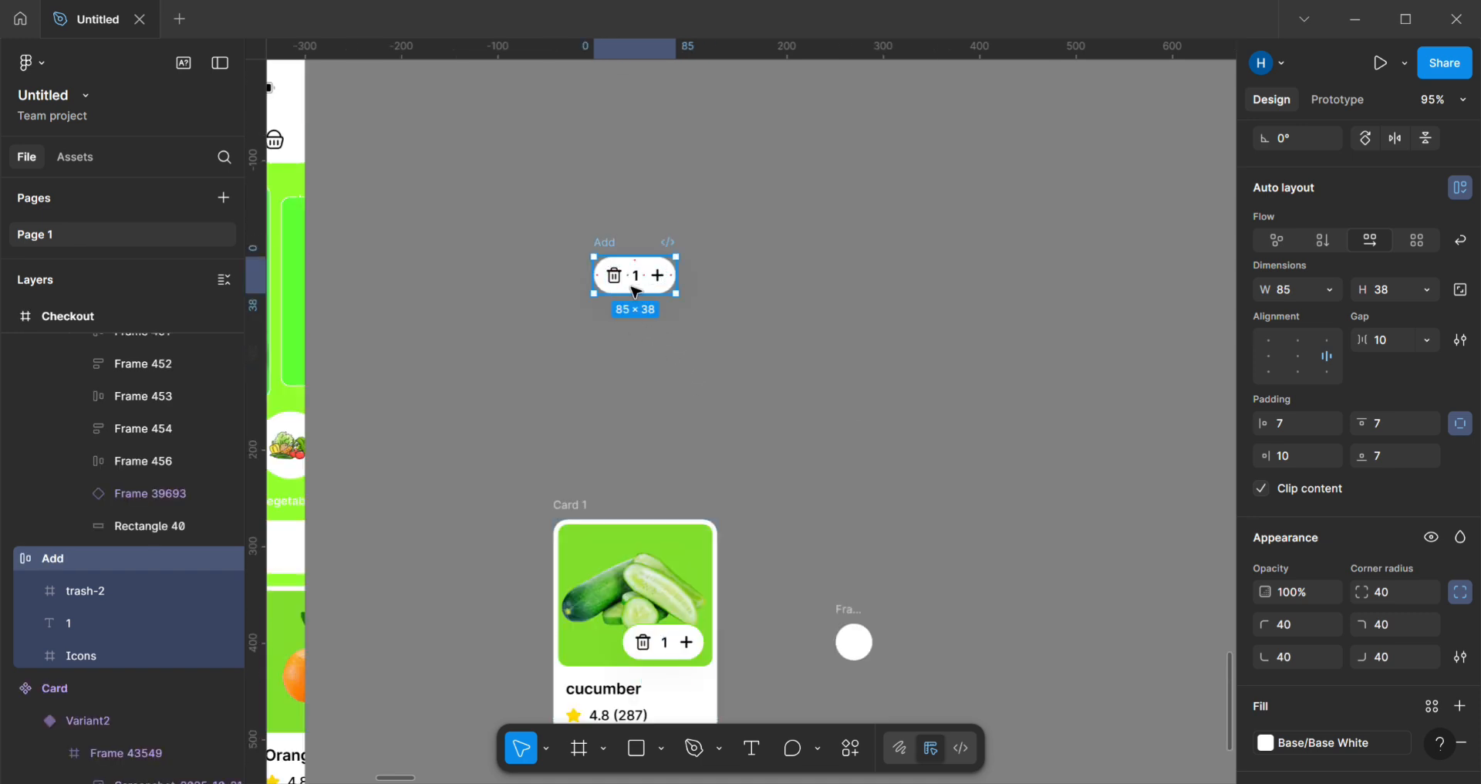
pyautogui.scroll(-2, 725, 580)
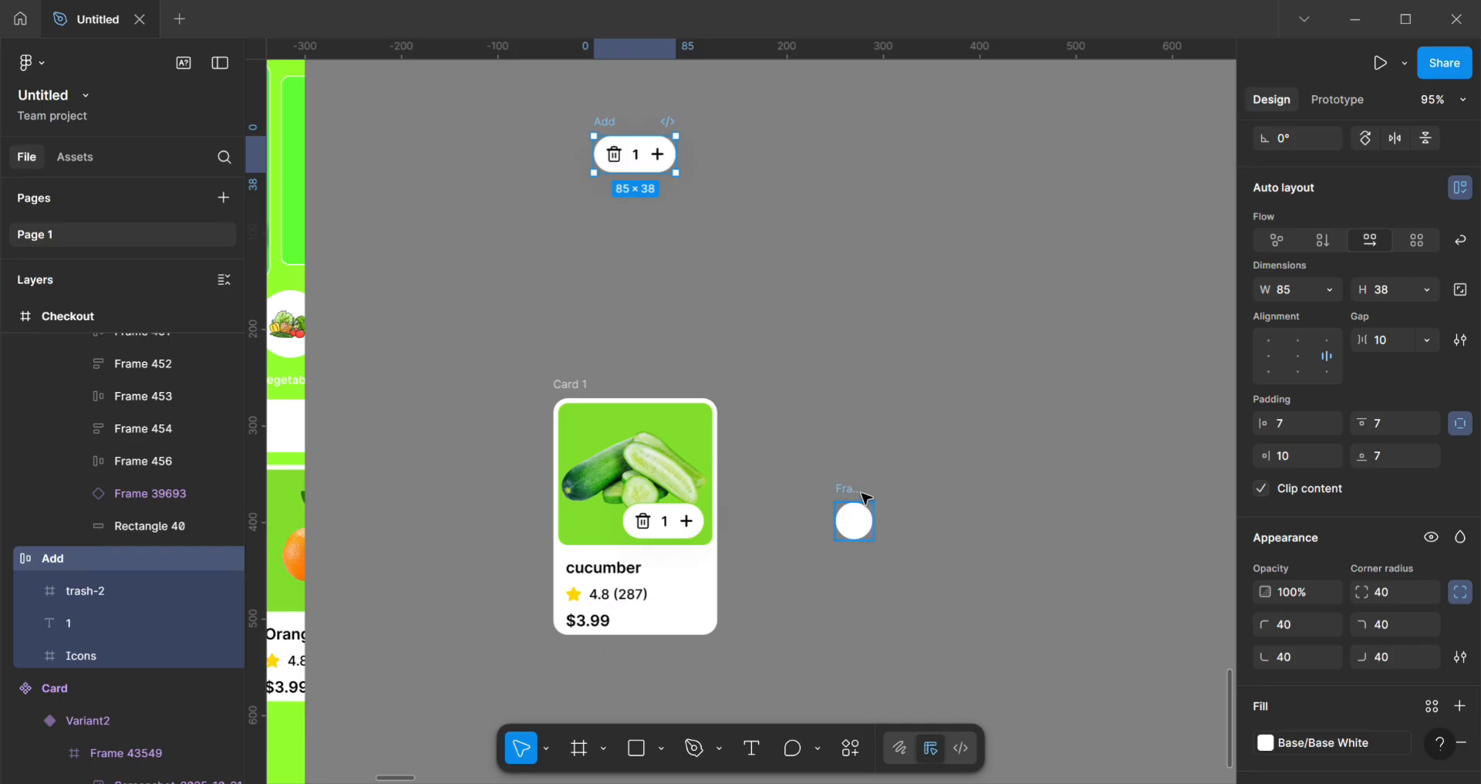
# Step: Widen the round frame beside Card 1 into a pill about 83 wide, keeping its height
pyautogui.click(853, 519)
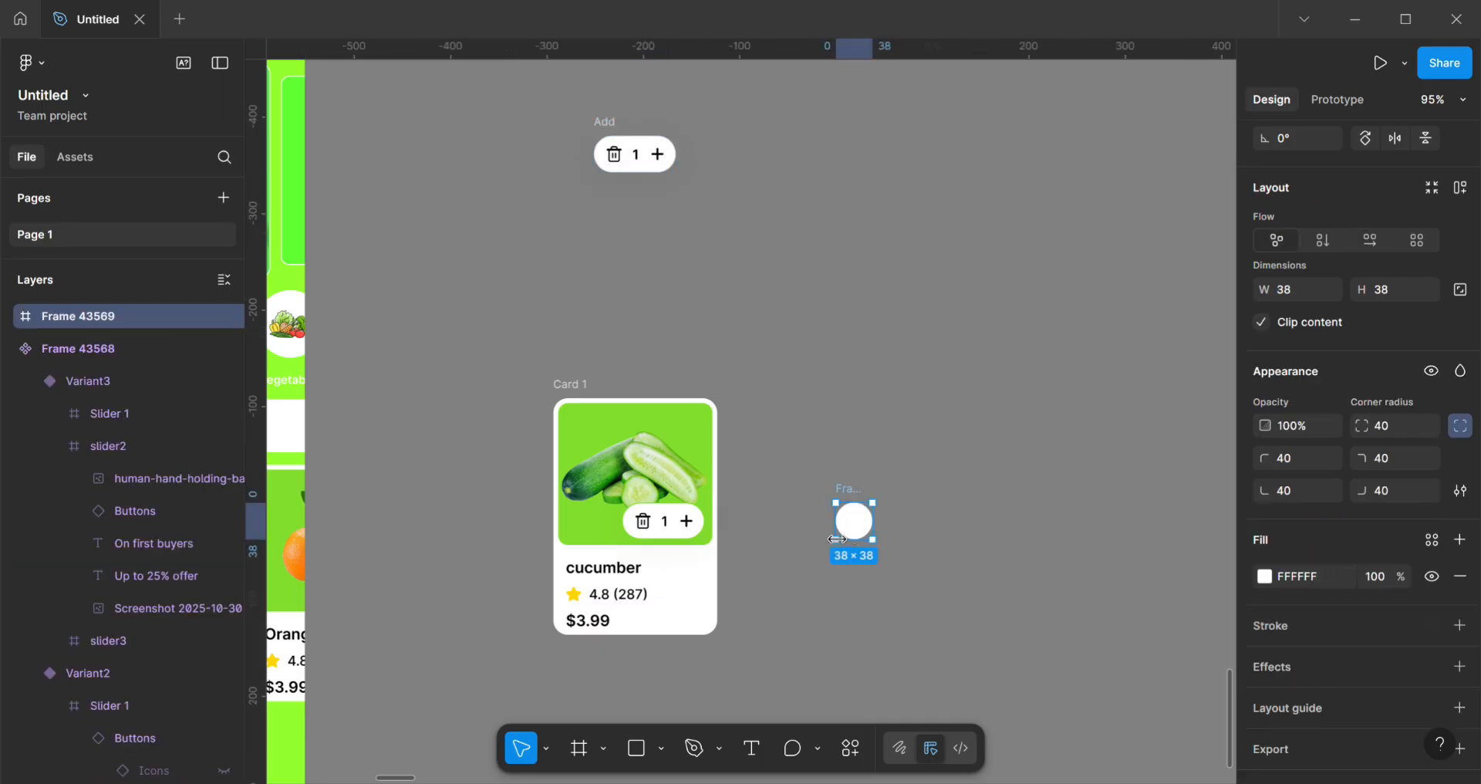
pyautogui.moveTo(836, 540)
pyautogui.mouseDown()
pyautogui.moveTo(795, 542)
pyautogui.moveTo(808, 542)
pyautogui.mouseUp()
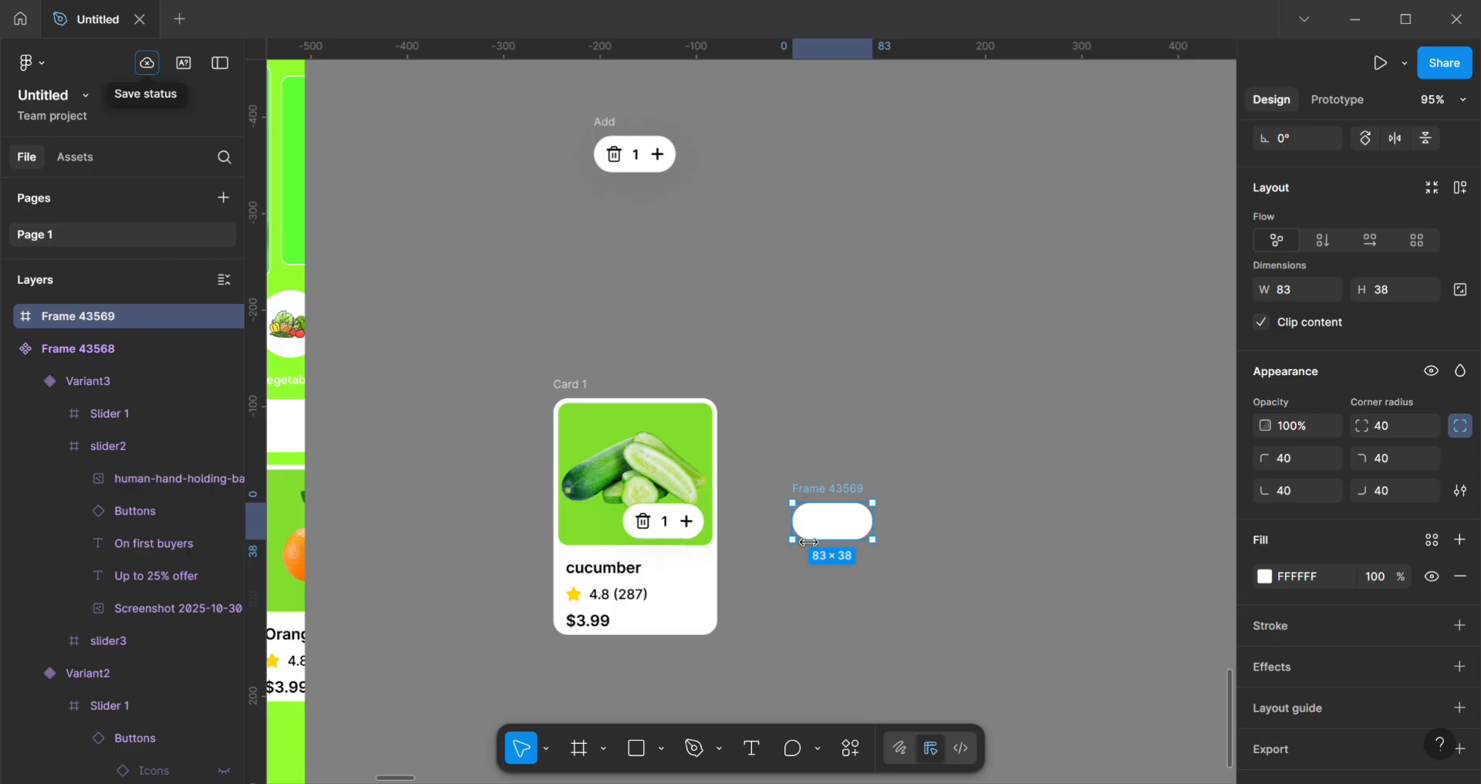
pyautogui.click(995, 557)
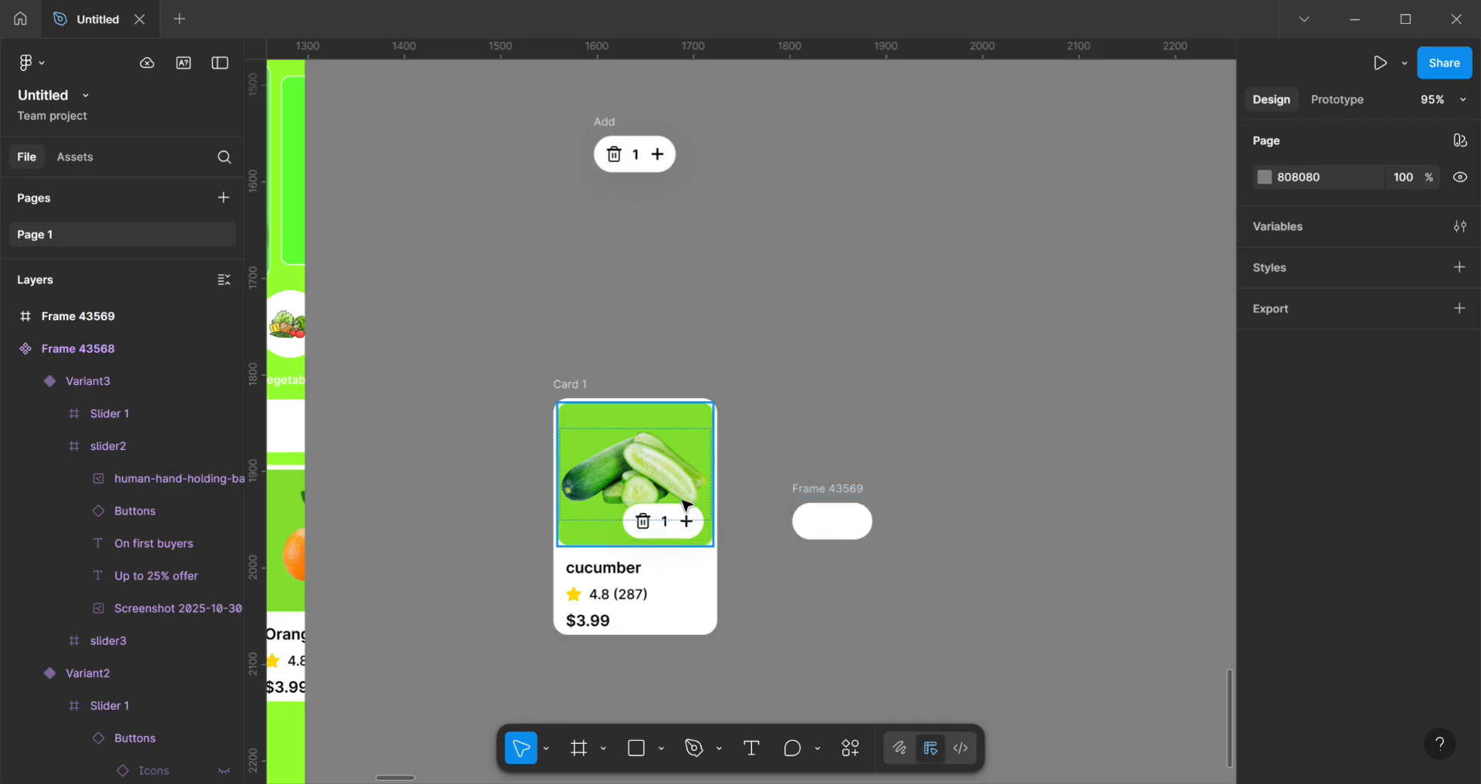
pyautogui.click(655, 532)
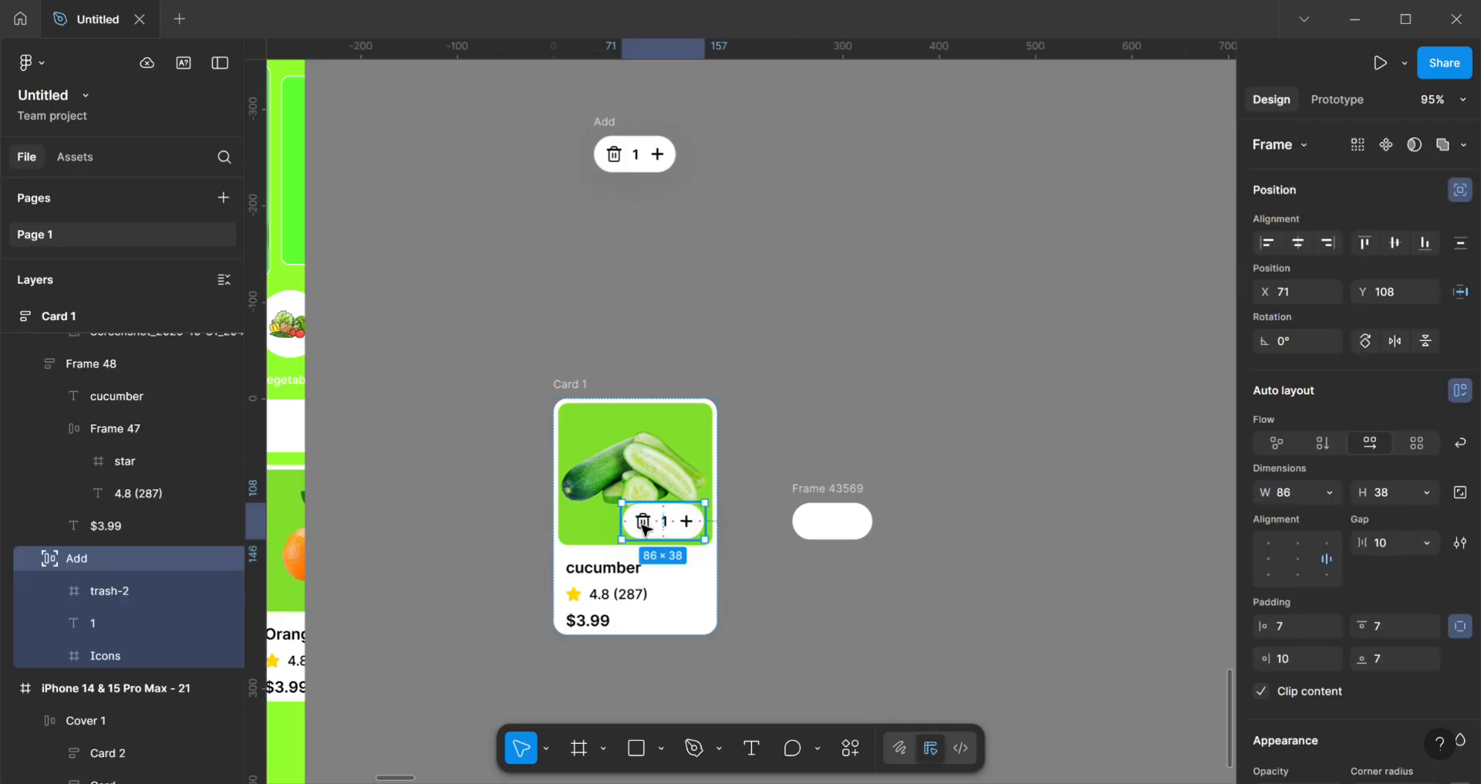
pyautogui.doubleClick(648, 529)
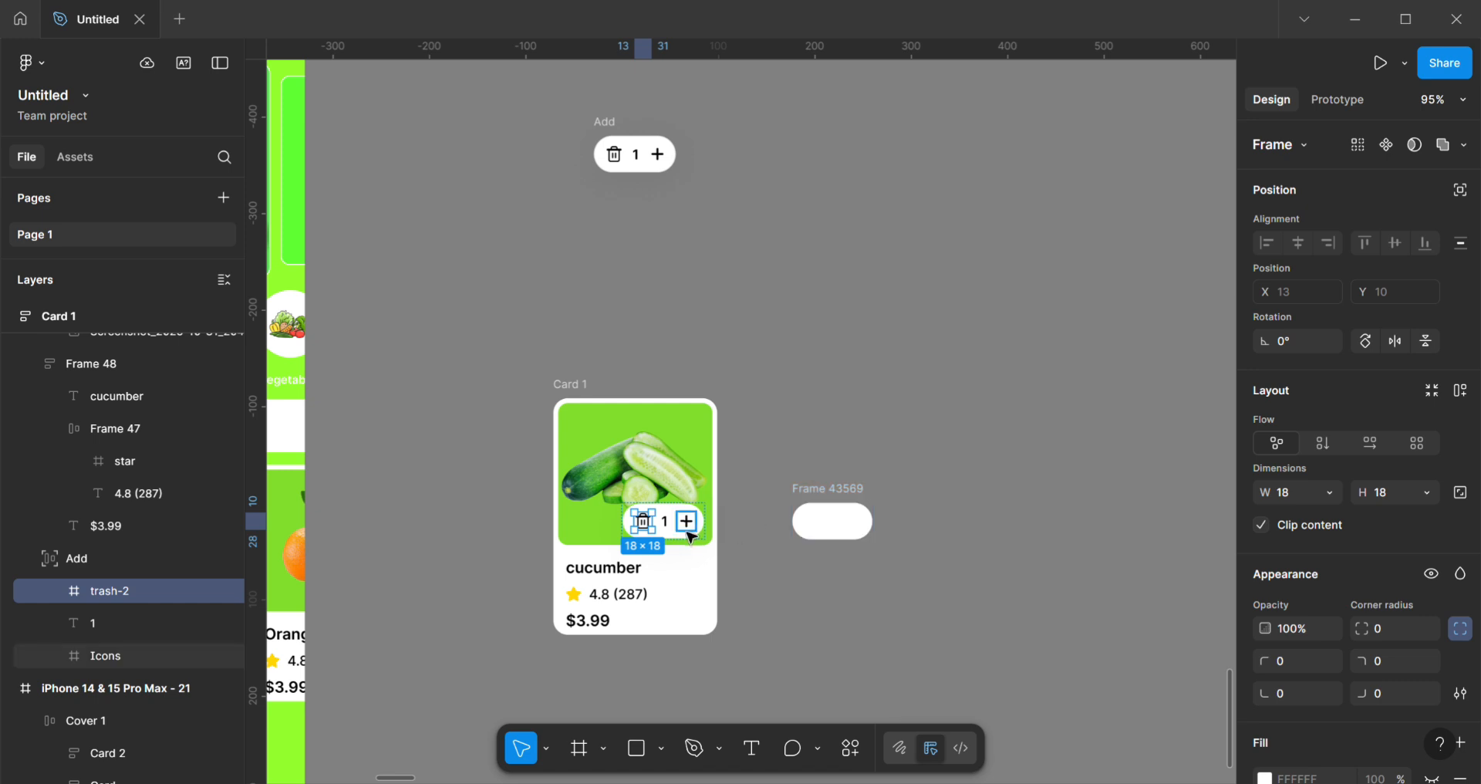
pyautogui.hotkey('ctrl', 'd')
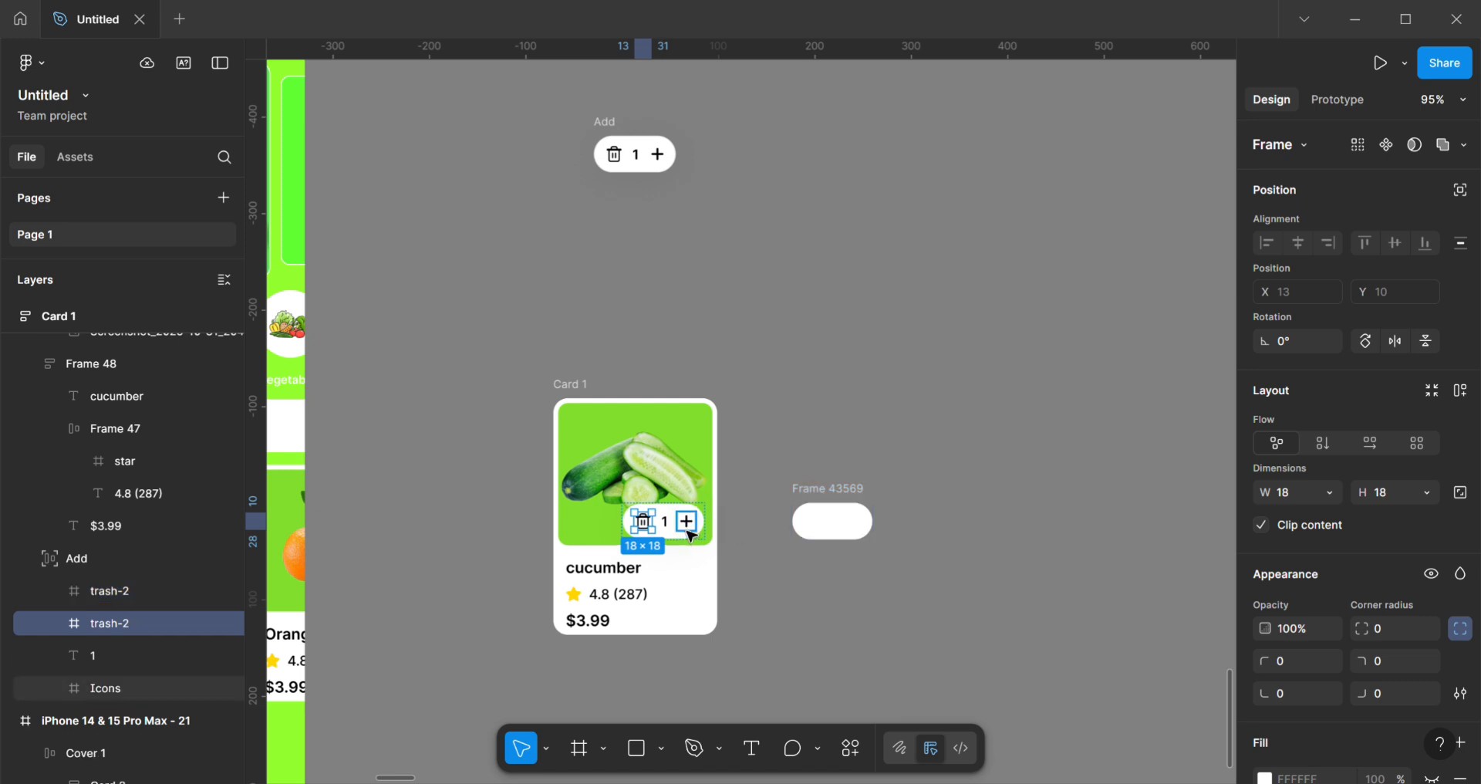
pyautogui.click(750, 468)
pyautogui.click(642, 521)
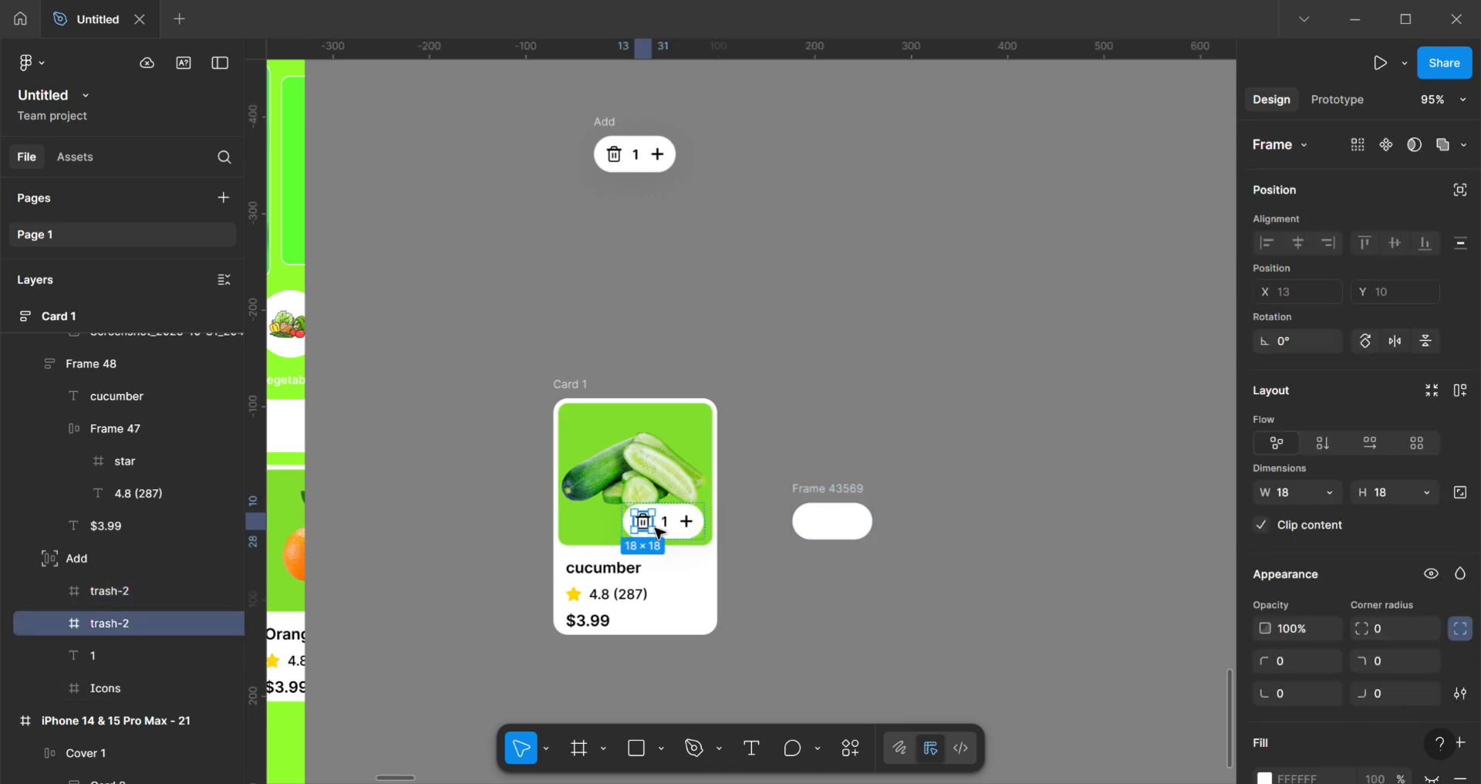
pyautogui.click(685, 522)
pyautogui.click(664, 523)
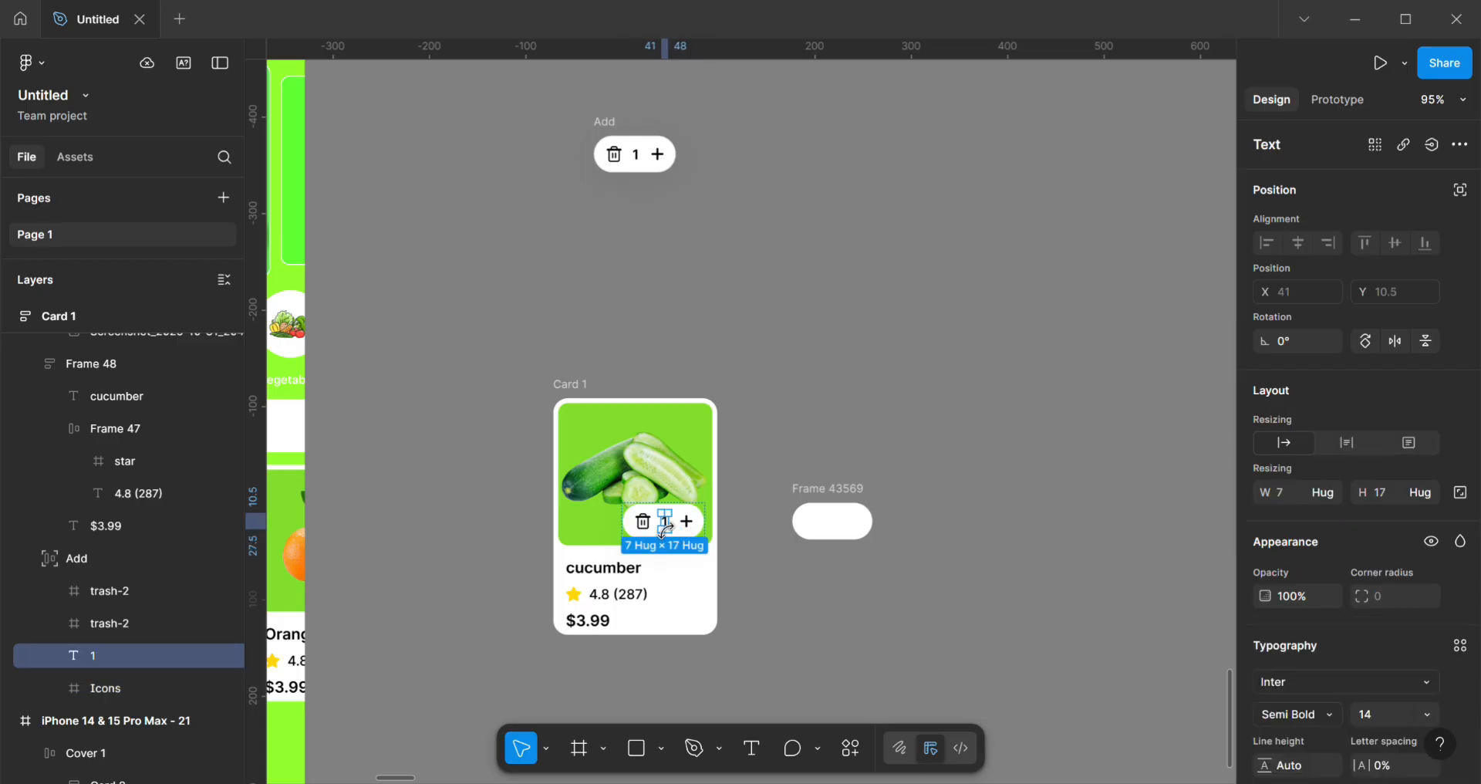
pyautogui.hotkey('ctrl', 'z')
pyautogui.hotkey('ctrl', 'z')
pyautogui.hotkey('ctrl', 'z')
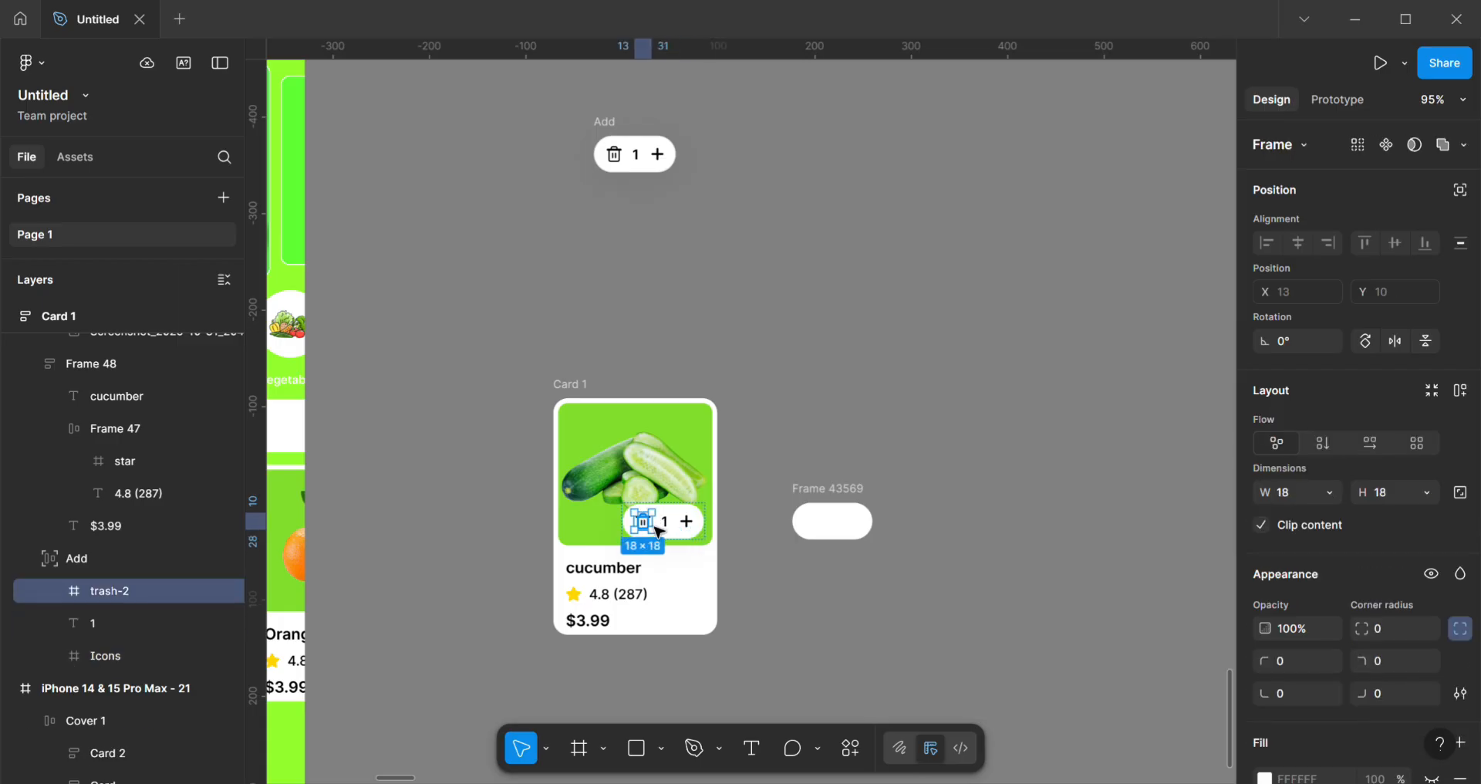
pyautogui.hotkey('ctrl', 'z')
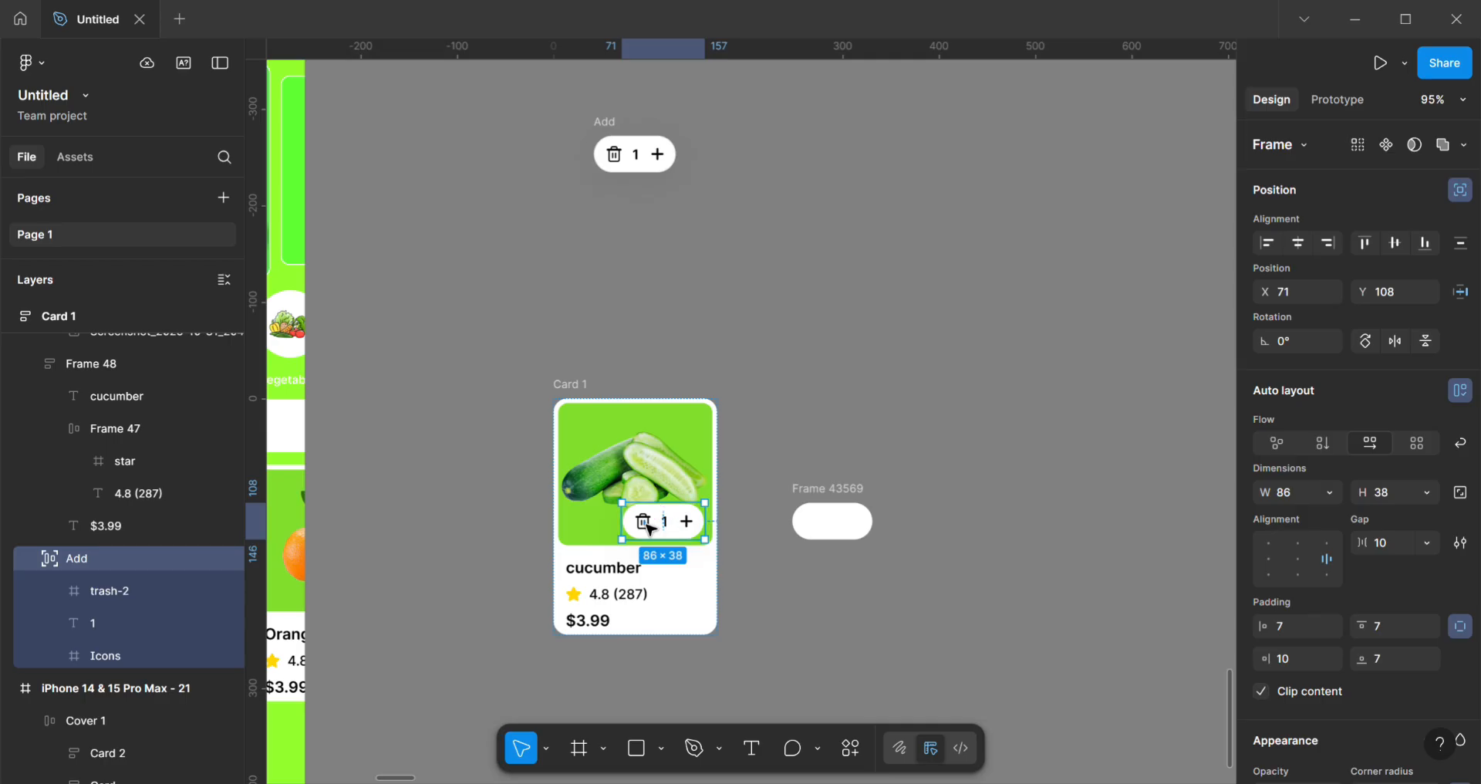
# Step: Duplicate Card 1's Add button in place and put a copy of its trash icon in the white pill frame at X 10, Y 10
pyautogui.hotkey('ctrl', 'd')
pyautogui.moveTo(649, 527); pyautogui.dragTo(709, 513)
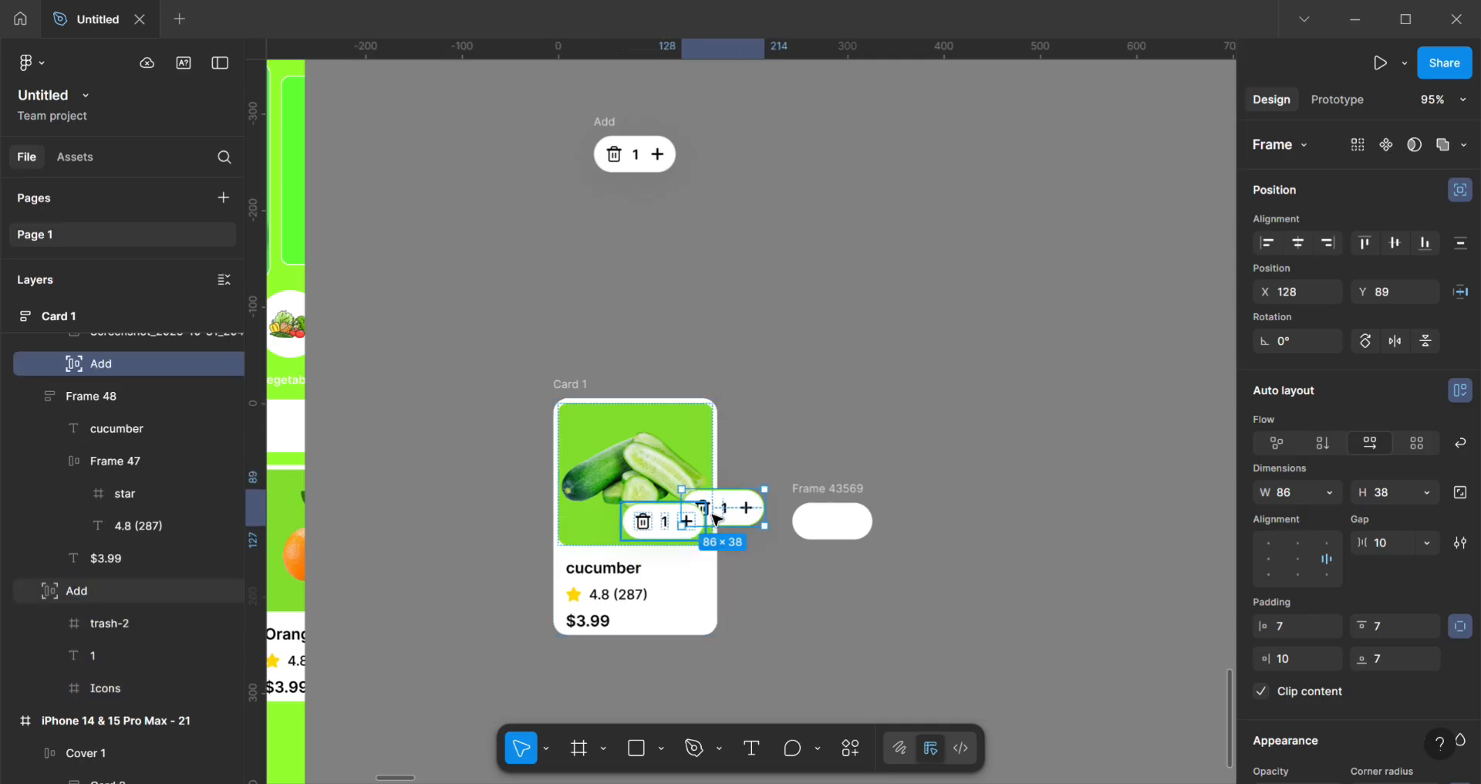
pyautogui.hotkey('ctrl', 'z')
pyautogui.doubleClick(653, 530)
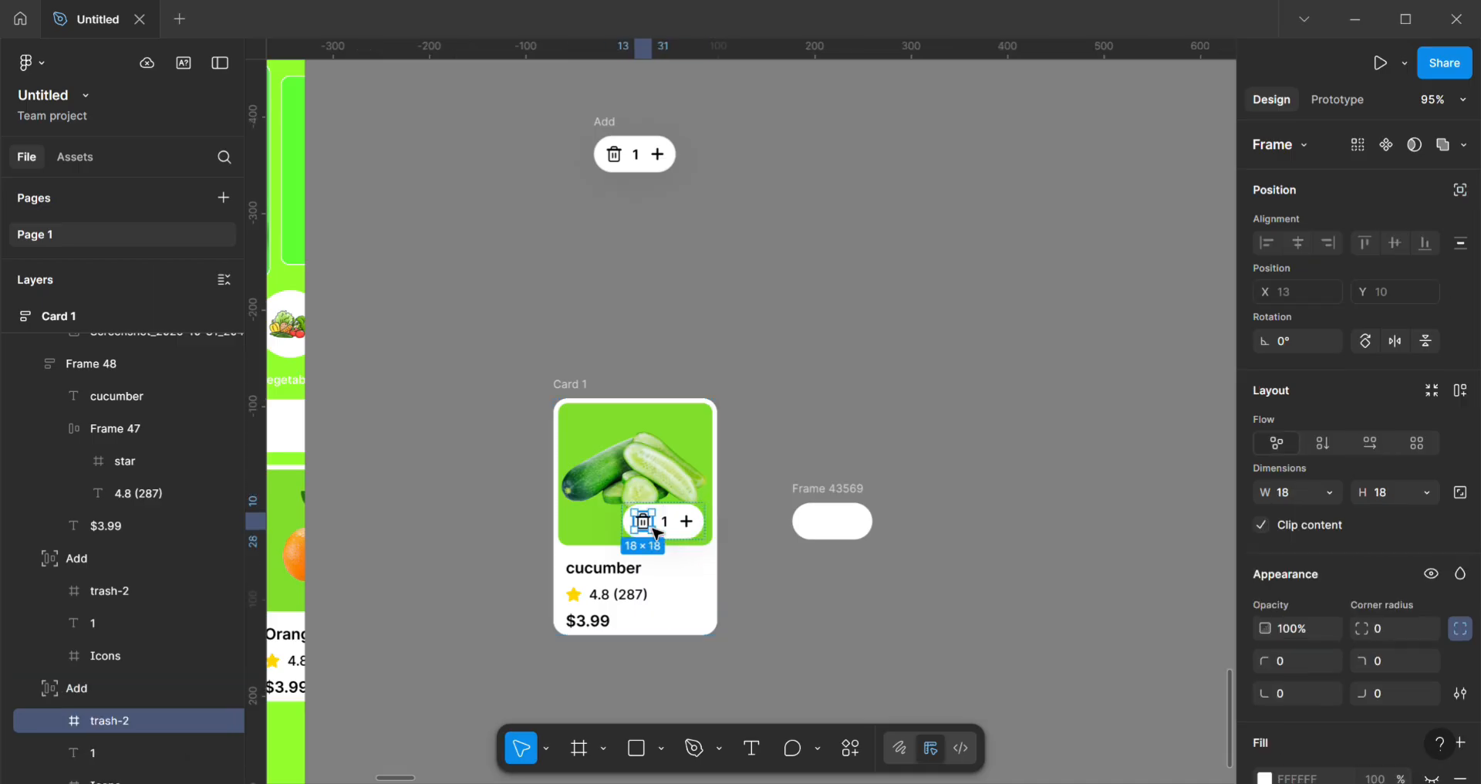
pyautogui.moveTo(656, 529); pyautogui.dragTo(821, 541)
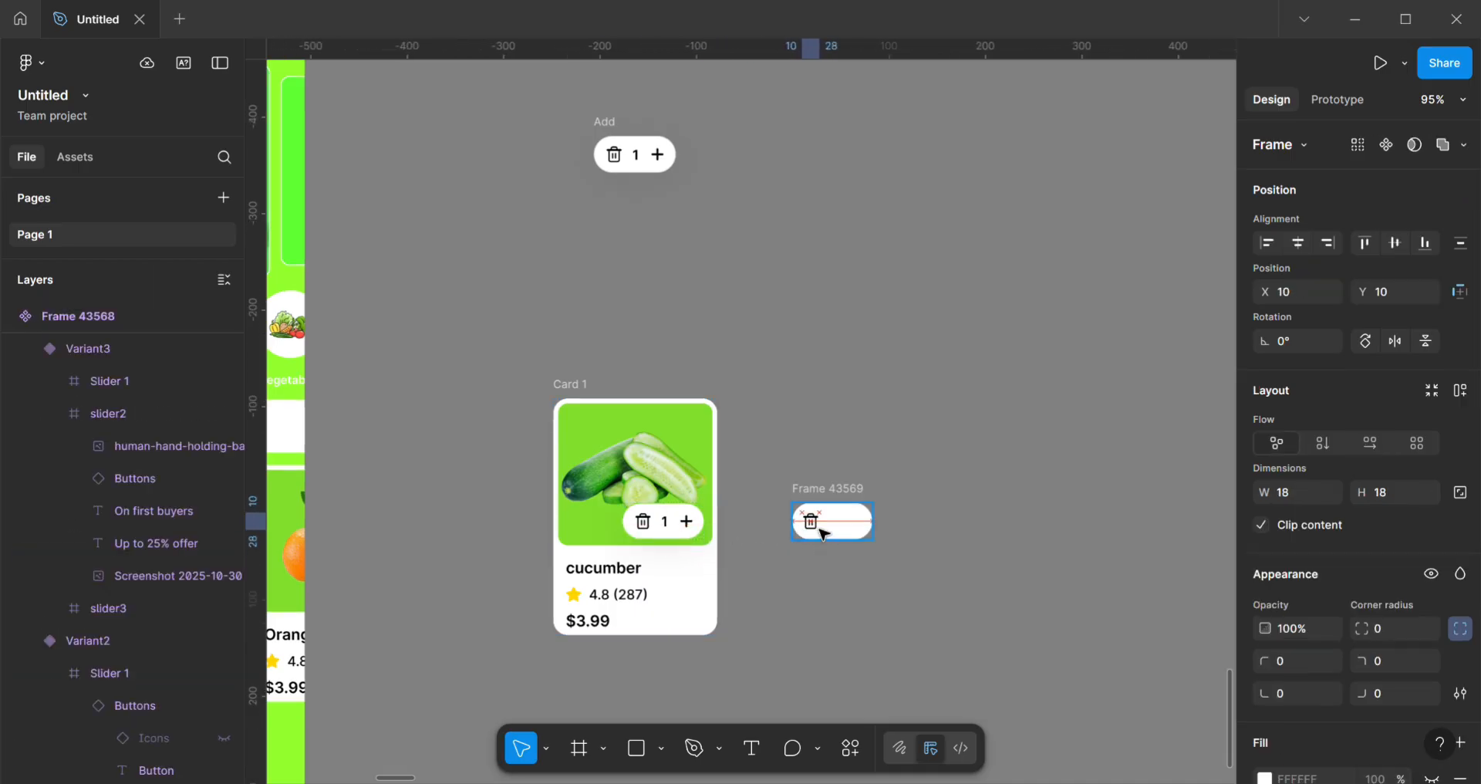
# Step: Copy the quantity text 1 and the plus icon from Card 1's Add button into the pill frame, in a row after the trash icon
pyautogui.doubleClick(665, 525)
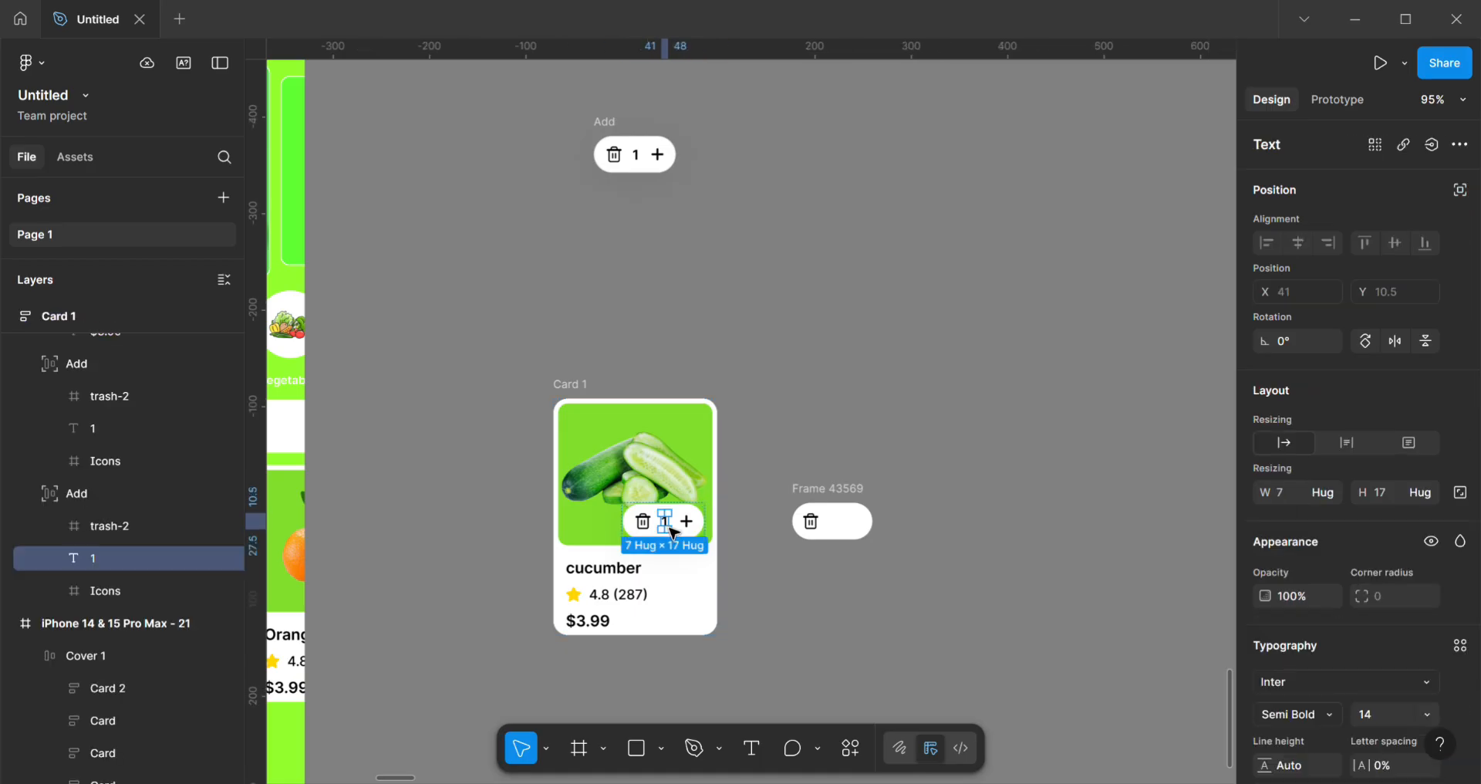
pyautogui.hotkey('ctrl', 'd')
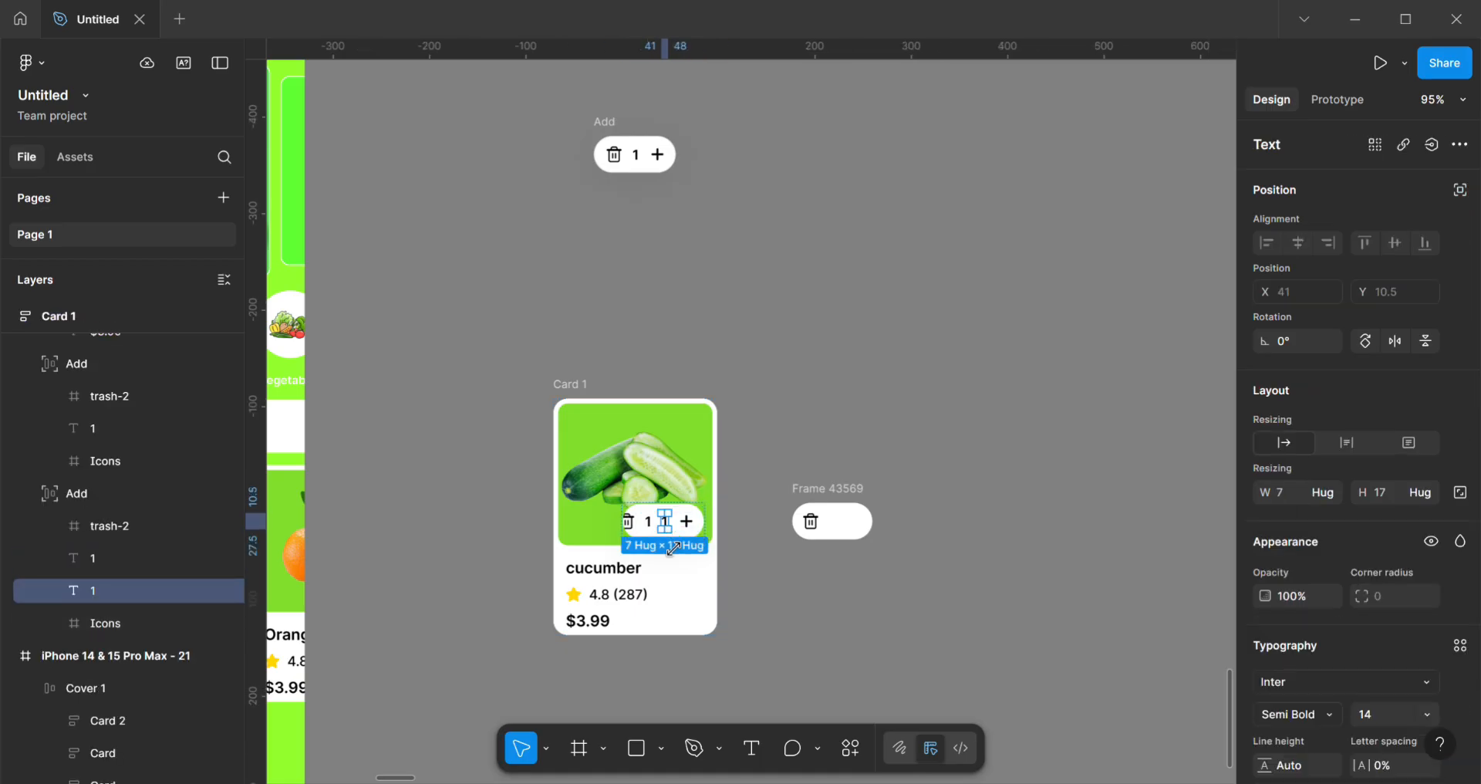
pyautogui.moveTo(680, 548); pyautogui.dragTo(839, 534)
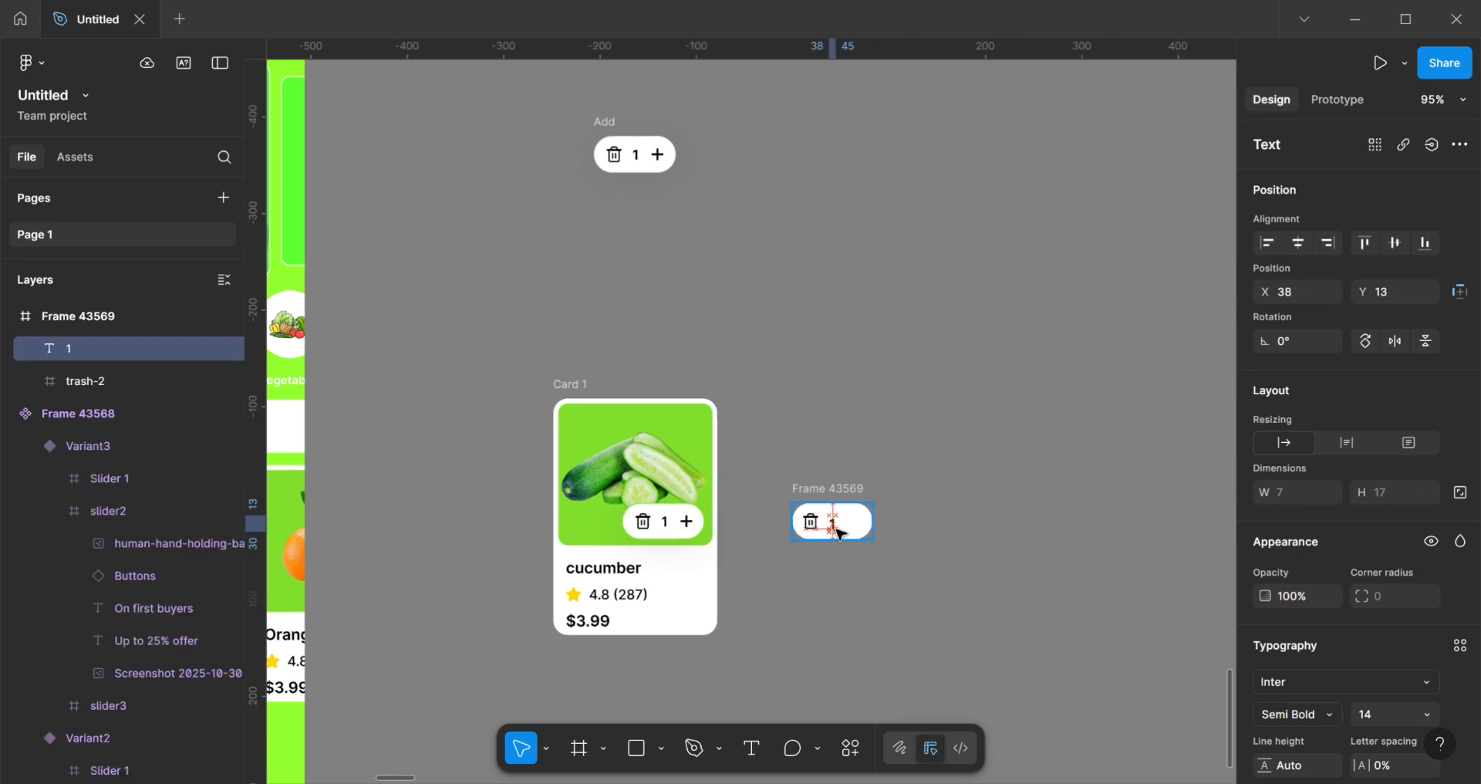
pyautogui.click(692, 531)
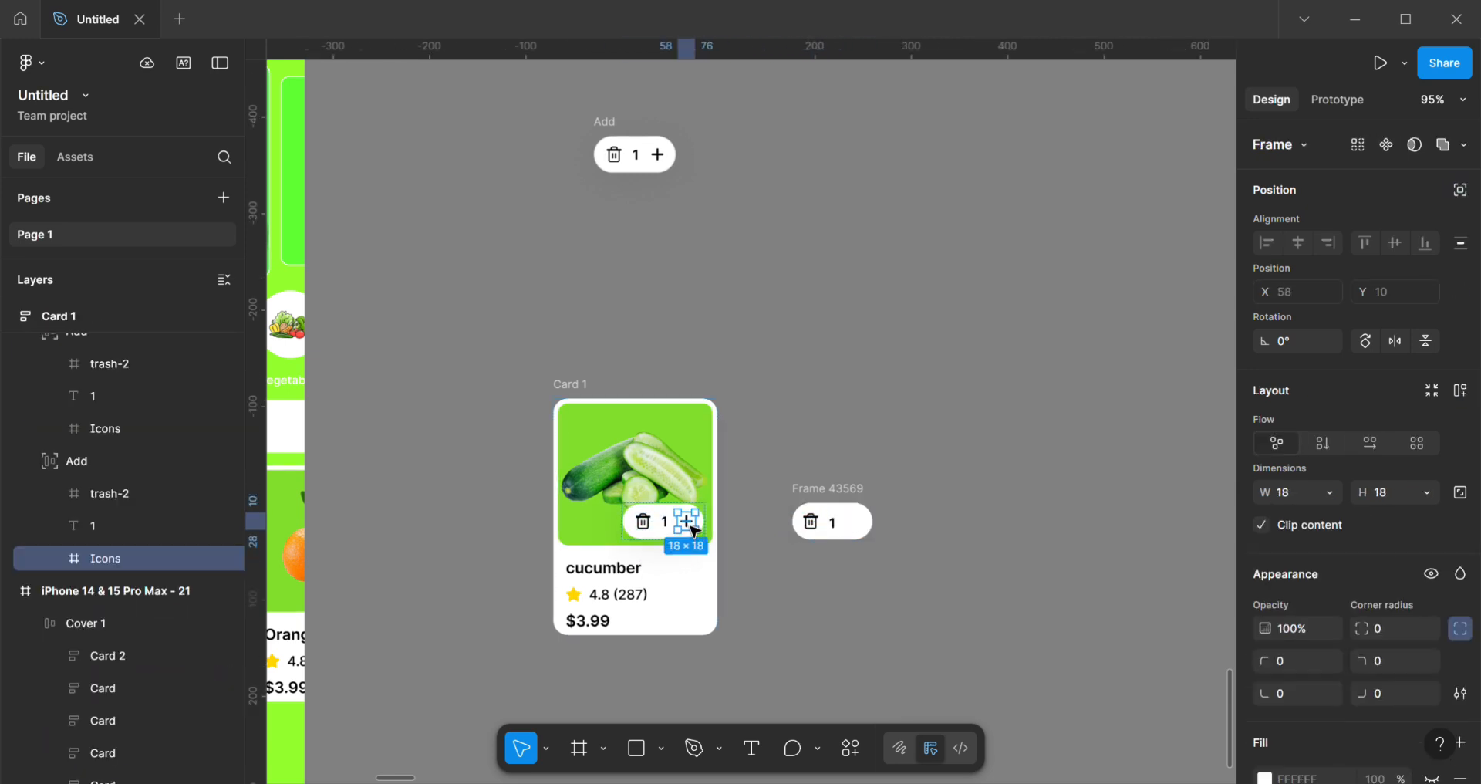
pyautogui.hotkey('ctrl', 'd')
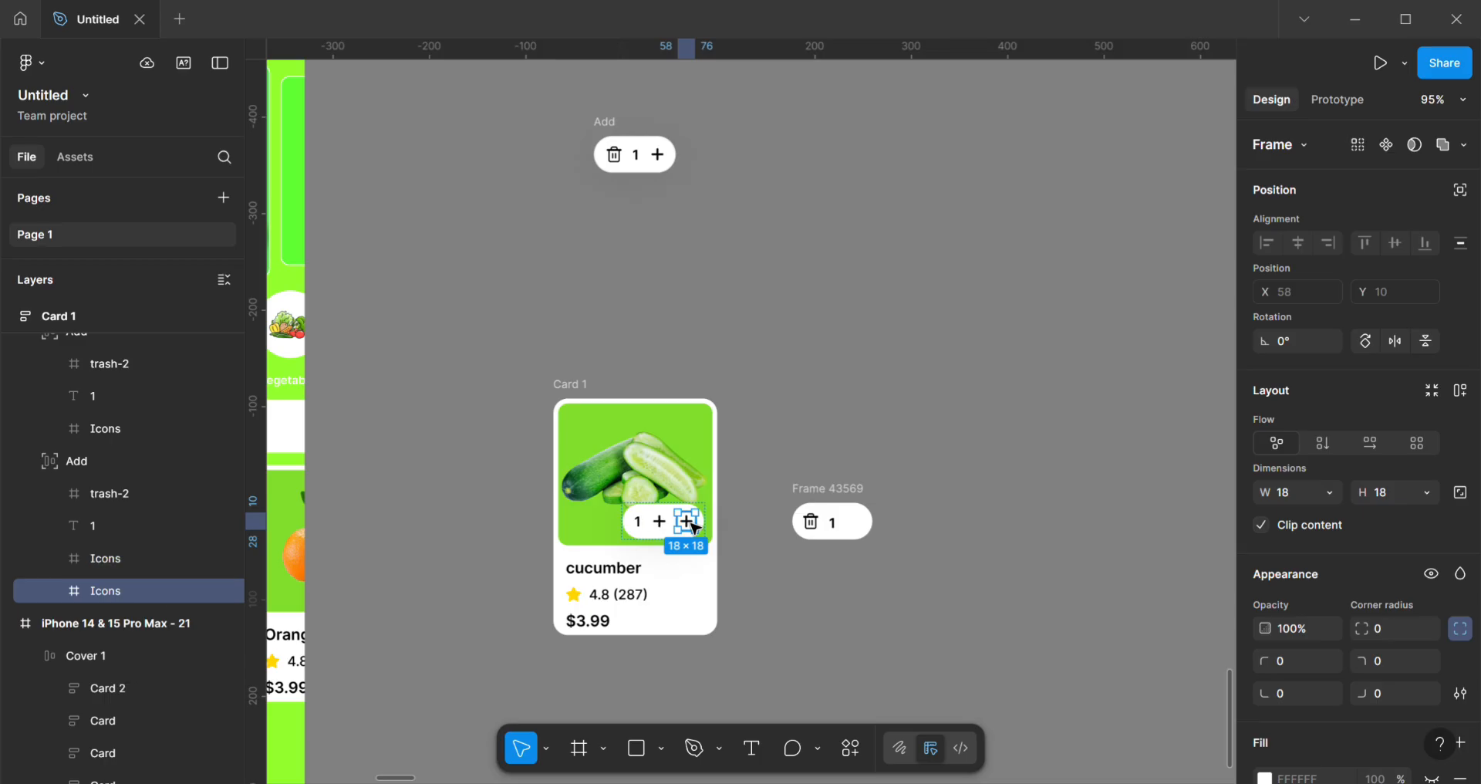
pyautogui.moveTo(687, 521); pyautogui.dragTo(856, 524)
# Step: Align the quantity text with the icons in the pill frame by moving it to Y 10, keeping X 38
pyautogui.doubleClick(833, 524)
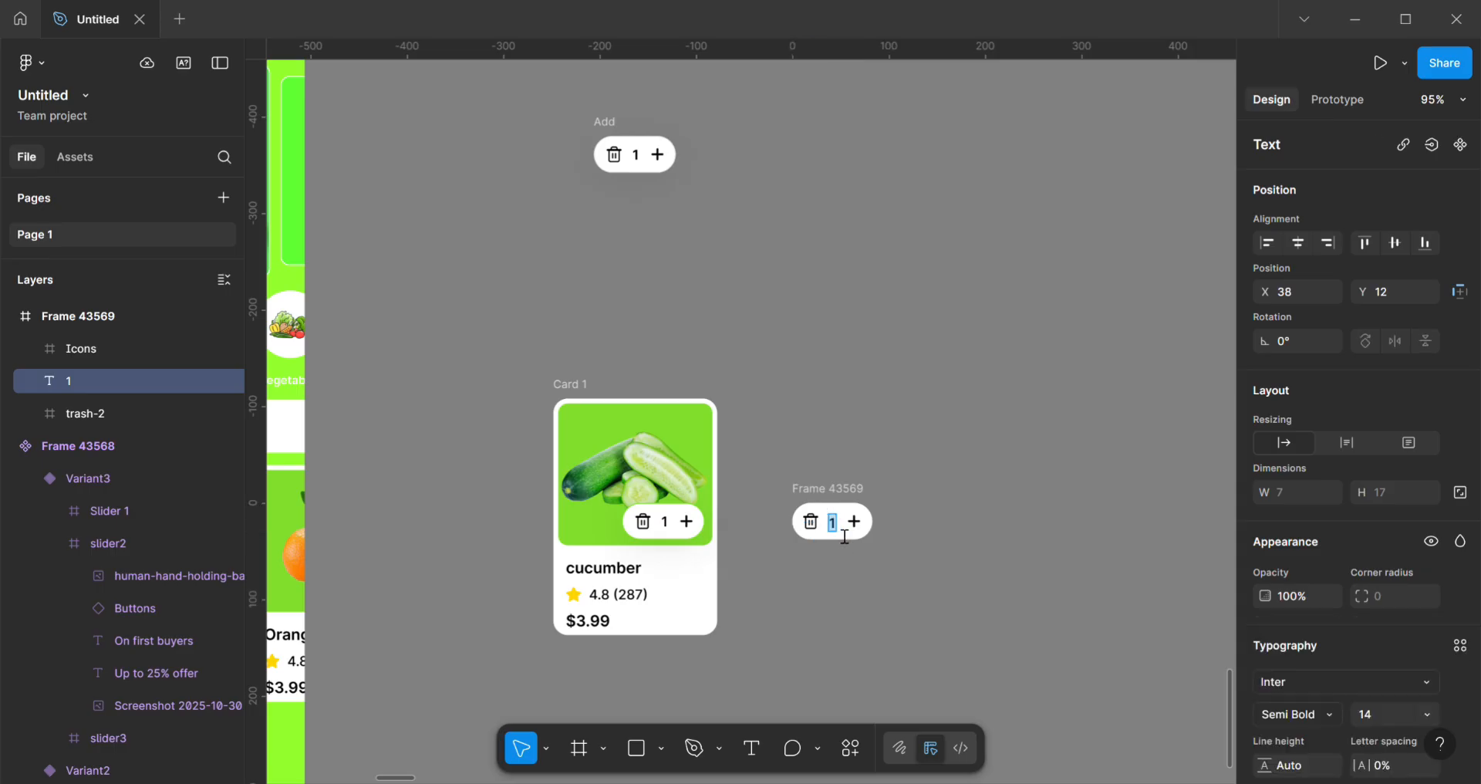
pyautogui.press('Escape')
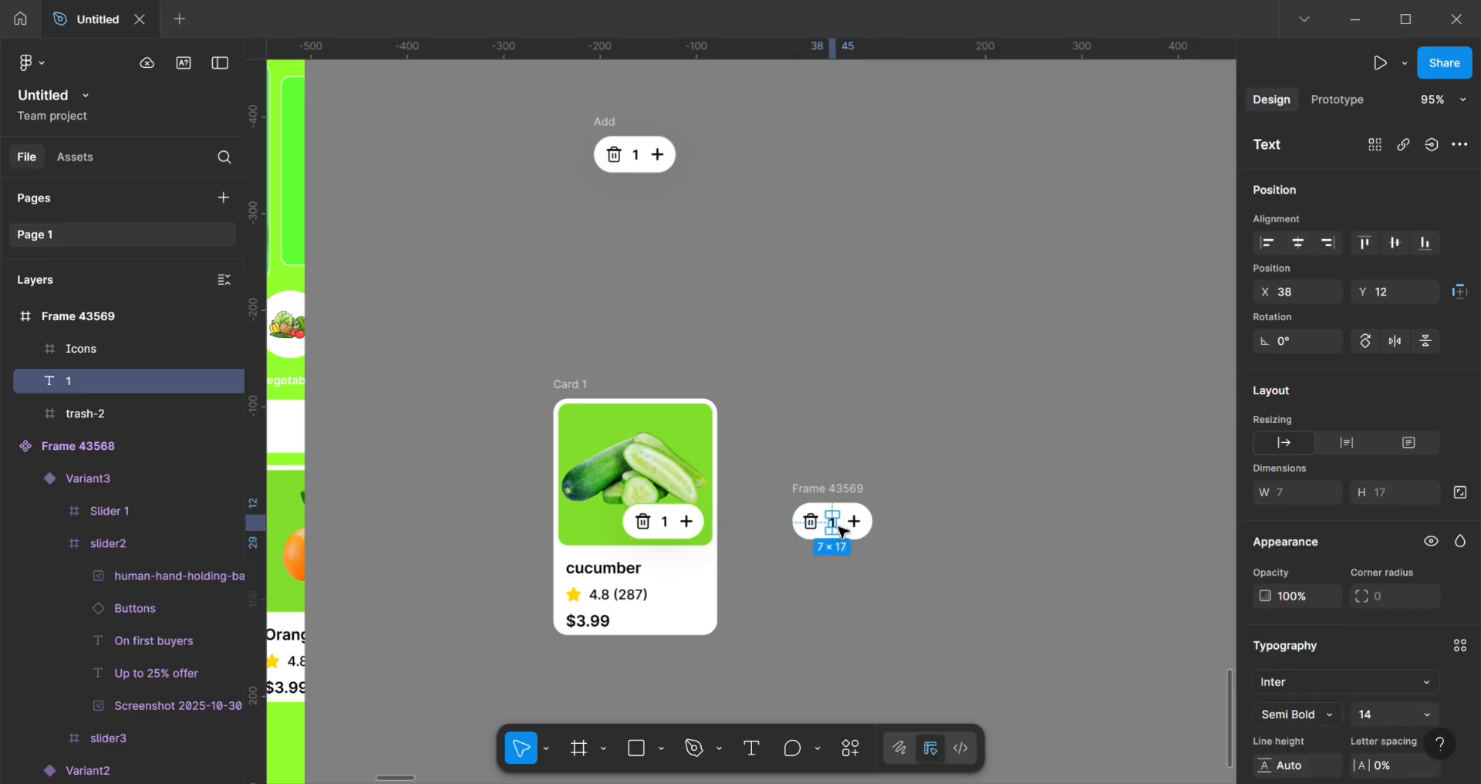
pyautogui.moveTo(839, 525); pyautogui.dragTo(842, 523)
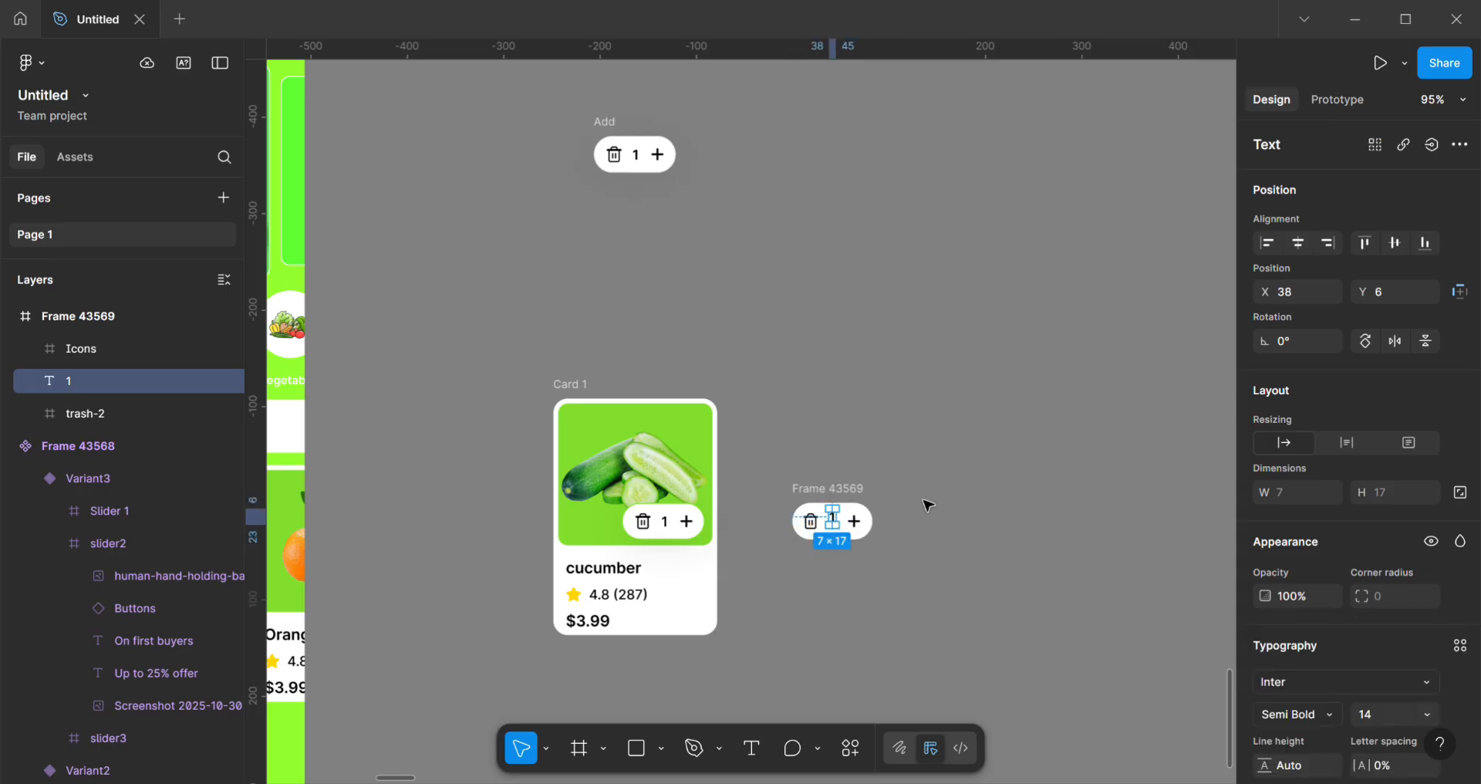
pyautogui.click(926, 502)
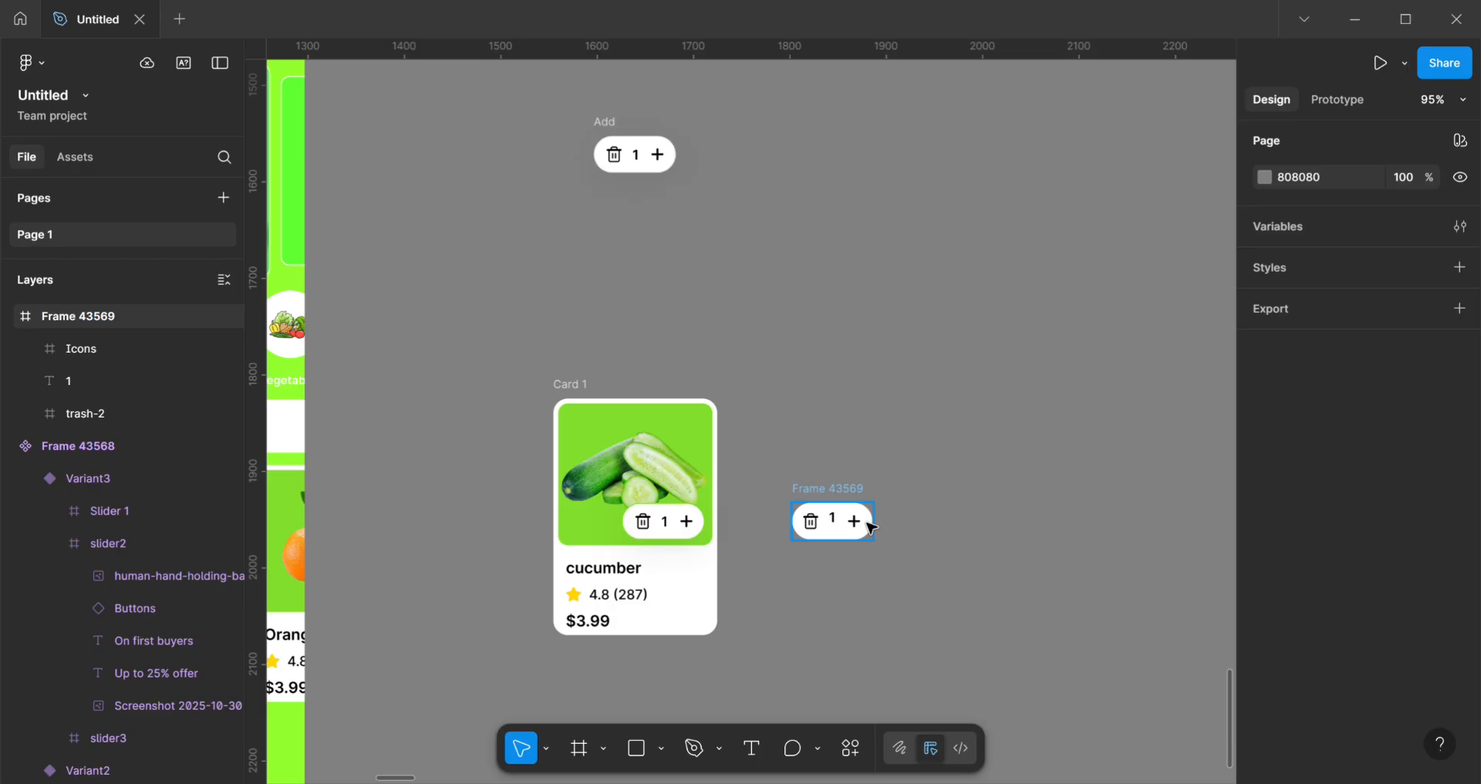
pyautogui.hotkey('ctrl', 'z')
pyautogui.scroll(4, 883, 539)
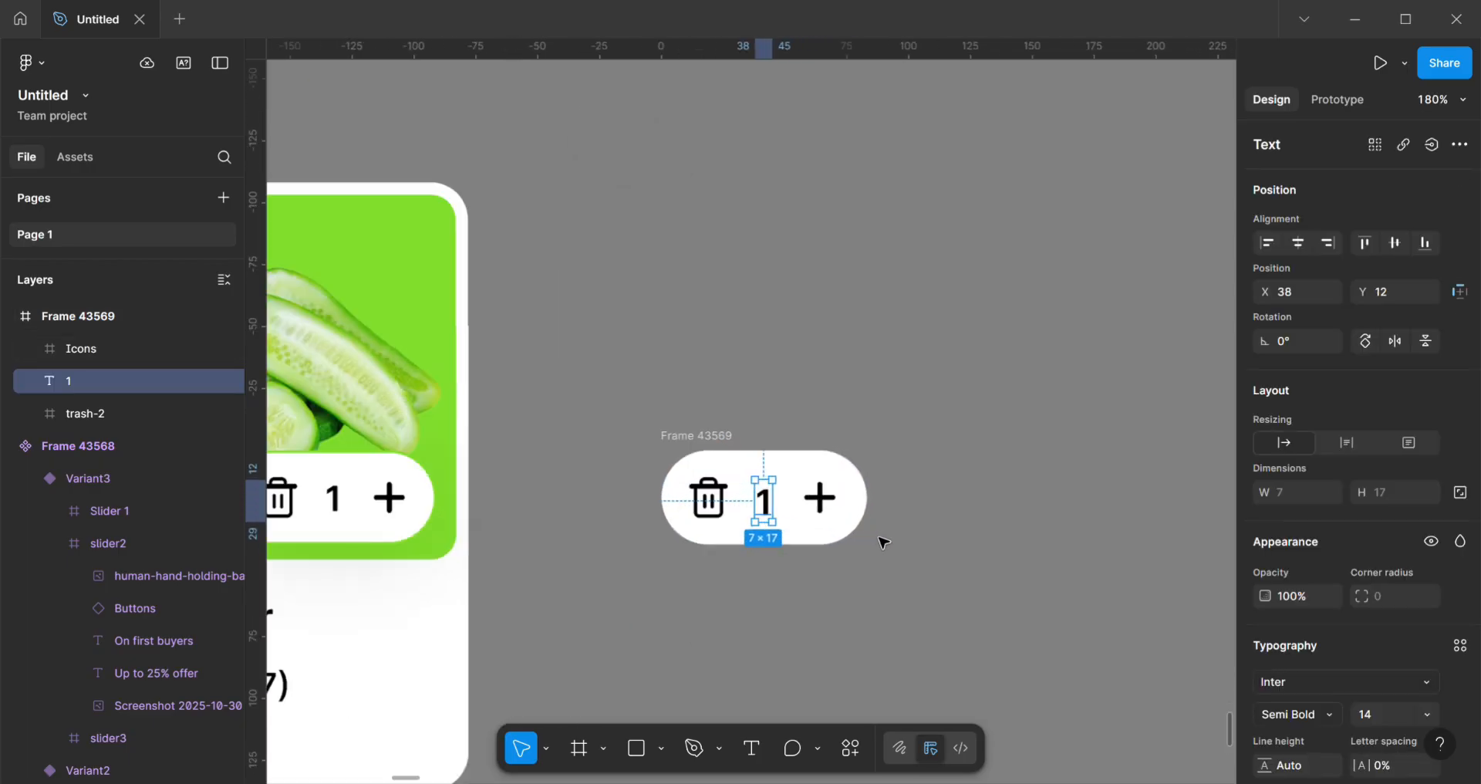
pyautogui.scroll(5, 772, 493)
pyautogui.moveTo(678, 479); pyautogui.dragTo(679, 471)
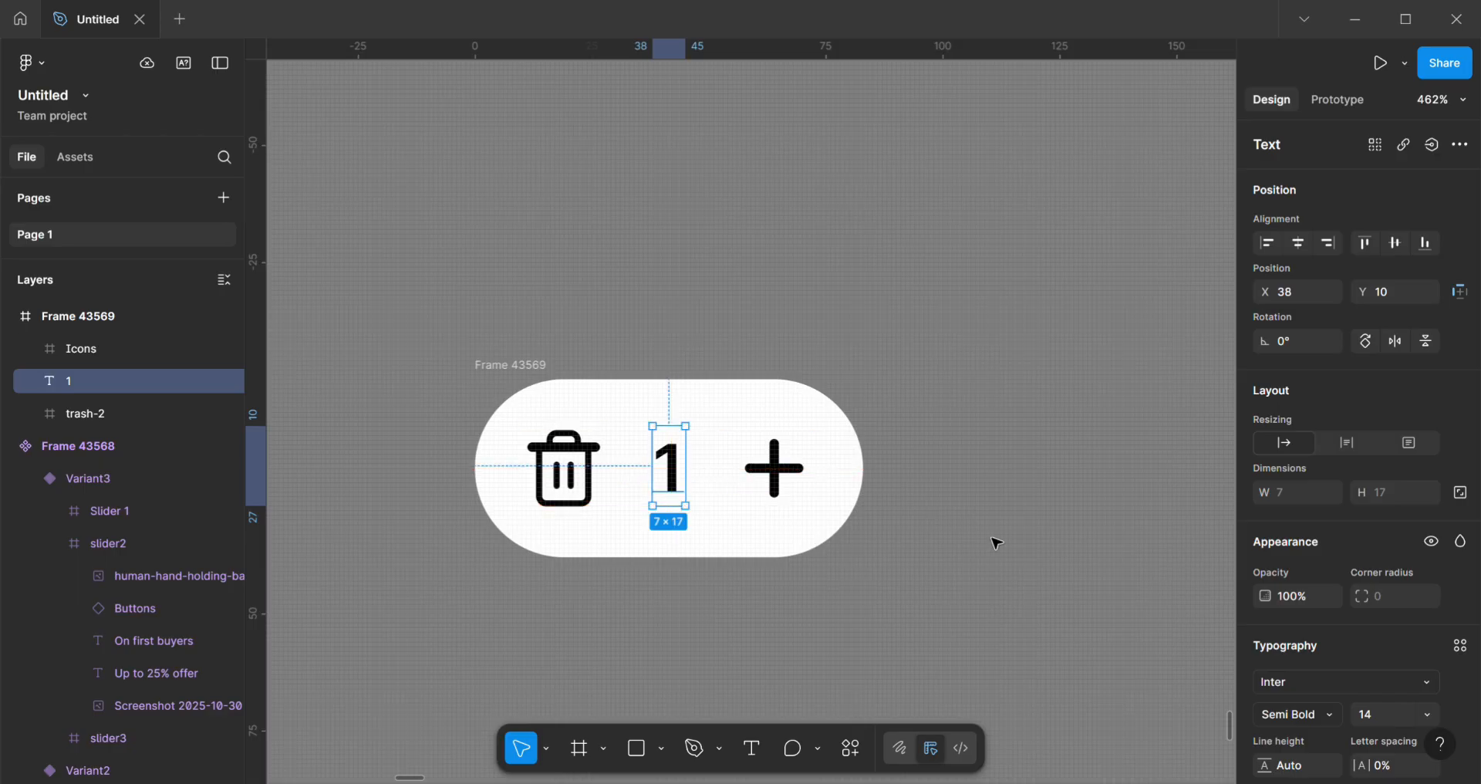
pyautogui.click(1003, 546)
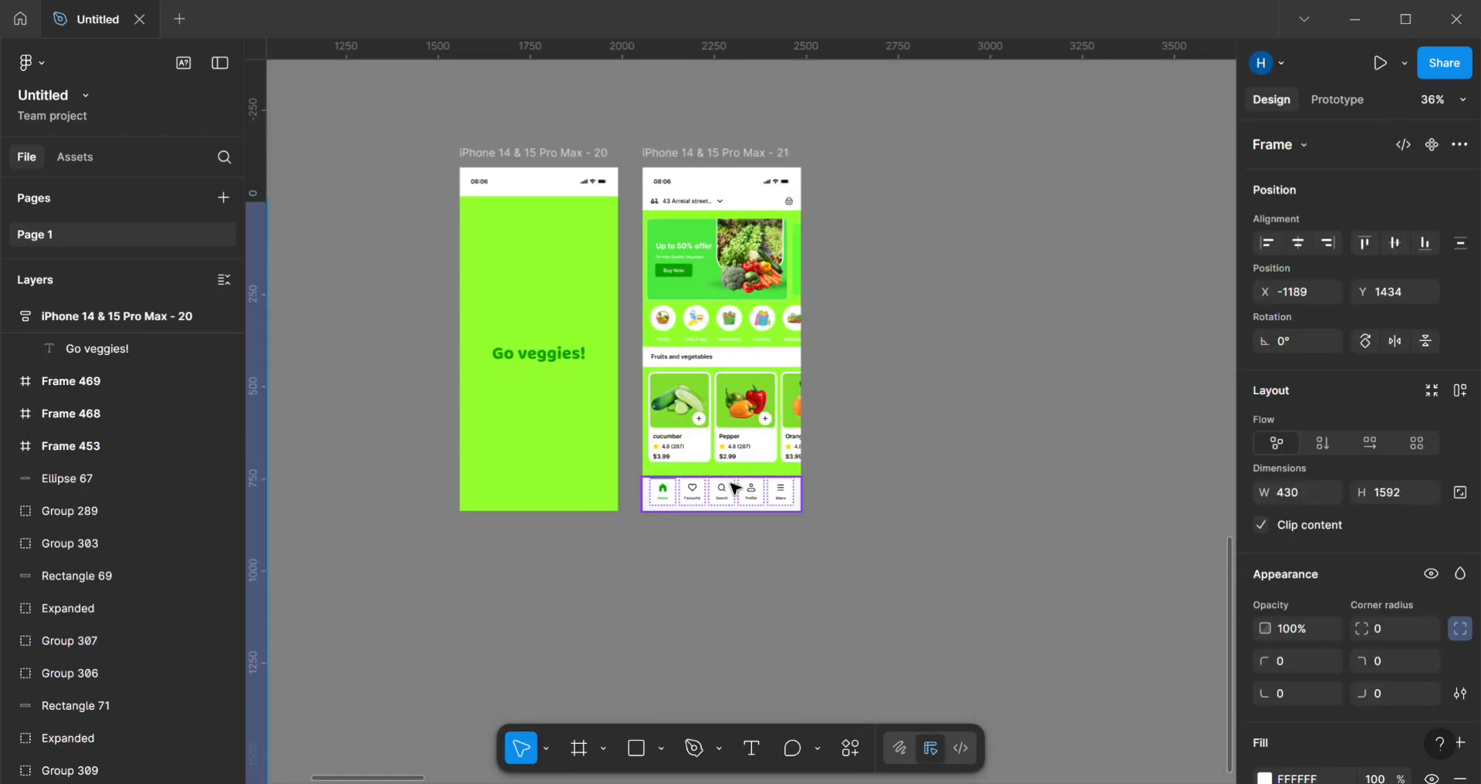
# Step: Select the Footer Menu on the iPhone 14 & 15 Pro Max - 21 screen and examine its size, gap and padding
pyautogui.scroll(2, 729, 487)
pyautogui.click(716, 508)
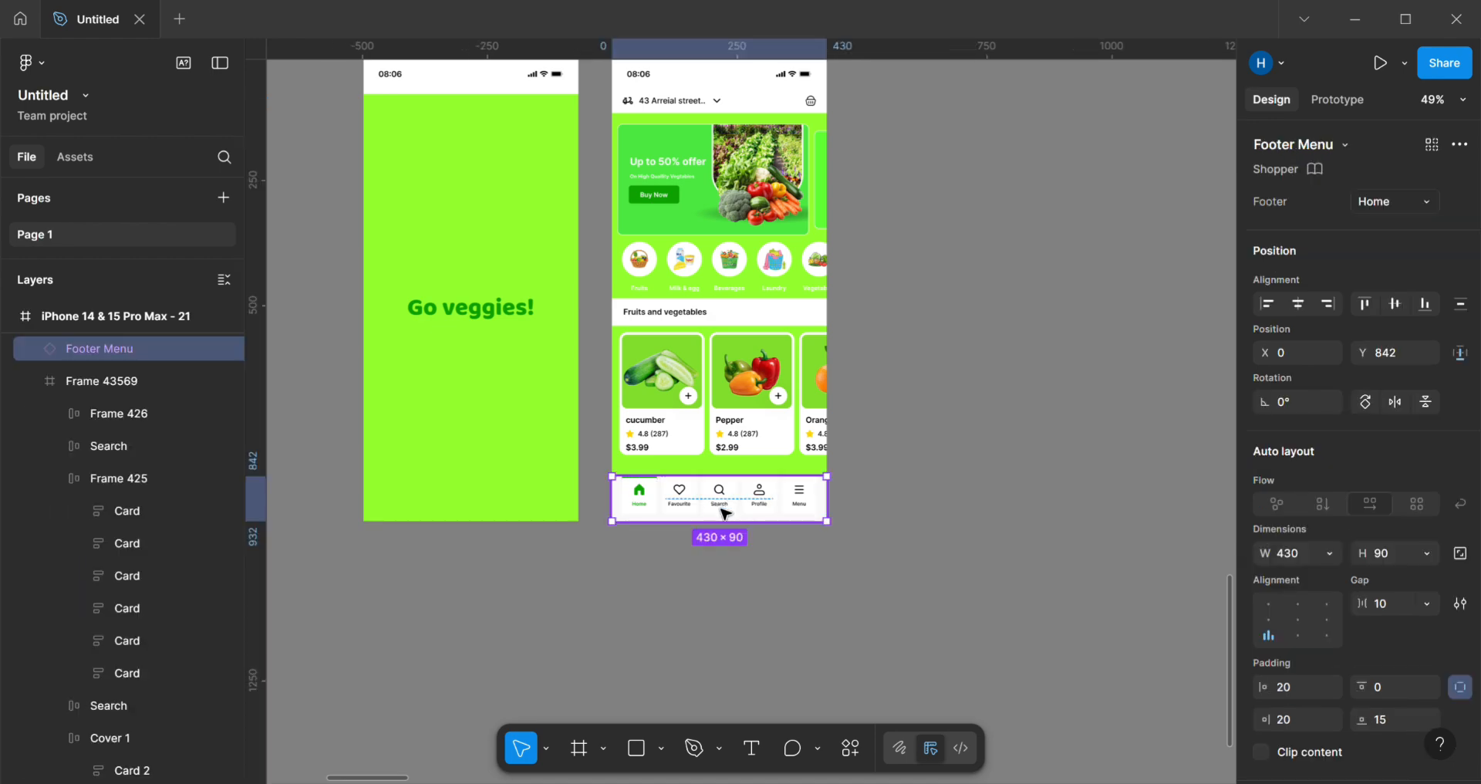
pyautogui.scroll(8, 746, 517)
pyautogui.scroll(-5, 747, 517)
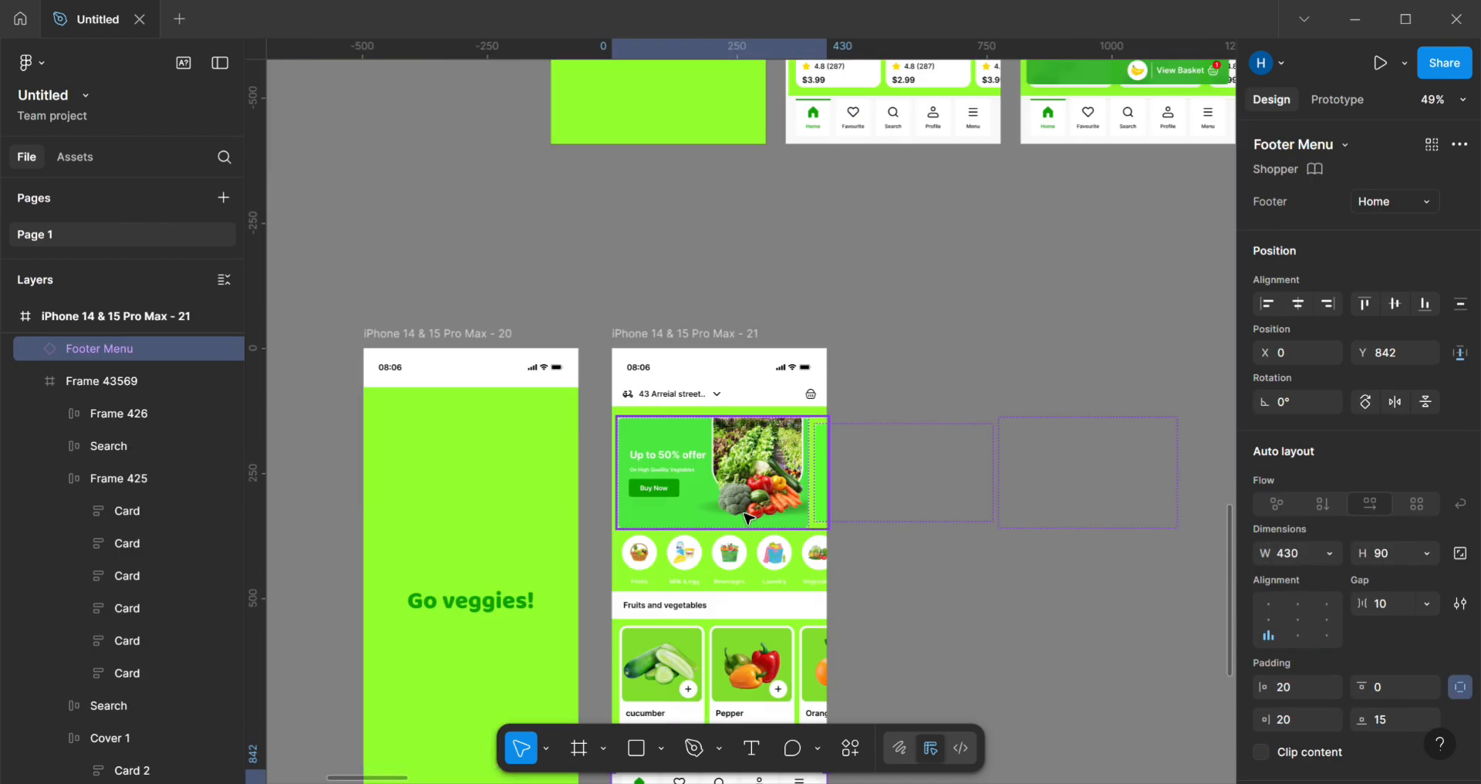
pyautogui.scroll(-5, 747, 519)
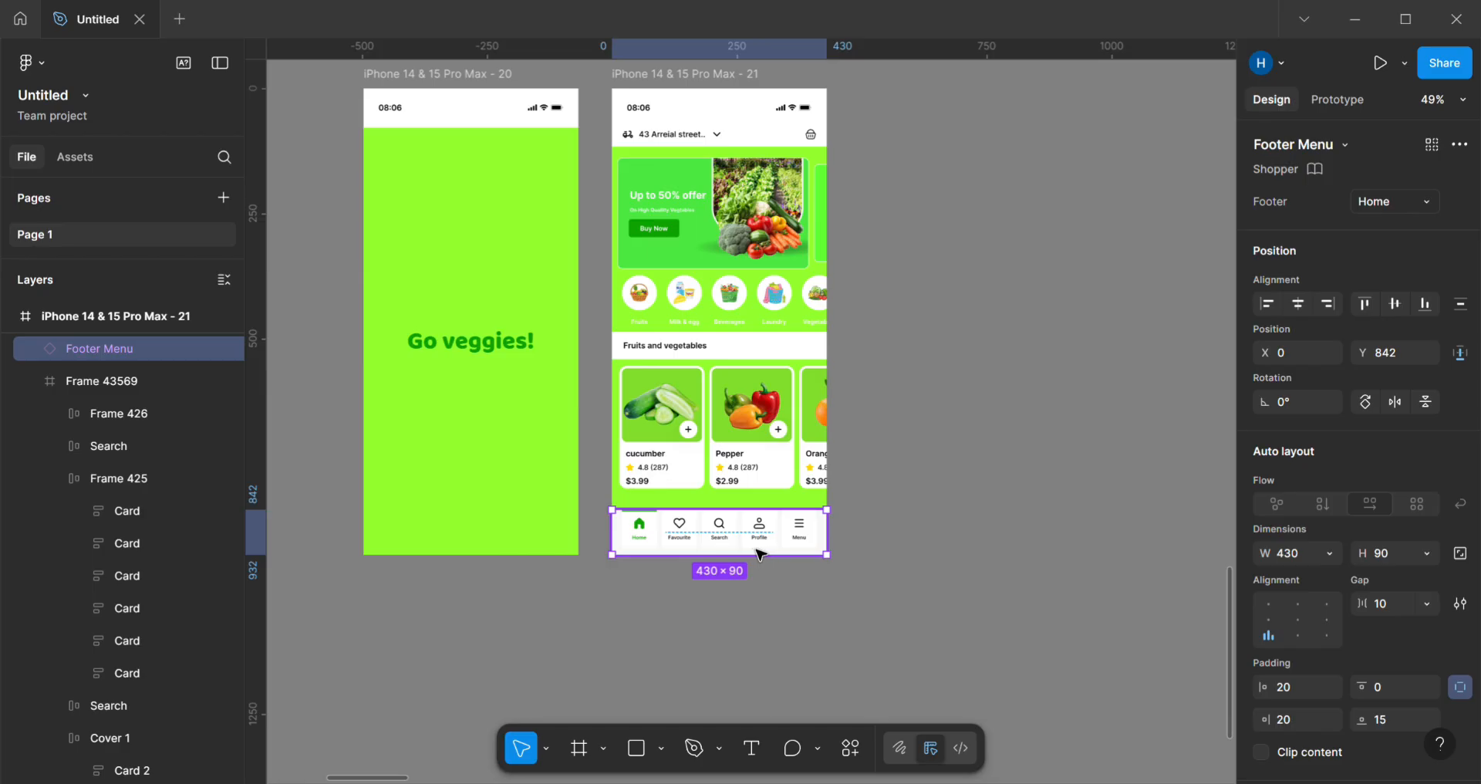
pyautogui.scroll(5, 746, 554)
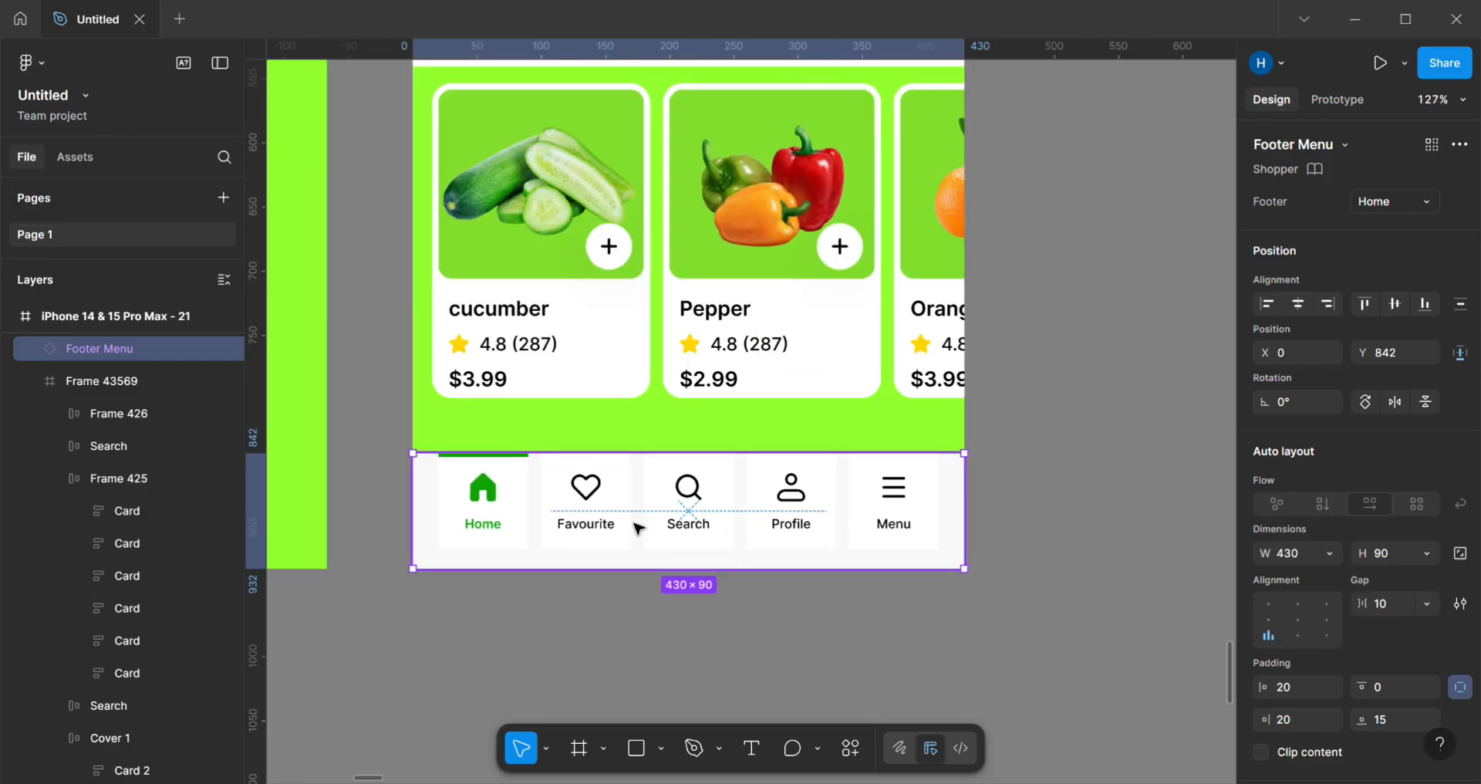
# Step: Examine the footer's Home item, checking its fill, its stroke and the fill of its home icon
pyautogui.doubleClick(490, 488)
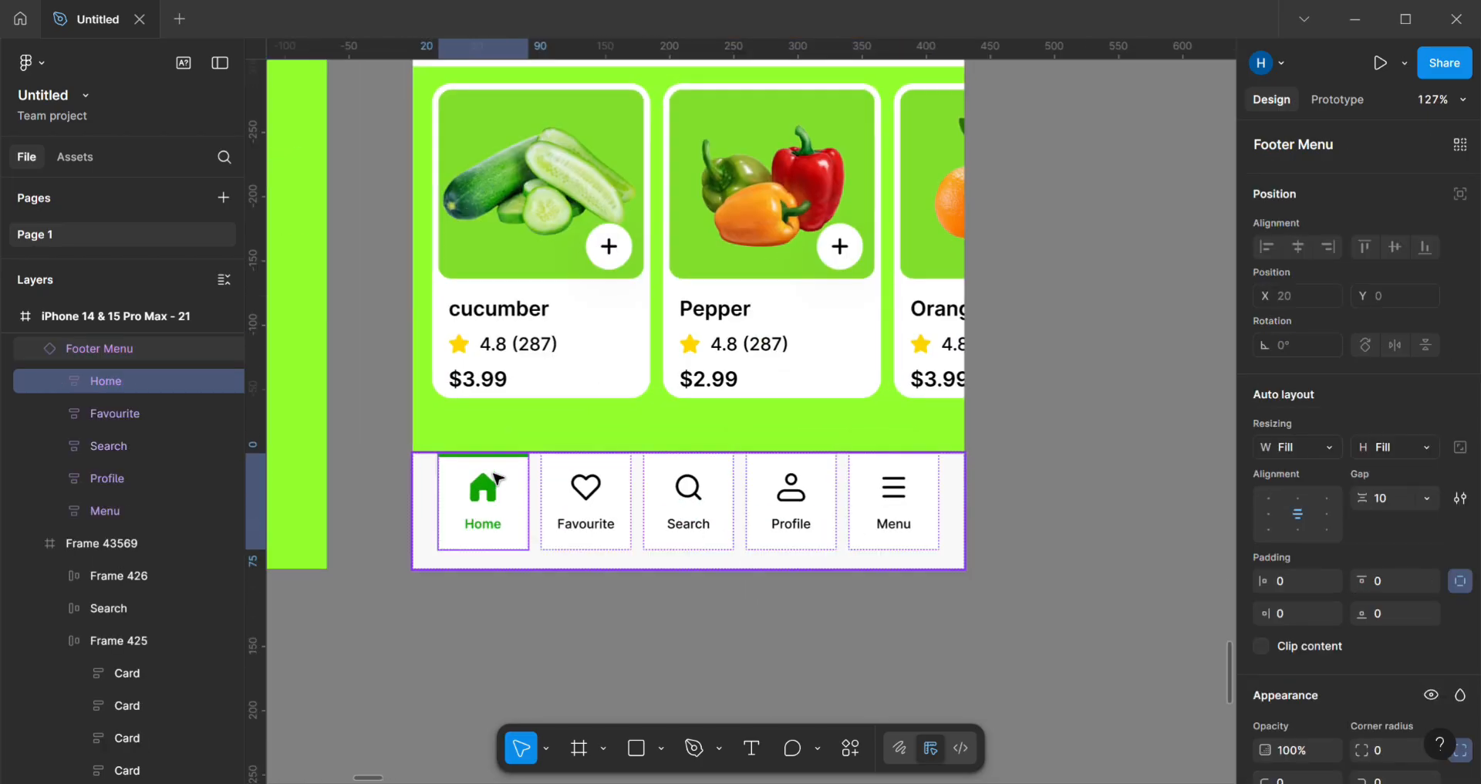
pyautogui.scroll(-6, 1350, 543)
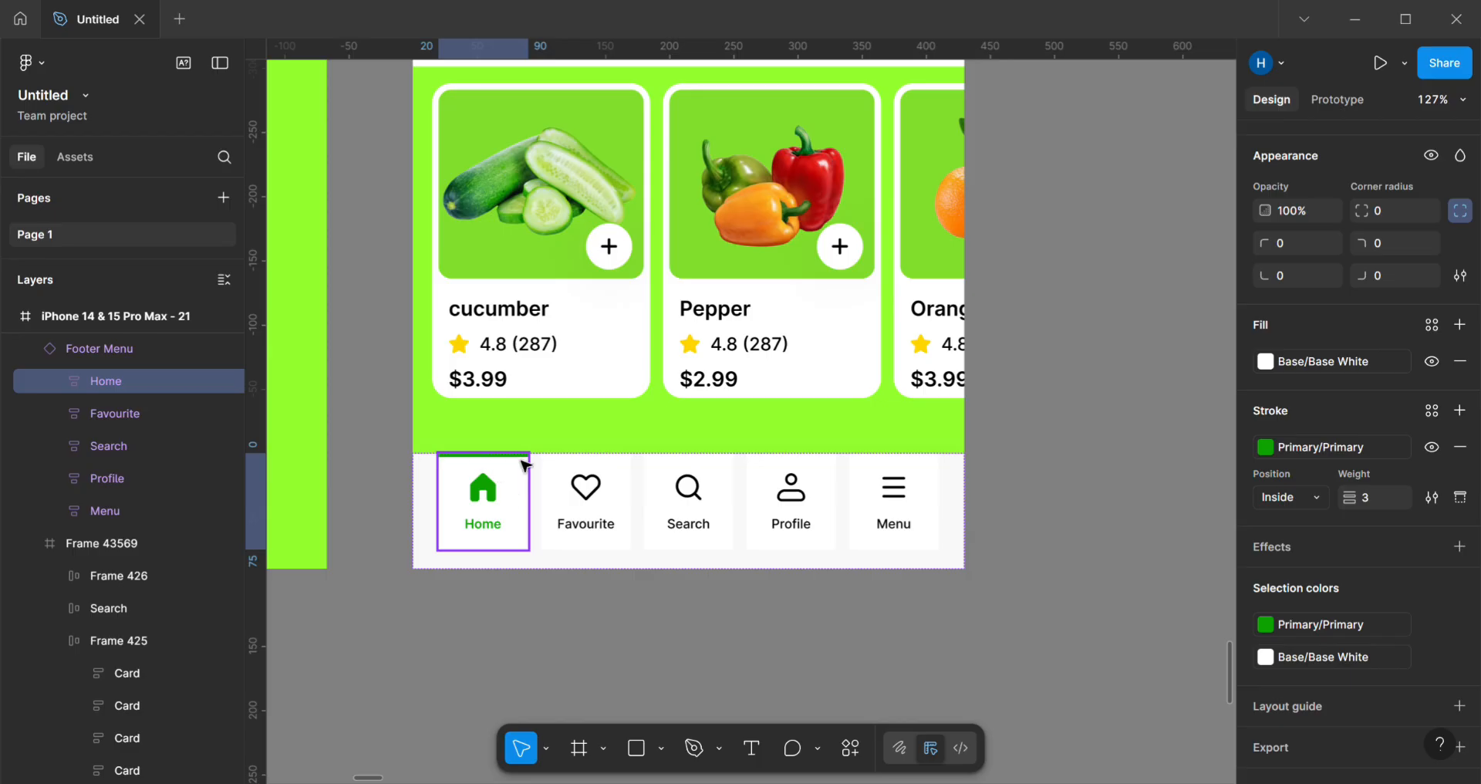
pyautogui.doubleClick(484, 493)
pyautogui.doubleClick(484, 493)
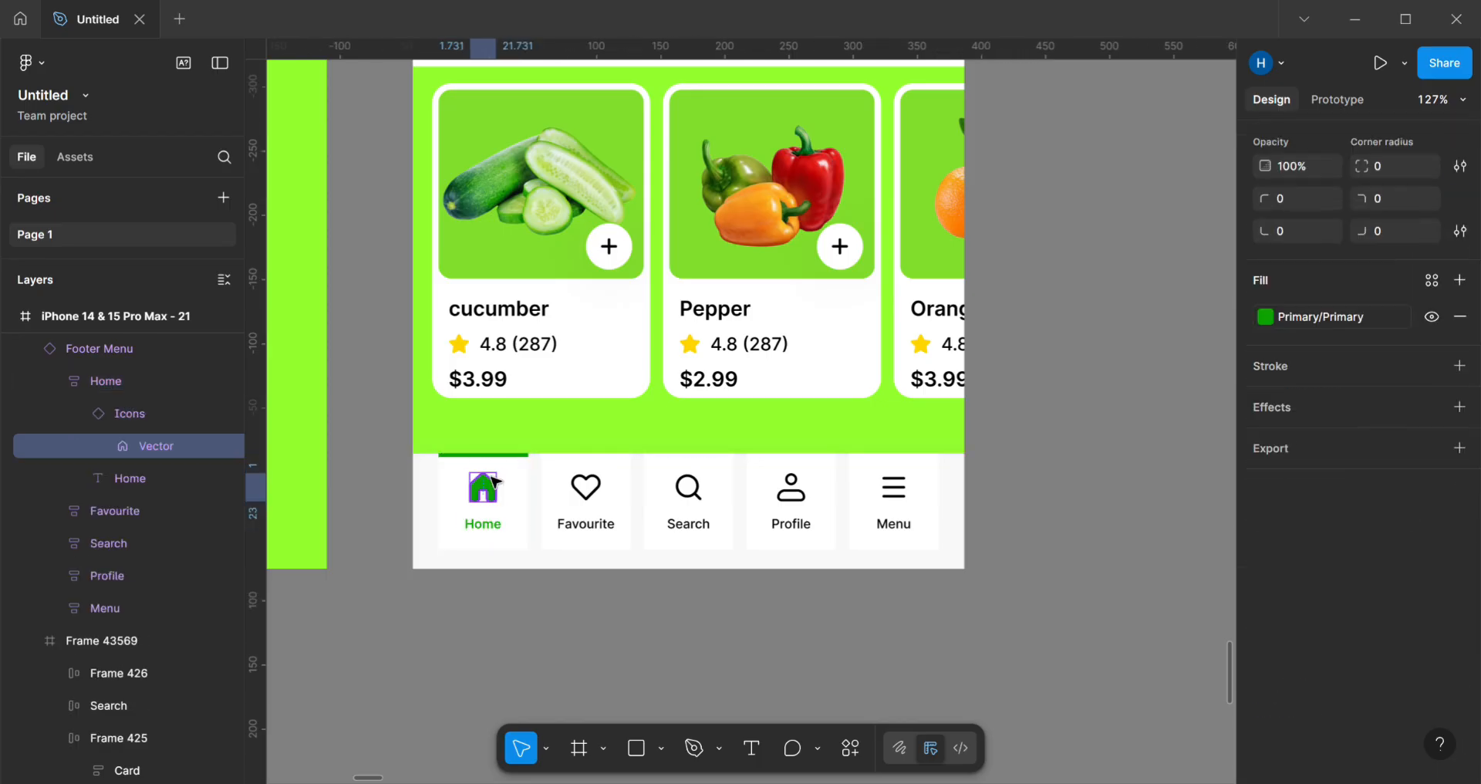
pyautogui.click(502, 466)
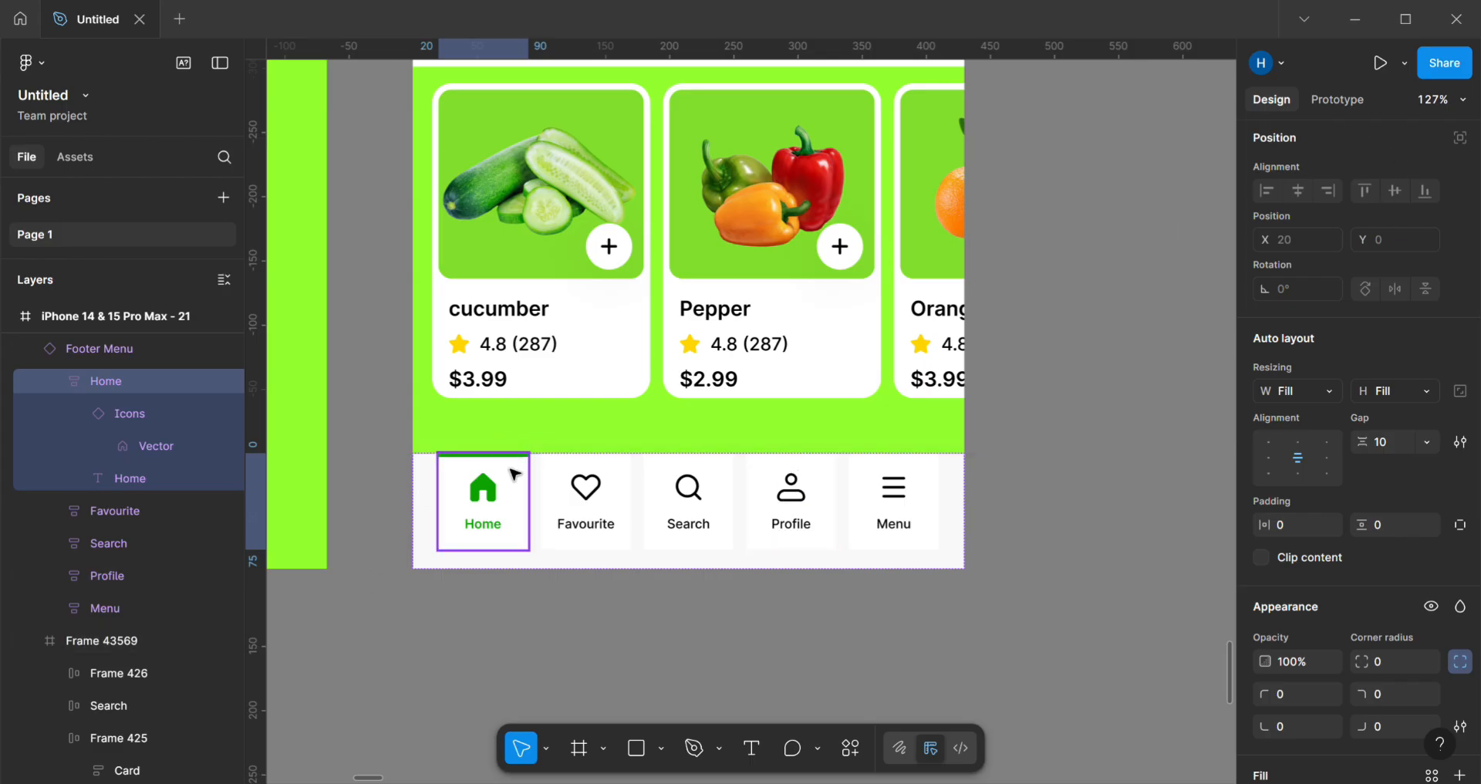
pyautogui.click(433, 466)
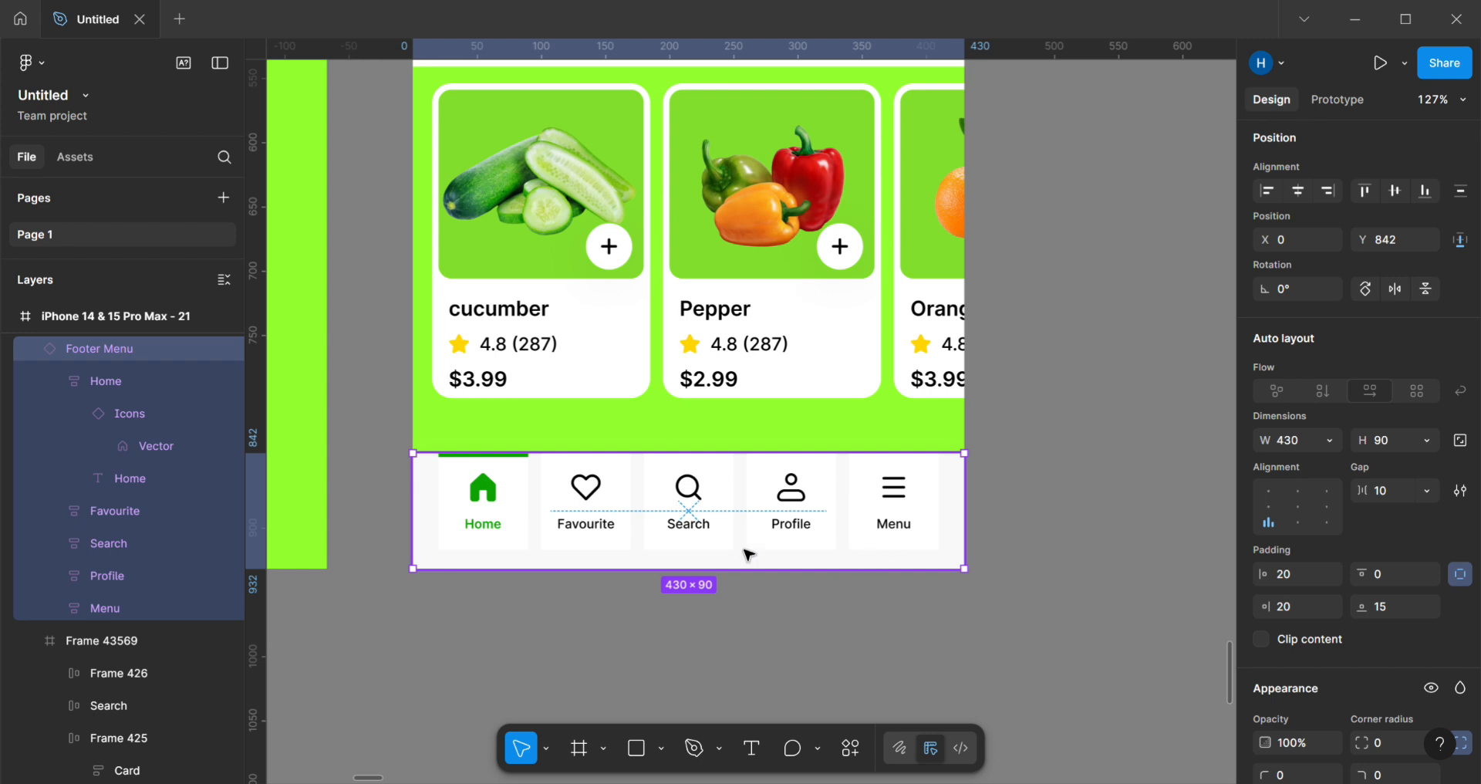
# Step: Examine the footer's Menu item, checking its auto layout, fill, stroke and selection colors
pyautogui.click(1031, 456)
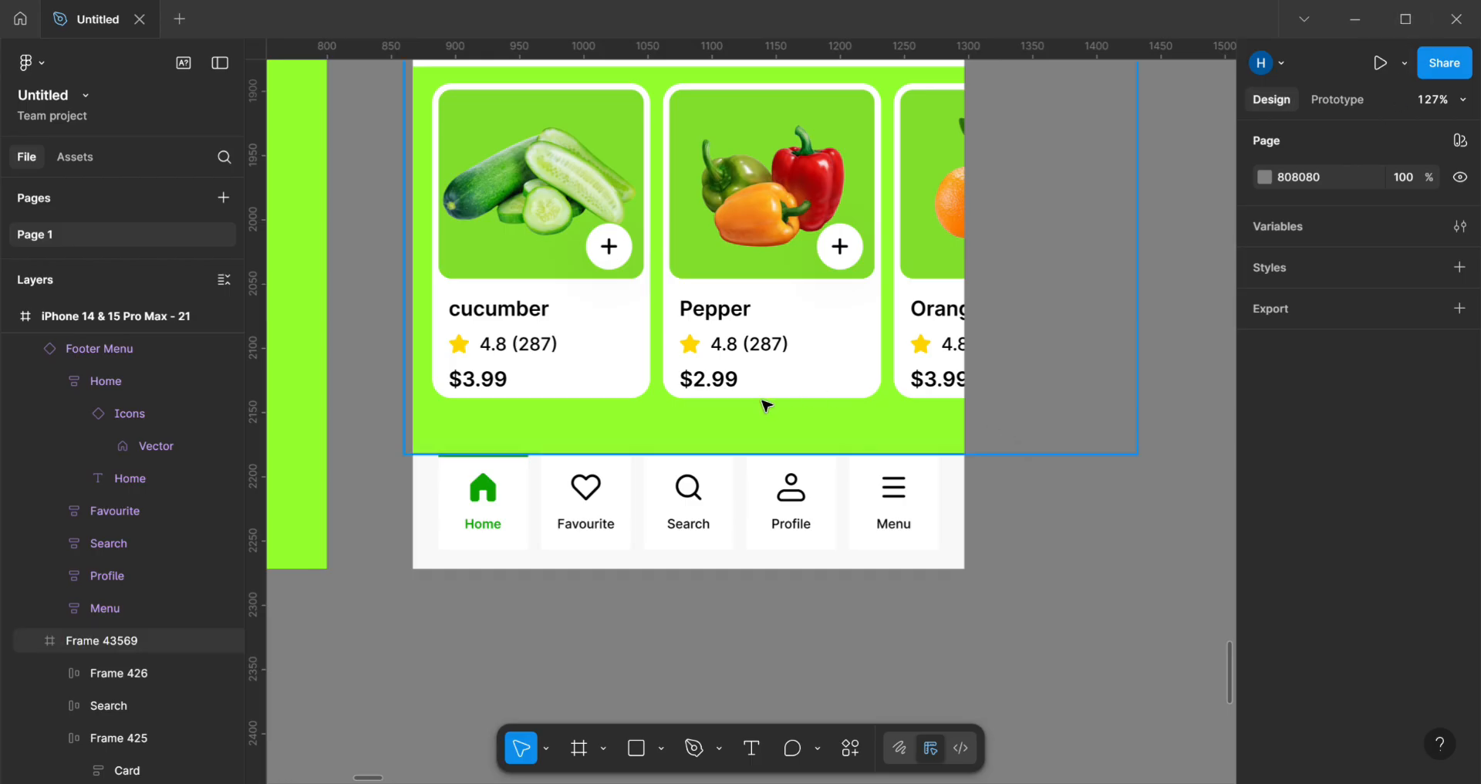
pyautogui.click(745, 544)
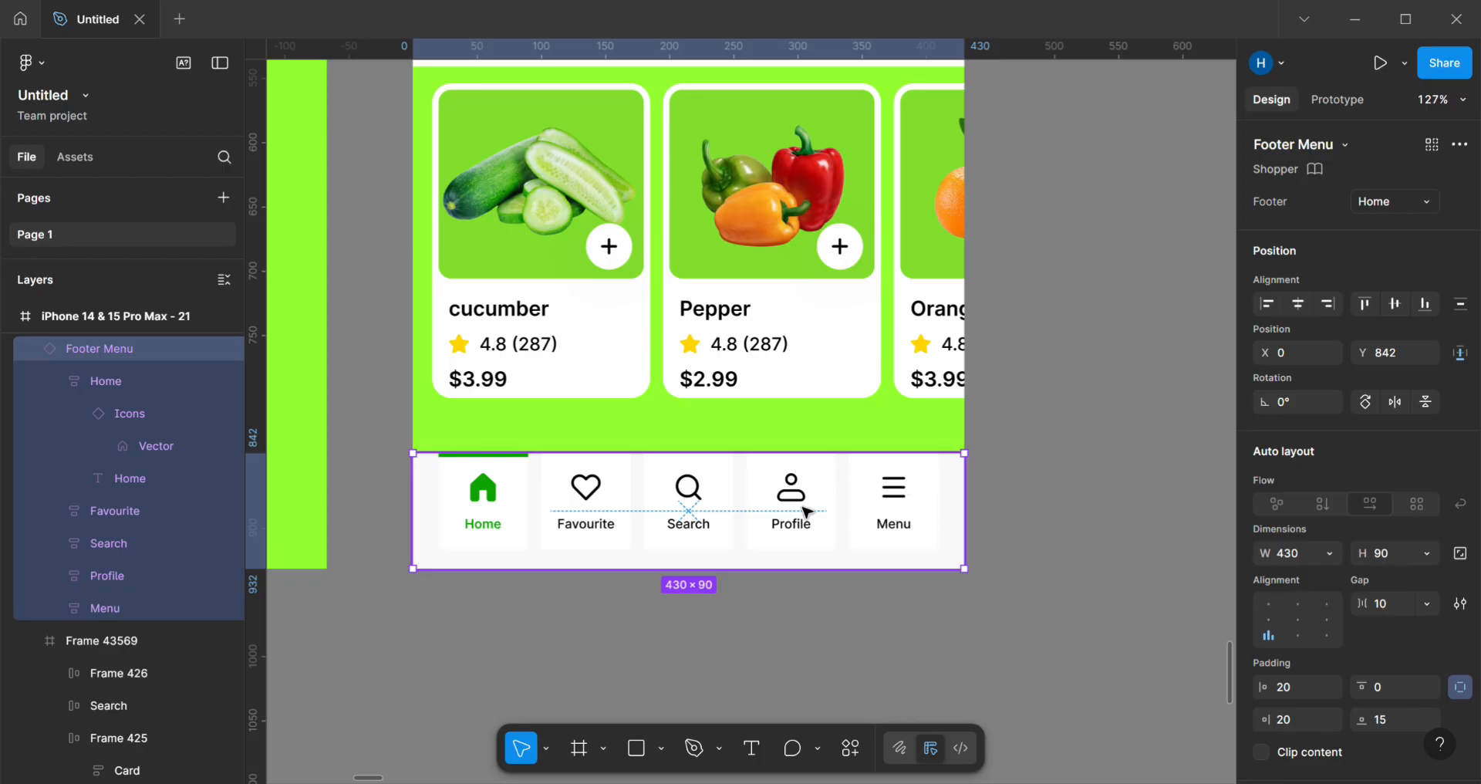
pyautogui.click(878, 511)
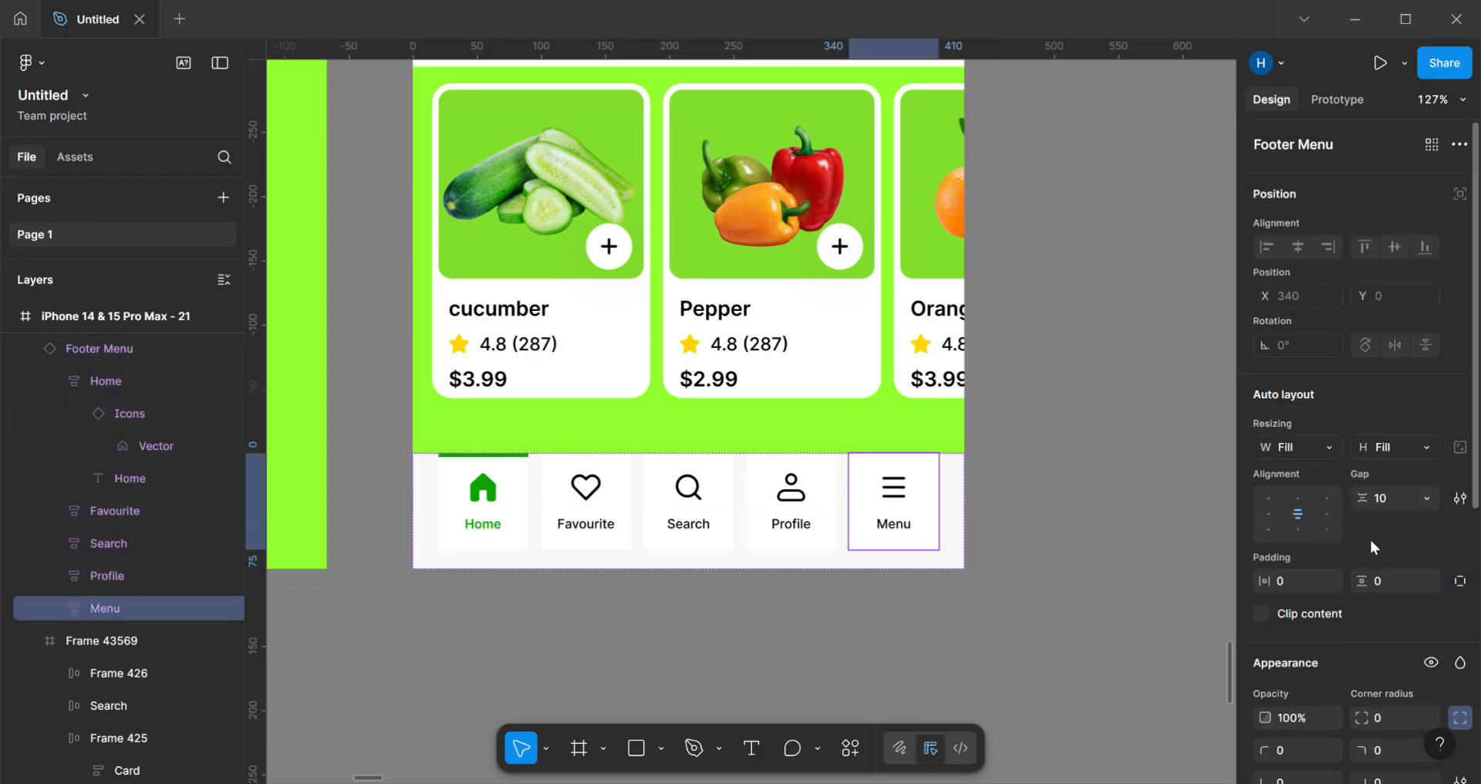
pyautogui.scroll(-3, 1370, 538)
pyautogui.scroll(3, 1292, 387)
pyautogui.scroll(-6, 1309, 325)
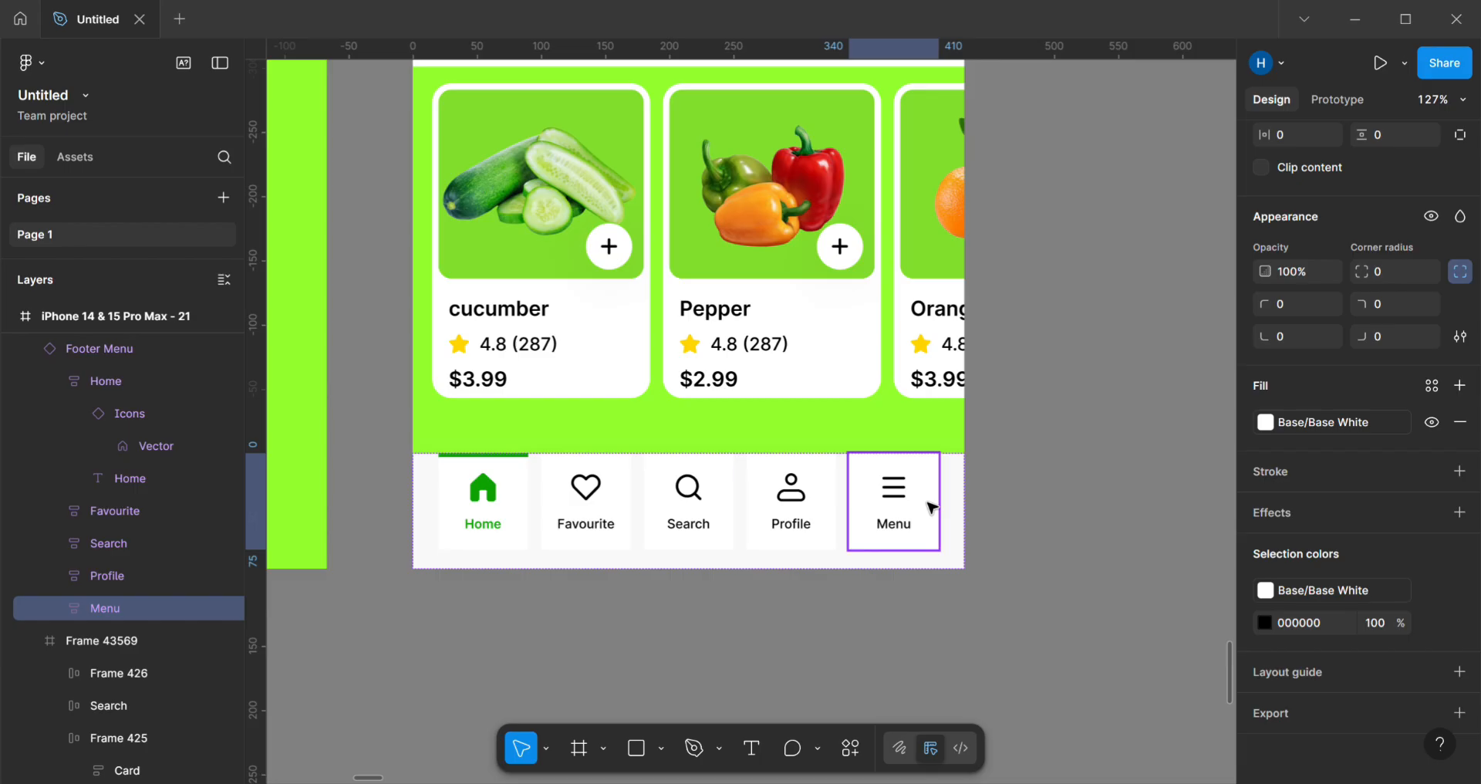
# Step: Compare the footer's Menu and Profile items, checking their resizing, gap, padding, appearance and fill settings
pyautogui.scroll(5, 1266, 475)
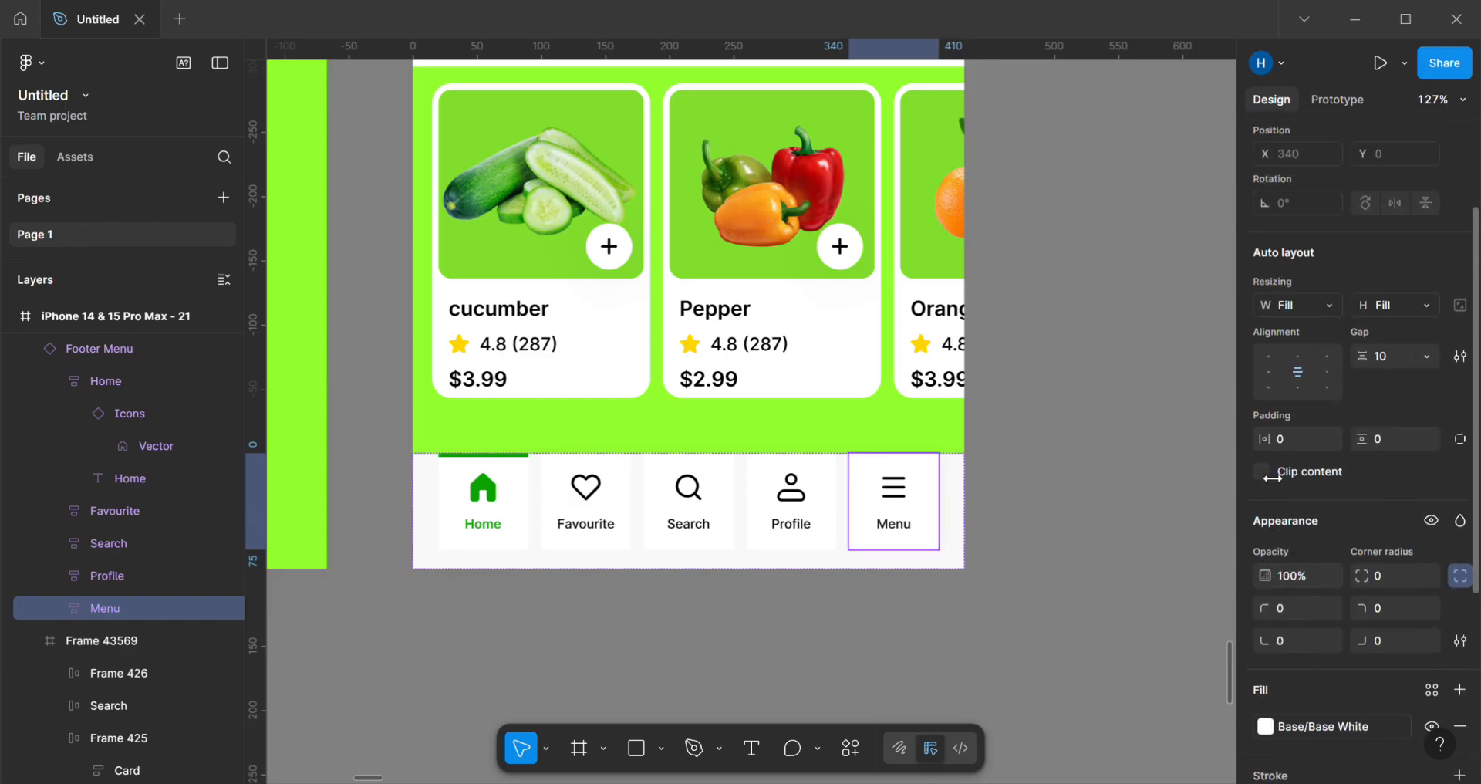
pyautogui.scroll(-4, 1272, 479)
pyautogui.scroll(2, 1293, 330)
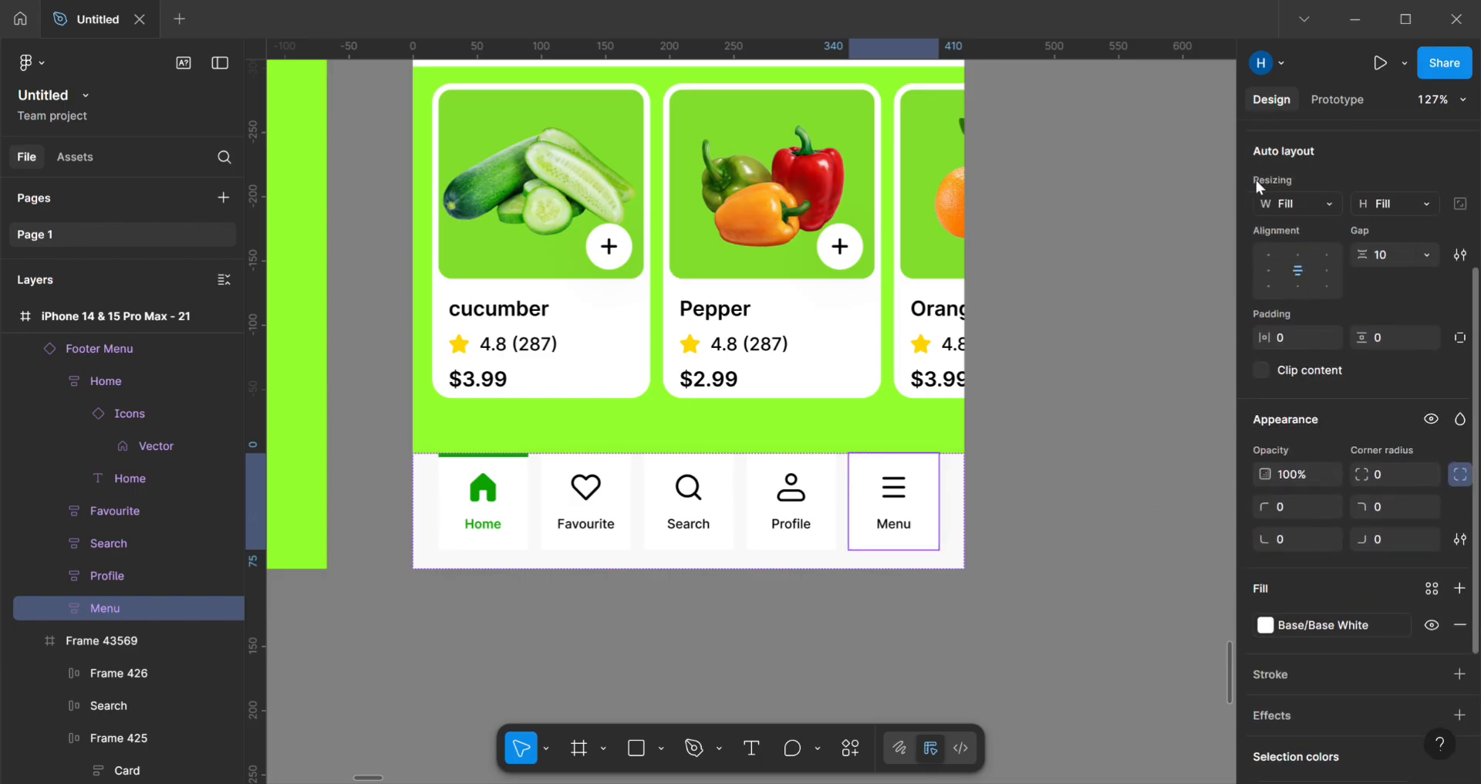
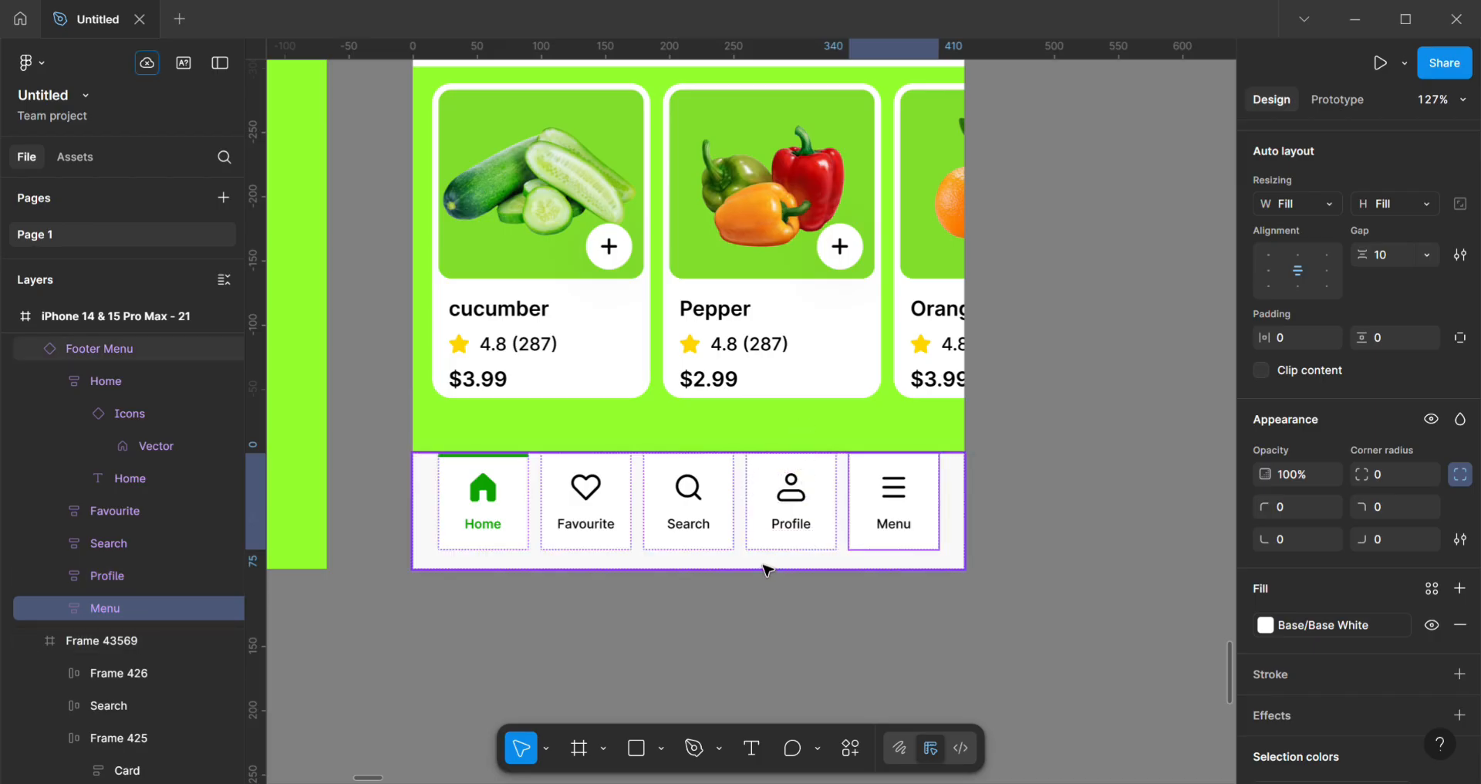
pyautogui.click(760, 501)
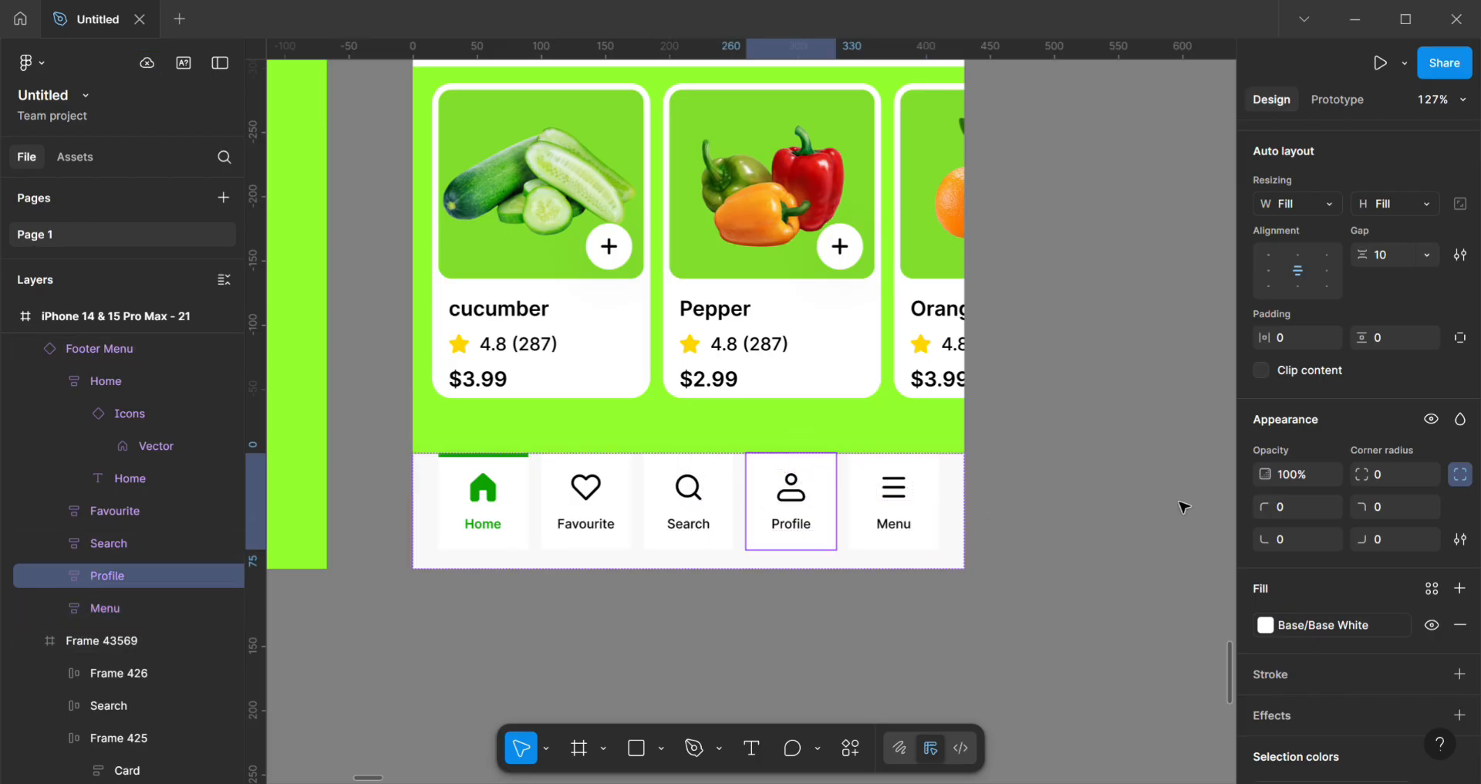
pyautogui.scroll(3, 1331, 447)
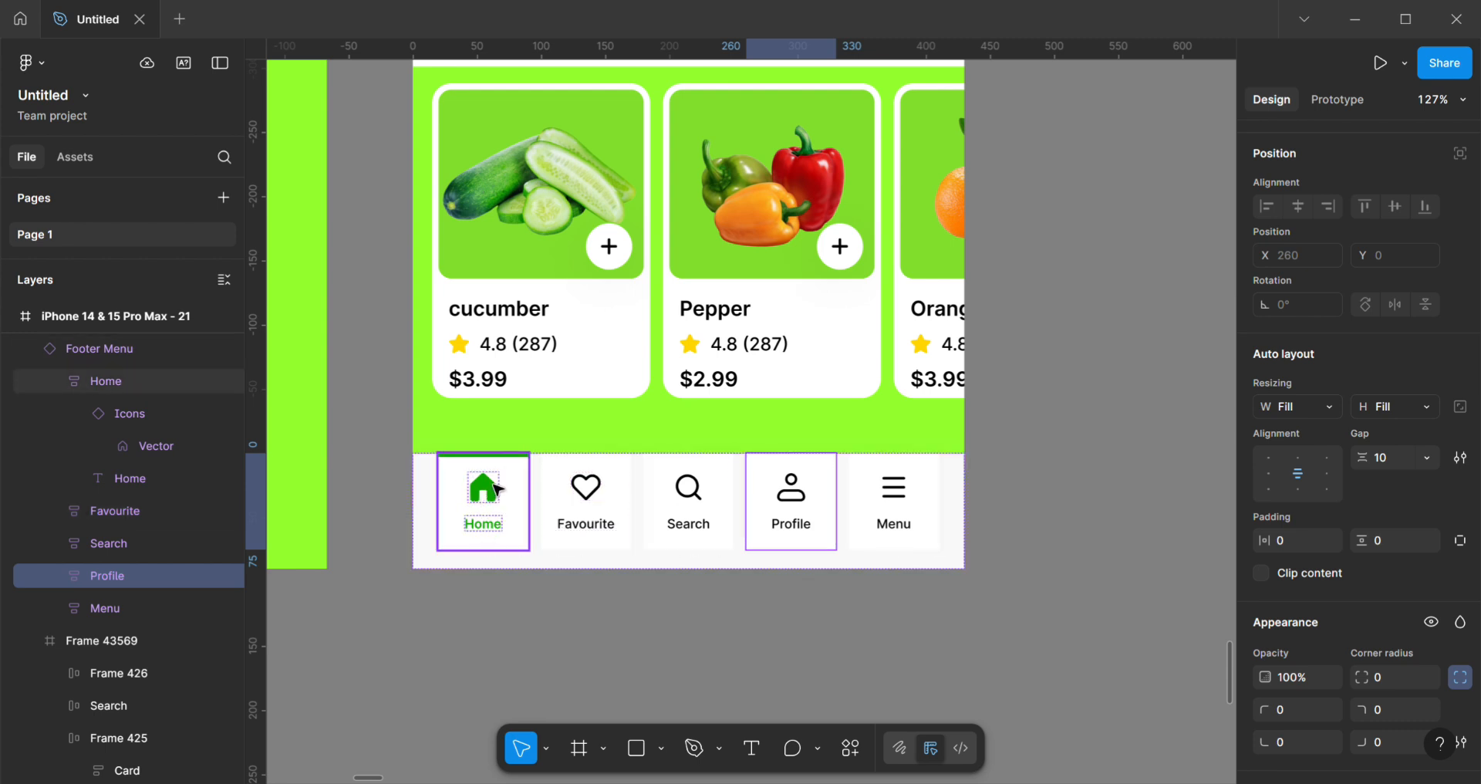
pyautogui.click(426, 528)
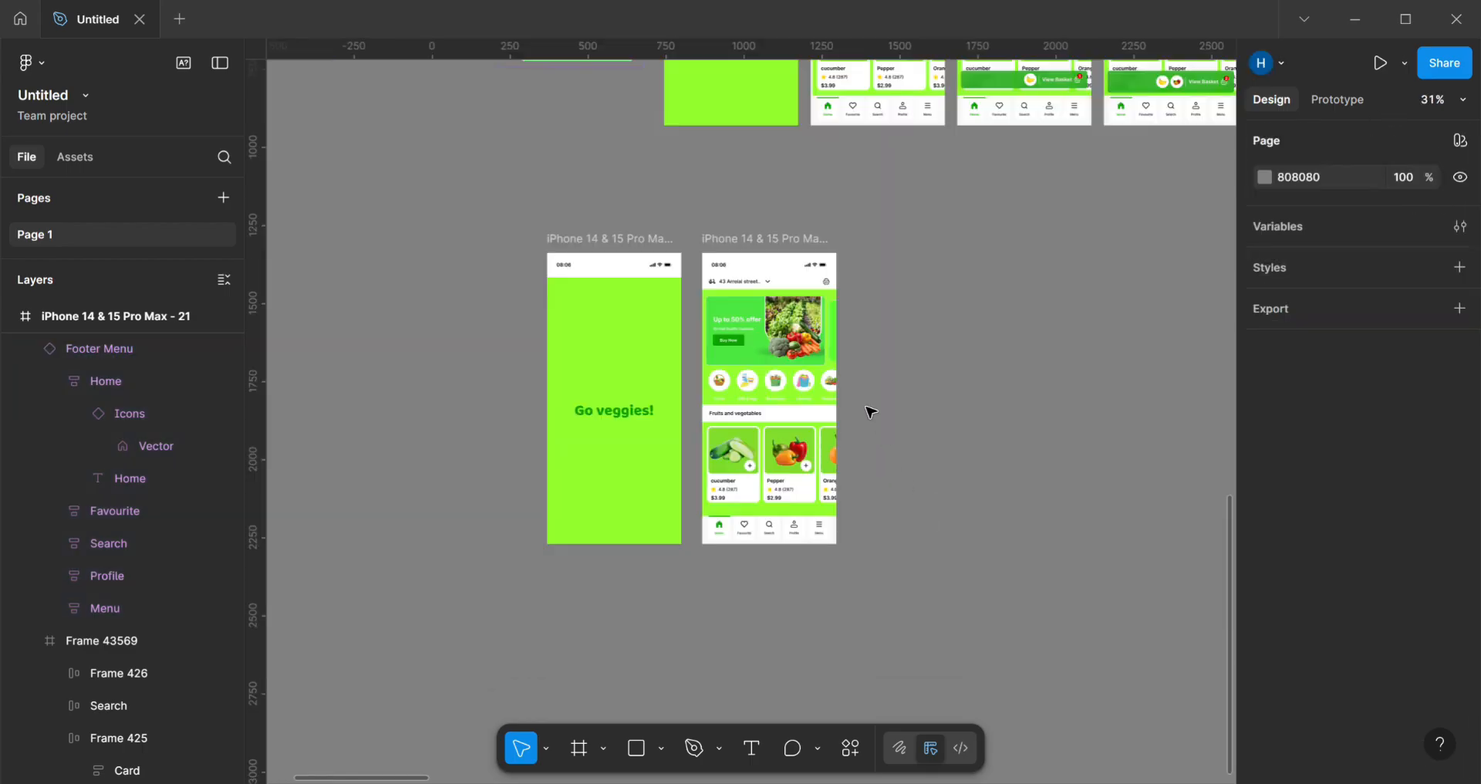
# Step: Resize the Fruits and vegetables frame, Frame 43569, on the iPhone 14 & 15 Pro Max - 21 screen to 431 × 1044
pyautogui.scroll(5, 870, 411)
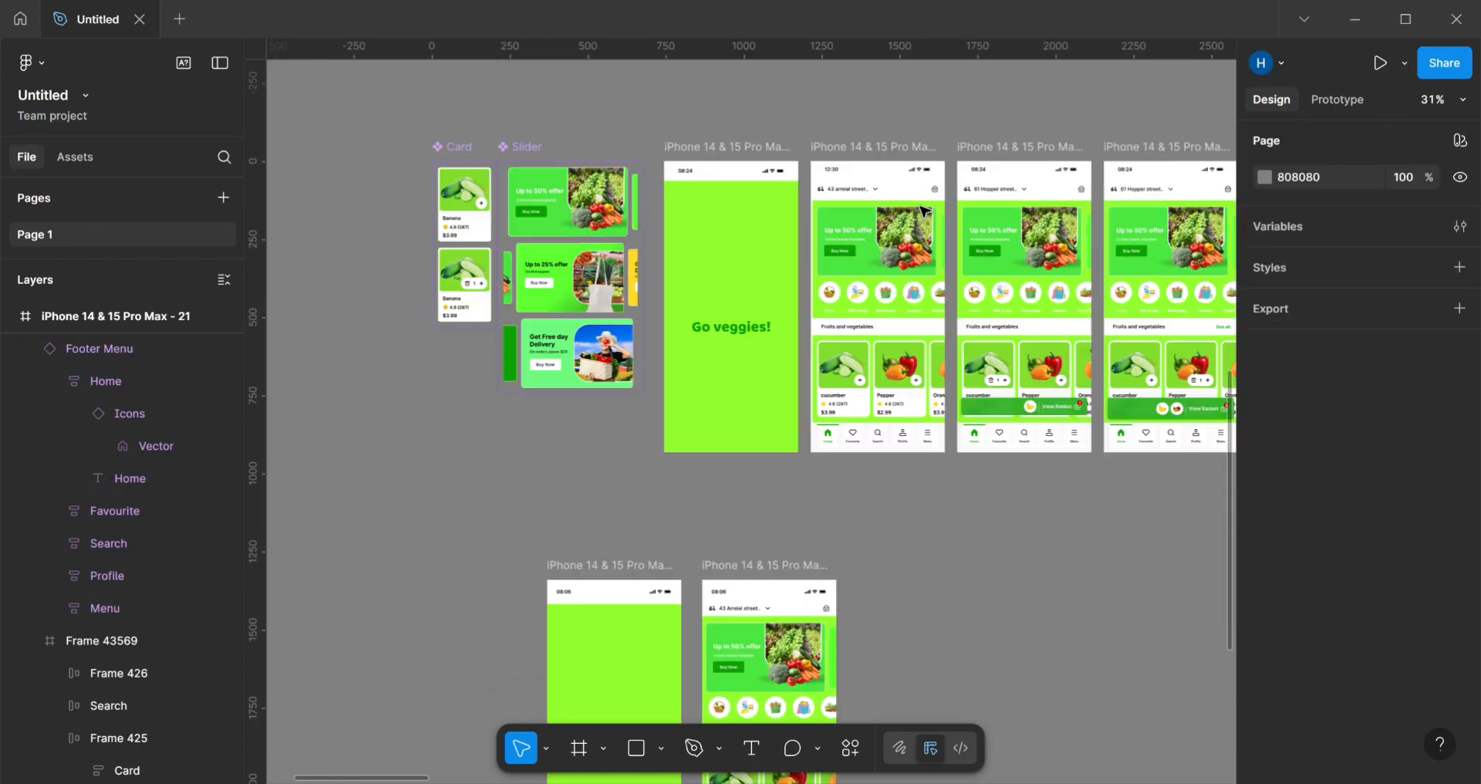
pyautogui.scroll(-3, 918, 223)
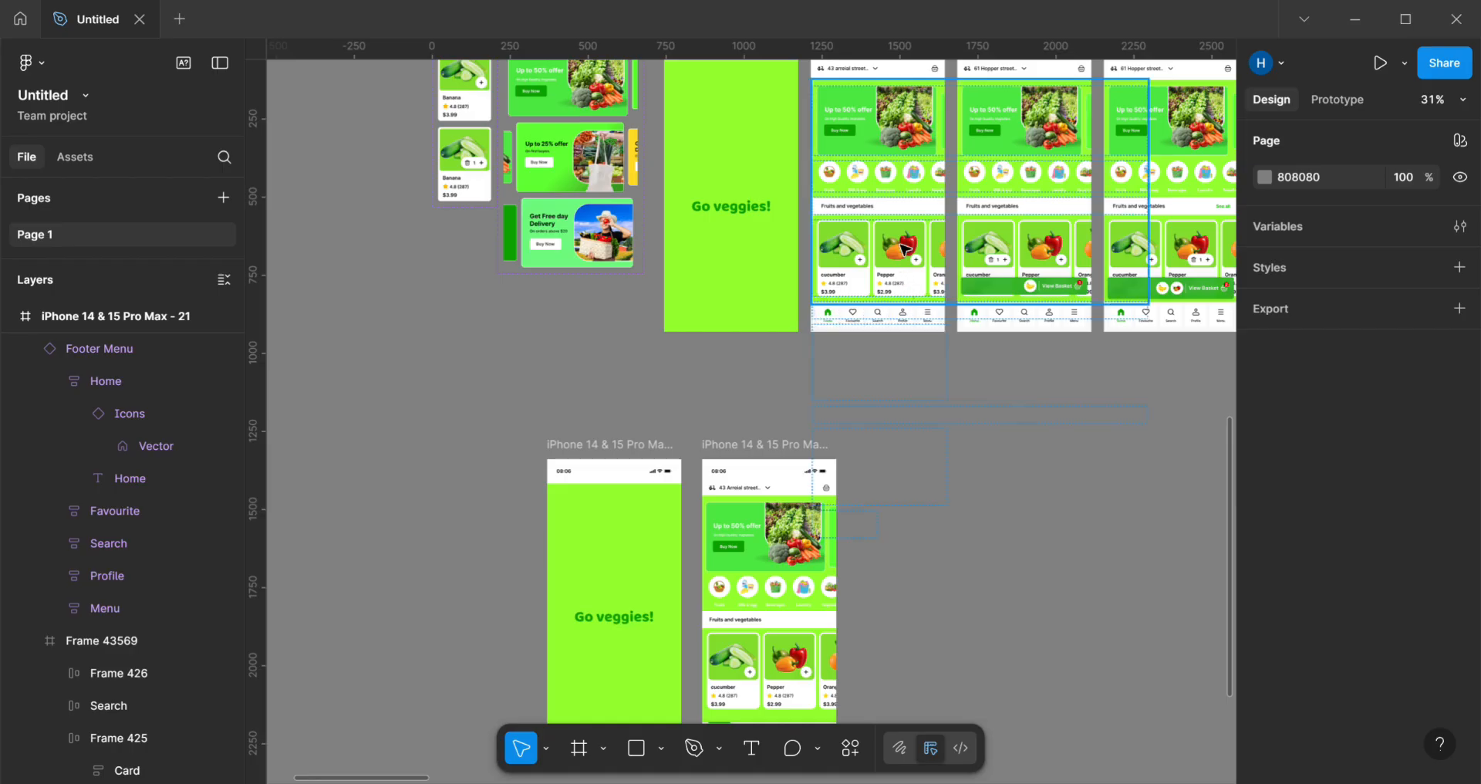
pyautogui.scroll(-7, 904, 247)
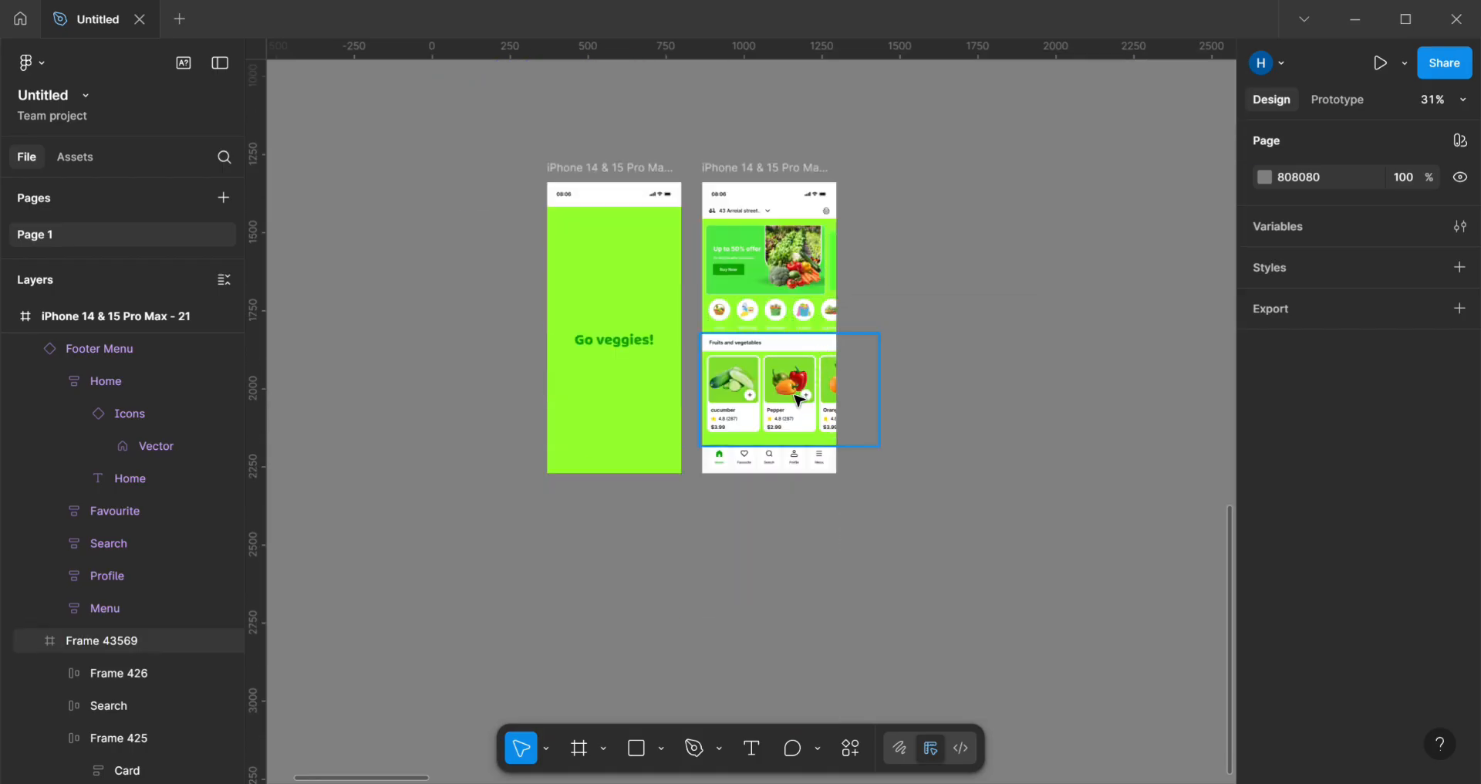
pyautogui.click(799, 401)
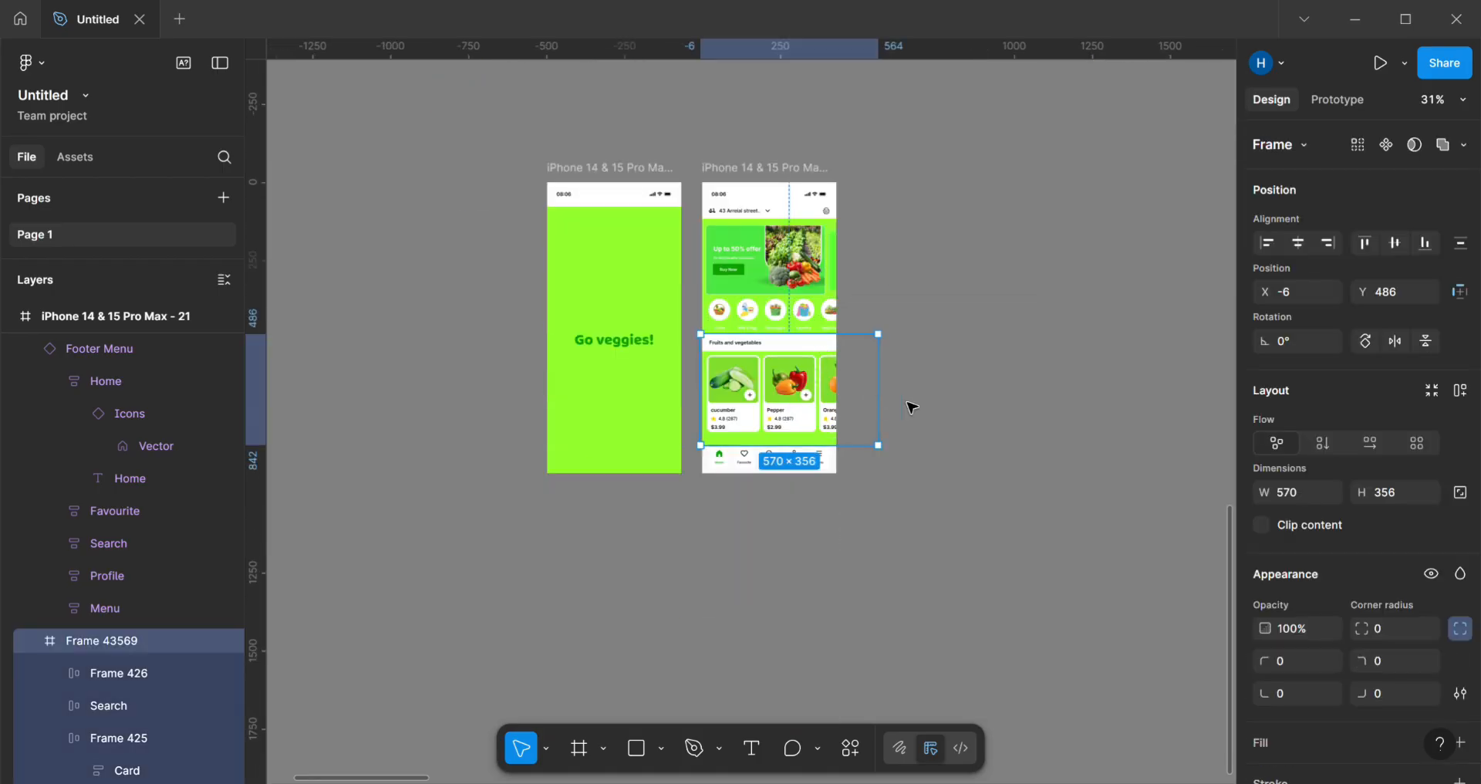
pyautogui.moveTo(898, 417); pyautogui.dragTo(849, 424)
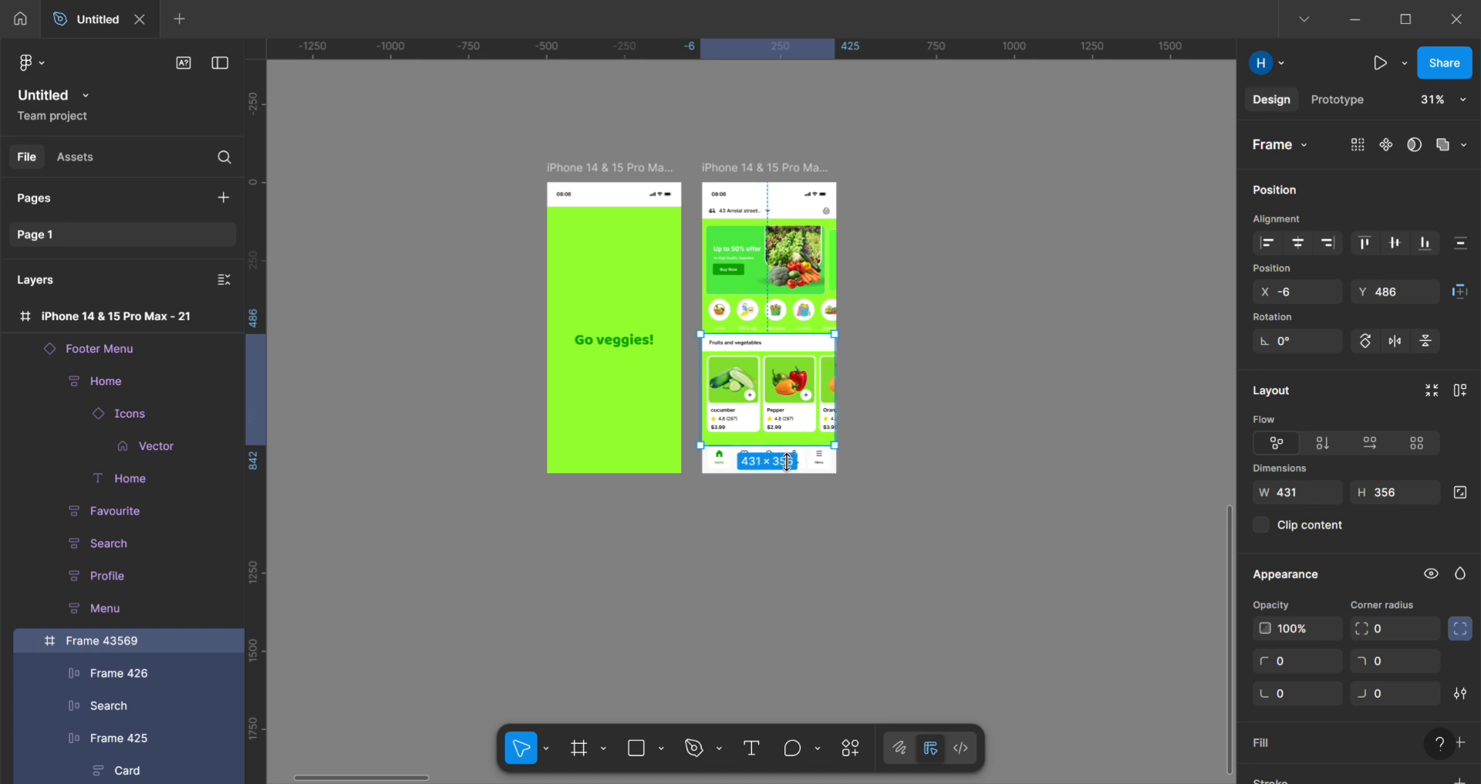
pyautogui.moveTo(787, 462); pyautogui.dragTo(772, 676)
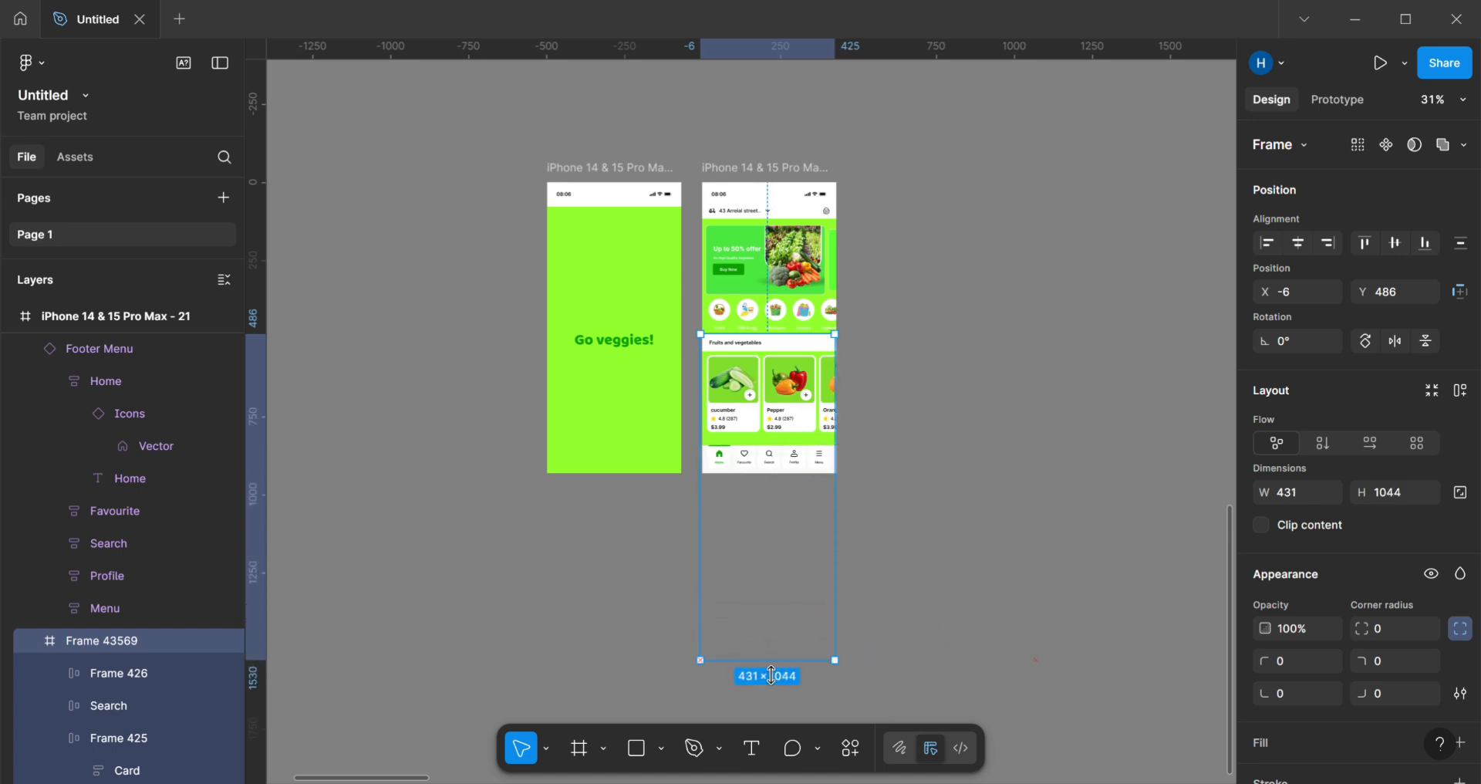
pyautogui.click(1021, 425)
pyautogui.click(786, 351)
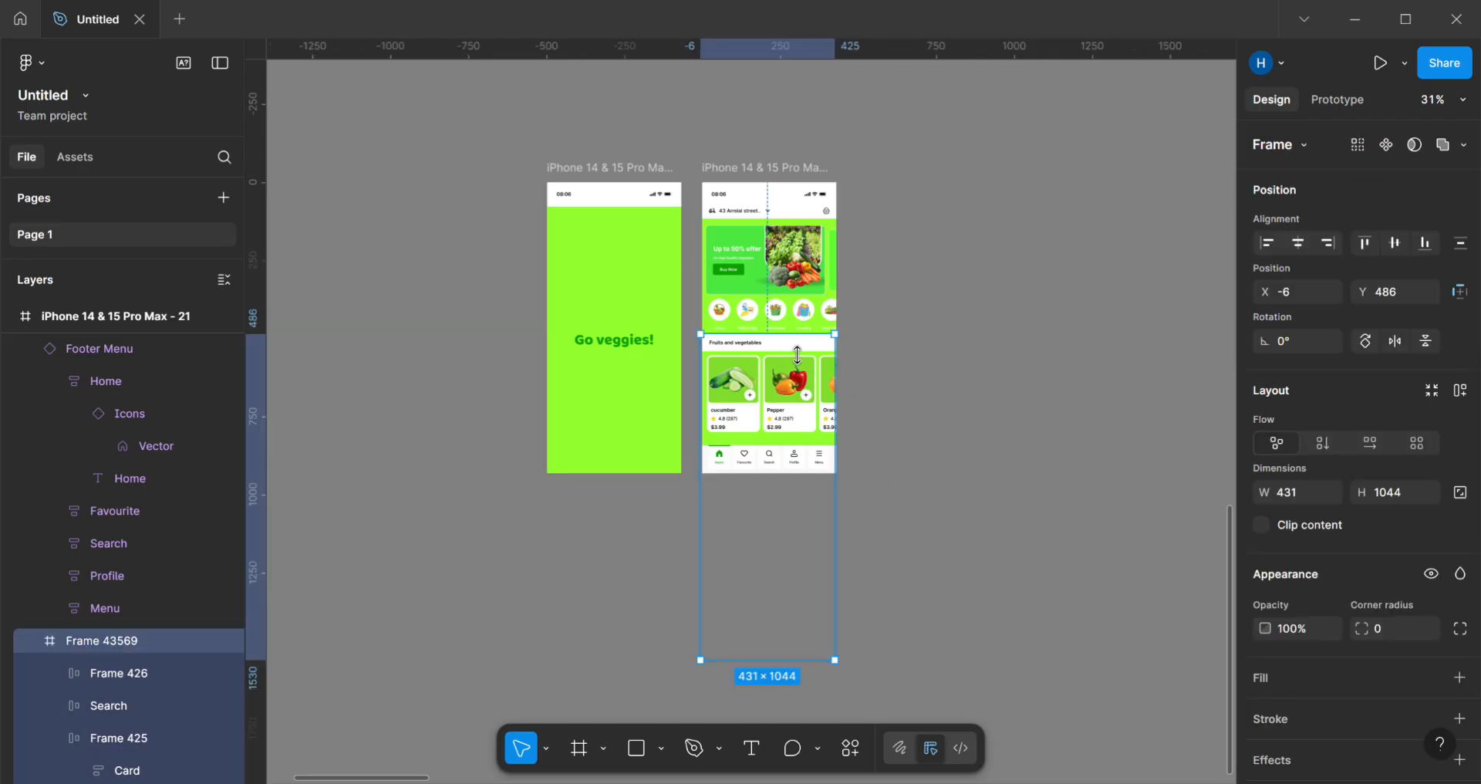
pyautogui.click(952, 355)
# Step: Extend the iPhone 14 & 15 Pro Max - 9 screen downward to a height of 1592
pyautogui.scroll(6, 952, 353)
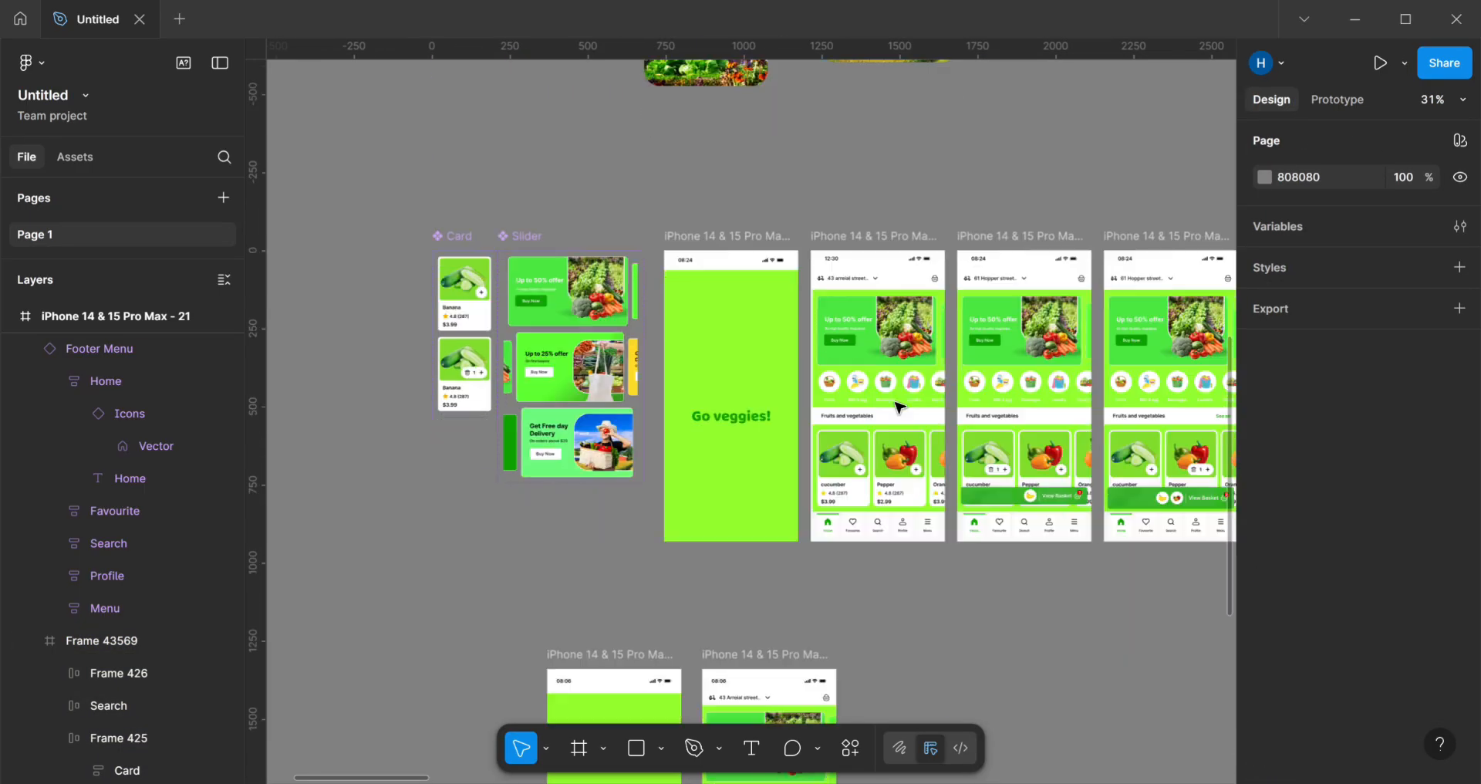
pyautogui.scroll(-1, 898, 407)
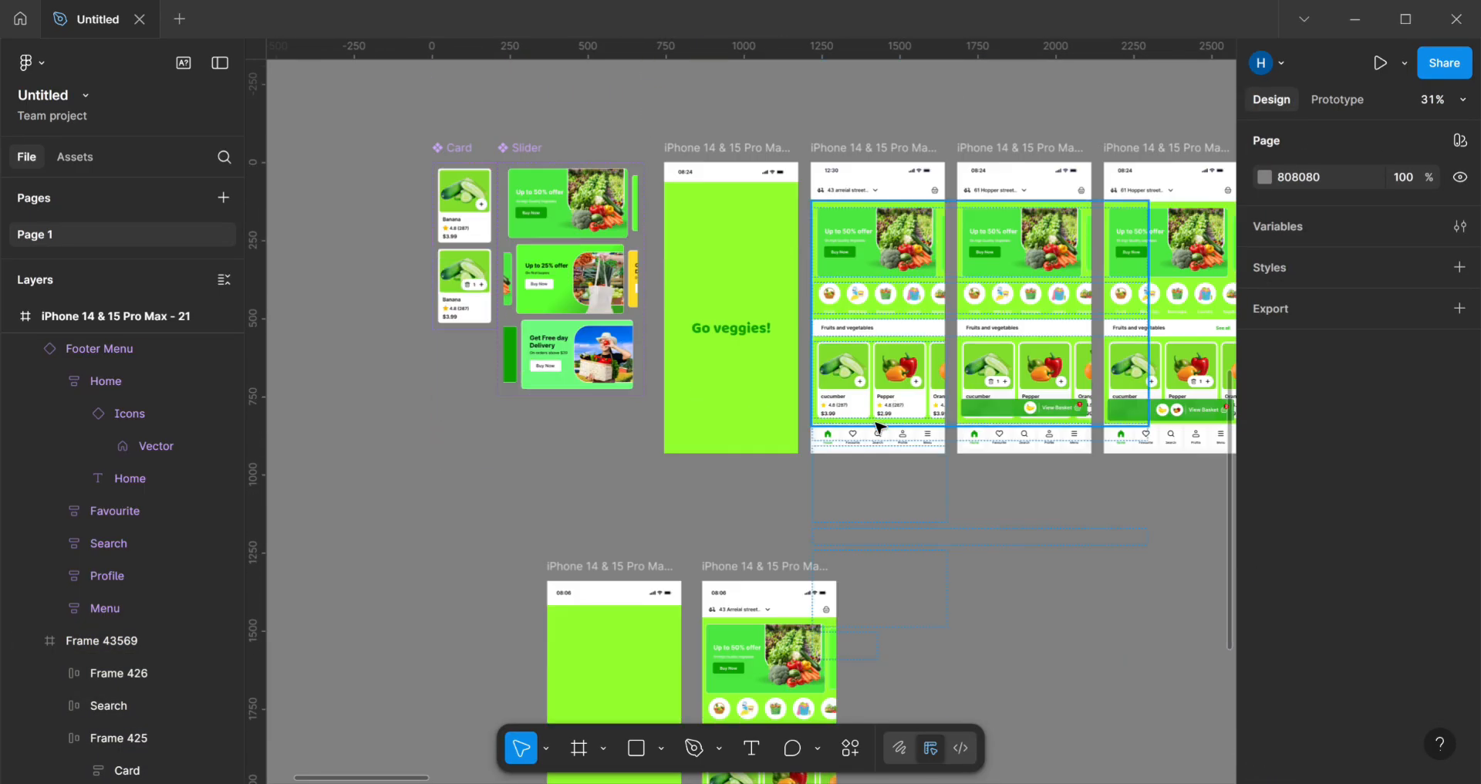
pyautogui.click(909, 147)
pyautogui.moveTo(892, 455); pyautogui.dragTo(889, 660)
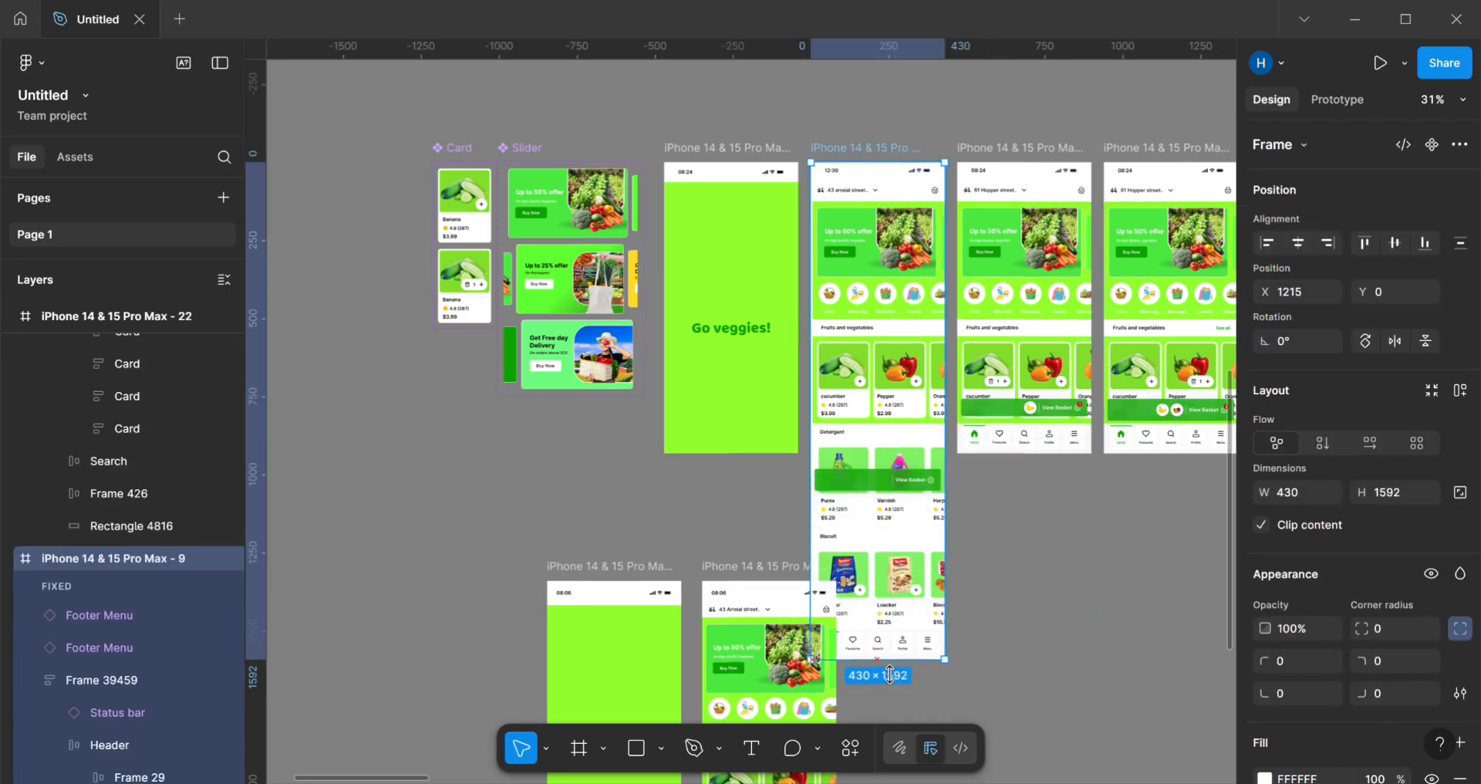
# Step: Copy the Detergent and Biscuit headings together with their product card rows from the extended screen
pyautogui.click(881, 588)
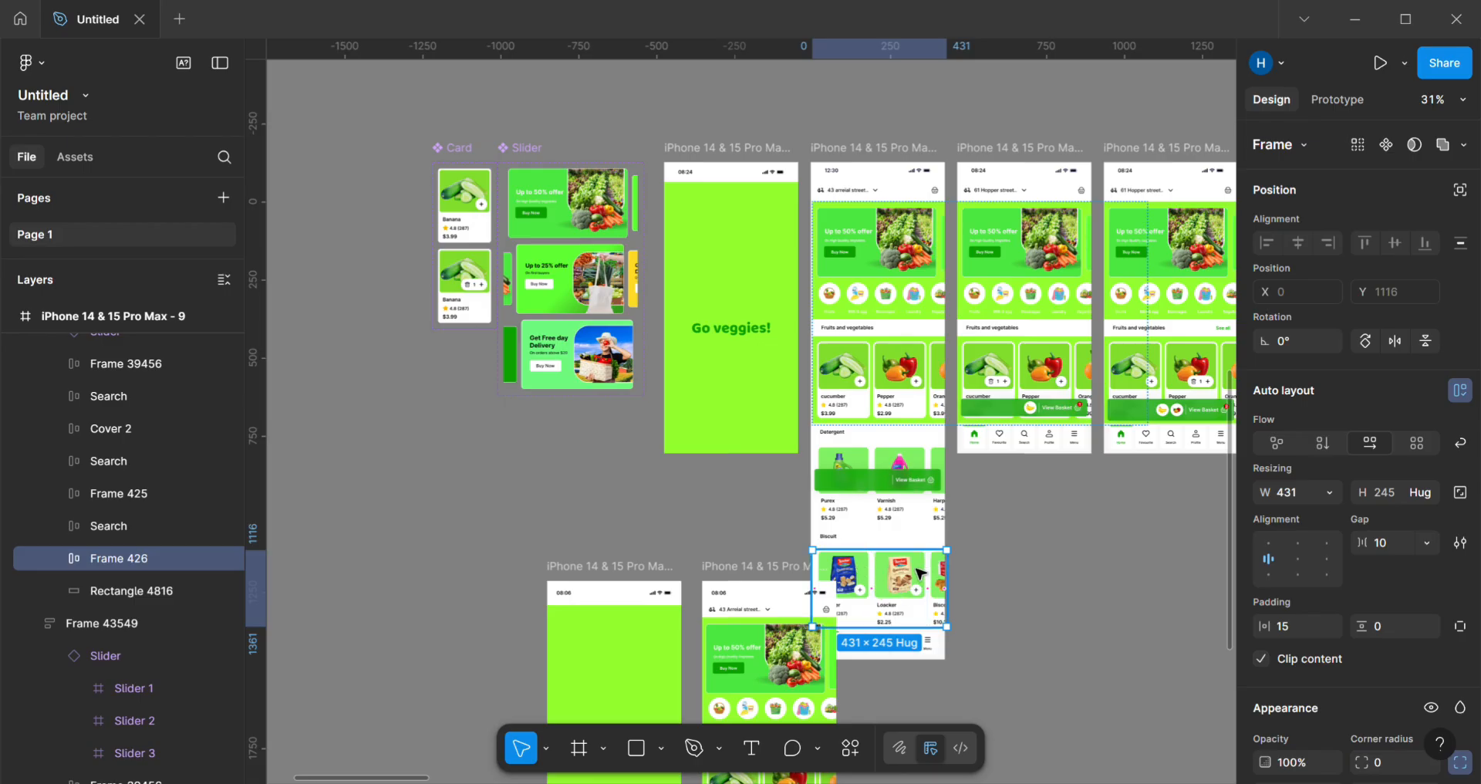
pyautogui.keyDown('shift'); pyautogui.click(885, 535); pyautogui.keyUp('shift')
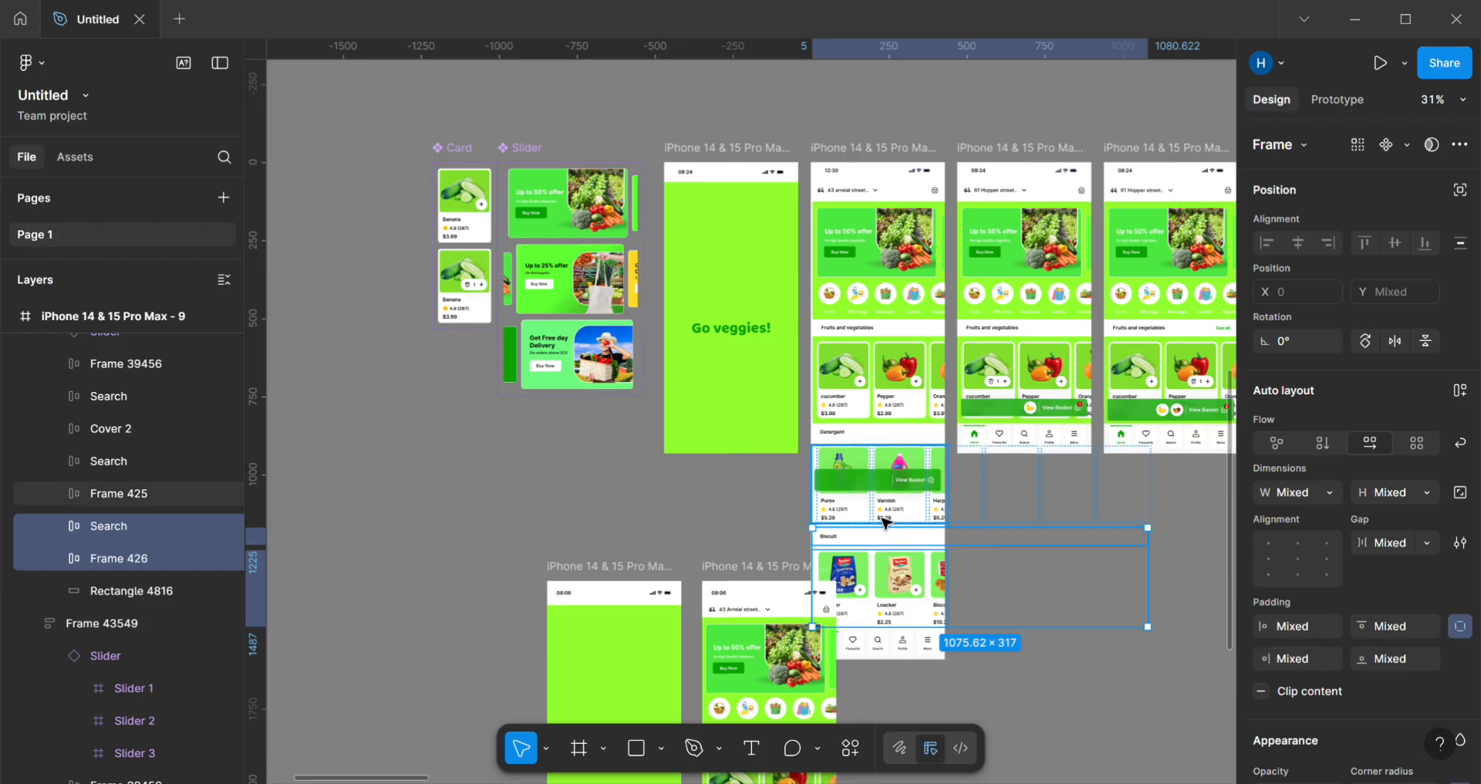
pyautogui.keyDown('shift'); pyautogui.click(894, 444); pyautogui.keyUp('shift')
pyautogui.keyDown('shift'); pyautogui.click(894, 442); pyautogui.keyUp('shift')
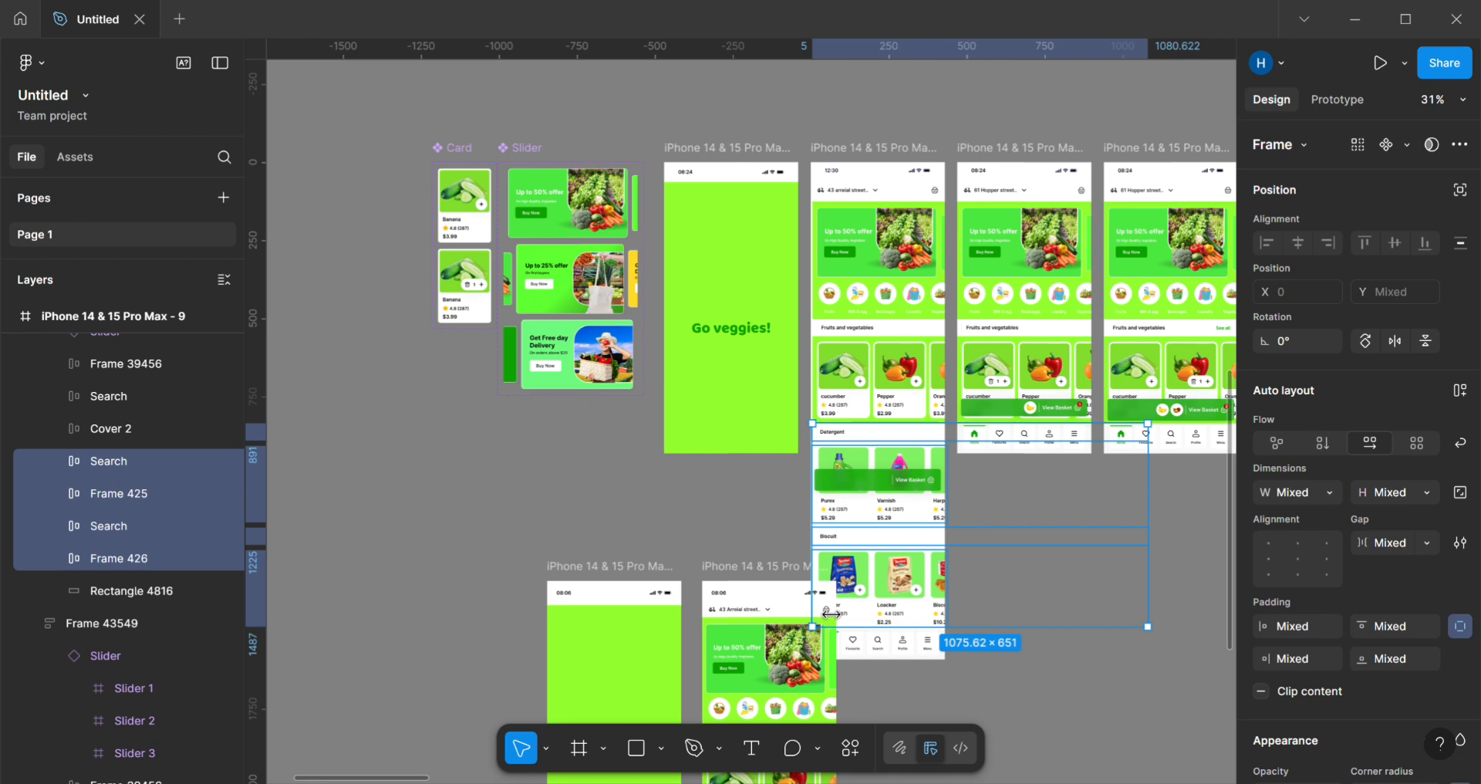
pyautogui.click(899, 668)
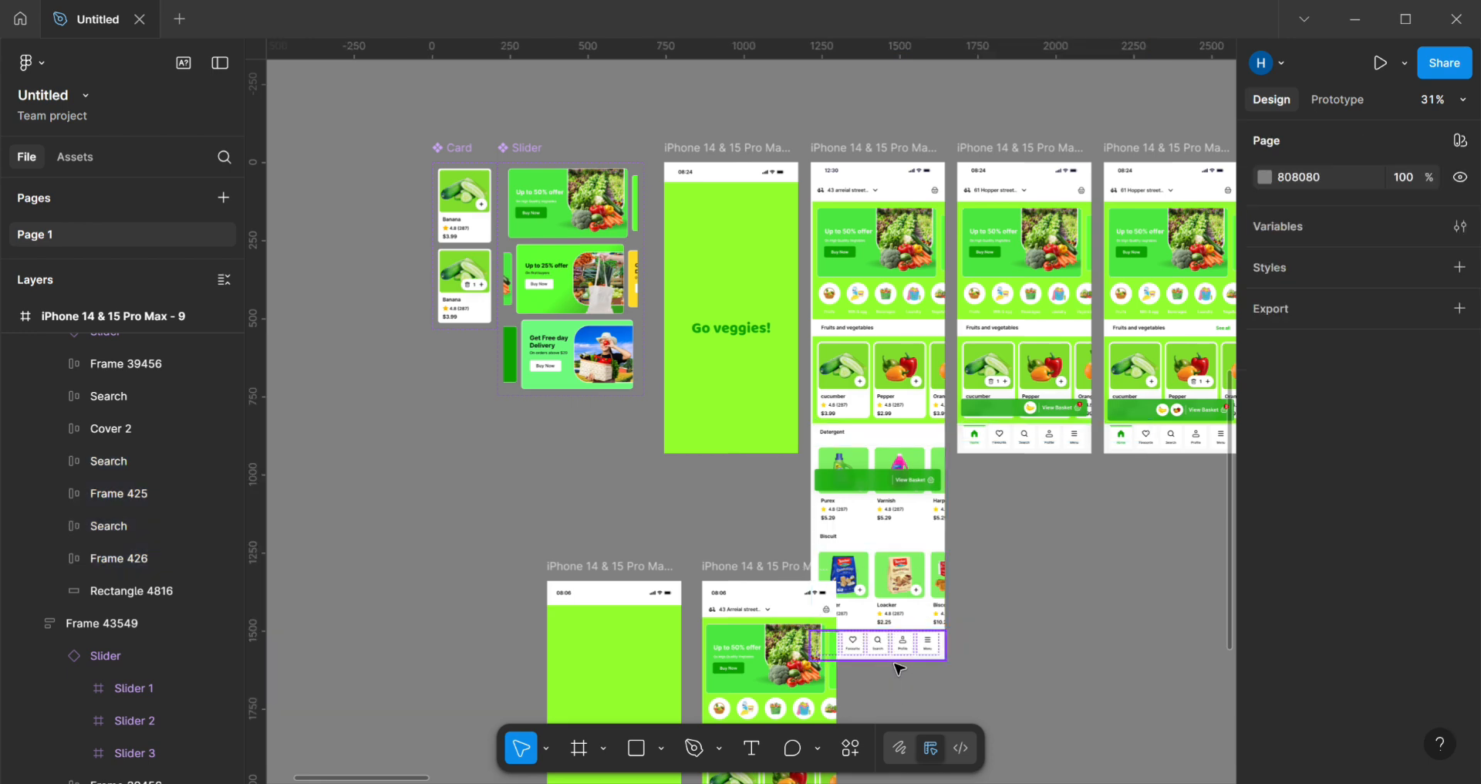
pyautogui.click(899, 657)
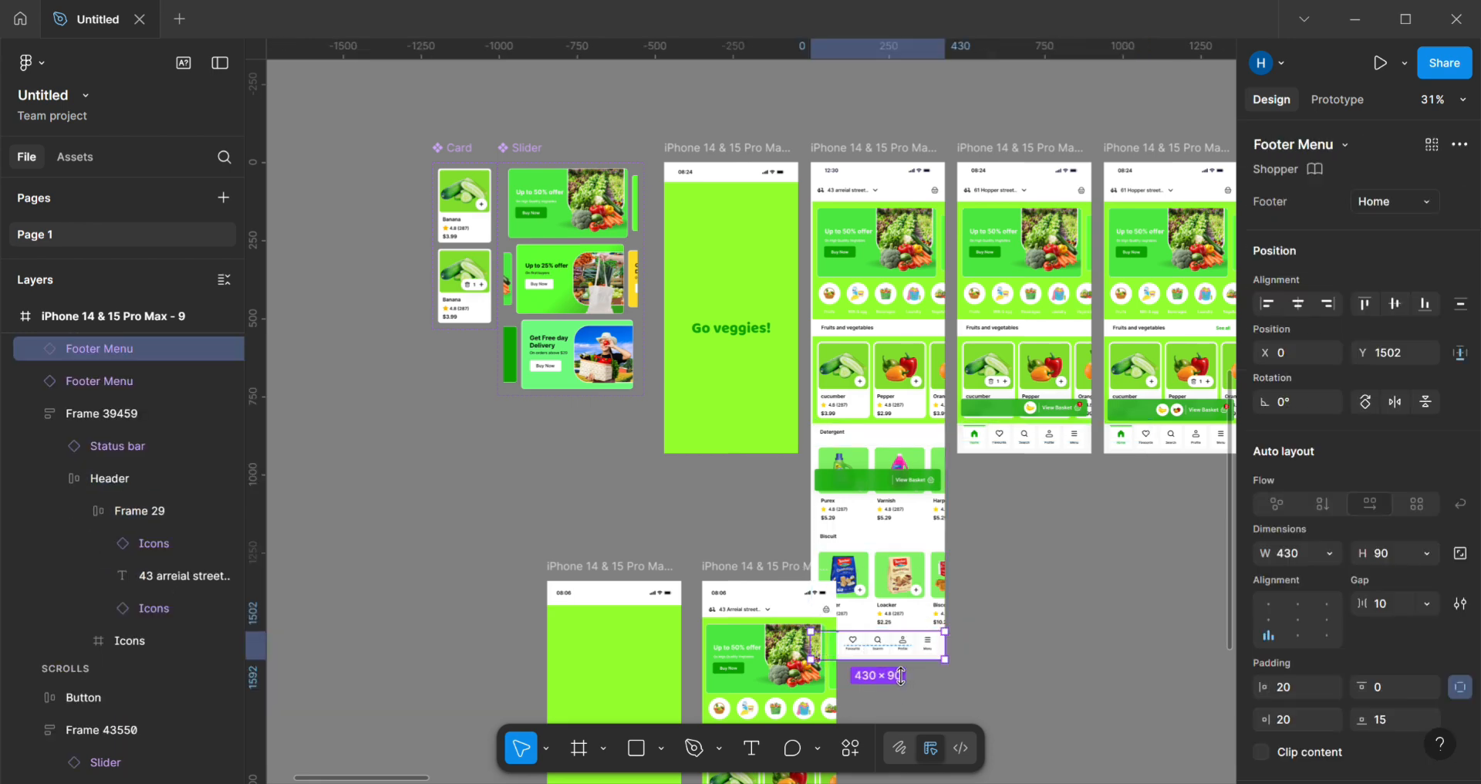
pyautogui.moveTo(900, 675); pyautogui.dragTo(903, 648)
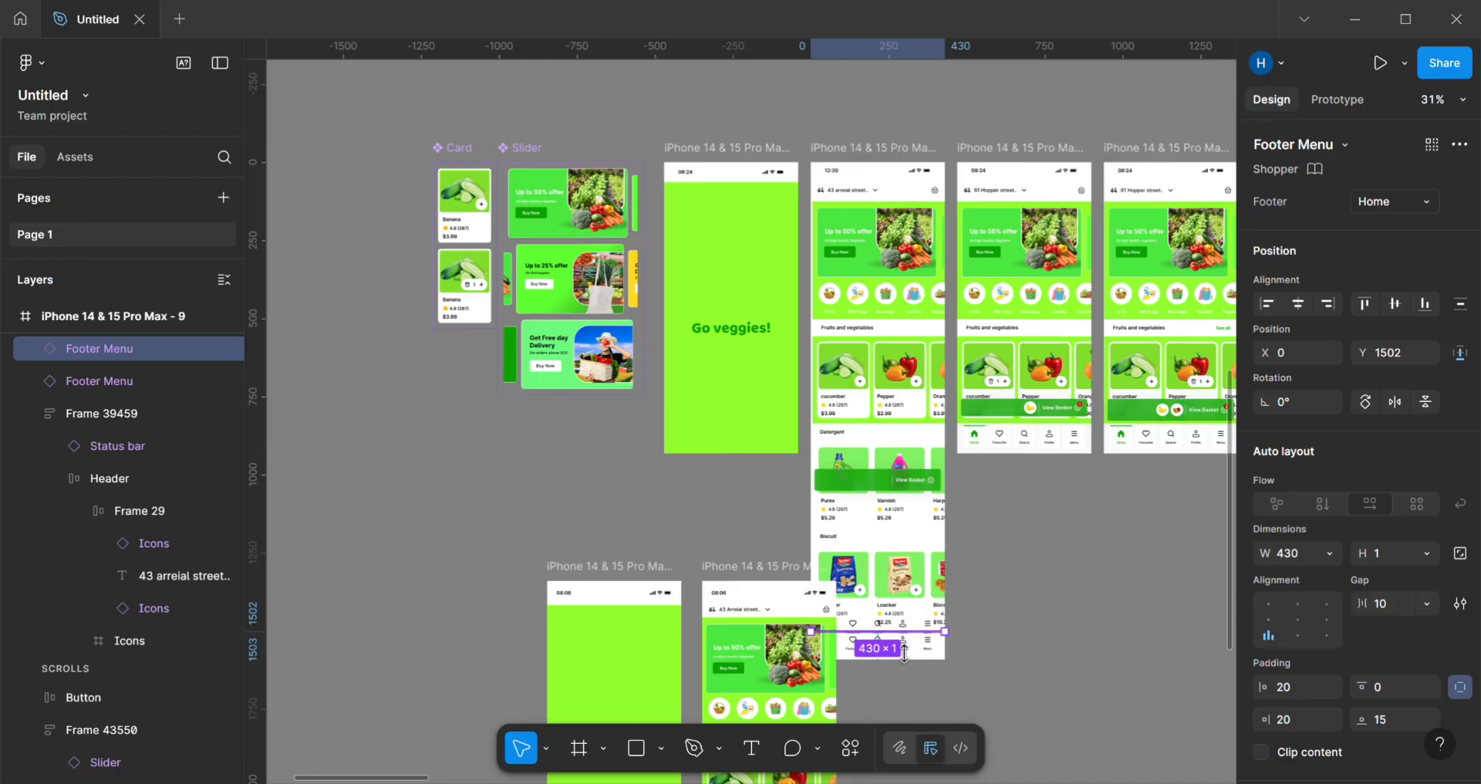
pyautogui.hotkey('ctrl', 'z')
# Step: Shorten the iPhone 14 & 15 Pro Max - 9 screen to a height of 927
pyautogui.click(892, 158)
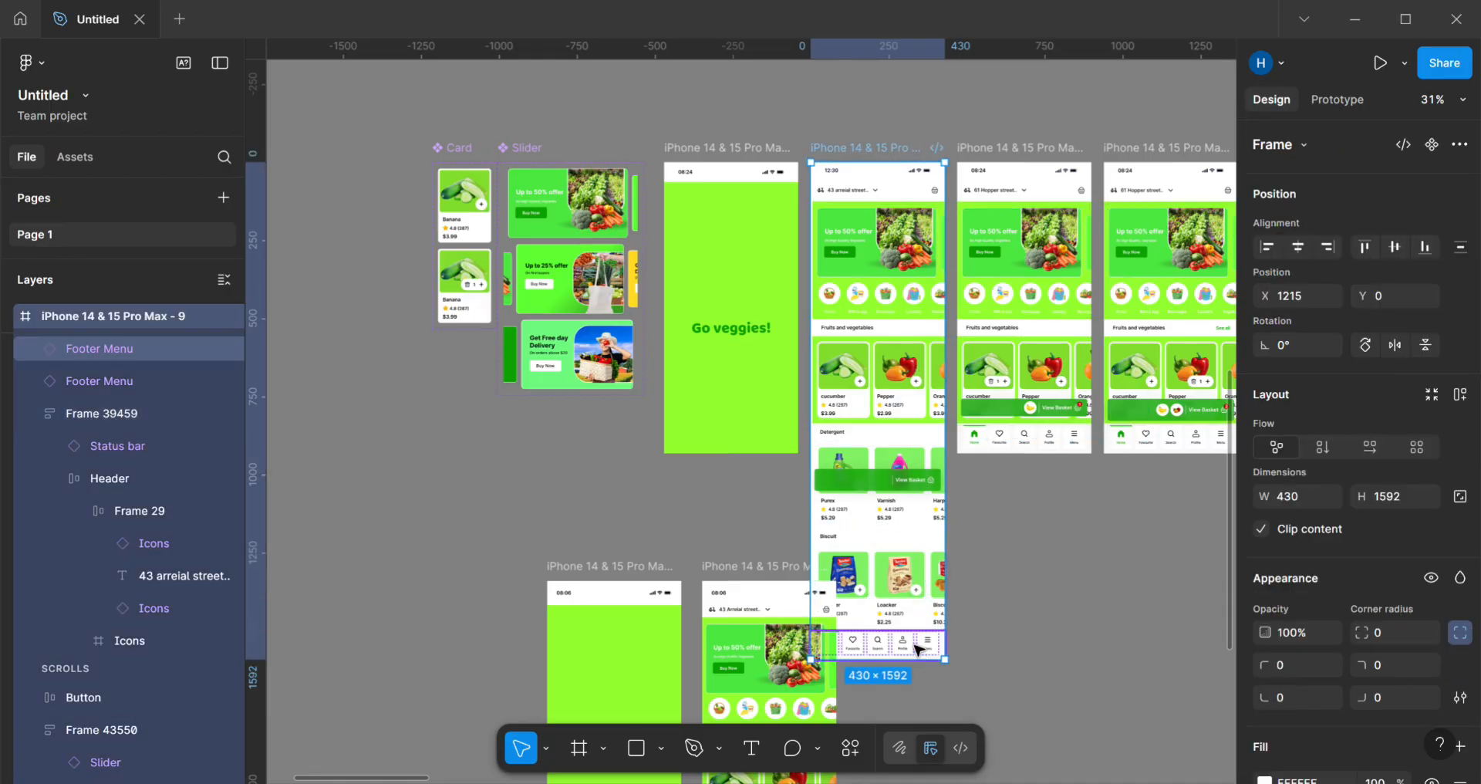
pyautogui.moveTo(926, 669); pyautogui.dragTo(931, 467)
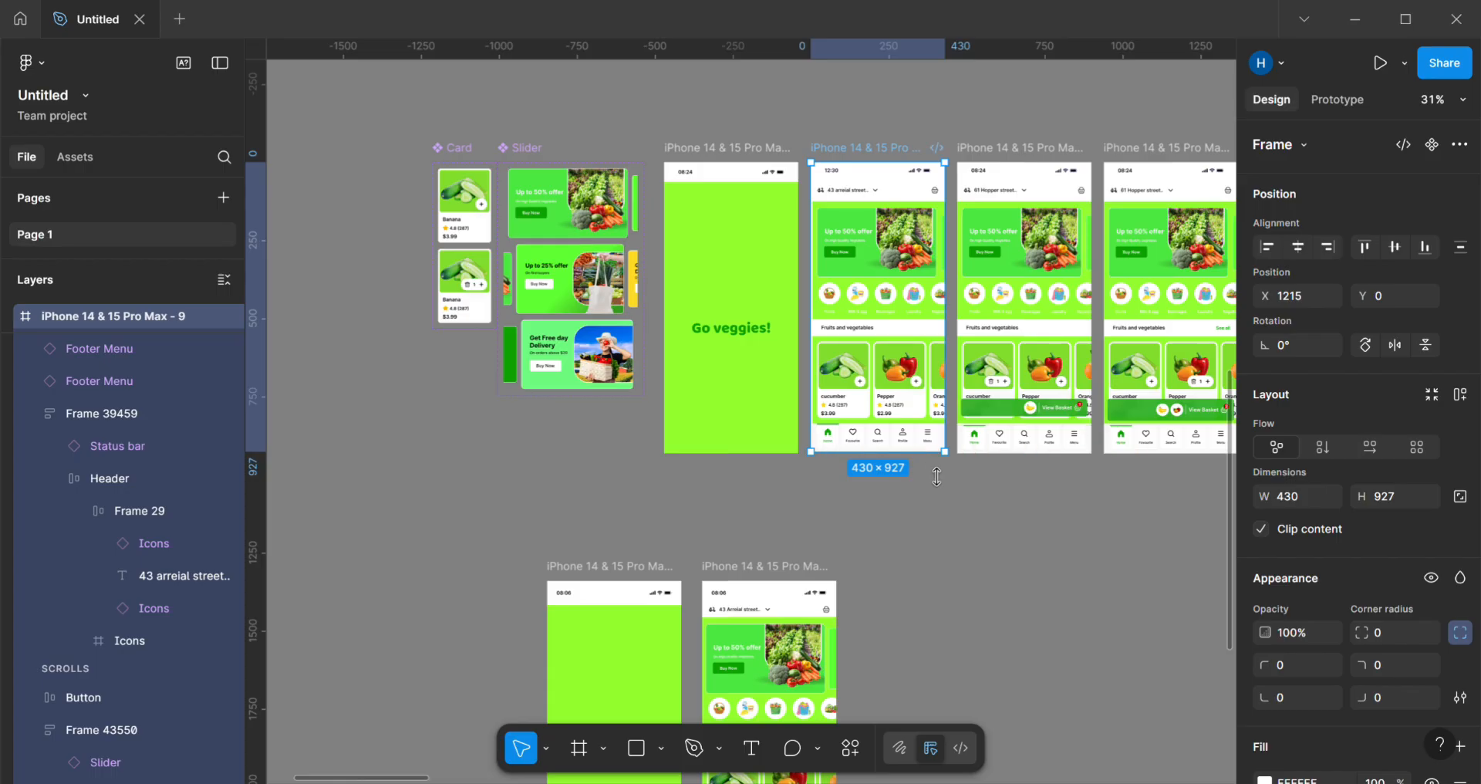
pyautogui.click(947, 599)
# Step: Paste the copied Detergent and Biscuit sections into Frame 43569 on the iPhone 14 & 15 Pro Max - 21 screen
pyautogui.scroll(-3, 902, 569)
pyautogui.scroll(2, 904, 561)
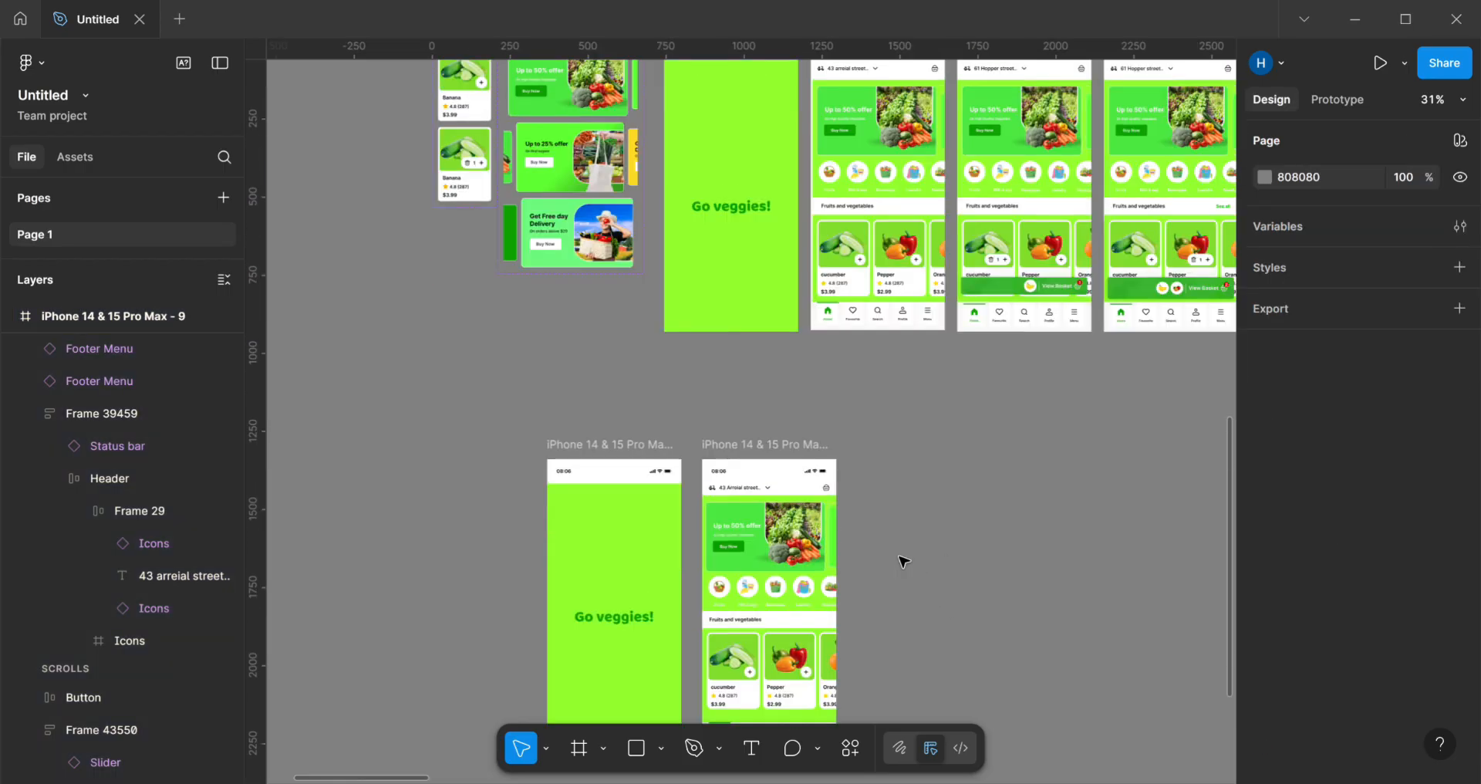
pyautogui.scroll(-3, 872, 516)
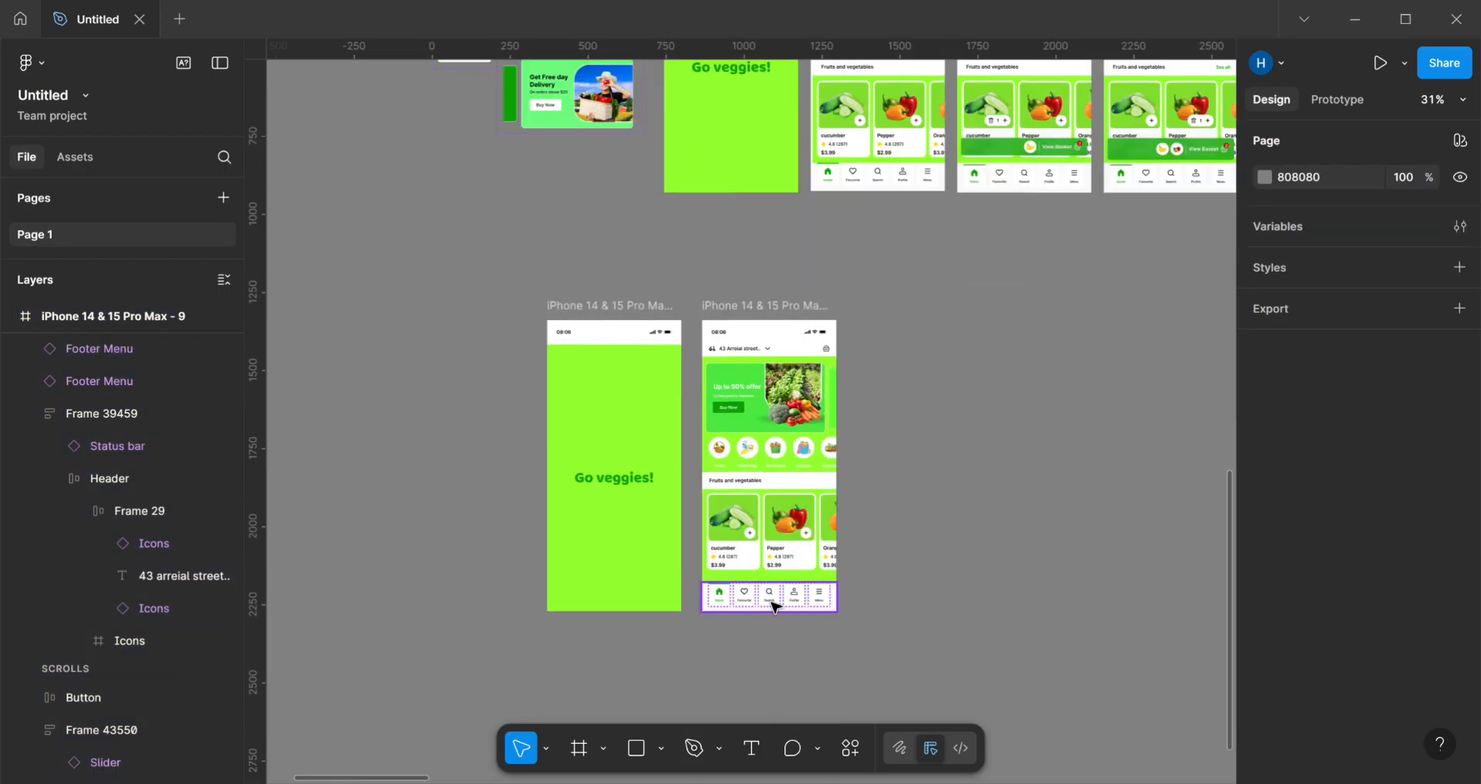
pyautogui.scroll(1, 775, 607)
pyautogui.click(761, 485)
pyautogui.scroll(-3, 770, 510)
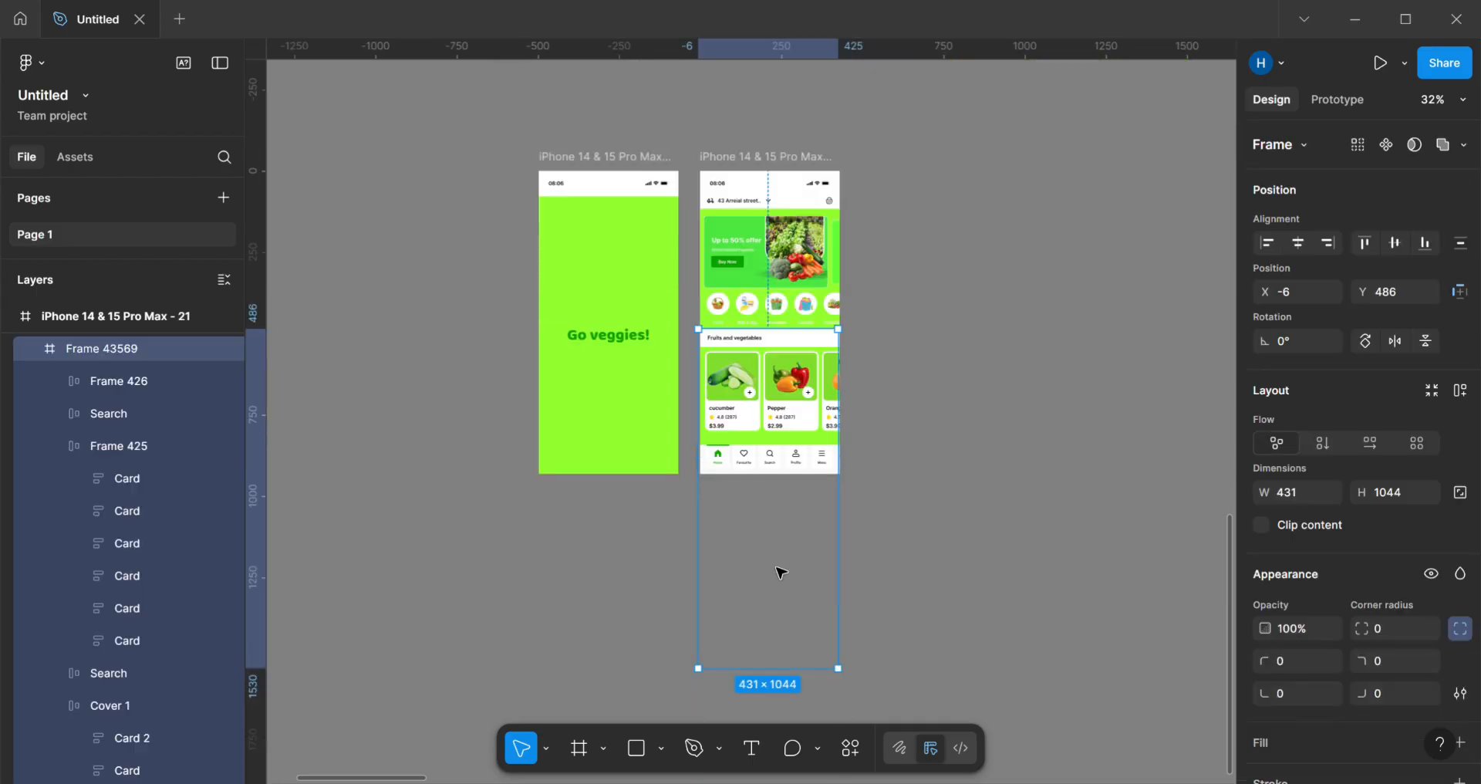
pyautogui.hotkey('ctrl', 'v')
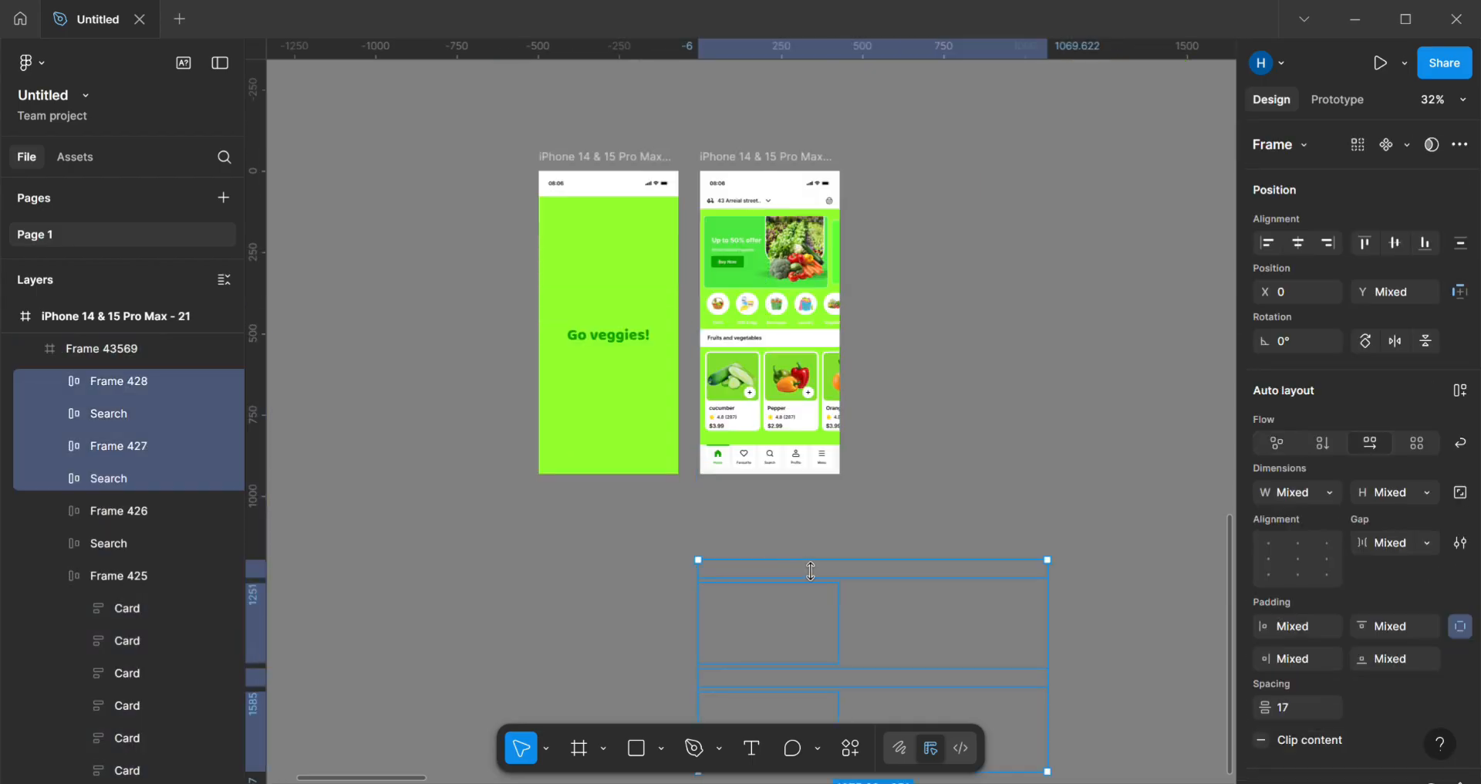
pyautogui.click(771, 340)
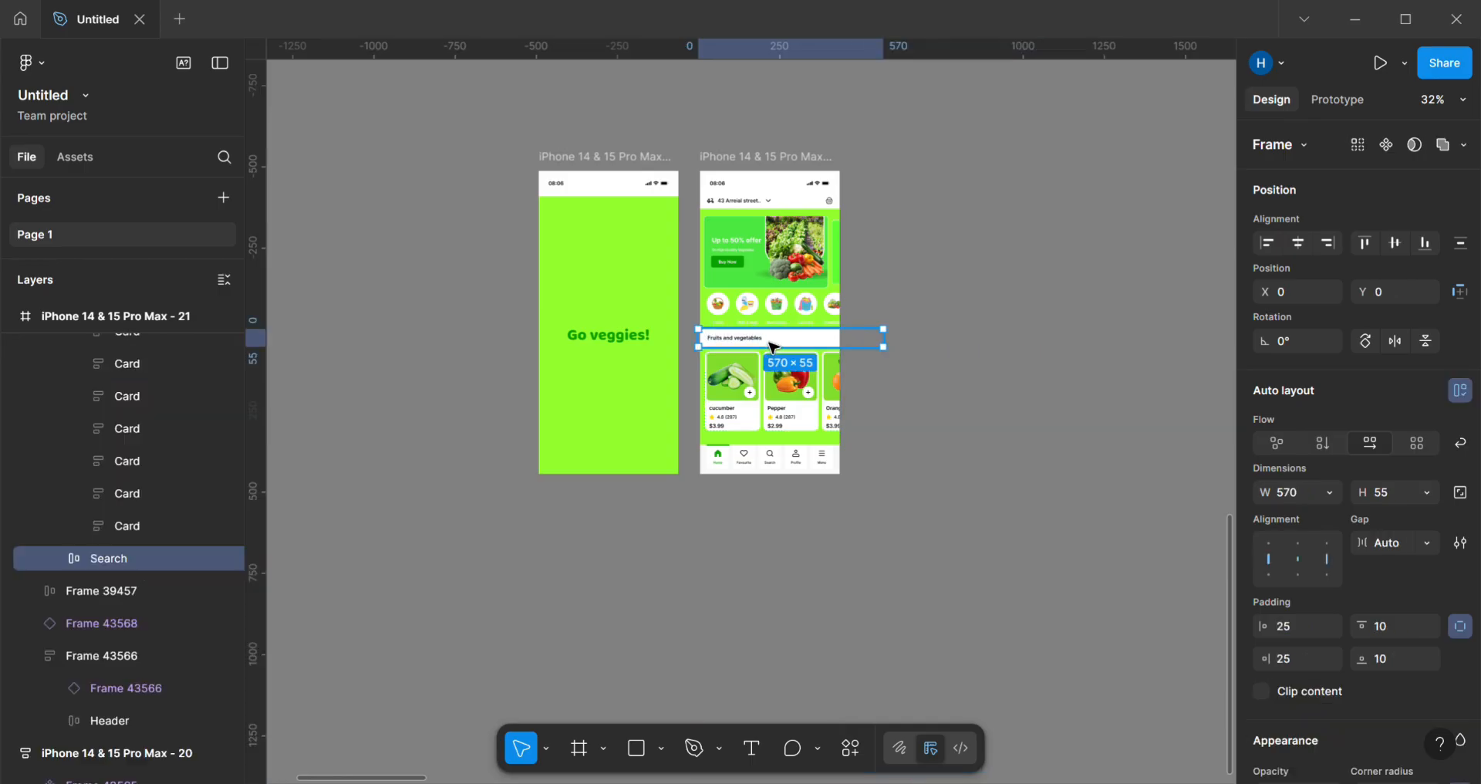
pyautogui.click(758, 417)
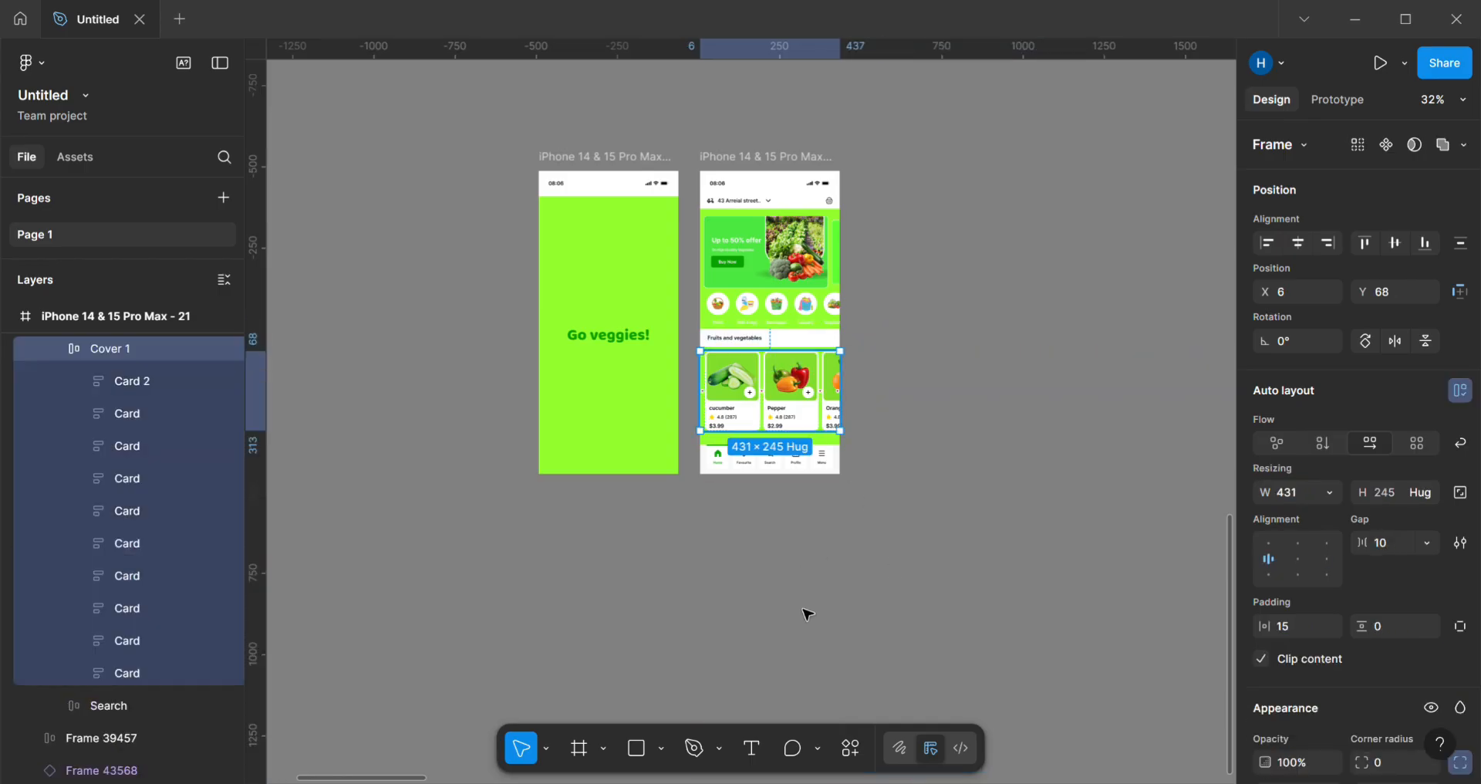
pyautogui.click(739, 510)
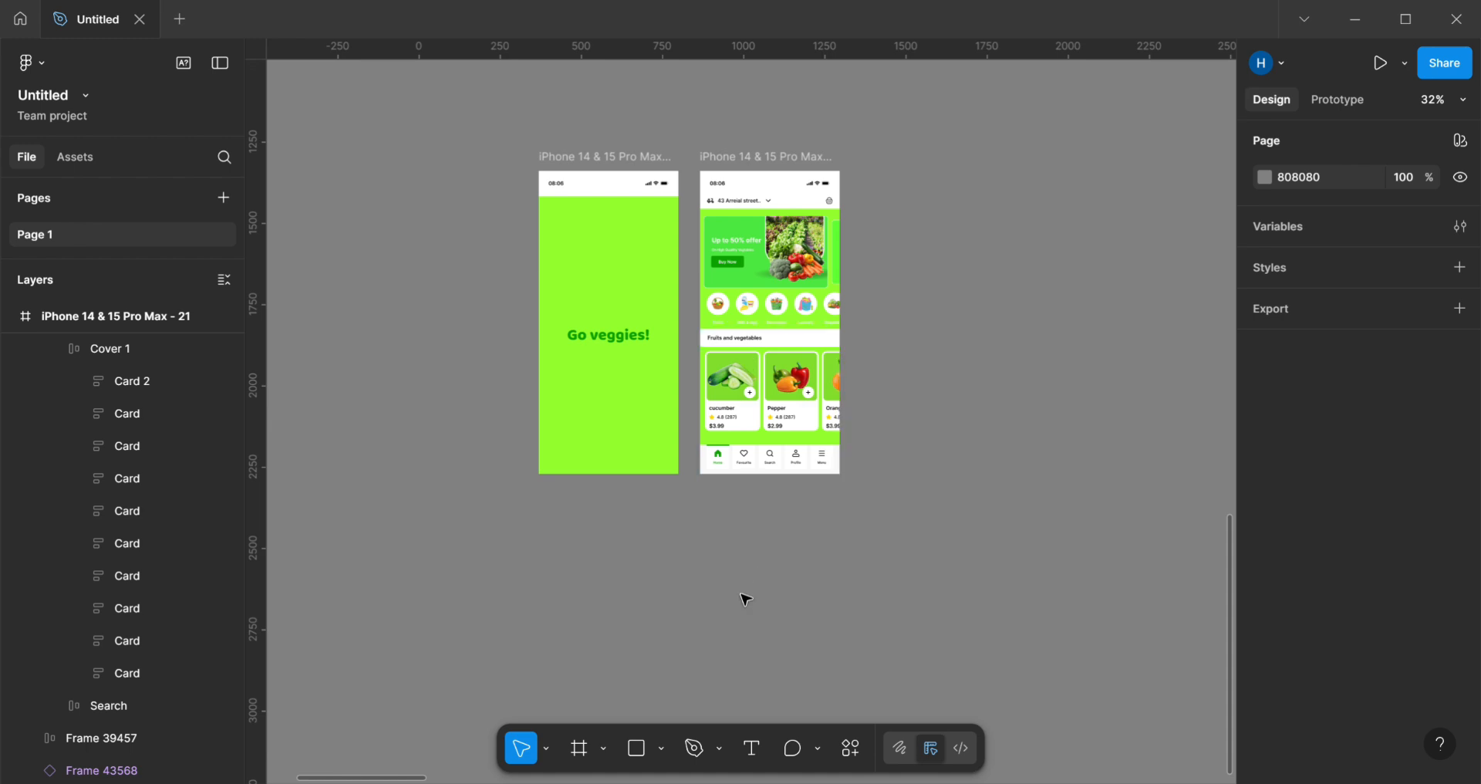
pyautogui.click(746, 388)
pyautogui.click(708, 709)
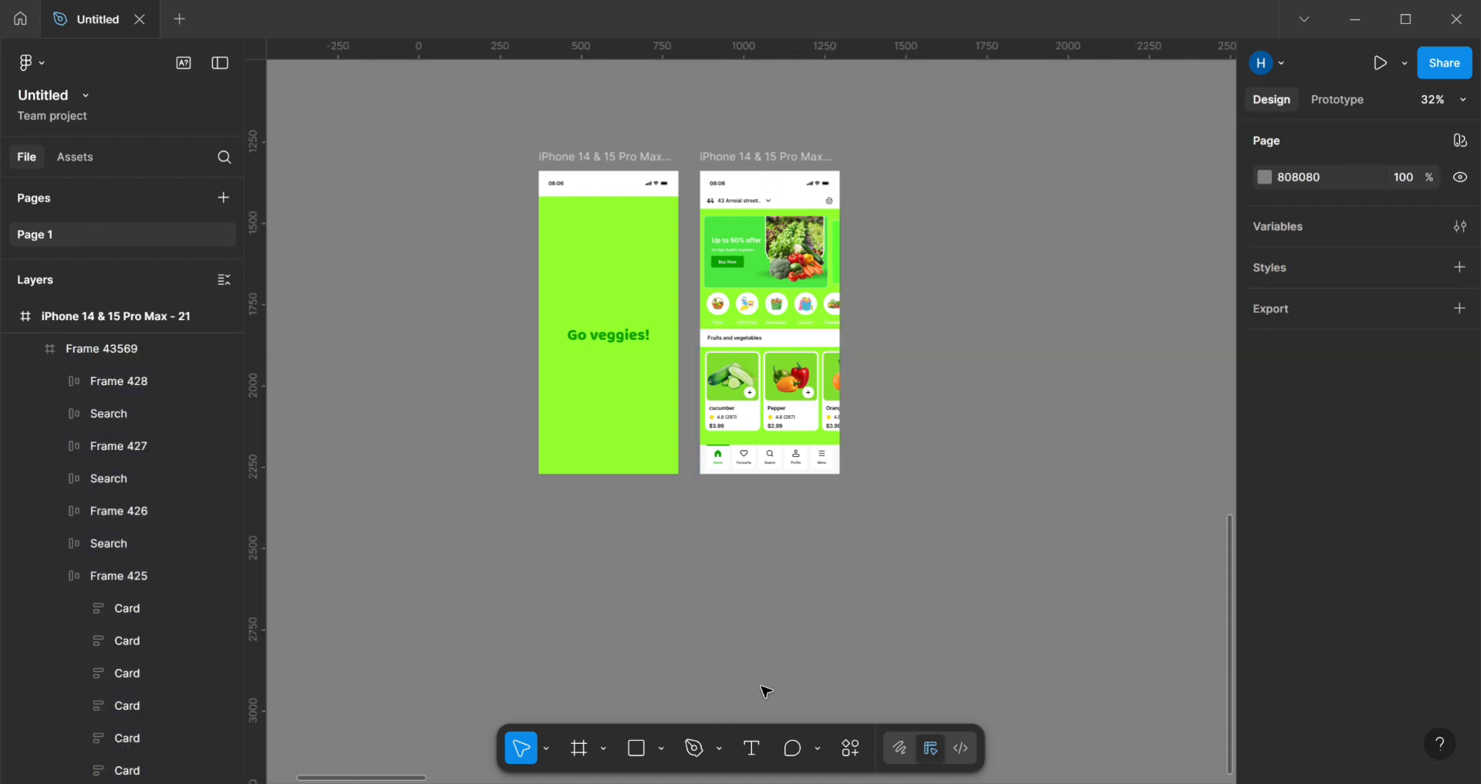
# Step: Restore the selection of the pasted Detergent and Biscuit sections and move them up to X 6, just below the Fruits and vegetables cards
pyautogui.hotkey('ctrl', 'z')
pyautogui.hotkey('ctrl', 'z')
pyautogui.hotkey('ctrl', 'z')
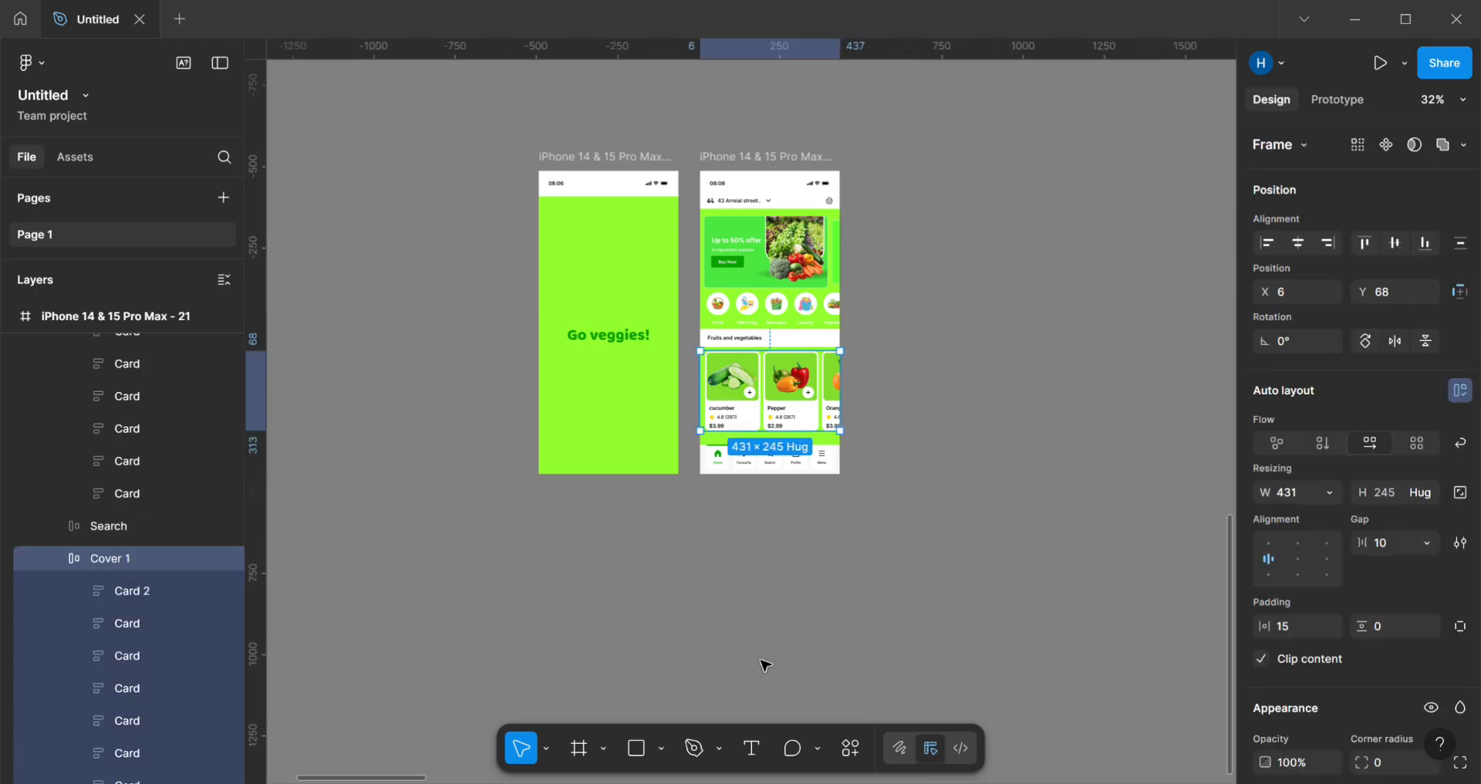
pyautogui.hotkey('ctrl', 'z')
pyautogui.hotkey('ctrl', 'z')
pyautogui.hotkey('ctrl', 'z')
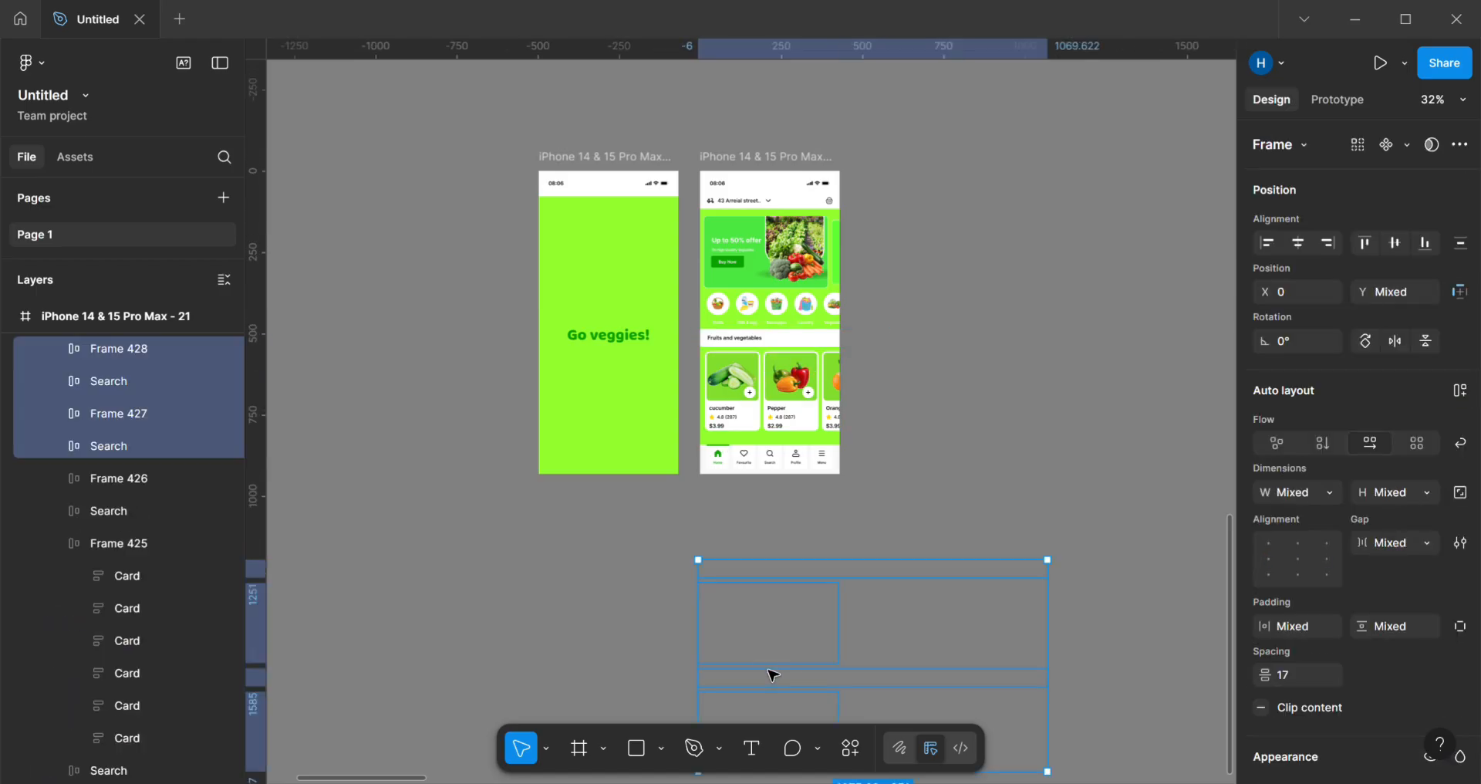
pyautogui.moveTo(785, 642); pyautogui.dragTo(794, 494)
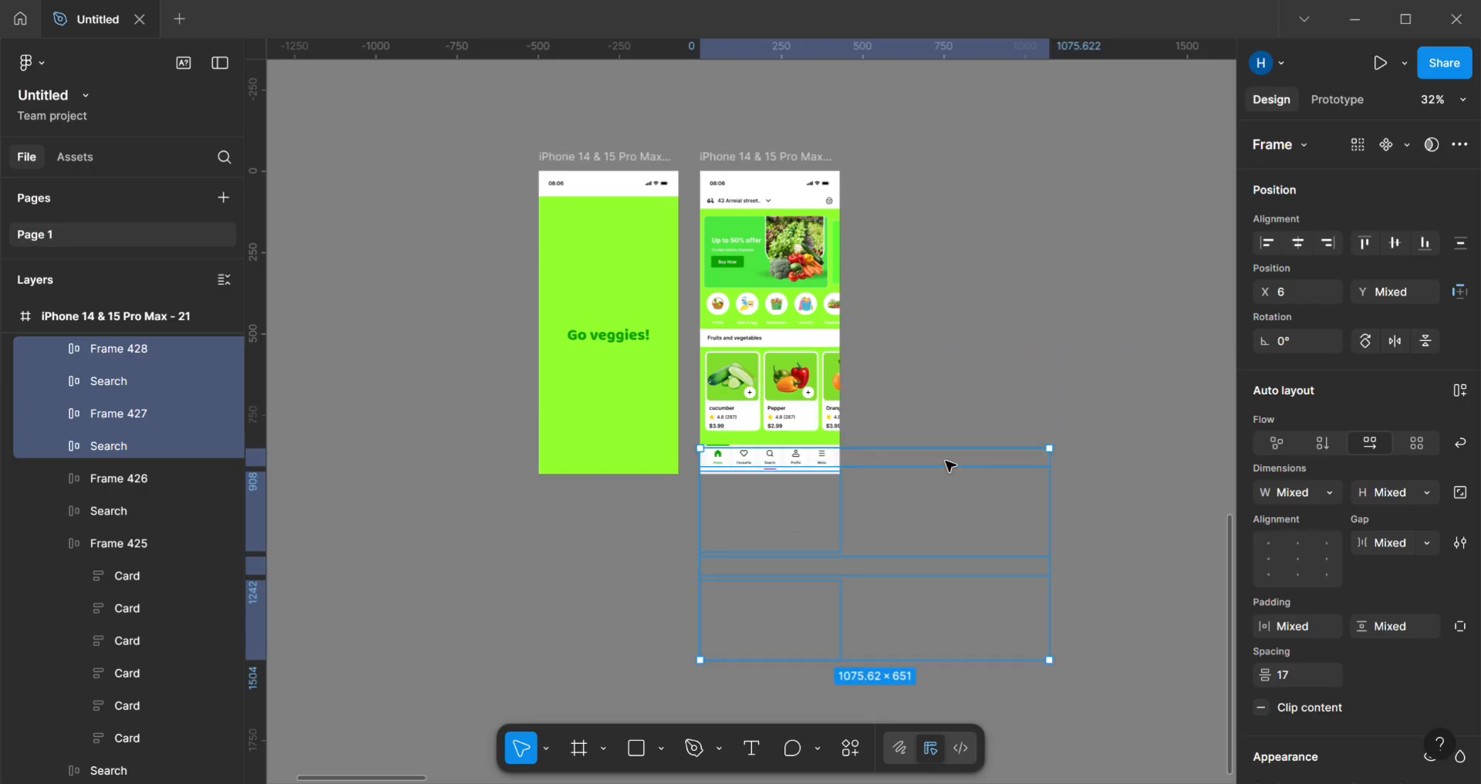
# Step: Narrow the pasted Detergent and Biscuit sections to an overall width of 1066
pyautogui.moveTo(1051, 561)
pyautogui.mouseDown()
pyautogui.moveTo(951, 560)
pyautogui.moveTo(1063, 555)
pyautogui.mouseUp()
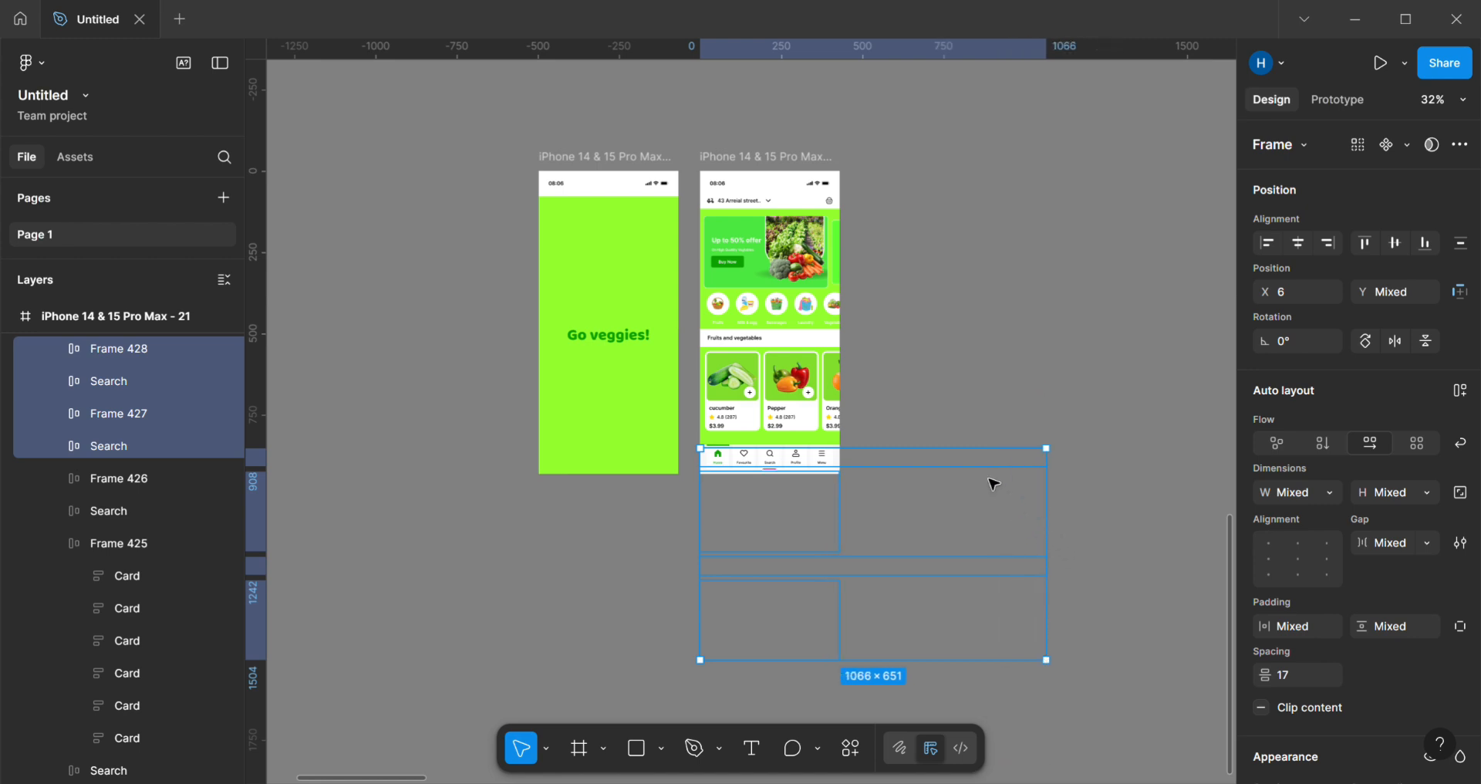
pyautogui.click(697, 486)
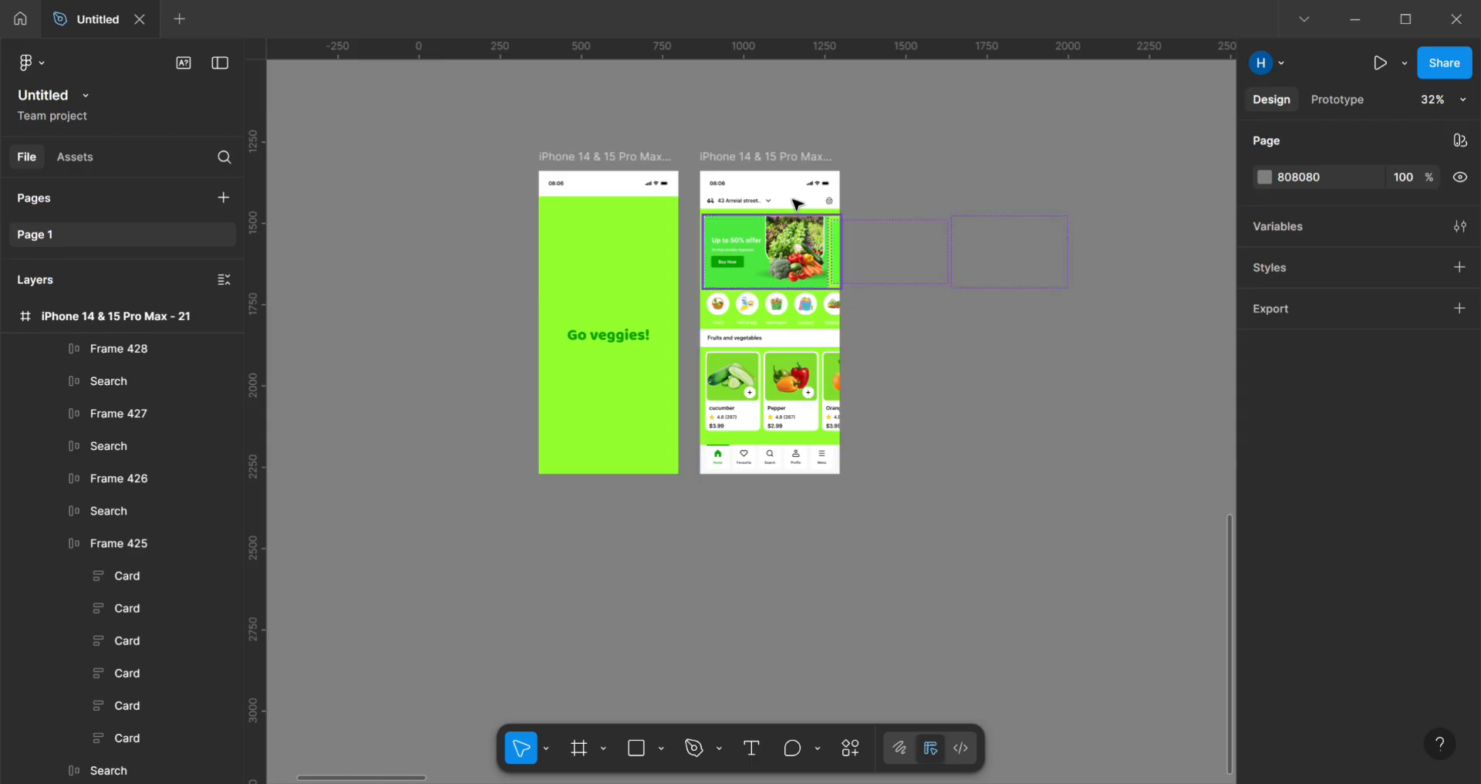
# Step: Preview the iPhone 14 & 15 Pro Max - 21 screen, check its vertical scrolling between banner and footer menu, and close the preview
pyautogui.click(774, 165)
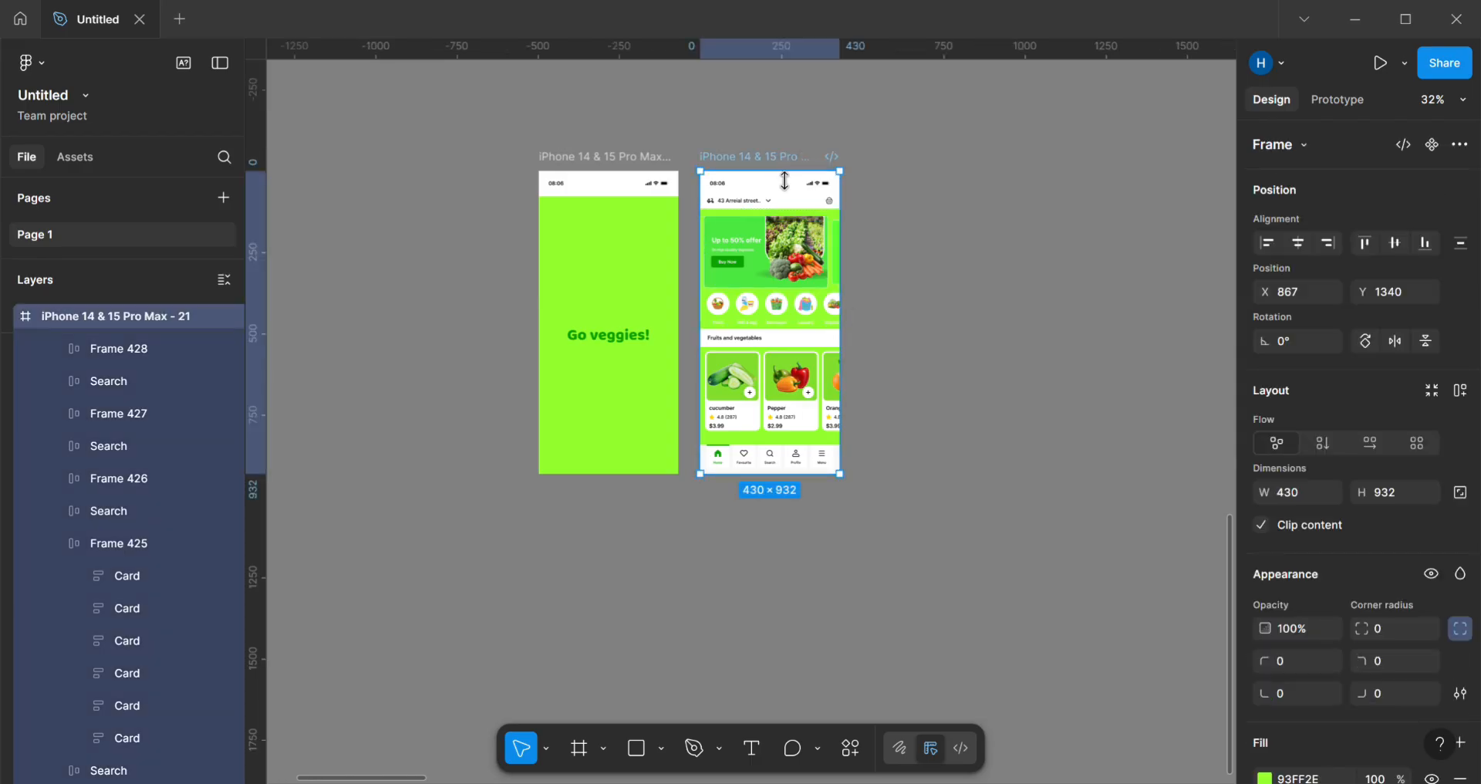
pyautogui.hotkey('shift', 'space')
pyautogui.scroll(-3, 629, 293)
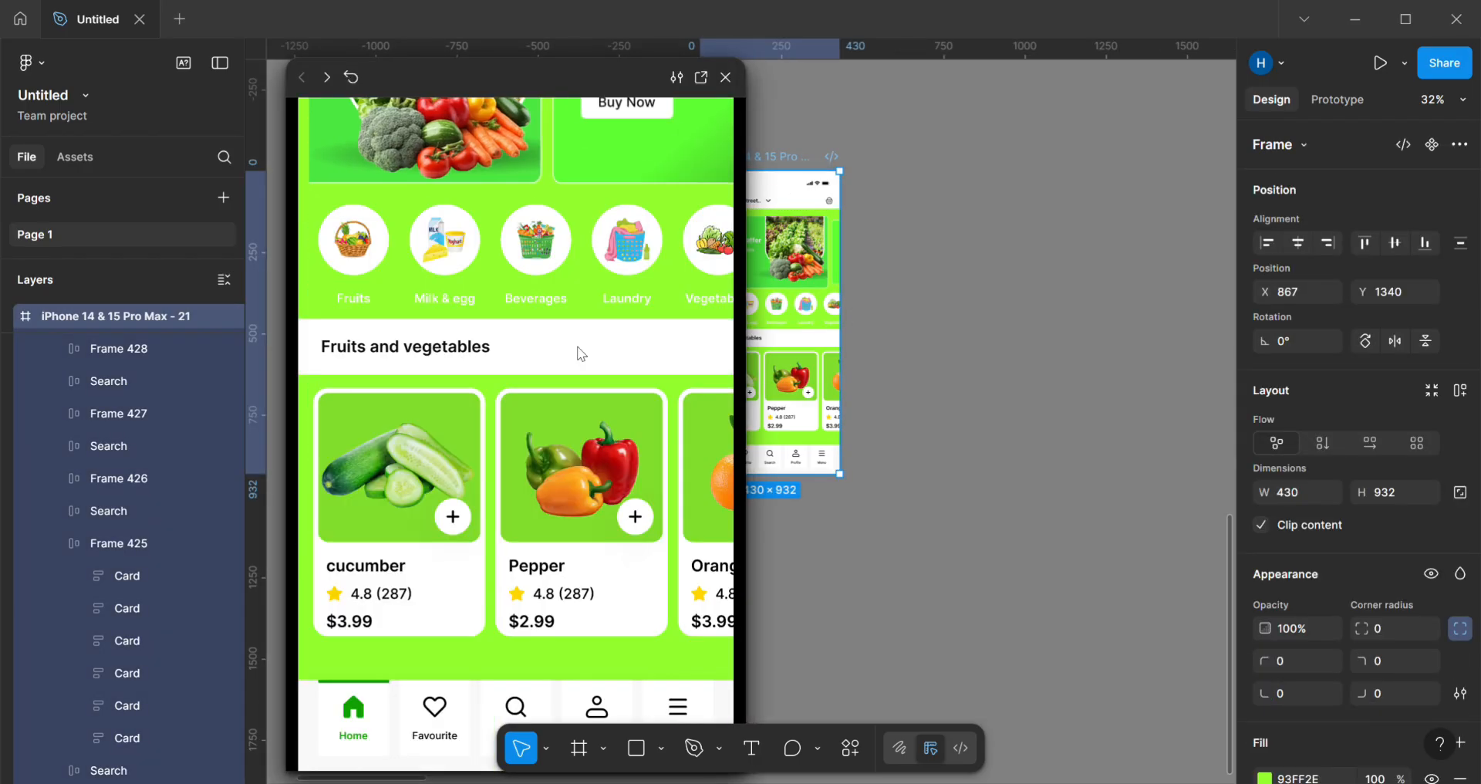
pyautogui.scroll(3, 559, 416)
pyautogui.scroll(-3, 557, 432)
pyautogui.scroll(3, 557, 429)
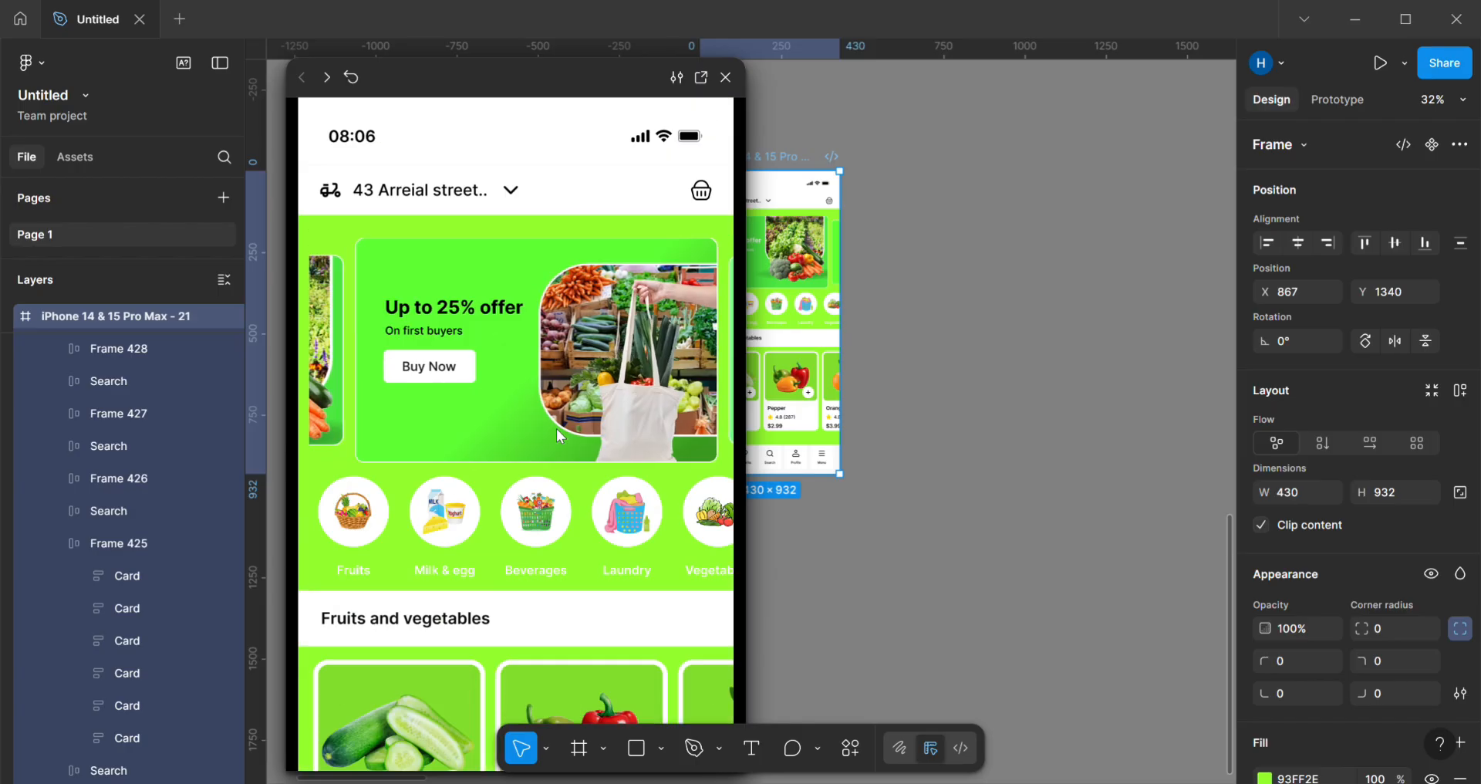
pyautogui.scroll(-2, 546, 470)
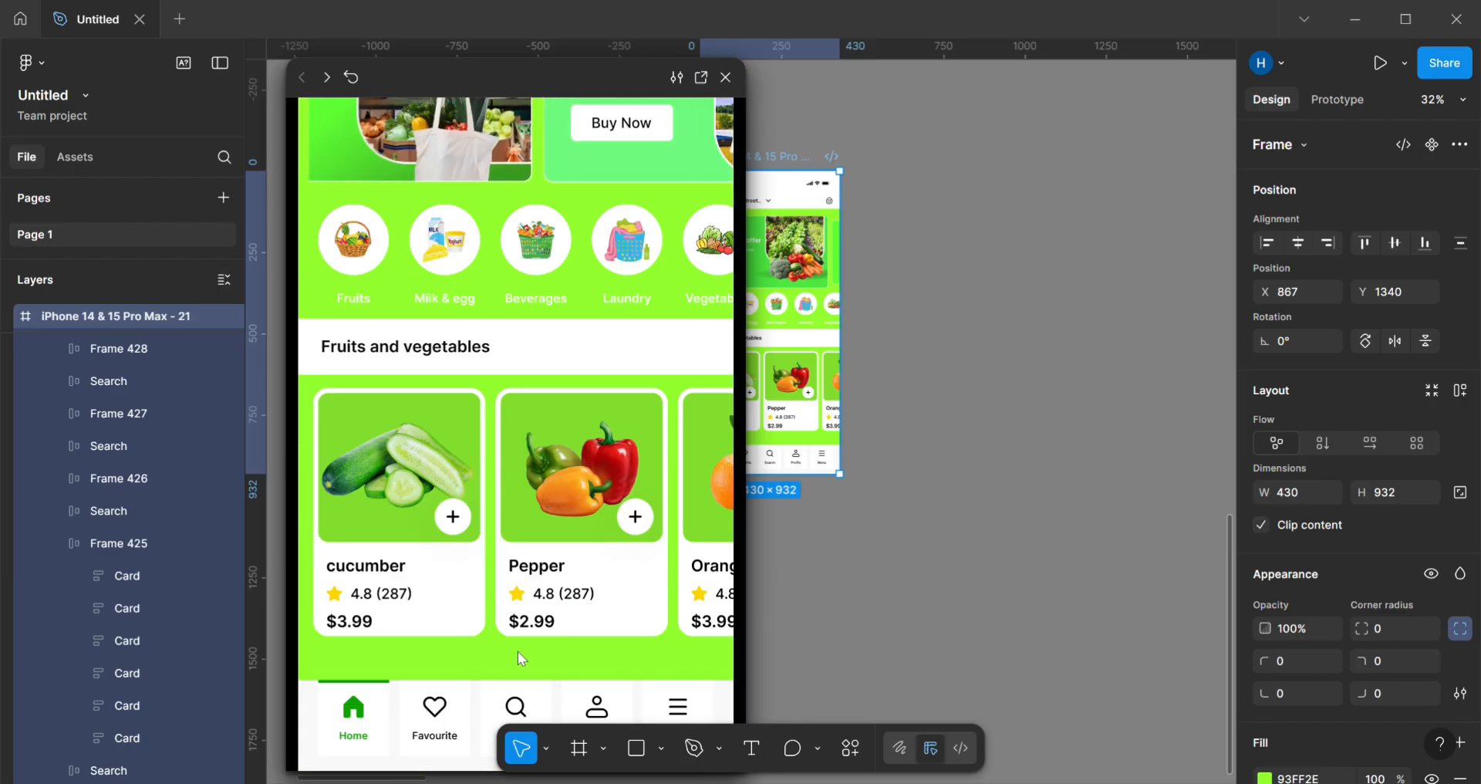
pyautogui.scroll(3, 517, 628)
pyautogui.click(951, 443)
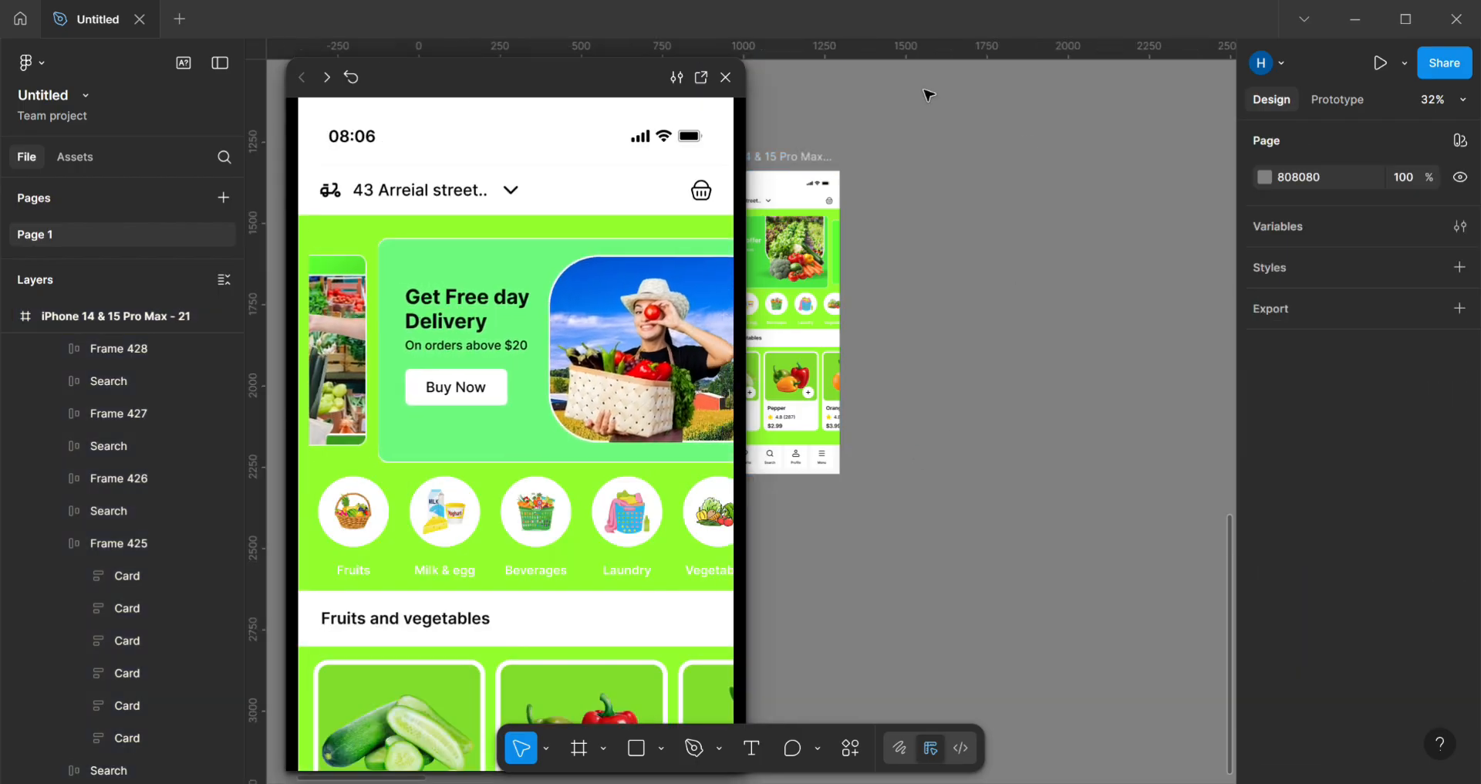
pyautogui.click(726, 78)
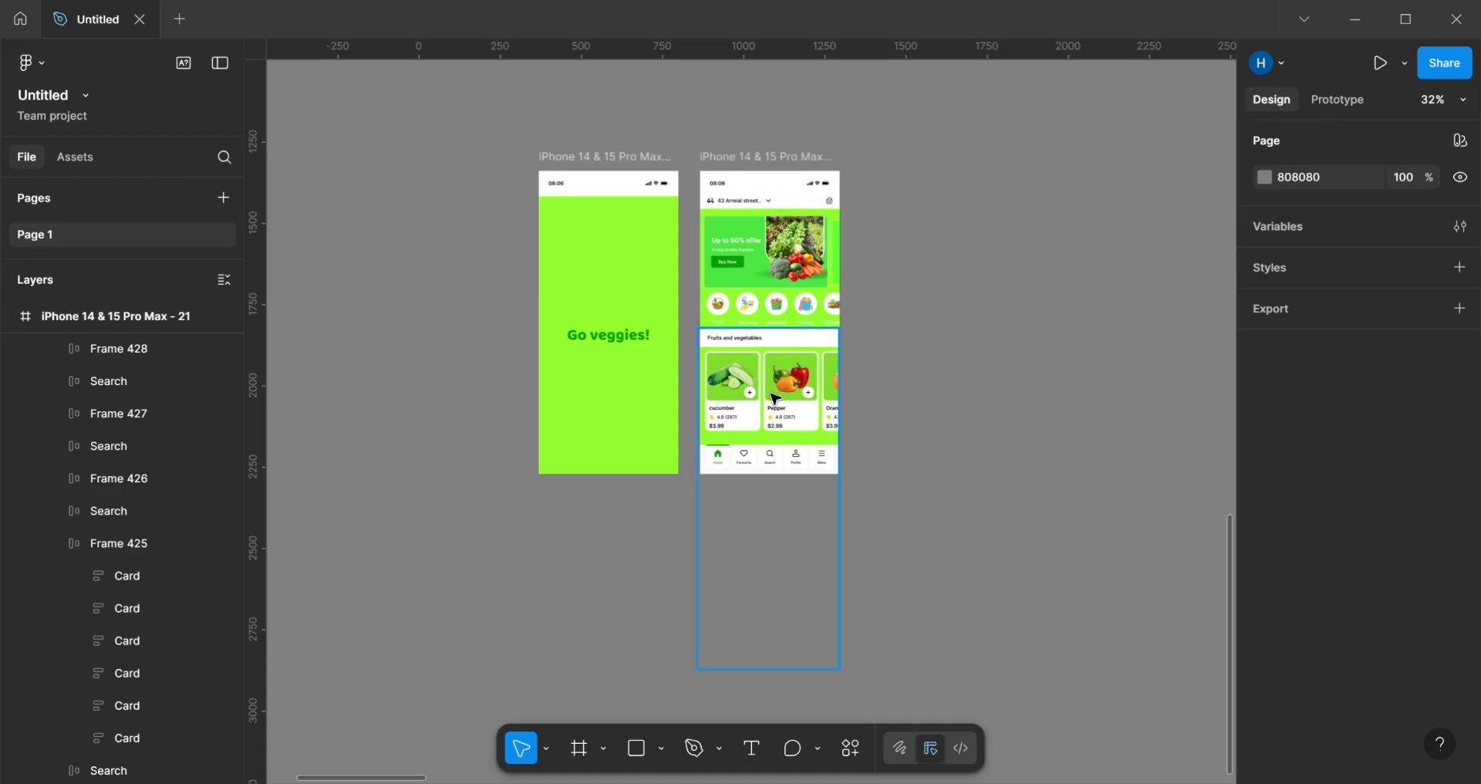
# Step: Try a vertical auto layout on Frame 43569, which holds the product sections
pyautogui.click(774, 399)
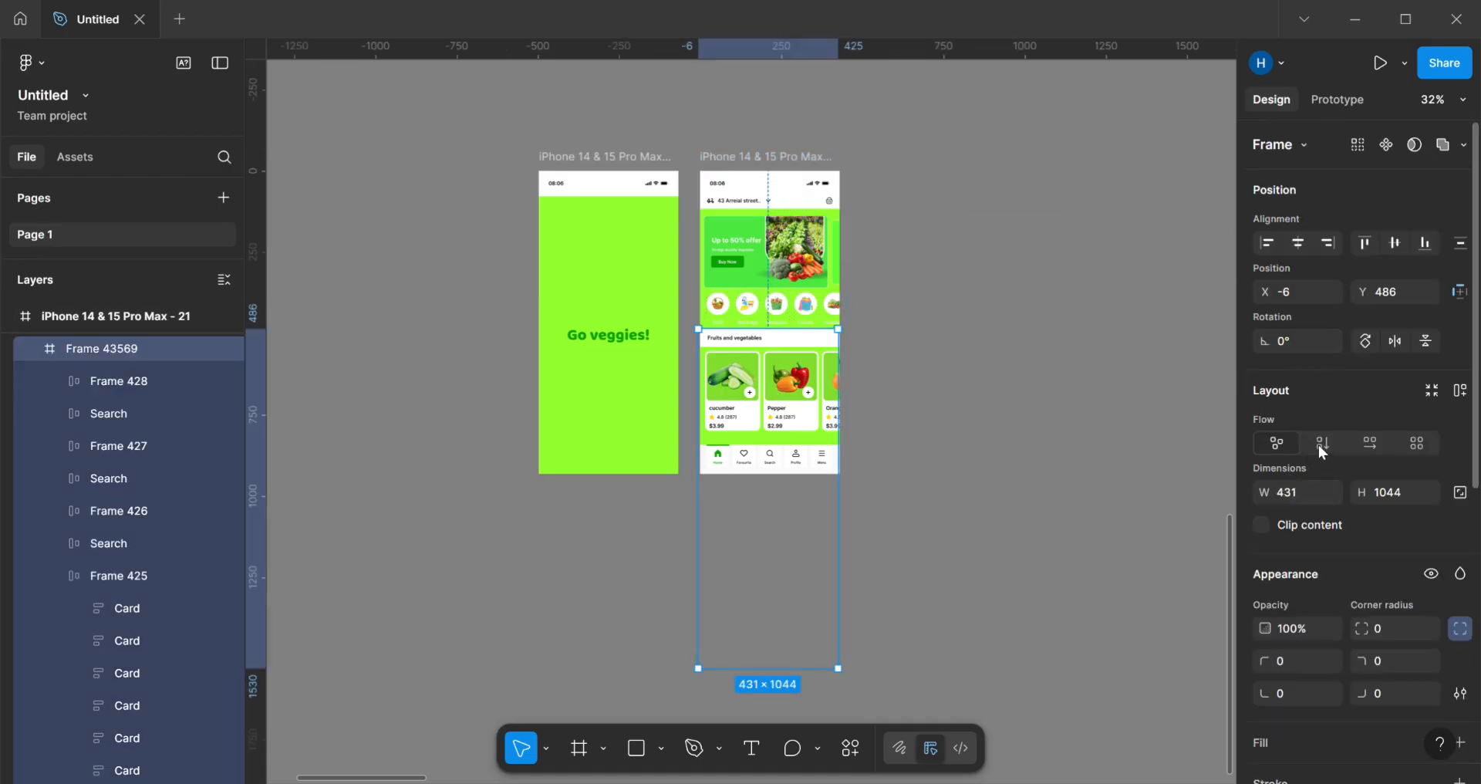
pyautogui.click(1321, 444)
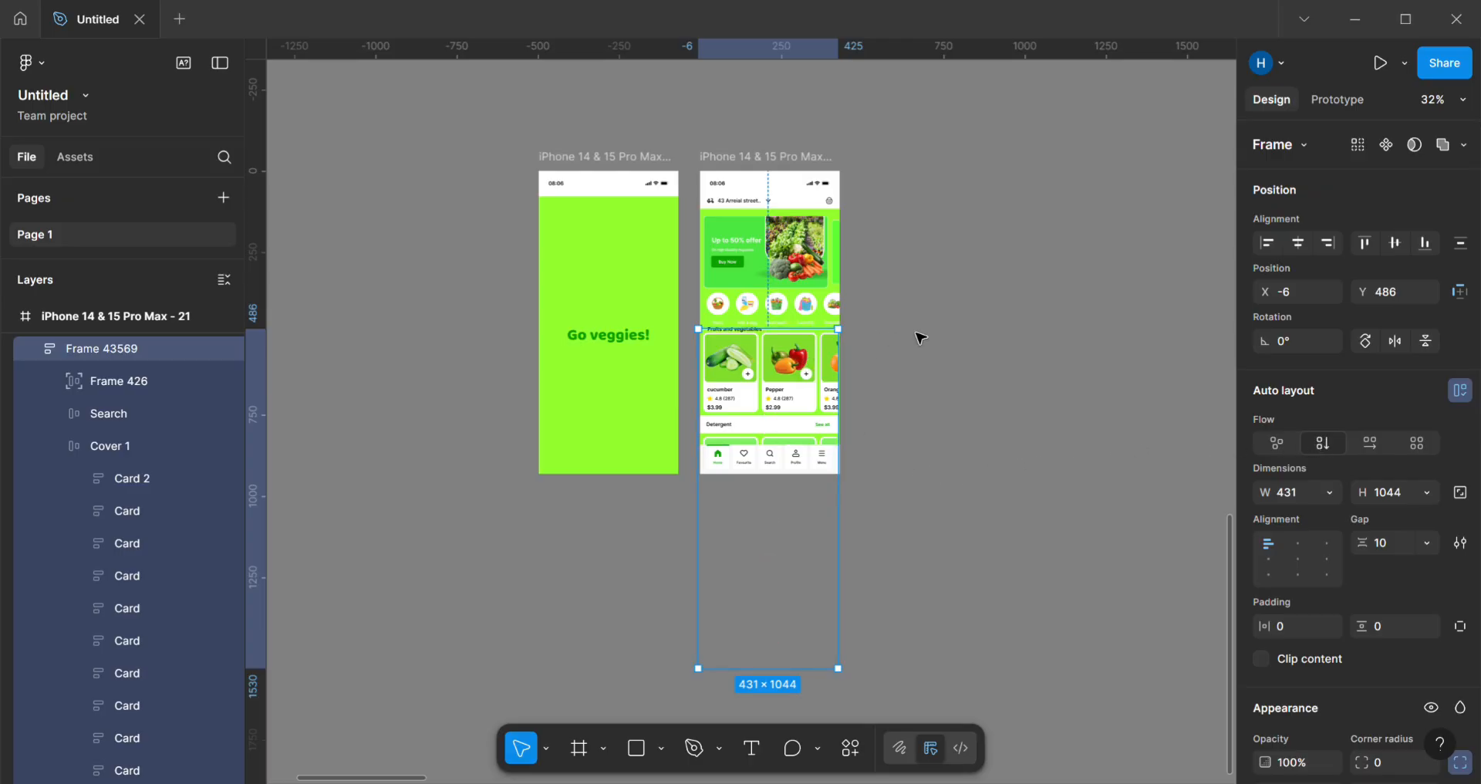
pyautogui.scroll(5, 795, 390)
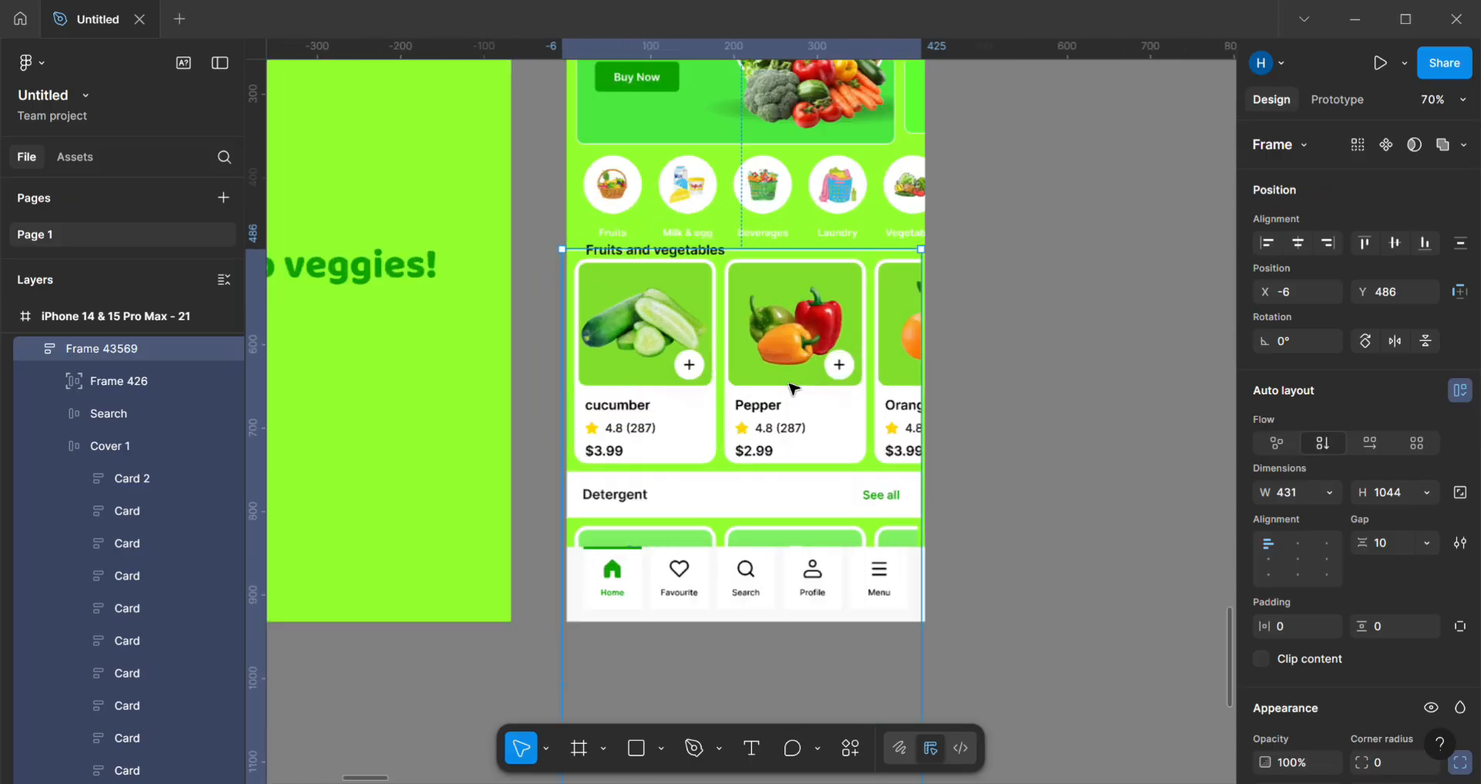
pyautogui.scroll(3, 794, 390)
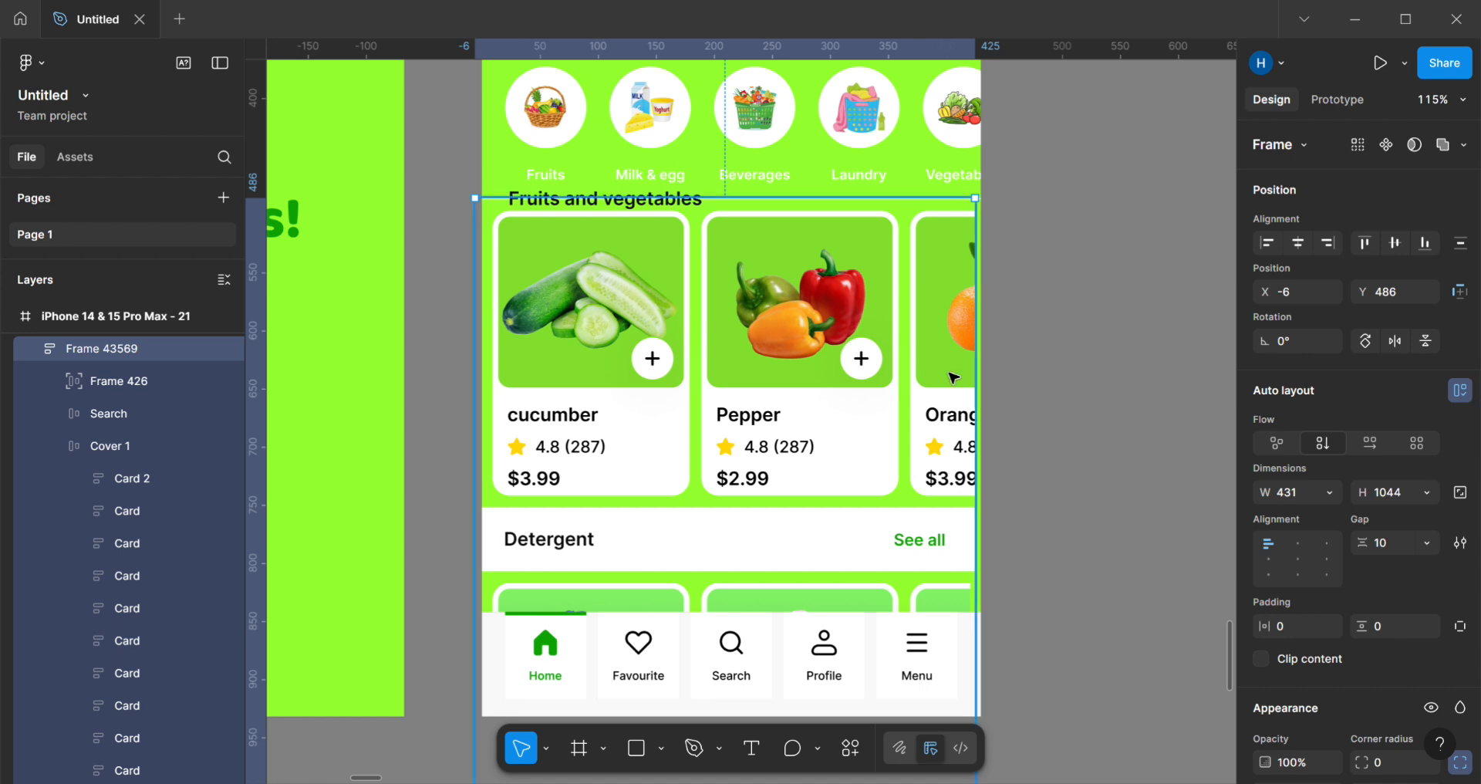
pyautogui.click(1279, 443)
pyautogui.hotkey('ctrl', 'z')
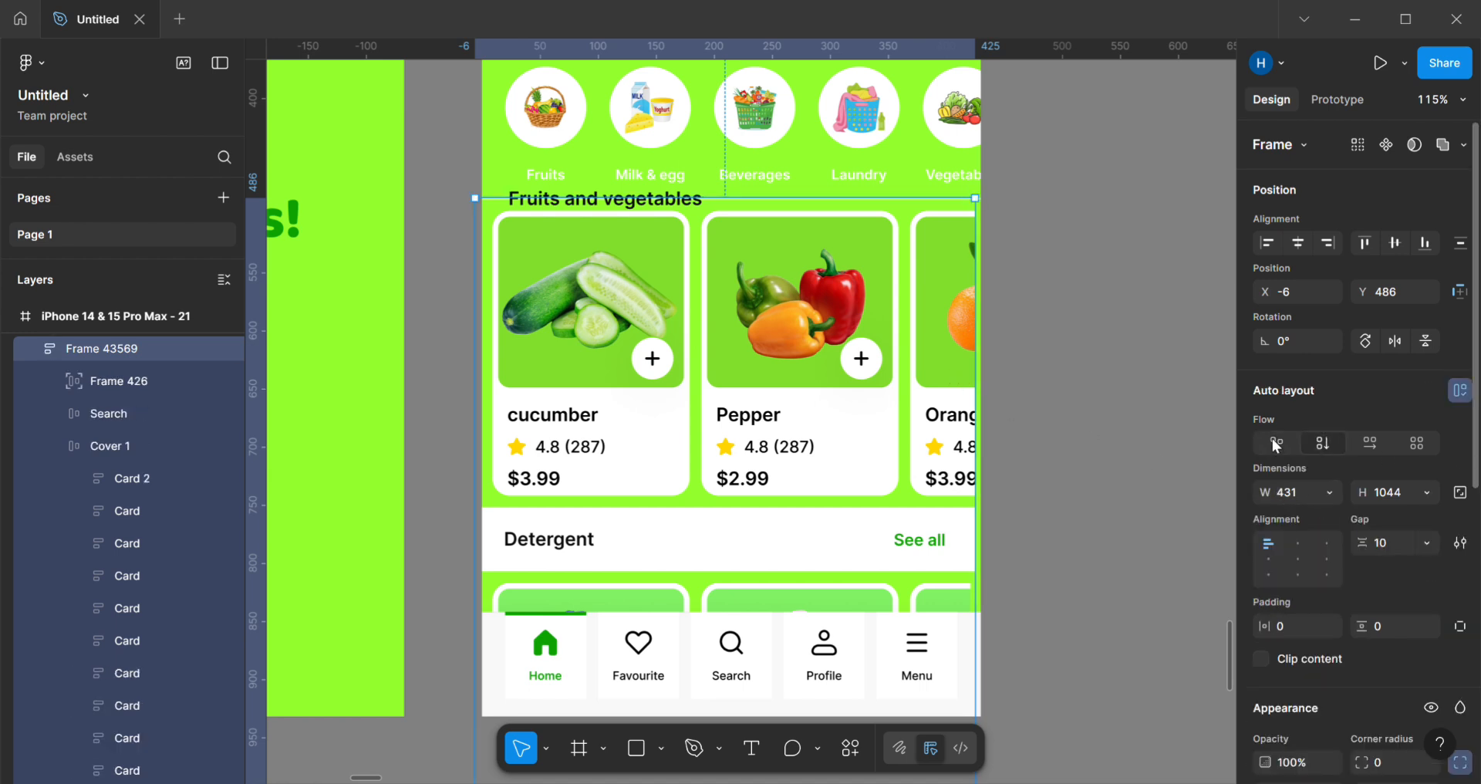
pyautogui.hotkey('ctrl', 'z')
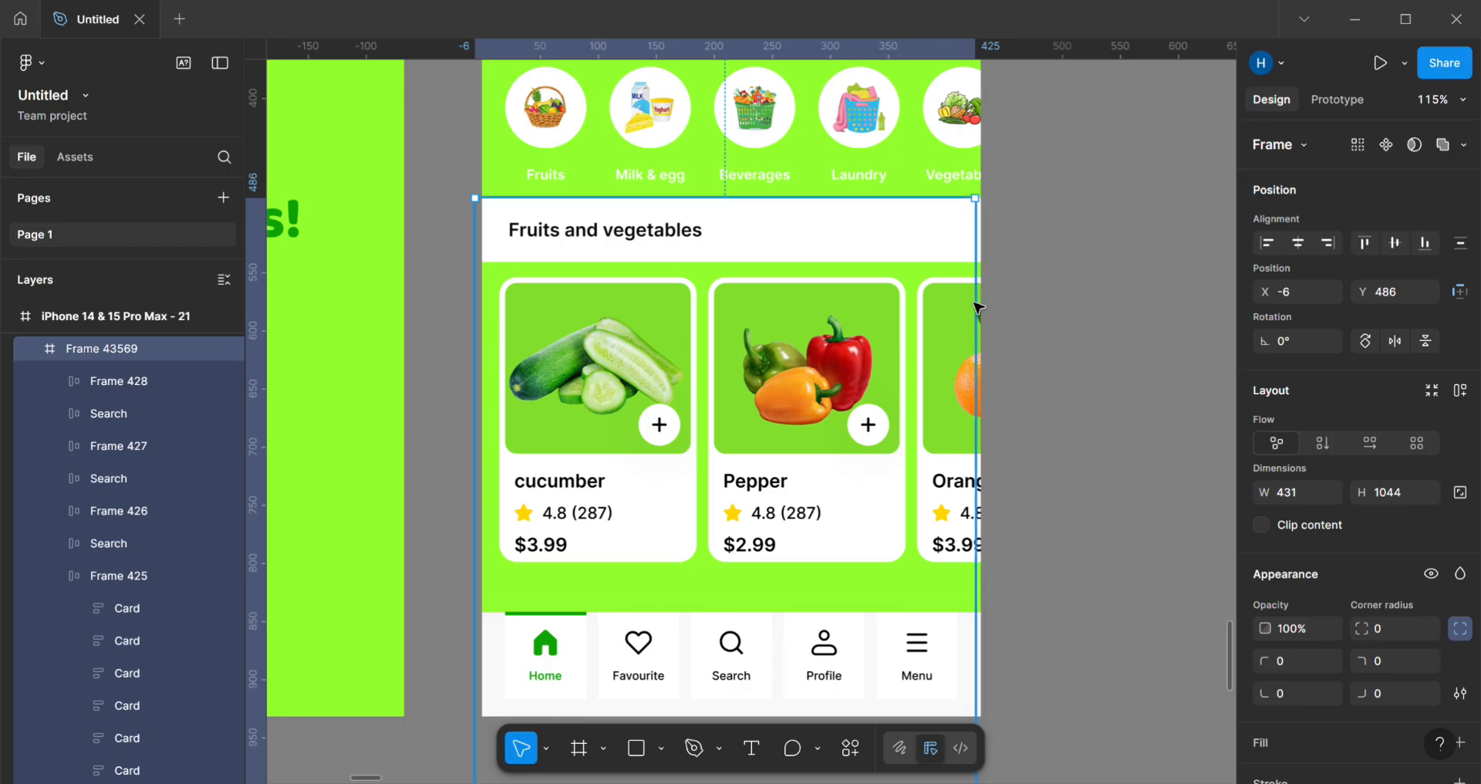
# Step: Widen Frame 43569 to 436 and set the scroll overflow of the iPhone 14 & 15 Pro Max - 21 screen to Vertical
pyautogui.moveTo(978, 318); pyautogui.dragTo(997, 321)
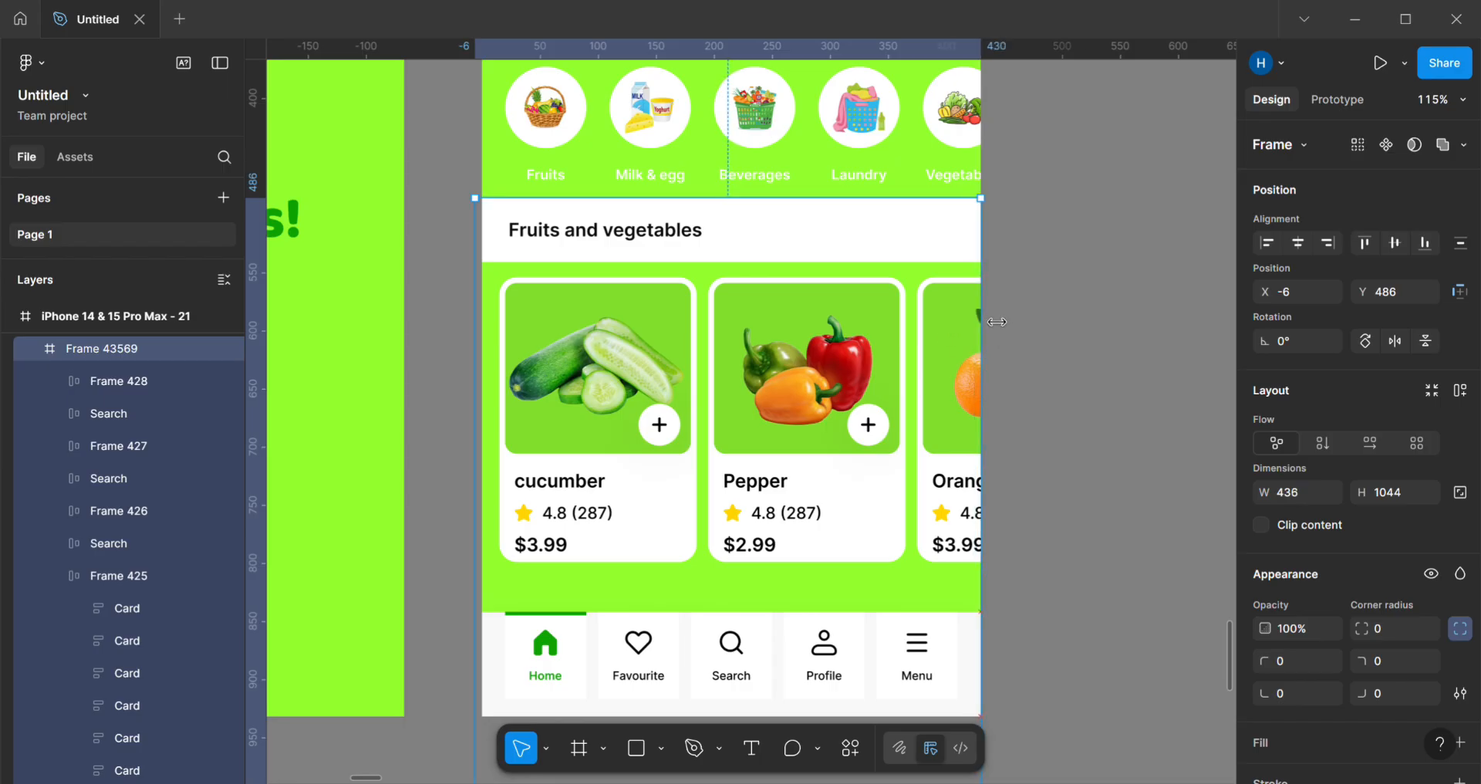
pyautogui.click(1378, 99)
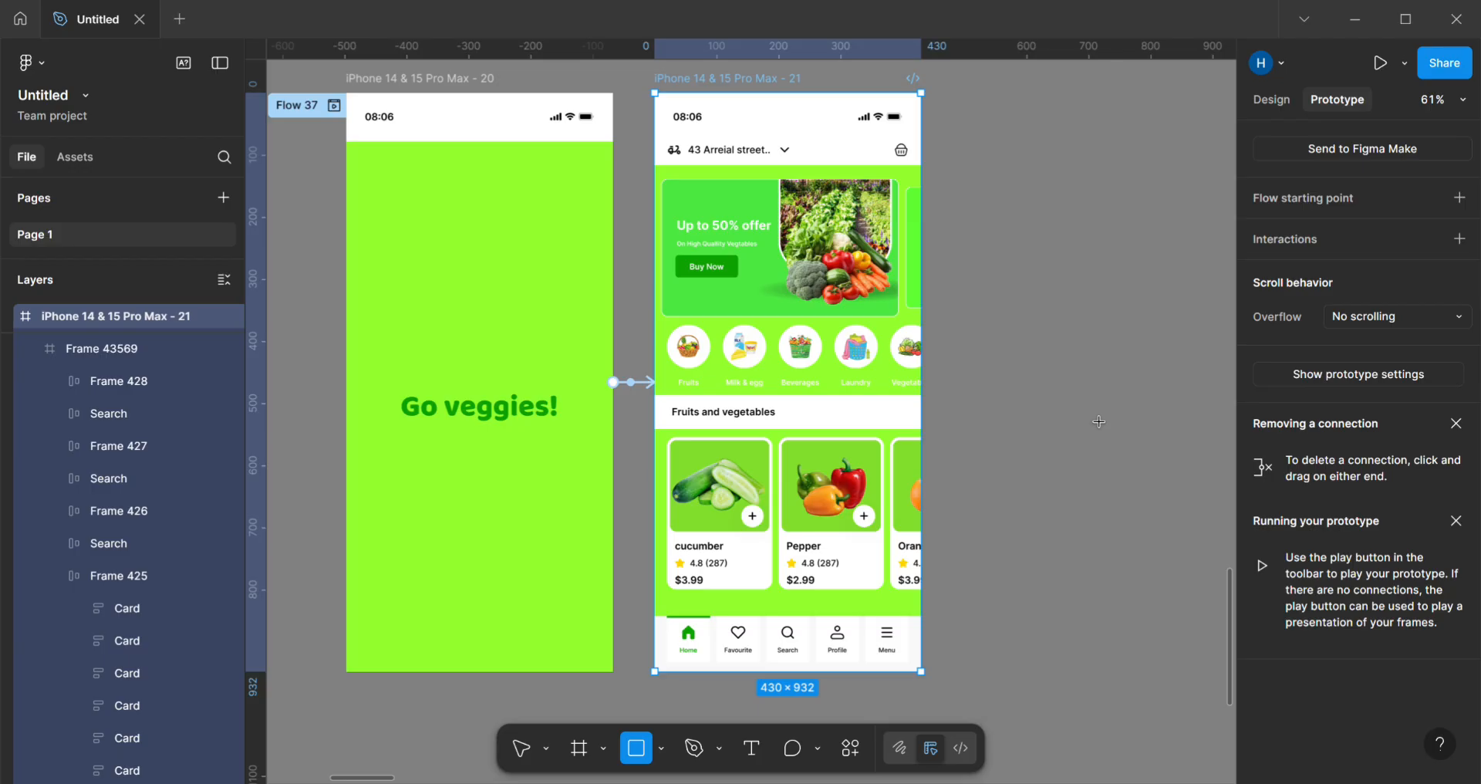
pyautogui.click(1436, 311)
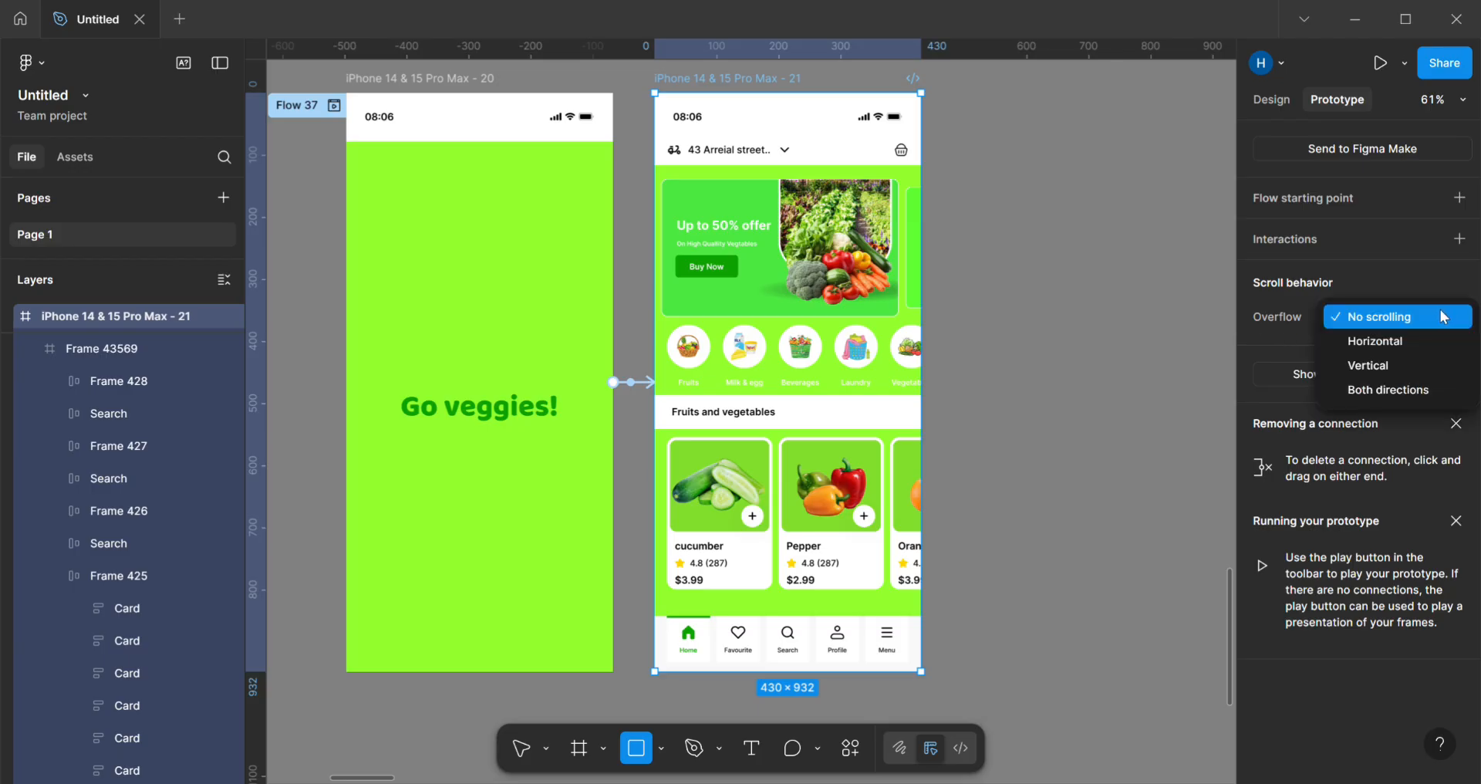
pyautogui.click(1410, 368)
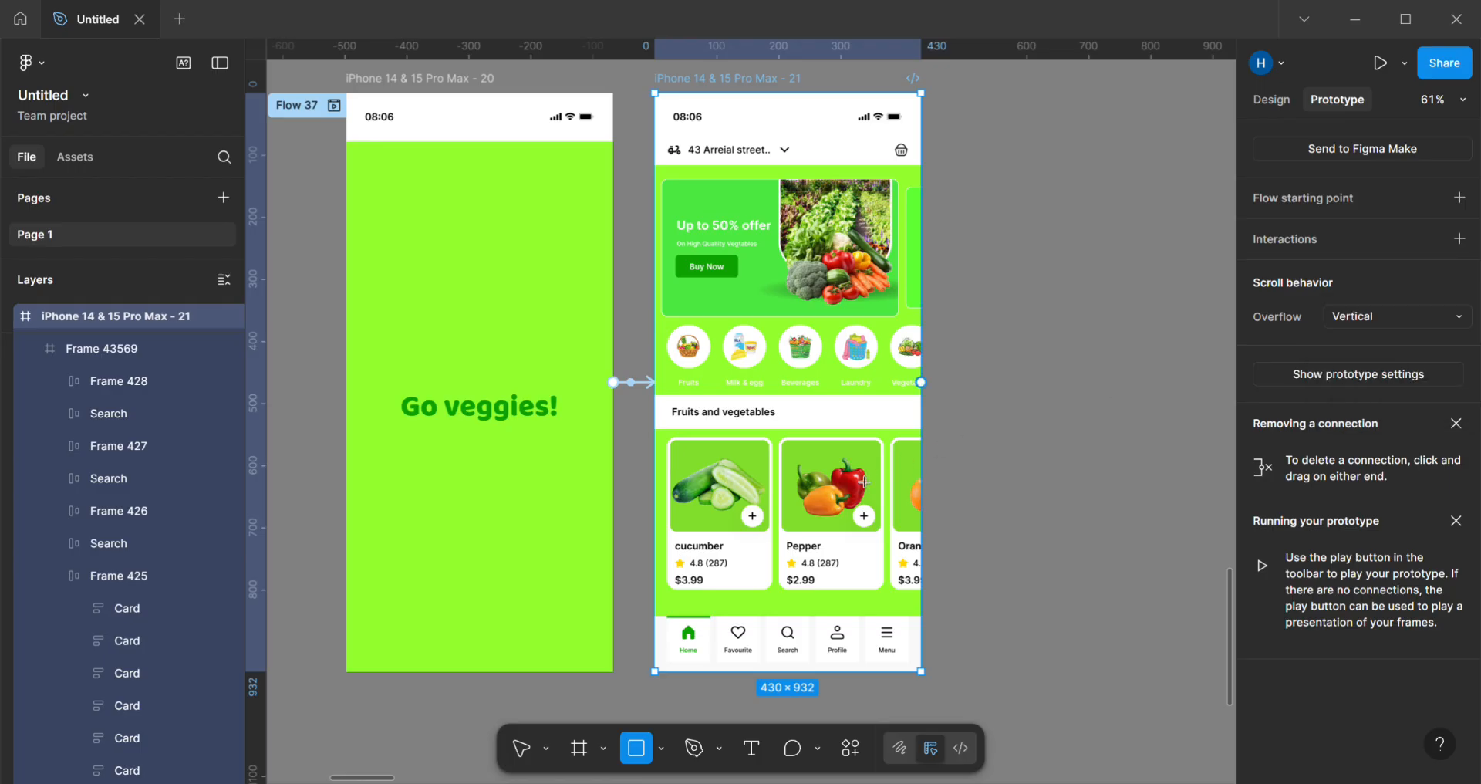
pyautogui.click(752, 455)
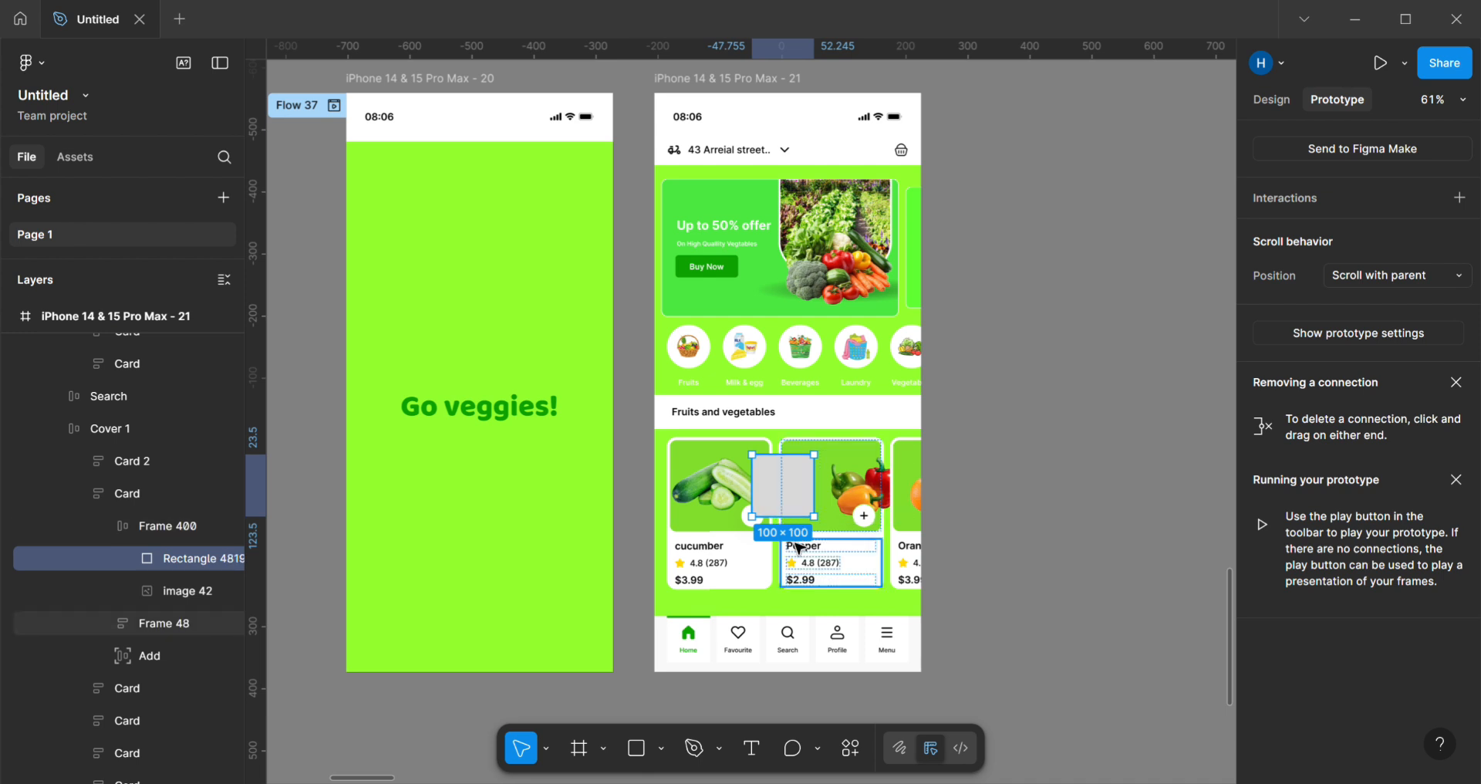
pyautogui.press('Delete')
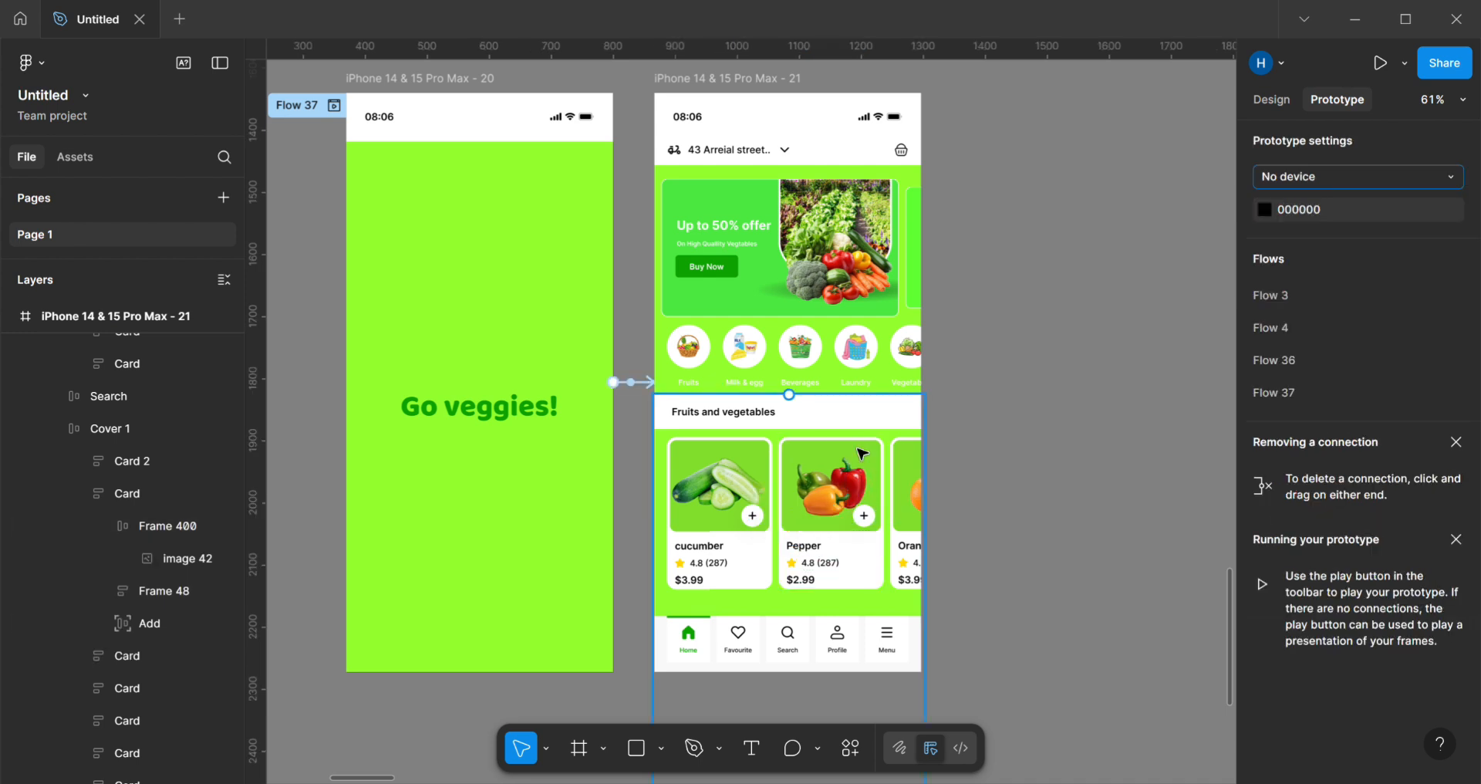
# Step: Check the scroll overflow settings of the Fruits and vegetables card row and the category icon row
pyautogui.click(670, 482)
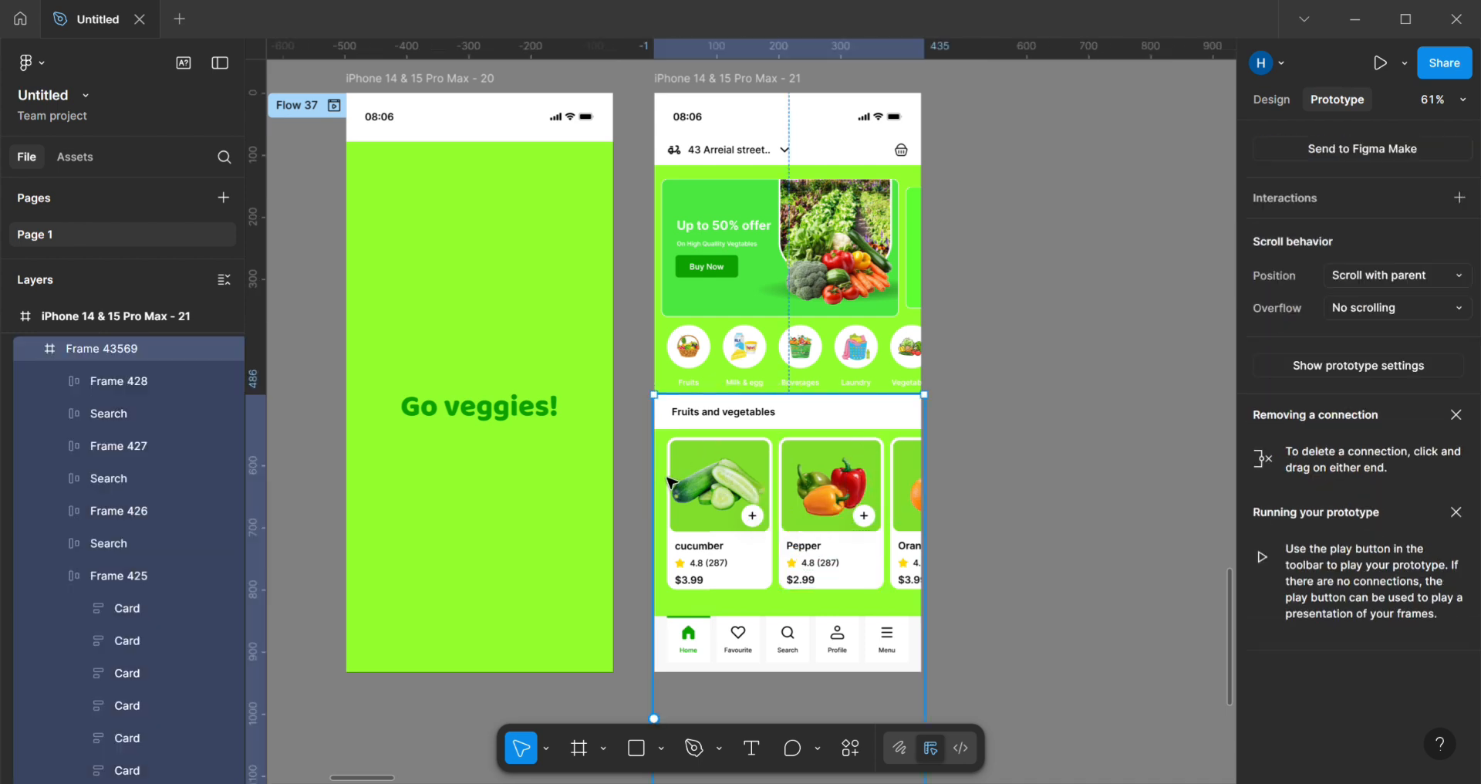
pyautogui.doubleClick(669, 482)
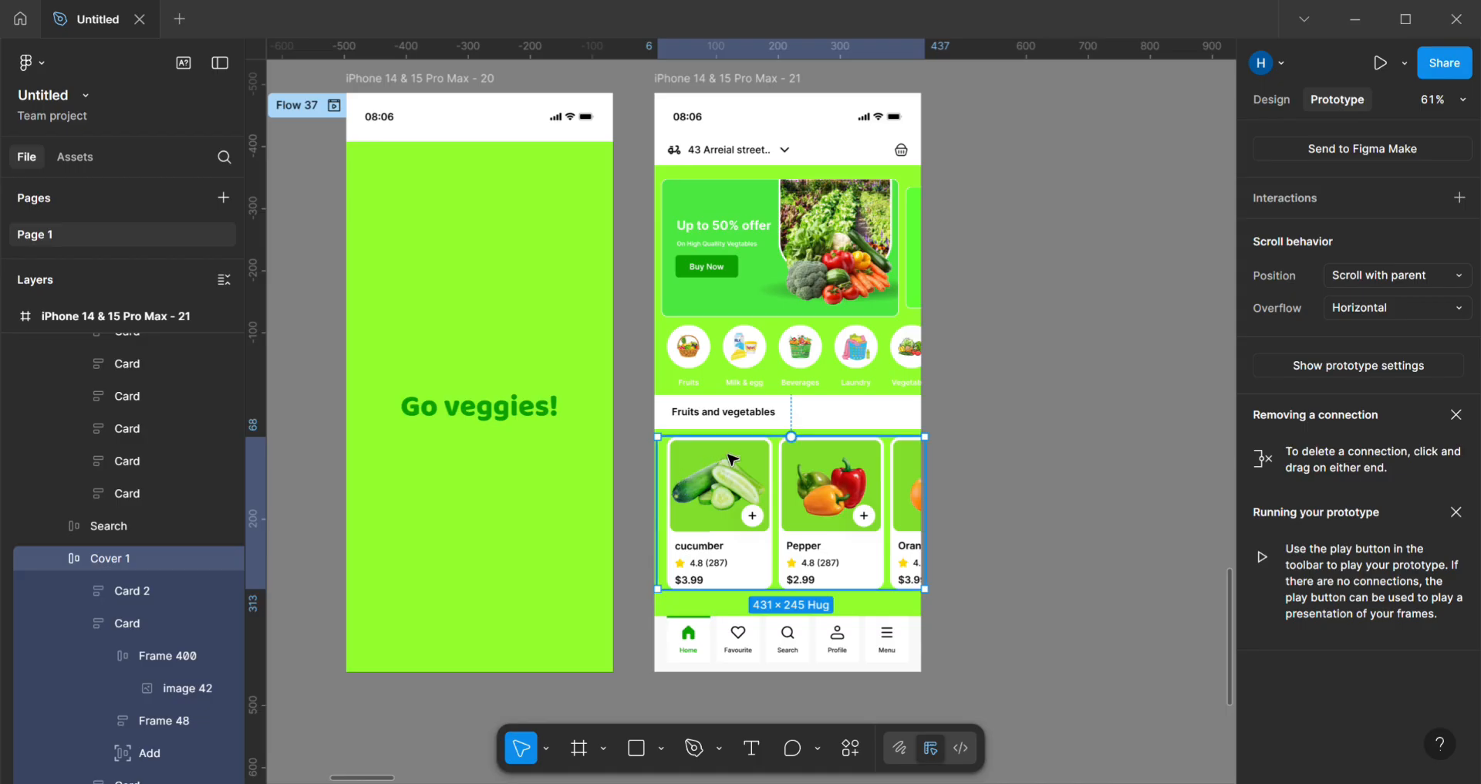
pyautogui.click(1438, 307)
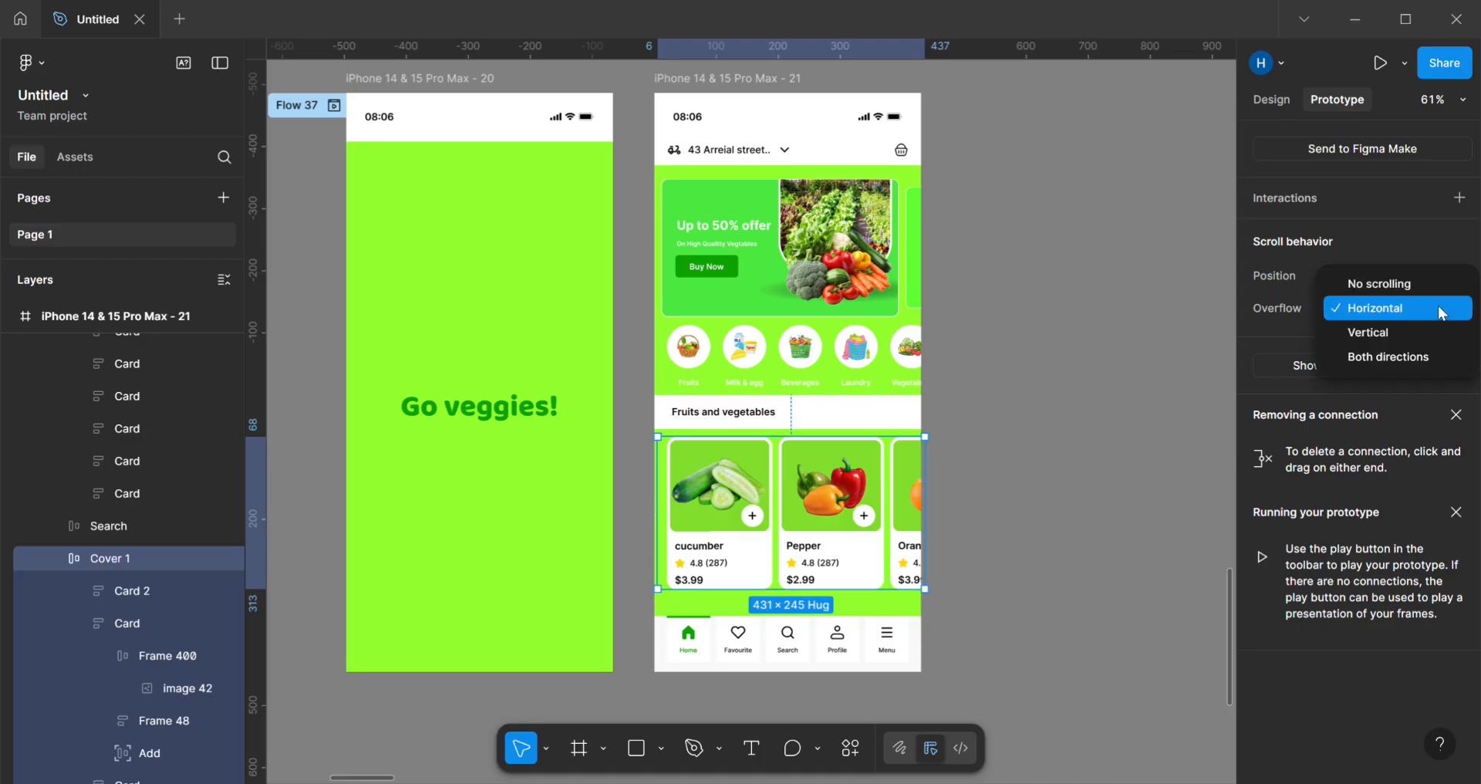
pyautogui.click(1440, 308)
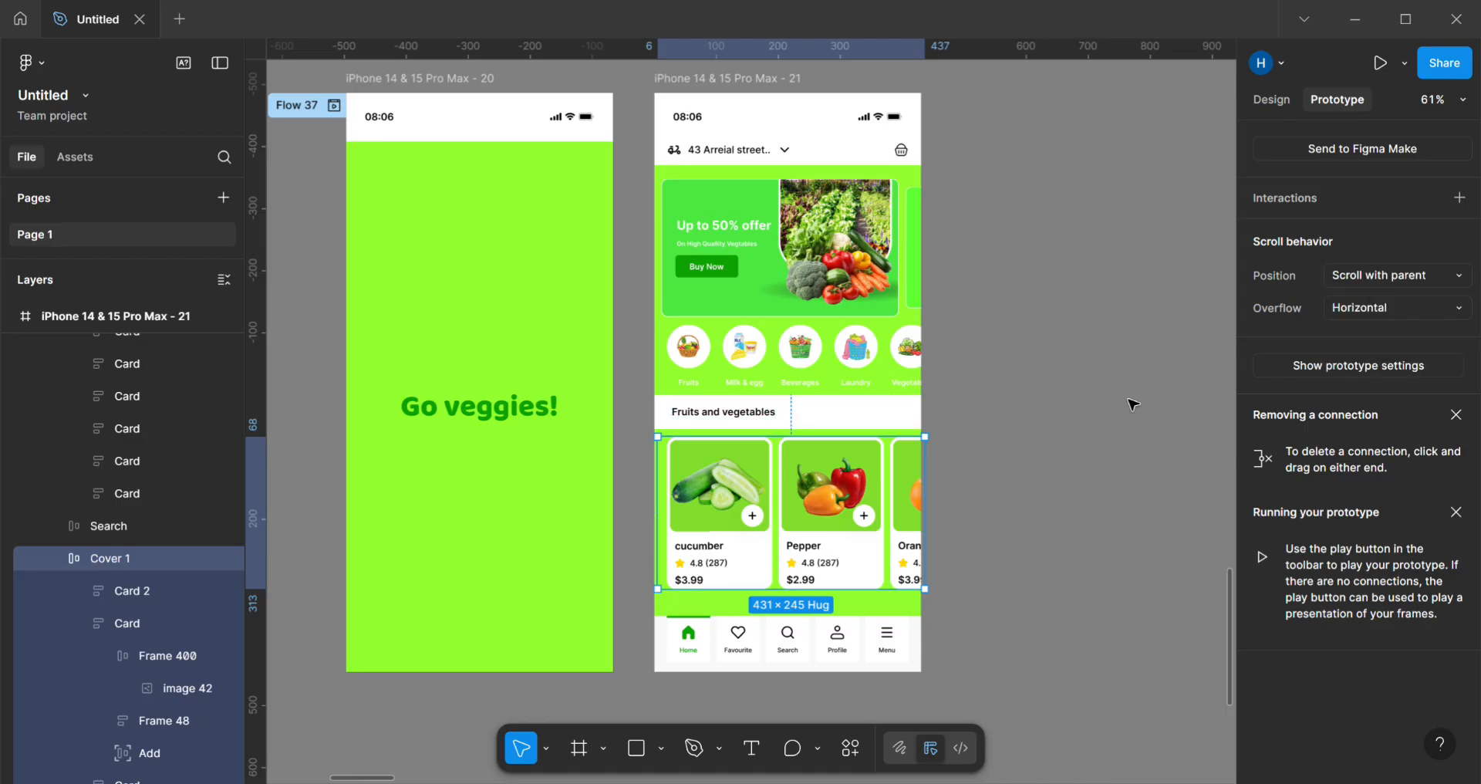
pyautogui.click(1011, 440)
pyautogui.click(822, 372)
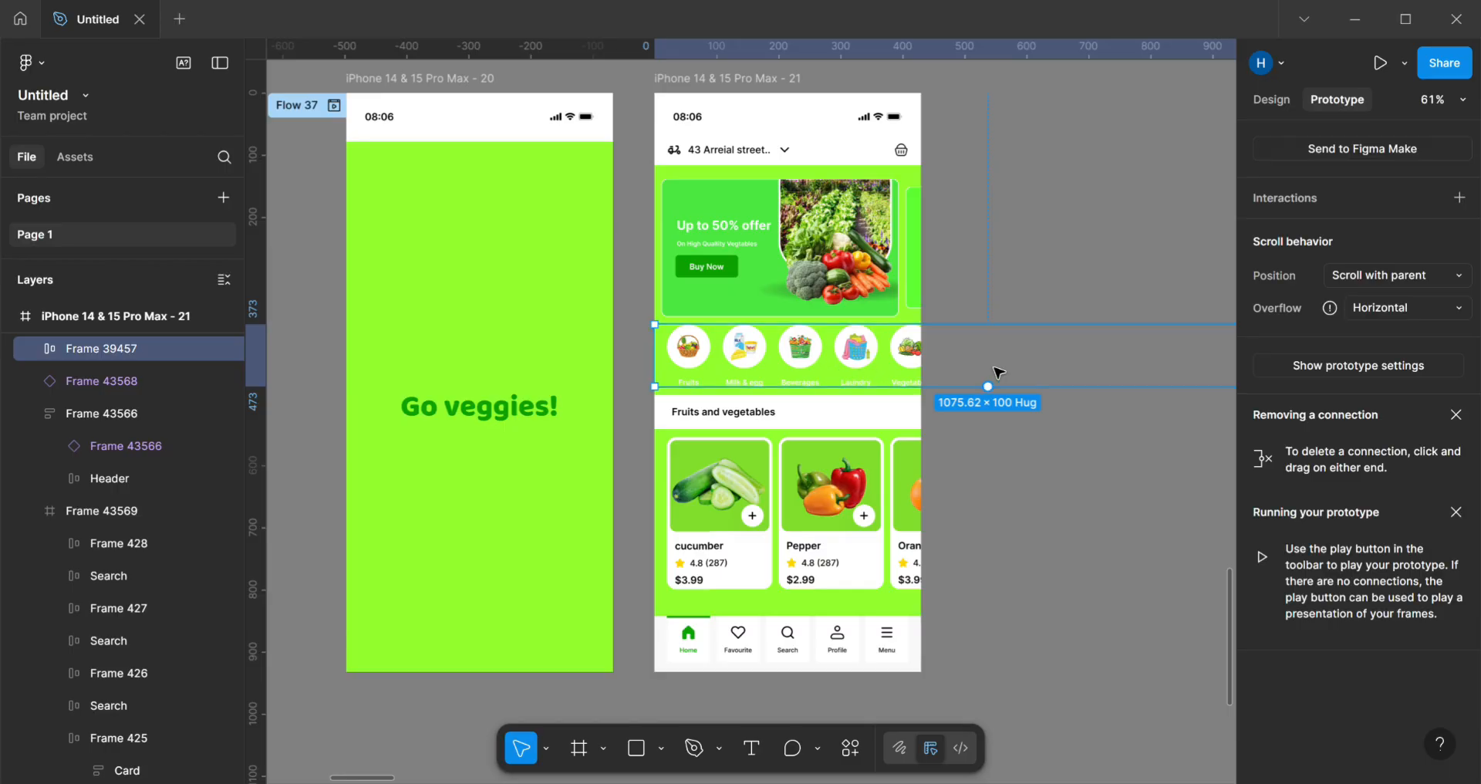
pyautogui.scroll(-1, 888, 586)
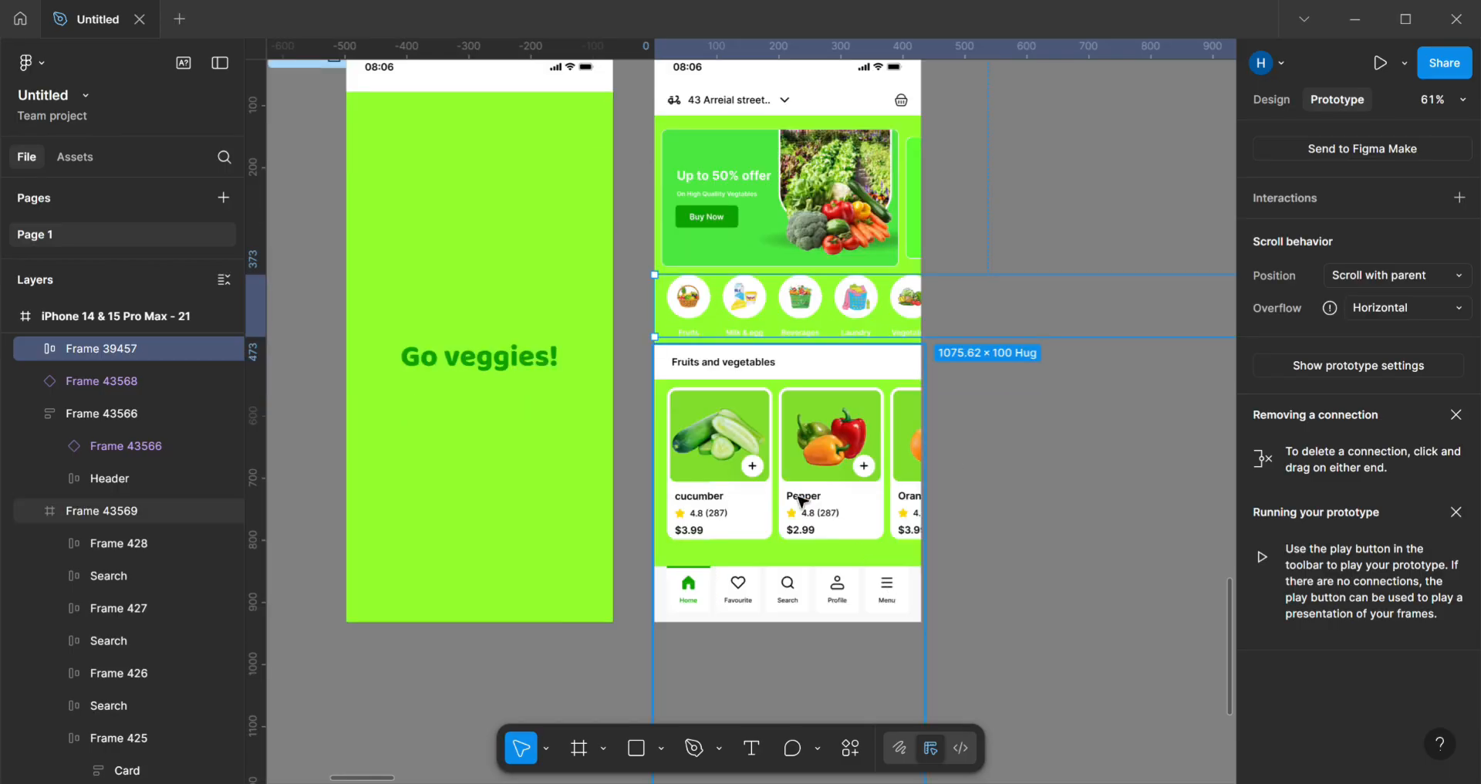
pyautogui.scroll(-2, 787, 672)
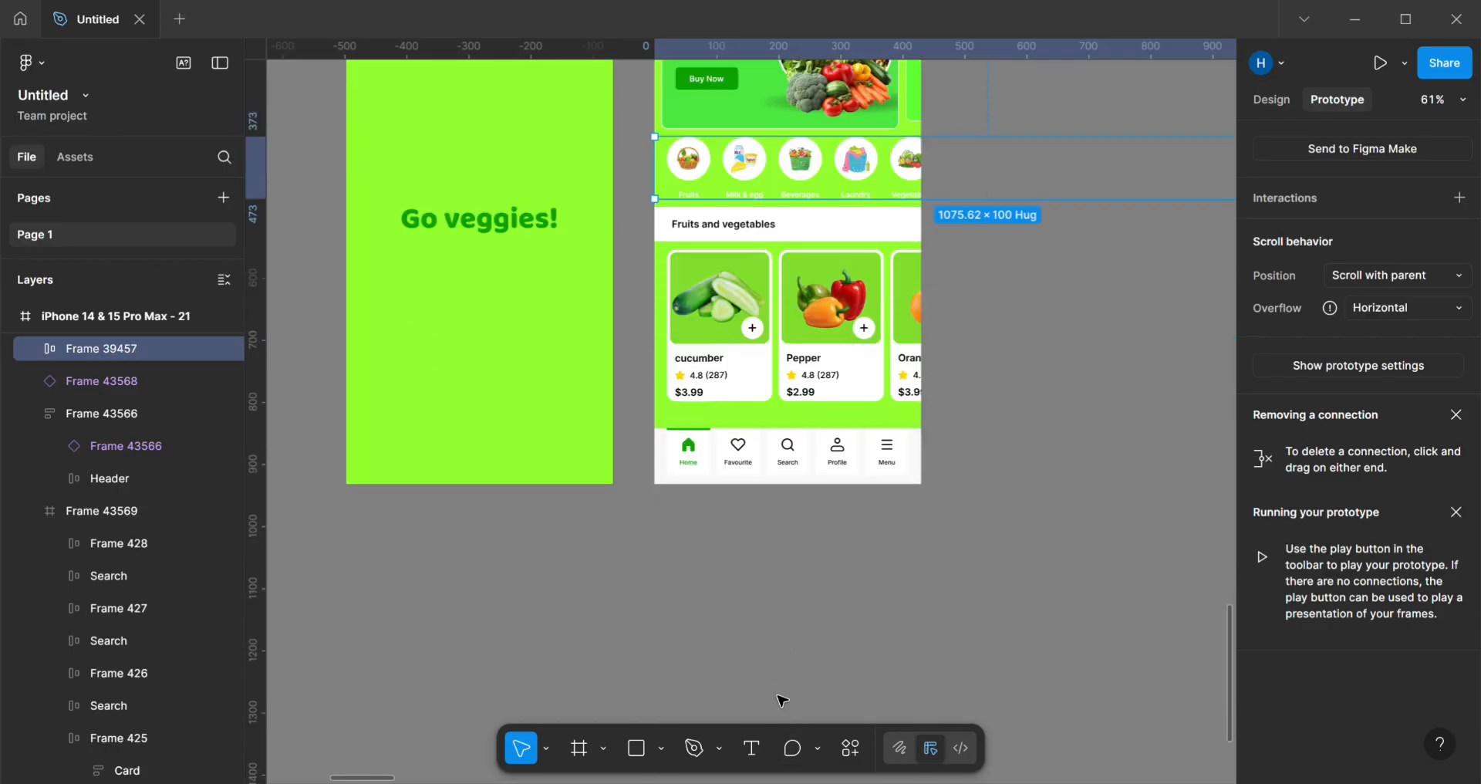
pyautogui.scroll(4, 849, 540)
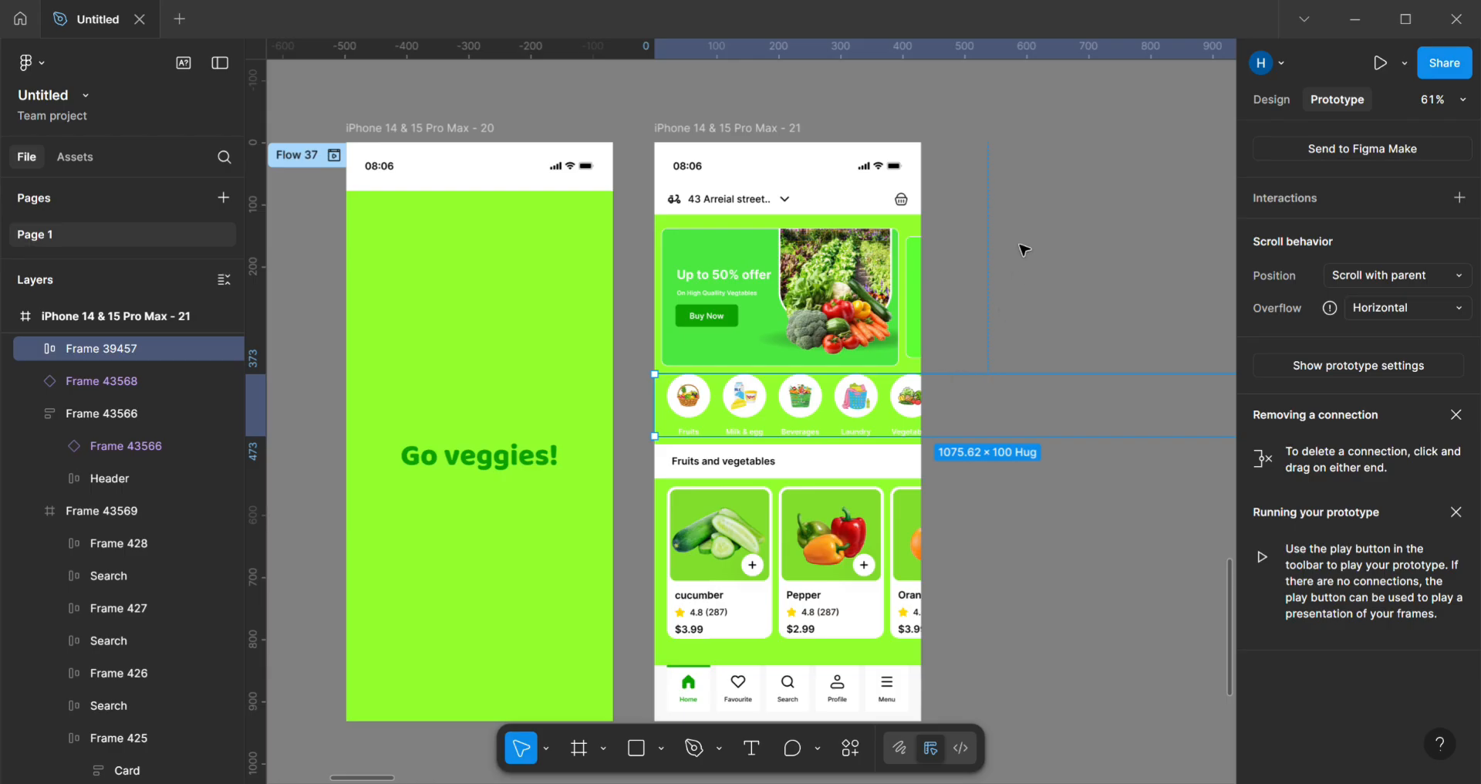
# Step: Preview the iPhone 14 & 15 Pro Max - 21 screen, scrolling down to the Biscuit sections and sideways through the lower product row
pyautogui.click(1023, 248)
pyautogui.click(783, 131)
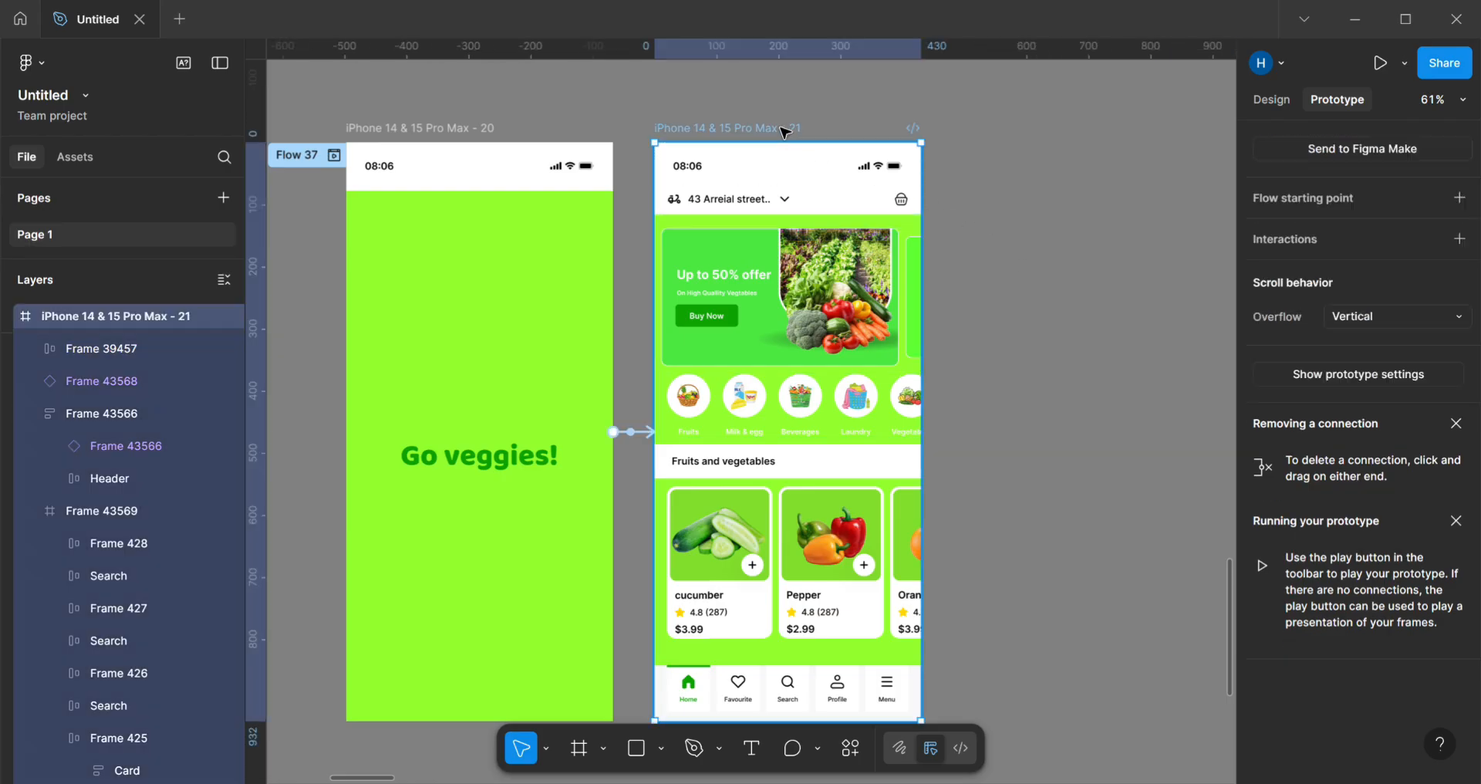
pyautogui.hotkey('shift', 'space')
pyautogui.scroll(-10, 652, 327)
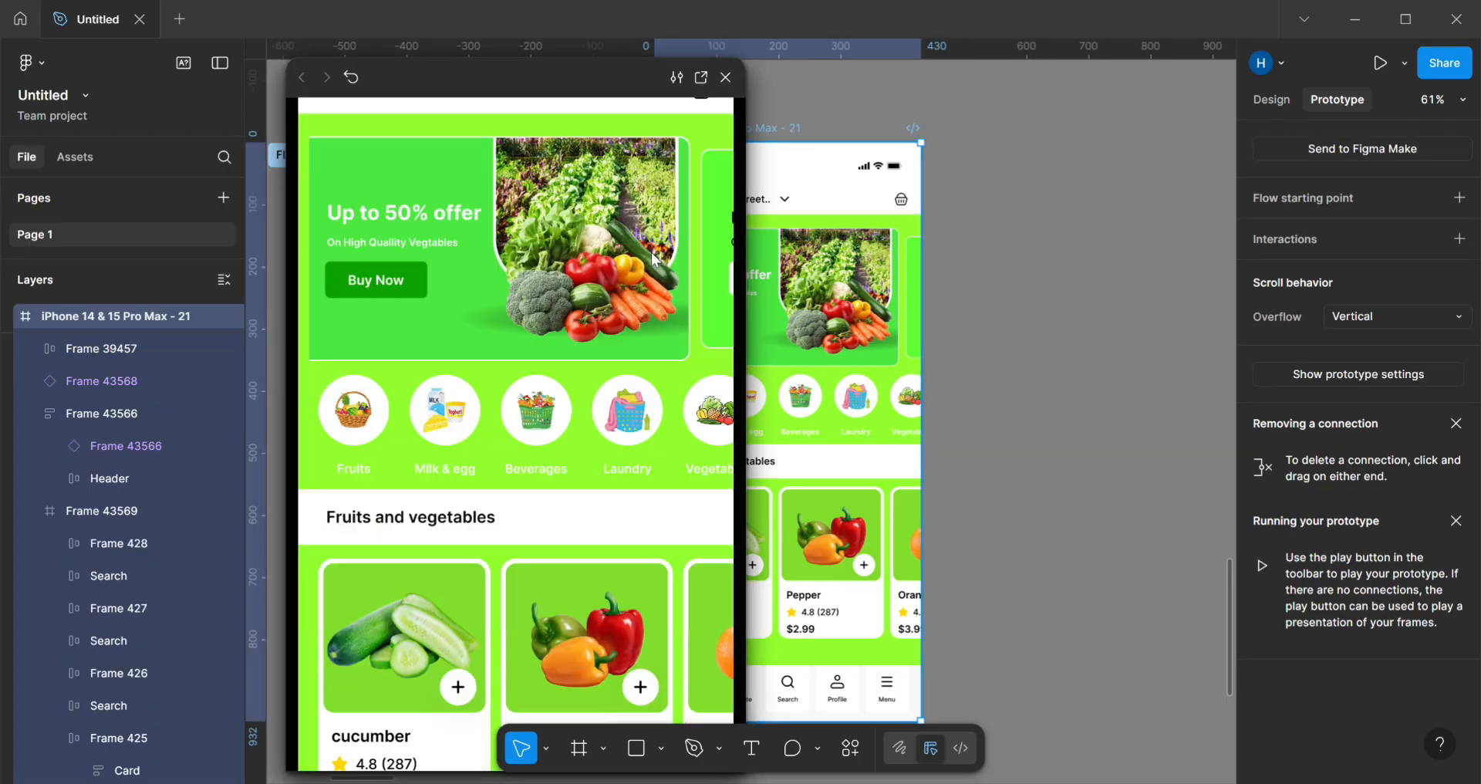
pyautogui.scroll(-5, 643, 331)
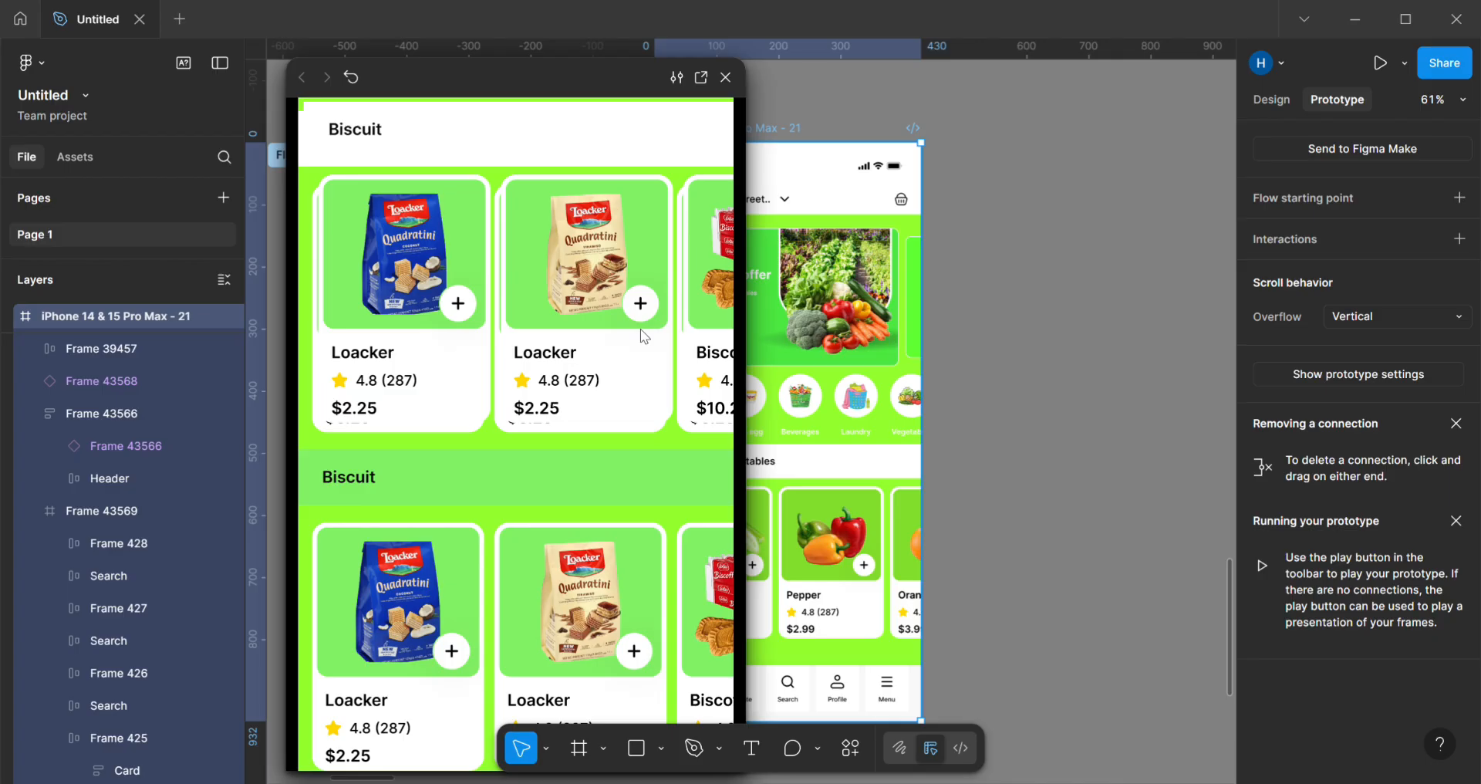
pyautogui.hscroll(5, 424, 694)
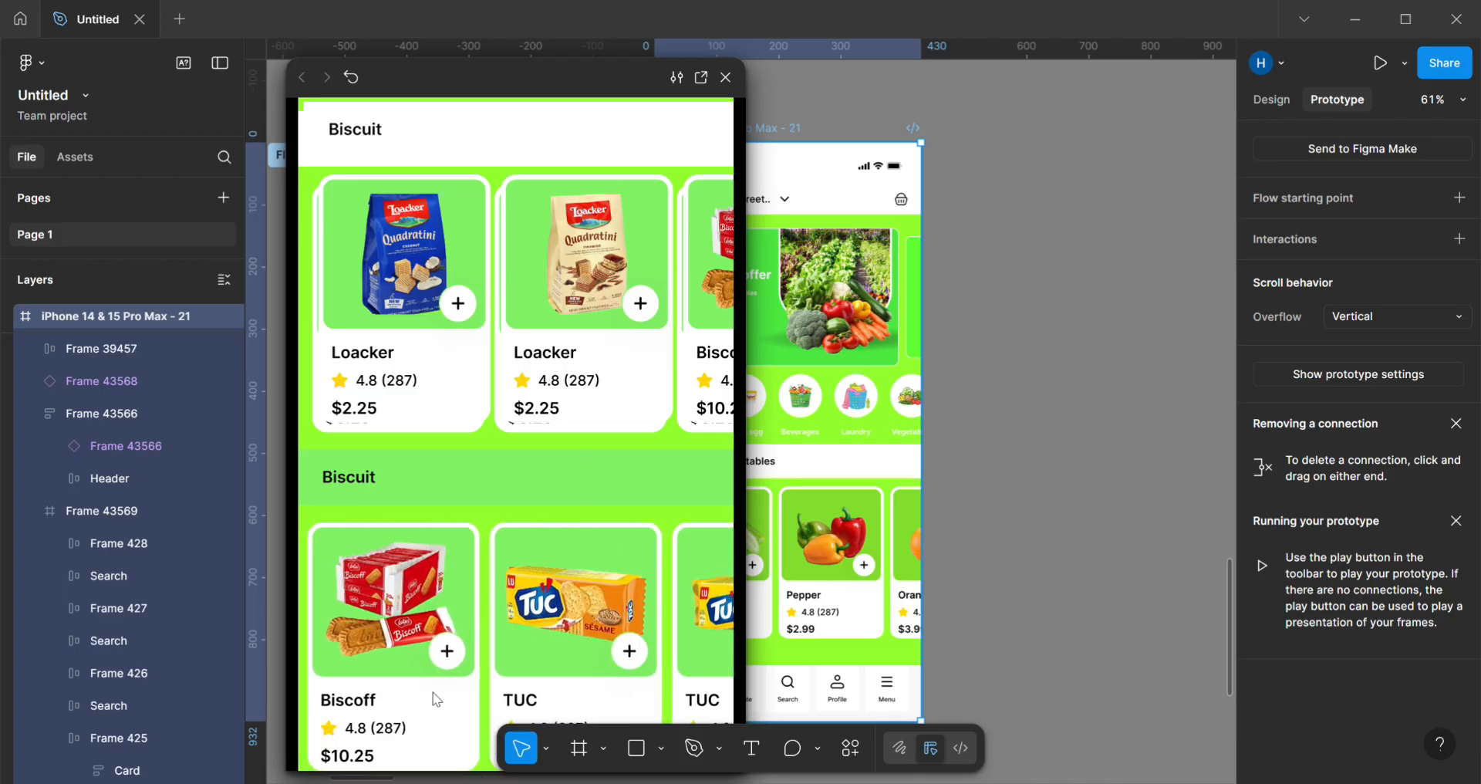
pyautogui.hscroll(-3, 425, 694)
pyautogui.hscroll(5, 429, 714)
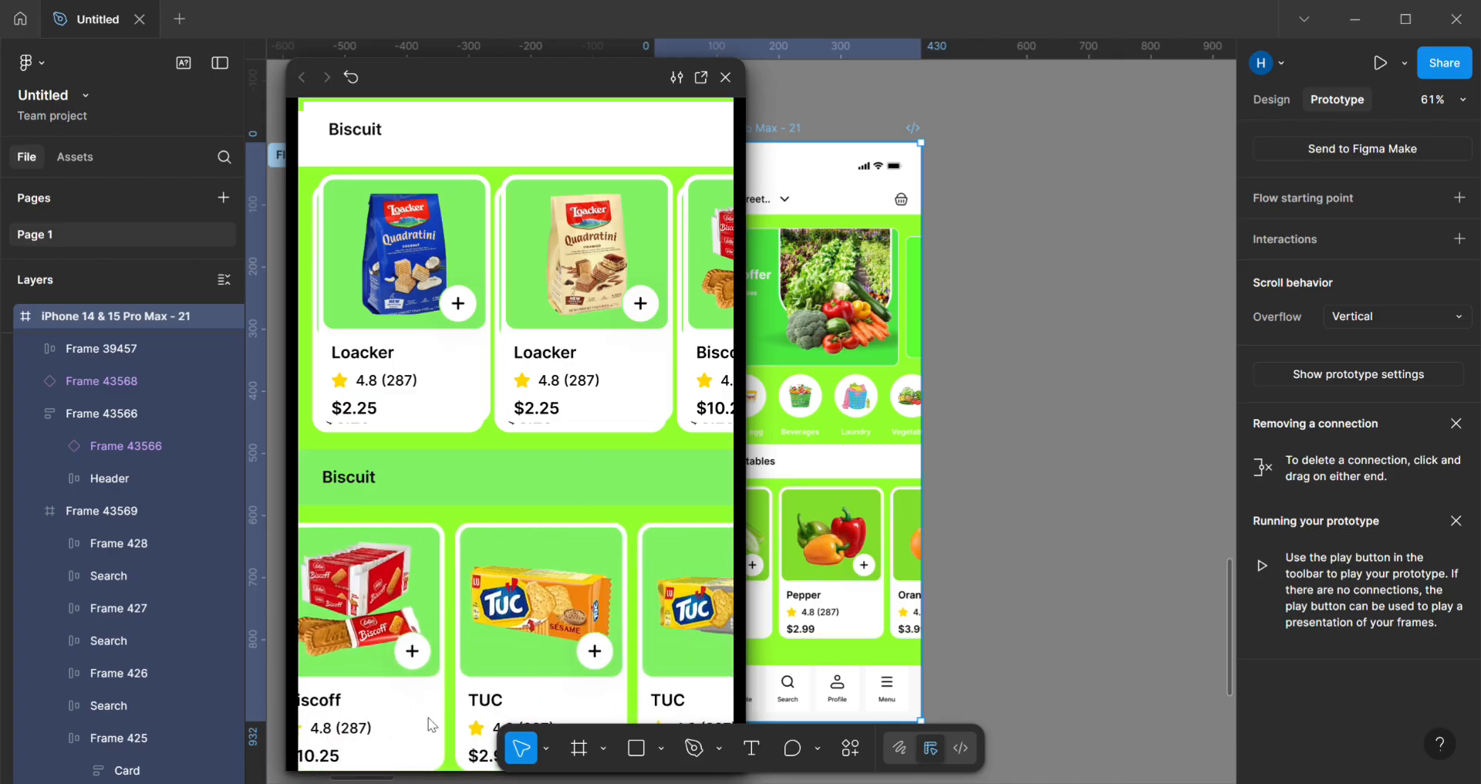
pyautogui.scroll(2, 495, 680)
pyautogui.scroll(4, 494, 680)
pyautogui.scroll(-5, 500, 648)
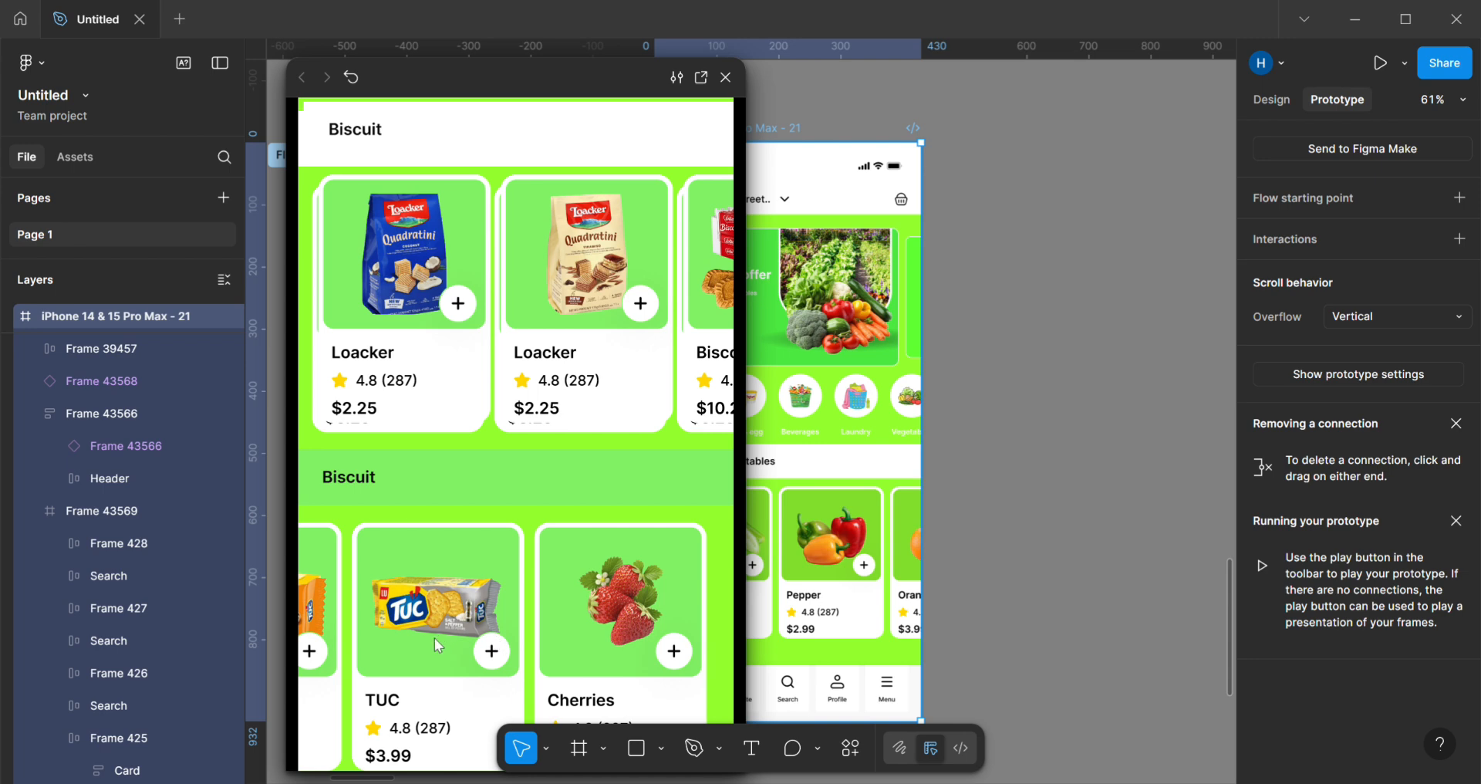
pyautogui.hscroll(-8, 436, 637)
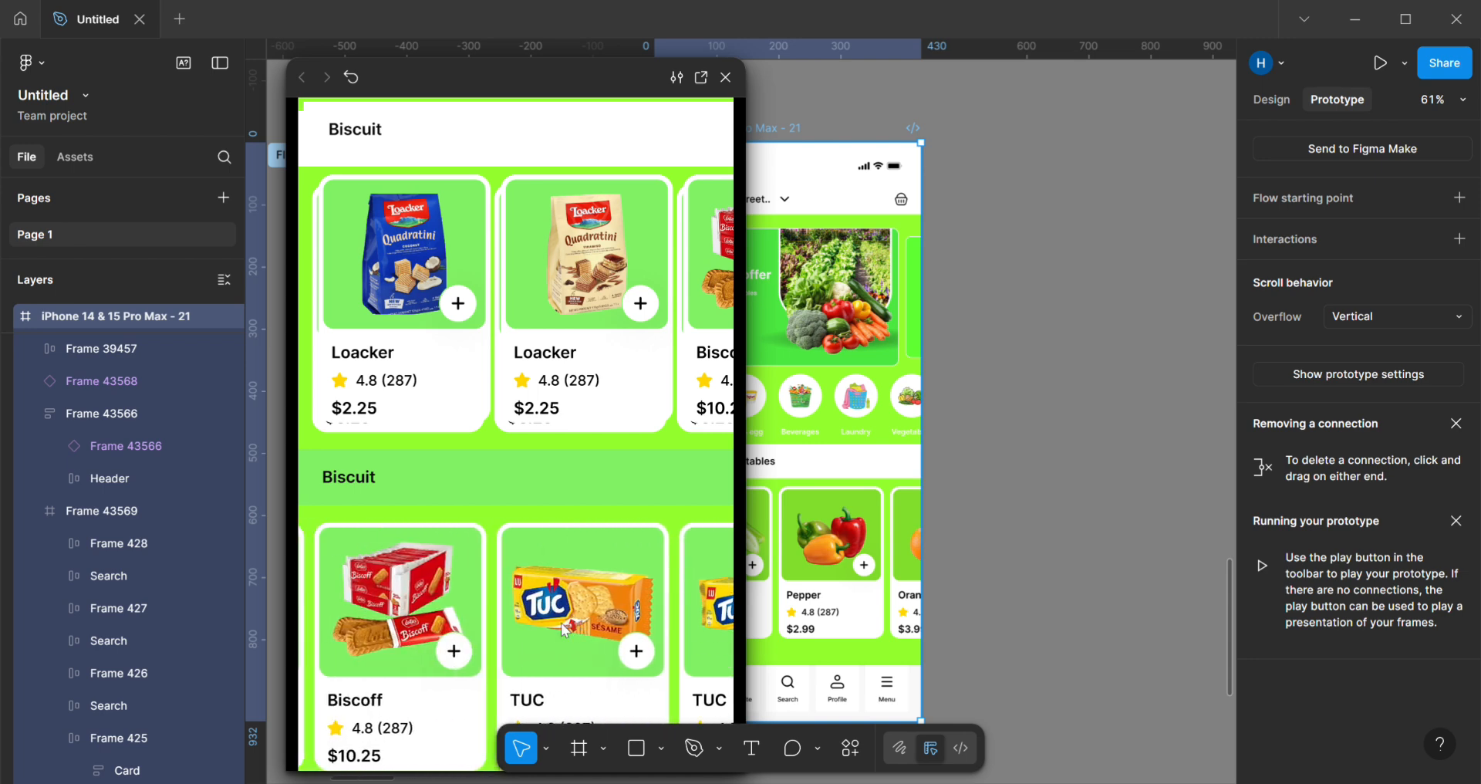
# Step: Check how the footer menu and the product sections scroll in the prototype preview, and close the preview
pyautogui.scroll(10, 494, 662)
pyautogui.scroll(-7, 495, 662)
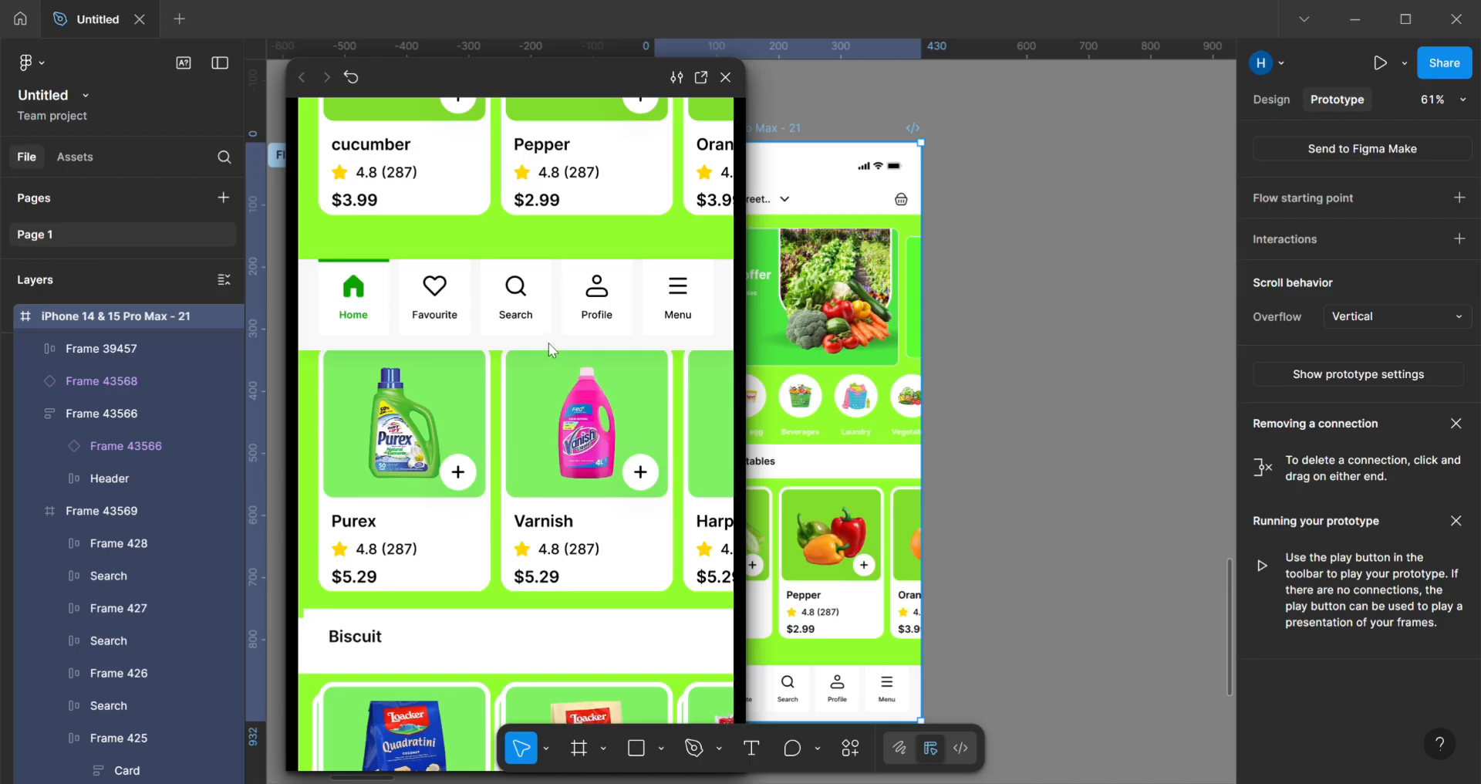
pyautogui.scroll(2, 549, 317)
pyautogui.scroll(4, 551, 302)
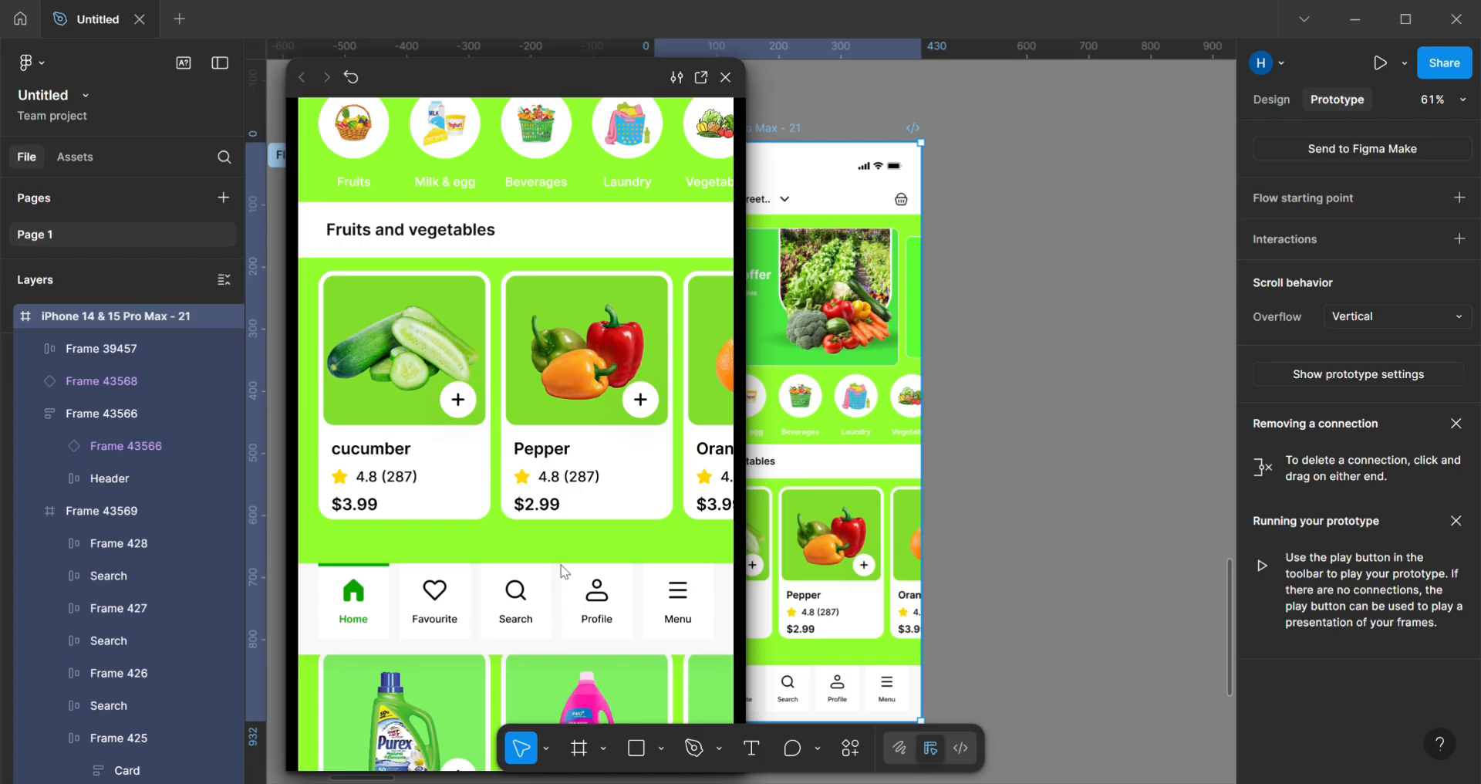
pyautogui.scroll(-4, 976, 512)
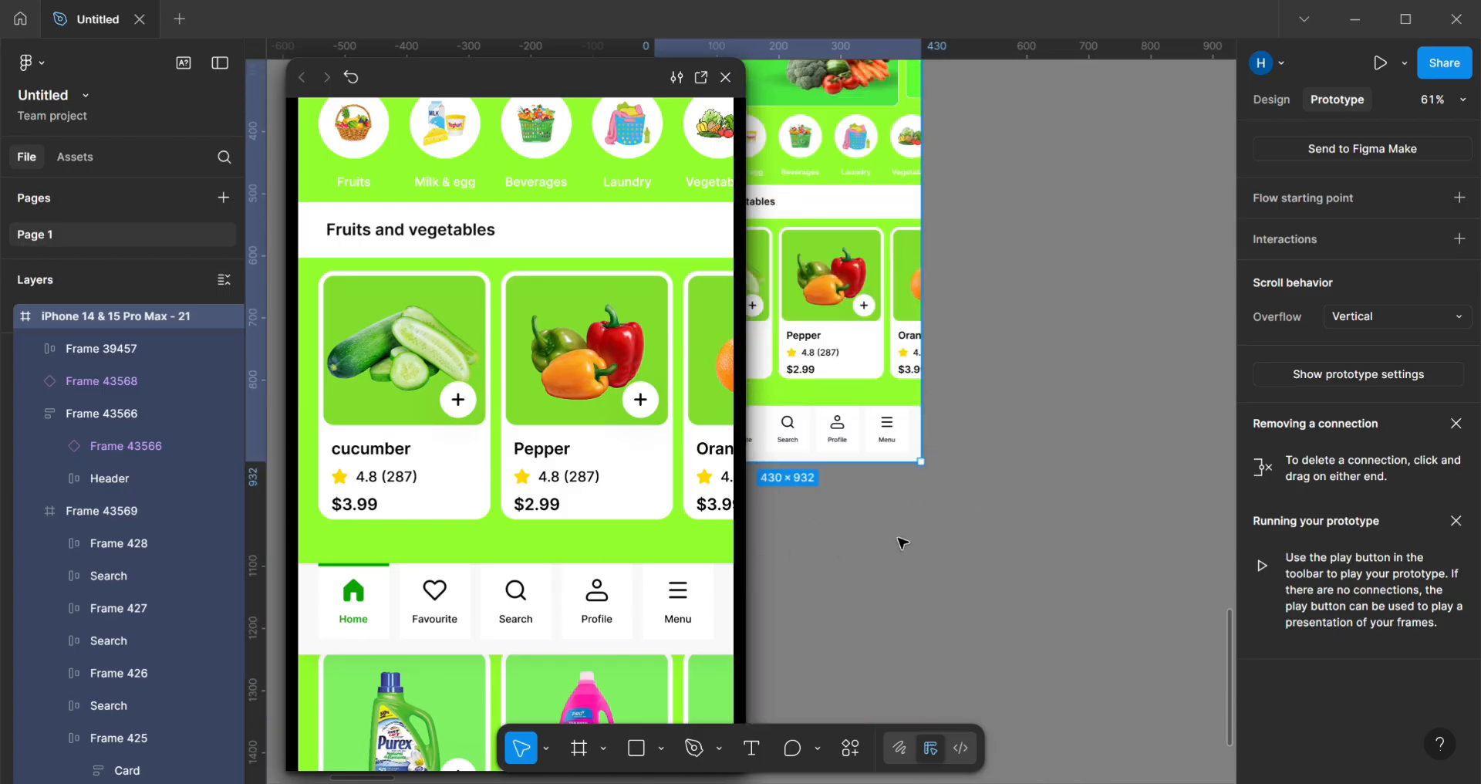
pyautogui.scroll(4, 1012, 288)
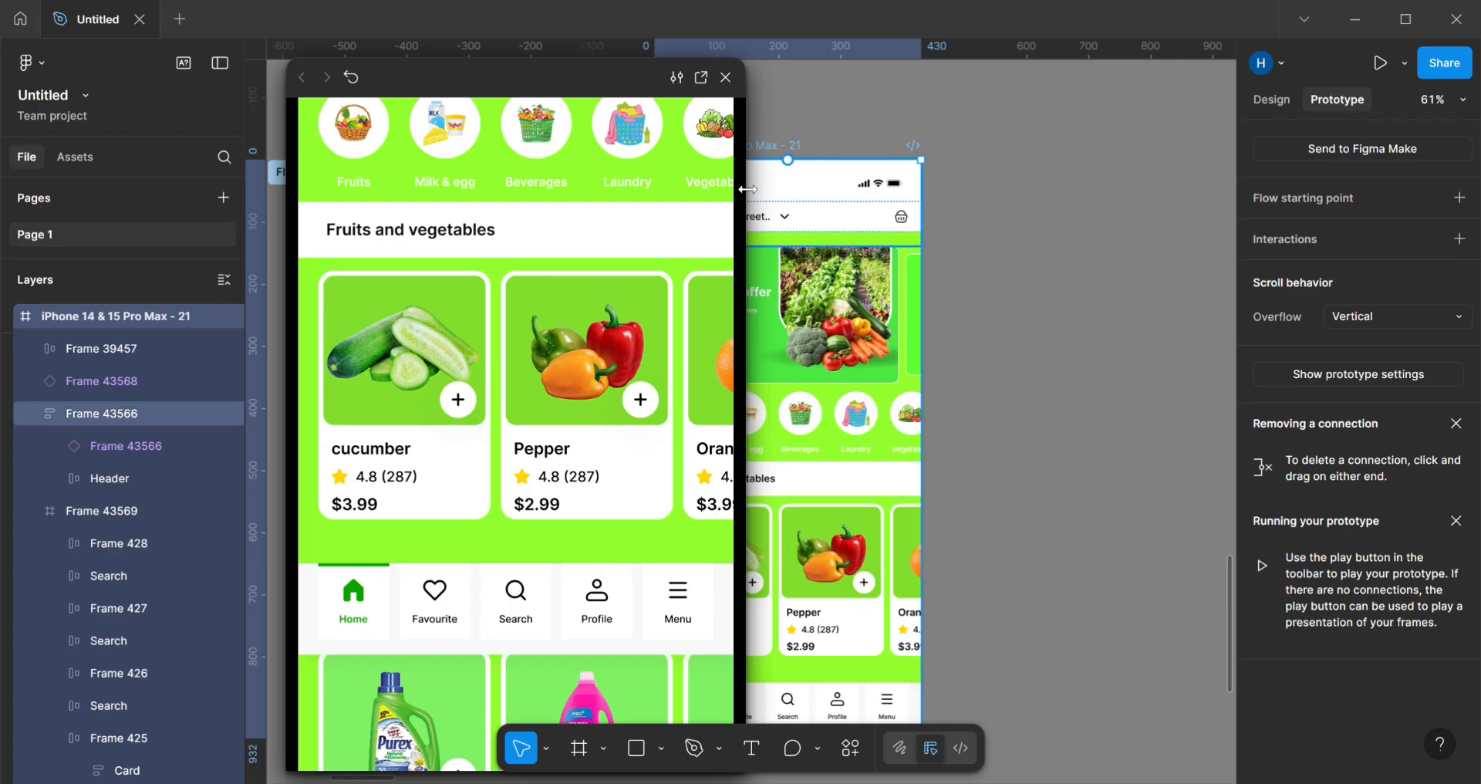
pyautogui.click(725, 77)
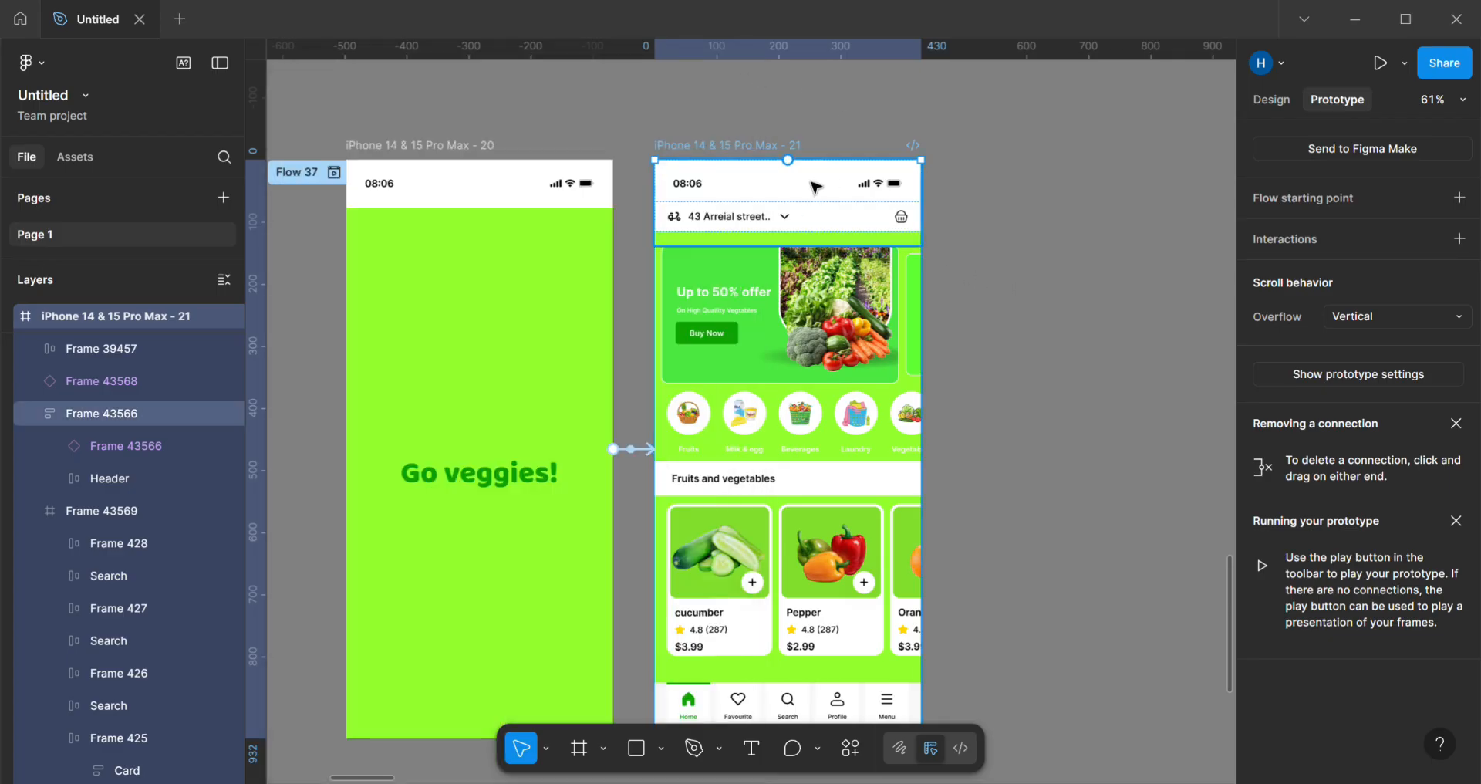
# Step: Resize Frame 43569 to 431 × 356 so that it ends at the footer menu's upper edge and the screen's side edge
pyautogui.scroll(-5, 810, 193)
pyautogui.click(753, 207)
pyautogui.scroll(2, 756, 213)
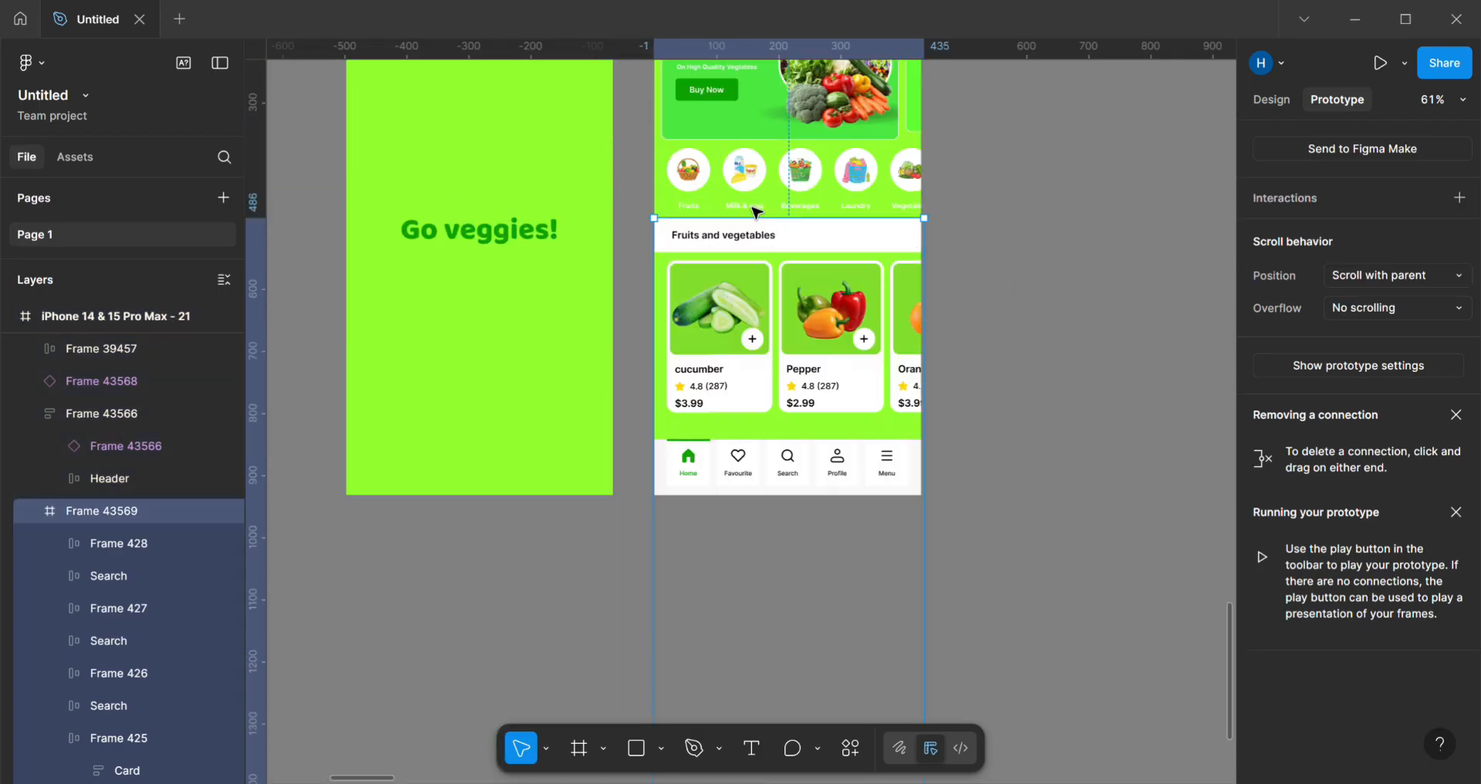
pyautogui.scroll(-5, 780, 217)
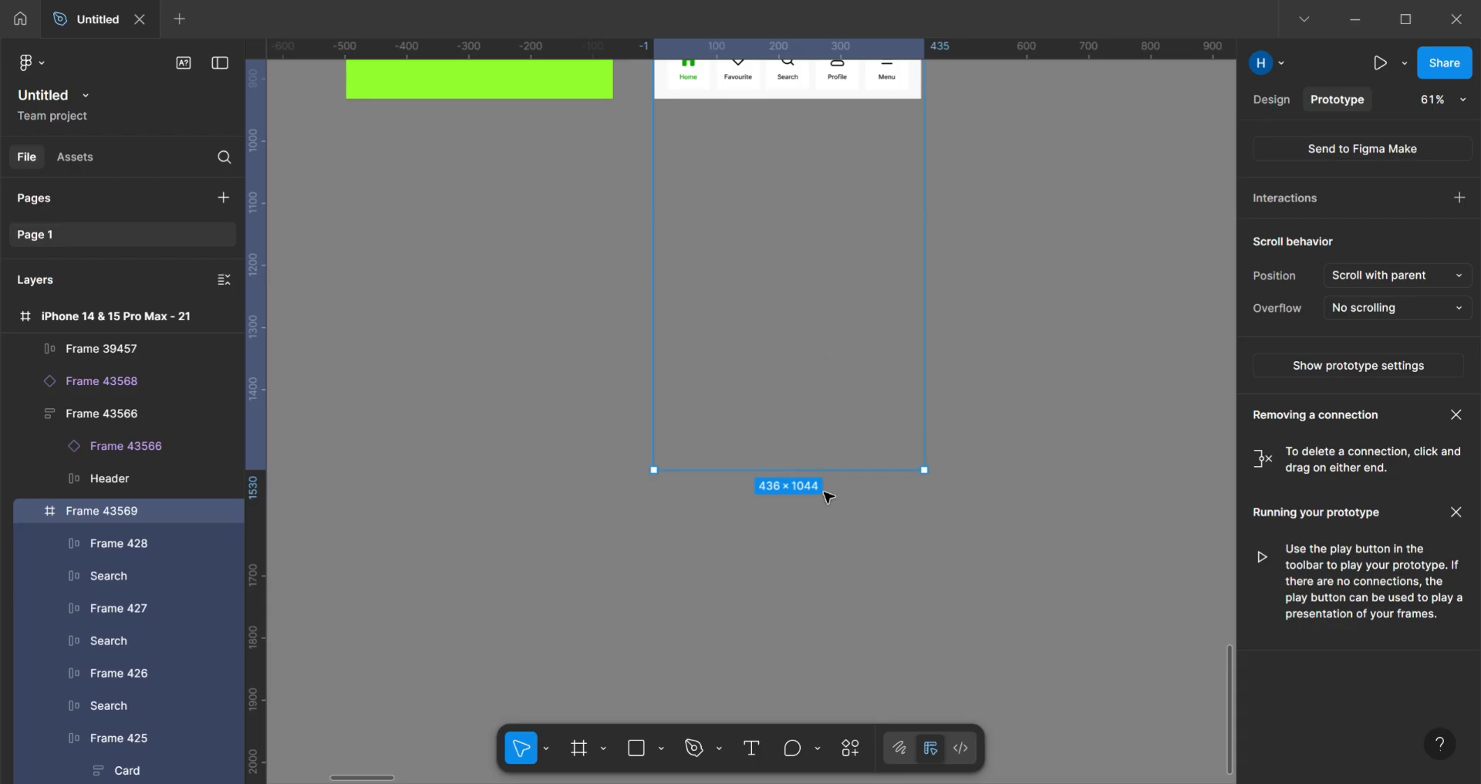
pyautogui.moveTo(838, 490); pyautogui.dragTo(839, 376)
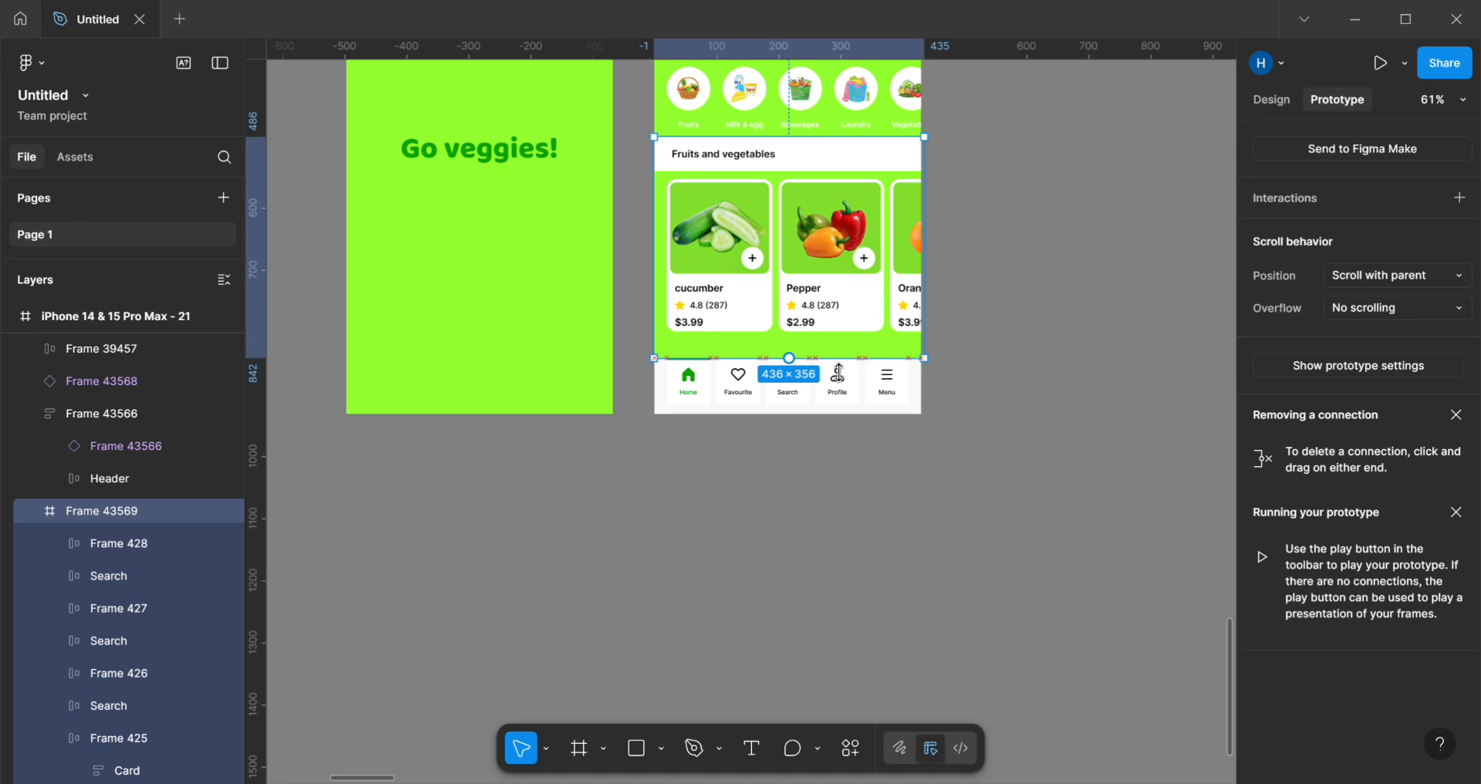
pyautogui.moveTo(838, 374)
pyautogui.mouseDown()
pyautogui.moveTo(839, 343)
pyautogui.moveTo(838, 375)
pyautogui.mouseUp()
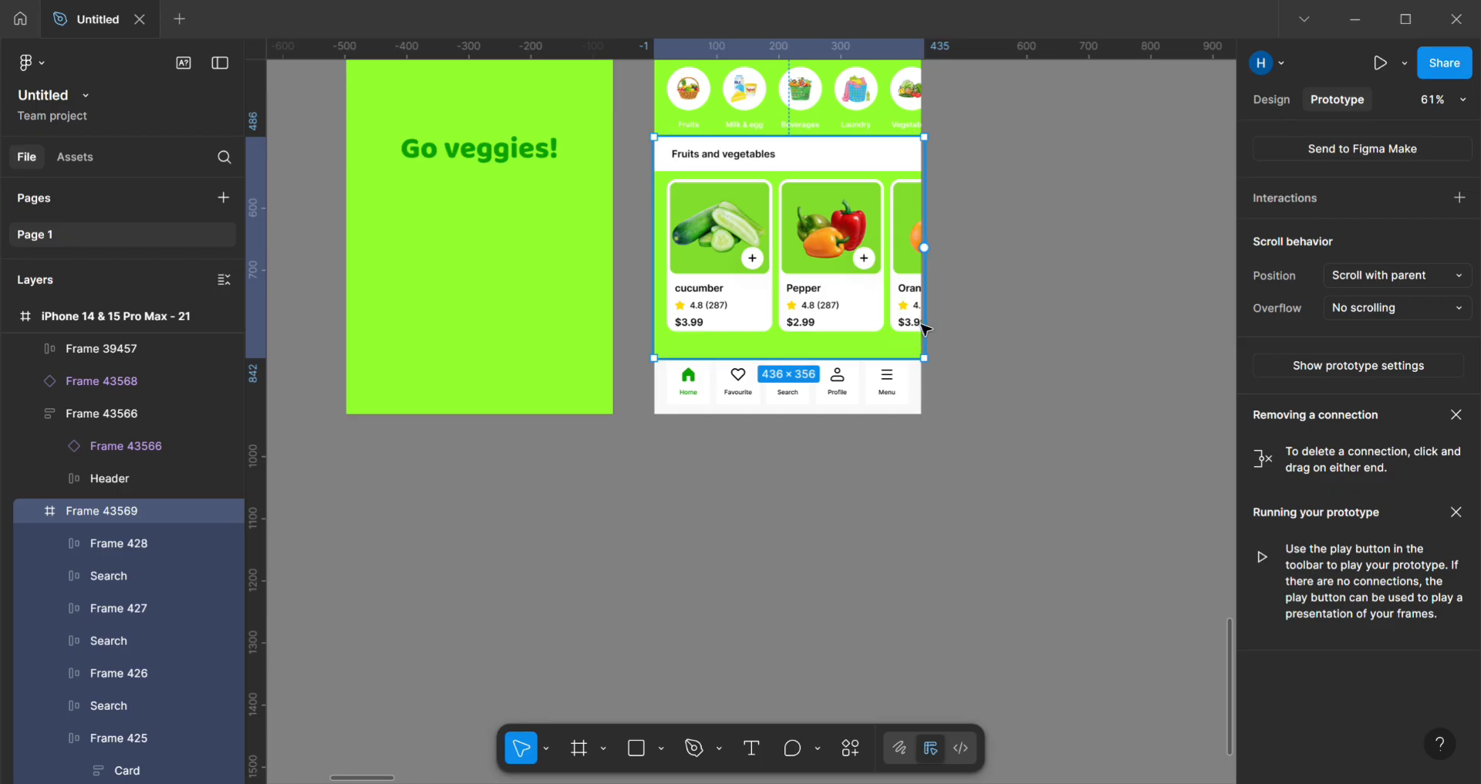
pyautogui.scroll(1, 949, 362)
pyautogui.scroll(1, 887, 351)
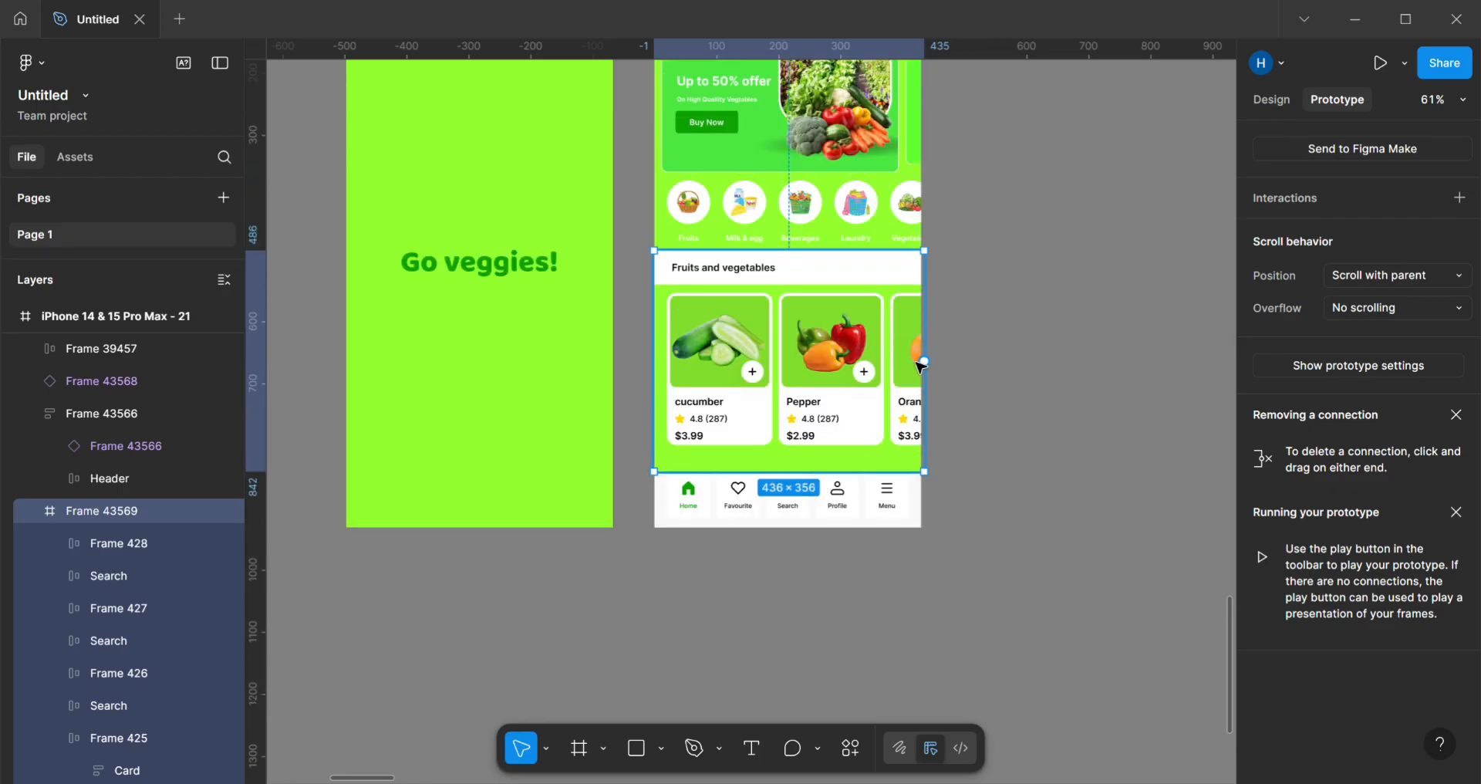
pyautogui.moveTo(942, 403); pyautogui.dragTo(937, 407)
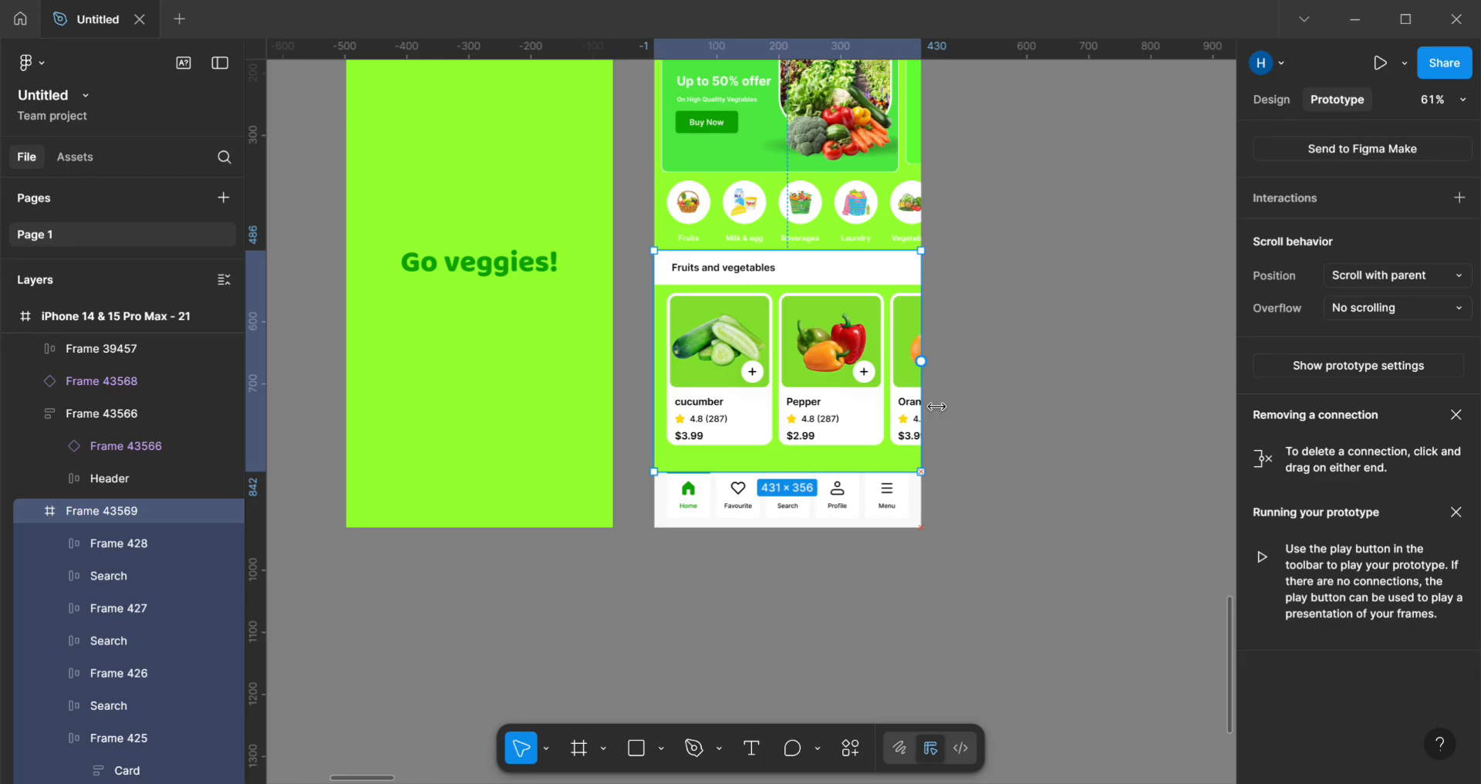
# Step: Preview the iPhone 14 & 15 Pro Max - 21 screen again, scrolling through its product sections, and close the preview
pyautogui.scroll(5, 972, 374)
pyautogui.click(723, 203)
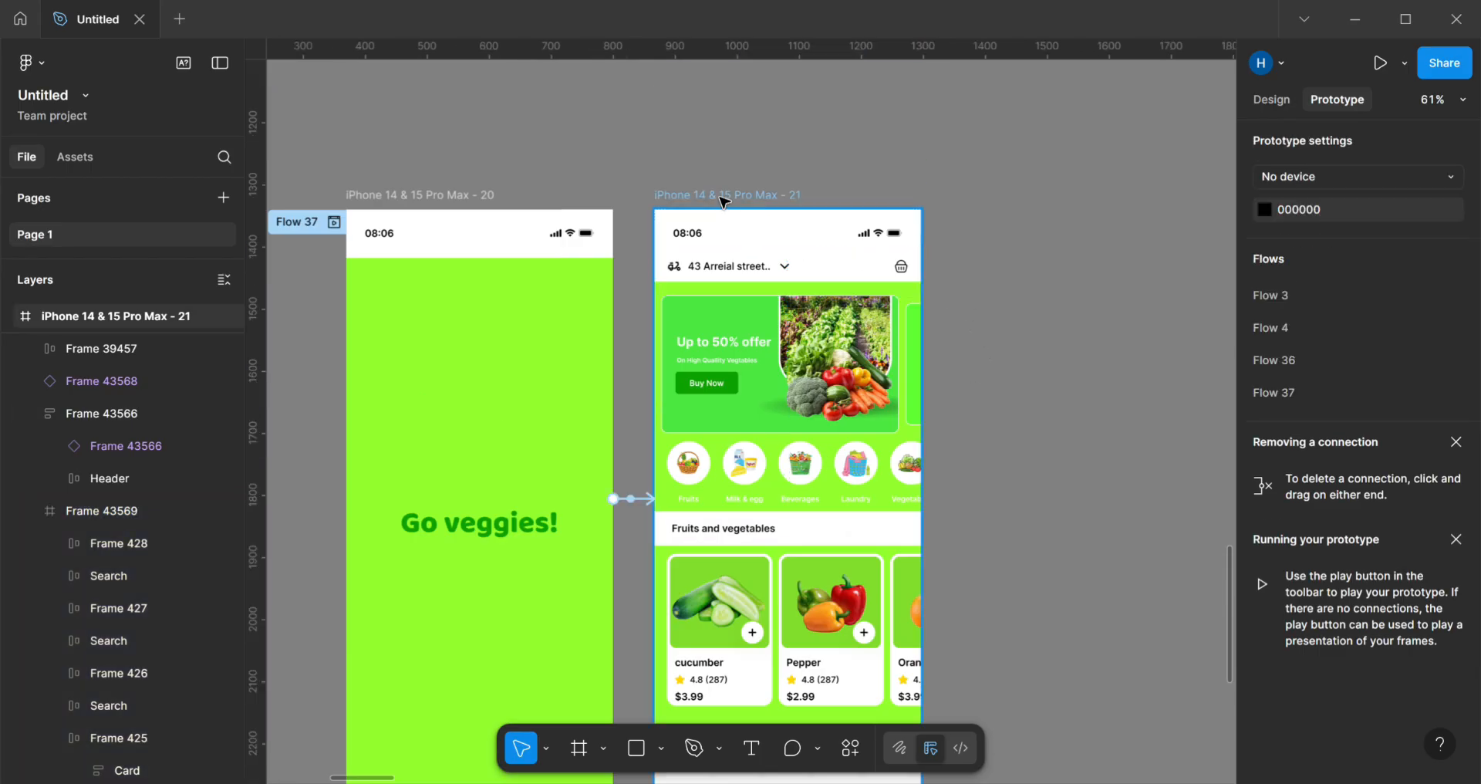
pyautogui.click(724, 204)
pyautogui.hotkey('shift', 'space')
pyautogui.scroll(-5, 625, 287)
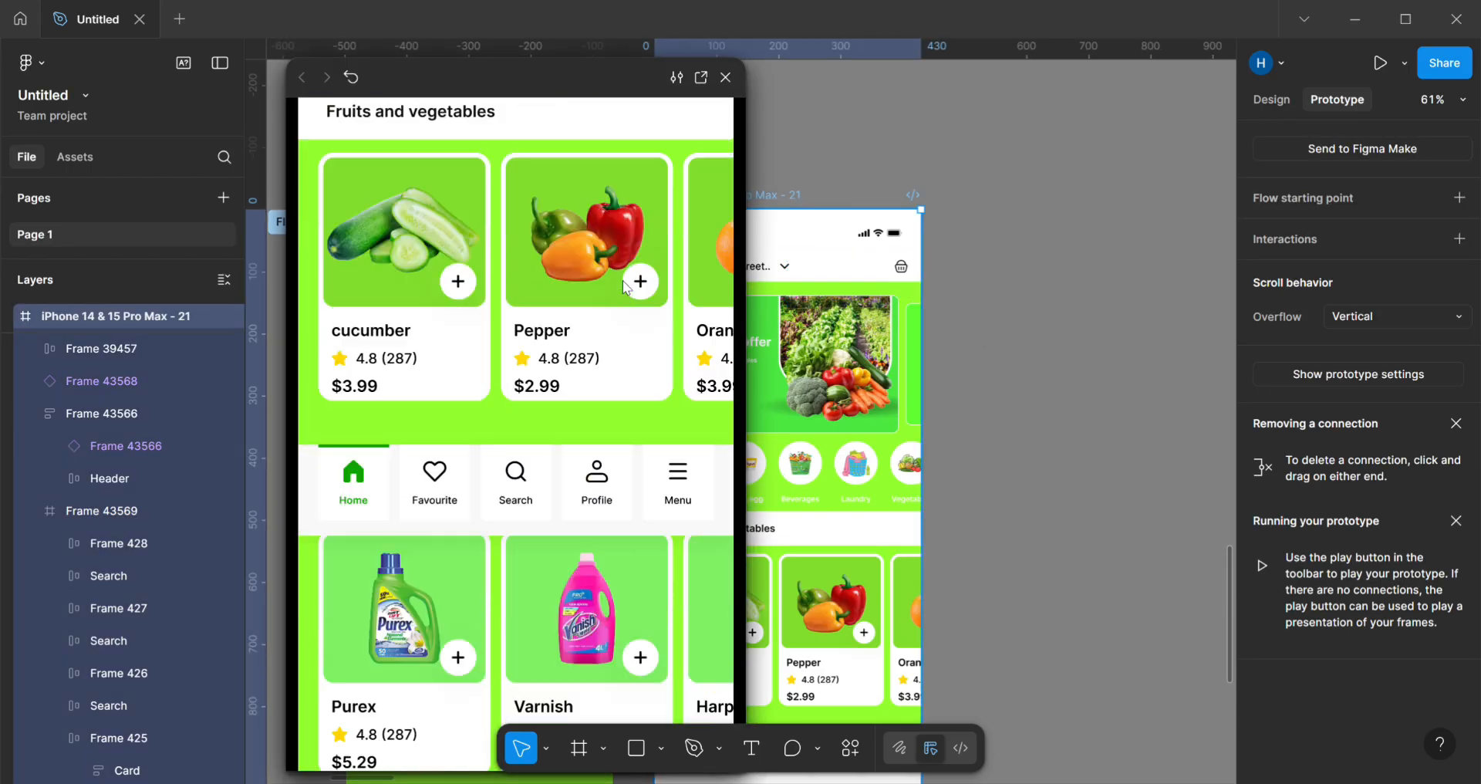
pyautogui.scroll(-5, 617, 307)
pyautogui.scroll(3, 621, 370)
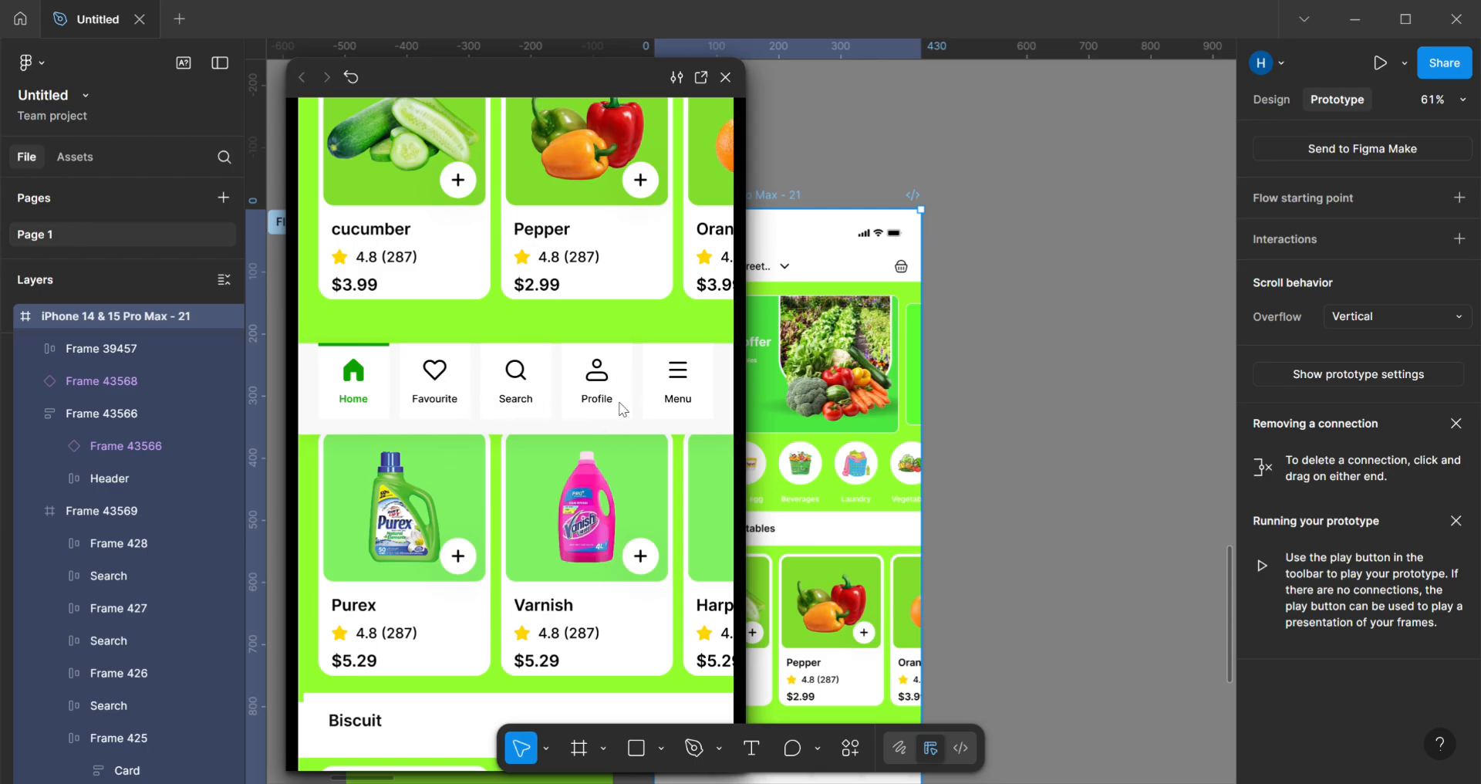
pyautogui.click(973, 410)
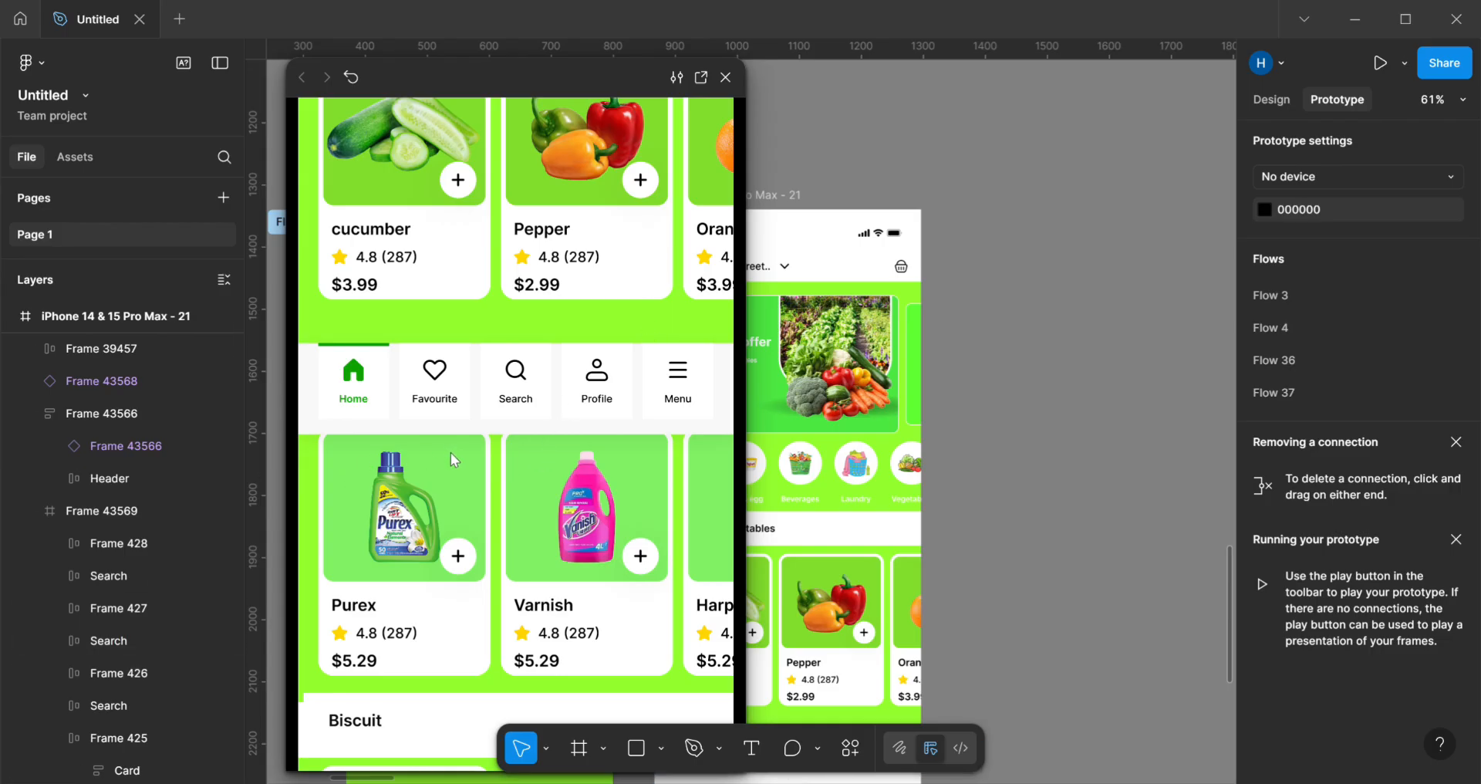
pyautogui.click(726, 78)
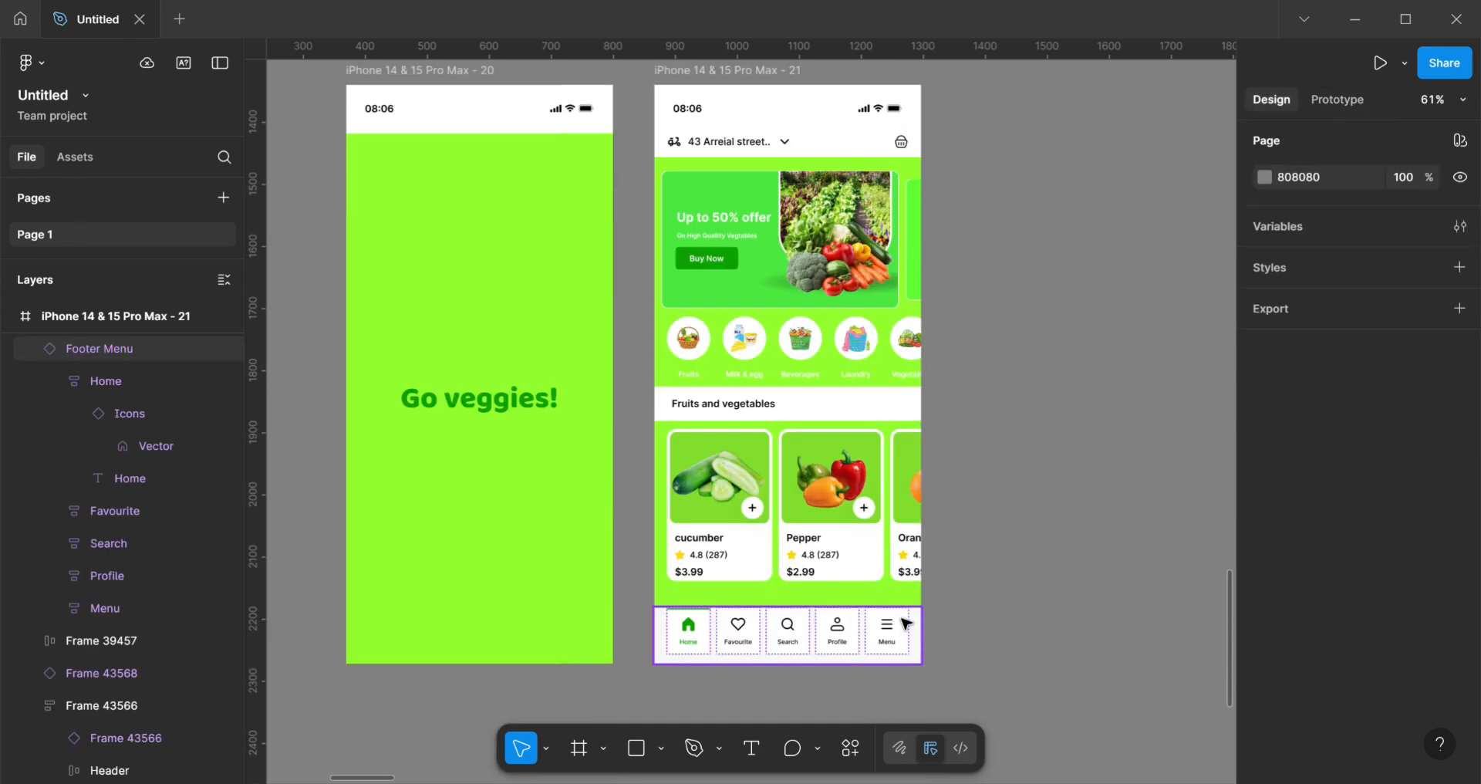
# Step: Look over the iPhone 14 & 15 Pro Max - 21 home screen and the row of finished app screens on the canvas
pyautogui.scroll(5, 904, 618)
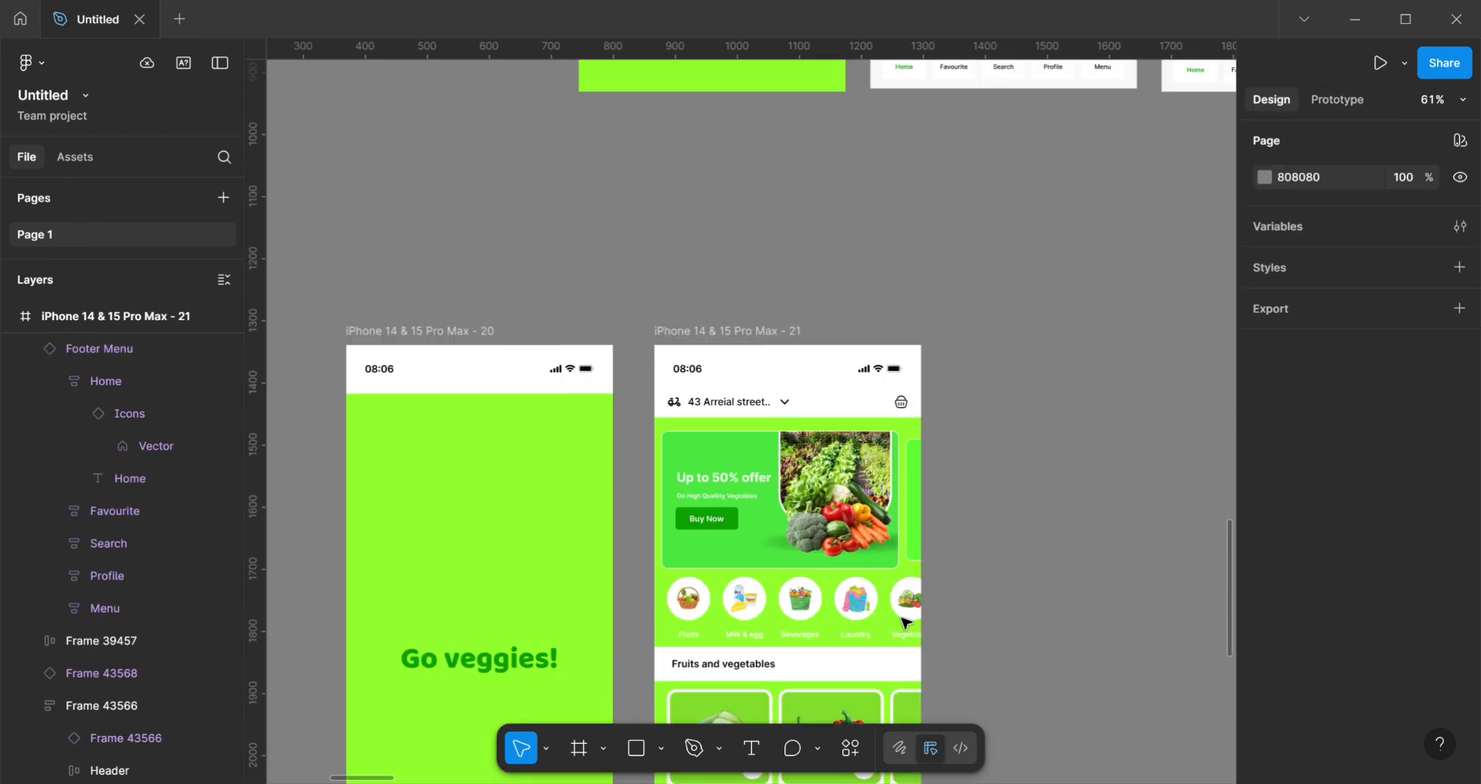
pyautogui.scroll(-3, 898, 615)
pyautogui.scroll(-3, 849, 571)
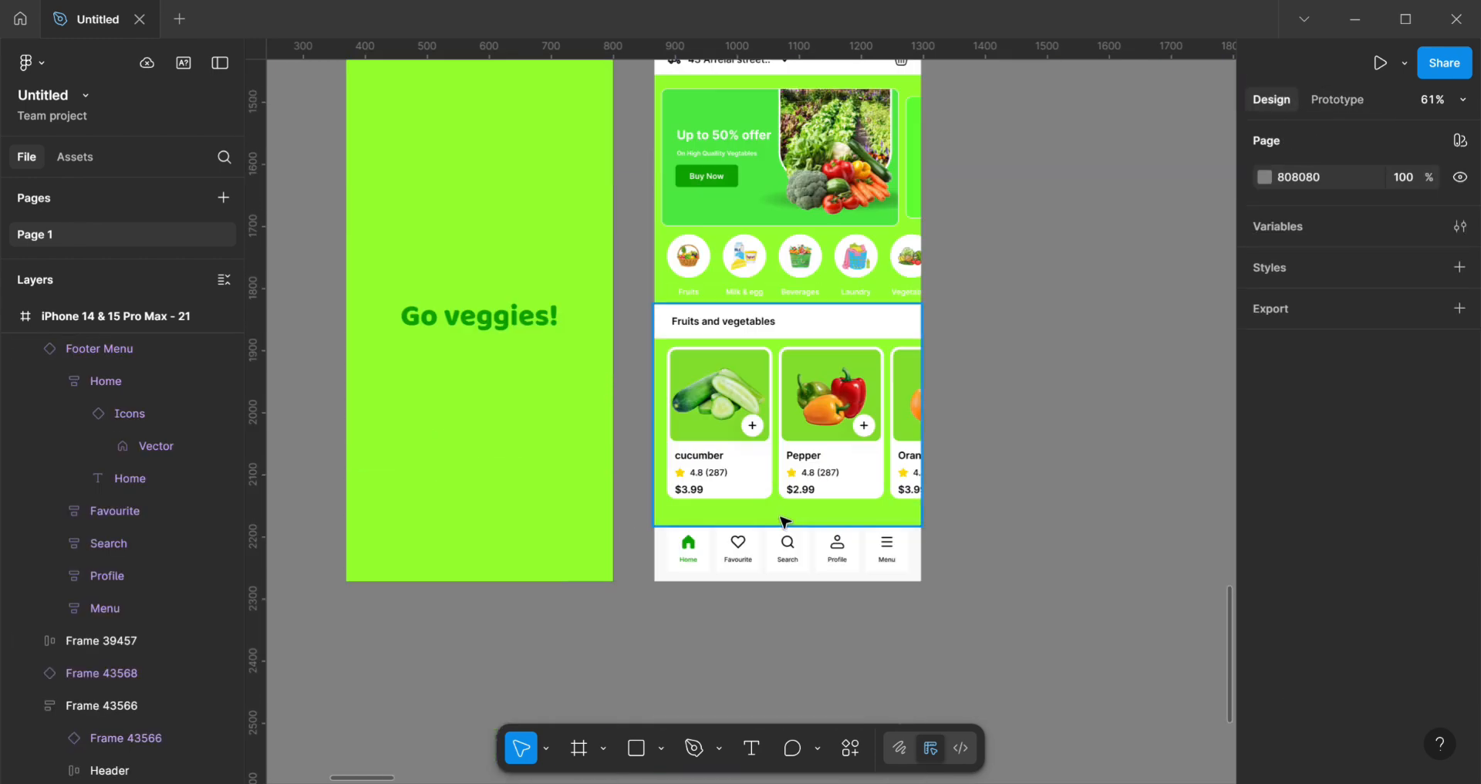
pyautogui.scroll(4, 784, 523)
pyautogui.scroll(-4, 758, 446)
pyautogui.scroll(-5, 749, 432)
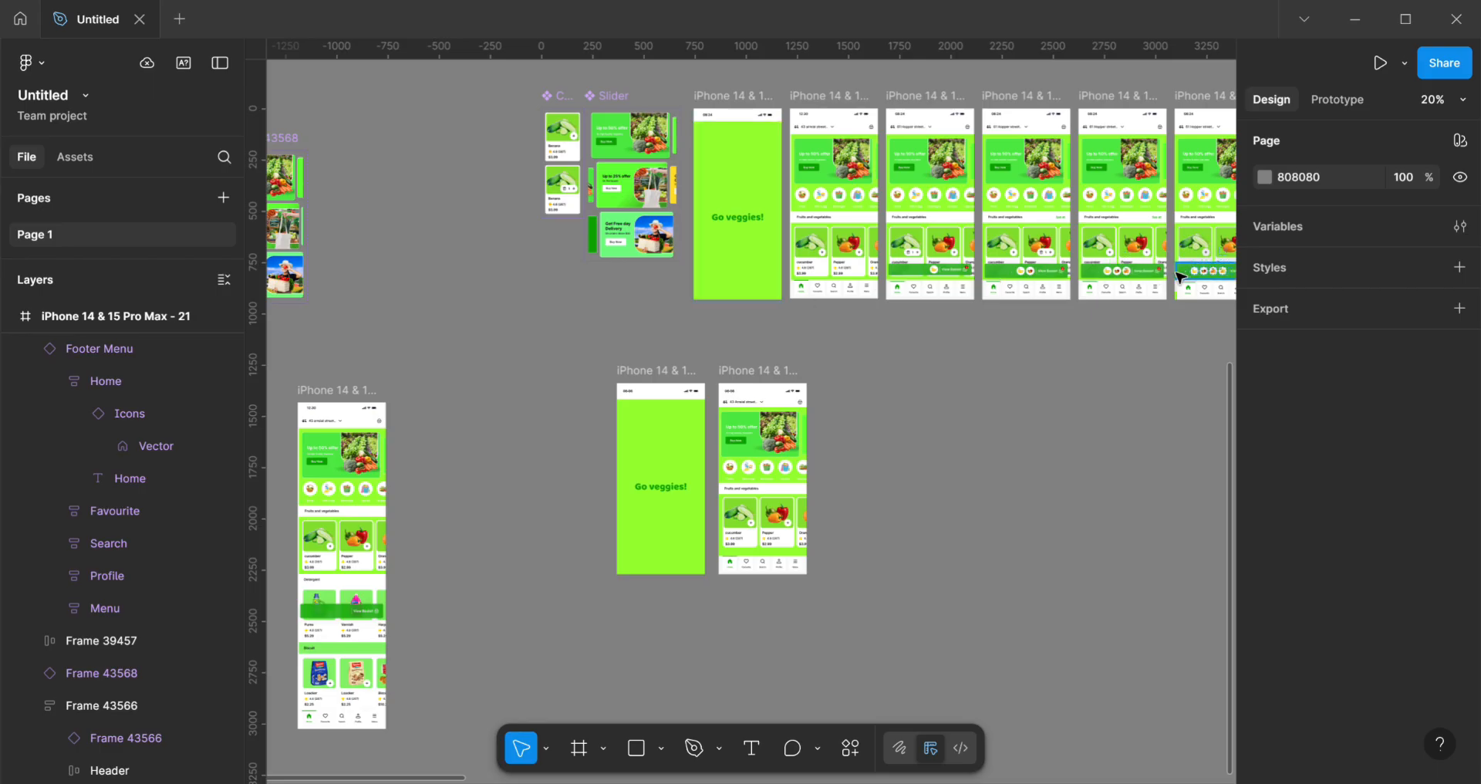
pyautogui.hscroll(8, 748, 317)
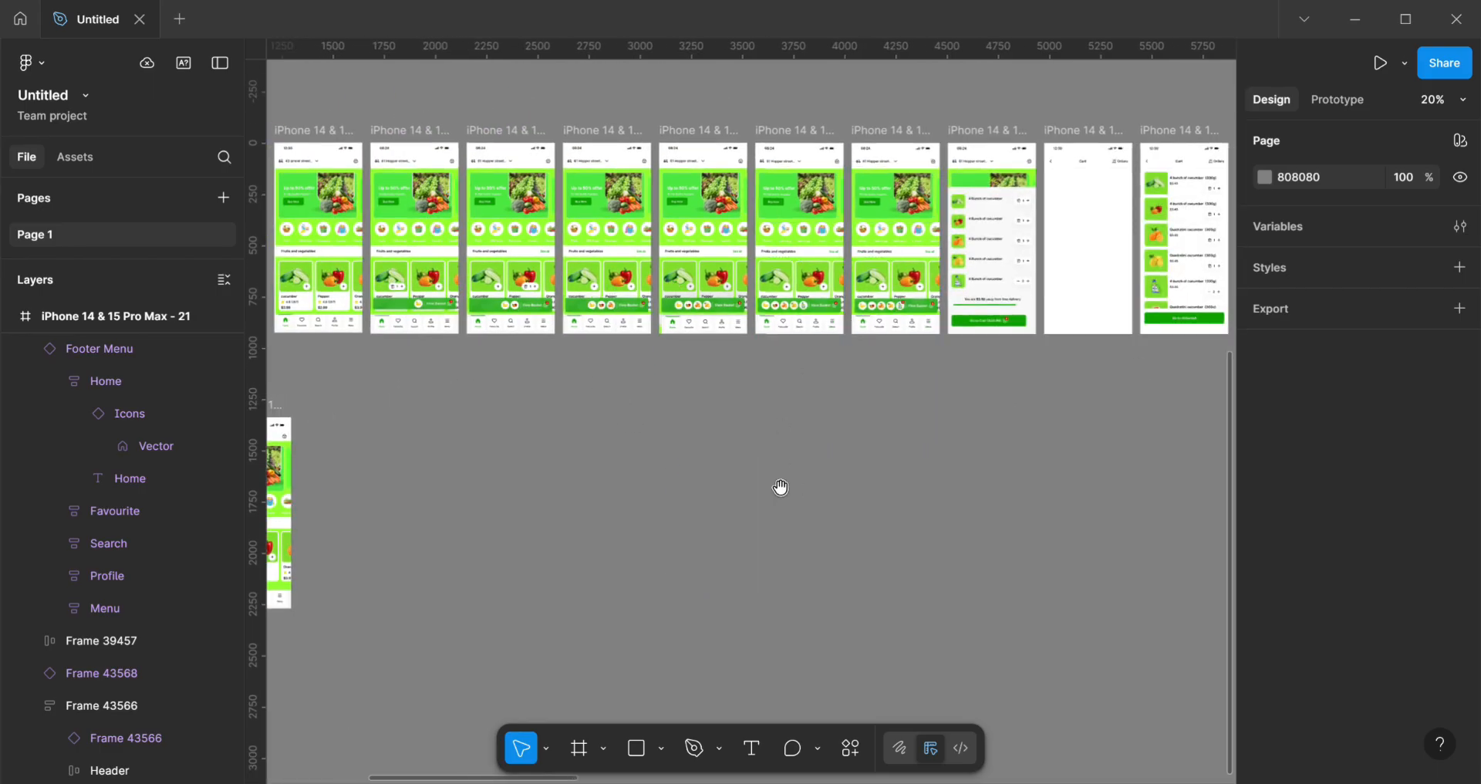
pyautogui.hscroll(-4, 781, 489)
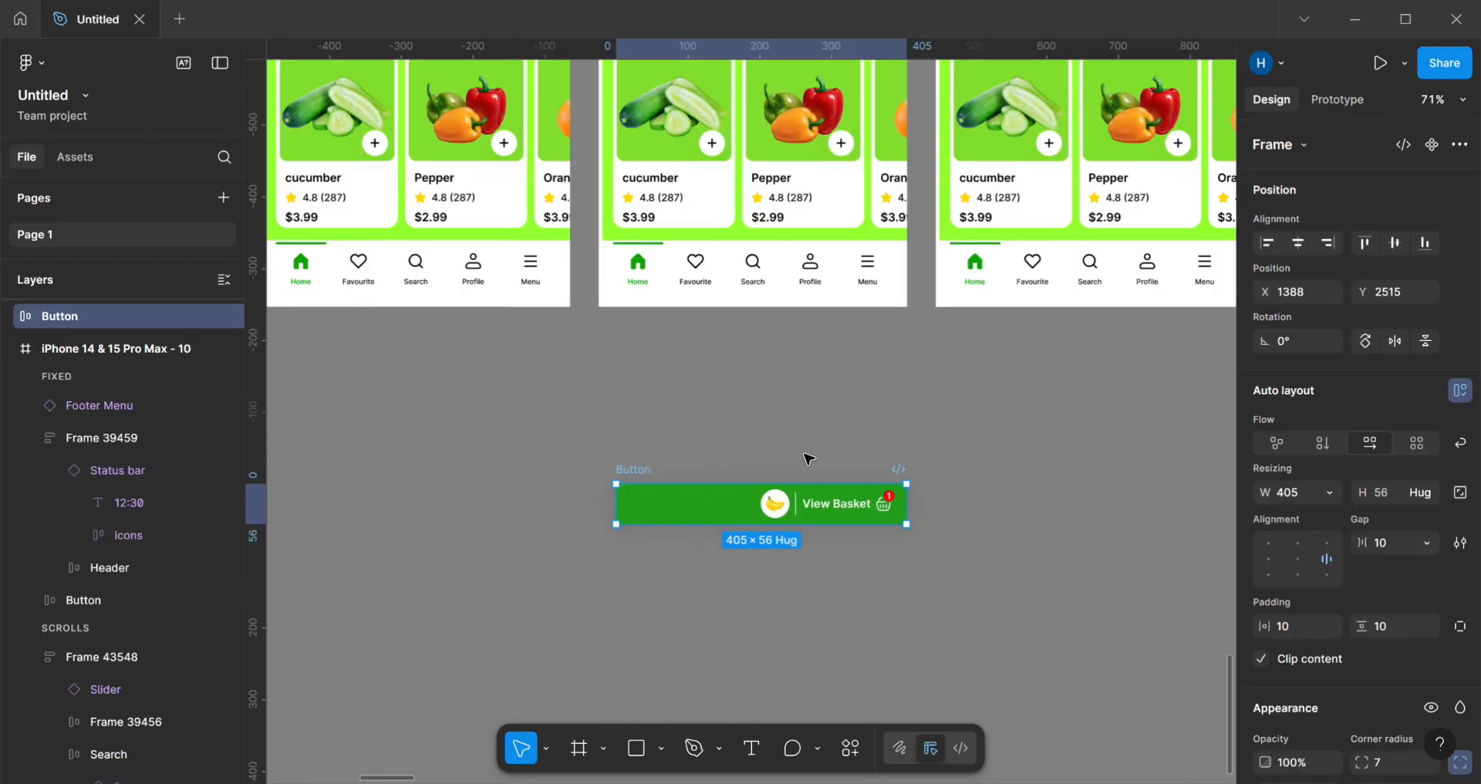
# Step: Examine the parts of the green View Basket button: the banana thumbnail, the label frame, the button frame and the basket icon
pyautogui.scroll(3, 840, 545)
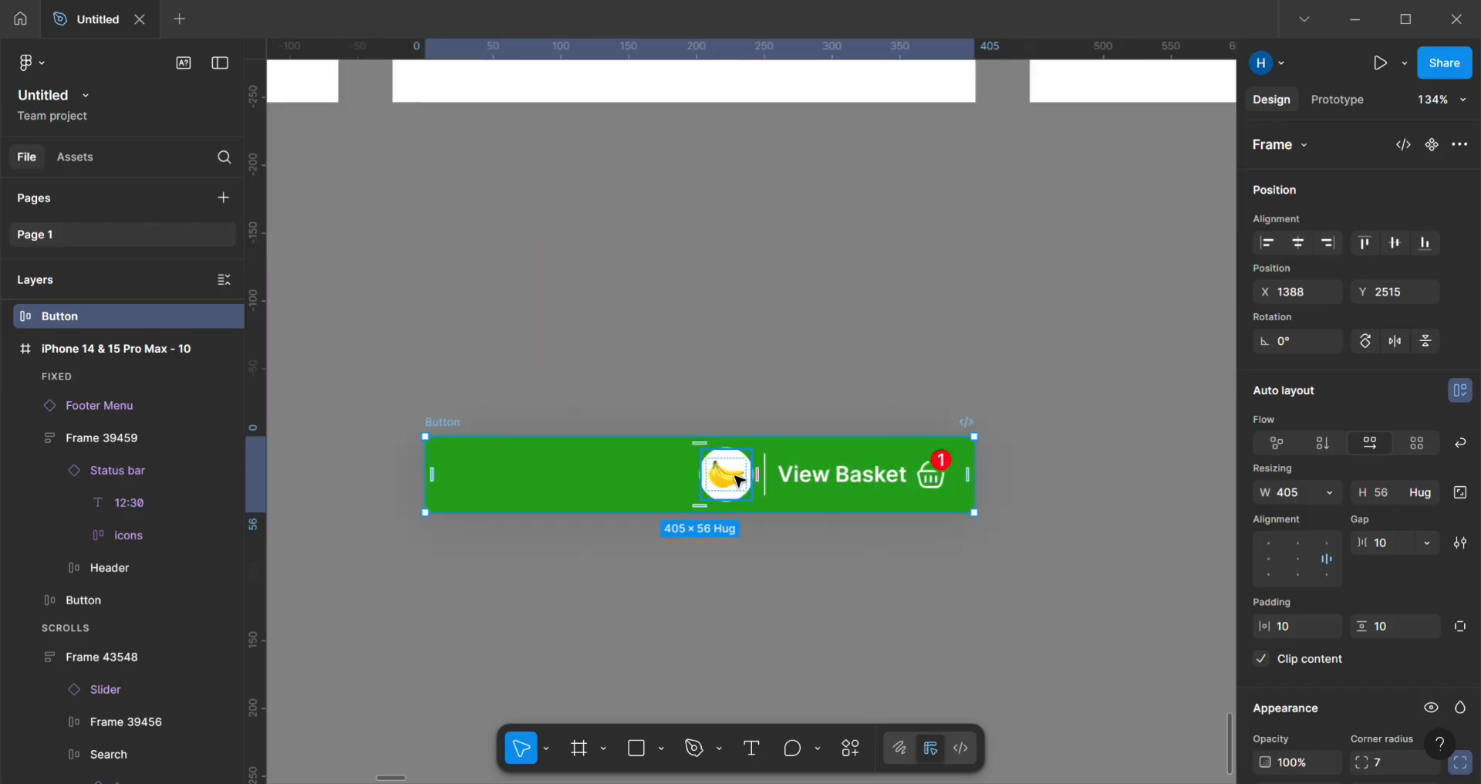
pyautogui.scroll(3, 772, 452)
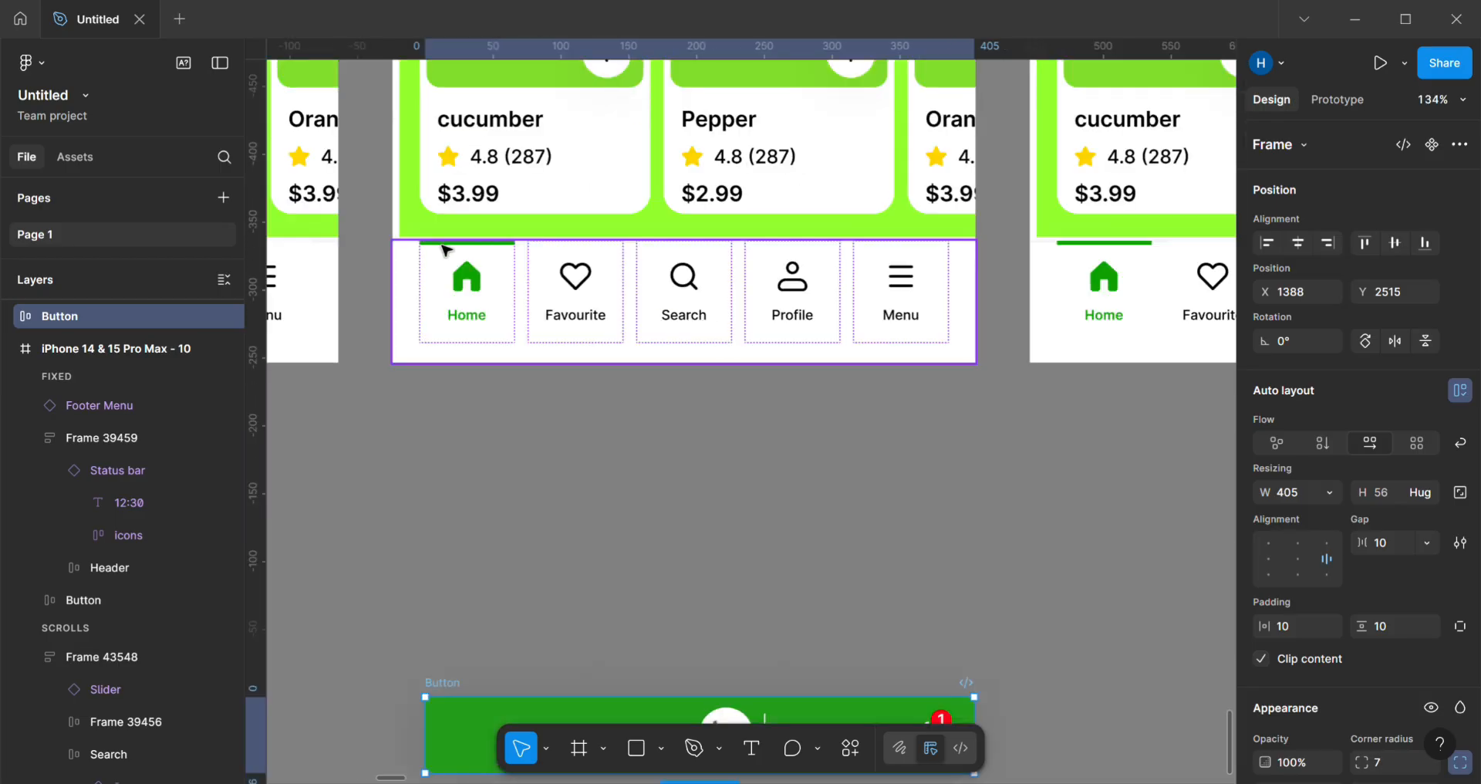
pyautogui.scroll(-2, 843, 185)
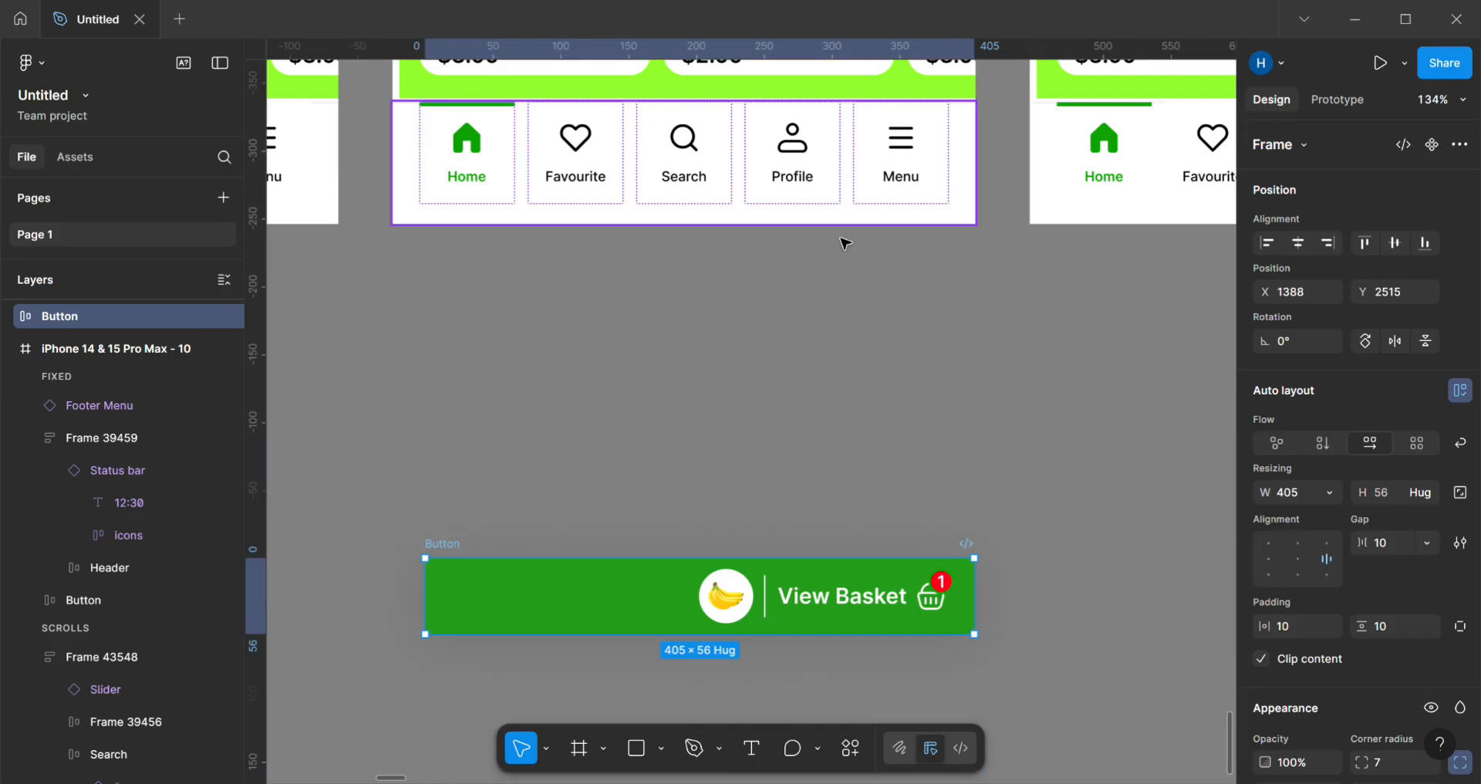
pyautogui.doubleClick(822, 603)
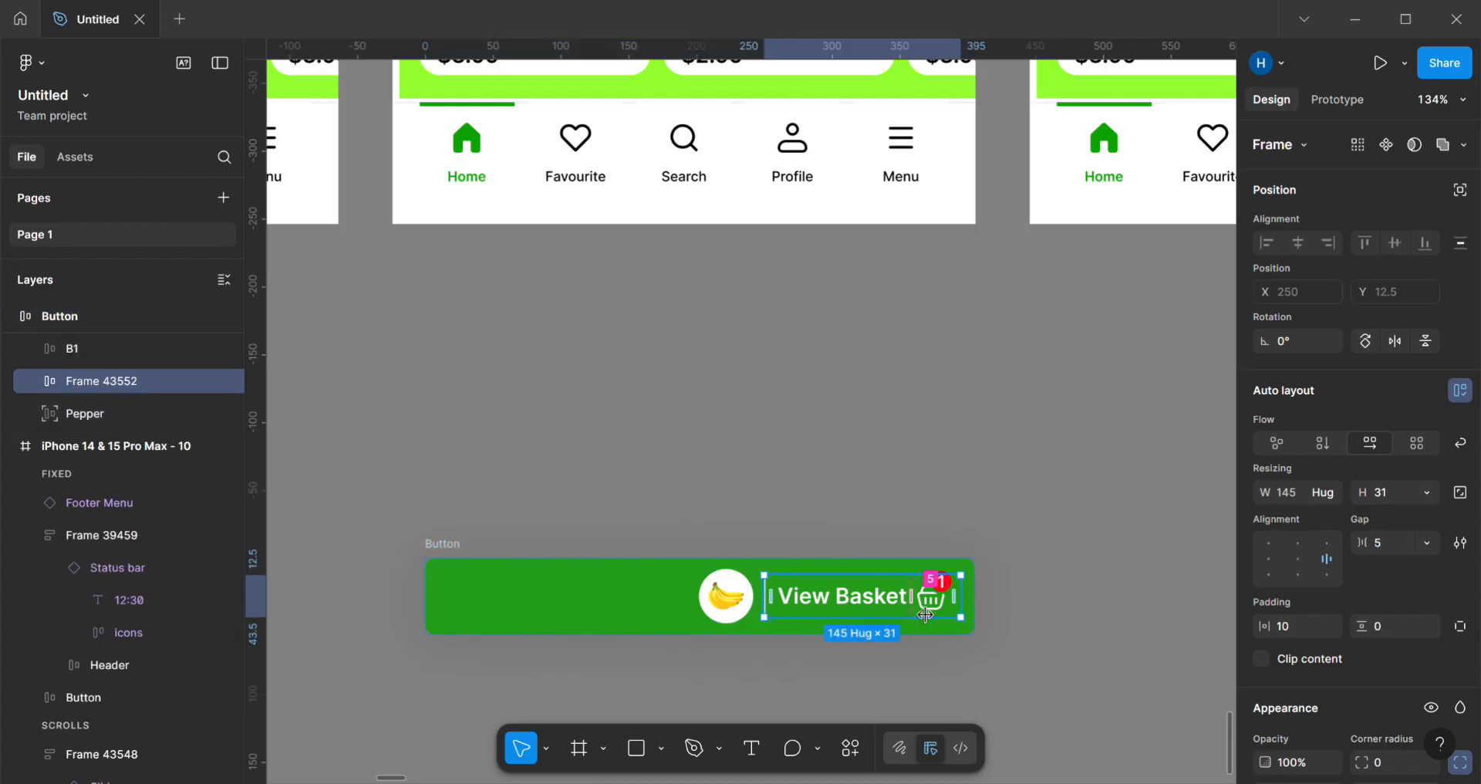
pyautogui.click(745, 611)
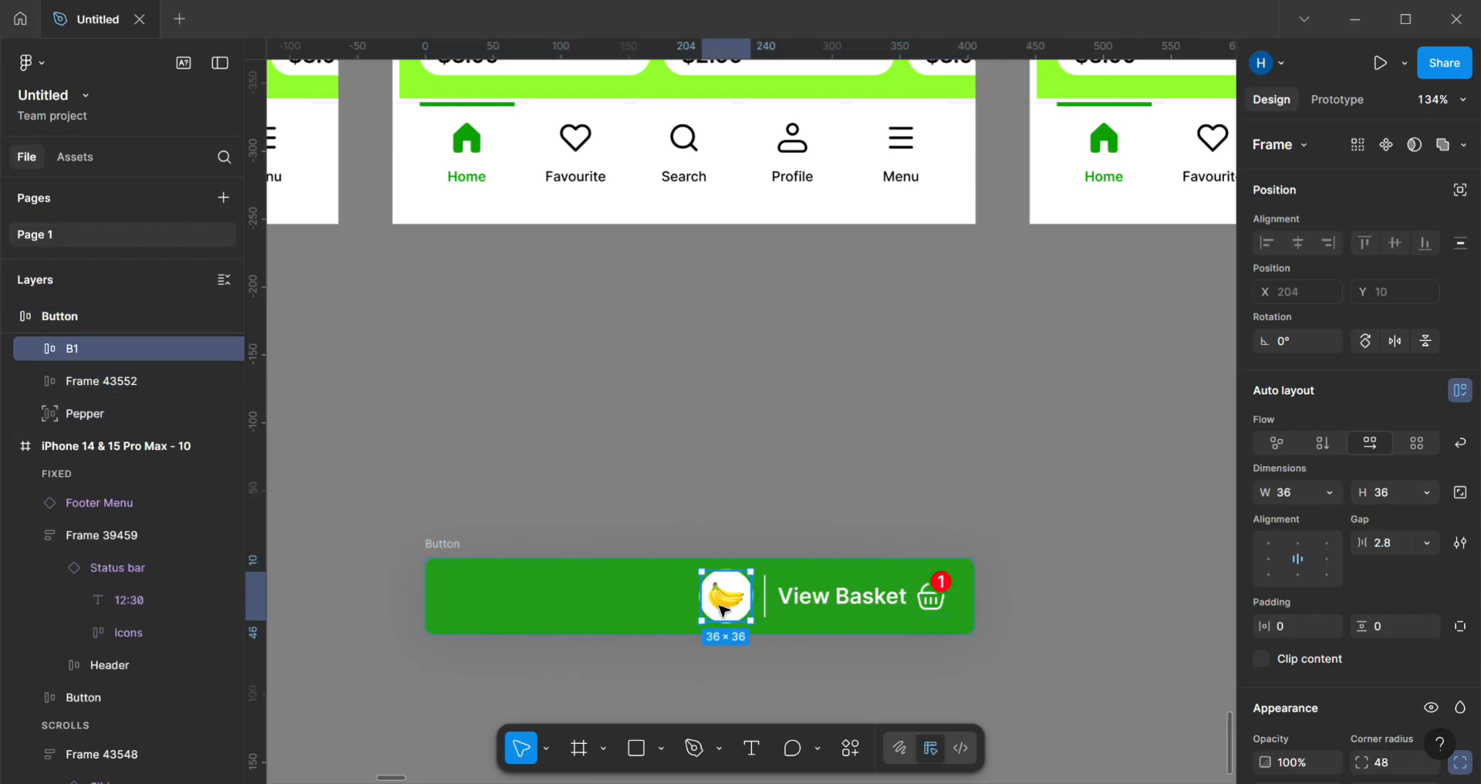
pyautogui.click(458, 592)
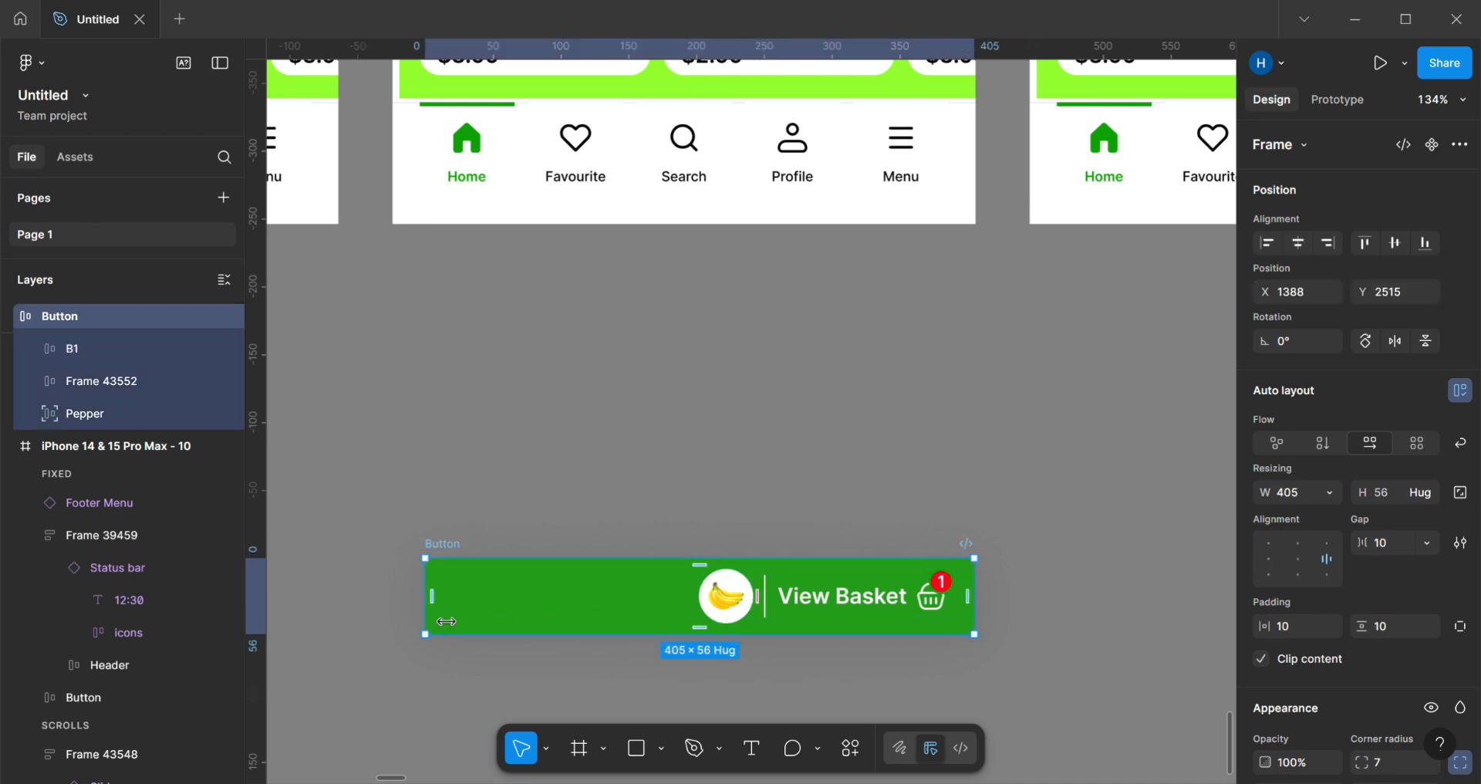
pyautogui.moveTo(446, 621)
pyautogui.mouseDown()
pyautogui.moveTo(482, 621)
pyautogui.moveTo(447, 621)
pyautogui.mouseUp()
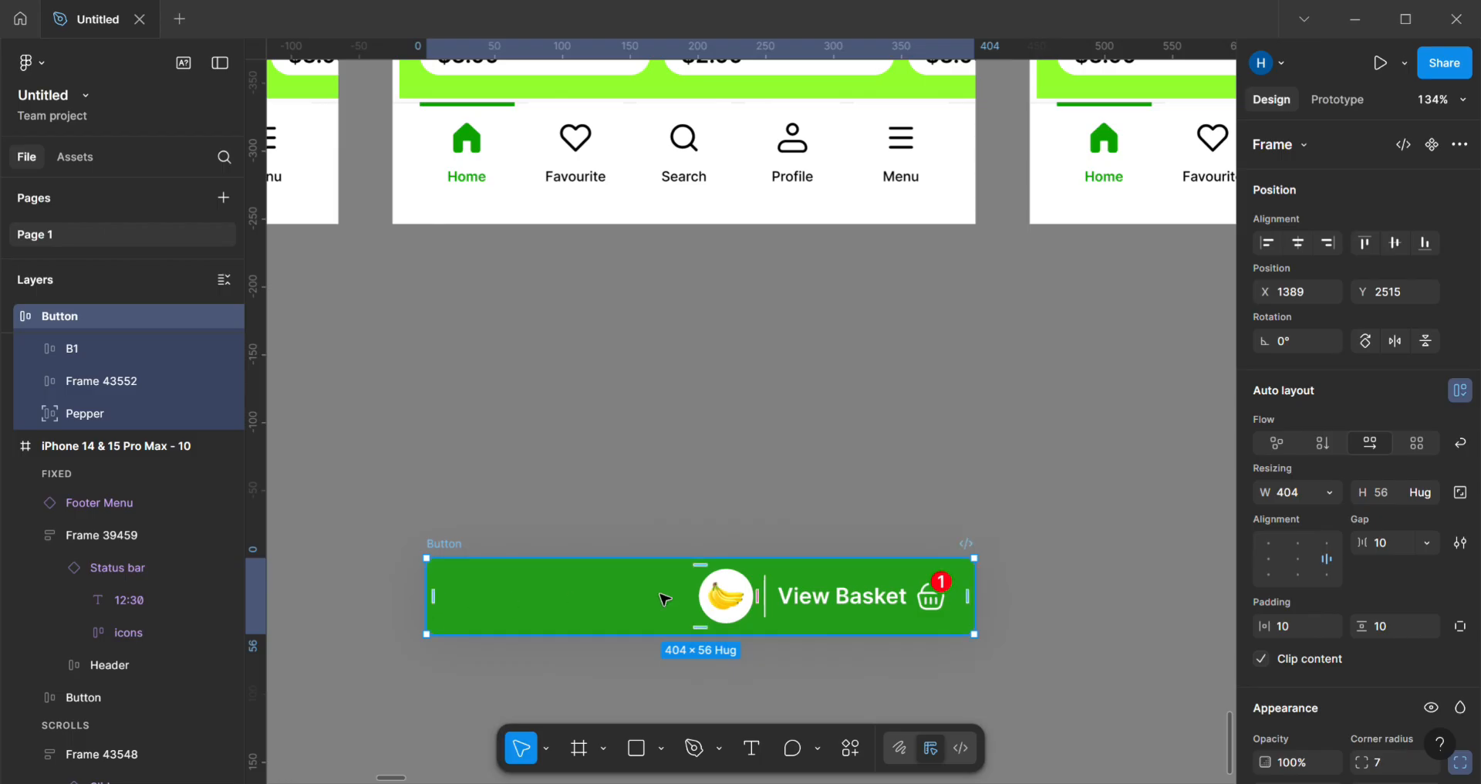
pyautogui.click(926, 606)
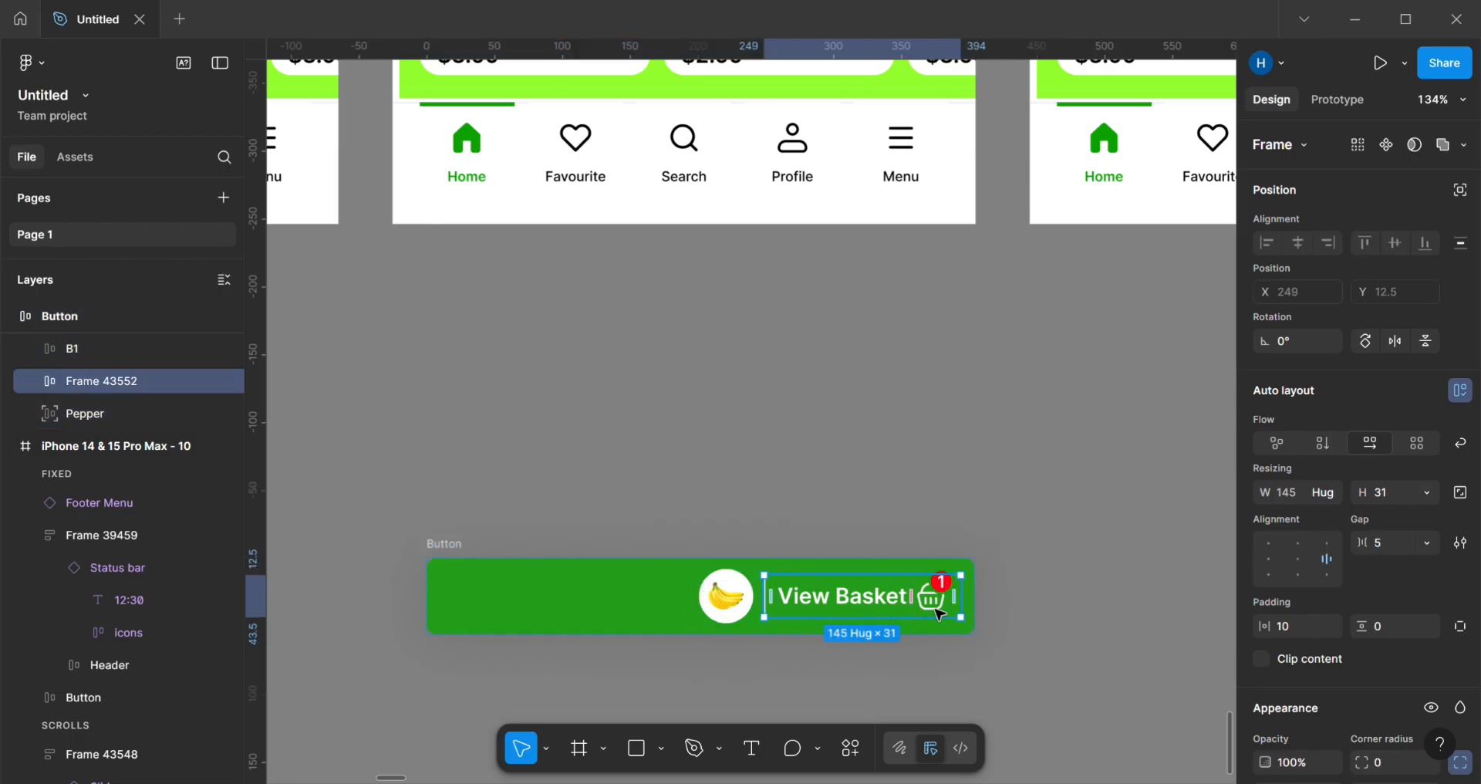
pyautogui.click(935, 614)
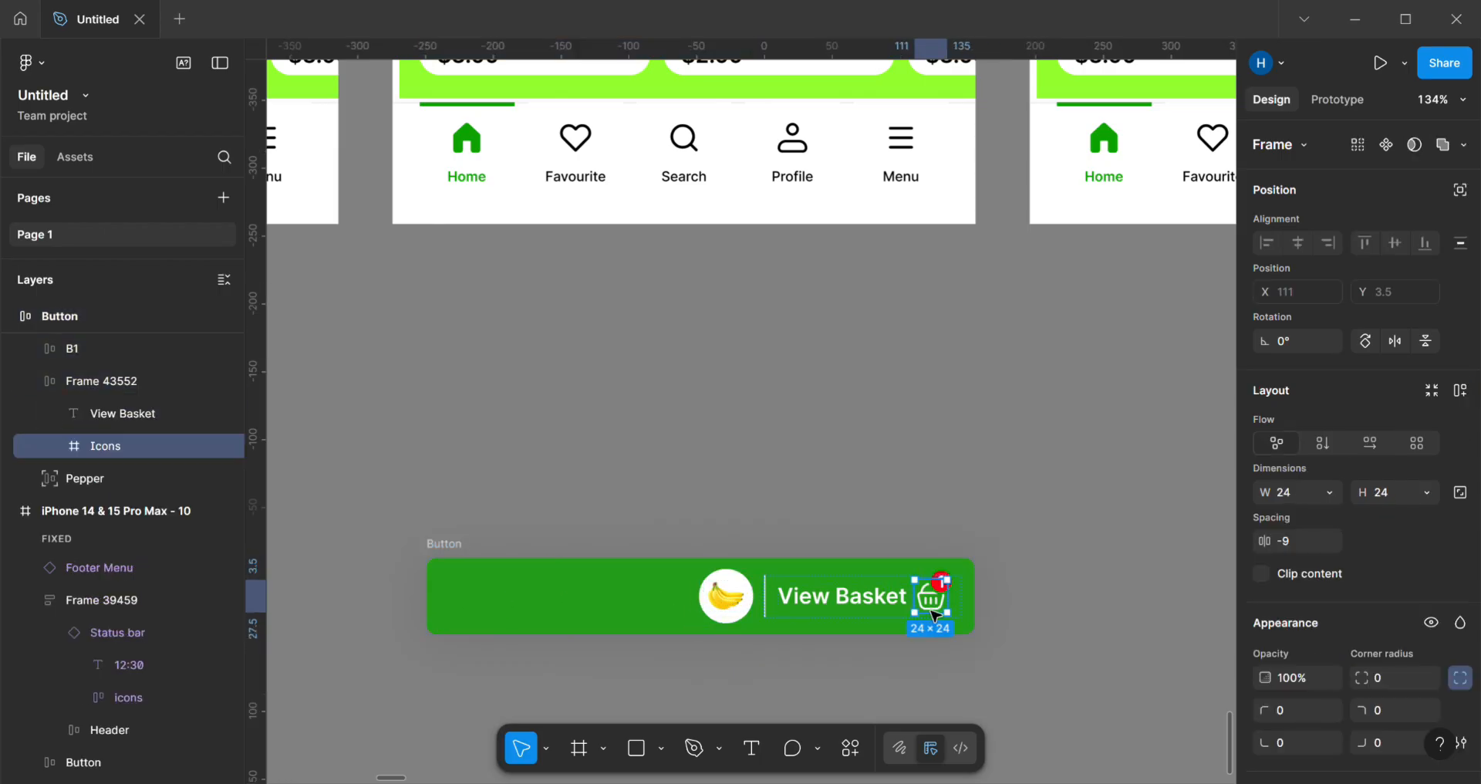
# Step: Search the plugins and widgets for "iconnify" and clear the search
pyautogui.click(851, 748)
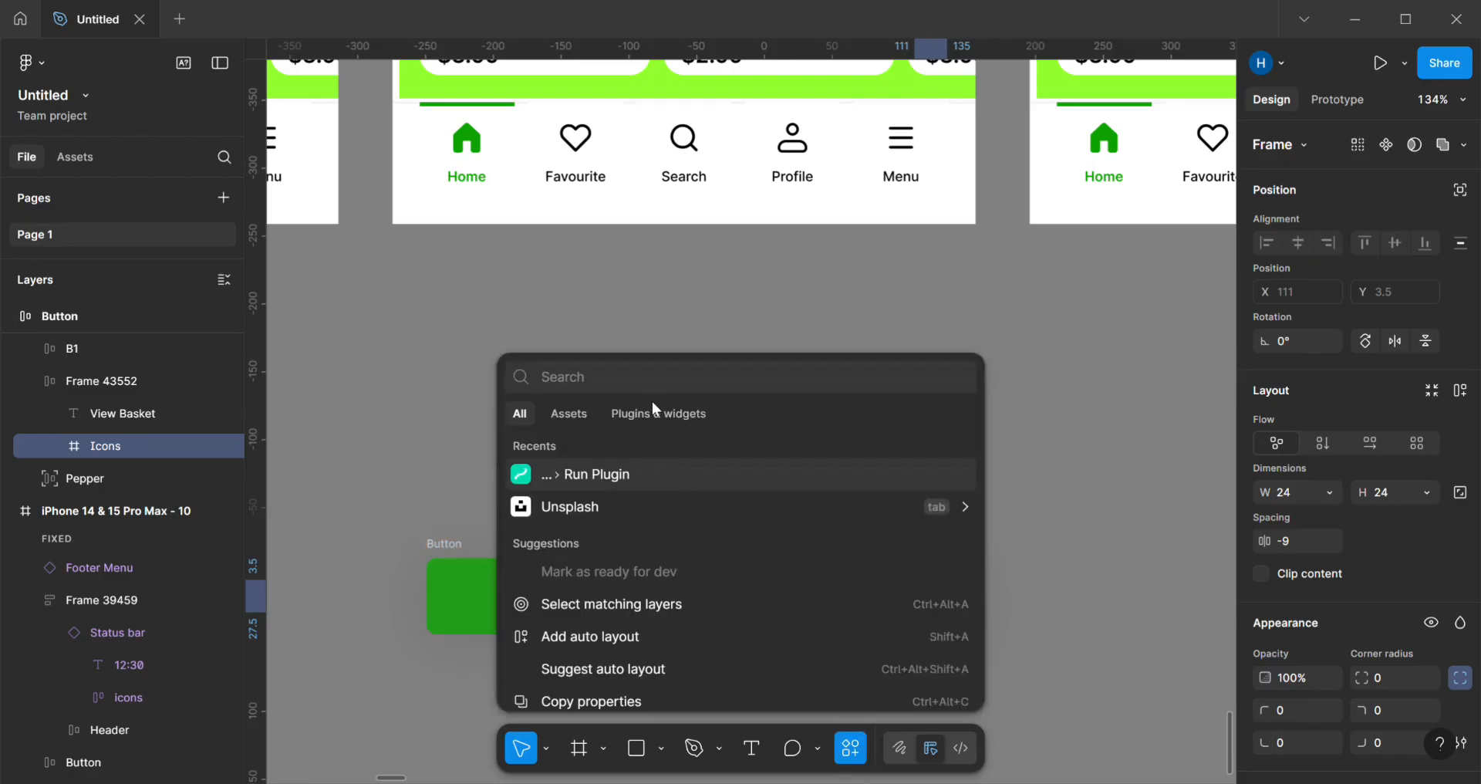
pyautogui.write('i')
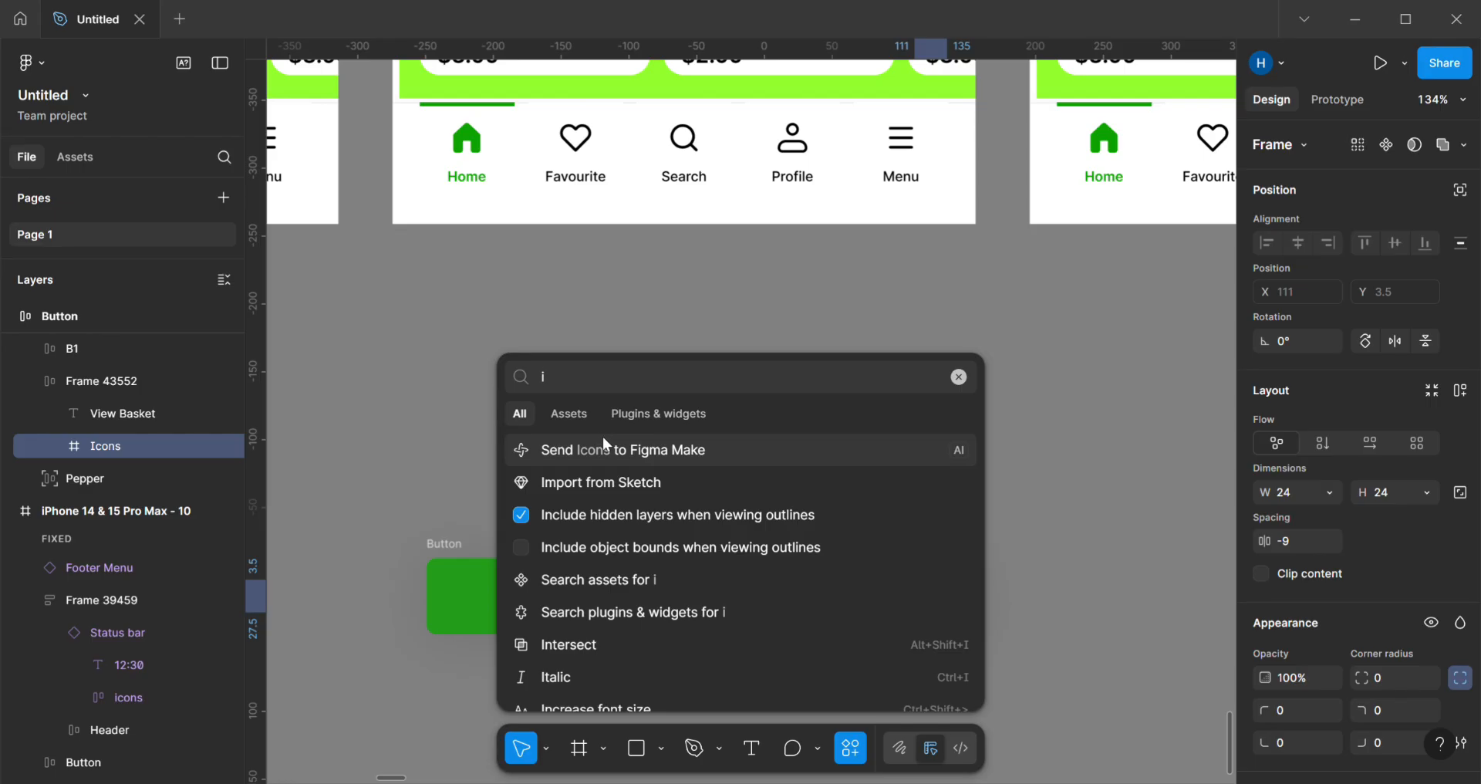
pyautogui.write('connify')
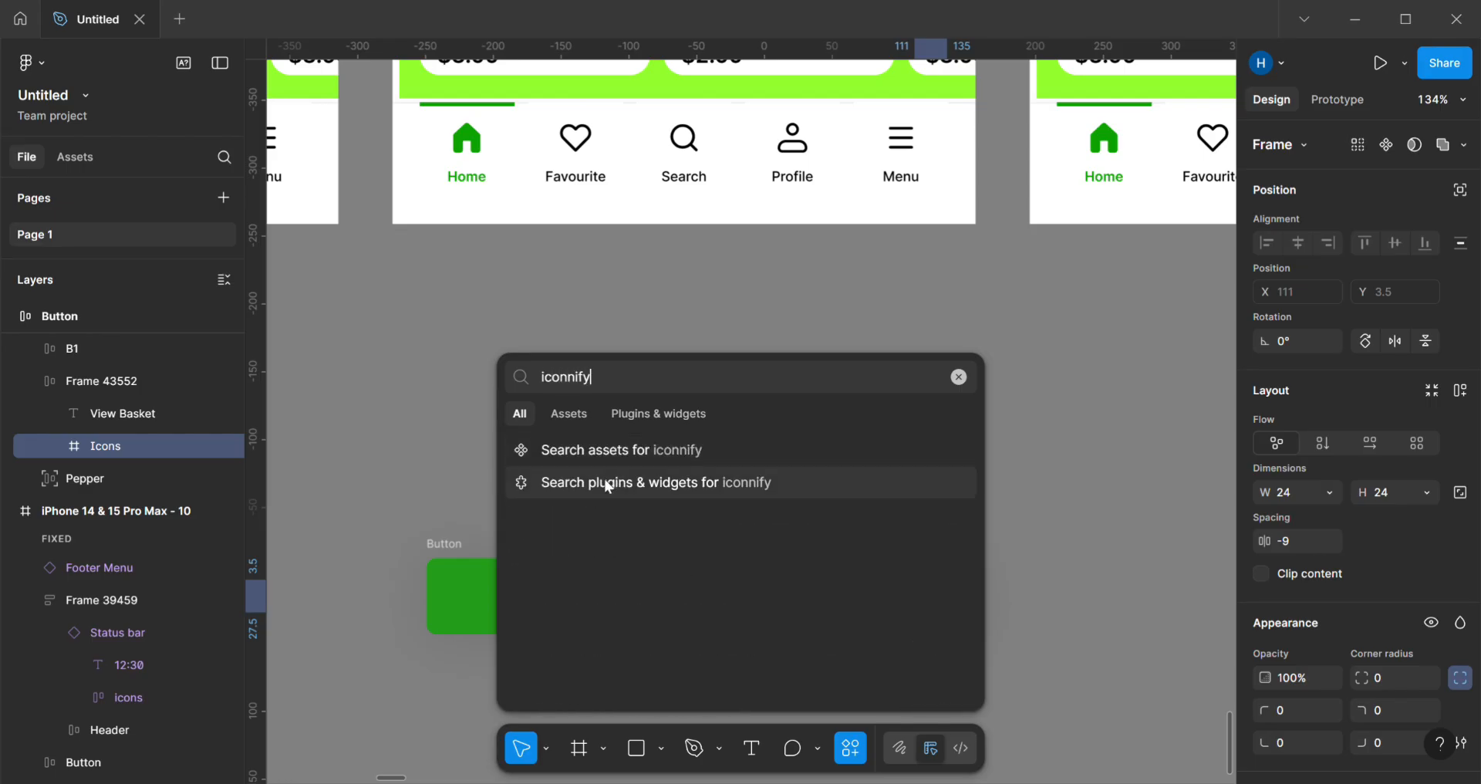
pyautogui.click(651, 415)
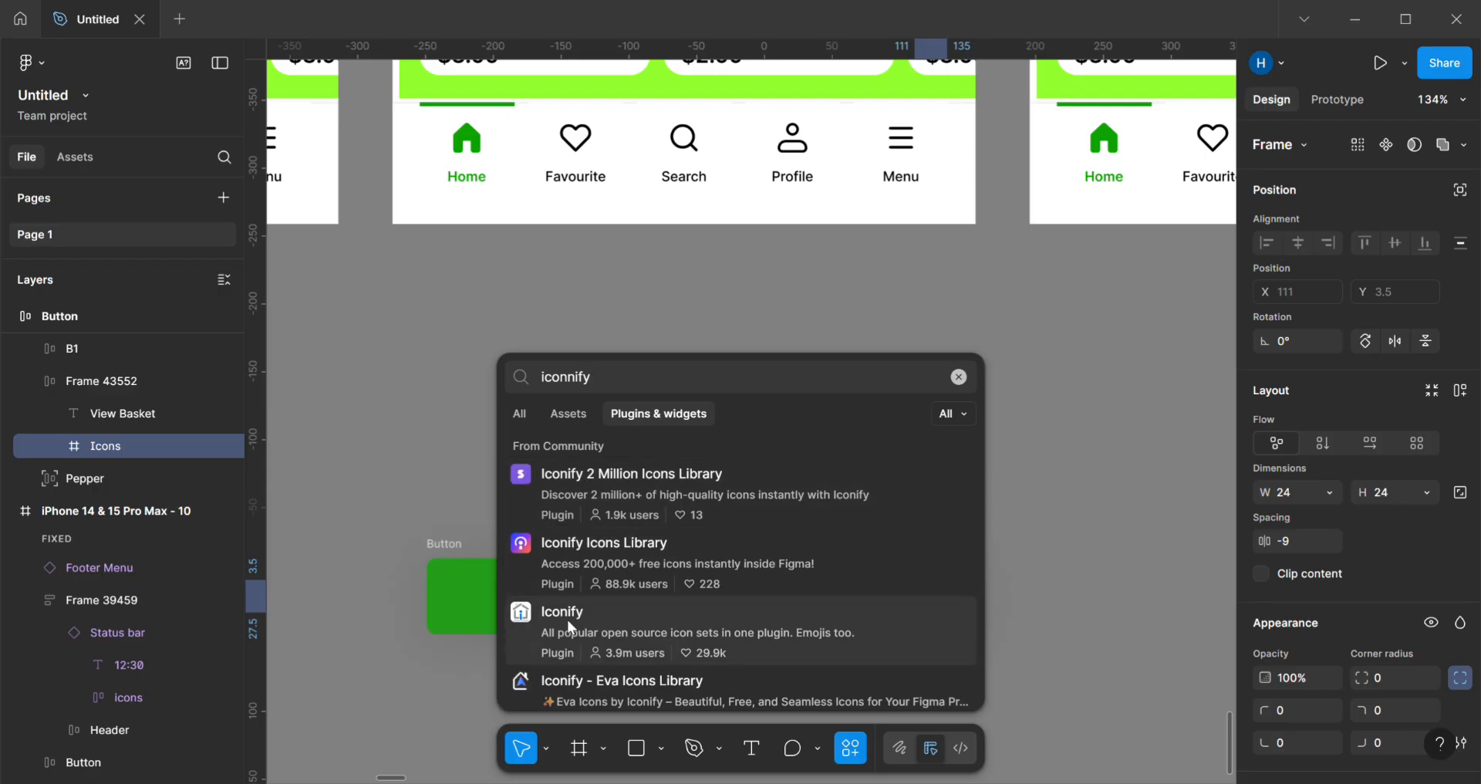
pyautogui.click(1083, 550)
pyautogui.click(957, 376)
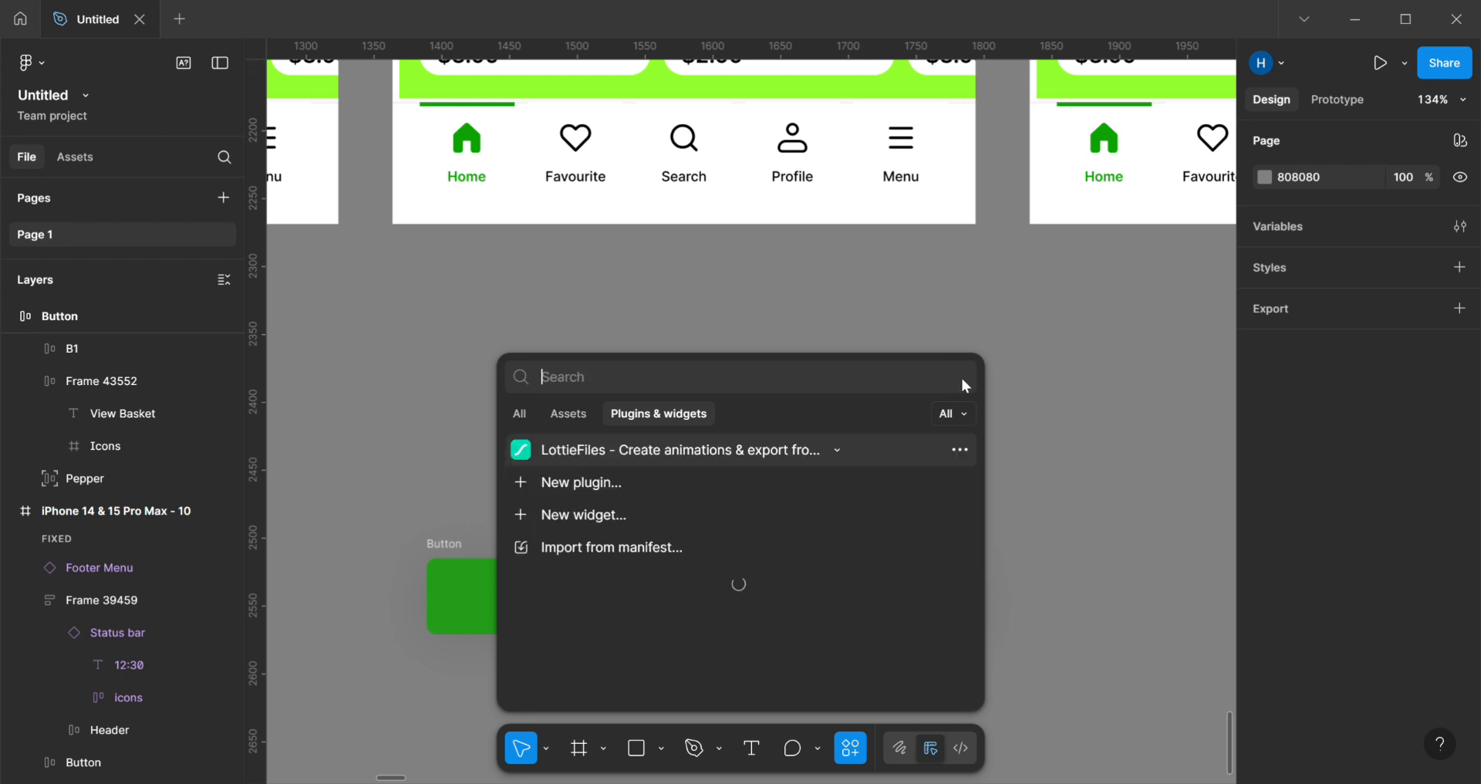
# Step: Examine the green View Basket button and its label frame, and look through the available shape tools
pyautogui.click(1012, 384)
pyautogui.scroll(-3, 794, 557)
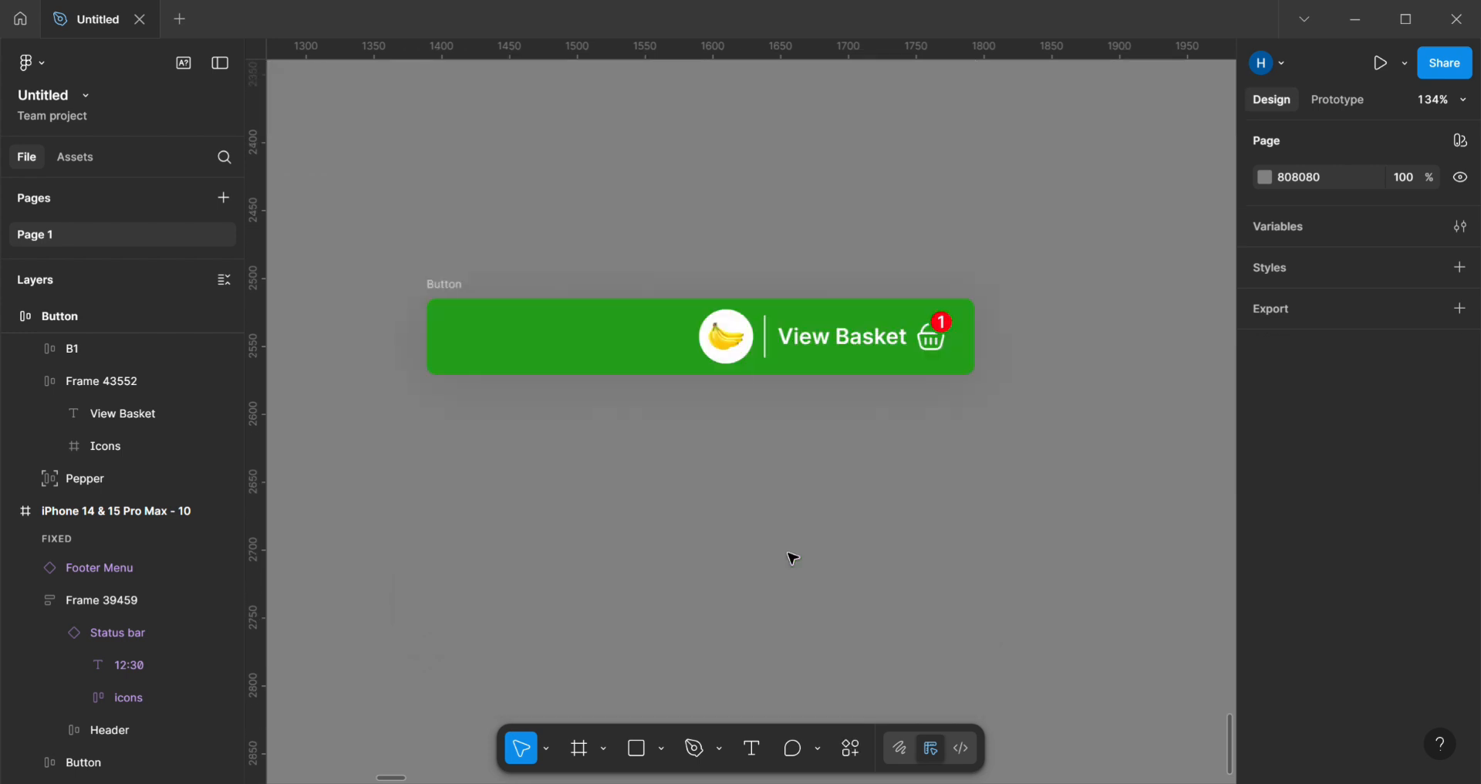
pyautogui.scroll(3, 744, 537)
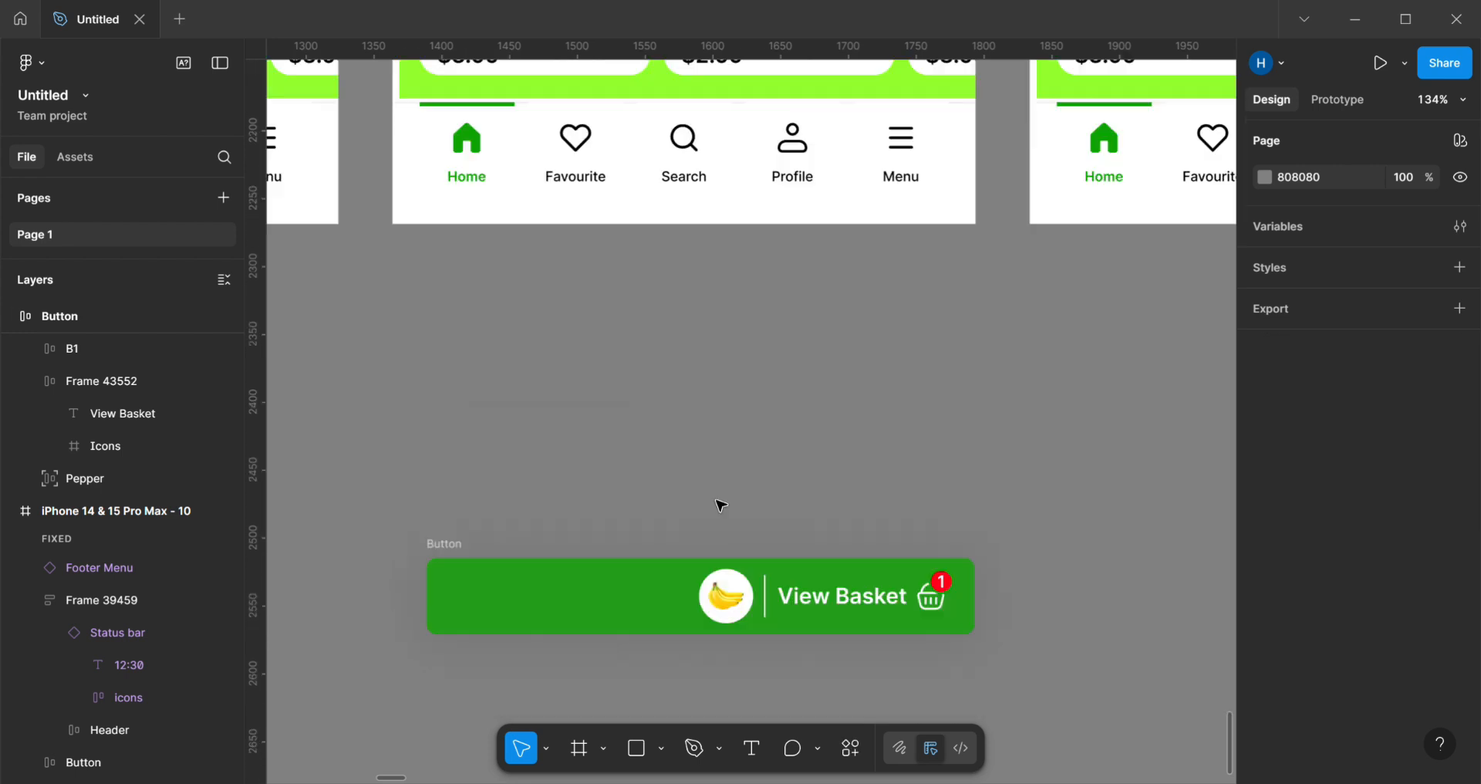
pyautogui.click(771, 624)
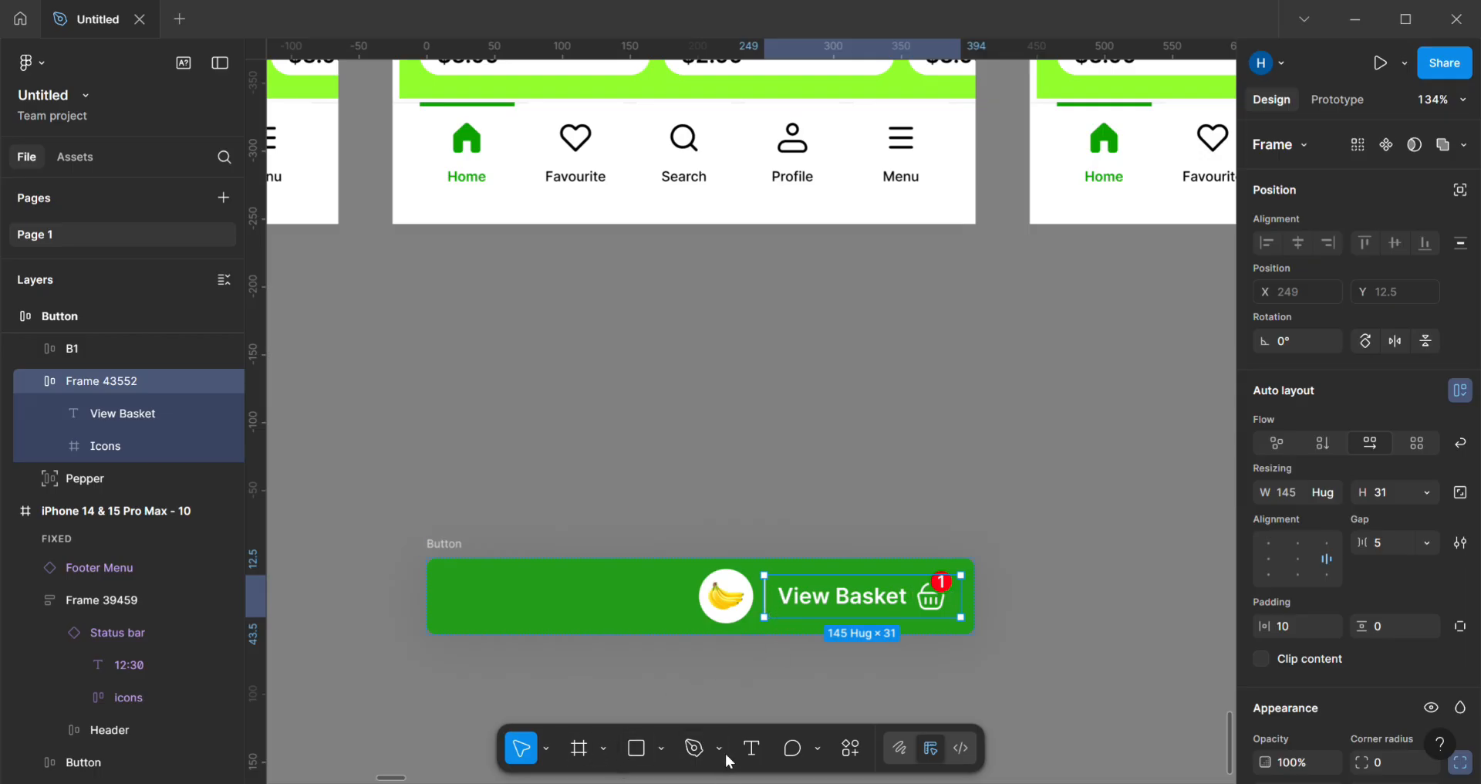
pyautogui.click(660, 751)
pyautogui.click(660, 751)
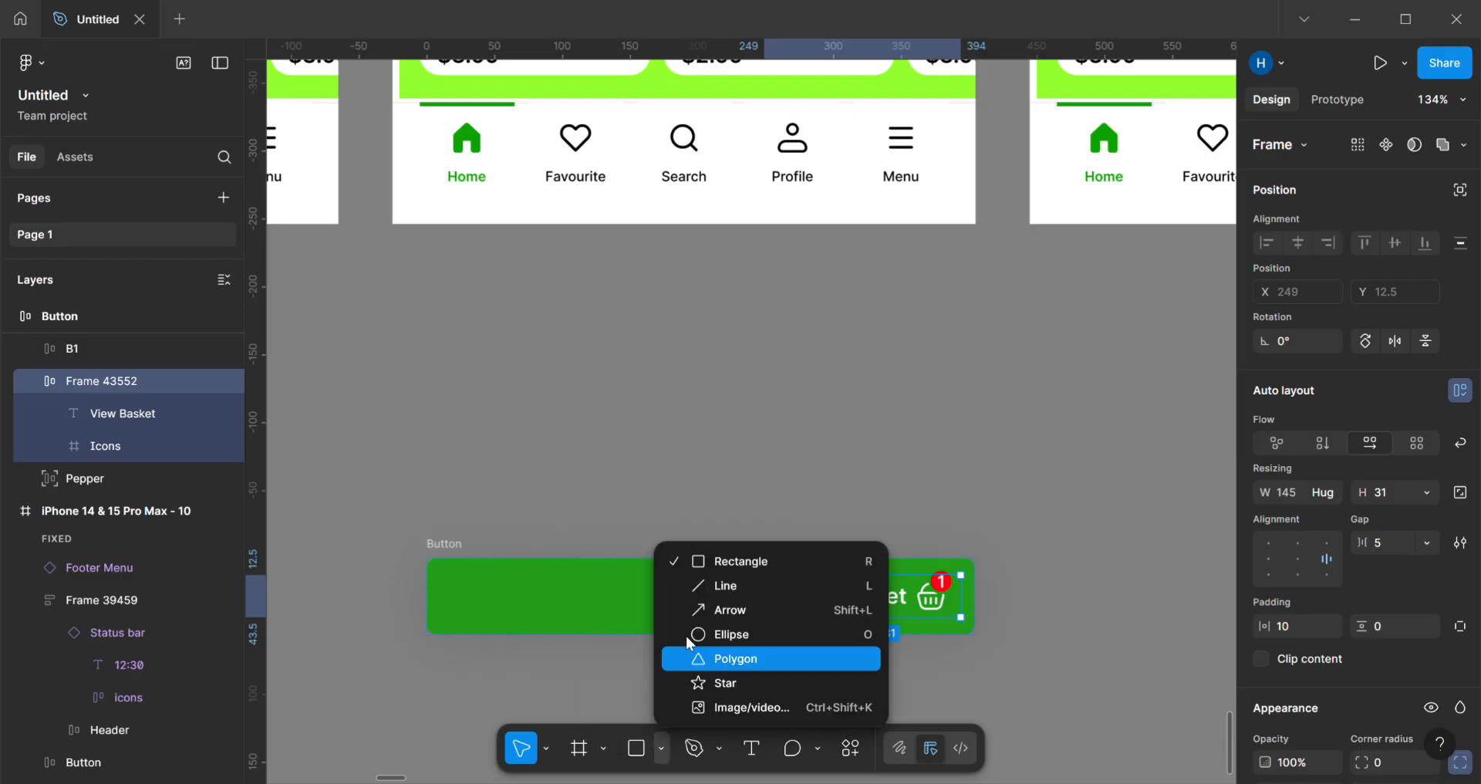
pyautogui.click(1016, 536)
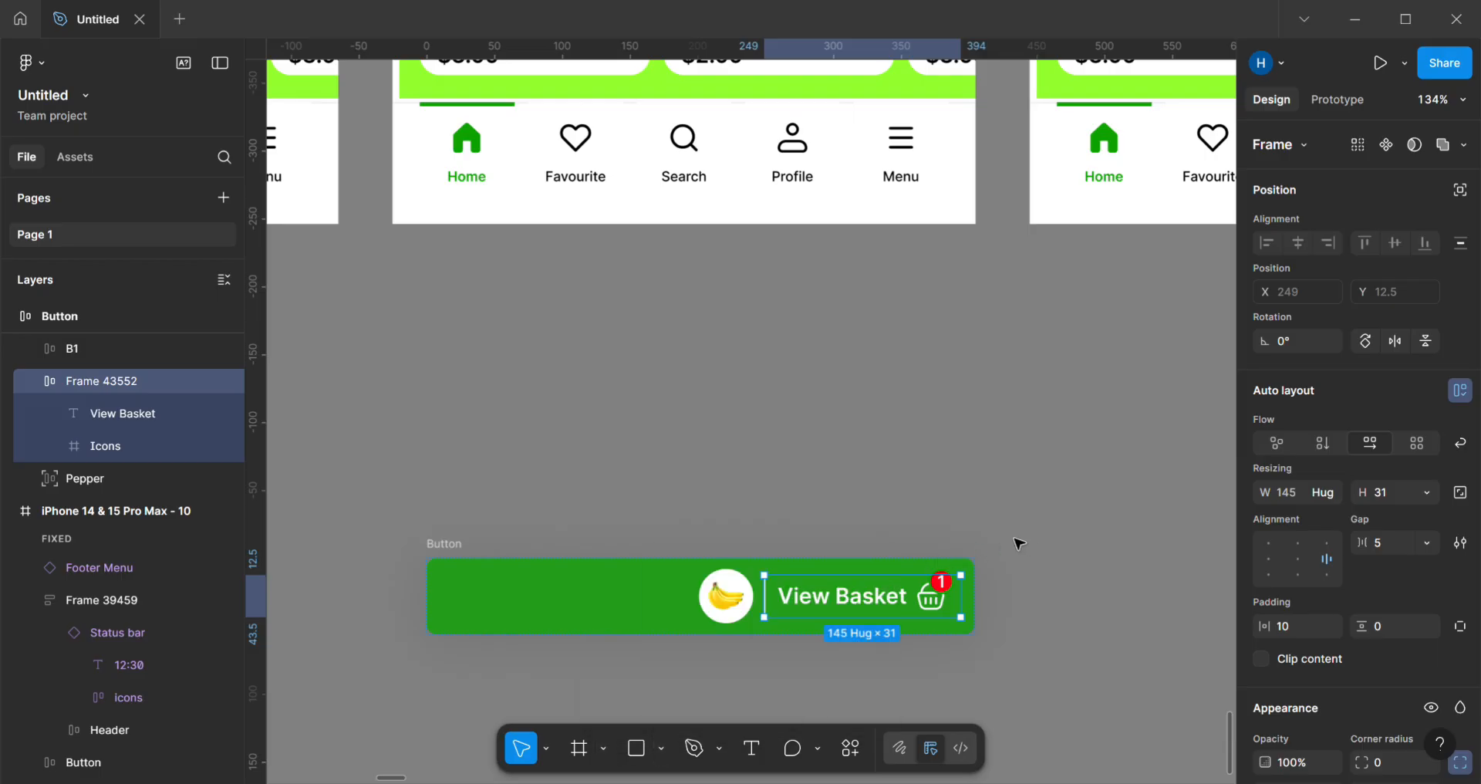
# Step: Move the green View Basket button onto the iPhone 14 & 15 Pro Max - 23 home screen, near its footer menu
pyautogui.scroll(-3, 878, 476)
pyautogui.moveTo(969, 473); pyautogui.dragTo(940, 577)
pyautogui.click(735, 639)
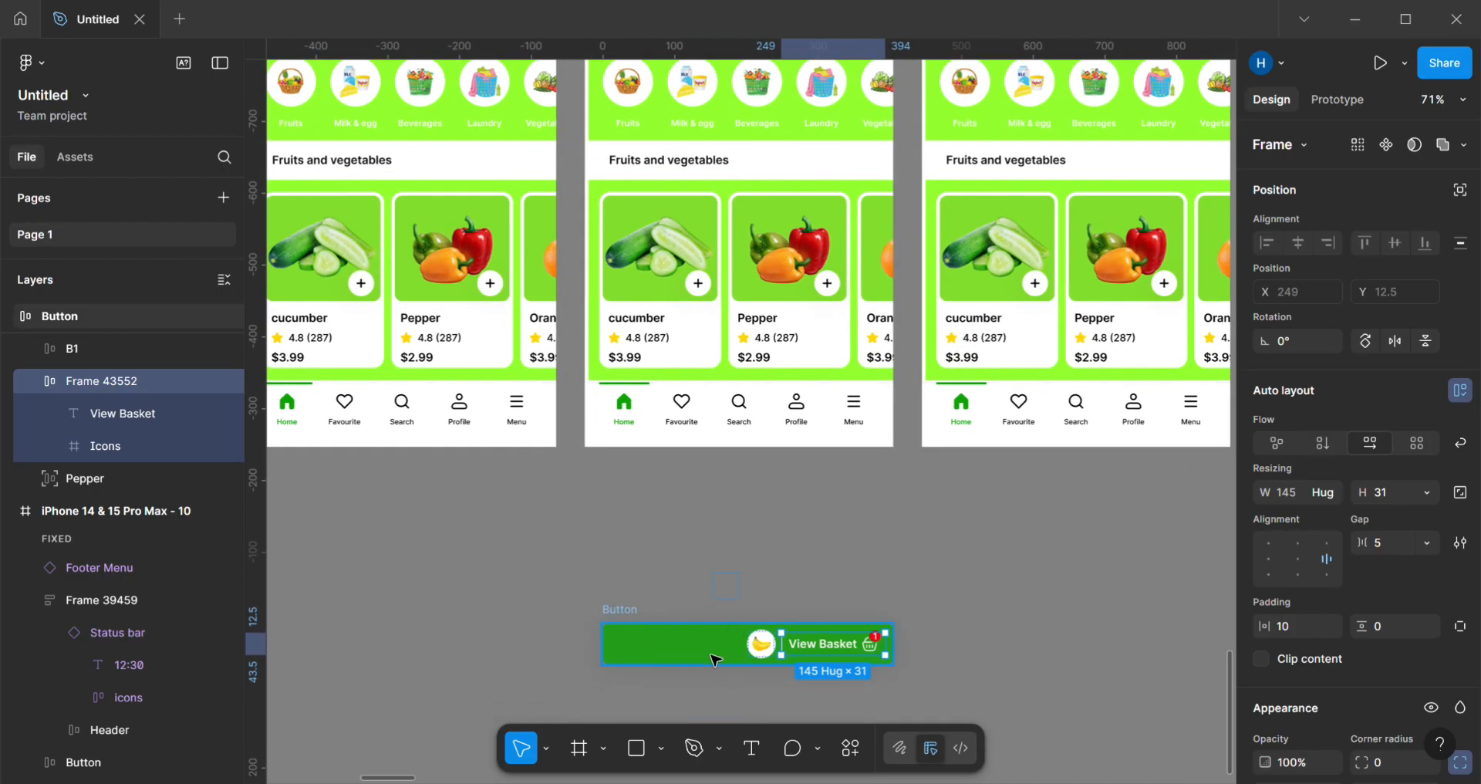
pyautogui.moveTo(709, 653)
pyautogui.mouseDown()
pyautogui.moveTo(770, 540)
pyautogui.moveTo(784, 380)
pyautogui.moveTo(734, 344)
pyautogui.moveTo(718, 370)
pyautogui.moveTo(700, 349)
pyautogui.moveTo(731, 601)
pyautogui.moveTo(711, 385)
pyautogui.mouseUp()
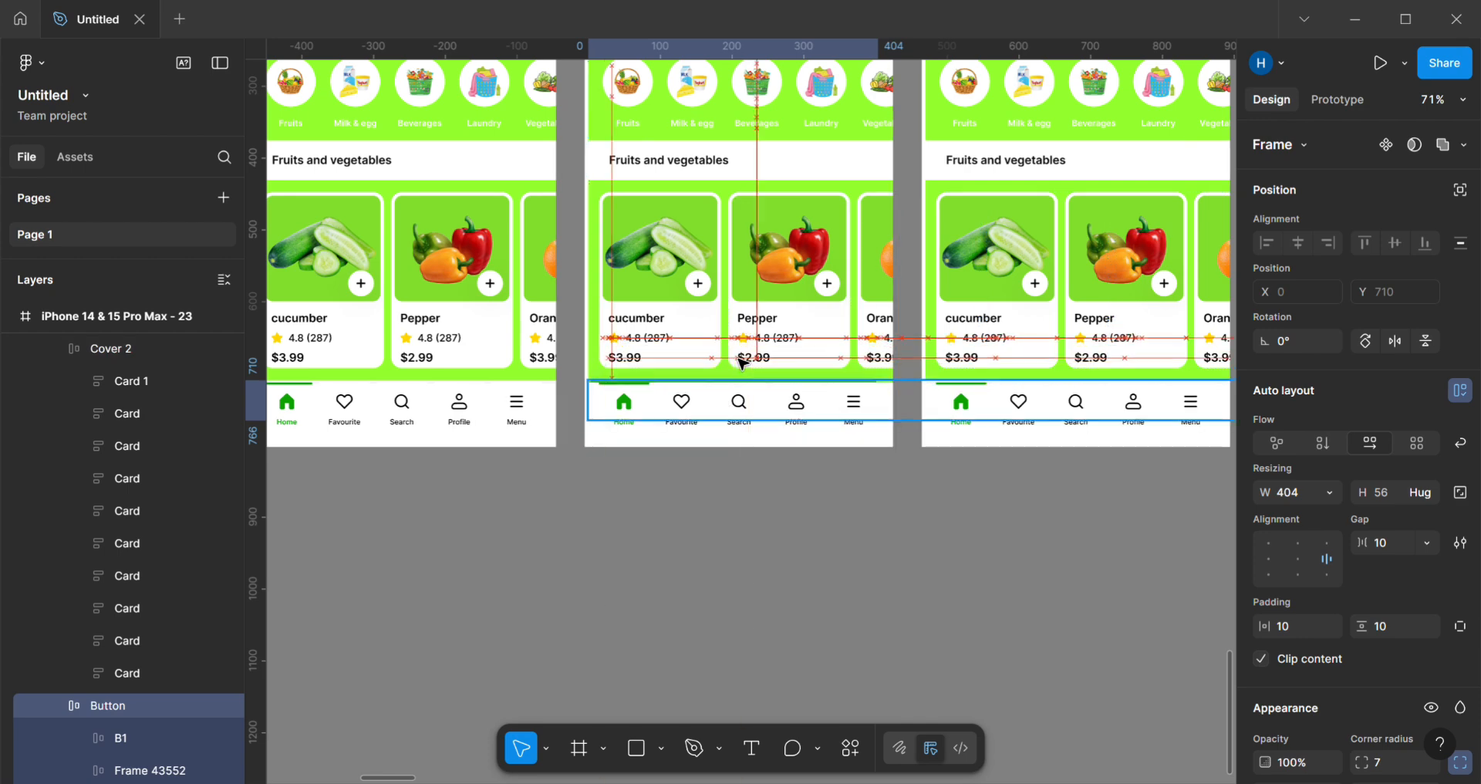
# Step: Try to bring the View Basket button frame to the front within the middle phone screen
pyautogui.rightClick(734, 423)
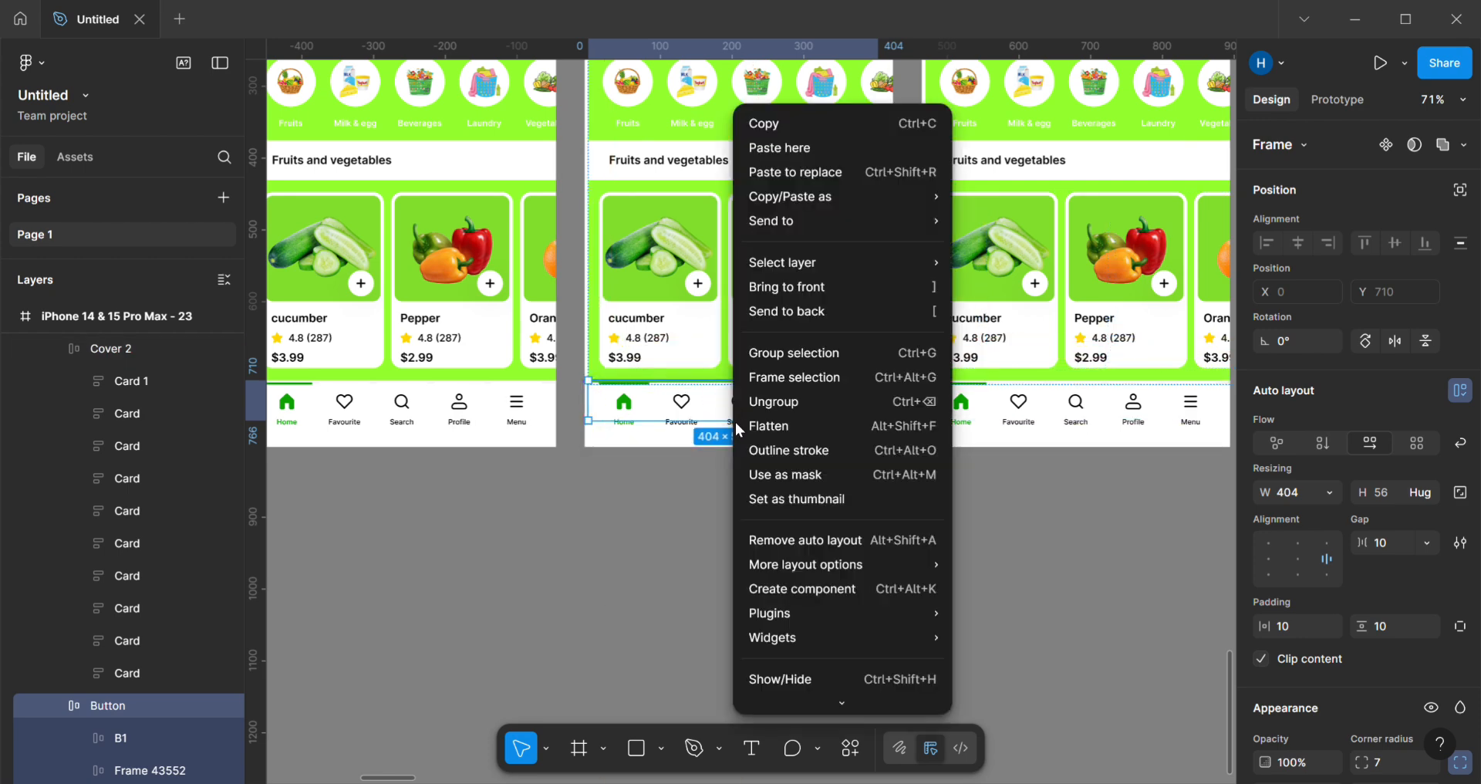
pyautogui.click(787, 290)
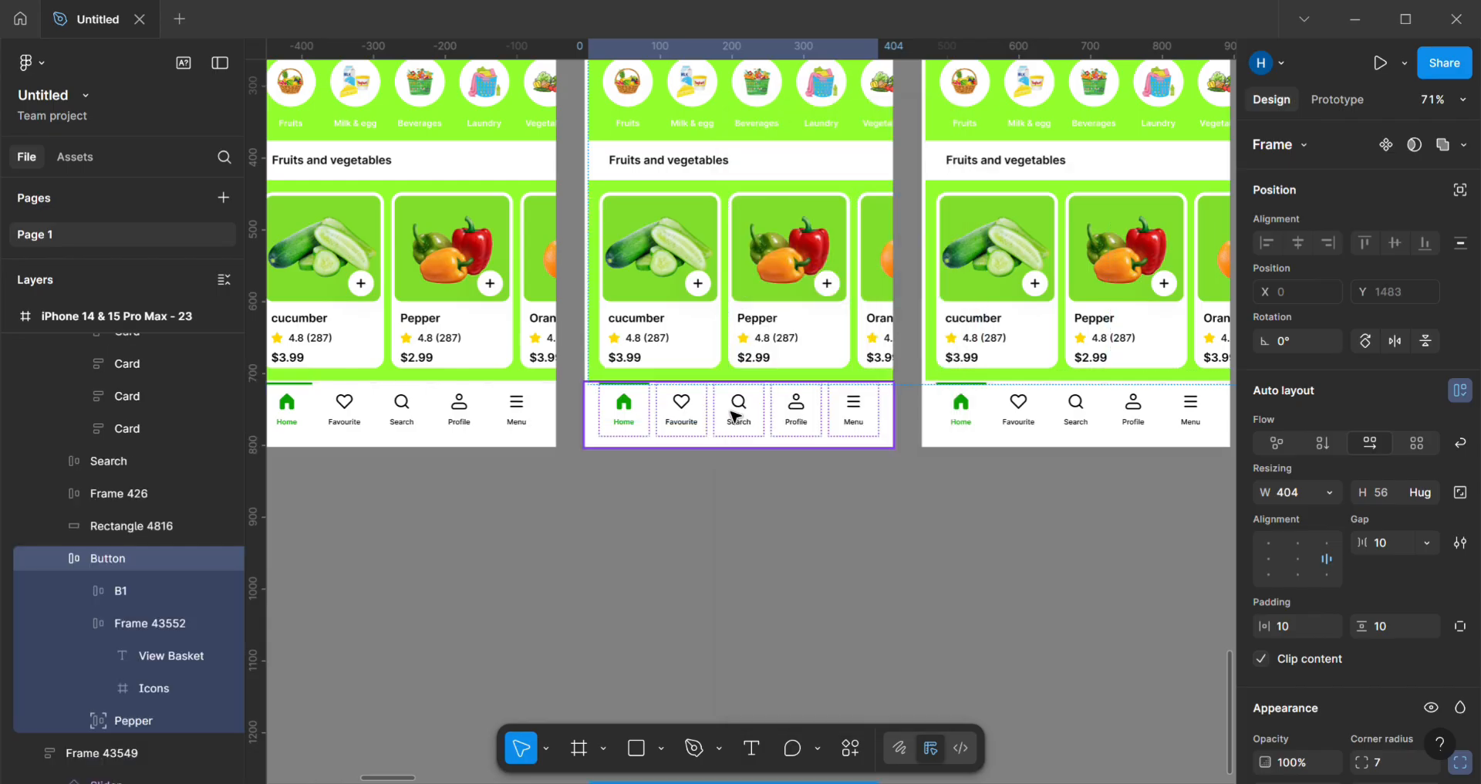
pyautogui.moveTo(720, 402); pyautogui.dragTo(740, 347)
pyautogui.hotkey('ctrl', 'z')
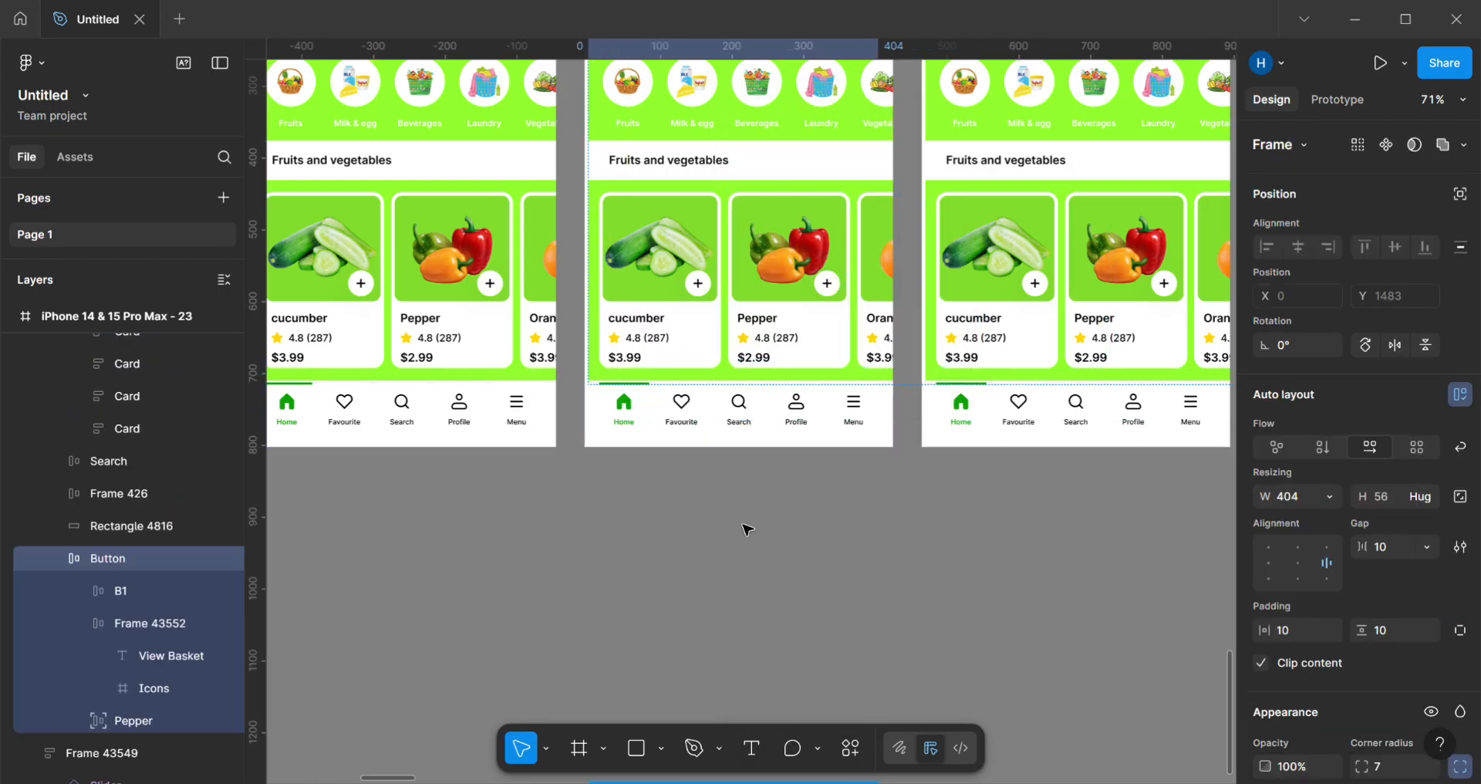
pyautogui.click(745, 591)
pyautogui.moveTo(850, 528); pyautogui.dragTo(886, 651)
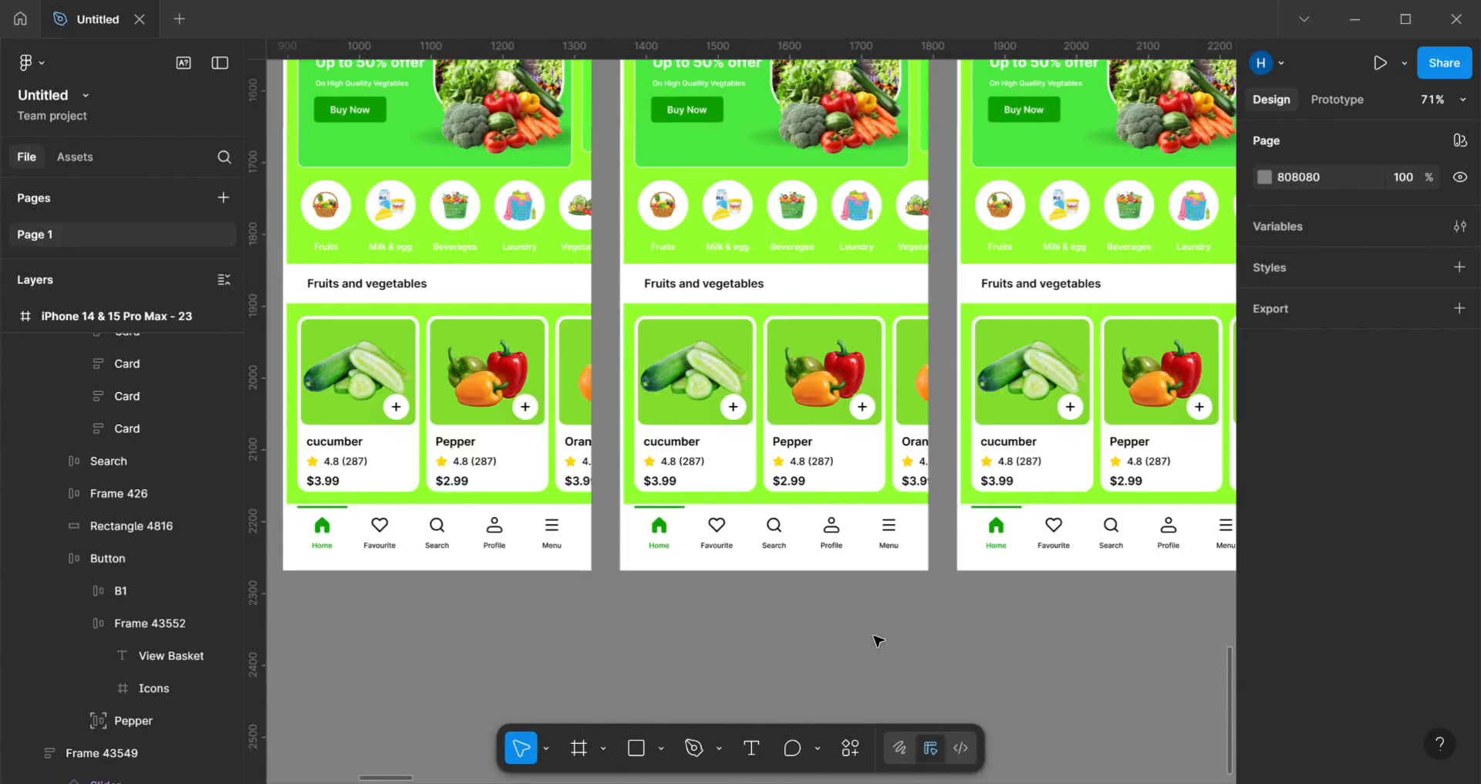
# Step: Undo the layer-order changes and the placement of the View Basket button inside the phone screen
pyautogui.hotkey('ctrl', 'z')
pyautogui.hotkey('ctrl', 'z')
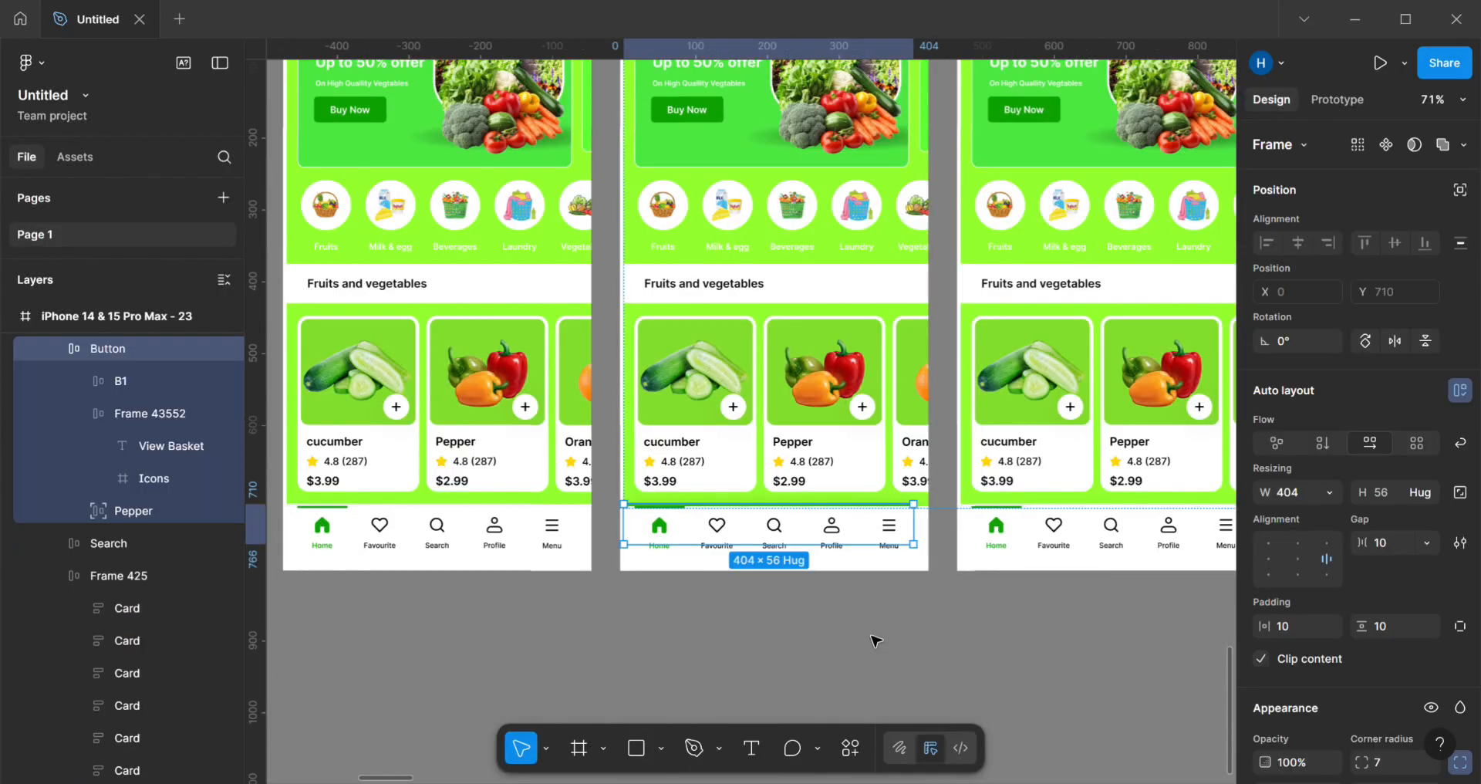
pyautogui.hotkey('ctrl', 'z')
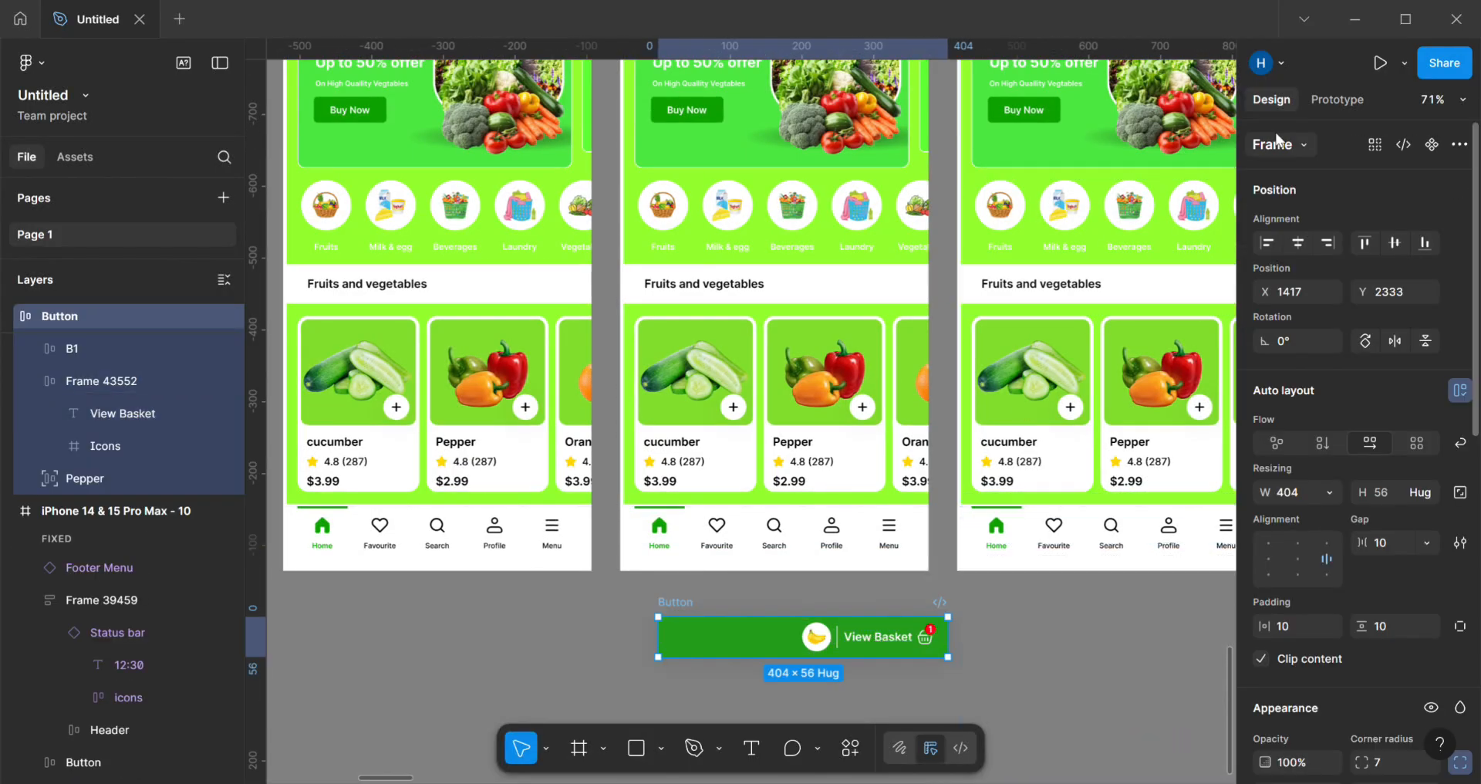
# Step: Examine the View Basket button's inner frame layout and the typography settings of its label
pyautogui.scroll(-3, 691, 698)
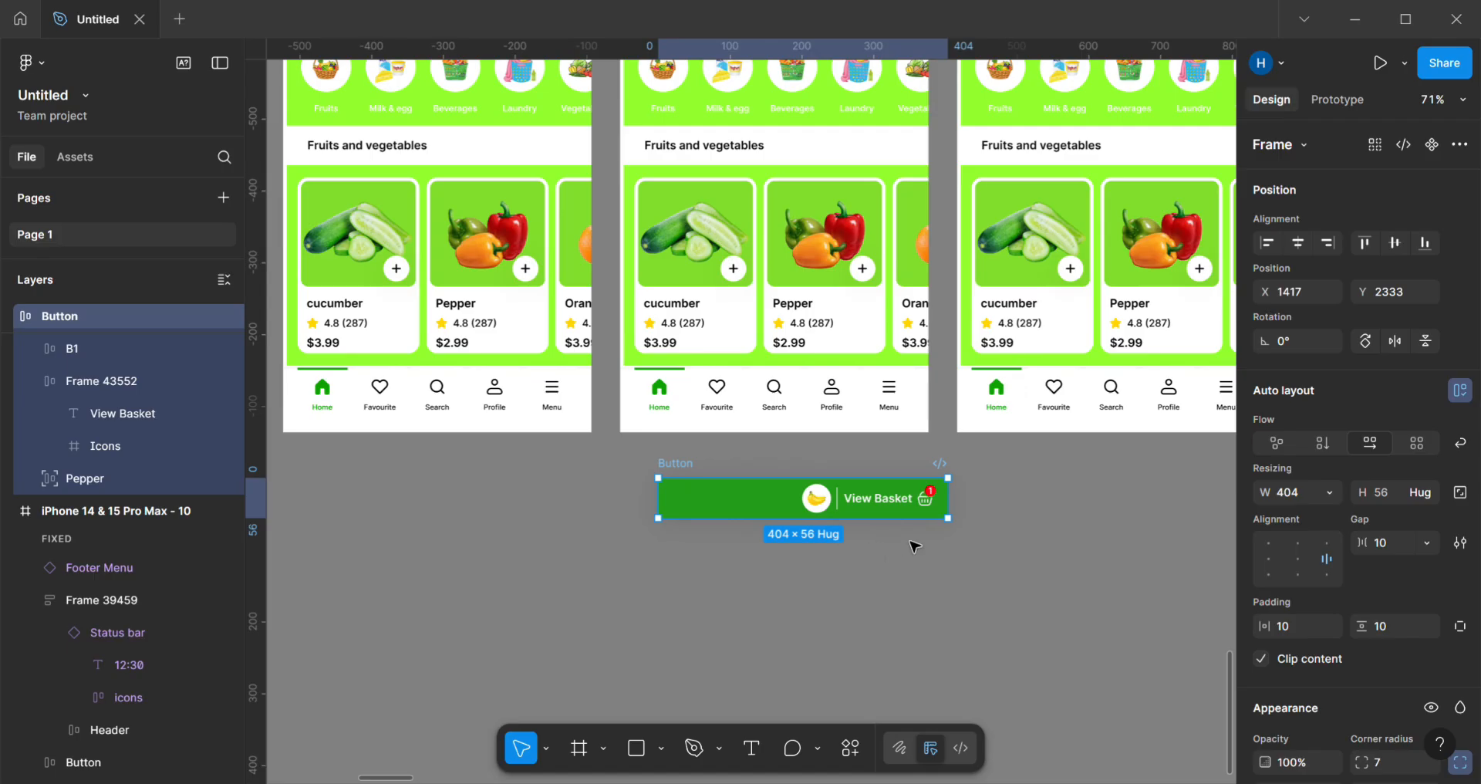
pyautogui.scroll(5, 876, 549)
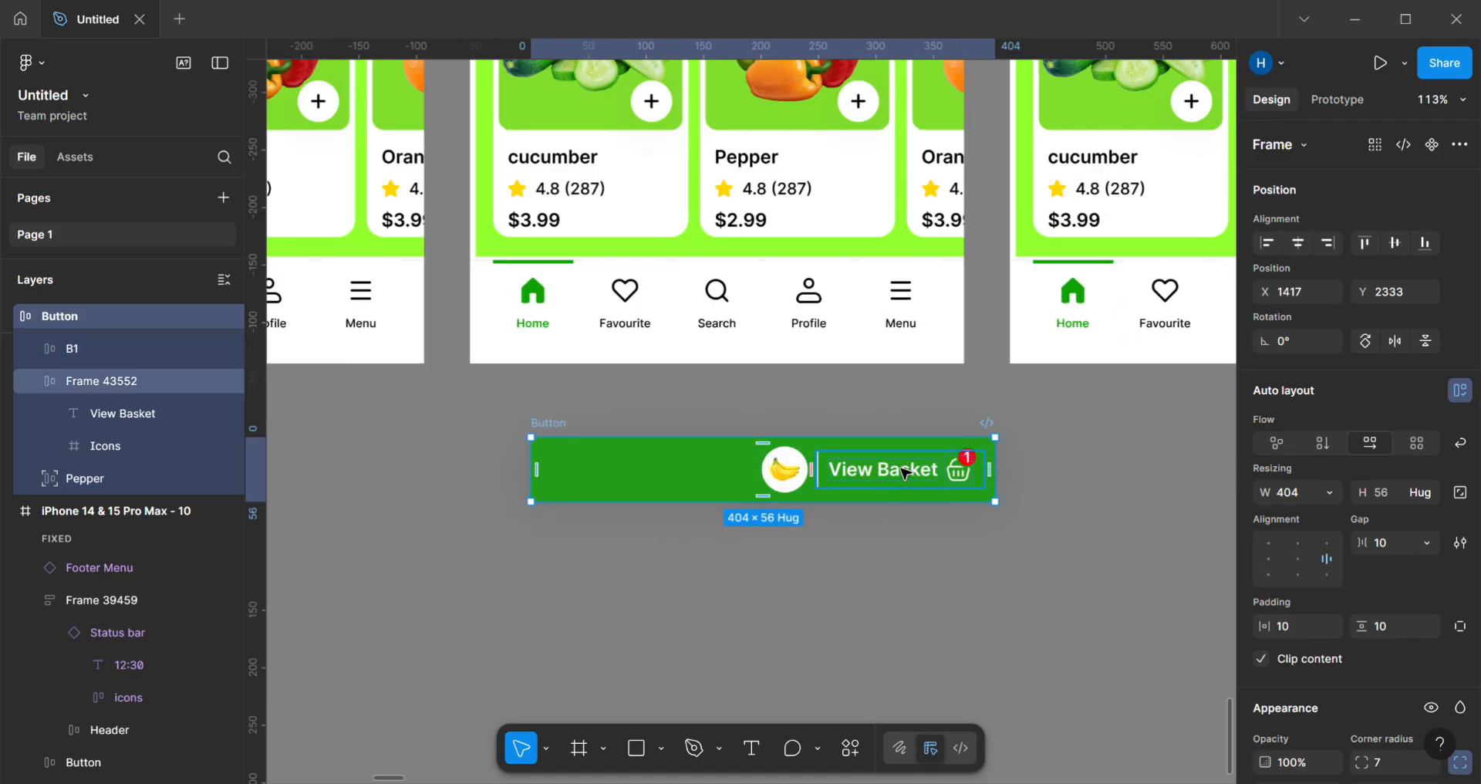
pyautogui.click(929, 473)
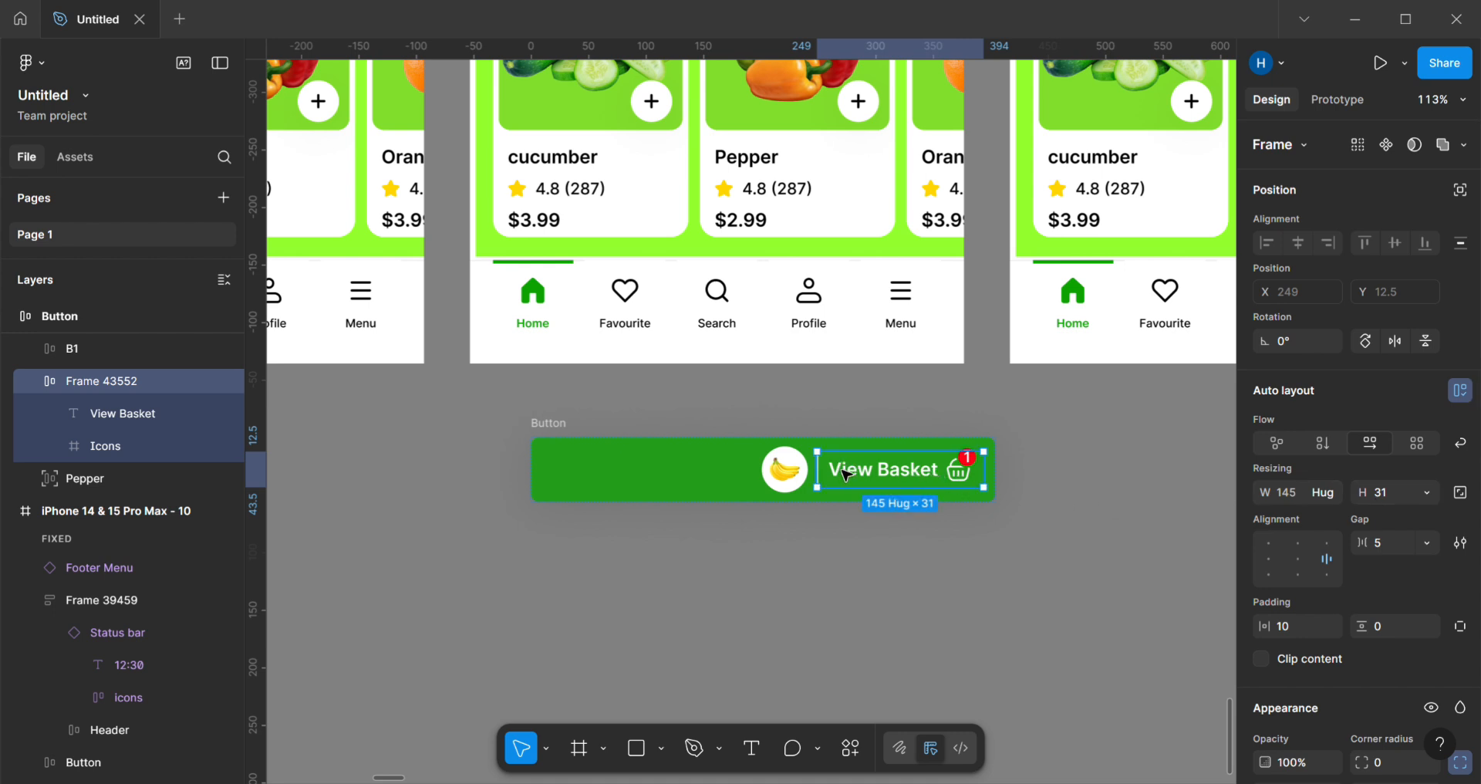
pyautogui.click(899, 483)
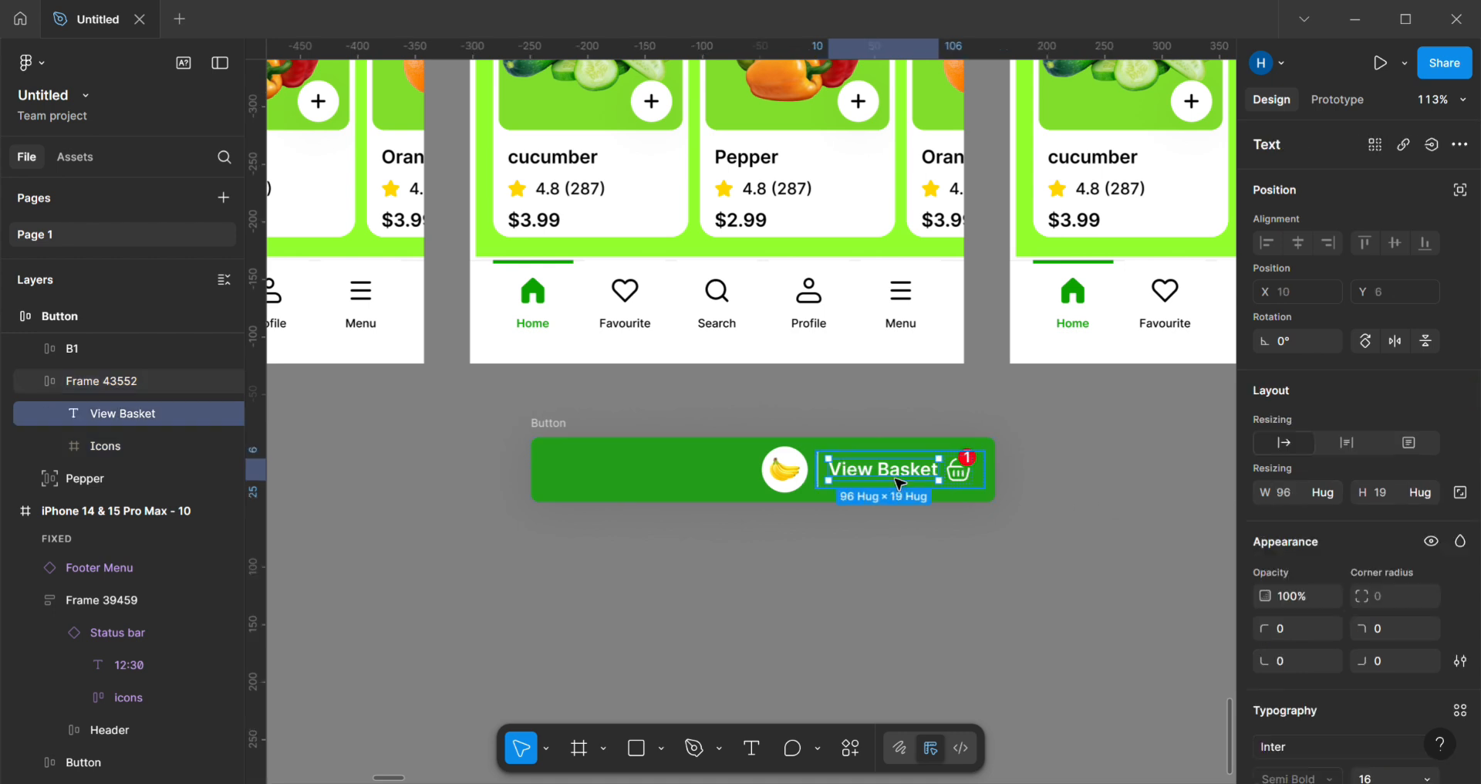
pyautogui.scroll(-1, 1331, 549)
pyautogui.scroll(-2, 1331, 550)
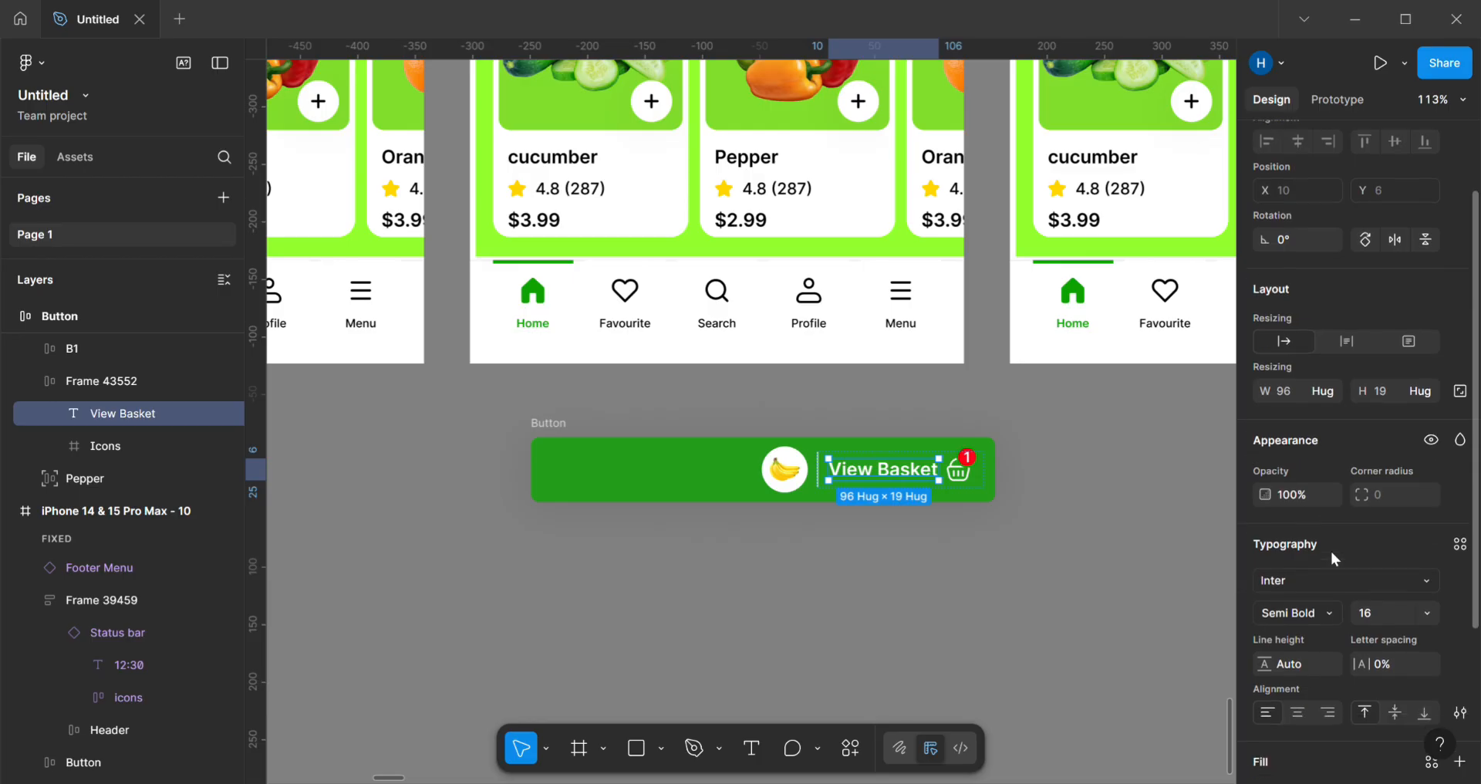
pyautogui.scroll(3, 1361, 614)
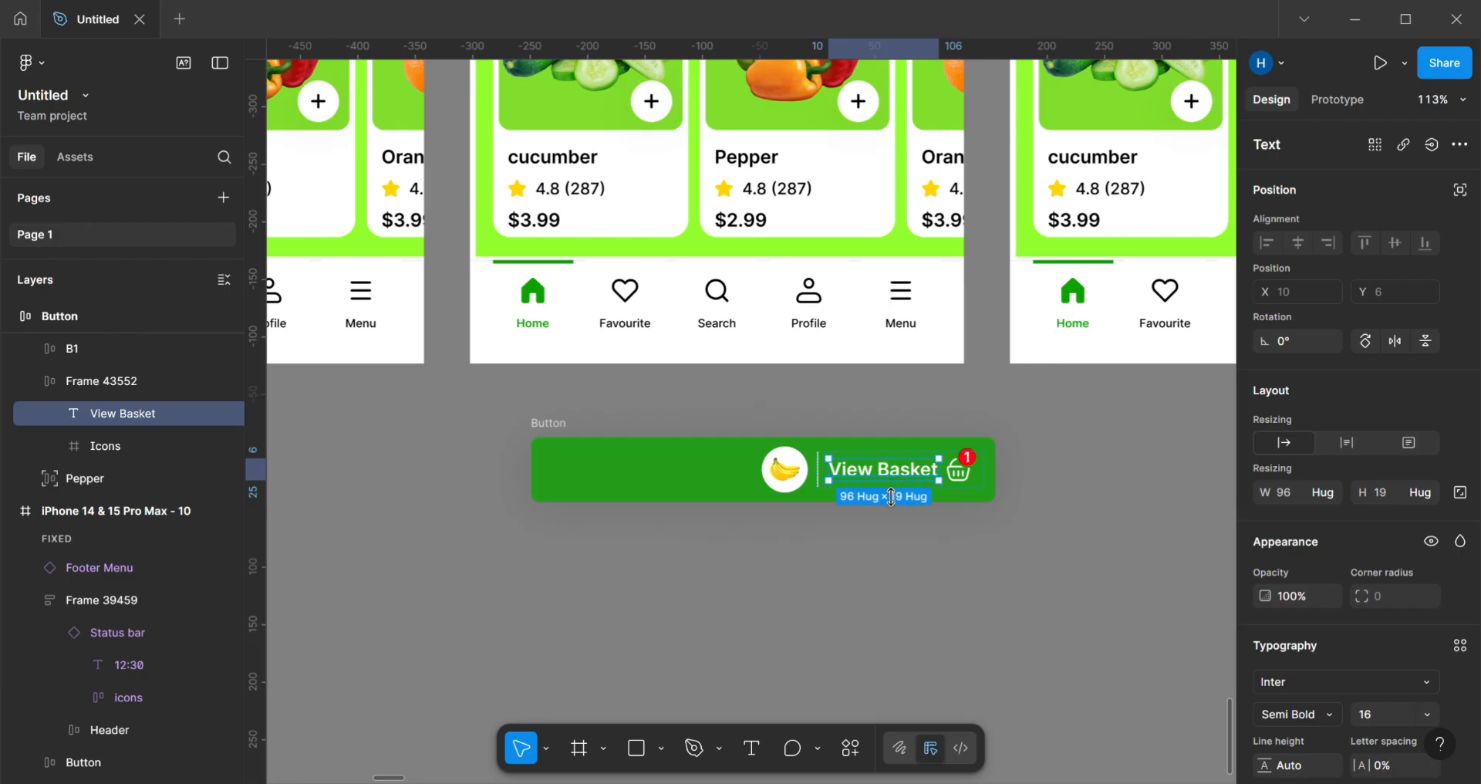
# Step: Examine the basket icon's dimensions and the layout, corner radius and fill of its red count badge
pyautogui.click(967, 480)
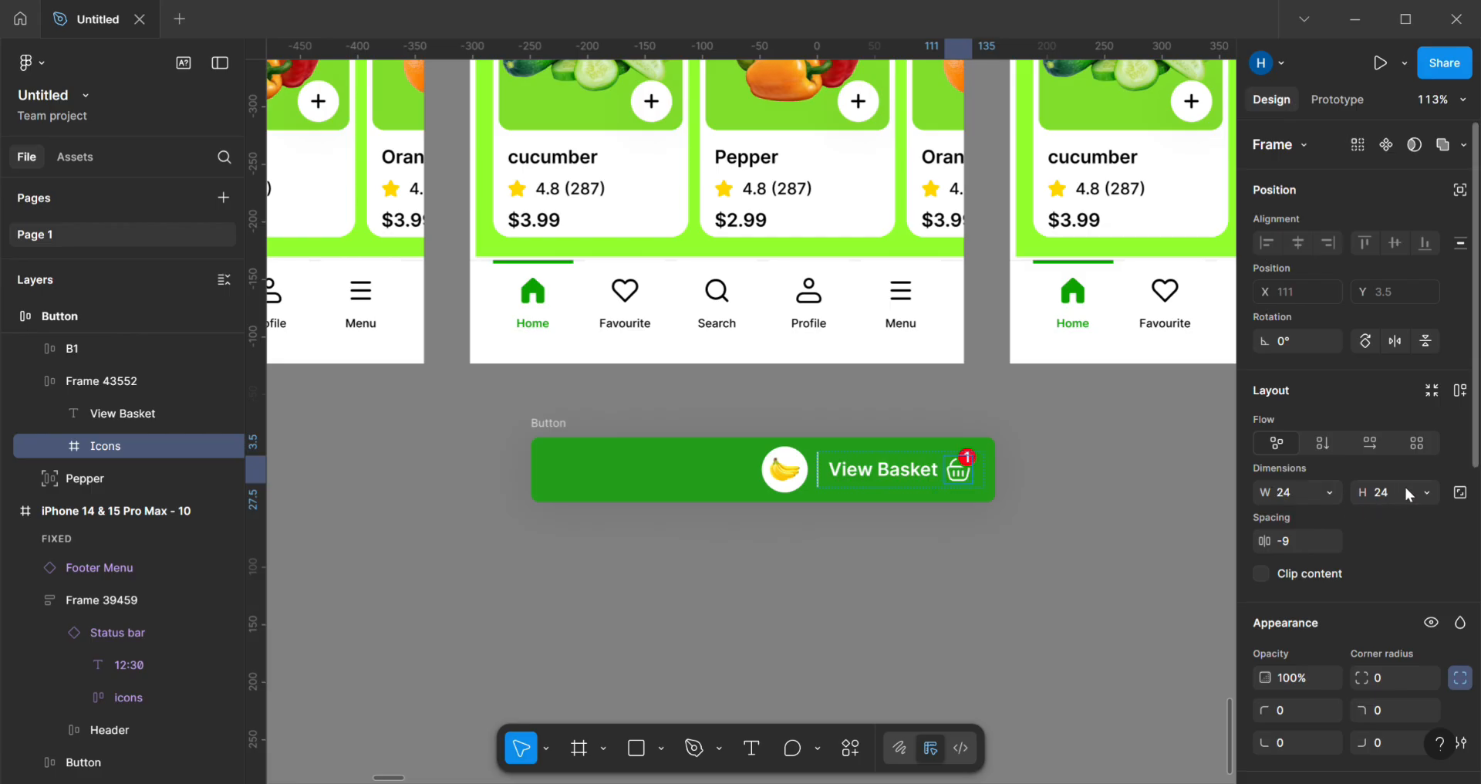
pyautogui.scroll(5, 985, 473)
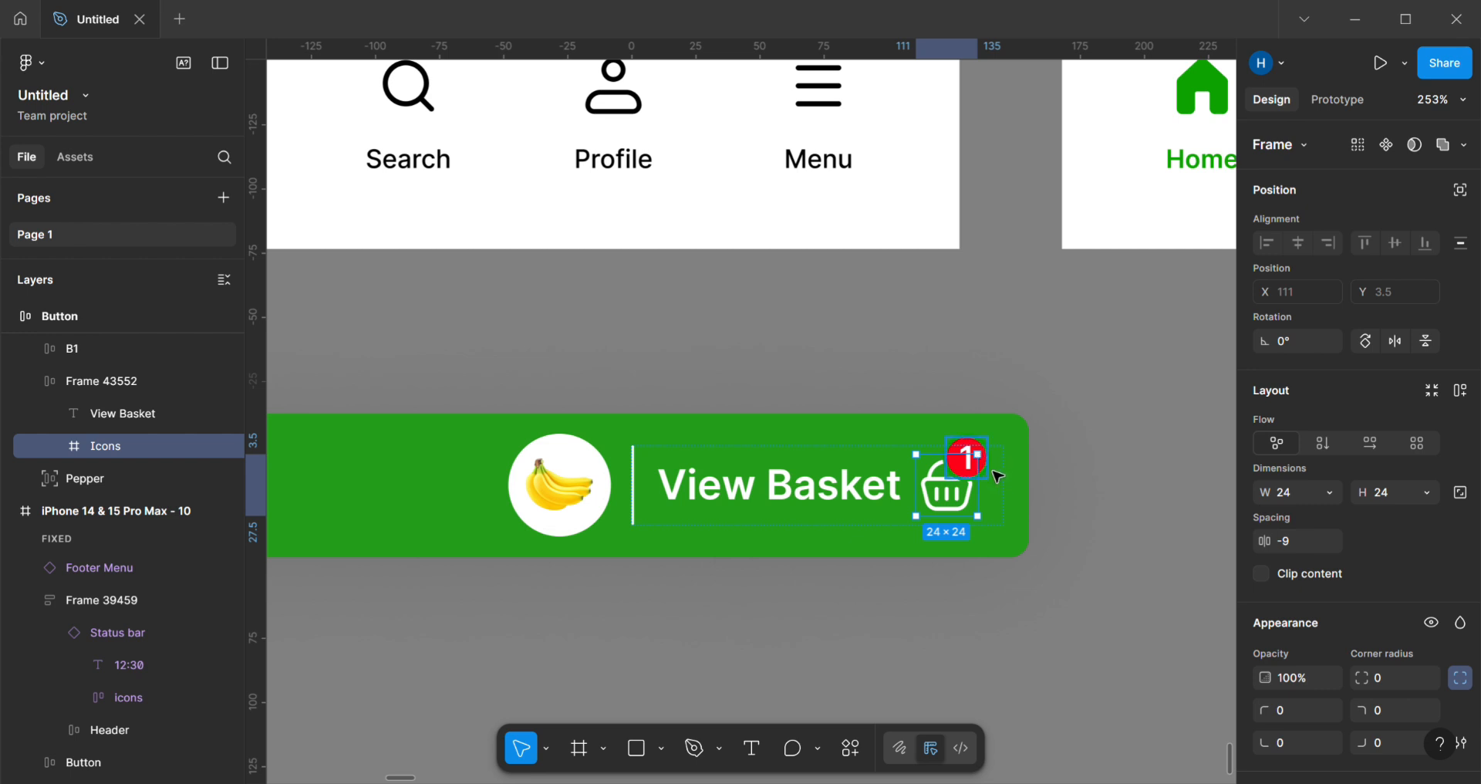
pyautogui.doubleClick(998, 476)
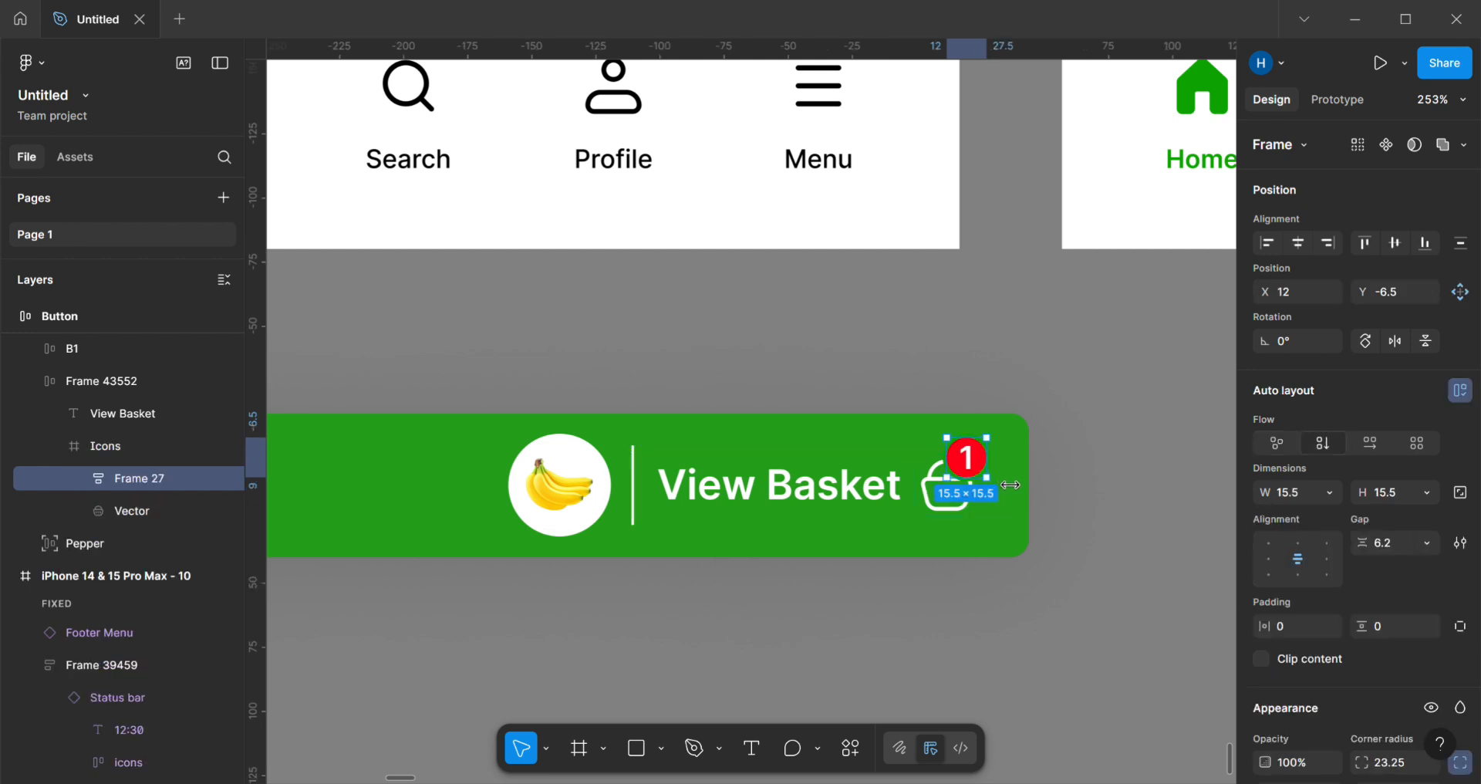
pyautogui.click(84, 478)
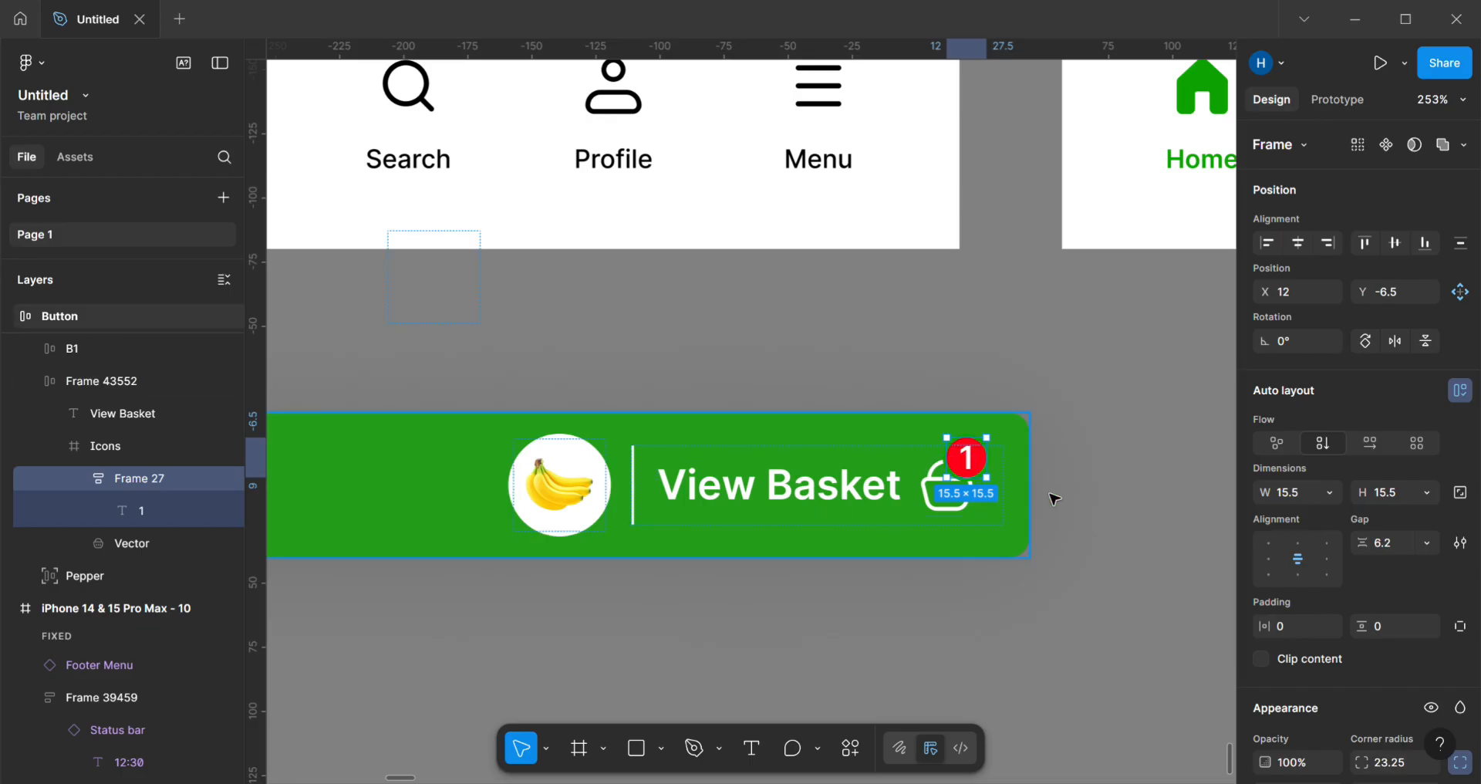
pyautogui.scroll(-2, 1056, 503)
pyautogui.scroll(-3, 1375, 497)
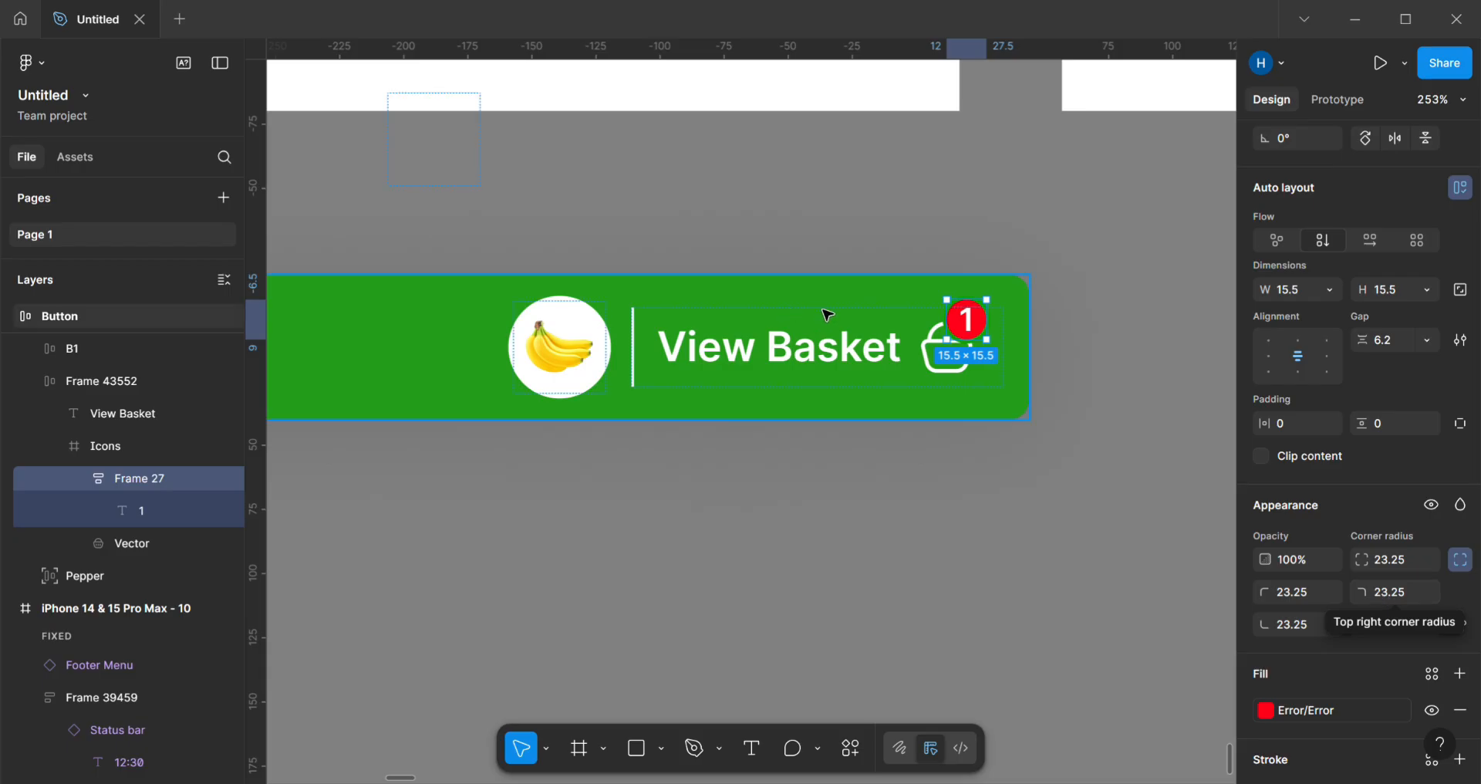
pyautogui.click(1041, 397)
# Step: Look over the phone screens that carry the View Basket bar with different items added
pyautogui.scroll(1, 1041, 396)
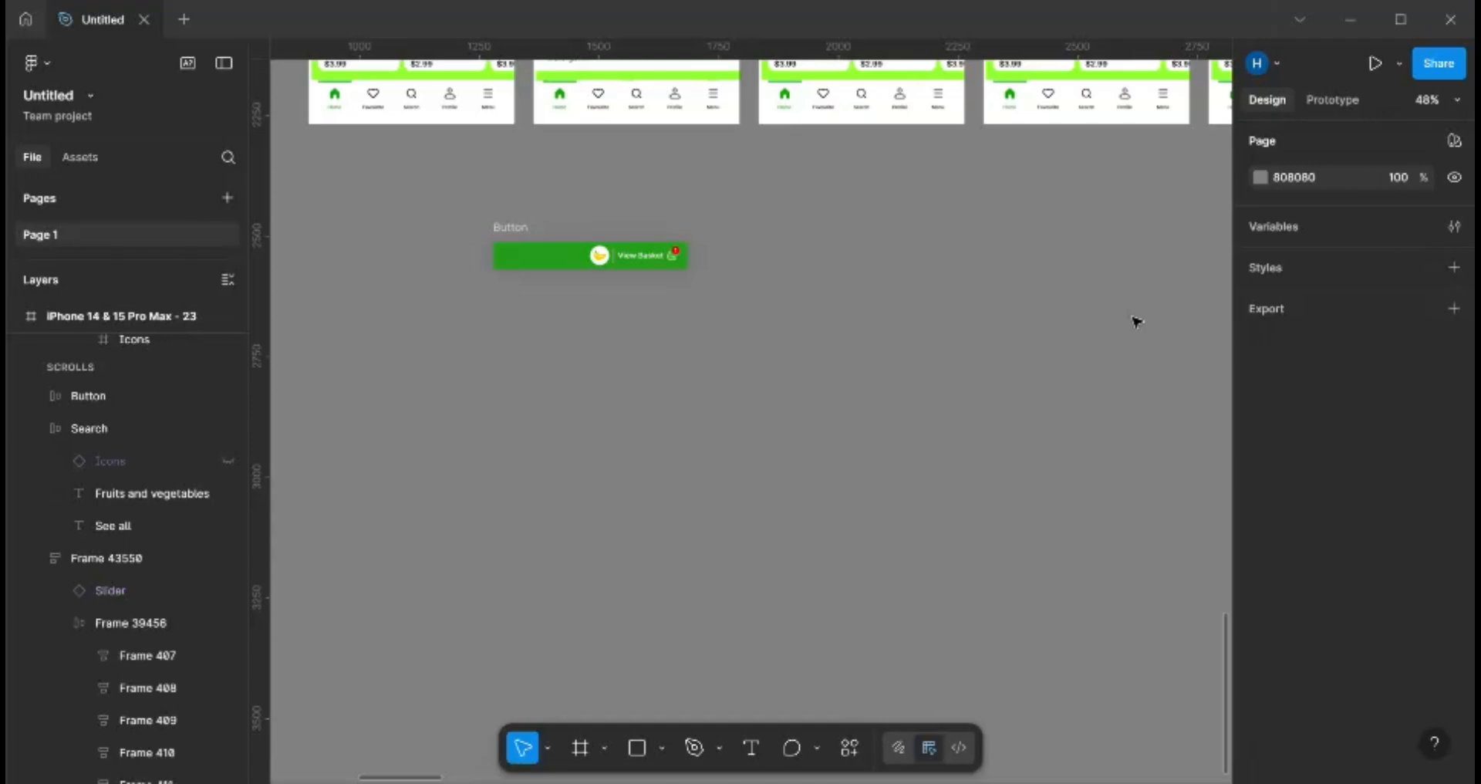
pyautogui.scroll(2, 1139, 324)
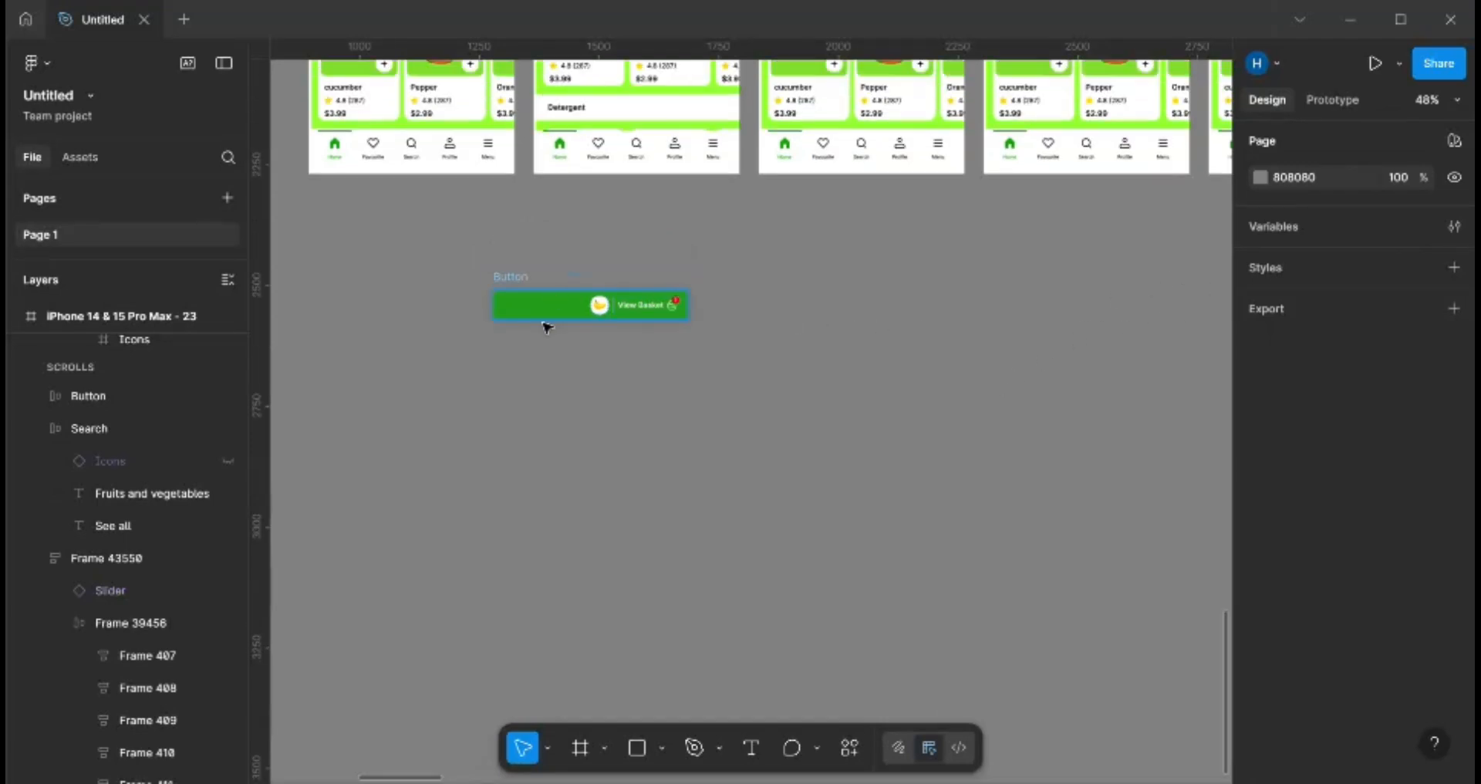
pyautogui.scroll(5, 656, 154)
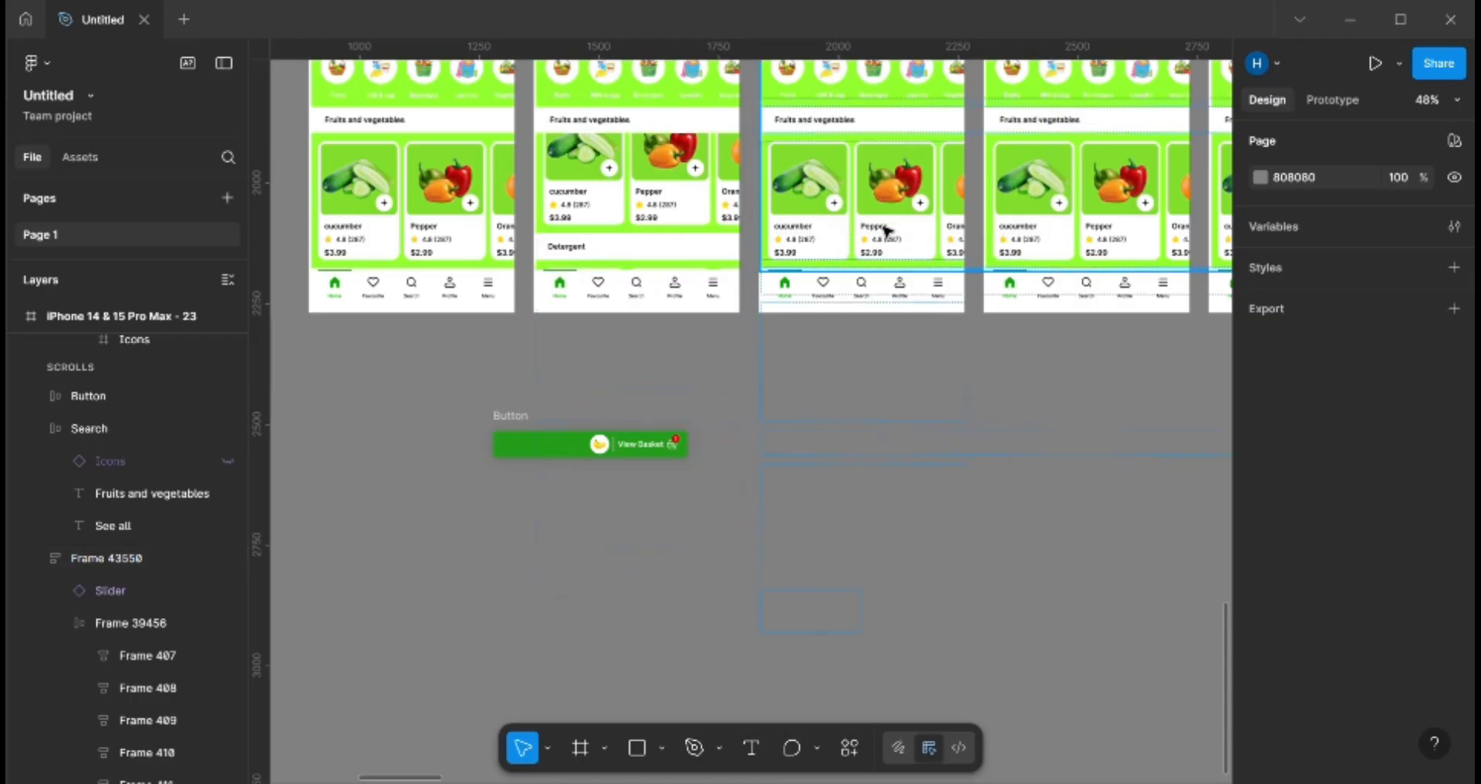
pyautogui.scroll(18, 673, 257)
pyautogui.scroll(5, 672, 257)
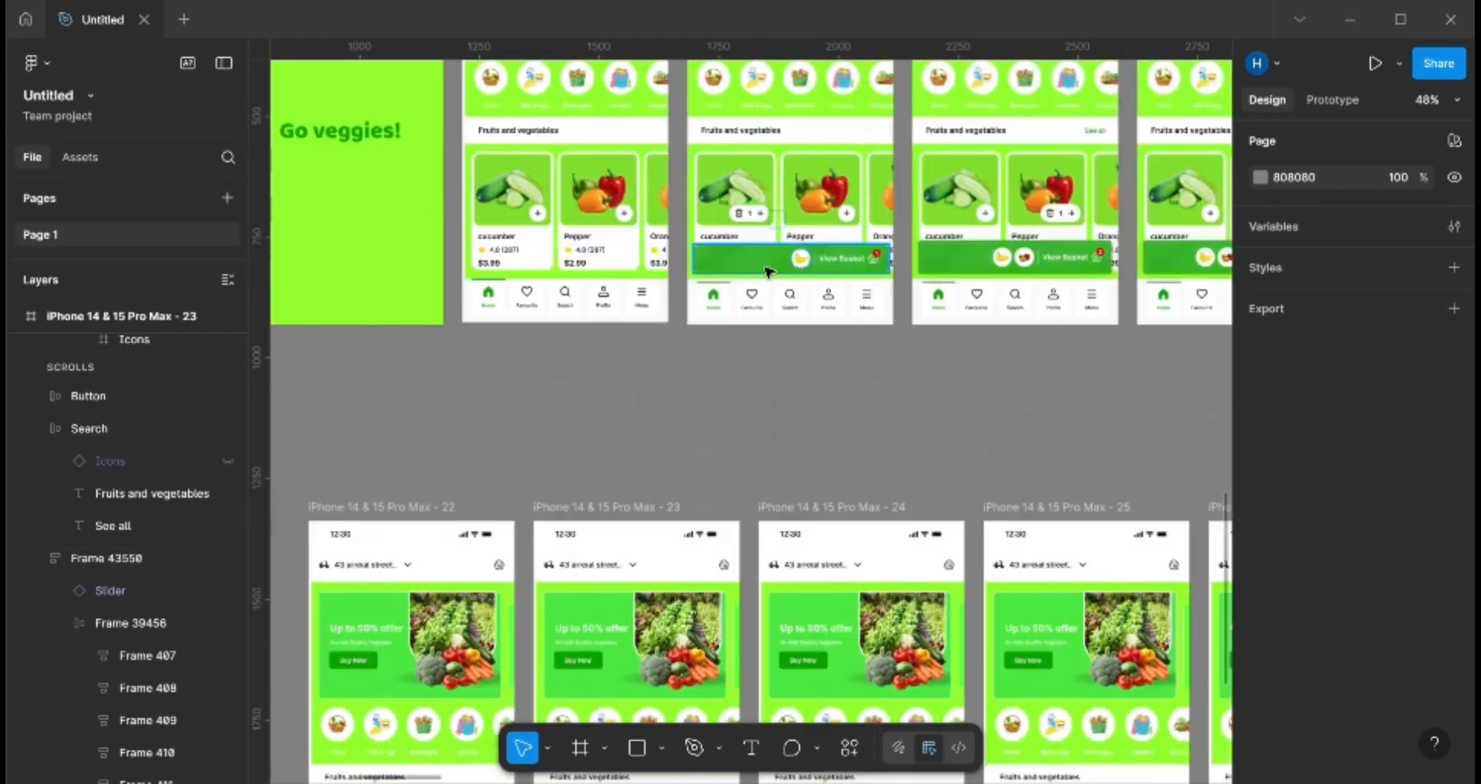
pyautogui.moveTo(1103, 321); pyautogui.dragTo(475, 424)
pyautogui.moveTo(622, 411); pyautogui.dragTo(942, 81)
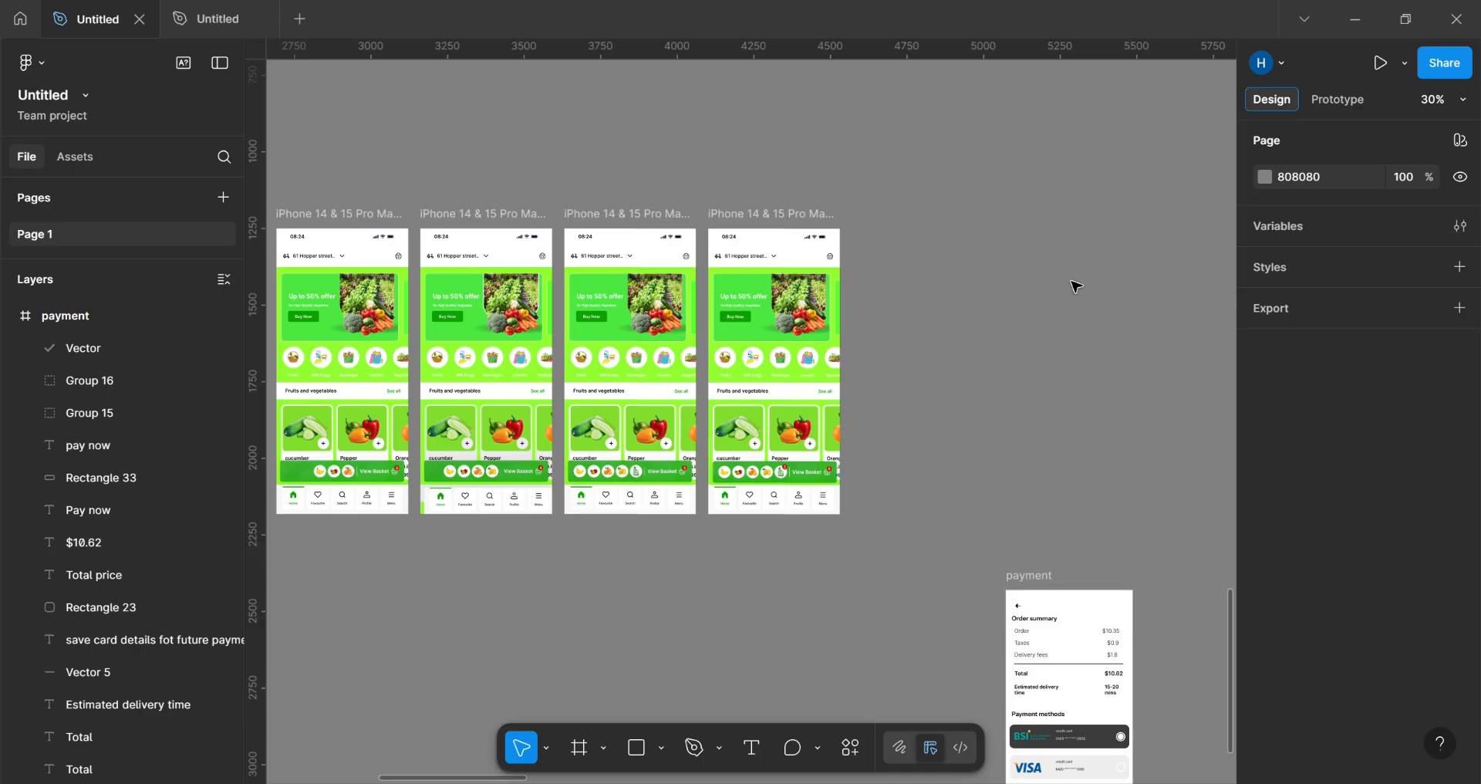
# Step: Add an iPhone 14 & 15 Pro Max frame beside the last phone screen, with its top edge in line at Y 1251
pyautogui.scroll(3, 826, 378)
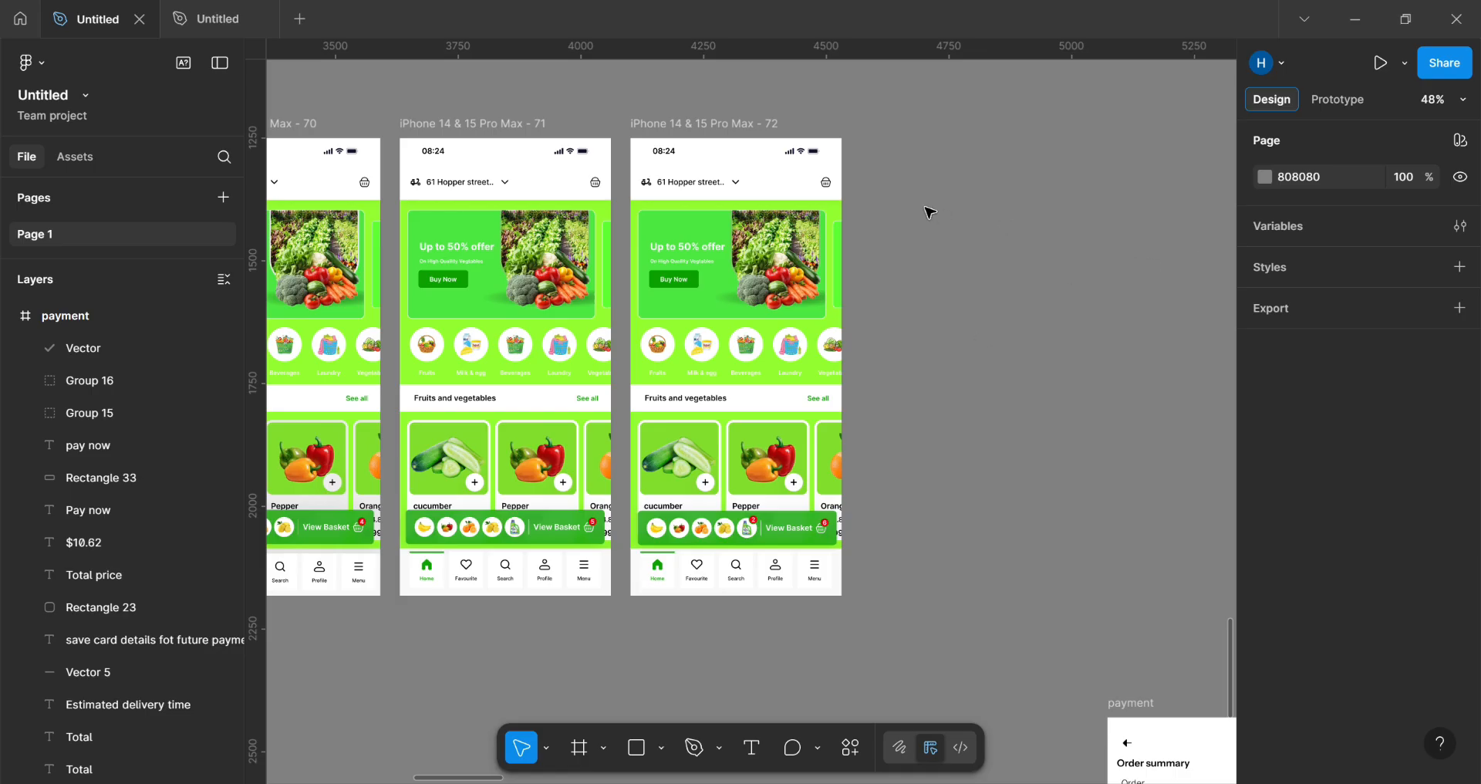
pyautogui.click(579, 747)
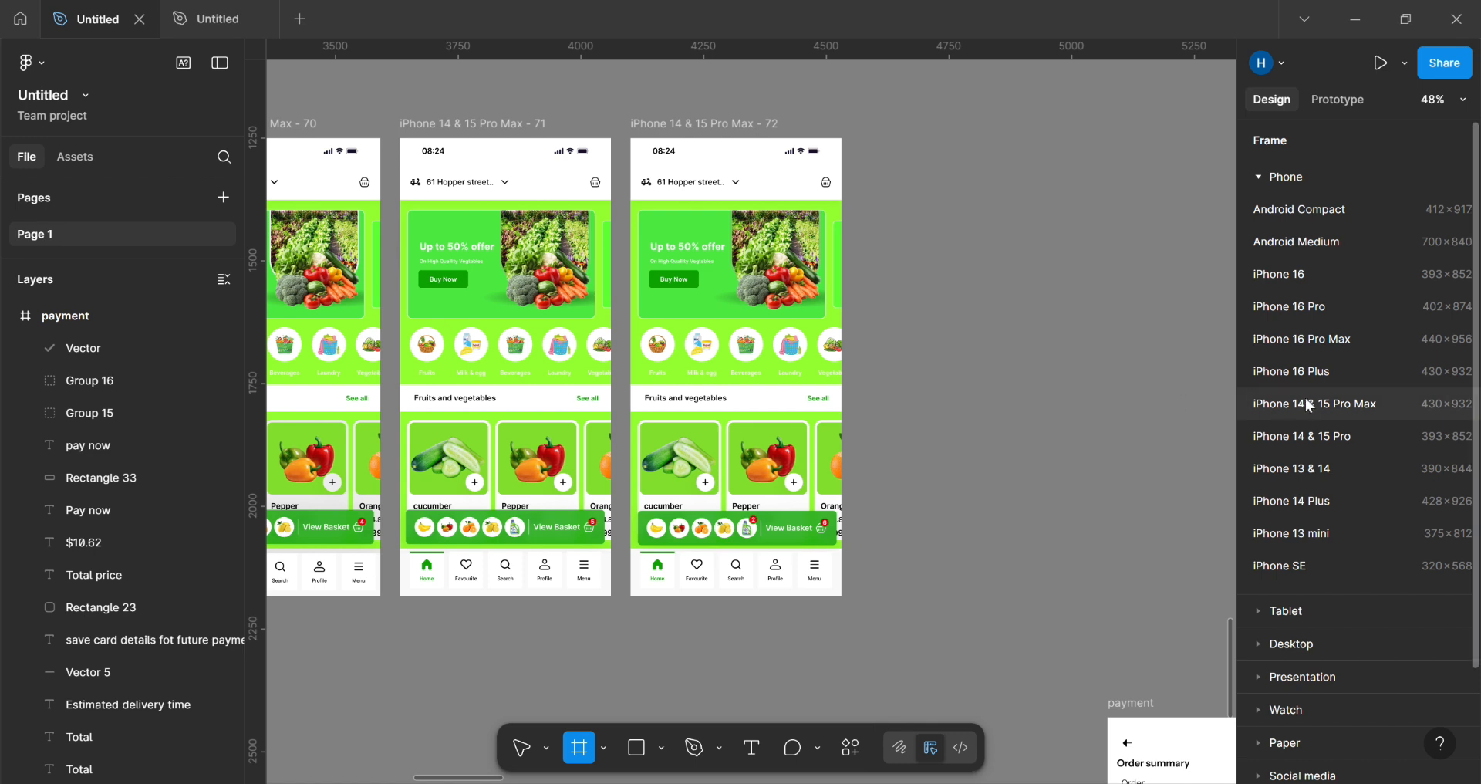
pyautogui.click(1303, 402)
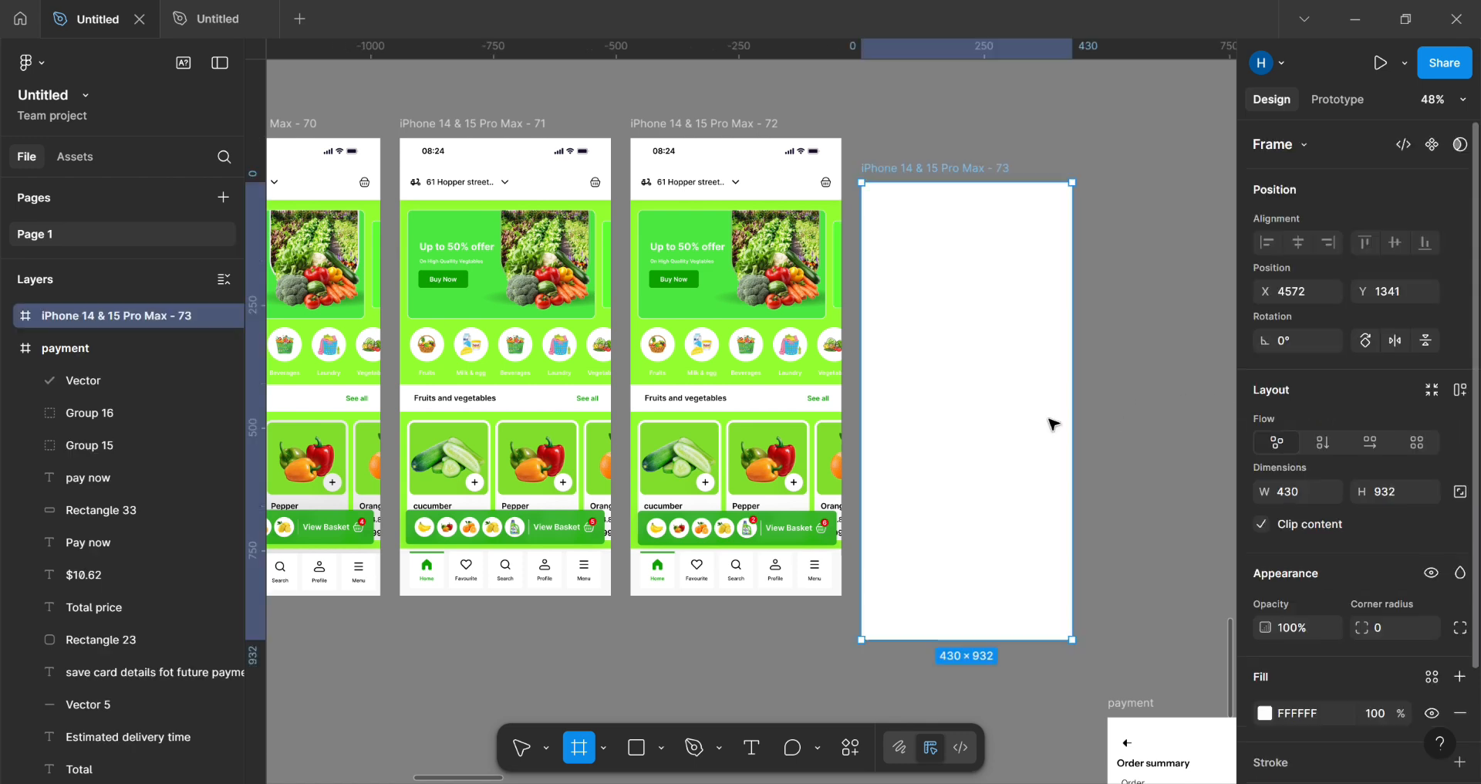
pyautogui.moveTo(1001, 447); pyautogui.dragTo(996, 417)
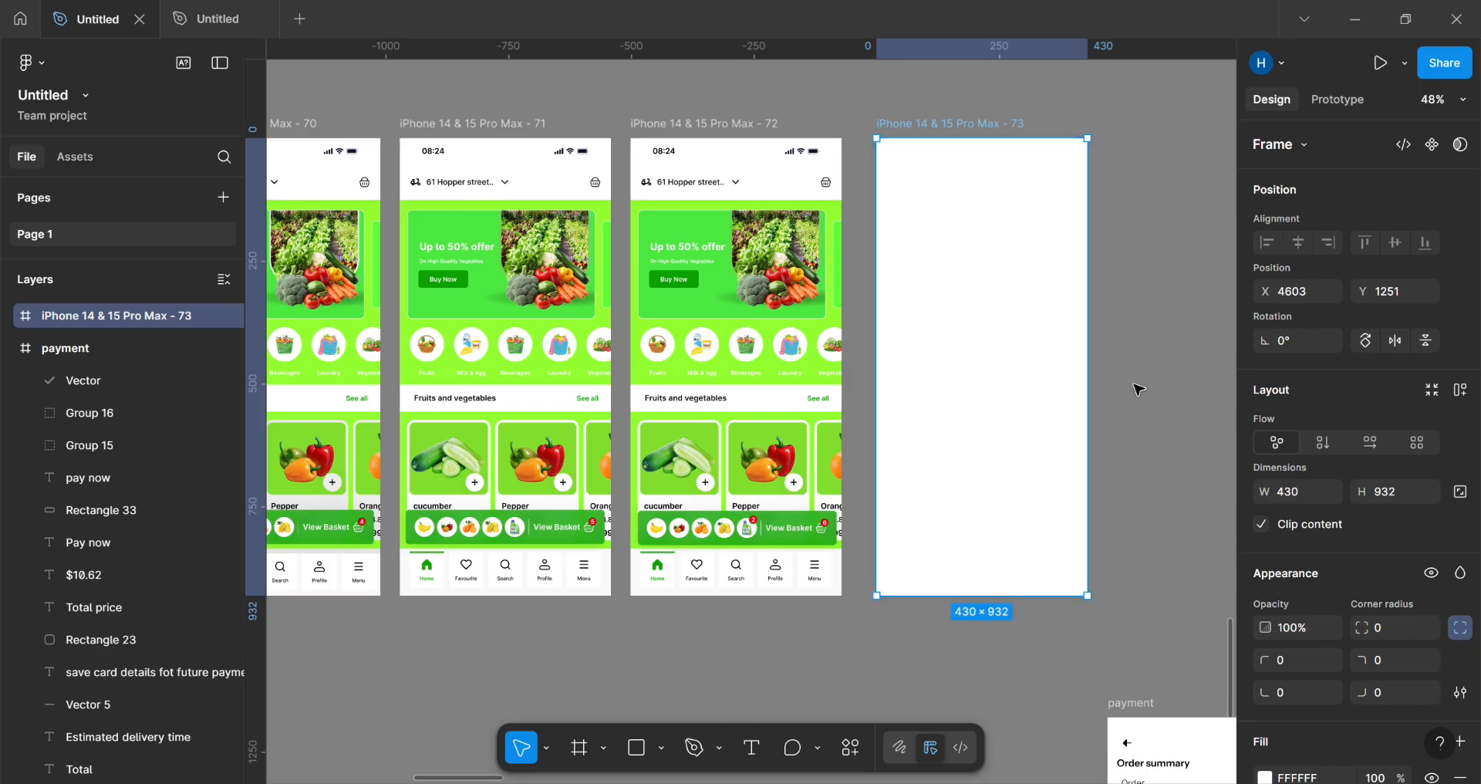
pyautogui.click(1101, 389)
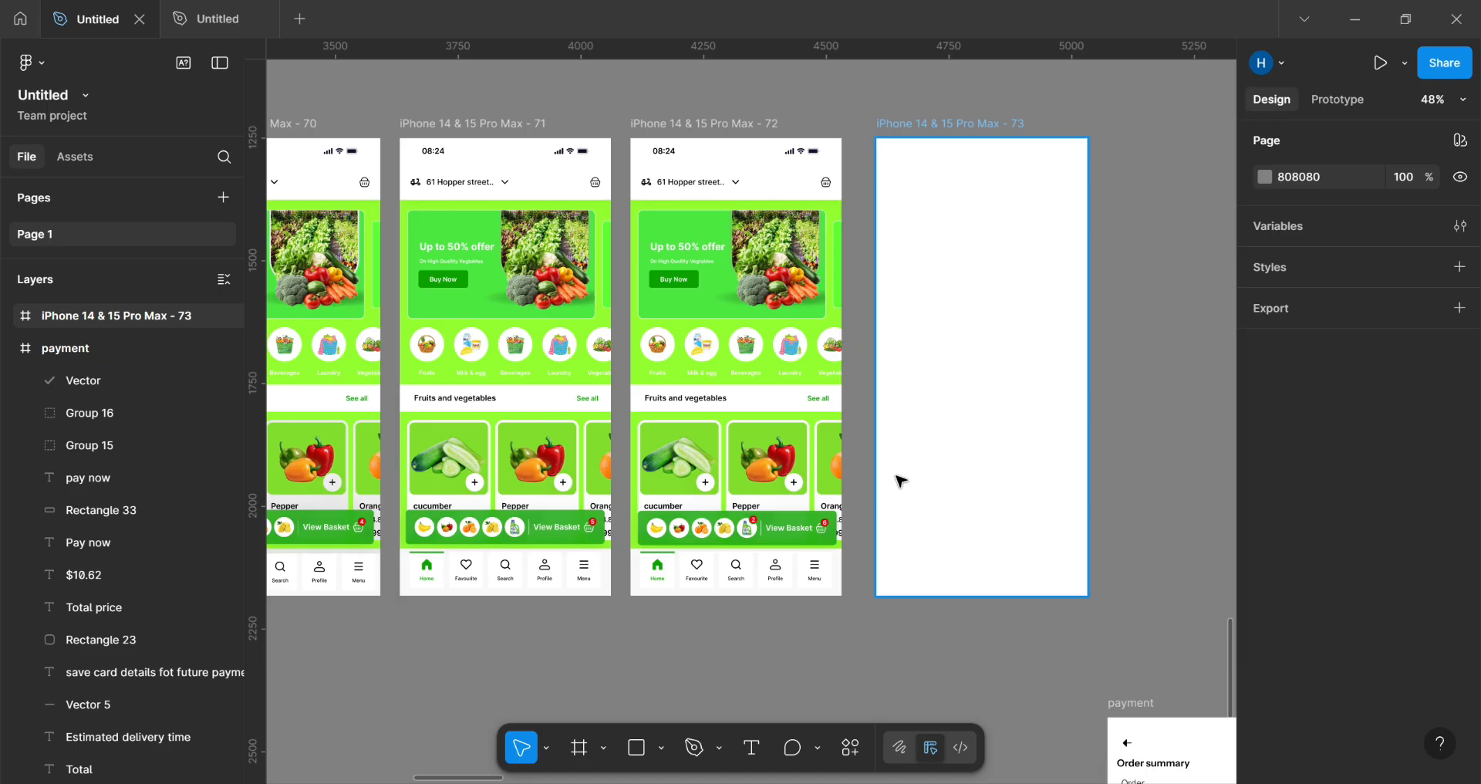
# Step: Duplicate the banana image from the last screen's View Basket bar and place the copy in the blank frame at about X 55, Y 143
pyautogui.click(670, 539)
pyautogui.click(668, 538)
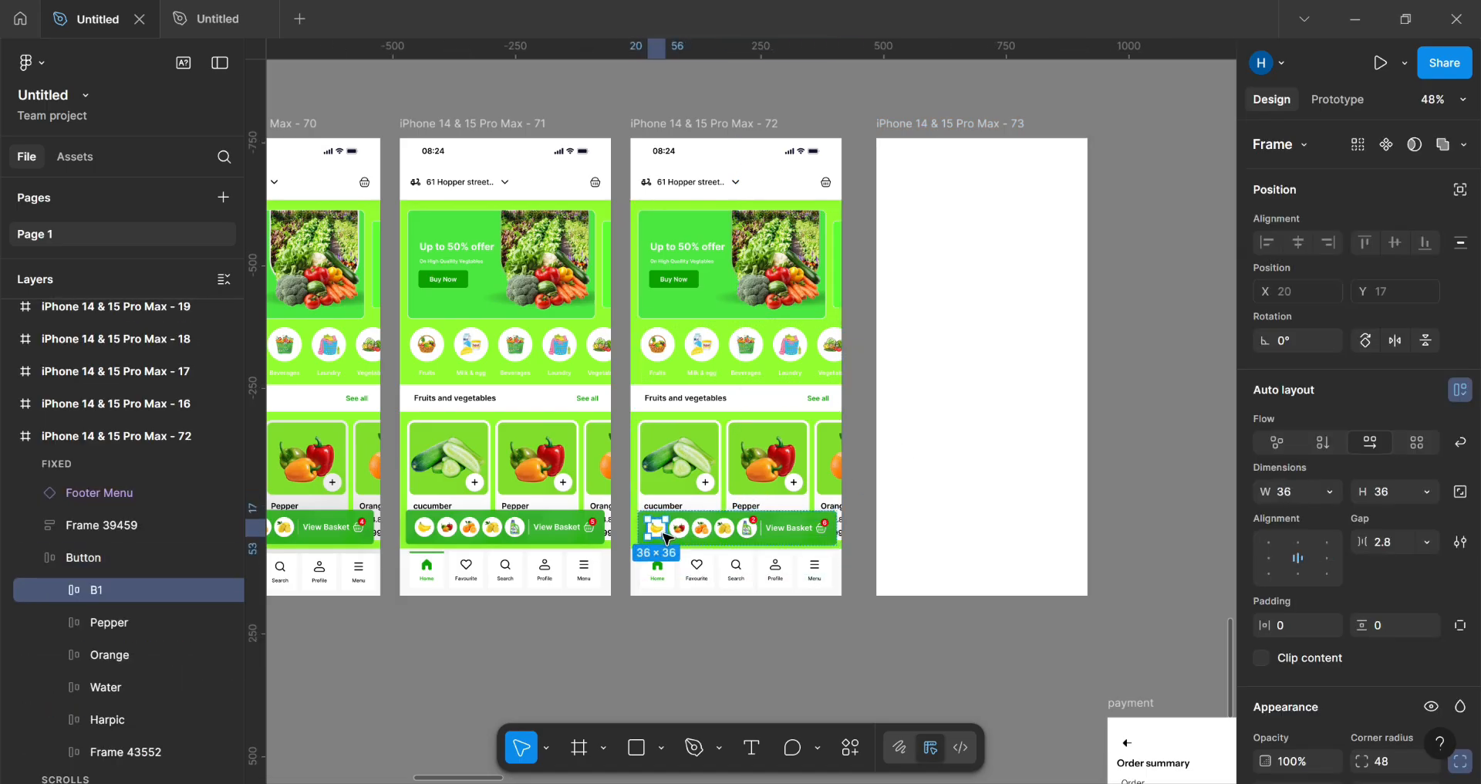
pyautogui.click(665, 535)
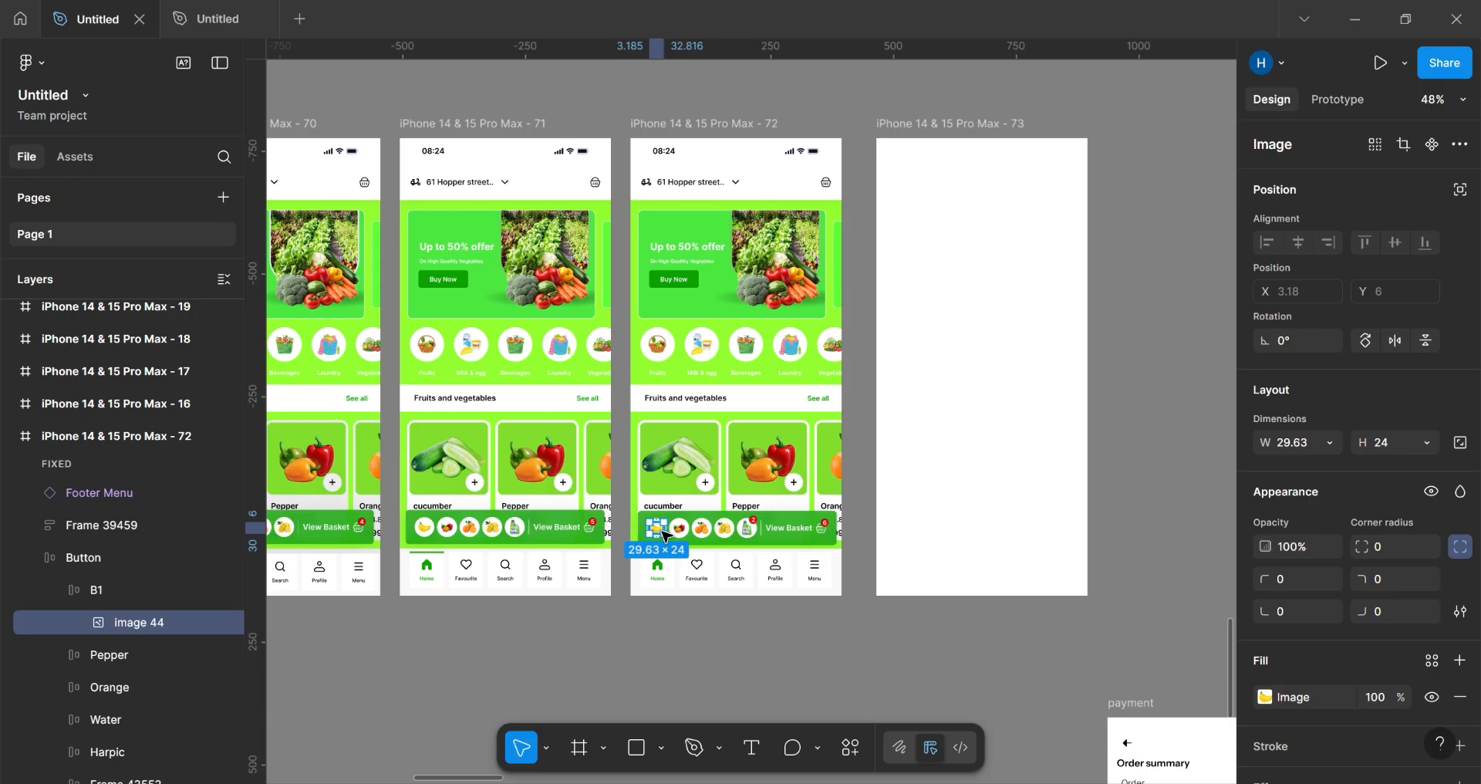
pyautogui.hotkey('ctrl', 'd')
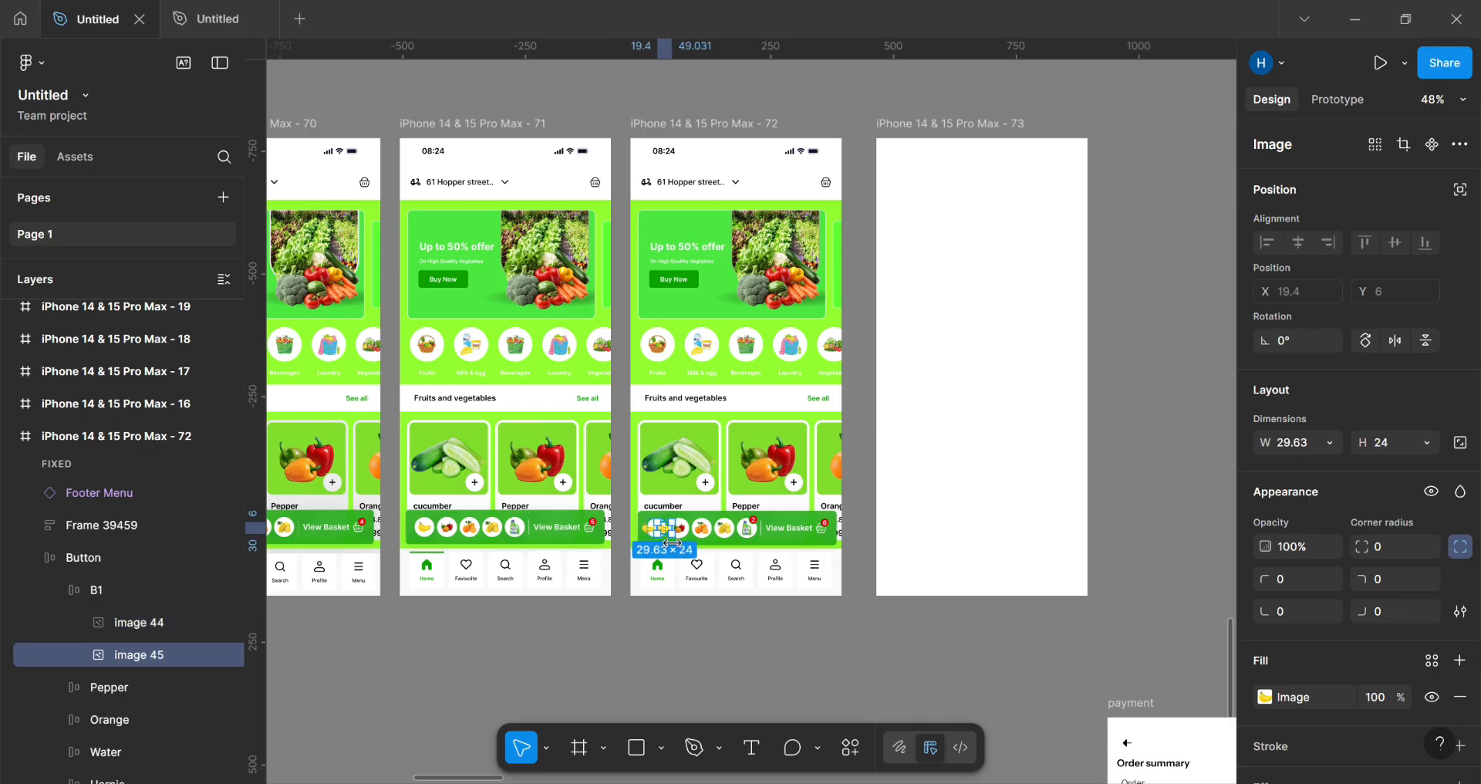
pyautogui.moveTo(664, 532); pyautogui.dragTo(676, 543)
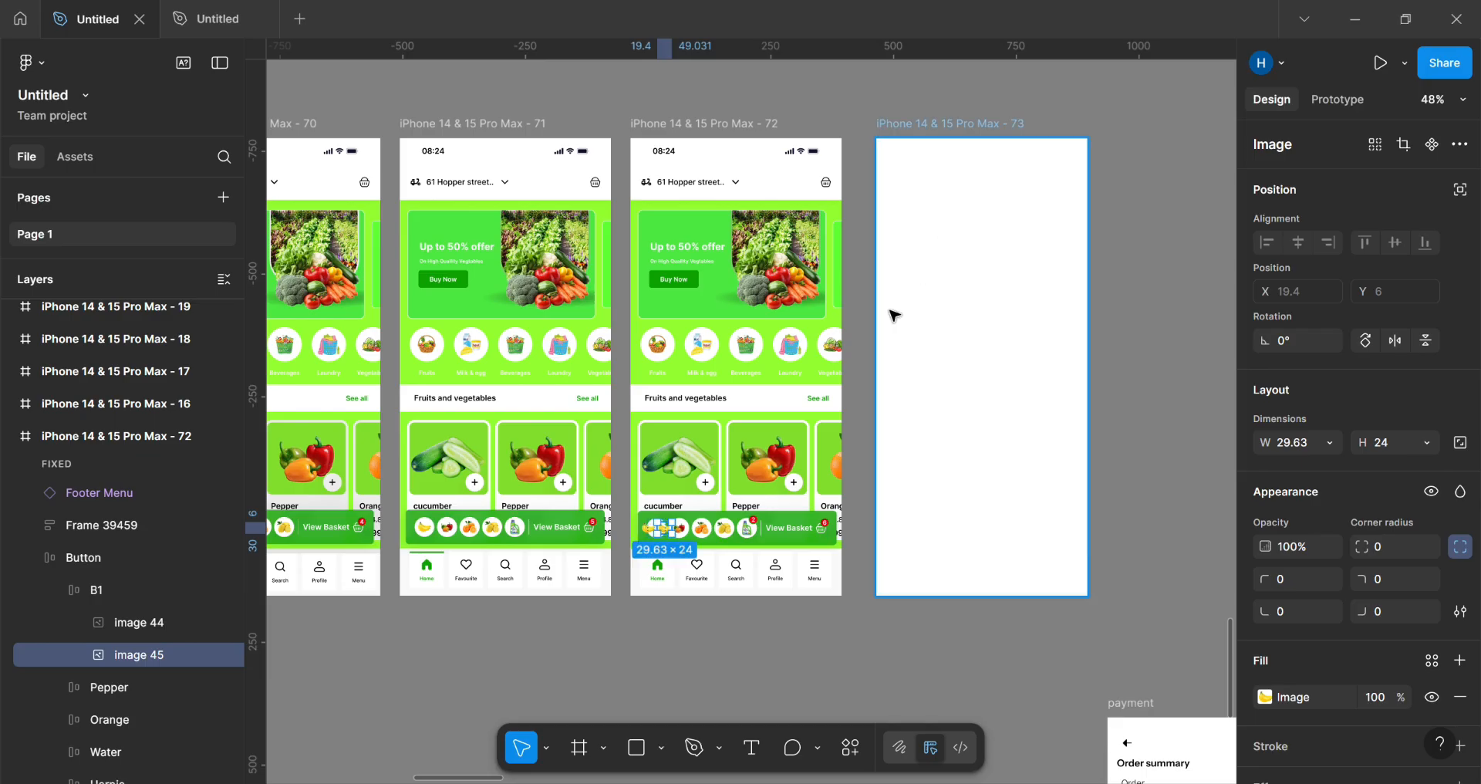
pyautogui.moveTo(671, 538); pyautogui.dragTo(917, 225)
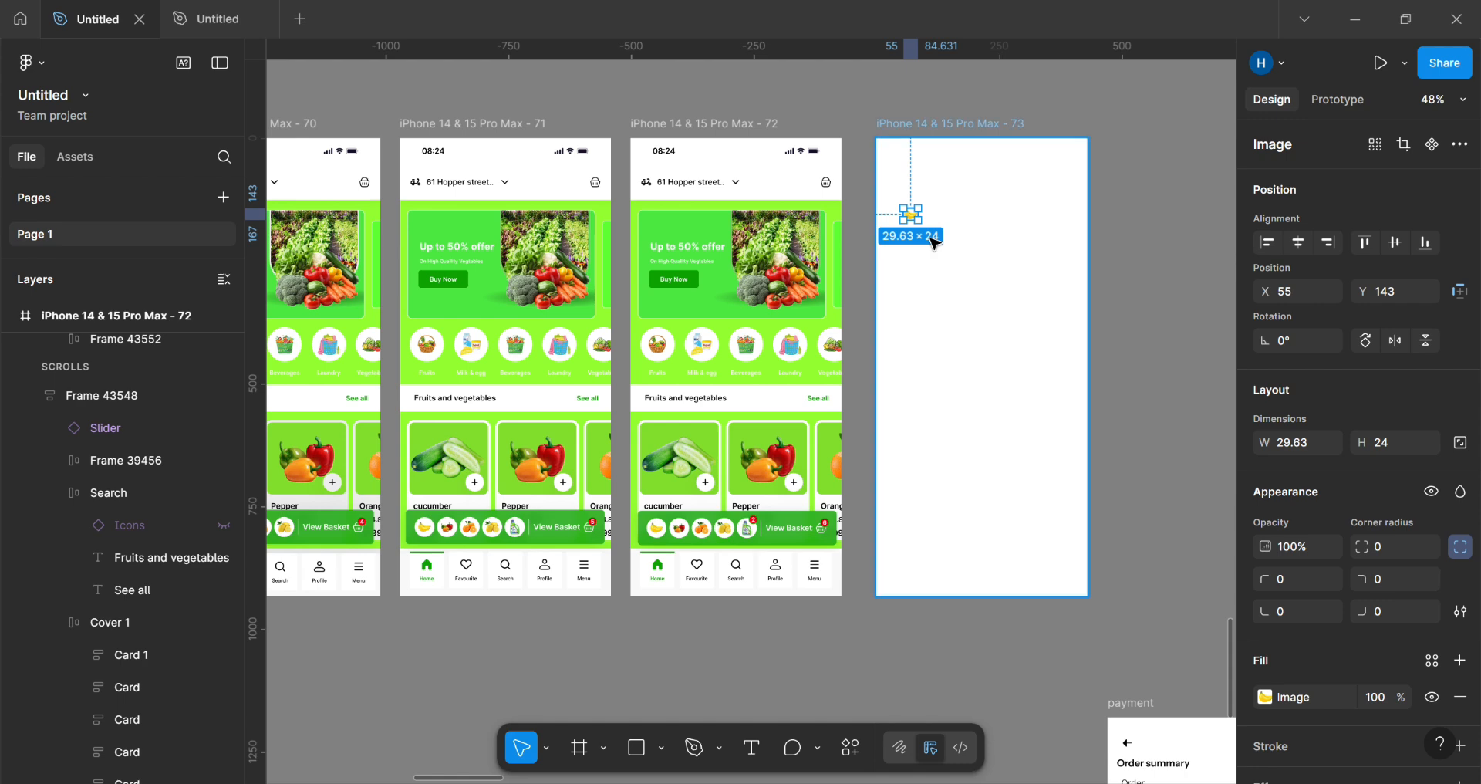
# Step: Set the copied banana image's width to 40
pyautogui.scroll(5, 934, 243)
pyautogui.scroll(-3, 934, 272)
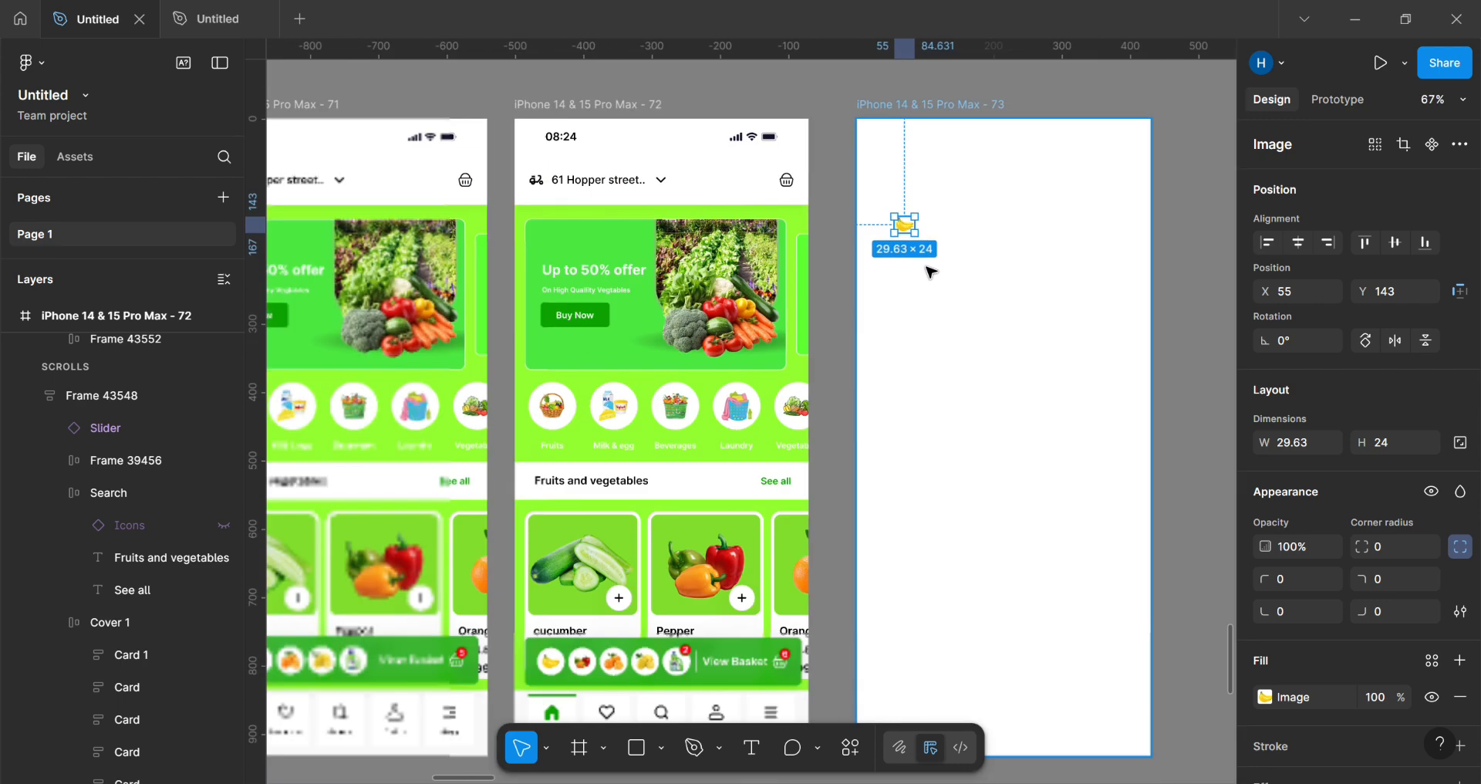
pyautogui.moveTo(916, 420); pyautogui.dragTo(894, 466)
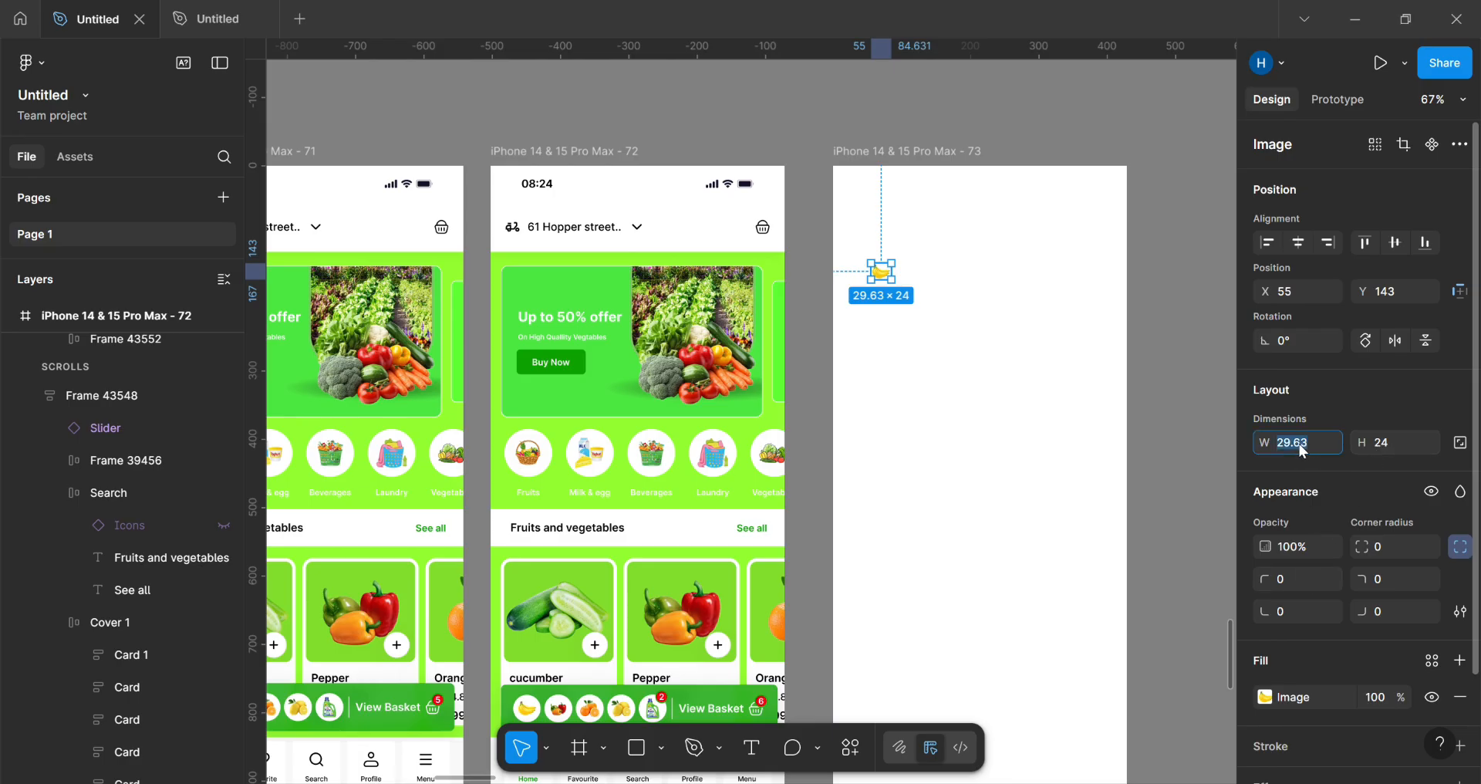
pyautogui.press('Return')
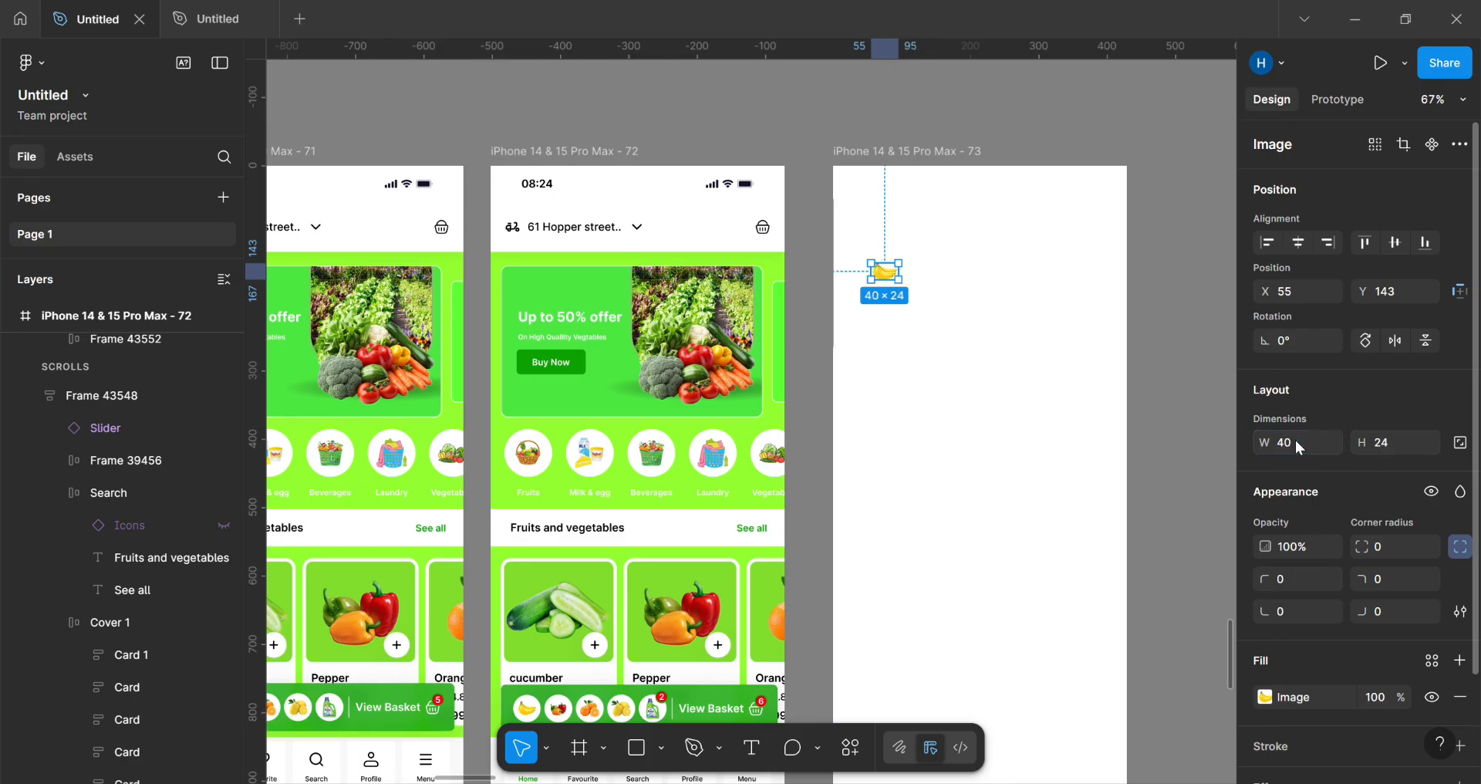
# Step: Resize the copied banana image to 70 × 70 and move it to about X 34, Y 66 in the new frame
pyautogui.click(1383, 446)
pyautogui.press('Return')
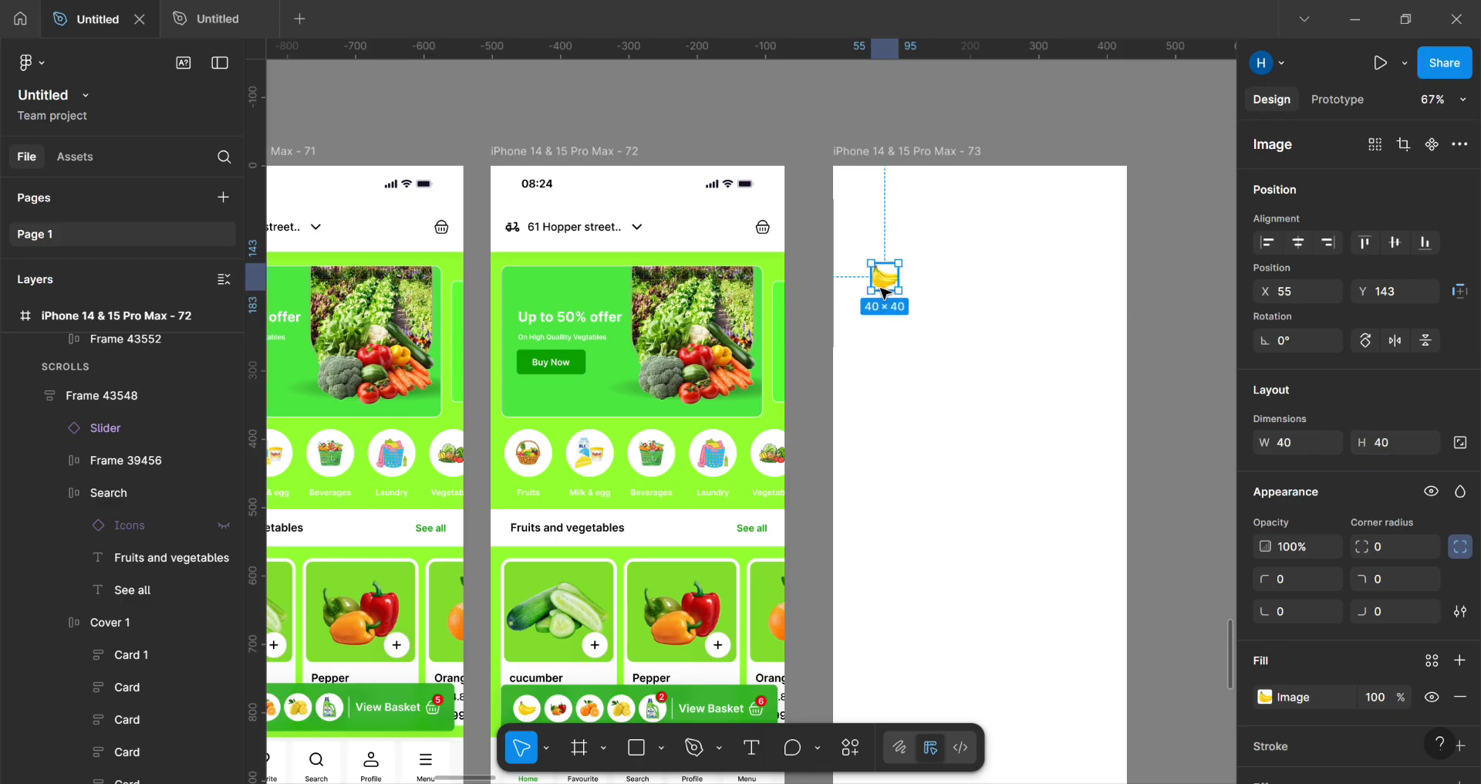
pyautogui.moveTo(871, 276)
pyautogui.mouseDown()
pyautogui.moveTo(853, 276)
pyautogui.moveTo(865, 276)
pyautogui.mouseUp()
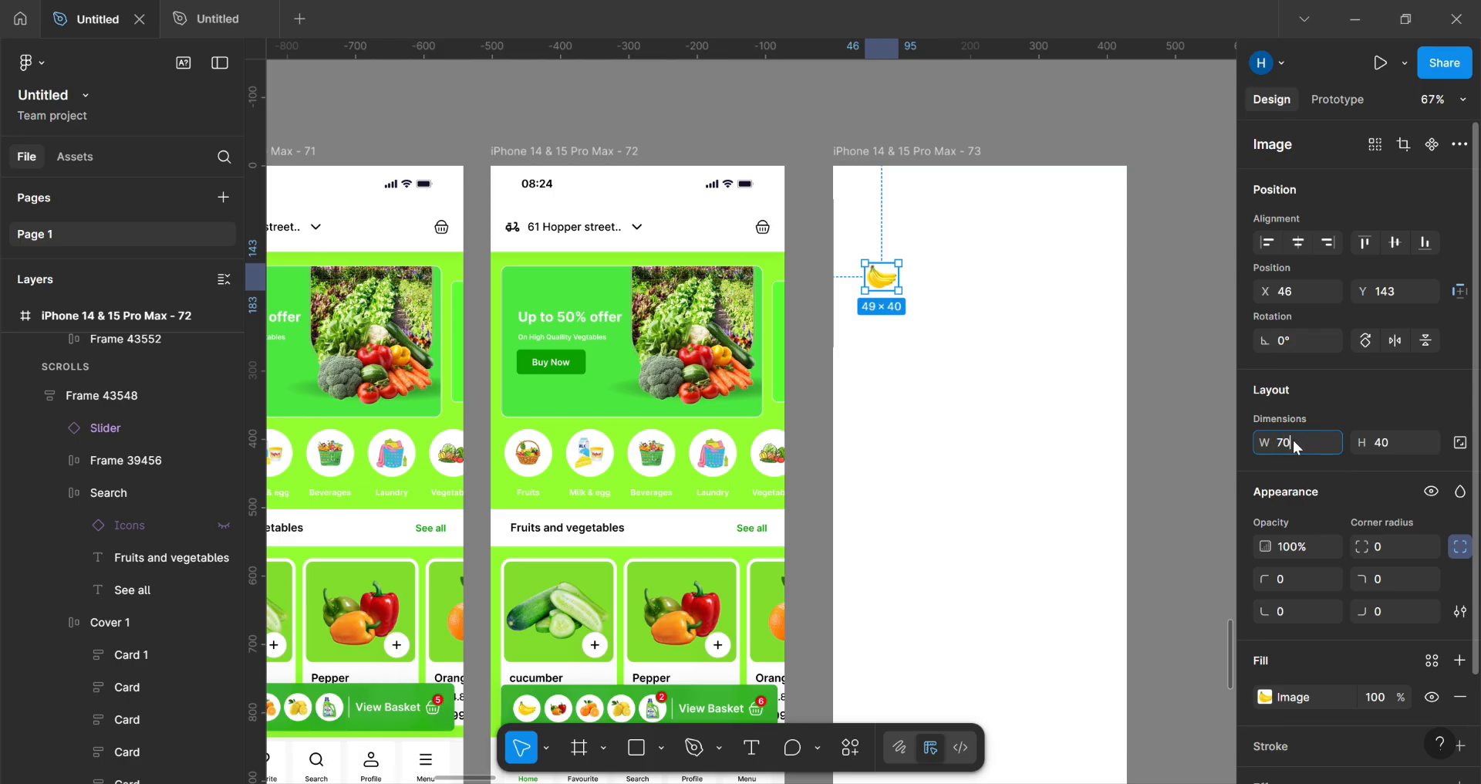
pyautogui.press('Return')
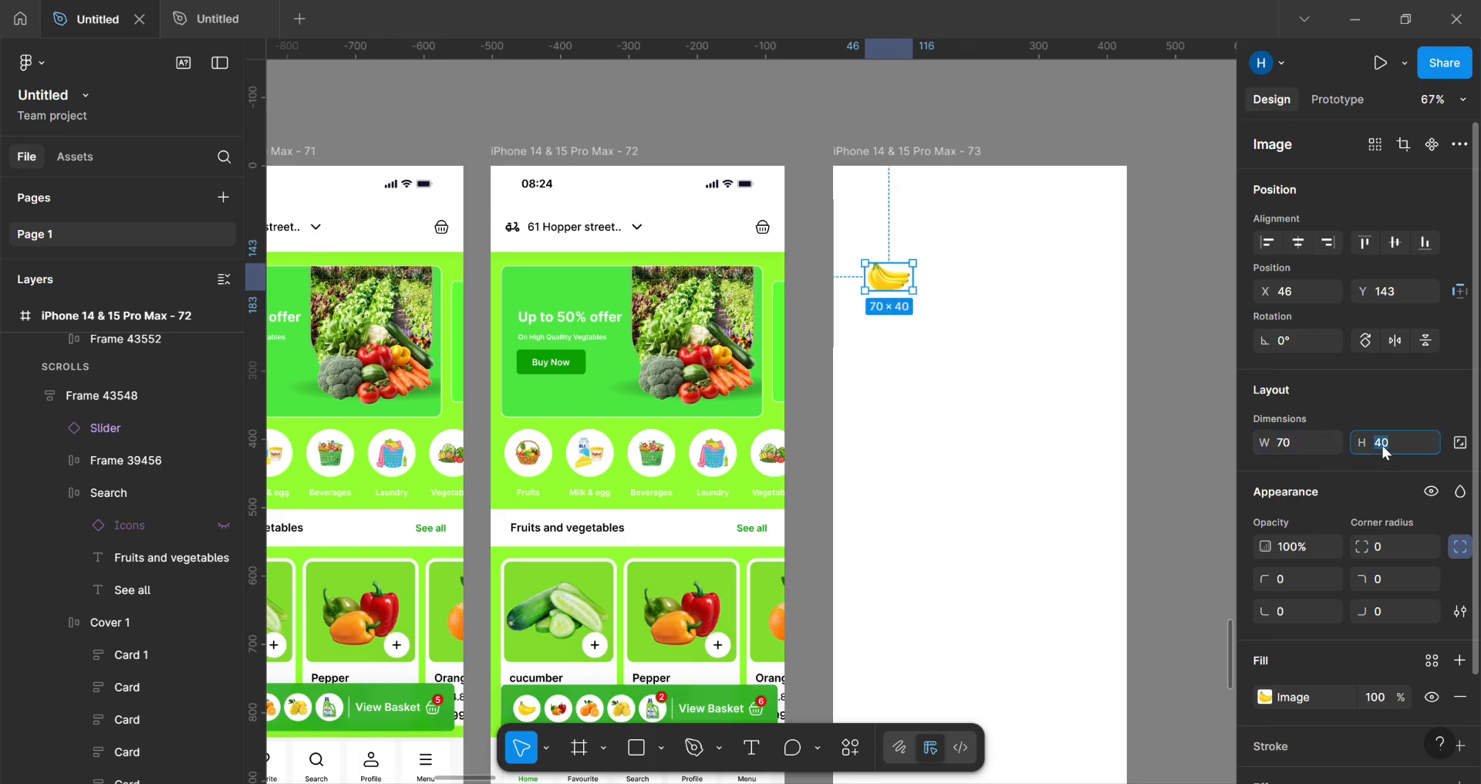
pyautogui.click(1382, 445)
pyautogui.write('70')
pyautogui.press('Return')
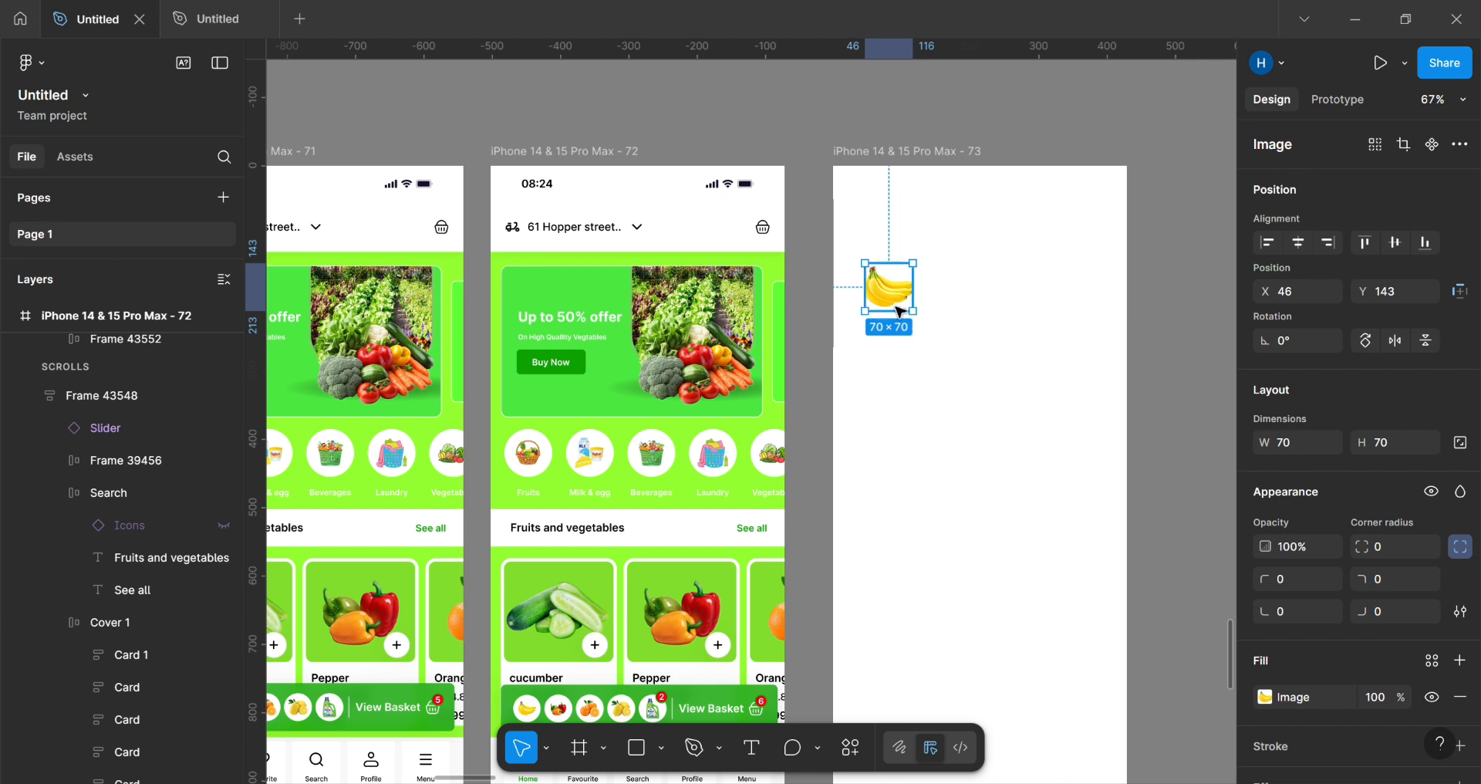
pyautogui.moveTo(896, 305); pyautogui.dragTo(881, 236)
pyautogui.moveTo(889, 236)
pyautogui.mouseDown()
pyautogui.moveTo(900, 266)
pyautogui.moveTo(886, 255)
pyautogui.mouseUp()
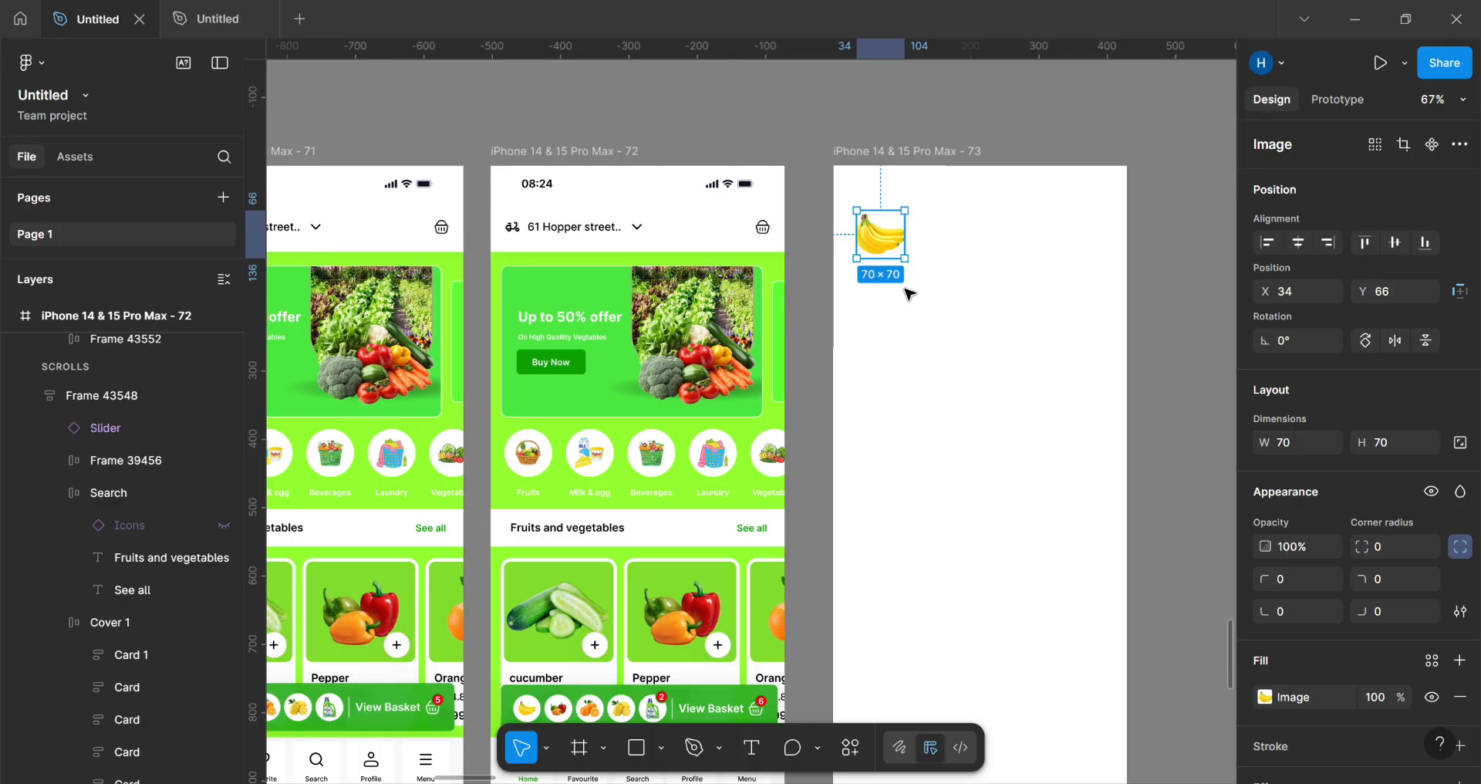
# Step: Compare the items in the last home screen's View Basket bar with the contents of the new frame
pyautogui.scroll(-4, 831, 371)
pyautogui.scroll(4, 709, 501)
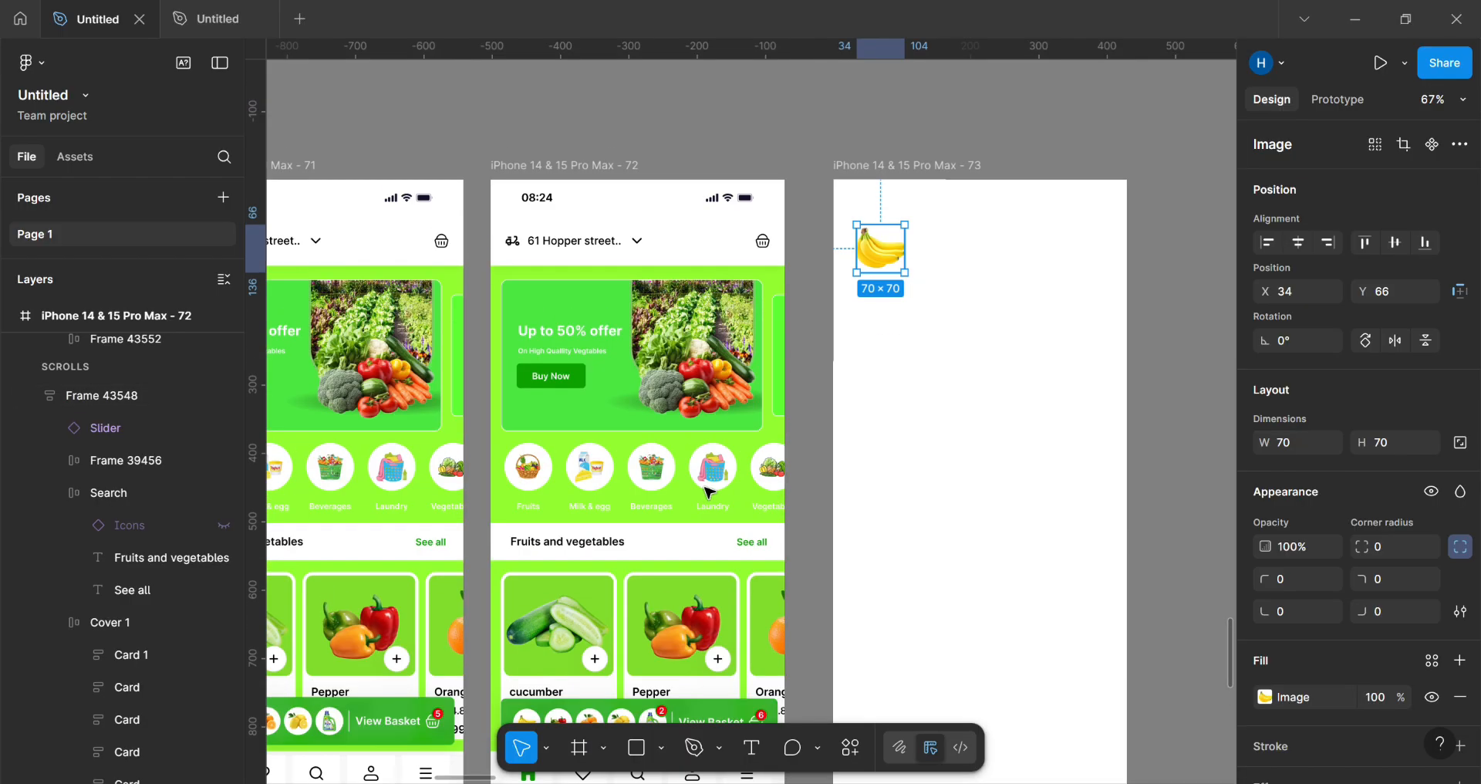
pyautogui.scroll(-2, 647, 639)
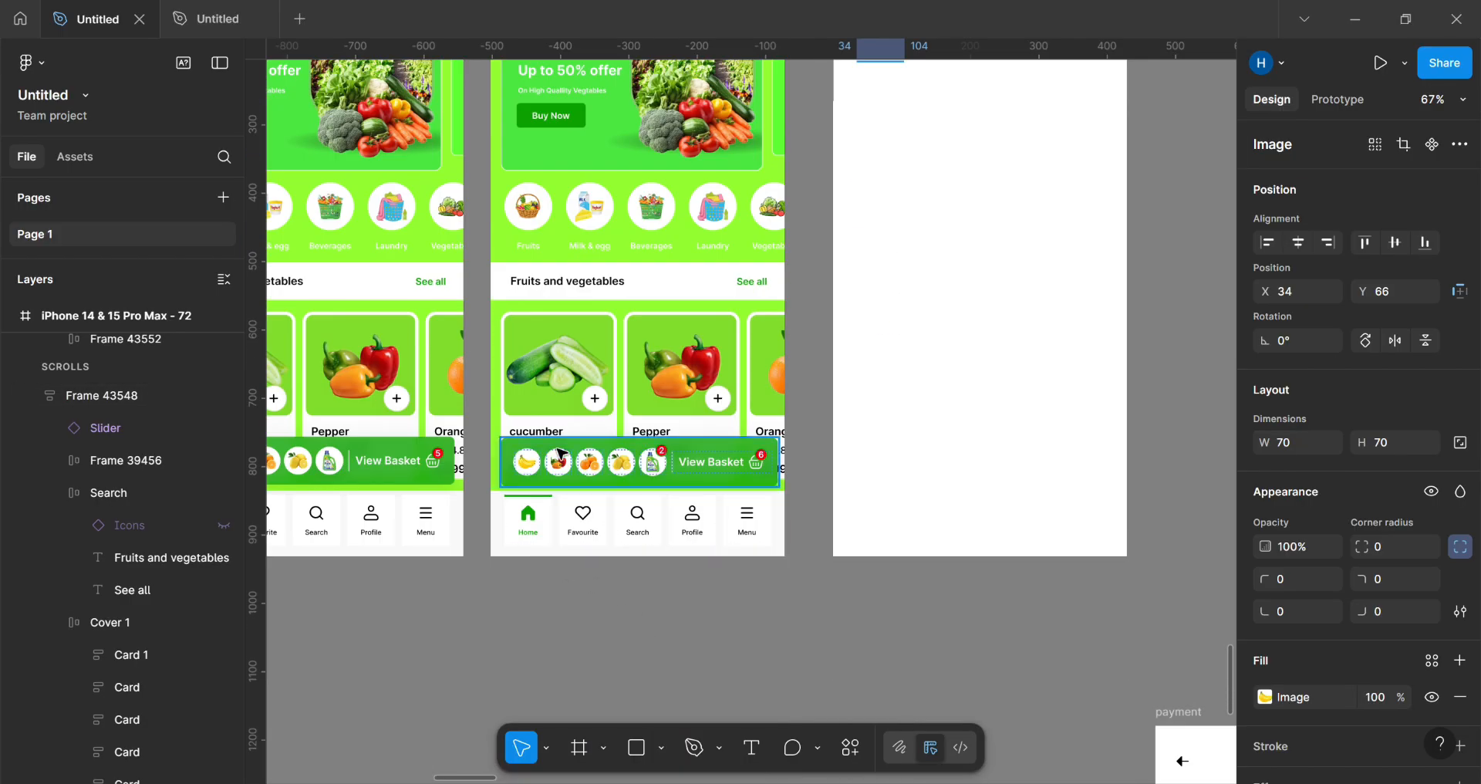
pyautogui.scroll(4, 878, 274)
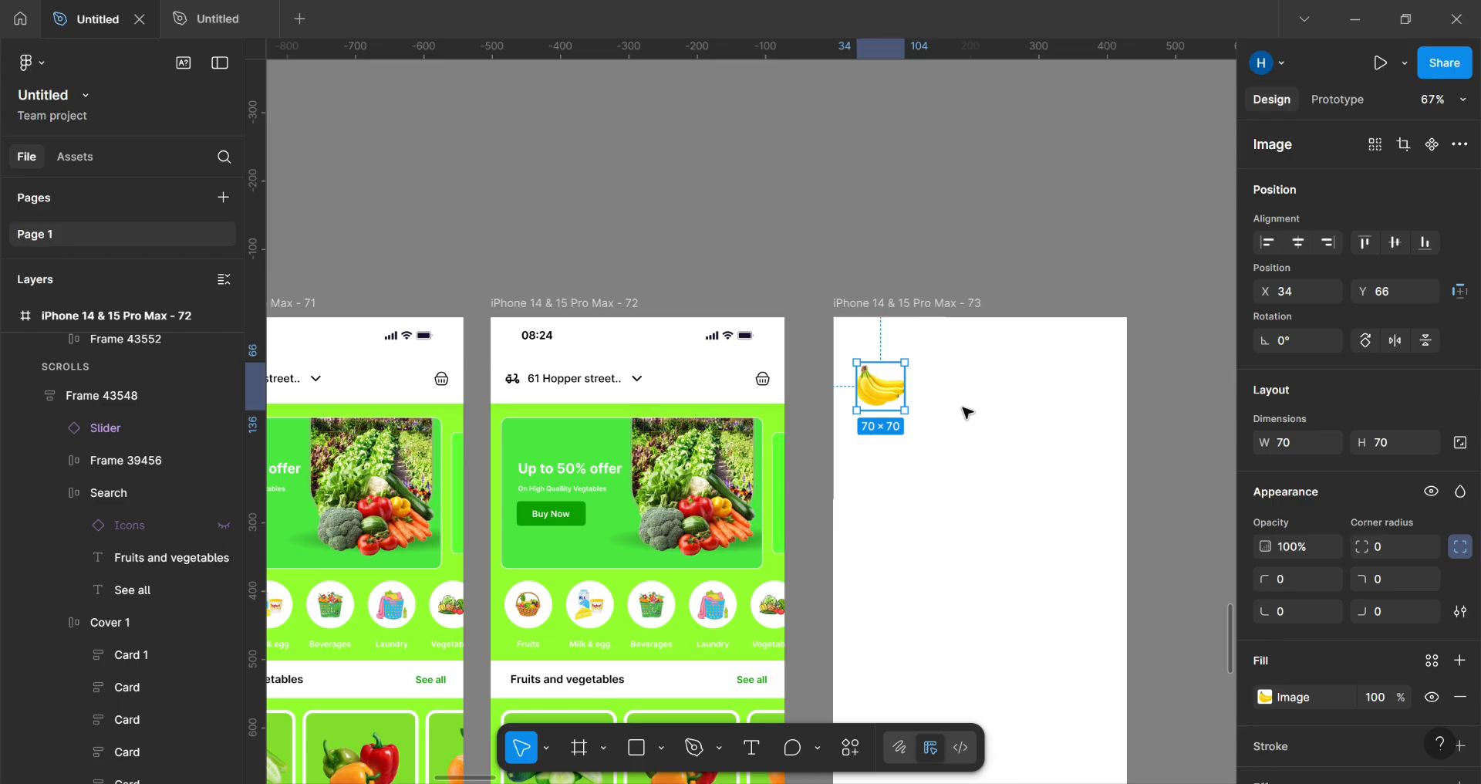
pyautogui.scroll(-6, 1059, 390)
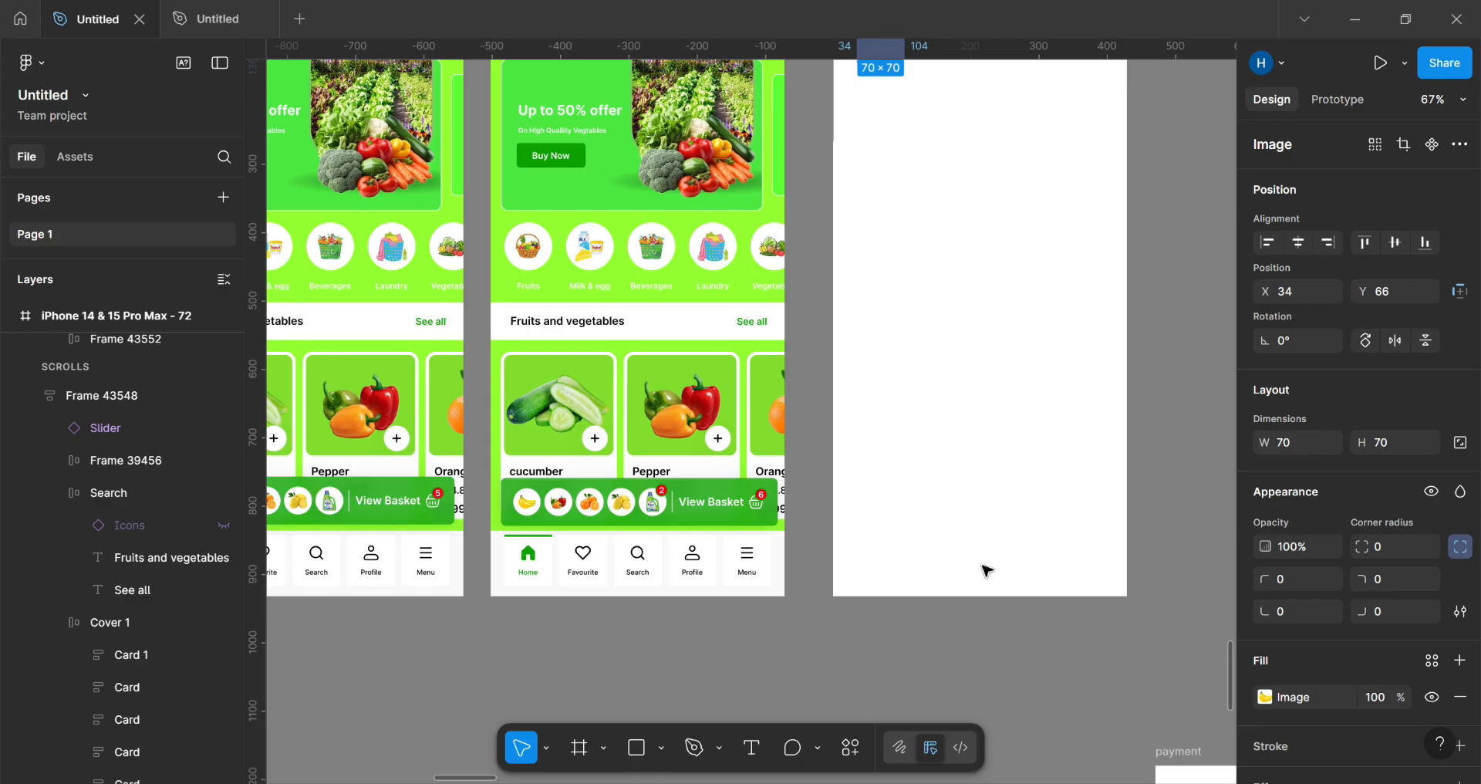
pyautogui.scroll(2, 1011, 555)
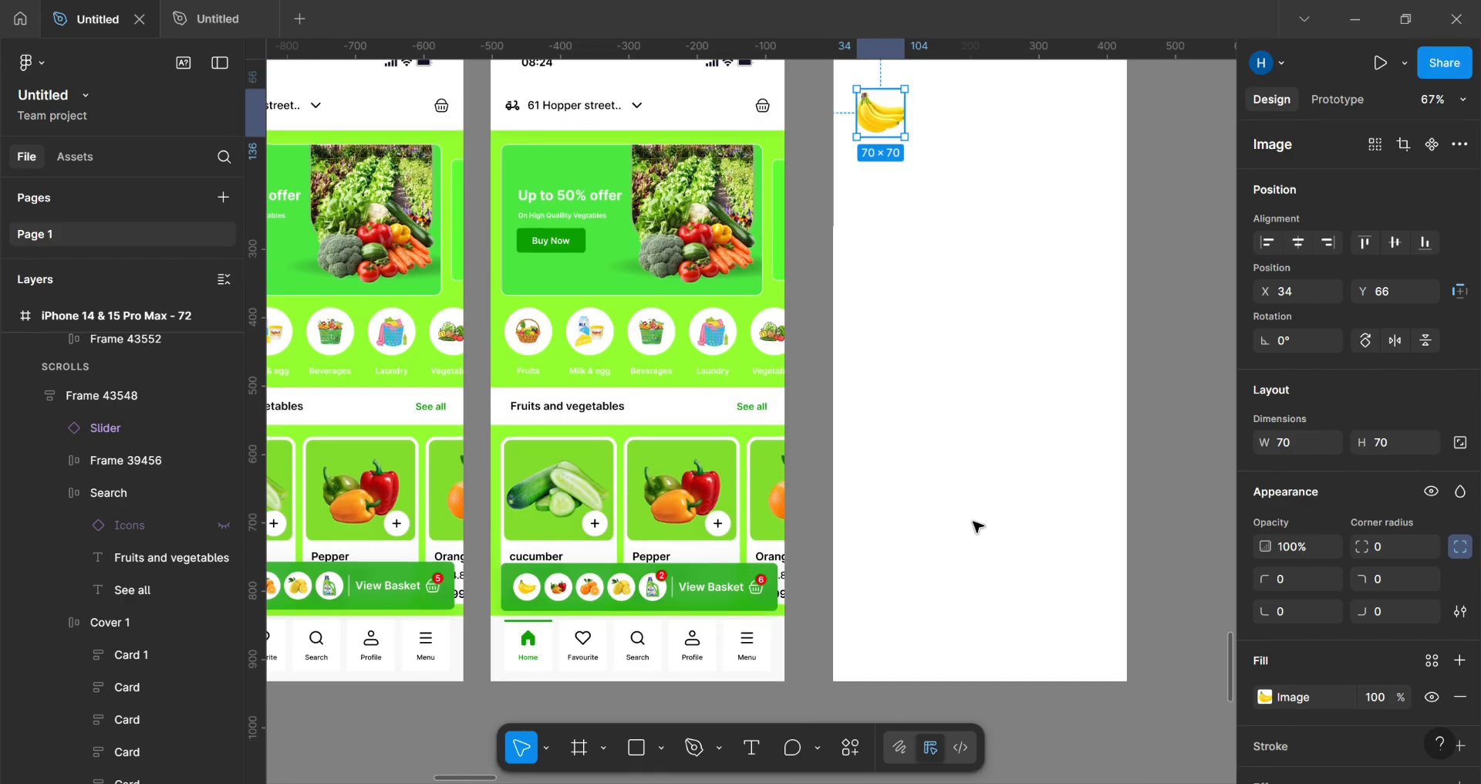
pyautogui.scroll(6, 820, 228)
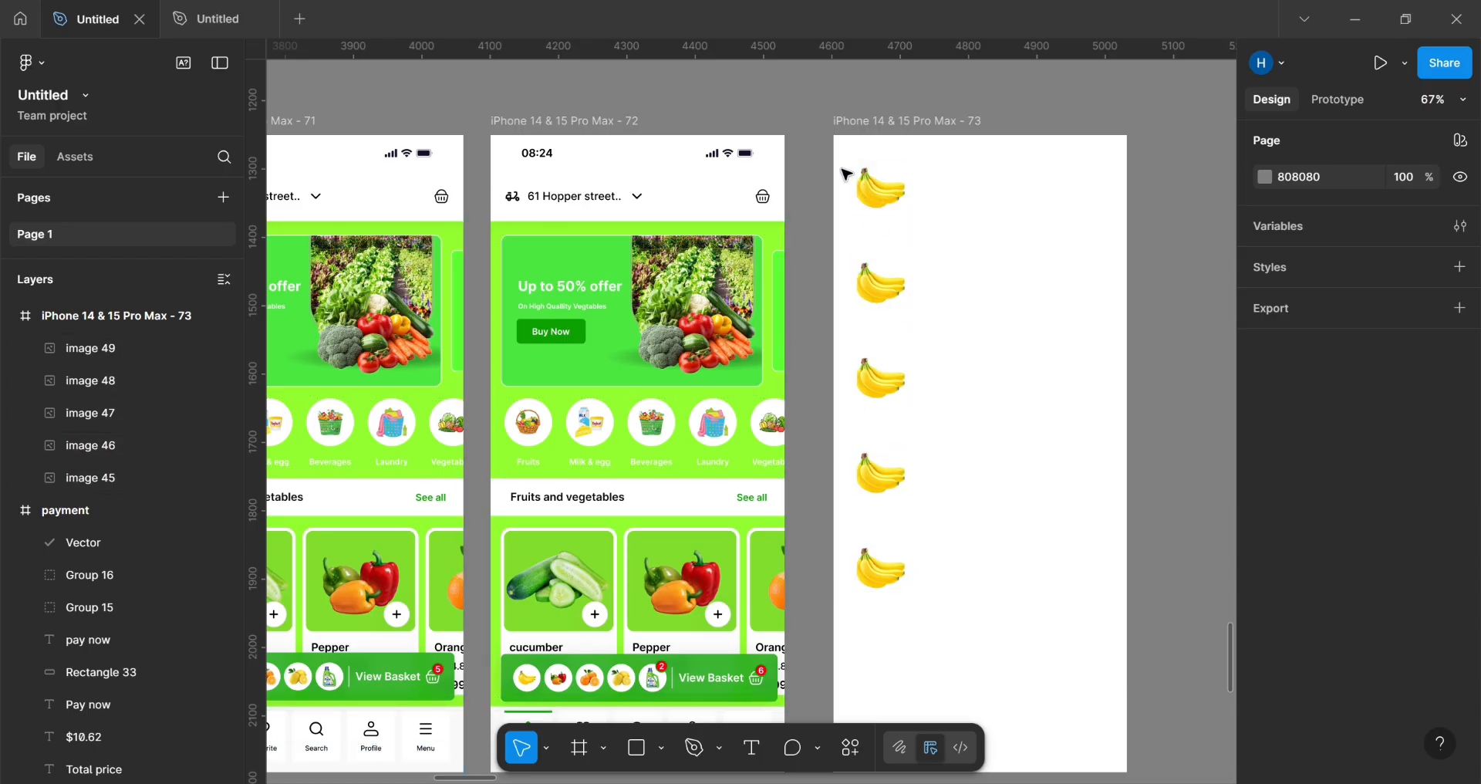
# Step: Move the column of five banana images together to X 37, with the first image at Y 90
pyautogui.moveTo(846, 160); pyautogui.dragTo(923, 609)
pyautogui.press('Right')
pyautogui.press('Right')
pyautogui.press('Right')
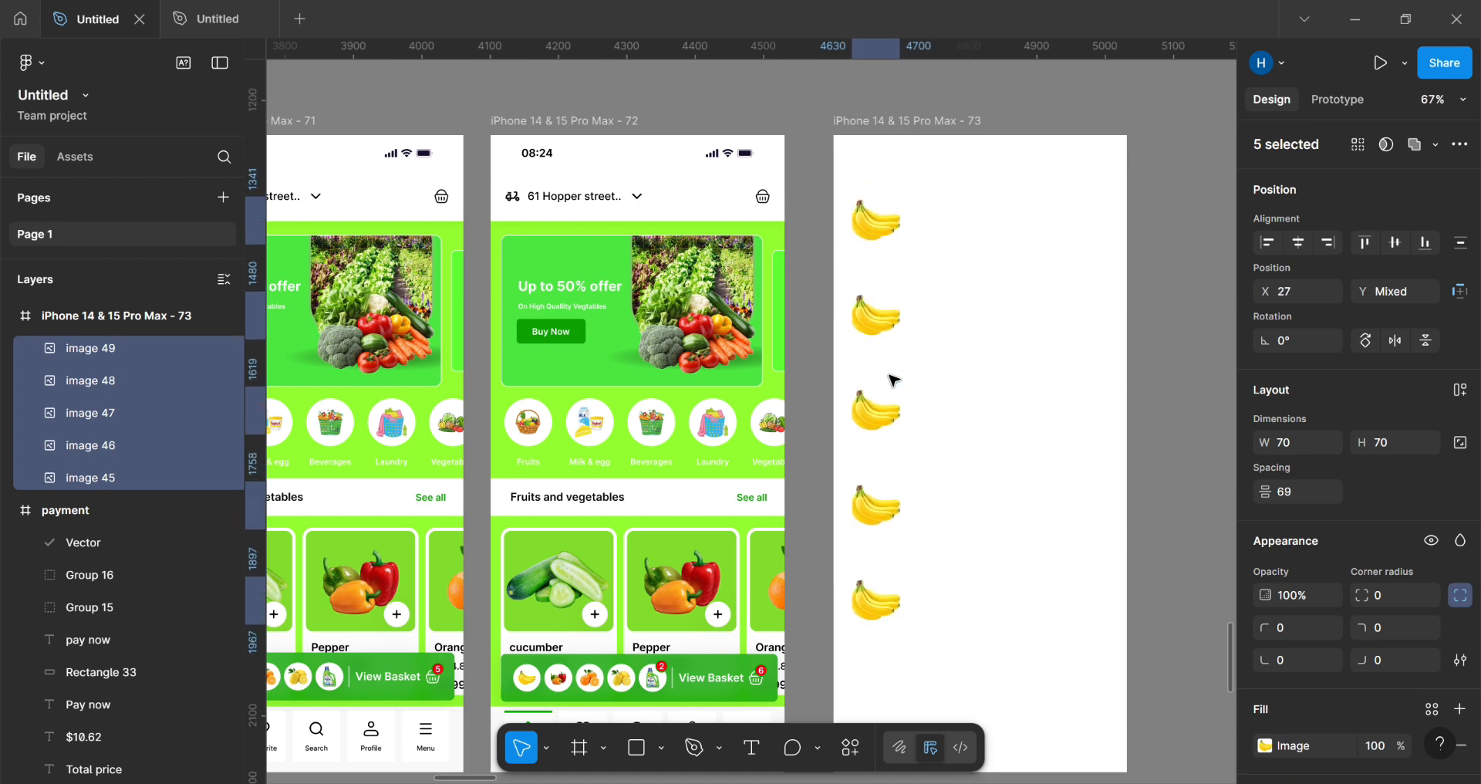
pyautogui.click(973, 400)
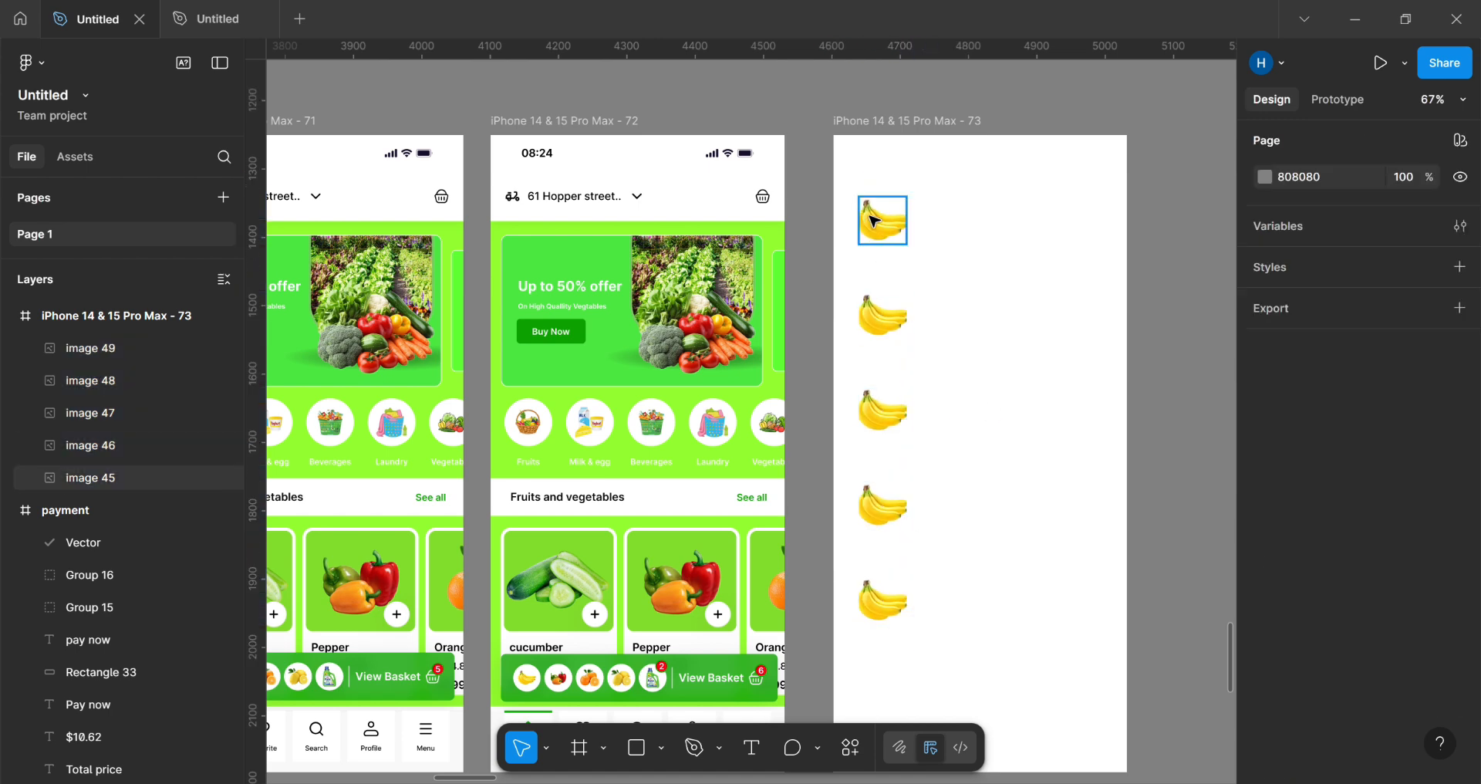
# Step: Wrap each of the five banana images in its own auto layout frame with 10 padding
pyautogui.click(872, 219)
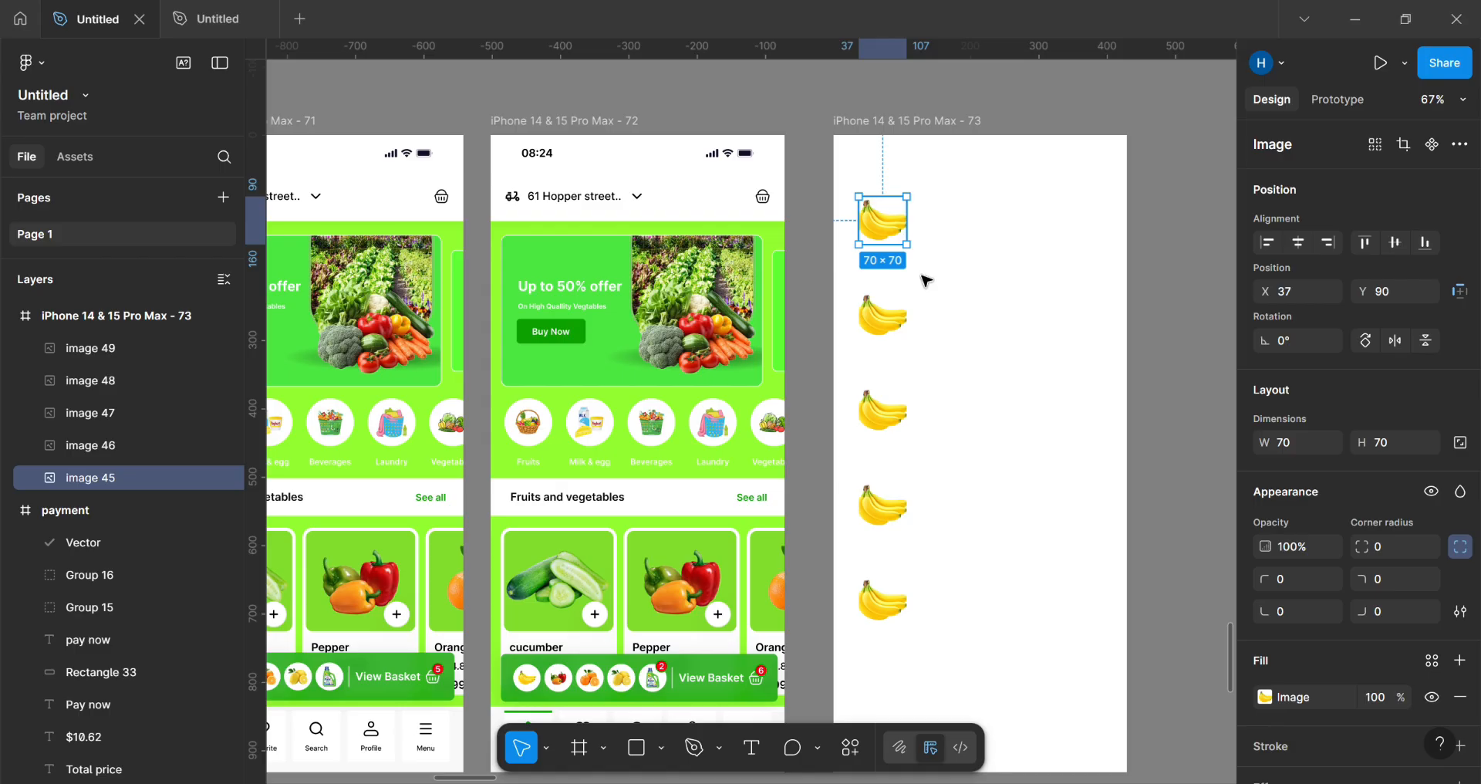
pyautogui.hotkey('shift', 'a')
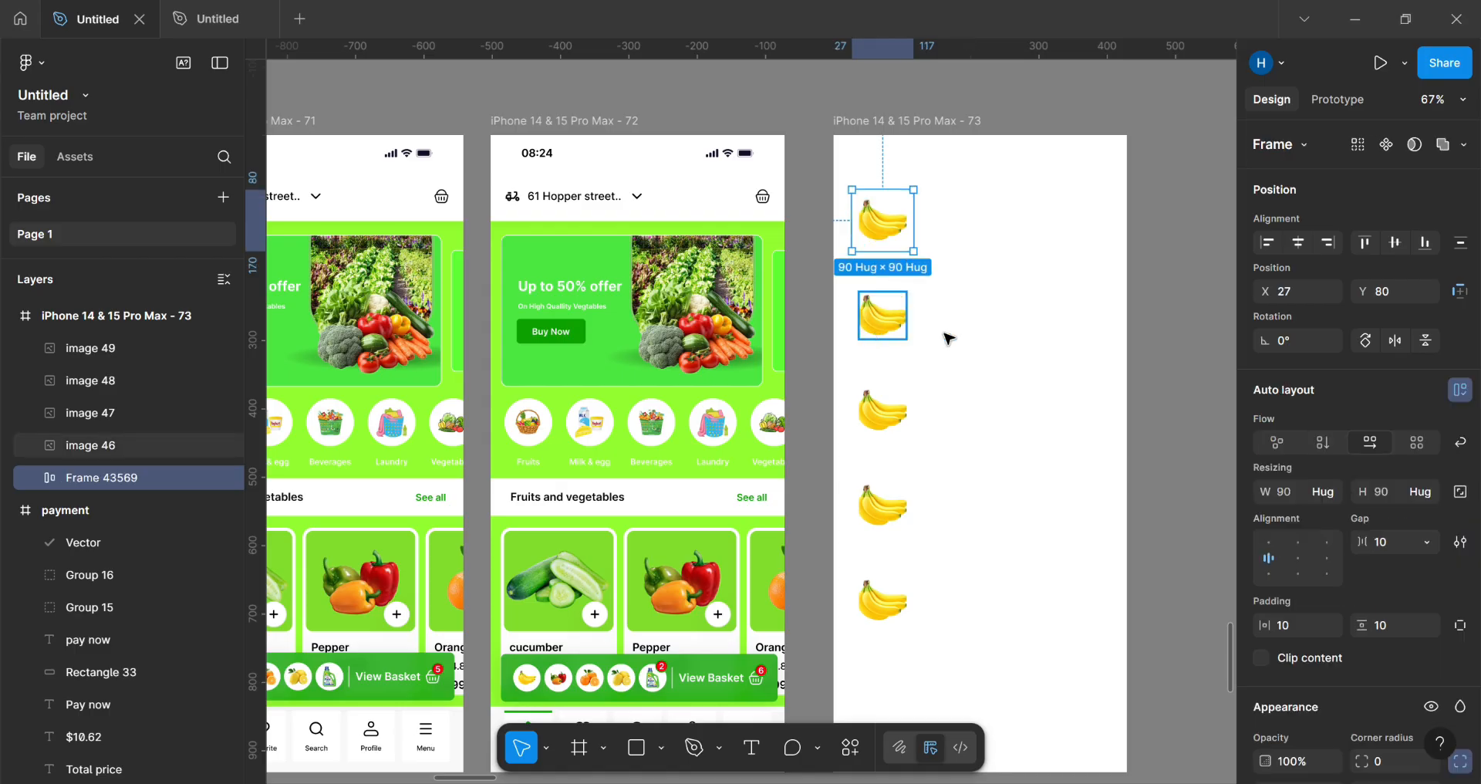
pyautogui.click(897, 333)
pyautogui.hotkey('shift', 'a')
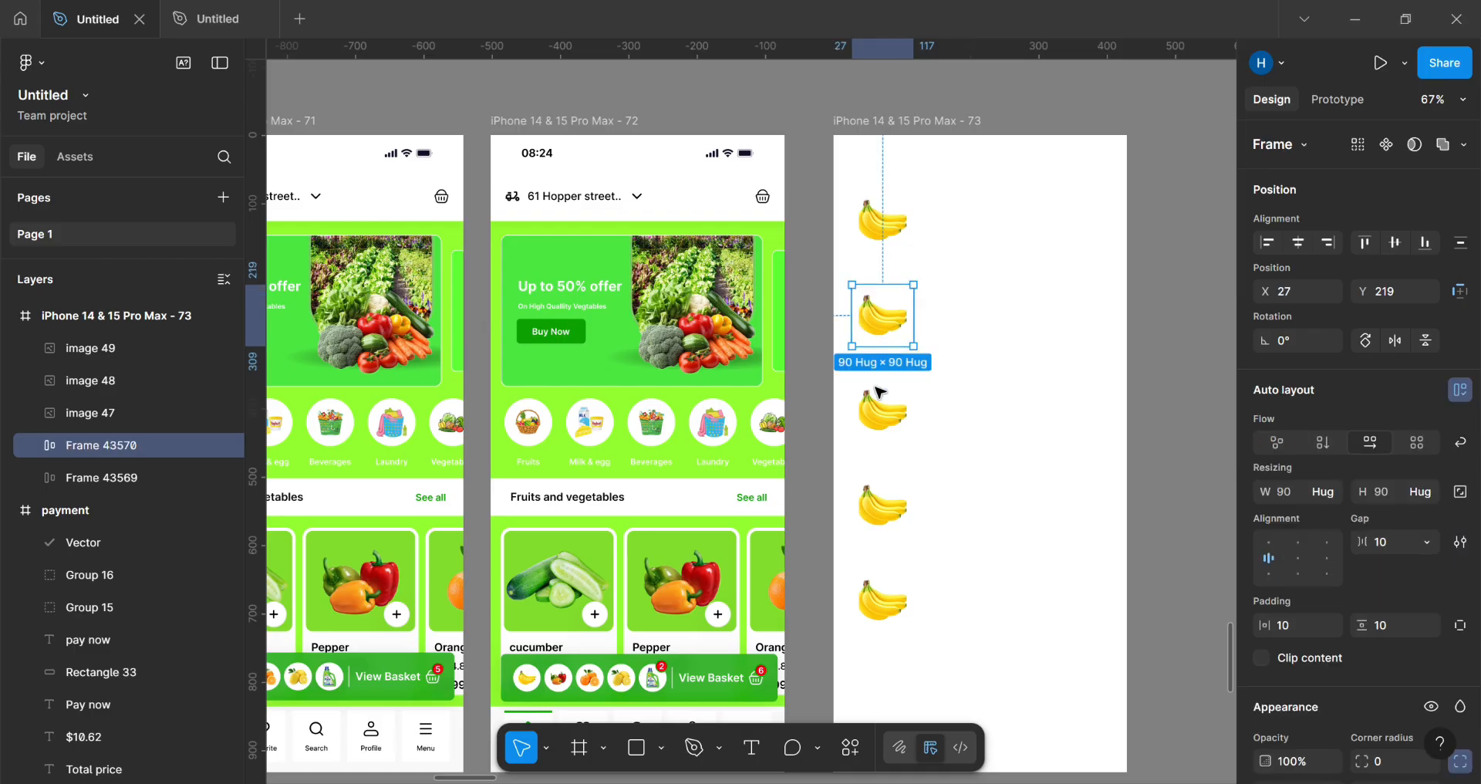
pyautogui.click(874, 423)
pyautogui.hotkey('shift', 'a')
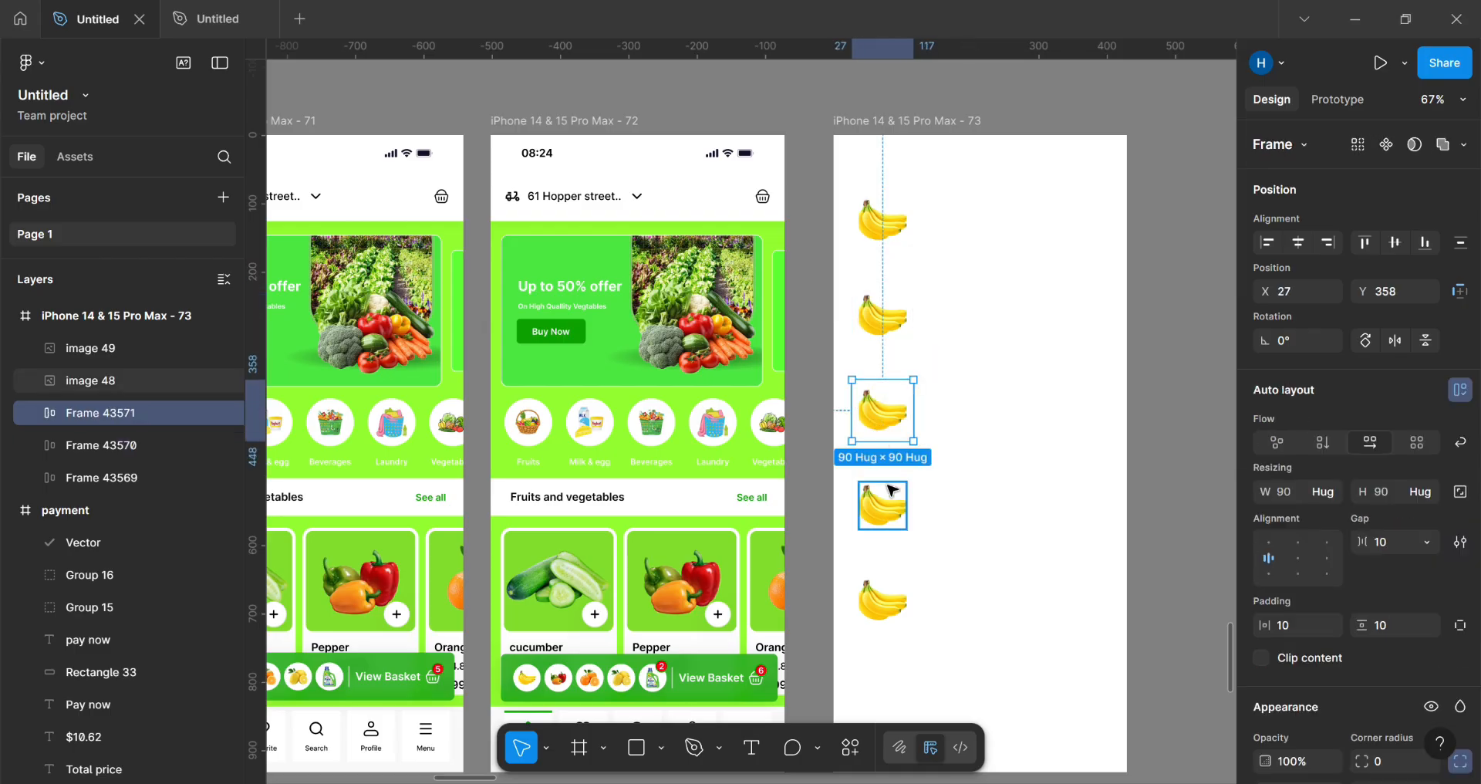
pyautogui.click(885, 510)
pyautogui.hotkey('shift', 'a')
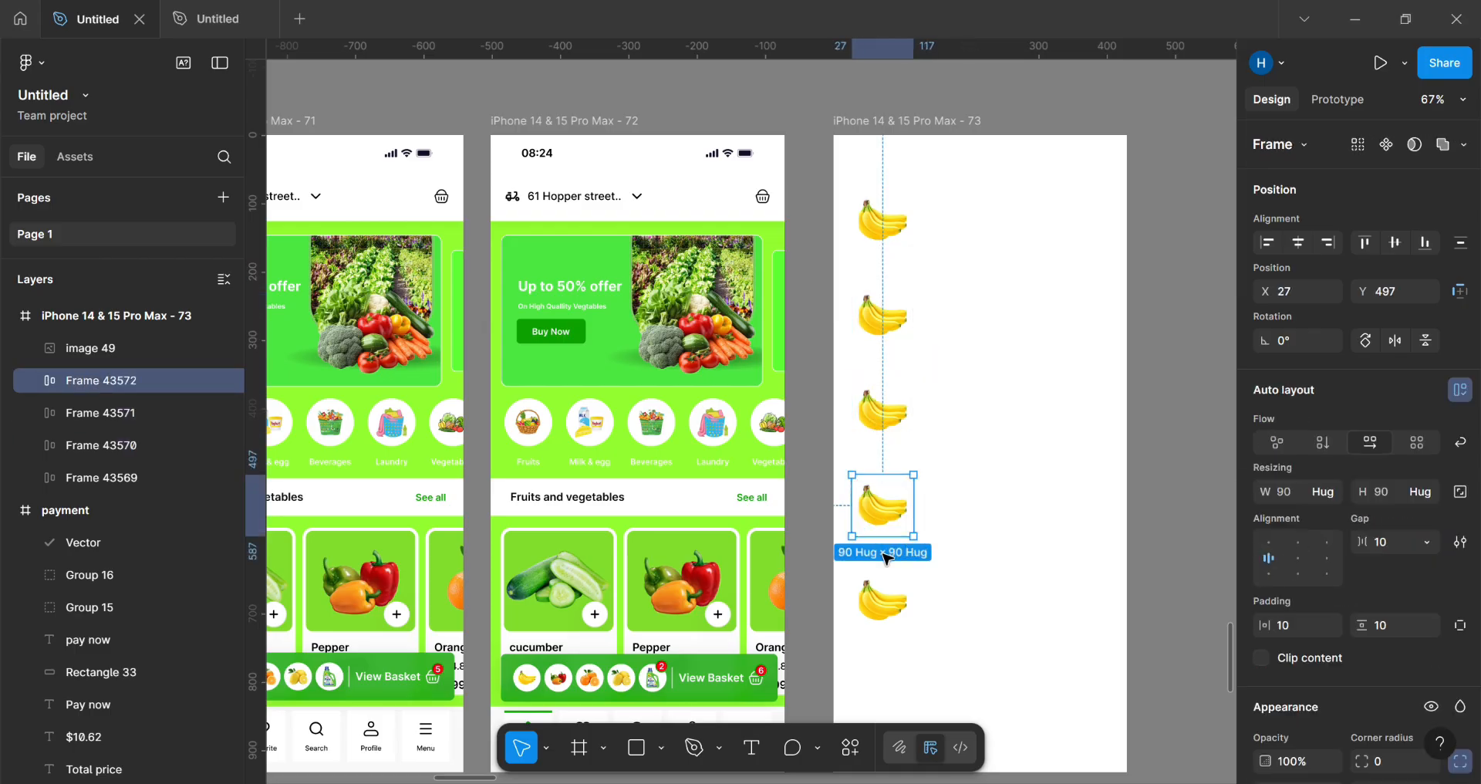
pyautogui.click(887, 598)
pyautogui.hotkey('shift', 'a')
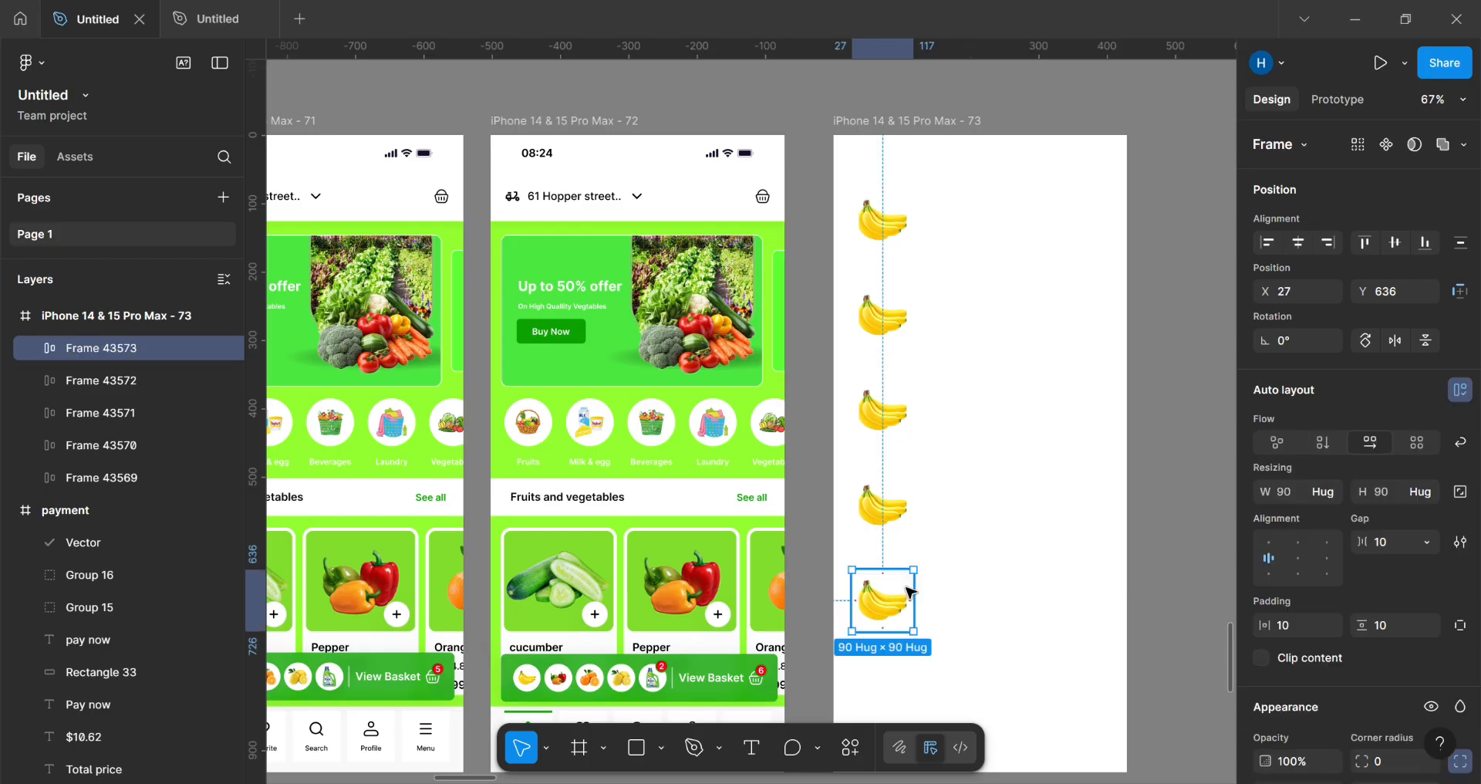
# Step: Give the first banana frame a light grey D4D4D4 fill and a corner radius of 10
pyautogui.click(942, 380)
pyautogui.click(910, 223)
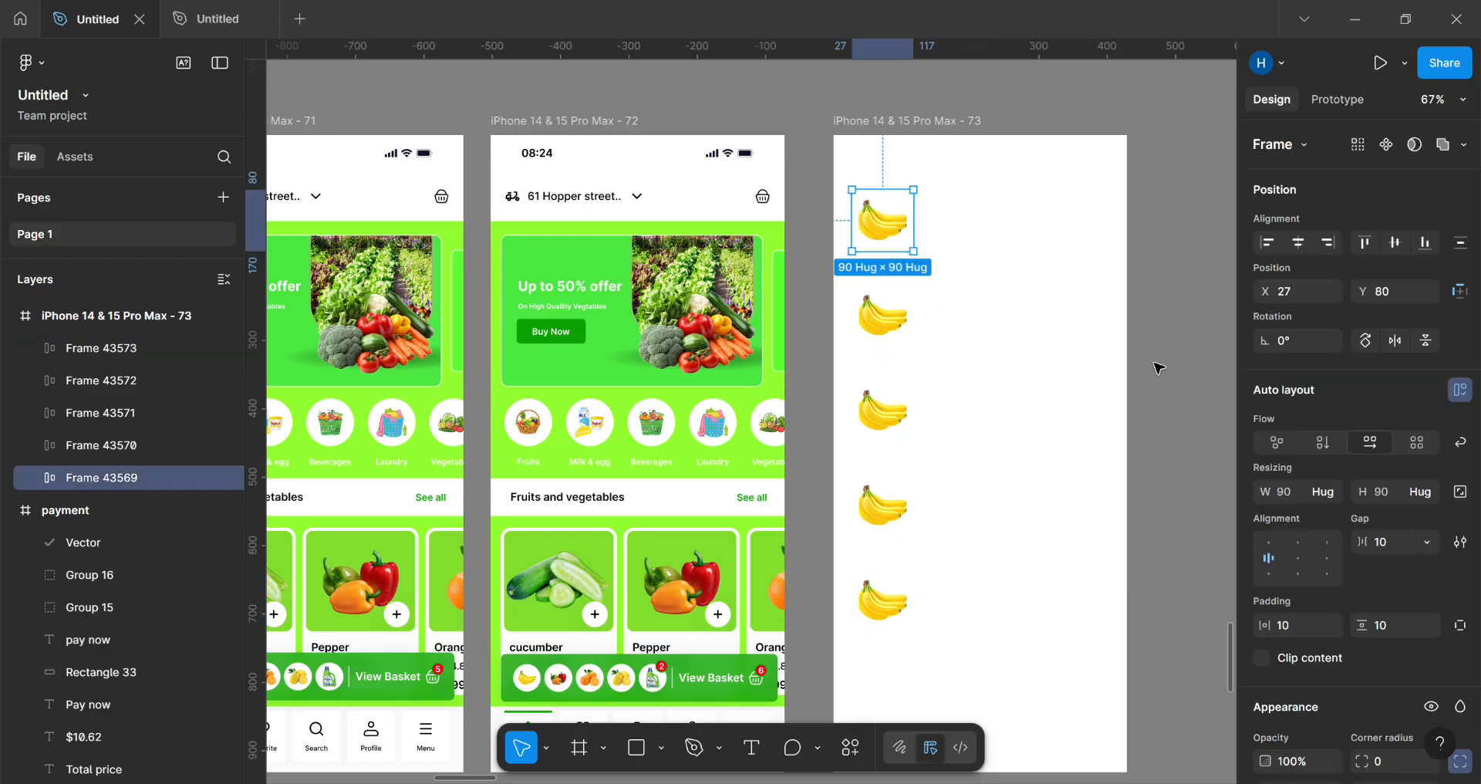
pyautogui.scroll(-1, 1080, 347)
pyautogui.scroll(-3, 1390, 663)
pyautogui.scroll(-2, 1391, 663)
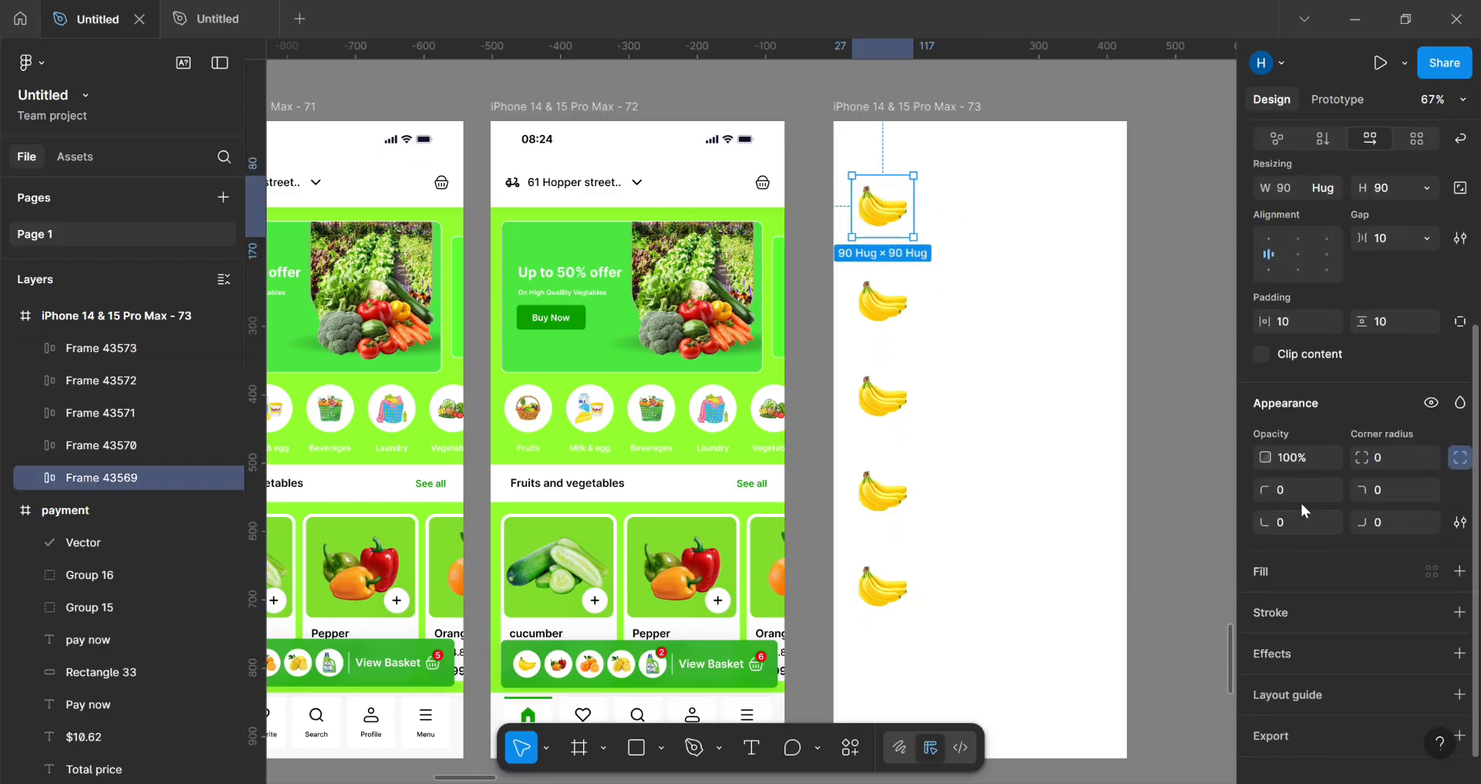
pyautogui.click(1459, 571)
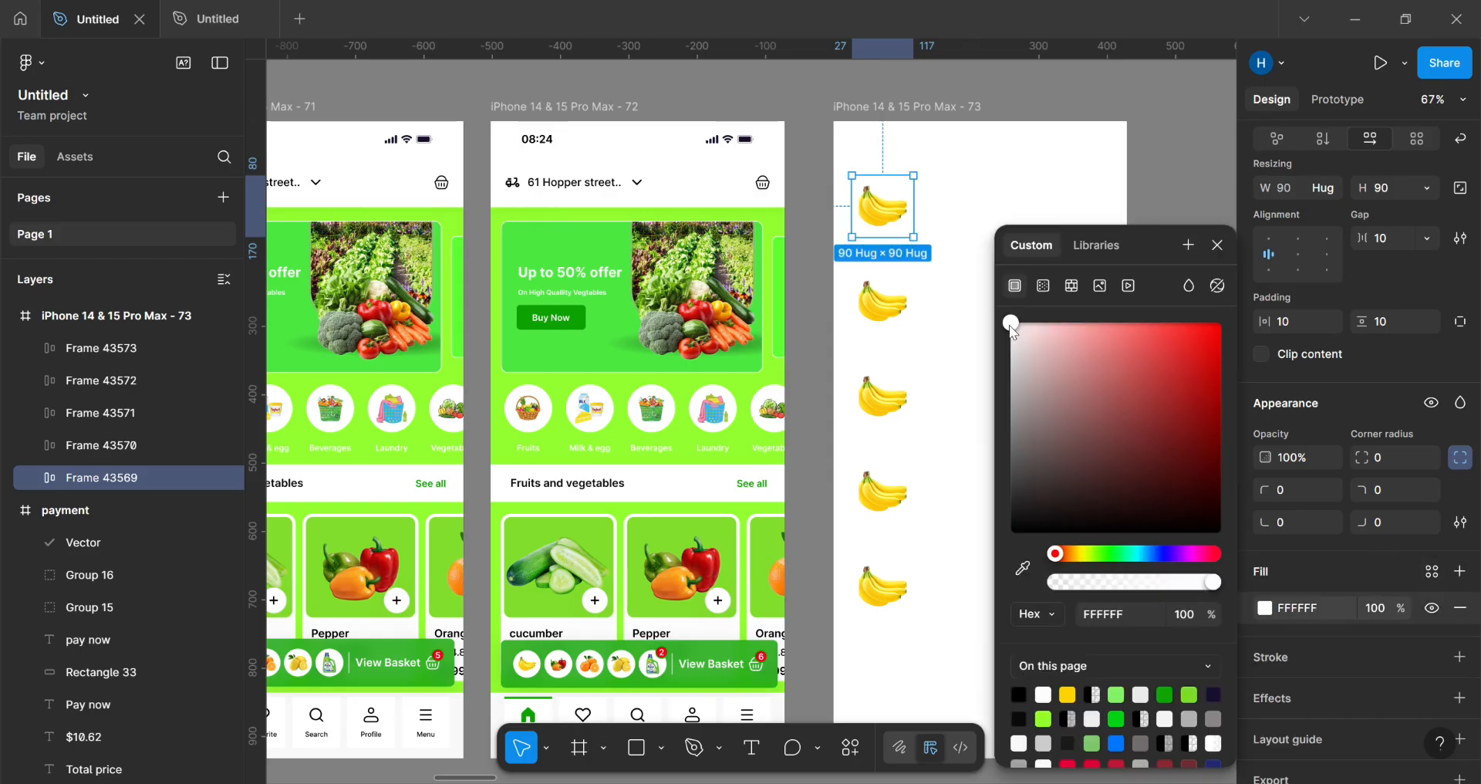
pyautogui.moveTo(1012, 327); pyautogui.dragTo(999, 359)
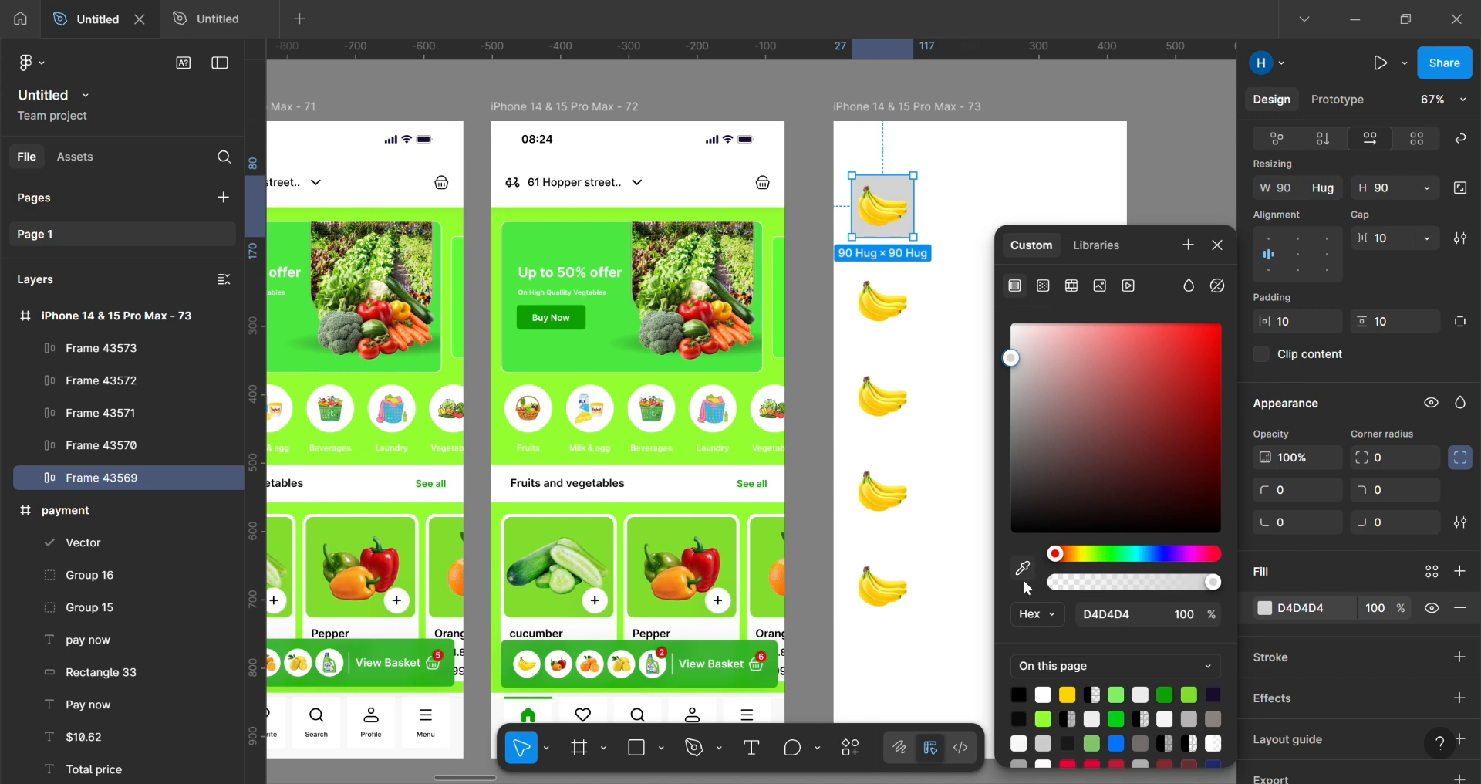
pyautogui.click(1384, 463)
pyautogui.write('10')
pyautogui.press('Return')
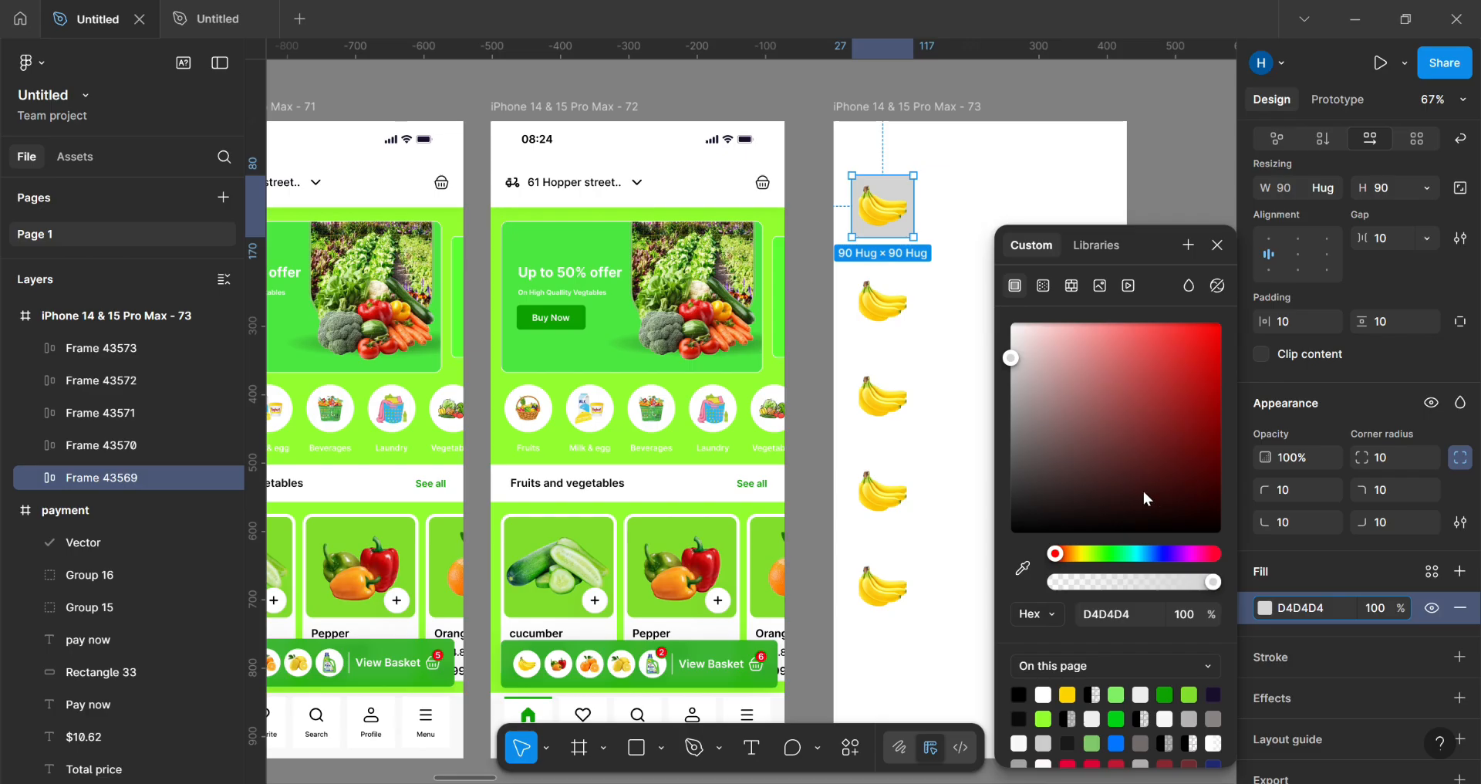
pyautogui.click(959, 434)
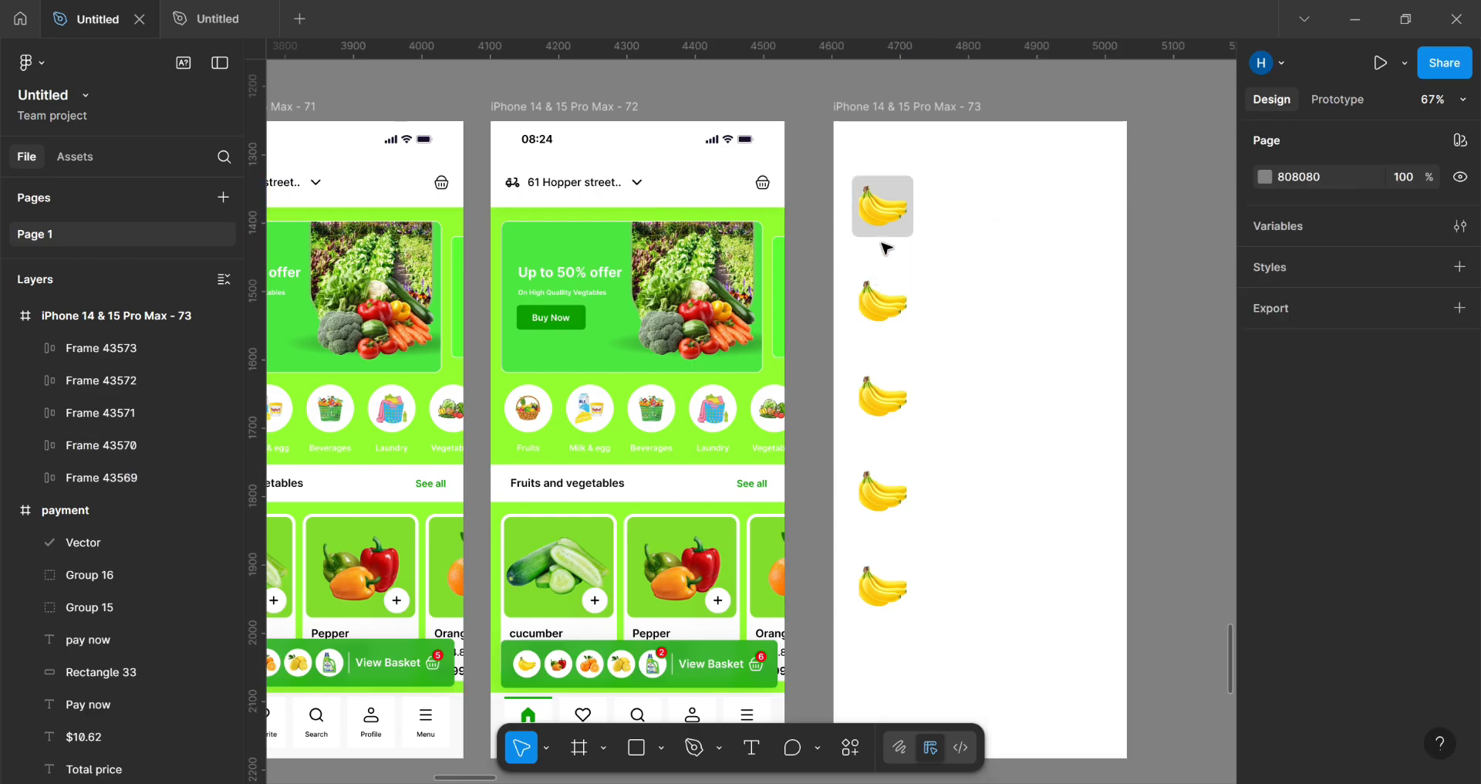
# Step: Combine the five banana frames into one vertical auto layout with a gap of 49, and shift it slightly upward
pyautogui.click(889, 310)
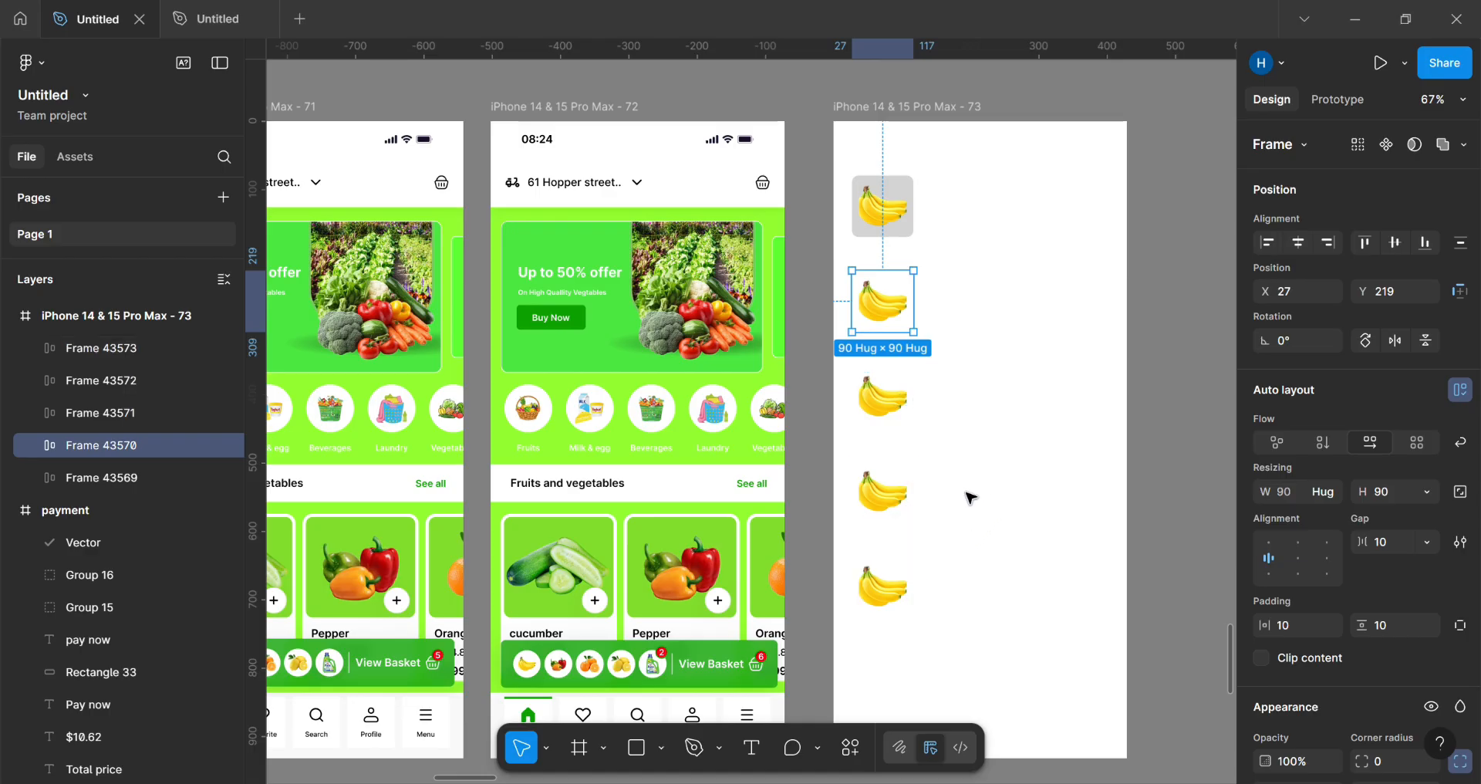
pyautogui.click(1000, 494)
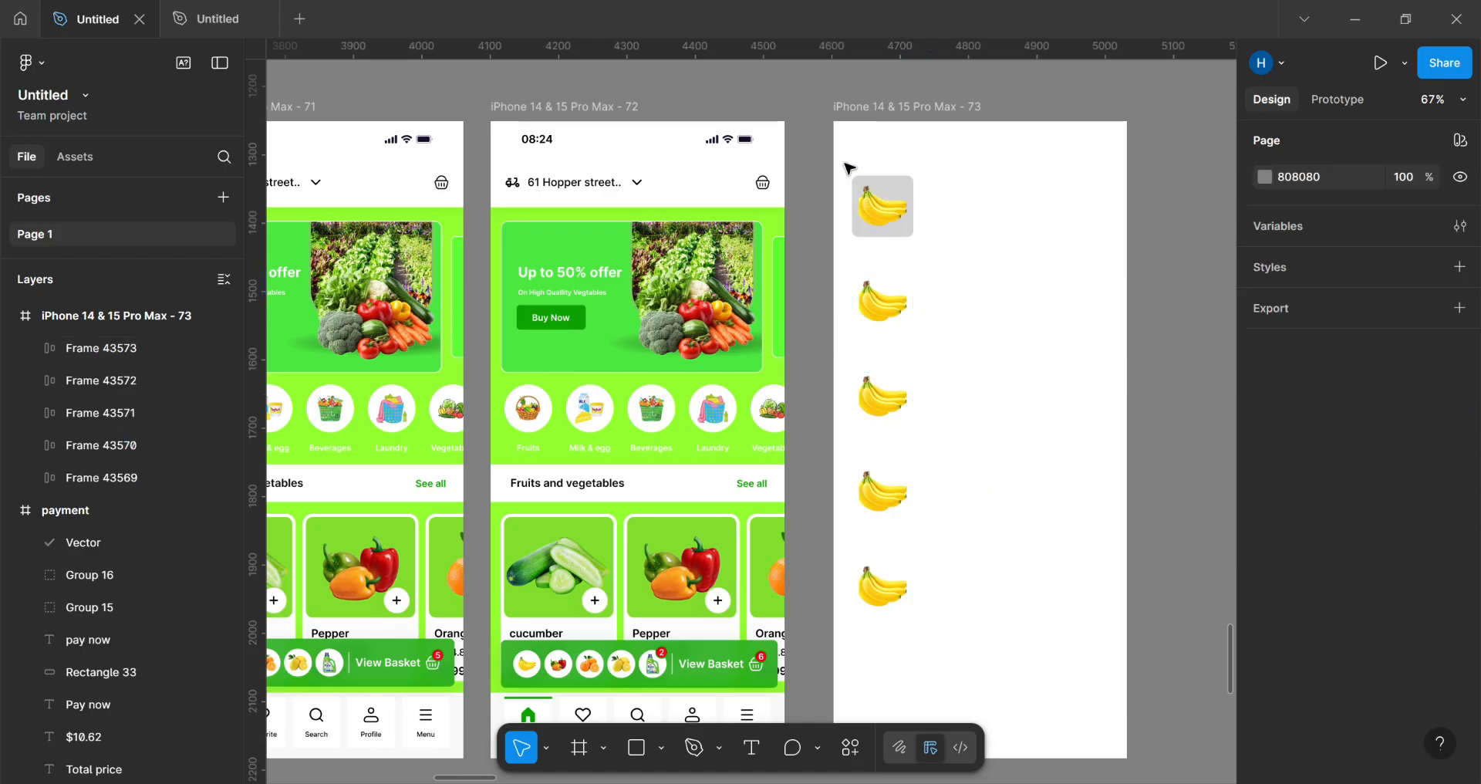
pyautogui.moveTo(844, 162); pyautogui.dragTo(856, 183)
pyautogui.moveTo(897, 379); pyautogui.dragTo(922, 630)
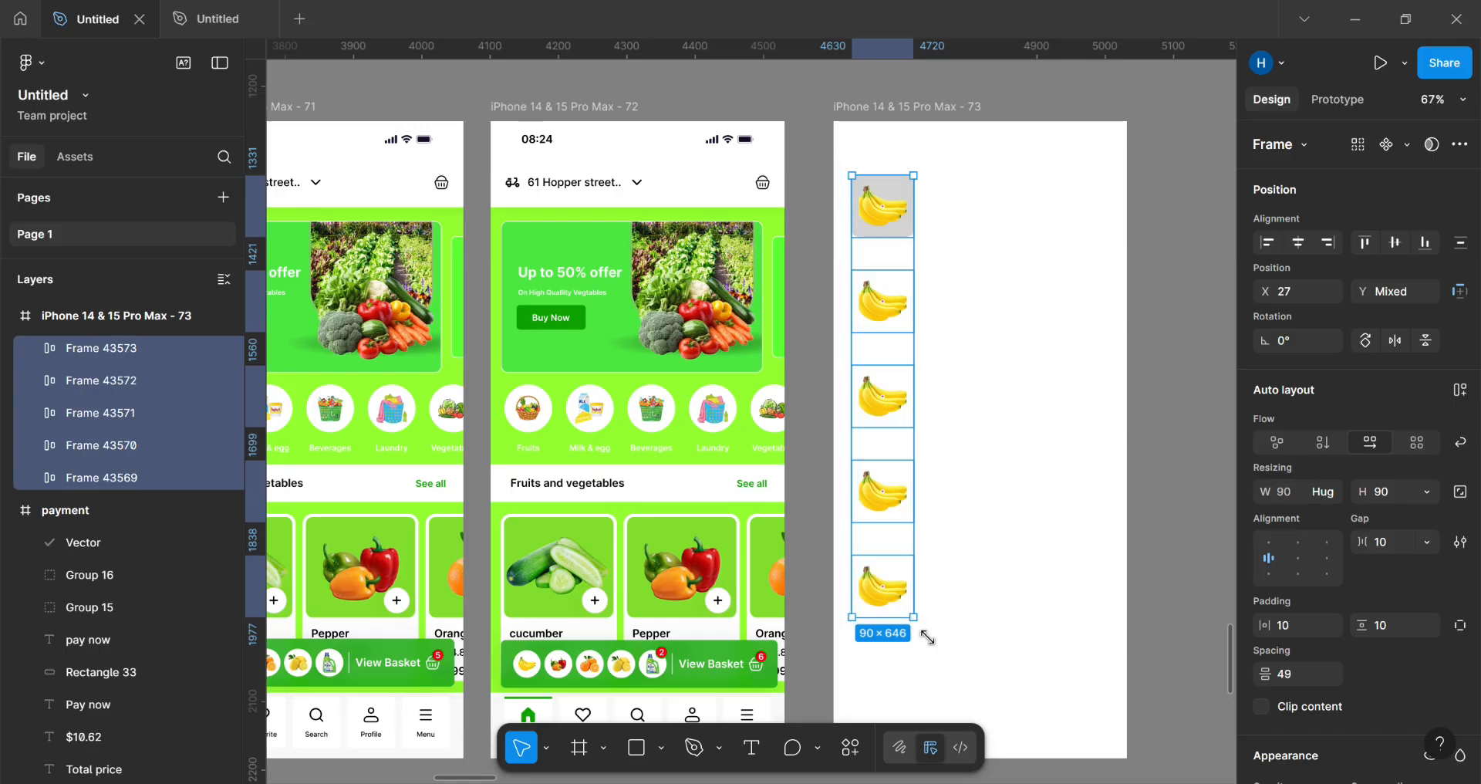
pyautogui.hotkey('shift', 'a')
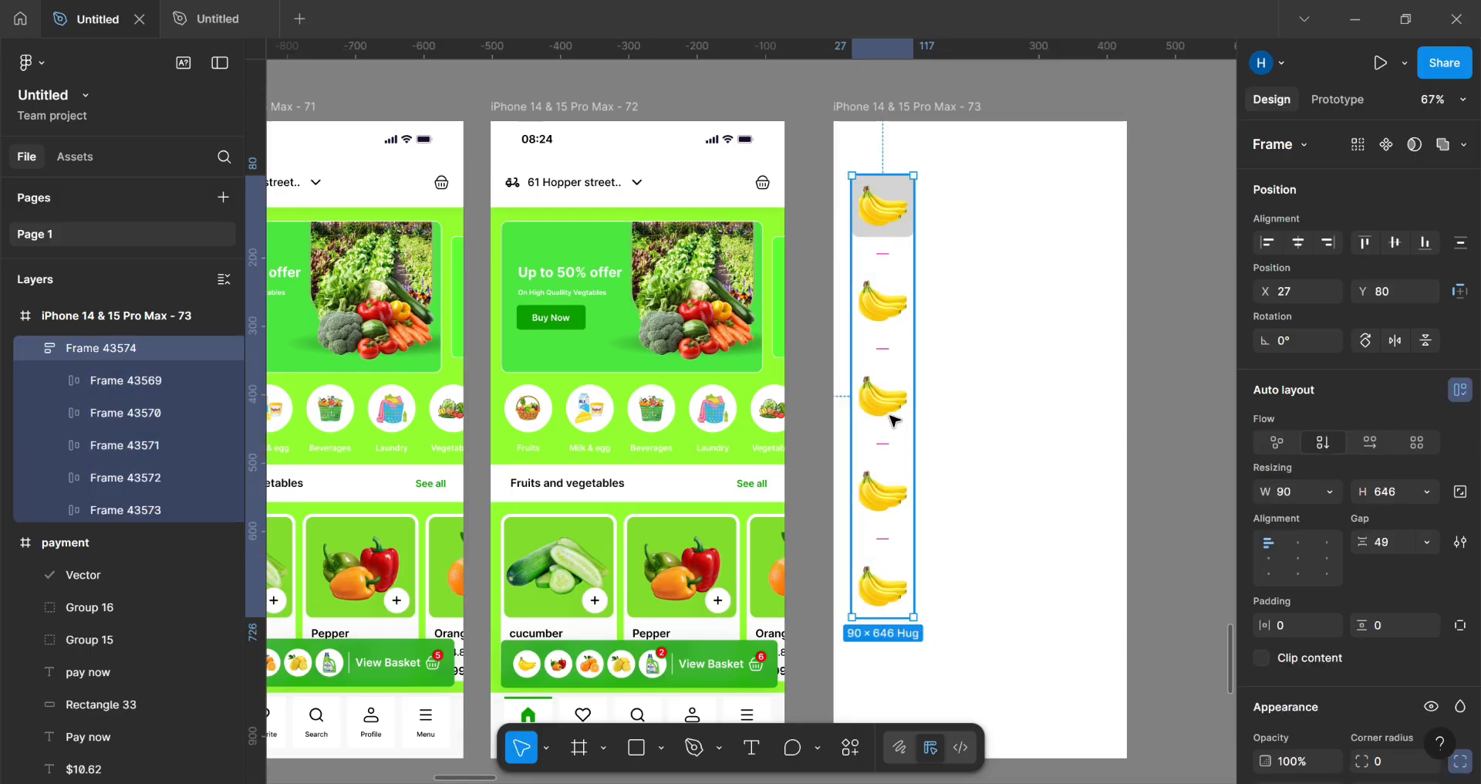
pyautogui.moveTo(885, 383); pyautogui.dragTo(884, 348)
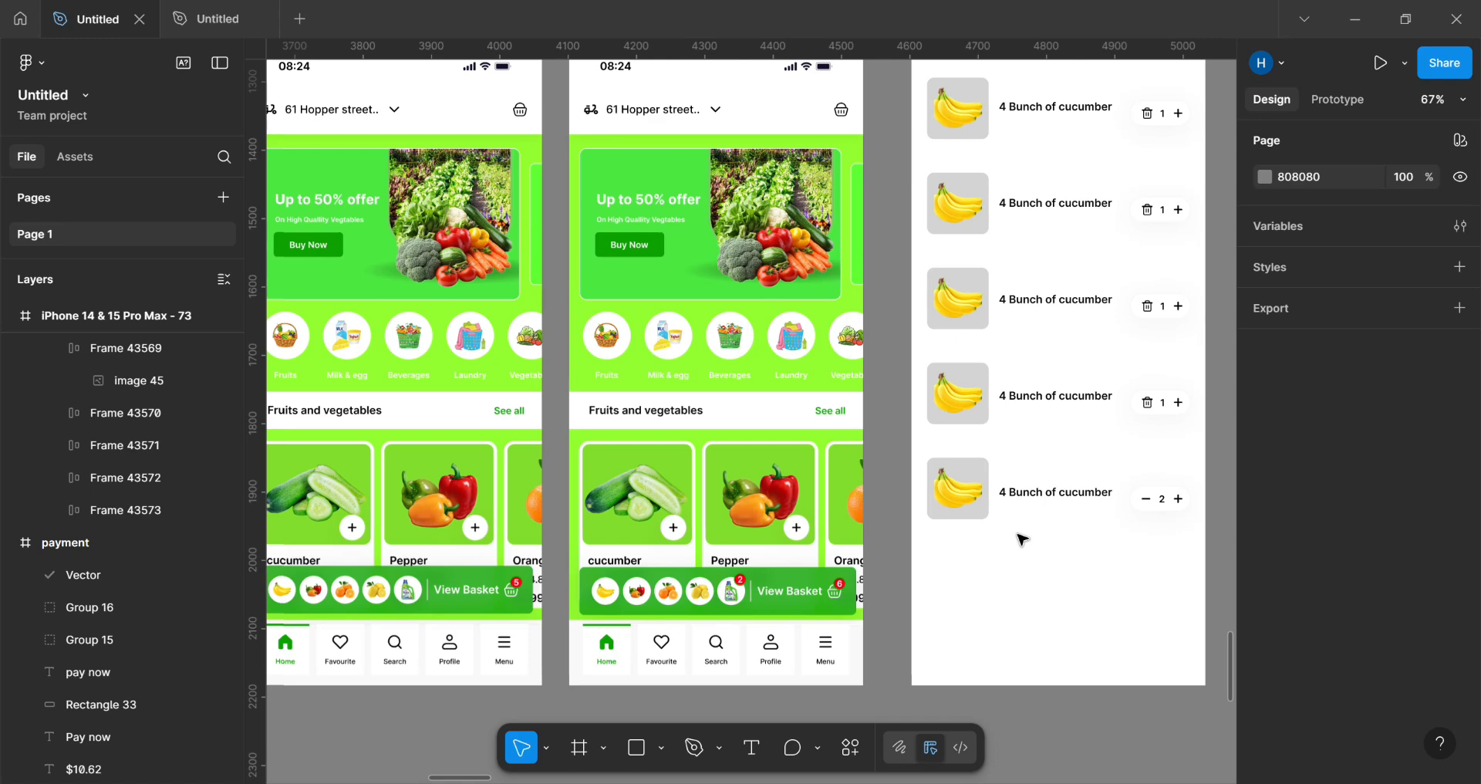
# Step: Set the column of item names and quantity controls on the basket screen to hug its contents vertically
pyautogui.scroll(1, 1022, 540)
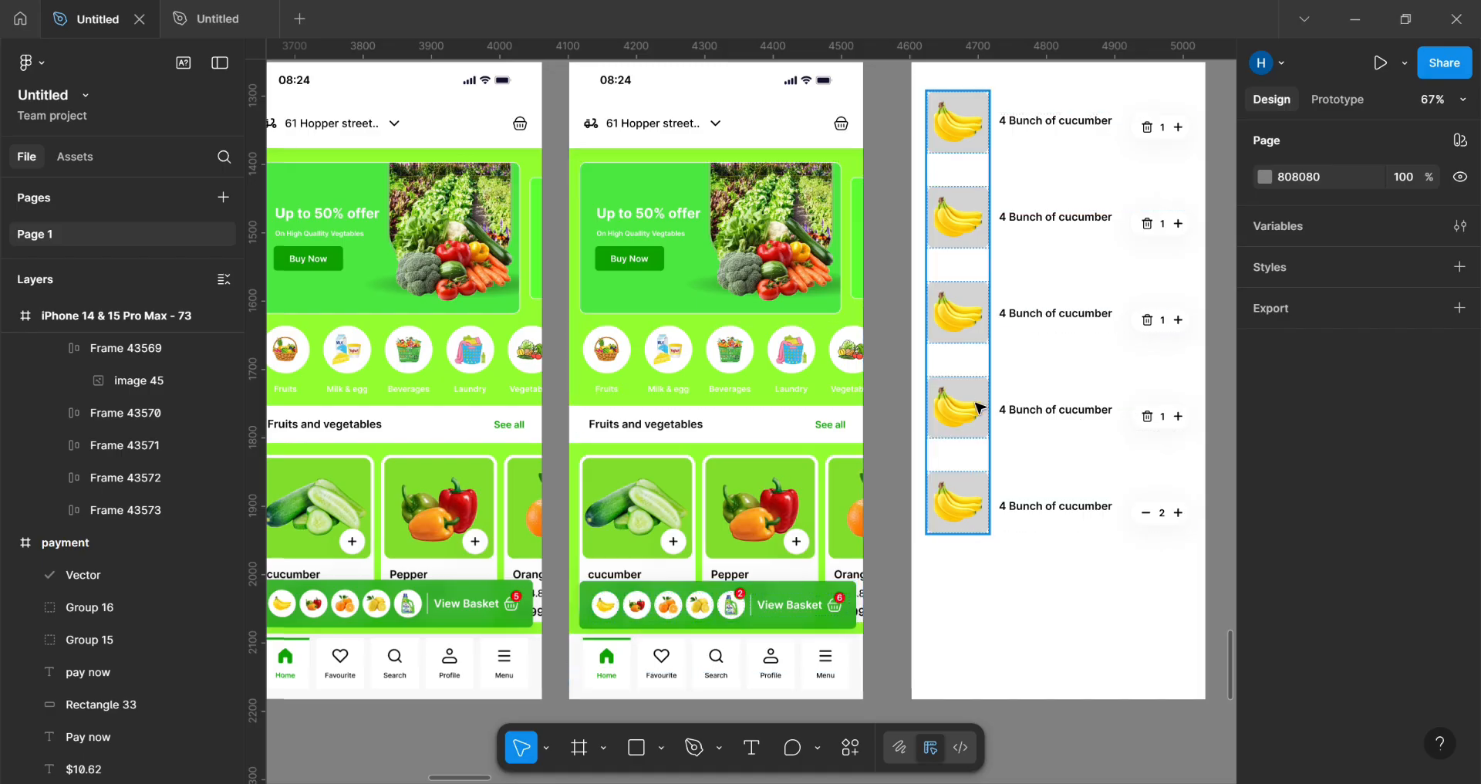
pyautogui.click(1077, 137)
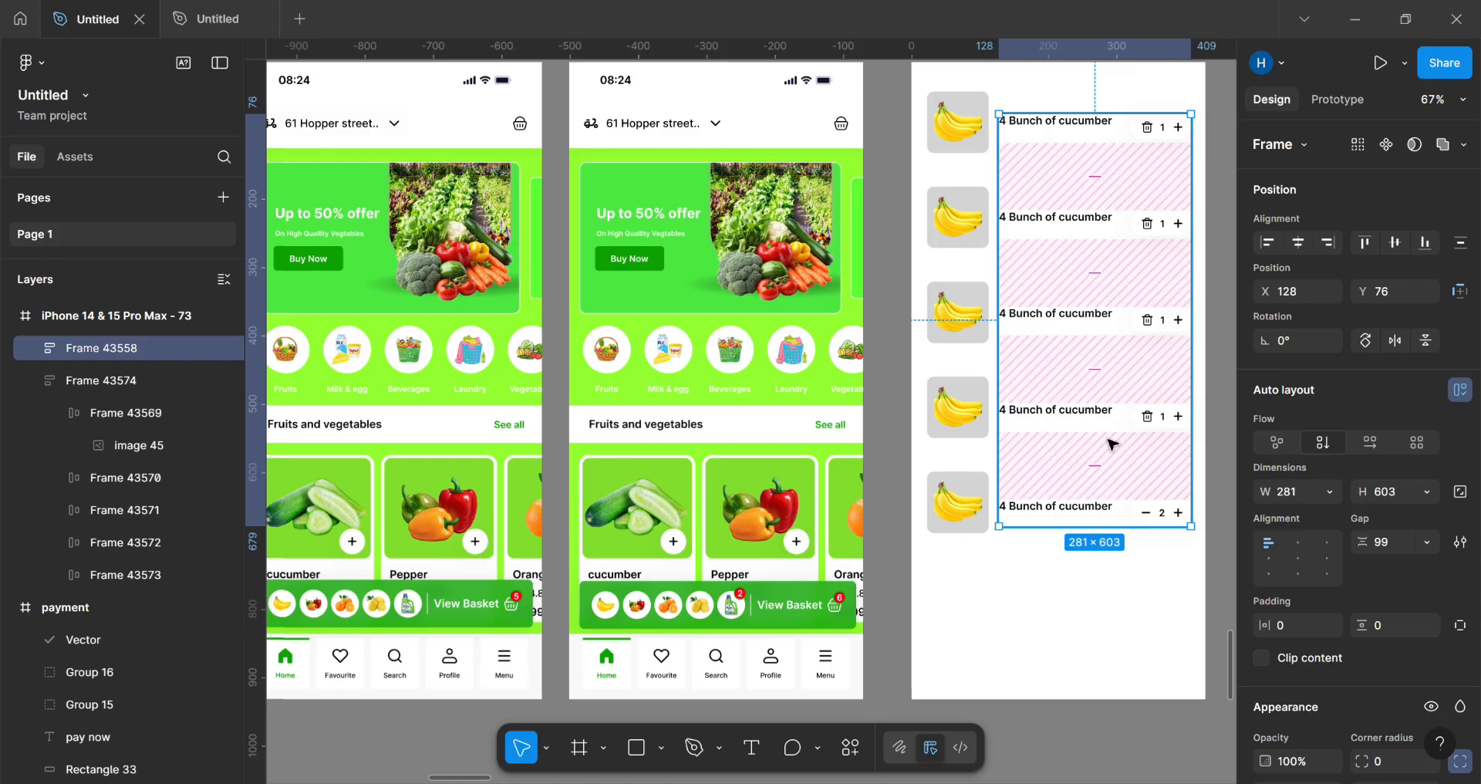
pyautogui.click(1069, 576)
pyautogui.moveTo(1078, 585); pyautogui.dragTo(918, 506)
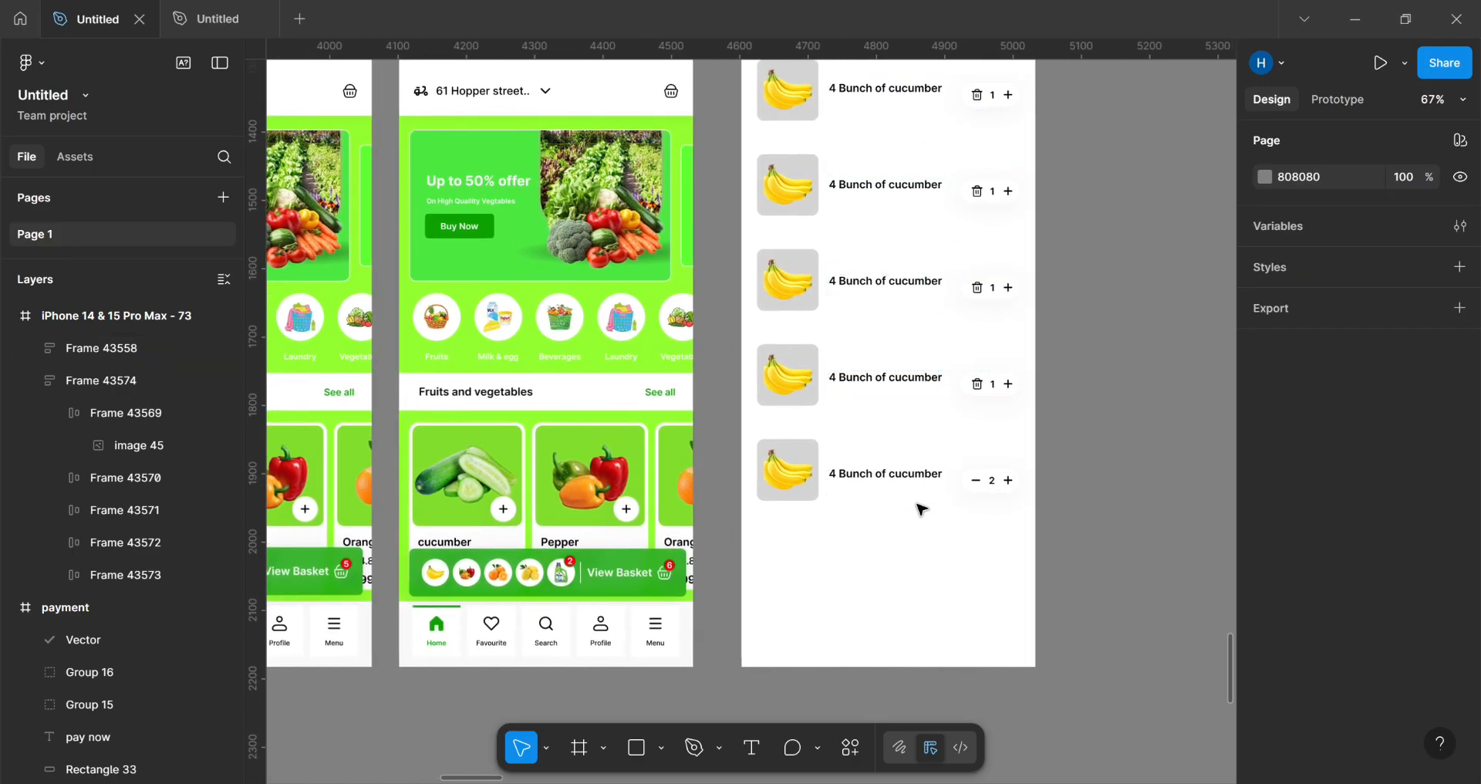
pyautogui.click(926, 494)
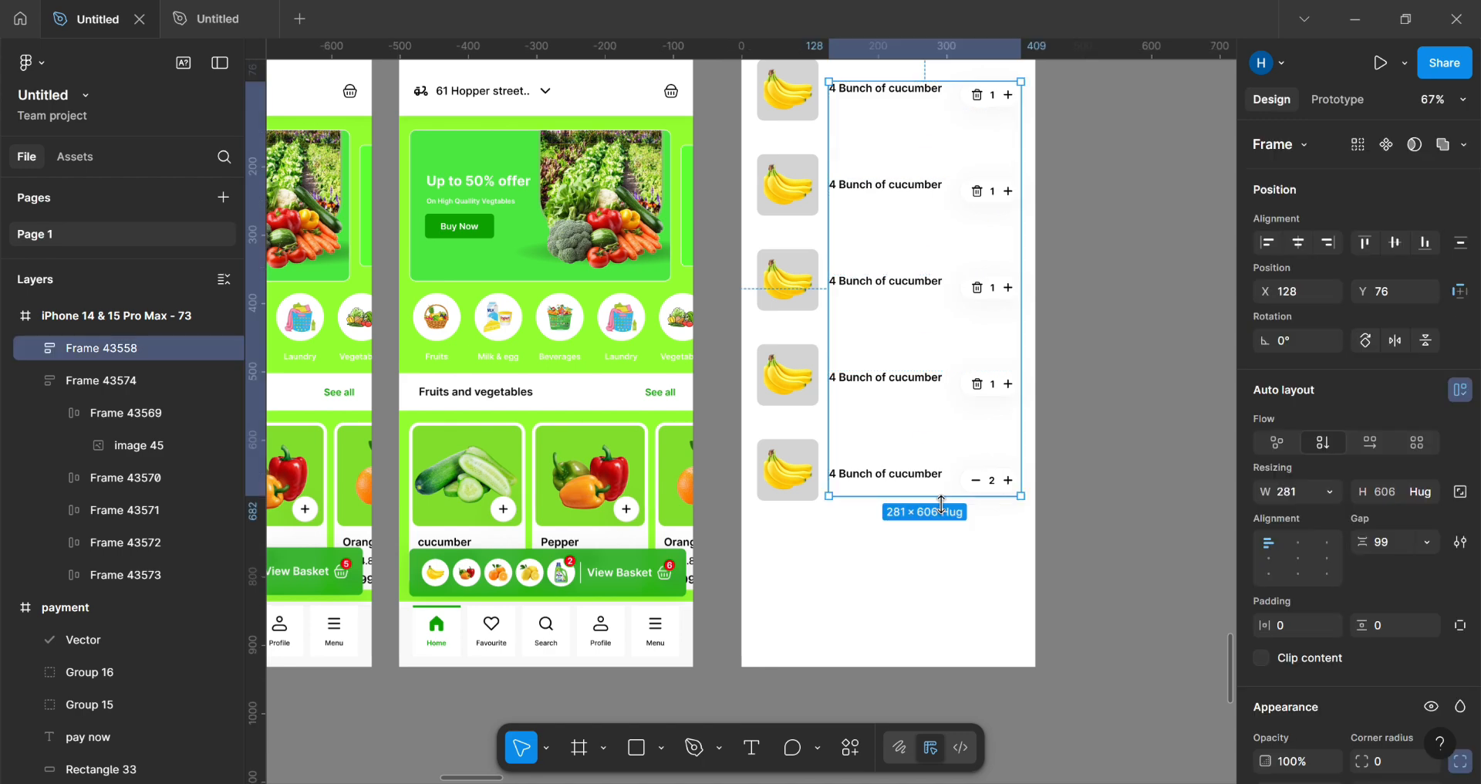
pyautogui.click(973, 509)
# Step: Examine the quantity control in the last basket row and compare it with the controls on the earlier home screens
pyautogui.click(916, 484)
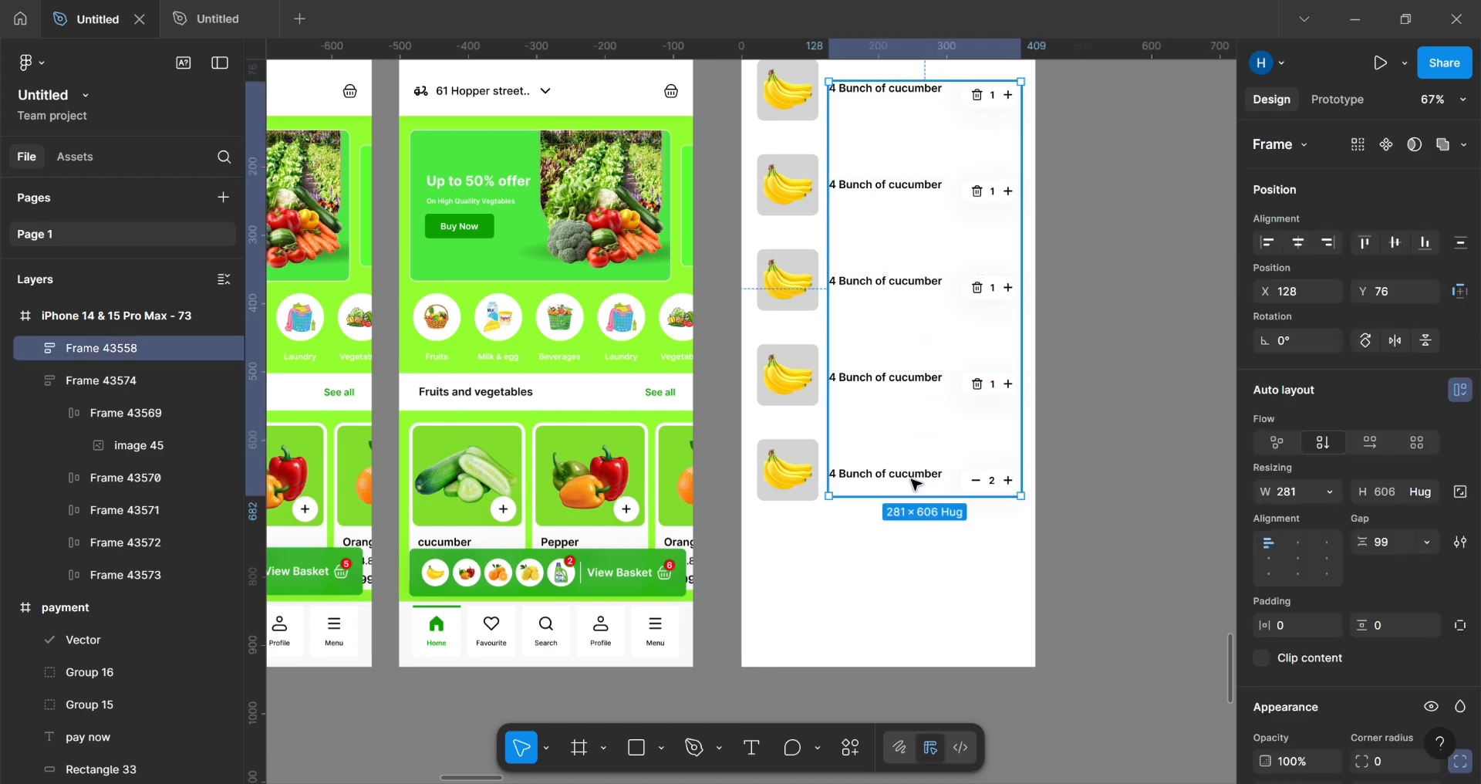
pyautogui.click(916, 485)
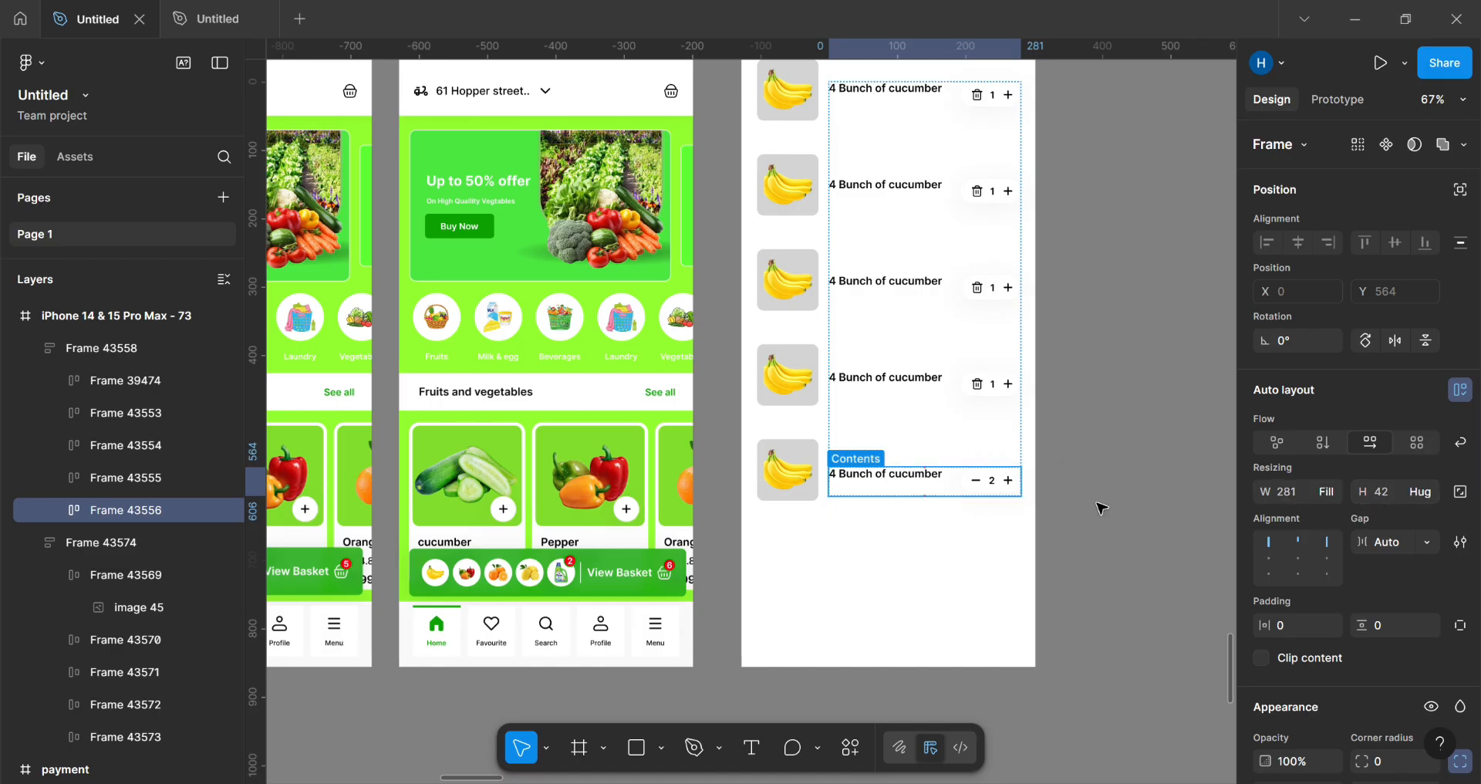
pyautogui.click(1001, 491)
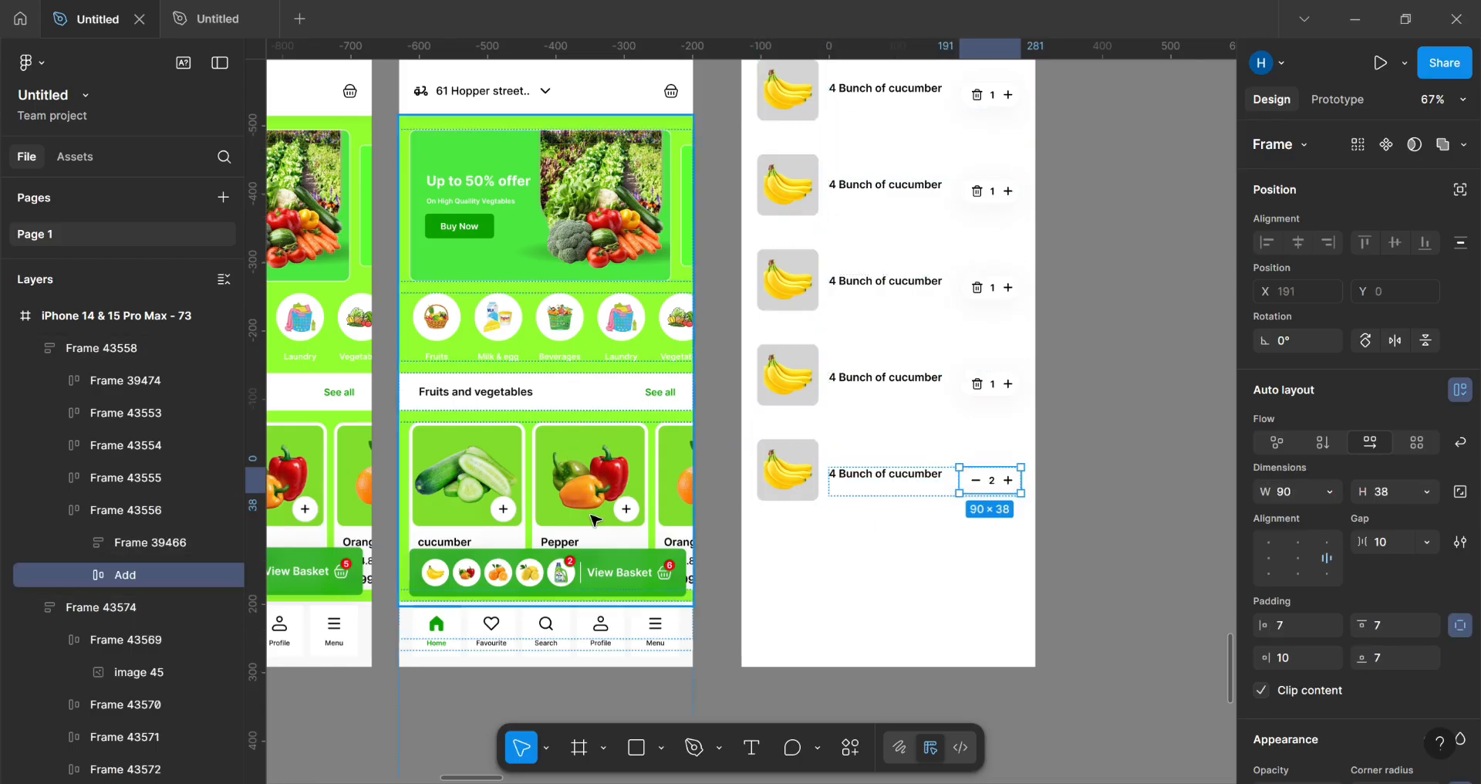
pyautogui.hscroll(-10, 642, 648)
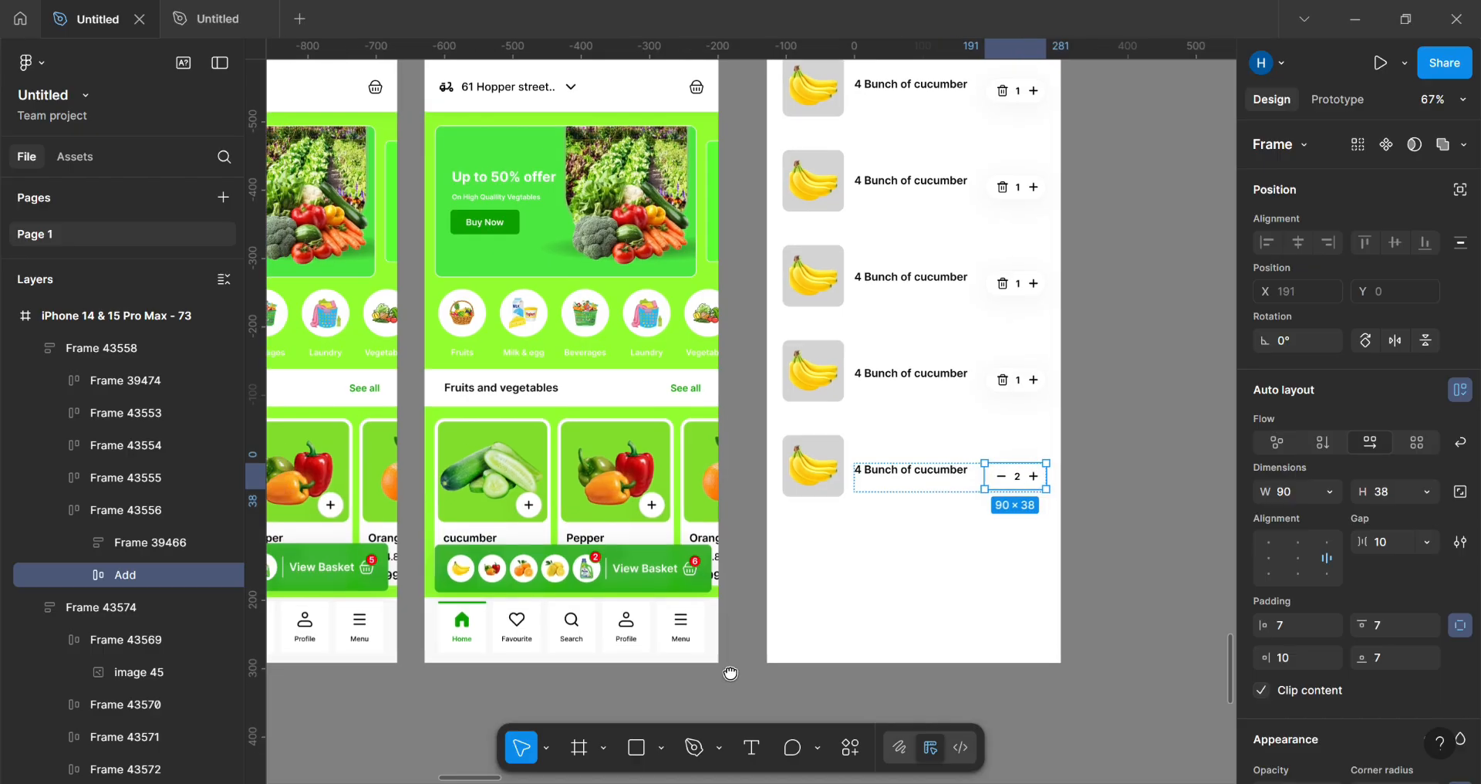
pyautogui.hscroll(-18, 637, 601)
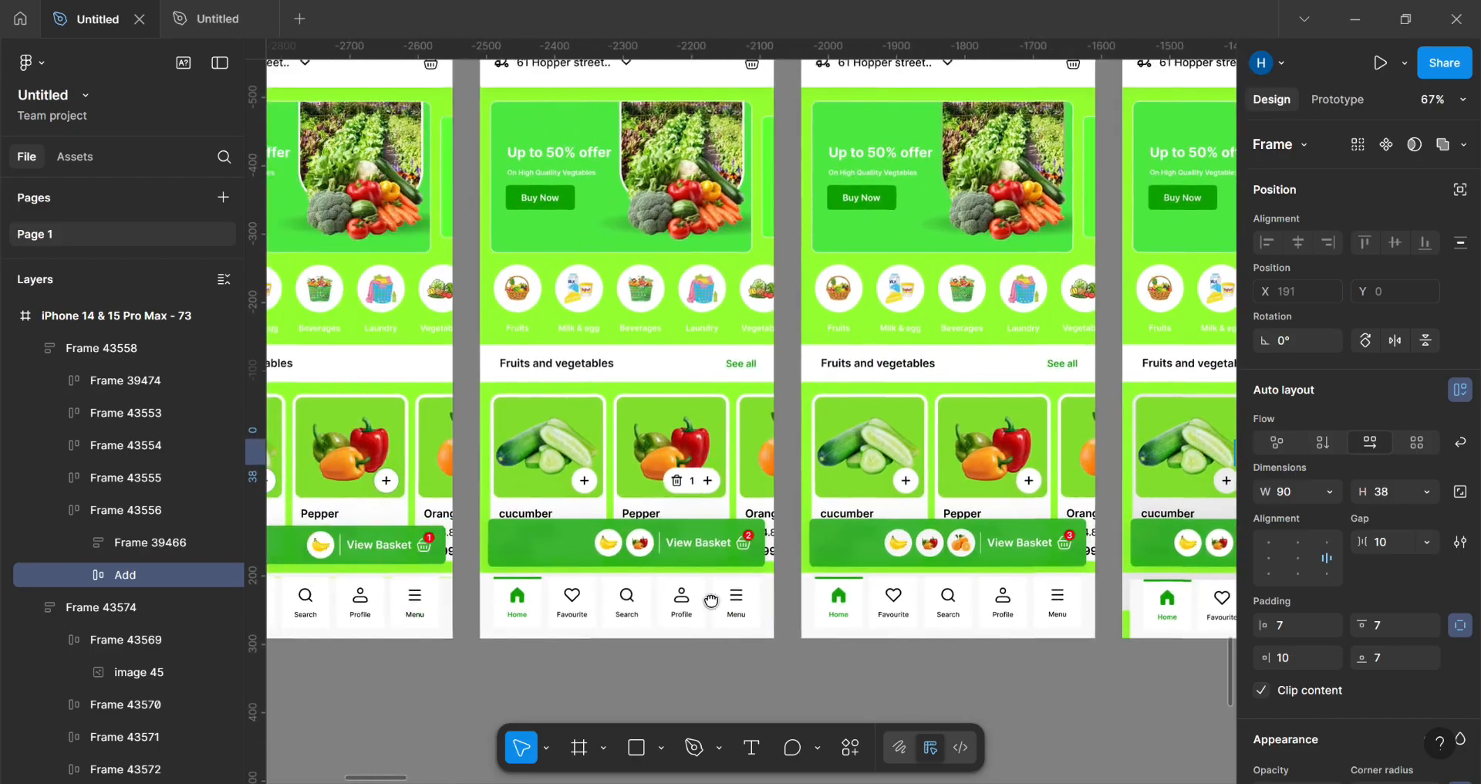
pyautogui.hscroll(-9, 697, 488)
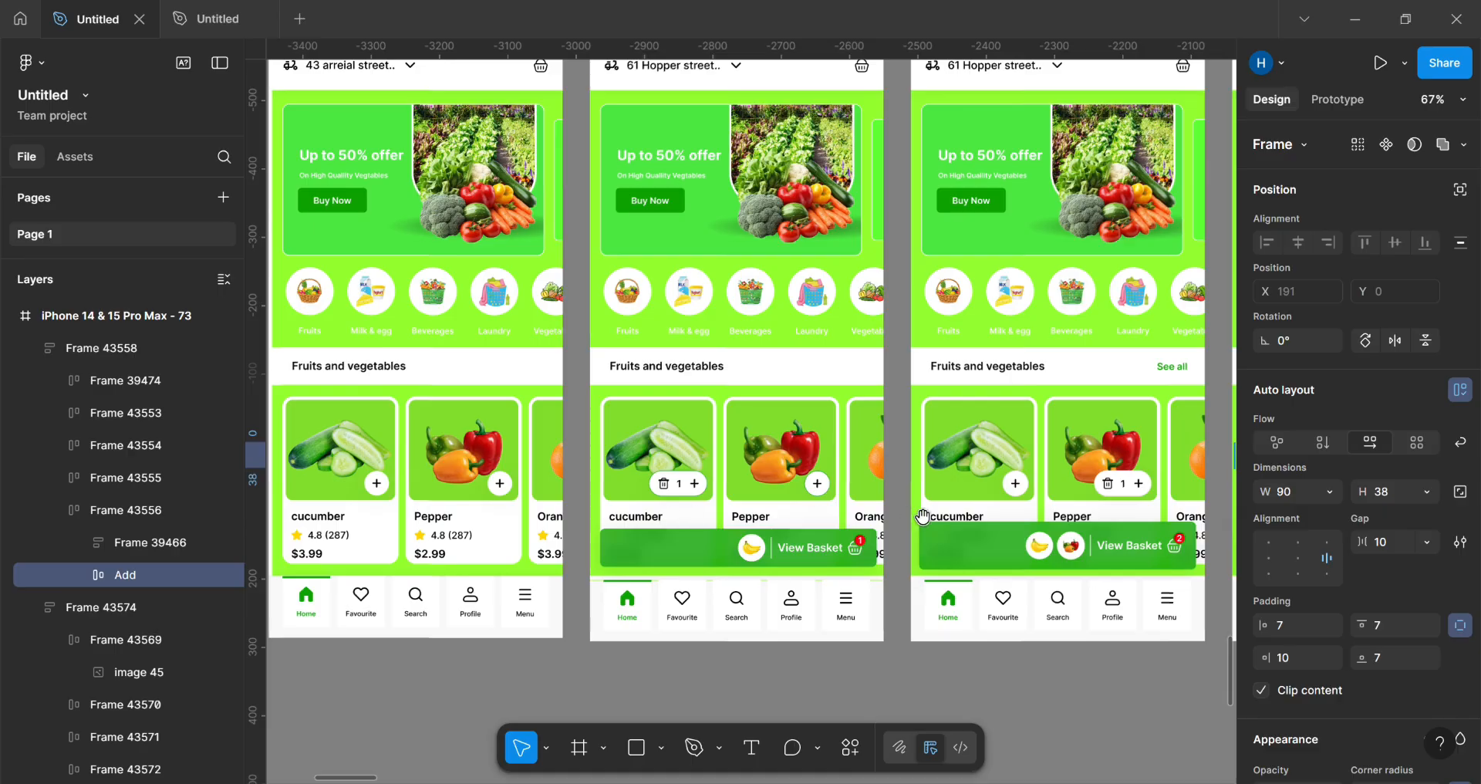
pyautogui.hscroll(18, 661, 513)
pyautogui.hscroll(16, 462, 517)
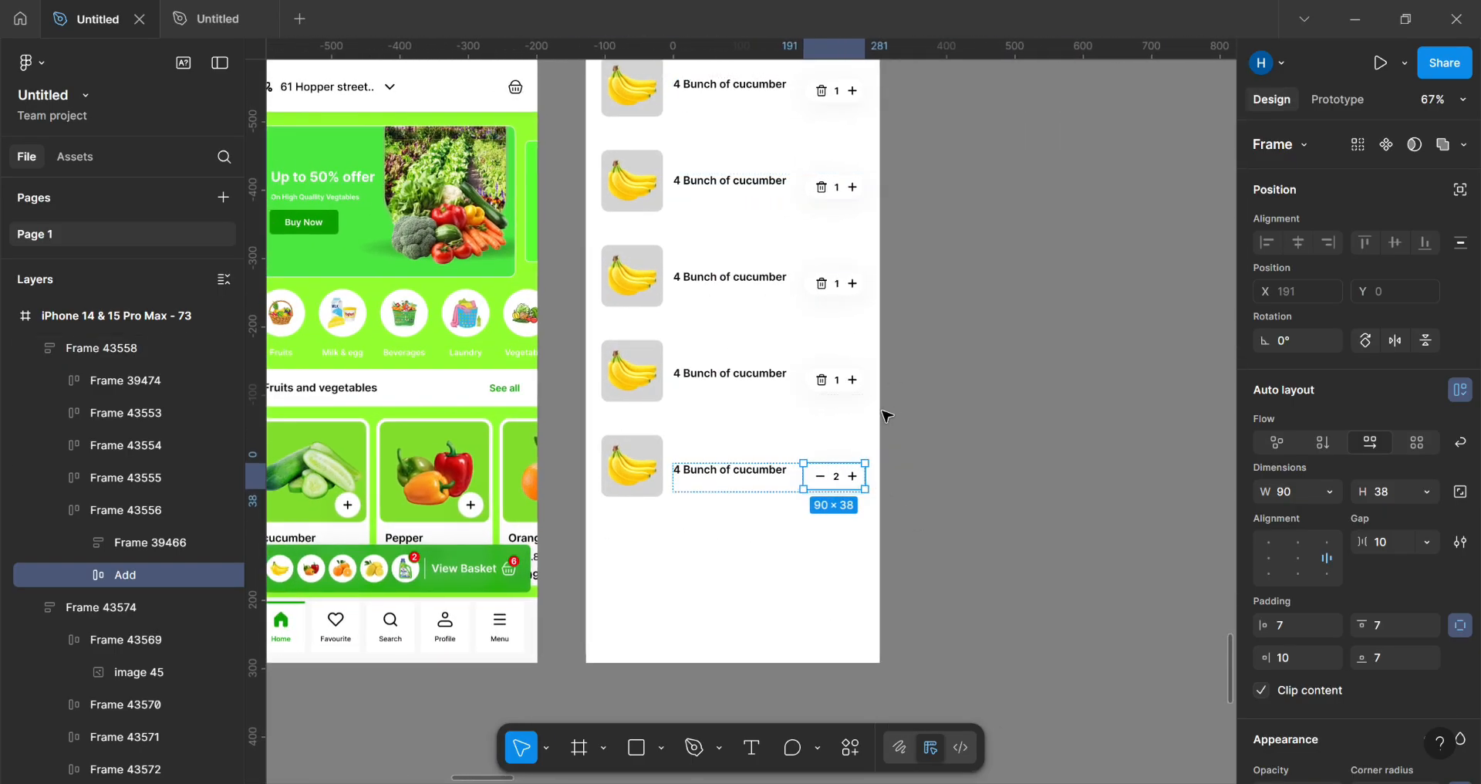
# Step: Examine the nested text frame in the last basket row, including its item name and $2.45 price layers
pyautogui.scroll(3, 913, 363)
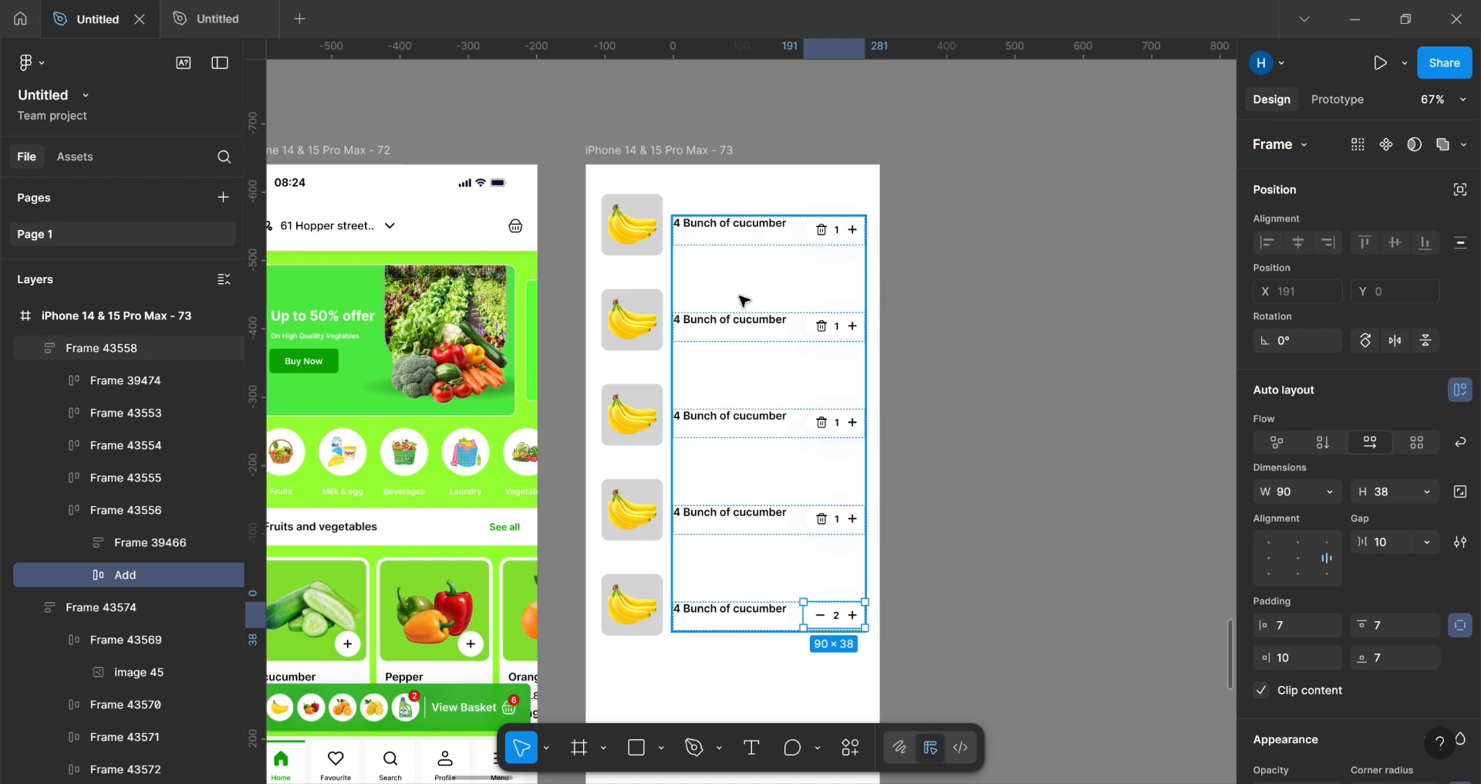
pyautogui.click(946, 278)
pyautogui.scroll(-5, 891, 297)
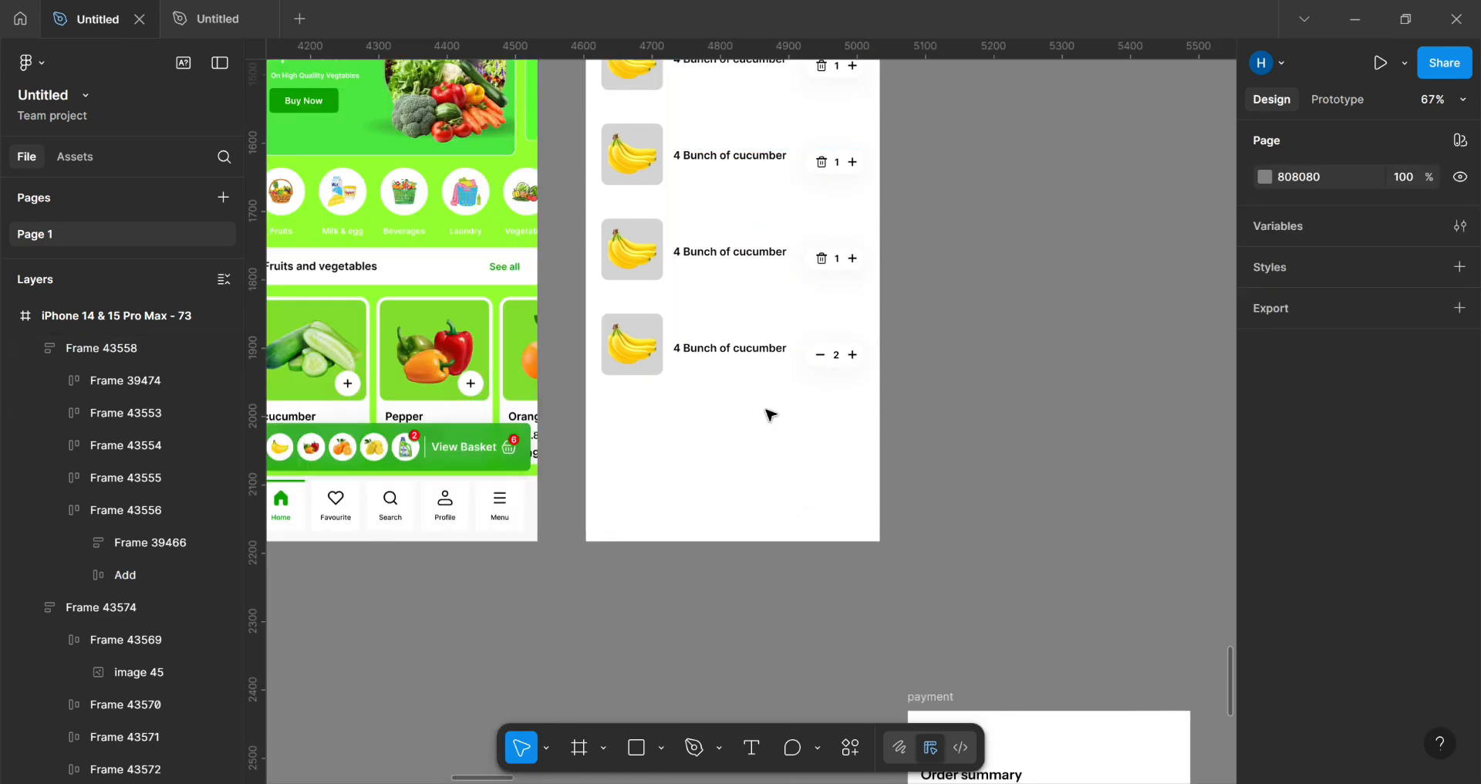
pyautogui.scroll(5, 760, 416)
pyautogui.click(795, 231)
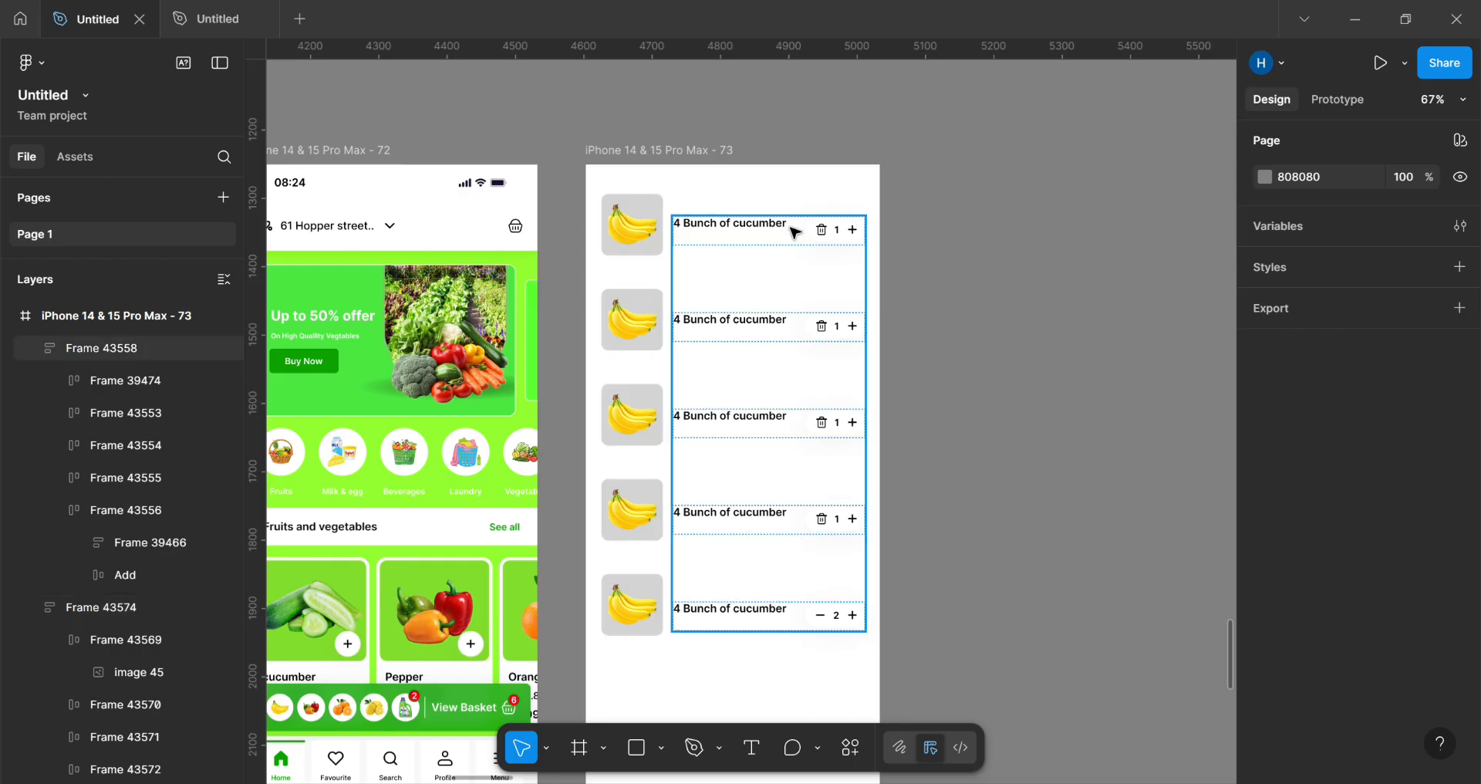
pyautogui.click(779, 621)
pyautogui.click(772, 619)
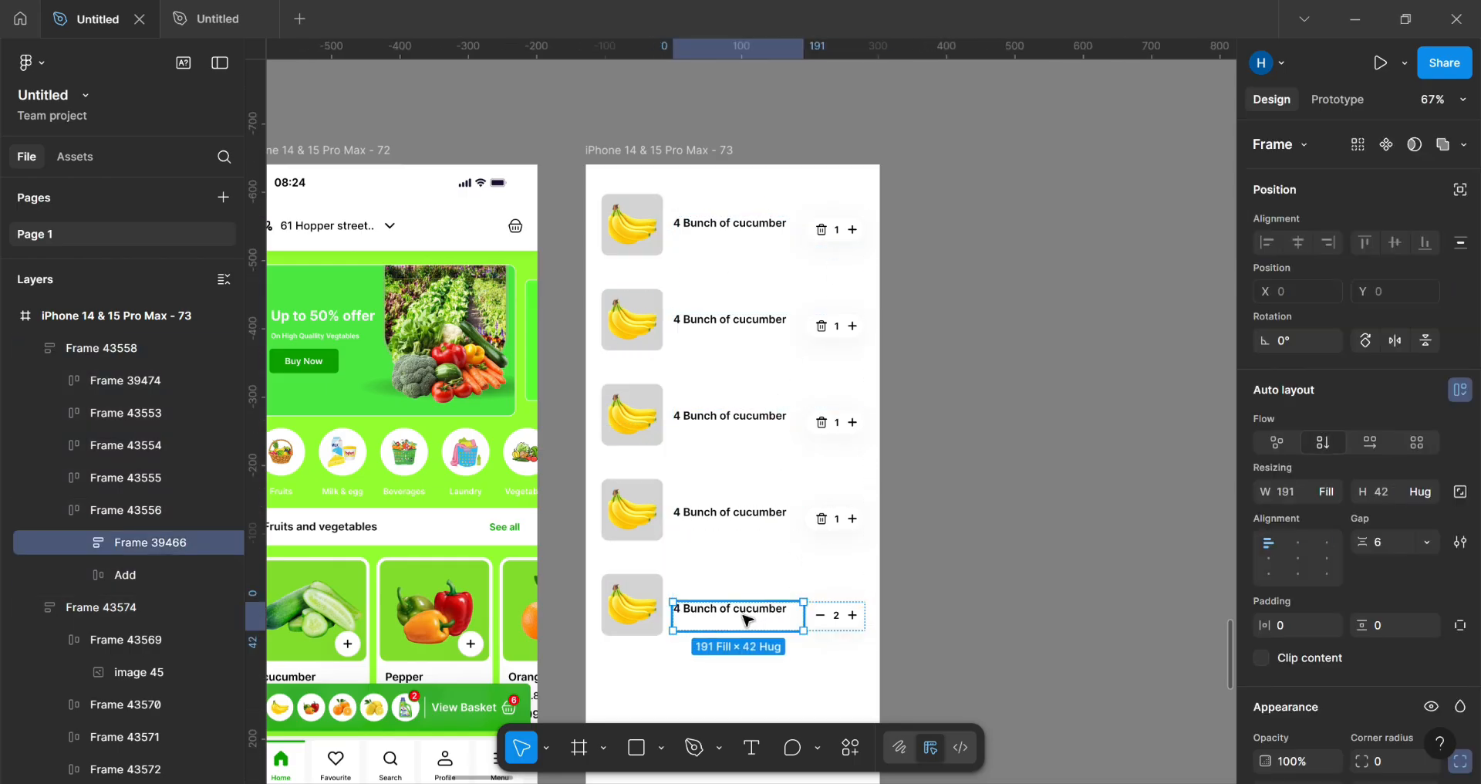
pyautogui.click(748, 619)
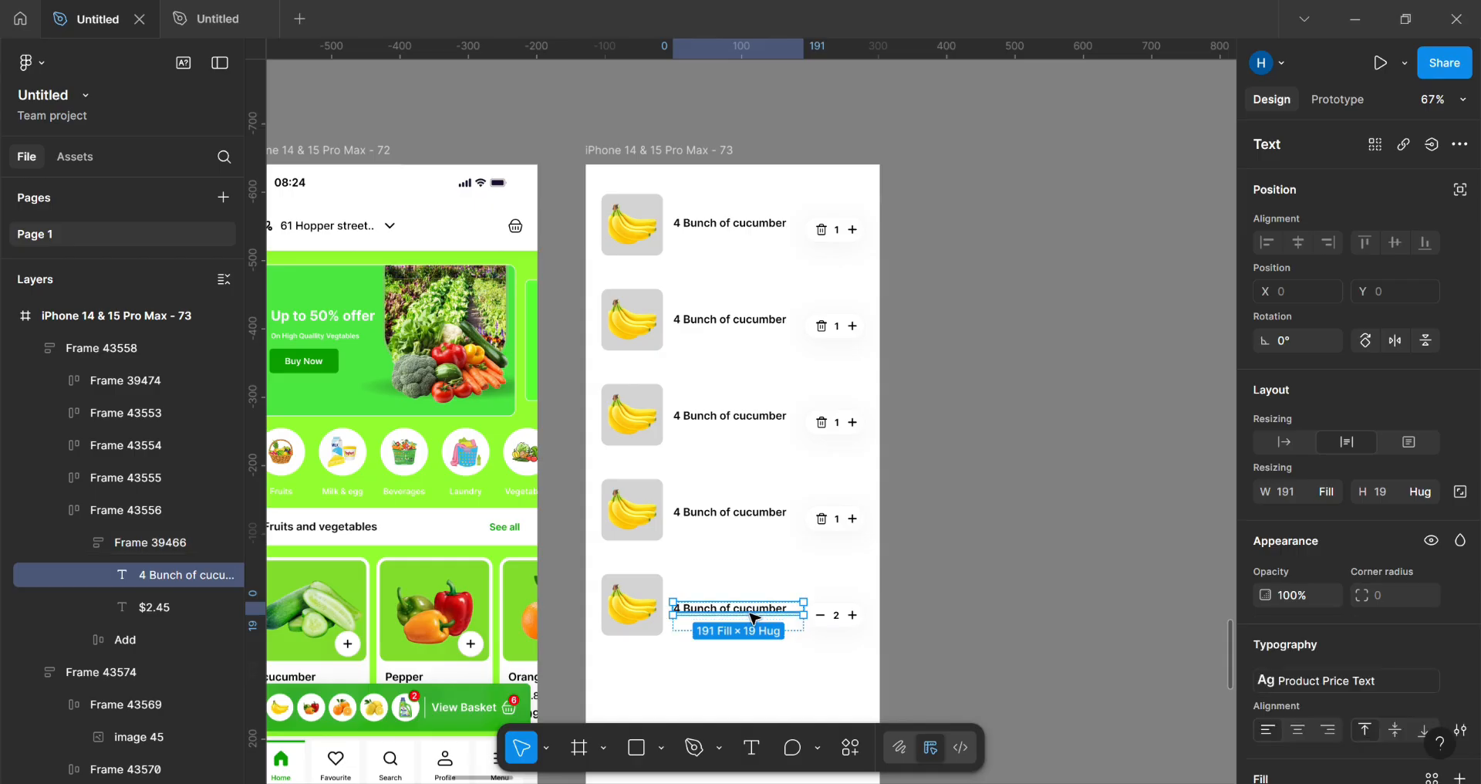
pyautogui.scroll(-3, 777, 554)
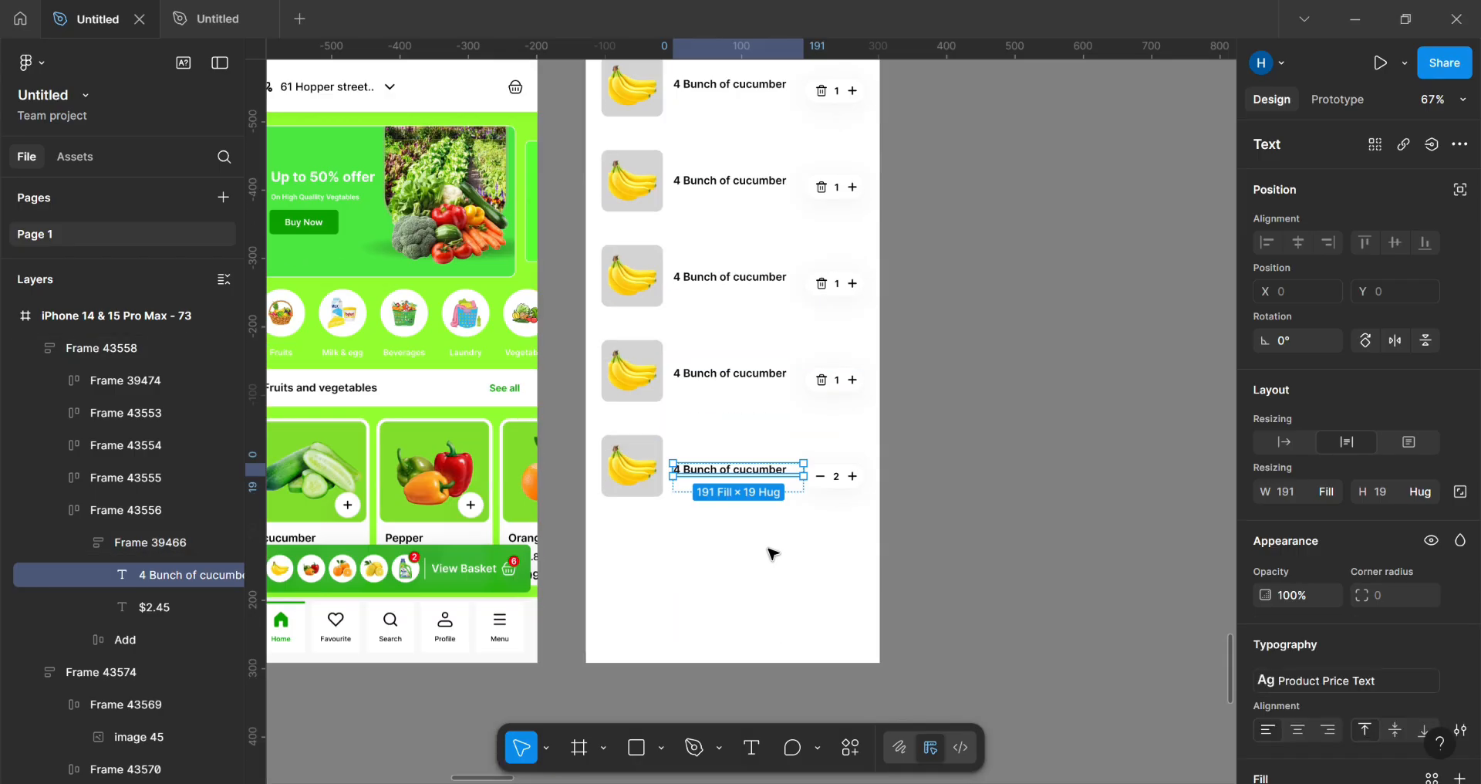
pyautogui.click(693, 490)
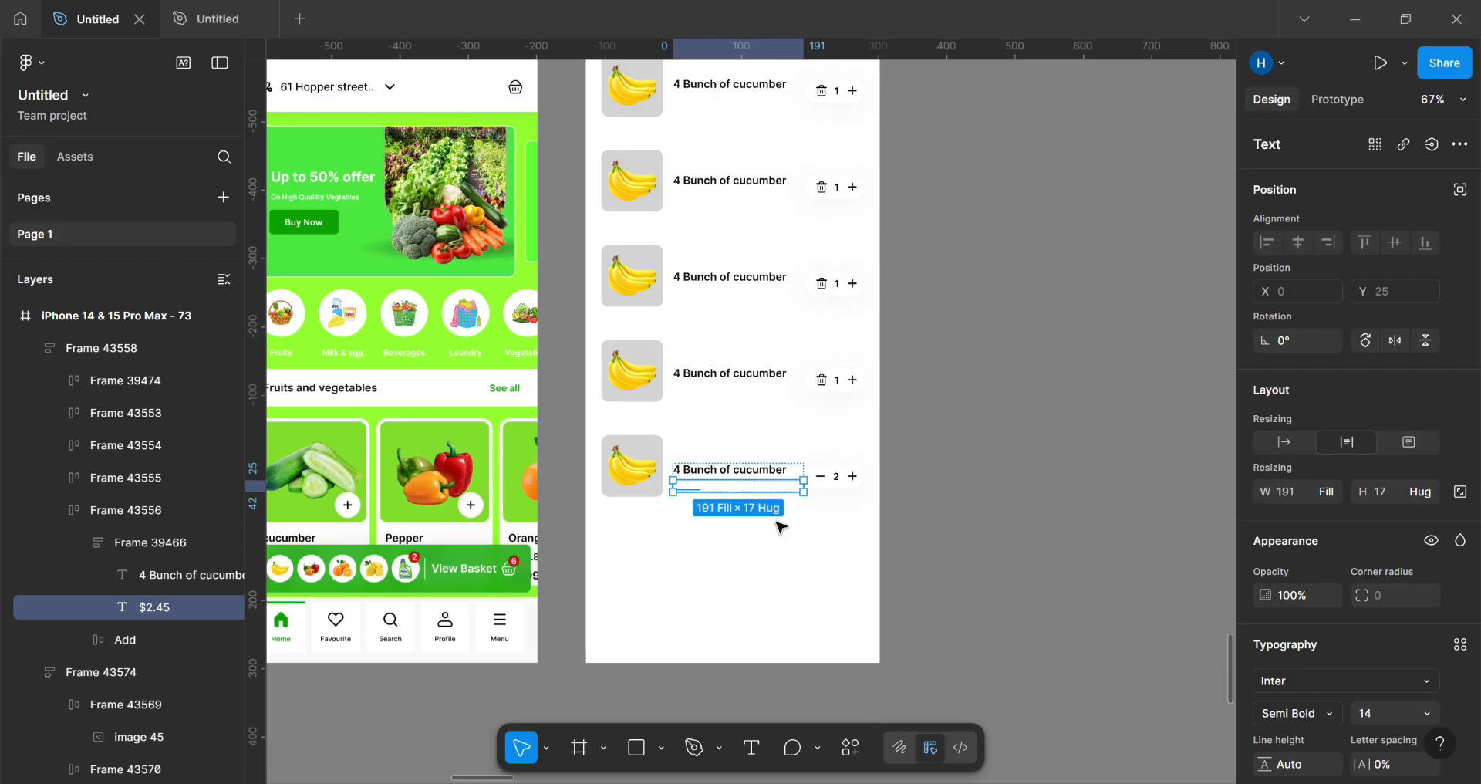
pyautogui.scroll(5, 778, 530)
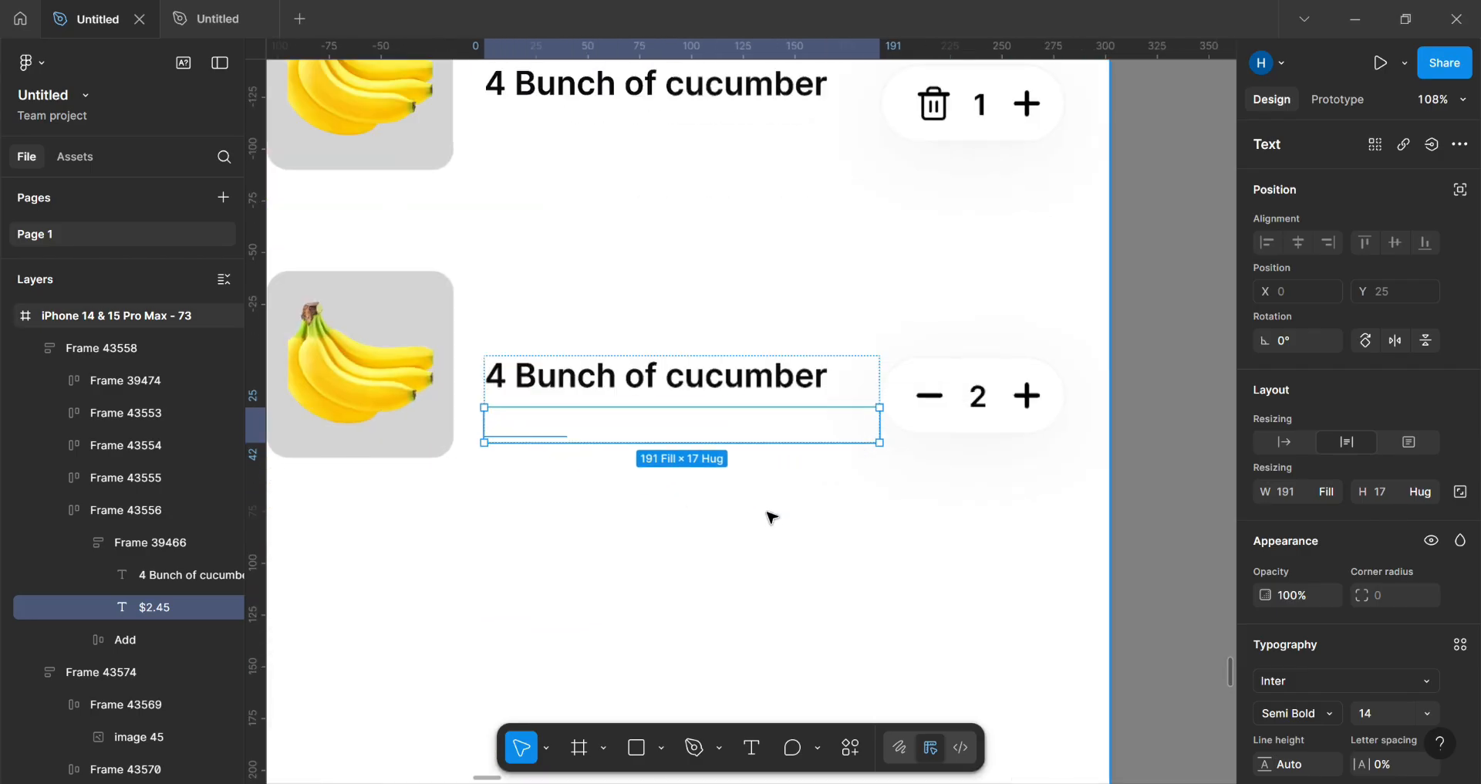
pyautogui.click(698, 399)
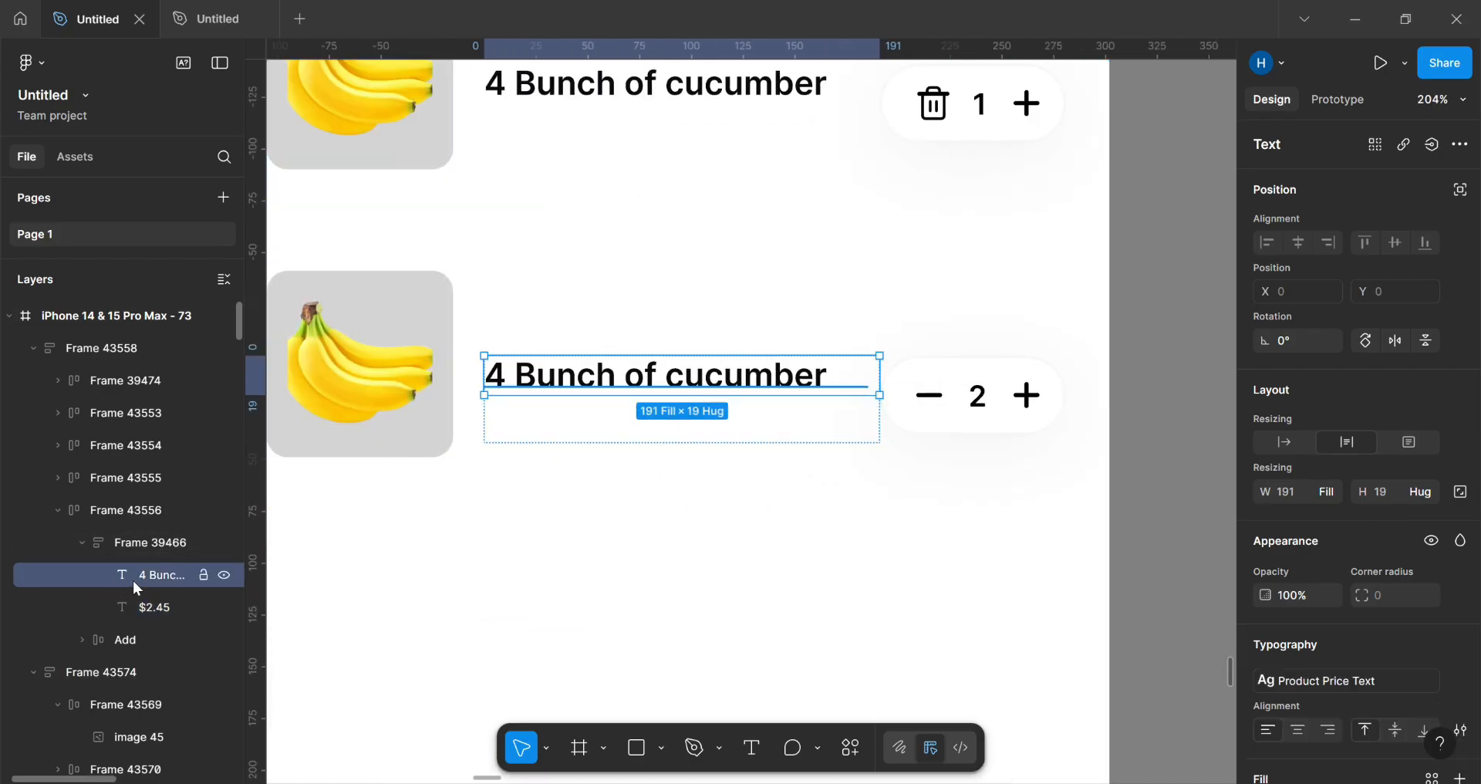
pyautogui.click(694, 539)
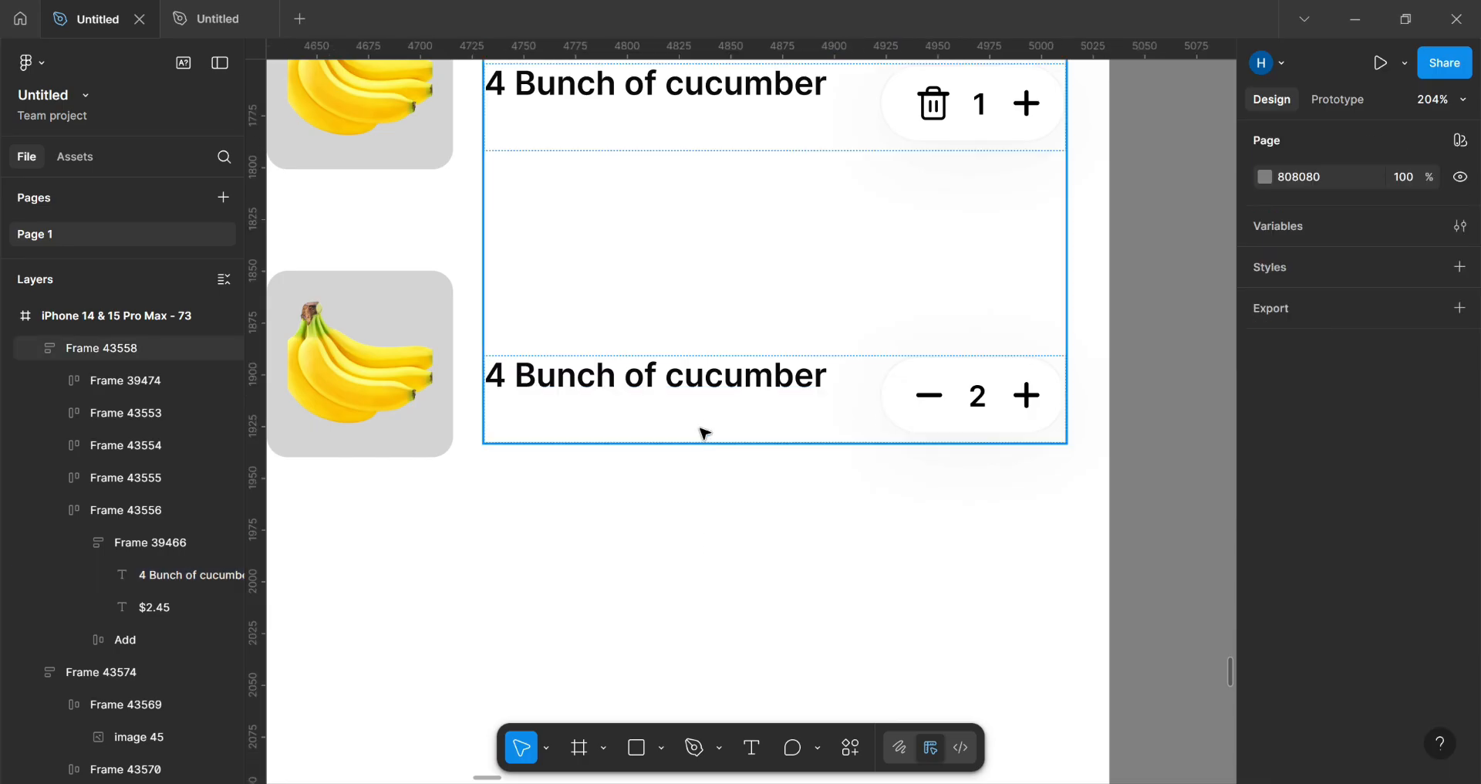
pyautogui.click(704, 400)
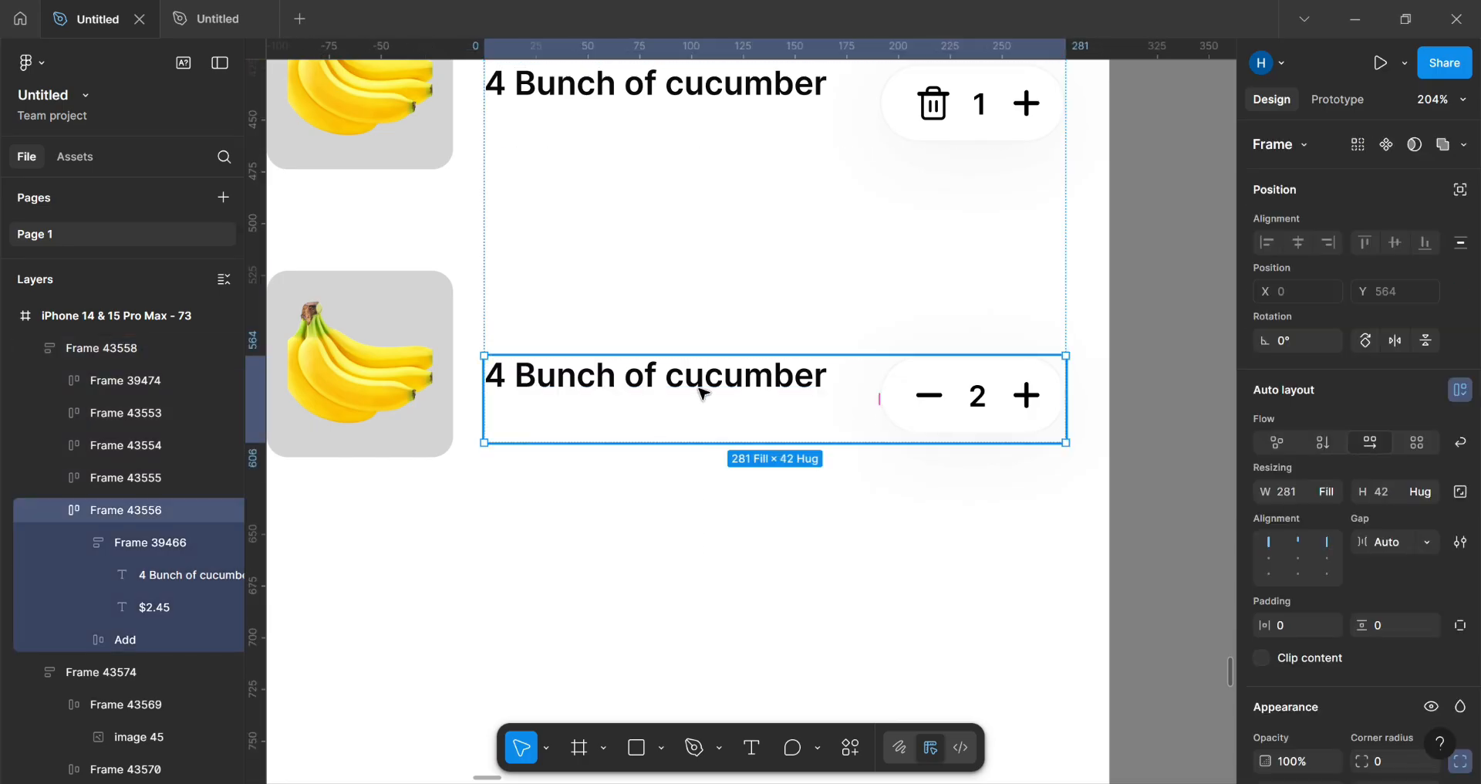
pyautogui.doubleClick(703, 394)
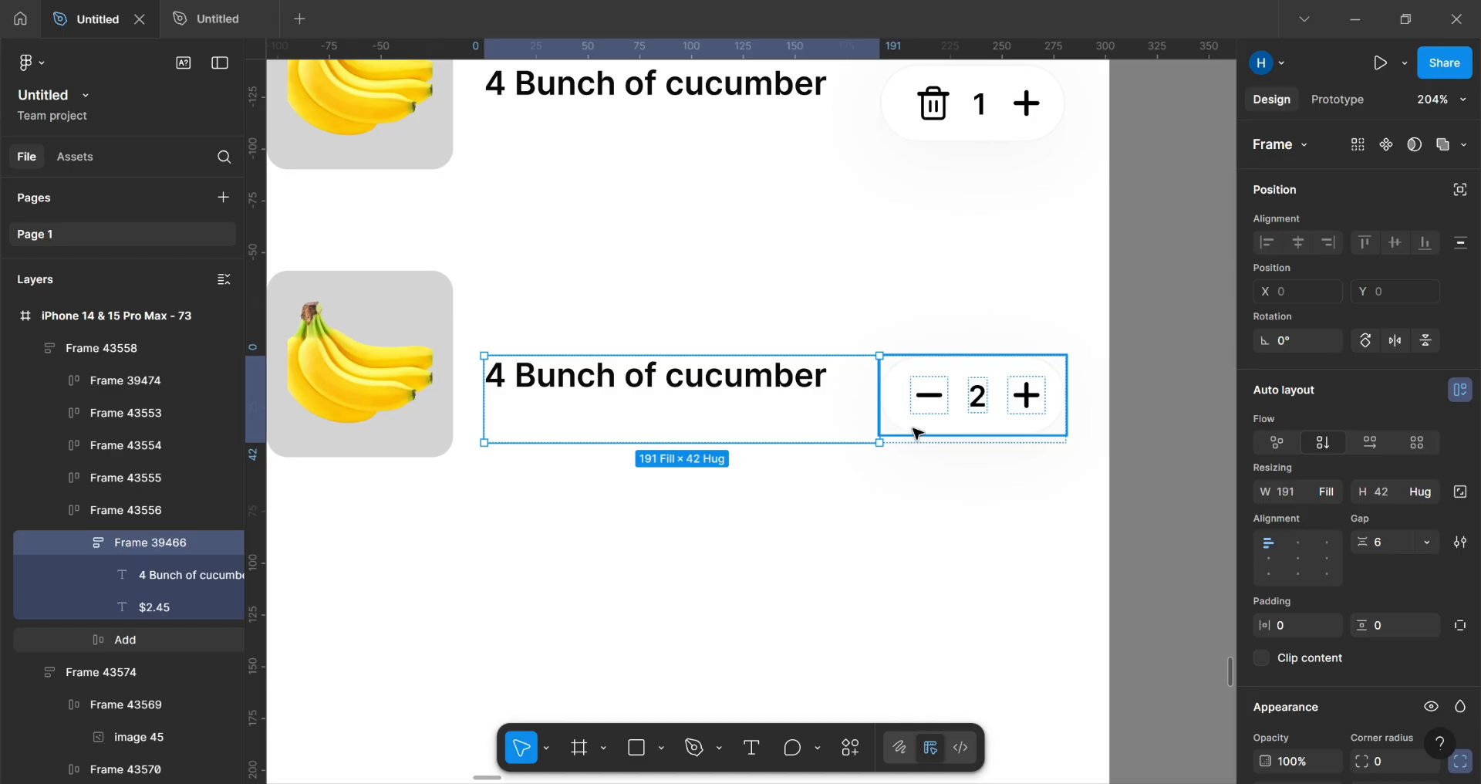
pyautogui.click(909, 506)
pyautogui.scroll(-8, 910, 340)
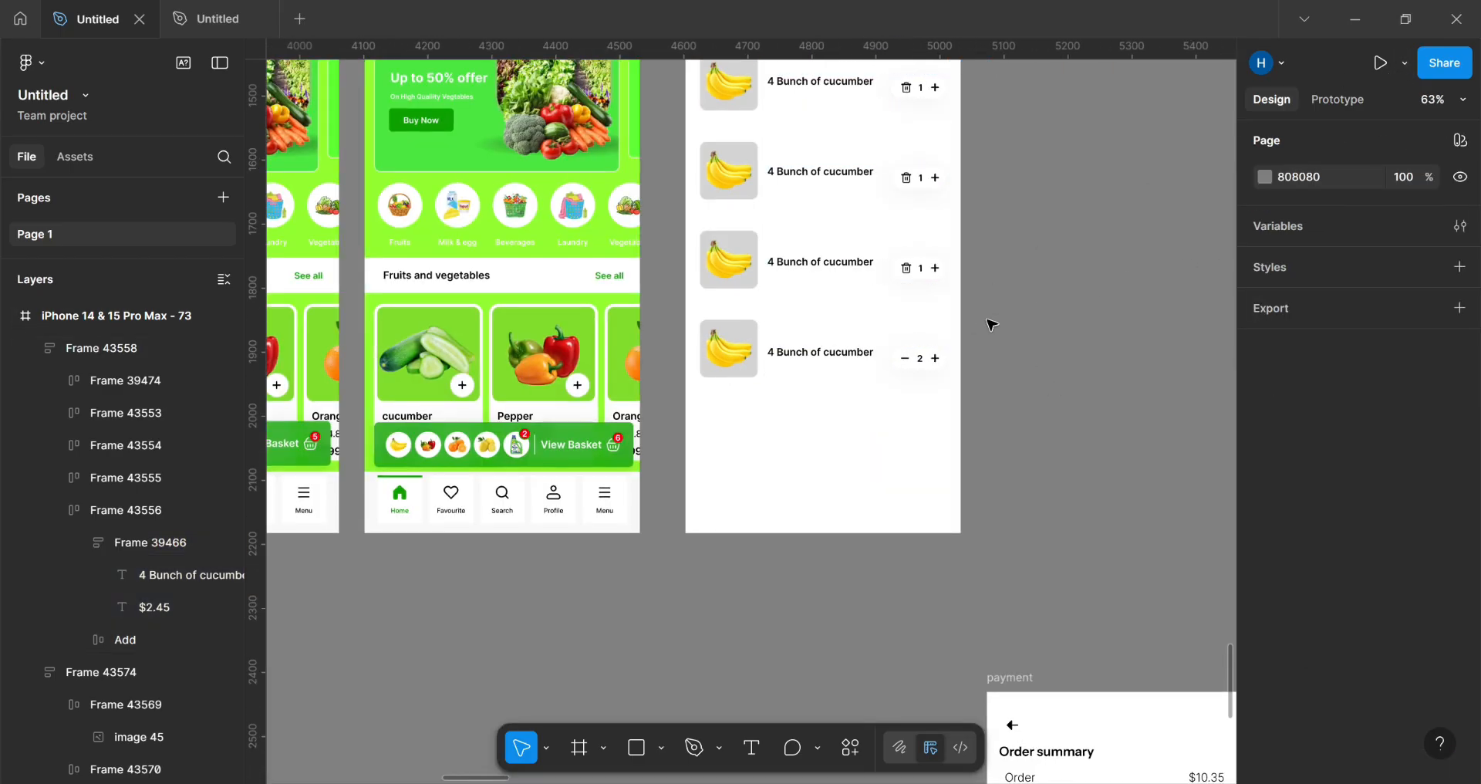
pyautogui.scroll(3, 672, 448)
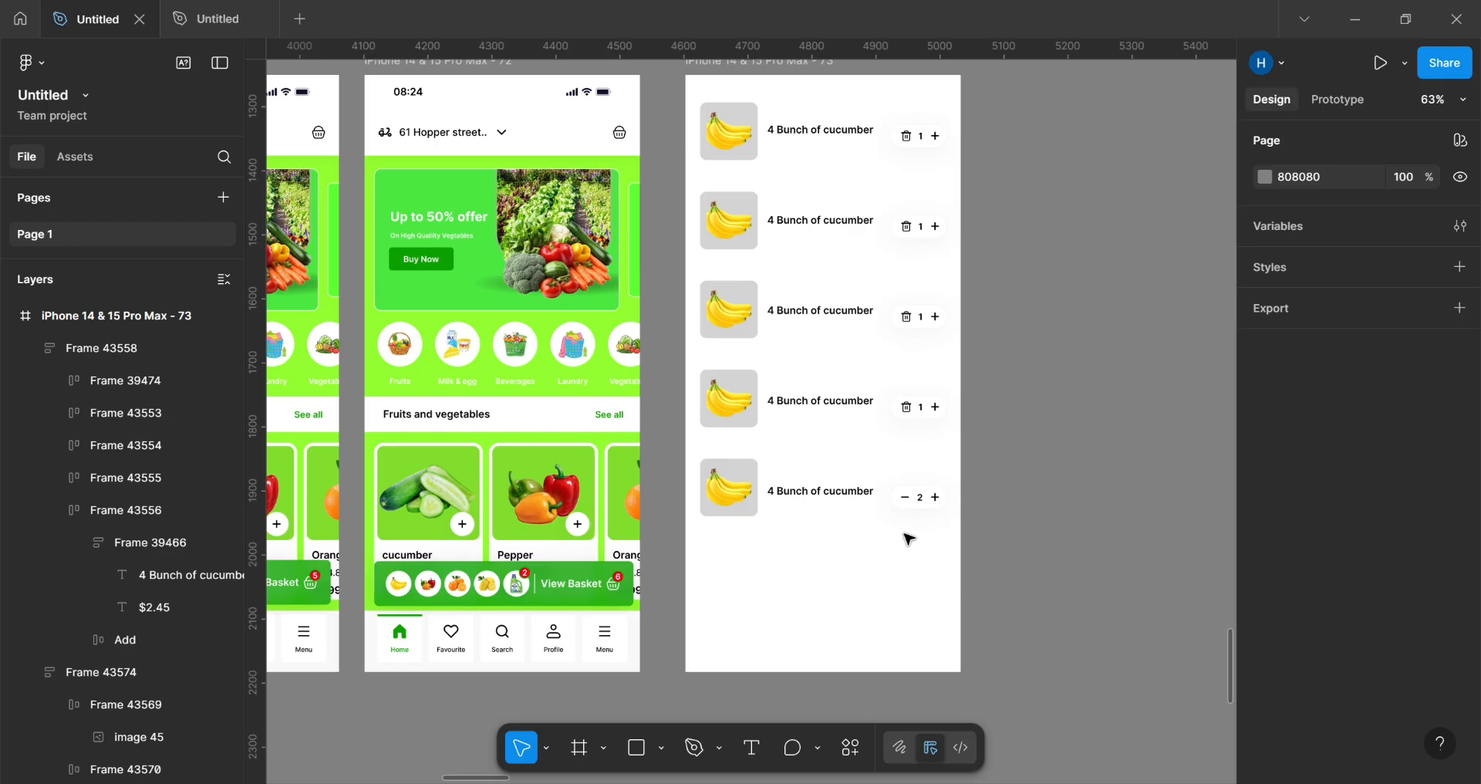
pyautogui.scroll(3, 909, 535)
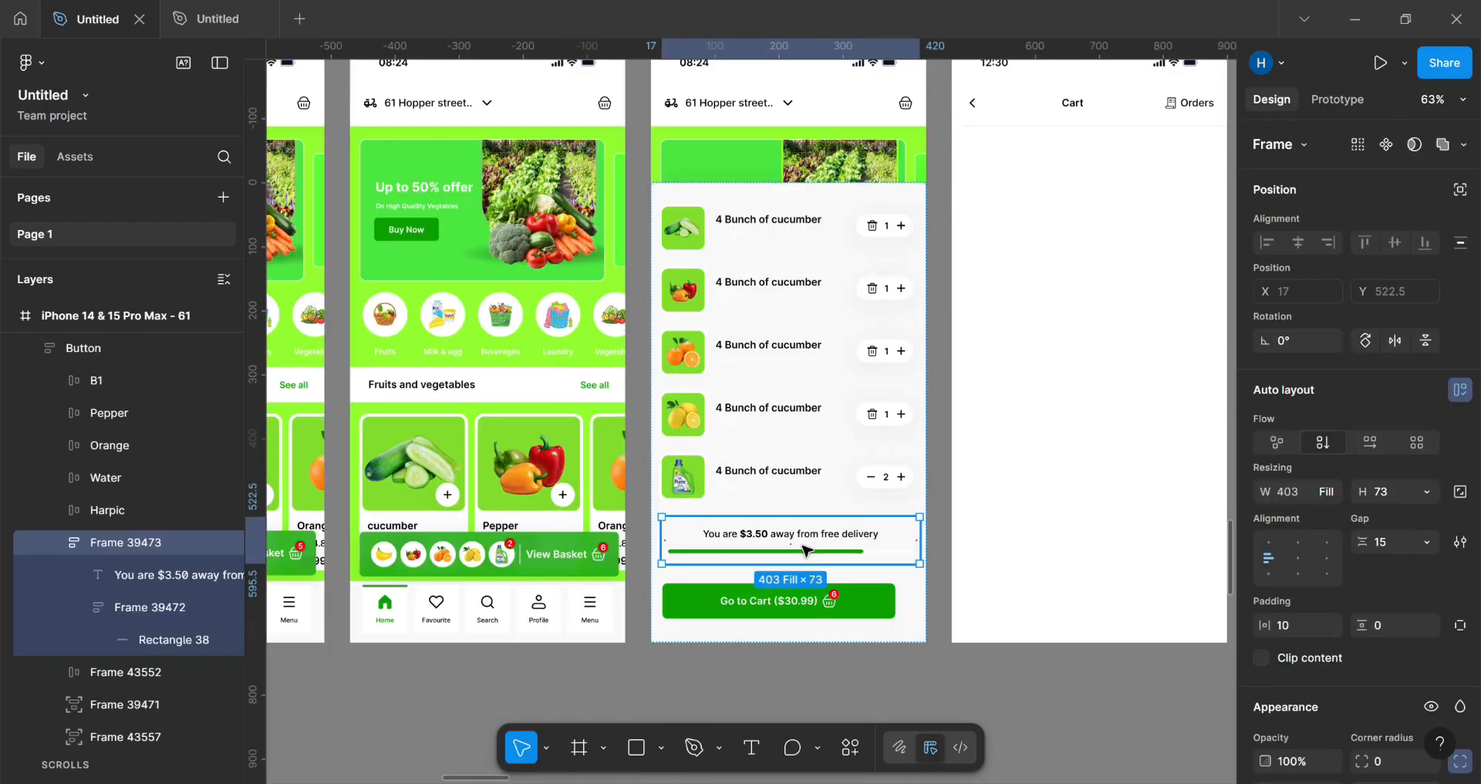
pyautogui.moveTo(804, 549); pyautogui.dragTo(826, 743)
pyautogui.scroll(-5, 819, 526)
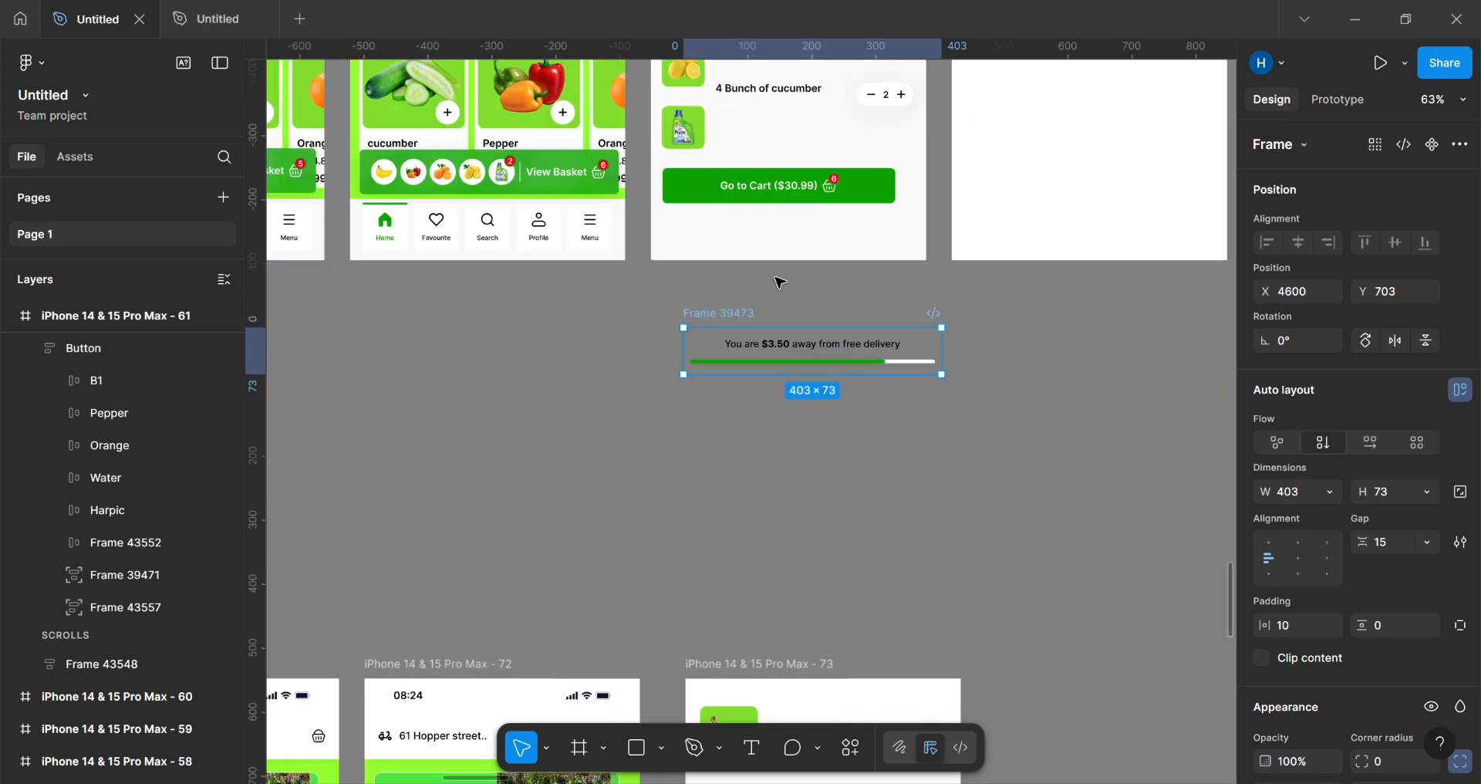
pyautogui.hotkey('ctrl', 'z')
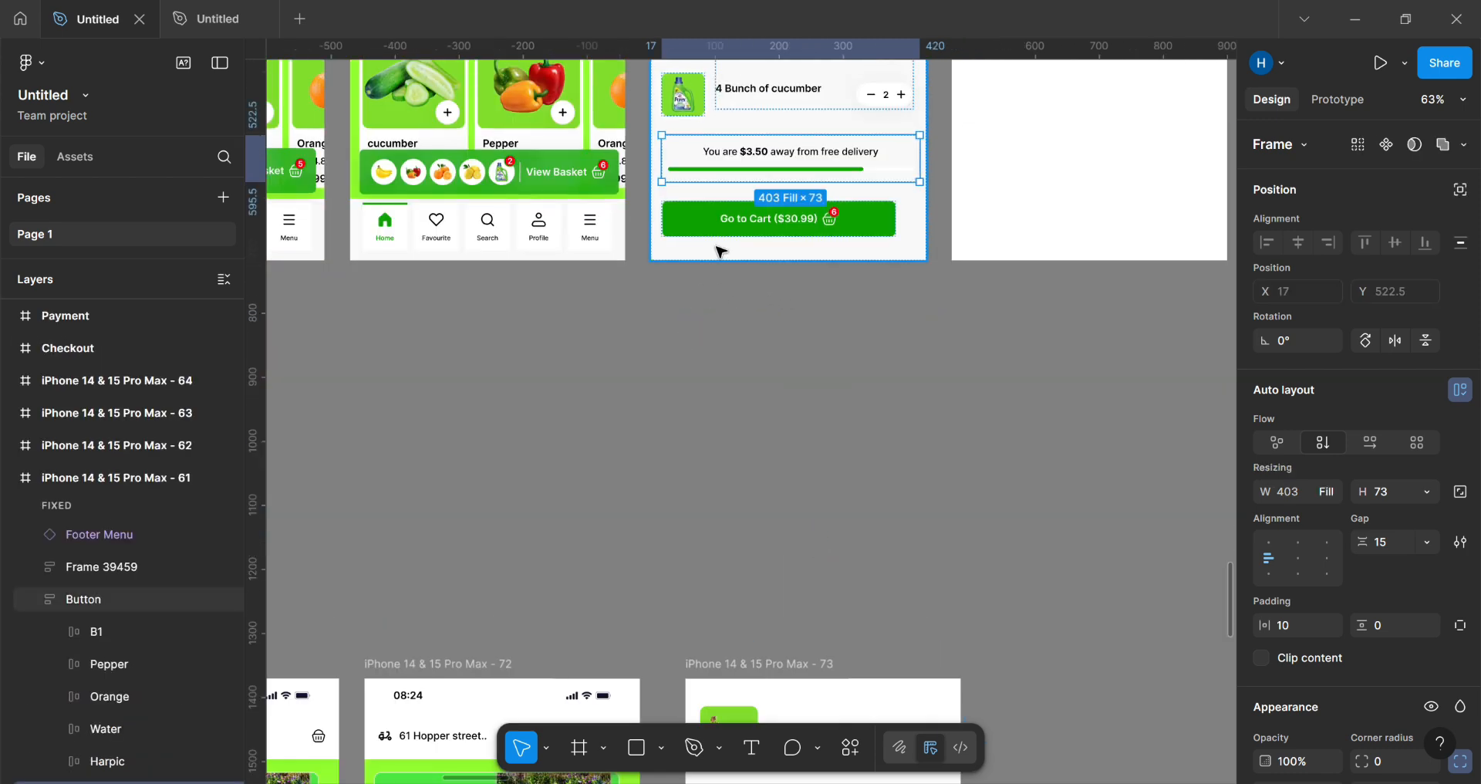
# Step: Duplicate the free-delivery progress block from the basket overlay, place the copy beside the iPhone 73 screen, and select the Go to Cart button
pyautogui.hotkey('ctrl', 'd')
pyautogui.moveTo(780, 198); pyautogui.dragTo(1135, 604)
pyautogui.scroll(4, 1078, 601)
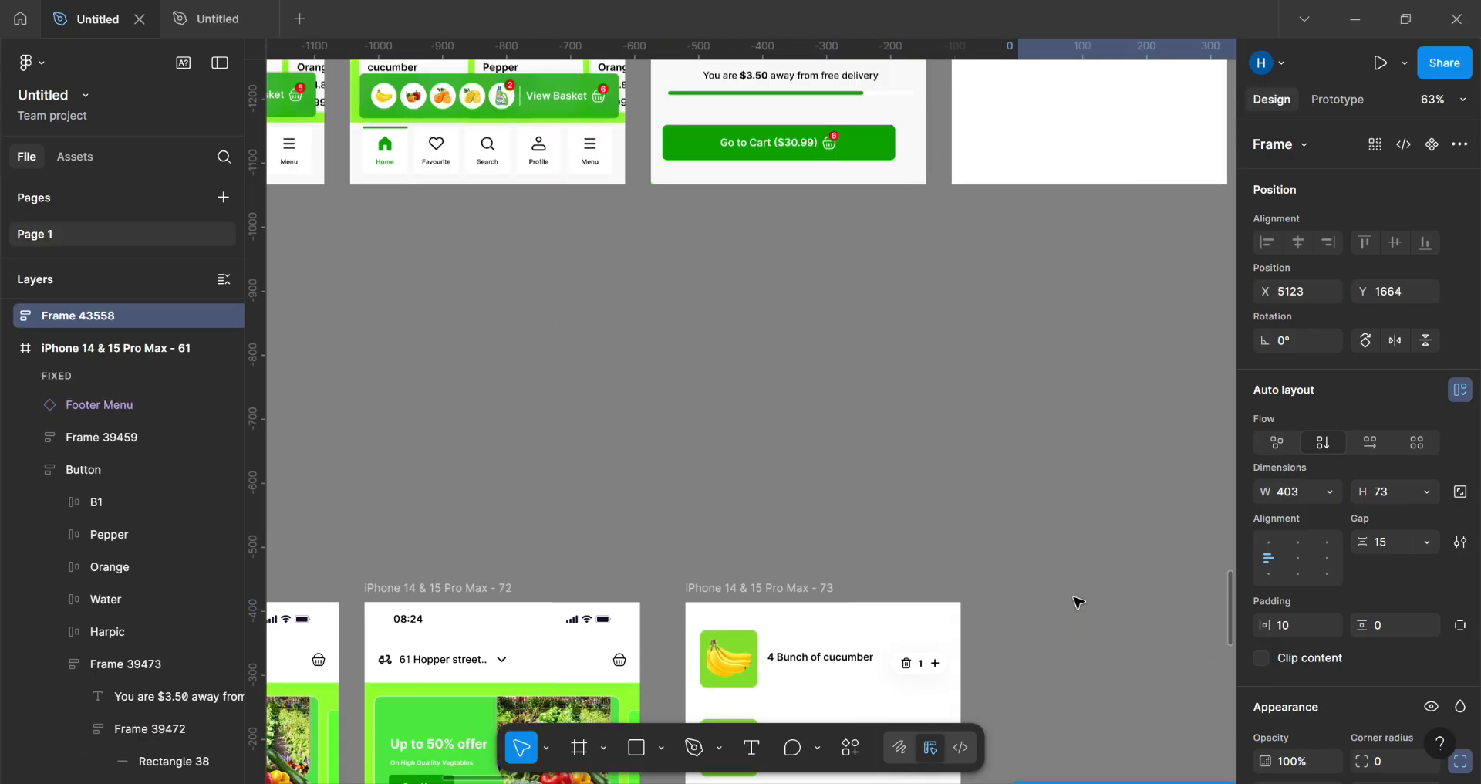
pyautogui.click(729, 145)
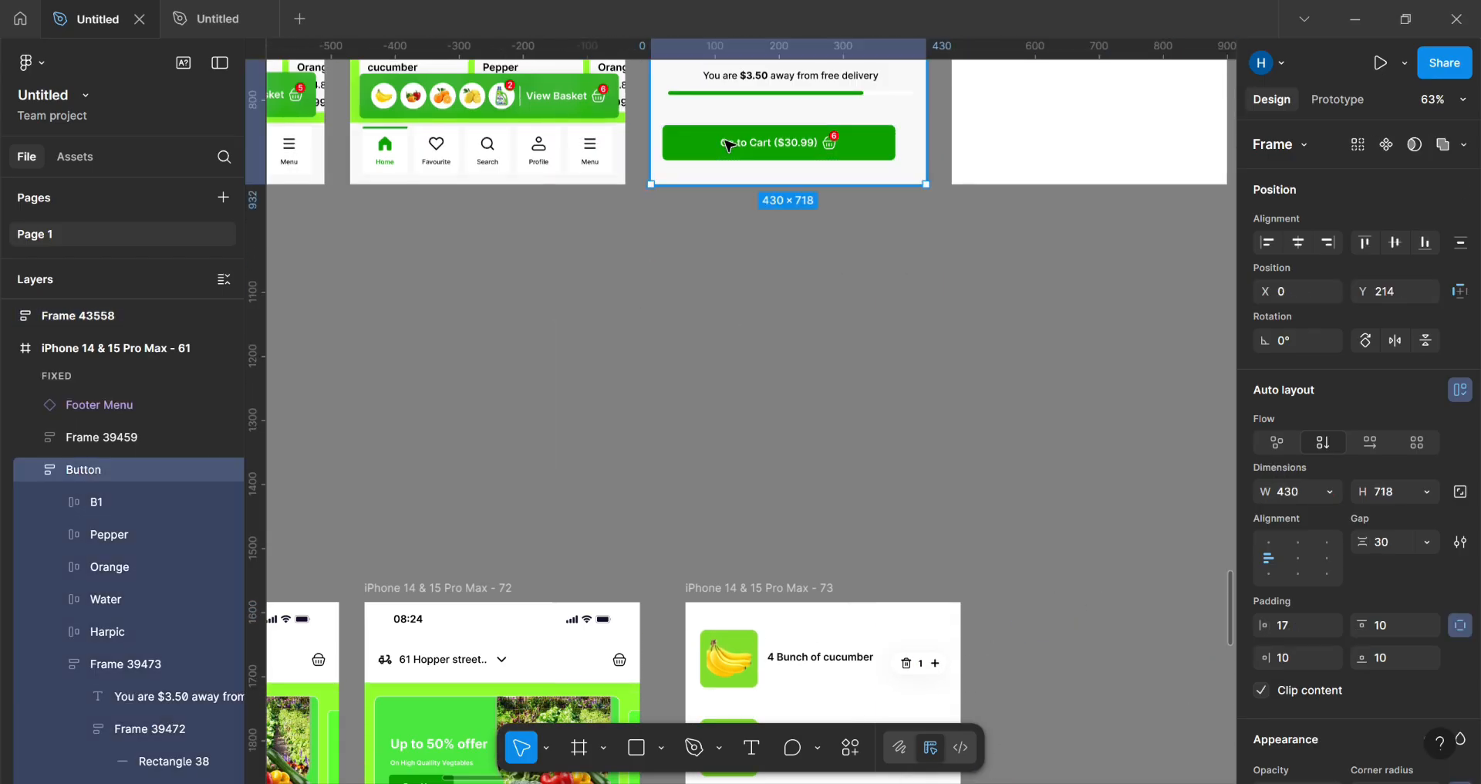
pyautogui.doubleClick(729, 145)
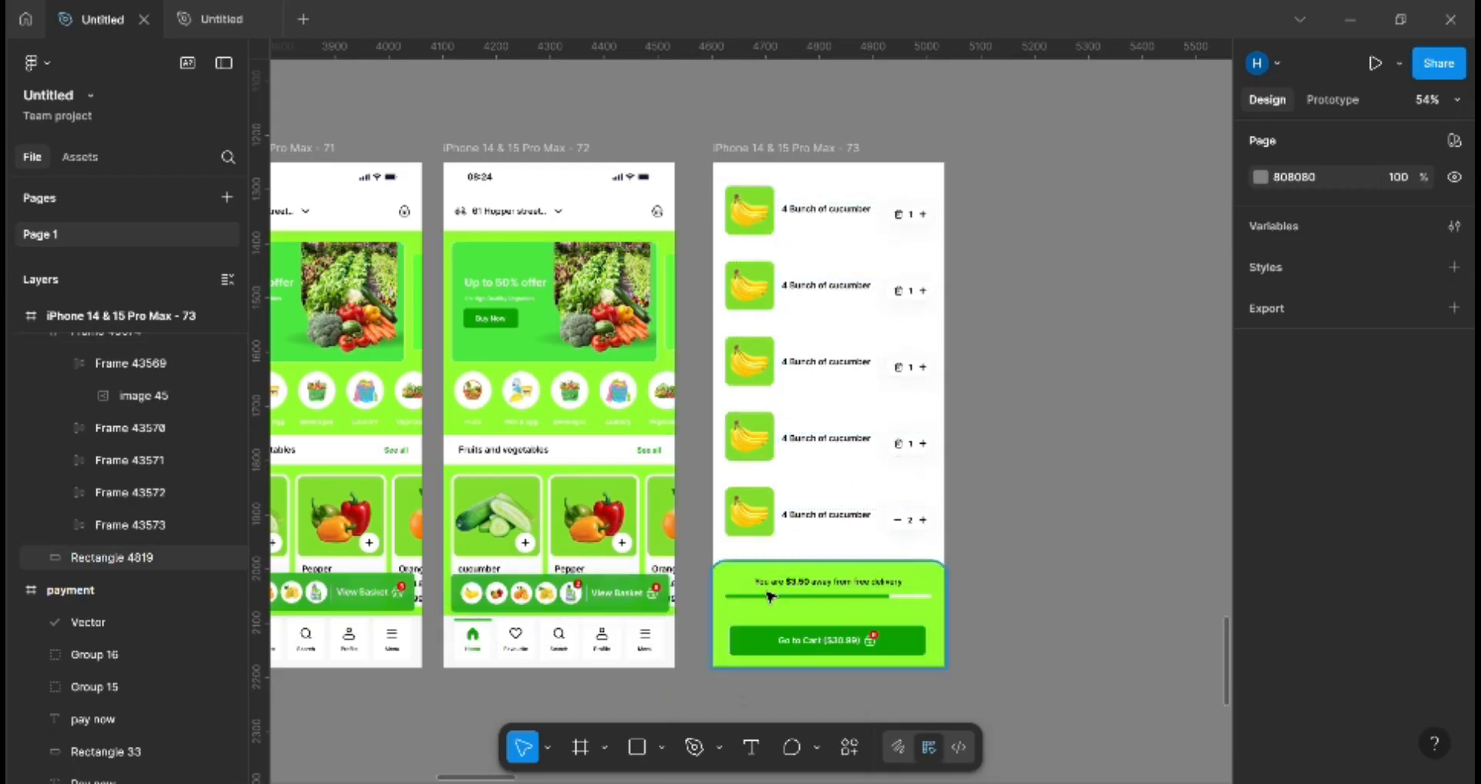
# Step: Select the progress bar frame inside the basket screen's free-delivery block and collapse its layer
pyautogui.click(841, 610)
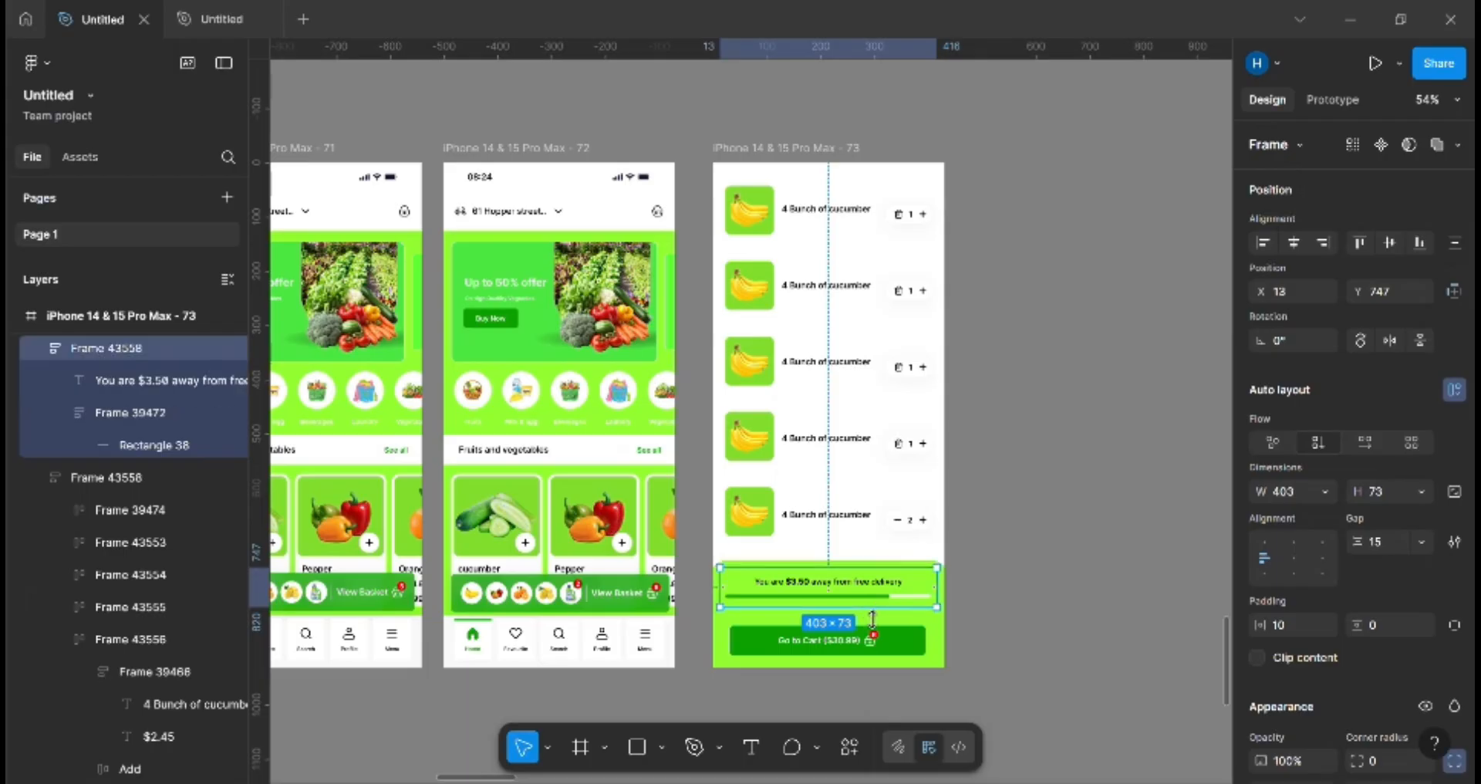
pyautogui.scroll(3, 860, 580)
pyautogui.scroll(3, 864, 588)
pyautogui.click(844, 590)
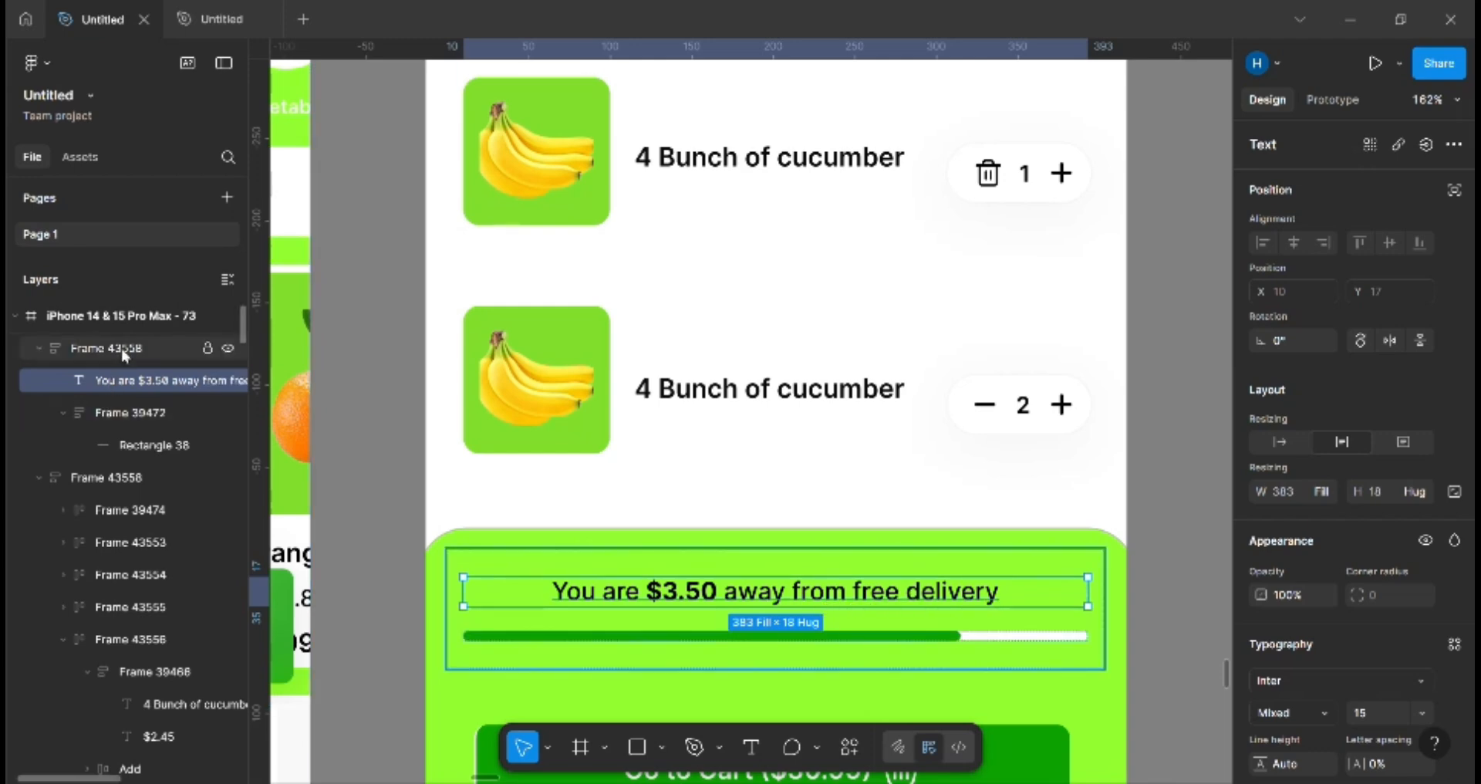
pyautogui.click(700, 642)
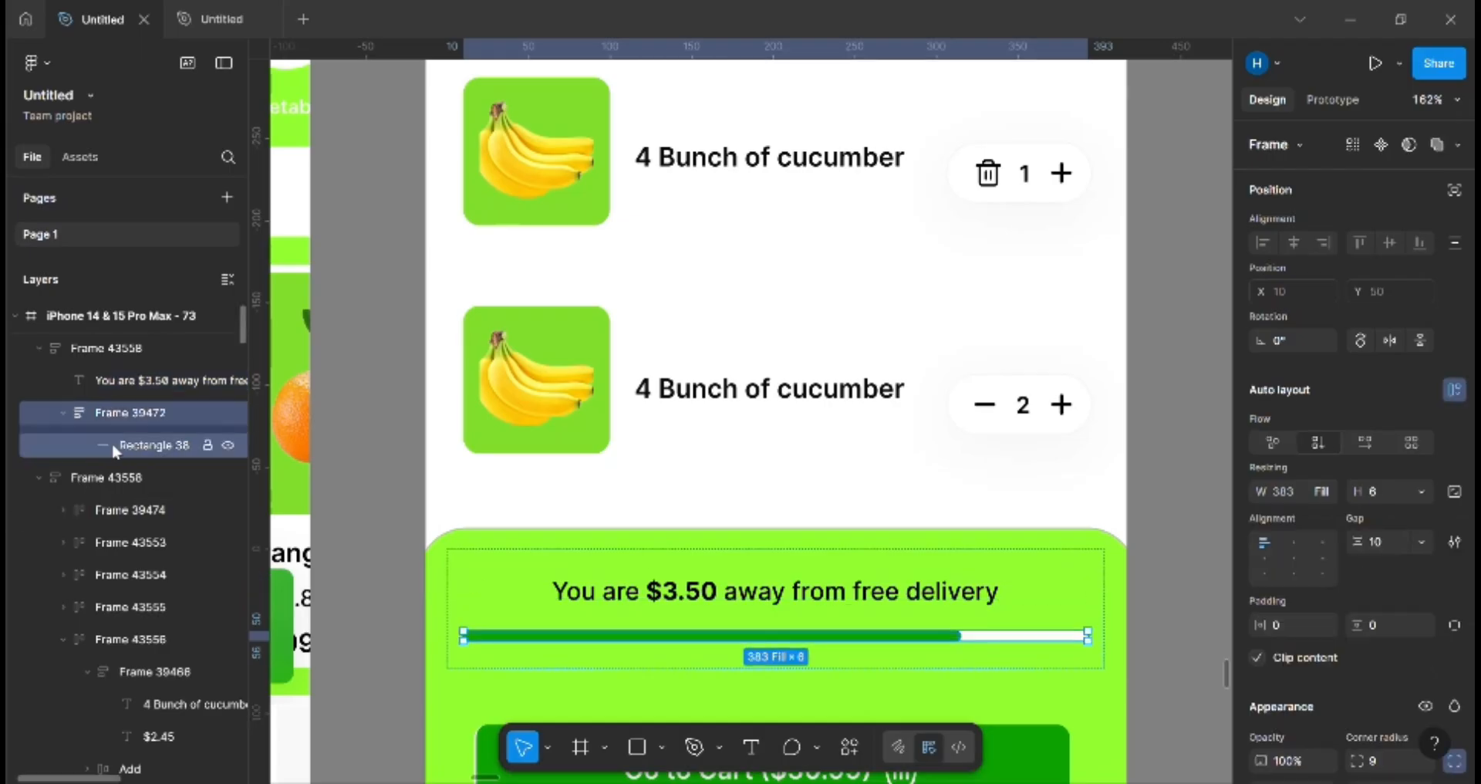
pyautogui.click(62, 413)
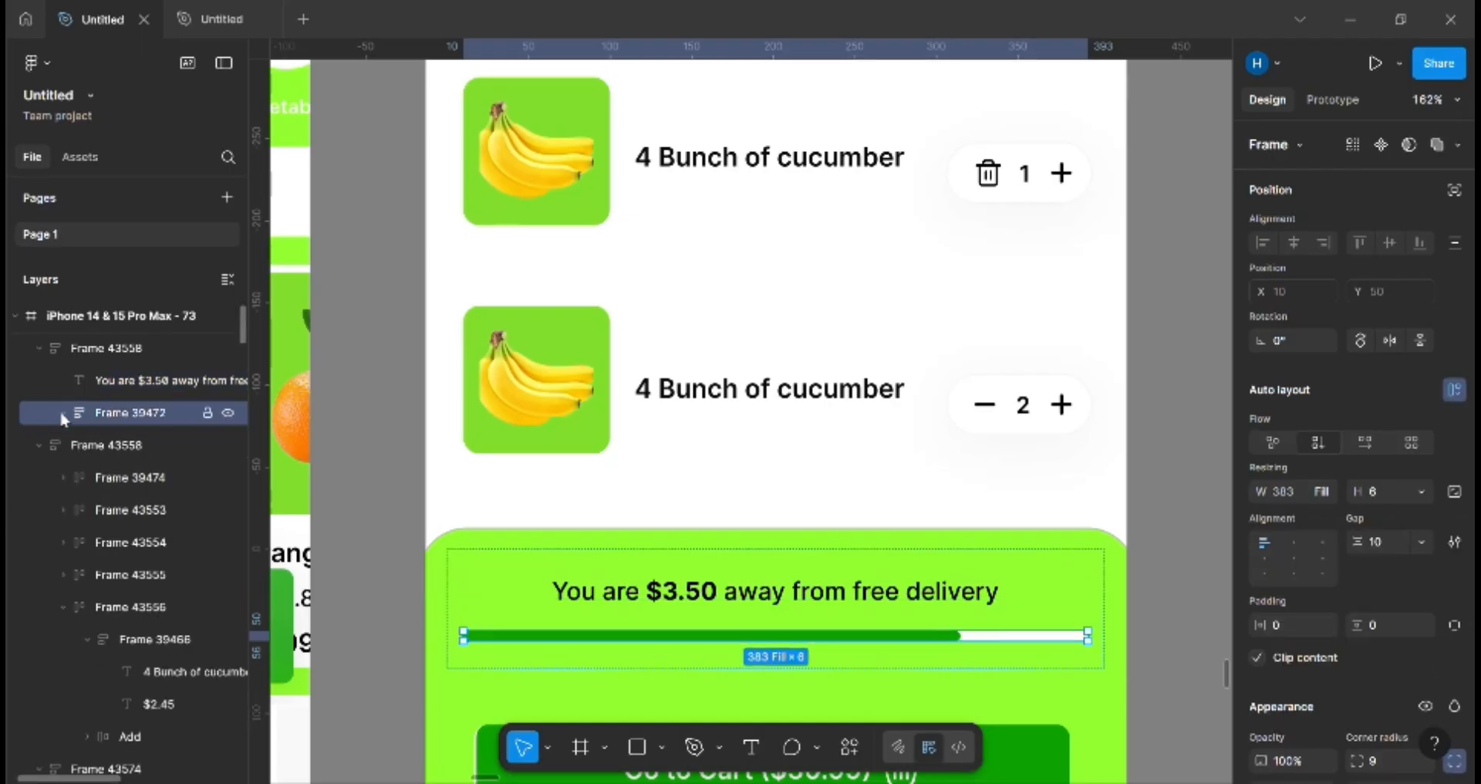
# Step: Examine the free-delivery block's progress bar frame, the green rectangle nested inside it, and the free-delivery message text
pyautogui.click(62, 412)
pyautogui.click(138, 454)
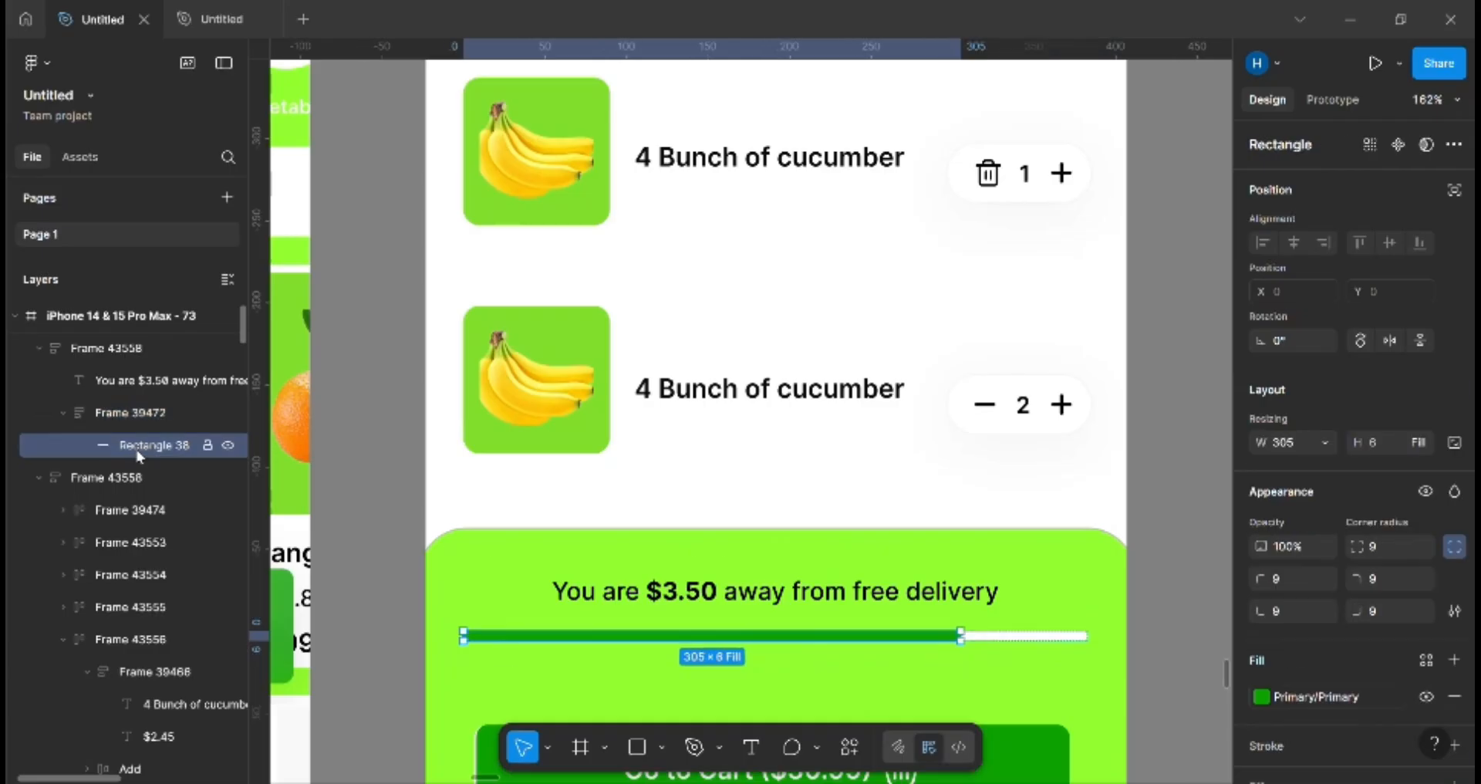
pyautogui.click(1001, 640)
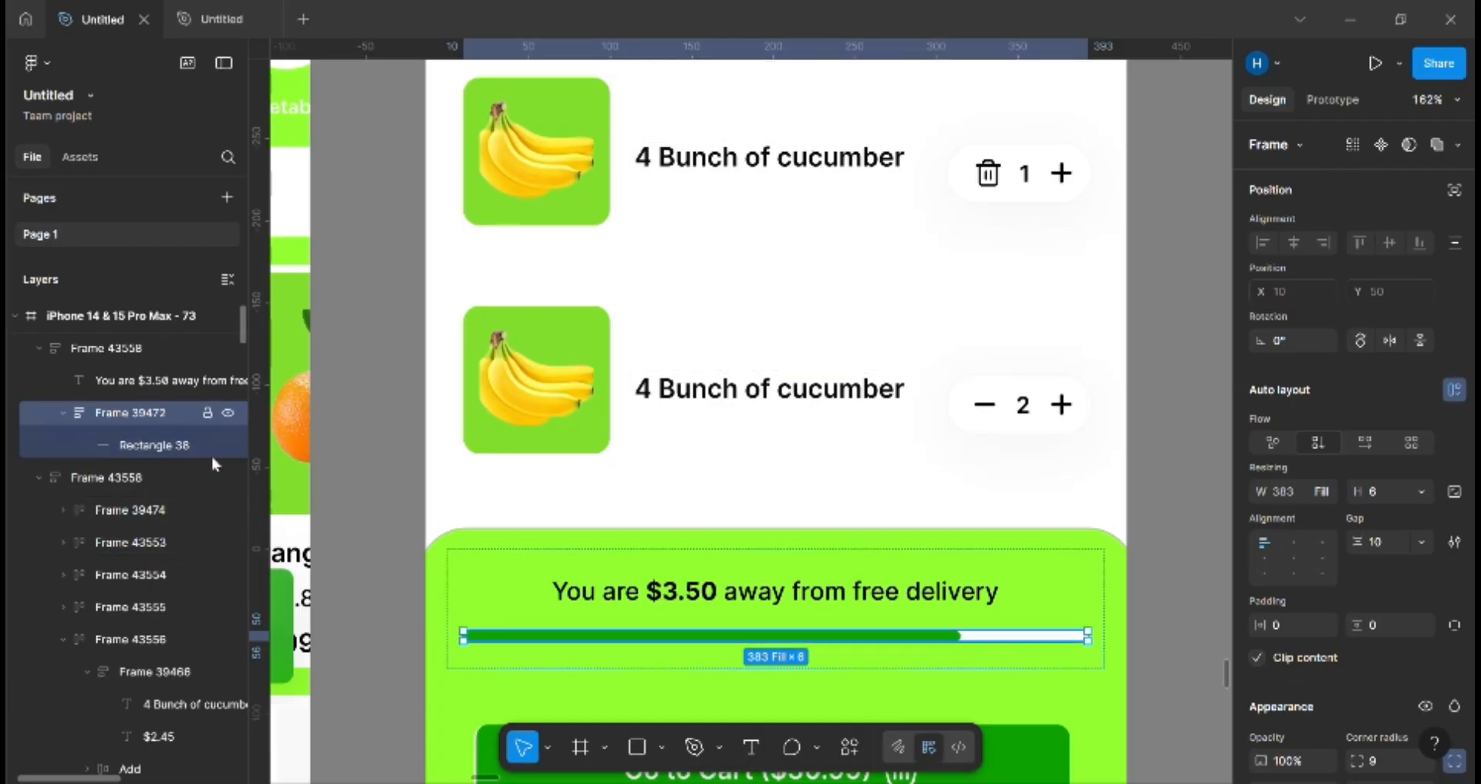
pyautogui.click(785, 598)
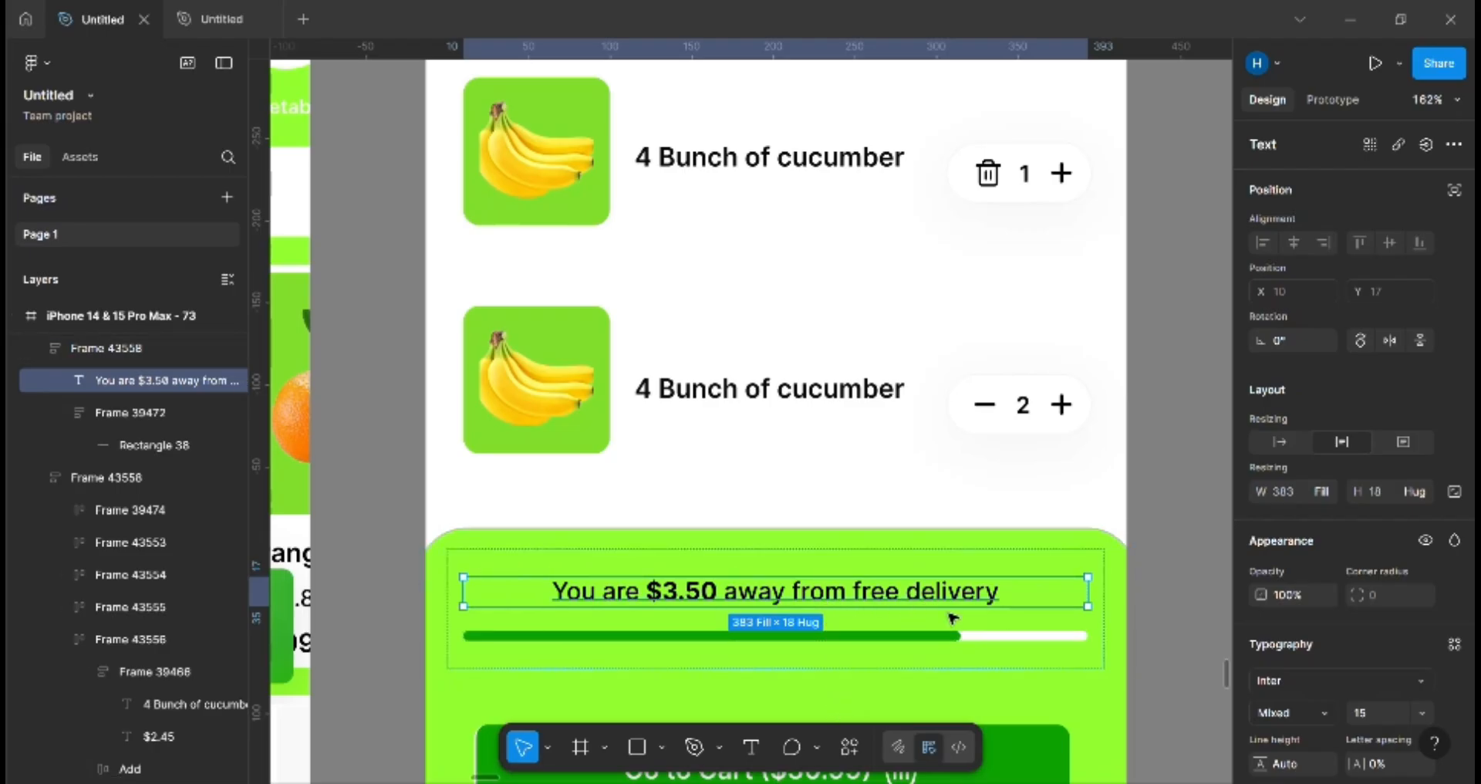
# Step: Examine the Go to Cart button on the basket screen, including its label, basket icon and nested count badge
pyautogui.scroll(-3, 947, 615)
pyautogui.click(671, 516)
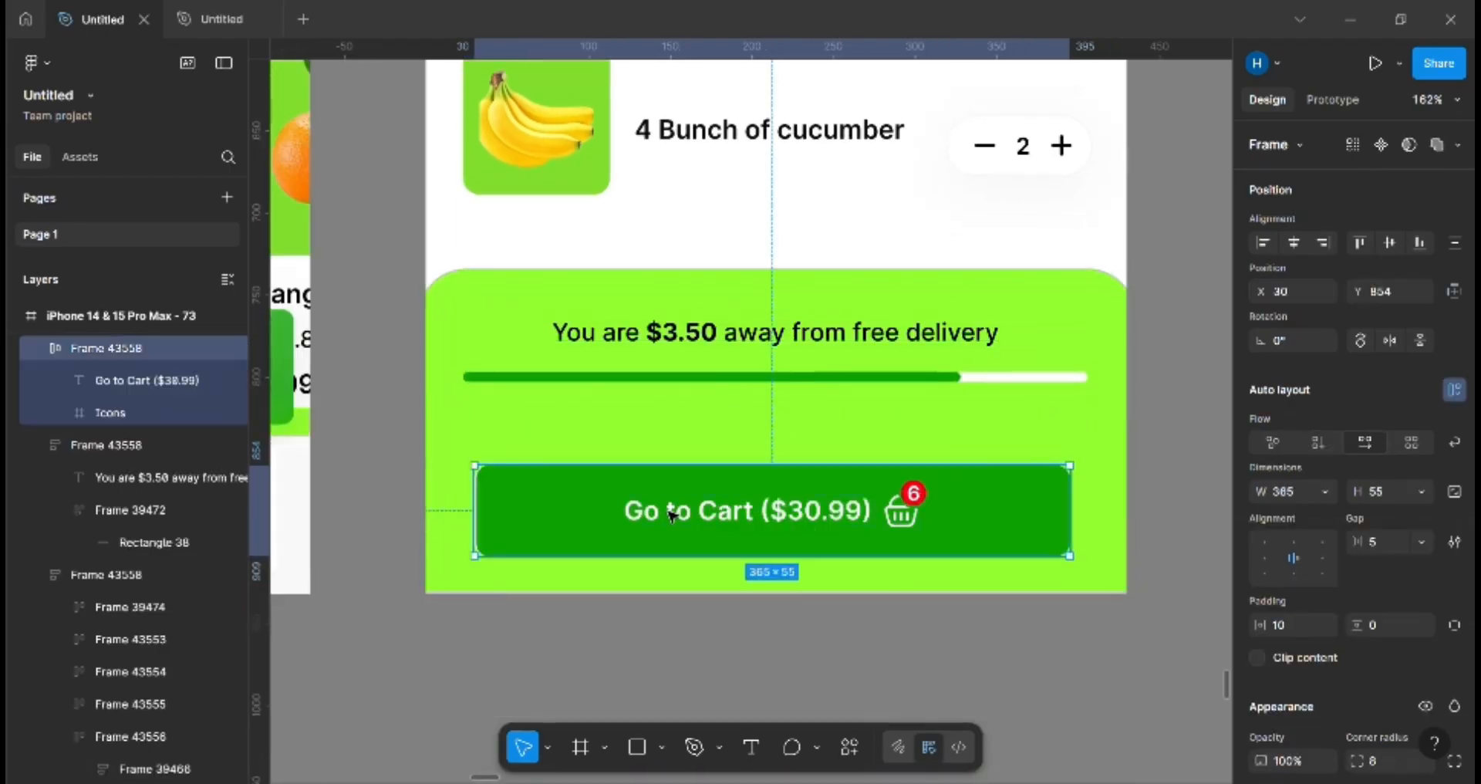
pyautogui.click(916, 532)
pyautogui.click(949, 501)
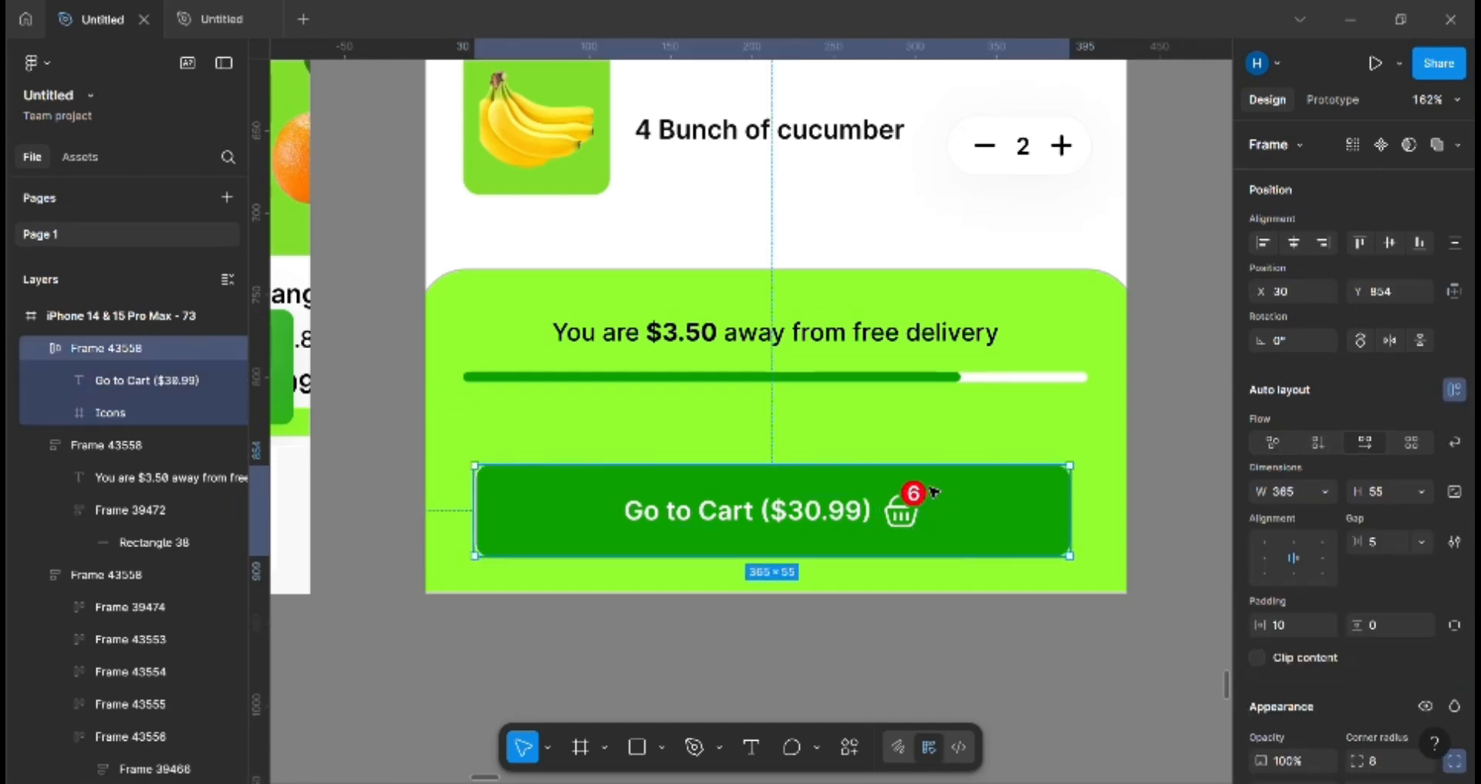
pyautogui.click(902, 522)
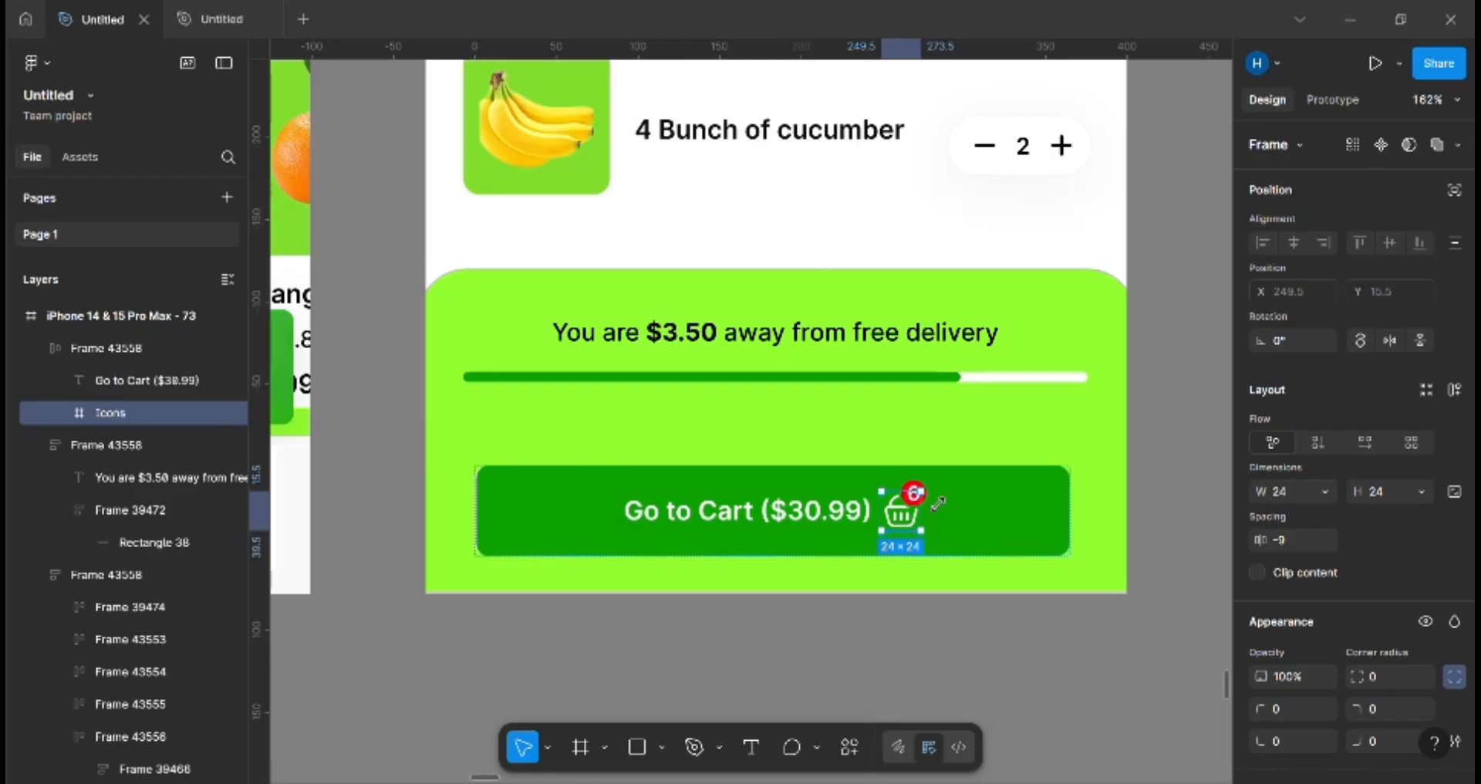
pyautogui.click(838, 522)
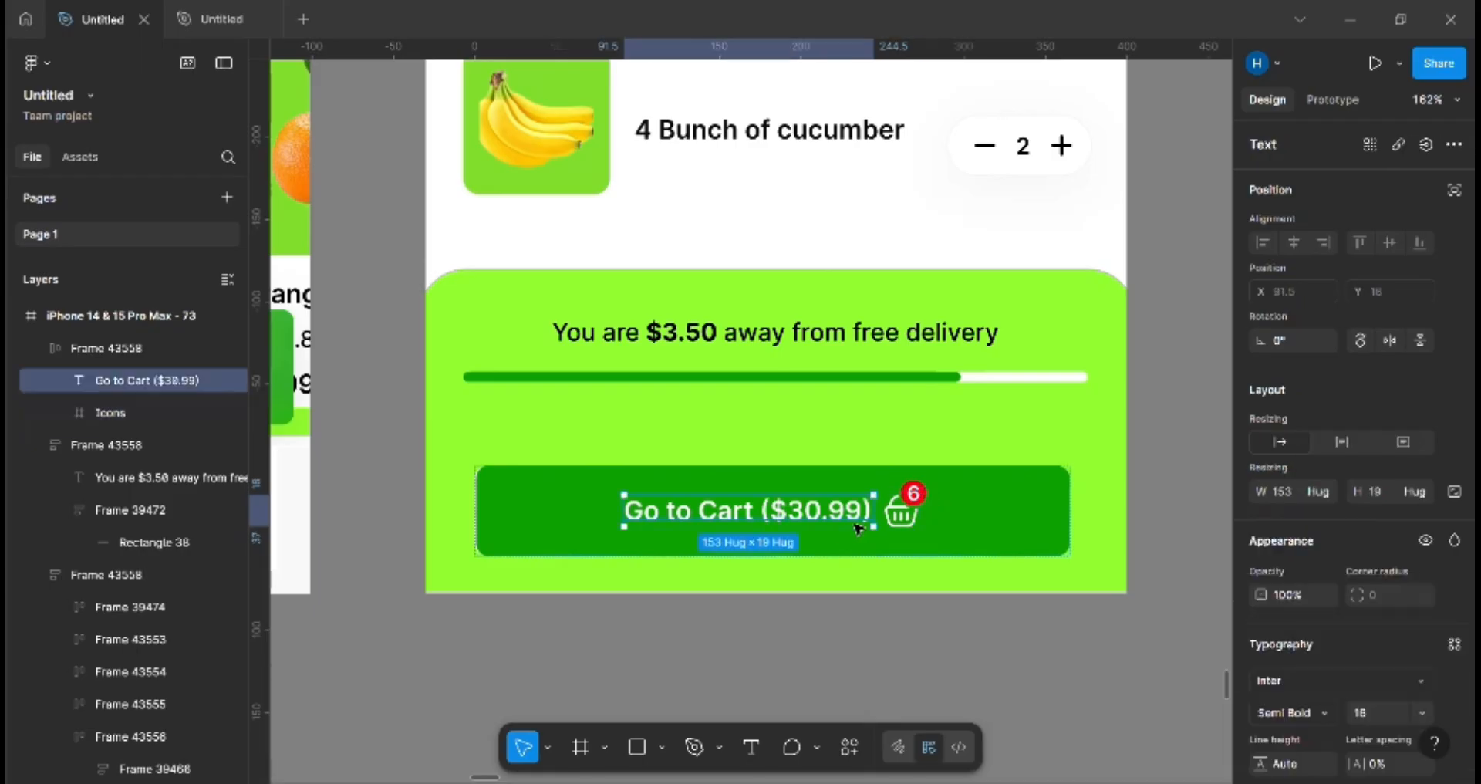
pyautogui.click(907, 529)
pyautogui.click(854, 528)
pyautogui.keyDown('ctrl'); pyautogui.click(926, 495); pyautogui.keyUp('ctrl')
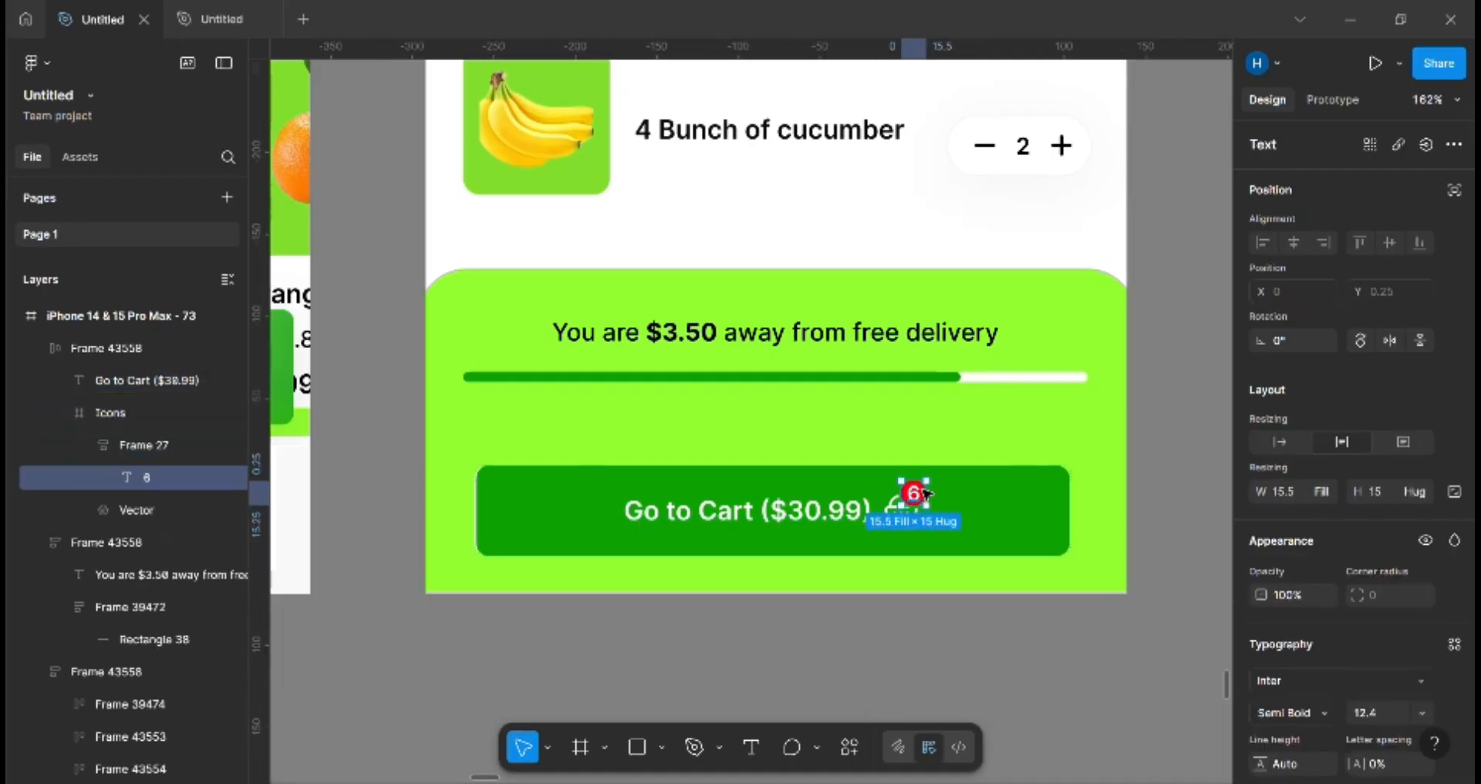
pyautogui.click(947, 503)
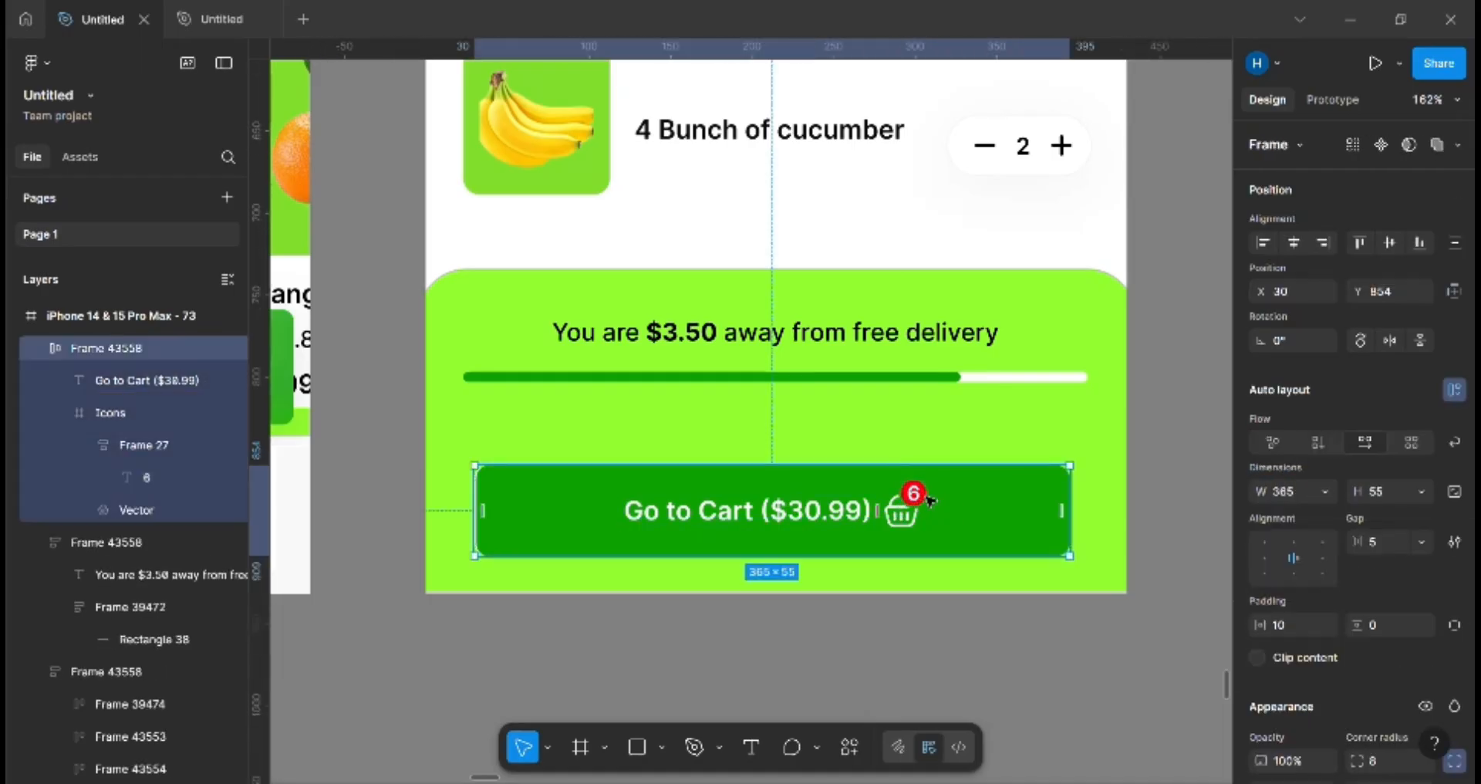
pyautogui.click(931, 502)
pyautogui.click(949, 502)
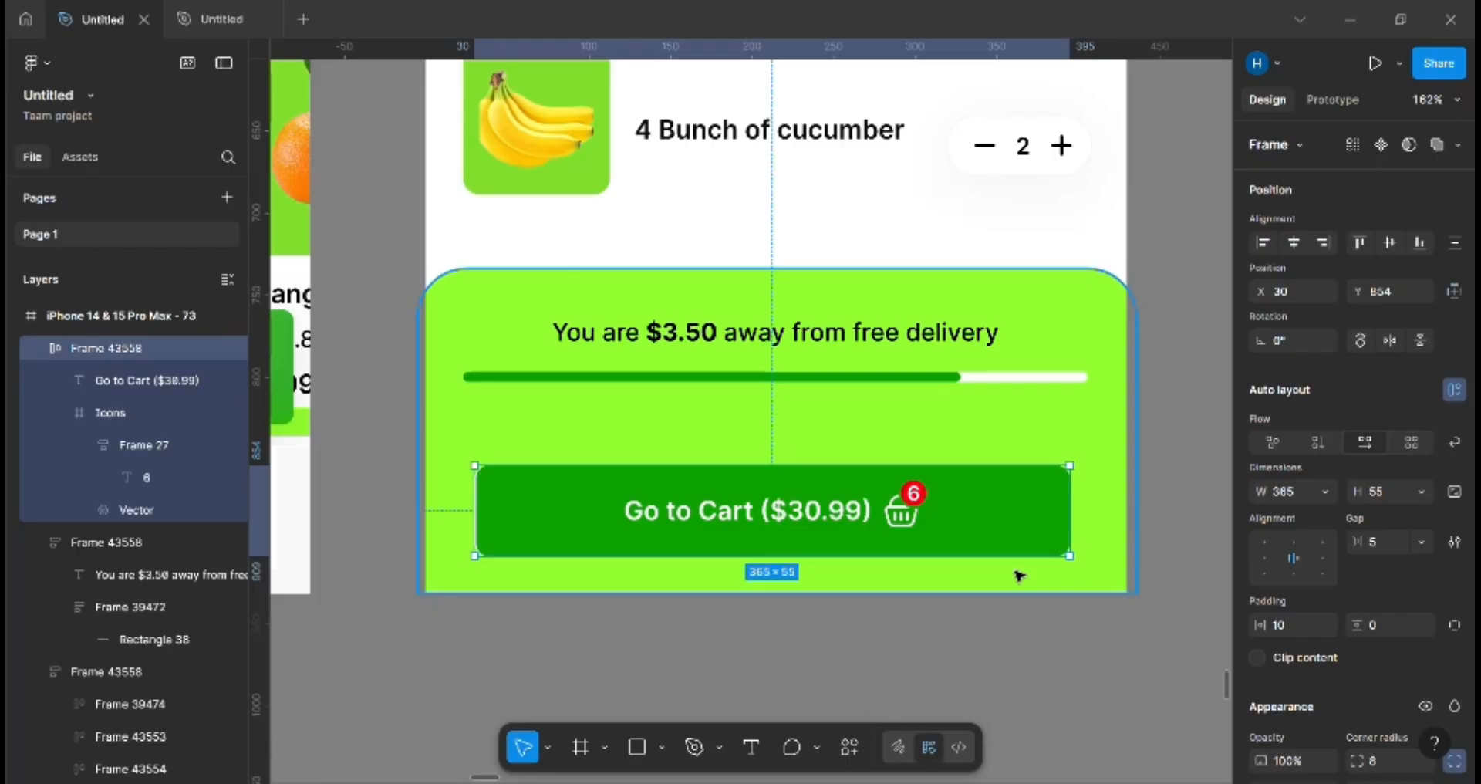
pyautogui.scroll(-4, 1019, 574)
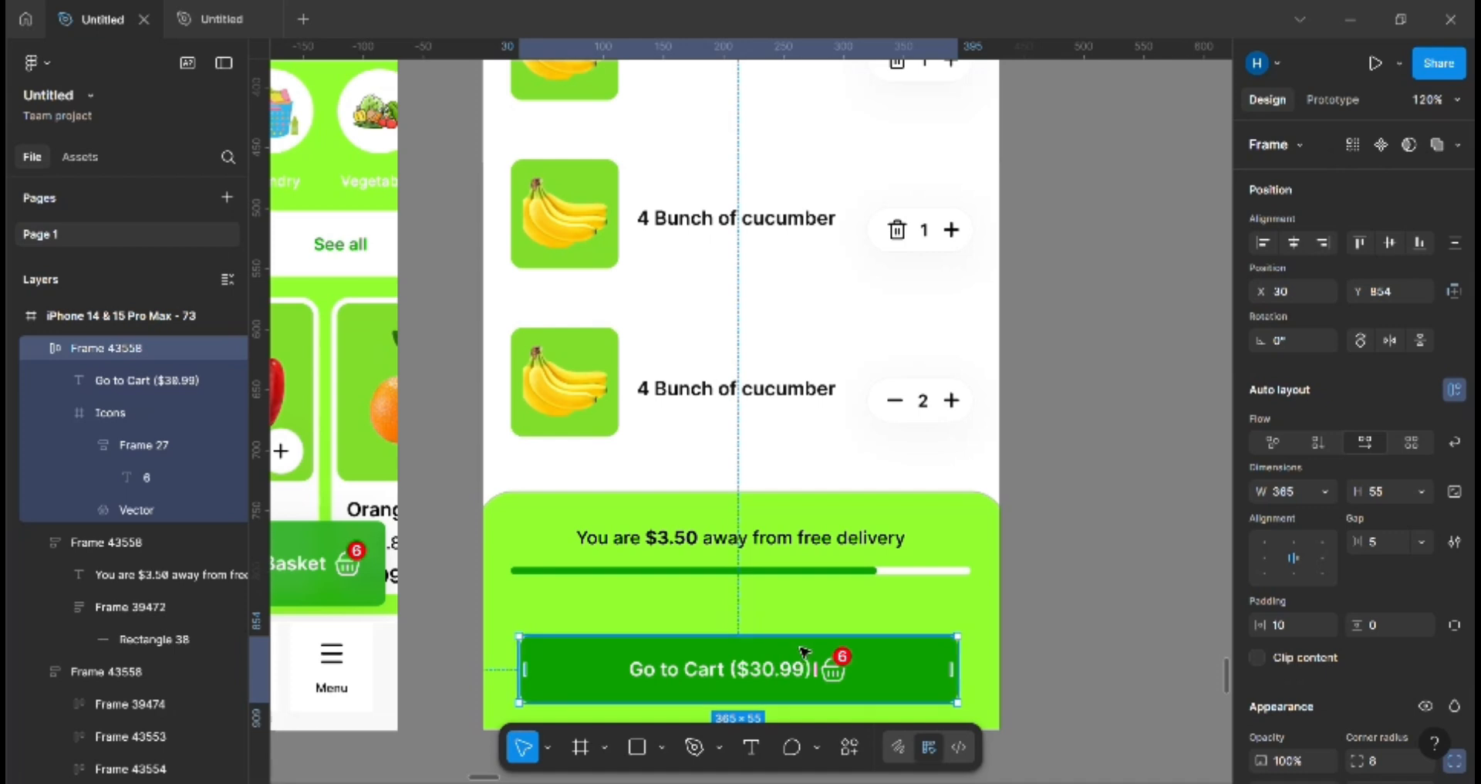
pyautogui.scroll(-3, 824, 639)
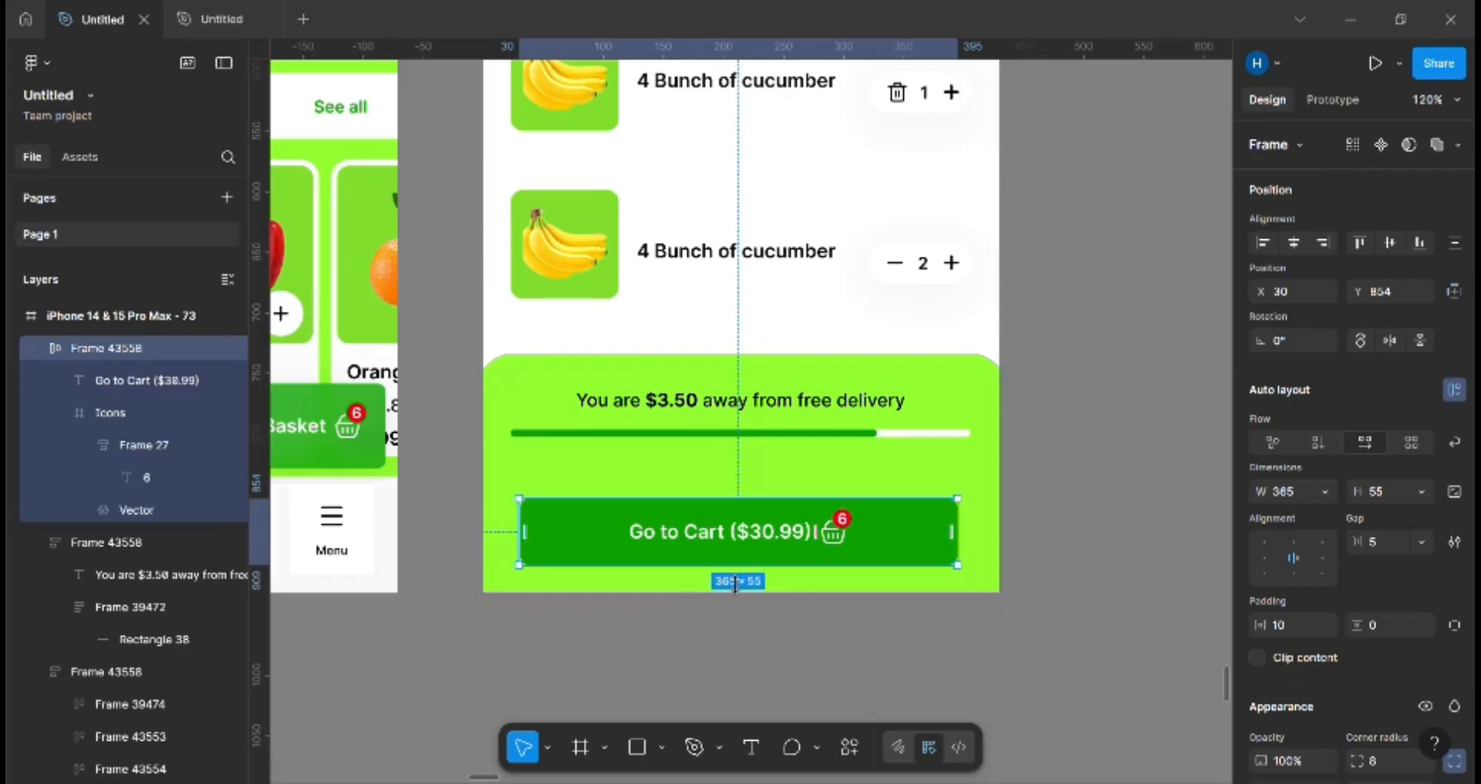
pyautogui.scroll(-3, 781, 679)
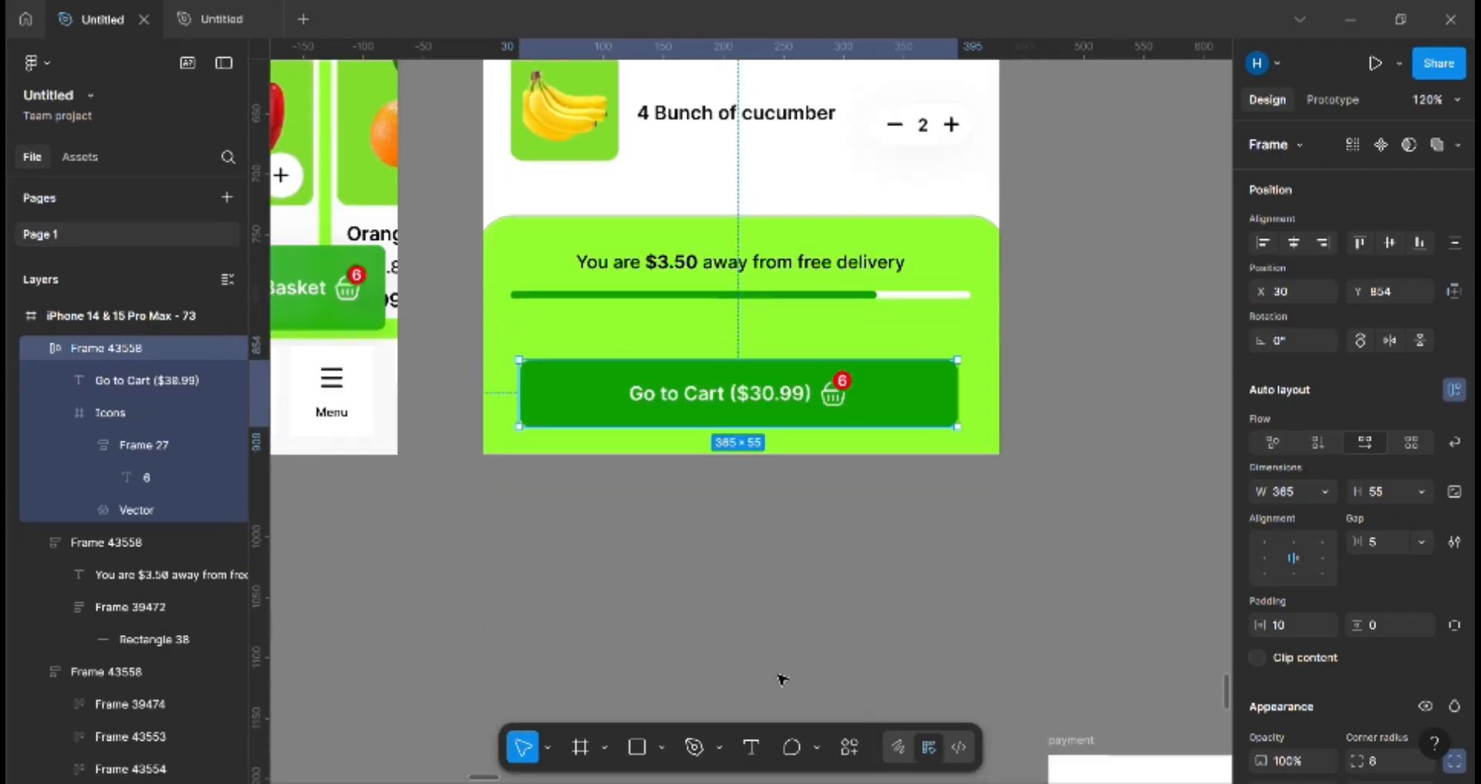
pyautogui.click(580, 747)
pyautogui.moveTo(567, 571); pyautogui.dragTo(963, 627)
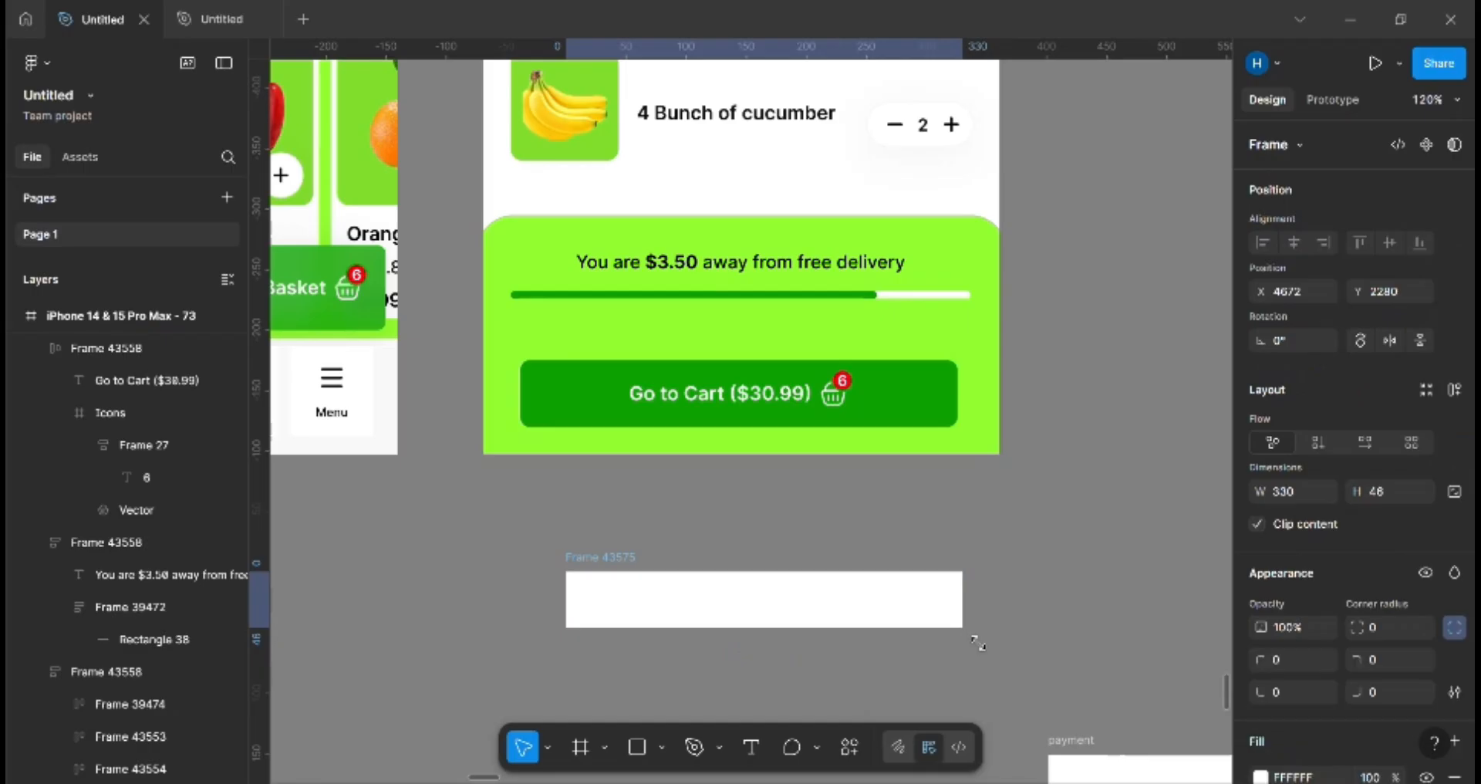
pyautogui.hotkey('ctrl', 'z')
# Step: Add a standalone text layer with a first name as sample text below the basket screen and shift it slightly sideways
pyautogui.click(761, 753)
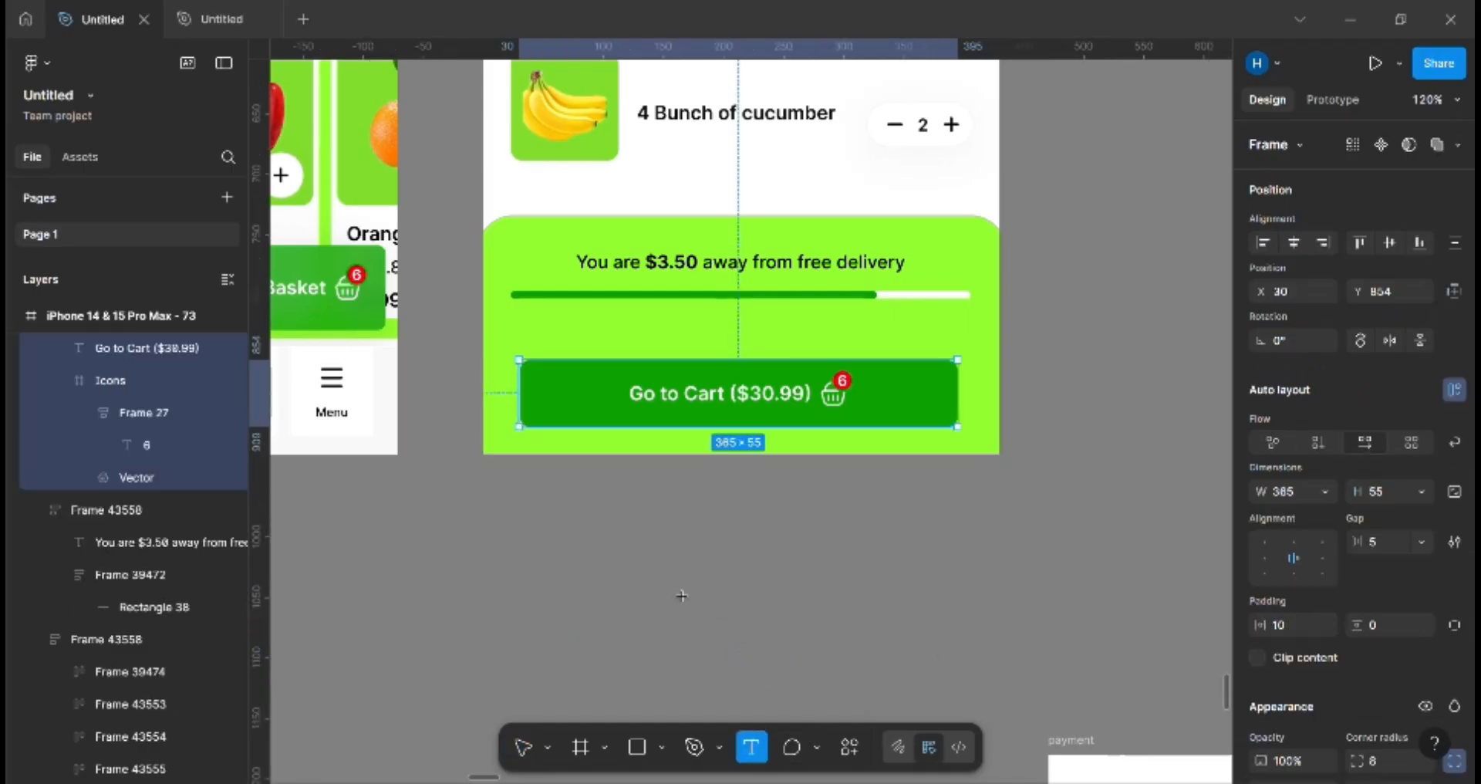
pyautogui.click(670, 585)
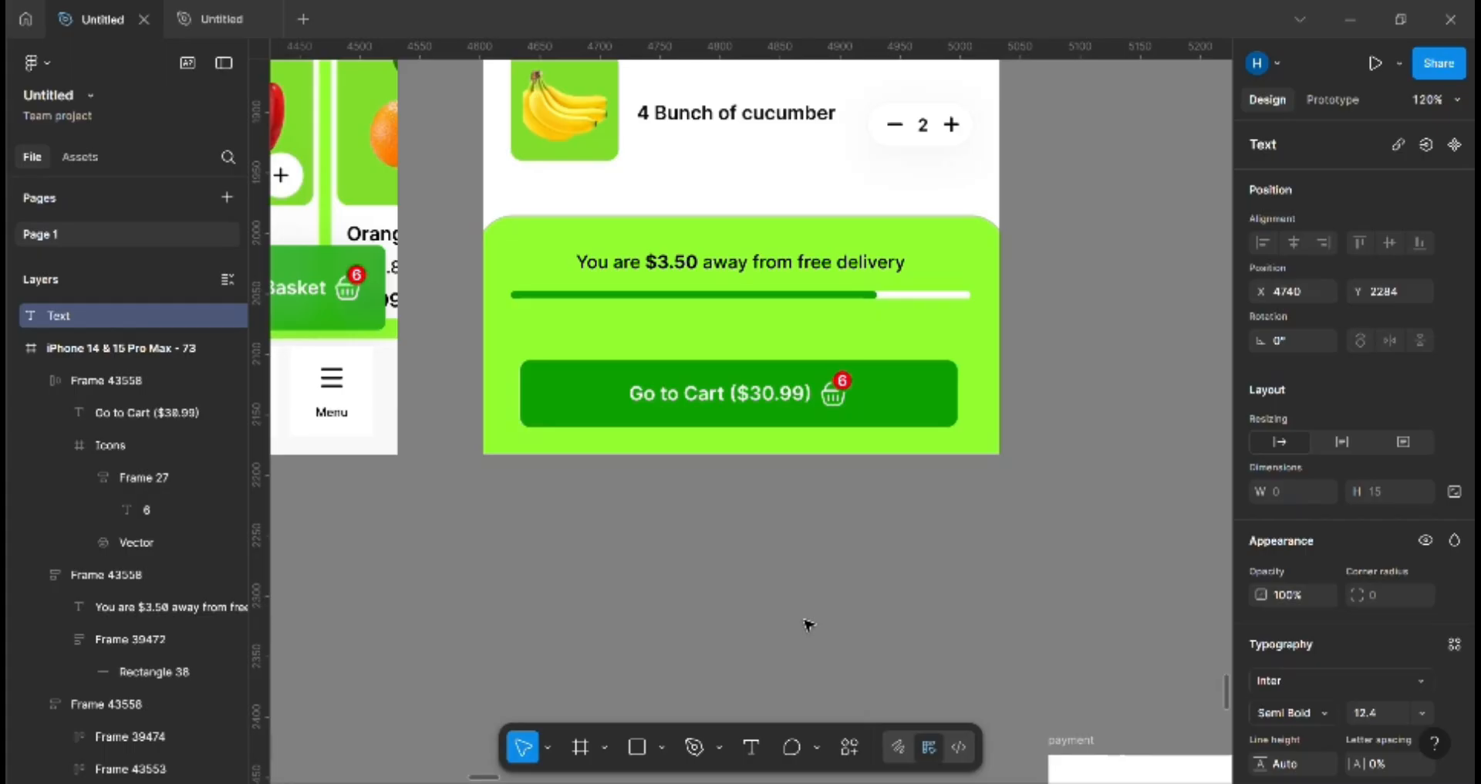
pyautogui.write('george')
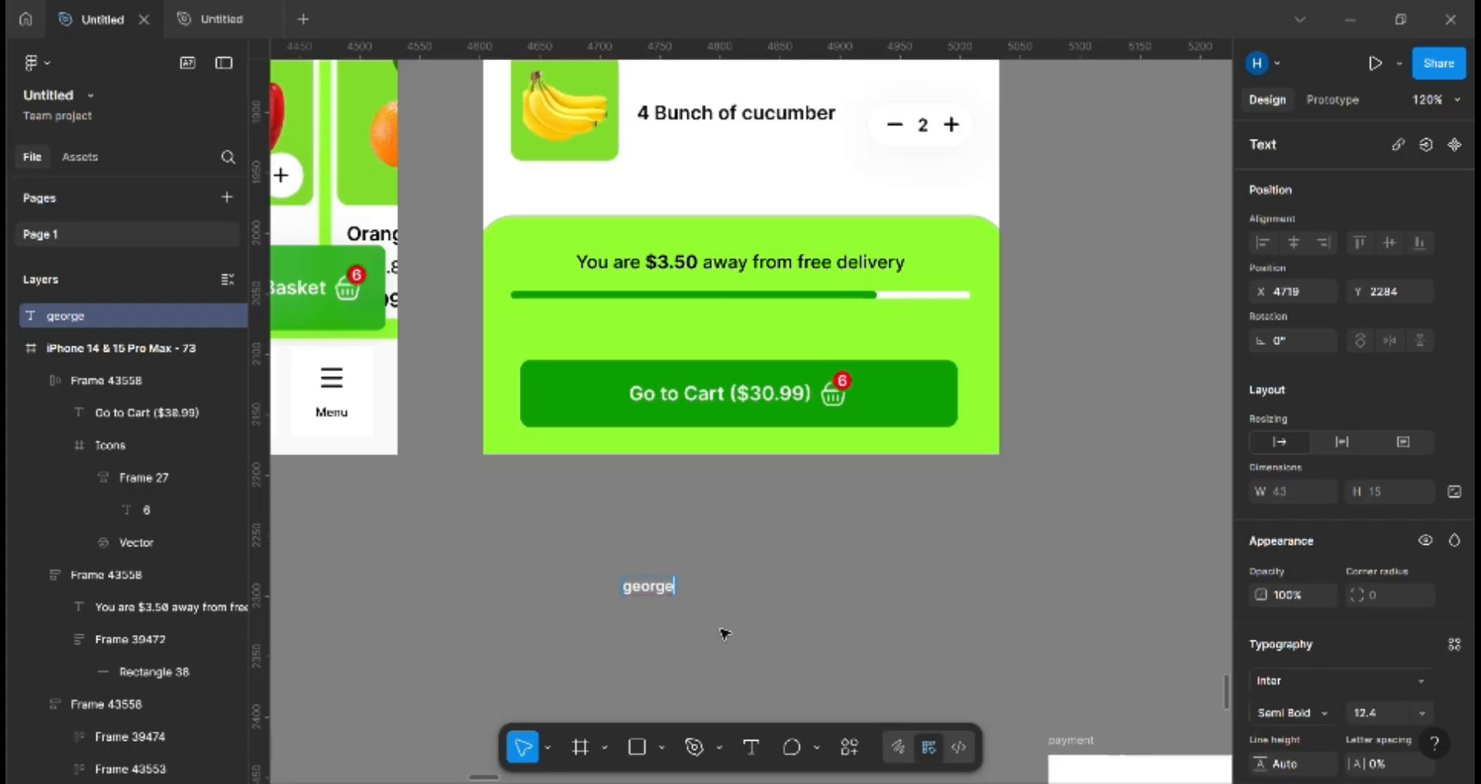
pyautogui.press('Escape')
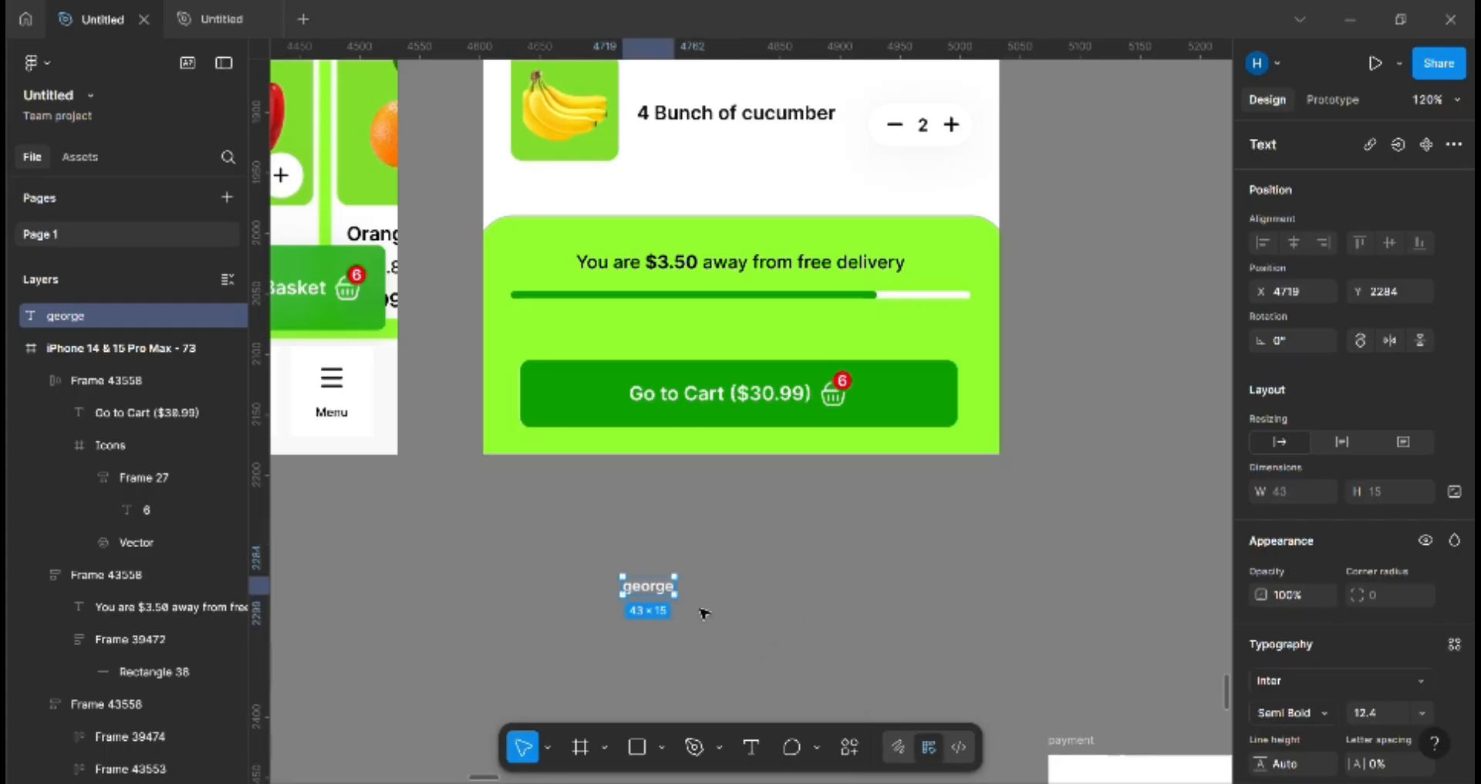
pyautogui.moveTo(693, 607); pyautogui.dragTo(746, 653)
pyautogui.click(793, 609)
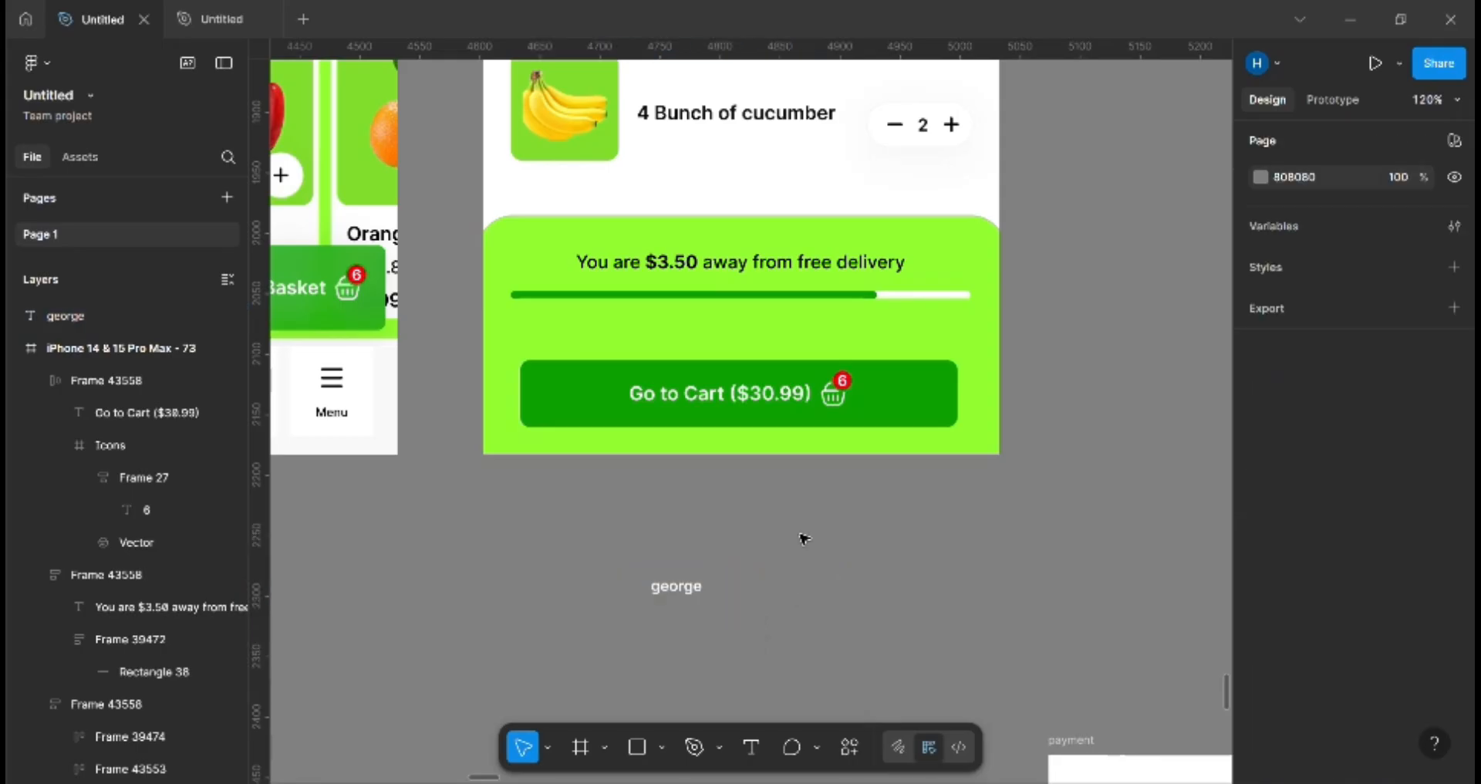
# Step: Duplicate the basket icon with its count badge inside the Go to Cart button
pyautogui.doubleClick(841, 411)
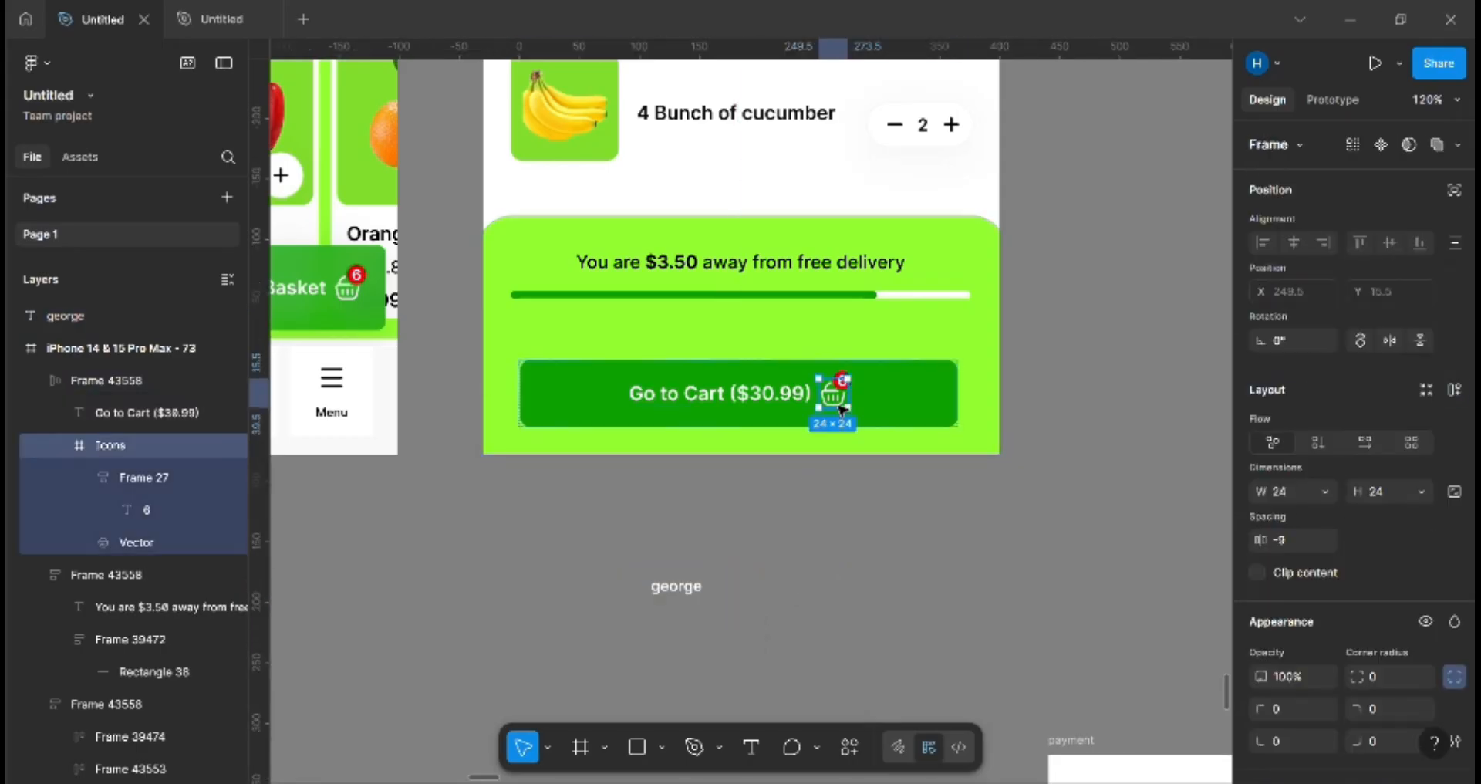
pyautogui.hotkey('ctrl', 'd')
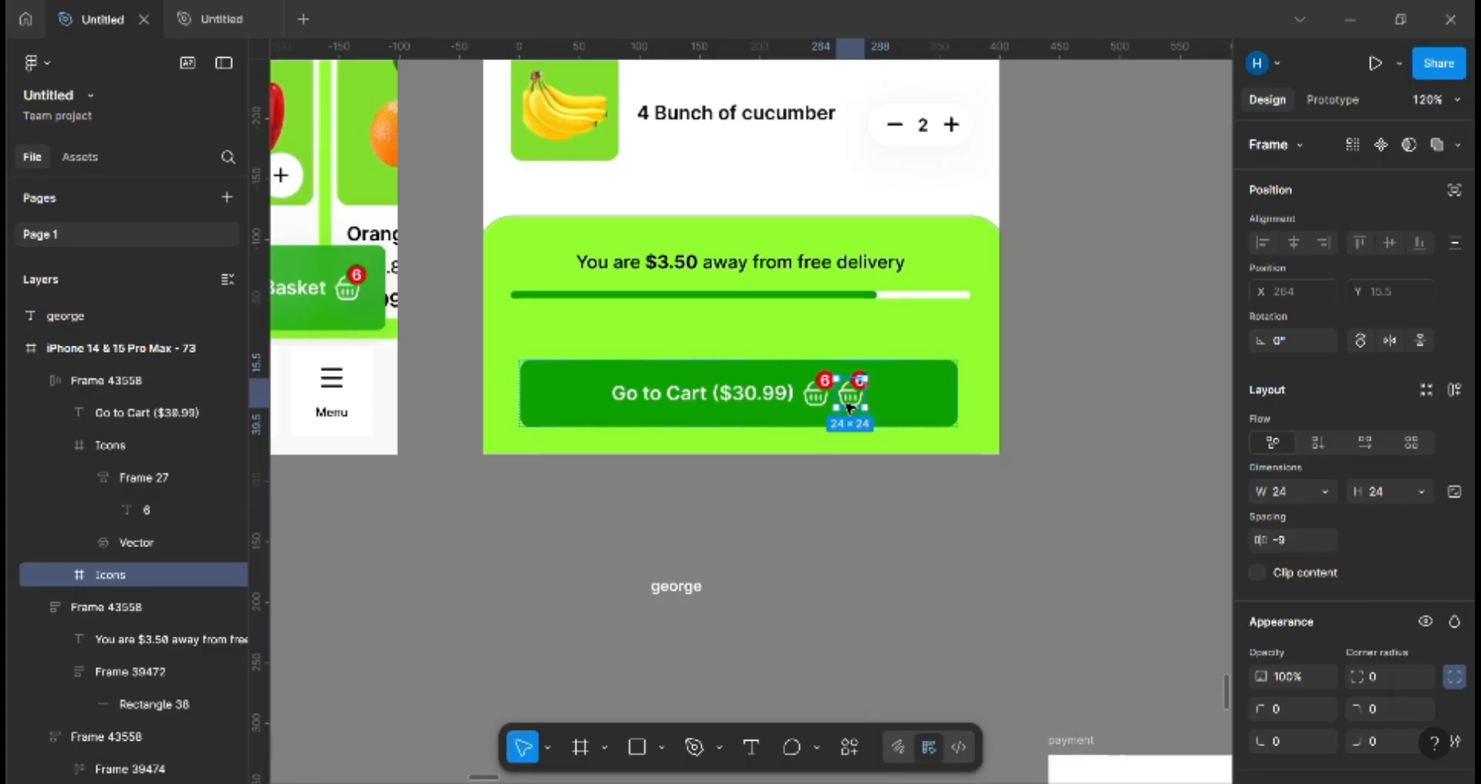
pyautogui.scroll(5, 856, 424)
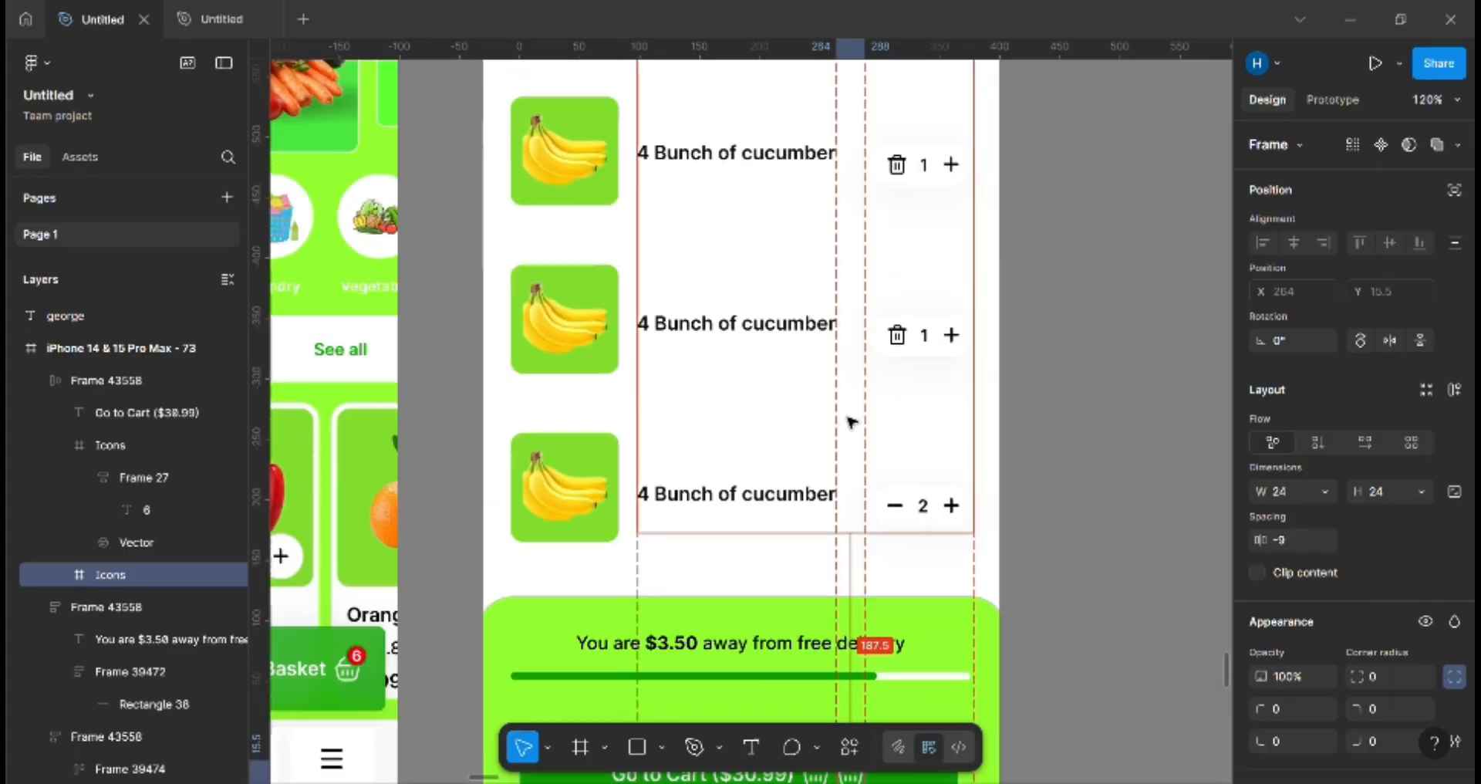
pyautogui.scroll(-4, 854, 423)
pyautogui.scroll(2, 855, 427)
pyautogui.scroll(5, 855, 427)
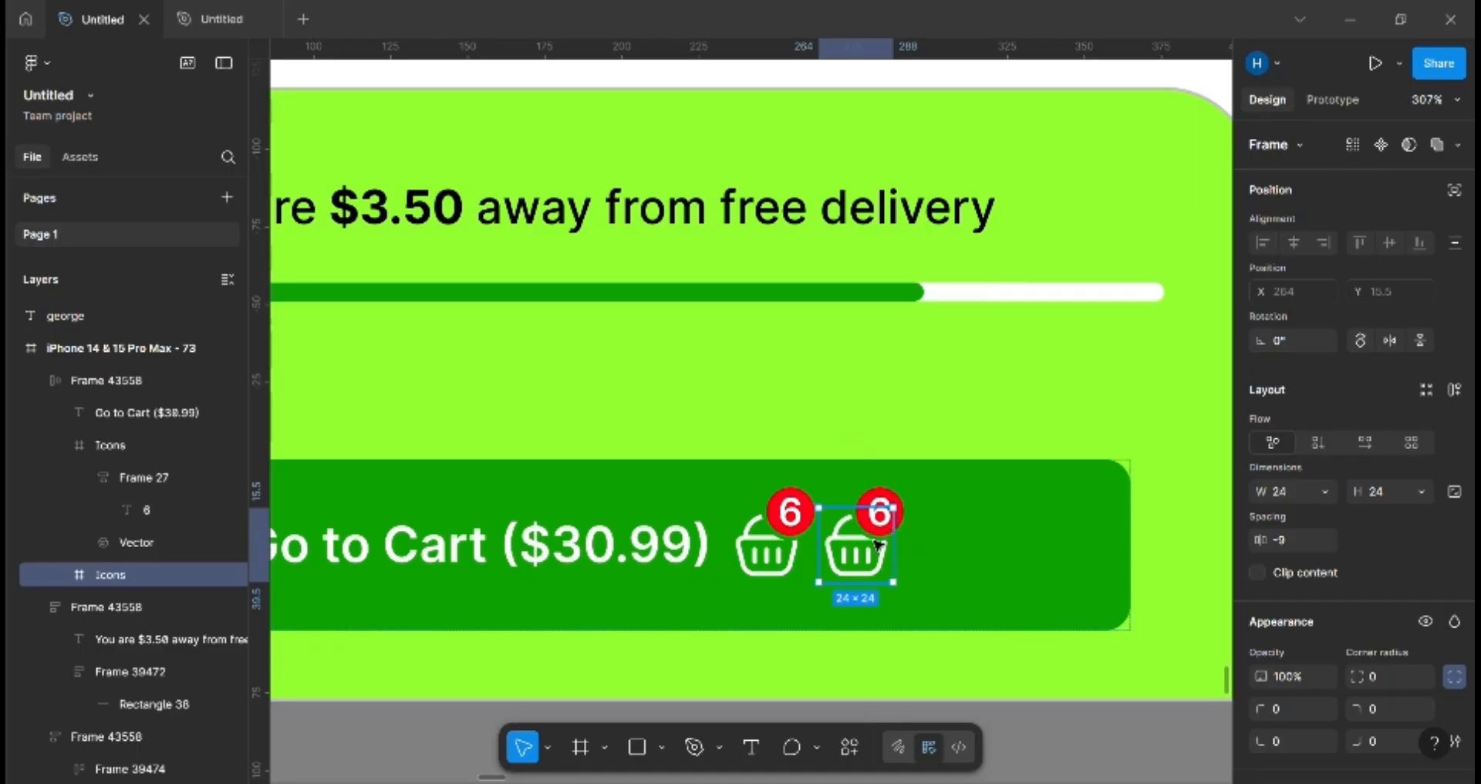
# Step: Examine the first basket icon's count badge and vector, including their fill and stroke settings
pyautogui.click(793, 521)
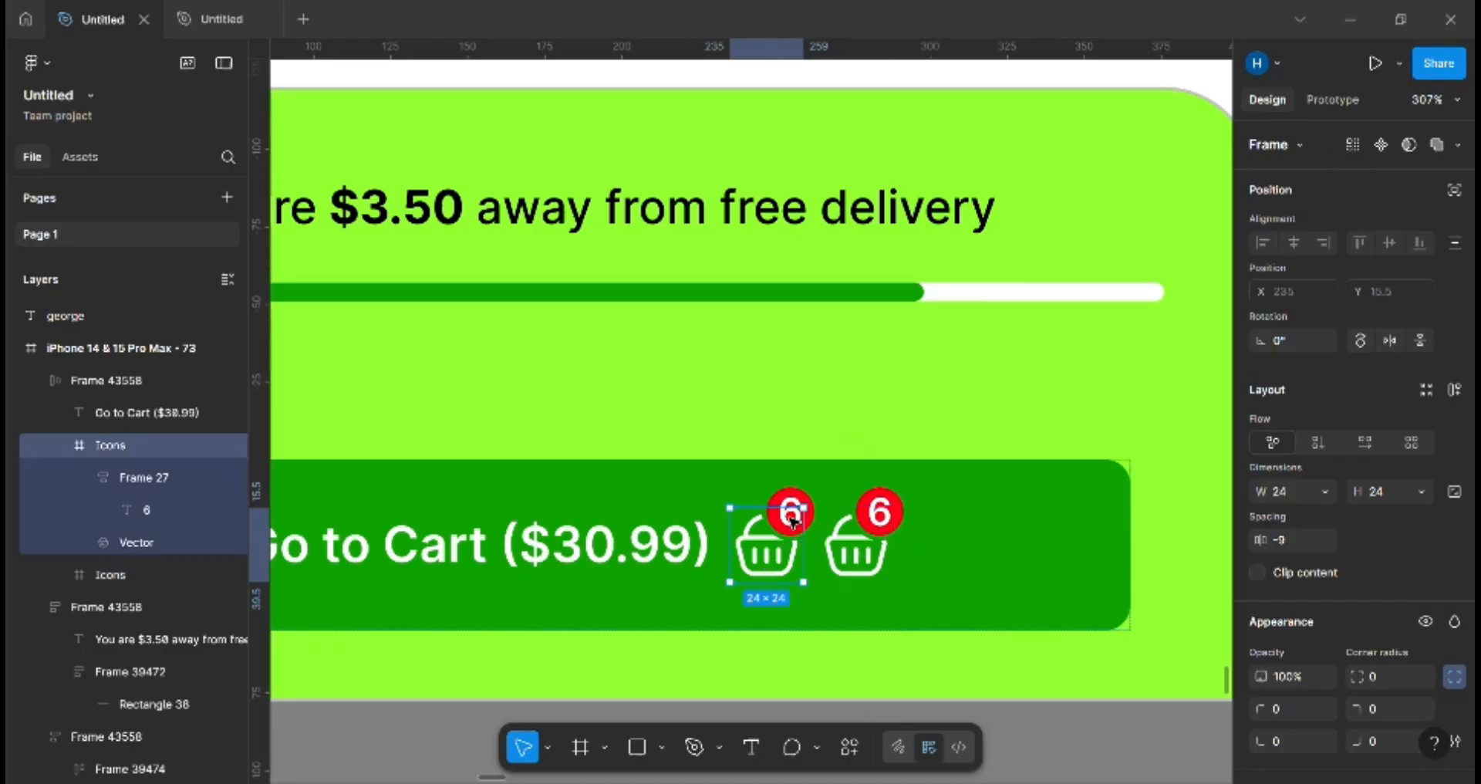
pyautogui.doubleClick(791, 532)
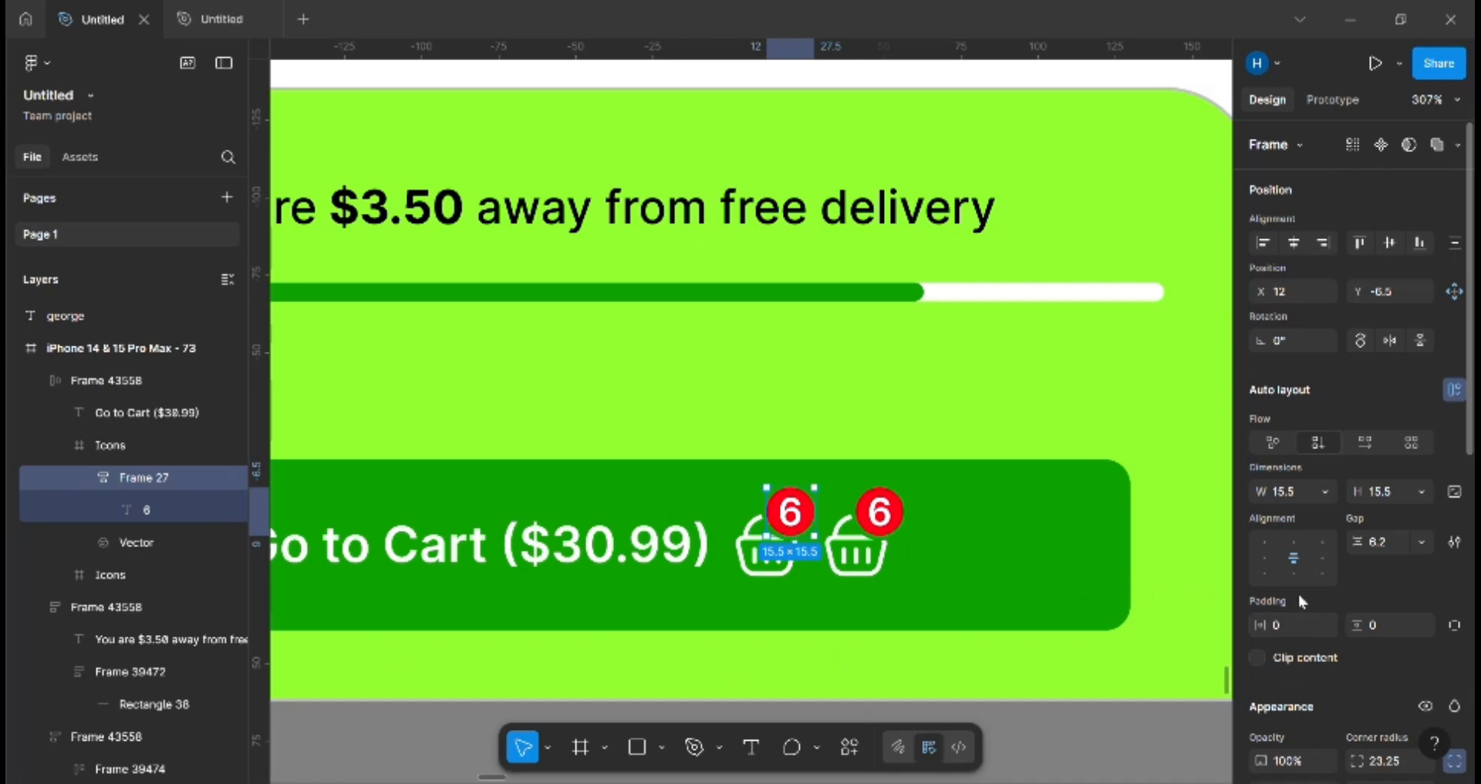
pyautogui.scroll(-6, 1302, 600)
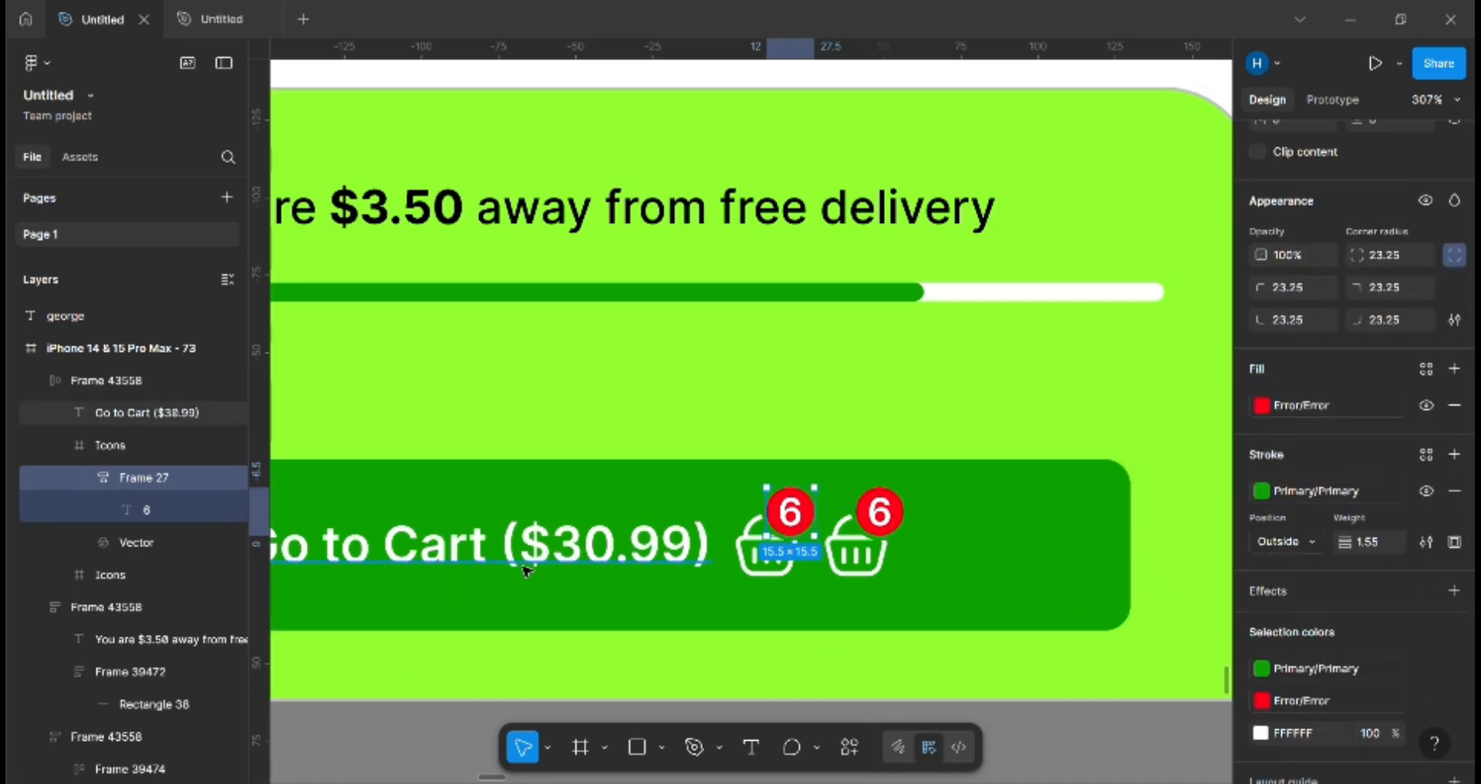
pyautogui.scroll(-3, 741, 563)
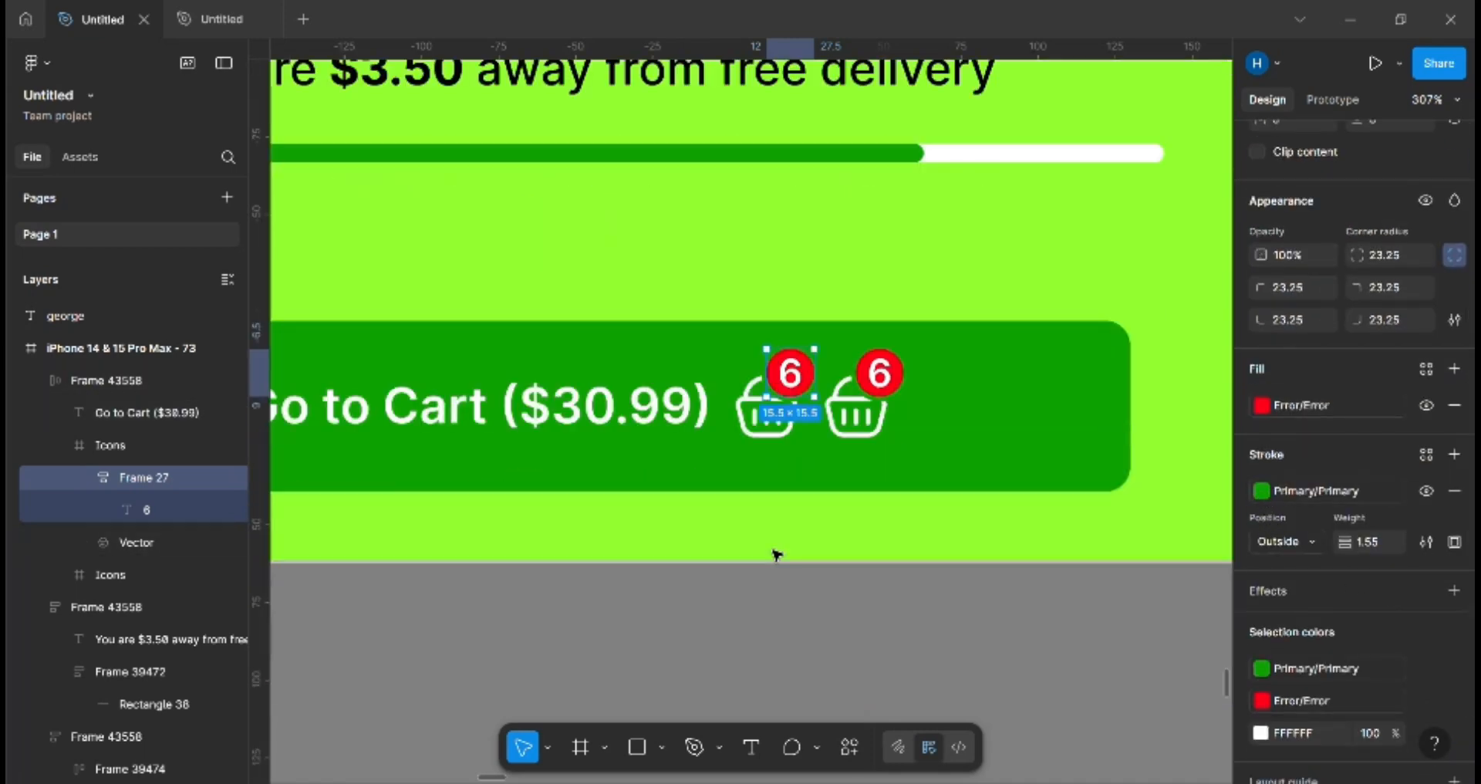
pyautogui.click(764, 432)
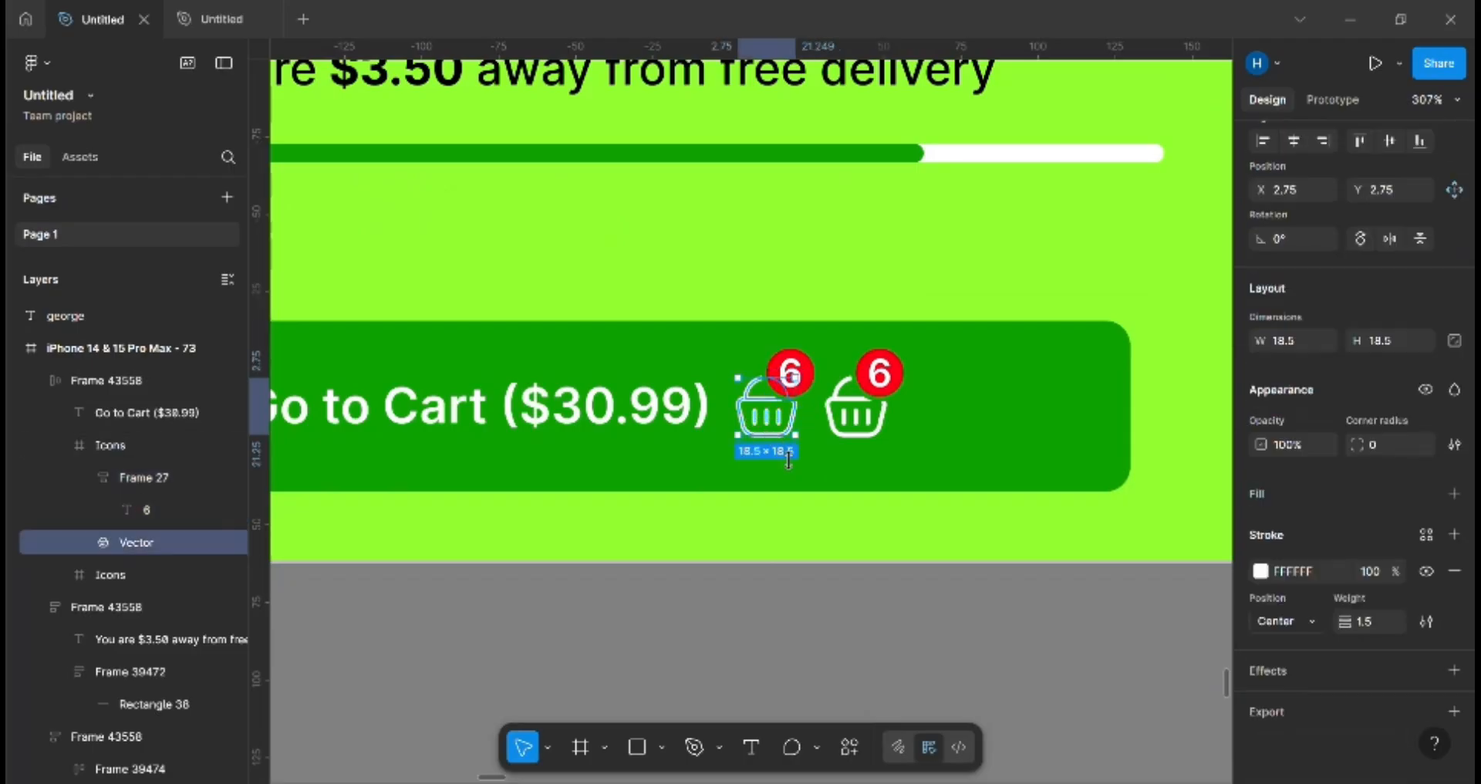
pyautogui.click(806, 535)
# Step: Try another duplicate of the basket icon in the Go to Cart button, and undo back to a single icon
pyautogui.click(775, 429)
pyautogui.click(775, 429)
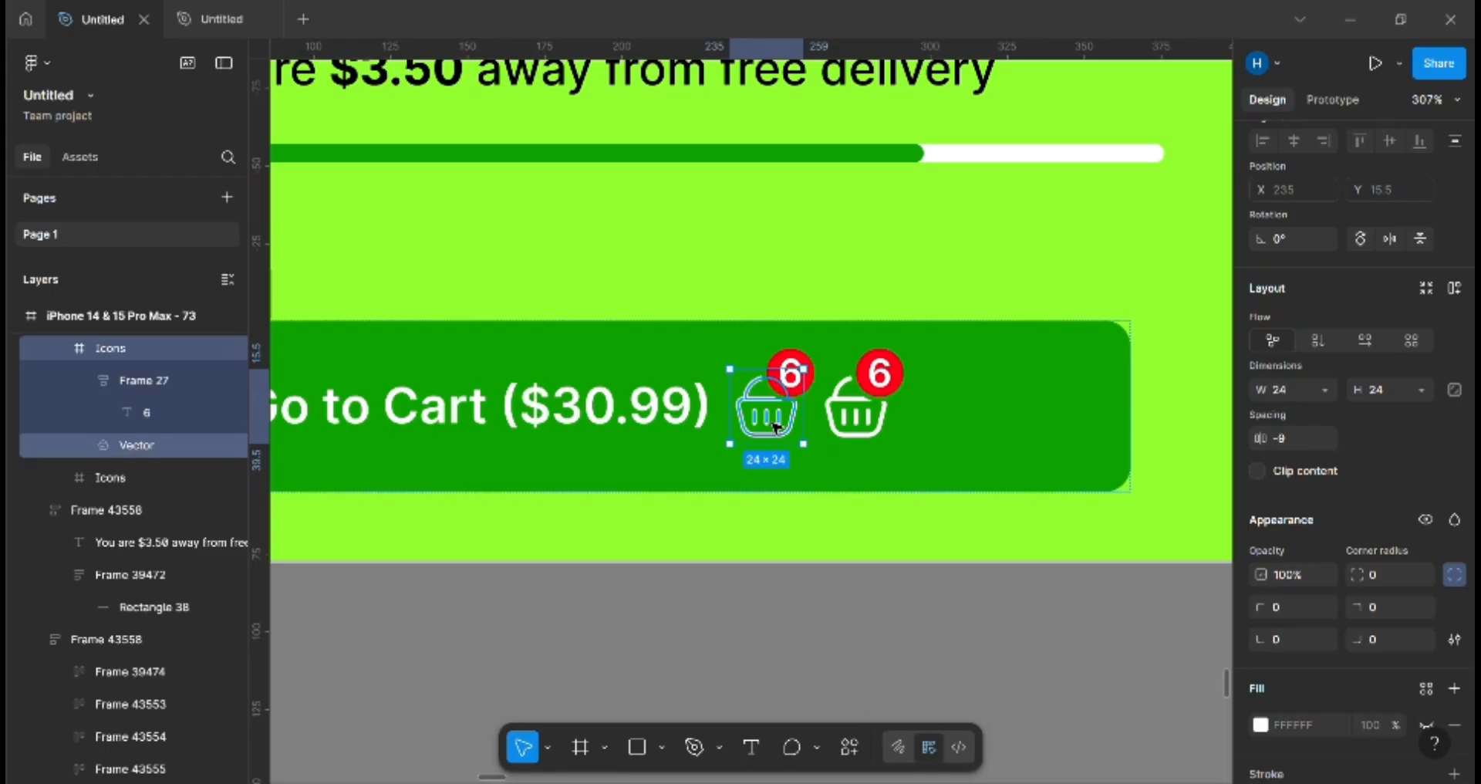
pyautogui.hotkey('ctrl', 'd')
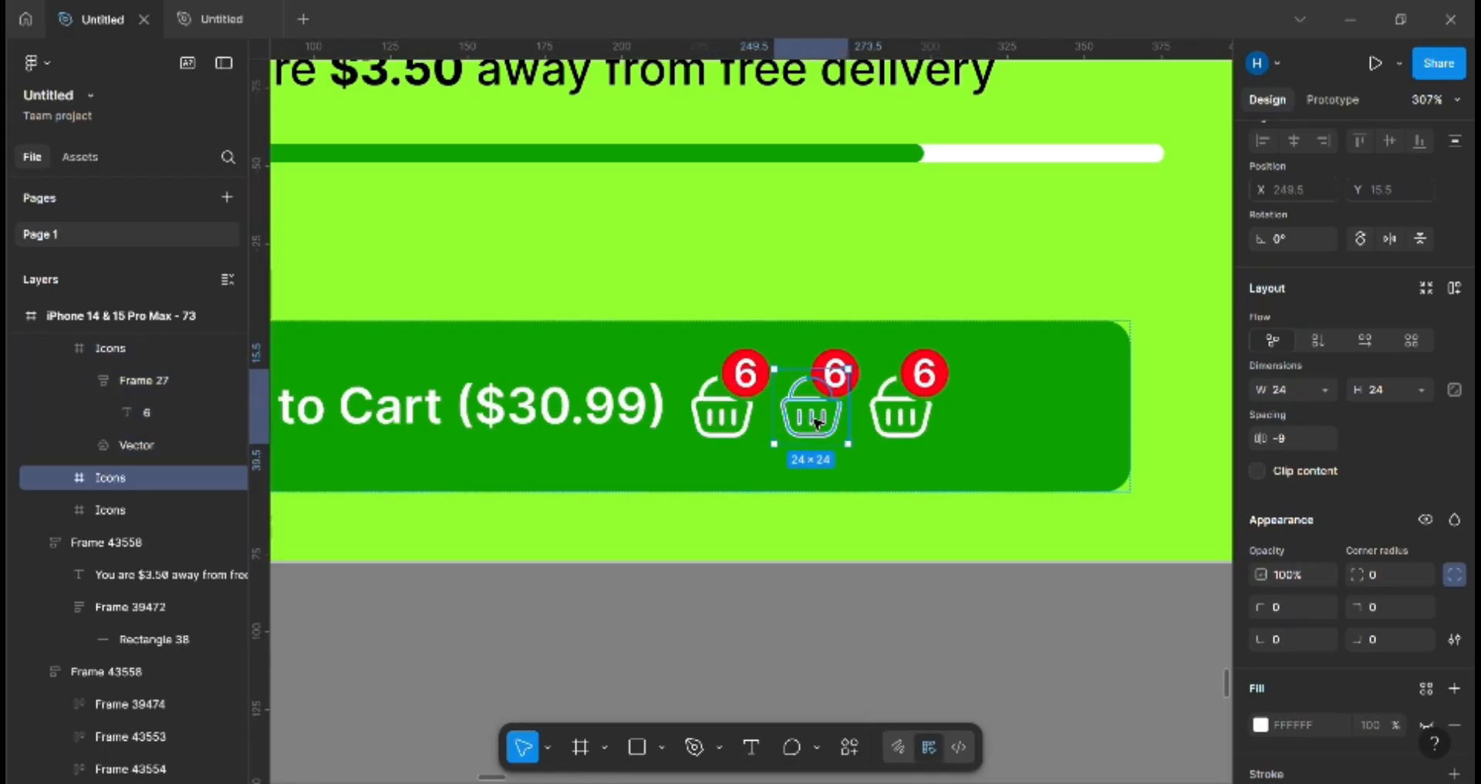
pyautogui.hotkey('ctrl', 'z')
pyautogui.hotkey('ctrl', 'z')
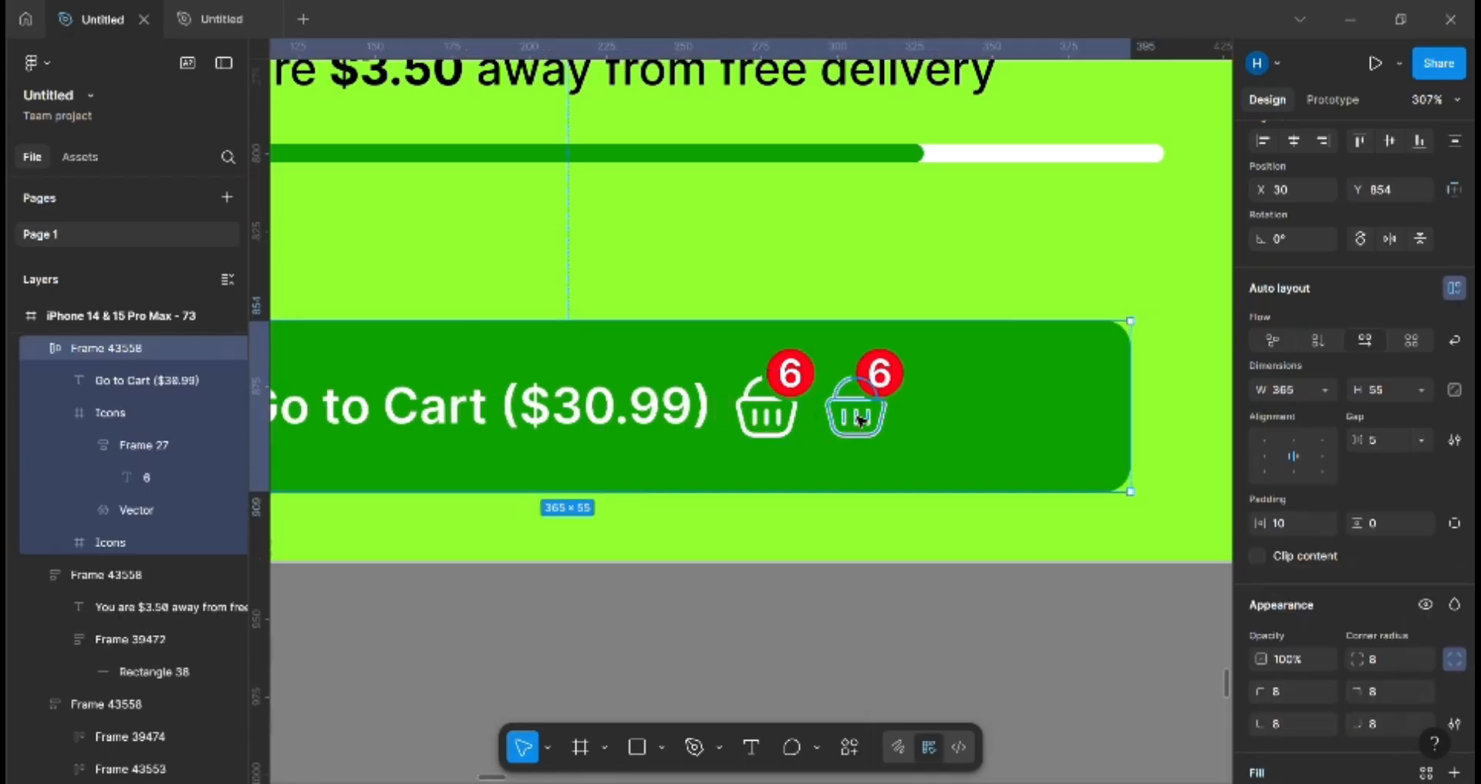
pyautogui.hotkey('ctrl', 'z')
pyautogui.hotkey('ctrl', 'z')
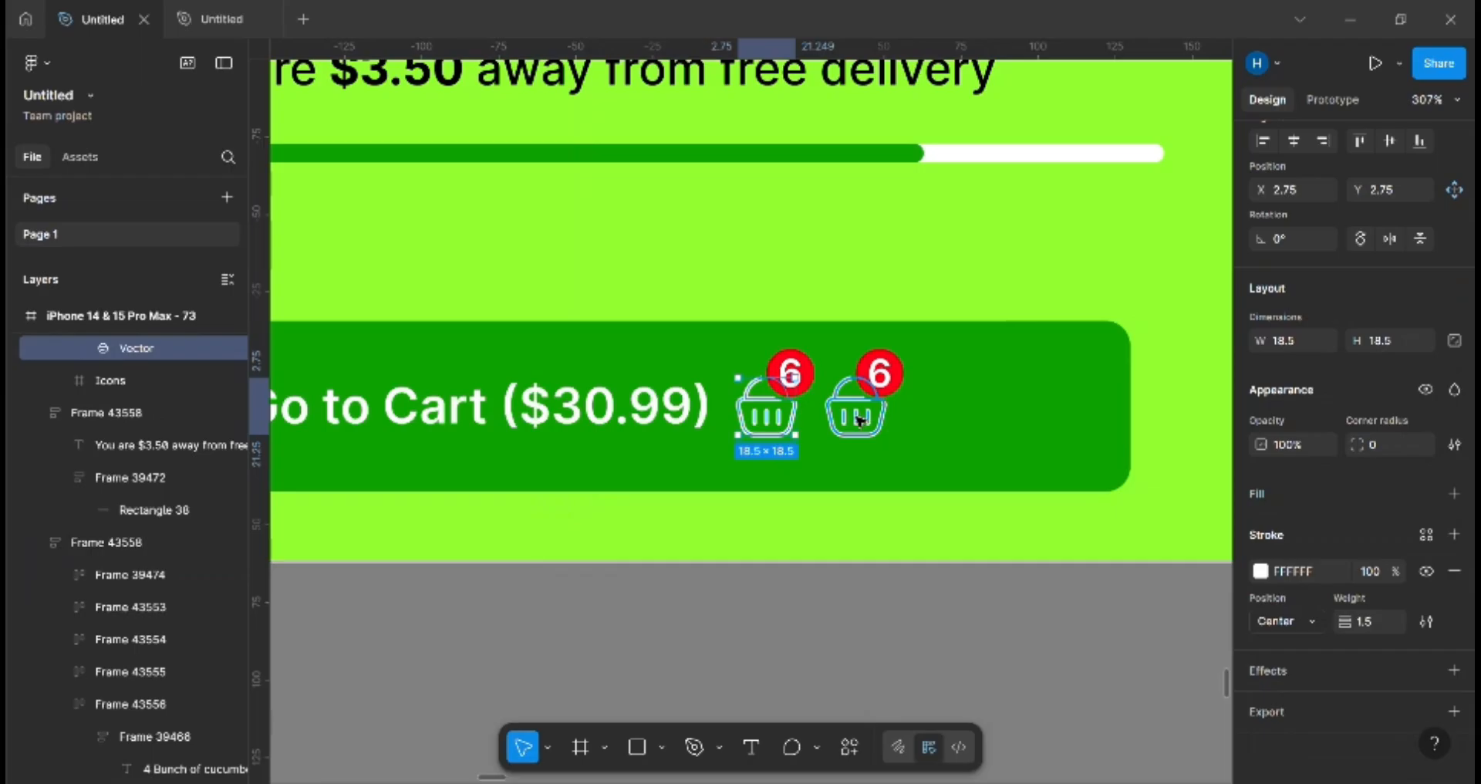
pyautogui.hotkey('ctrl', 'z')
pyautogui.click(858, 420)
pyautogui.hotkey('ctrl', 'z')
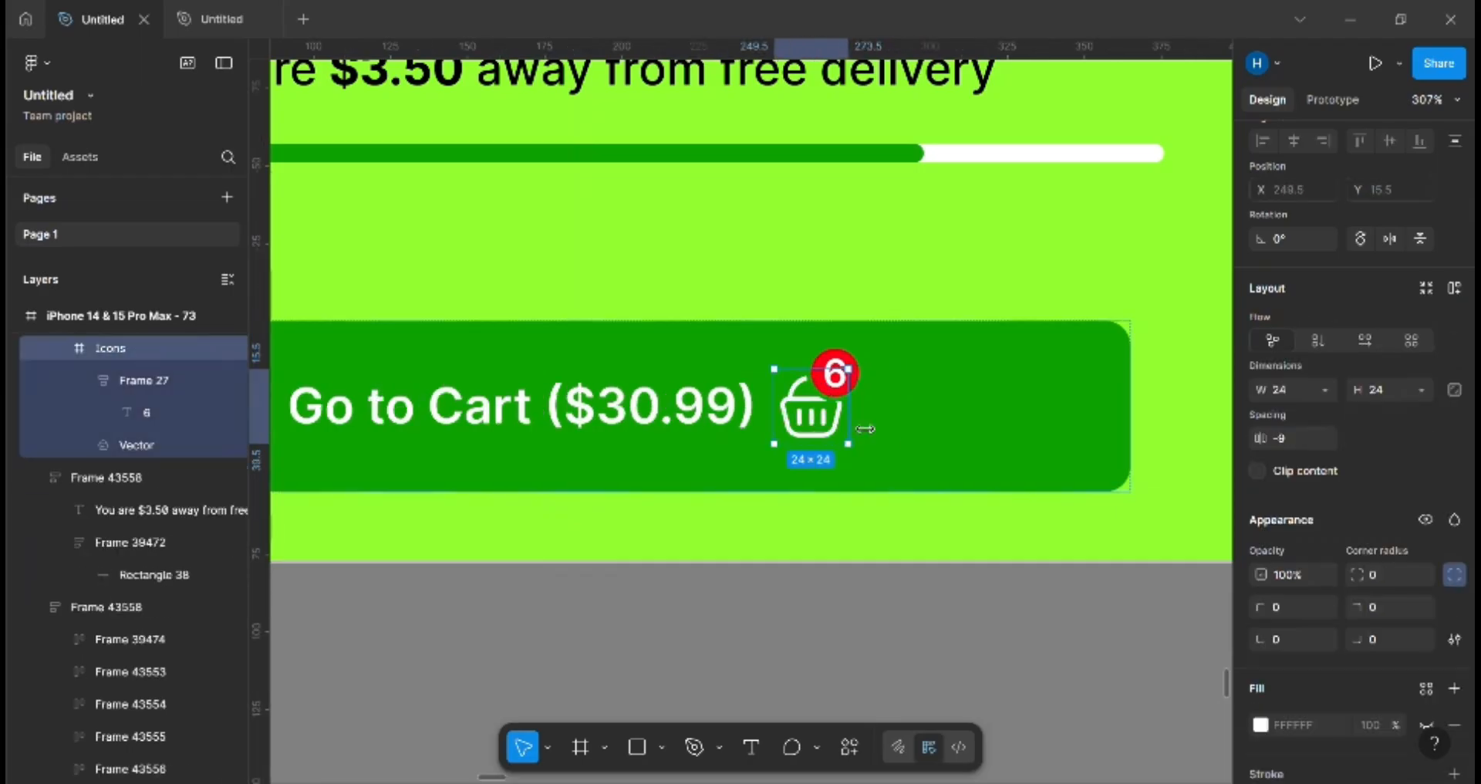
# Step: Duplicate the Go to Cart button's basket icon and move the copy onto the empty canvas below the basket screen
pyautogui.hotkey('ctrl', 'd')
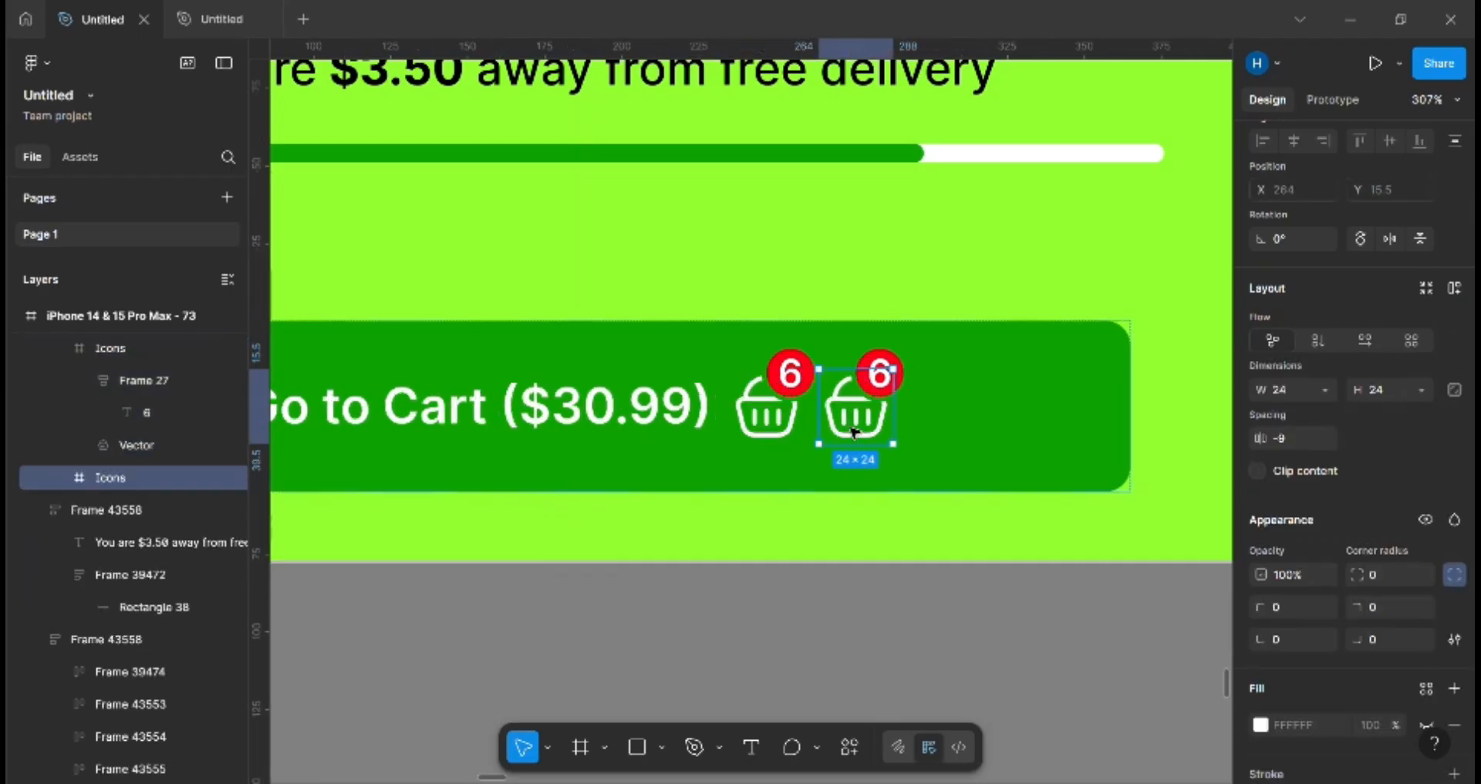
pyautogui.moveTo(856, 420); pyautogui.dragTo(813, 772)
pyautogui.scroll(-7, 765, 168)
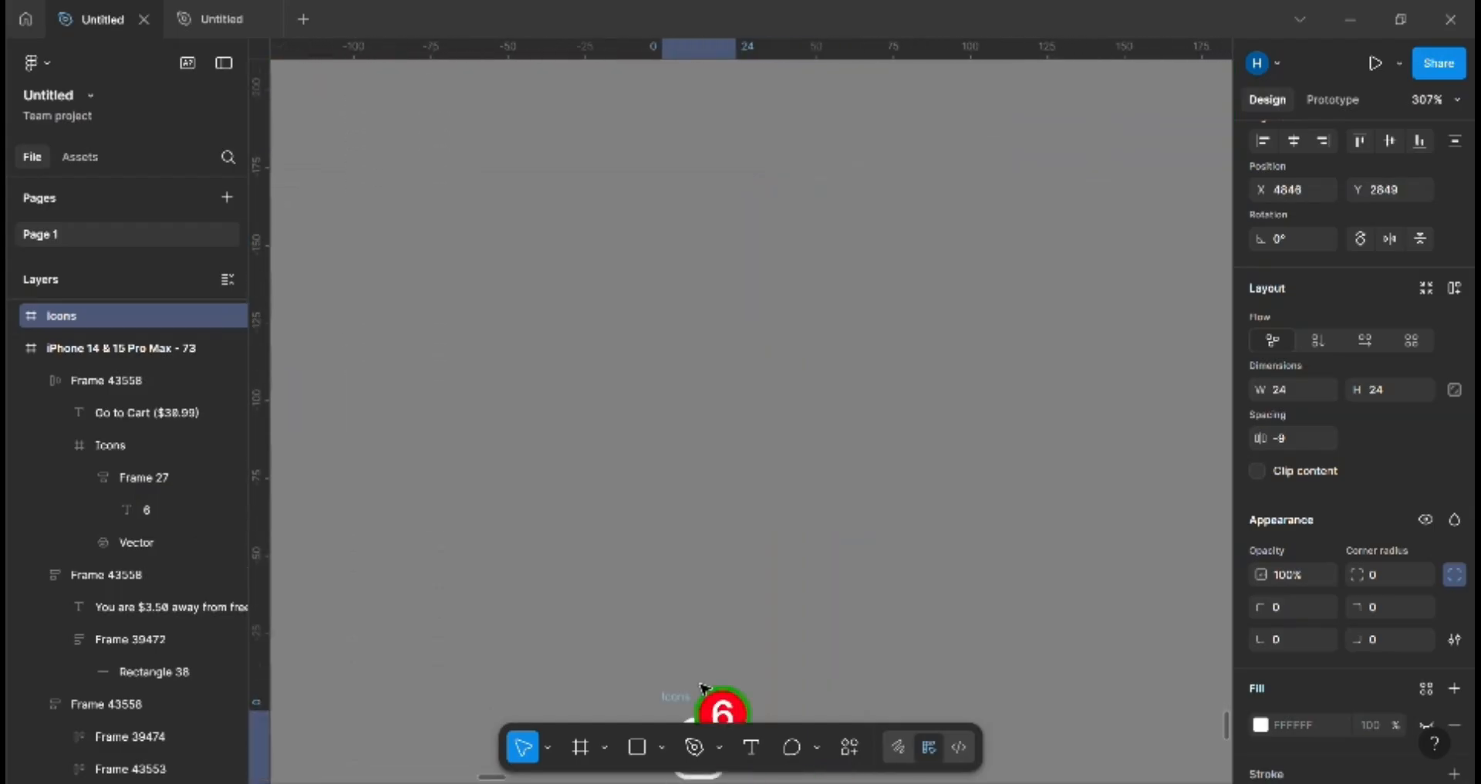
# Step: Move the basket icon copy up the empty canvas to just below the basket screen, beside the name text
pyautogui.moveTo(765, 168); pyautogui.dragTo(763, 135)
pyautogui.scroll(-5, 763, 135)
pyautogui.moveTo(929, 247); pyautogui.dragTo(854, 347)
pyautogui.hotkey('ctrl', 'z')
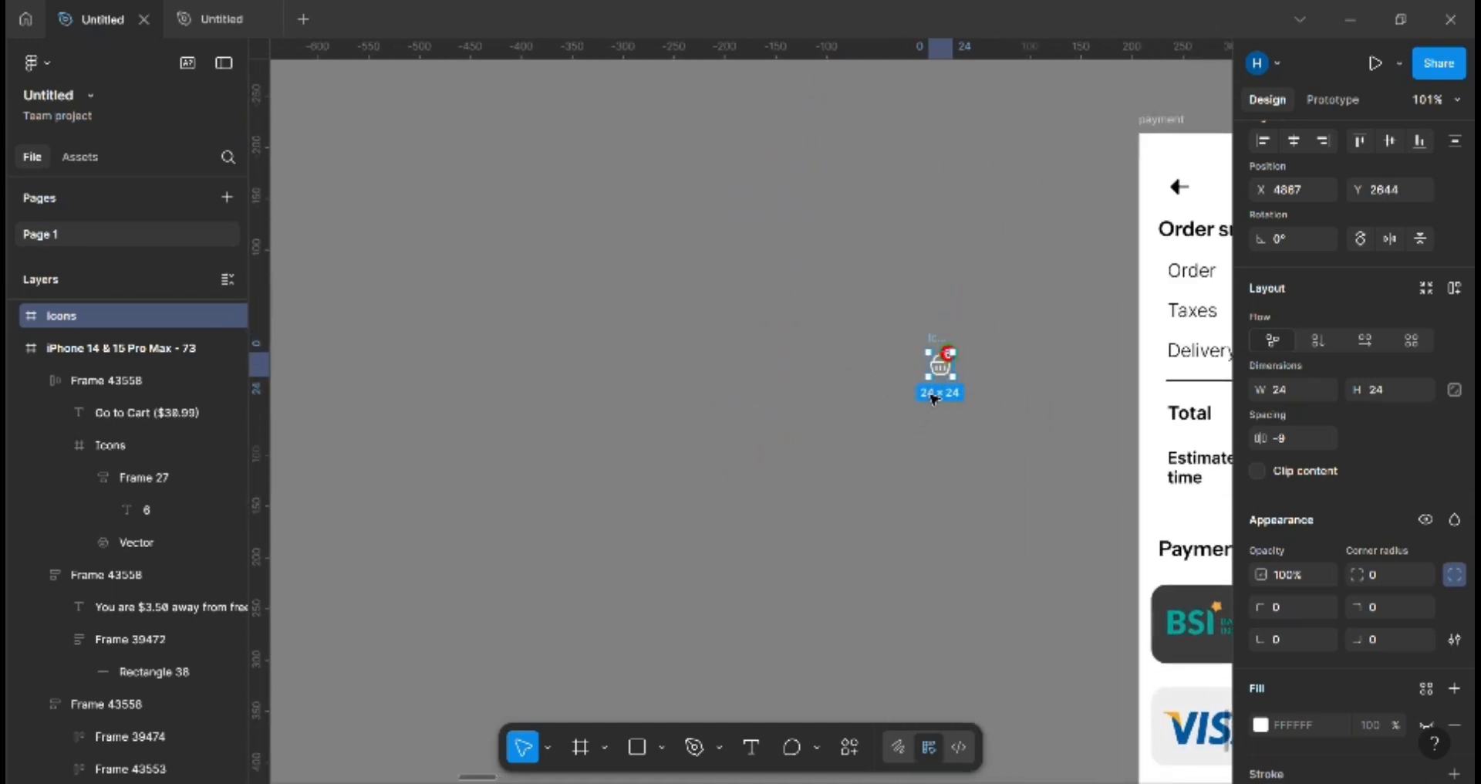
pyautogui.moveTo(934, 398); pyautogui.dragTo(881, 404)
pyautogui.scroll(5, 1057, 154)
# Step: Wrap the name text and basket icon copy in a horizontal auto layout frame with the text before the icon
pyautogui.moveTo(747, 371); pyautogui.dragTo(1014, 471)
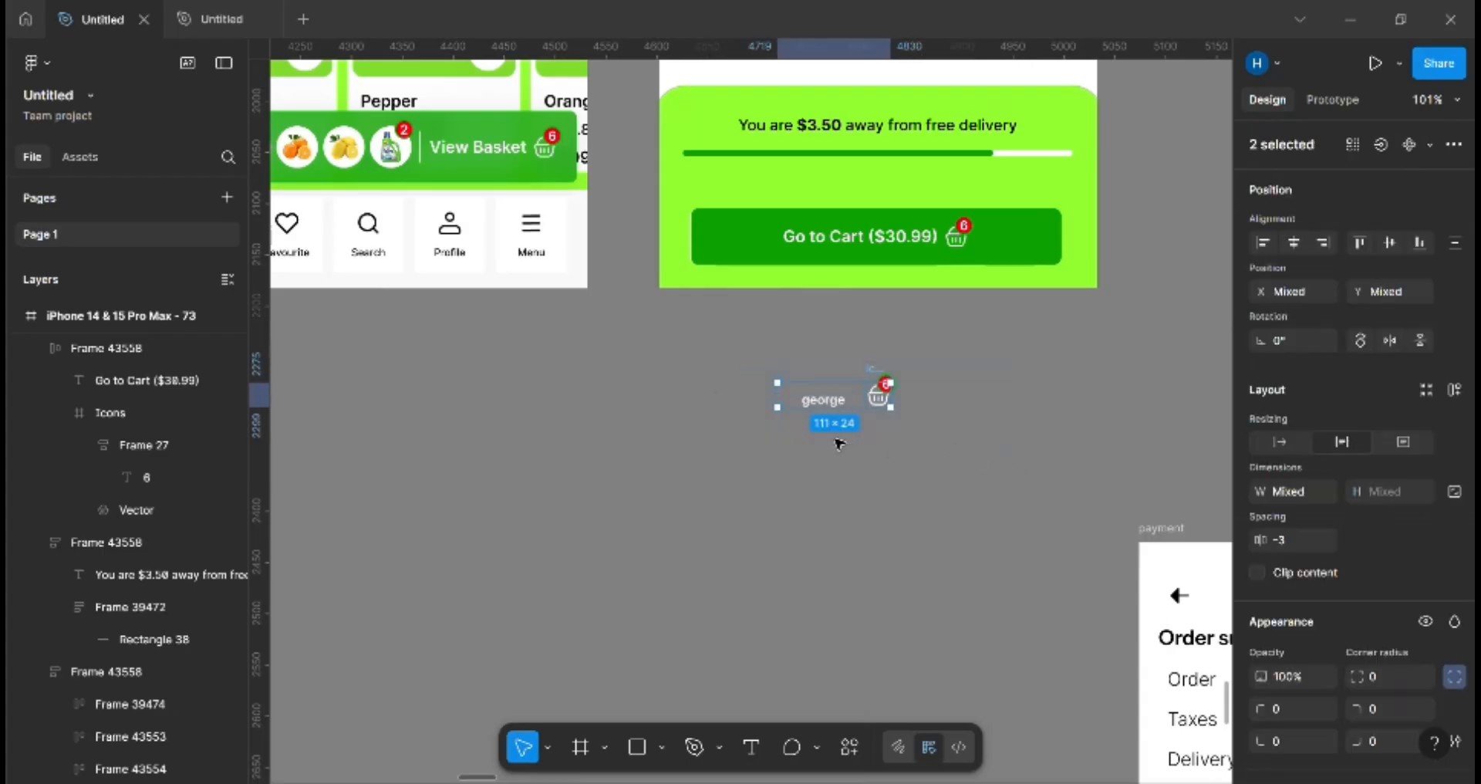
pyautogui.hotkey('shift', 'a')
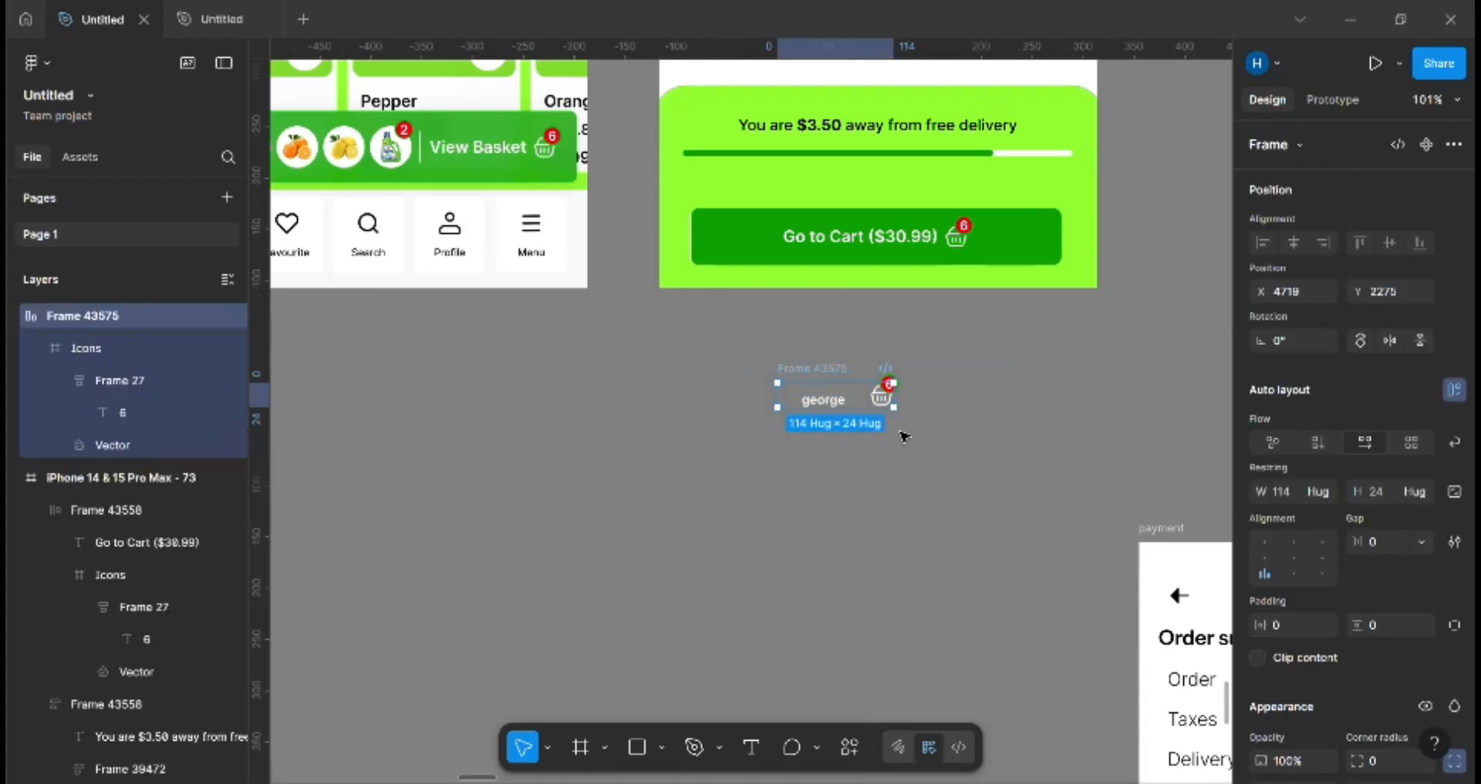
pyautogui.click(833, 402)
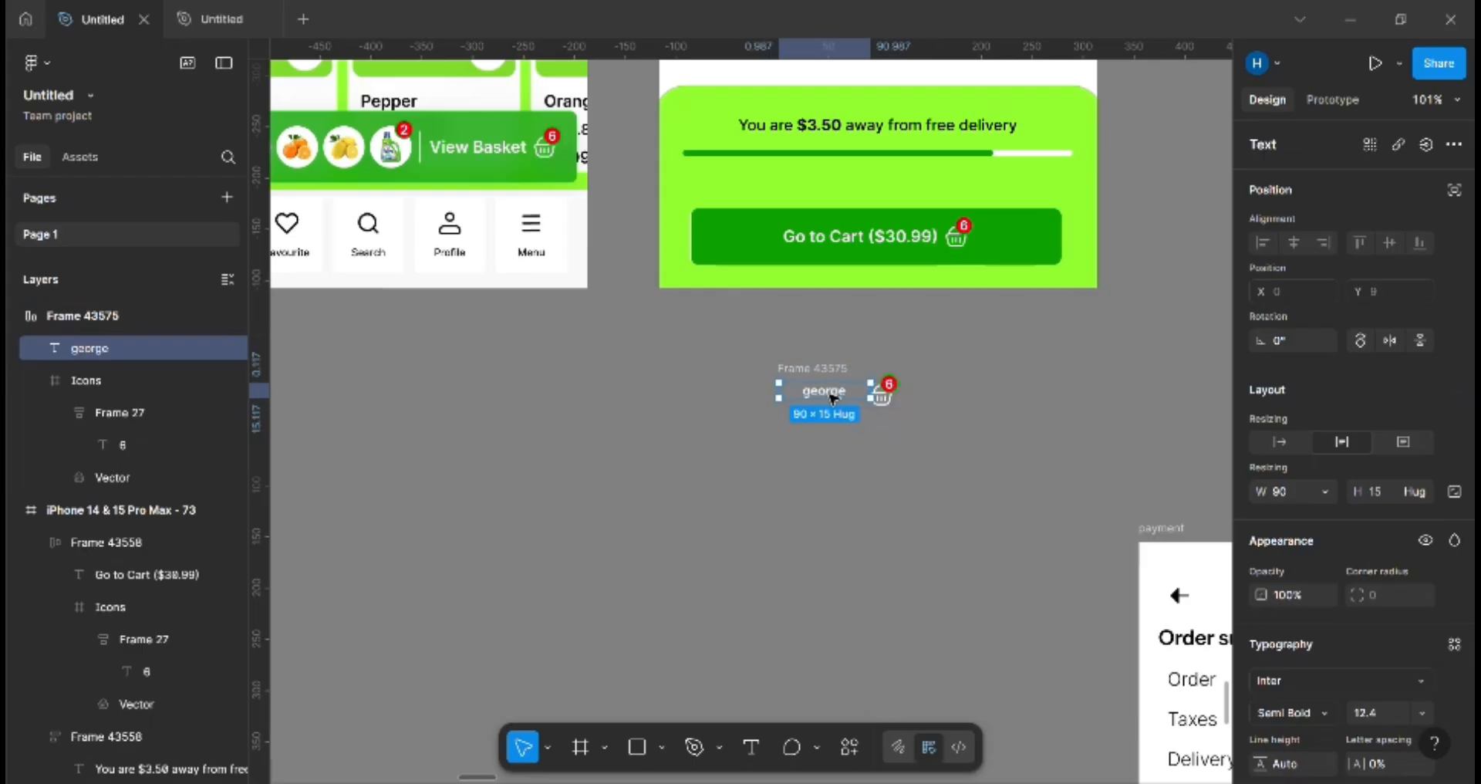
pyautogui.moveTo(830, 395); pyautogui.dragTo(830, 398)
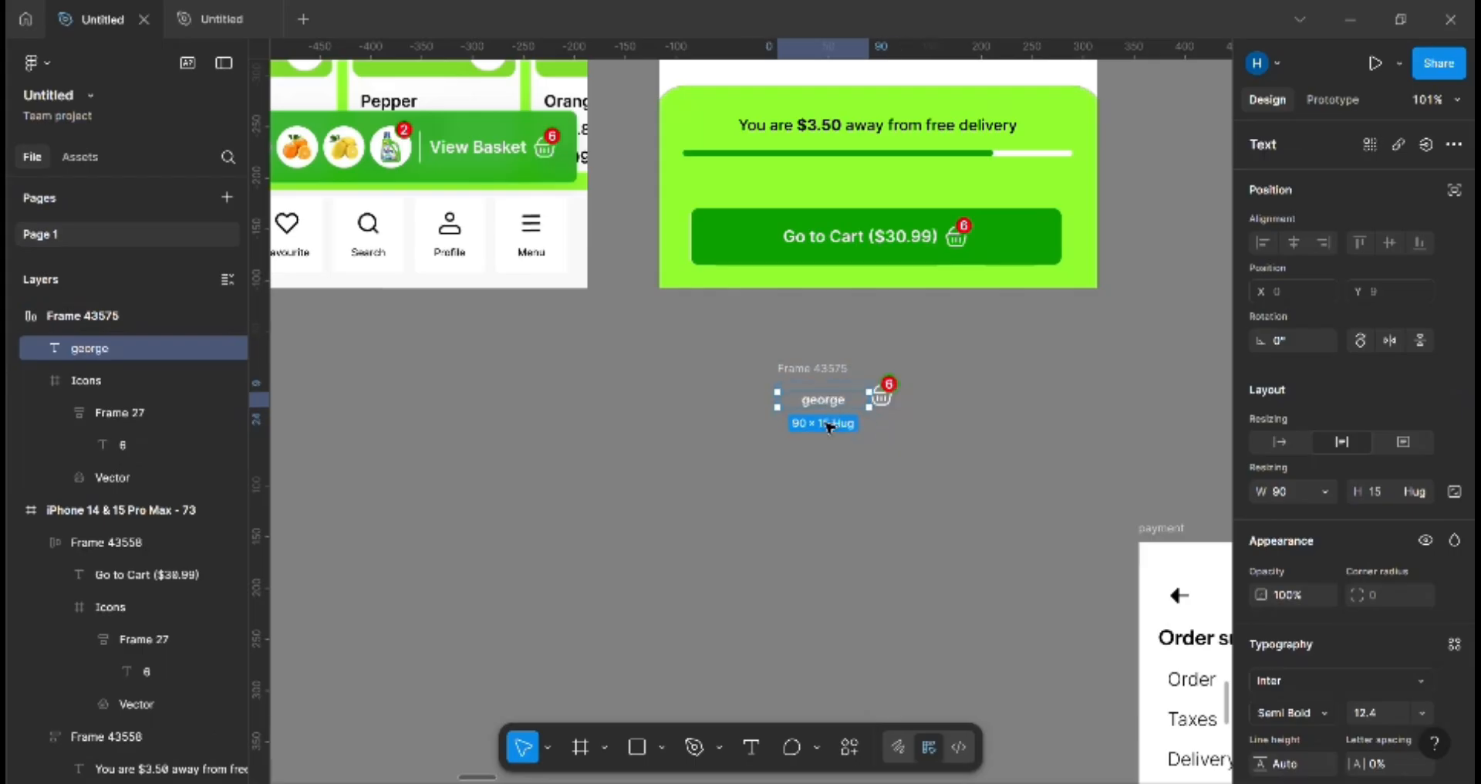
# Step: Left-align the name text within its box and try the top, middle and bottom vertical alignments
pyautogui.scroll(6, 830, 427)
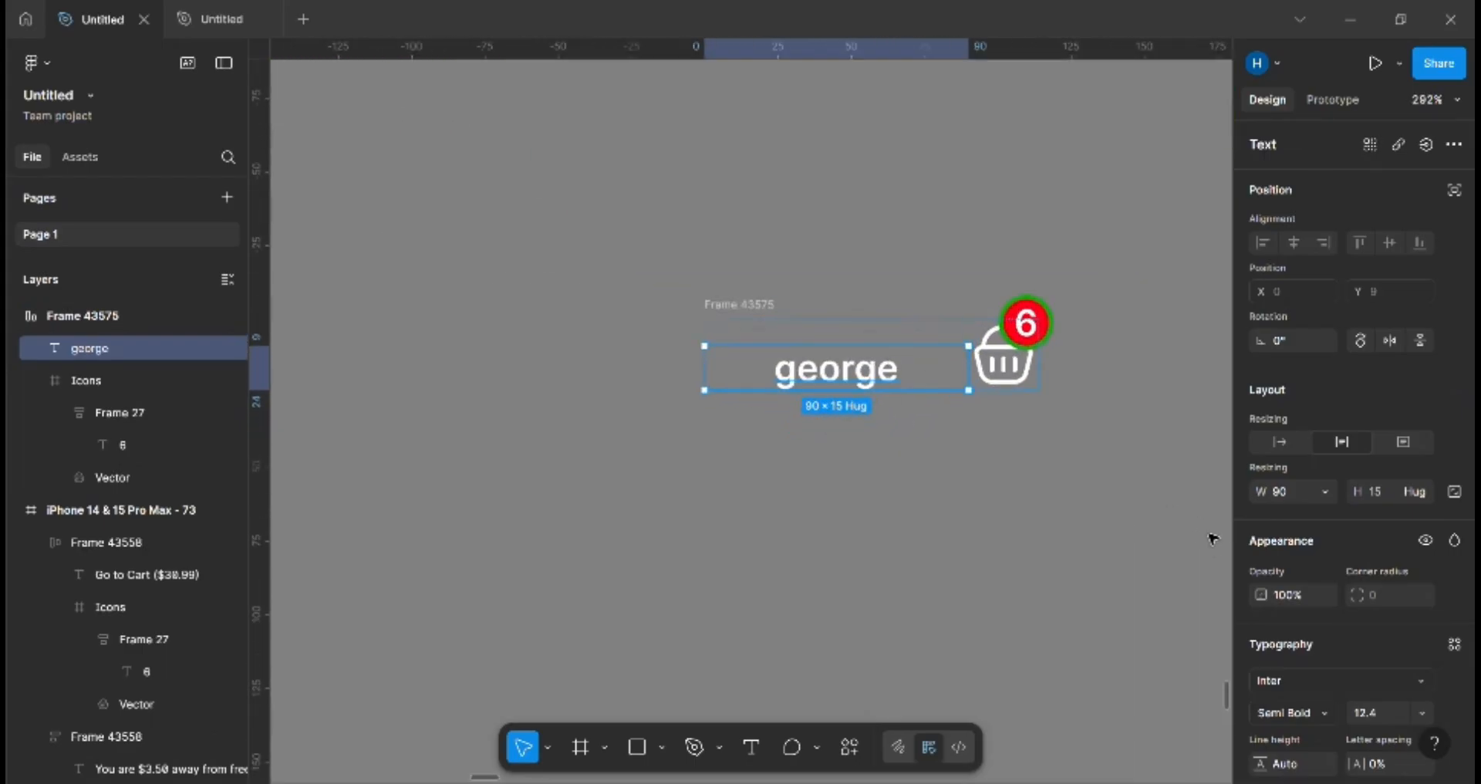
pyautogui.scroll(-2, 1229, 555)
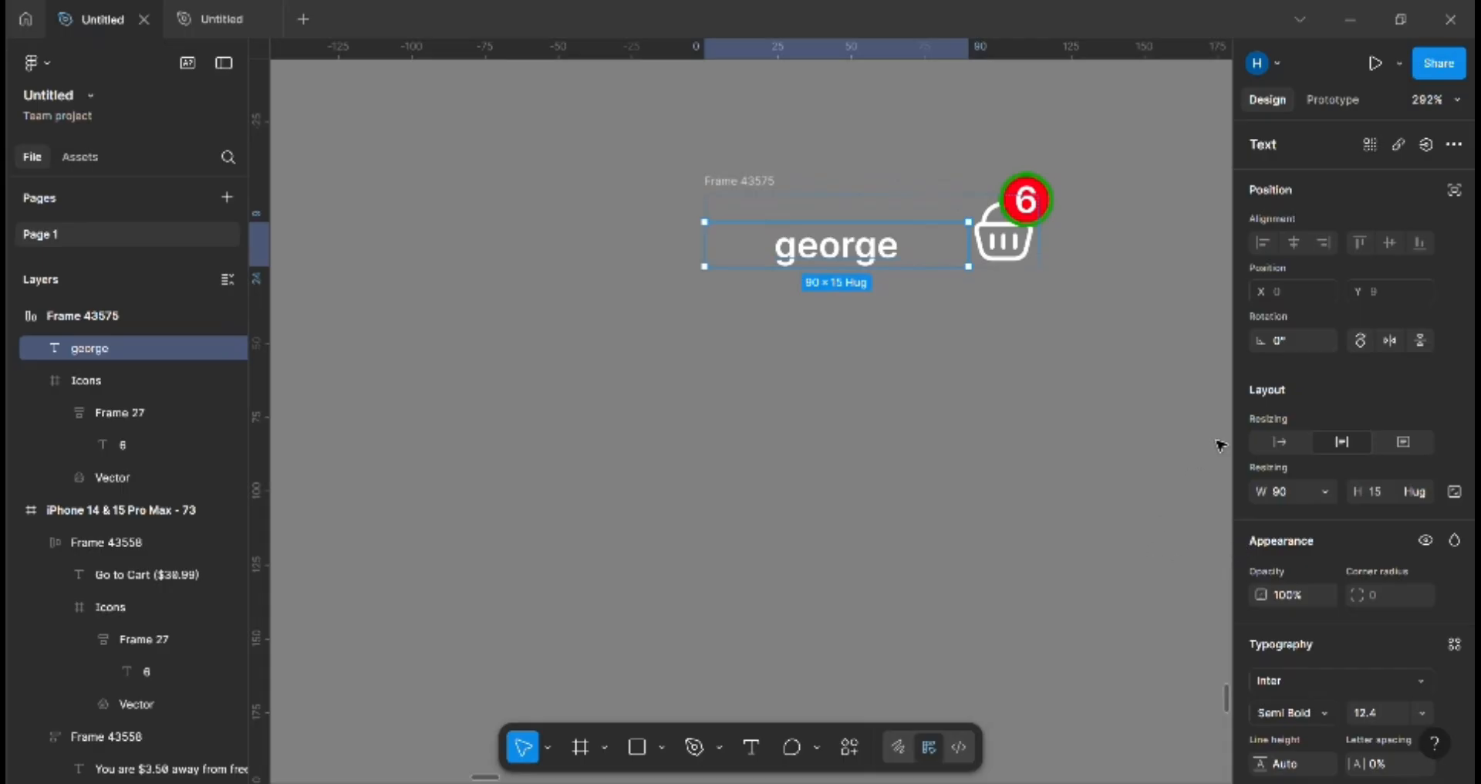
pyautogui.scroll(-4, 1339, 404)
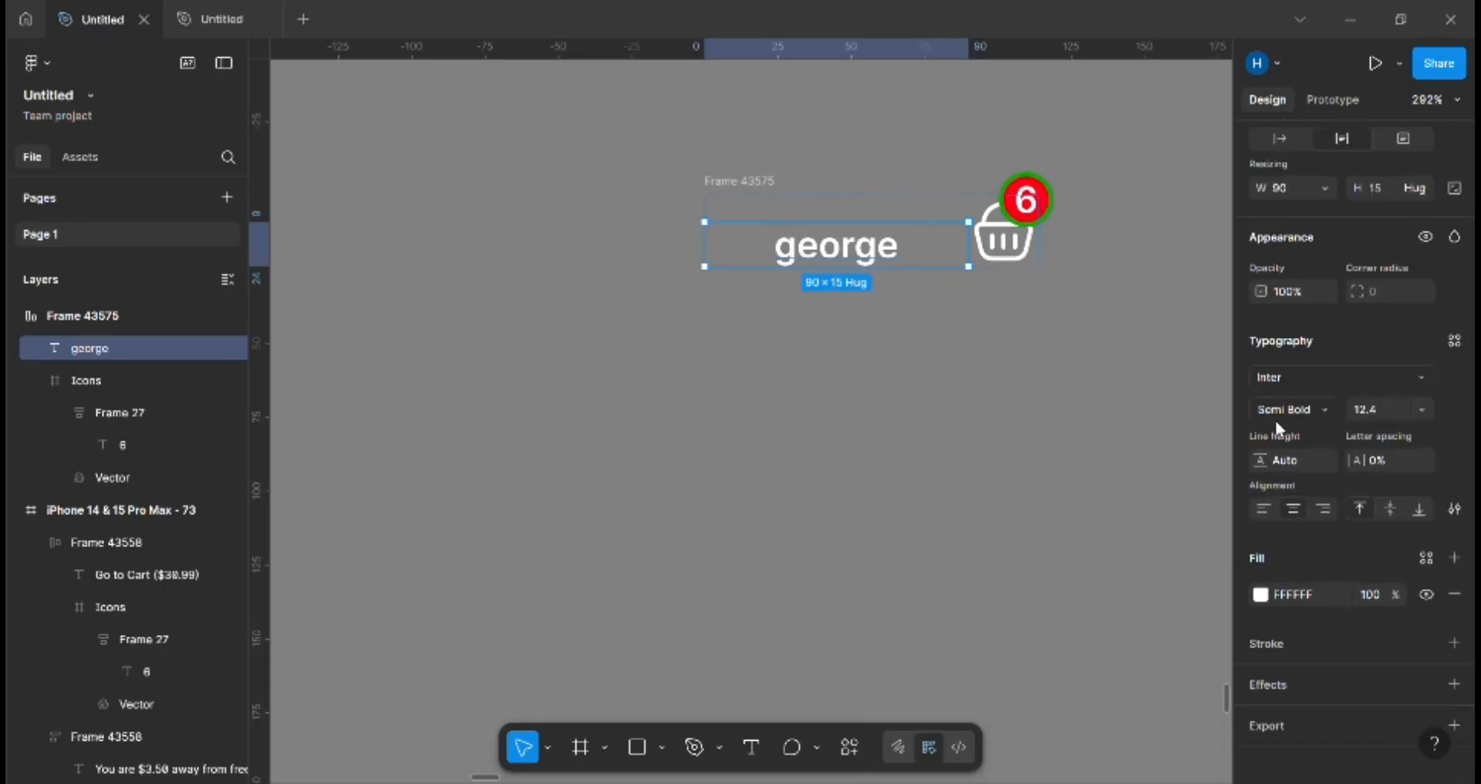
pyautogui.scroll(4, 1289, 425)
pyautogui.scroll(-4, 1288, 425)
pyautogui.click(1263, 496)
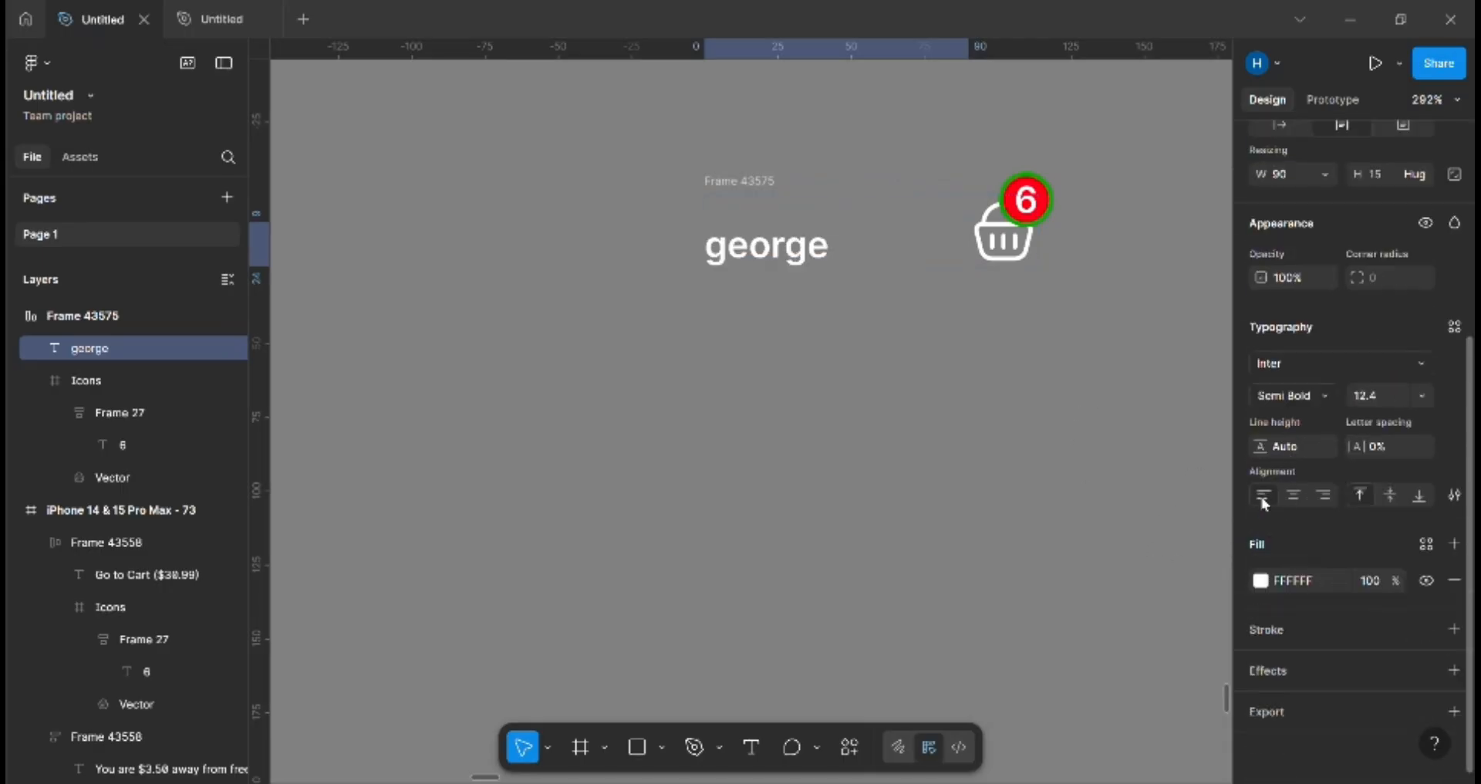
pyautogui.click(1362, 498)
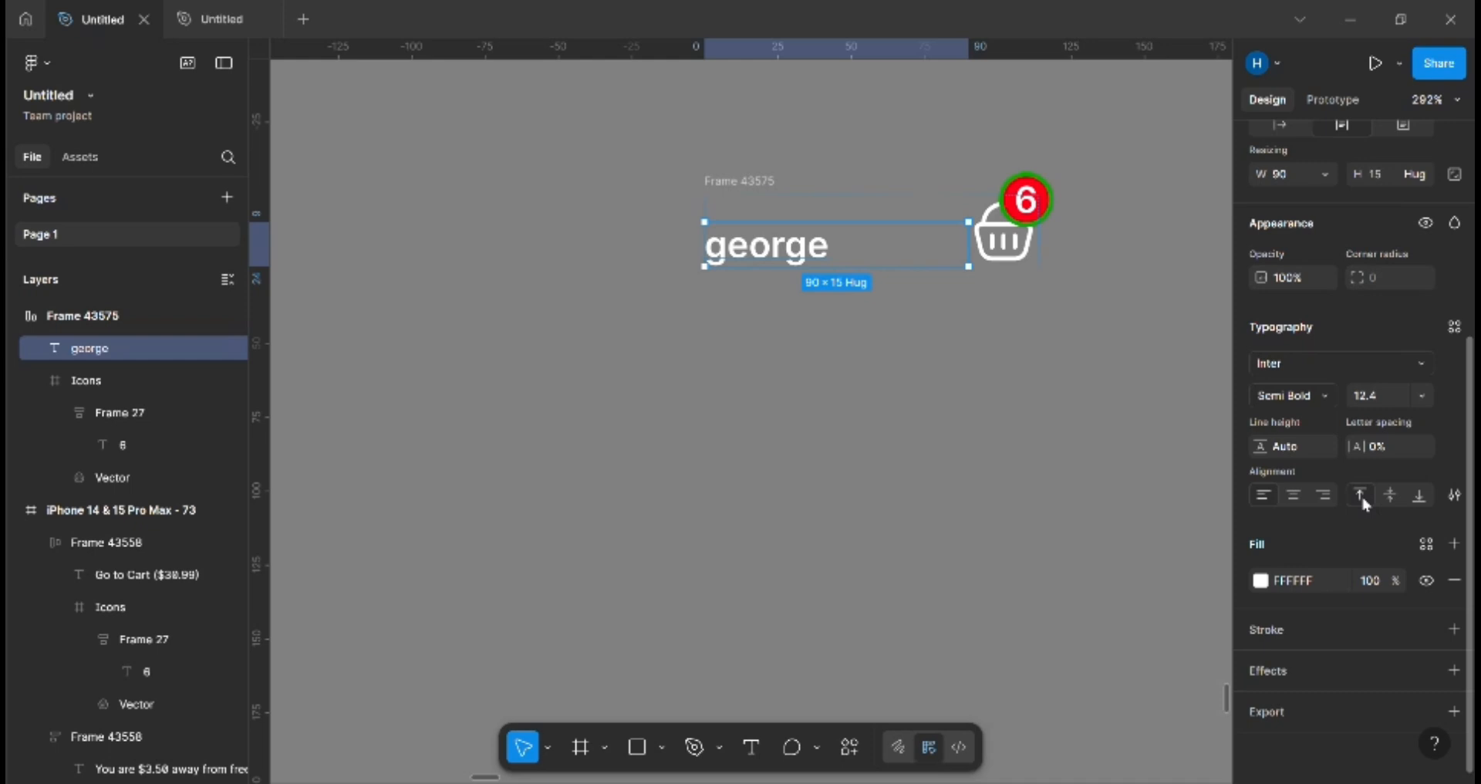
pyautogui.click(1391, 496)
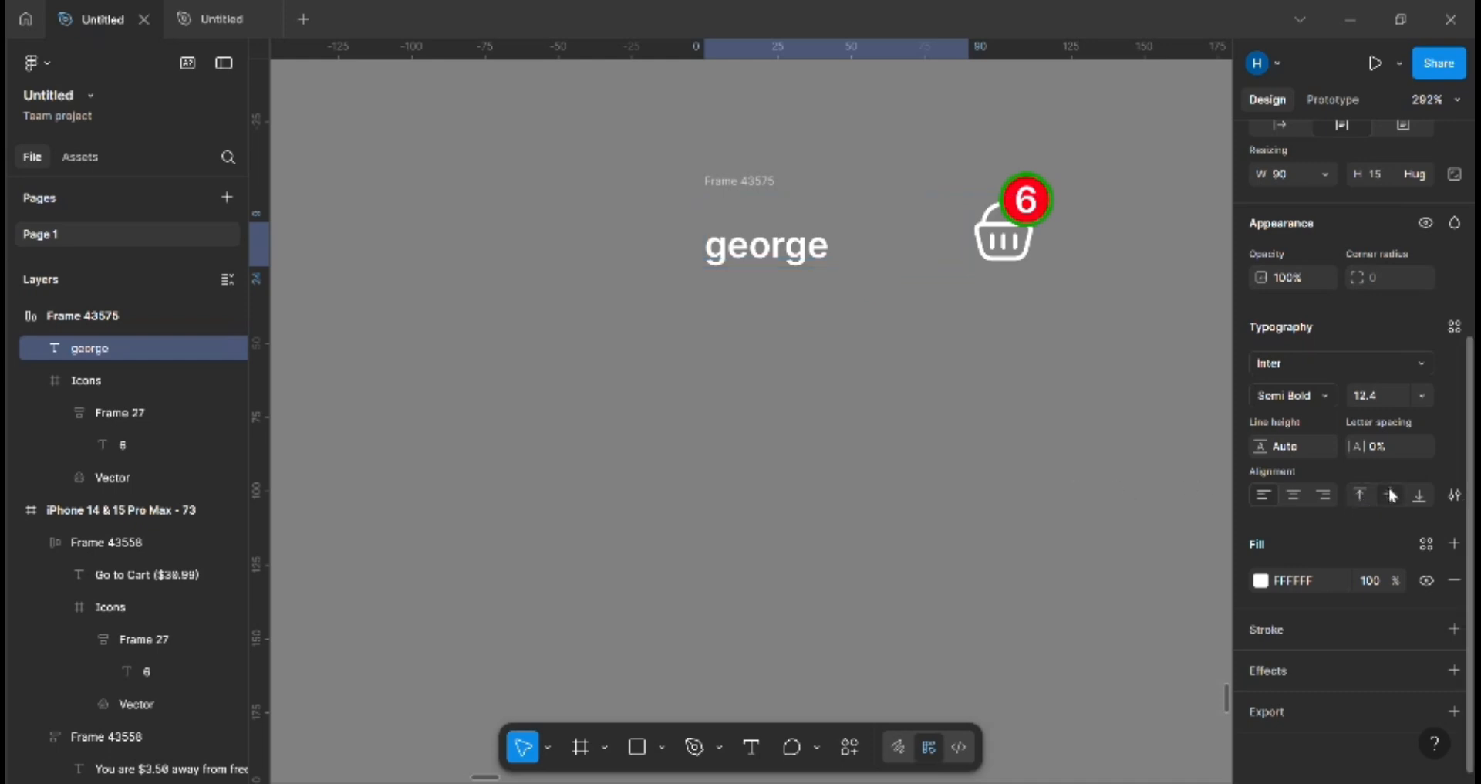
pyautogui.click(1421, 502)
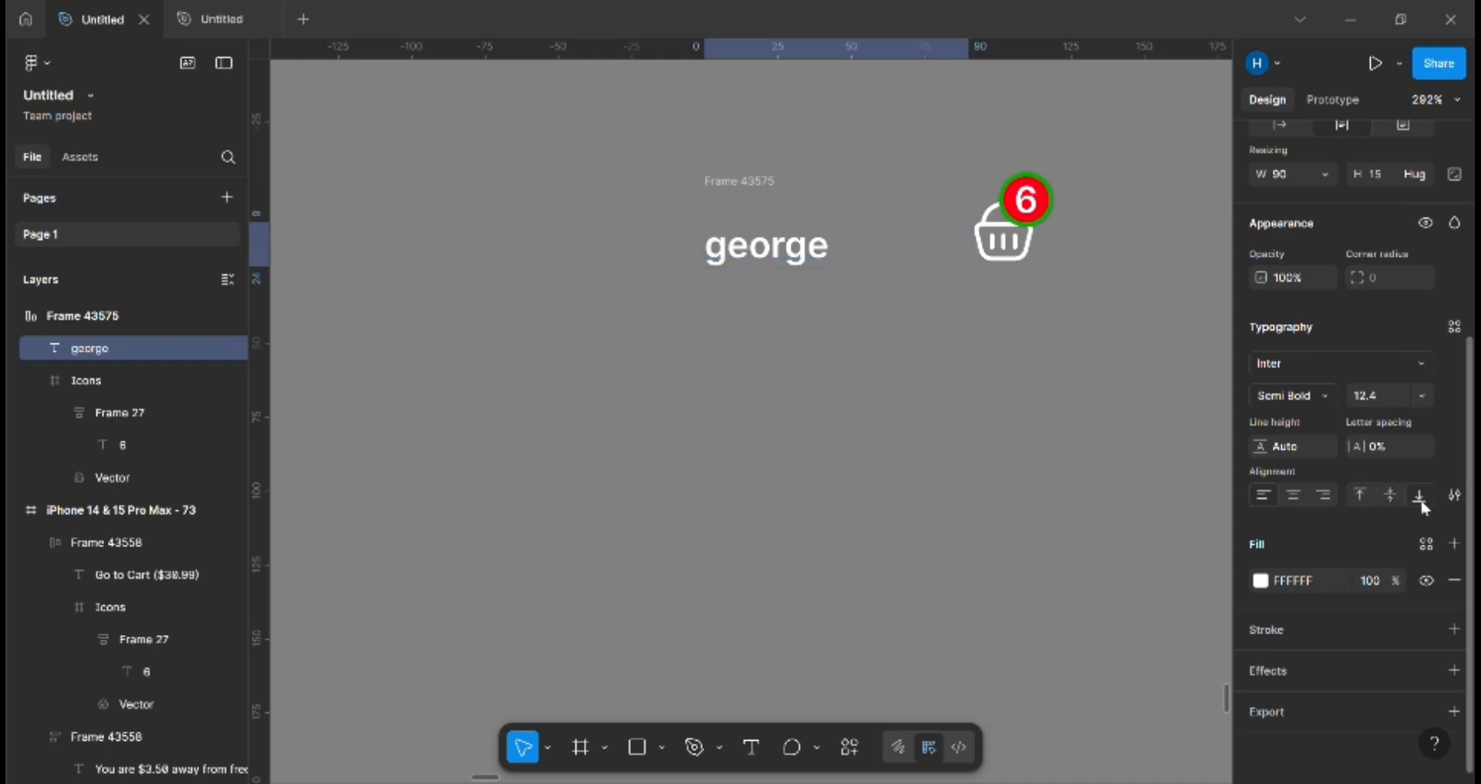
# Step: Set the name text's vertical alignment back to top and clear the selection
pyautogui.click(850, 270)
pyautogui.doubleClick(821, 263)
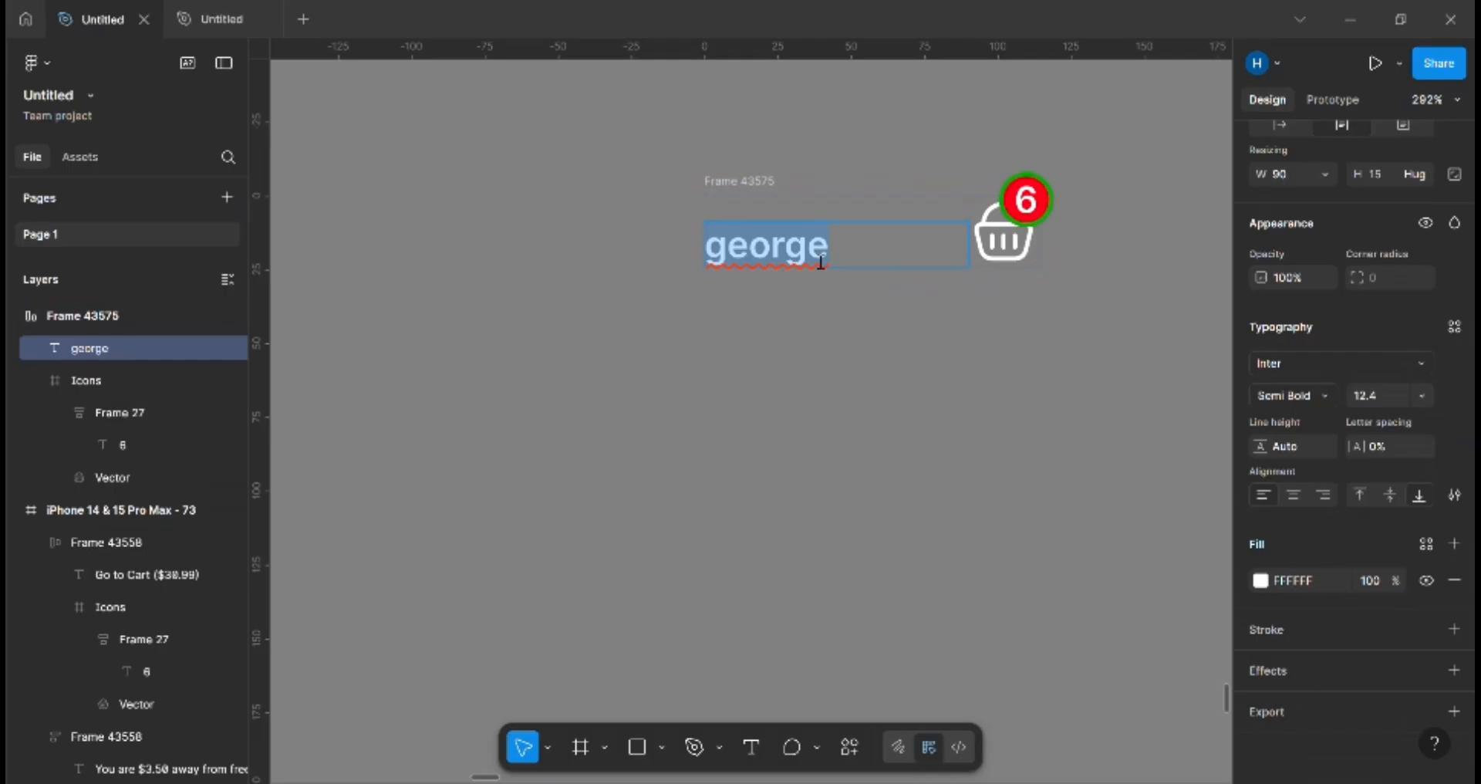
pyautogui.click(860, 261)
pyautogui.click(1367, 497)
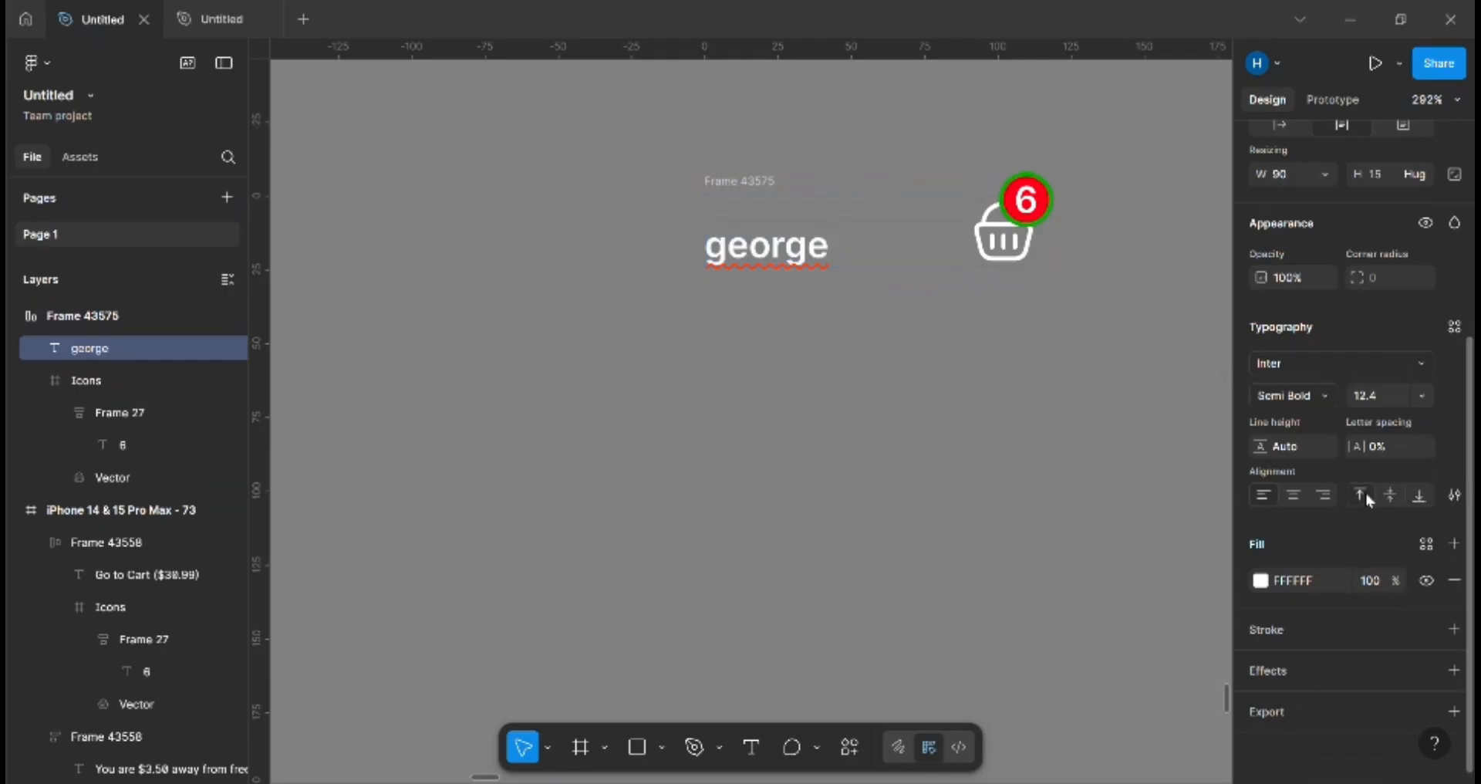
pyautogui.press('Escape')
pyautogui.press('Escape')
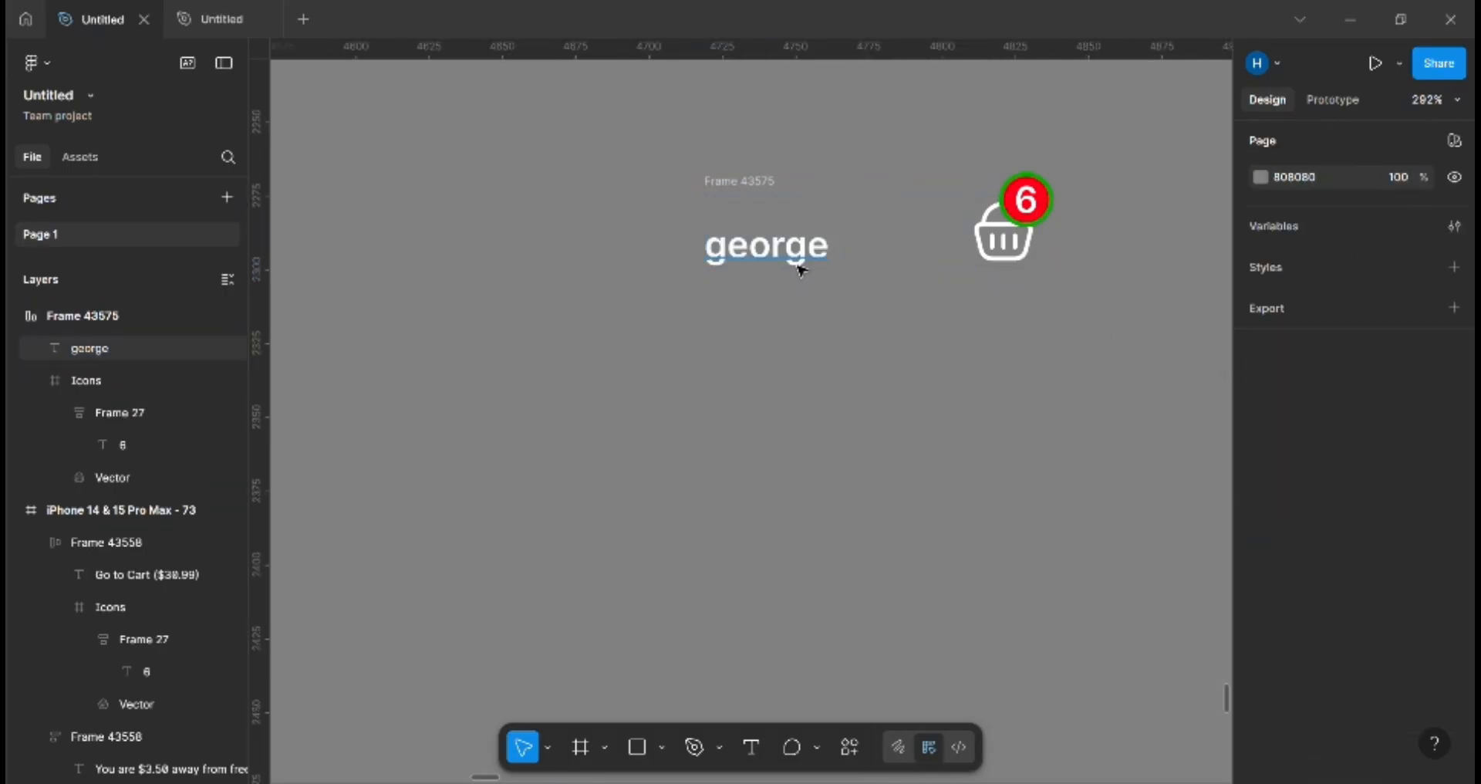
# Step: Wrap the text-and-icon frame in an outer vertical auto layout frame and widen it to 140
pyautogui.scroll(3, 804, 269)
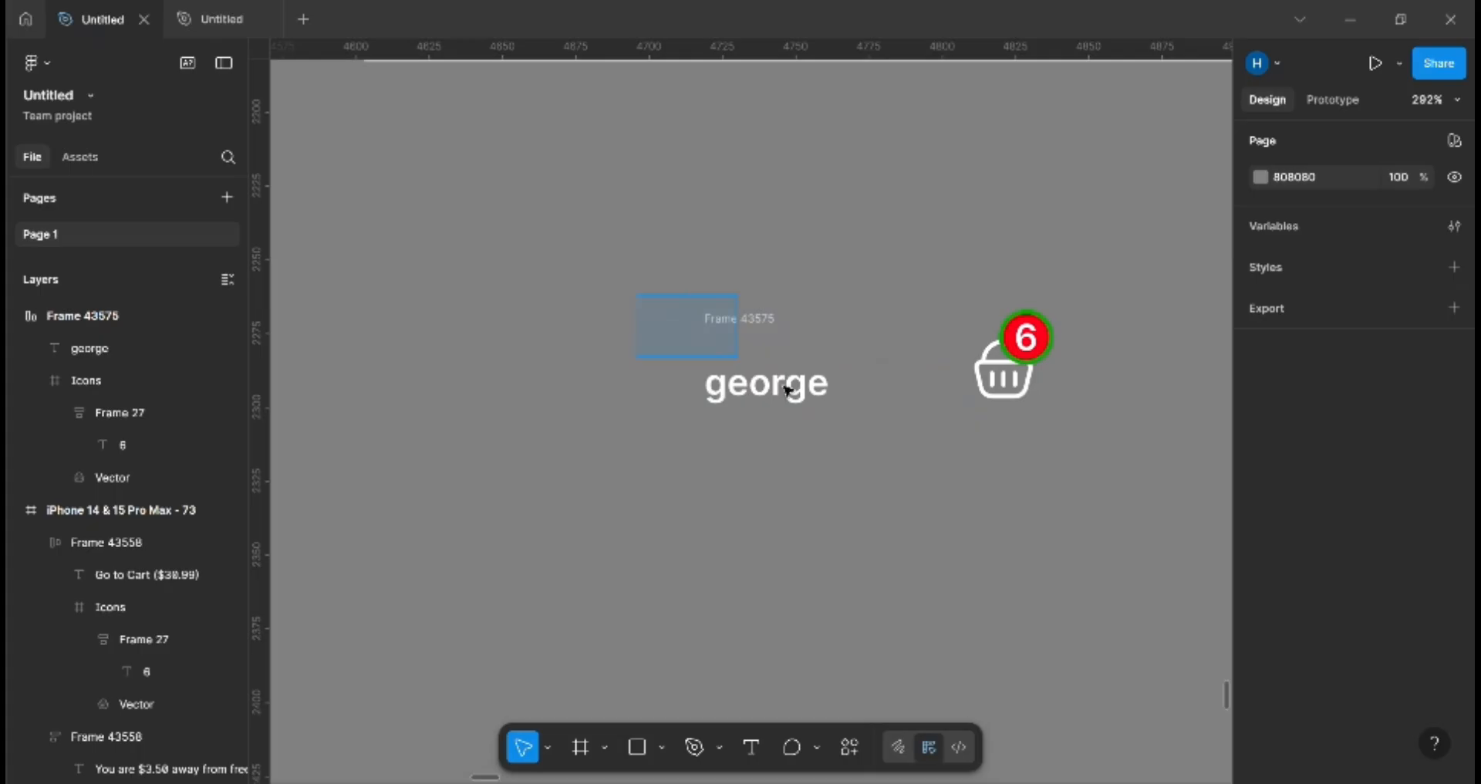
pyautogui.moveTo(638, 296); pyautogui.dragTo(1059, 506)
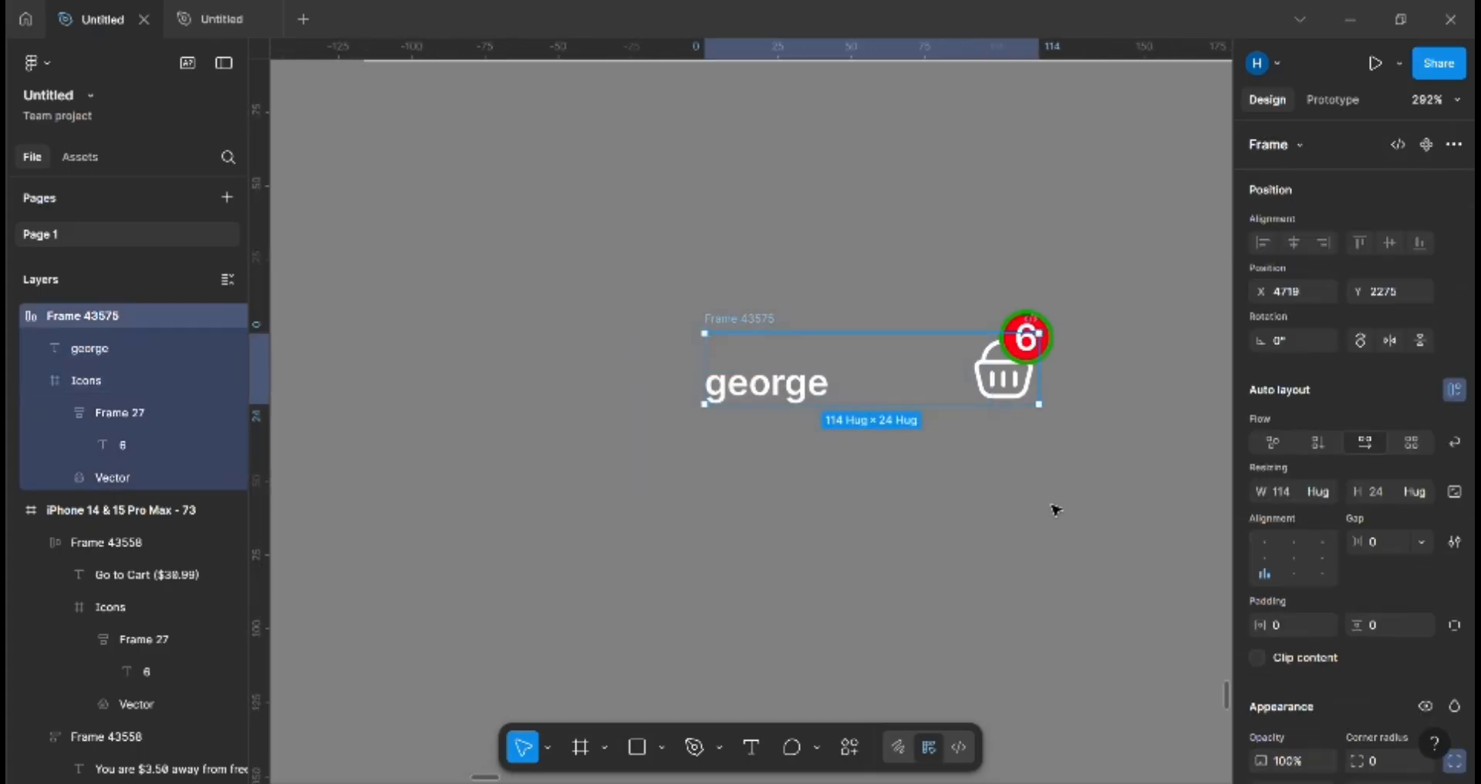
pyautogui.hotkey('shift', 'a')
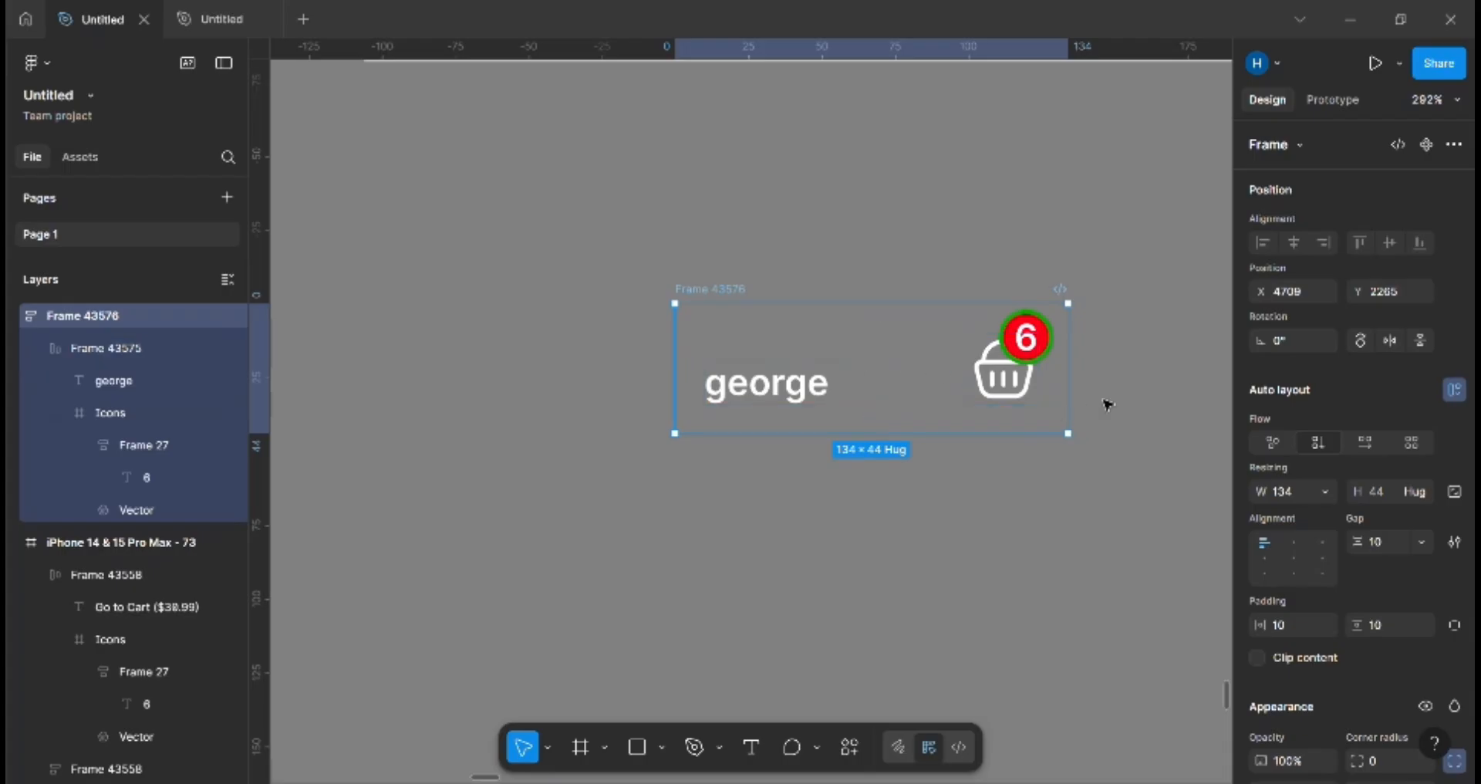
pyautogui.moveTo(1061, 391); pyautogui.dragTo(1144, 393)
pyautogui.moveTo(1081, 386); pyautogui.dragTo(1097, 388)
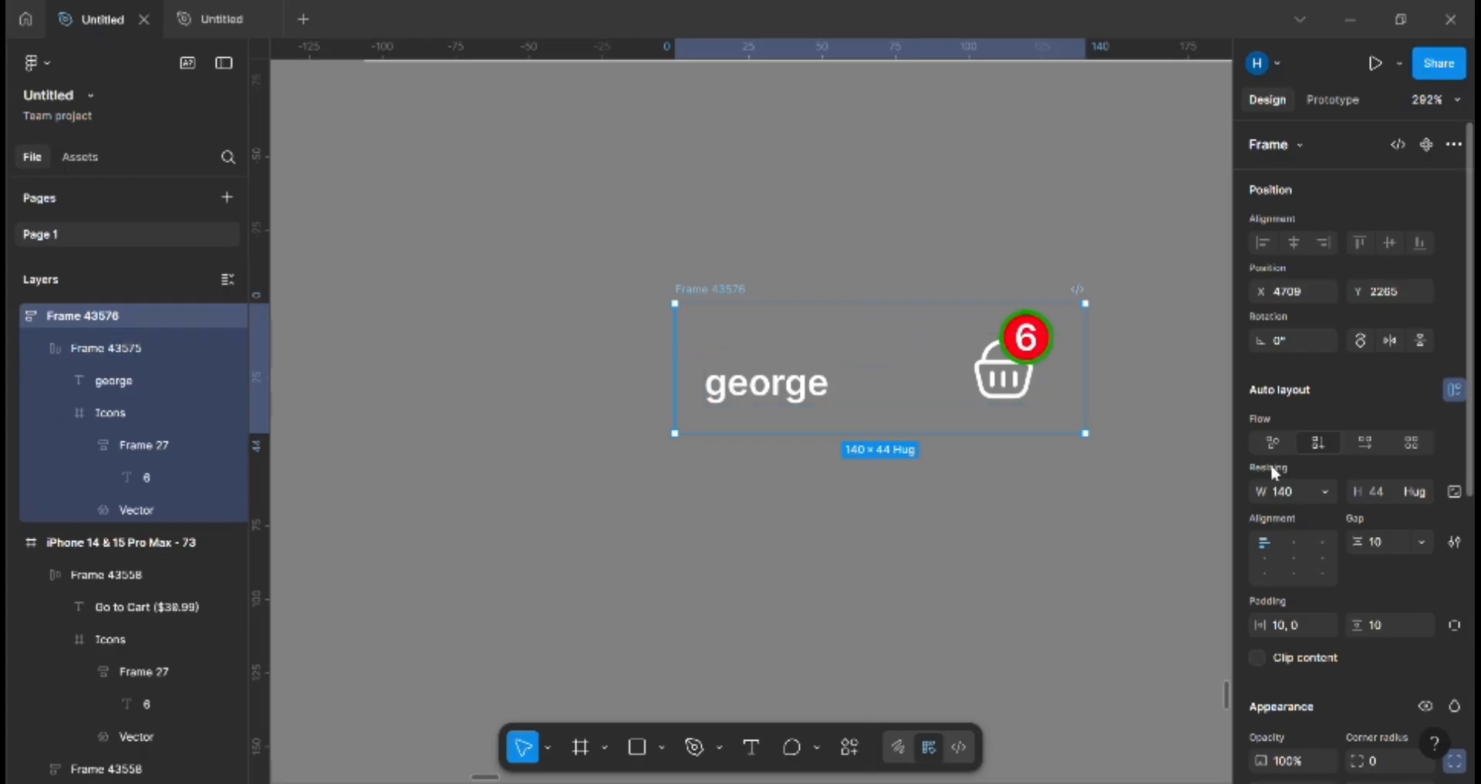
# Step: Add a fill to the outer frame and set it to the page's dark green, matching the Go to Cart button
pyautogui.scroll(-3, 1366, 625)
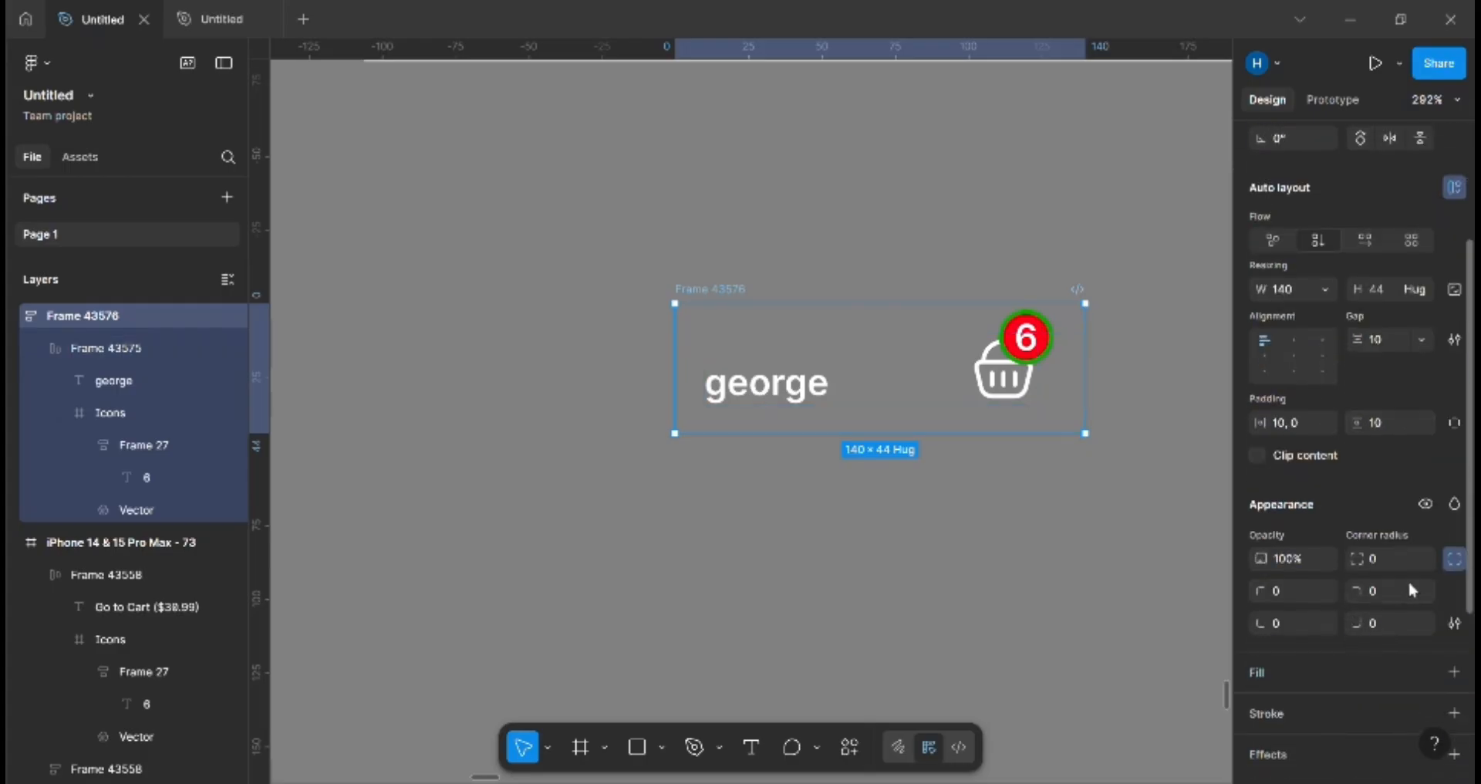
pyautogui.scroll(-4, 1346, 609)
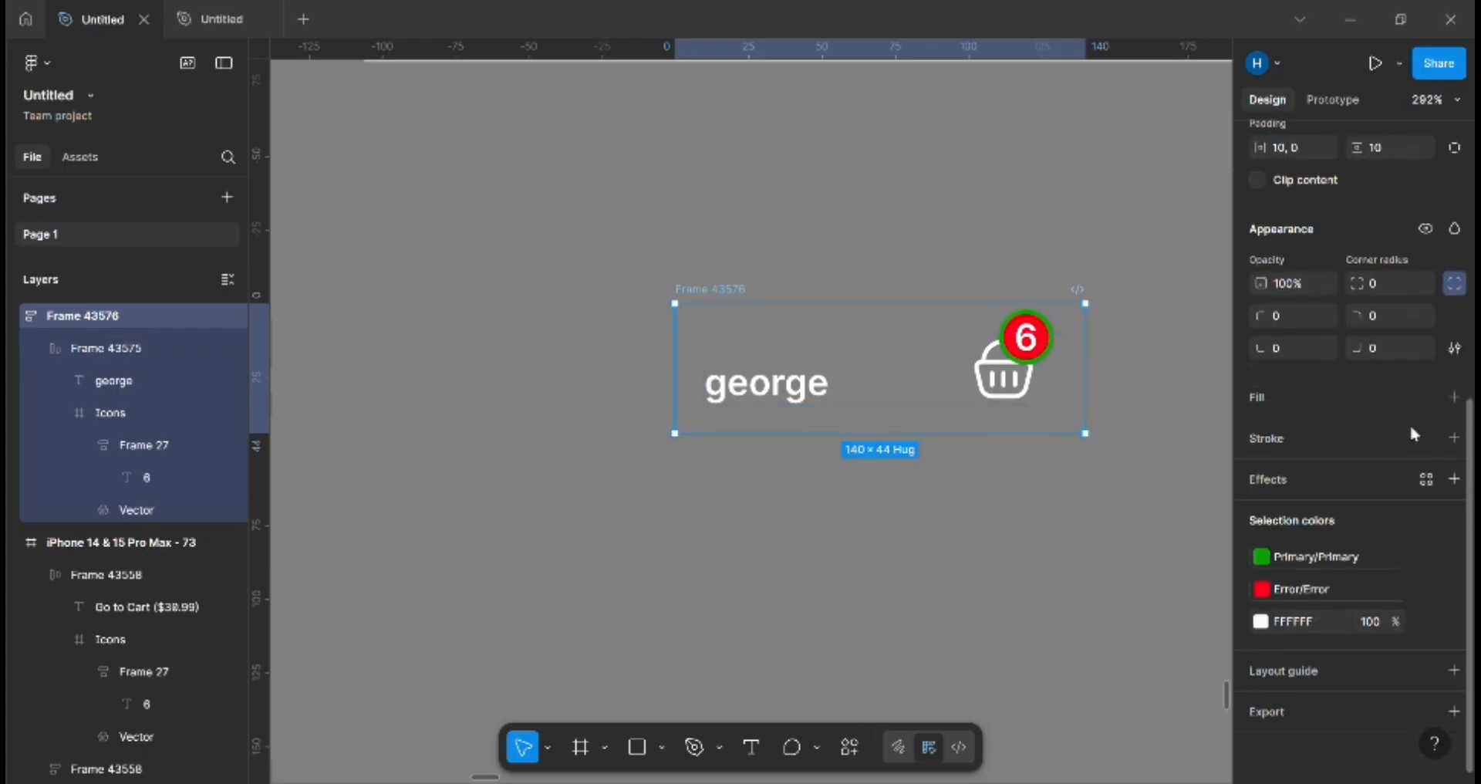
pyautogui.click(1454, 403)
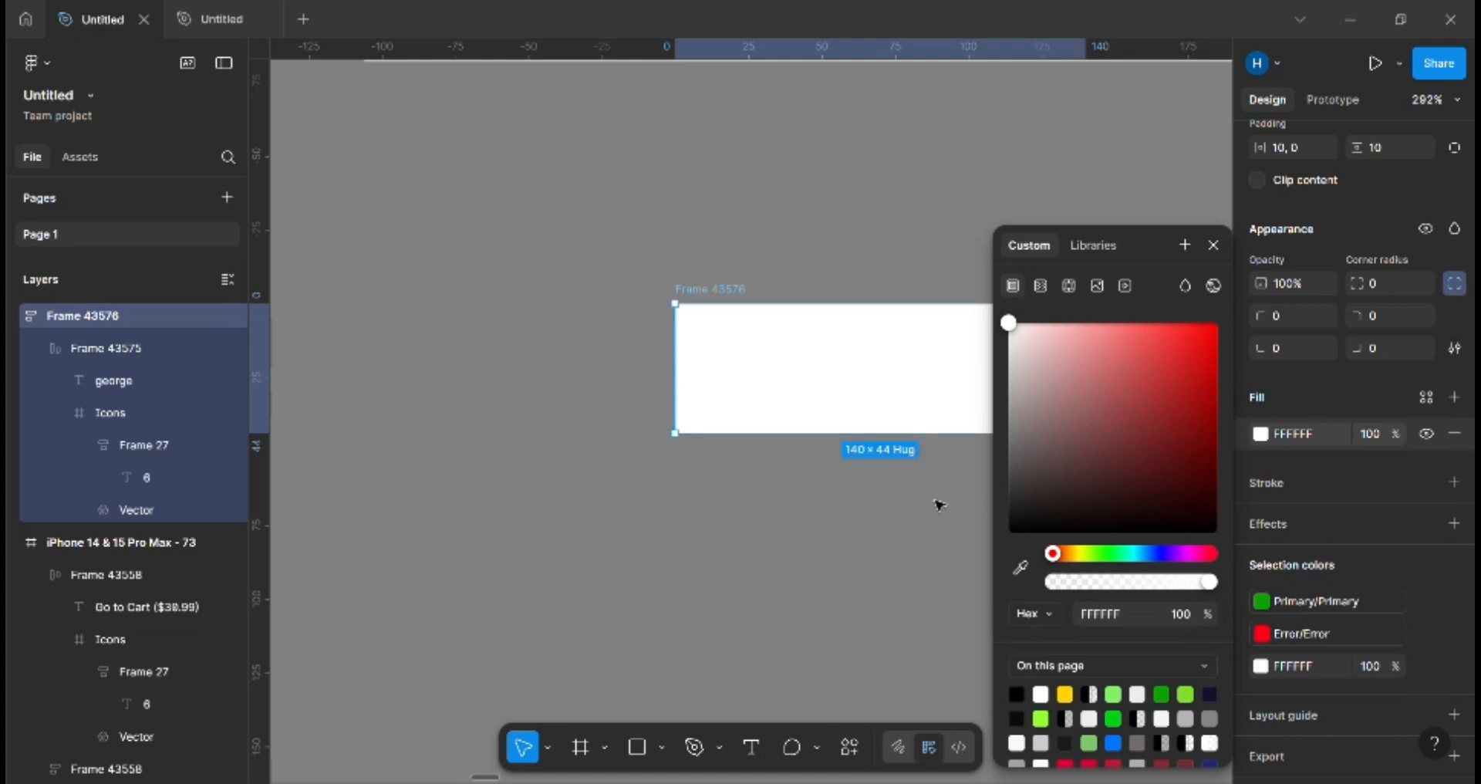
pyautogui.click(841, 467)
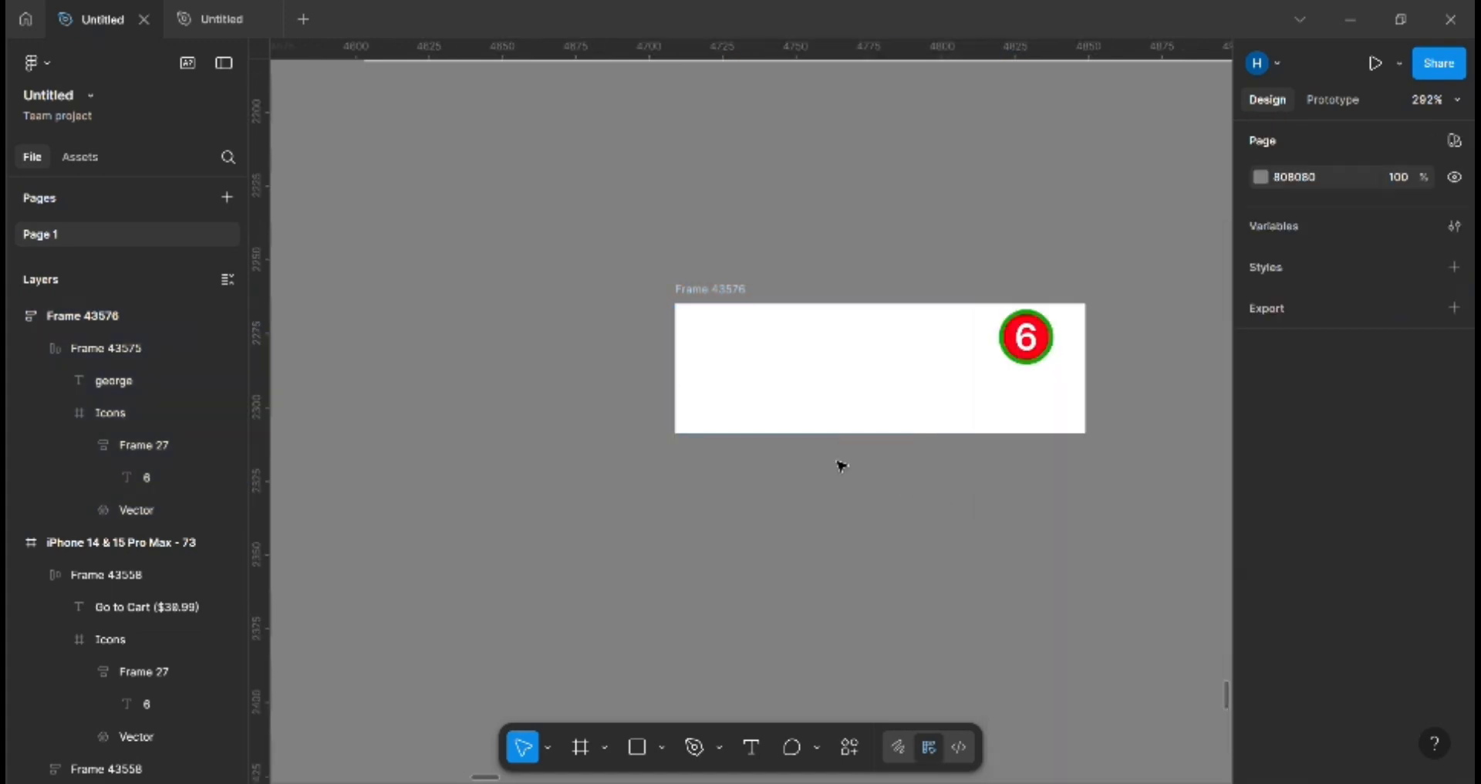
pyautogui.click(723, 312)
pyautogui.scroll(-4, 1271, 668)
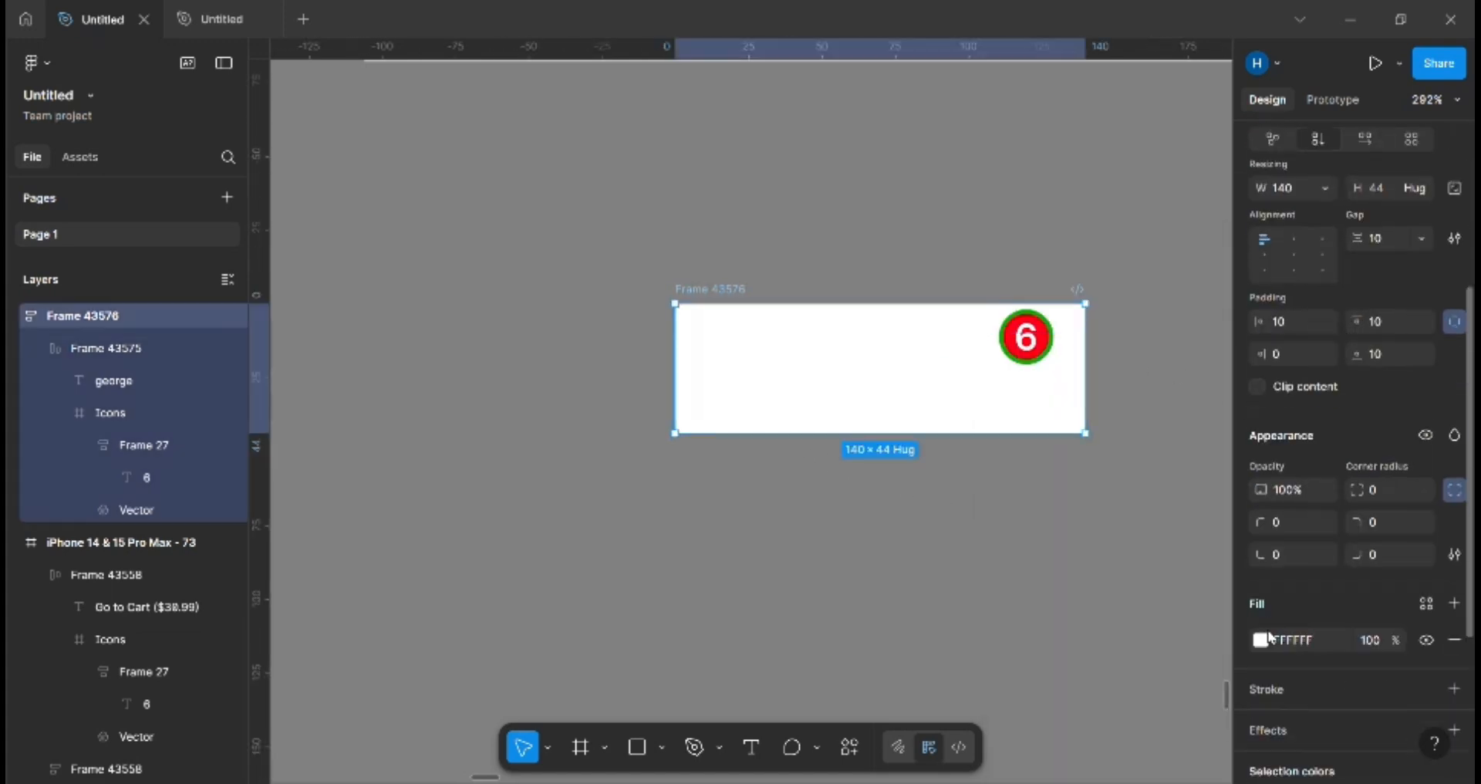
pyautogui.click(1261, 640)
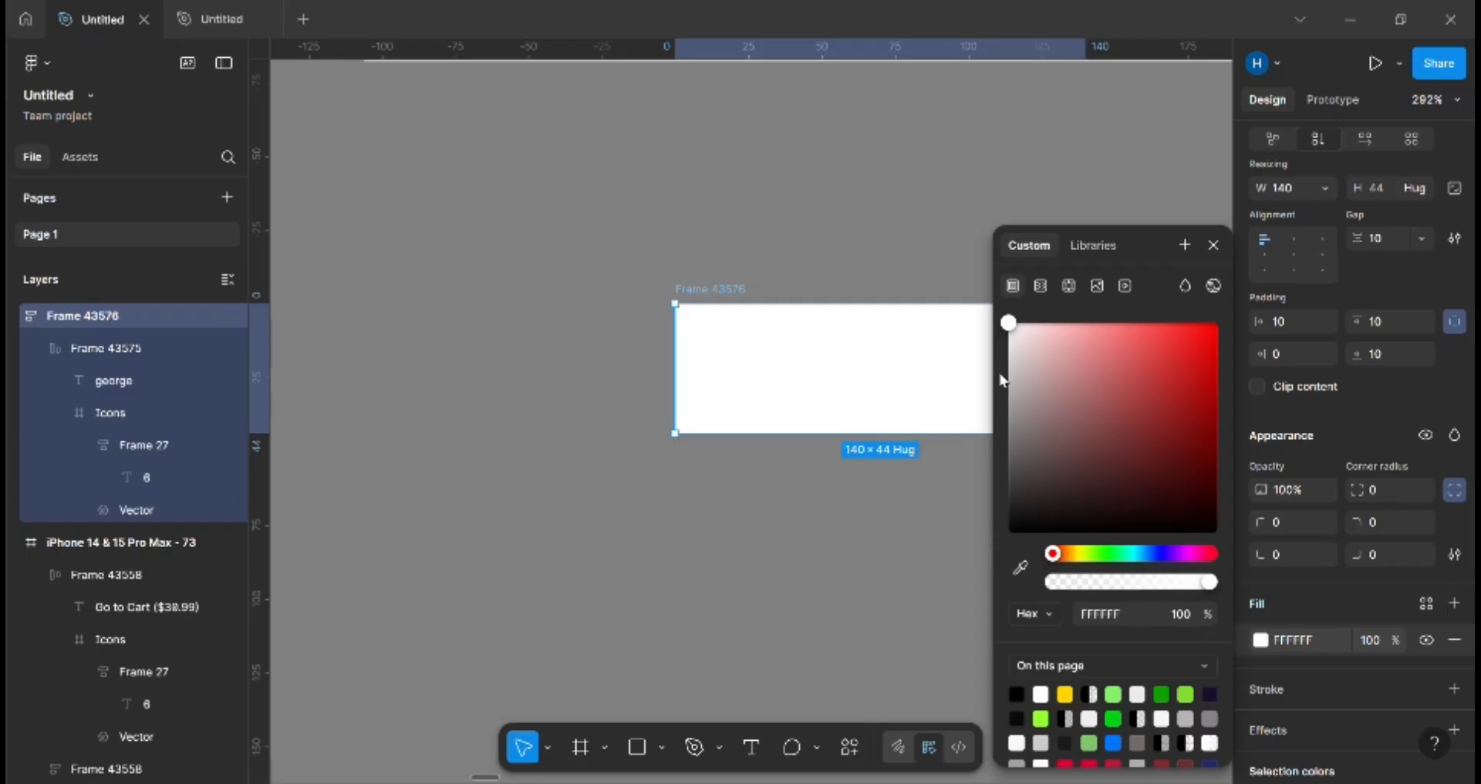
pyautogui.moveTo(1055, 556); pyautogui.dragTo(1114, 559)
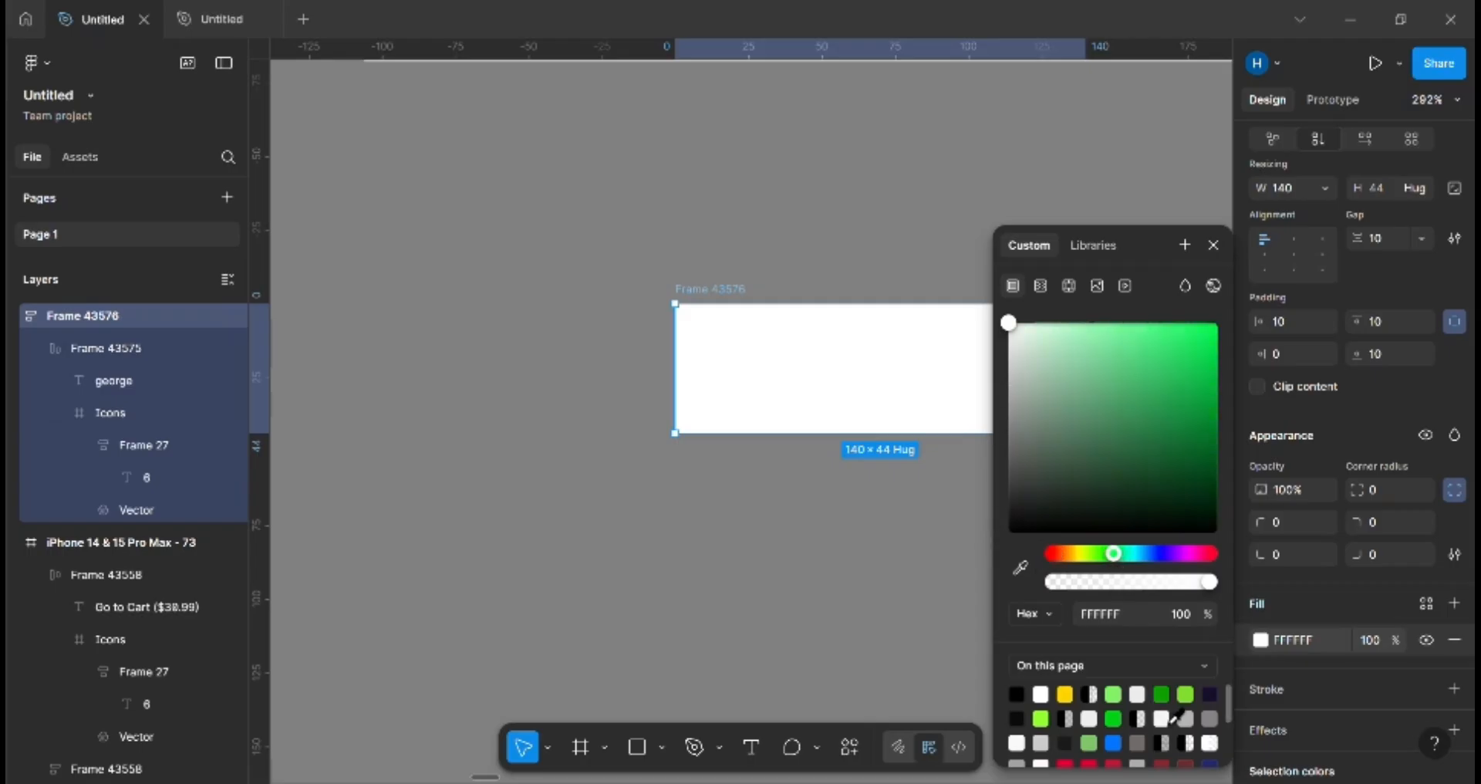
pyautogui.click(1161, 694)
pyautogui.click(909, 588)
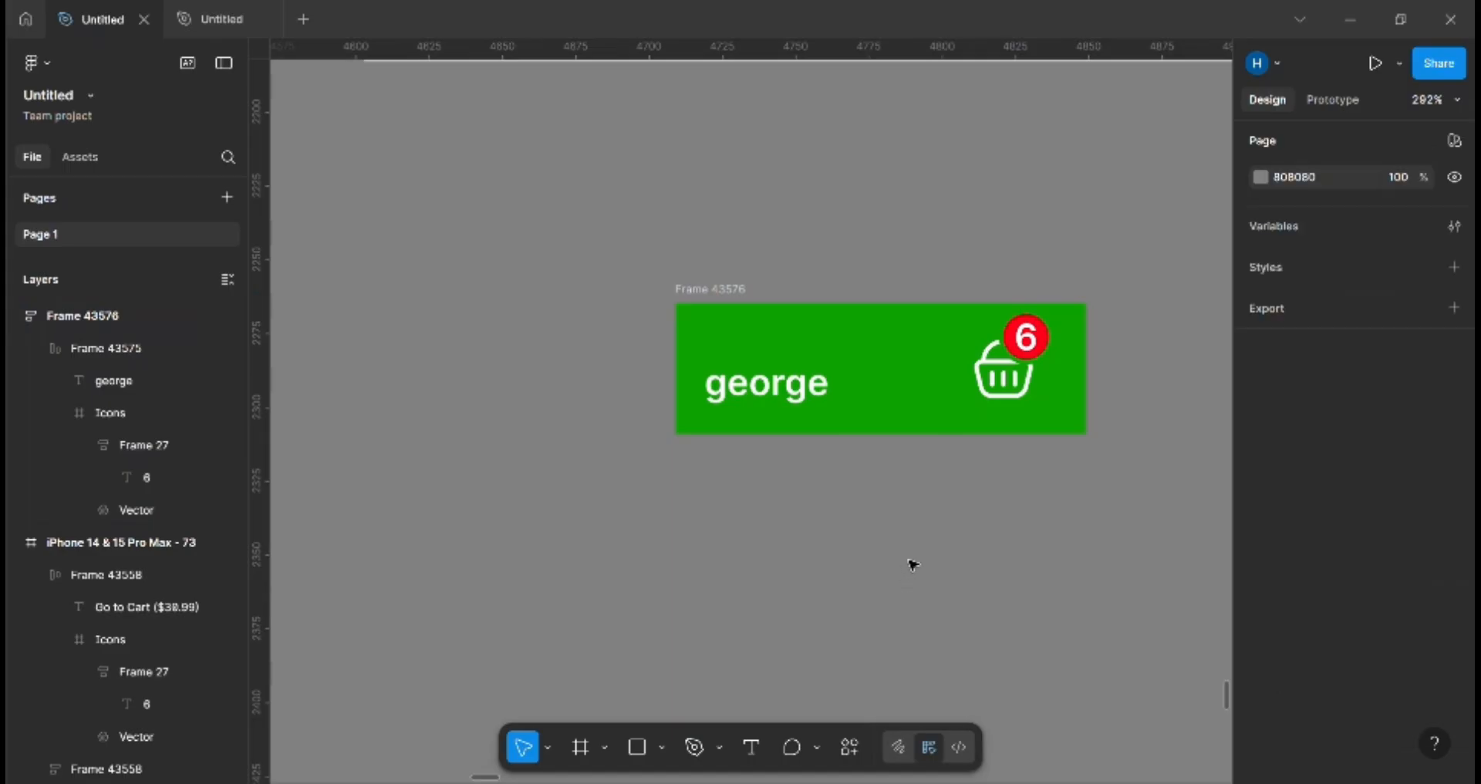
# Step: Examine the payment screen beside the basket screen, inspecting its back arrow and the BSI logo on the dark payment card
pyautogui.keyDown('ctrl'); pyautogui.scroll(-5, 1011, 461); pyautogui.keyUp('ctrl')
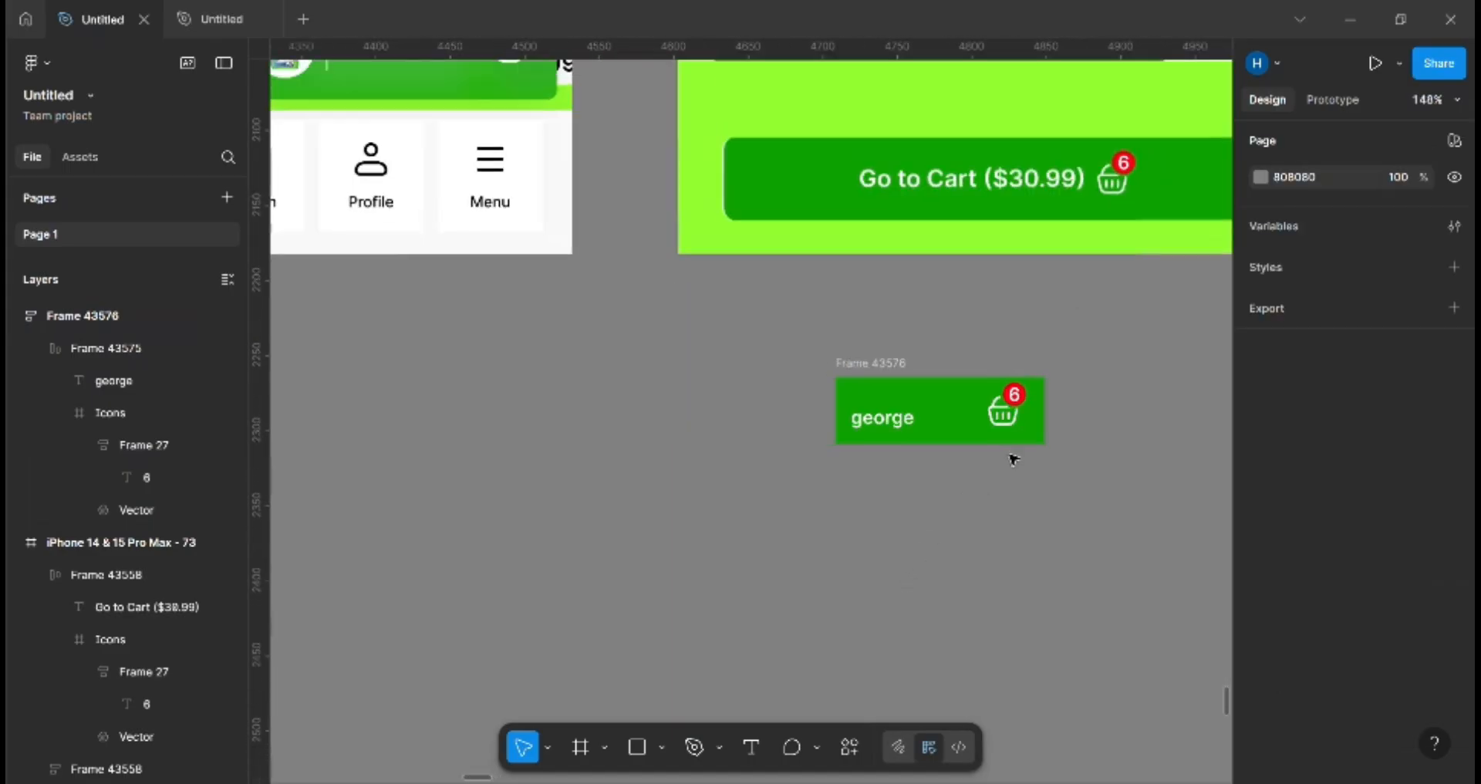
pyautogui.scroll(3, 1019, 513)
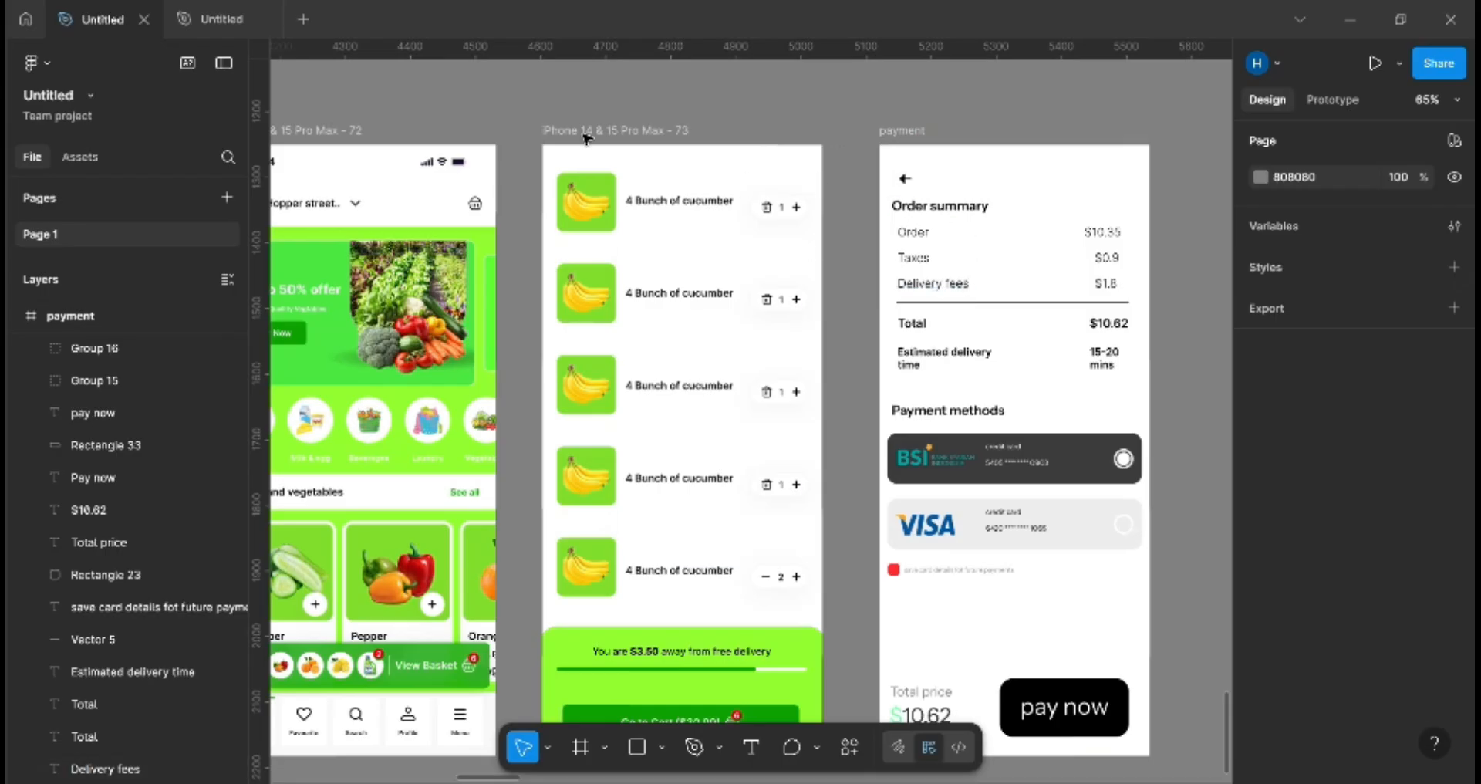
pyautogui.scroll(-1, 671, 179)
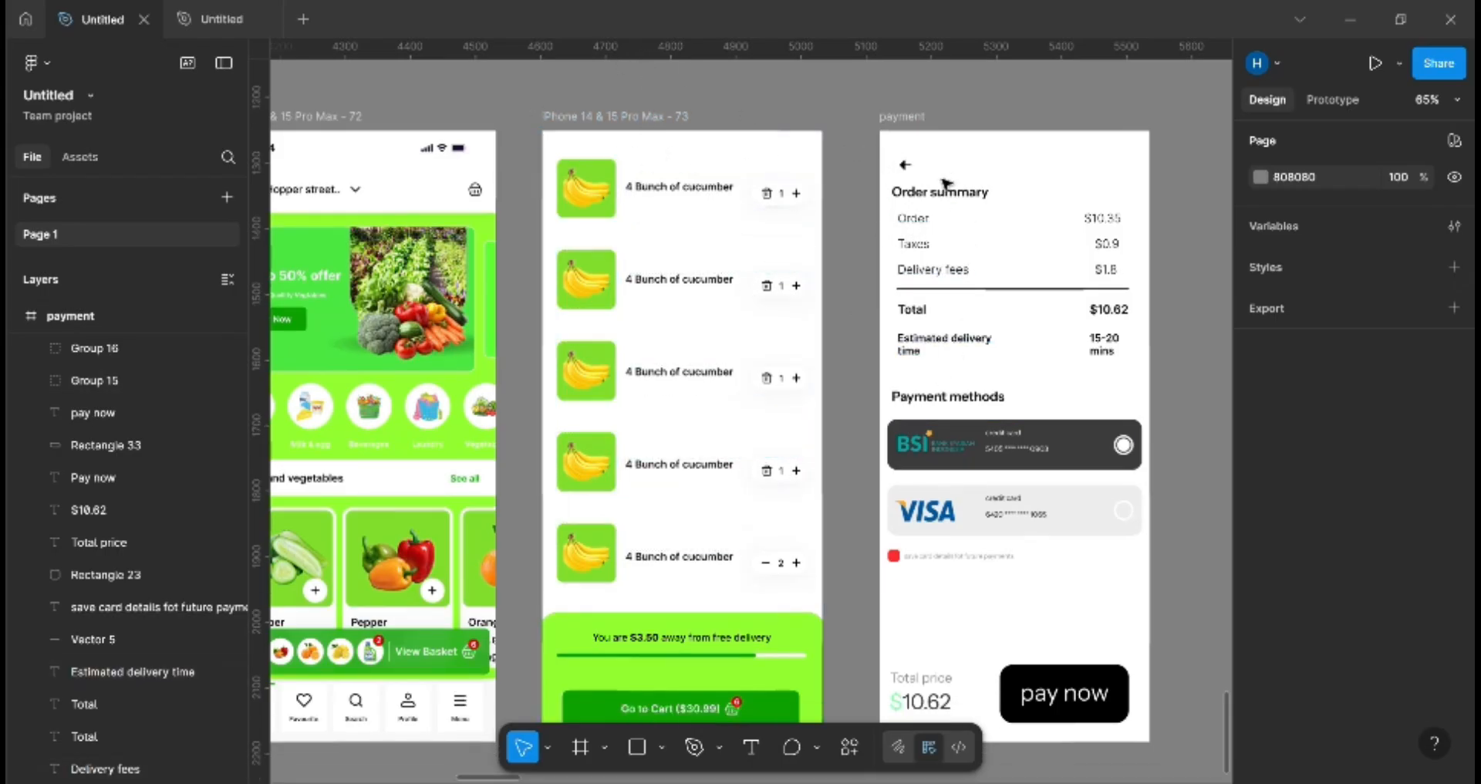
pyautogui.click(908, 166)
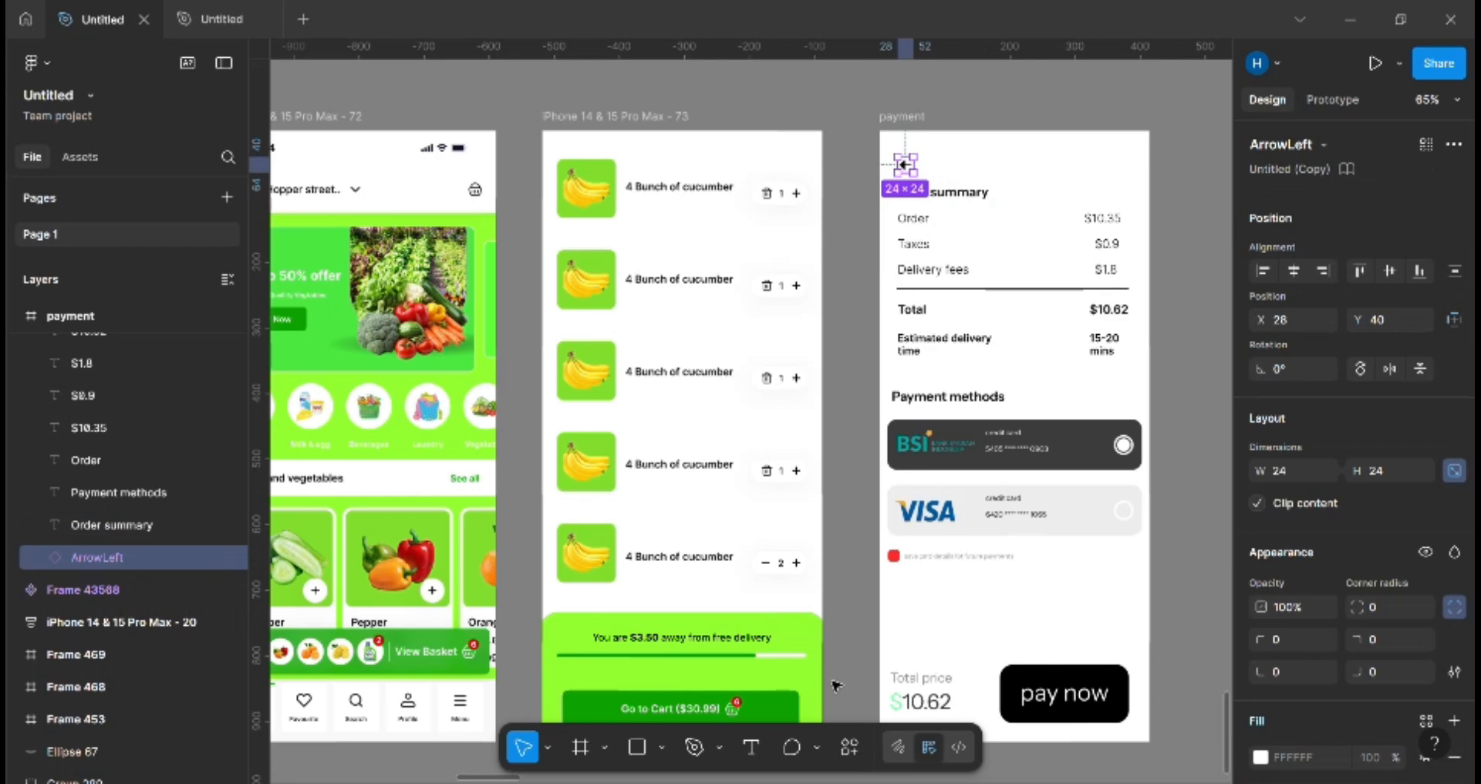
pyautogui.click(848, 747)
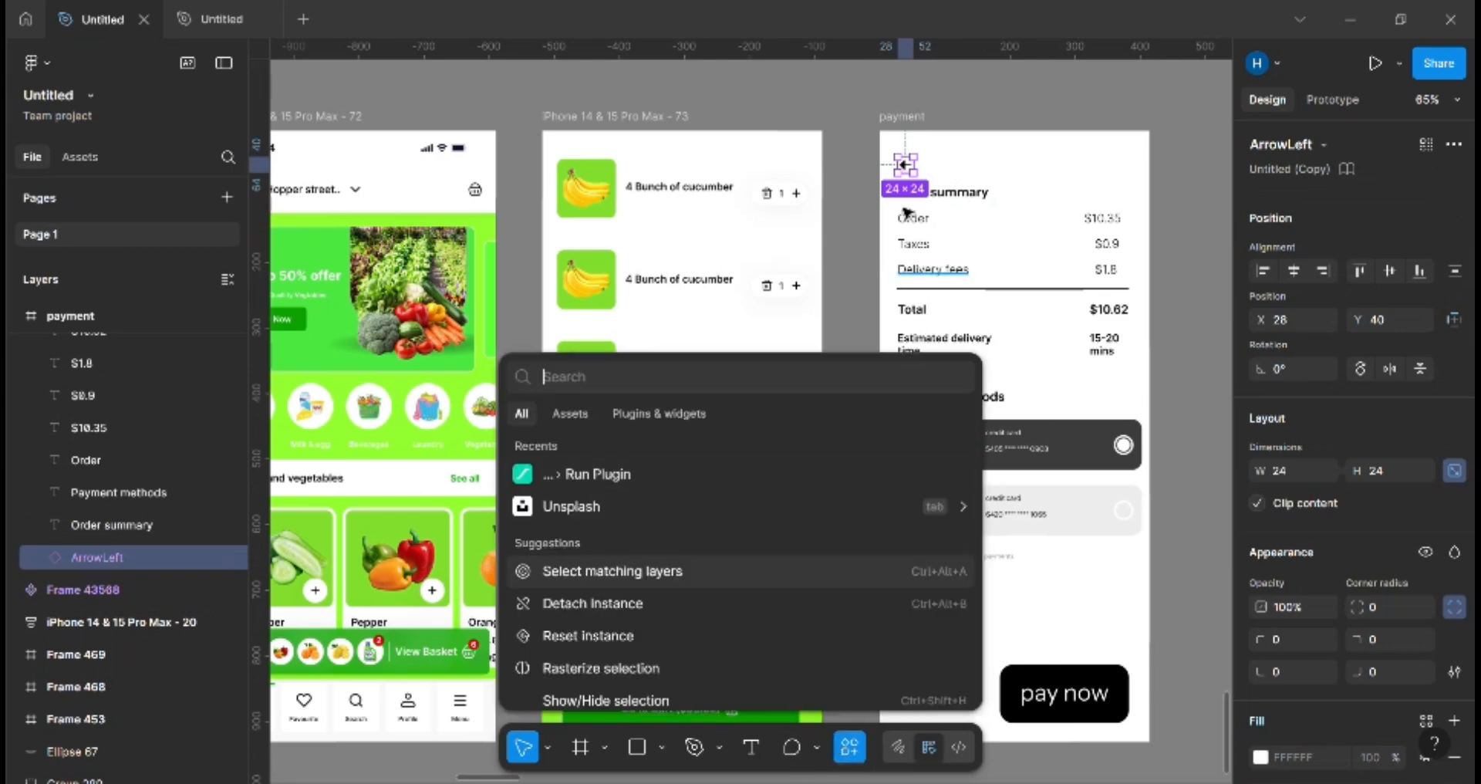
pyautogui.click(969, 171)
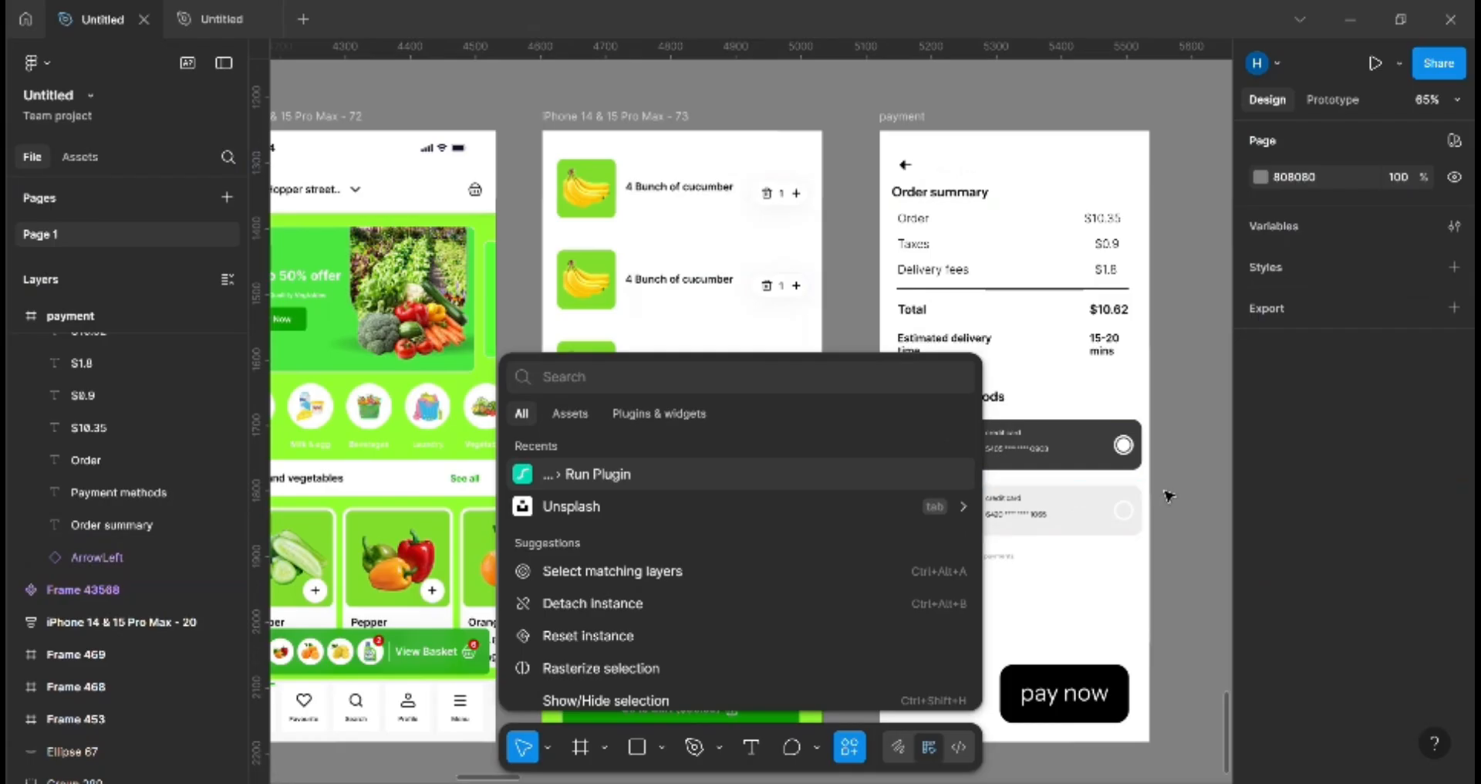
pyautogui.press('Escape')
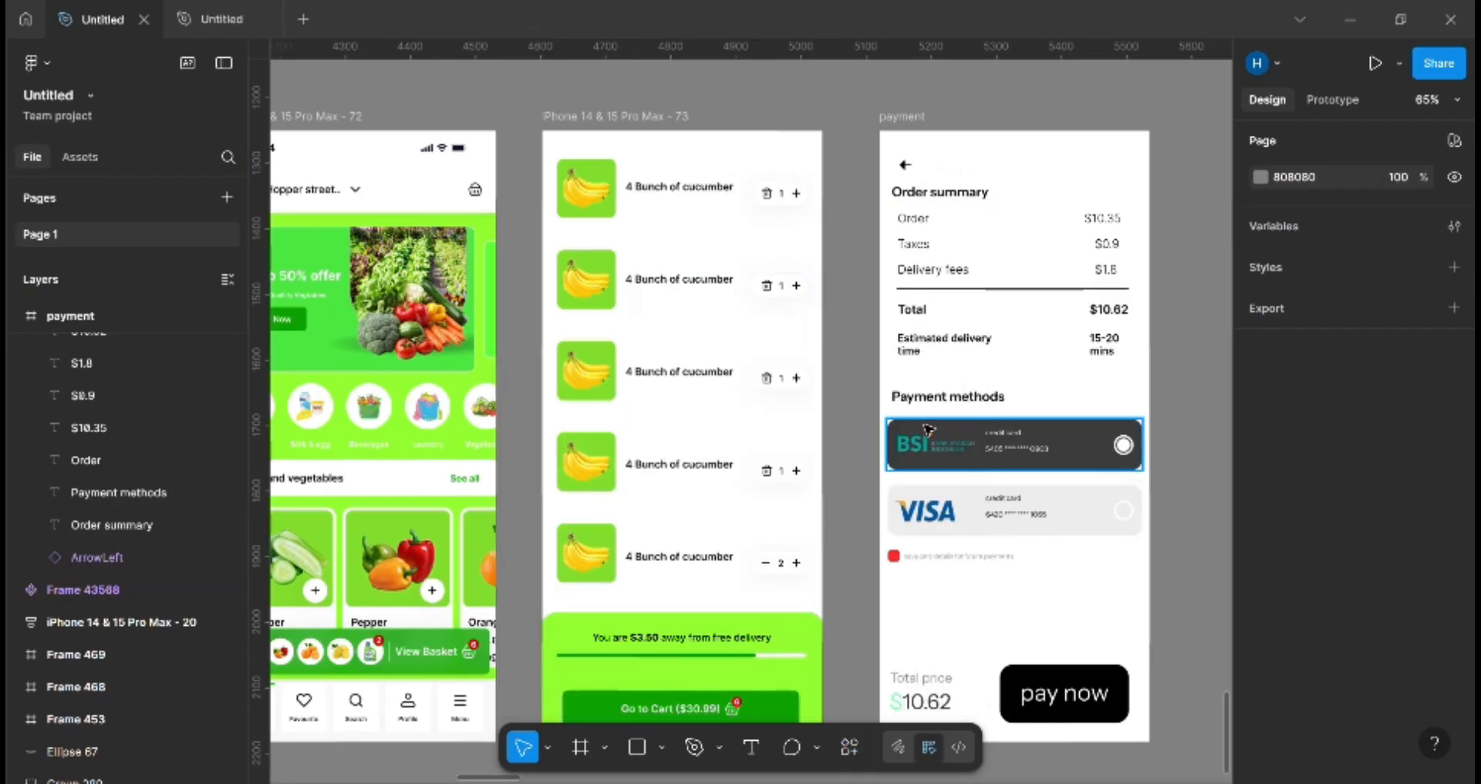
pyautogui.click(935, 452)
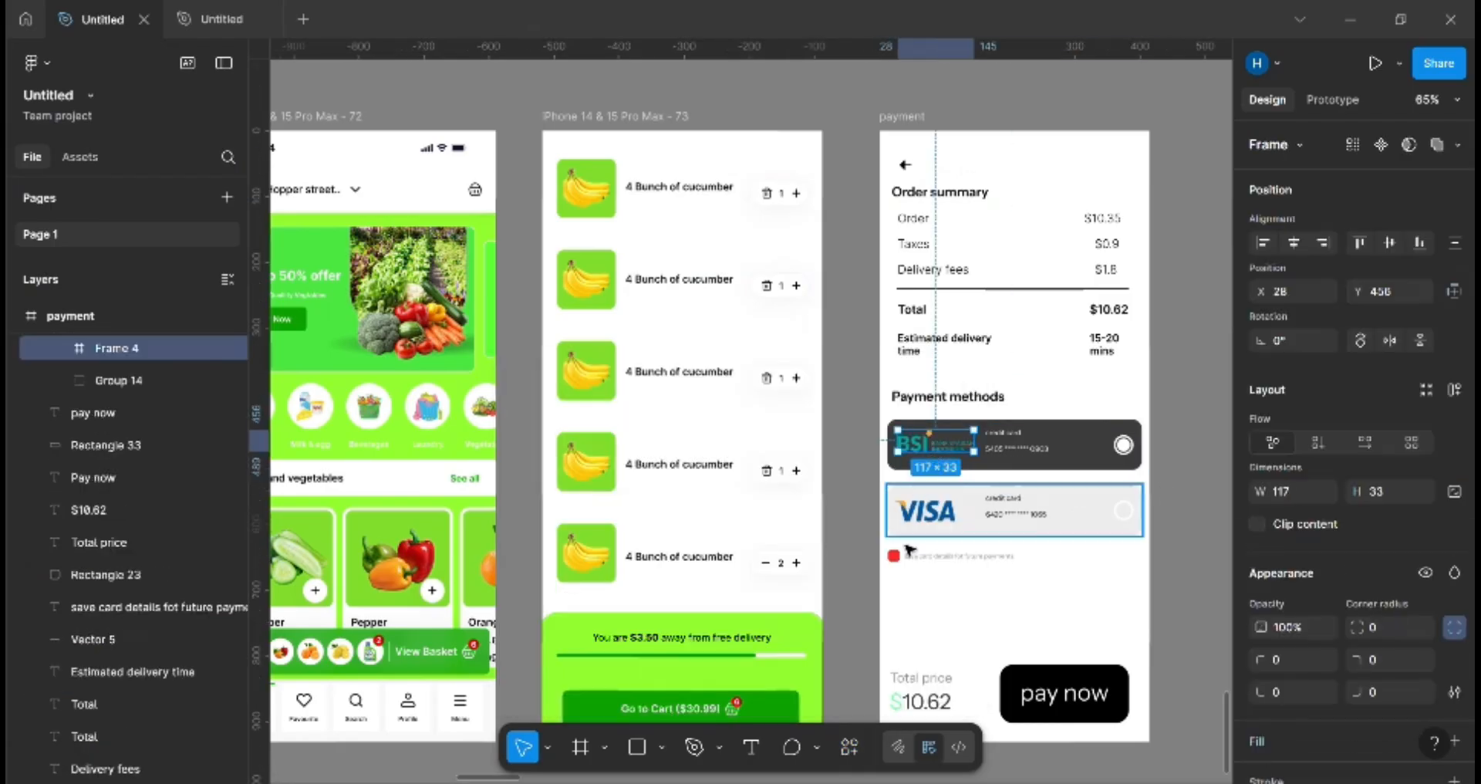
# Step: Inspect the VISA logo on the light payment card and clear the selection
pyautogui.click(935, 521)
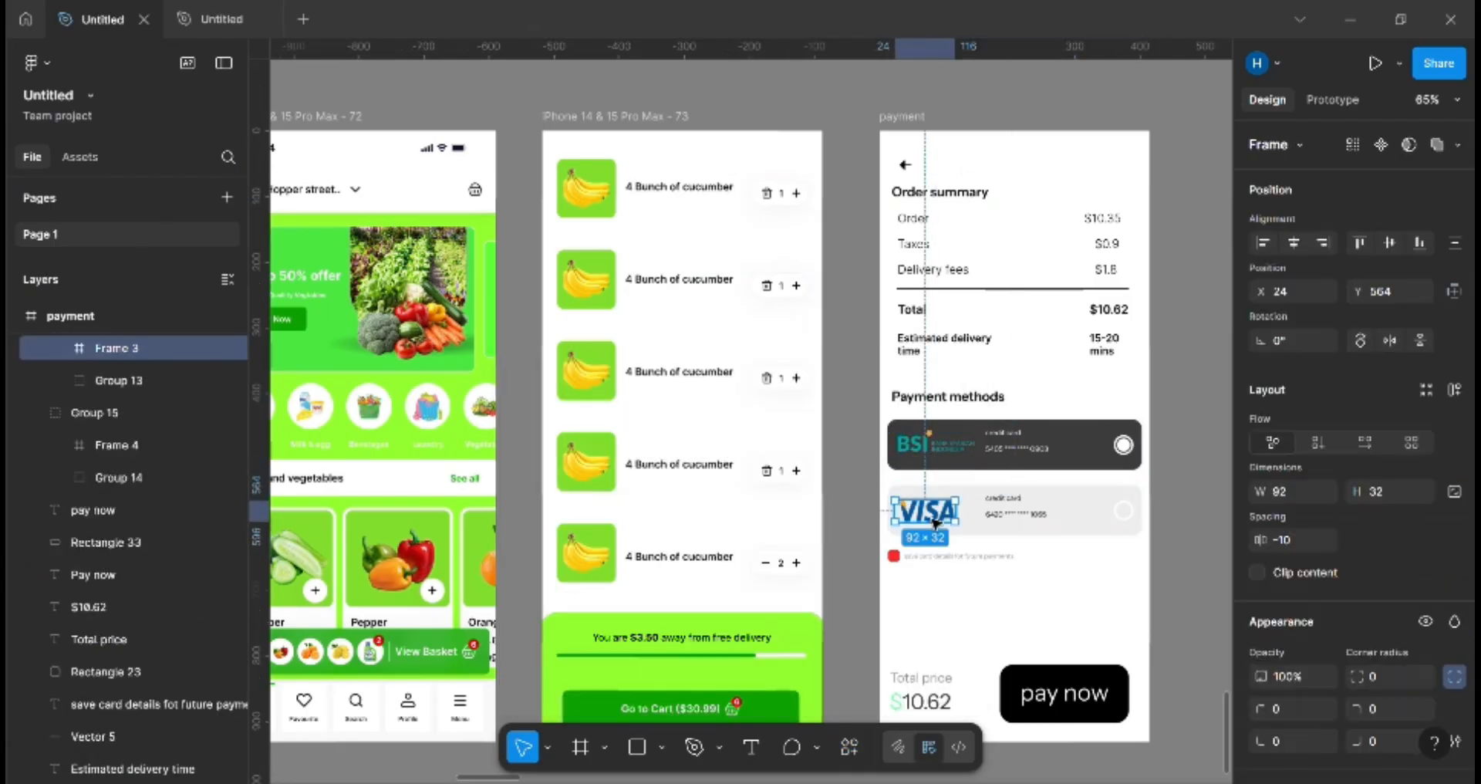
pyautogui.click(1188, 443)
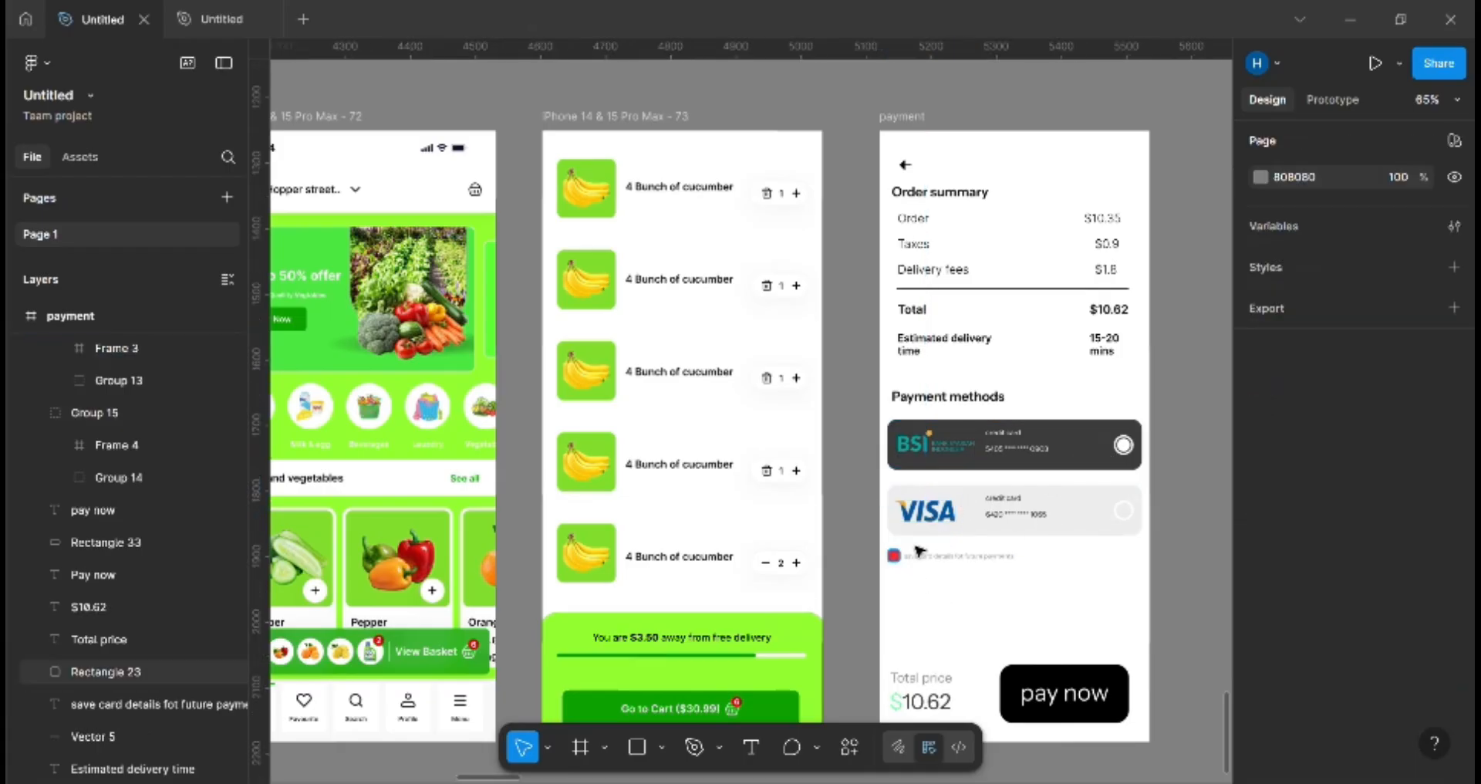
# Step: Search the community plugins and widgets for "icon vector"
pyautogui.click(861, 744)
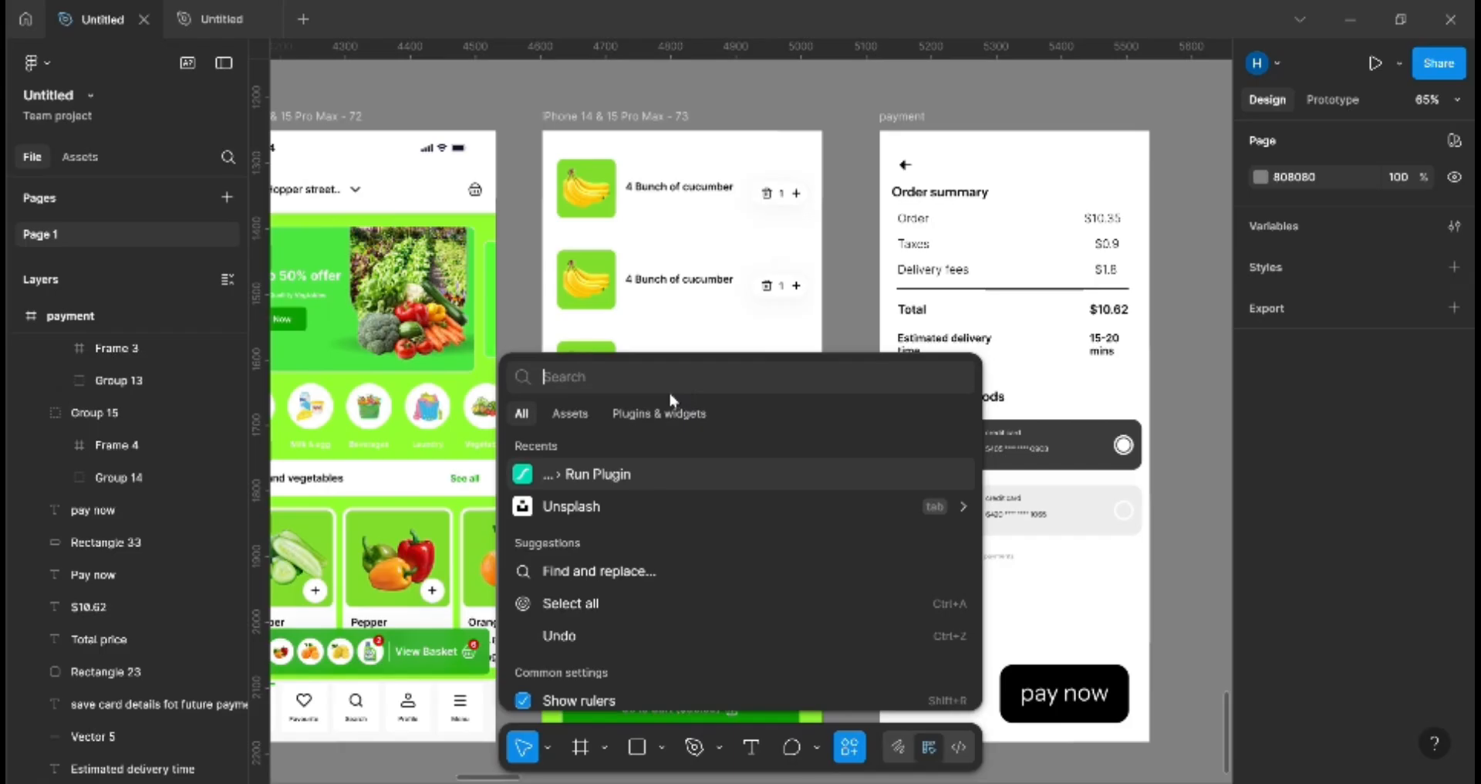
pyautogui.write('i')
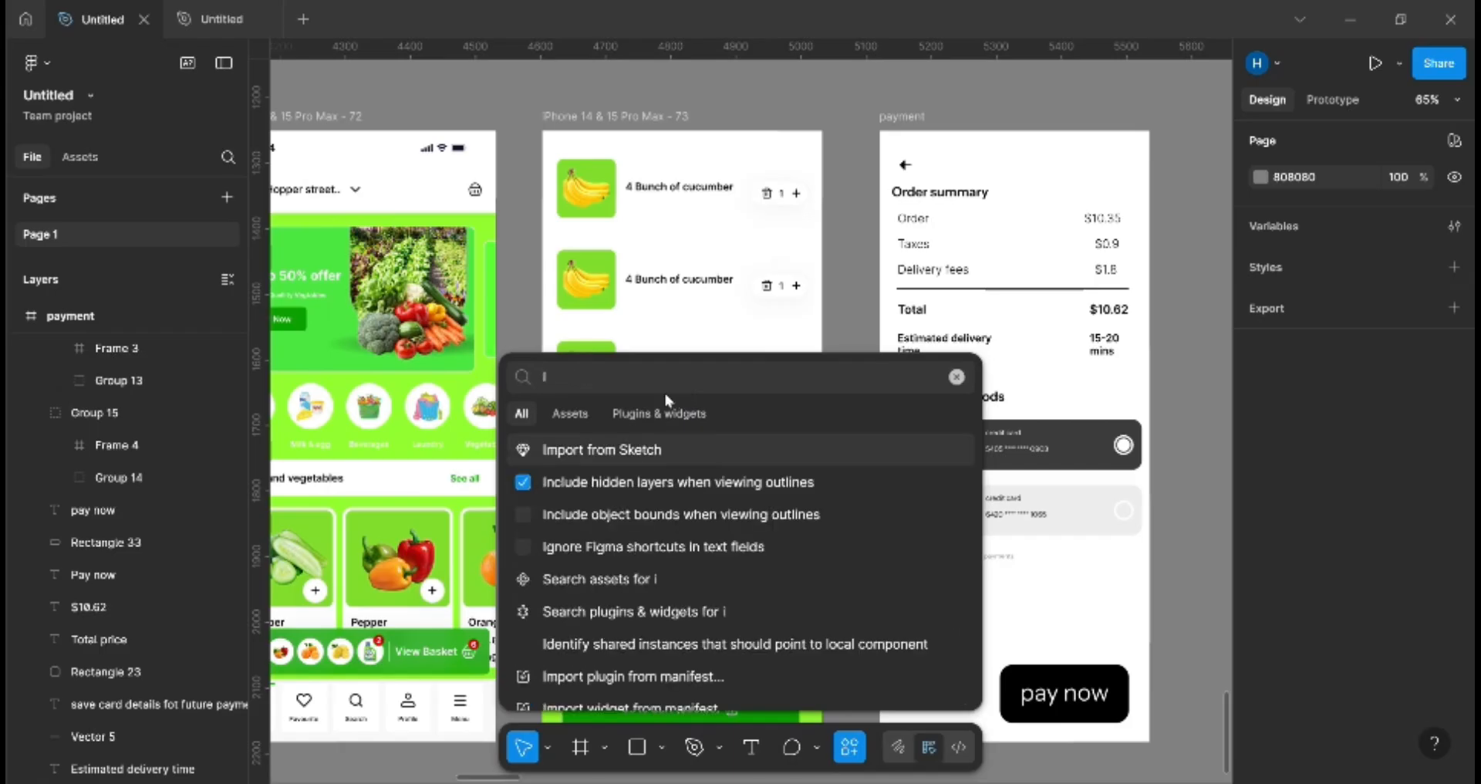
pyautogui.write('con')
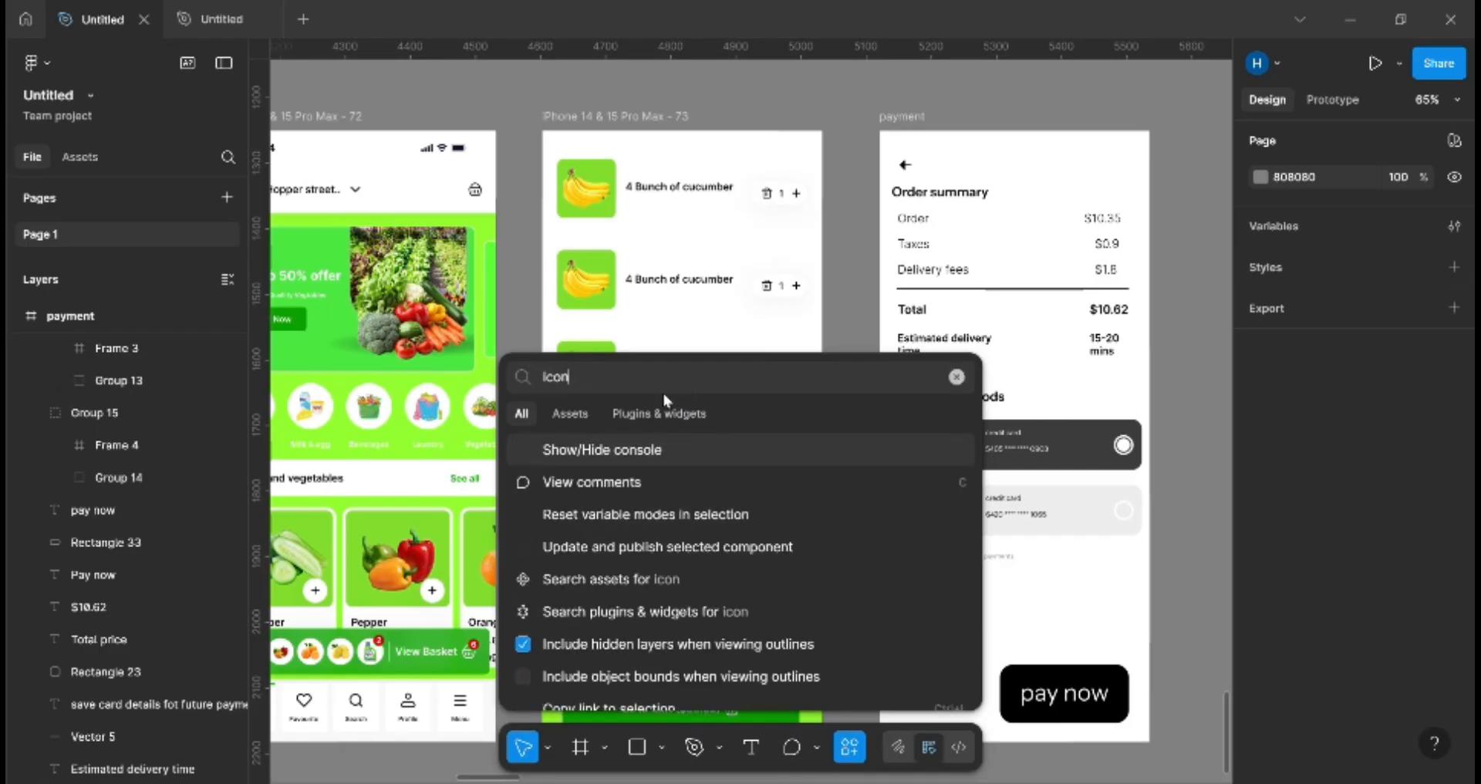
pyautogui.write('vec')
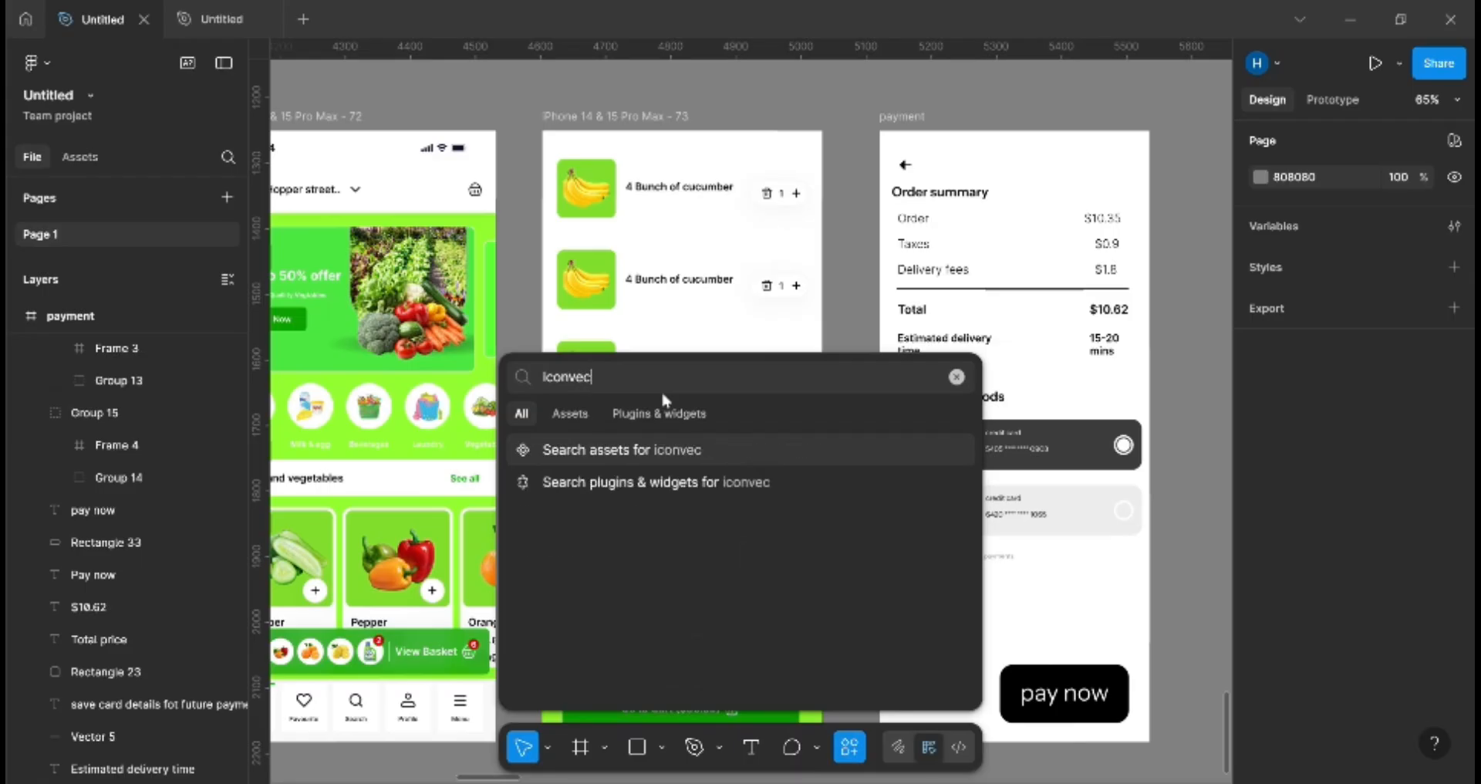
pyautogui.write('tor')
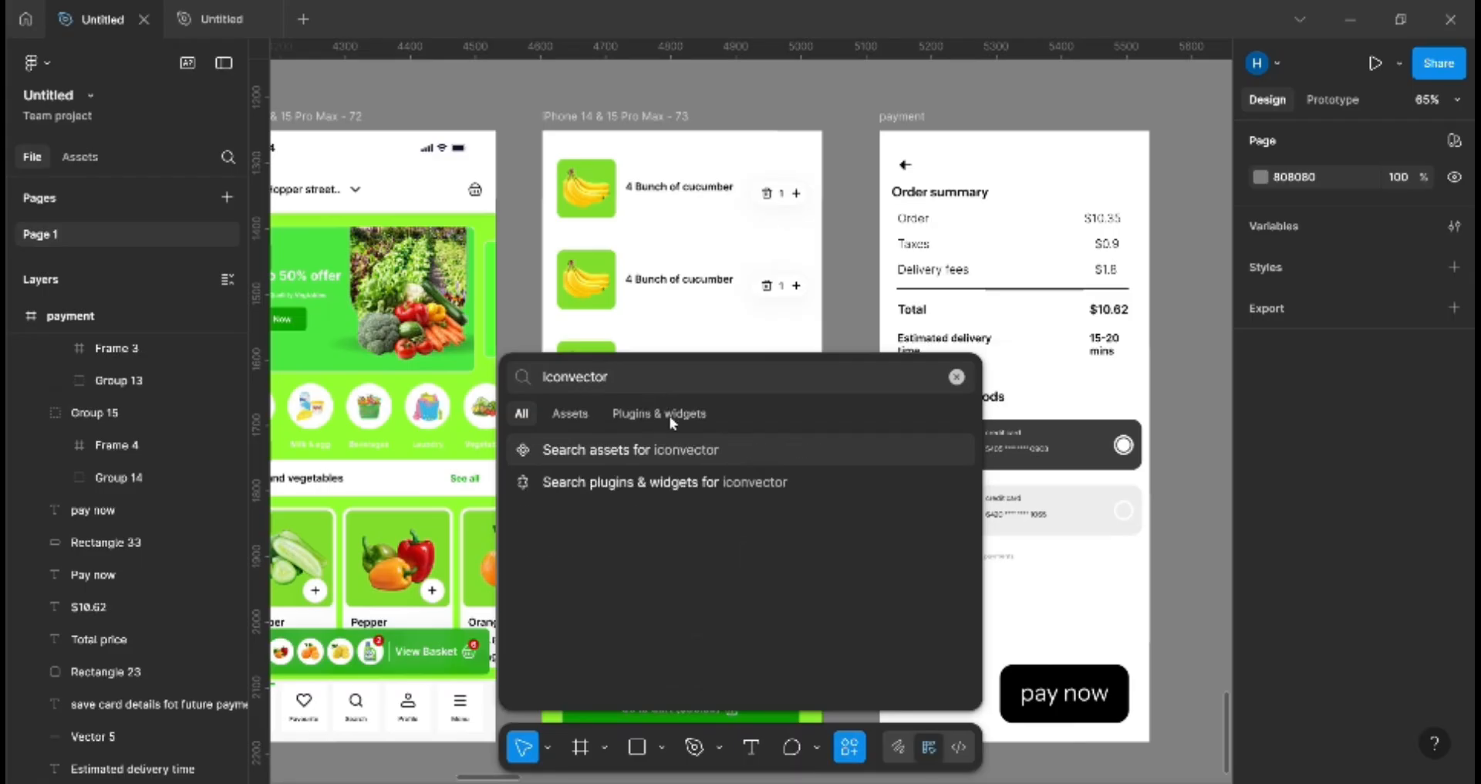
pyautogui.click(666, 417)
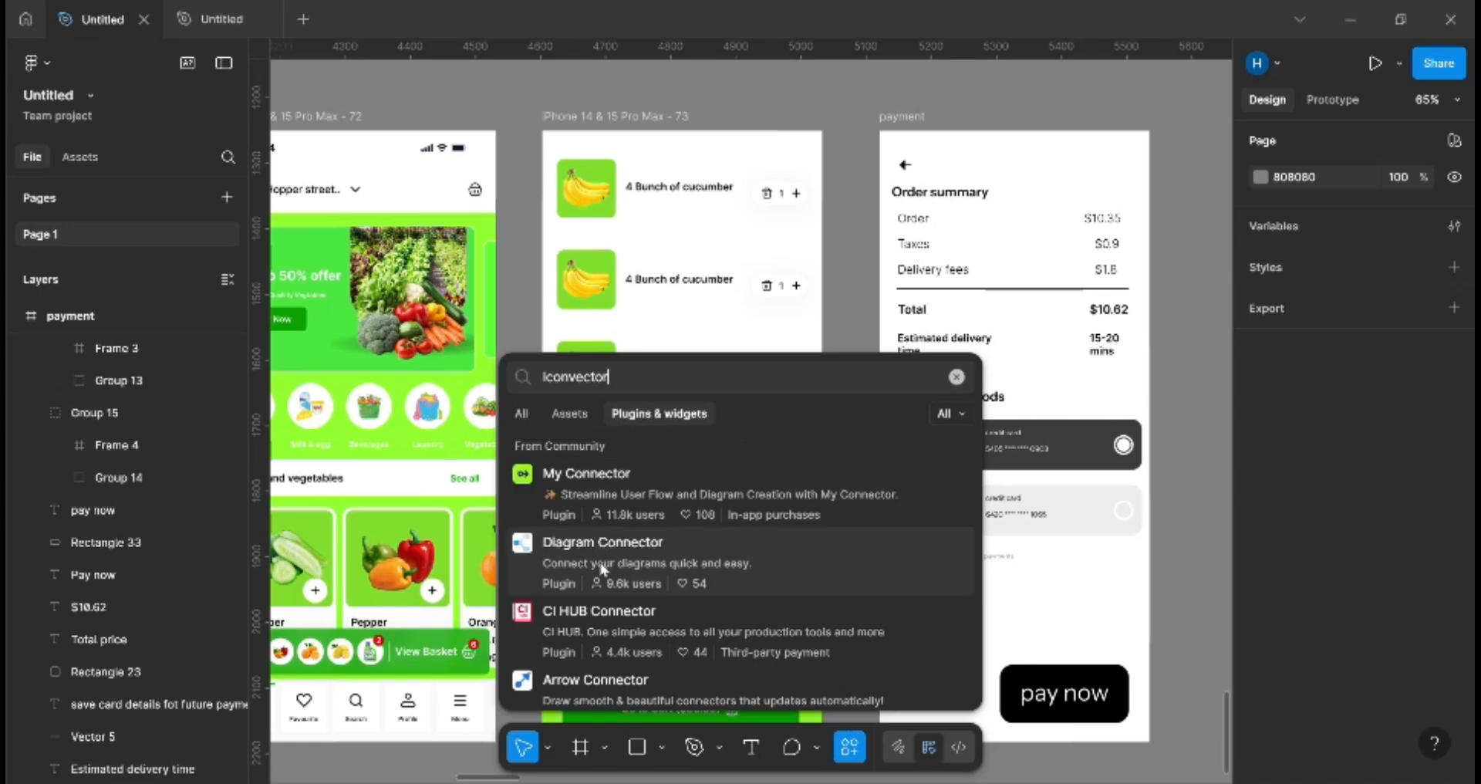
pyautogui.scroll(-10, 574, 517)
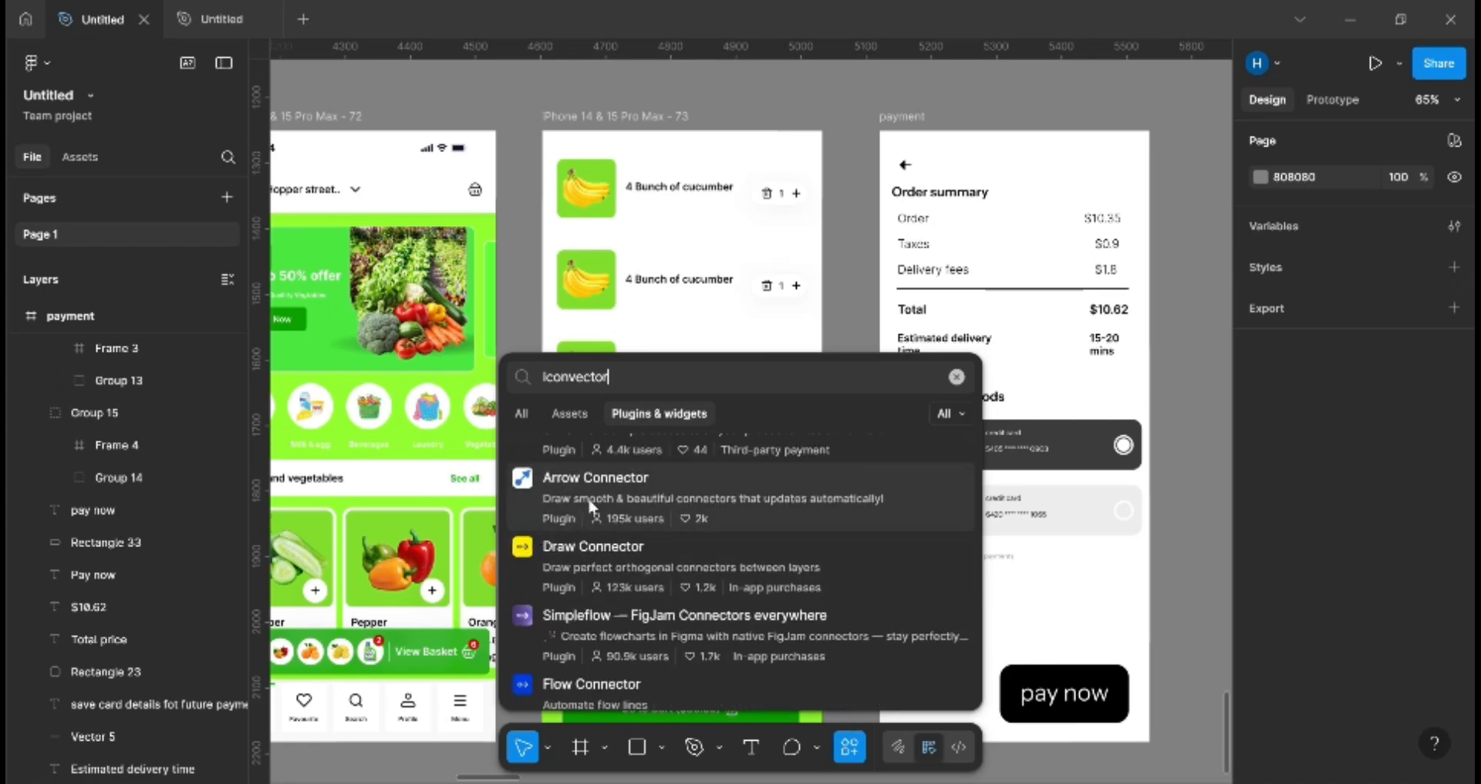
pyautogui.scroll(10, 597, 474)
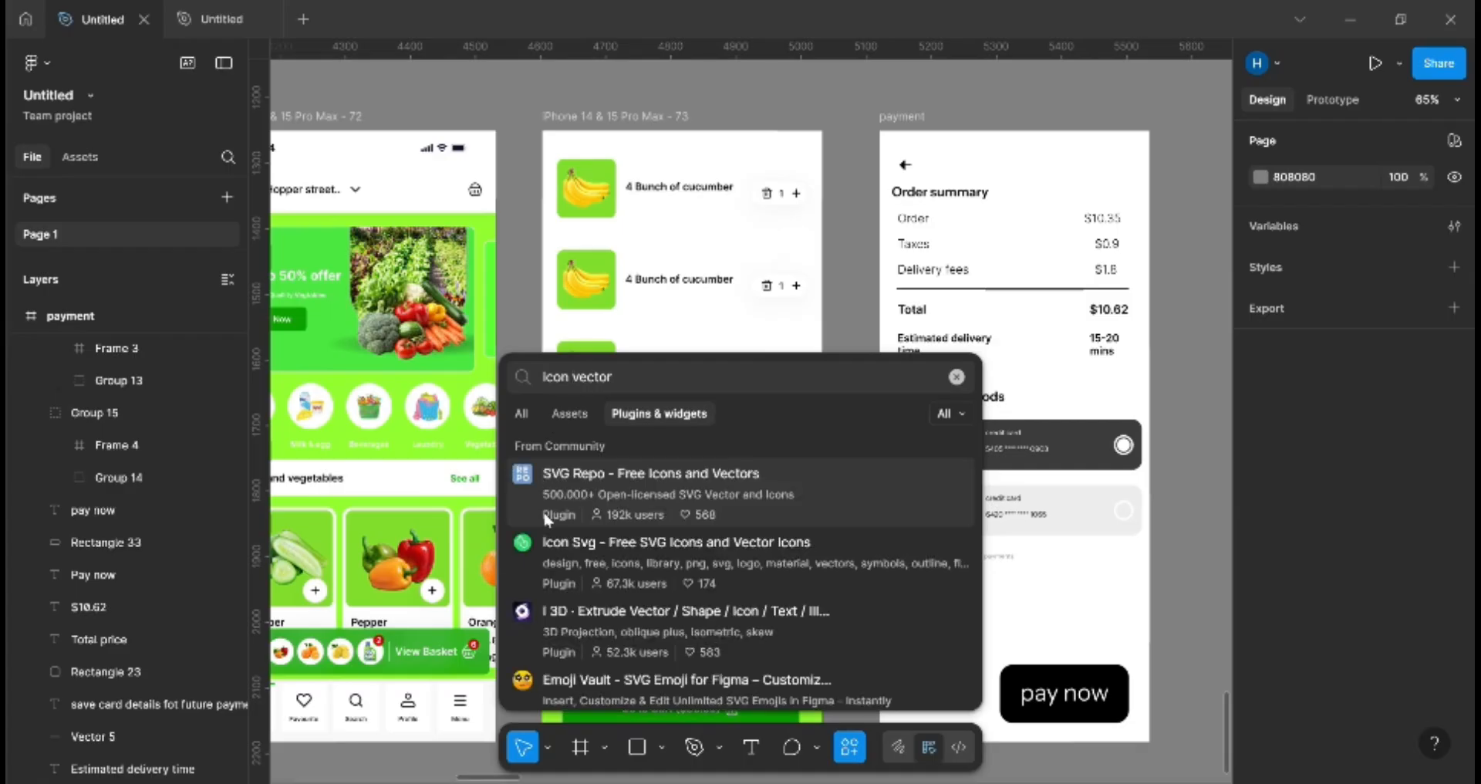
# Step: Browse the icon plugin results and view the details page of SVG Repo - Free Icons and Vectors, returning to the results
pyautogui.scroll(-3, 595, 540)
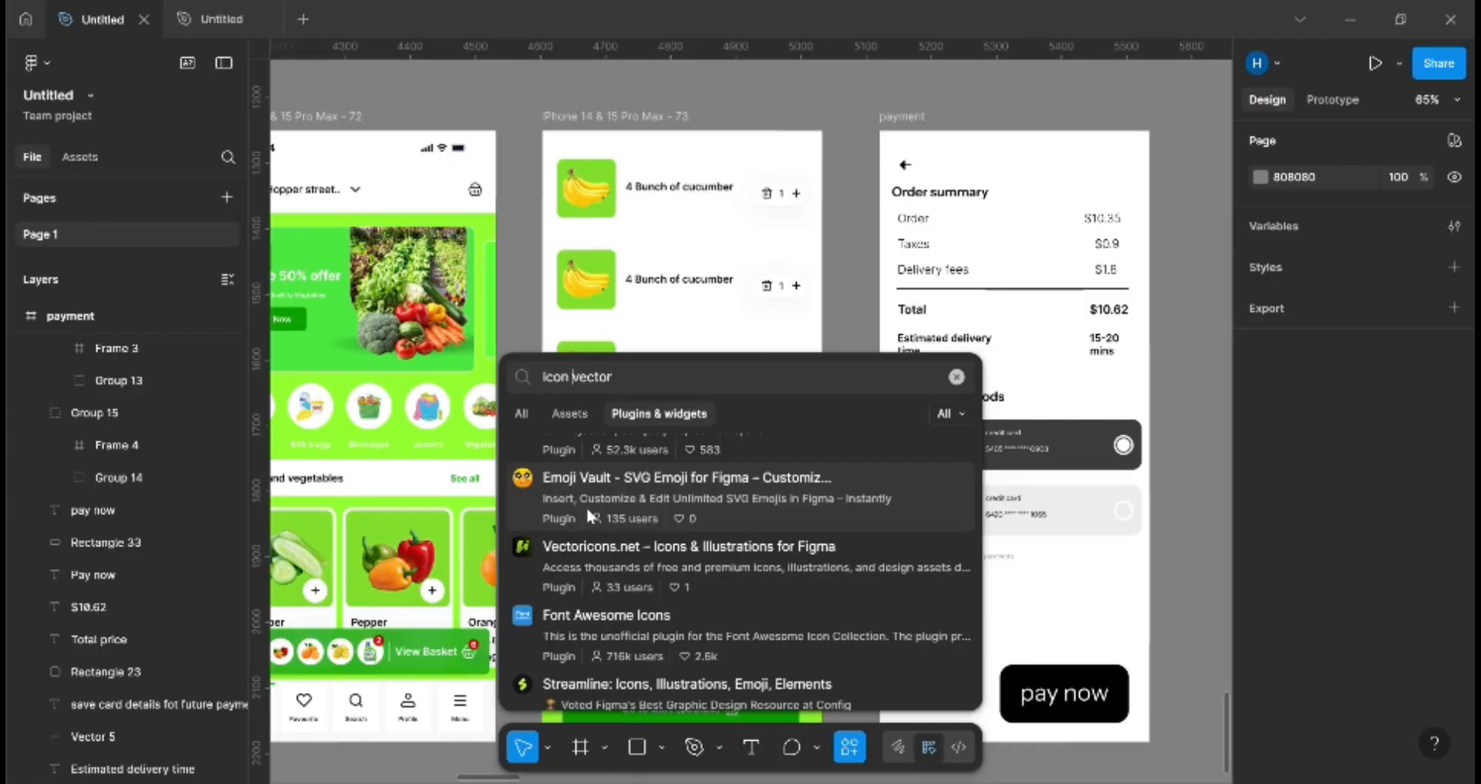
pyautogui.scroll(-2, 586, 504)
pyautogui.scroll(-5, 580, 584)
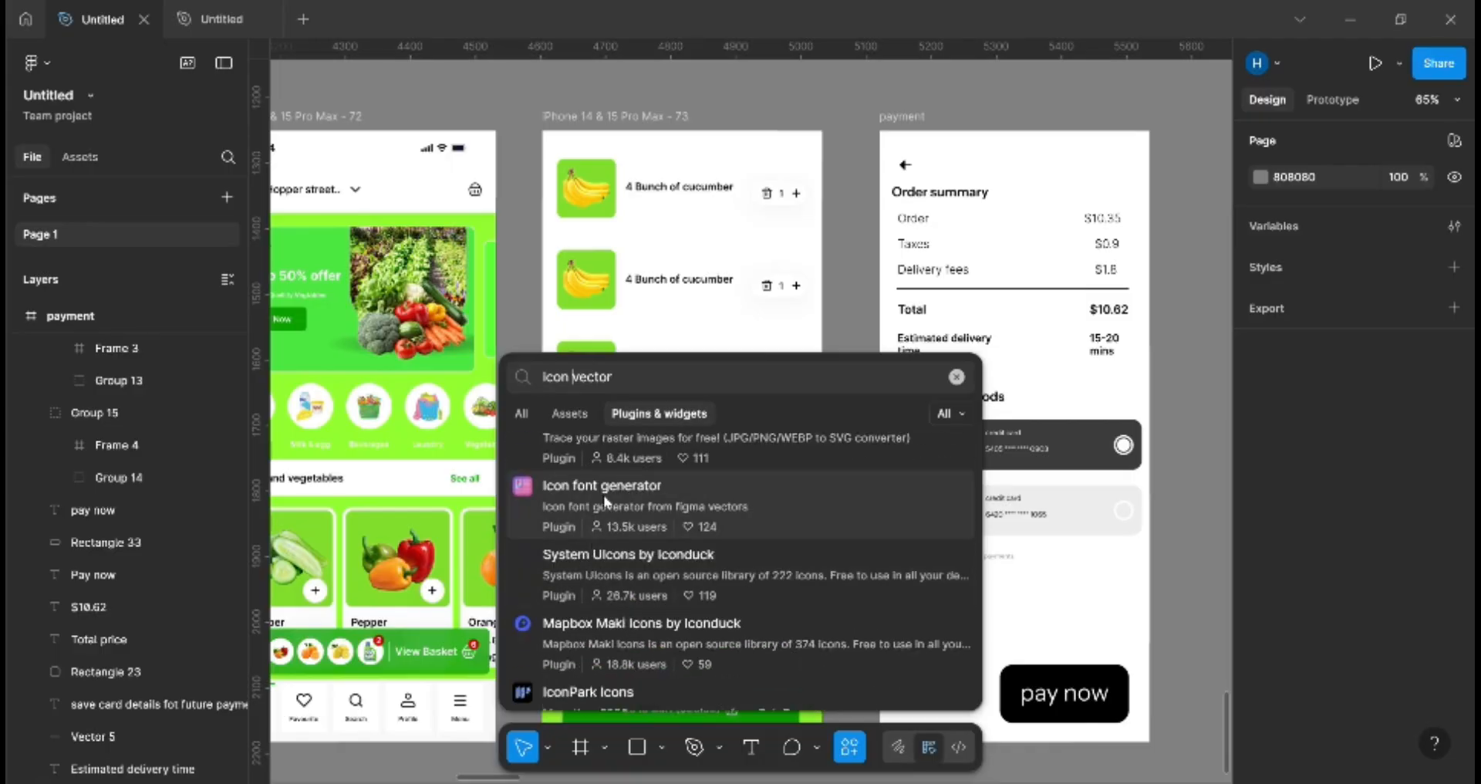
pyautogui.scroll(7, 606, 501)
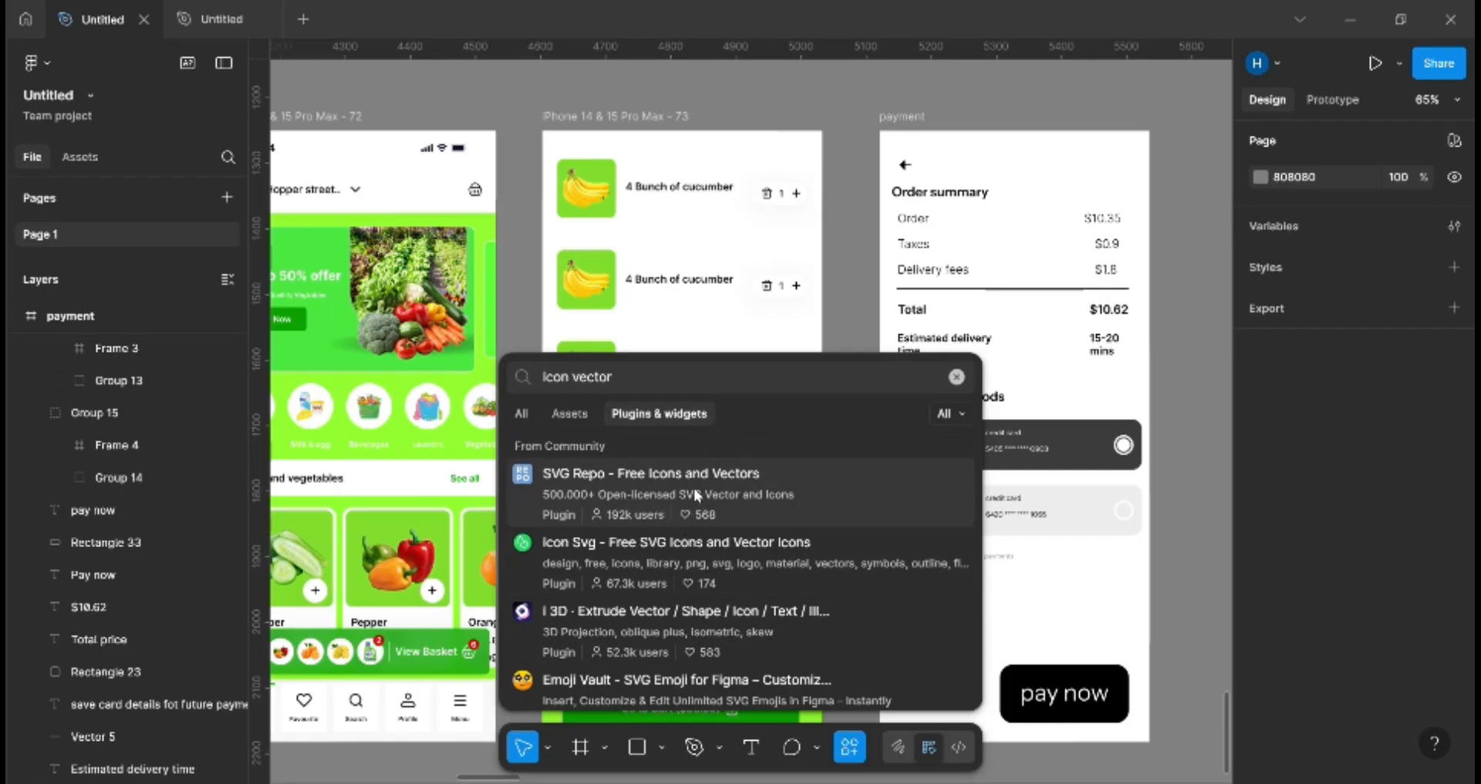
pyautogui.click(694, 494)
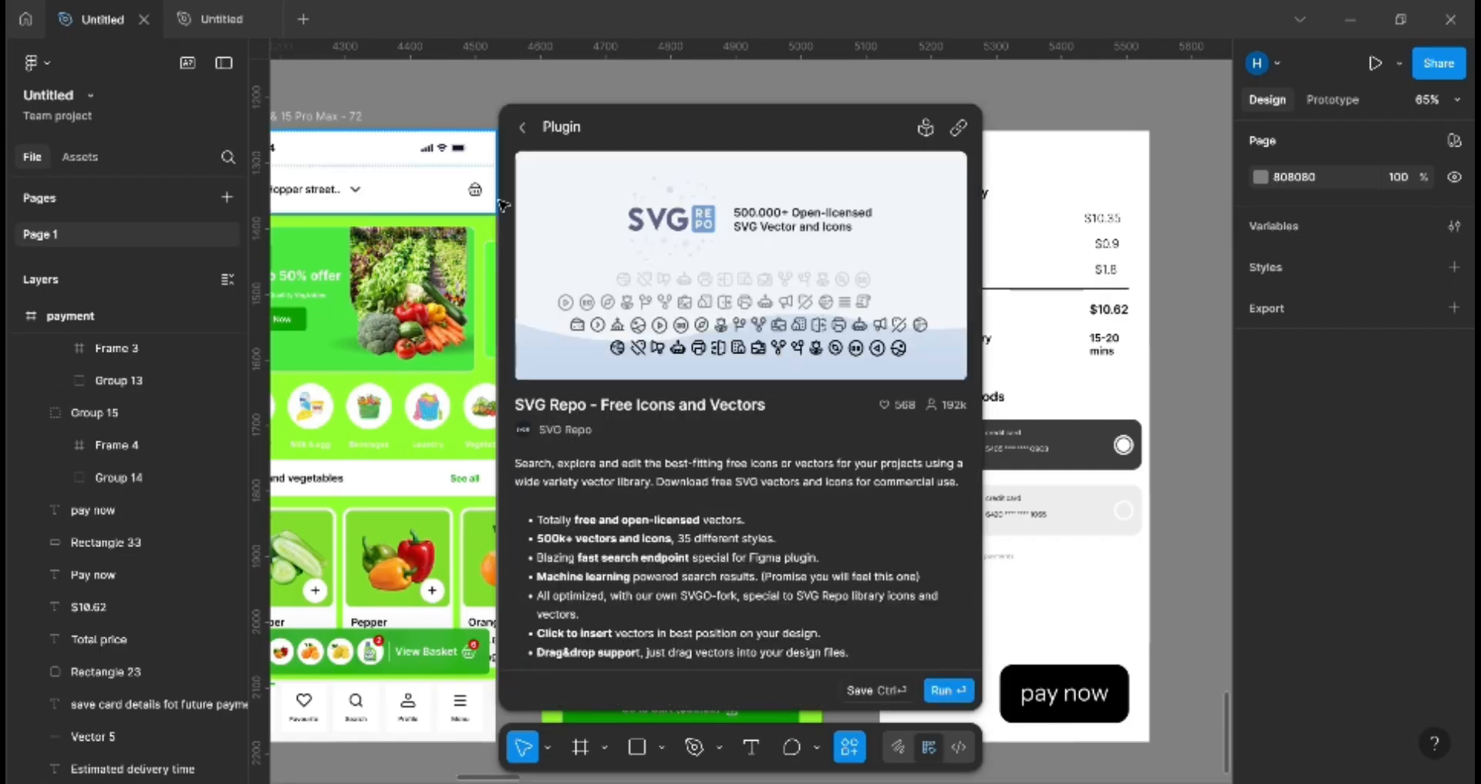
pyautogui.click(522, 127)
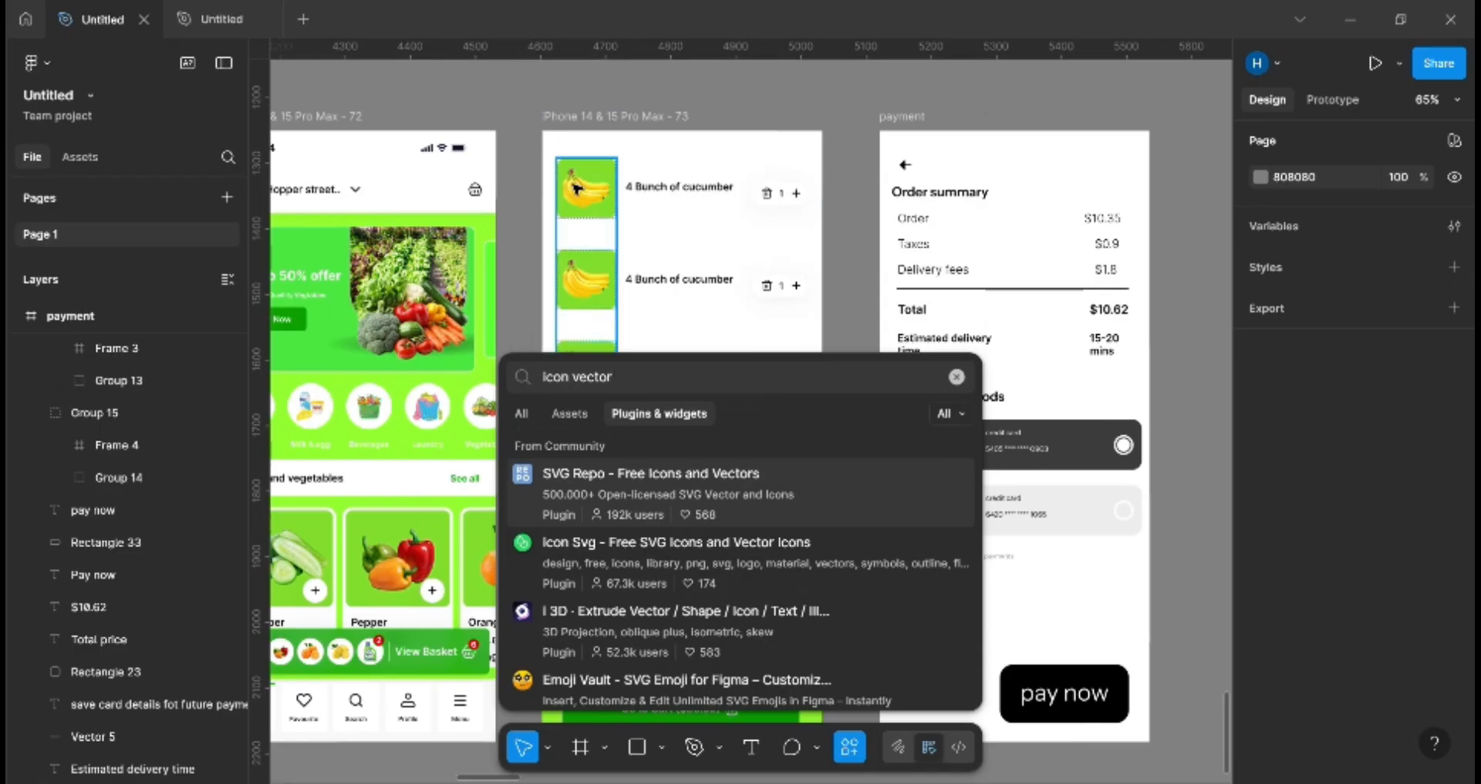
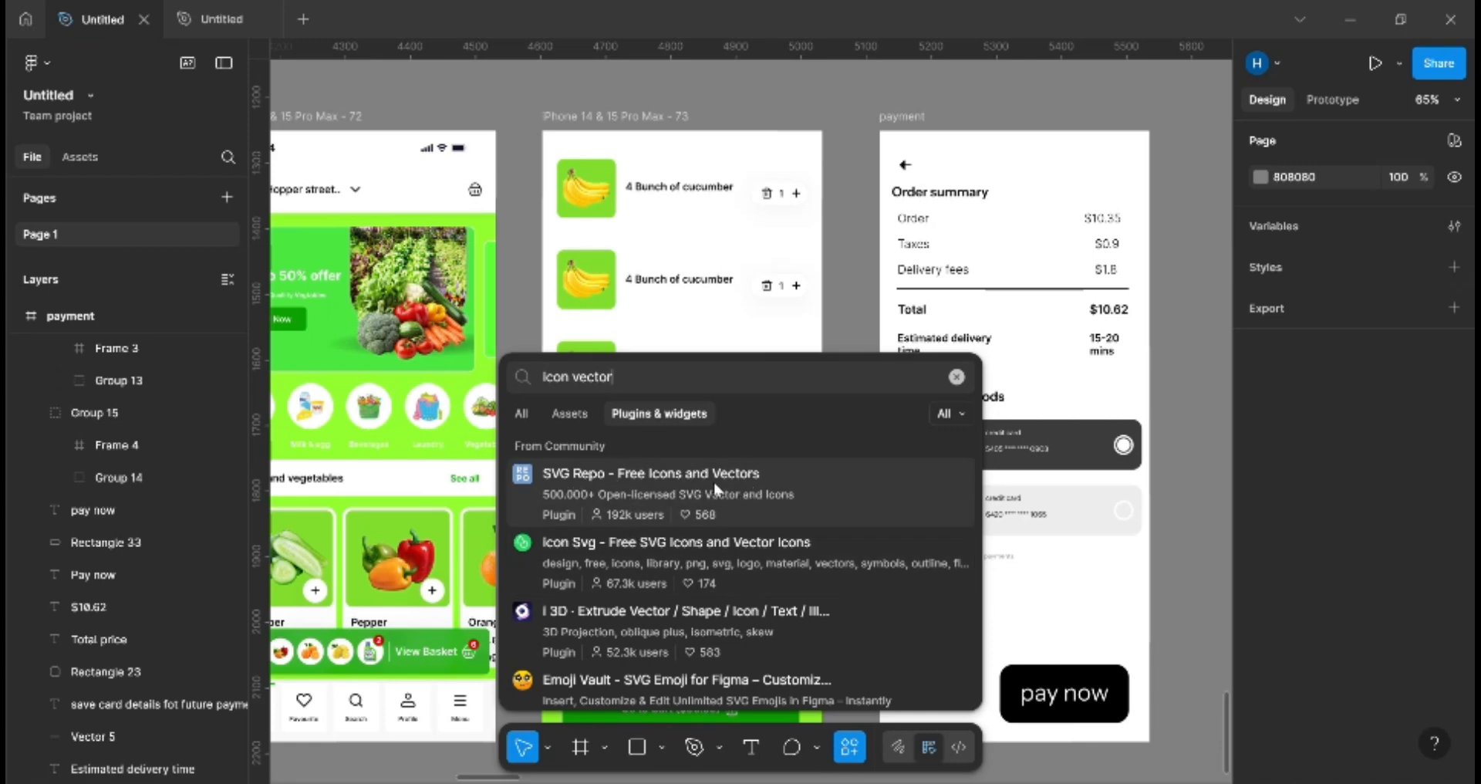
# Step: Look through the remaining icon plugins in the results and close the plugin search
pyautogui.scroll(-10, 713, 479)
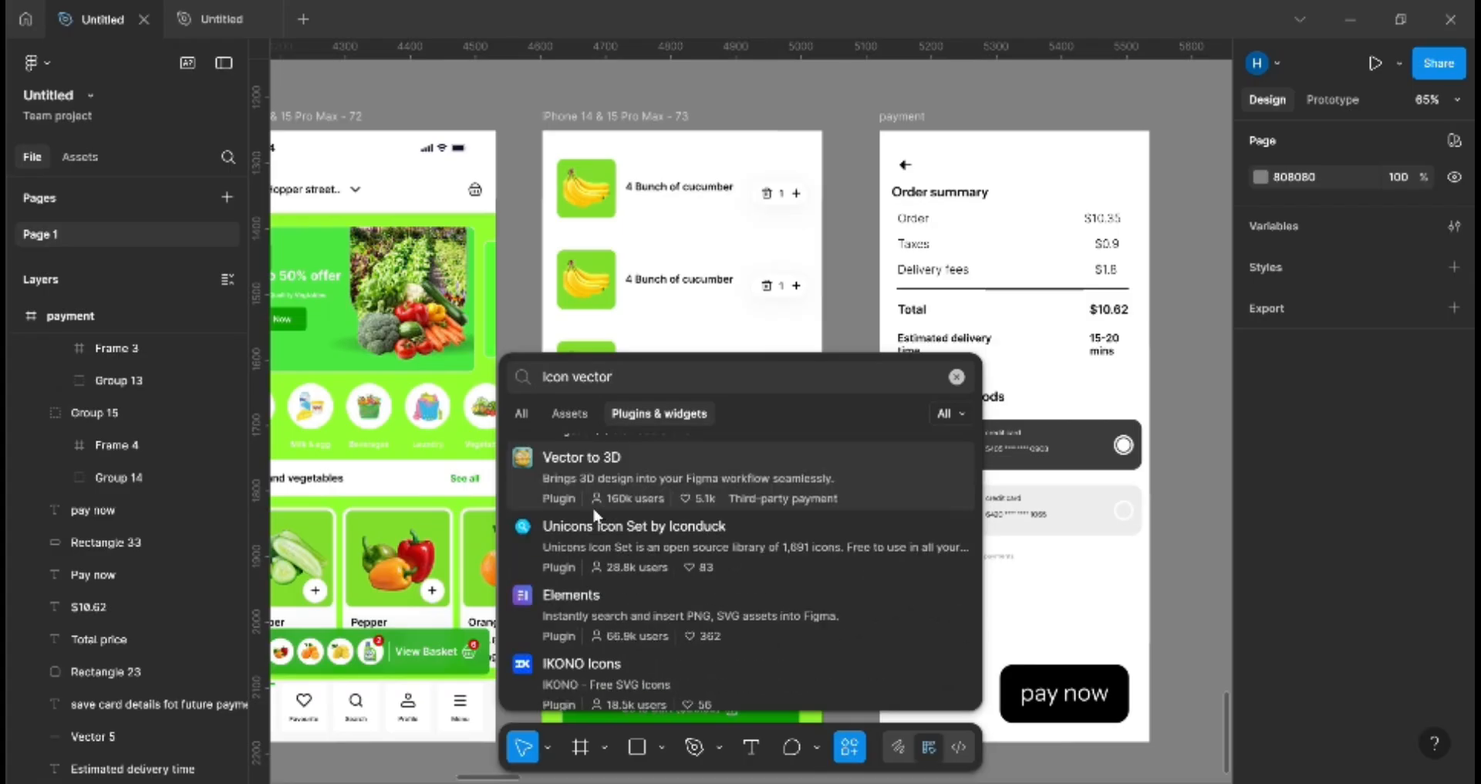
pyautogui.scroll(-10, 594, 514)
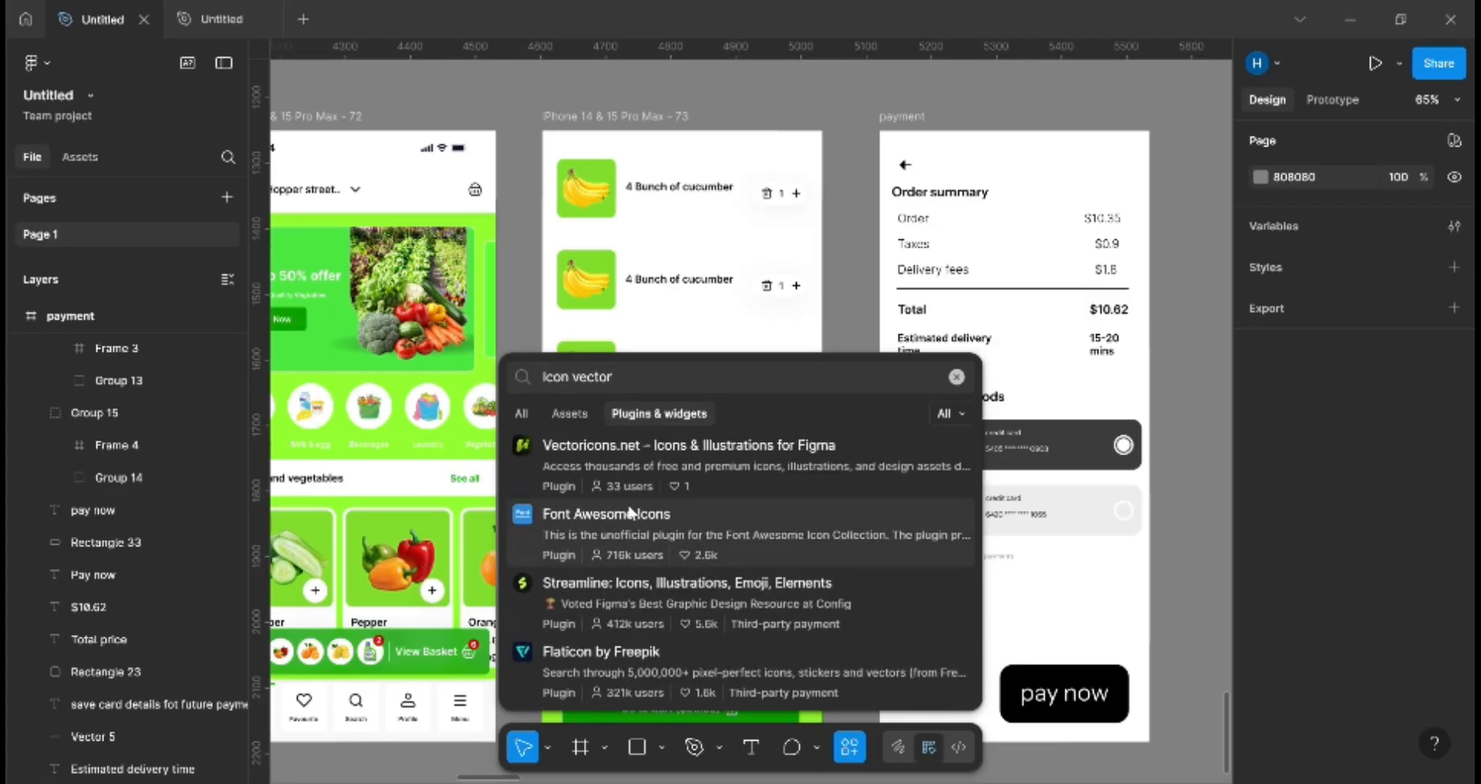
pyautogui.scroll(10, 629, 511)
pyautogui.scroll(-4, 578, 507)
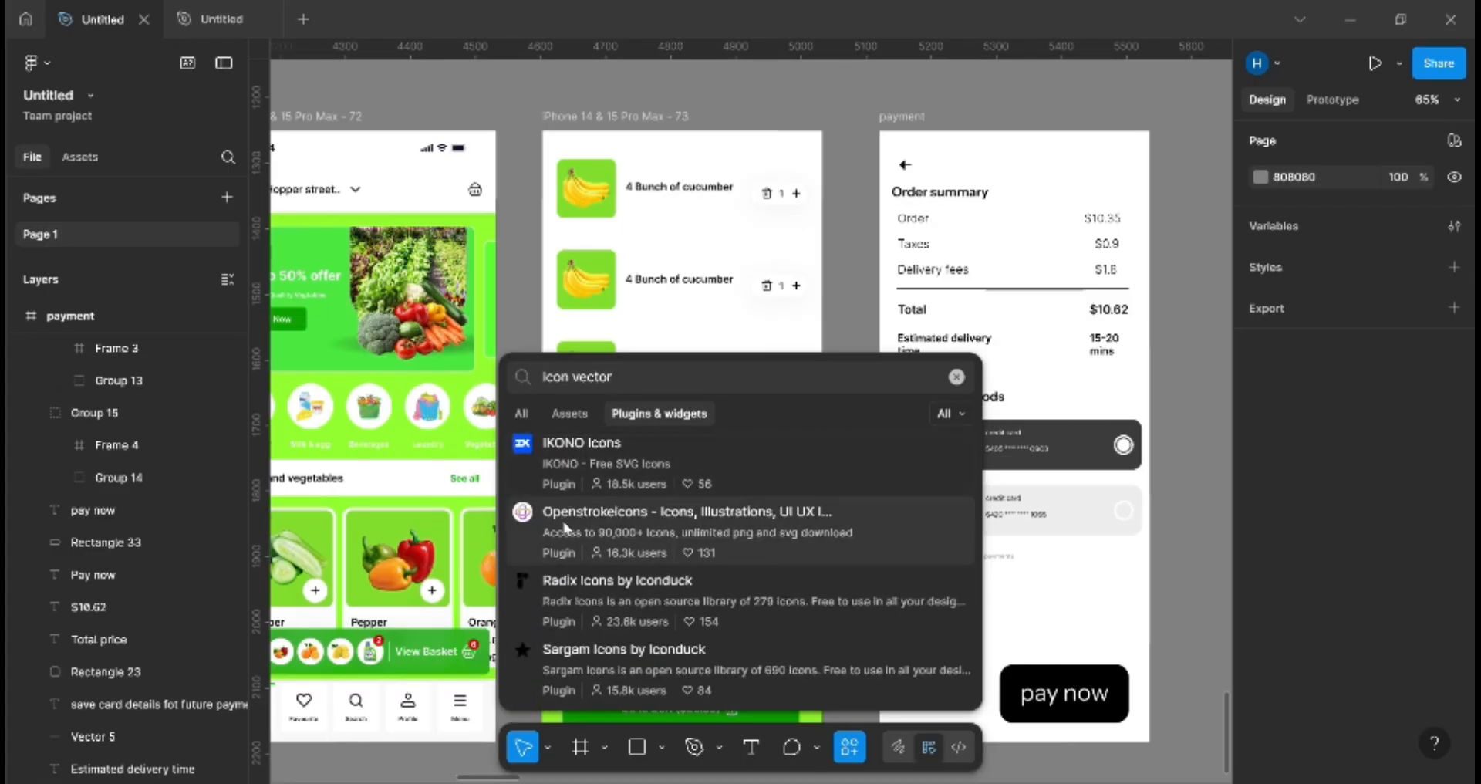
pyautogui.scroll(10, 559, 518)
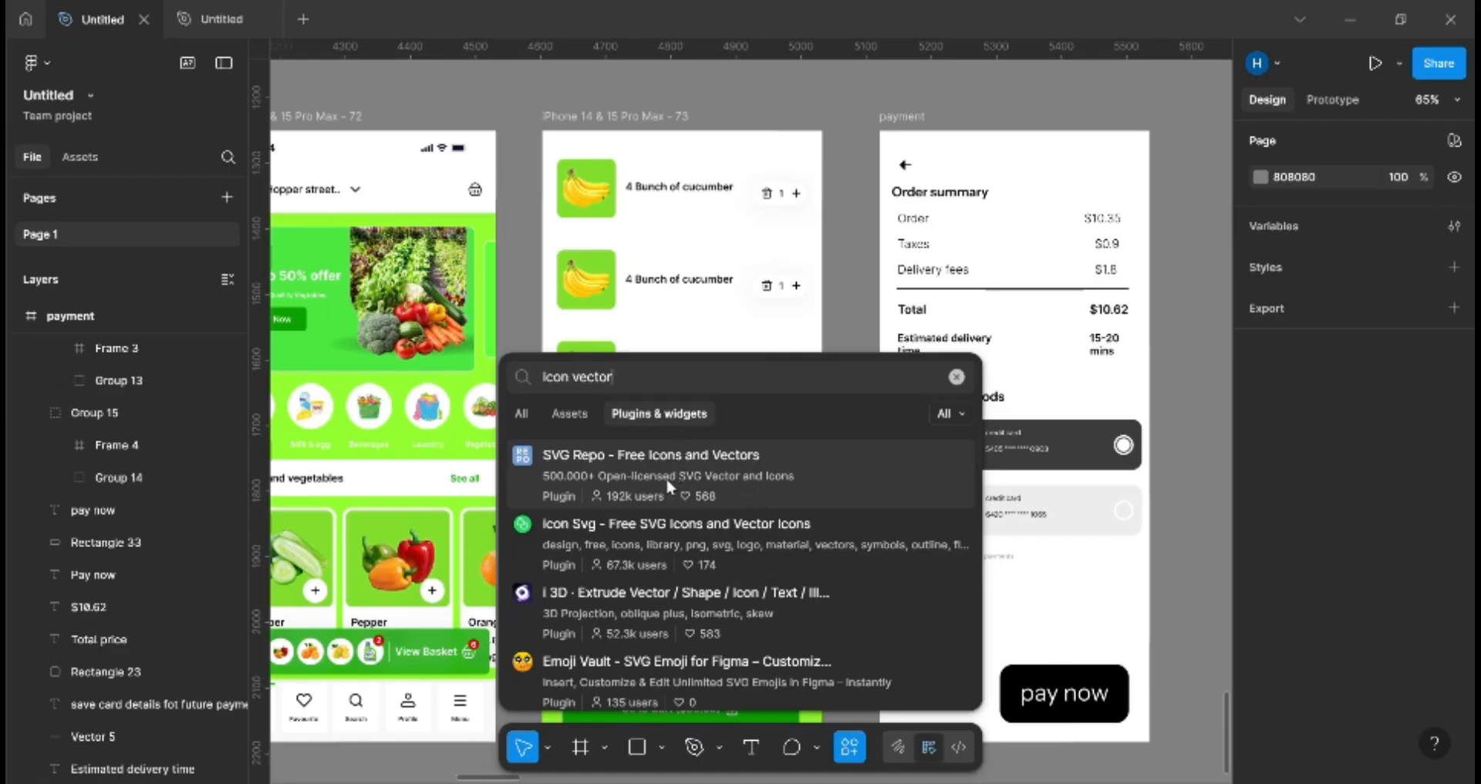
pyautogui.click(1192, 522)
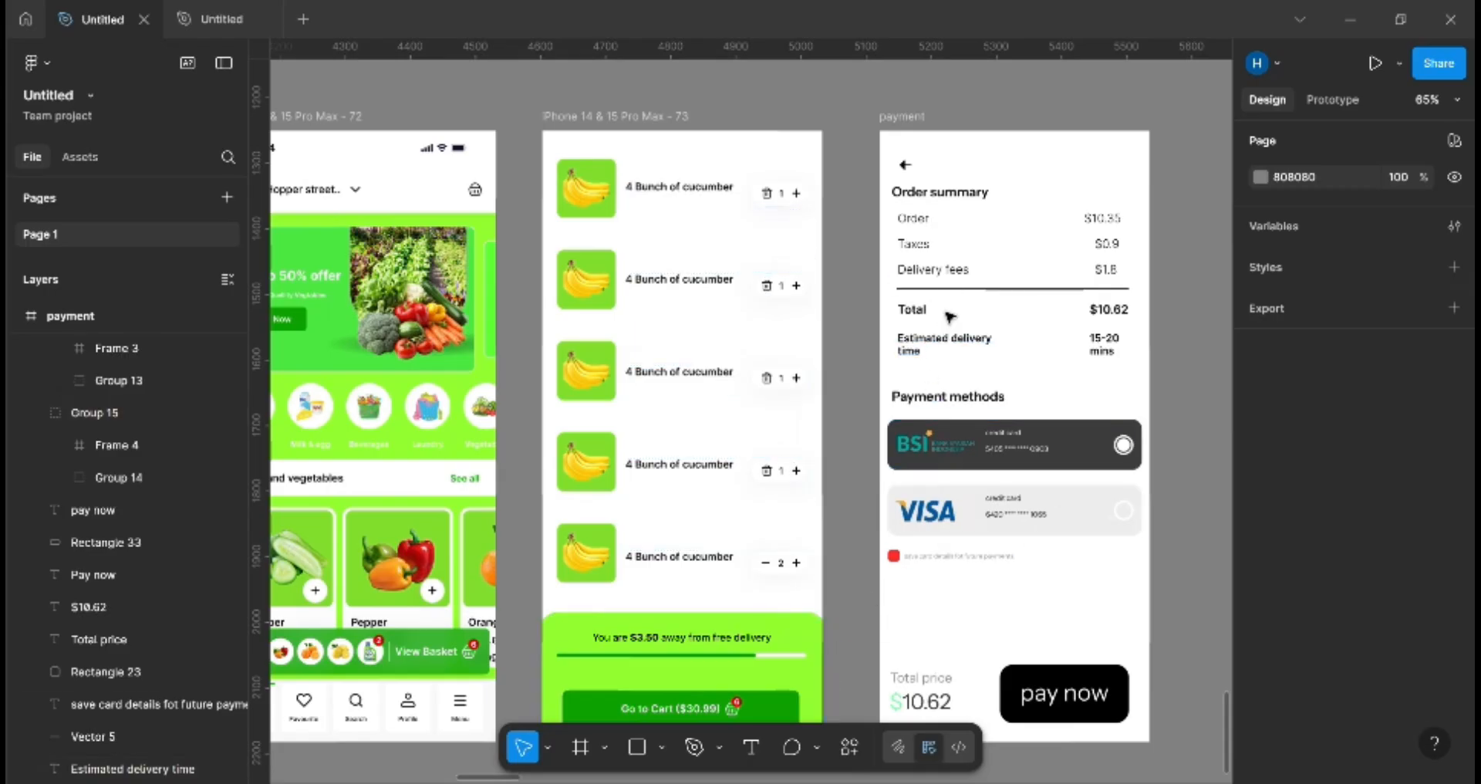
# Step: Inspect the divider line above Total on the payment screen and view the available shape tools
pyautogui.click(980, 292)
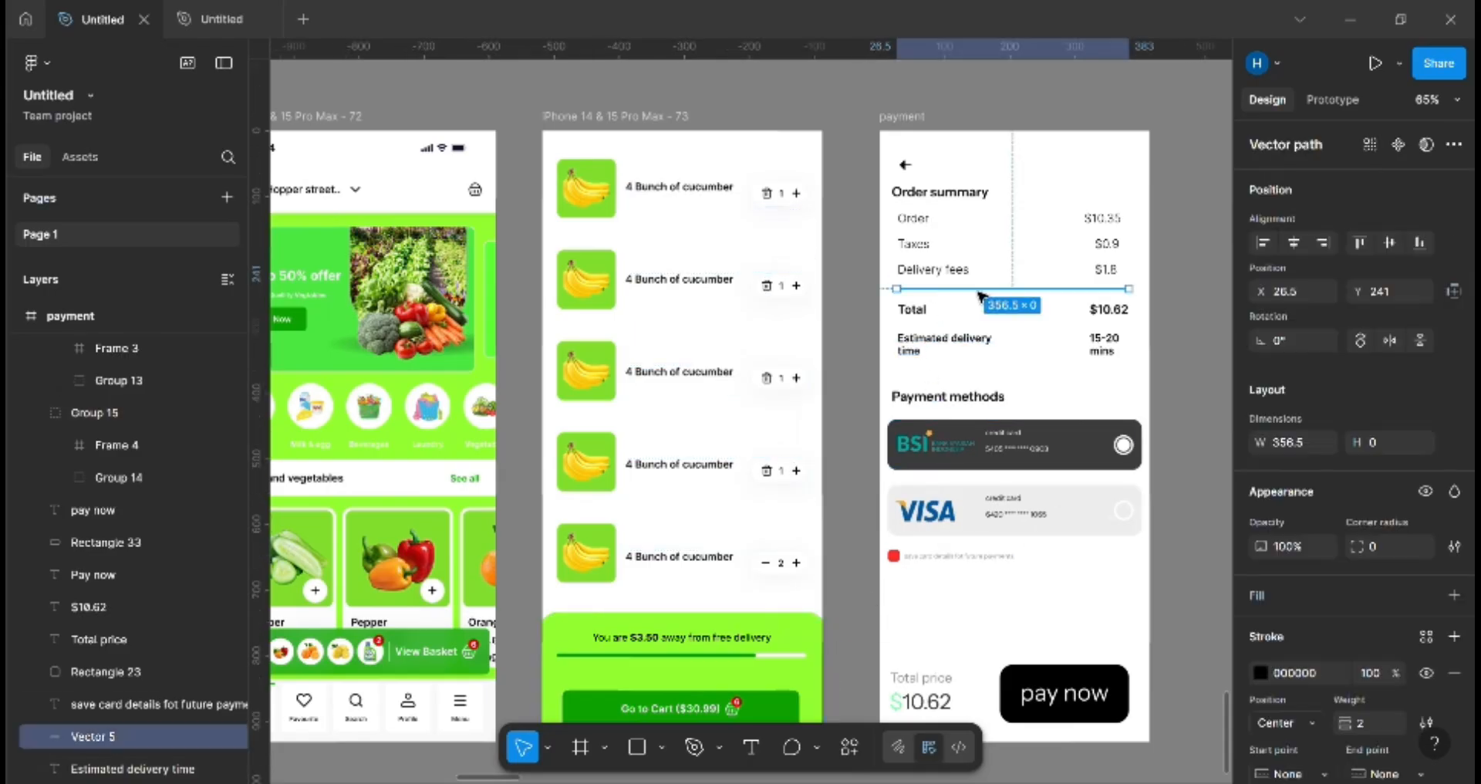
pyautogui.click(662, 748)
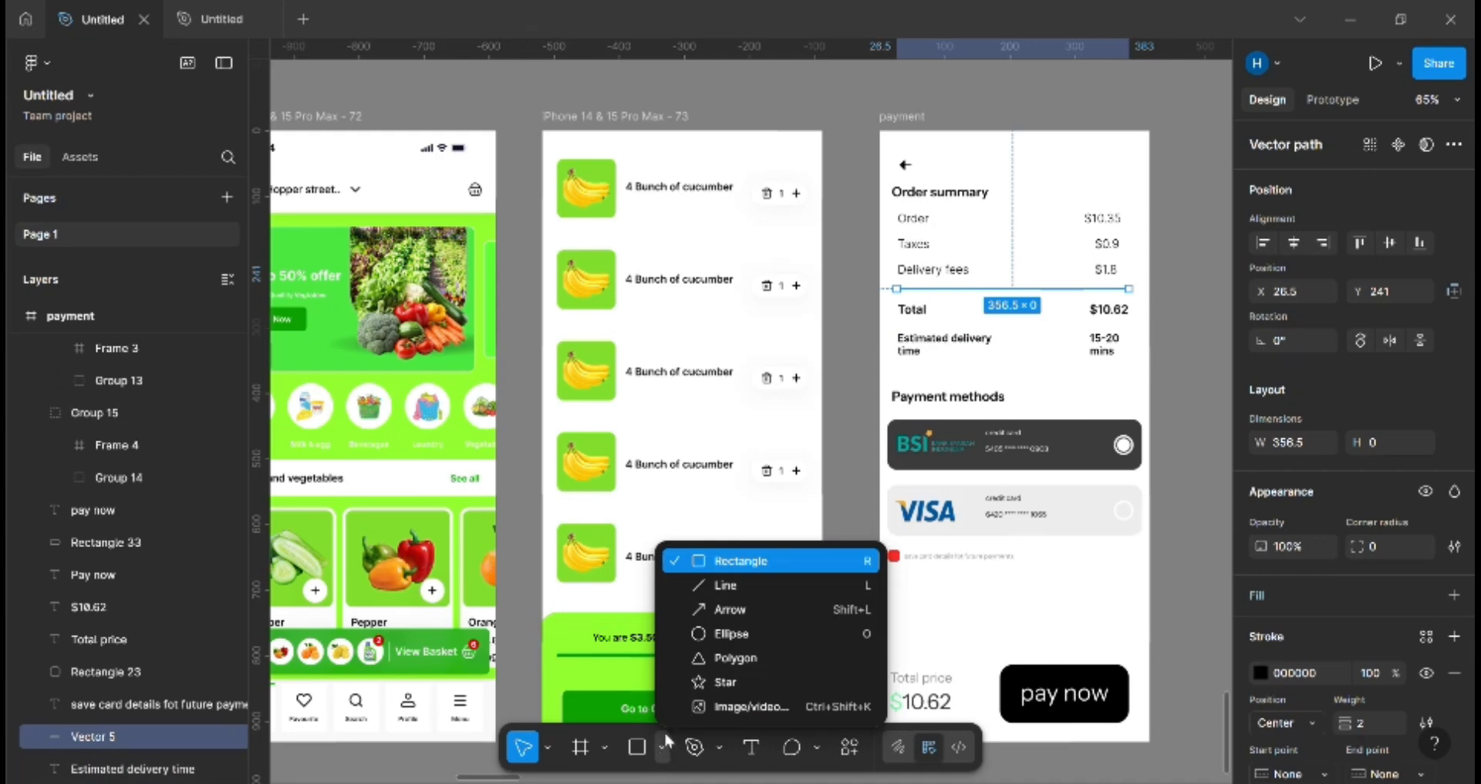
pyautogui.press('Escape')
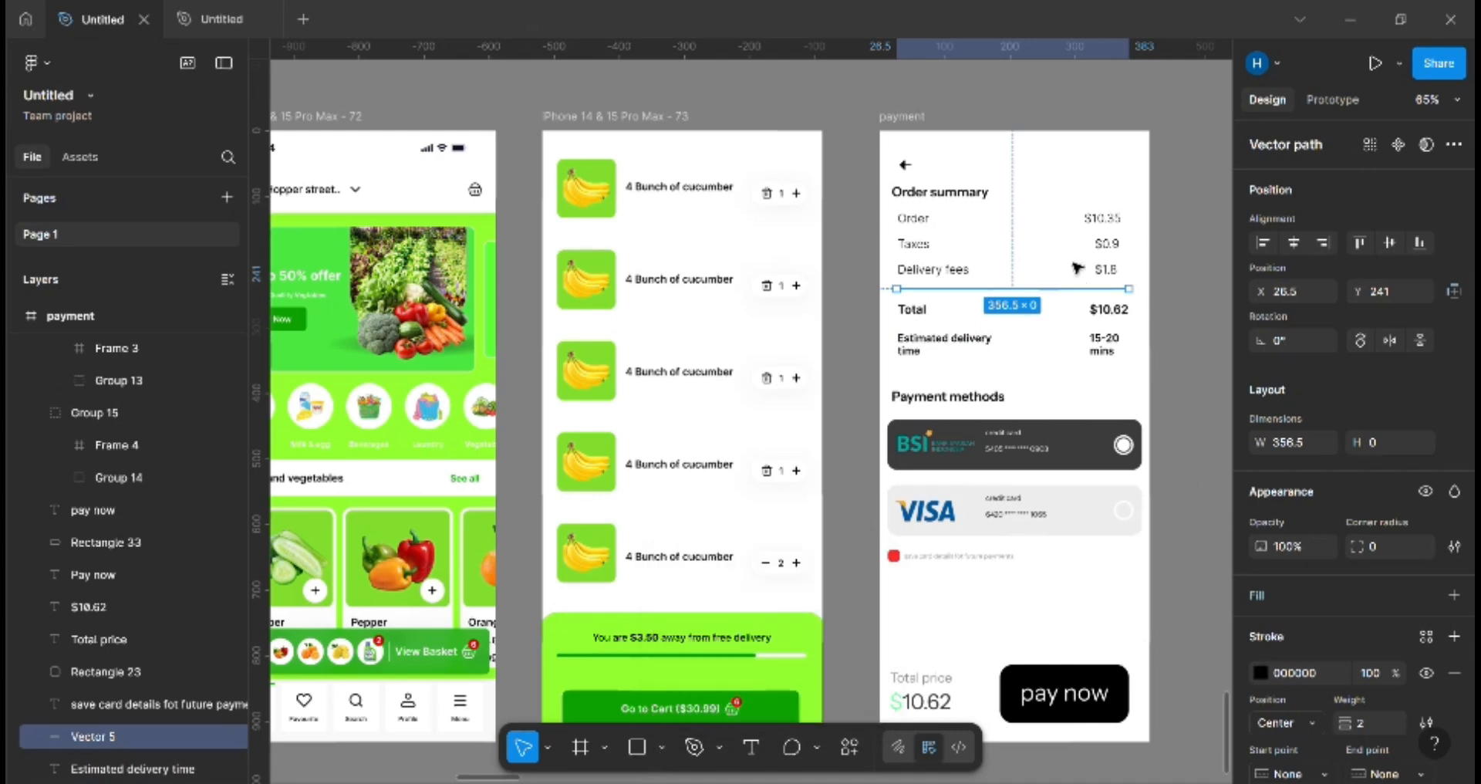
# Step: Examine the Order, Taxes and Delivery fees labels in the order summary, checking their position and typography
pyautogui.click(918, 221)
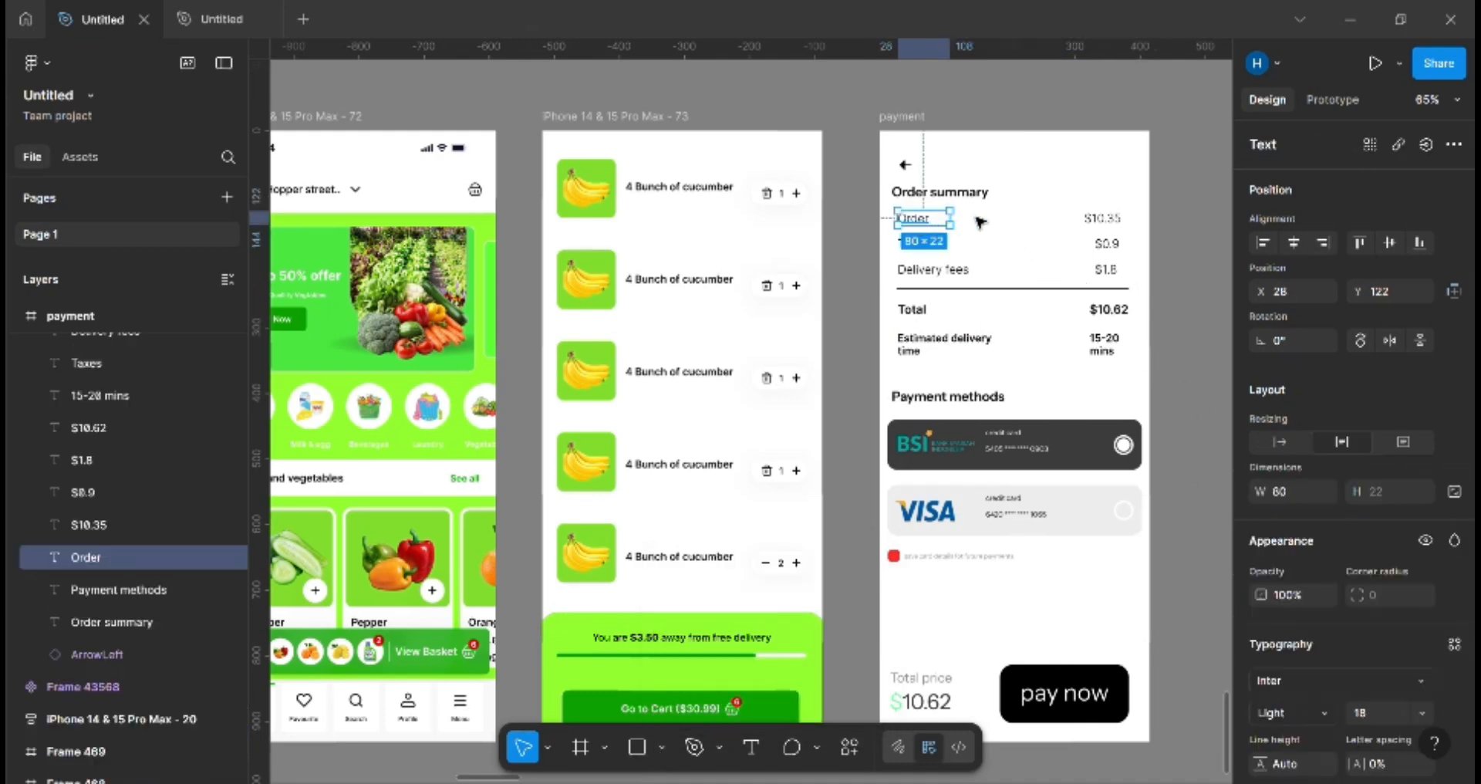
pyautogui.click(930, 272)
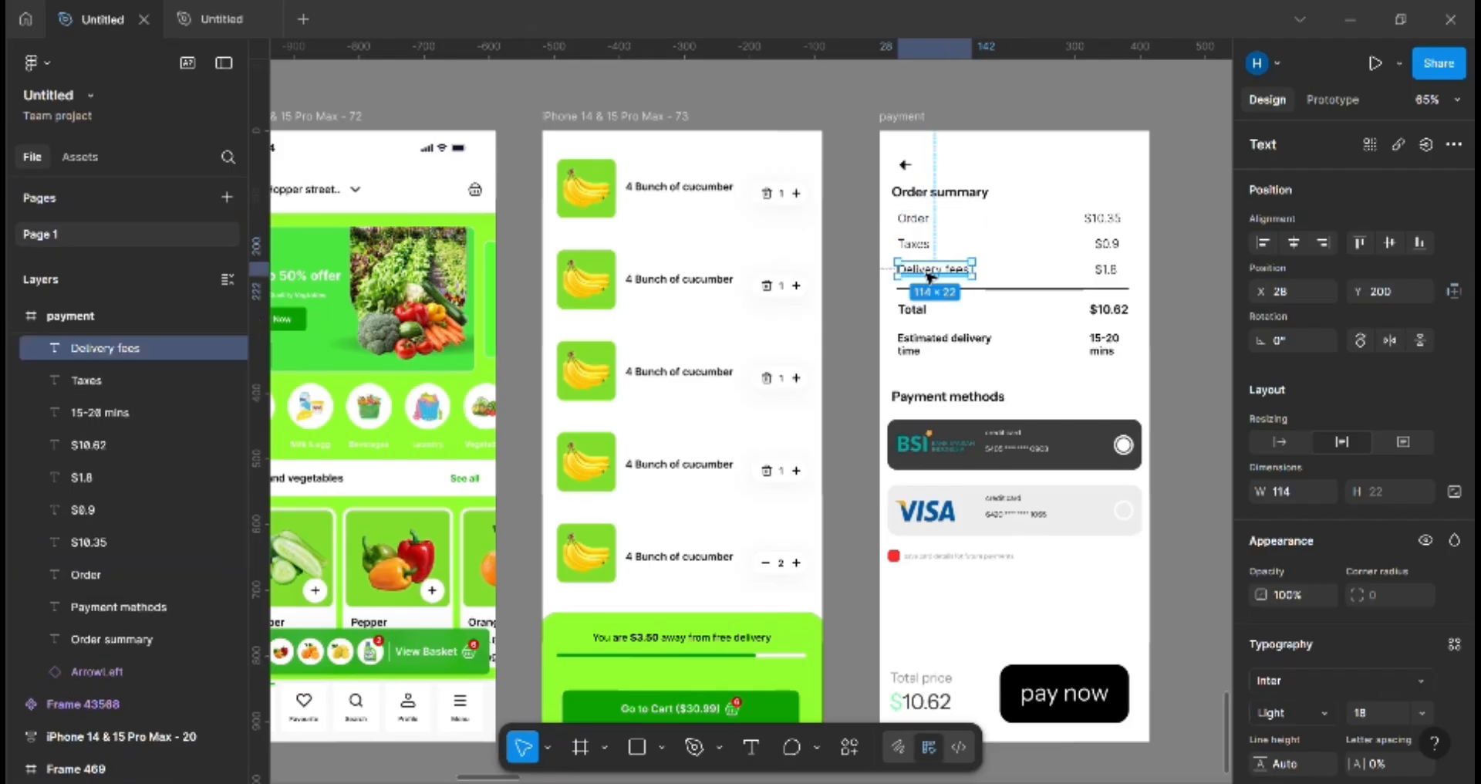
pyautogui.click(916, 245)
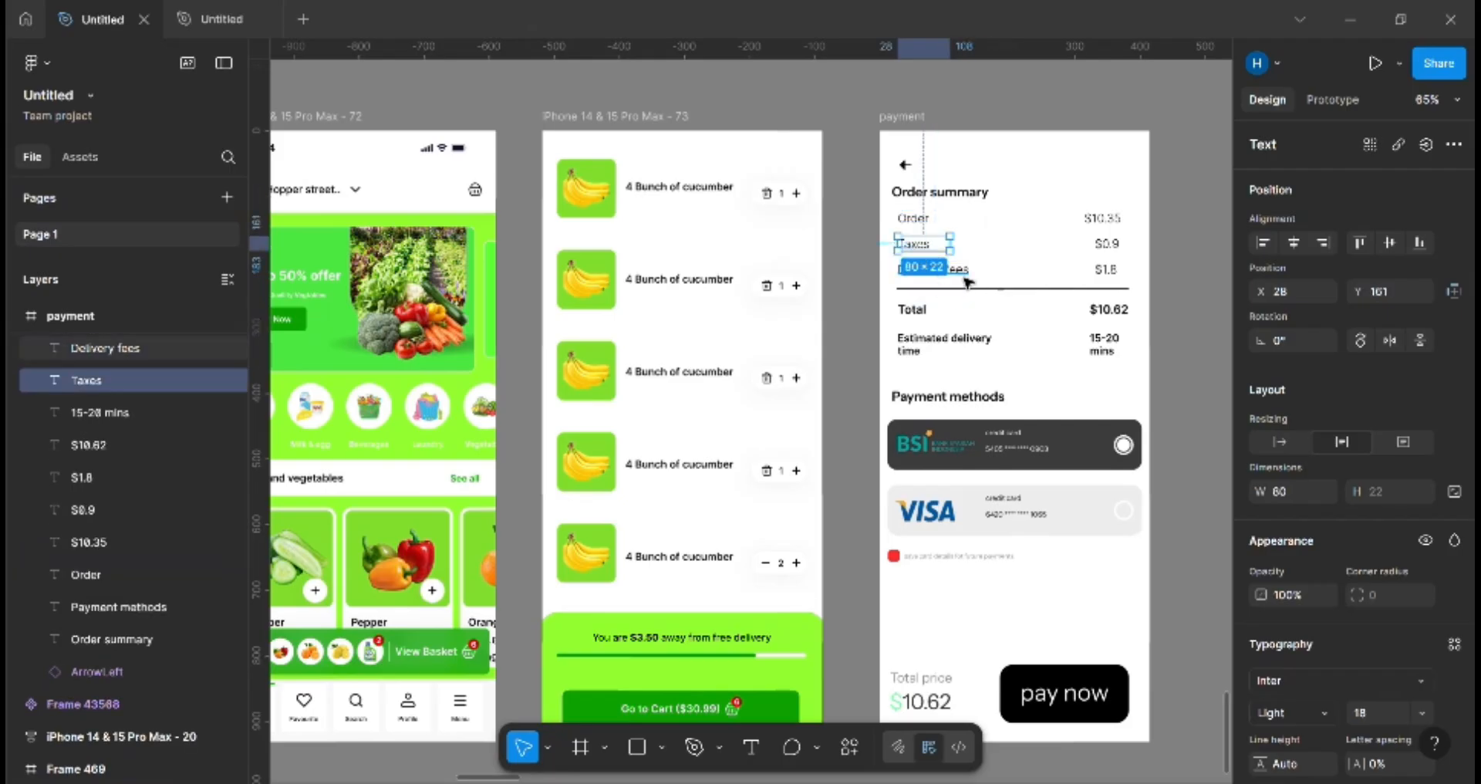
pyautogui.click(958, 271)
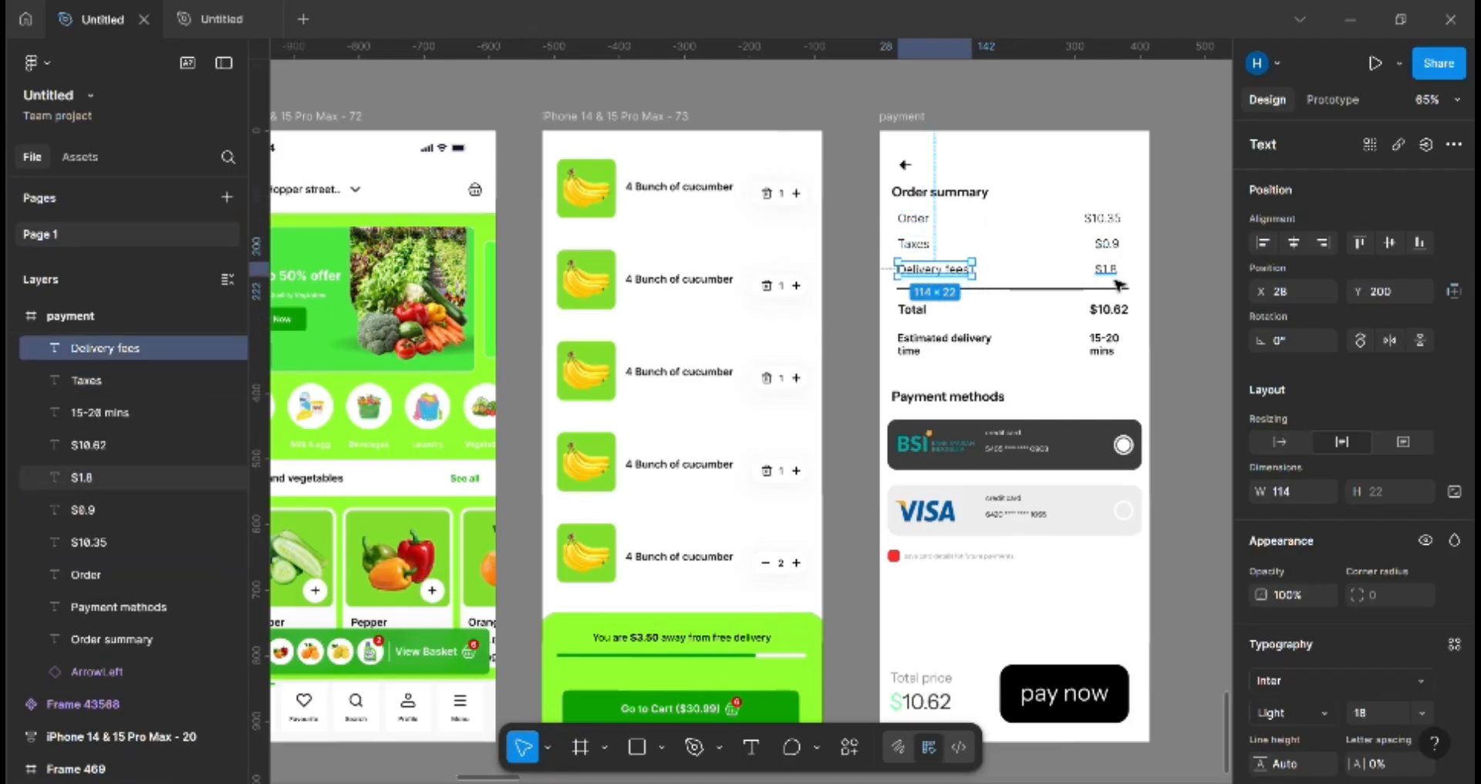
pyautogui.click(926, 251)
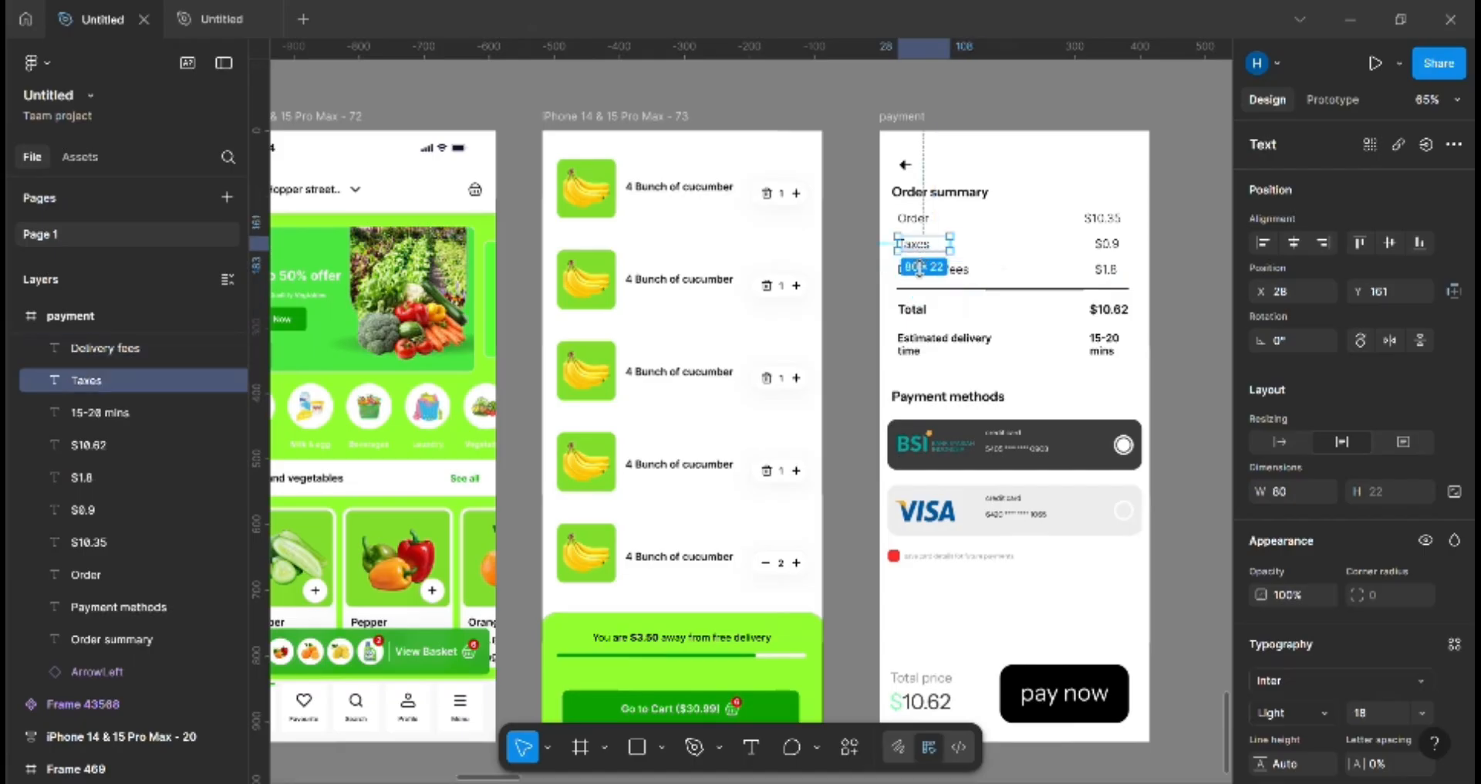
pyautogui.click(918, 224)
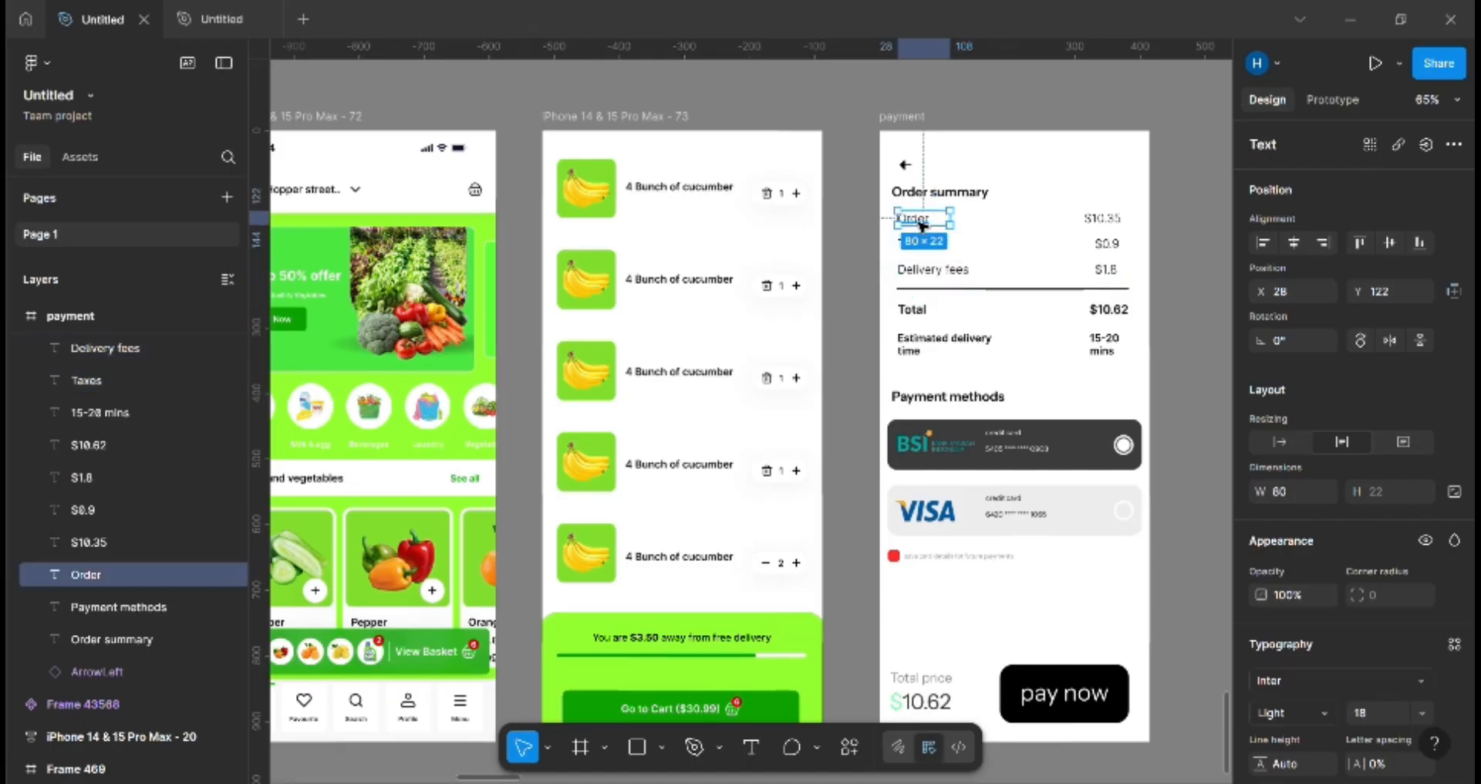
pyautogui.click(924, 270)
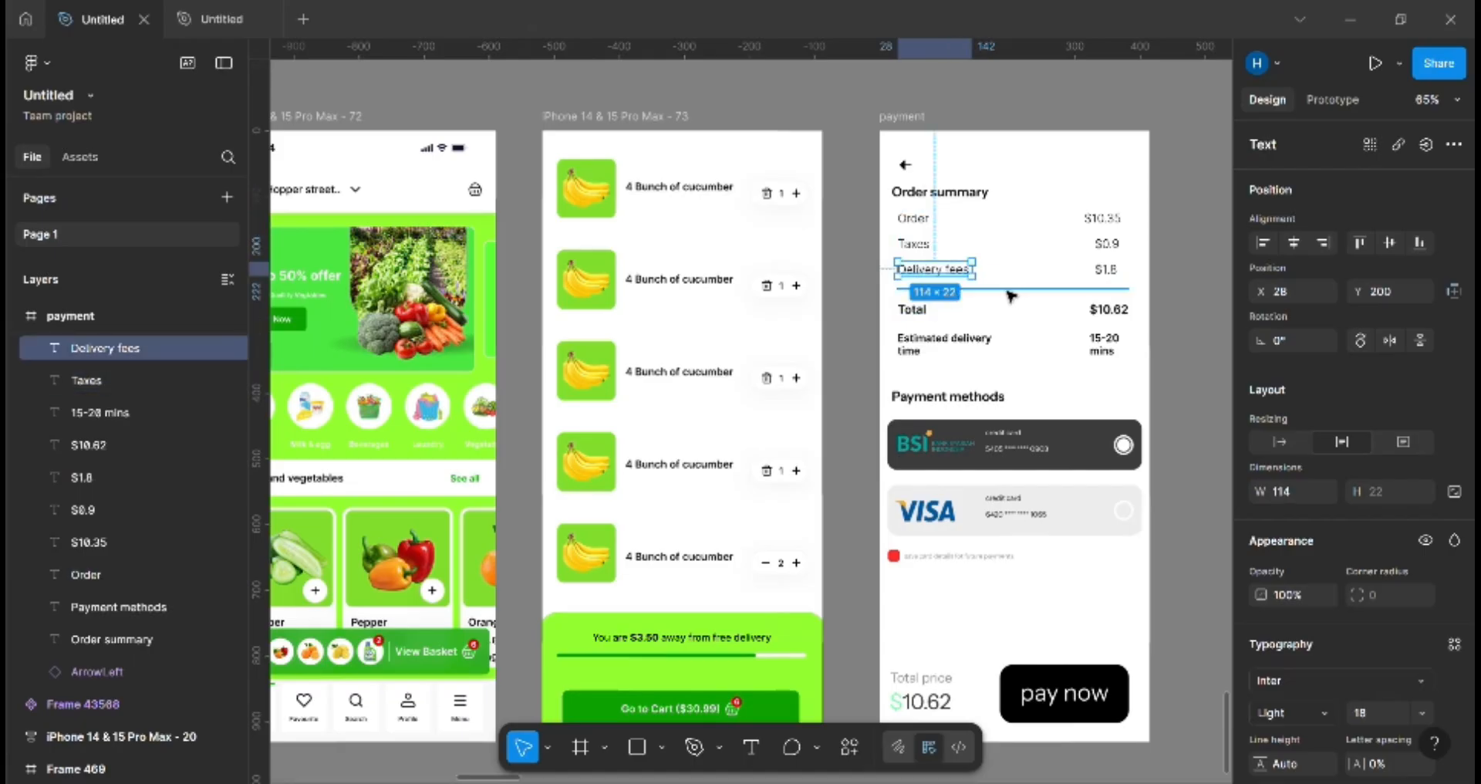
# Step: Examine the order summary's amounts and delivery time text on the payment screen, checking their alignment and typography
pyautogui.click(1118, 230)
pyautogui.click(1121, 270)
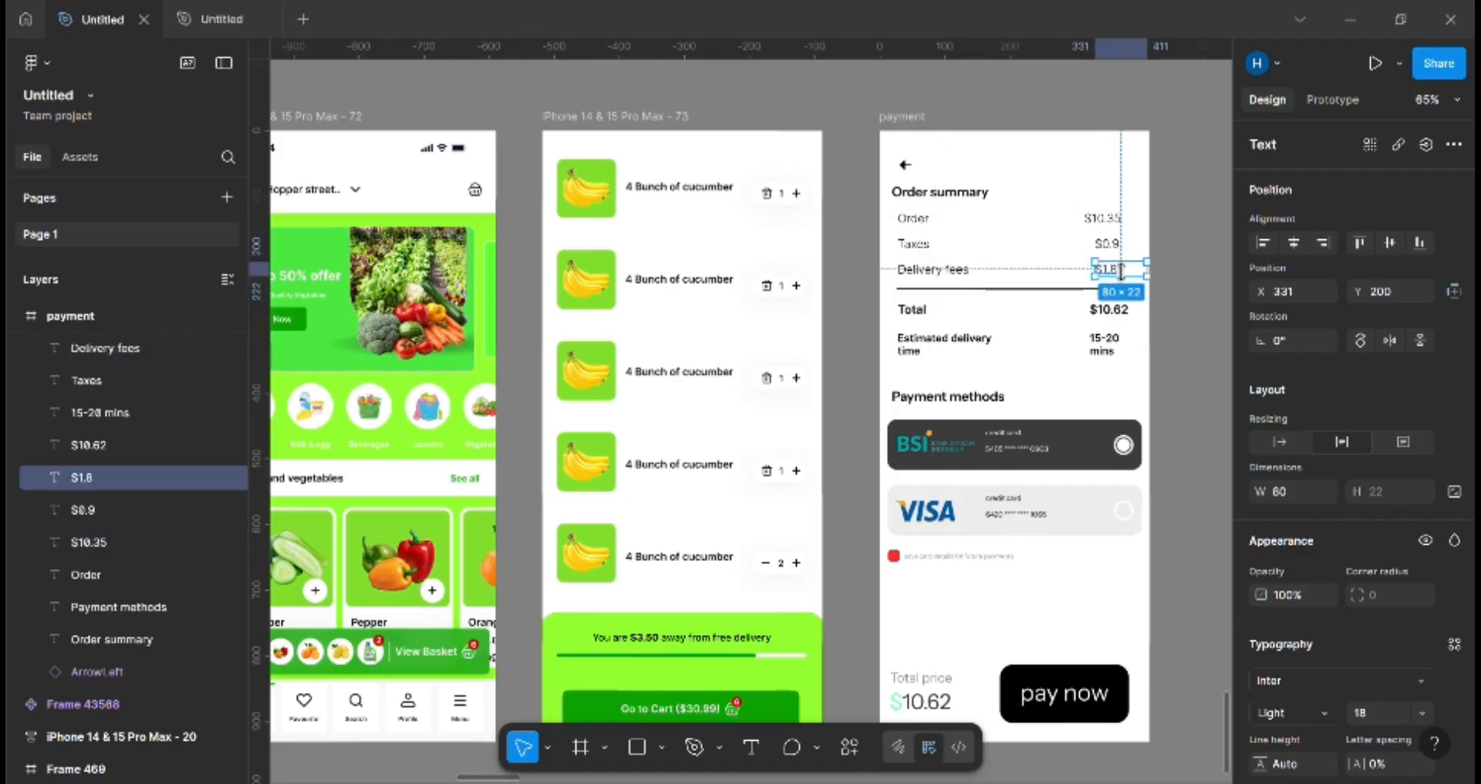
pyautogui.click(1113, 245)
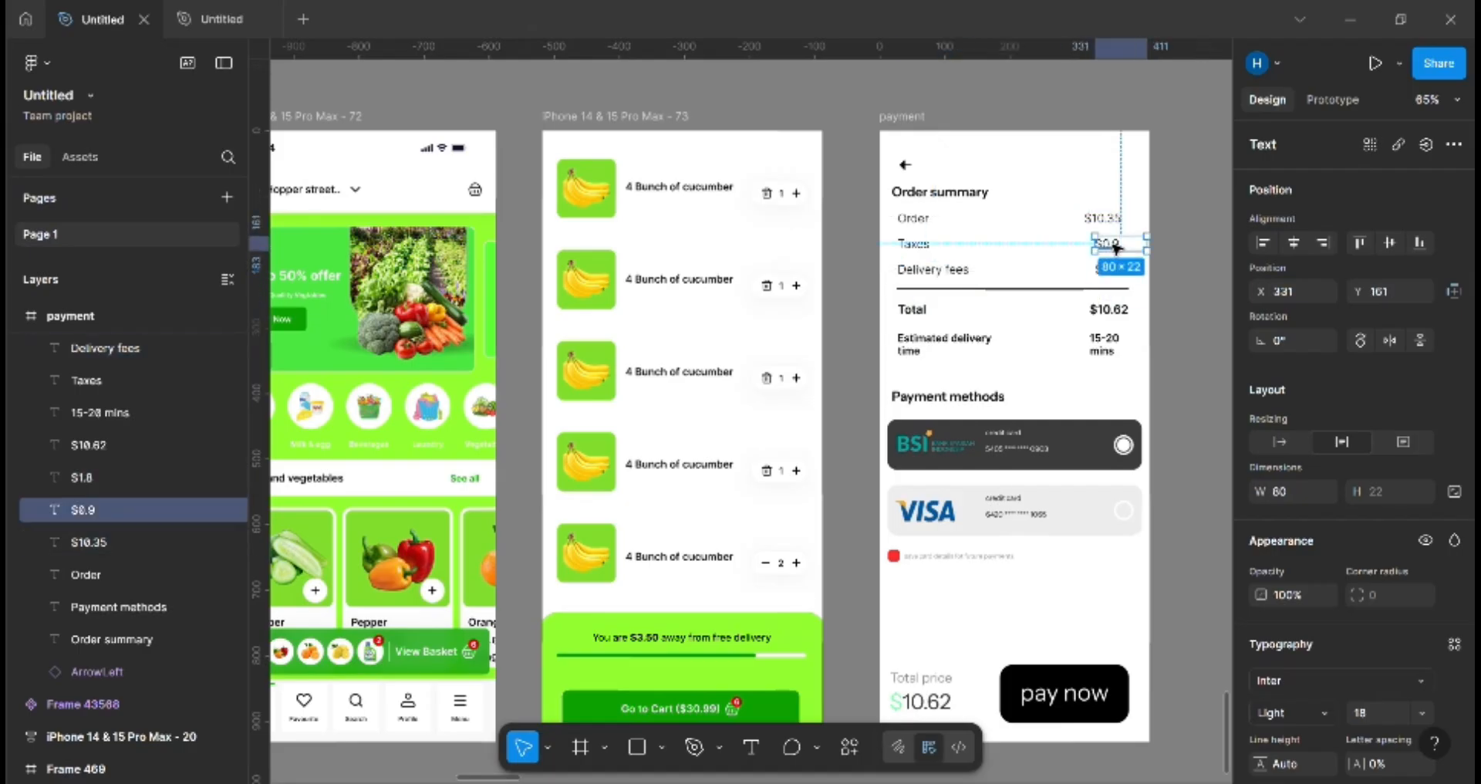
pyautogui.click(1128, 381)
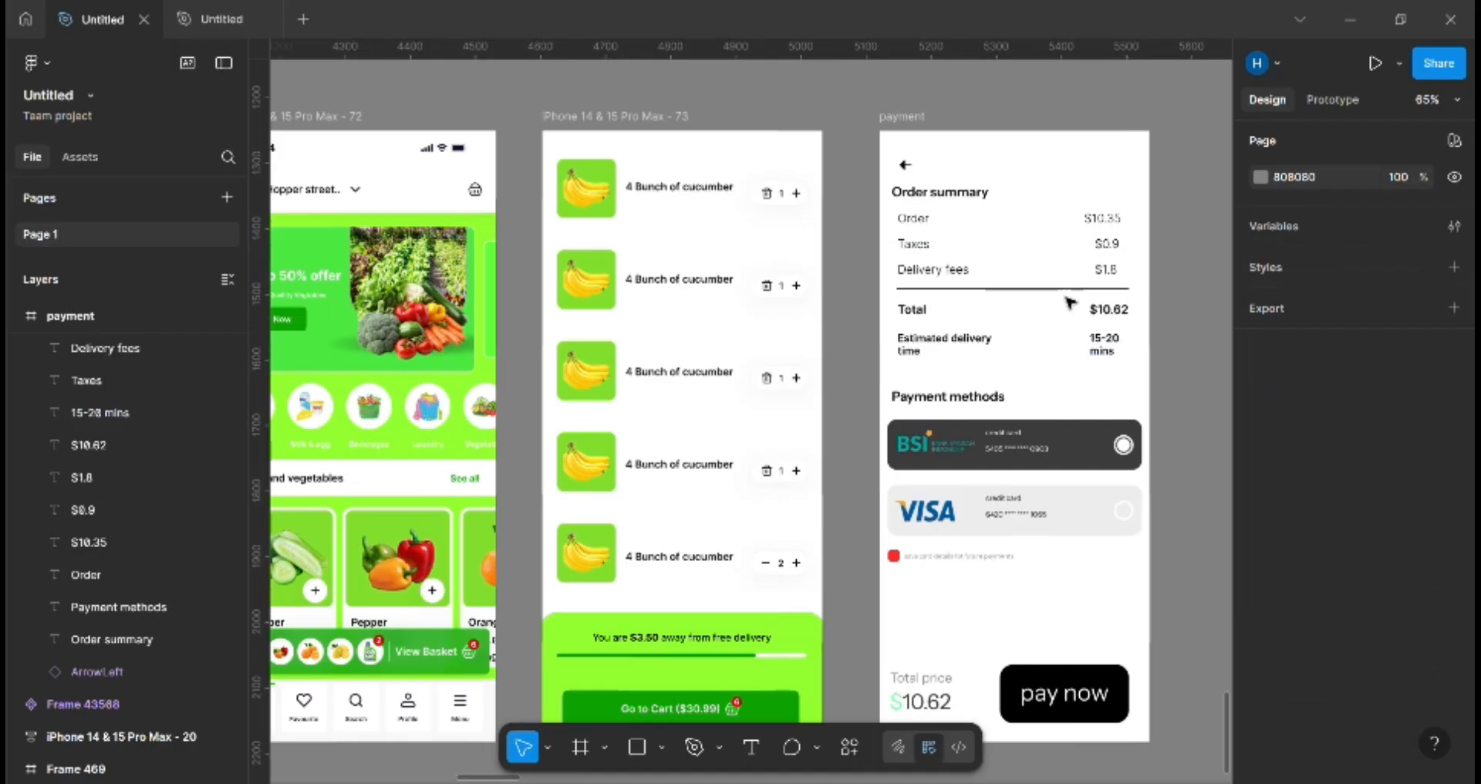
pyautogui.click(1117, 316)
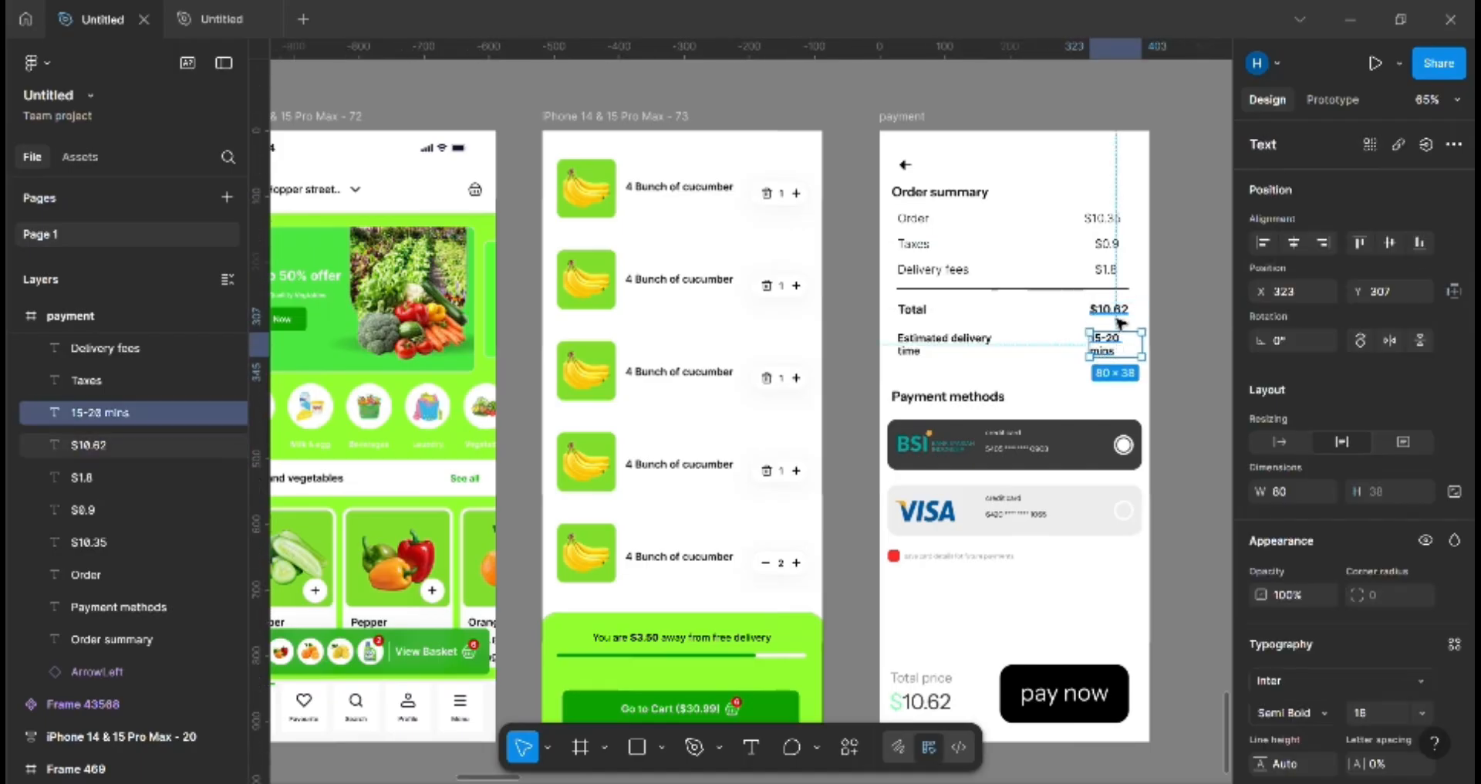
# Step: Inspect the Total and Estimated delivery time labels, the Payment methods heading and the two credit card groups on the payment screen
pyautogui.click(917, 313)
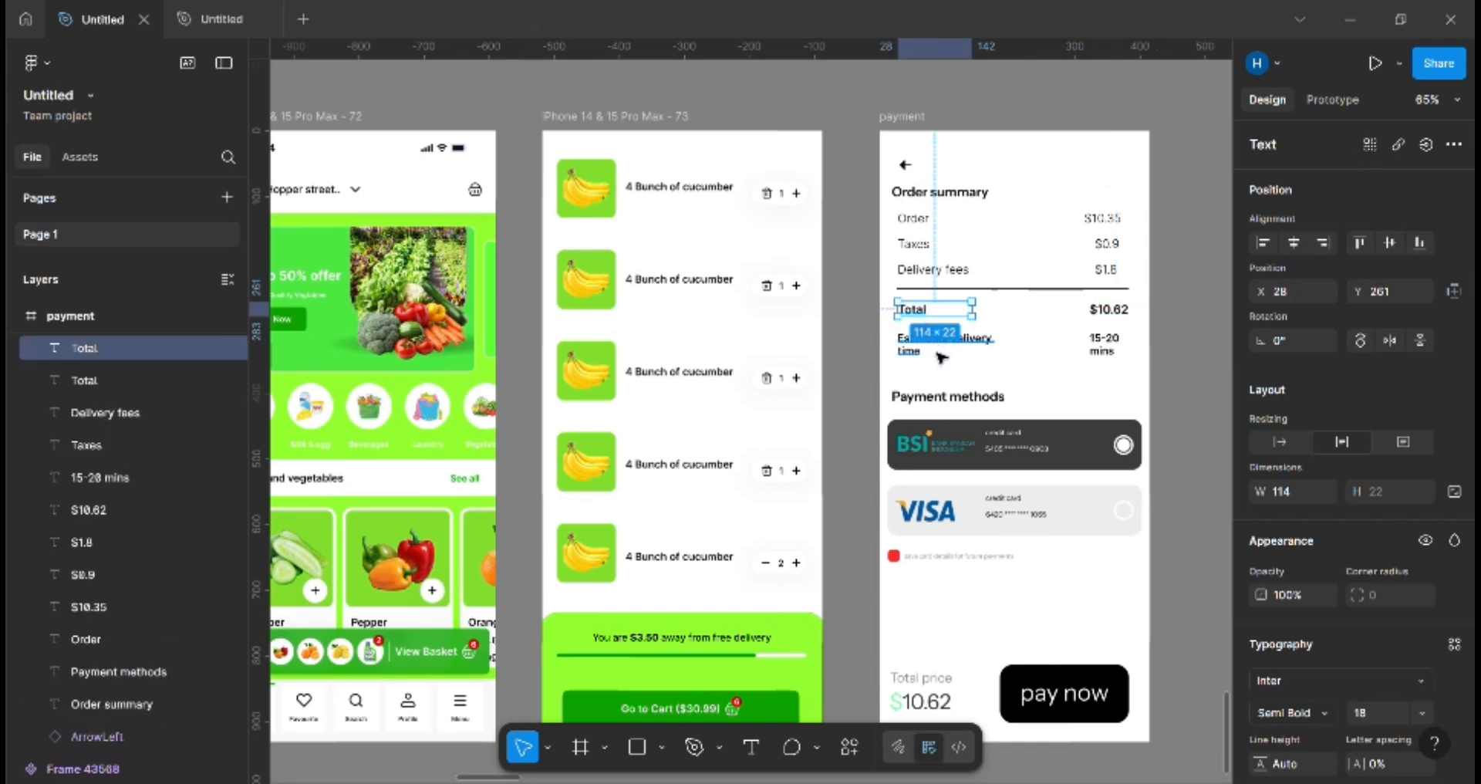
pyautogui.click(909, 353)
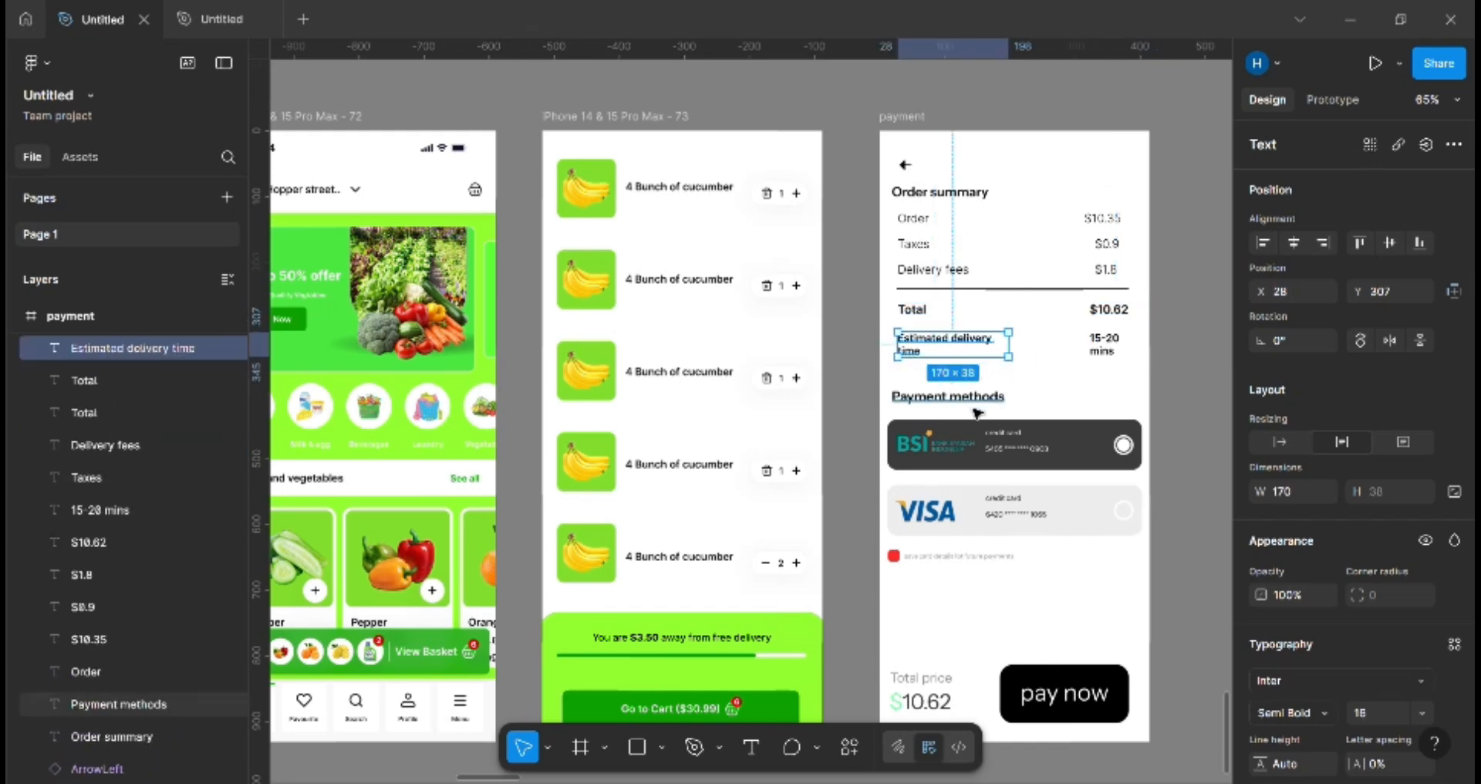
pyautogui.click(935, 400)
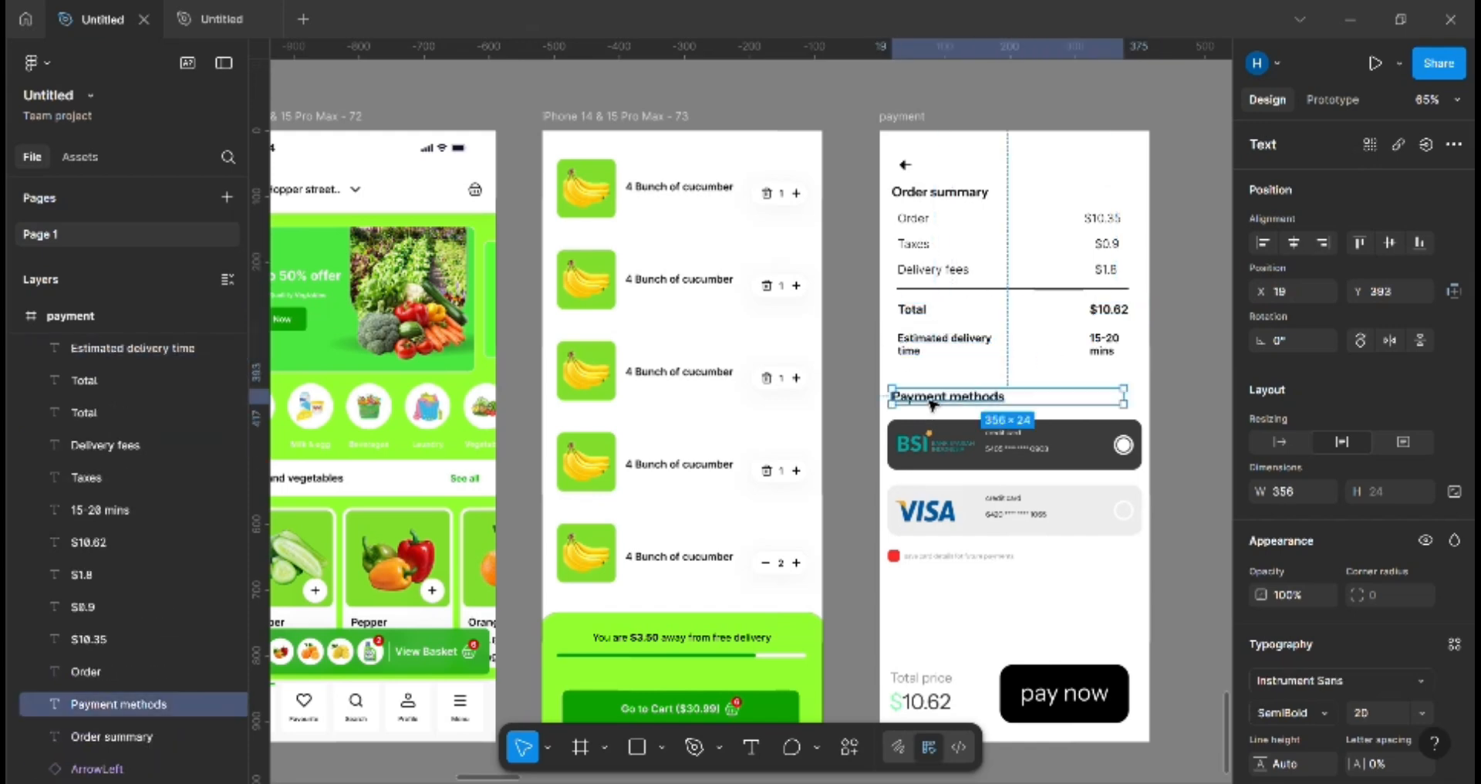
pyautogui.click(957, 456)
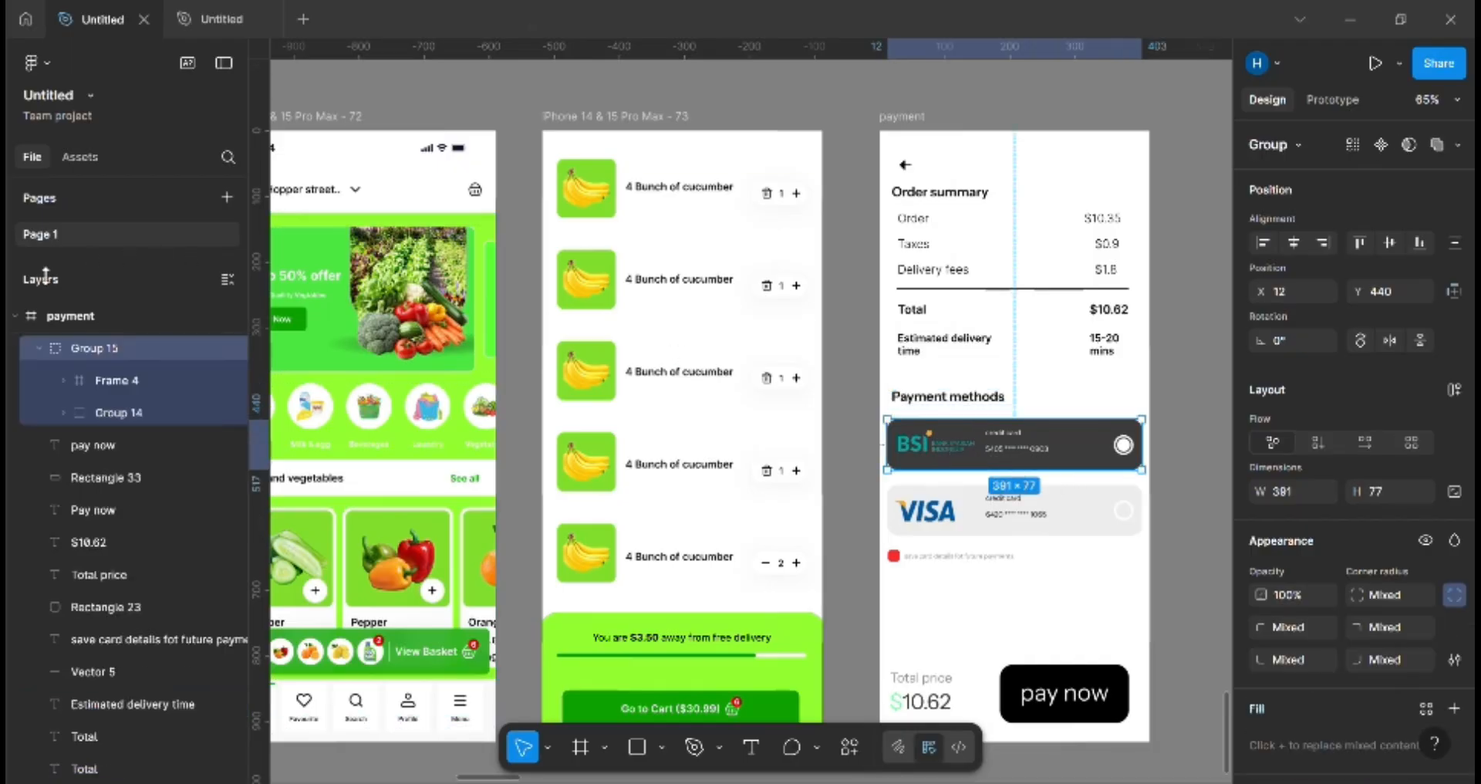
pyautogui.click(946, 525)
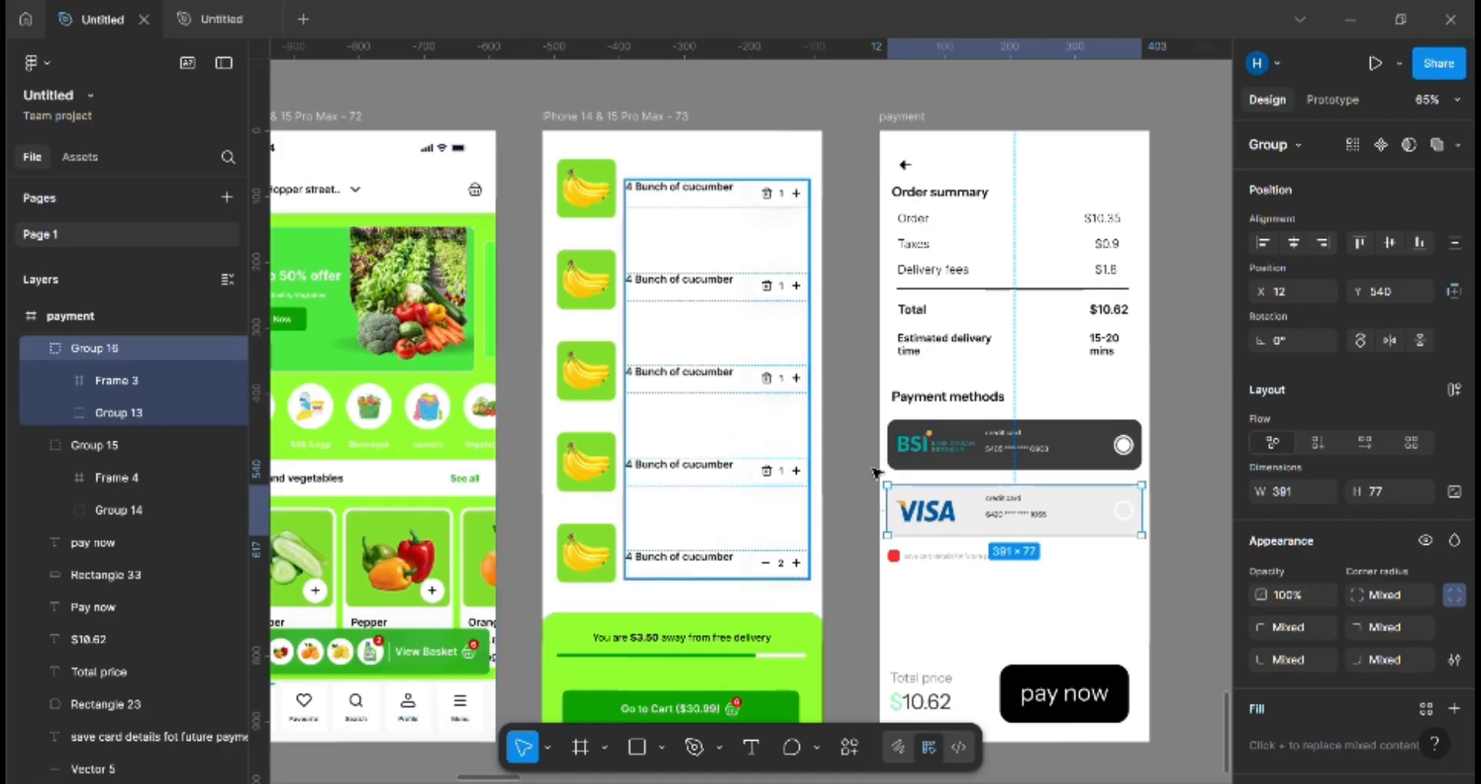
# Step: Examine the save card details text below the credit cards, and the total price and pay now button
pyautogui.click(918, 566)
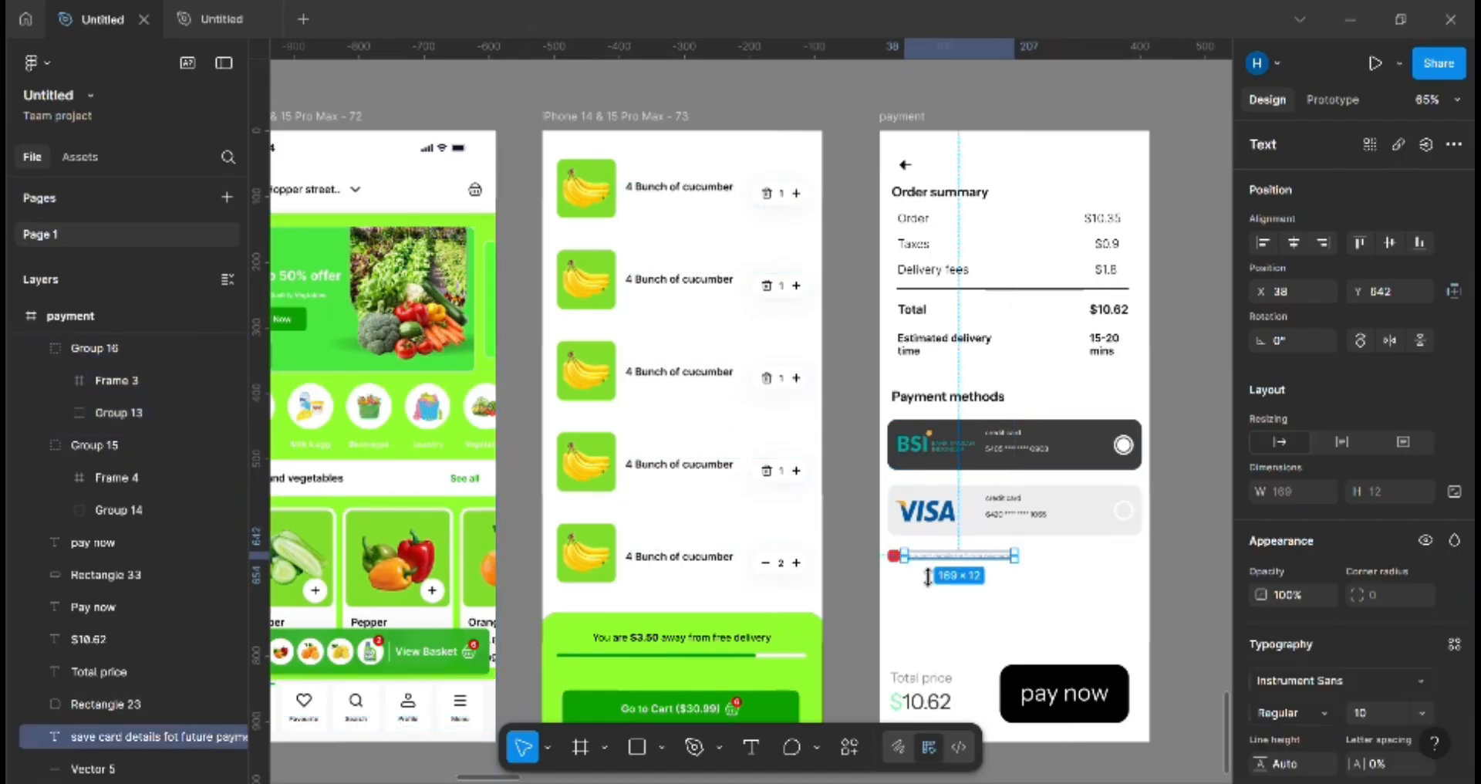
pyautogui.keyDown('ctrl'); pyautogui.scroll(3, 910, 557); pyautogui.keyUp('ctrl')
pyautogui.scroll(5, 910, 557)
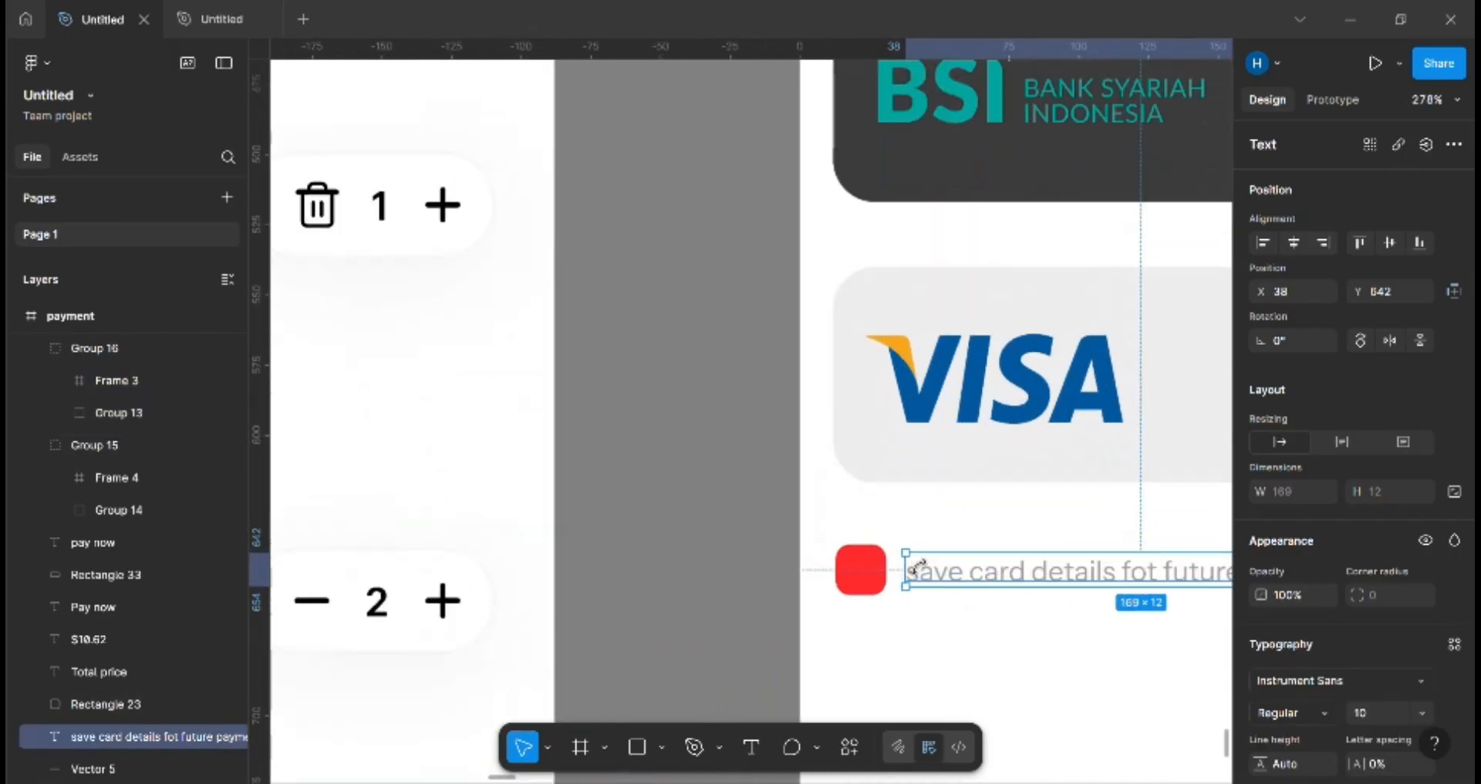
pyautogui.scroll(-4, 899, 572)
pyautogui.scroll(1, 949, 599)
pyautogui.scroll(-3, 946, 588)
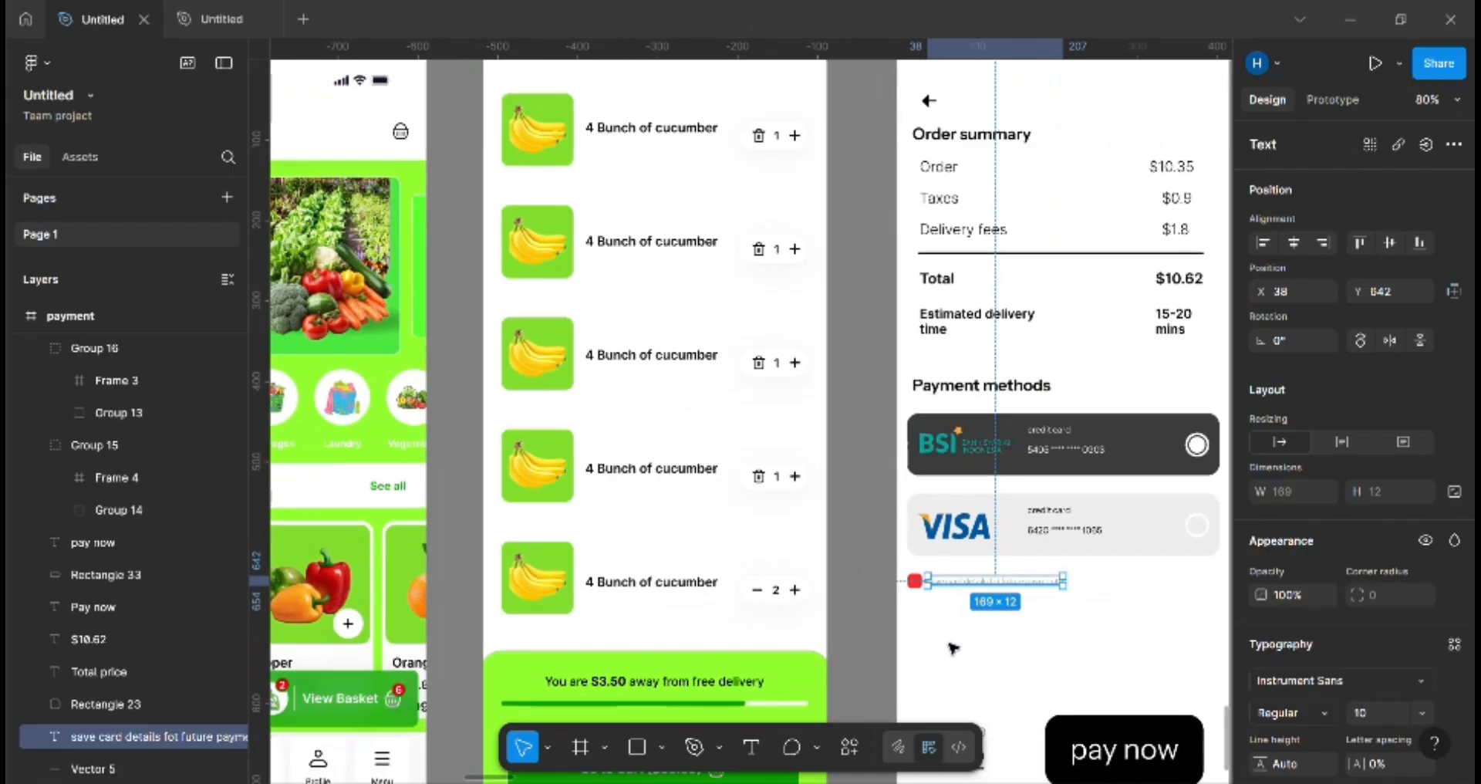
pyautogui.moveTo(982, 684); pyautogui.dragTo(815, 549)
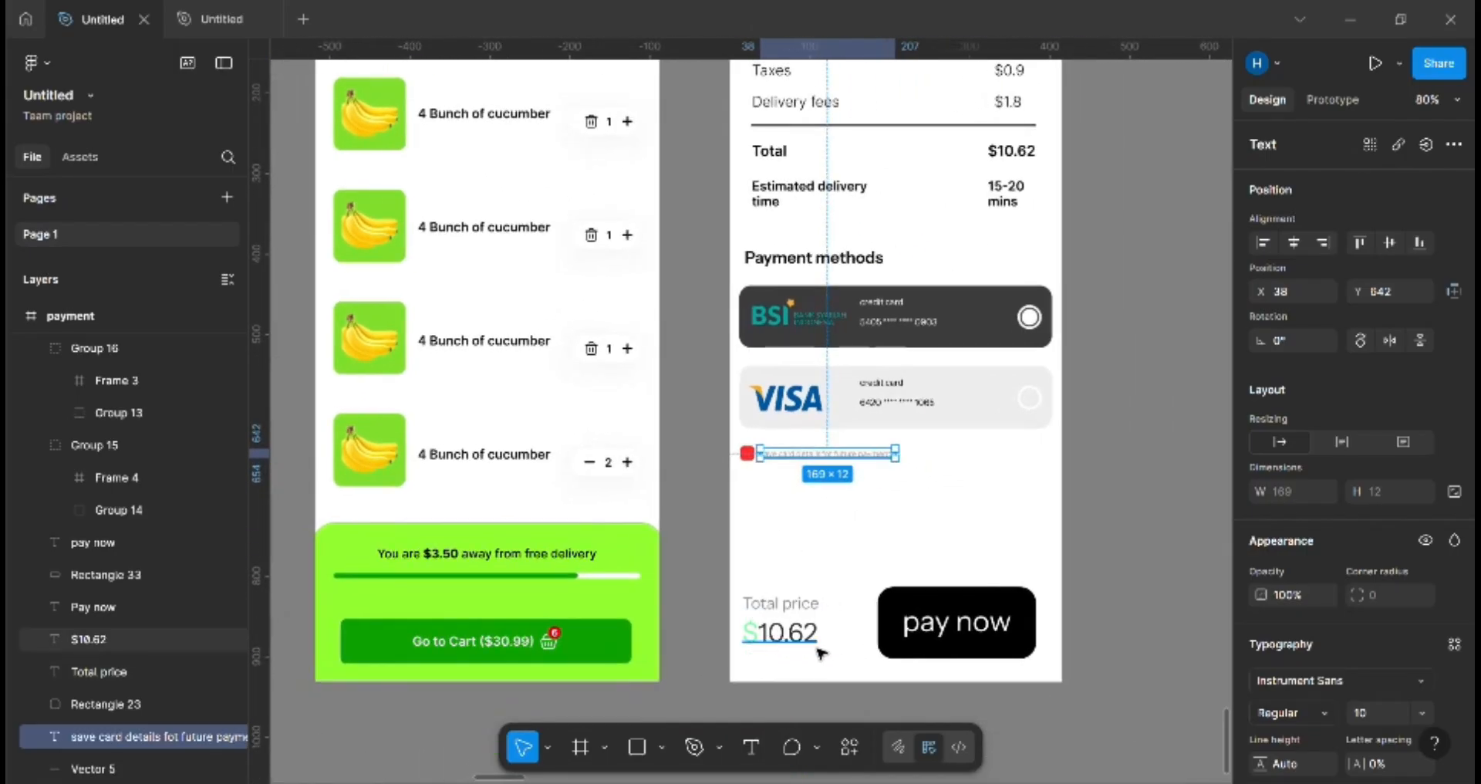
pyautogui.scroll(5, 822, 653)
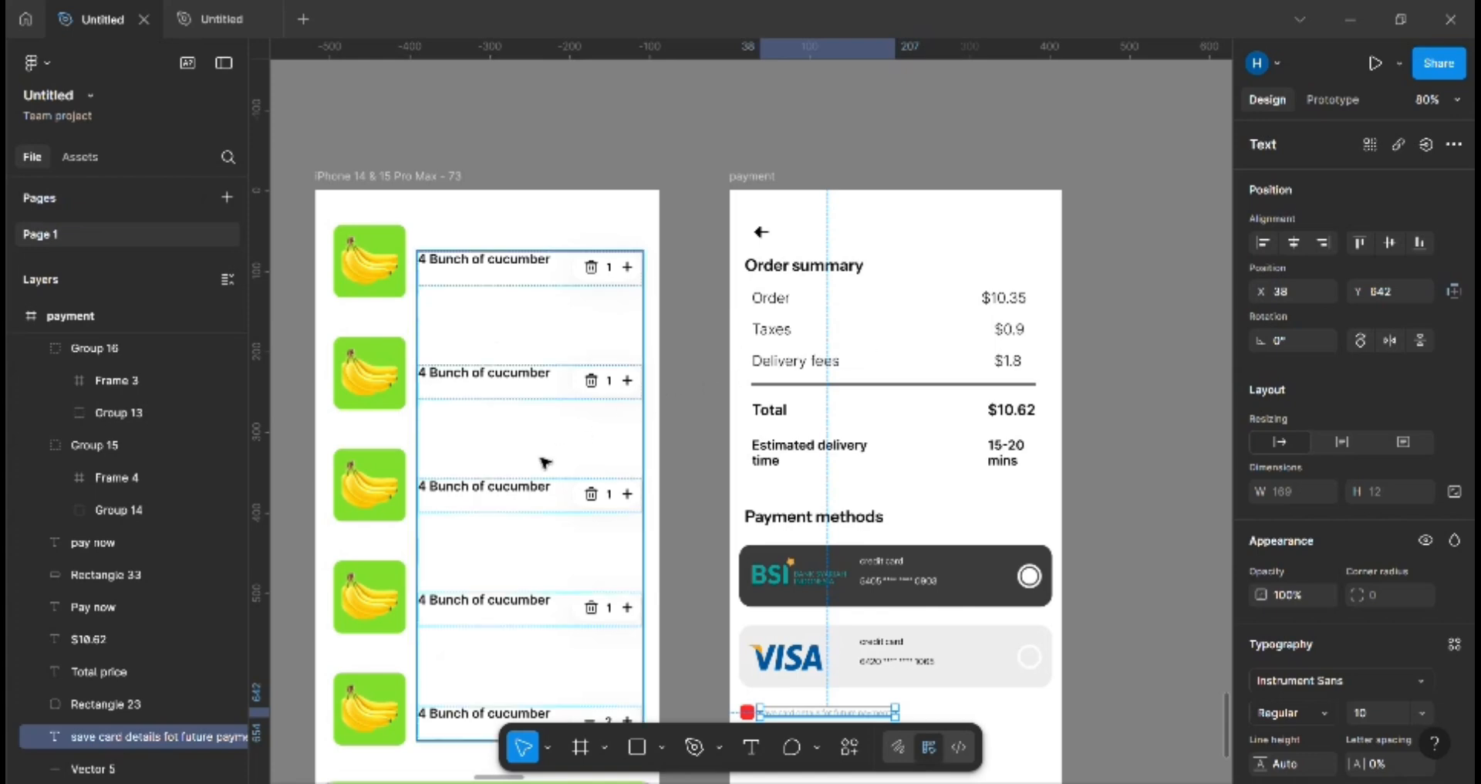
# Step: Inspect the auto layout of the item rows and their parent frame on the banana cart screen
pyautogui.moveTo(479, 489); pyautogui.dragTo(1111, 389)
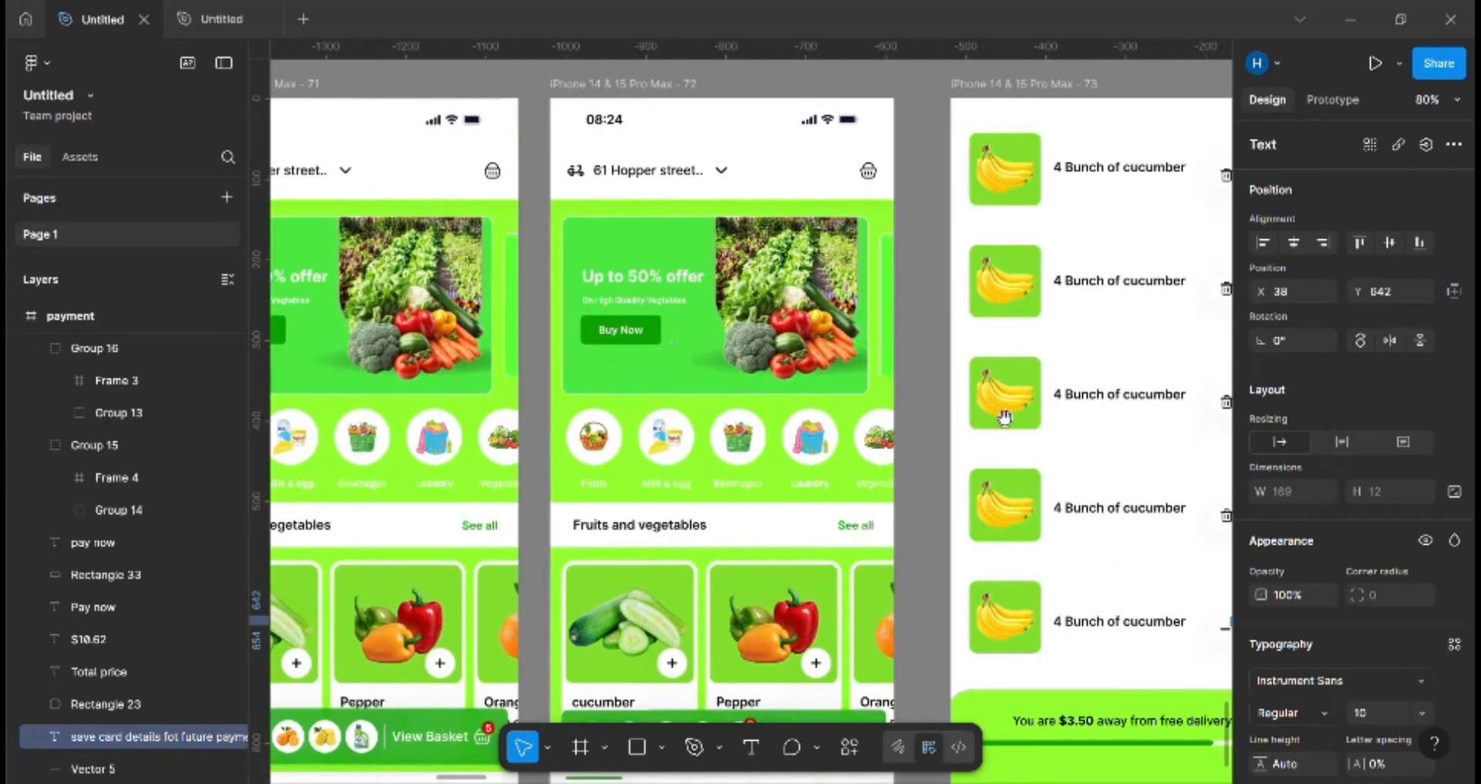
pyautogui.click(1111, 422)
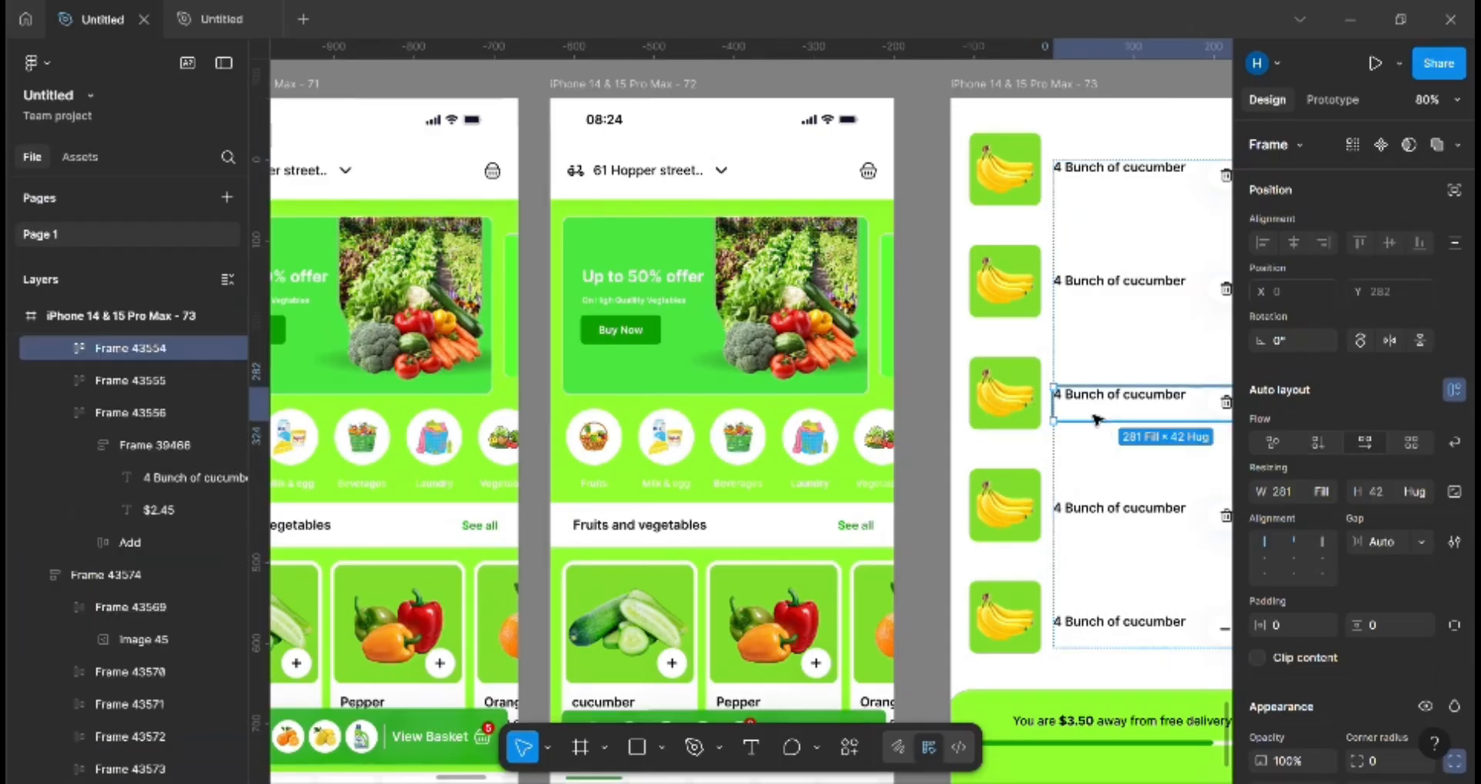
pyautogui.doubleClick(1097, 418)
pyautogui.click(1086, 485)
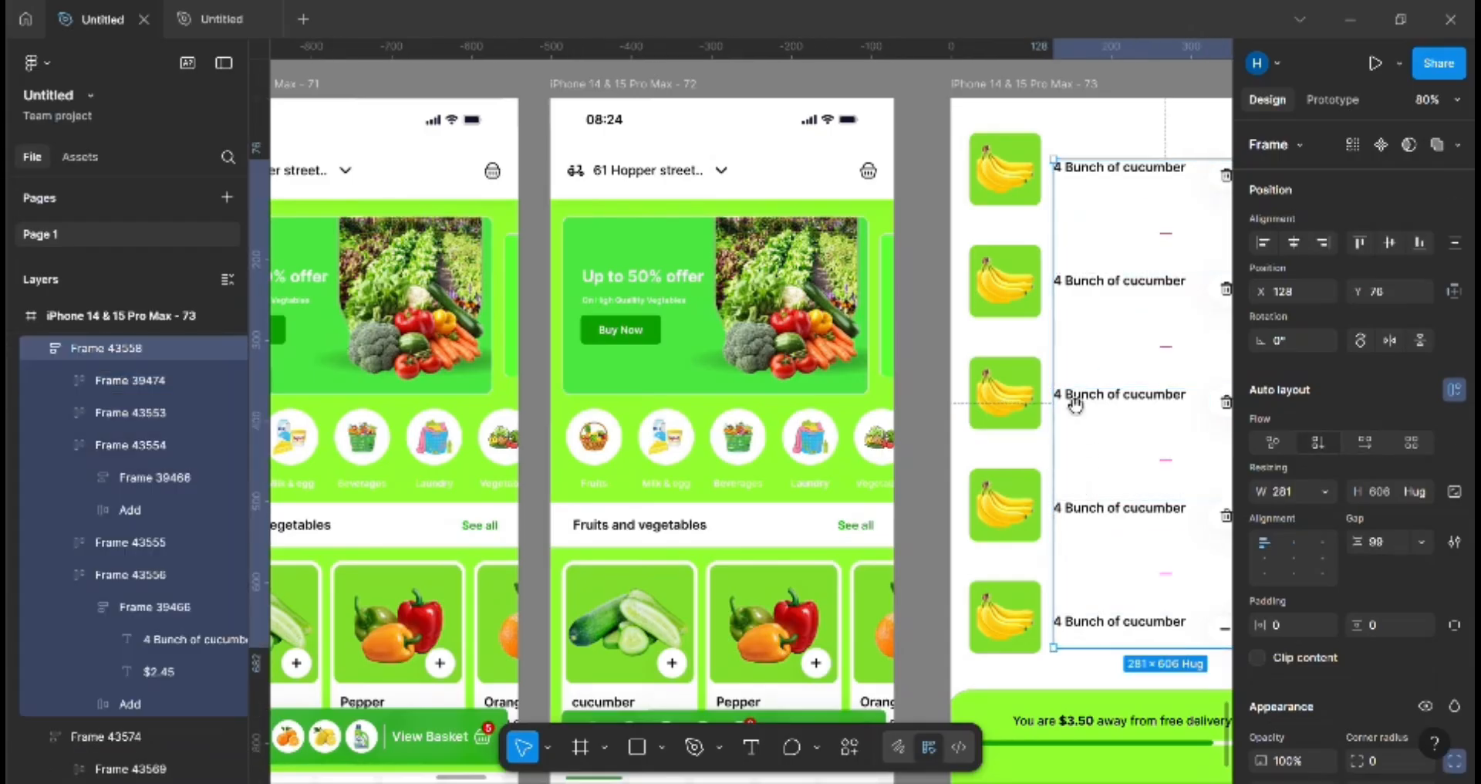
# Step: Look over the home screen variants with the View Basket bar and the earlier basket screen with different product images
pyautogui.scroll(-3, 895, 509)
pyautogui.scroll(3, 895, 509)
pyautogui.hscroll(-5, 782, 466)
pyautogui.scroll(-1, 782, 466)
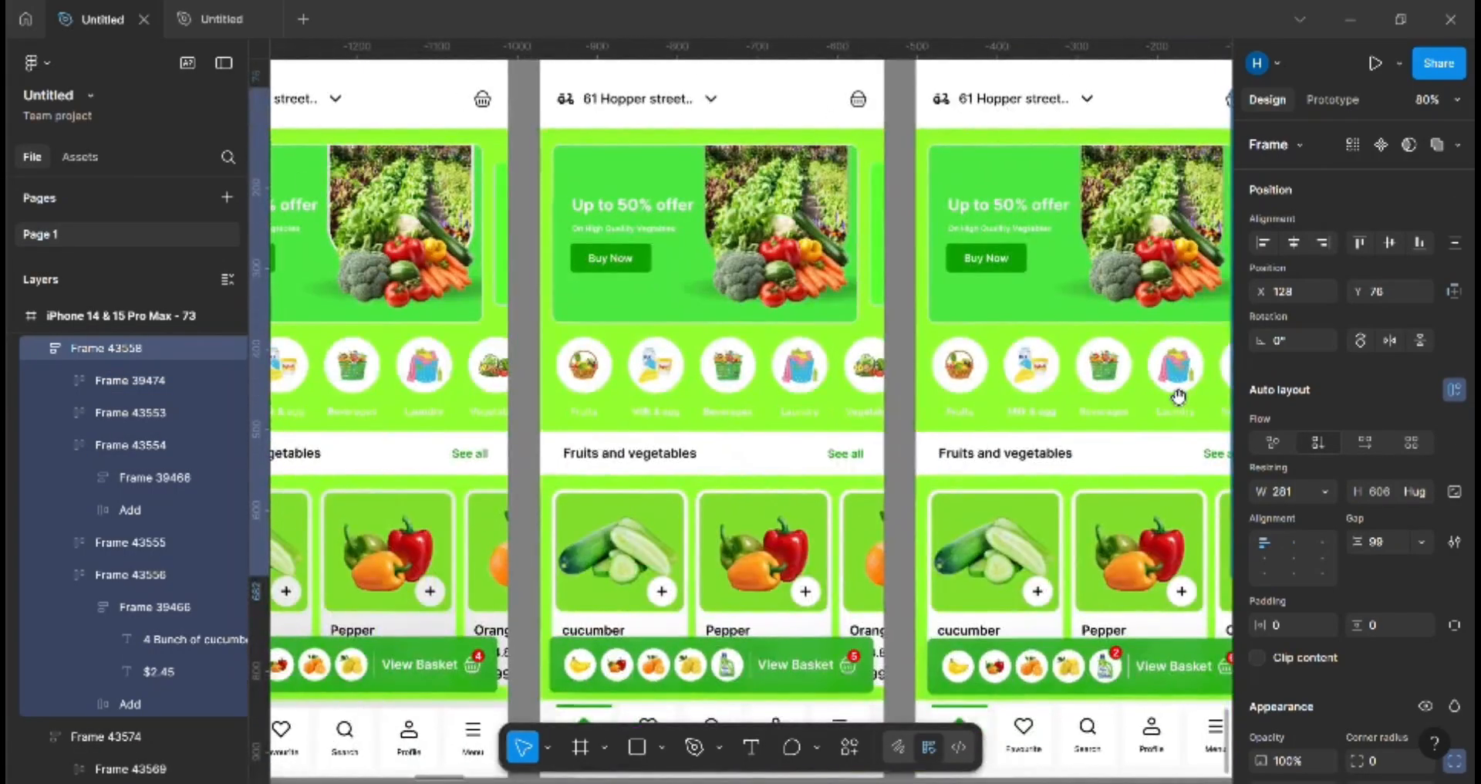
pyautogui.hscroll(3, 671, 609)
pyautogui.scroll(1, 671, 609)
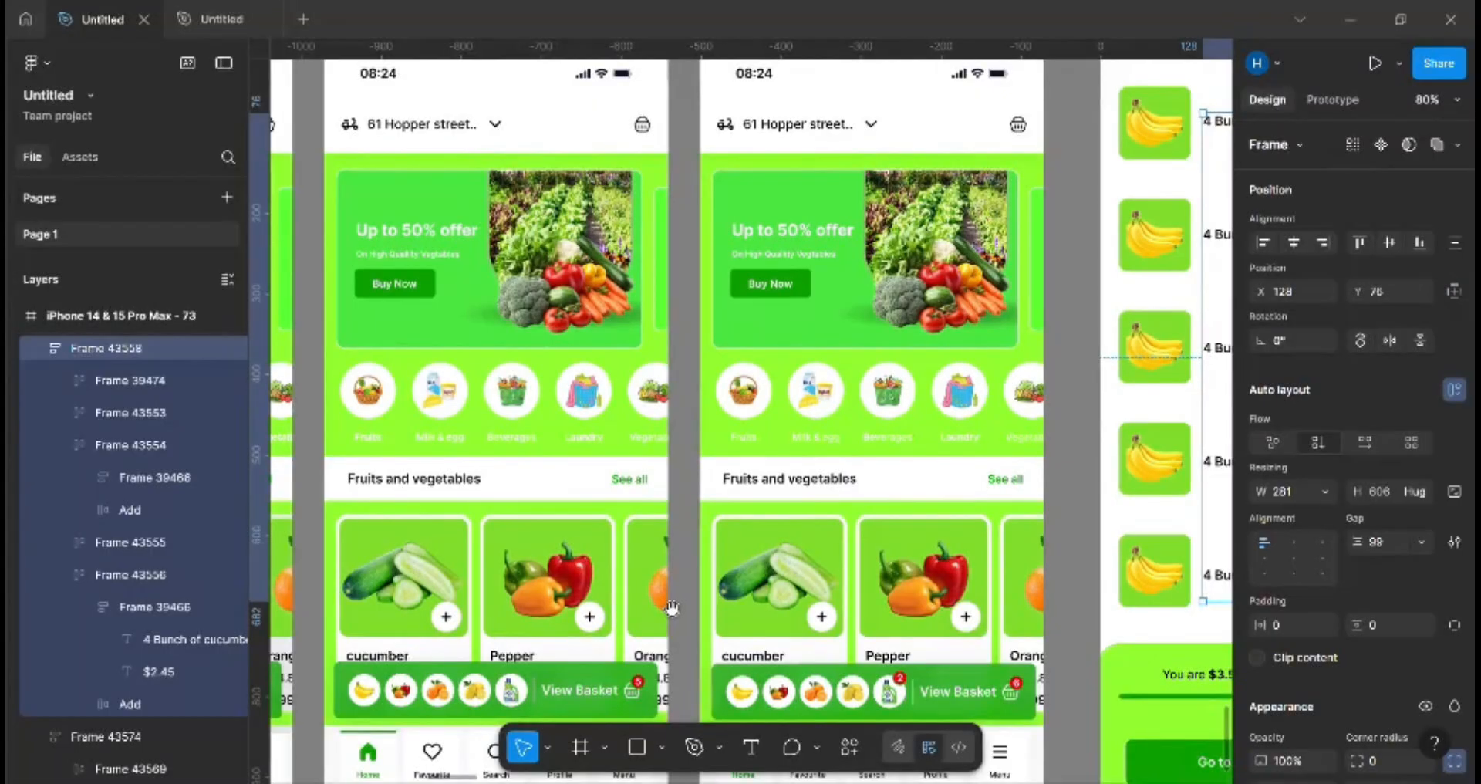
pyautogui.hscroll(6, 671, 610)
pyautogui.scroll(1, 671, 610)
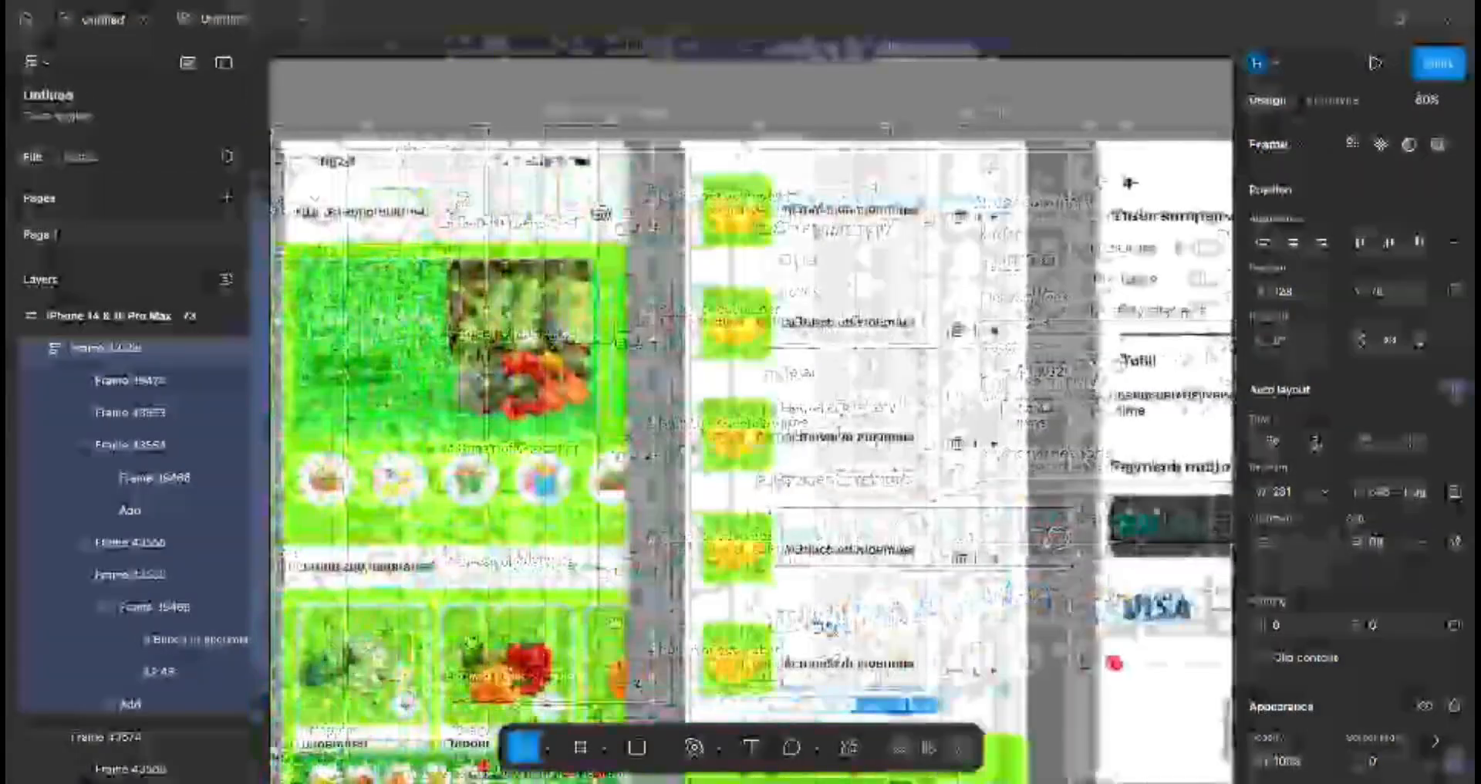
pyautogui.scroll(1, 849, 692)
pyautogui.hscroll(-1, 849, 691)
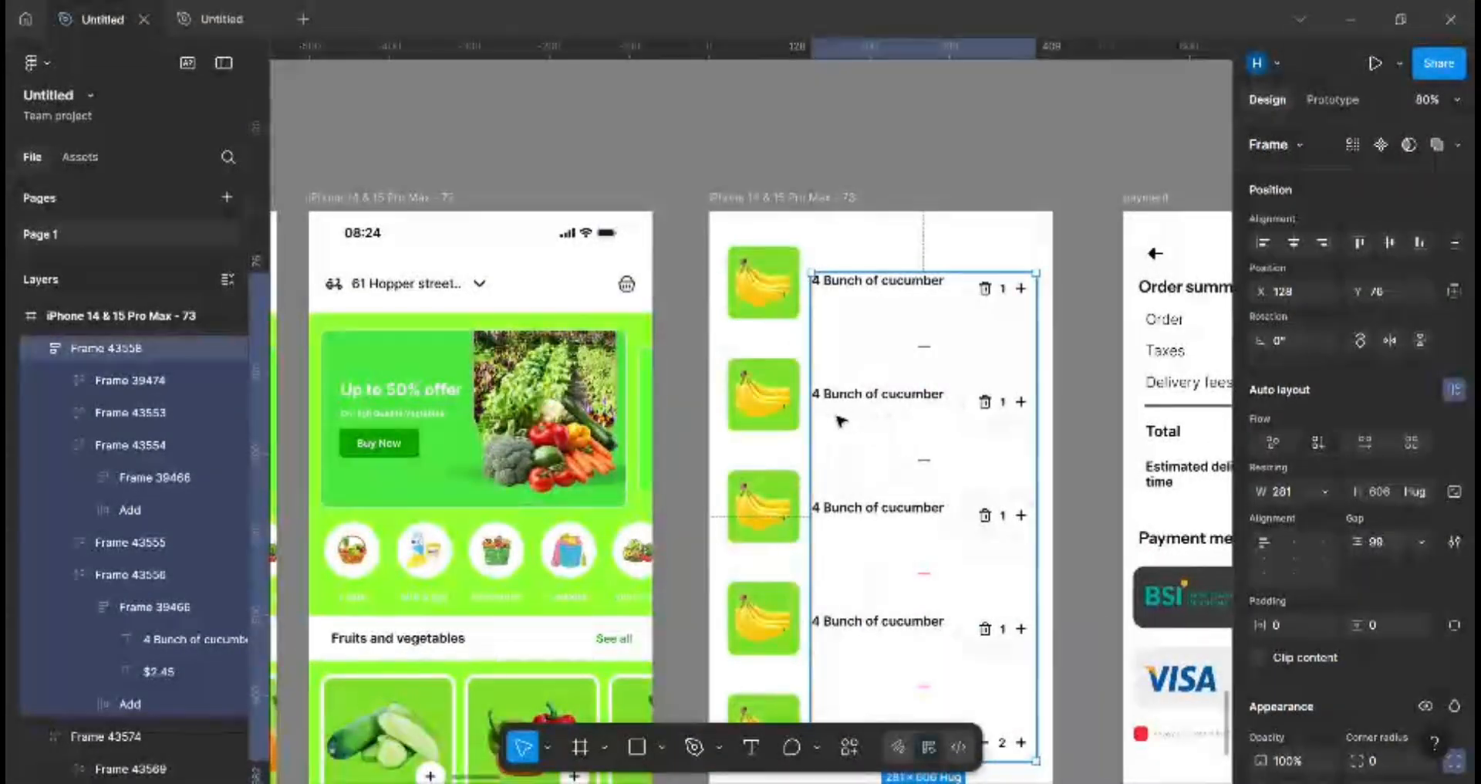
pyautogui.scroll(11, 879, 373)
pyautogui.hscroll(3, 833, 628)
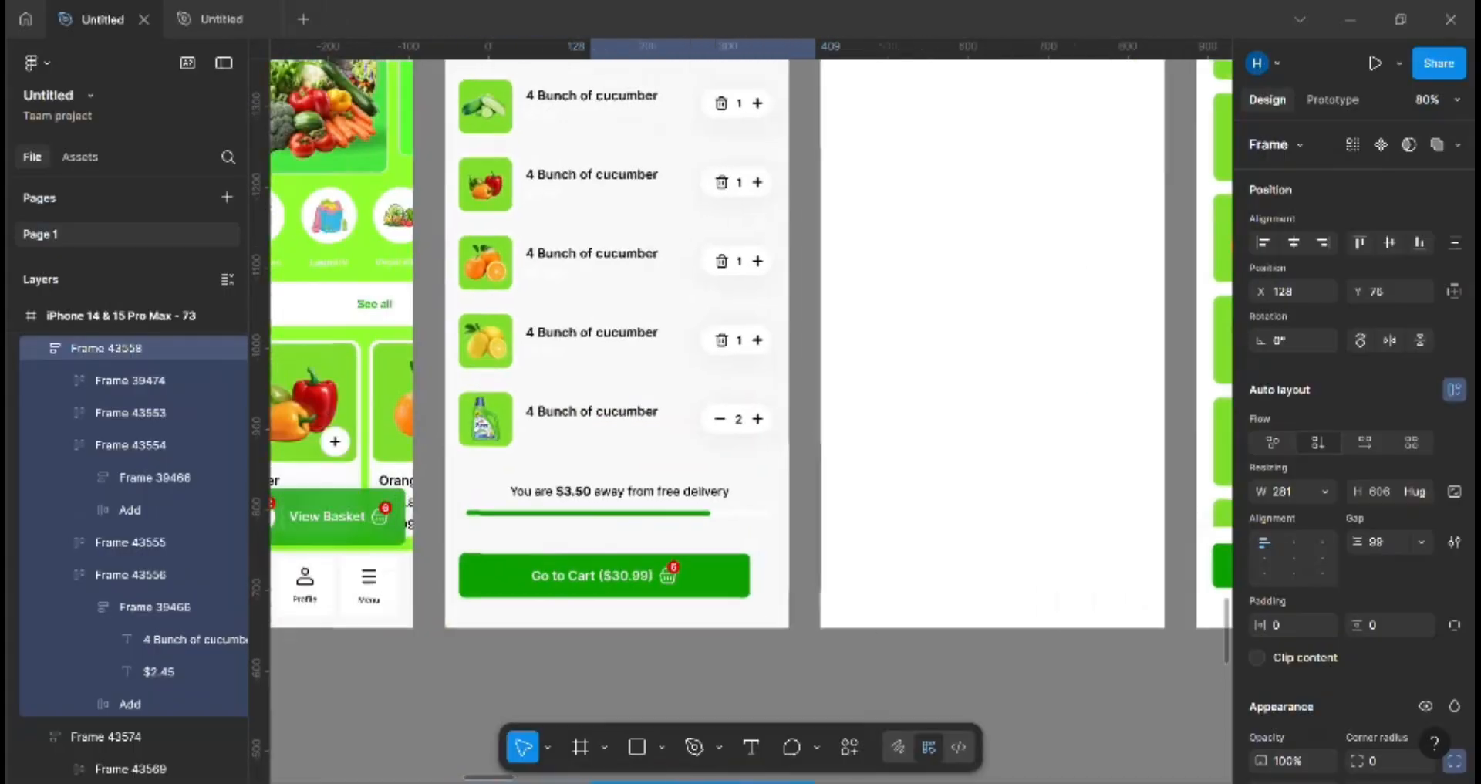
pyautogui.hscroll(-3, 721, 594)
pyautogui.scroll(1, 722, 594)
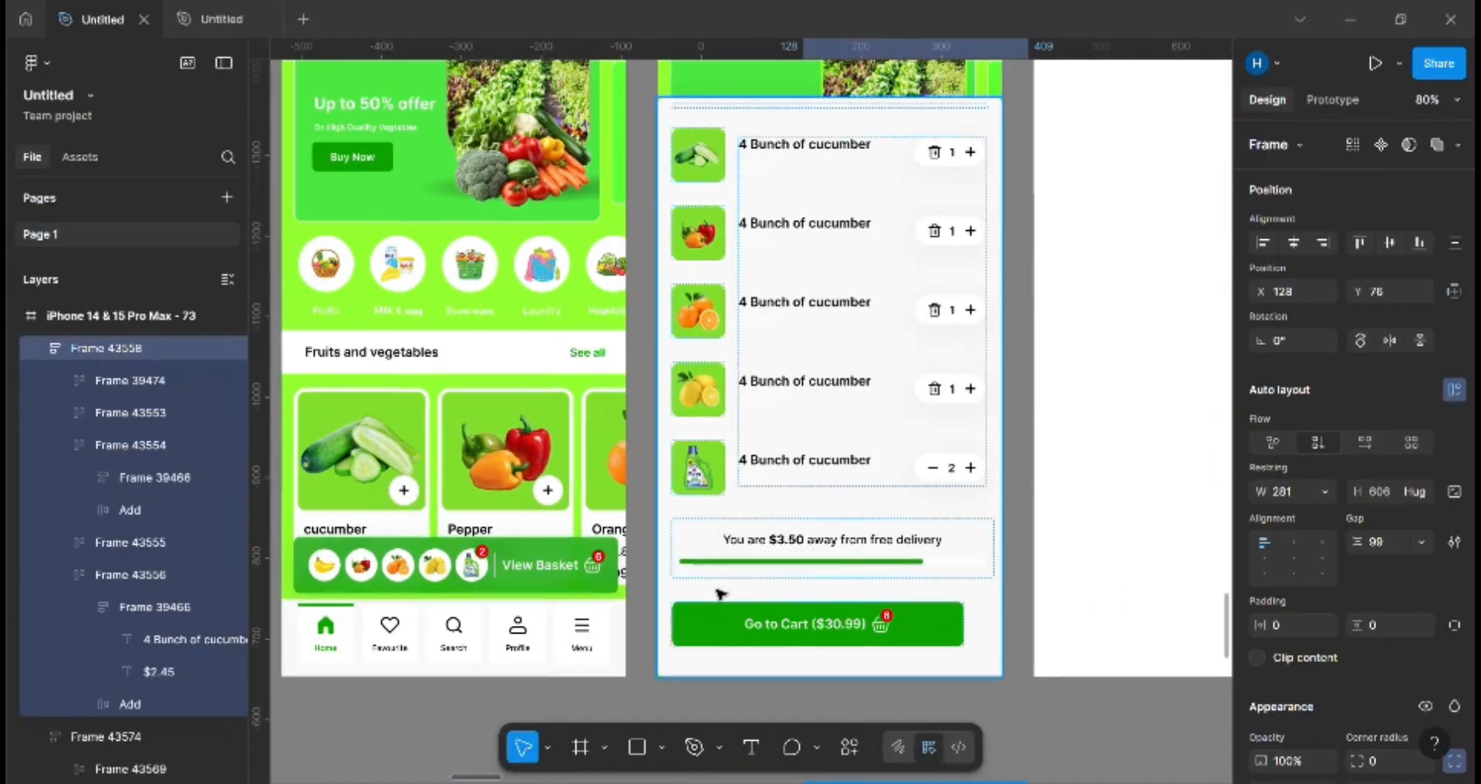
pyautogui.click(739, 579)
pyautogui.scroll(-1, 879, 575)
pyautogui.hscroll(-1, 880, 574)
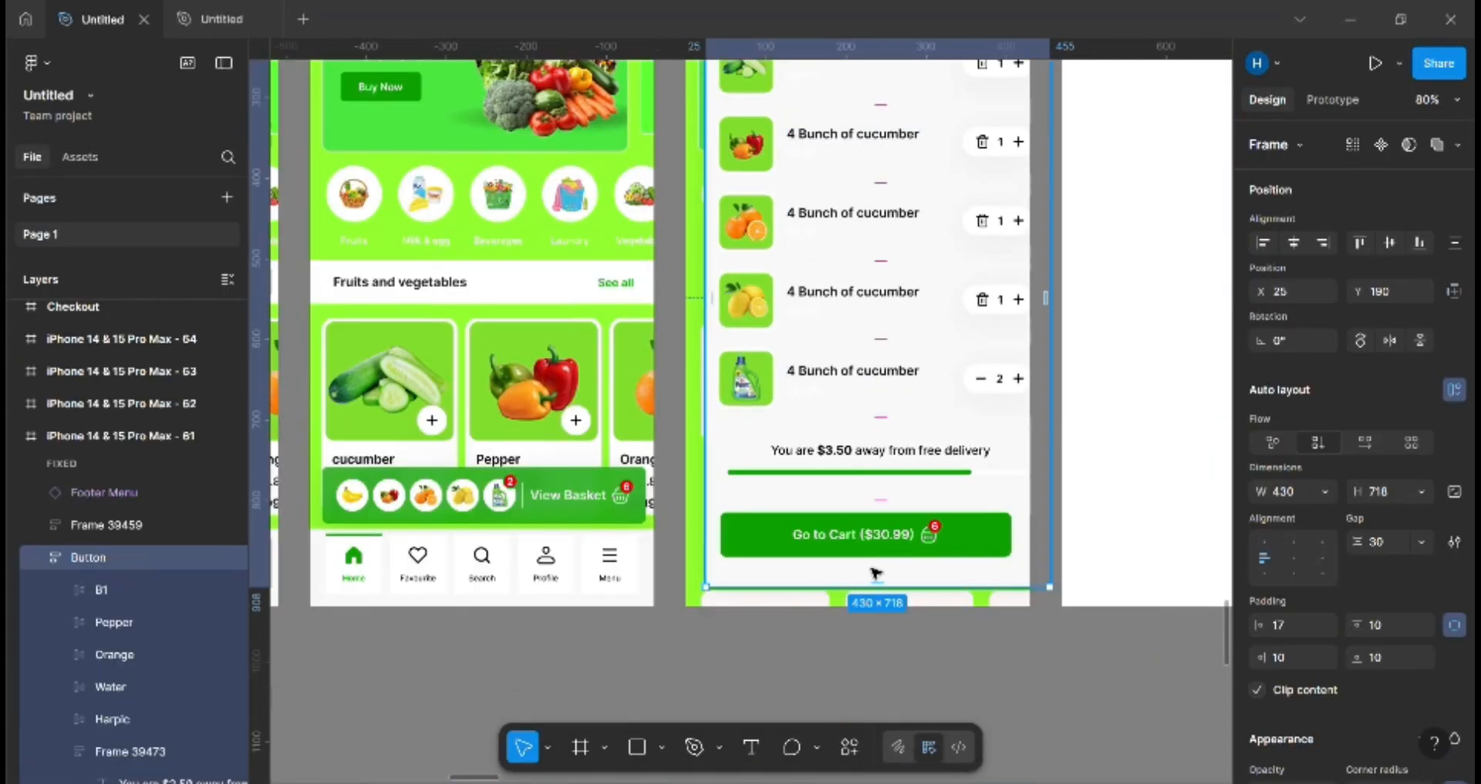
pyautogui.hotkey('ctrl', 'z')
# Step: Review the free delivery bar and Go to Cart button on the cart screen, and the payment screen from order summary to pay now
pyautogui.moveTo(1033, 655); pyautogui.dragTo(1074, 387)
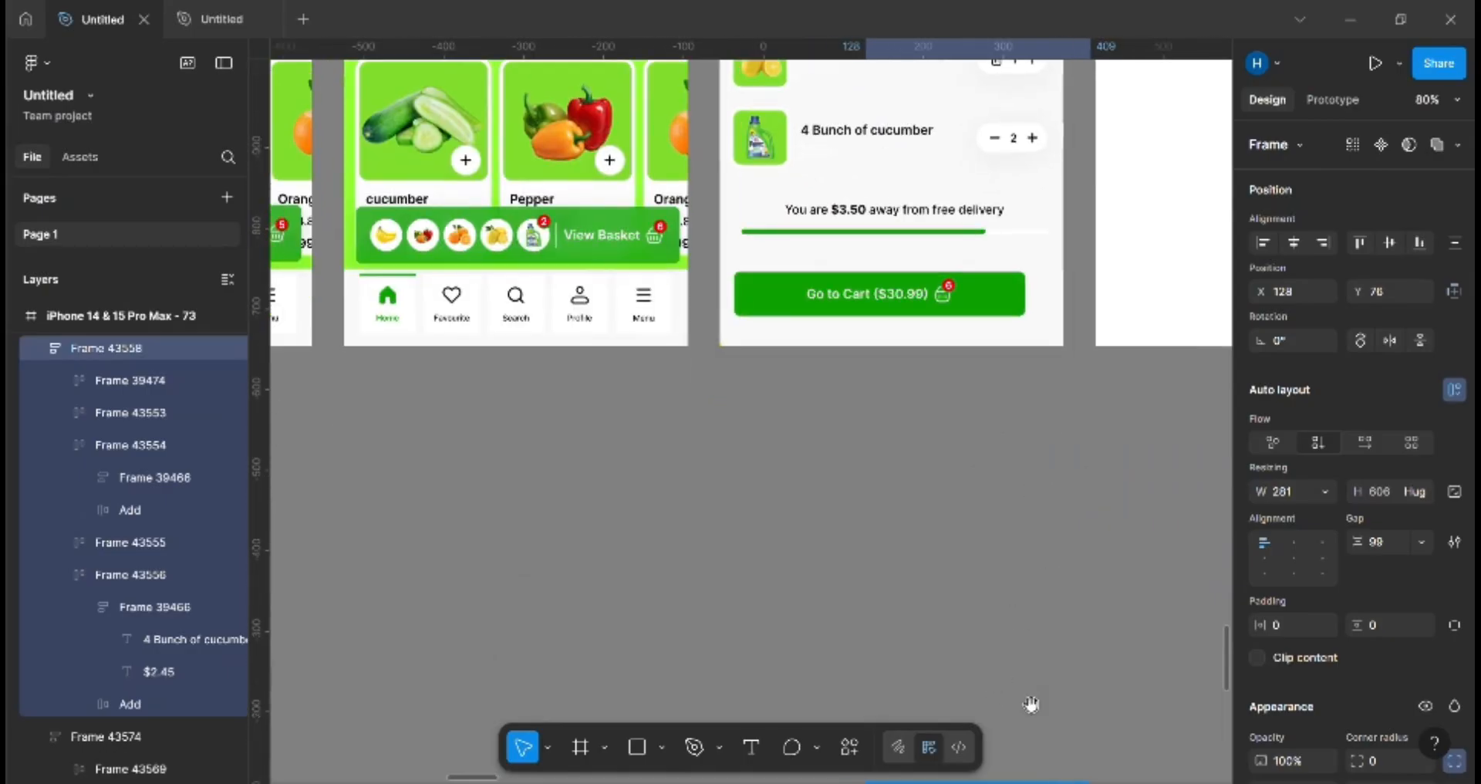
pyautogui.moveTo(1032, 705); pyautogui.dragTo(1121, 423)
pyautogui.moveTo(1081, 678); pyautogui.dragTo(1011, 358)
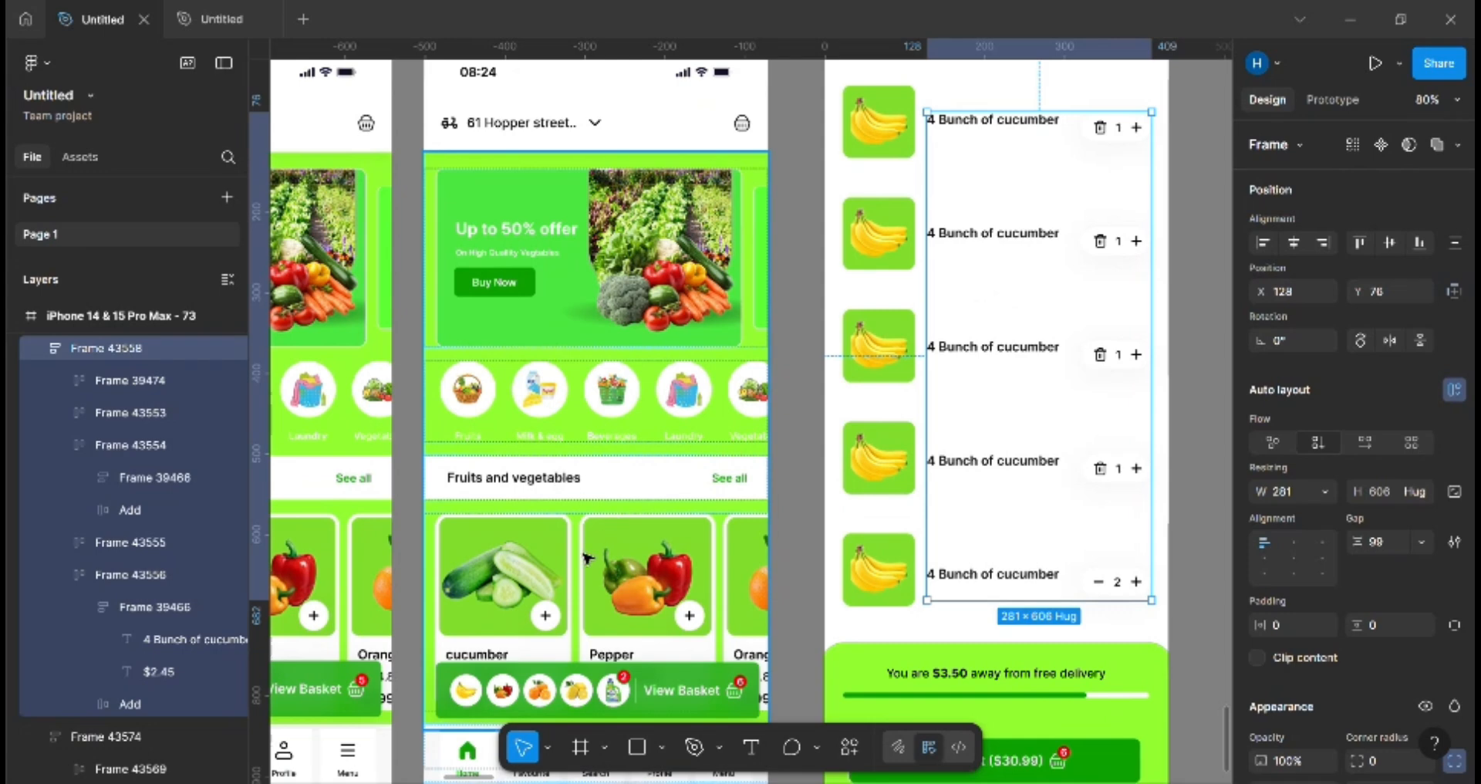
pyautogui.scroll(-3, 588, 559)
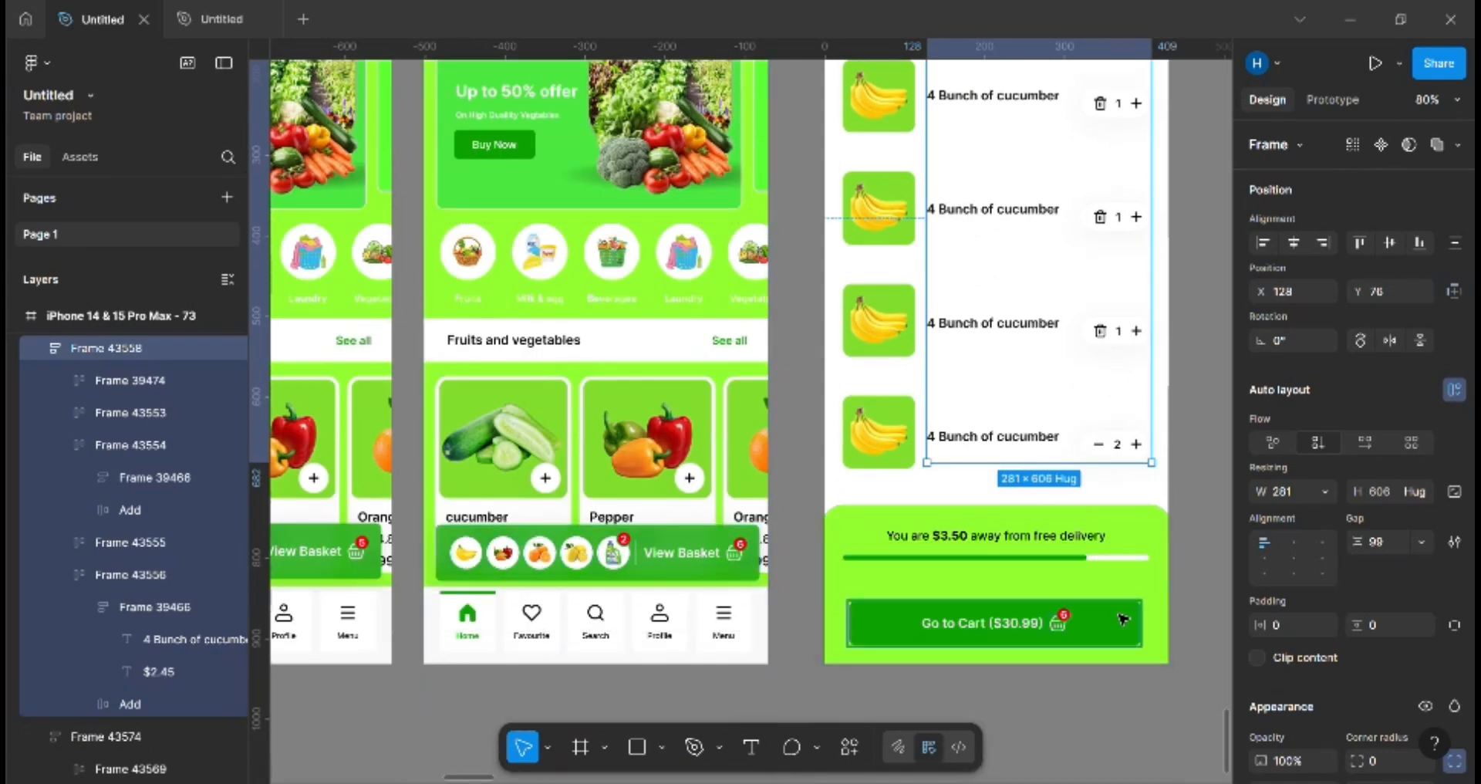
pyautogui.hscroll(7, 1117, 618)
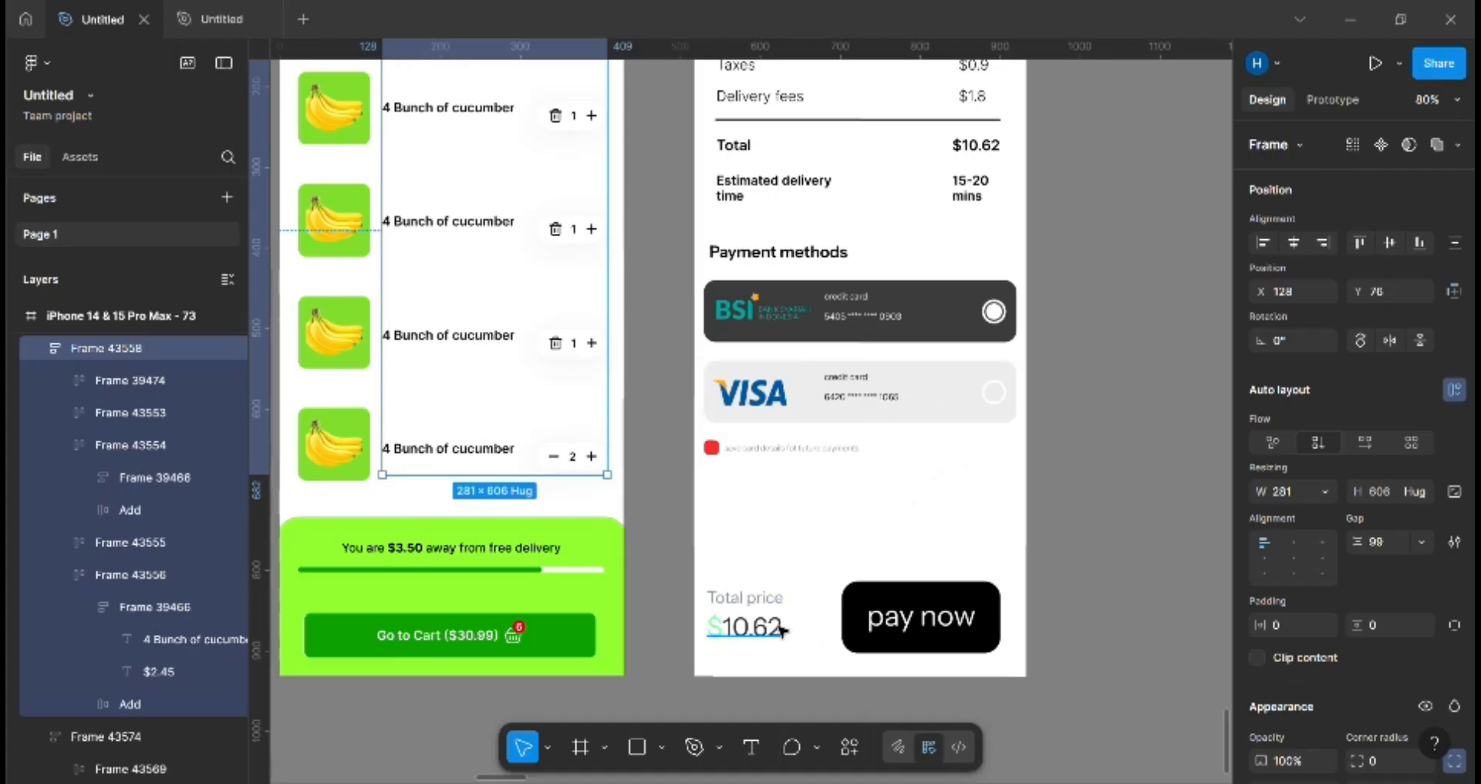
pyautogui.scroll(3, 823, 614)
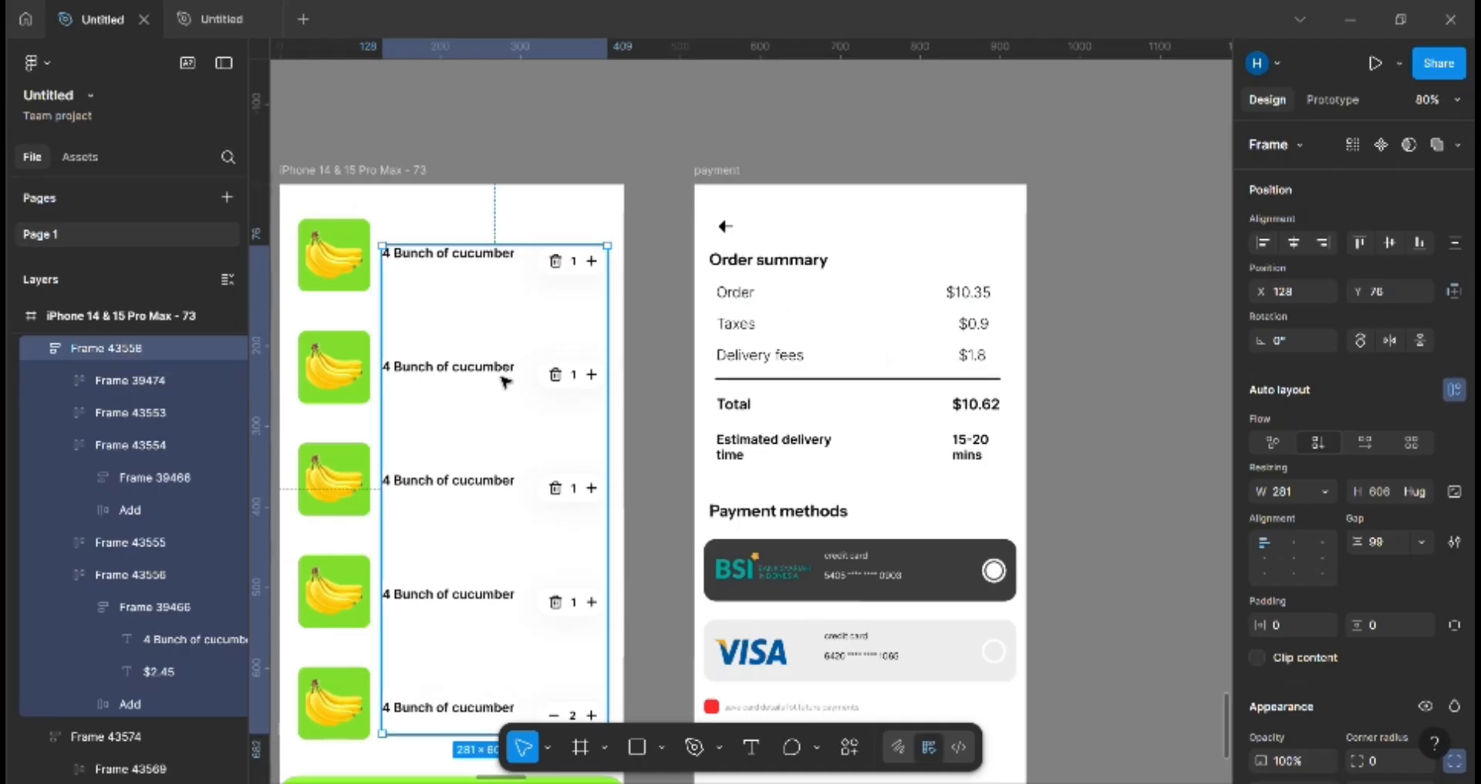
pyautogui.scroll(-4, 692, 530)
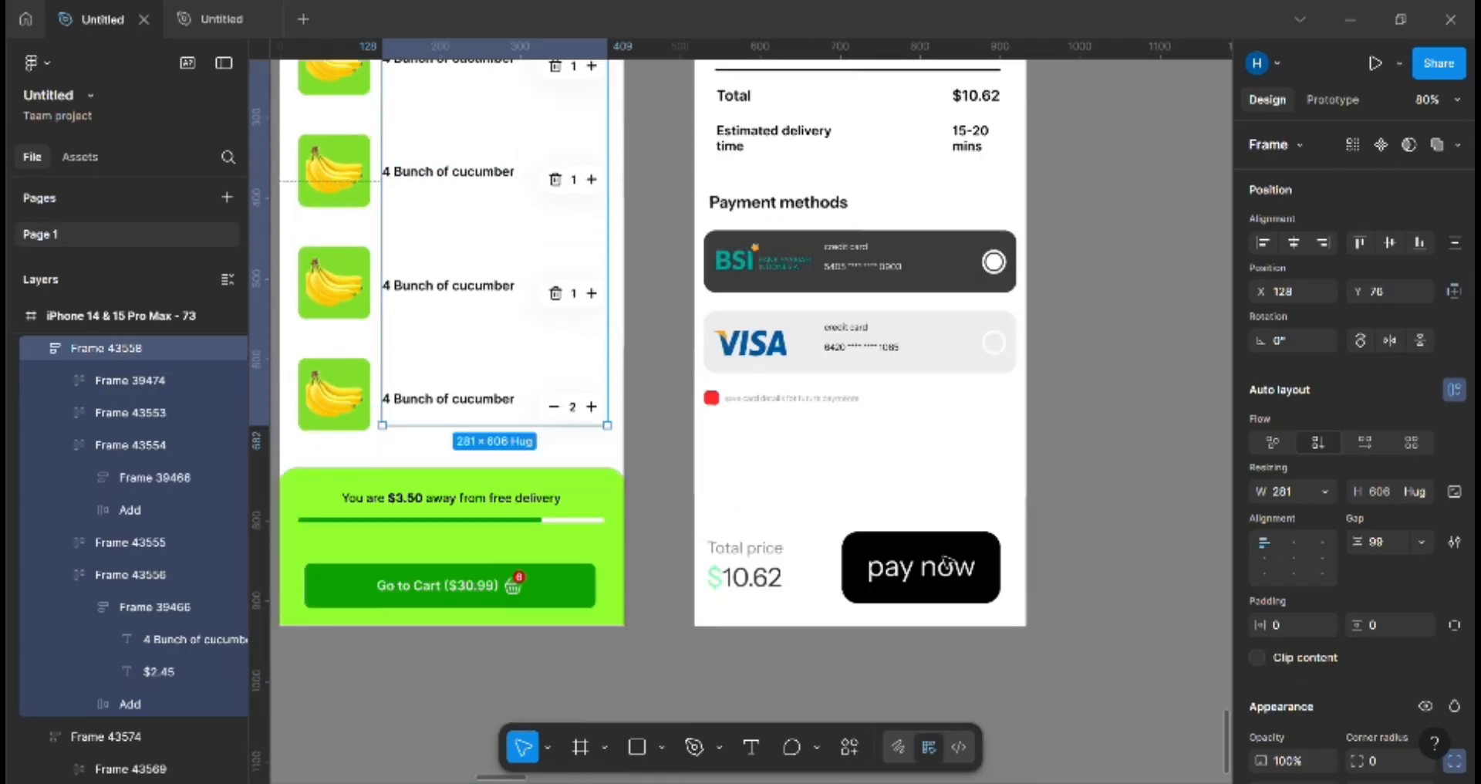
pyautogui.scroll(5, 1065, 587)
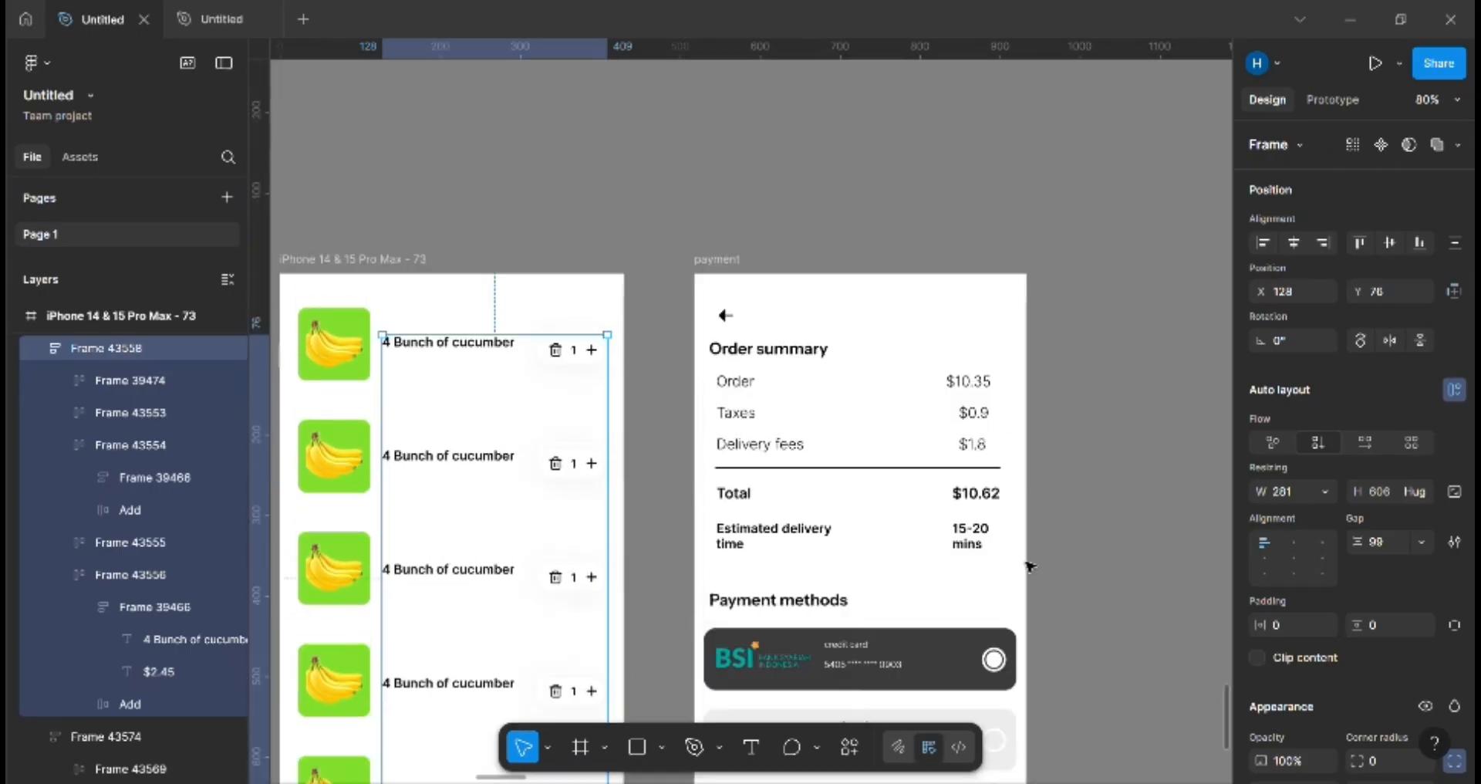
pyautogui.scroll(-1, 915, 432)
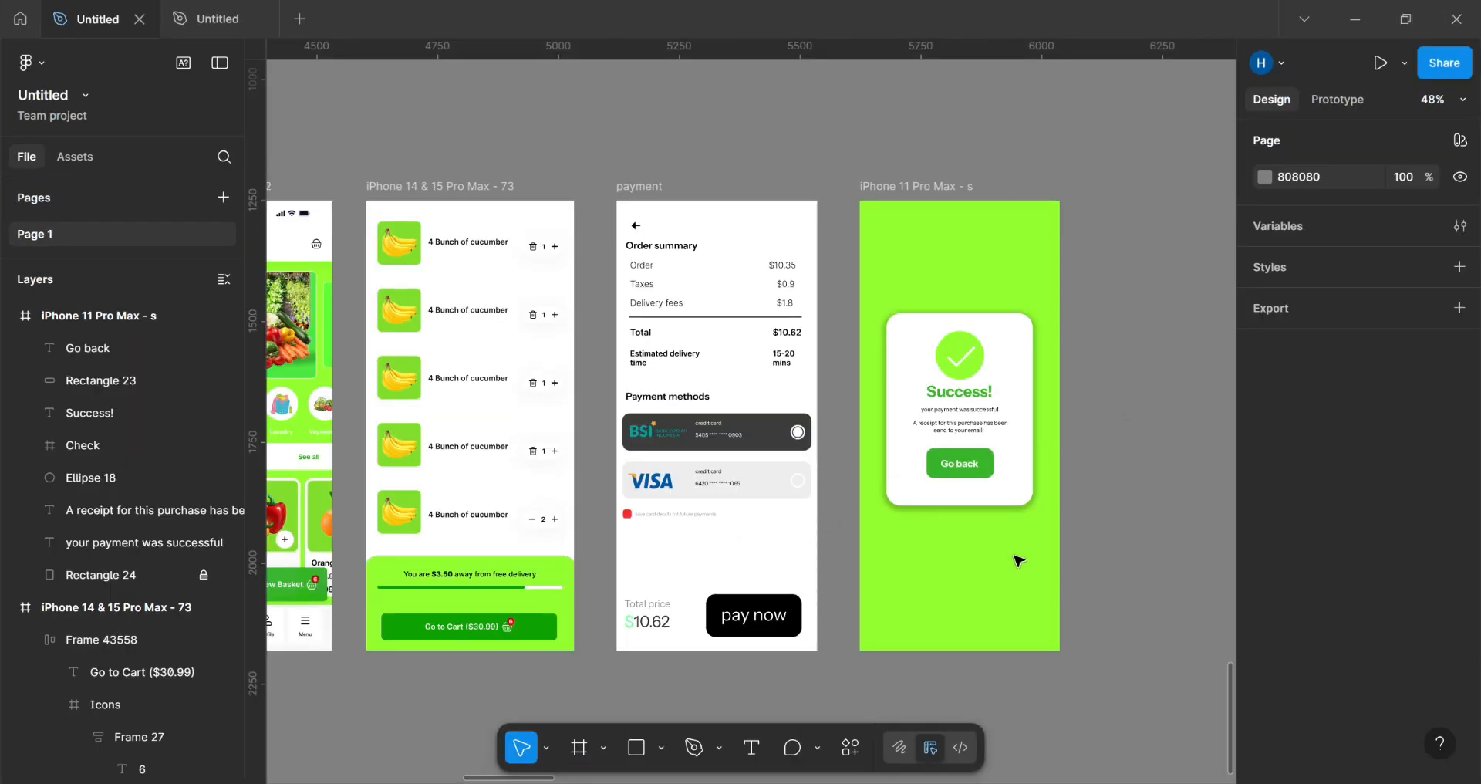
# Step: Rename the green payment success screen's frame to "attention" and select the frame
pyautogui.scroll(5, 1018, 562)
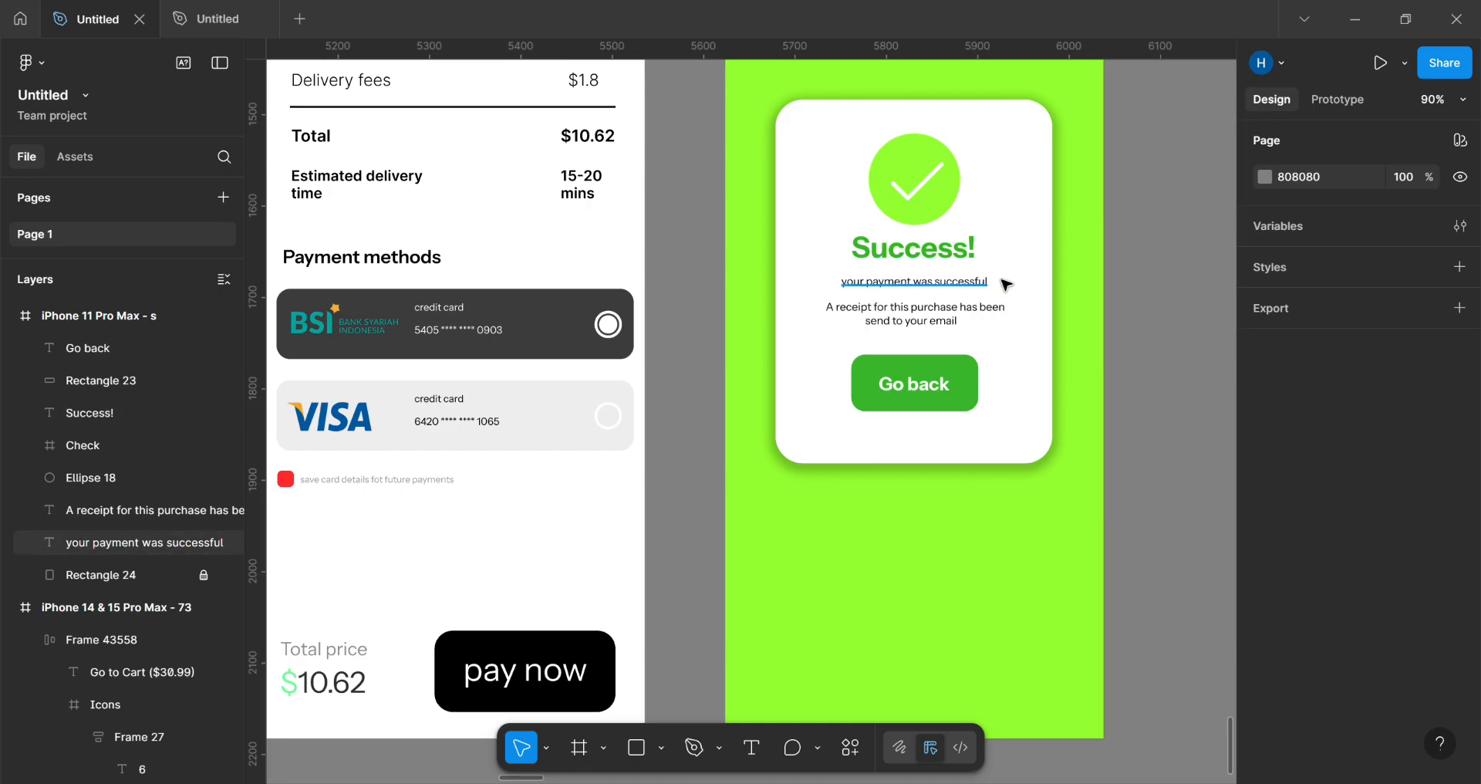
pyautogui.scroll(-2, 1032, 464)
pyautogui.moveTo(1032, 464); pyautogui.dragTo(933, 592)
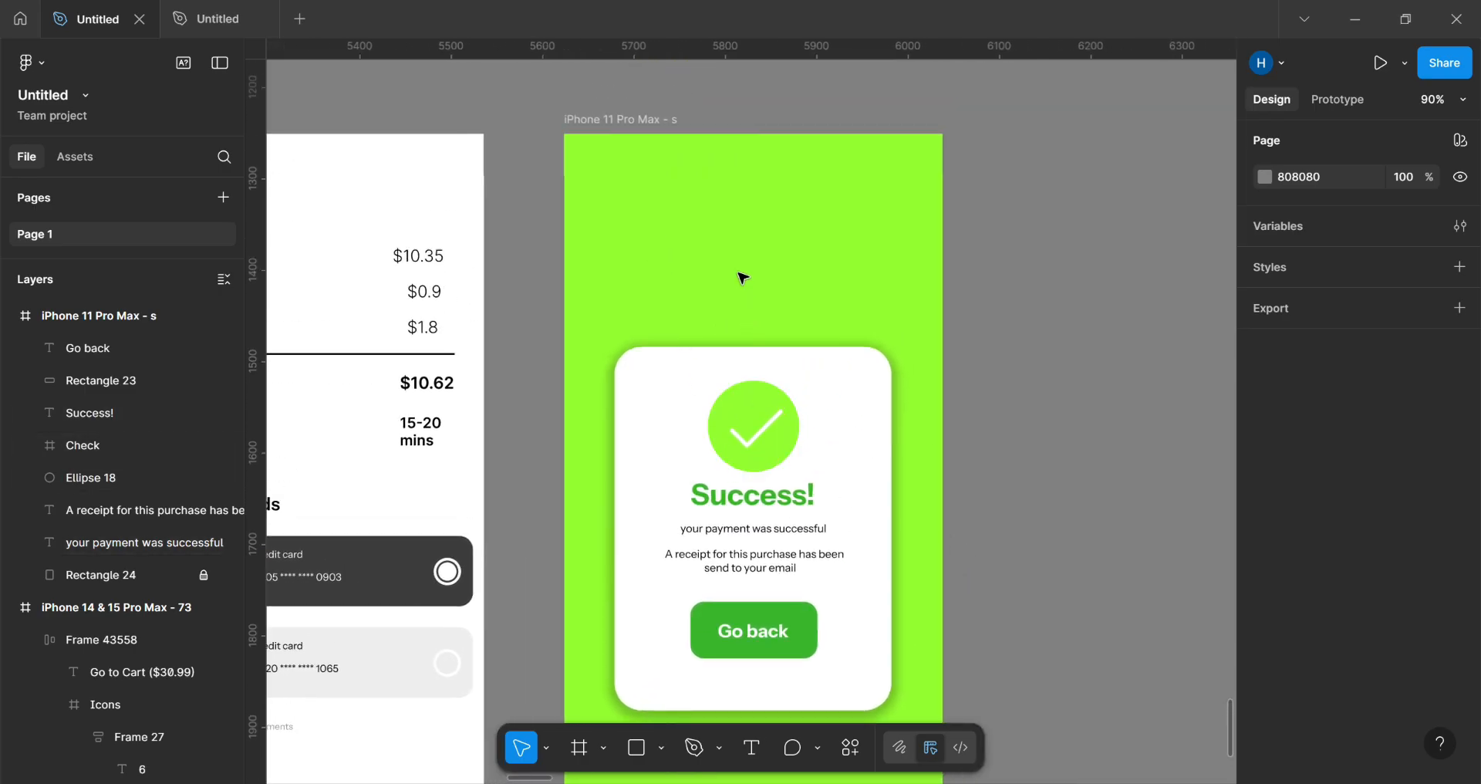
pyautogui.click(641, 134)
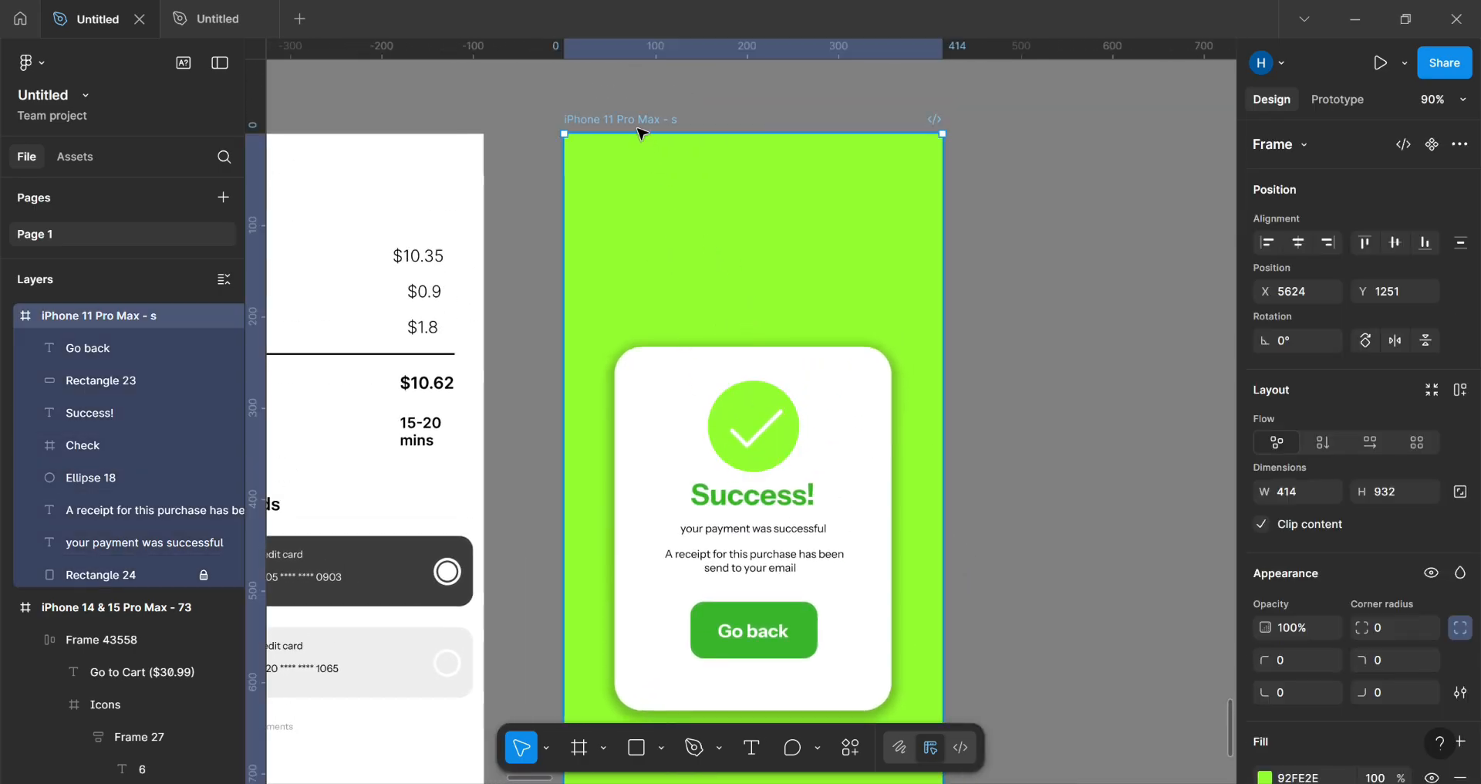
pyautogui.doubleClick(640, 127)
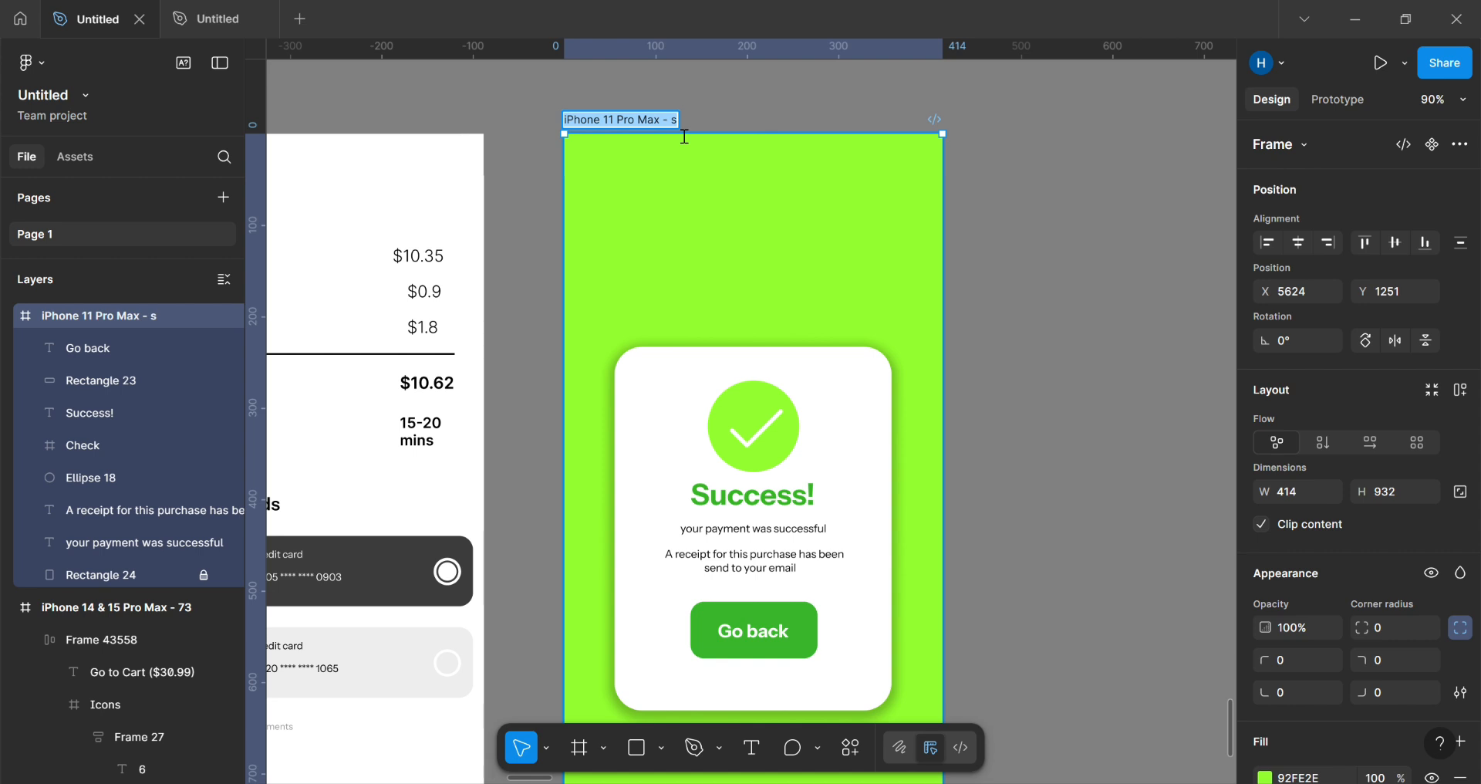
pyautogui.write('attention')
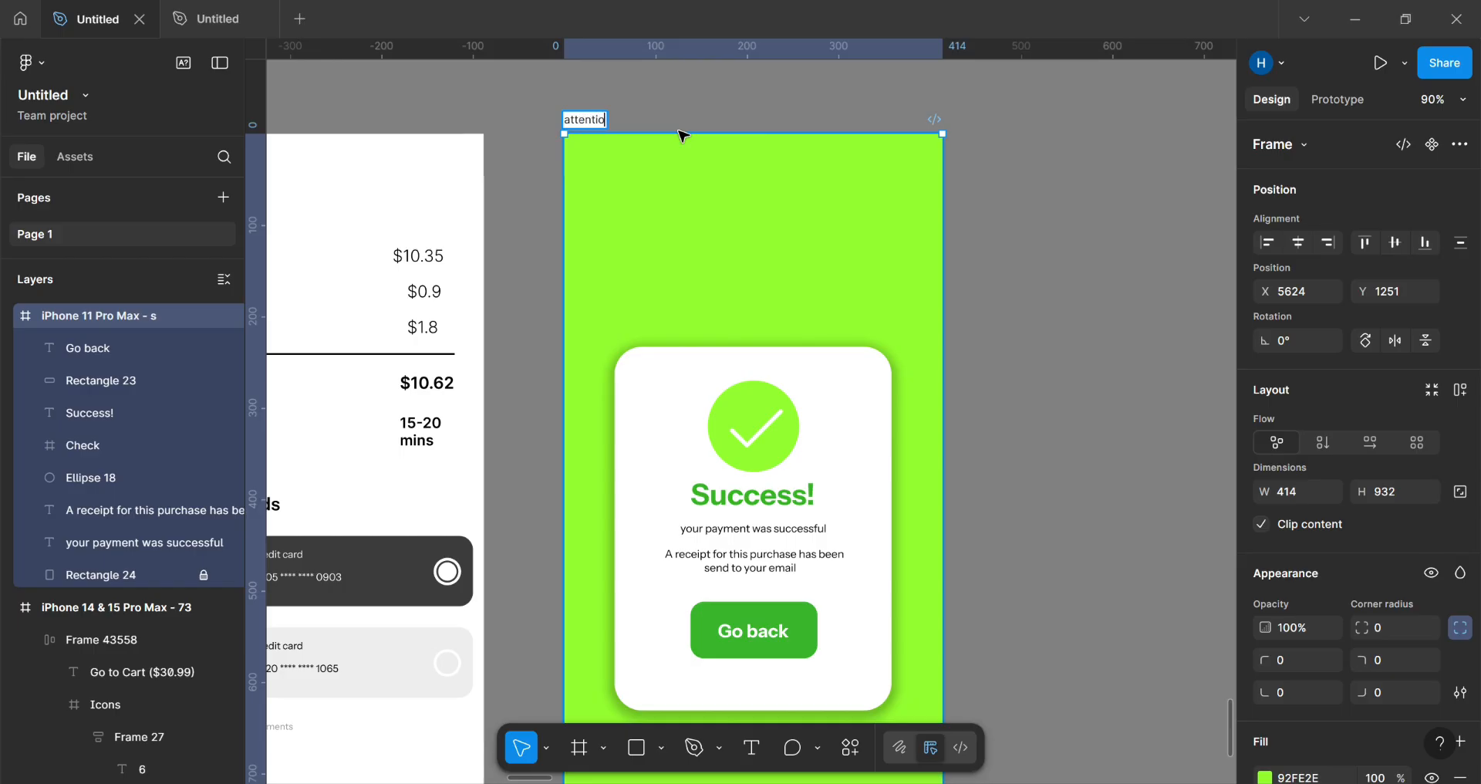
pyautogui.click(1068, 244)
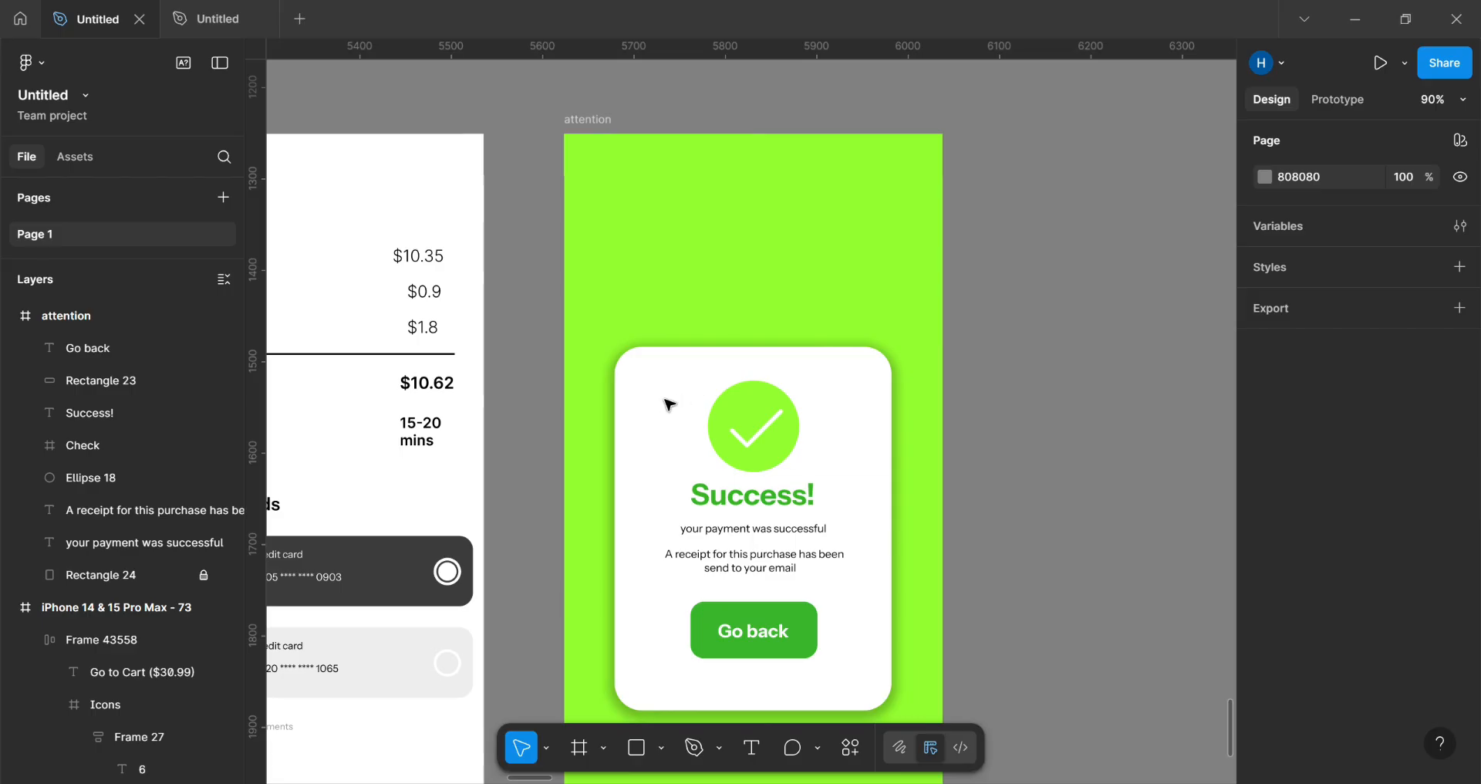
pyautogui.click(616, 135)
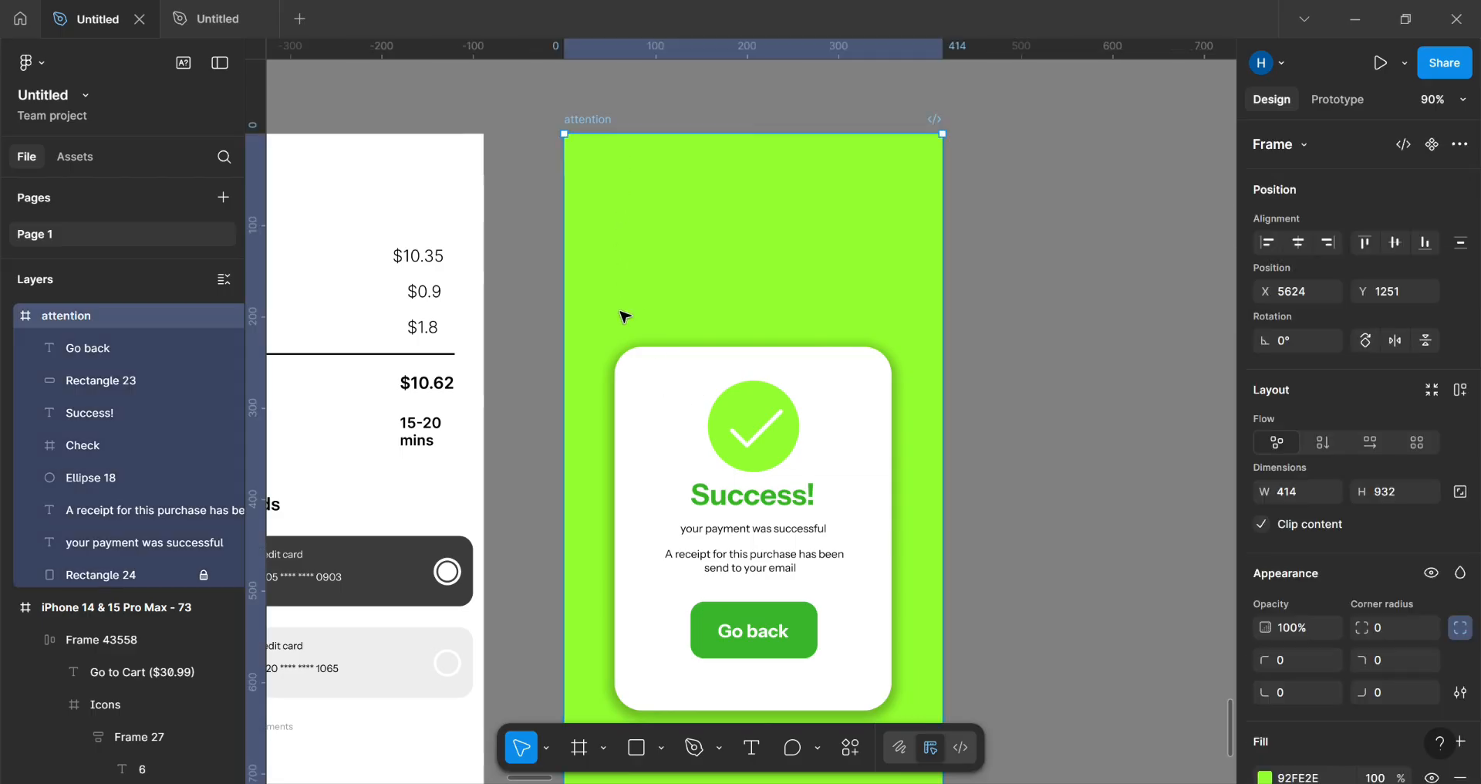
# Step: Unlock the white card rectangle behind the success message and select it to check its size, corner radius and fill
pyautogui.click(631, 424)
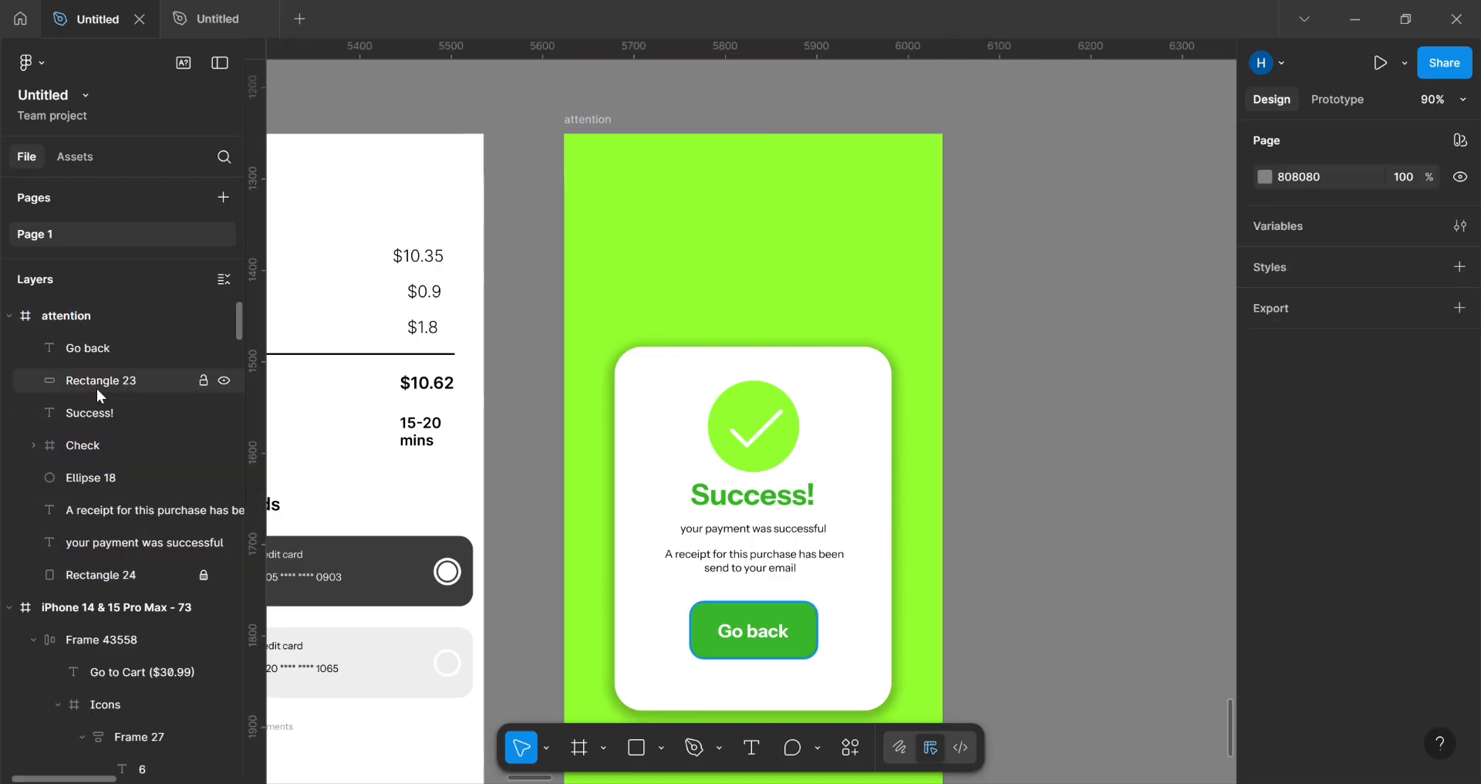
pyautogui.click(12, 313)
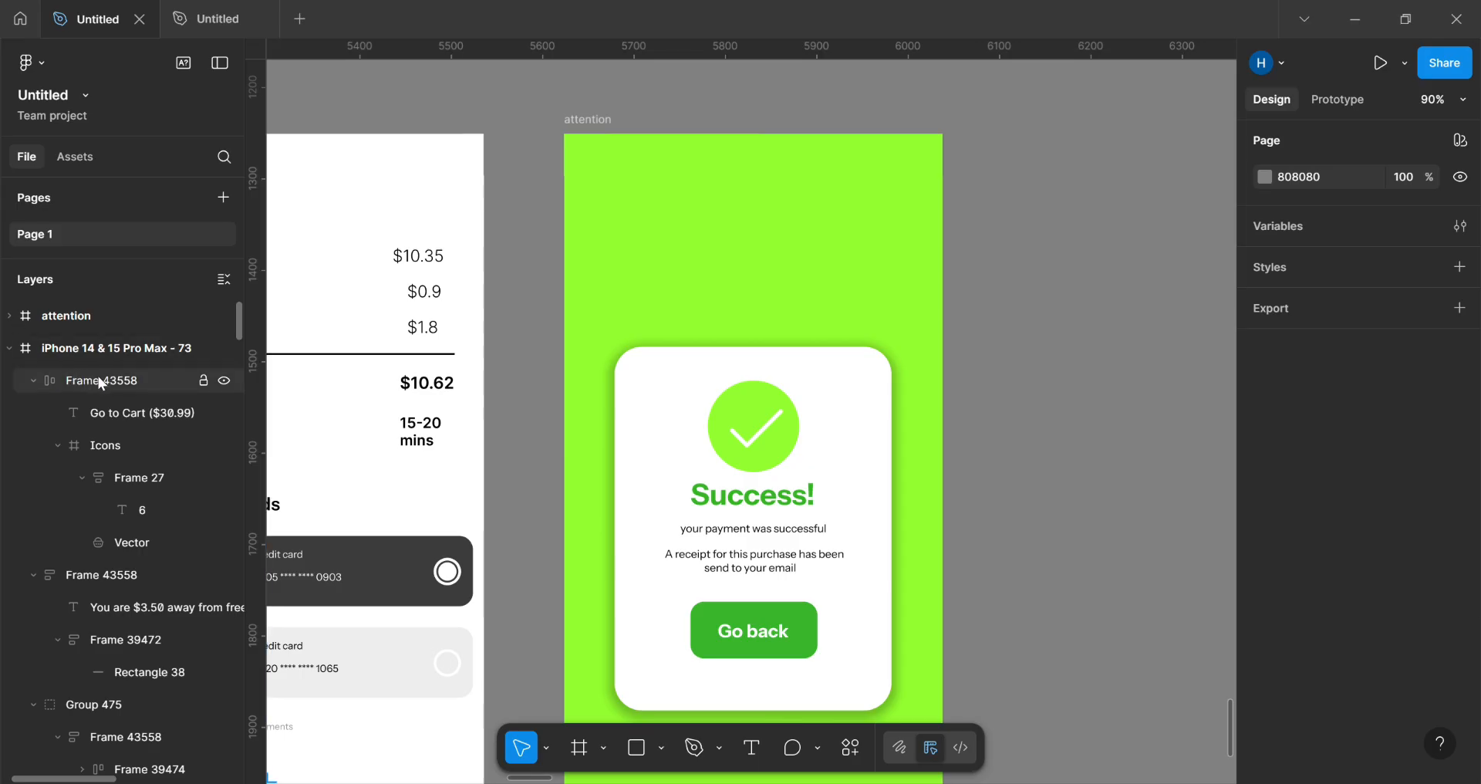
pyautogui.click(9, 315)
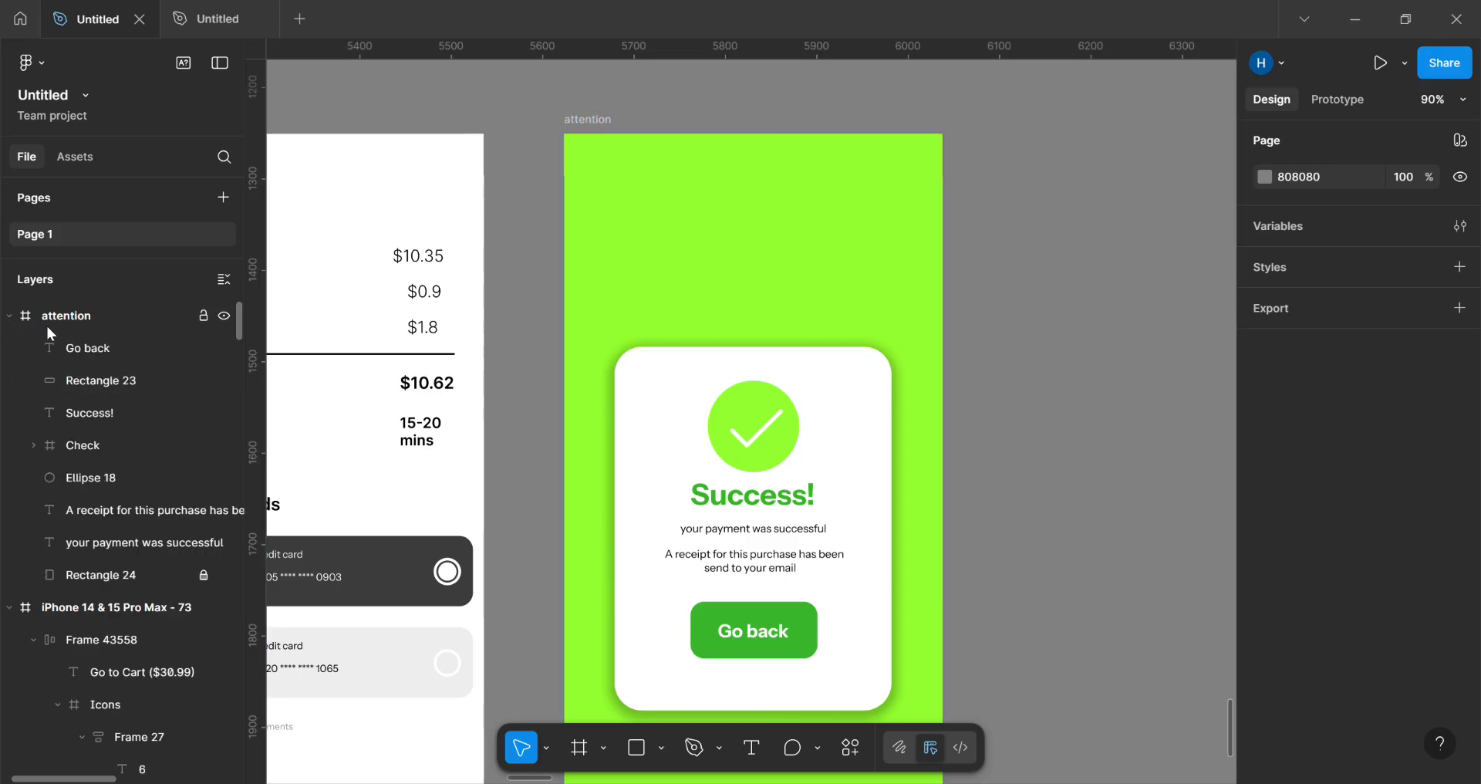
pyautogui.click(99, 386)
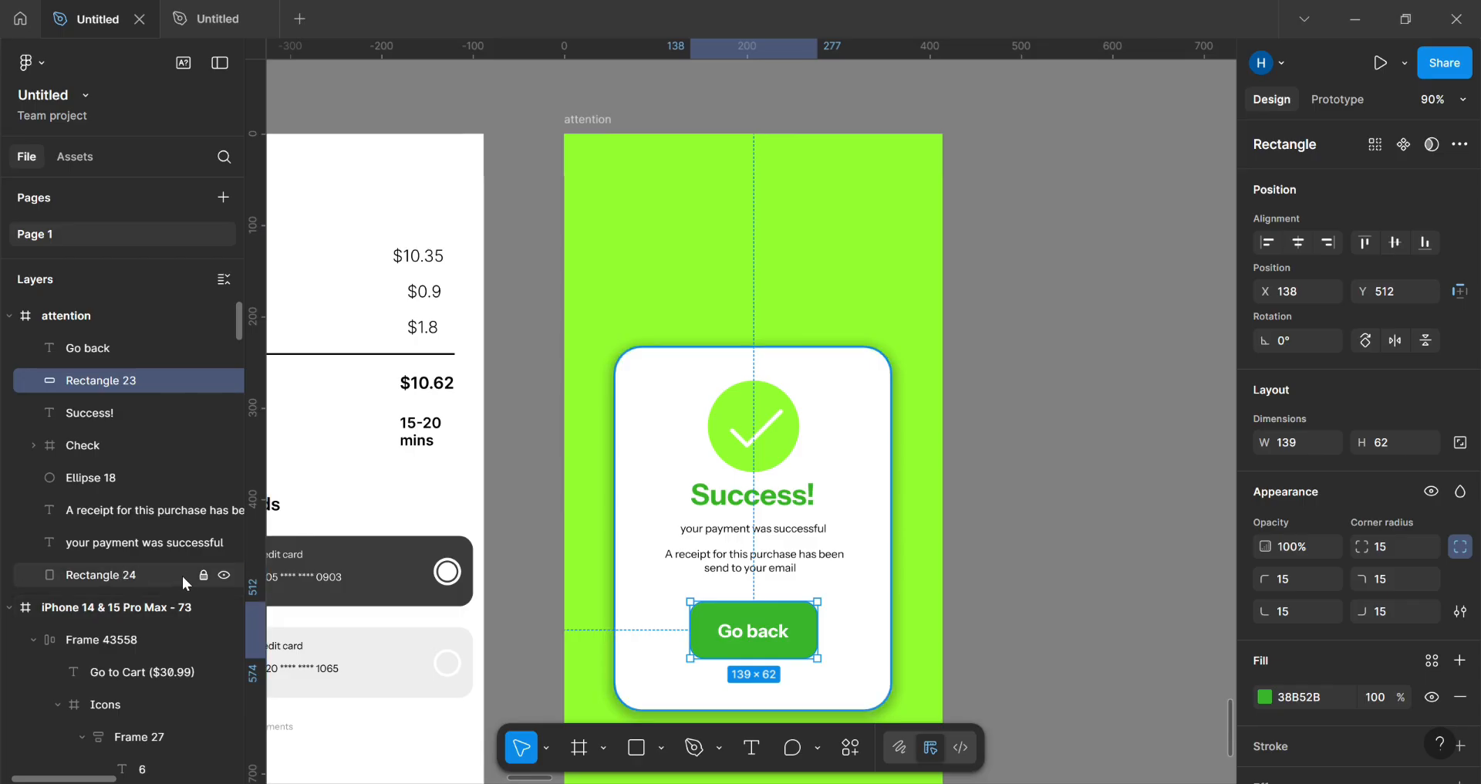
pyautogui.click(653, 431)
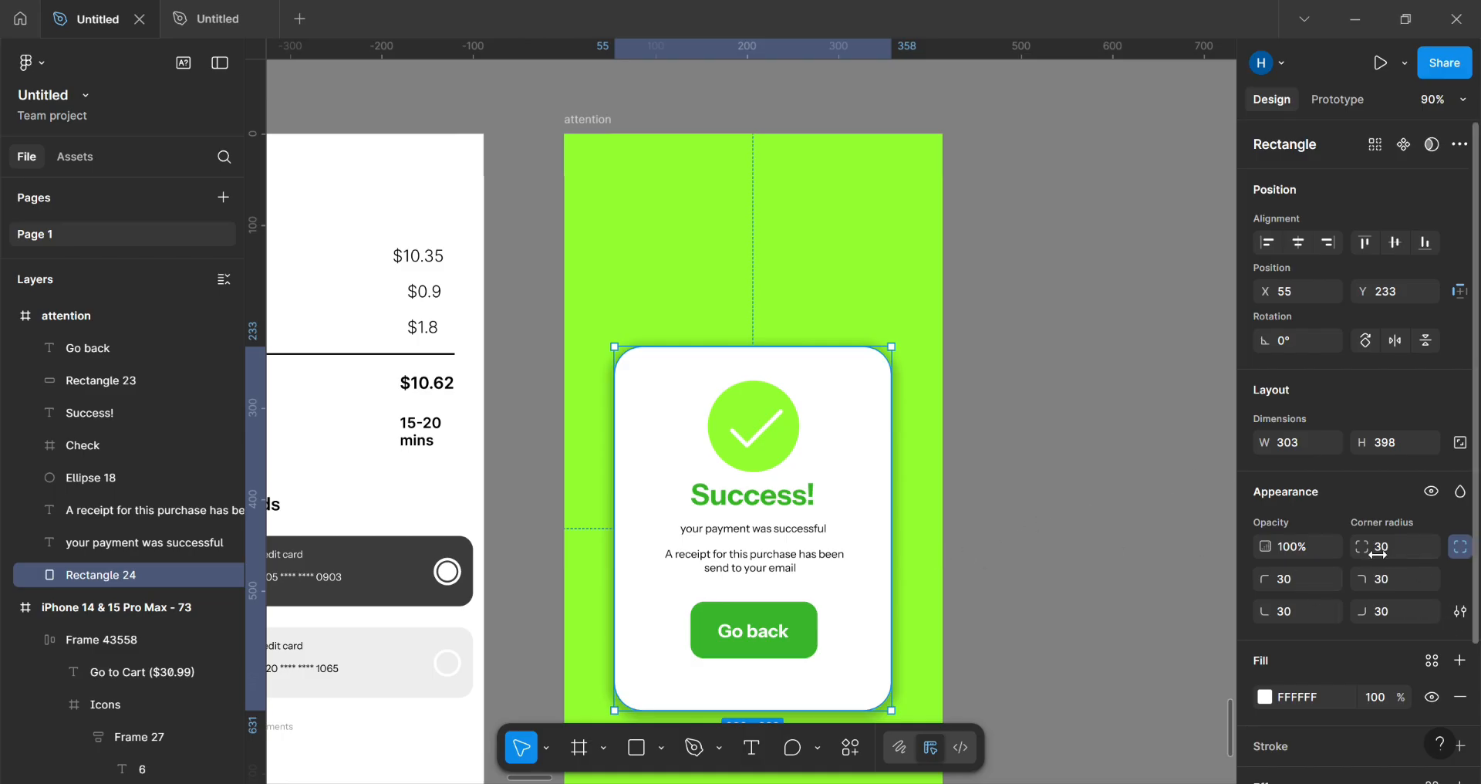
# Step: Inspect the position, typography and fill of the payment confirmation line and the receipt text on the success card
pyautogui.click(733, 534)
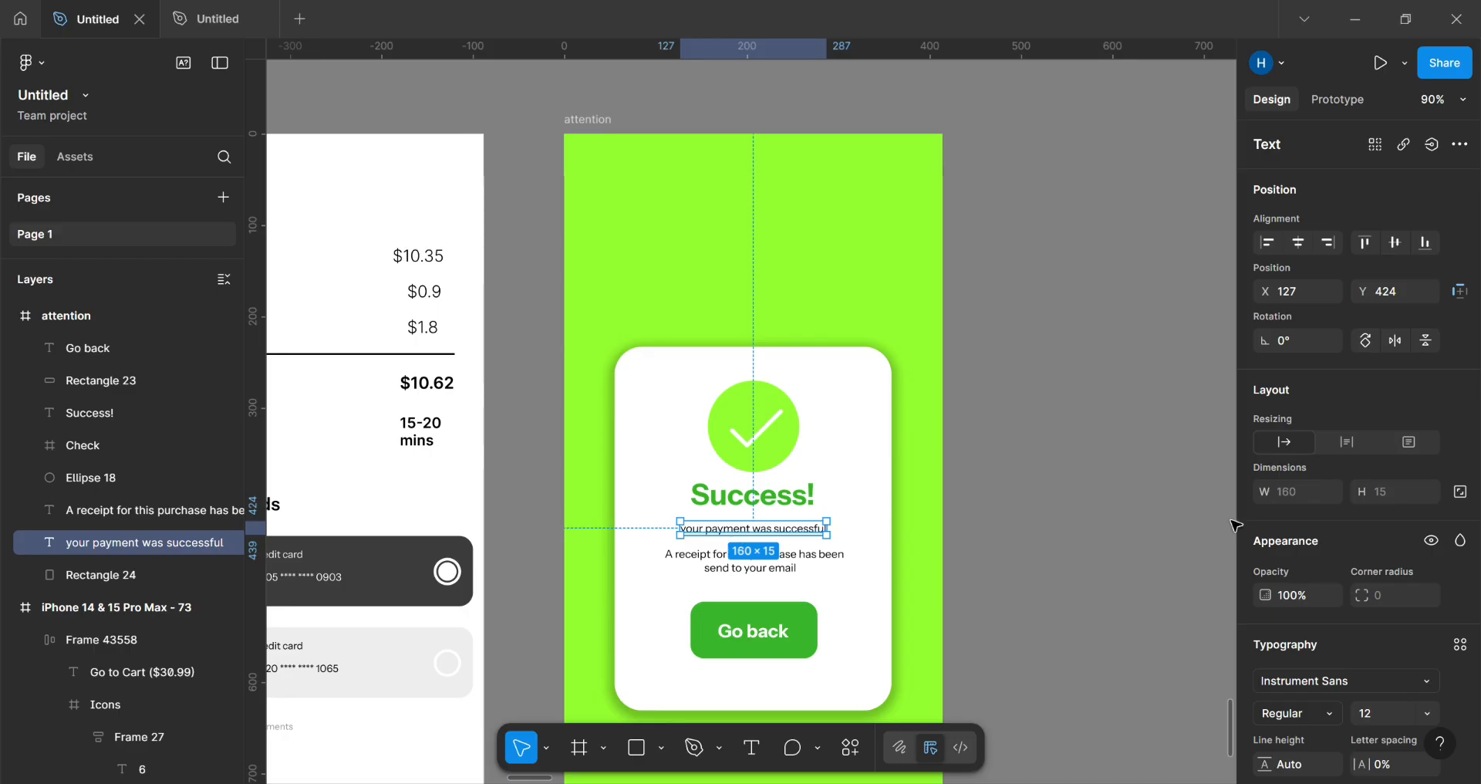
pyautogui.scroll(-3, 1237, 526)
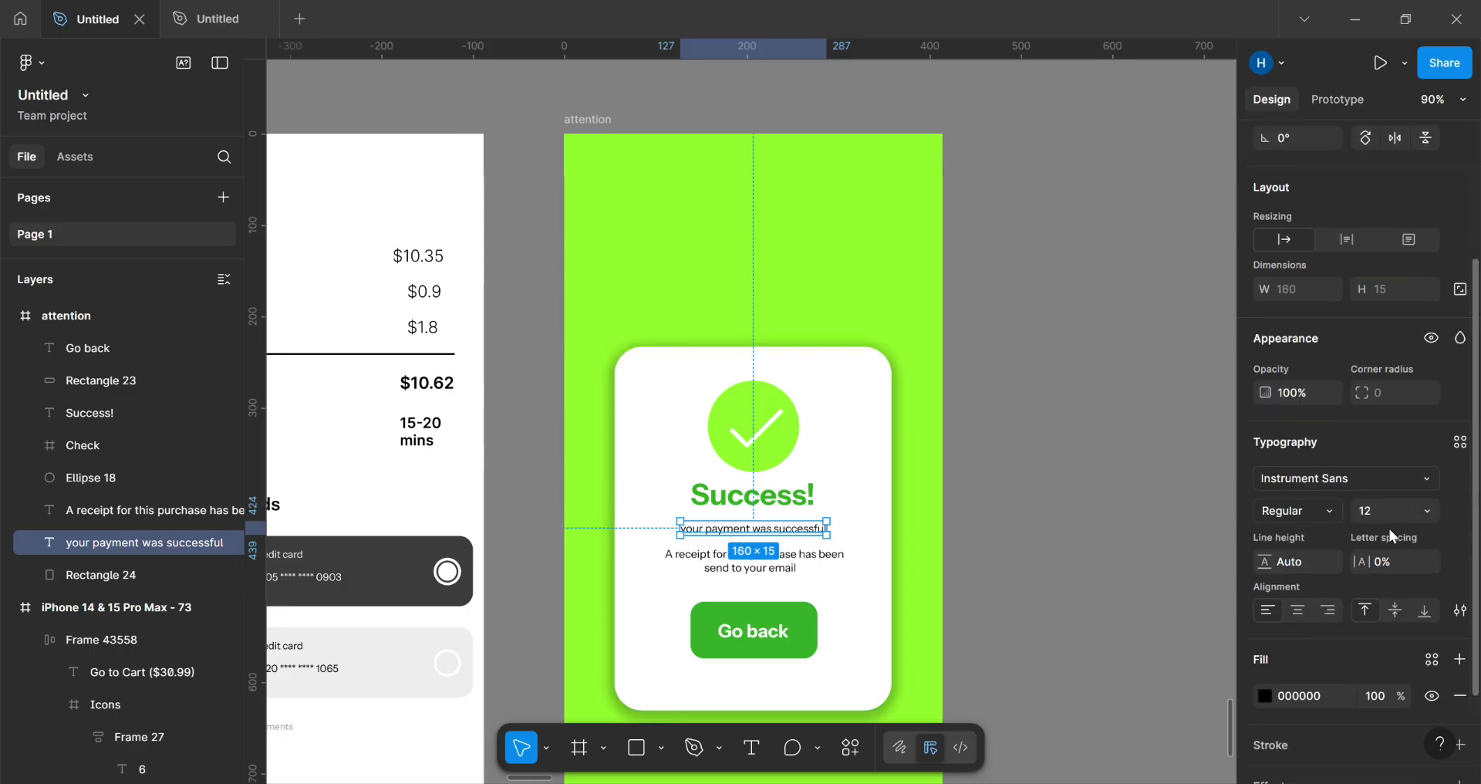
pyautogui.scroll(3, 1383, 515)
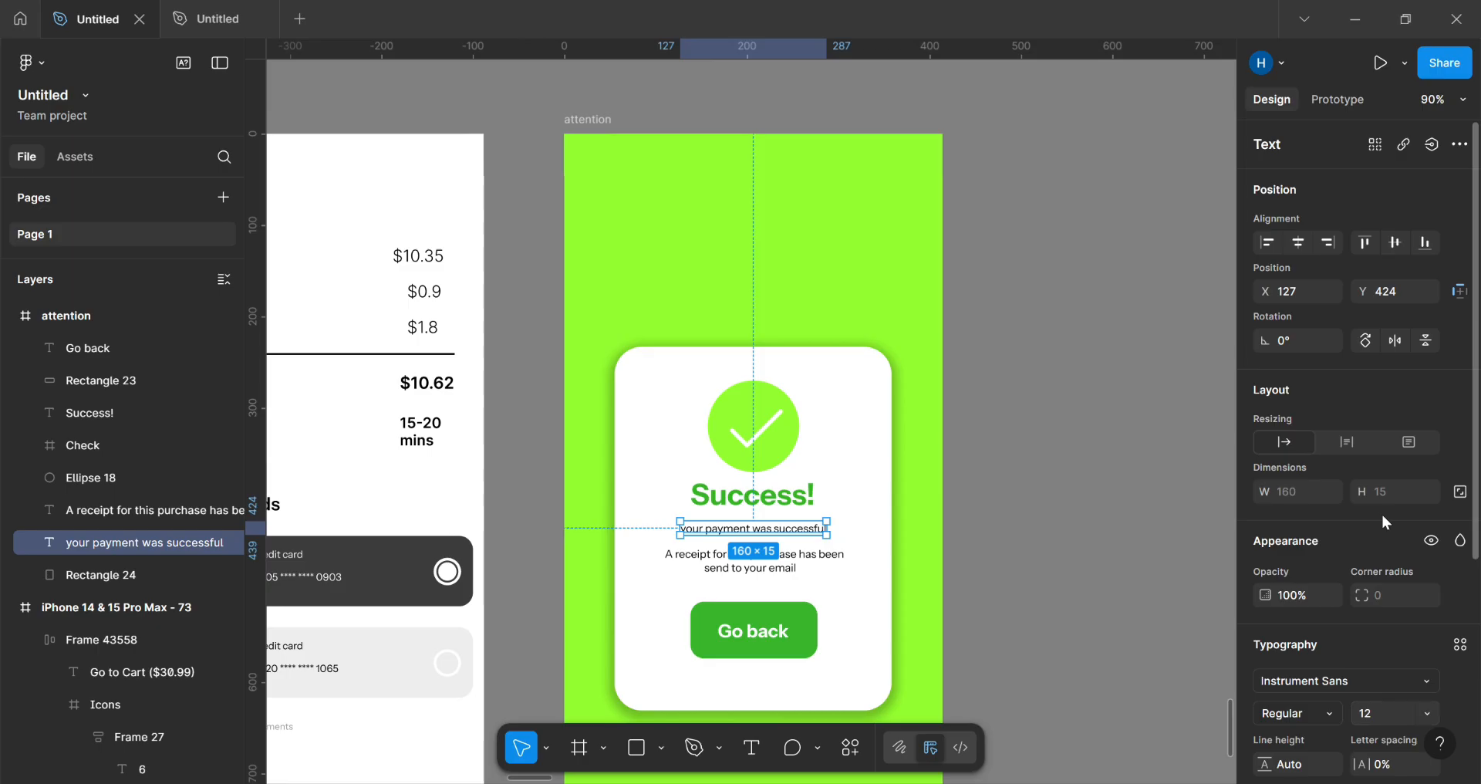
pyautogui.scroll(-3, 1395, 293)
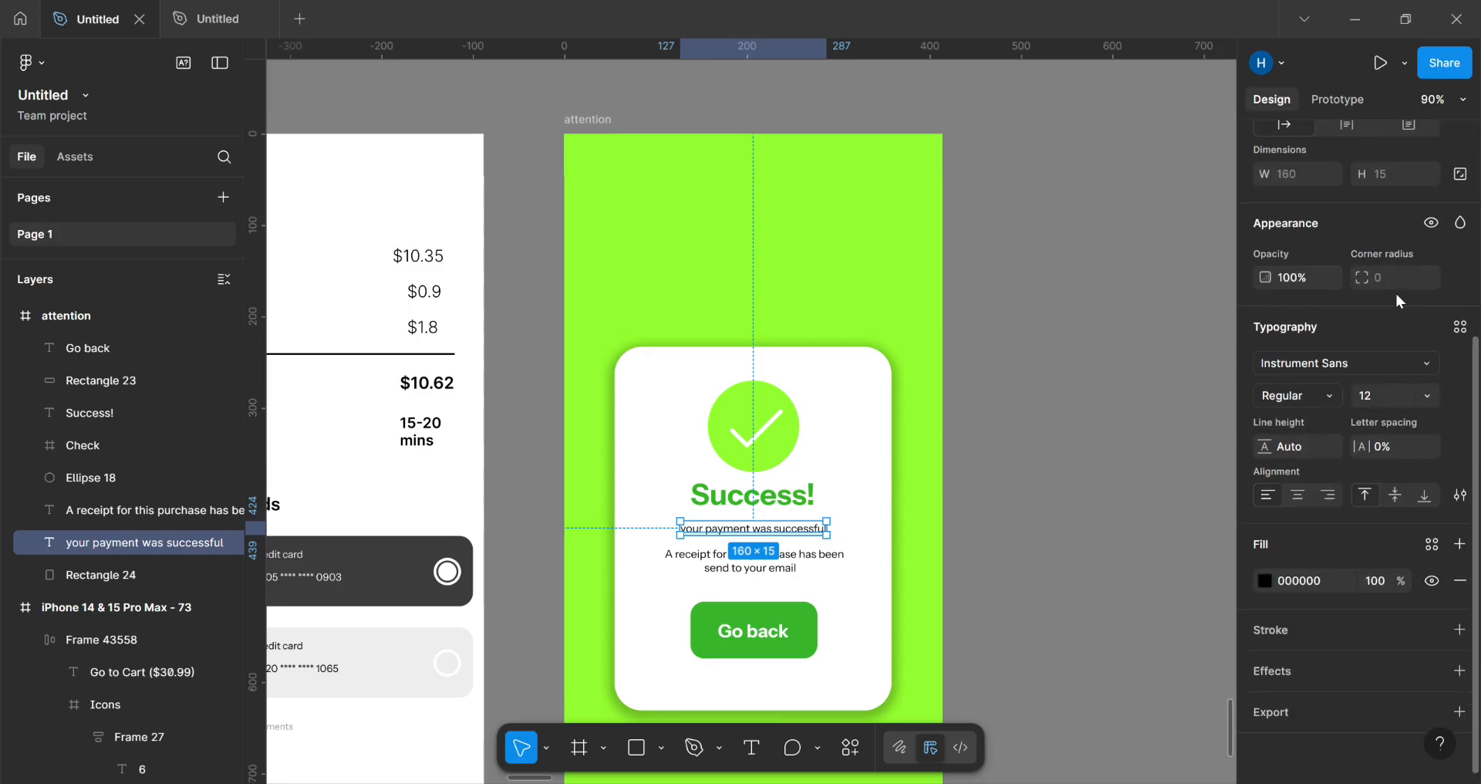
pyautogui.scroll(3, 1344, 311)
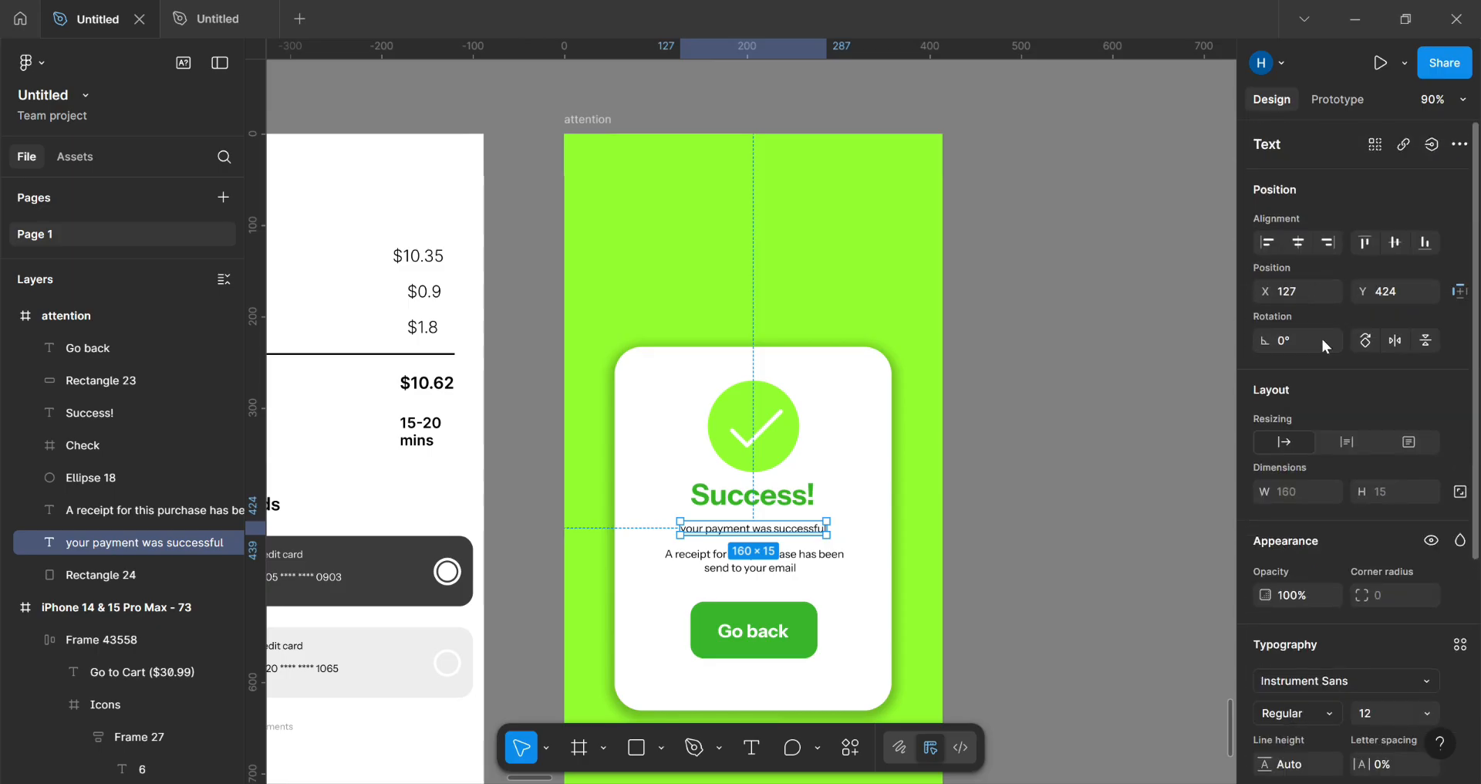
pyautogui.scroll(-3, 1321, 339)
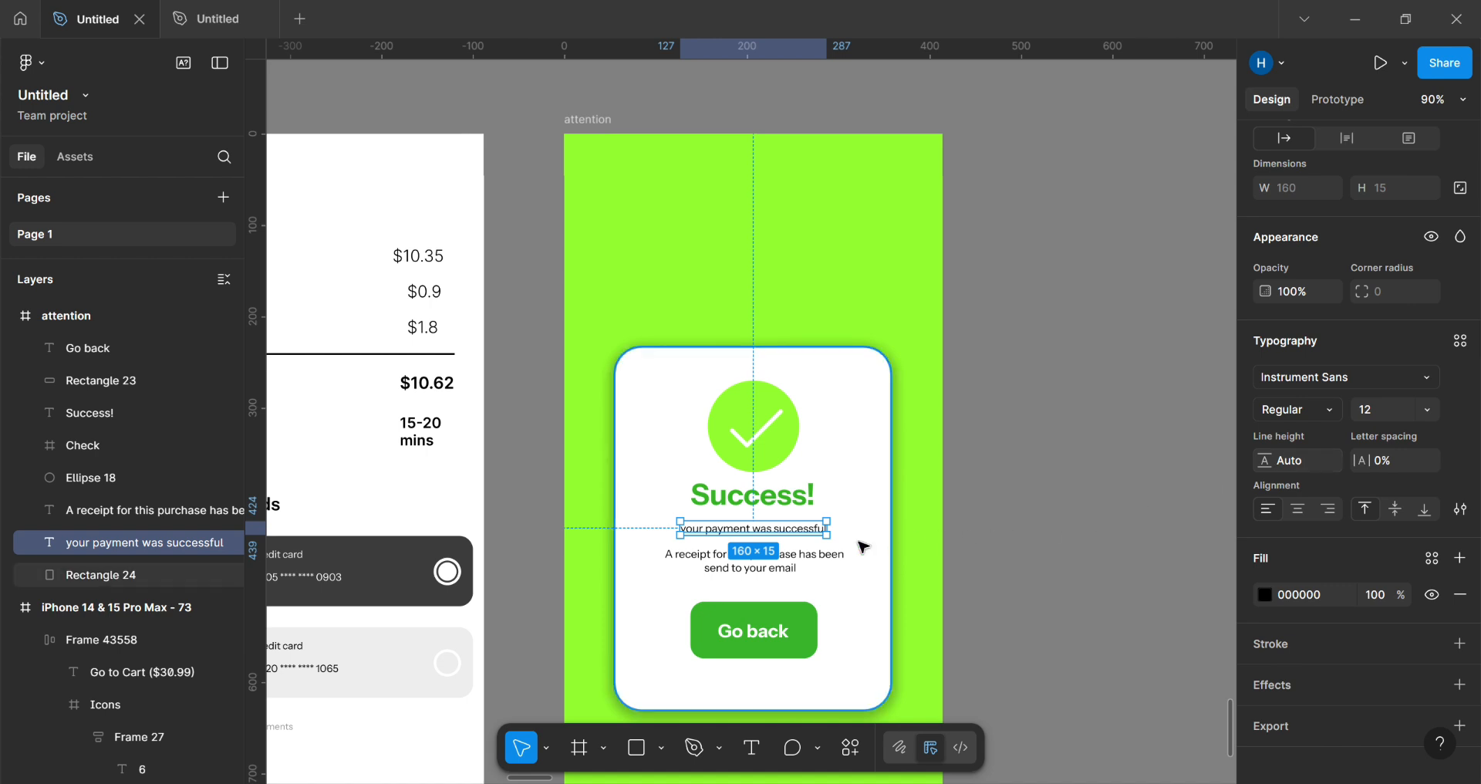
pyautogui.click(735, 577)
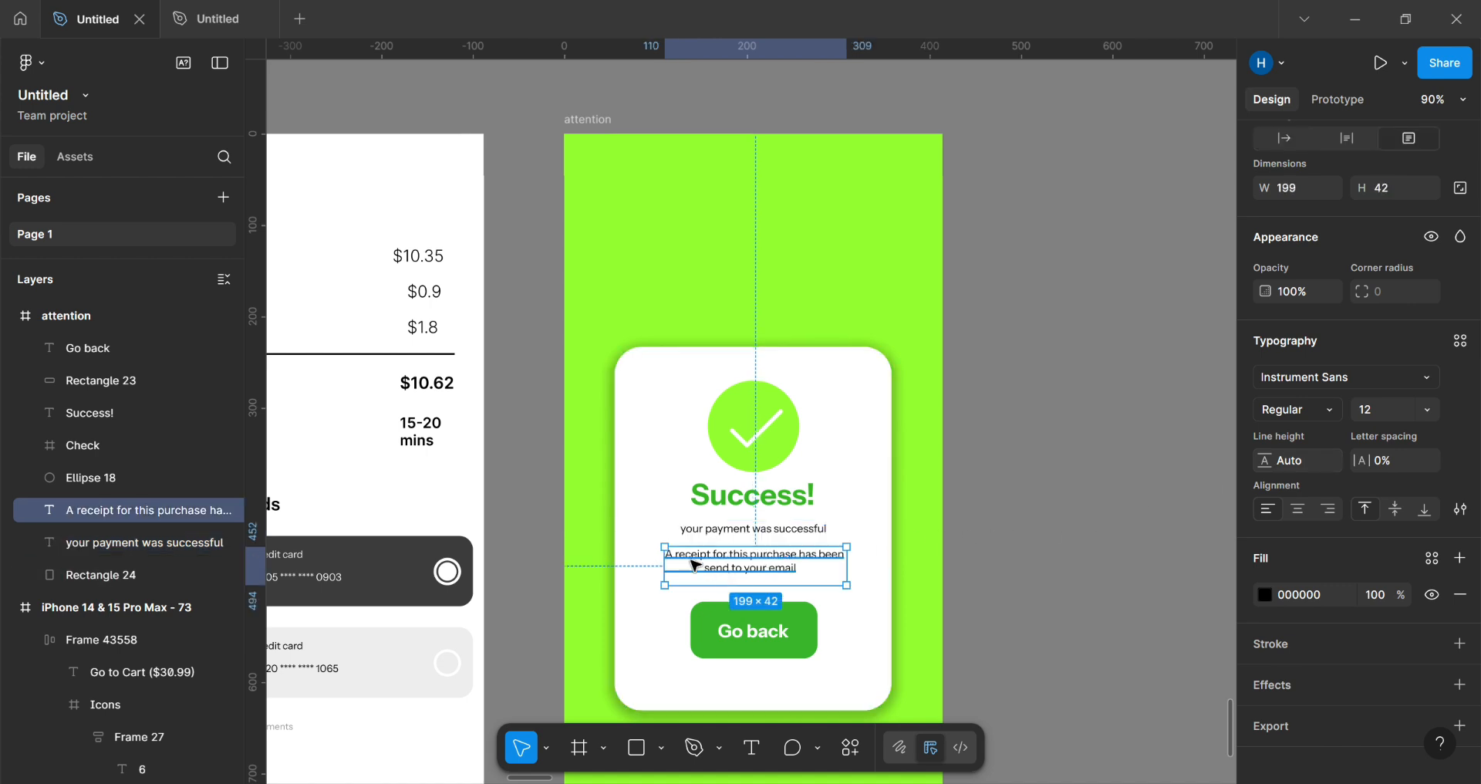
pyautogui.scroll(3, 1354, 418)
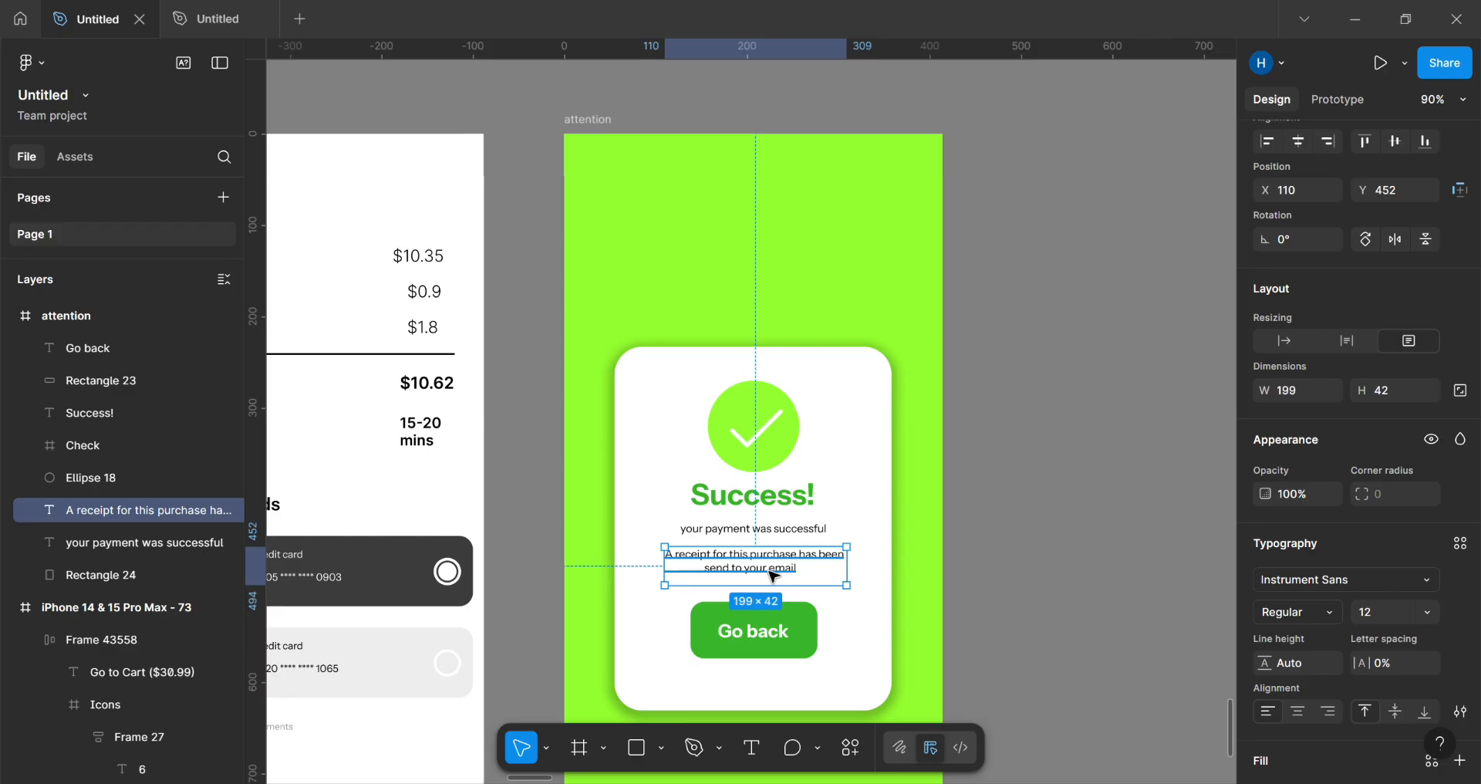
# Step: Inspect the size, corner radius and fill of the green rectangle behind the Go back label
pyautogui.click(968, 519)
pyautogui.click(757, 614)
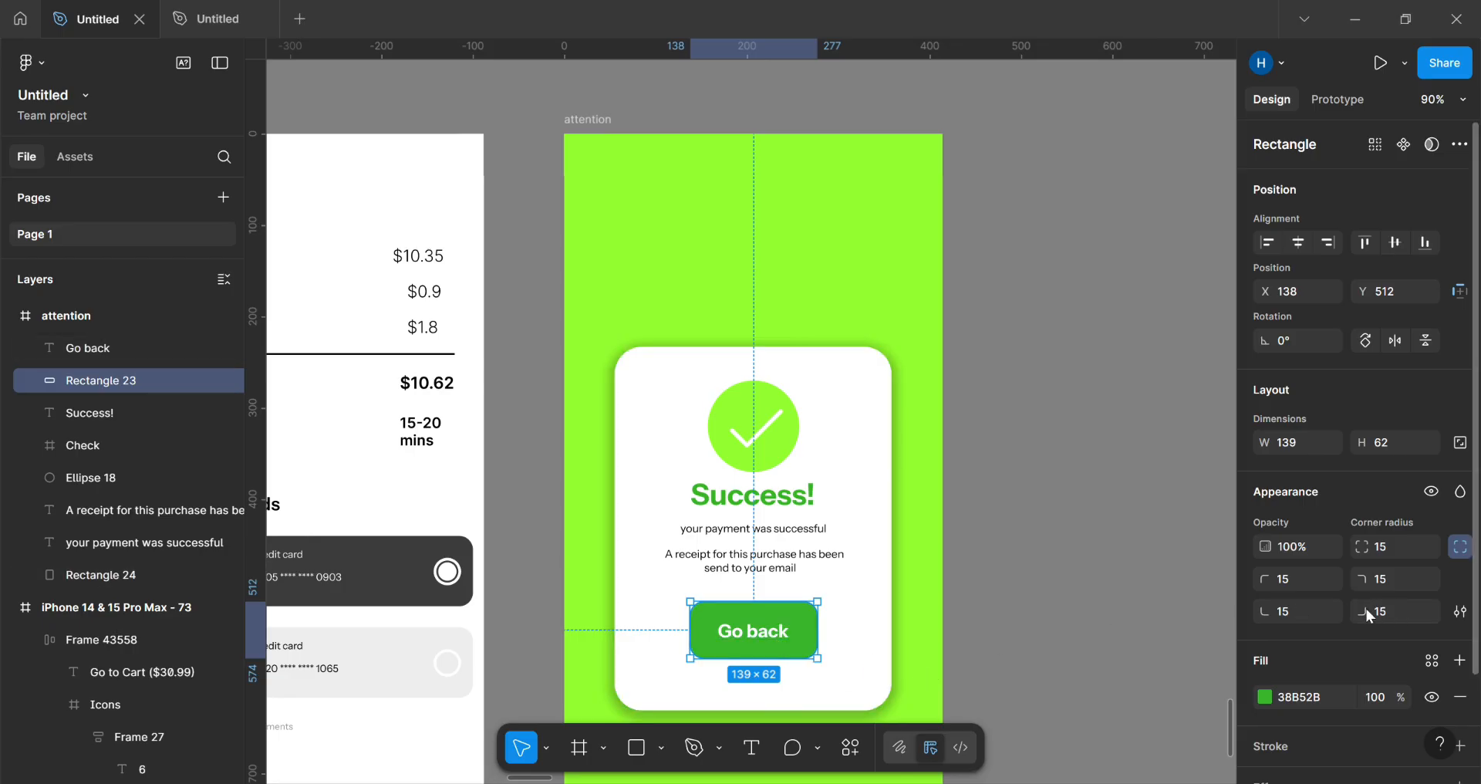
pyautogui.scroll(-3, 1445, 655)
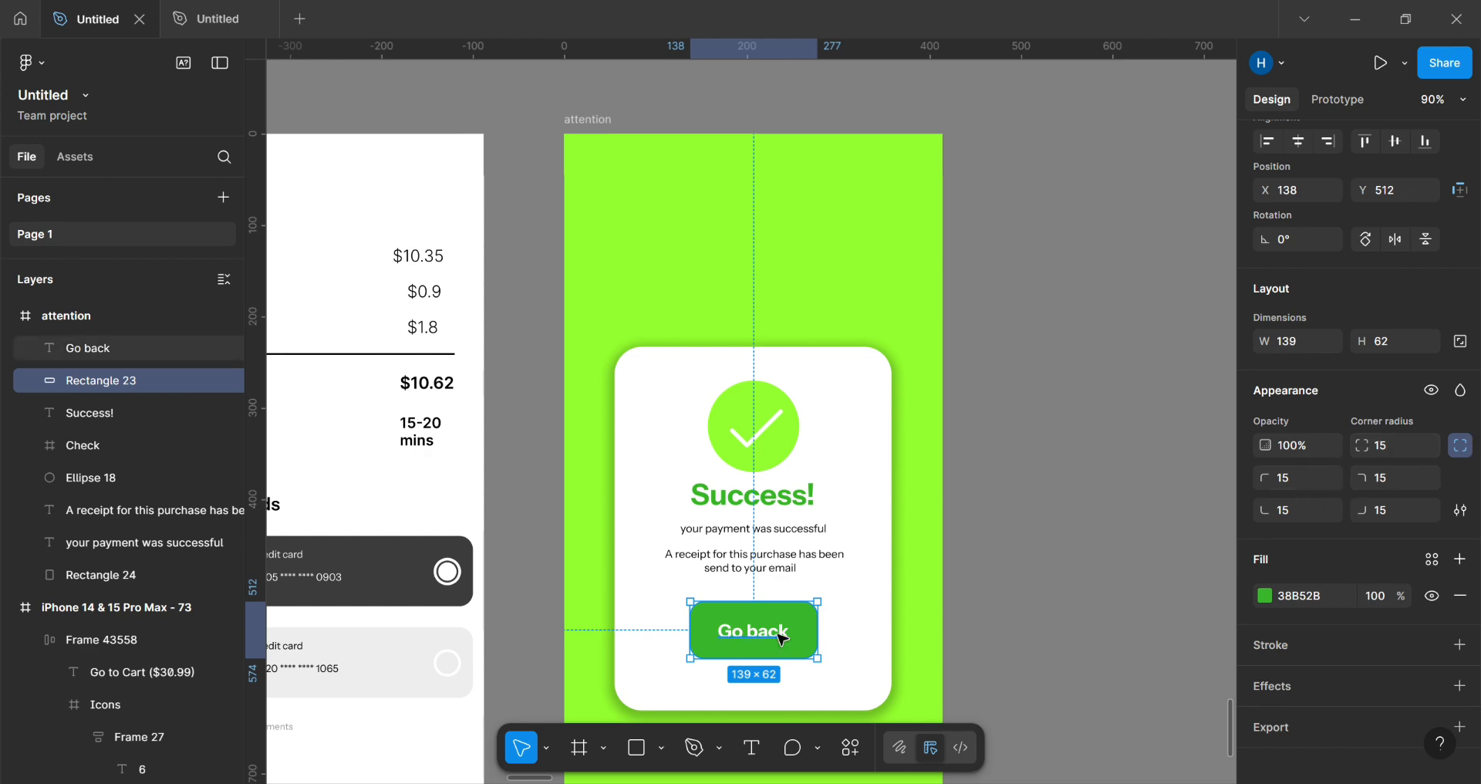
pyautogui.click(1025, 563)
# Step: Look over the whole row of screens from the payment success screen back to the earlier home screens
pyautogui.scroll(-3, 1024, 540)
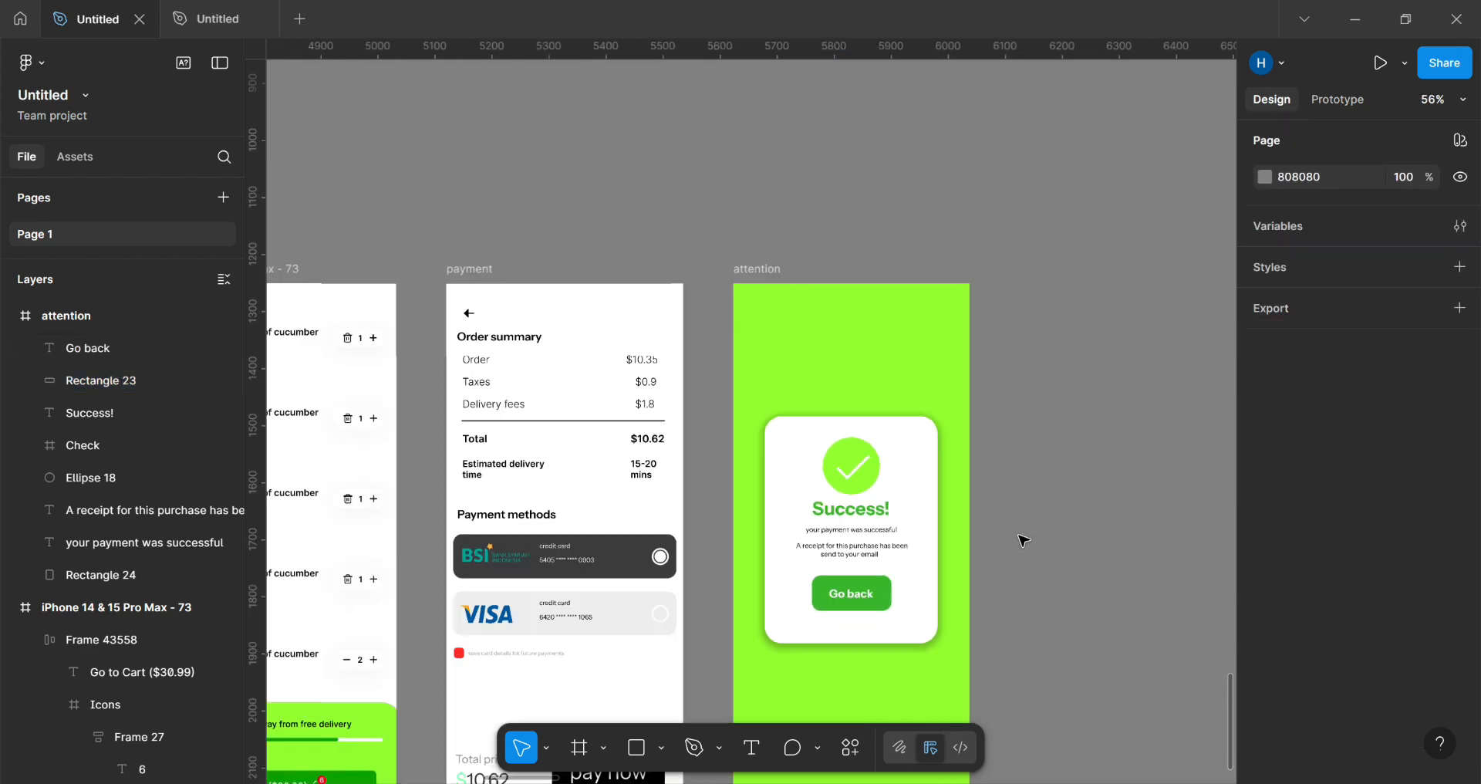
pyautogui.scroll(-2, 1024, 540)
pyautogui.moveTo(1061, 599); pyautogui.dragTo(1178, 531)
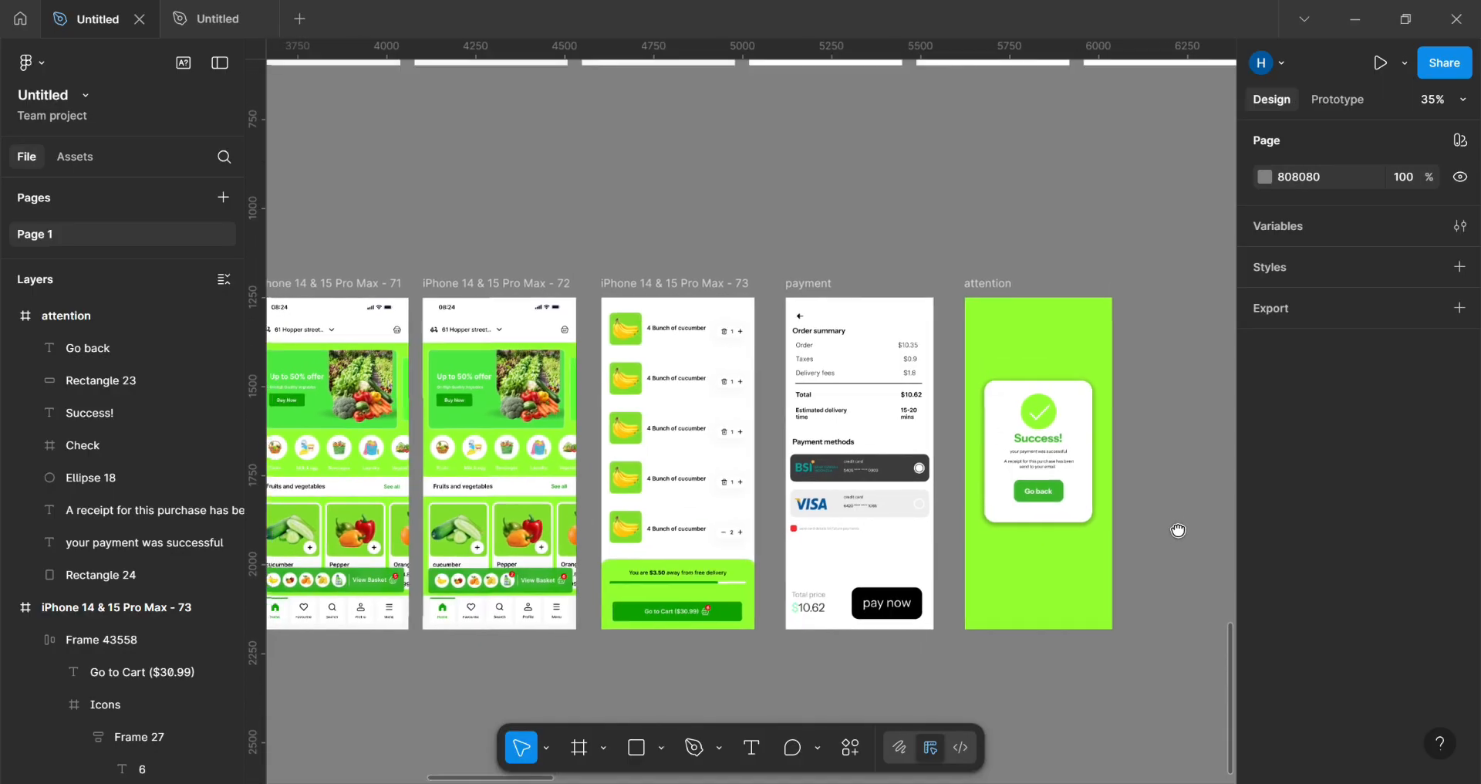
pyautogui.moveTo(545, 669); pyautogui.dragTo(1050, 662)
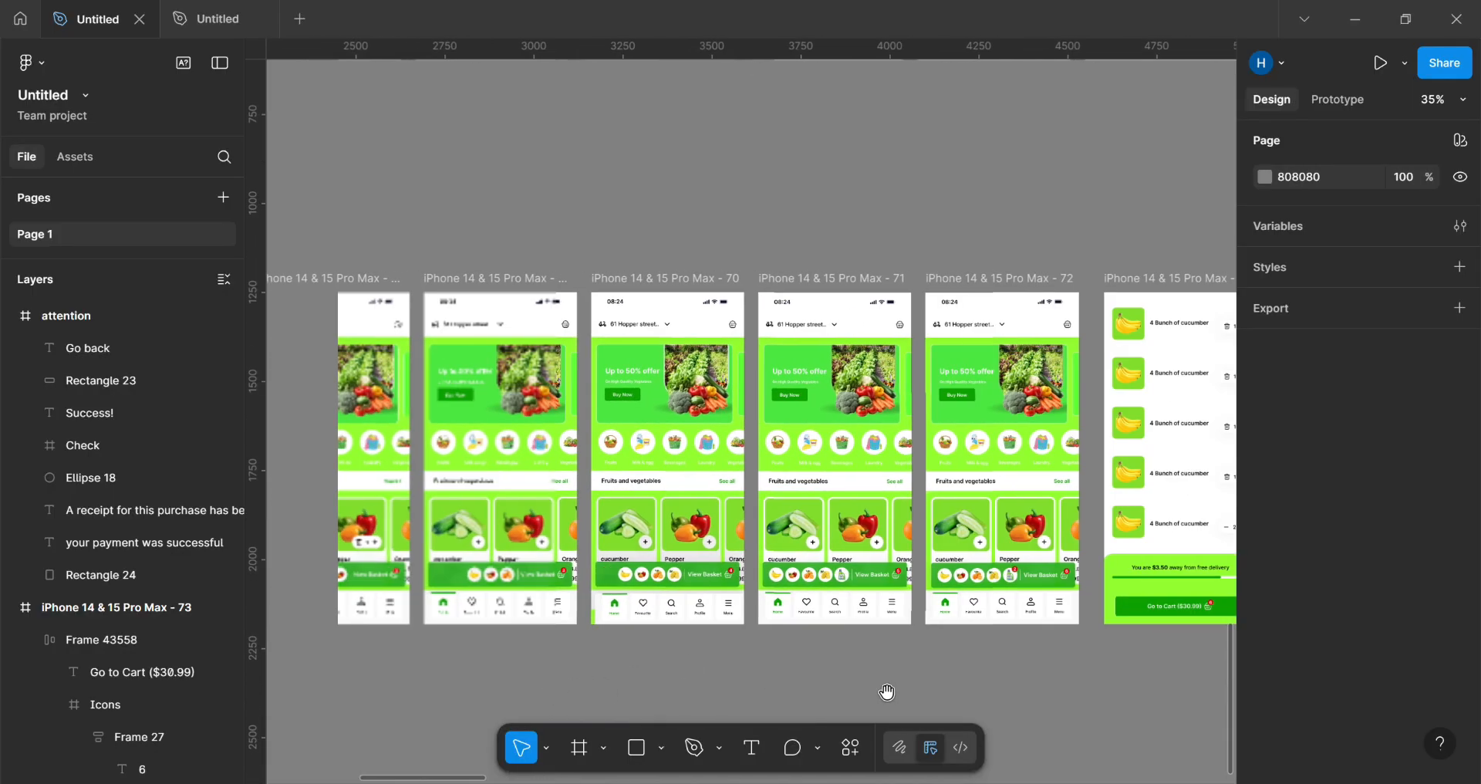
pyautogui.moveTo(674, 696); pyautogui.dragTo(966, 701)
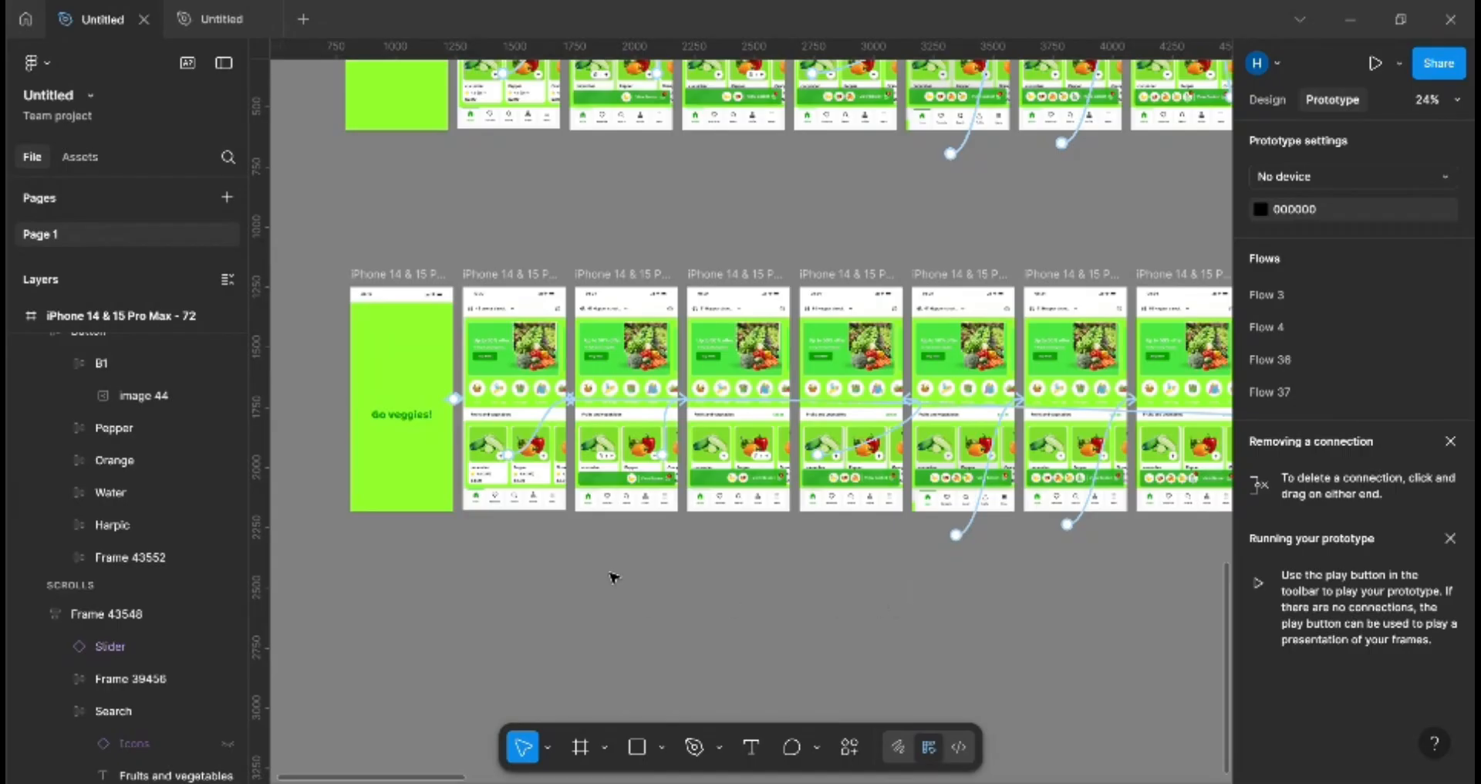
# Step: Review the trigger, action, destination and animation settings of the interaction linking the first home screen's cucumber card to the next screen
pyautogui.scroll(5, 617, 613)
pyautogui.scroll(4, 586, 579)
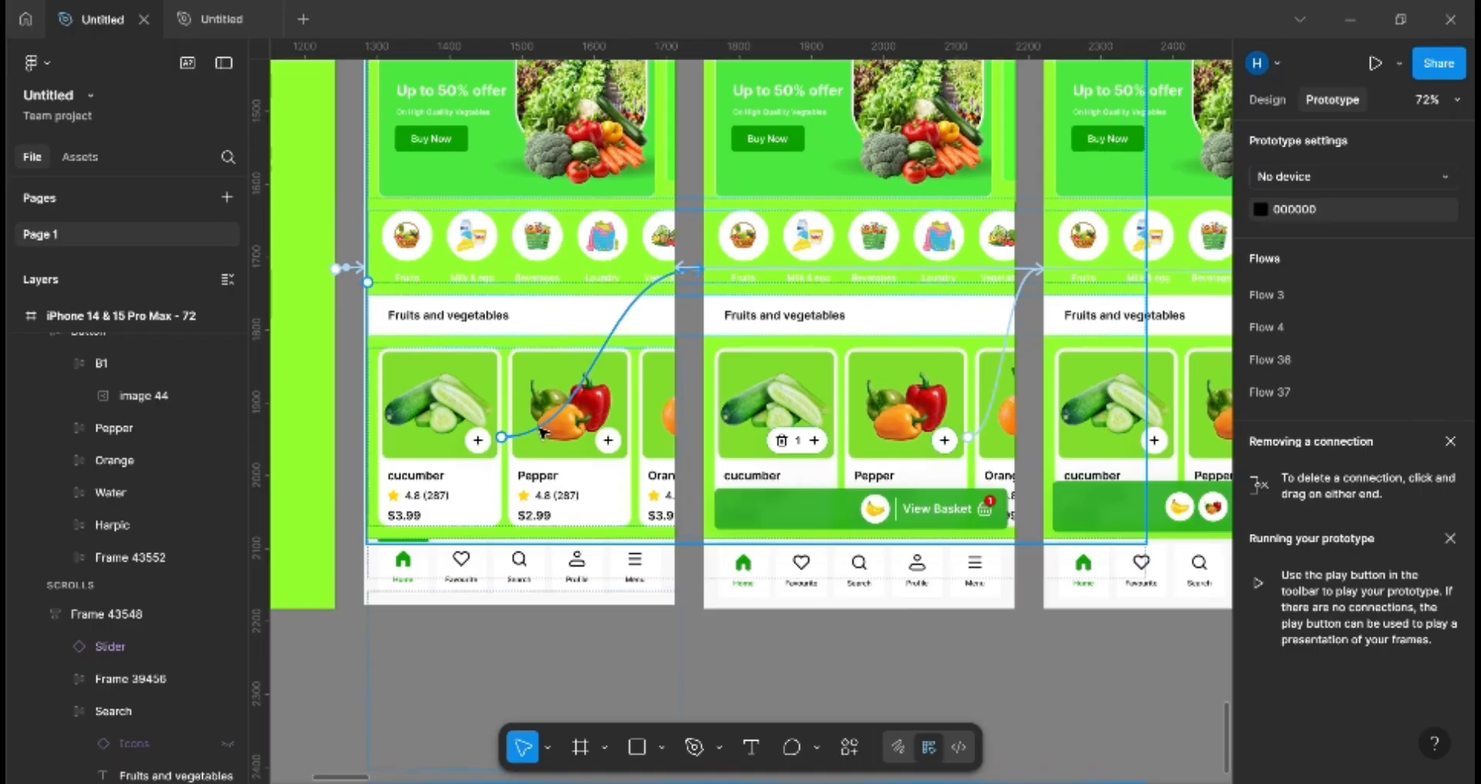
pyautogui.click(539, 425)
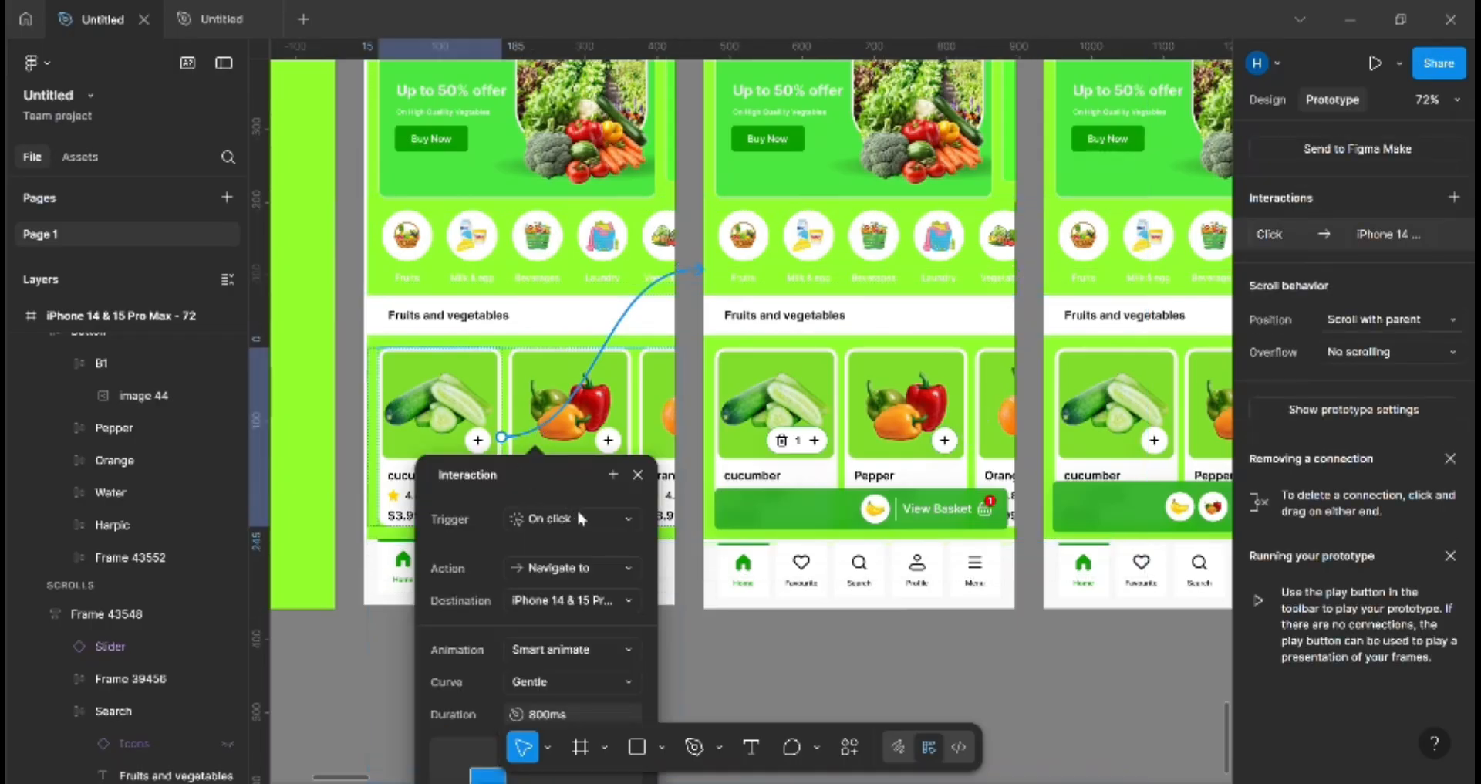
pyautogui.scroll(-2, 509, 559)
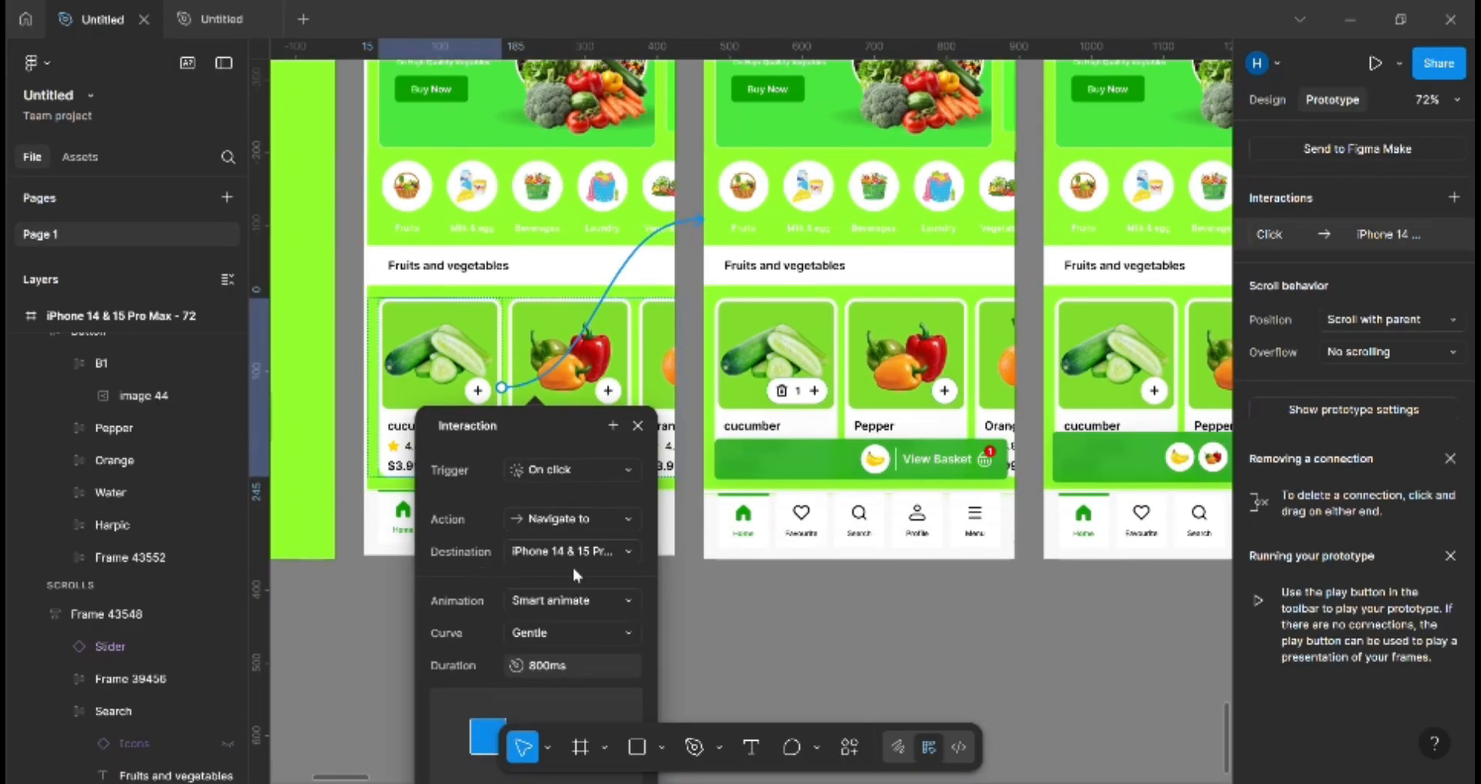
pyautogui.scroll(-2, 572, 563)
pyautogui.scroll(-1, 552, 628)
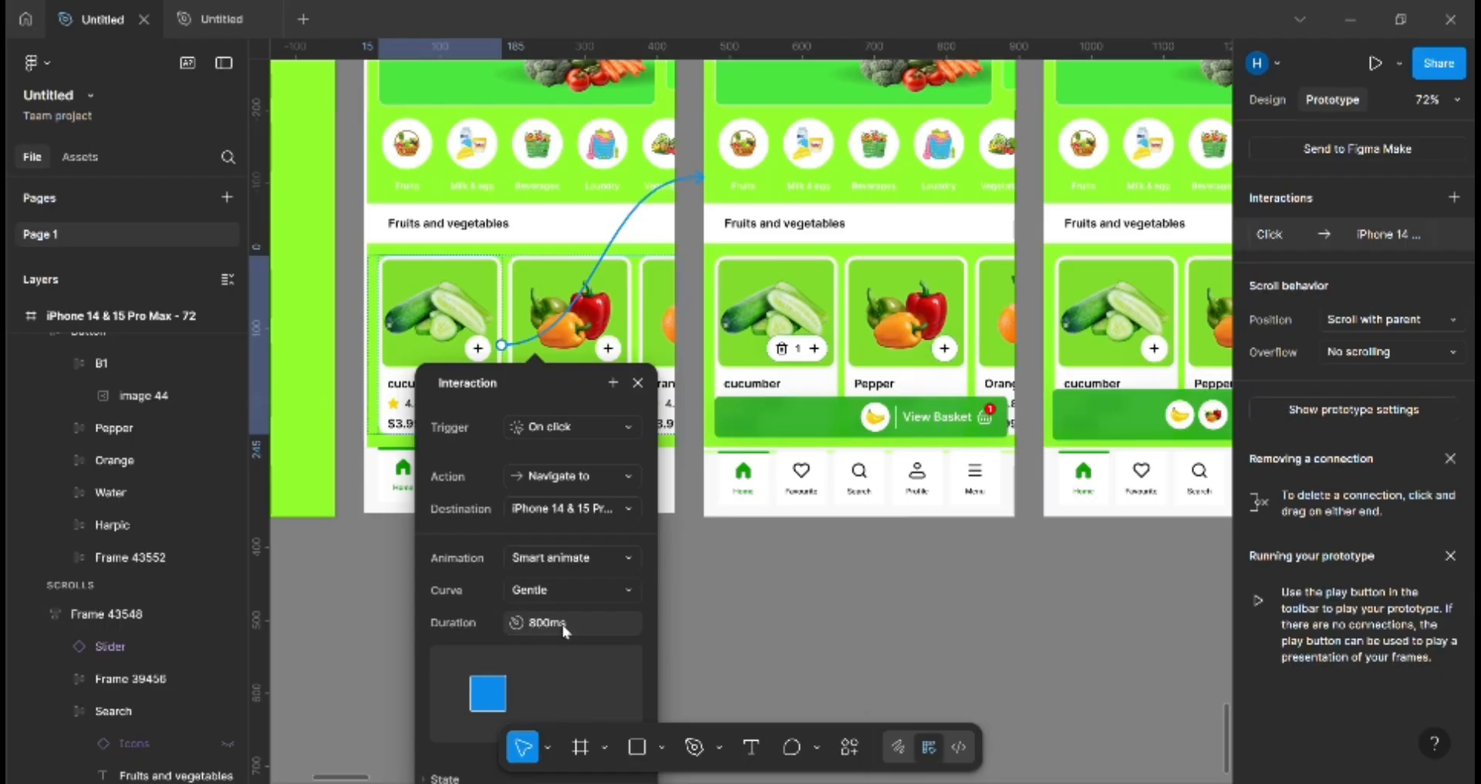
pyautogui.click(737, 620)
# Step: Follow the prototype connections along the home screens and check the View Basket group on the last one
pyautogui.scroll(-5, 708, 599)
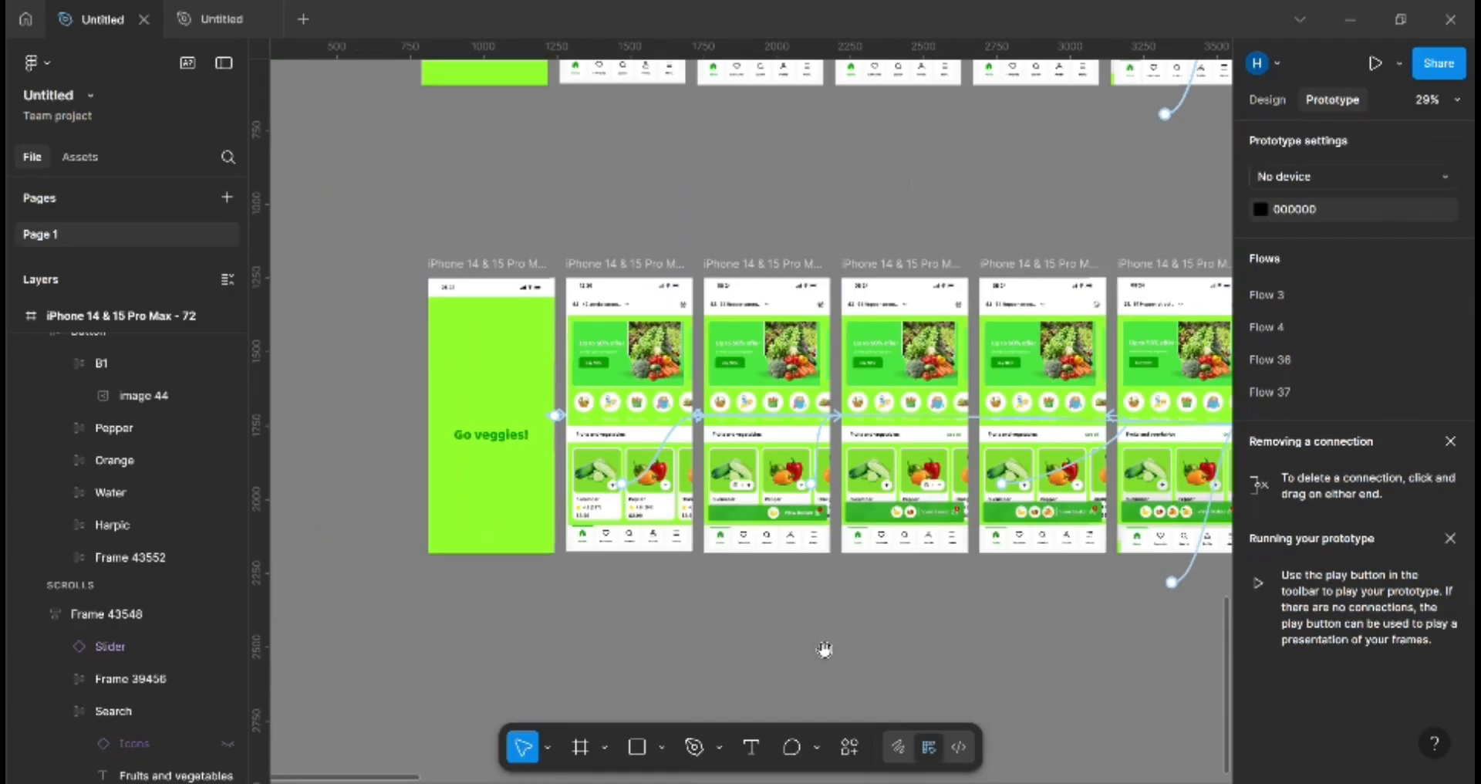
pyautogui.hscroll(10, 825, 649)
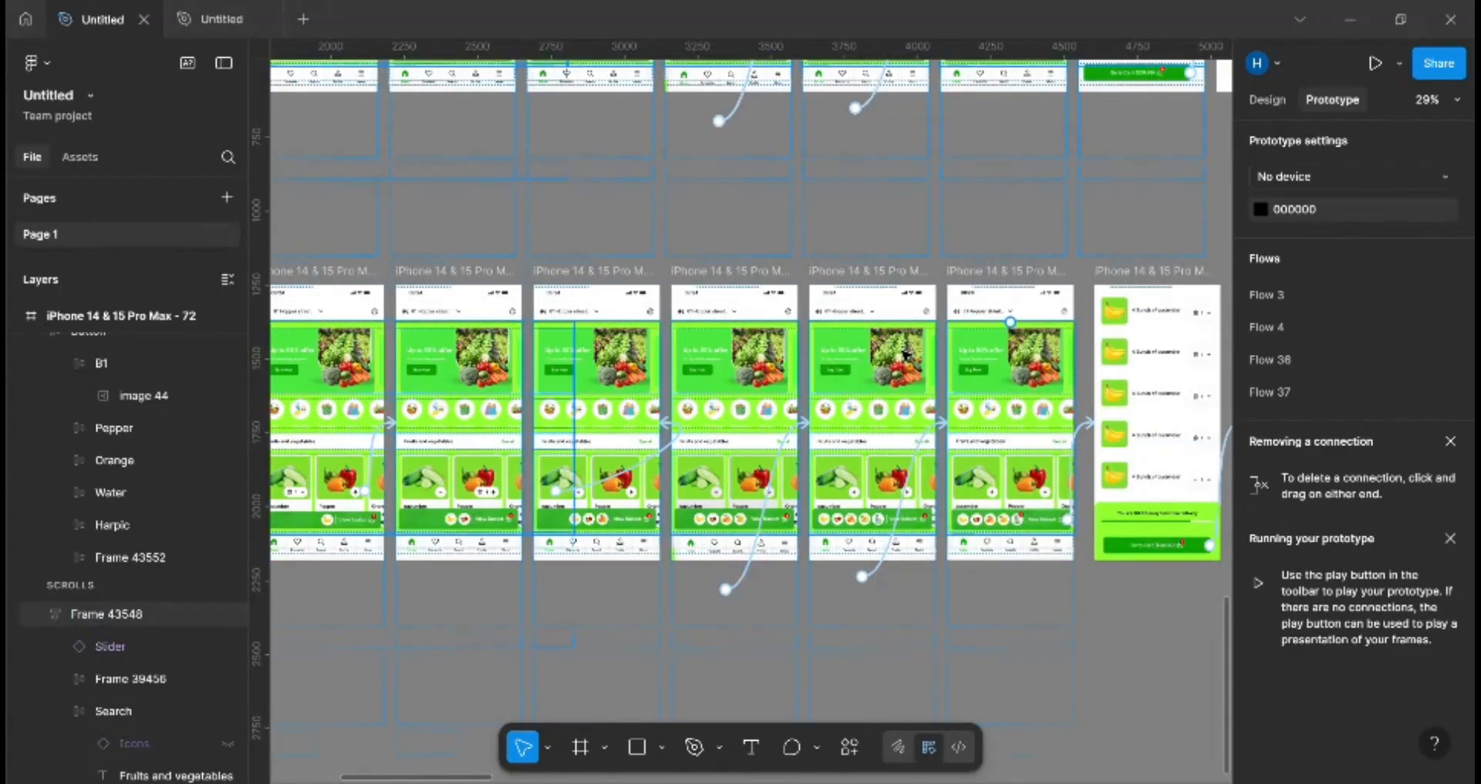
pyautogui.hscroll(3, 906, 354)
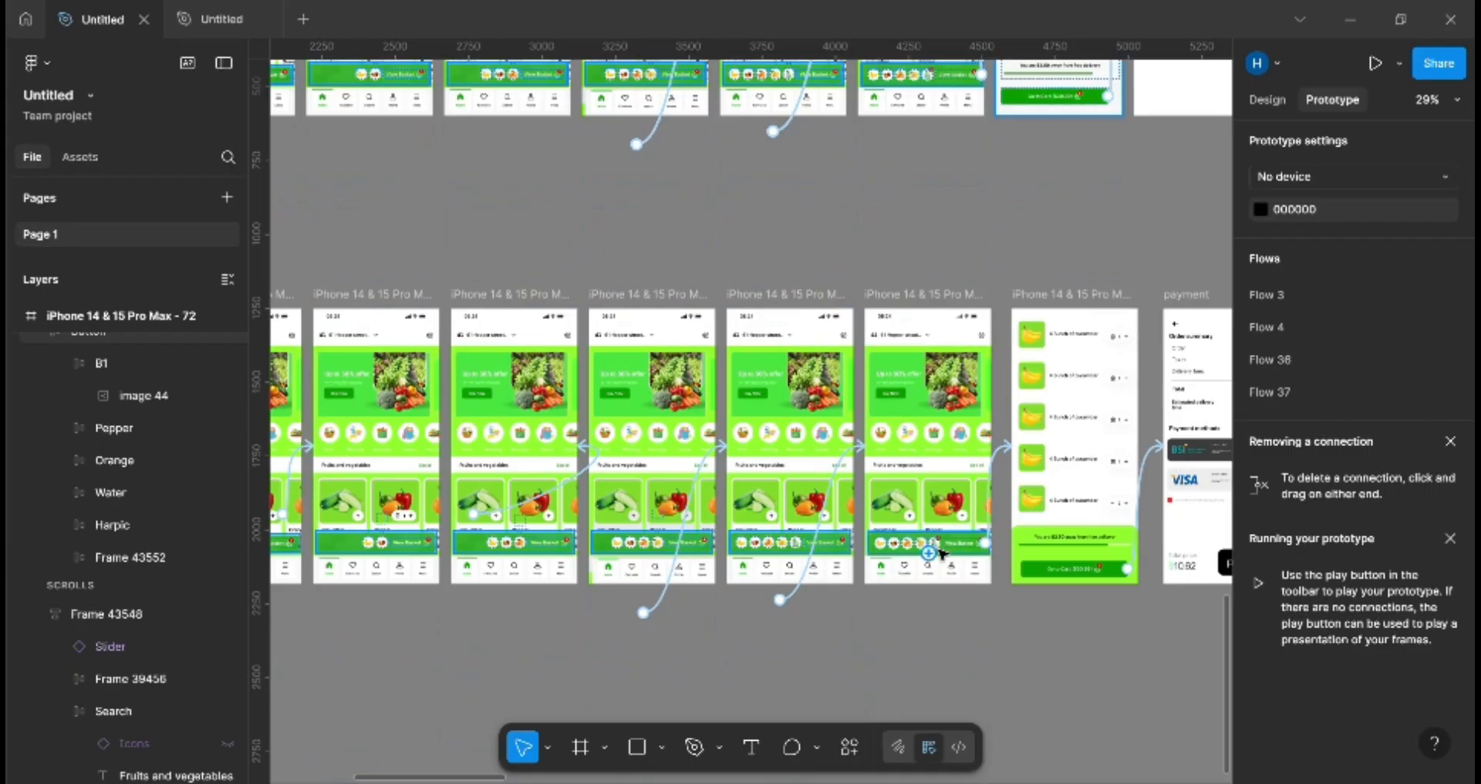
pyautogui.scroll(5, 941, 552)
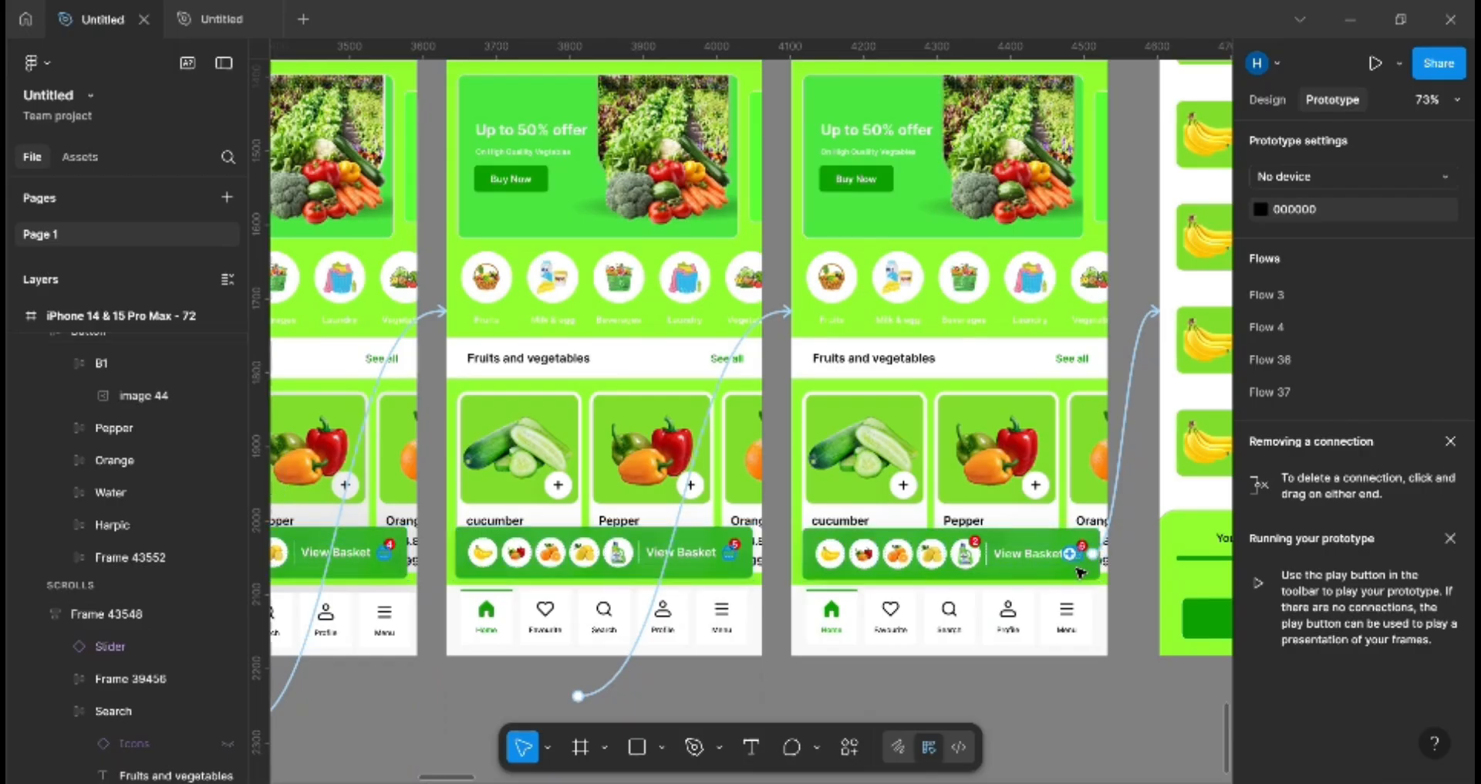
pyautogui.scroll(2, 1102, 559)
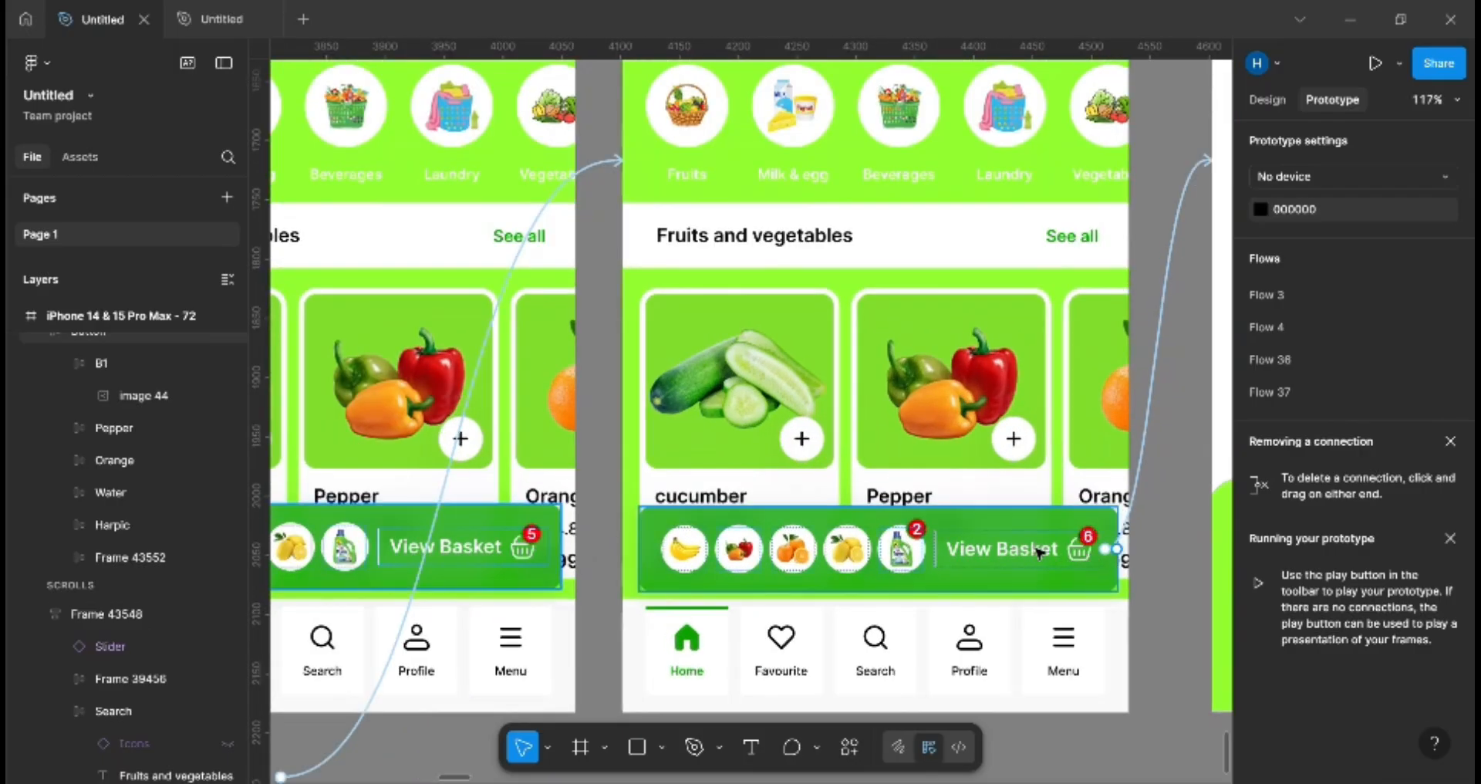
pyautogui.click(1041, 552)
pyautogui.click(1038, 550)
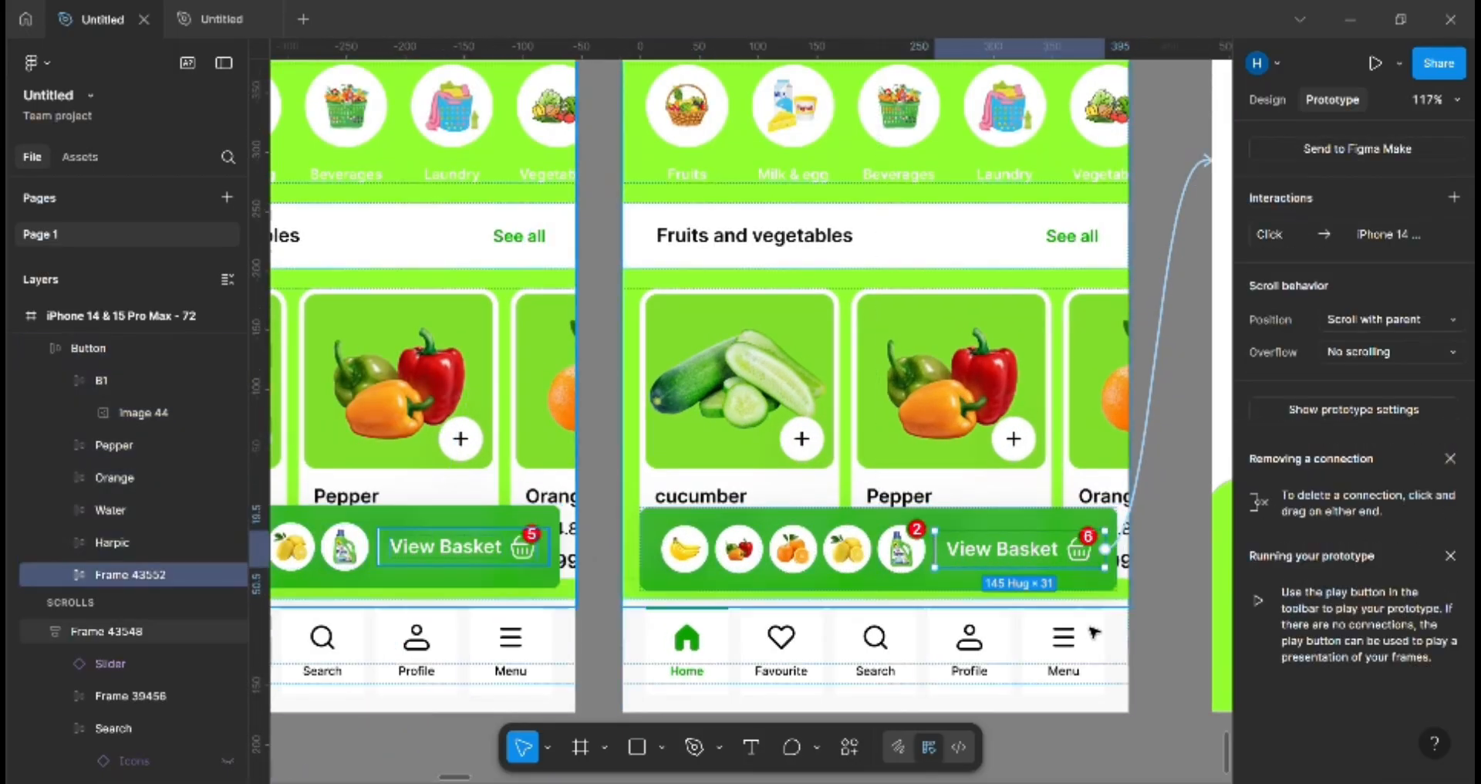
pyautogui.click(1122, 654)
pyautogui.moveTo(1154, 605); pyautogui.dragTo(1107, 638)
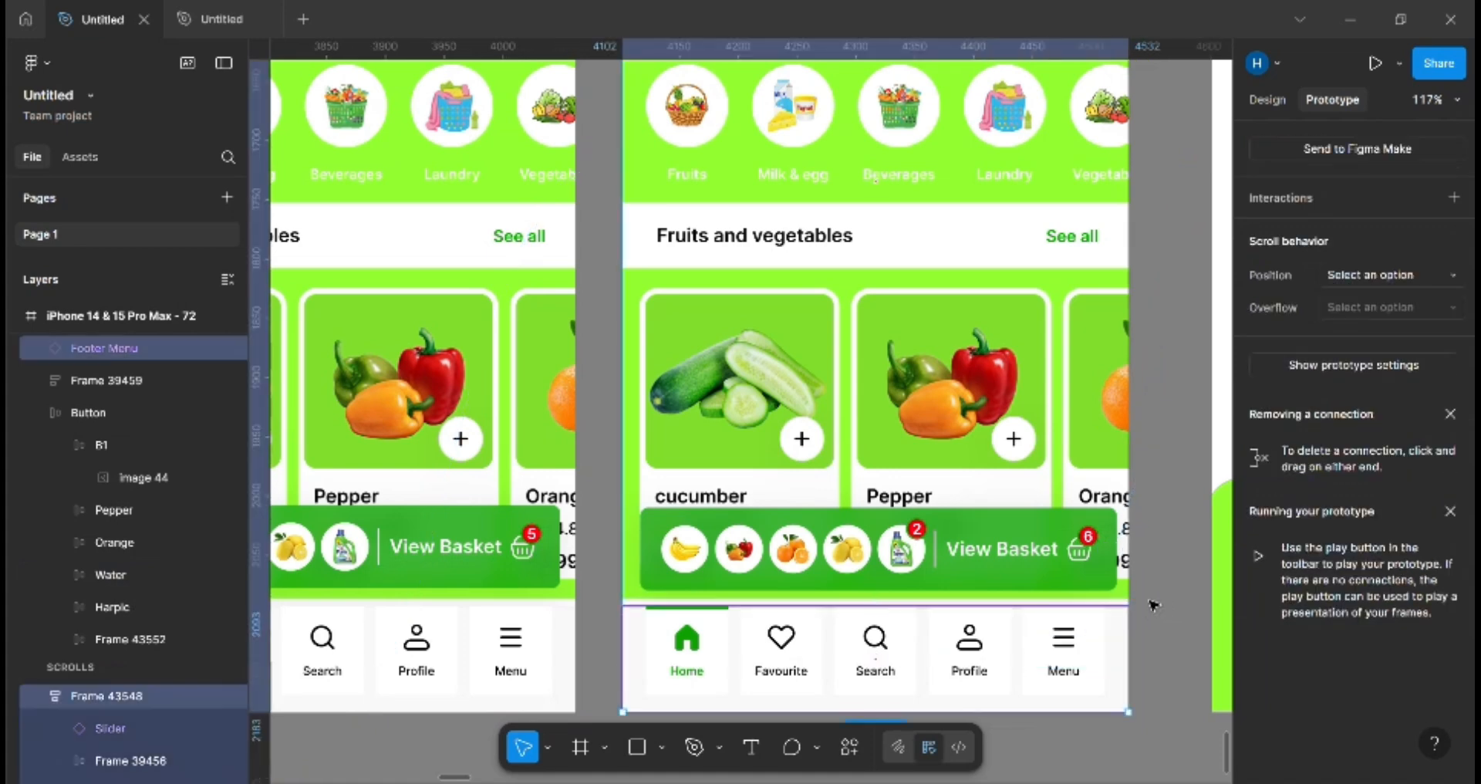
# Step: Review the trigger, destination, animation, direction, curve and duration of the View Basket interaction leading to the cart screen
pyautogui.hscroll(5, 1180, 605)
pyautogui.scroll(2, 1181, 605)
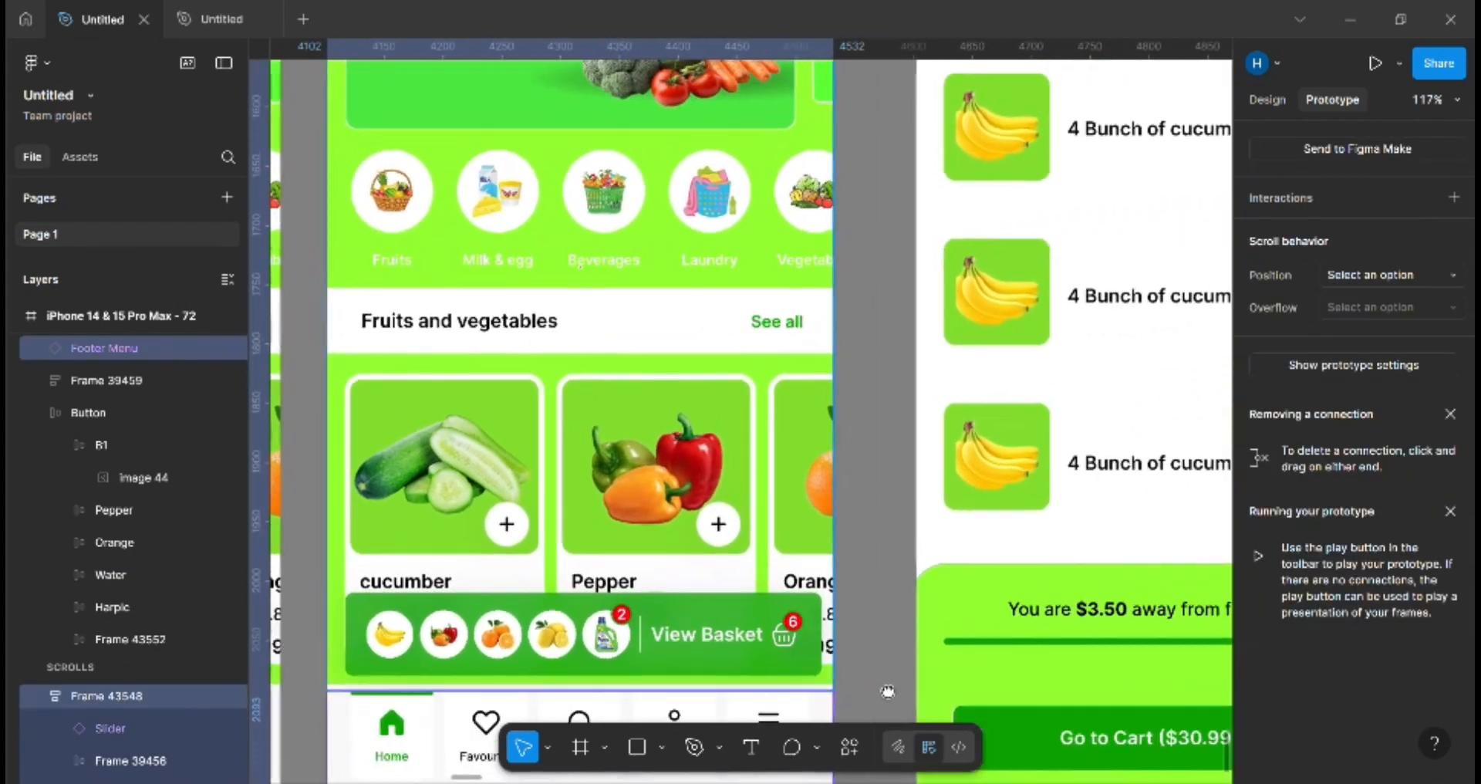
pyautogui.click(810, 642)
pyautogui.moveTo(808, 635); pyautogui.dragTo(924, 243)
pyautogui.click(871, 395)
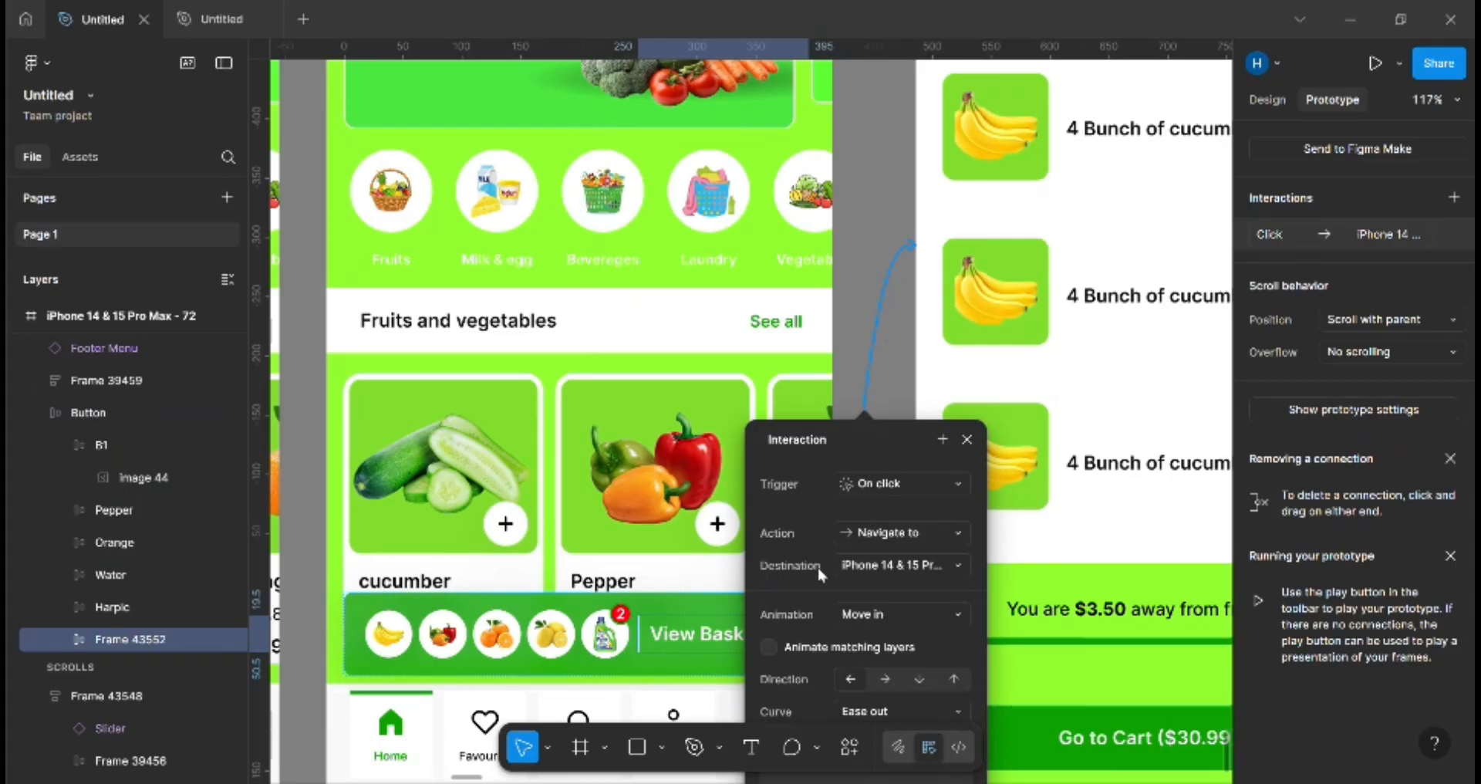
pyautogui.scroll(-2, 820, 575)
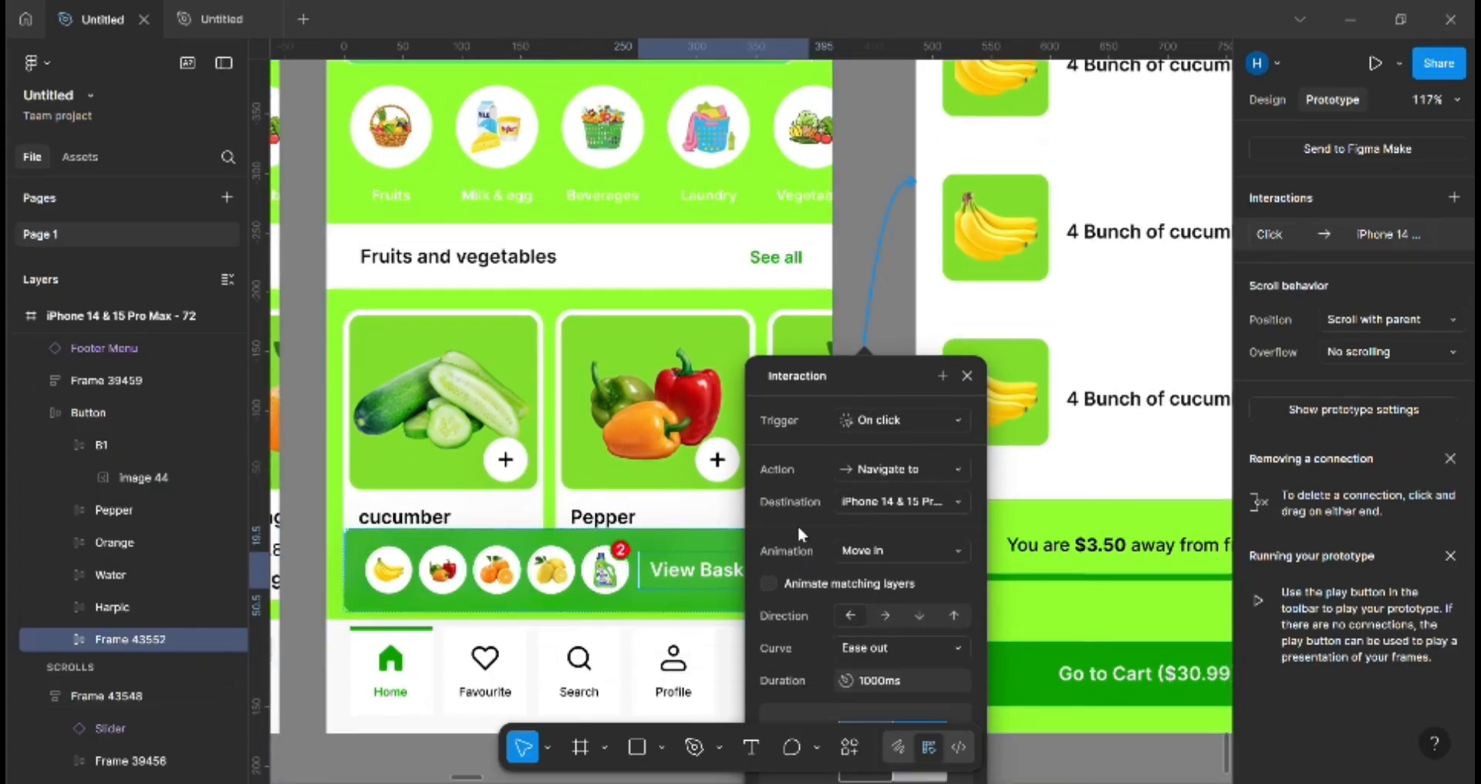
pyautogui.scroll(-5, 799, 530)
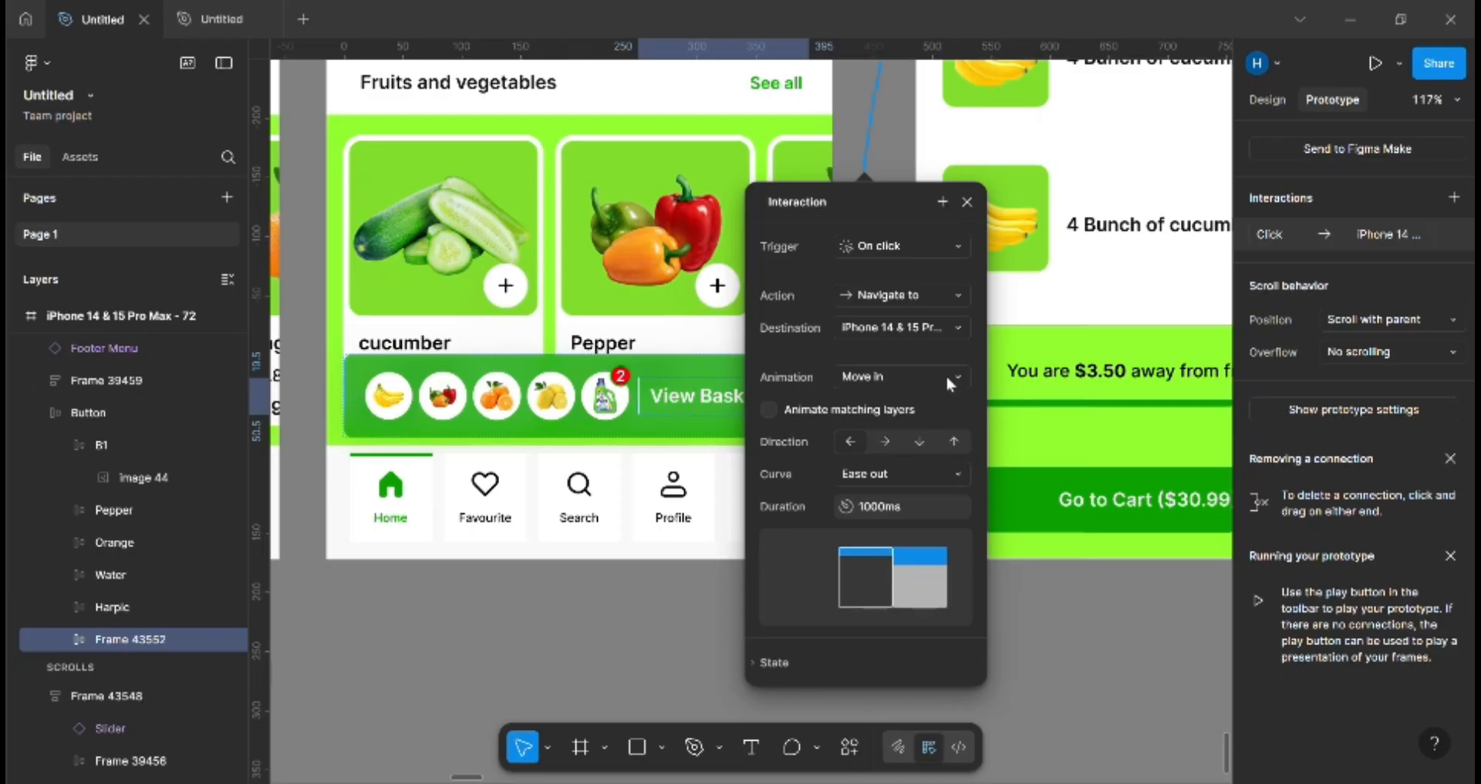
pyautogui.click(1046, 648)
pyautogui.scroll(-5, 881, 298)
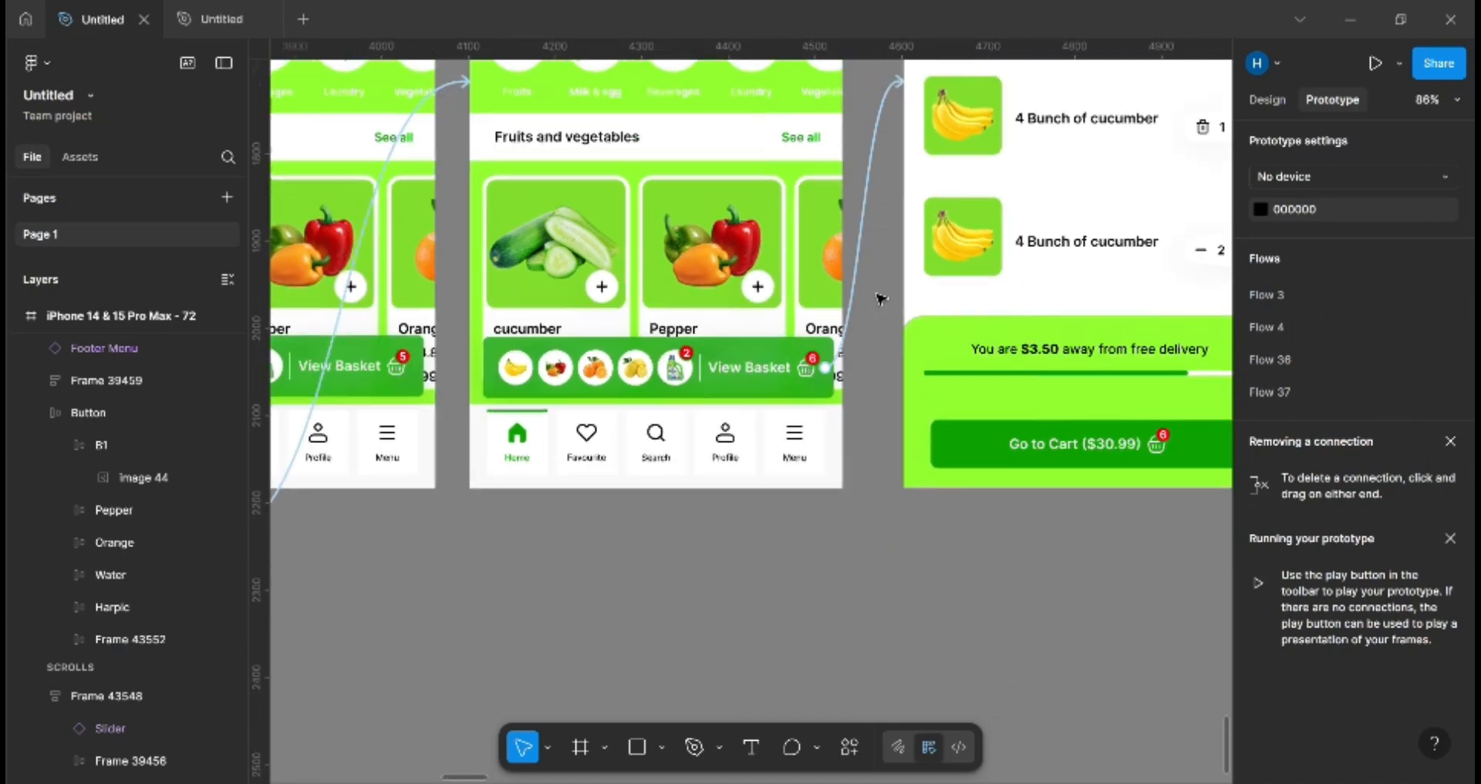
# Step: Follow the prototype connections from the last home screen through the cart and payment screens to the success screen
pyautogui.hscroll(6, 964, 189)
pyautogui.scroll(2, 964, 189)
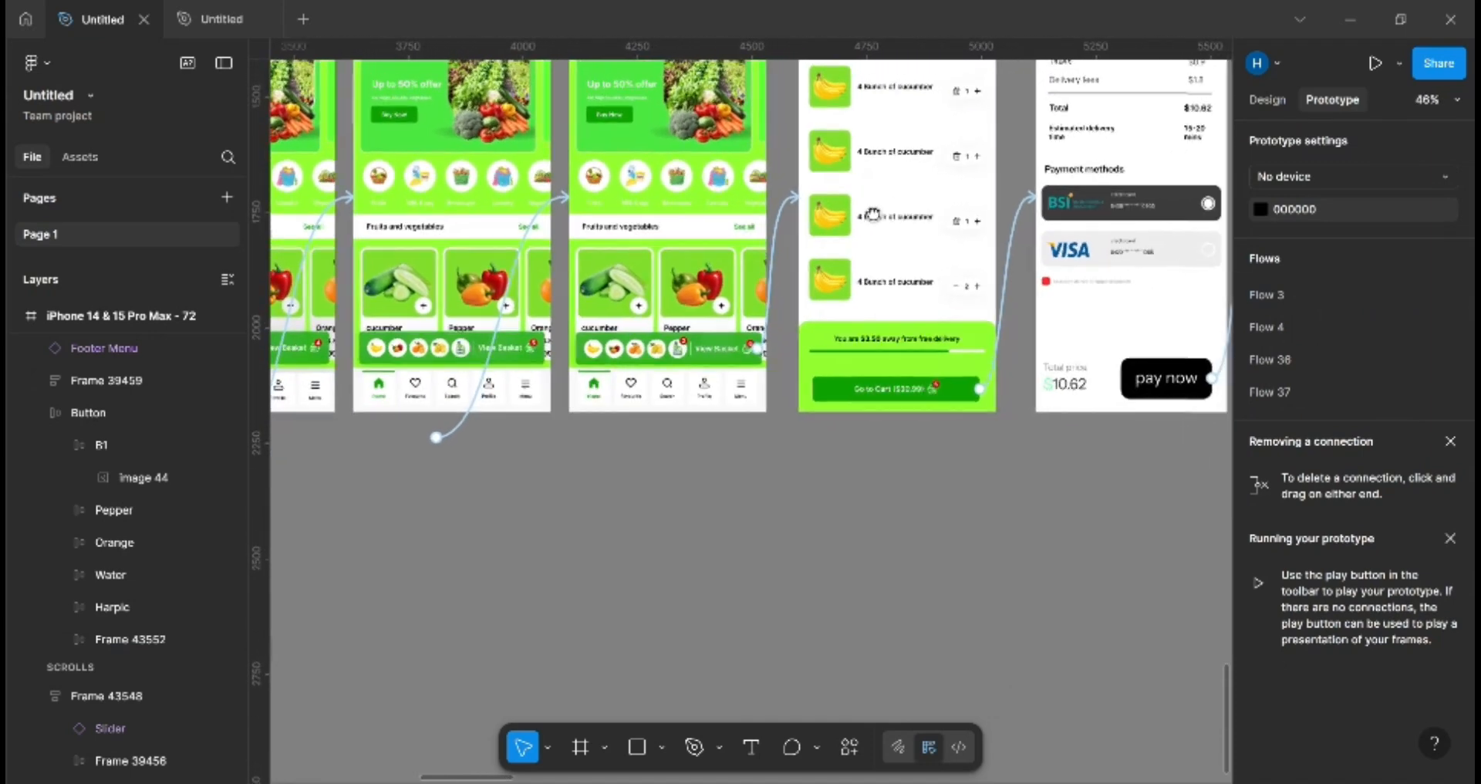
pyautogui.scroll(3, 787, 477)
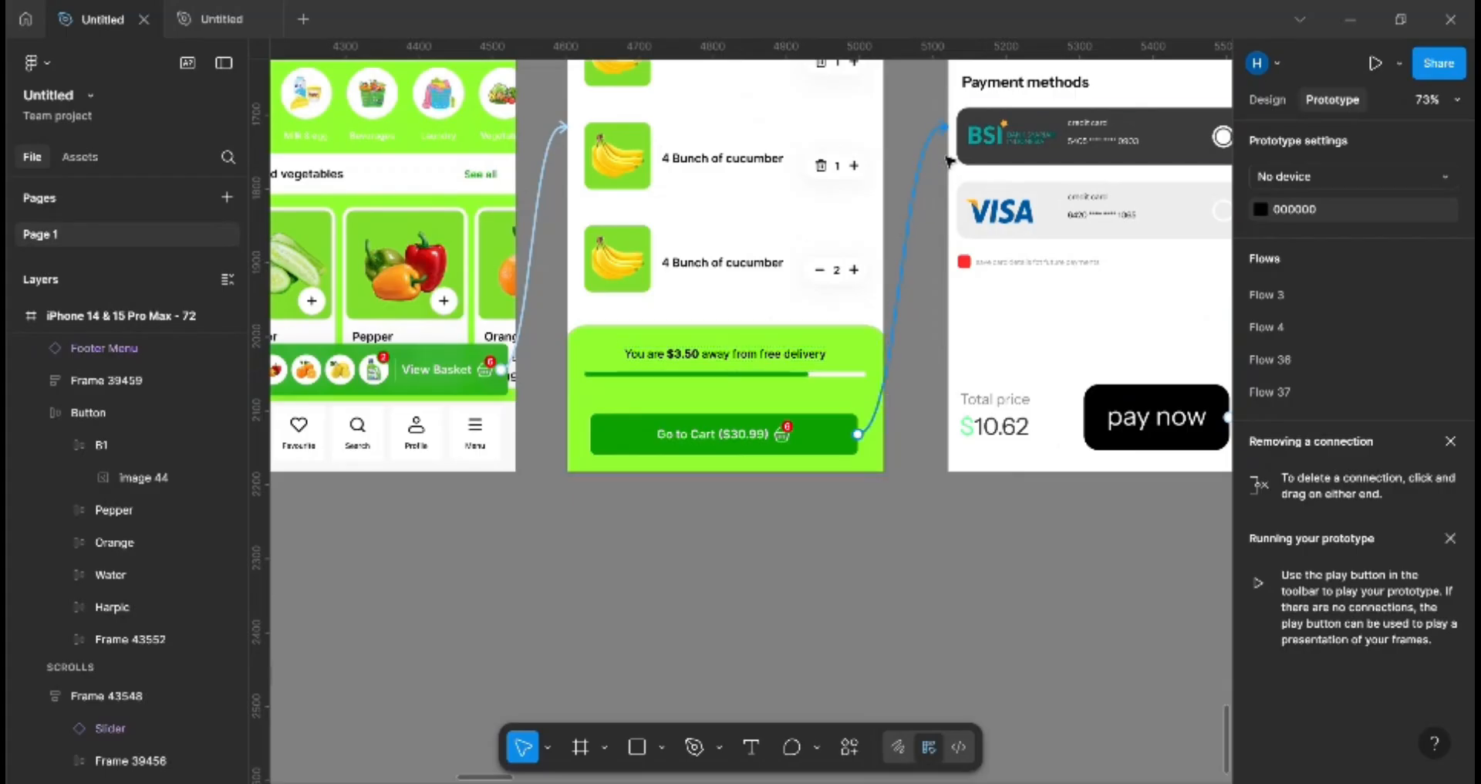
pyautogui.moveTo(942, 358); pyautogui.dragTo(673, 616)
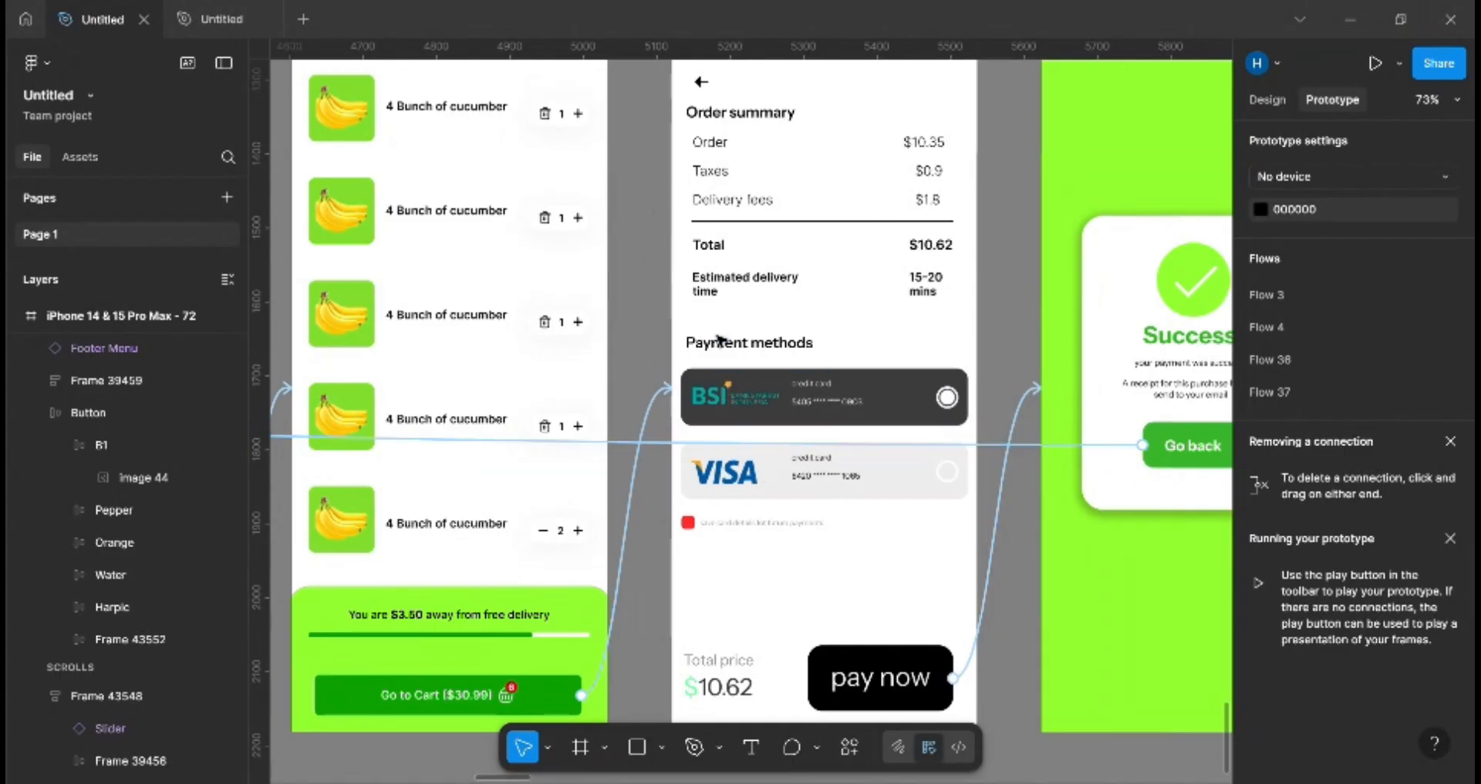
pyautogui.hscroll(3, 740, 546)
pyautogui.scroll(-1, 740, 546)
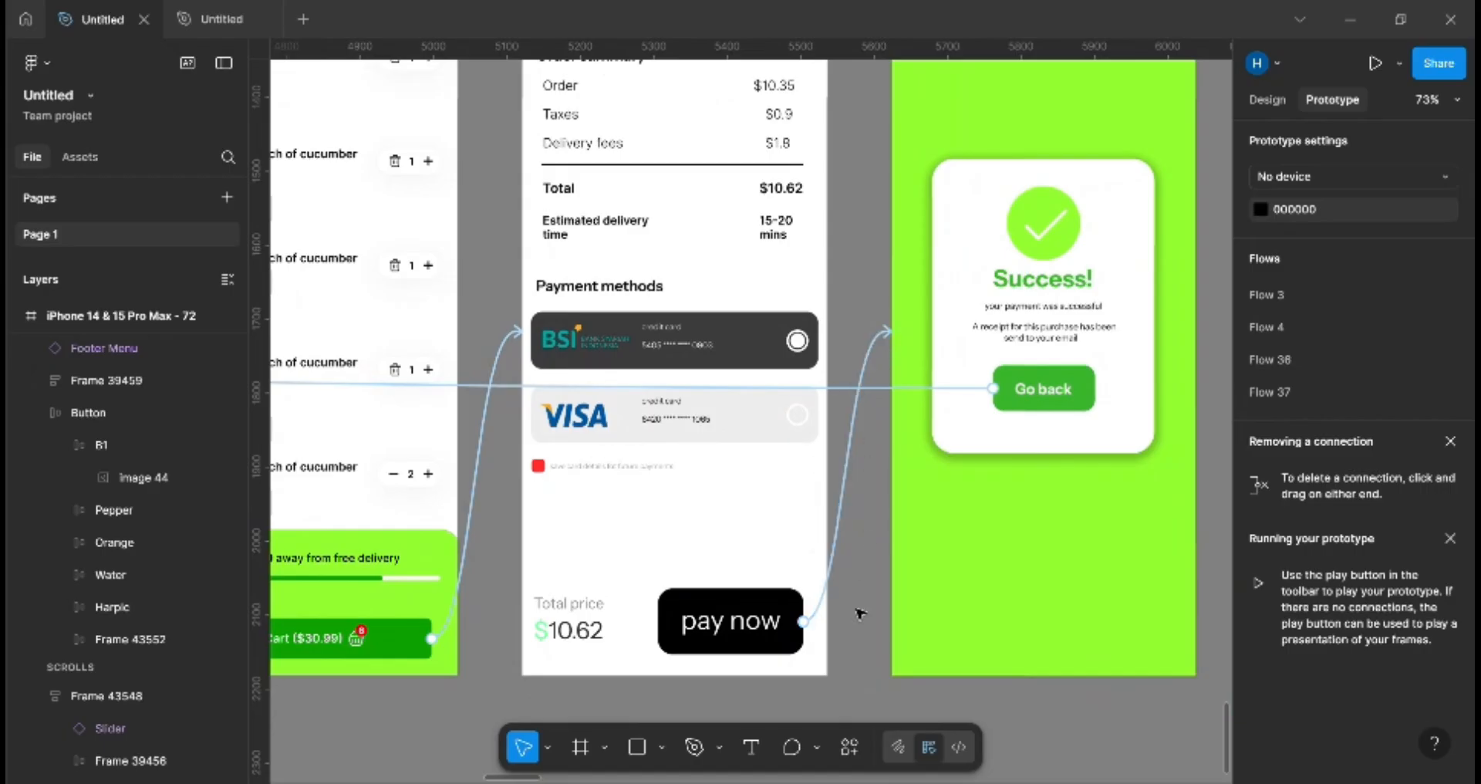
# Step: Check the interaction attached to the Go back button on the success screen
pyautogui.scroll(2, 922, 363)
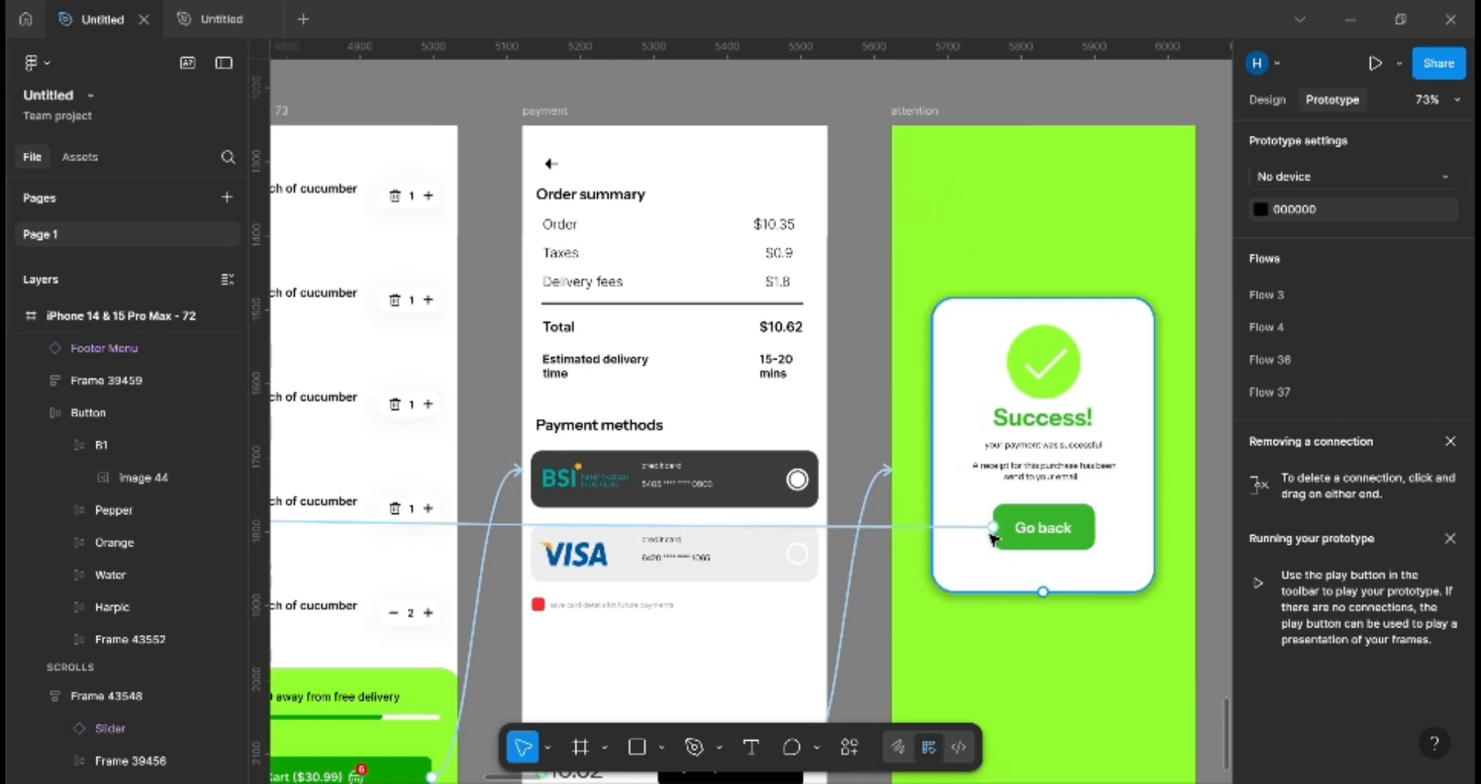
pyautogui.click(862, 537)
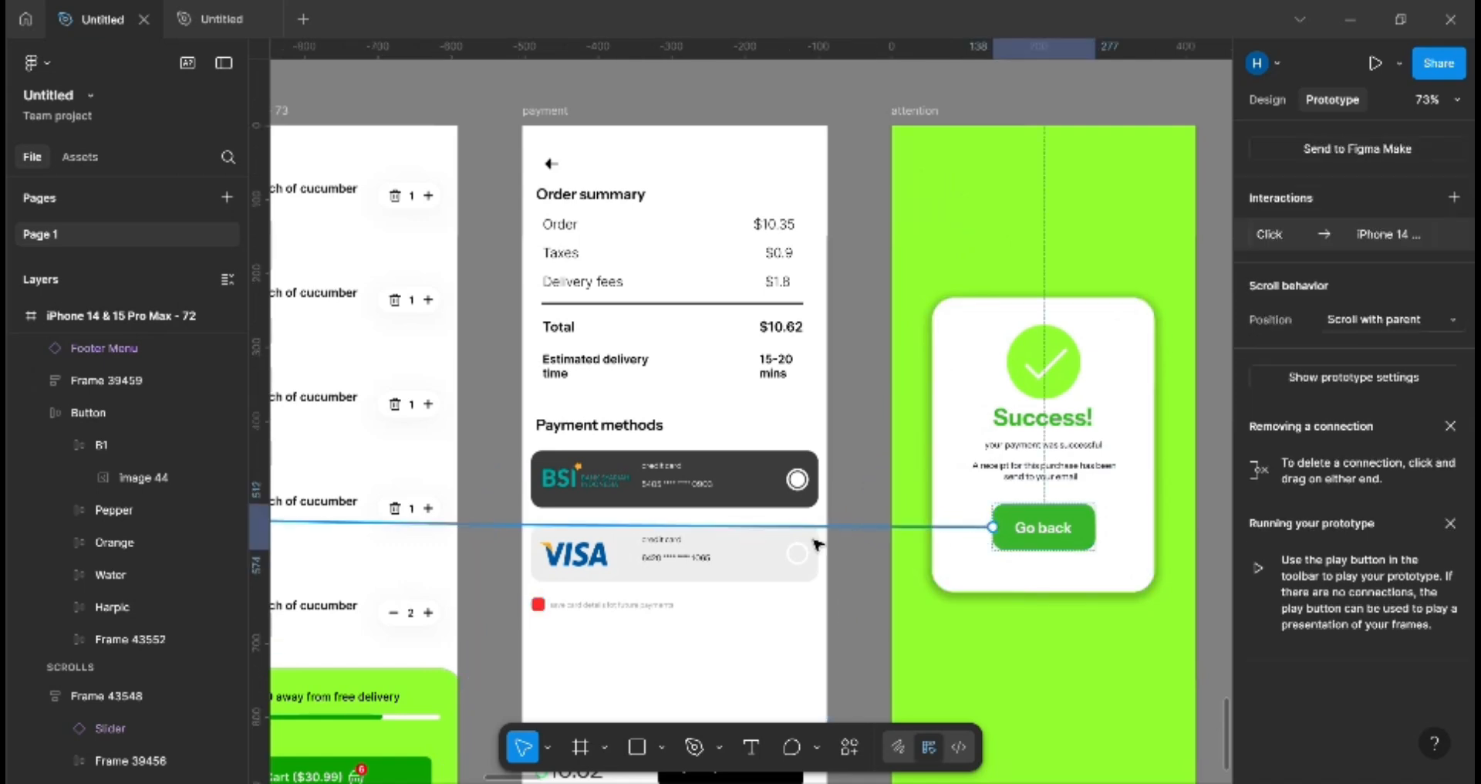
pyautogui.click(862, 545)
# Step: Open the inline prototype preview starting from the "Go veggies!" splash frame of the lower row
pyautogui.scroll(-10, 859, 540)
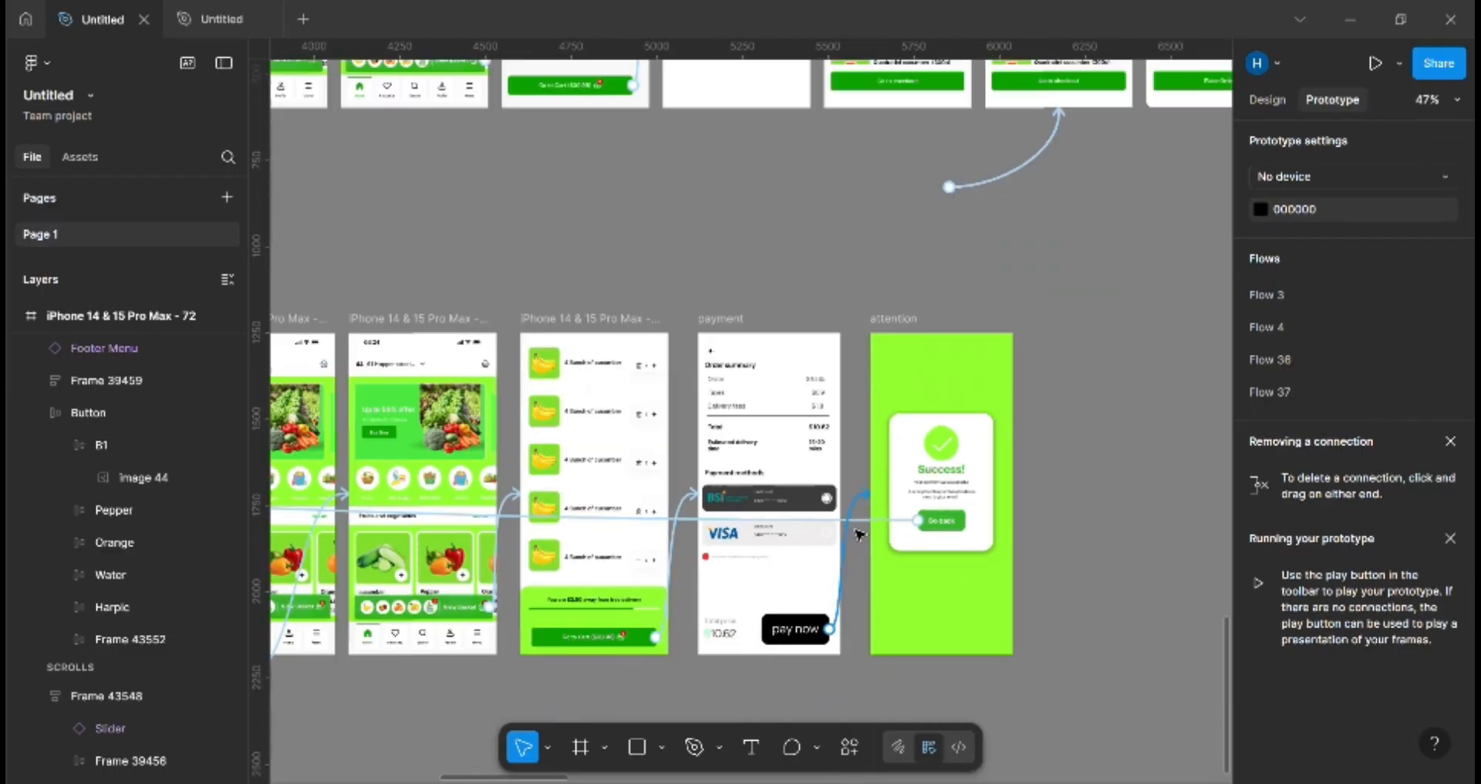
pyautogui.hscroll(-6, 996, 669)
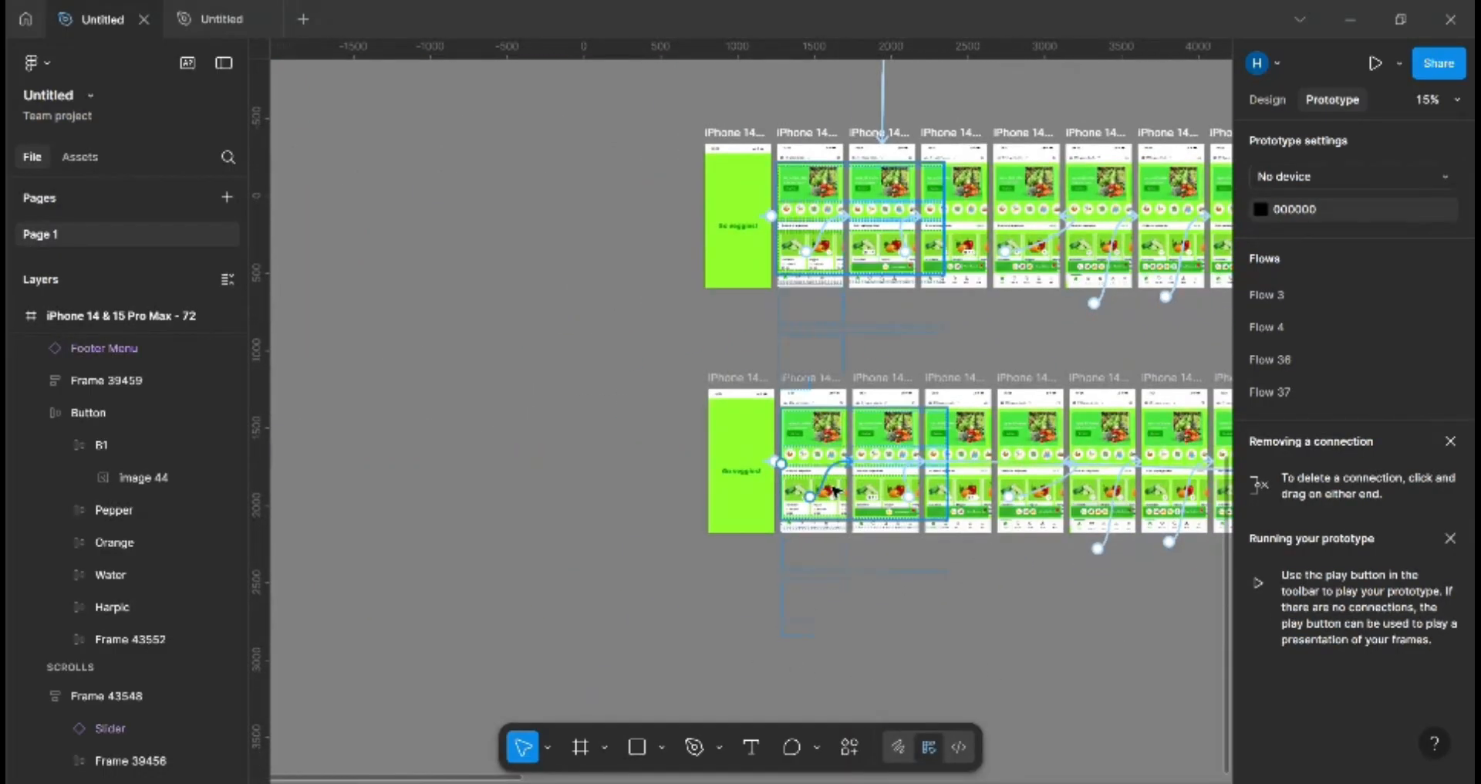
pyautogui.scroll(5, 858, 480)
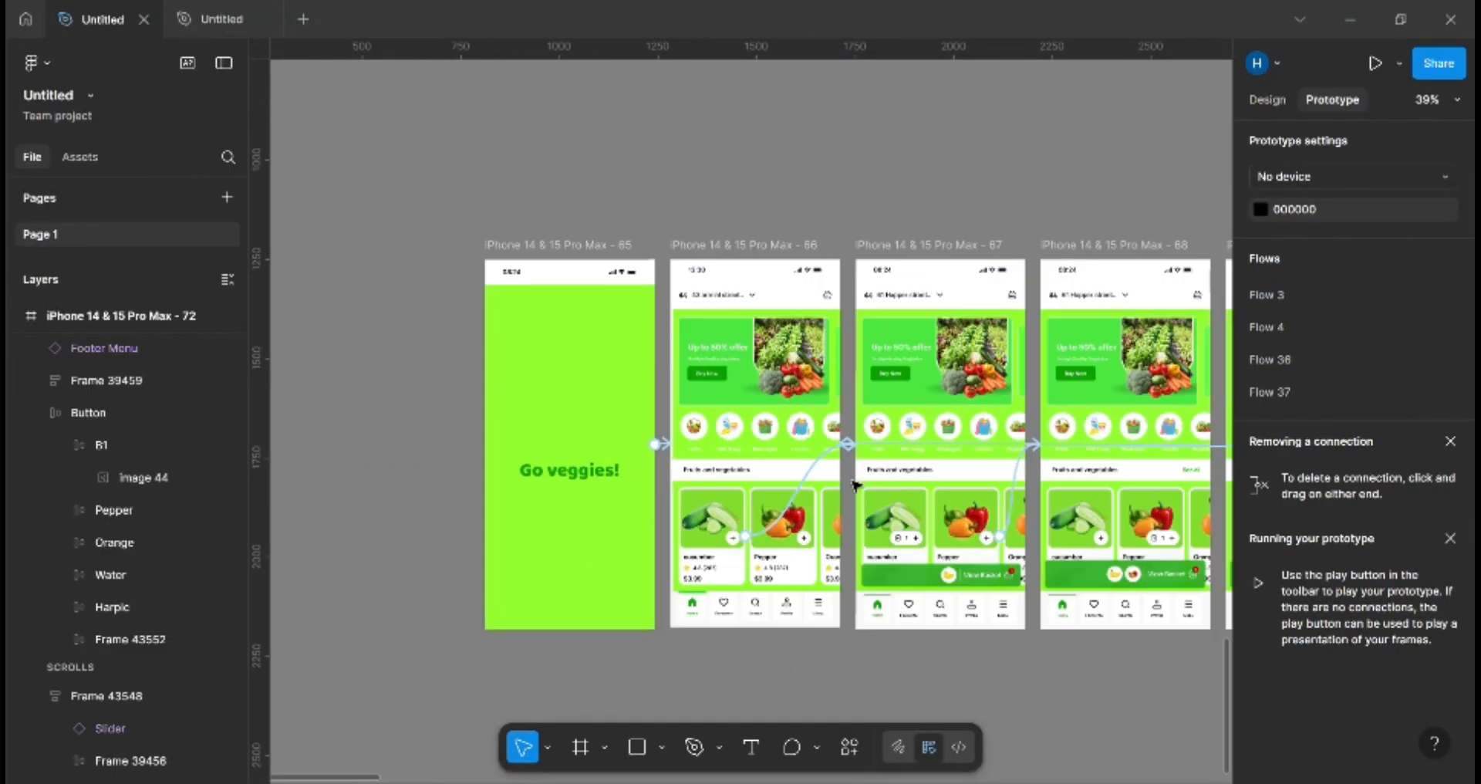
pyautogui.click(567, 245)
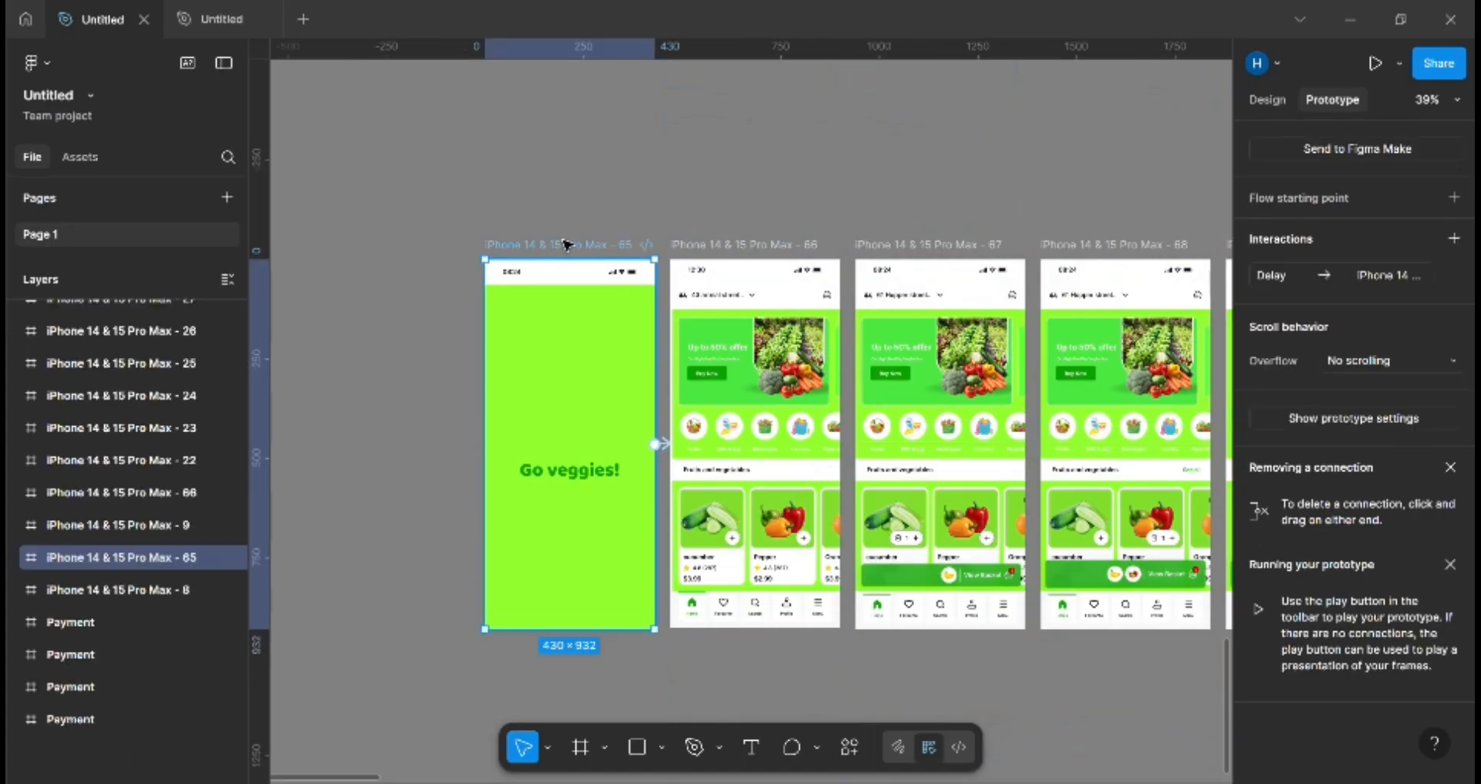
pyautogui.hotkey('shift', 'space')
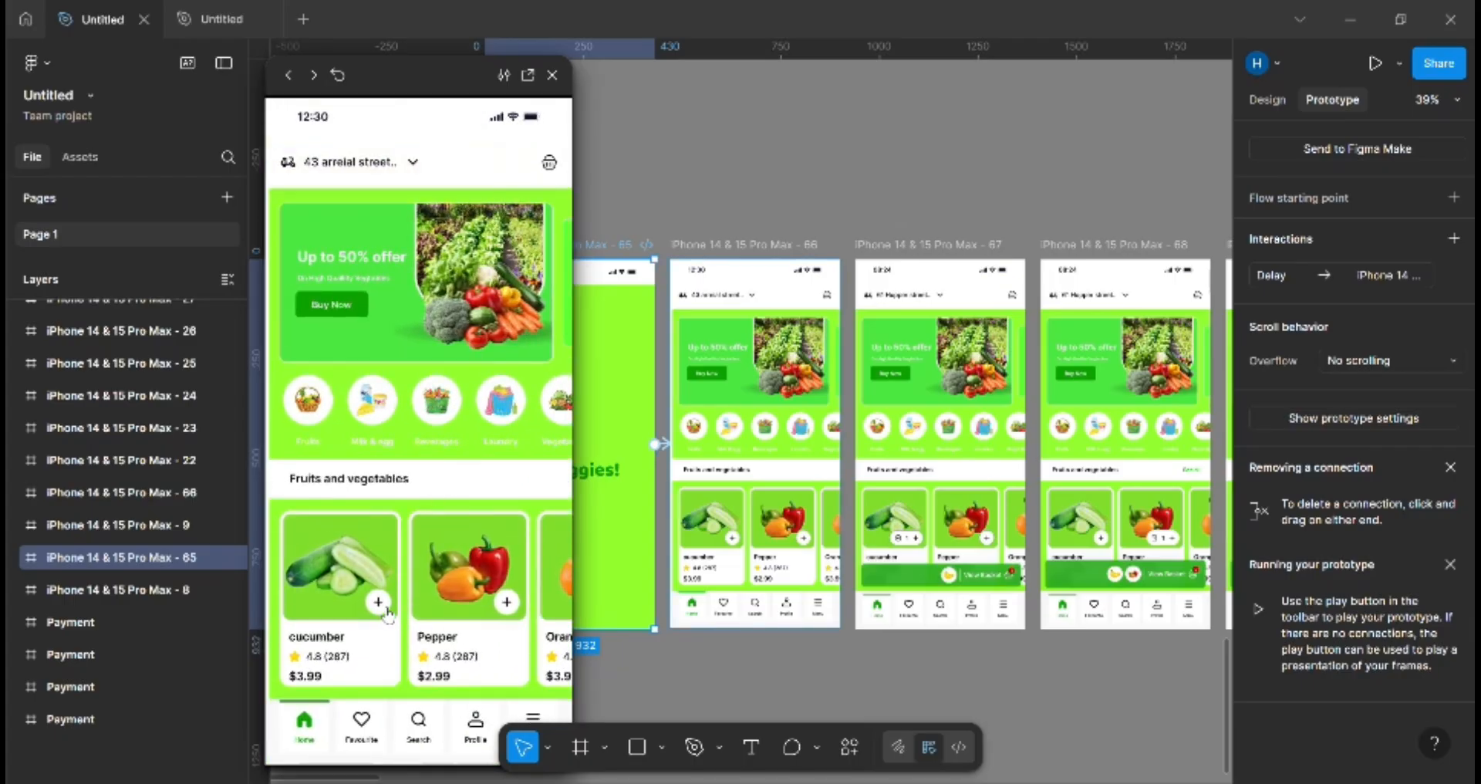
# Step: Test adding the cucumber and the pepper to the basket in the prototype preview
pyautogui.click(385, 610)
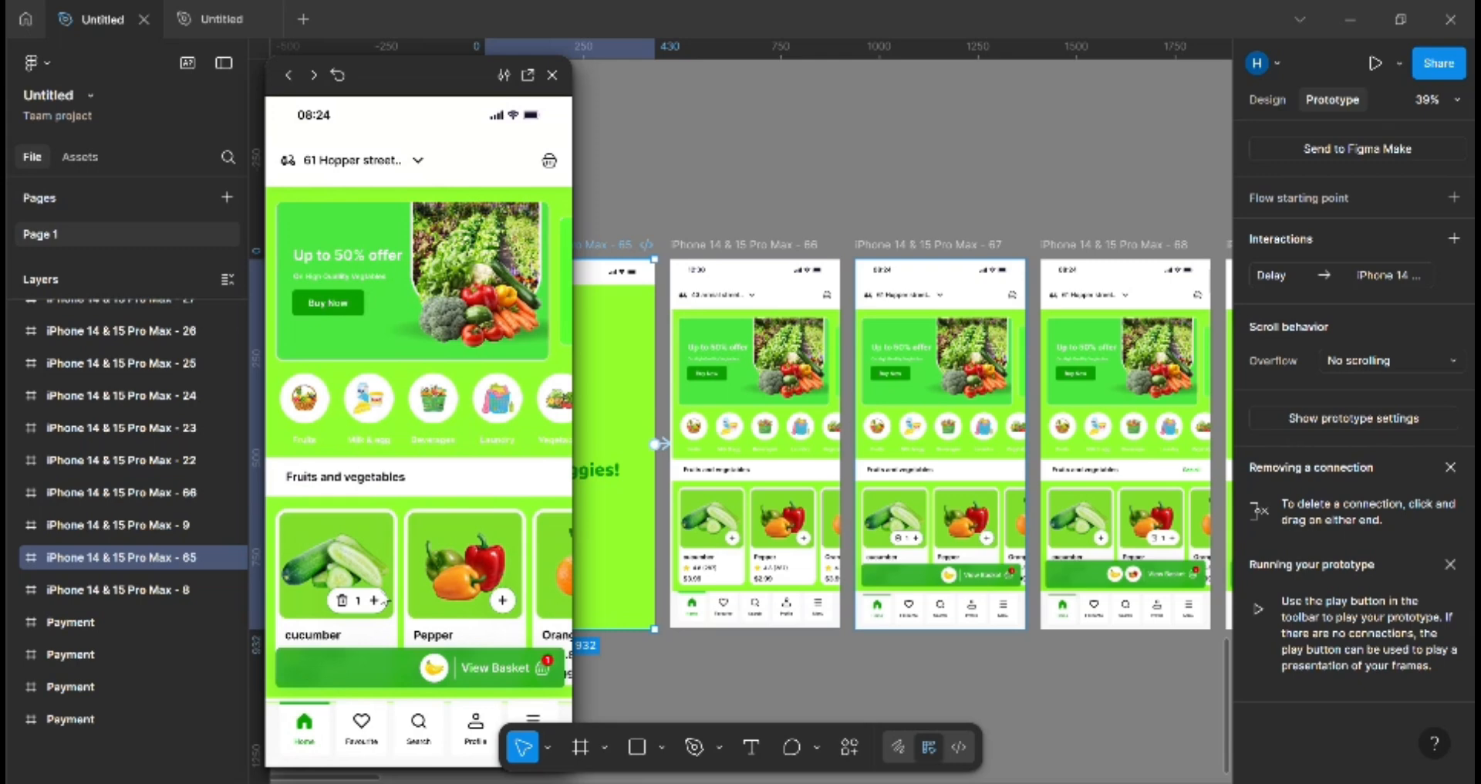
pyautogui.scroll(-2, 385, 600)
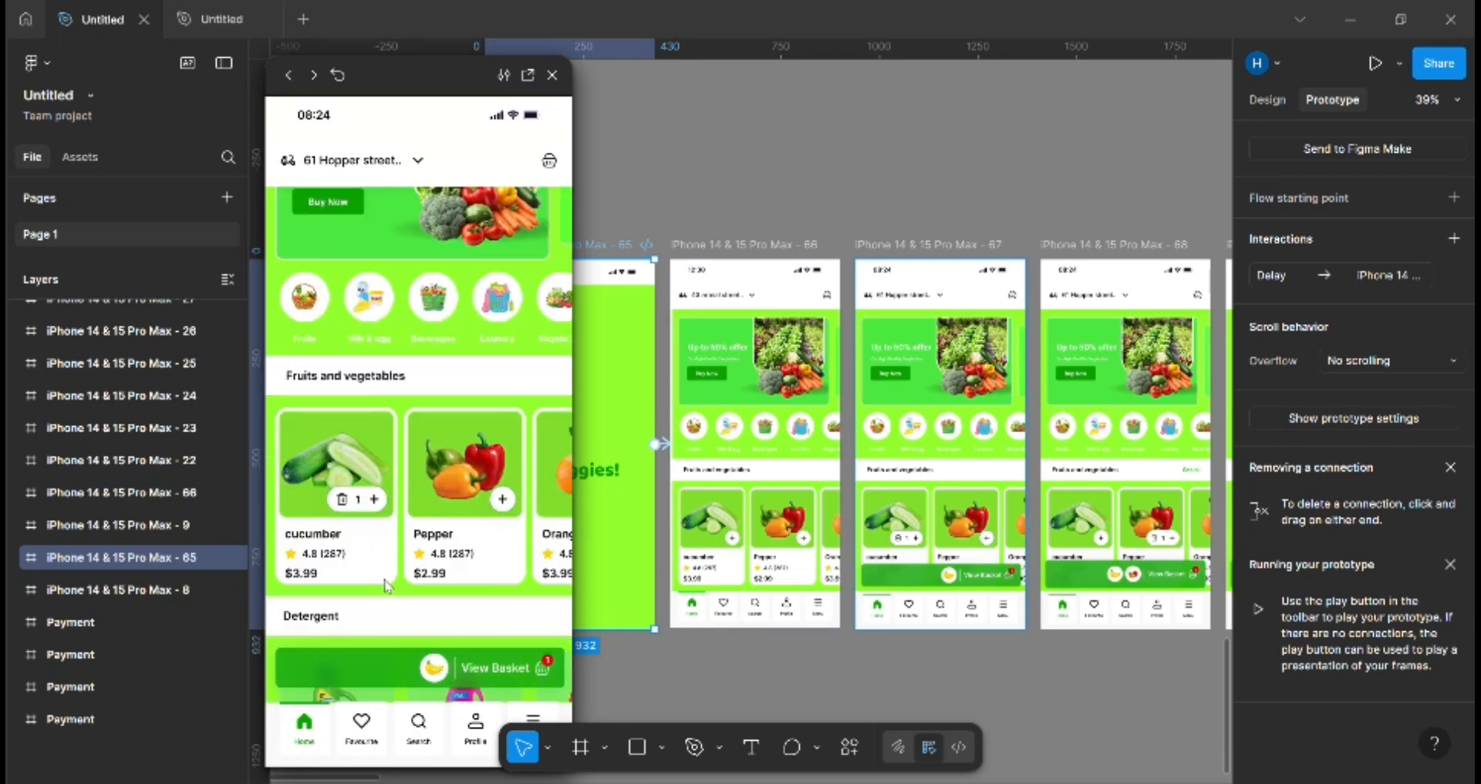
pyautogui.click(514, 502)
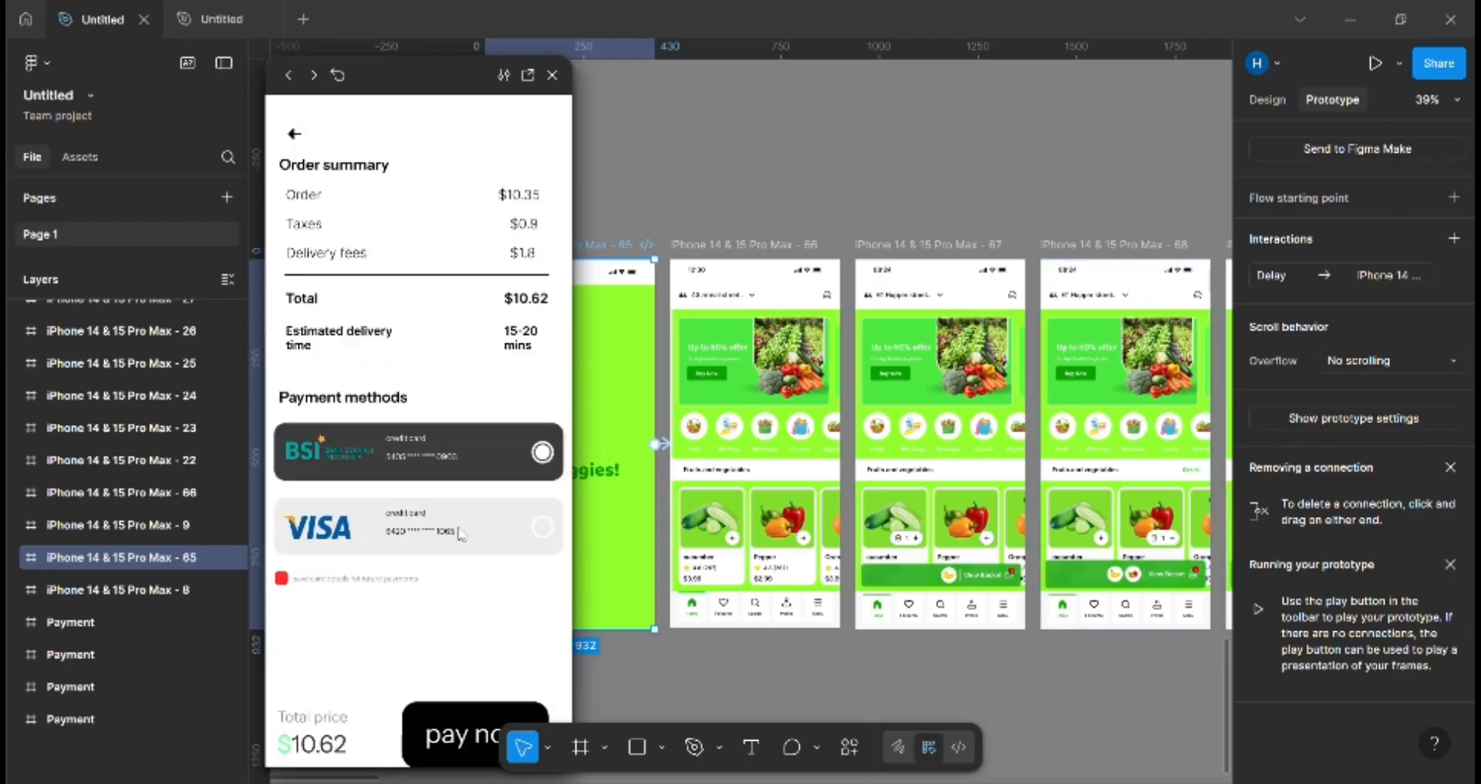
# Step: Step the preview back from the payment screen to the home screen where the pepper has just been added
pyautogui.click(289, 77)
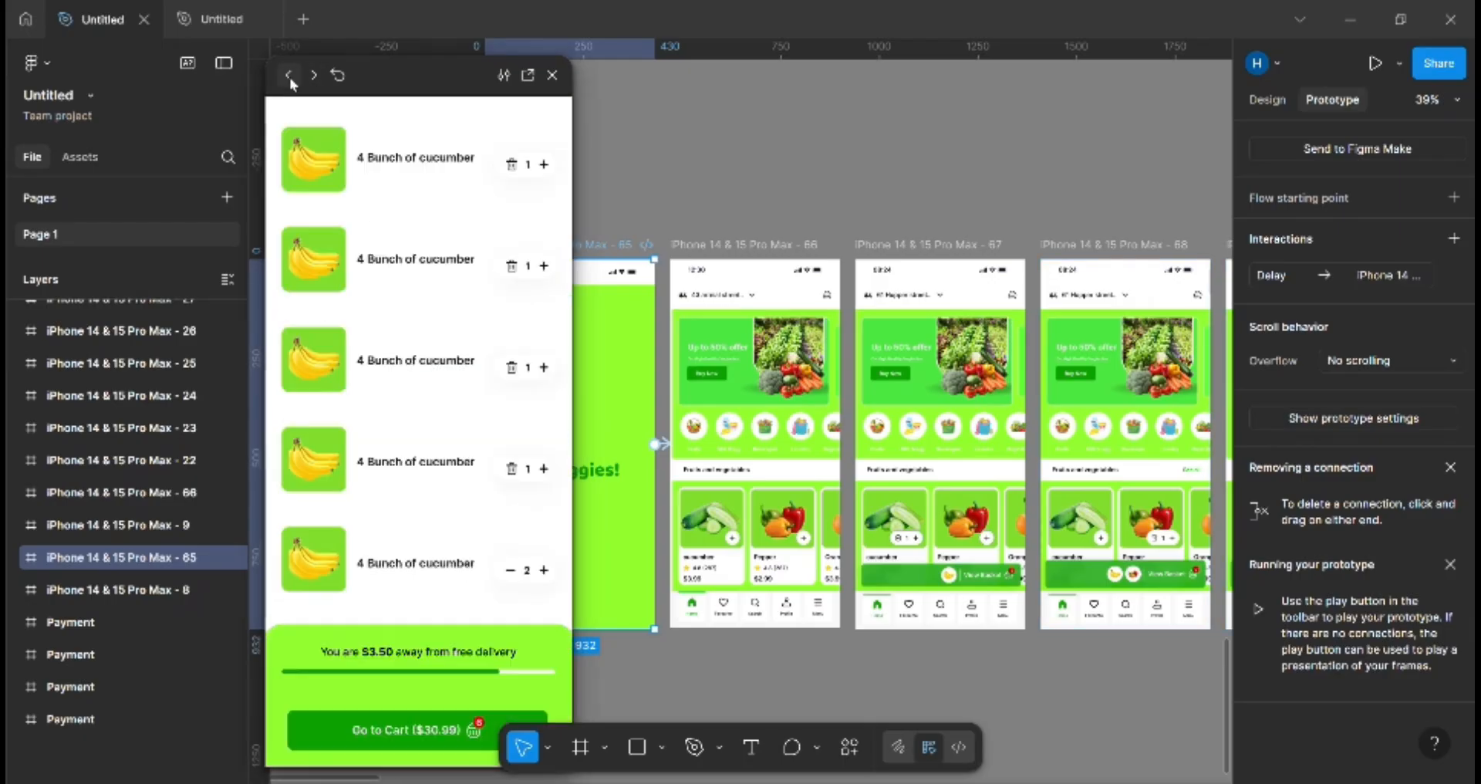
pyautogui.click(289, 78)
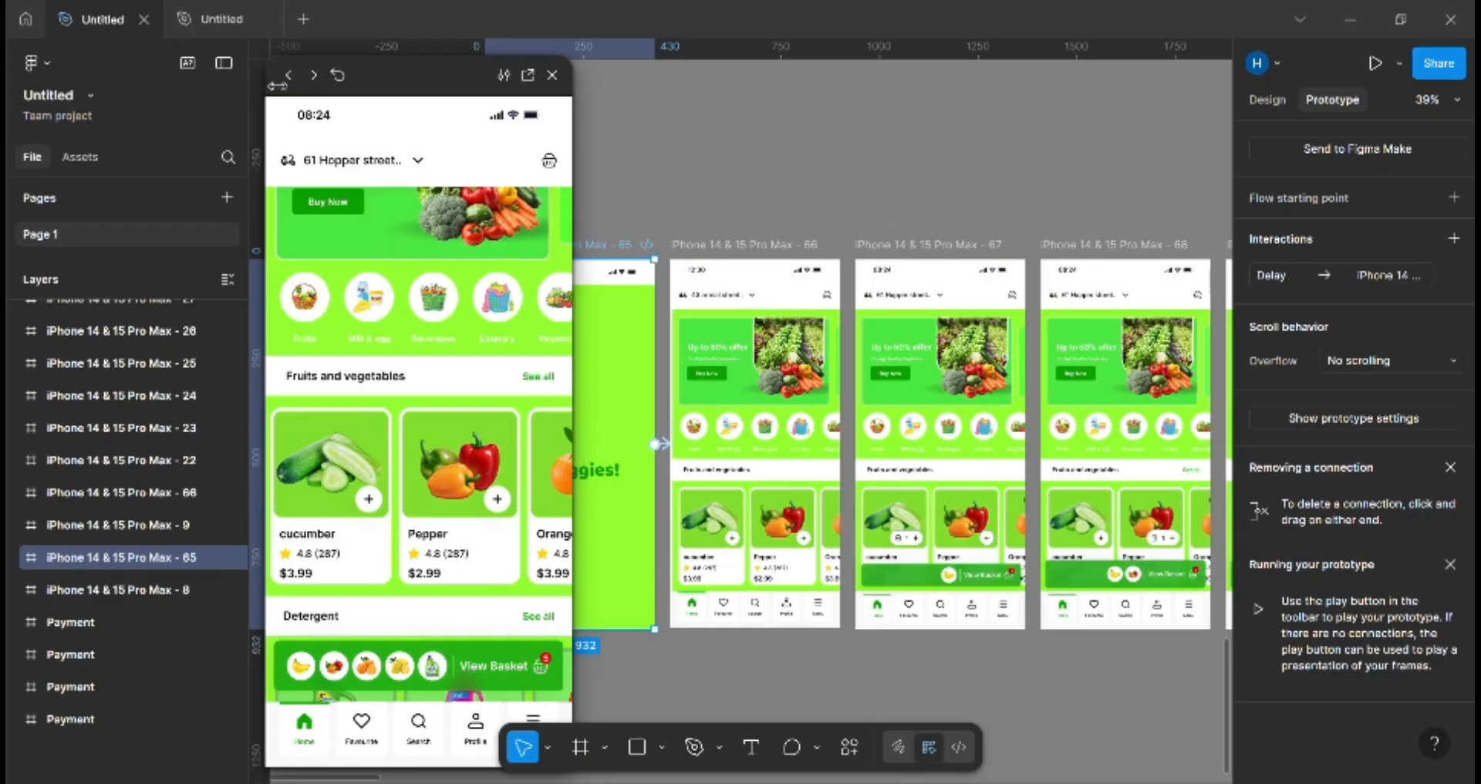
pyautogui.click(287, 76)
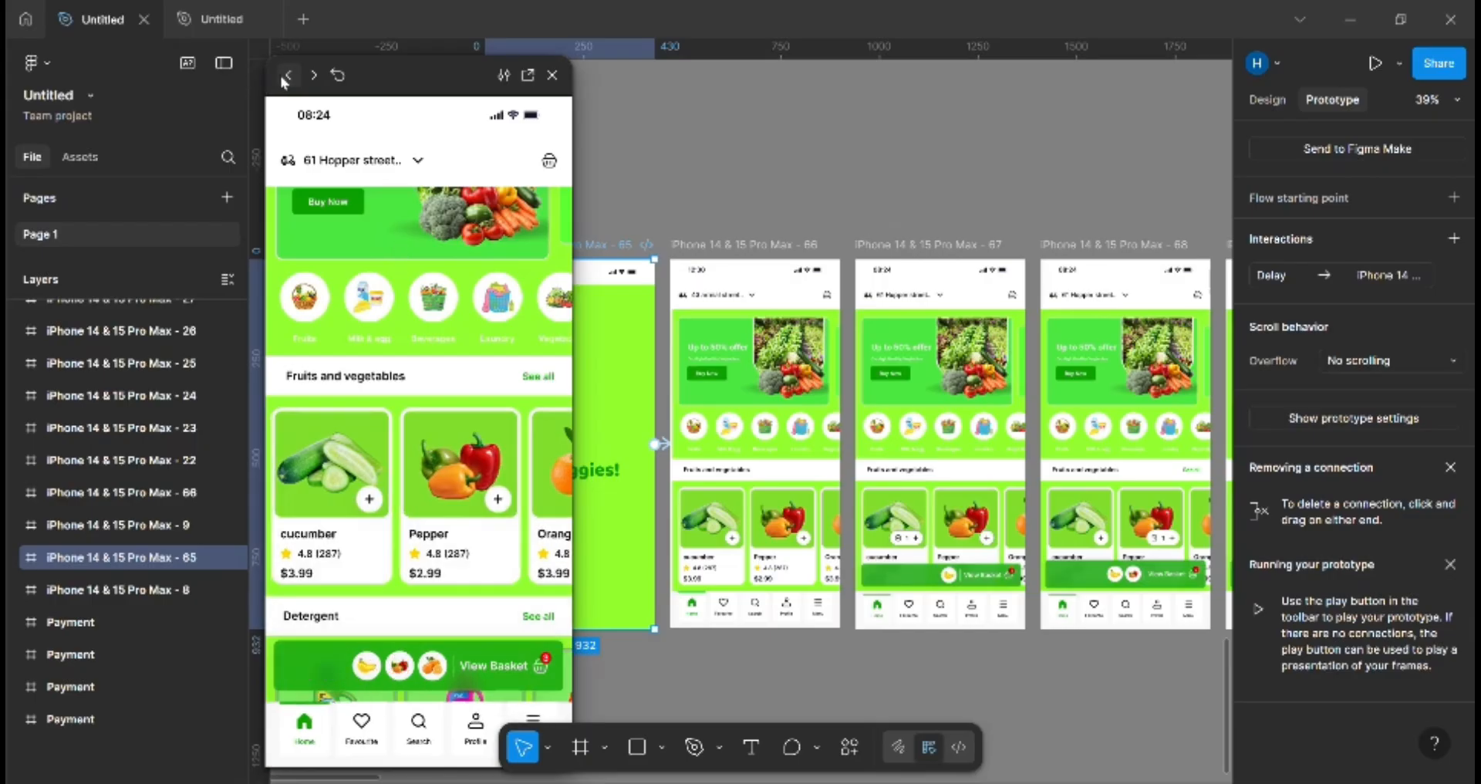
pyautogui.click(287, 76)
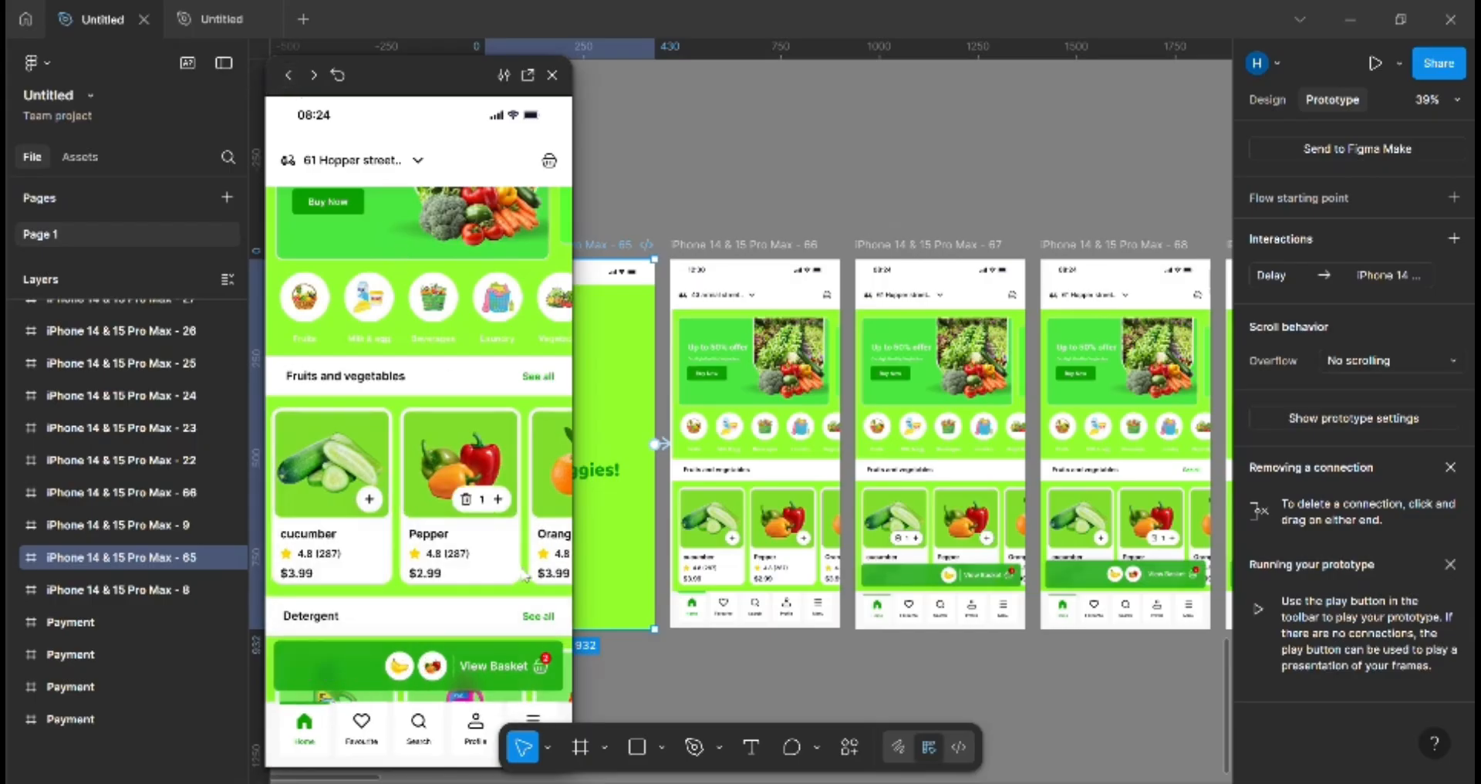
# Step: Test adding the orange and the lemon from the Fruits and vegetables row to the basket in the preview
pyautogui.hscroll(3, 455, 548)
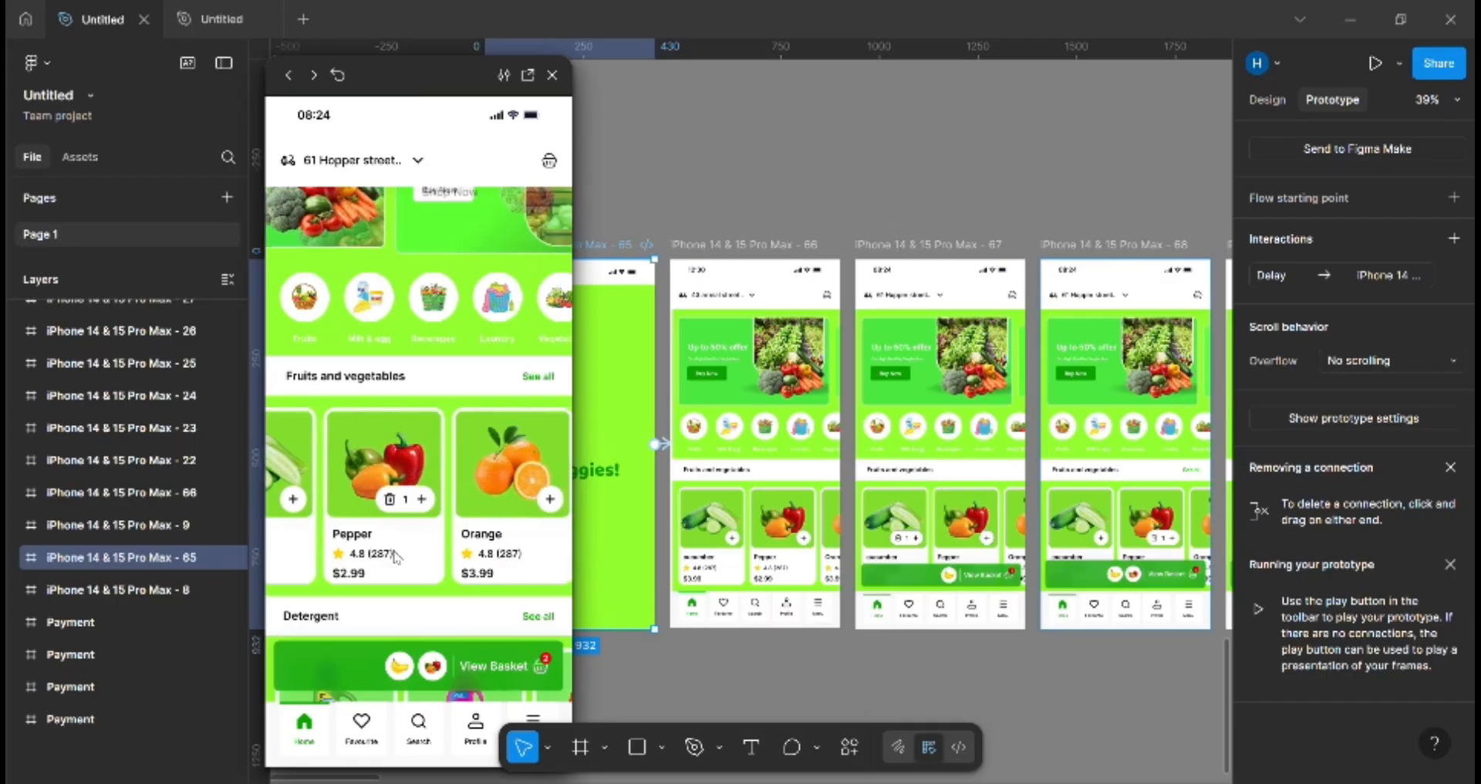
pyautogui.click(550, 500)
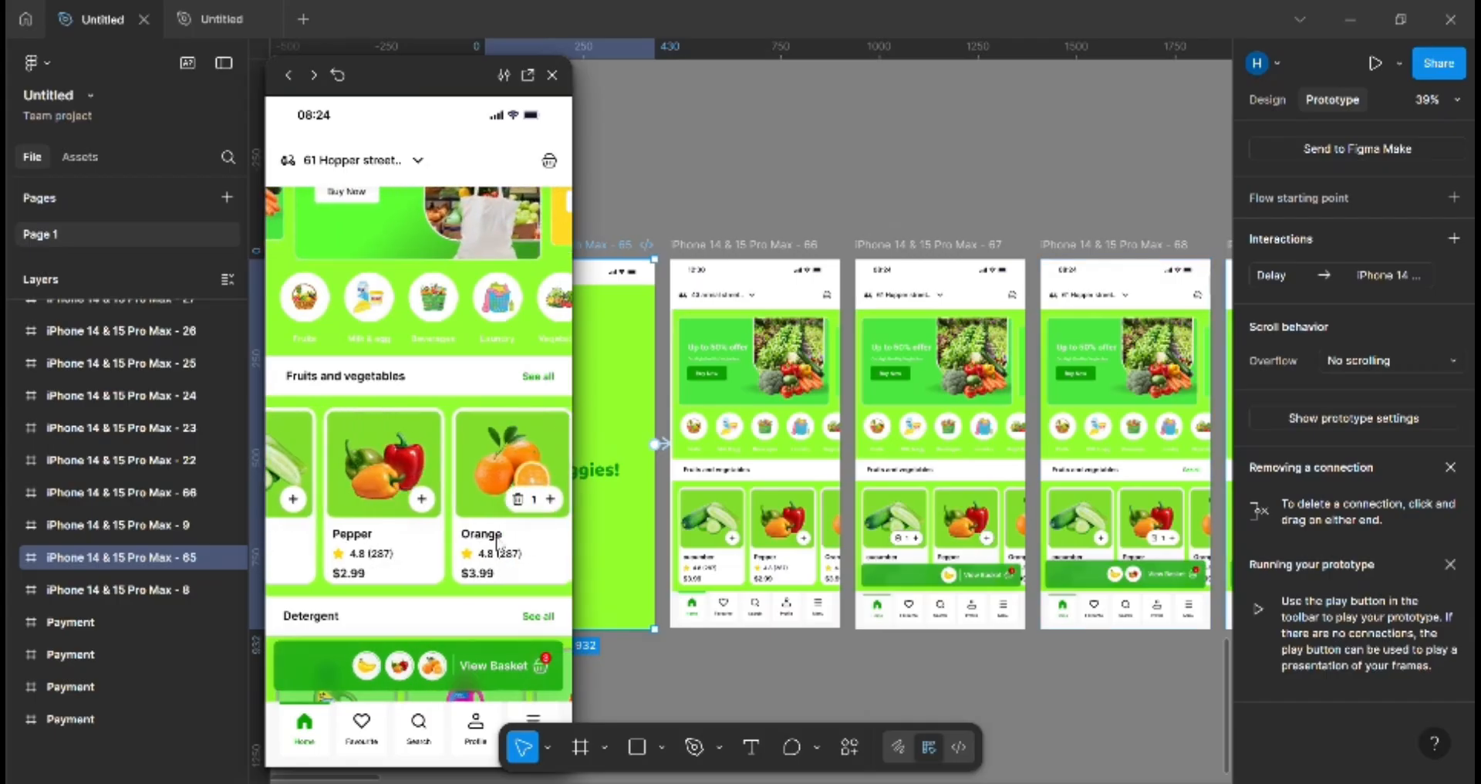
pyautogui.scroll(-2, 497, 451)
pyautogui.scroll(-2, 506, 447)
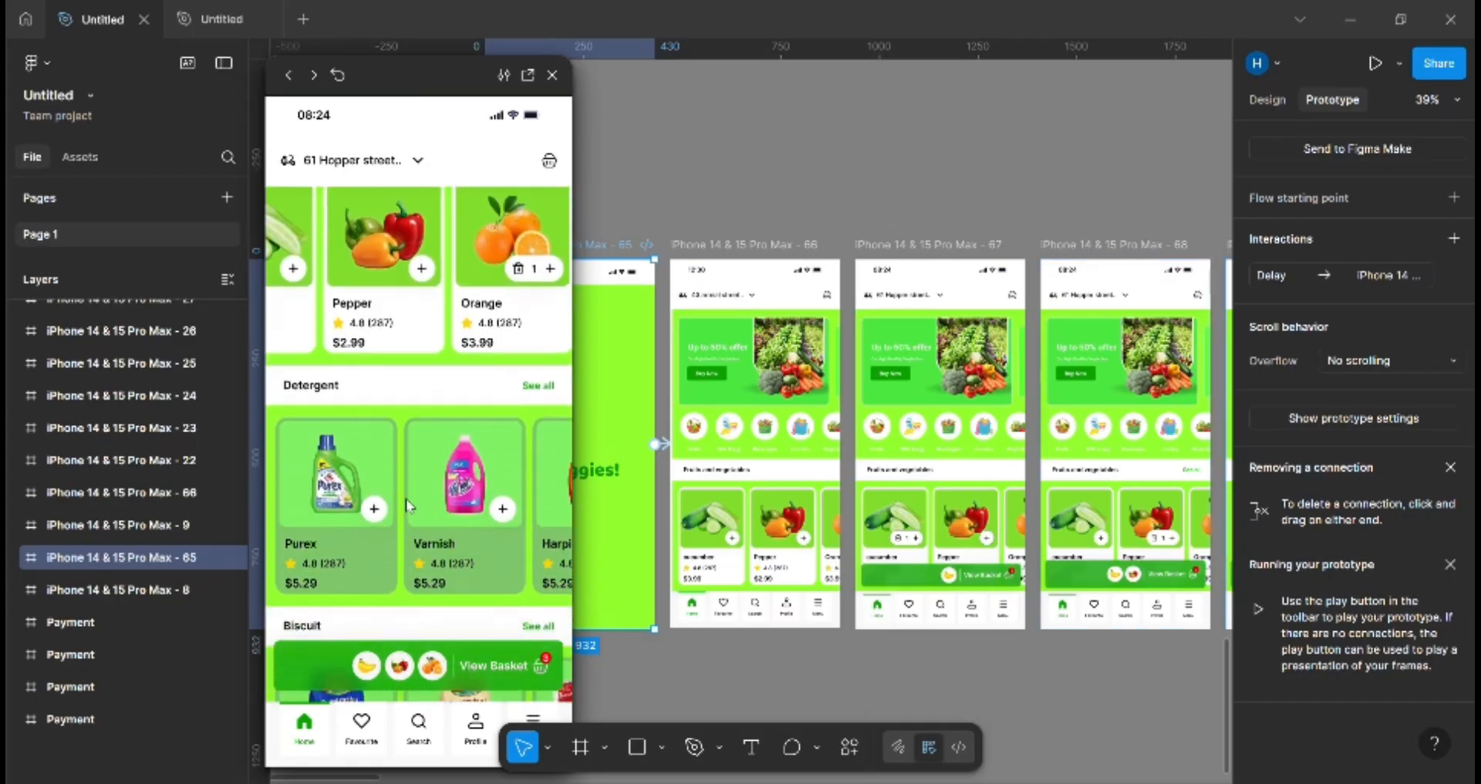
pyautogui.scroll(2, 472, 455)
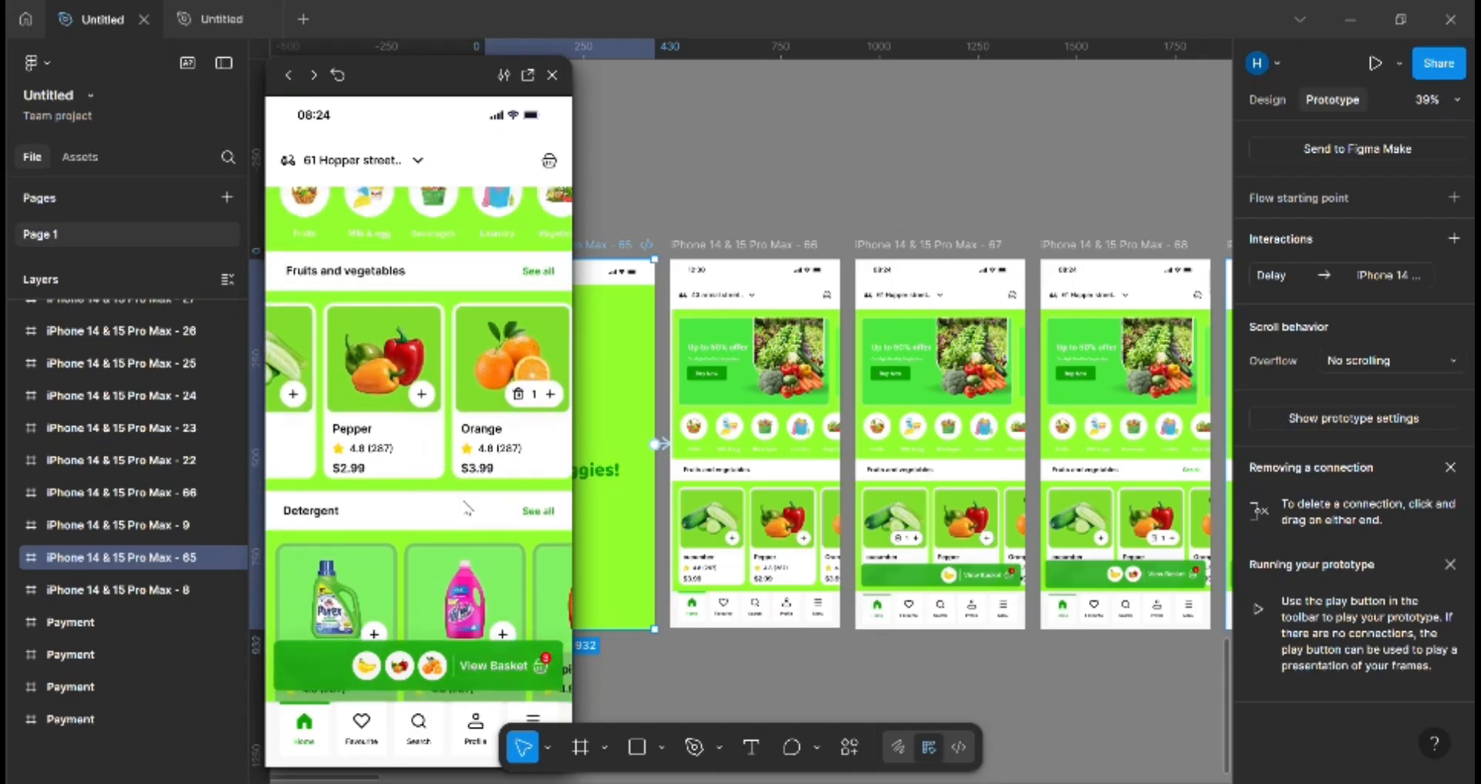
pyautogui.hscroll(3, 494, 452)
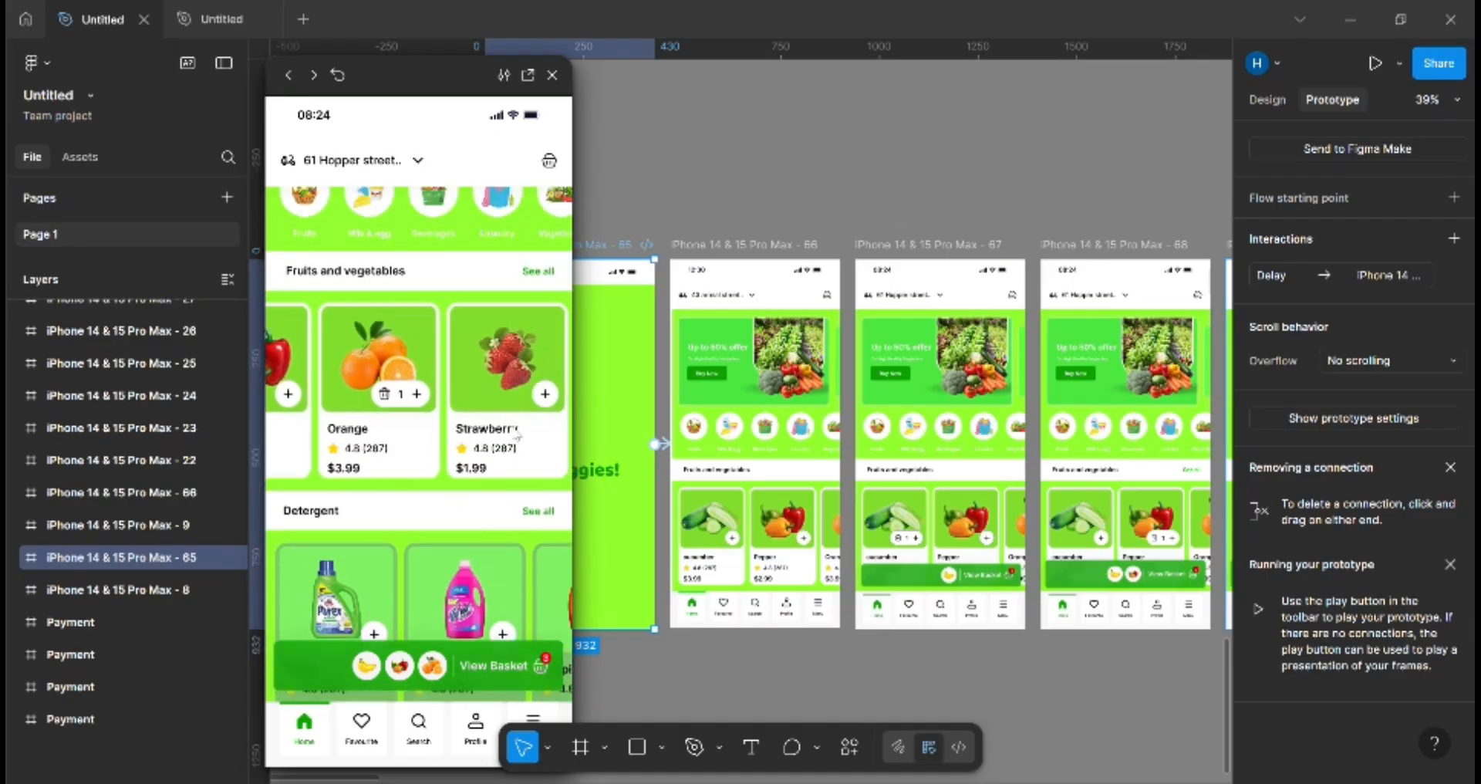
pyautogui.hscroll(-3, 483, 421)
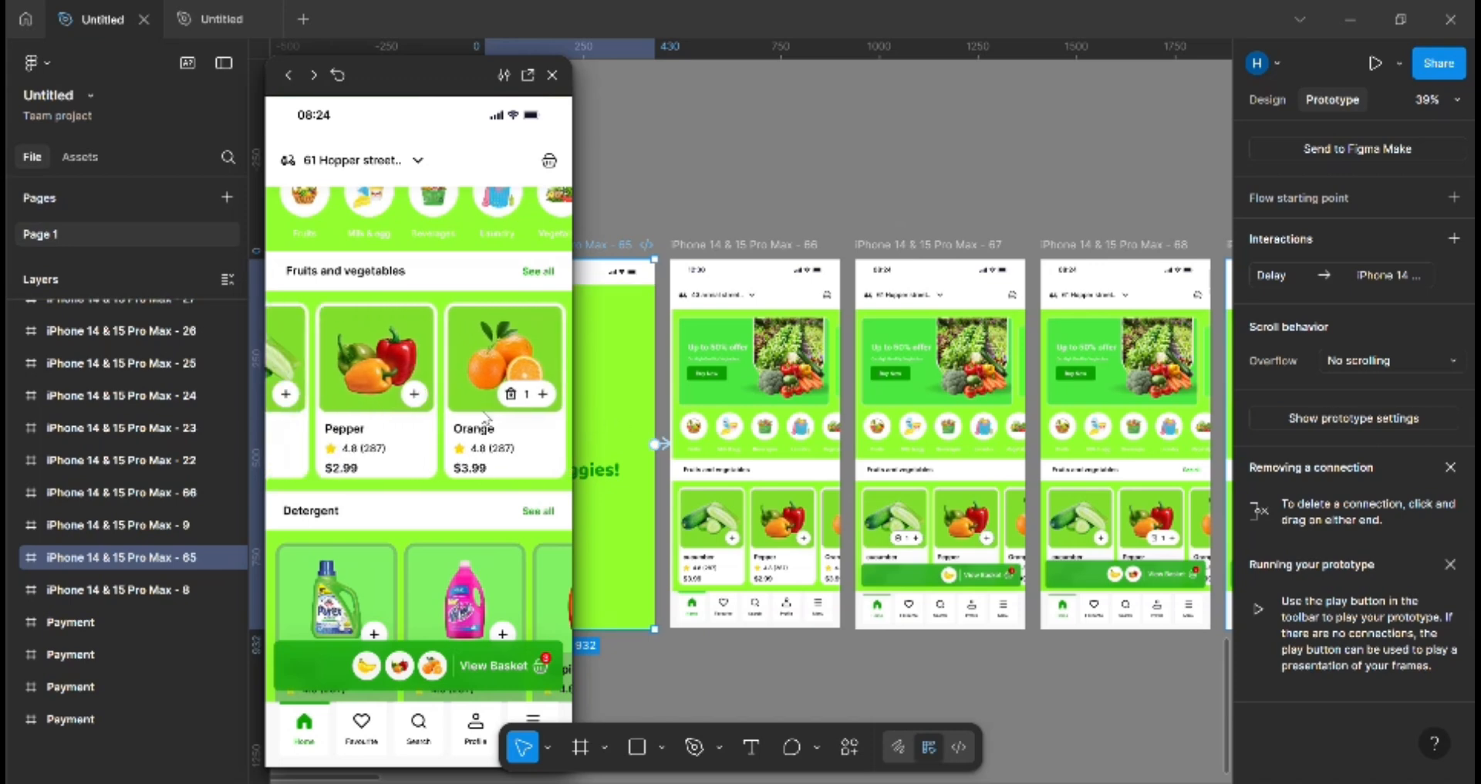
pyautogui.hscroll(3, 439, 435)
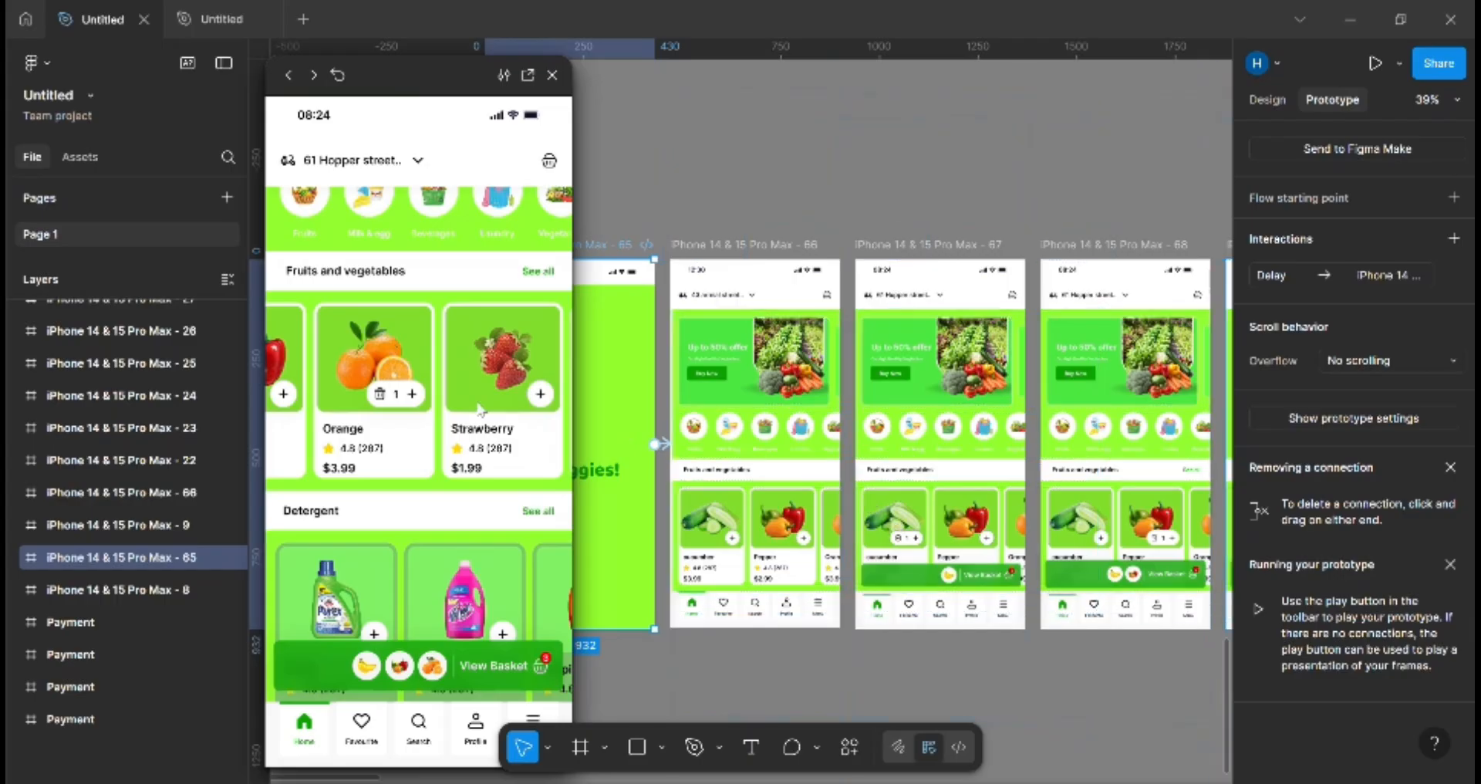
pyautogui.hscroll(3, 341, 410)
pyautogui.click(507, 394)
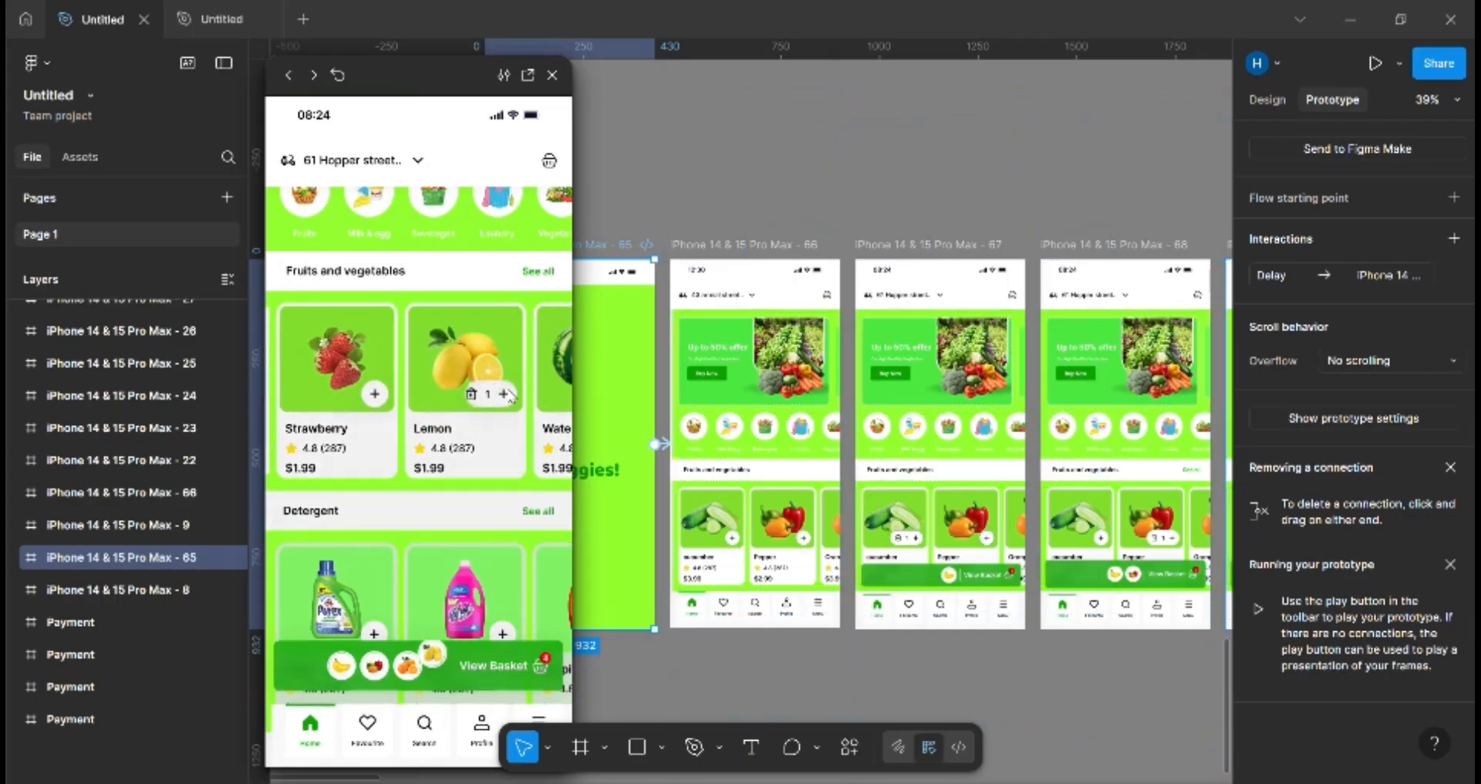
# Step: Test adding the Purex detergent to the basket in the preview and raising its quantity to 2
pyautogui.scroll(-2, 475, 472)
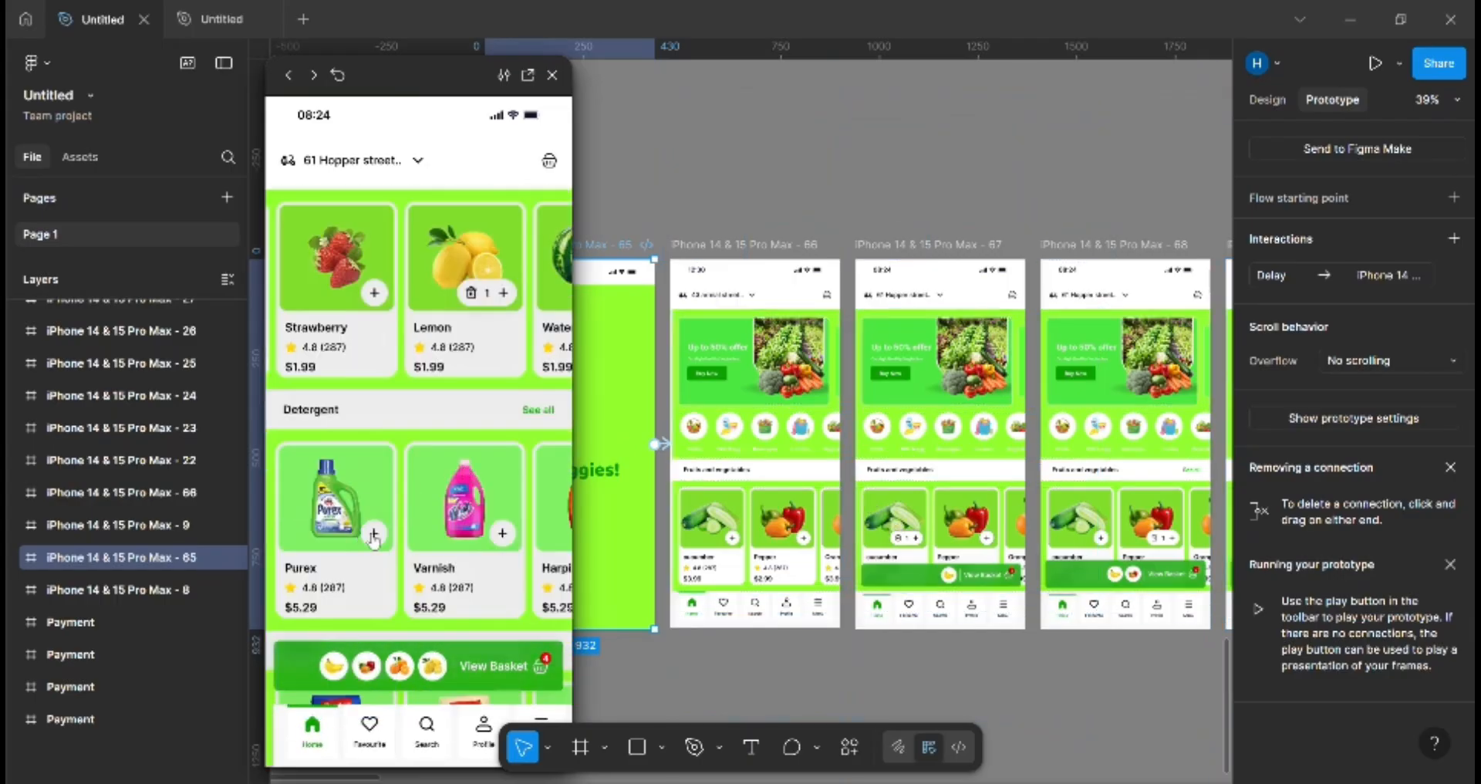
pyautogui.click(374, 534)
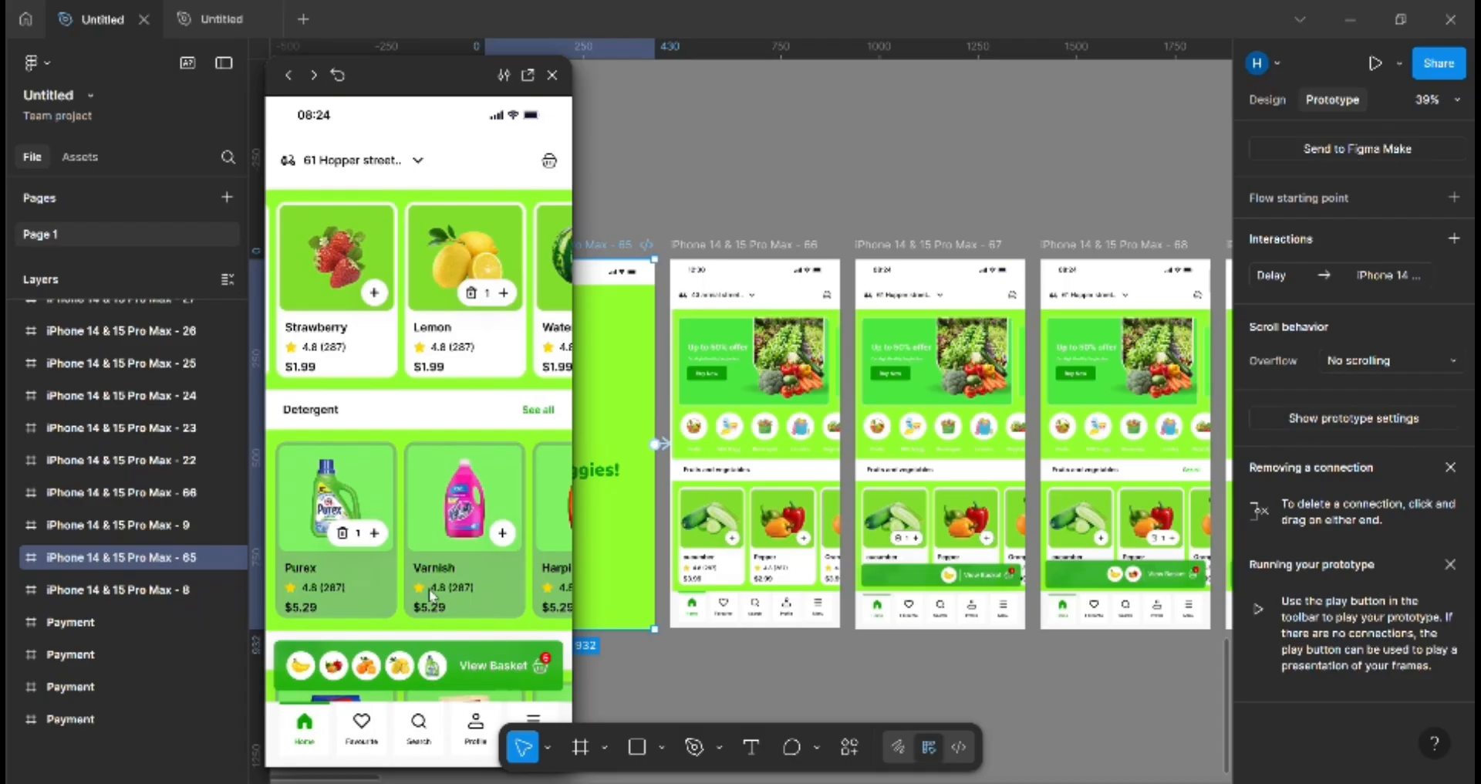
pyautogui.scroll(-5, 452, 632)
pyautogui.scroll(6, 447, 561)
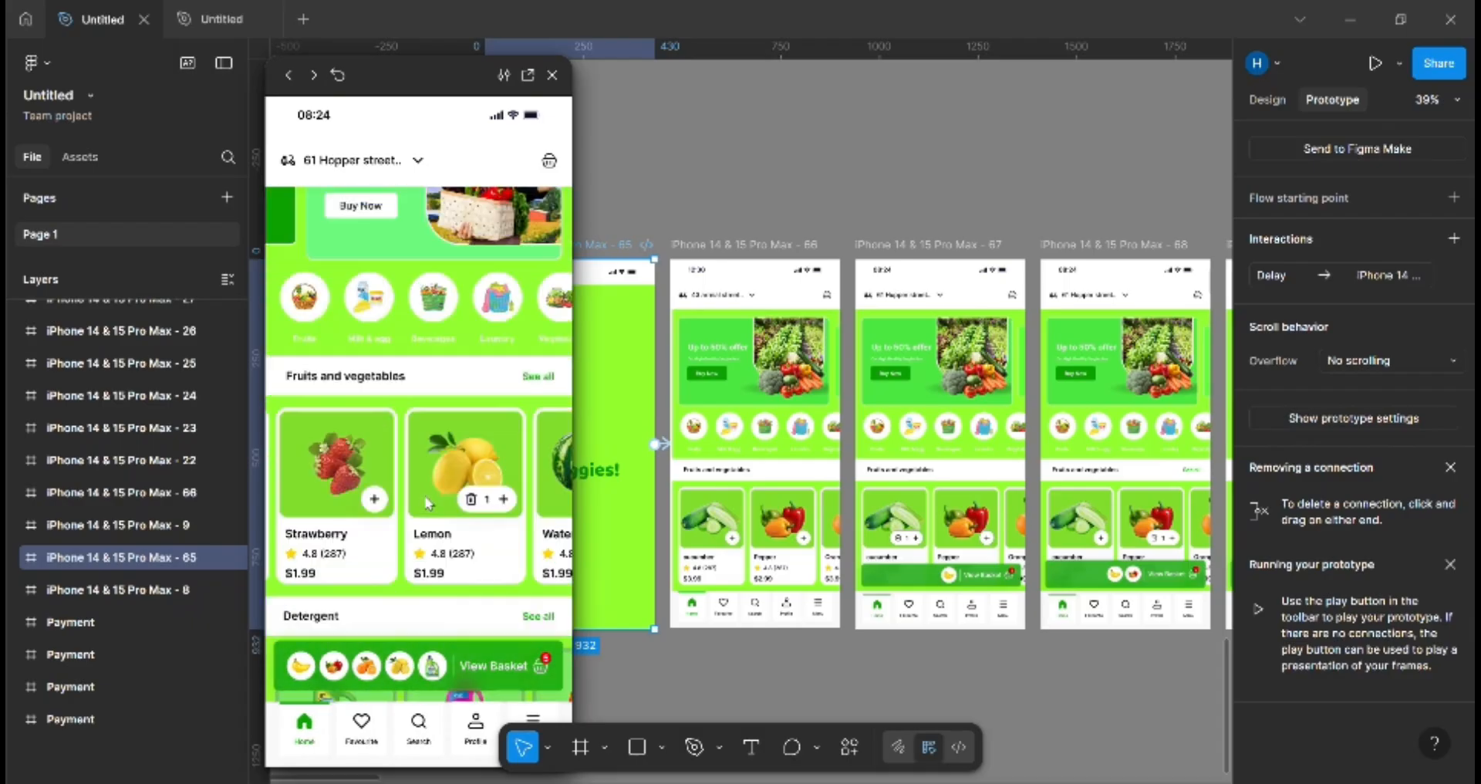
pyautogui.scroll(-5, 425, 507)
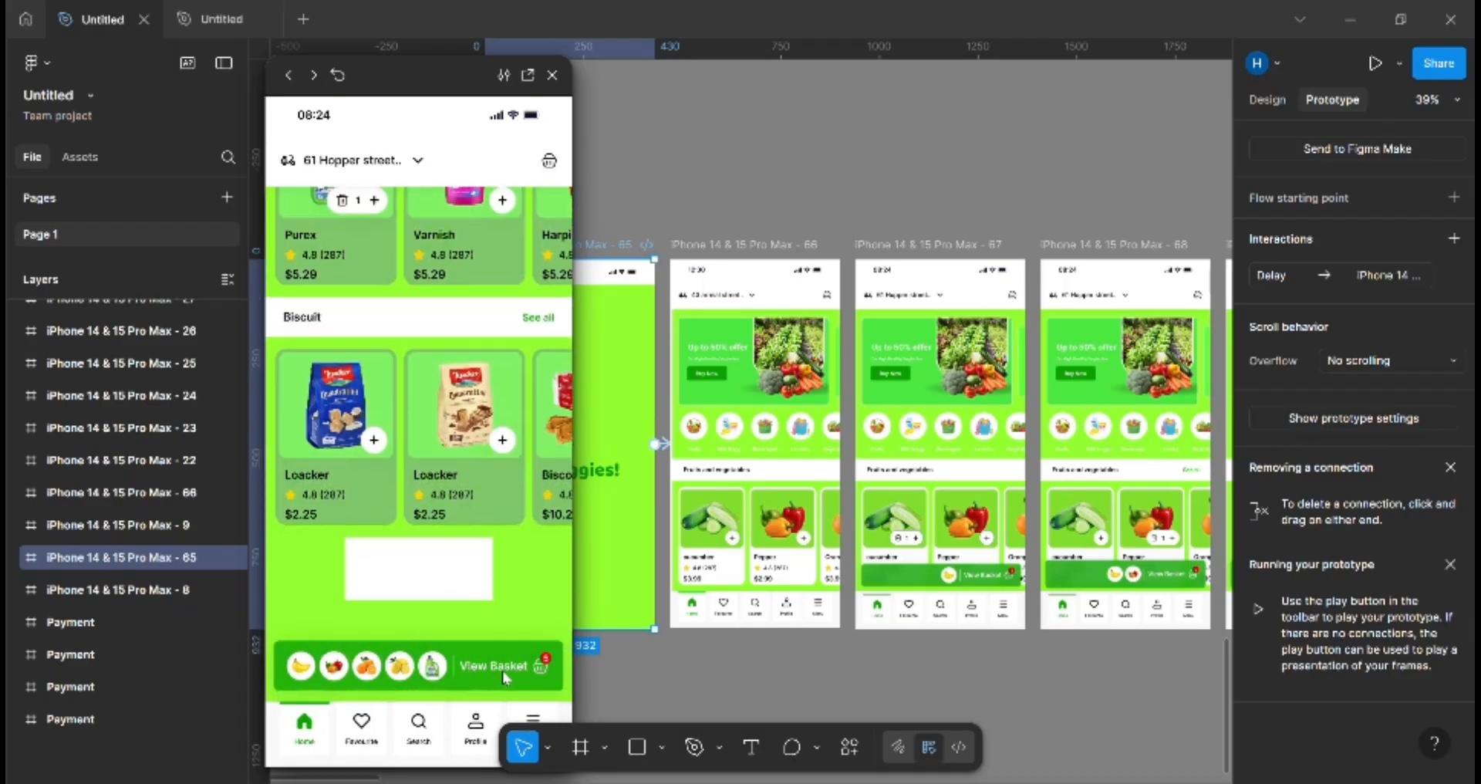
pyautogui.scroll(3, 503, 664)
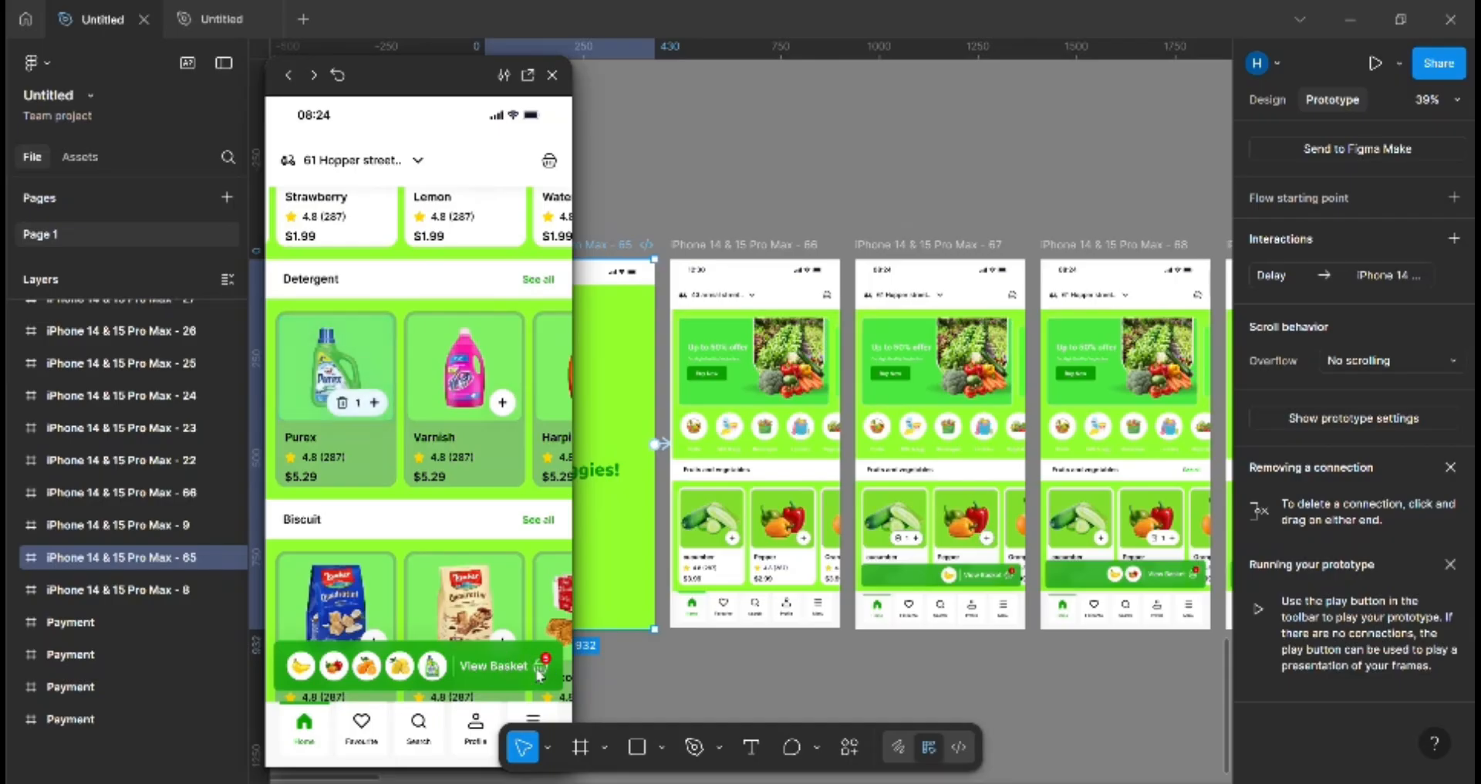
pyautogui.click(374, 401)
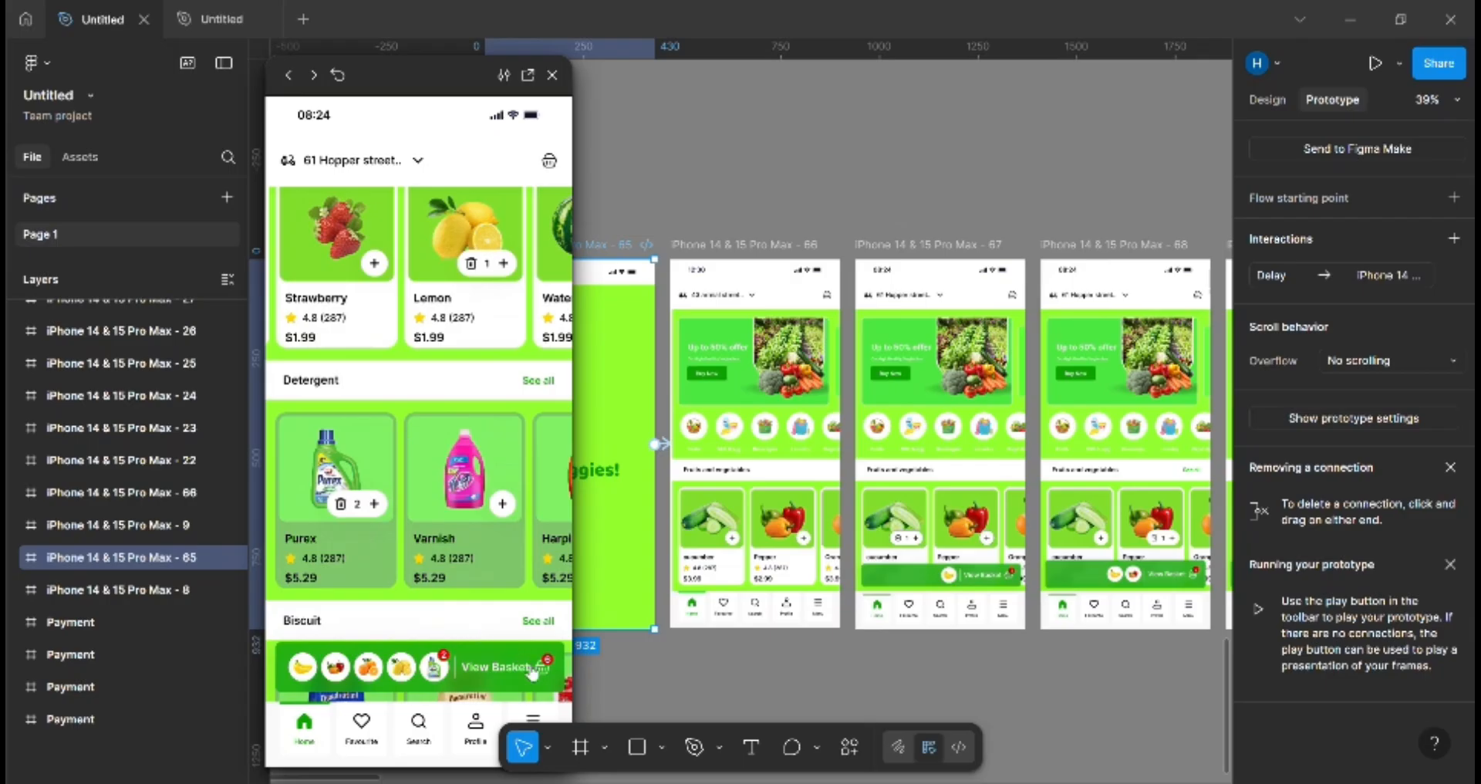
# Step: Test the checkout flow from View Basket through payment and back to the home screen, and close the preview
pyautogui.click(538, 673)
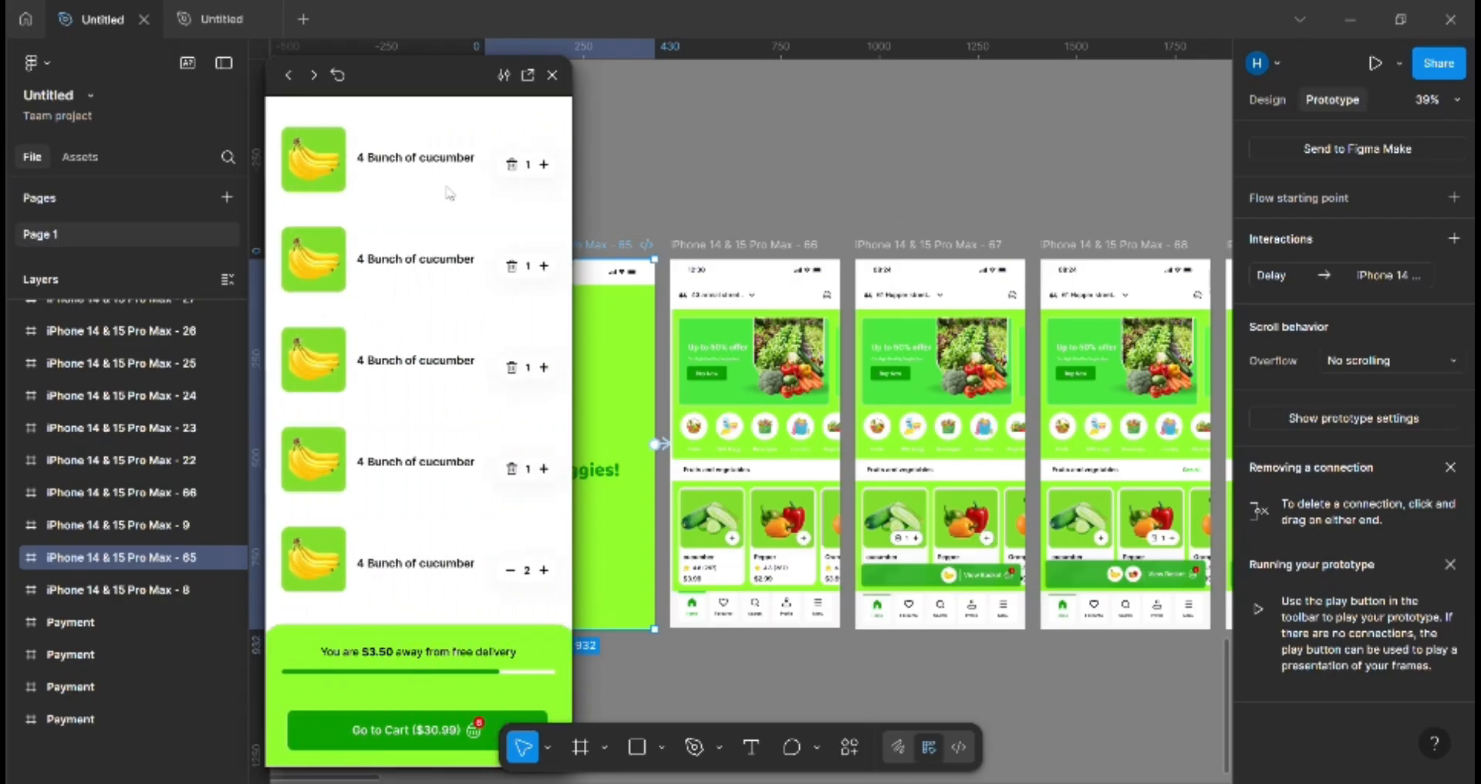
pyautogui.click(392, 730)
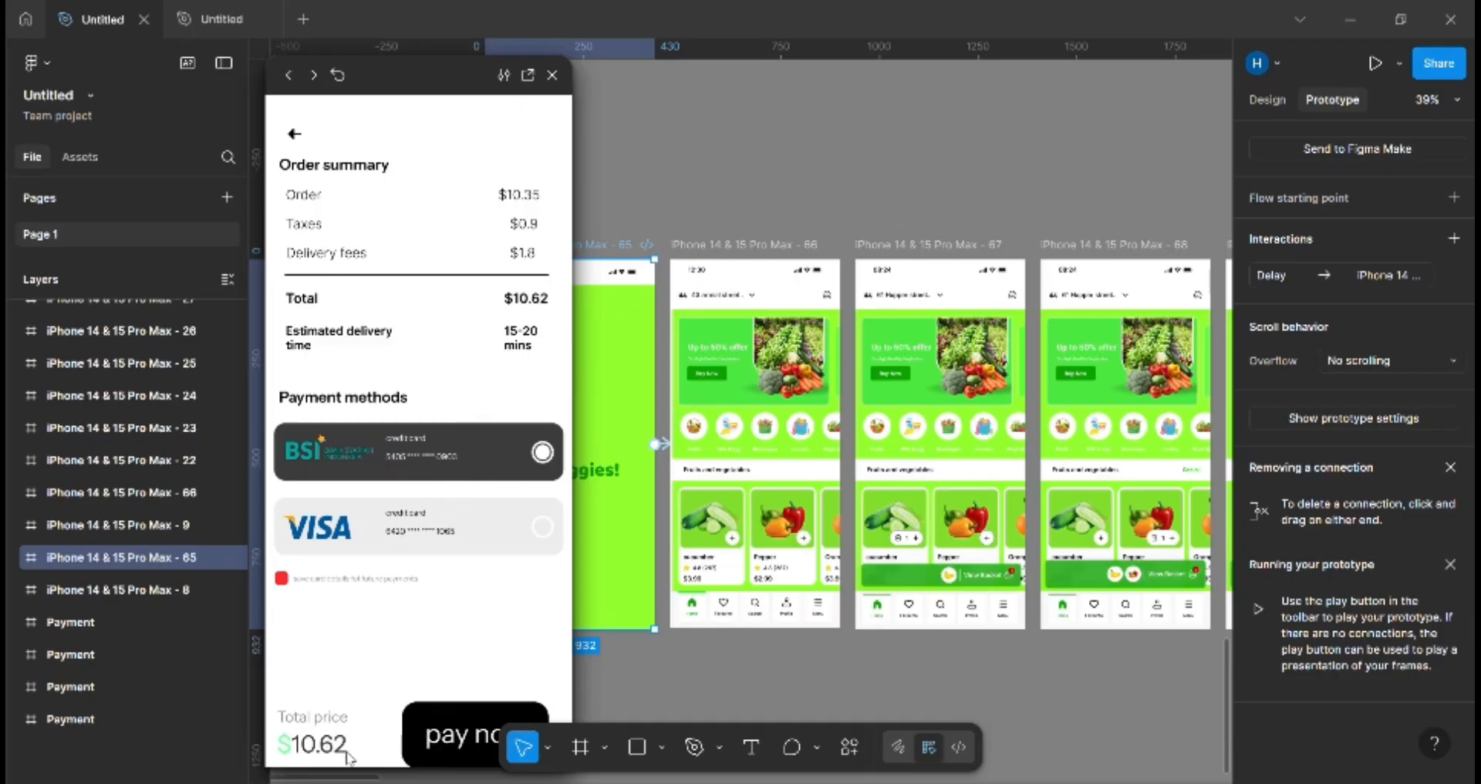
pyautogui.click(461, 752)
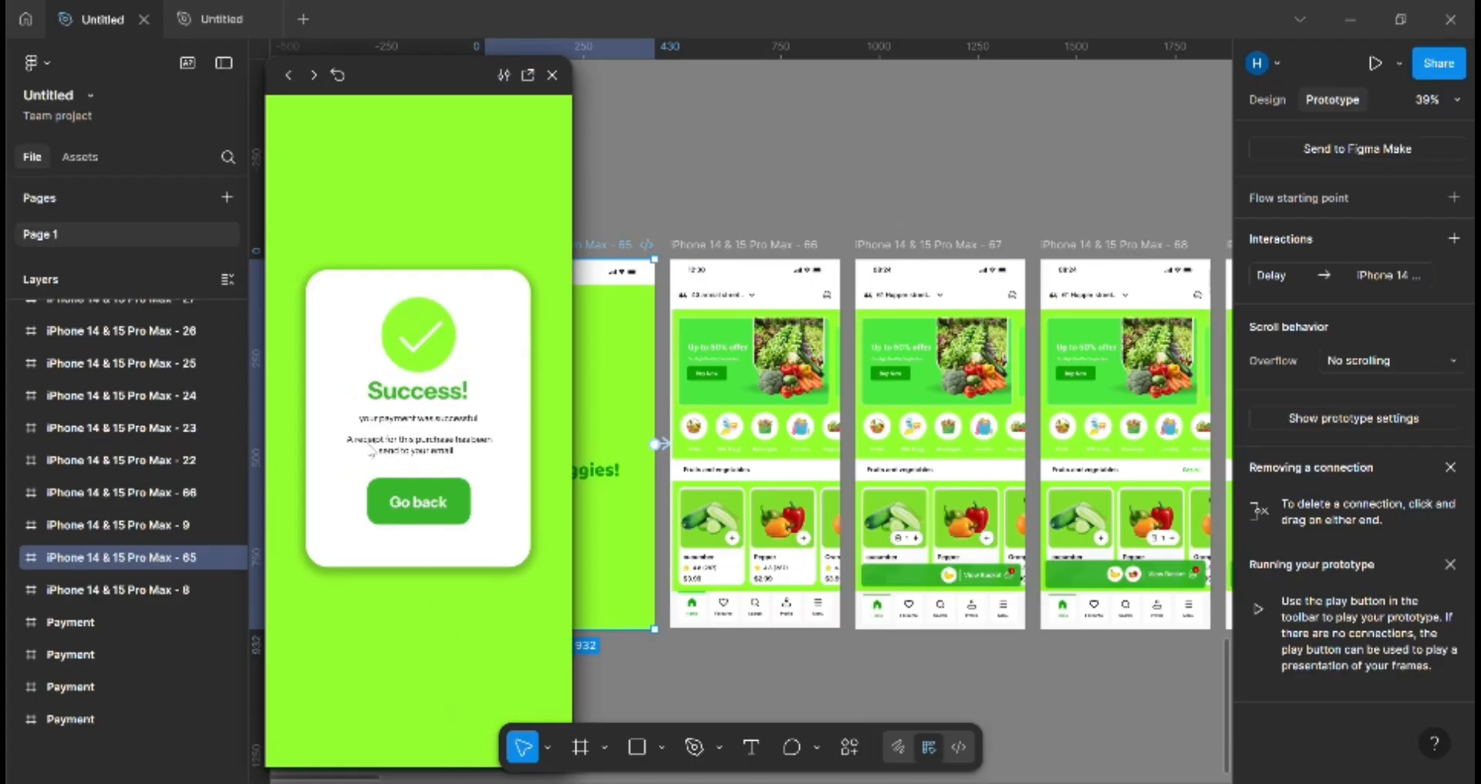
pyautogui.click(426, 511)
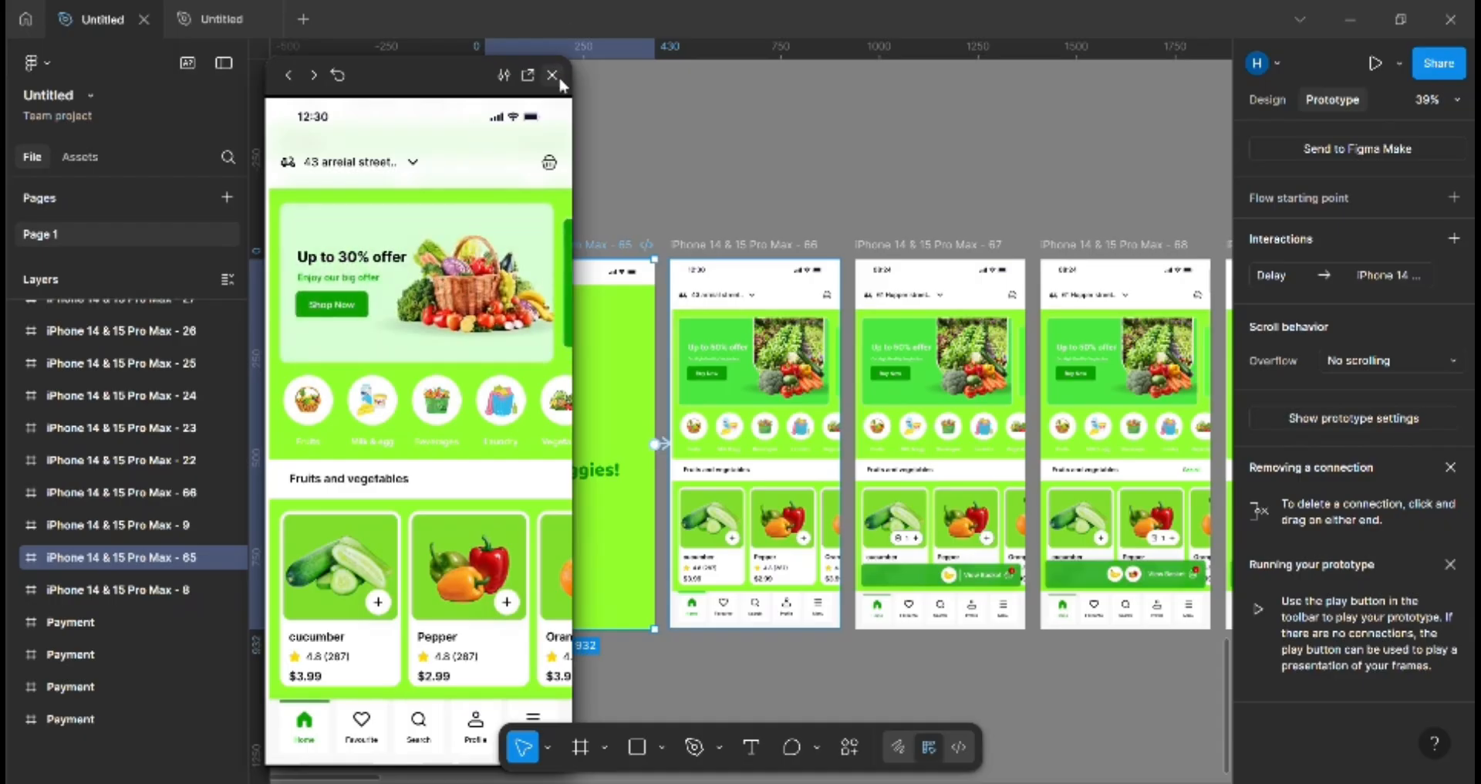
pyautogui.click(552, 75)
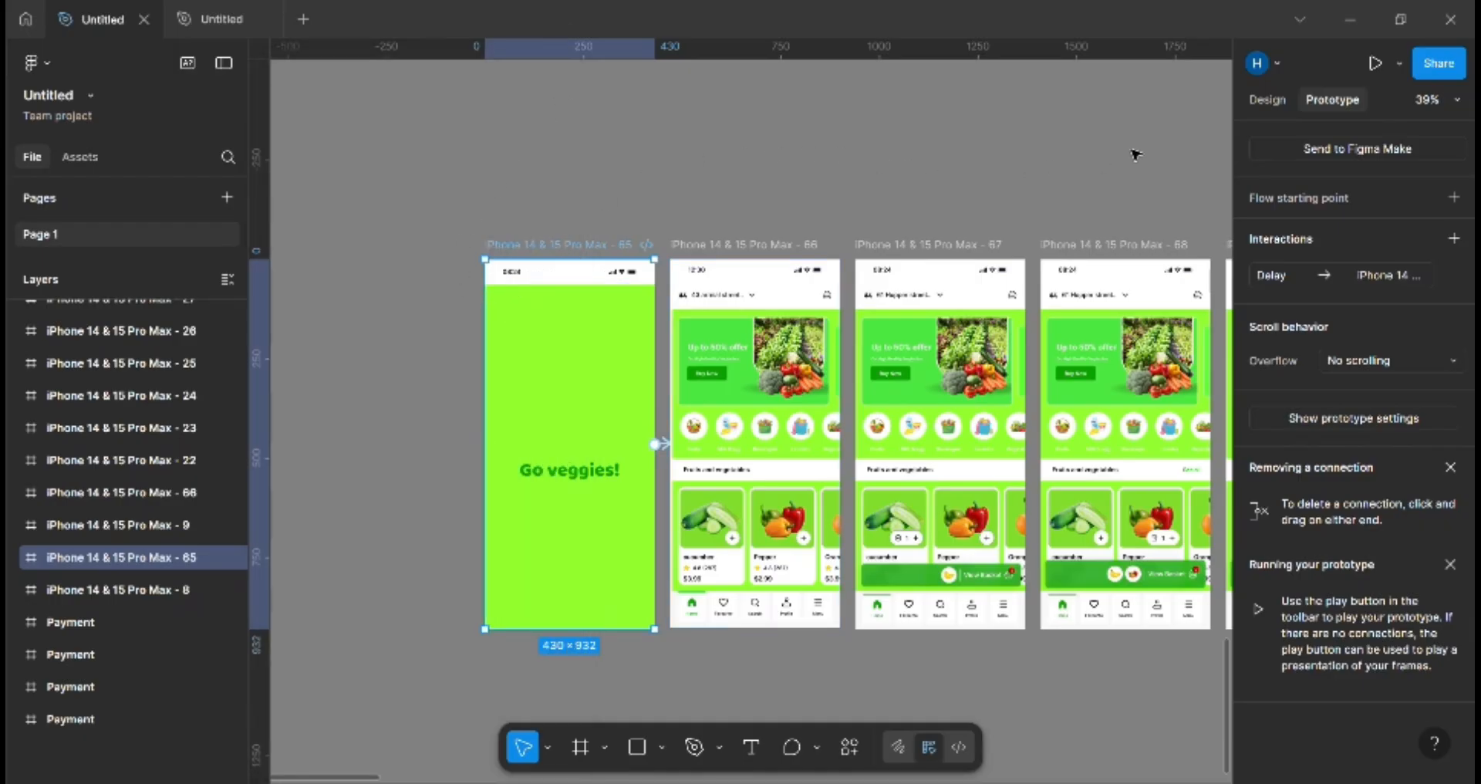